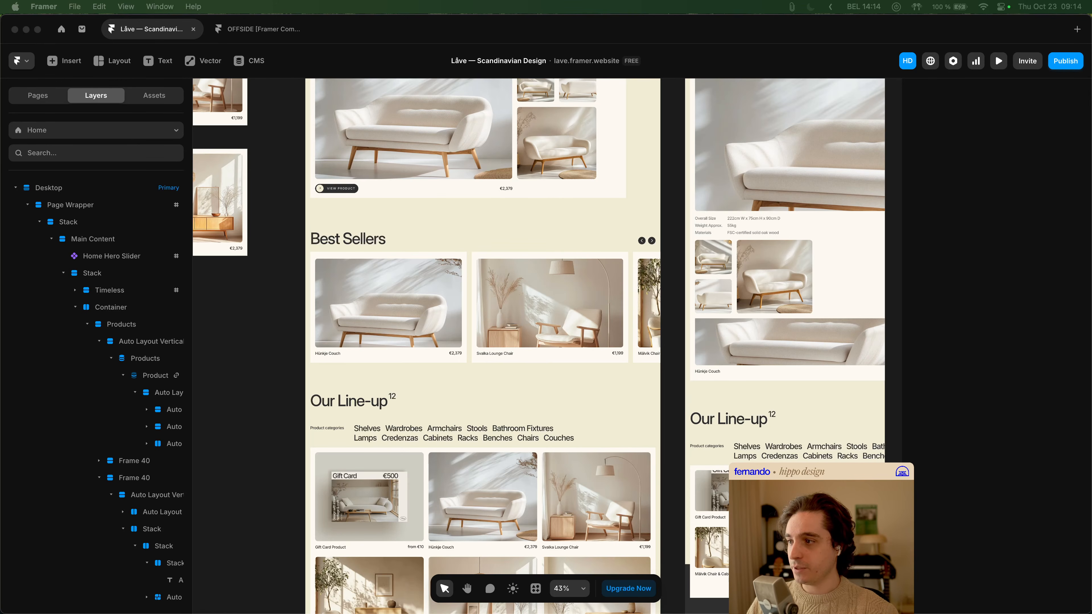
click(266, 313)
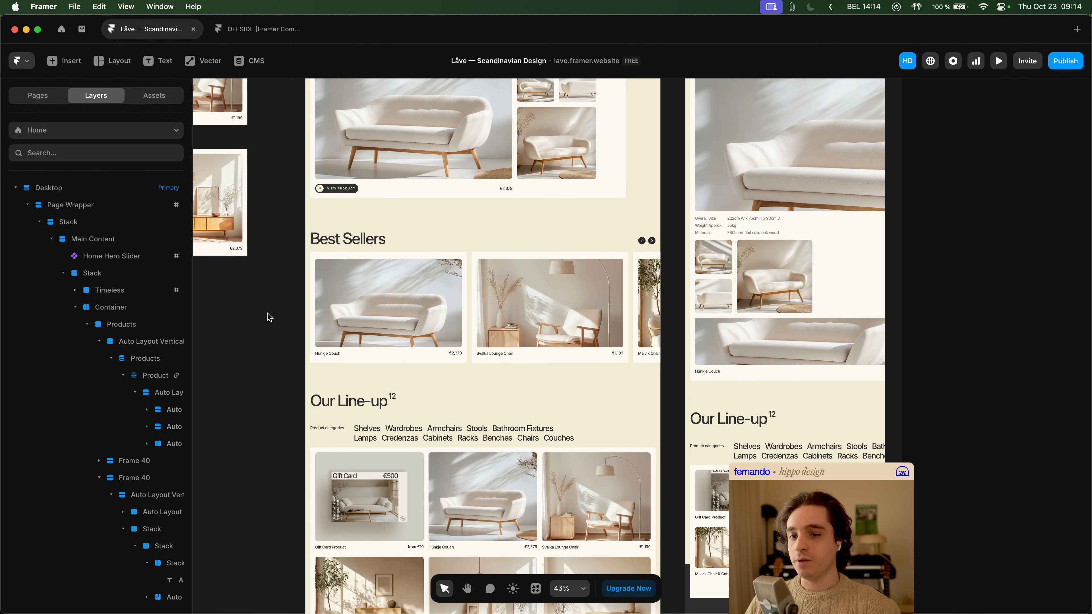
key(space)
drag(267, 322, 272, 328)
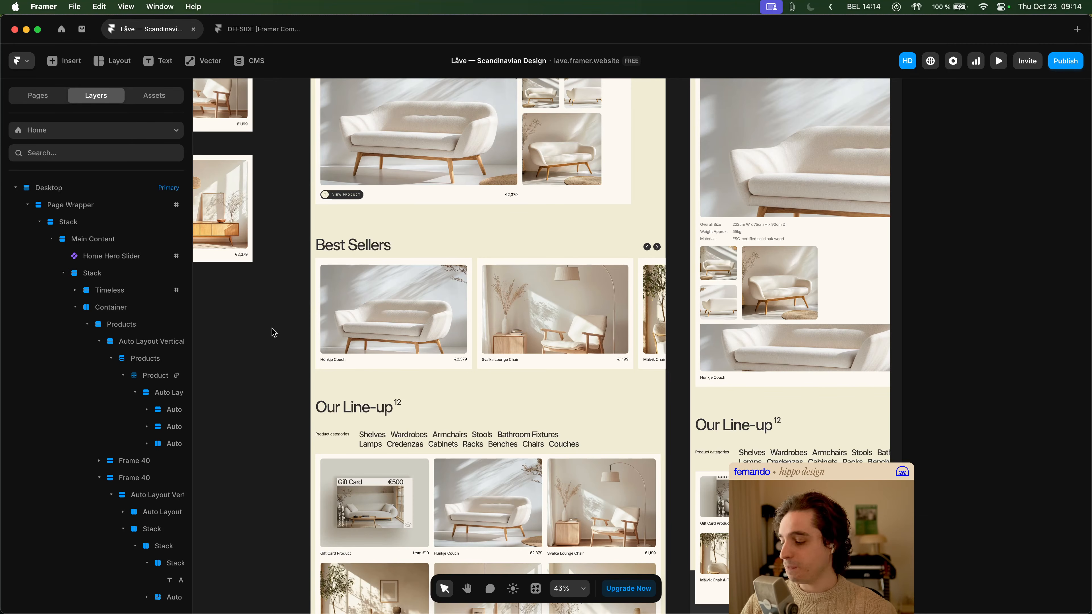
scroll(275, 312, up, 1)
scroll(287, 328, up, 10)
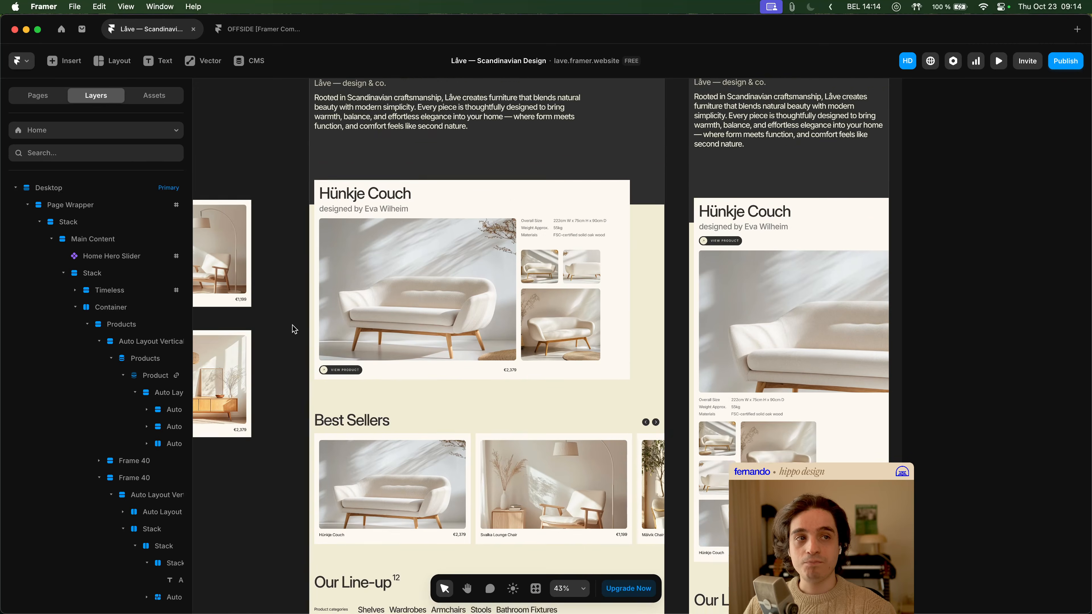
scroll(302, 356, down, 5)
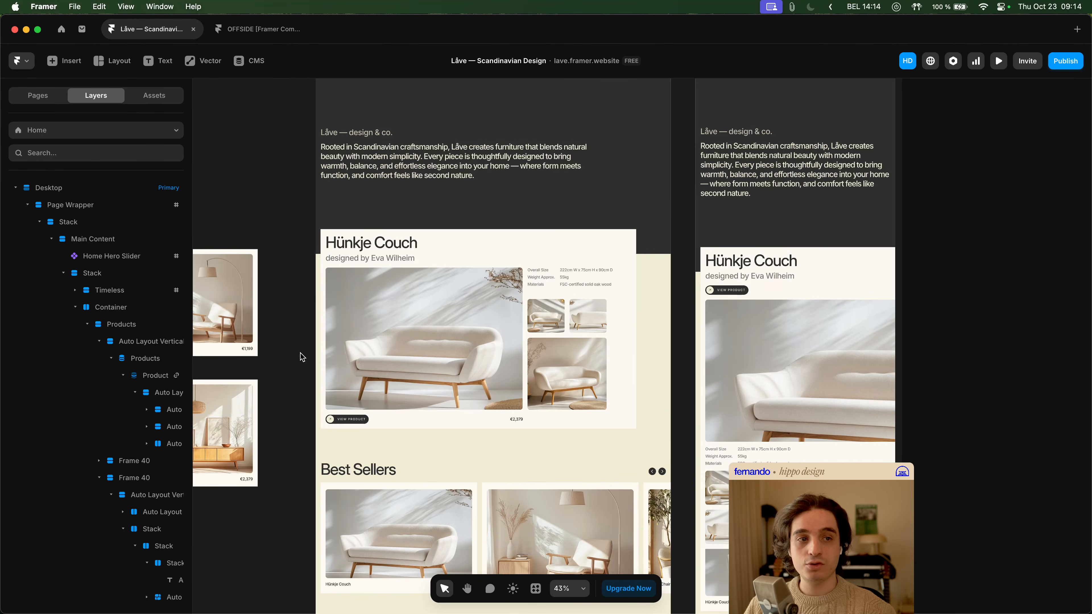
scroll(297, 327, down, 3)
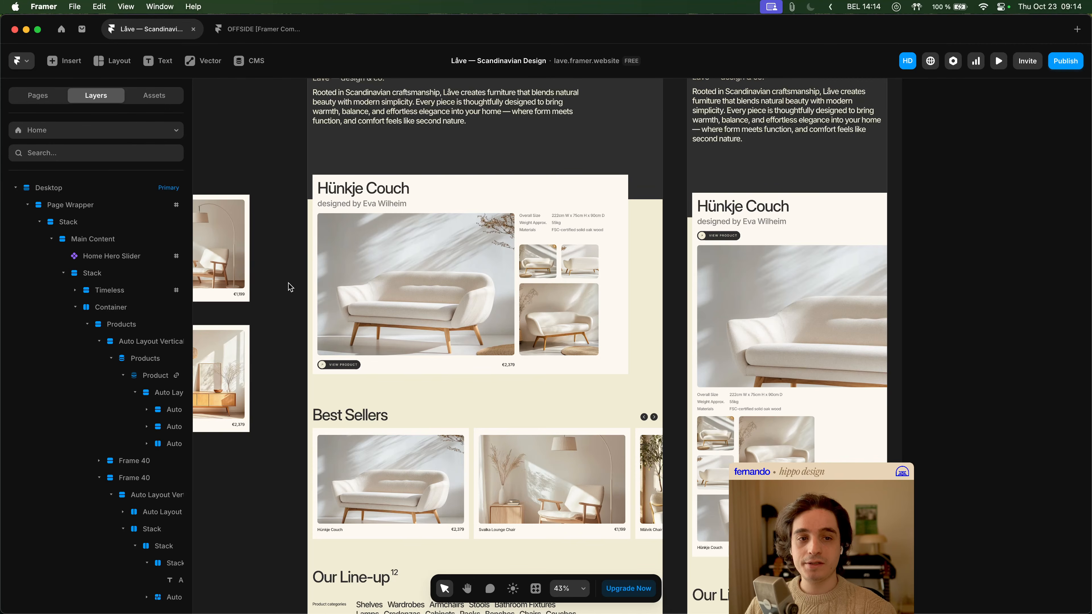
drag(288, 283, 286, 295)
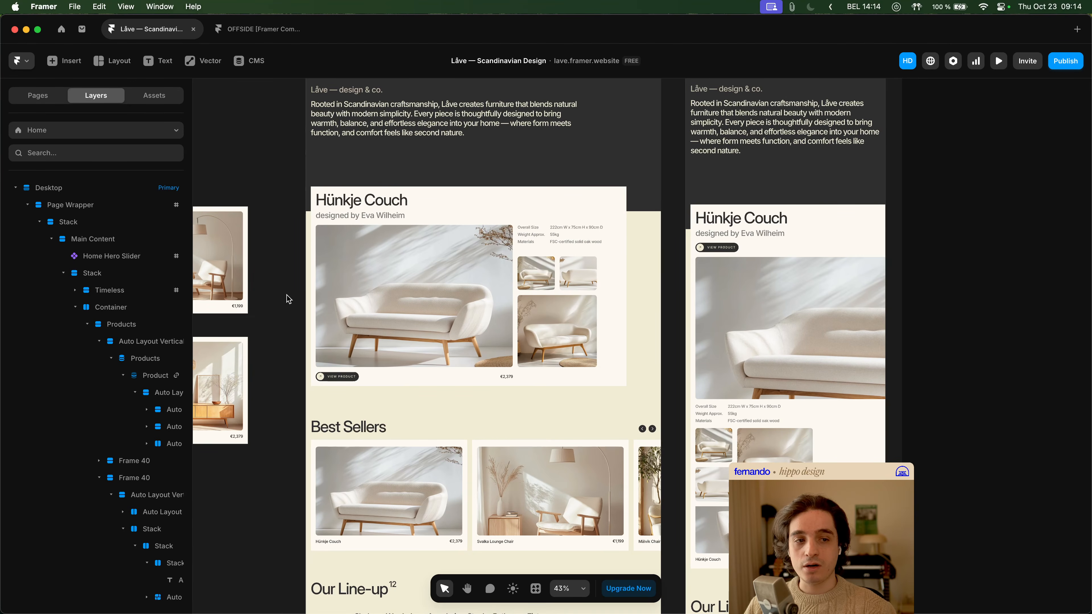
scroll(288, 300, up, 2)
scroll(289, 299, up, 2)
drag(287, 296, 284, 290)
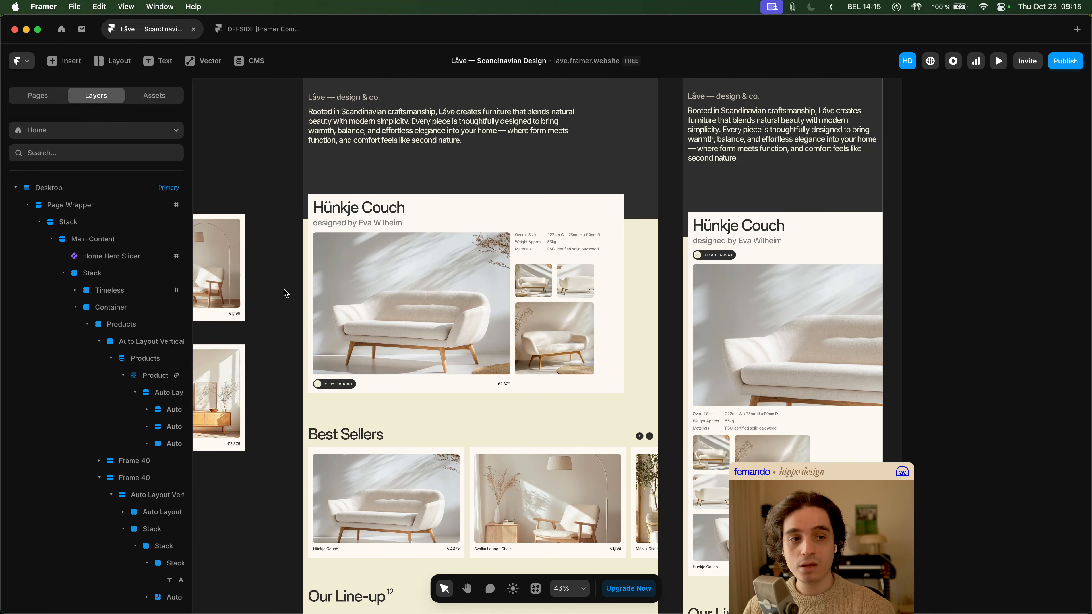
scroll(286, 296, up, 3)
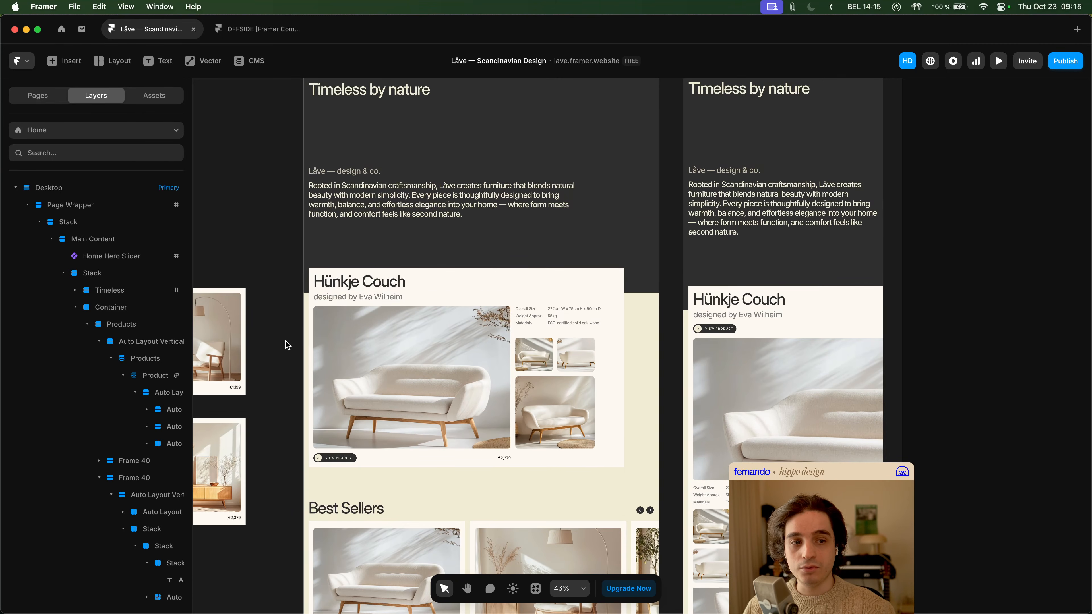
scroll(286, 344, down, 2)
key(space)
drag(267, 335, 283, 307)
key(space)
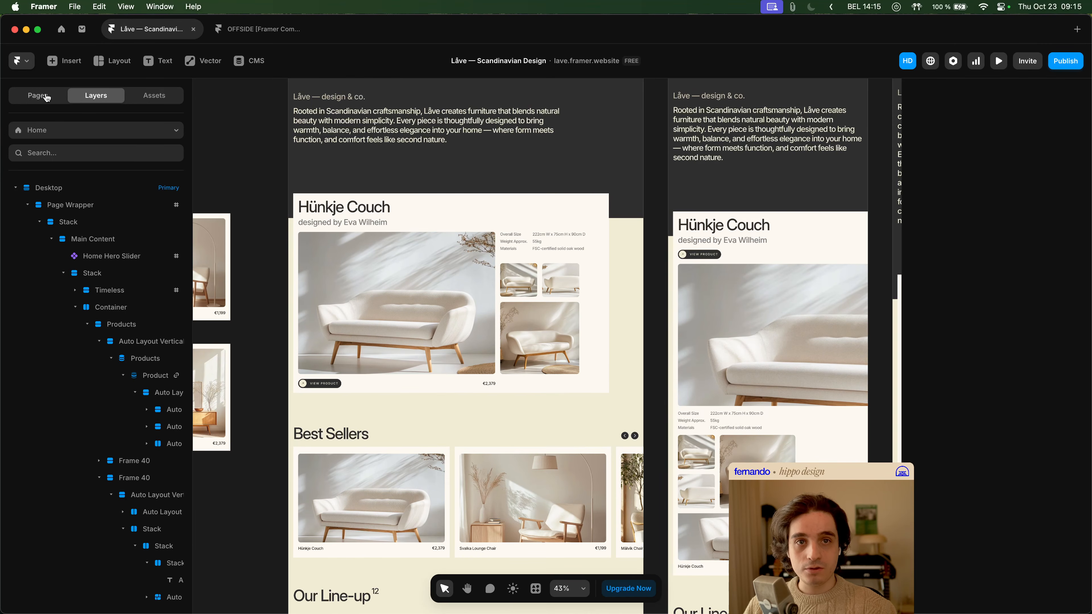
- Display the site's page list, and switch to Figma to view the full row of page designs
click(46, 96)
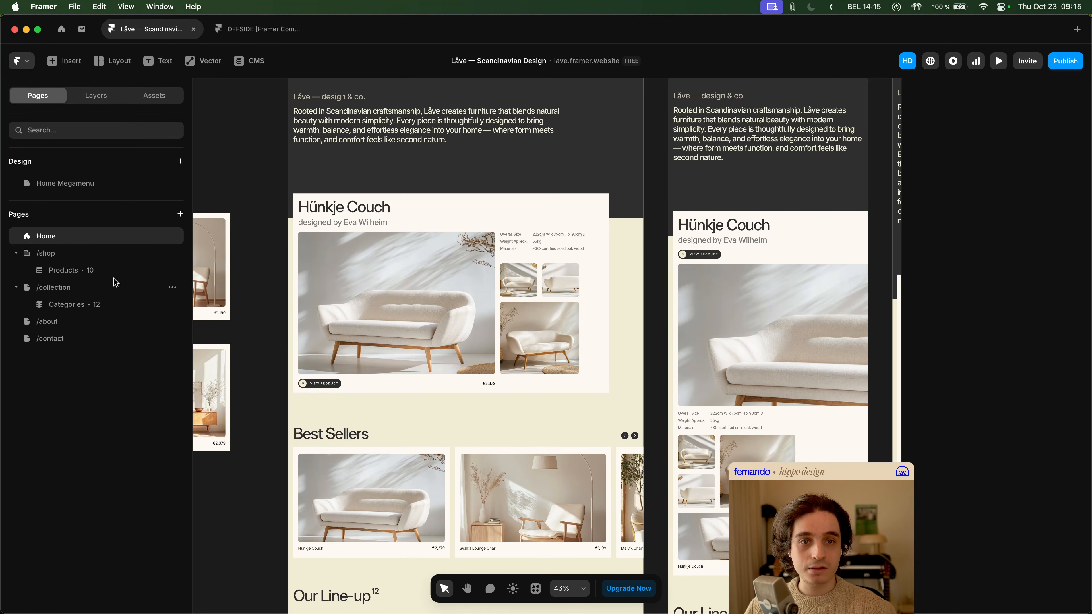
key(super+Tab)
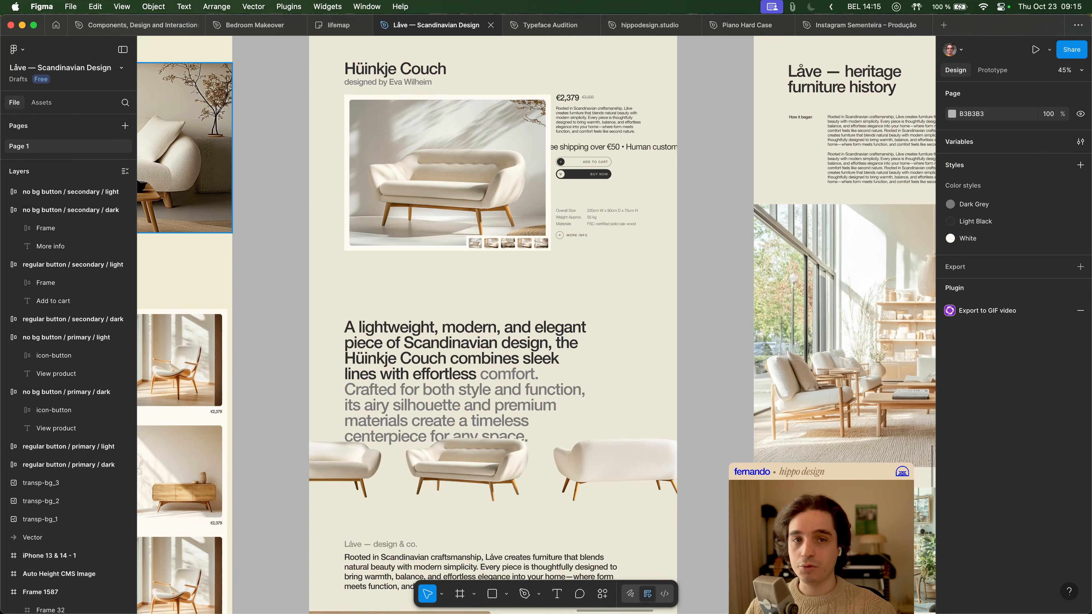
scroll(342, 297, down, 8)
key(space)
drag(347, 296, 616, 272)
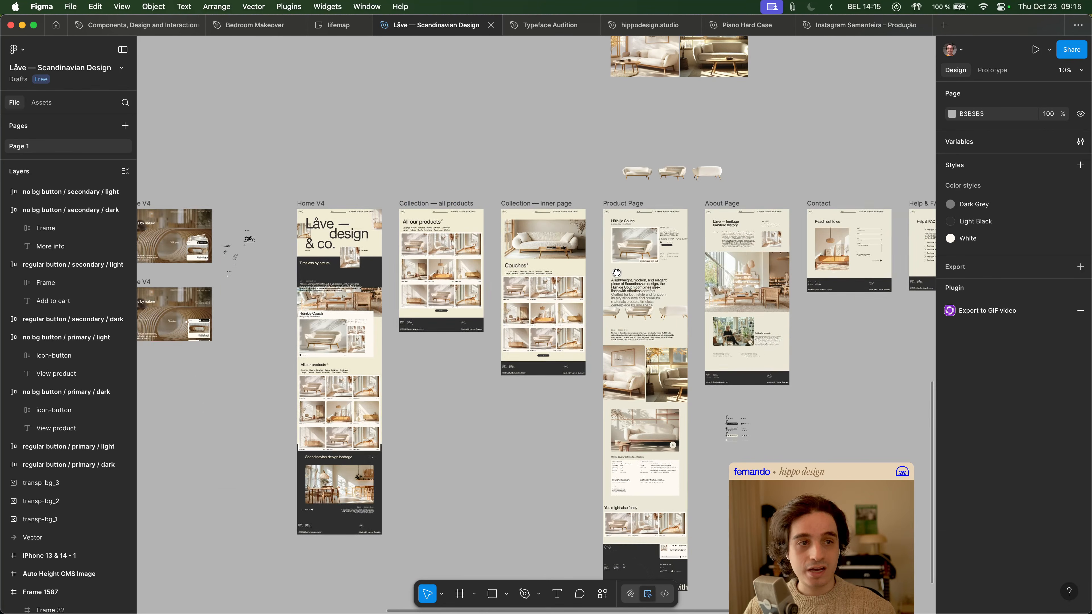
scroll(514, 267, up, 3)
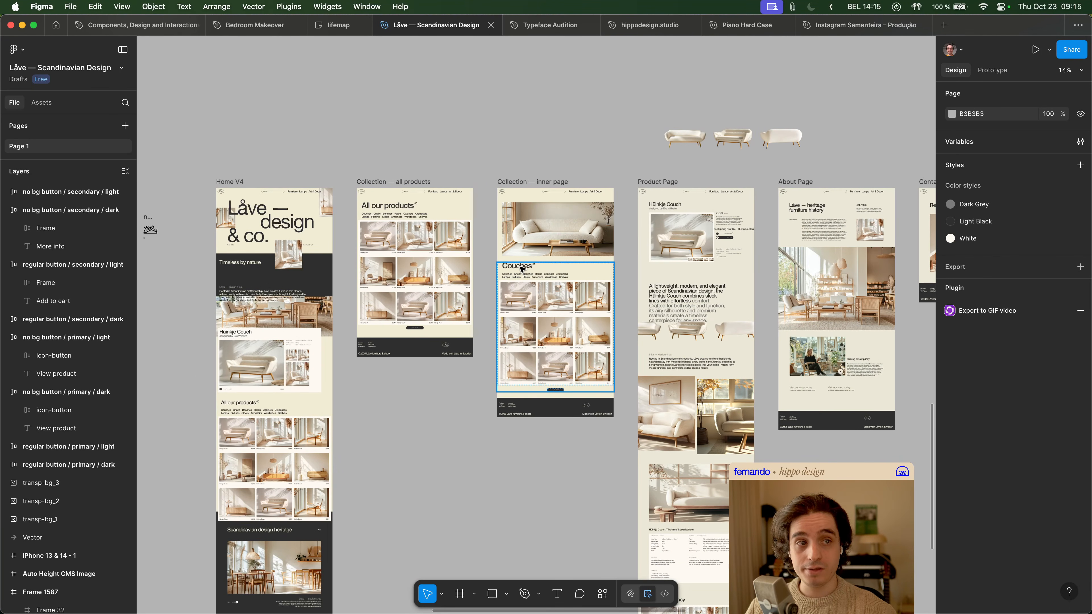
- Look over the Home V4 and Collection — all products designs in relation to the other page frames
scroll(525, 273, right, 2)
scroll(525, 272, down, 2)
scroll(537, 232, right, 5)
scroll(538, 232, down, 1)
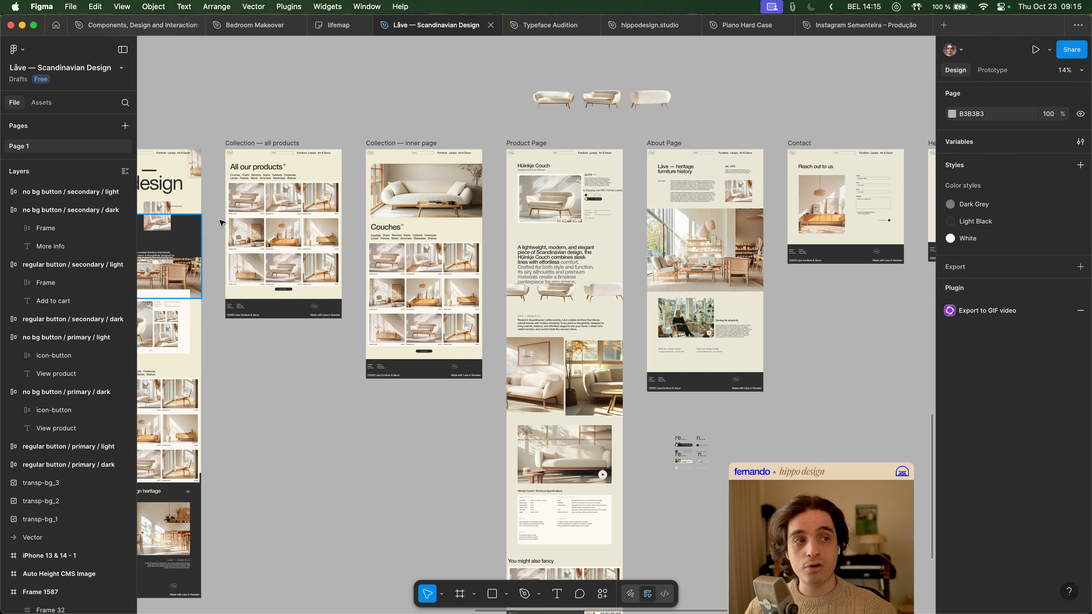
scroll(356, 180, left, 5)
scroll(356, 180, down, 2)
scroll(356, 180, left, 2)
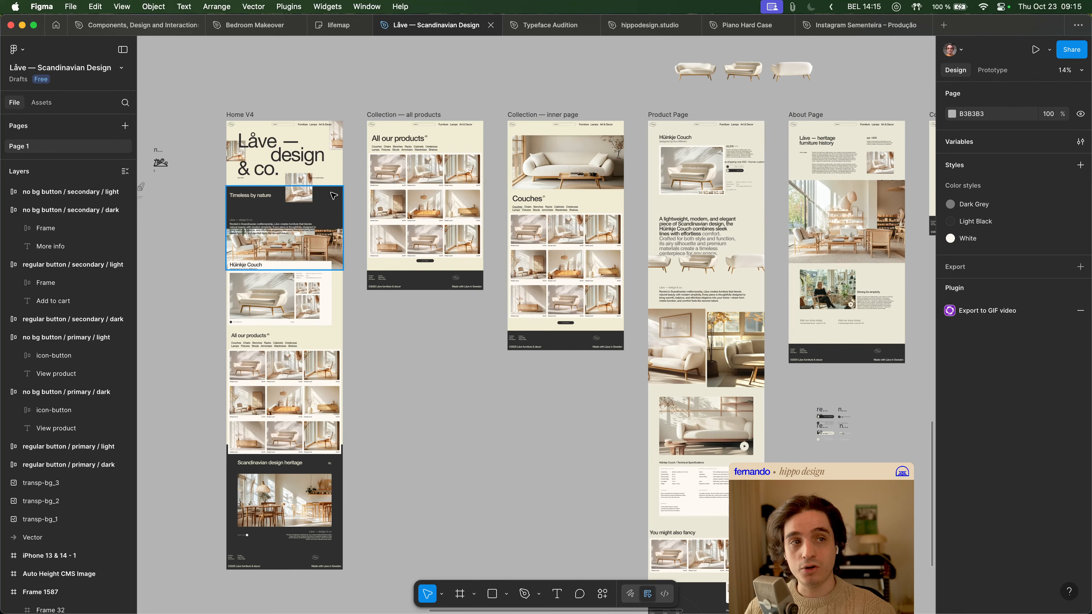
scroll(430, 118, right, 2)
scroll(430, 118, up, 1)
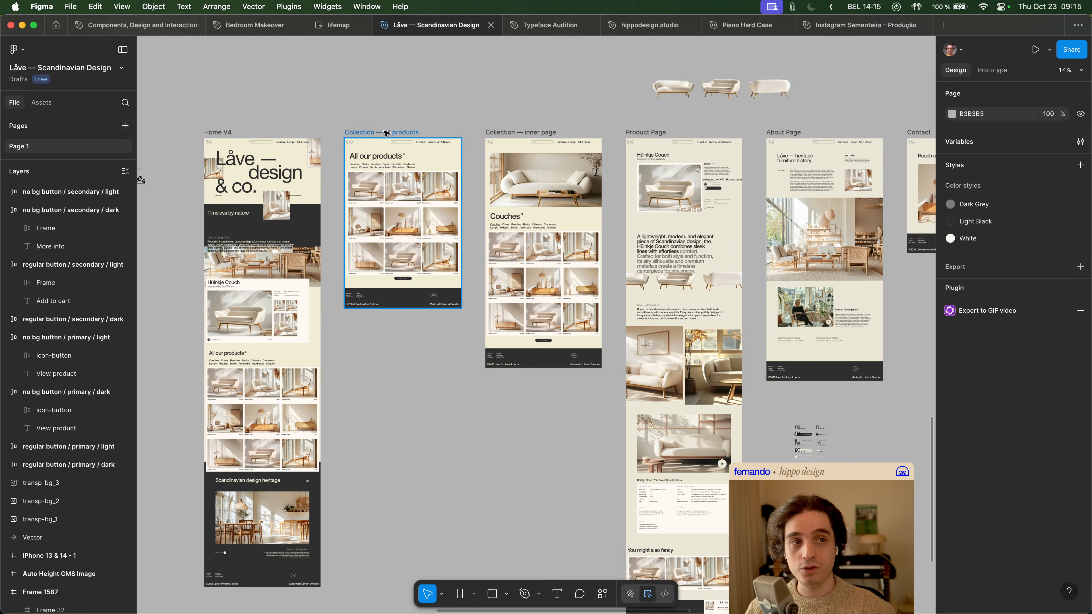
- Examine the Collection — inner page, Product Page, About Page and Contact designs along the row of frames
scroll(478, 106, right, 4)
scroll(479, 107, right, 5)
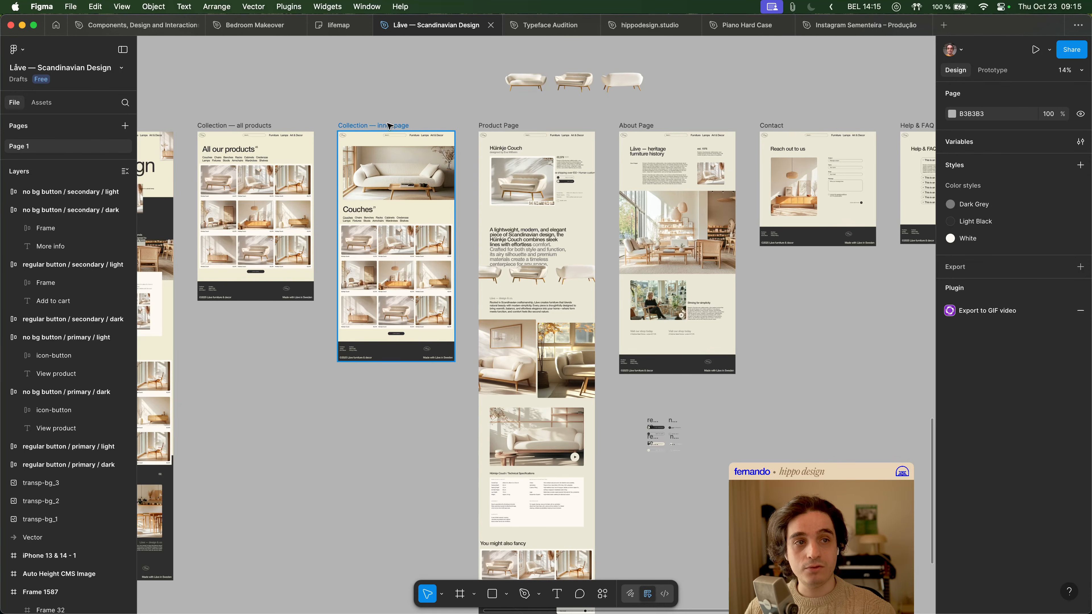
scroll(413, 120, right, 7)
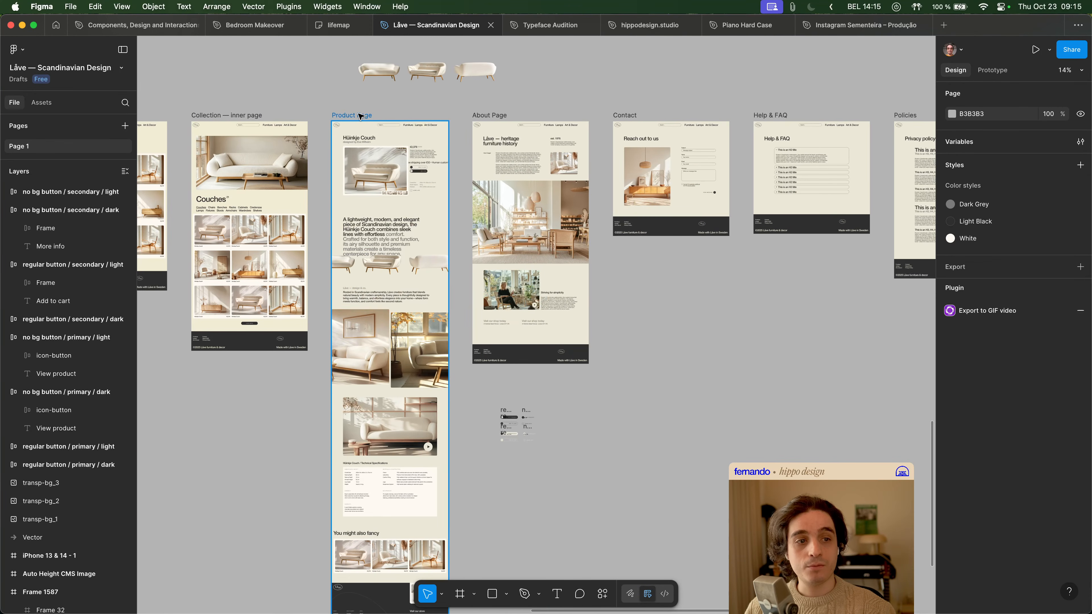
scroll(565, 115, up, 1)
scroll(565, 115, right, 1)
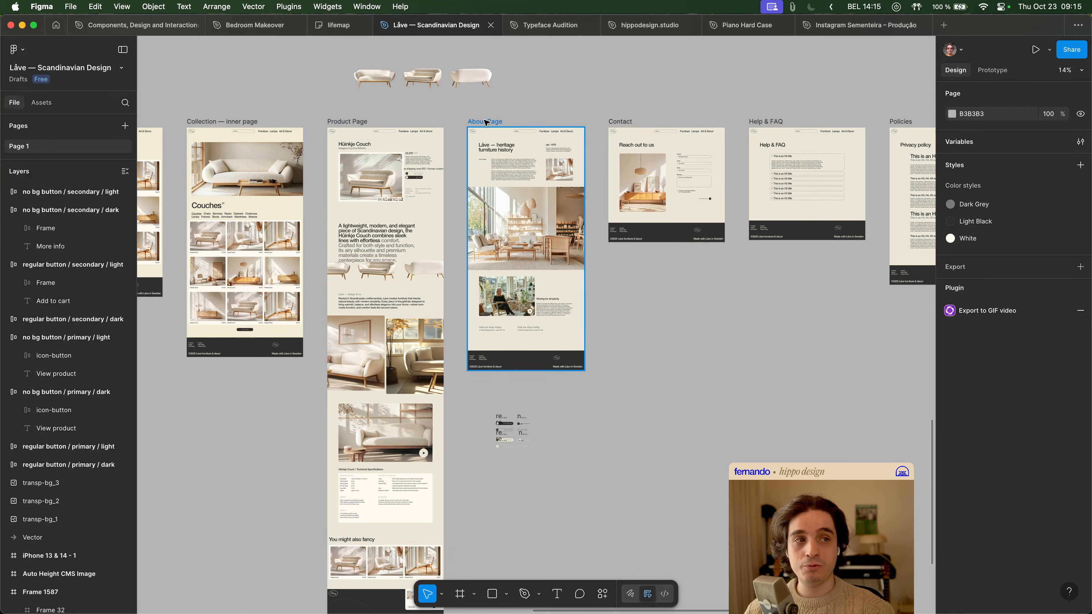
scroll(641, 107, right, 5)
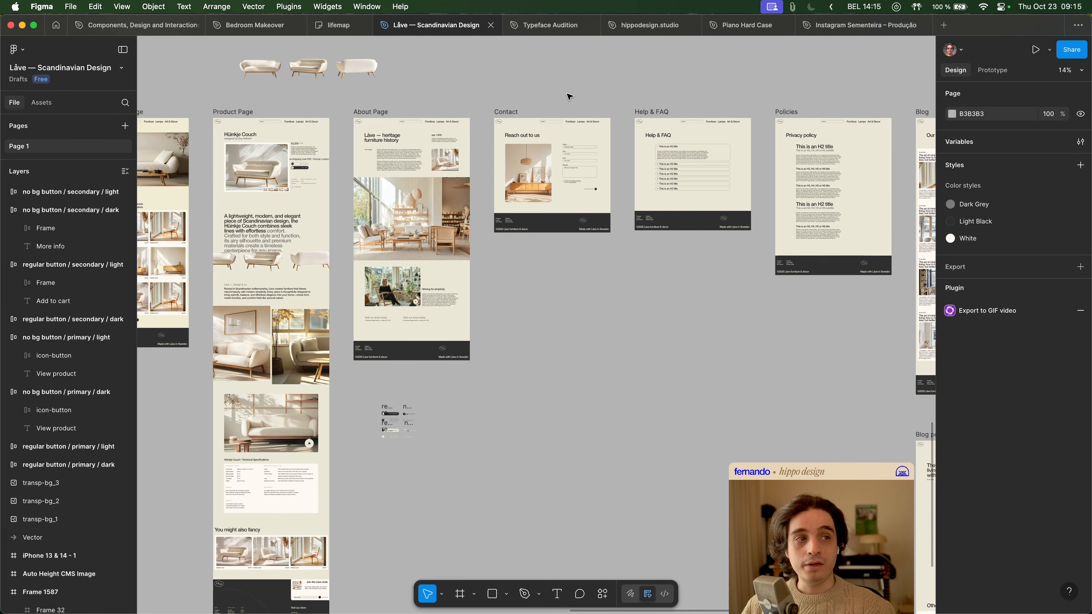
scroll(571, 92, up, 3)
scroll(557, 104, right, 5)
scroll(557, 105, up, 1)
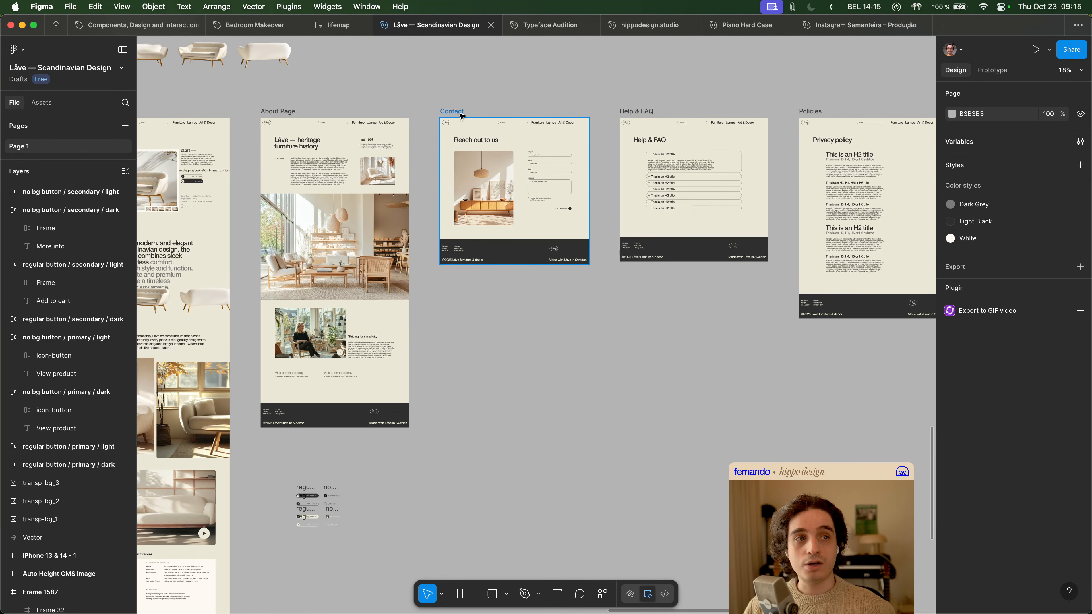
- Switch to Framer and open the /contact page to review its contact details and message form
key(super+Tab)
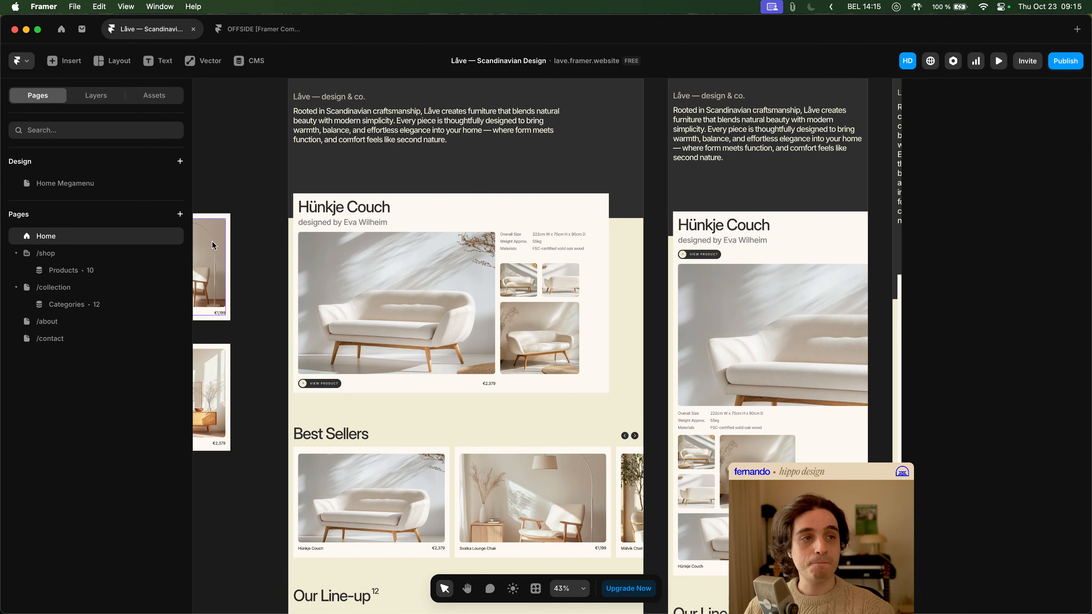
click(68, 340)
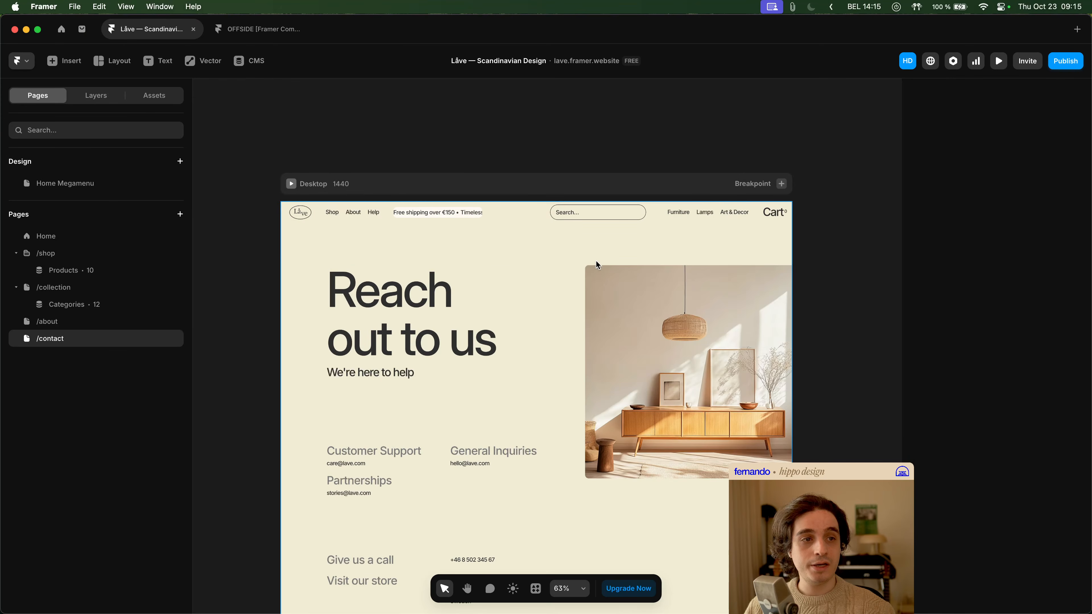
scroll(532, 302, down, 5)
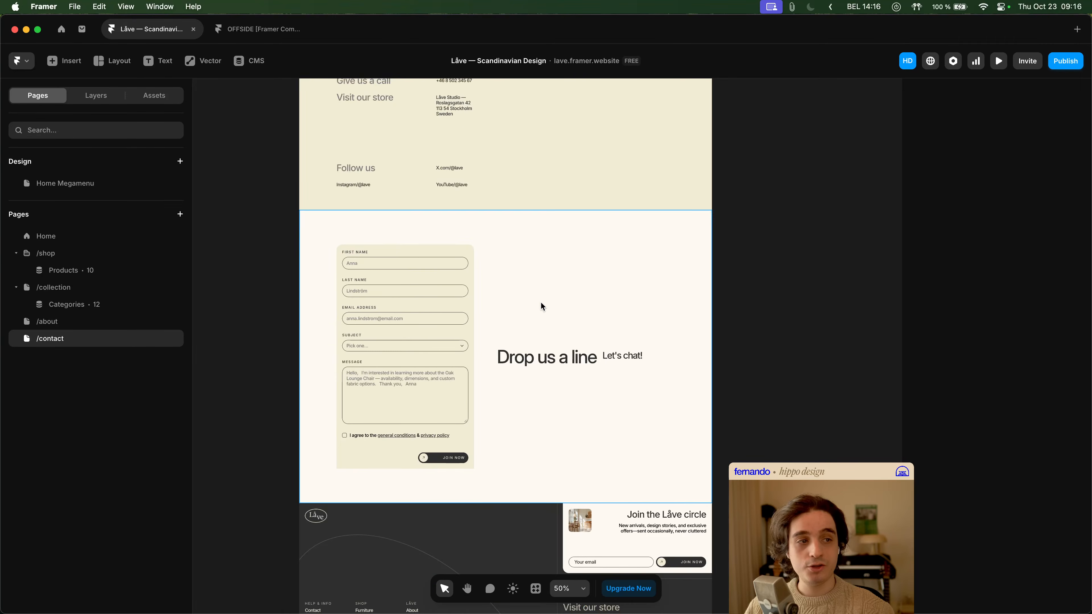
scroll(541, 304, up, 6)
scroll(543, 306, up, 2)
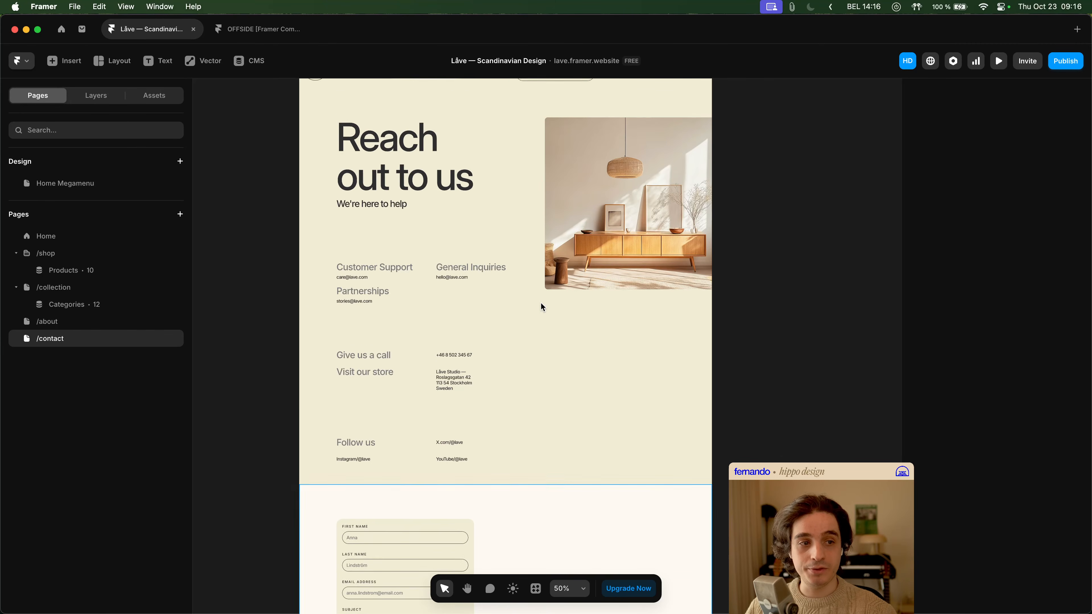
- Compare the Contact design in Figma with the built /contact page in Framer
key(super+Tab)
scroll(561, 293, right, 4)
scroll(561, 293, up, 2)
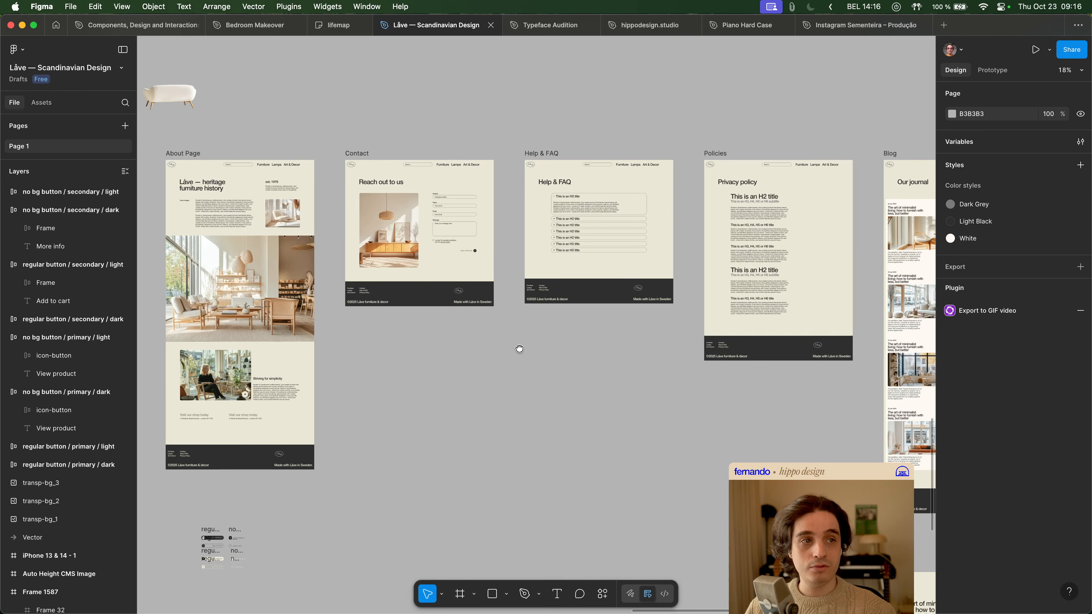
key(super+Tab)
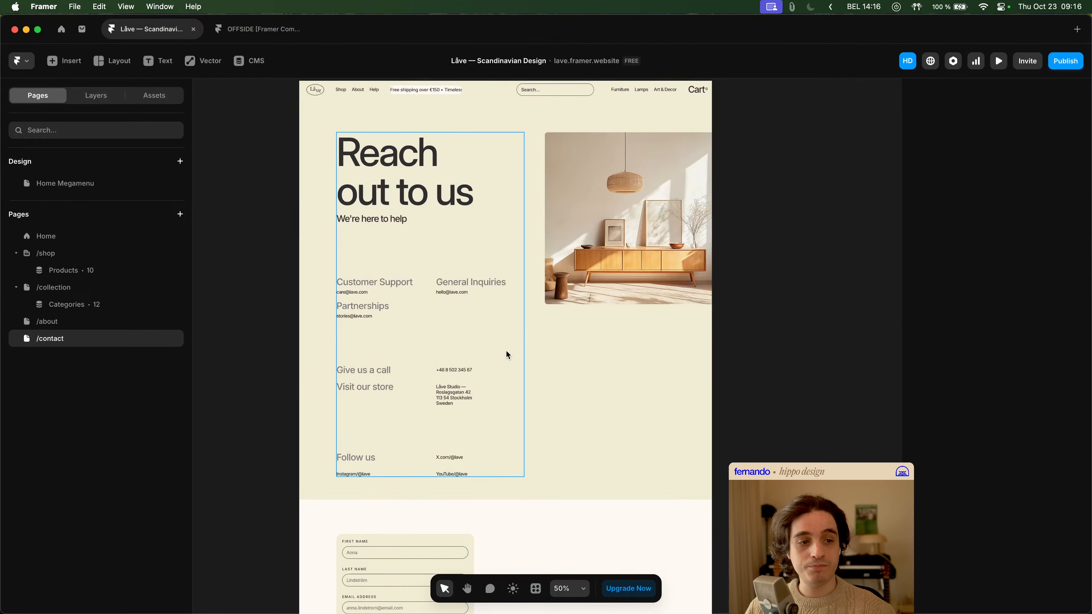
scroll(512, 358, down, 5)
scroll(514, 358, up, 2)
- Switch to Figma and examine the Help & FAQ, Policies, Blog and 404 page designs
key(super+Tab)
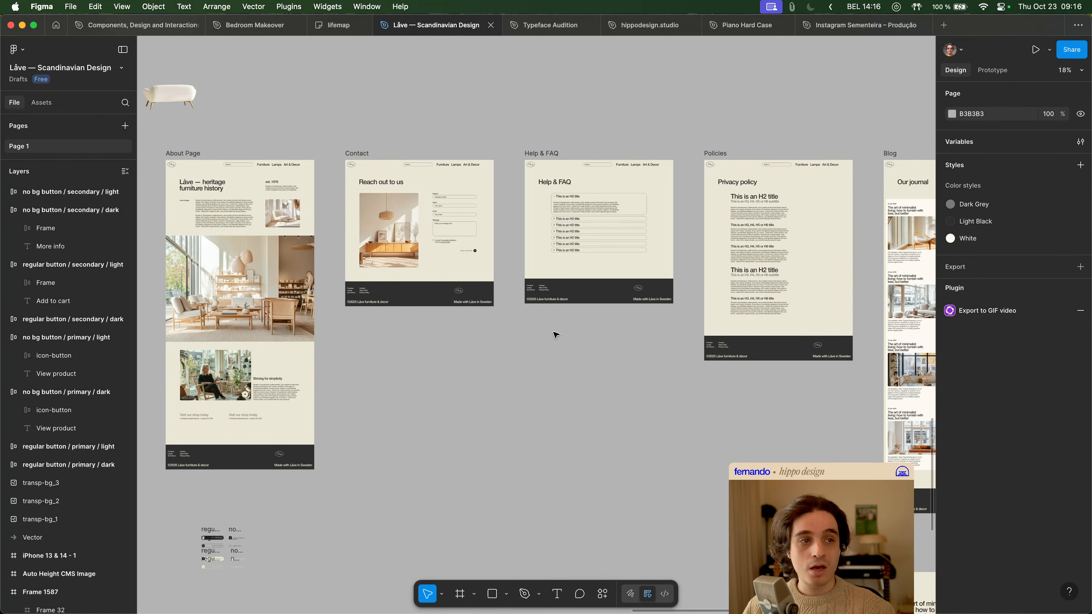
drag(581, 329, 397, 351)
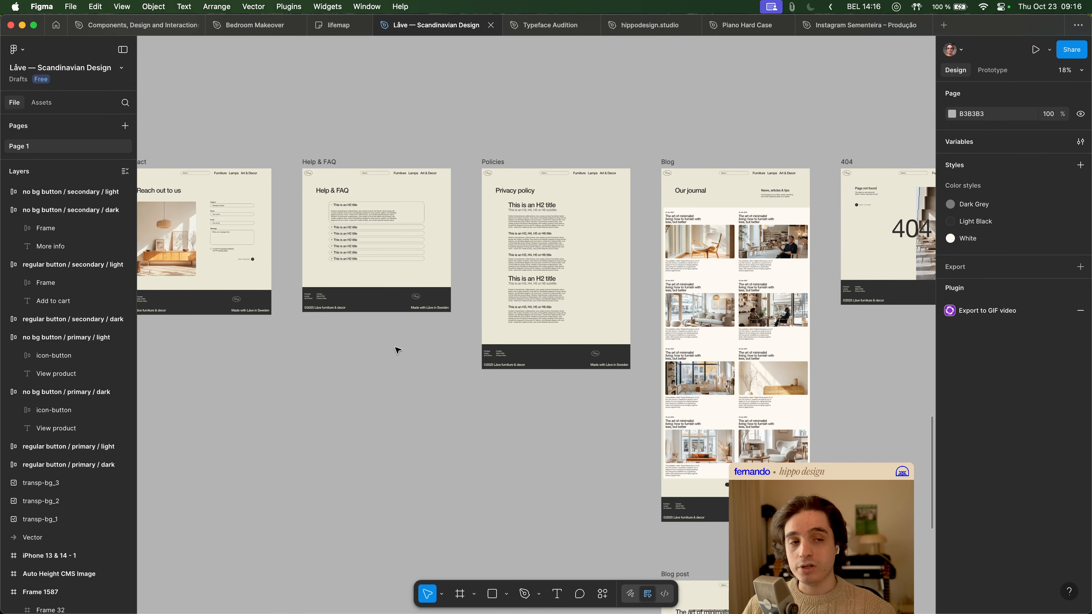
scroll(396, 349, up, 1)
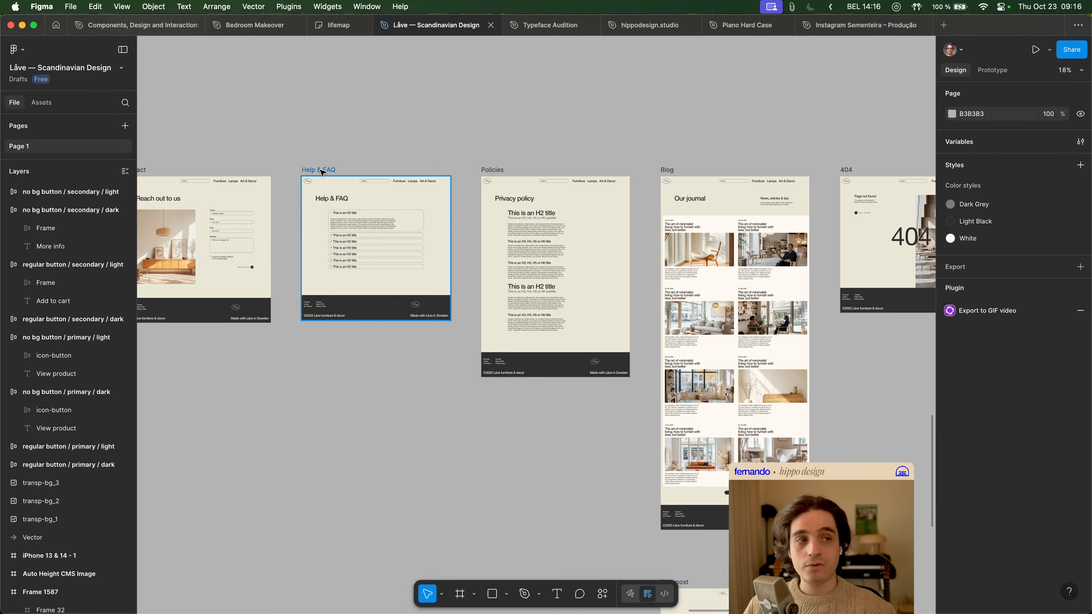
drag(712, 159, 516, 109)
scroll(521, 340, down, 5)
scroll(509, 336, up, 9)
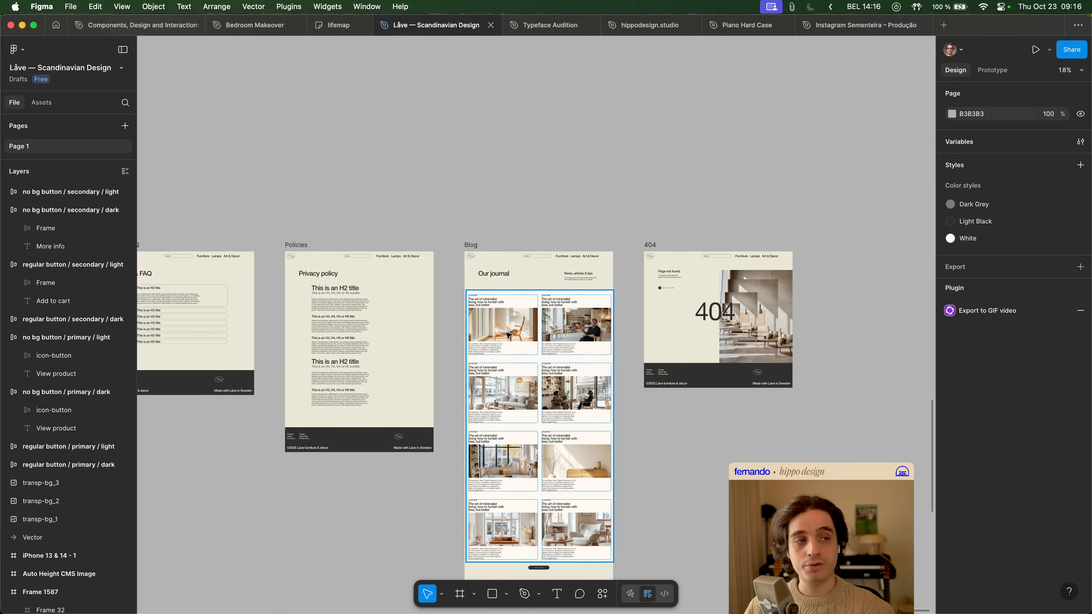
- Review the complete set of page designs and the Product Page up close, and return to the contact page in Framer
scroll(657, 365, down, 10)
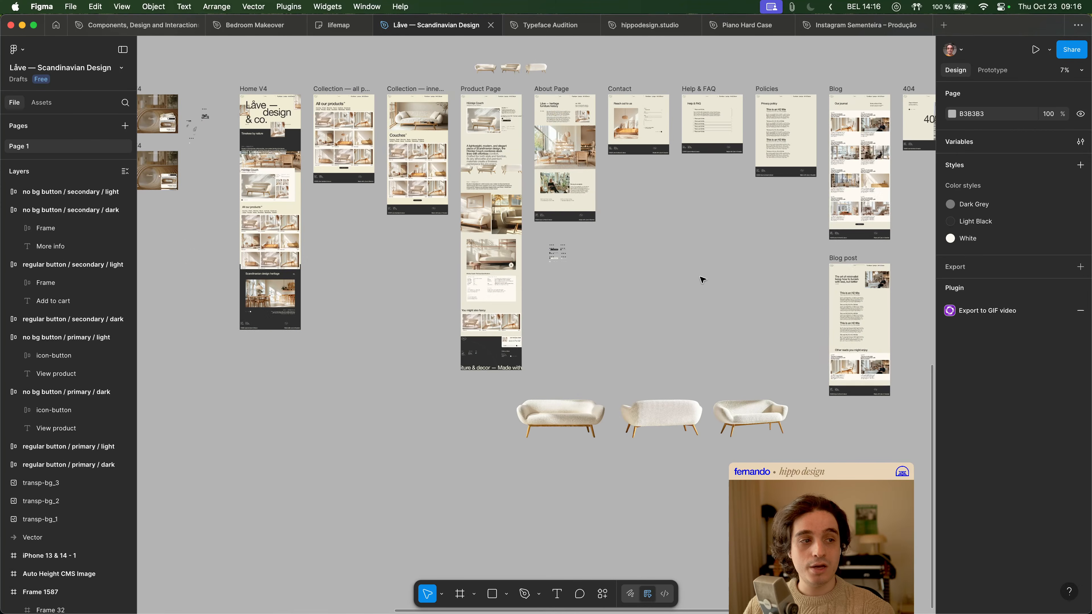
scroll(705, 292, up, 4)
scroll(705, 292, left, 2)
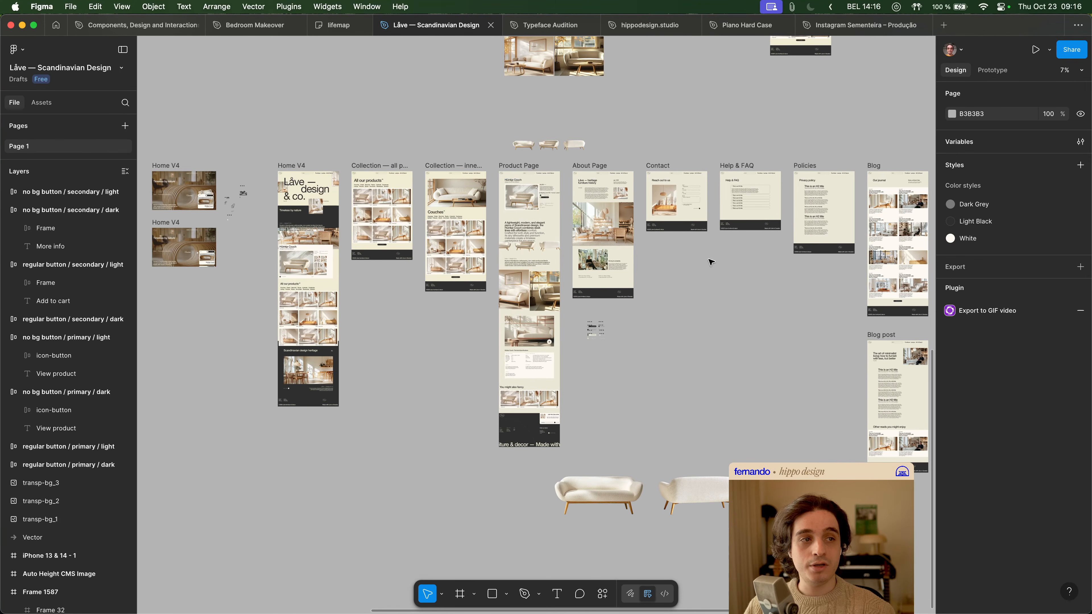
scroll(522, 196, up, 10)
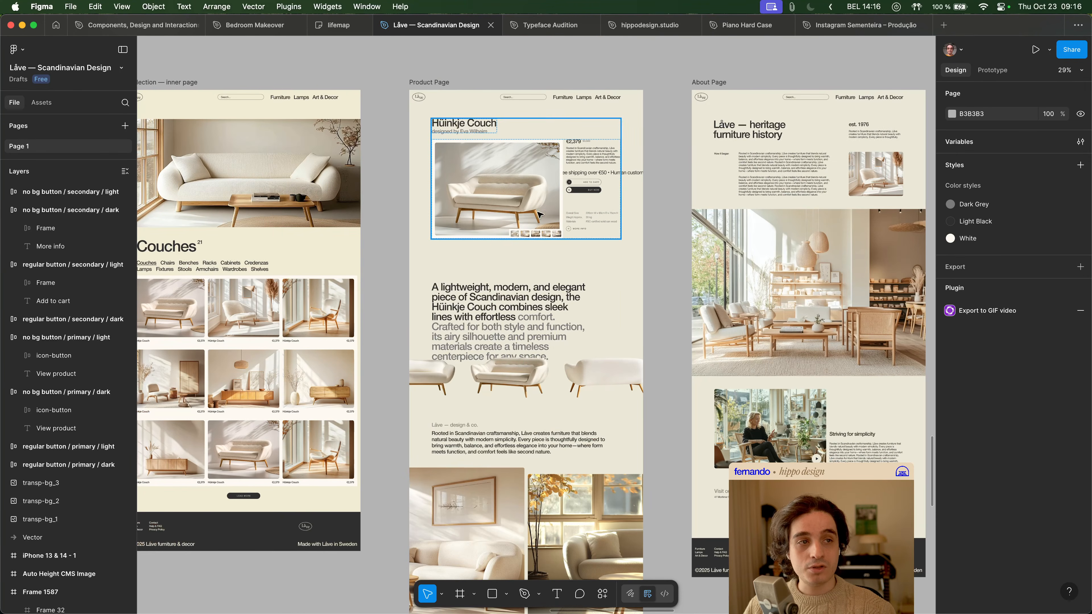
key(super+Tab)
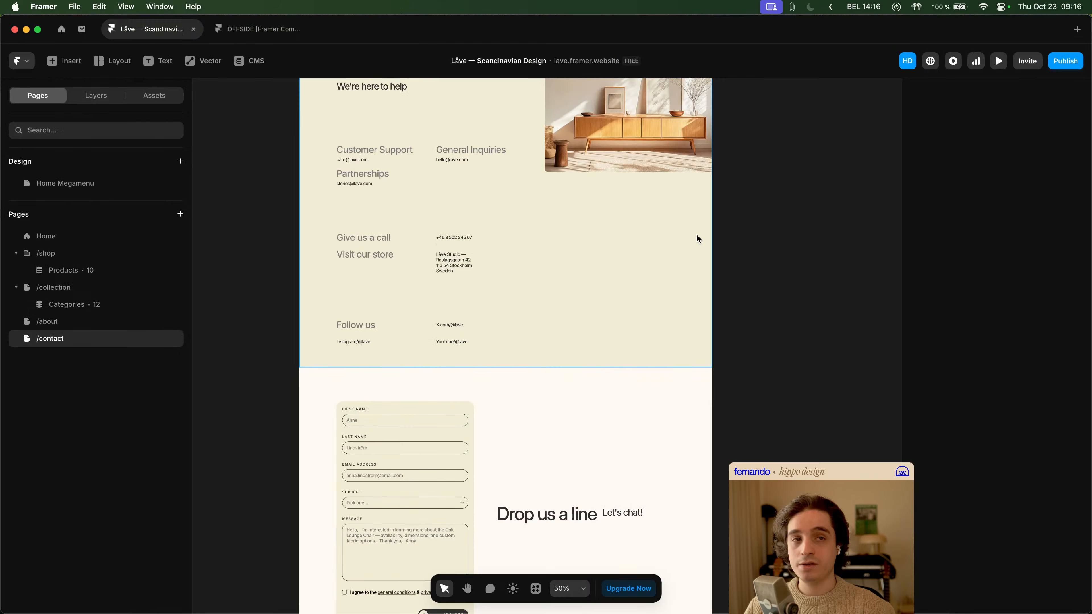
- Open the hunkje-couch product page and inspect its "Add to cart" and "Let's work together" buttons
click(69, 271)
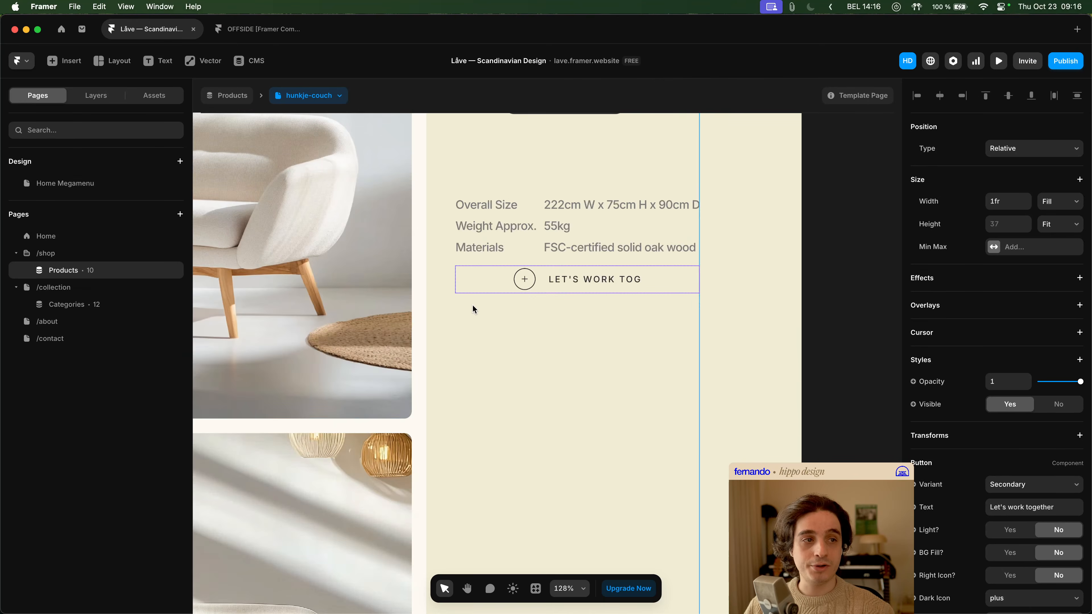
scroll(471, 306, down, 5)
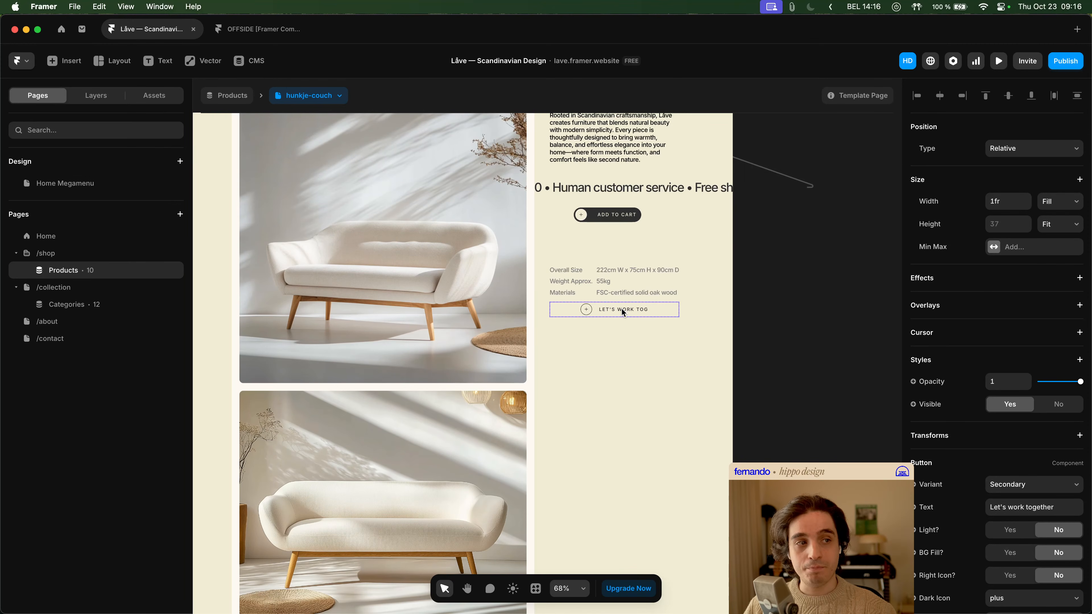
scroll(624, 313, up, 2)
click(640, 270)
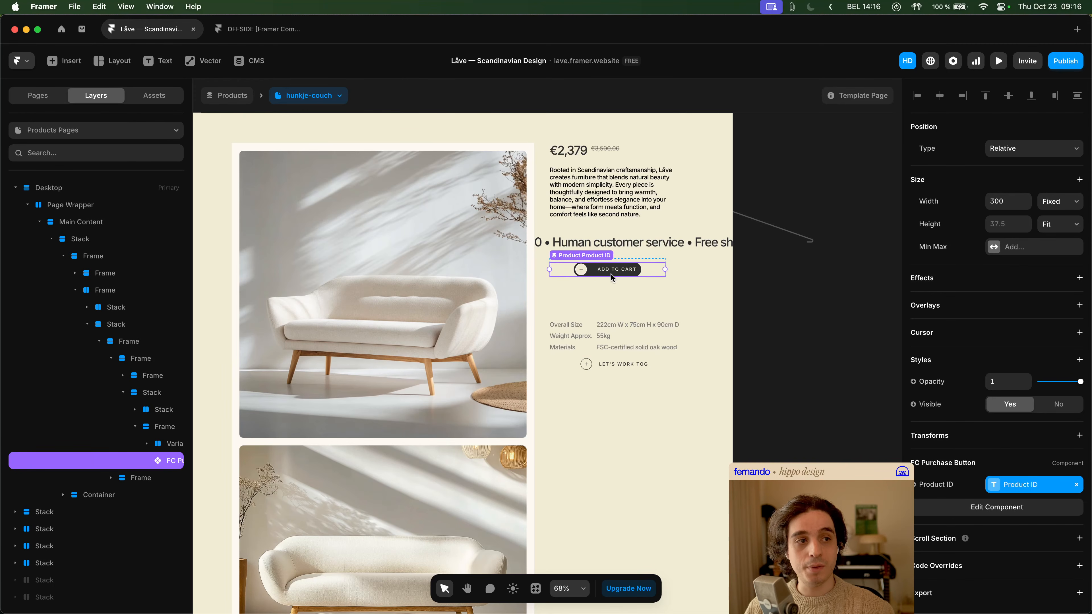
click(629, 363)
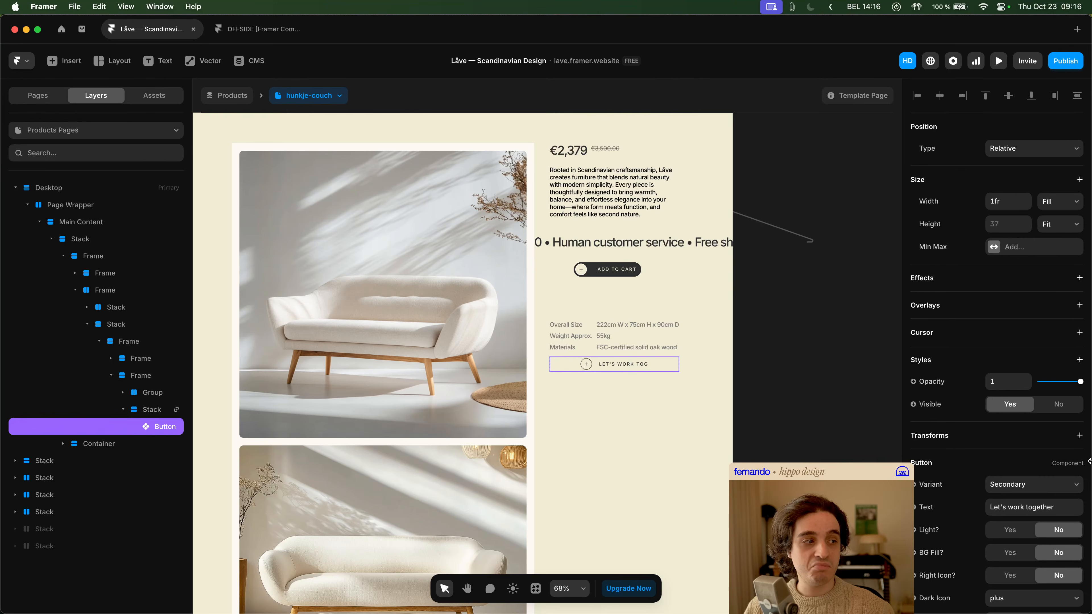
- Open the Button component from the "Let's work together" button and expand all four layer groups of its Secondary variant
scroll(1033, 455, down, 3)
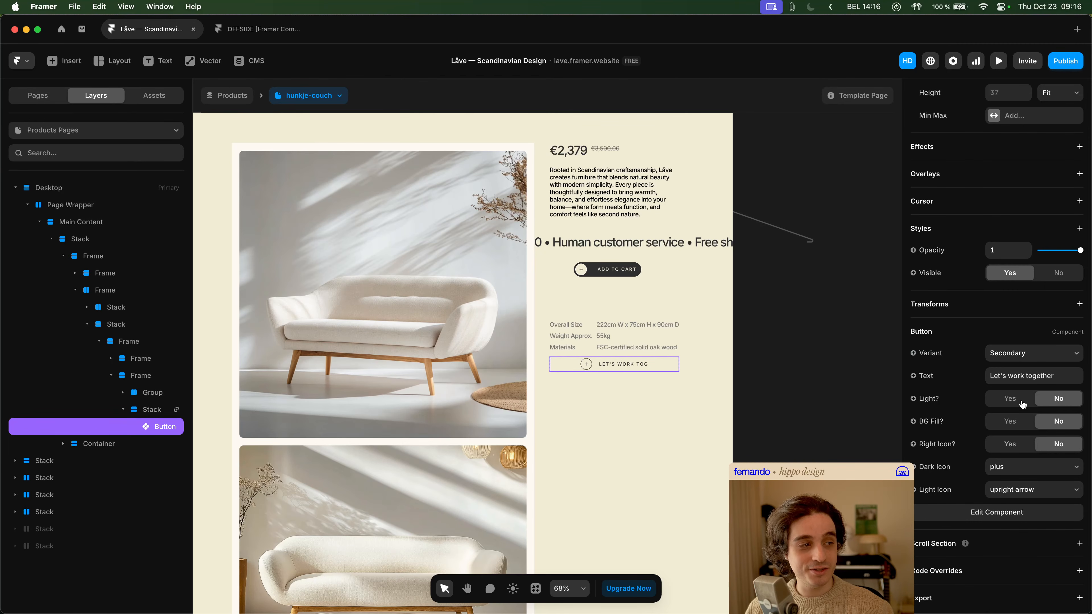
click(985, 512)
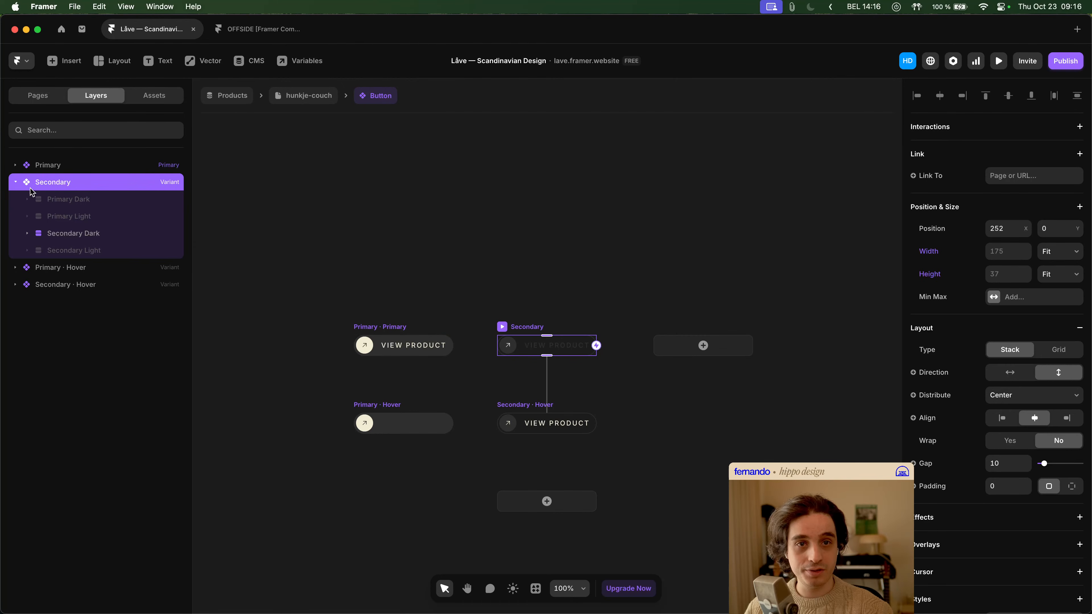
click(27, 199)
click(27, 251)
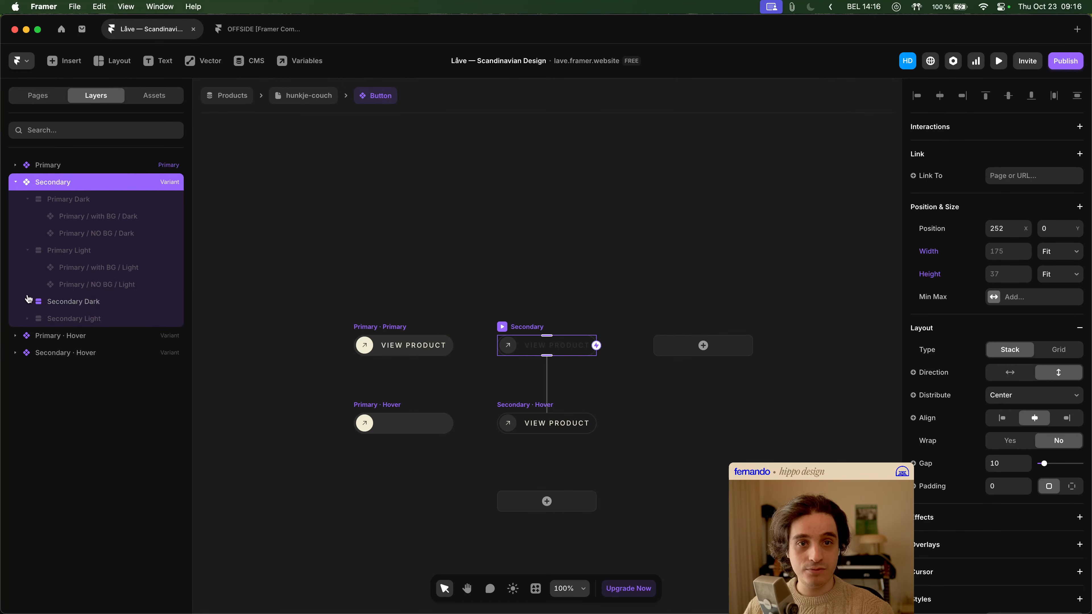
click(28, 302)
click(27, 353)
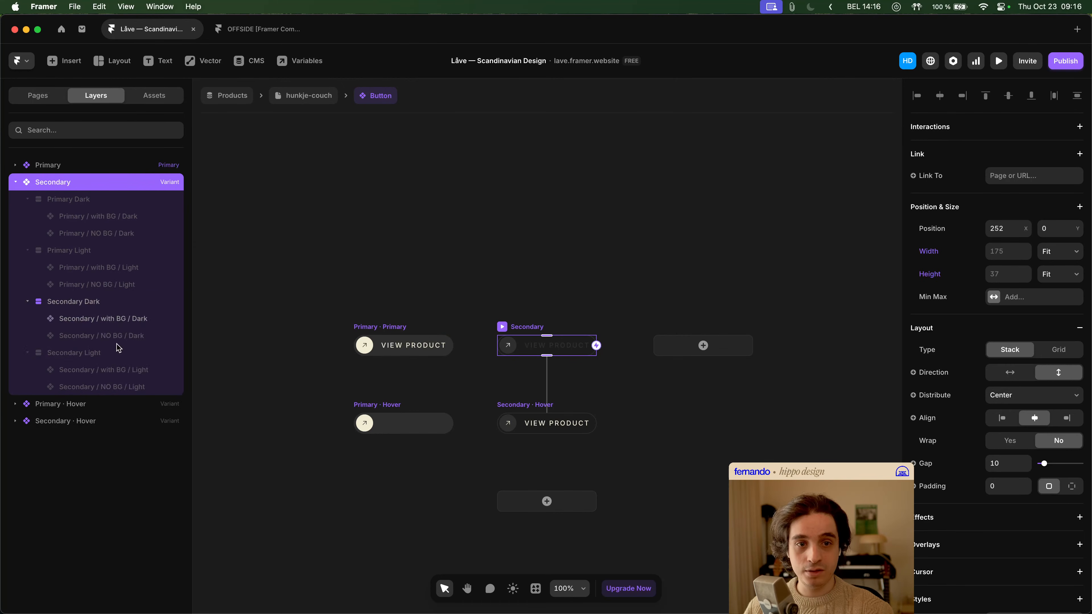
- Return to the hunkje-couch page to check the "Let's work together" button and its linked stack, and reopen the Button component
click(306, 95)
scroll(616, 366, down, 1)
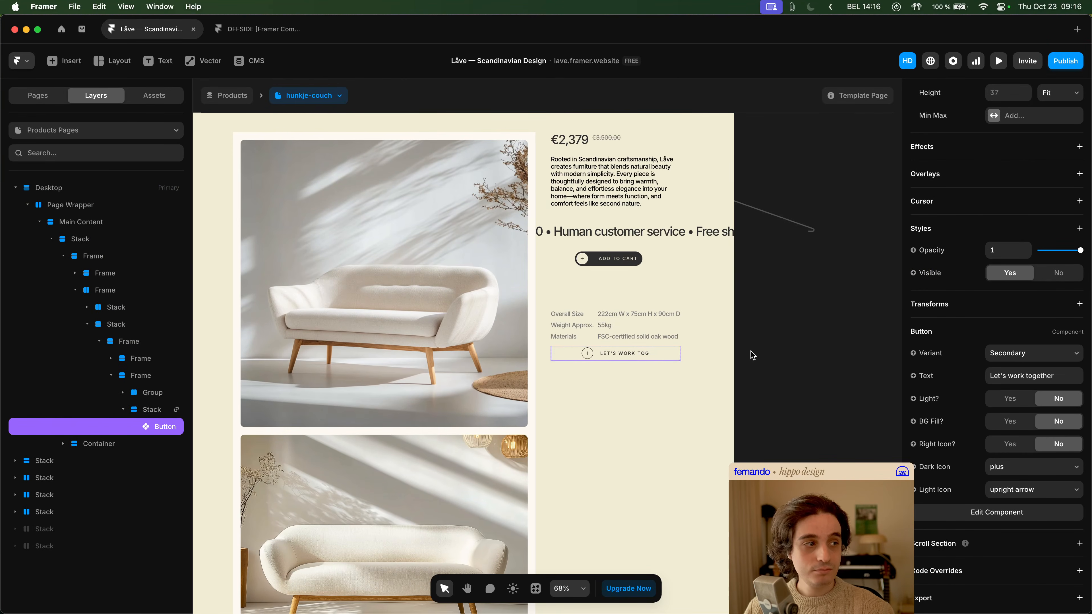
double_click(609, 353)
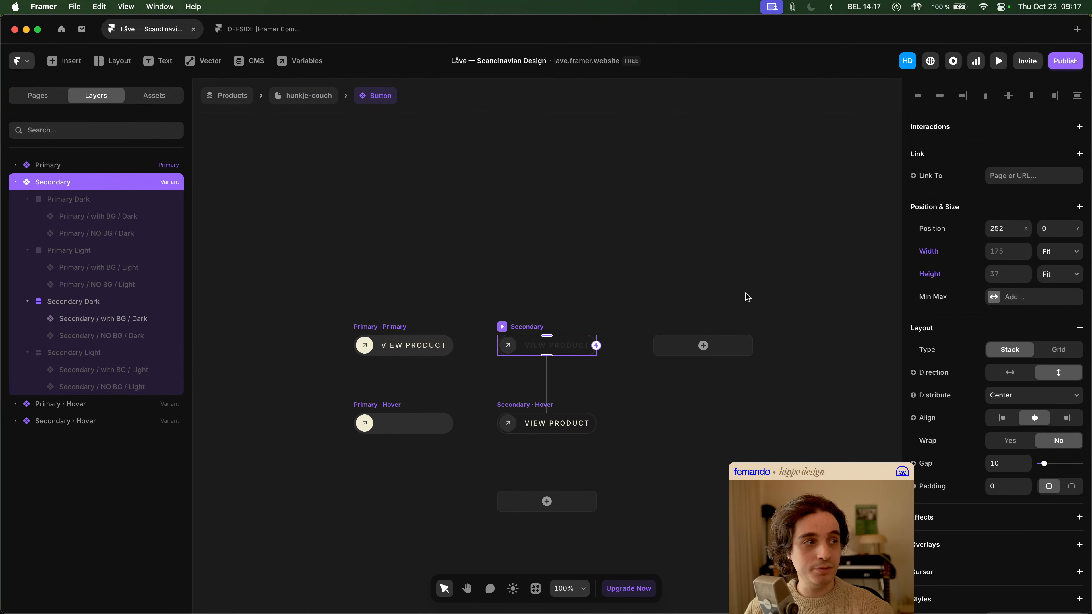
click(306, 95)
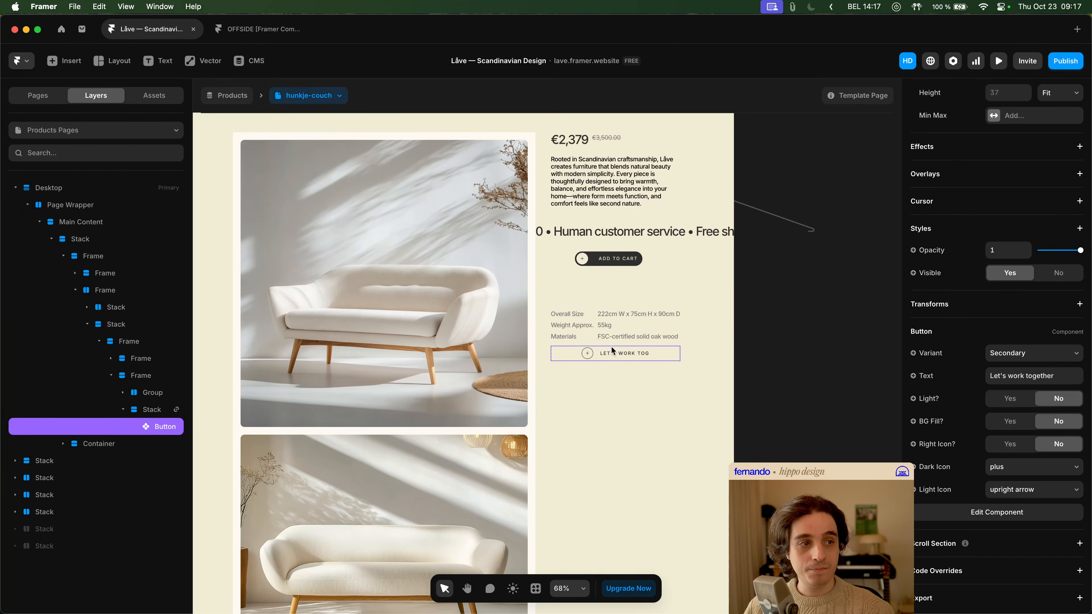
scroll(619, 355, up, 5)
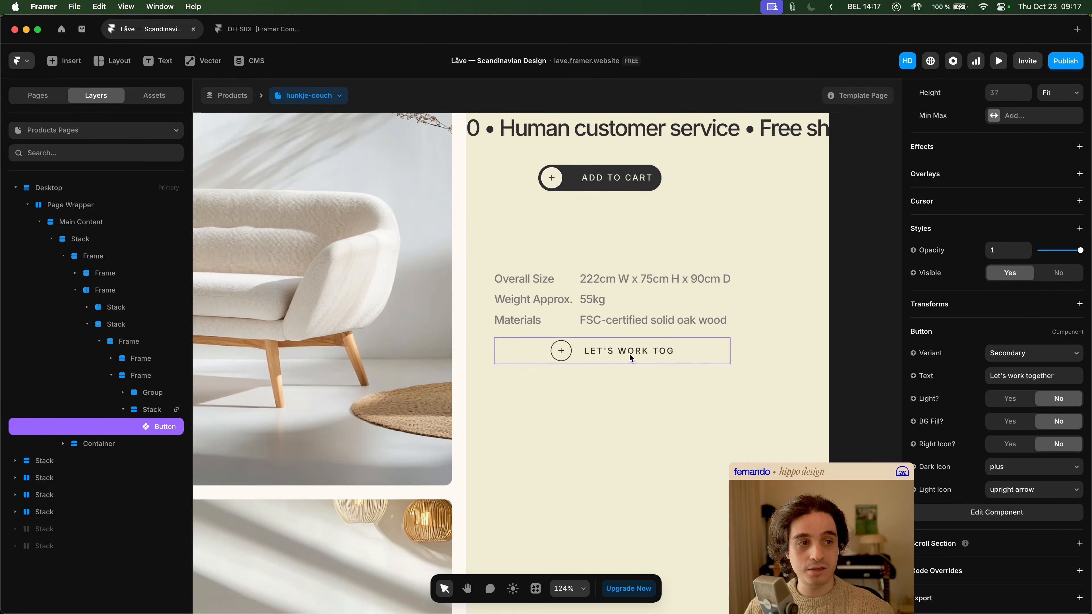
click(604, 358)
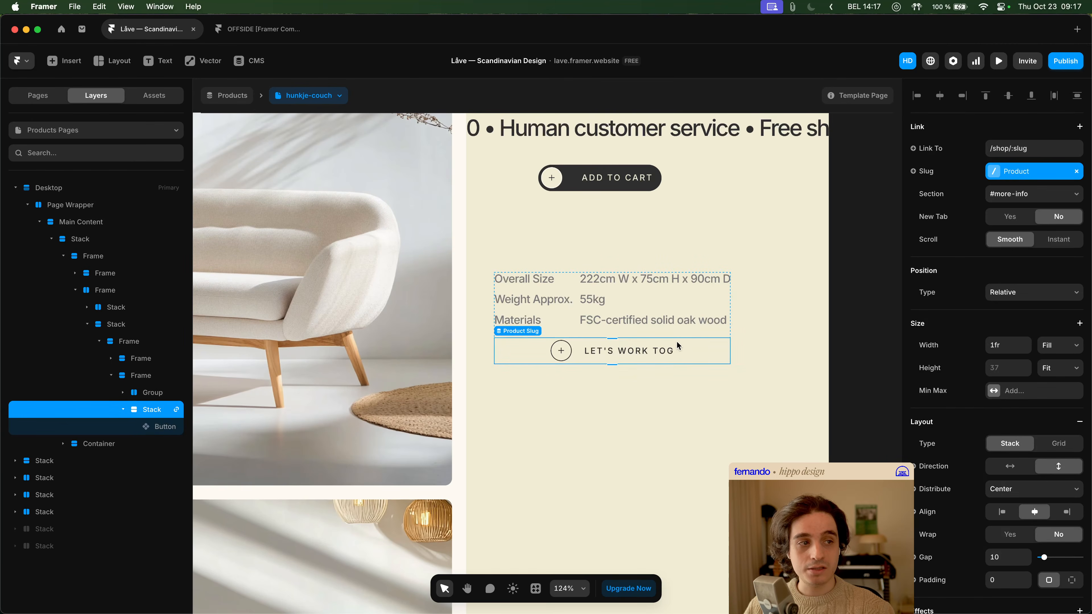
click(659, 379)
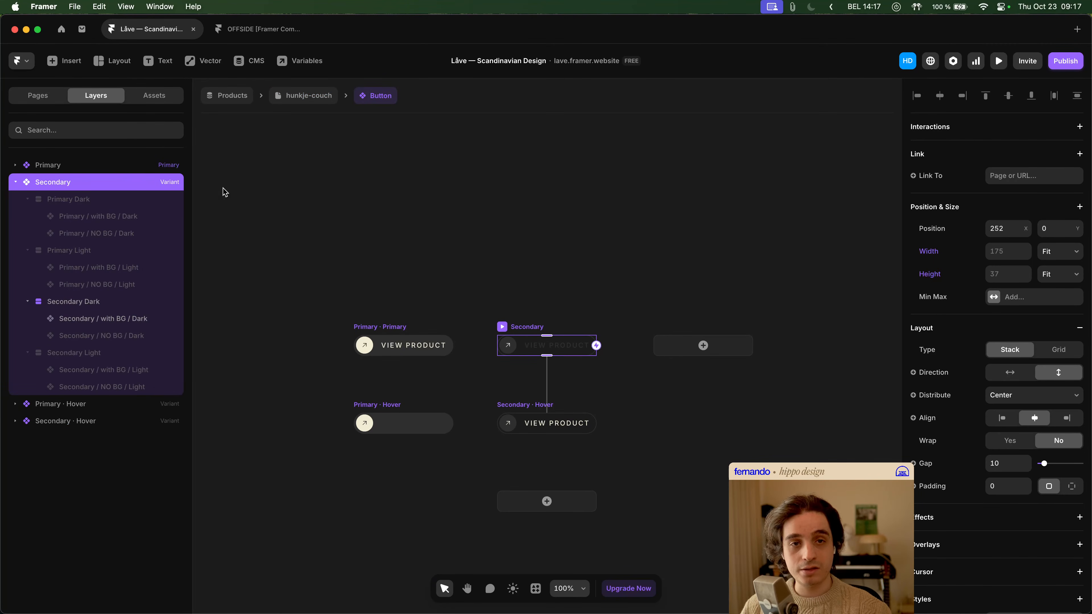
- Collapse the Primary Dark, Primary Light, Secondary Dark and Secondary Light groups in the Secondary variant
click(110, 202)
scroll(1023, 320, up, 4)
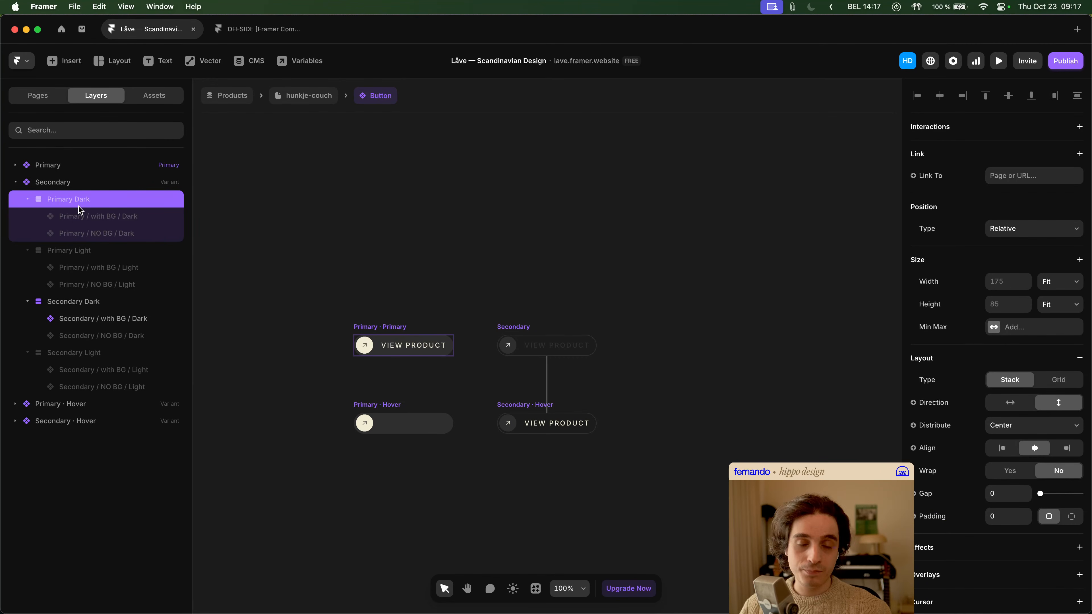
click(27, 199)
click(27, 216)
click(27, 233)
click(27, 250)
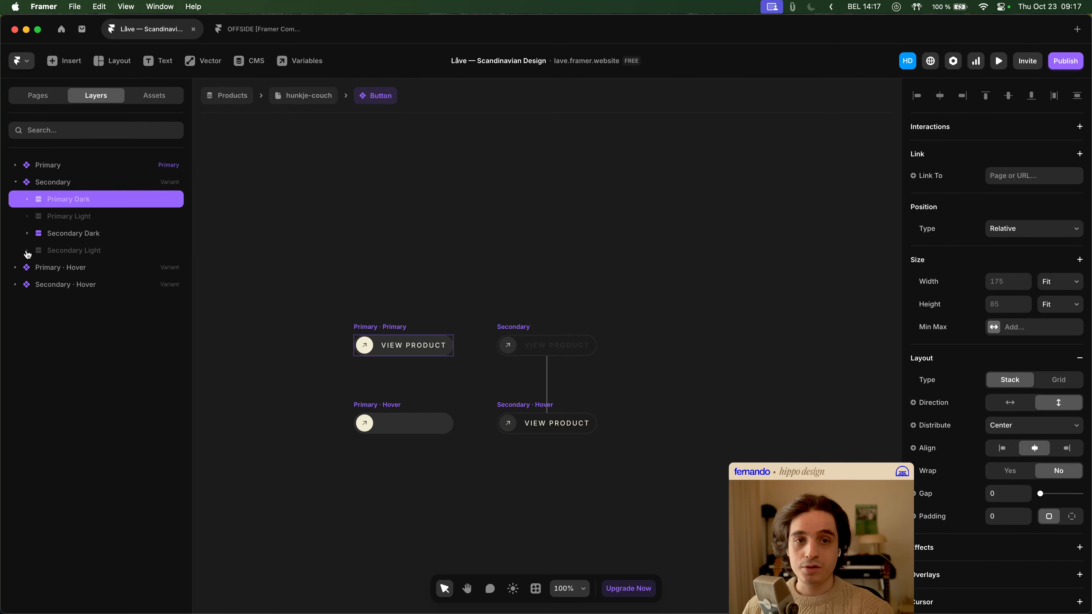
- Inspect the Secondary variant's Primary Dark and Secondary Dark layers, including the nested Secondary / with BG / Dark button
click(123, 184)
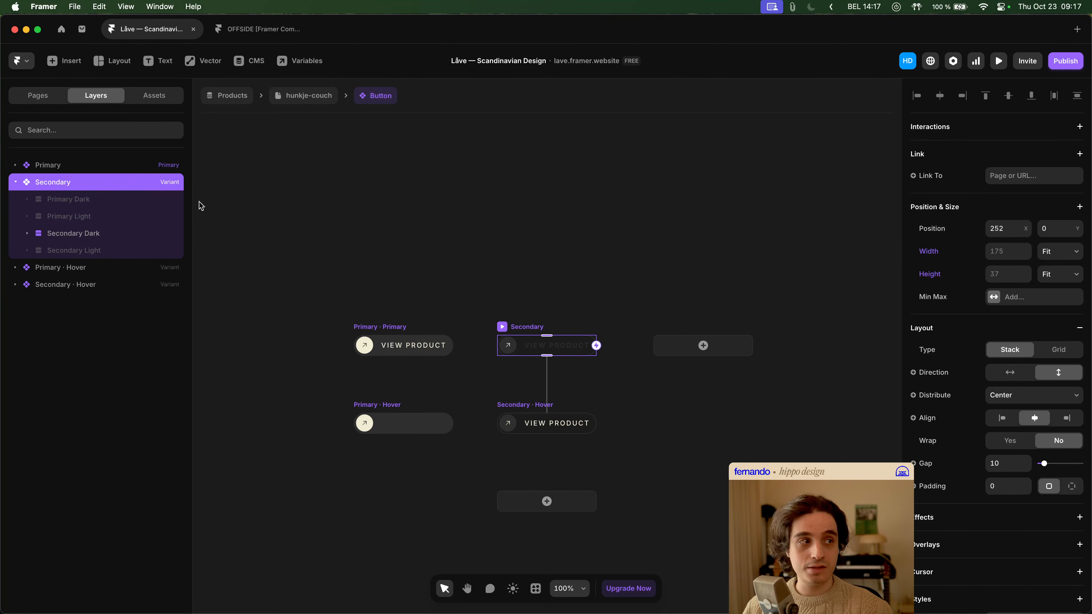
click(48, 201)
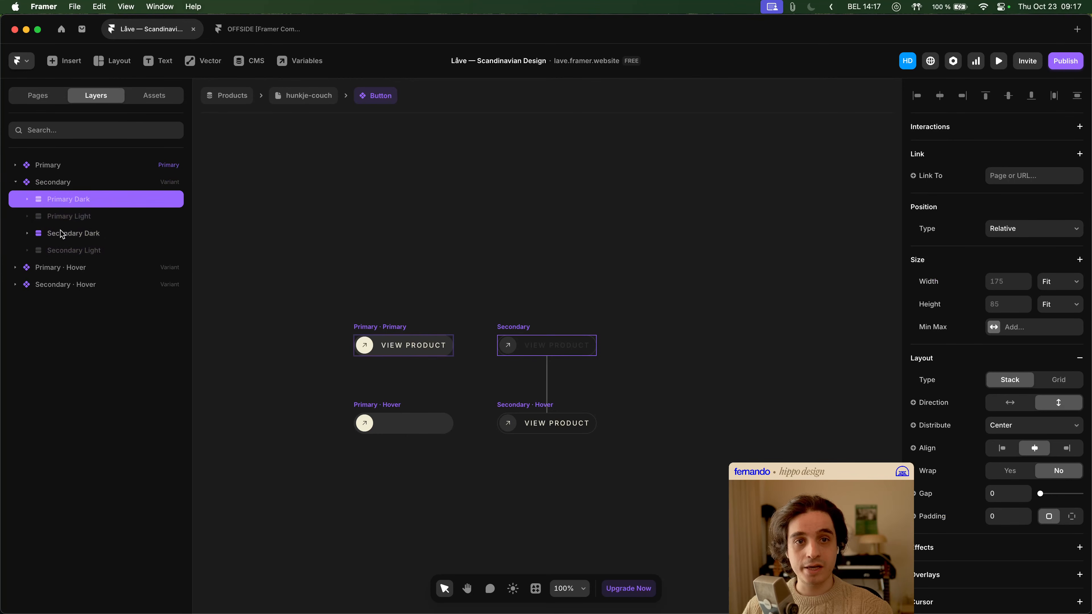
click(63, 233)
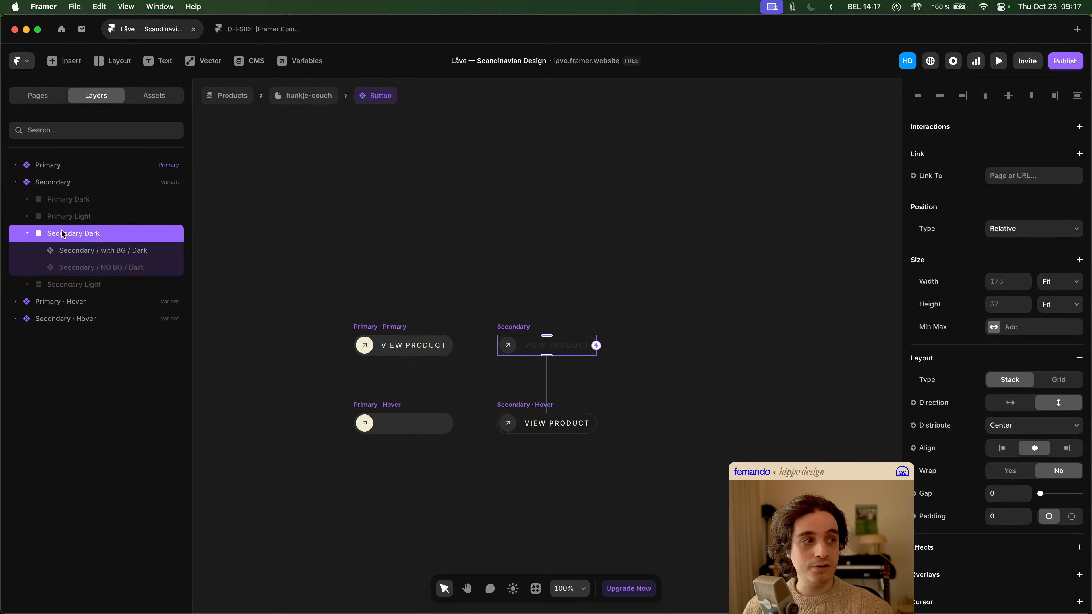
click(69, 253)
scroll(1028, 346, up, 6)
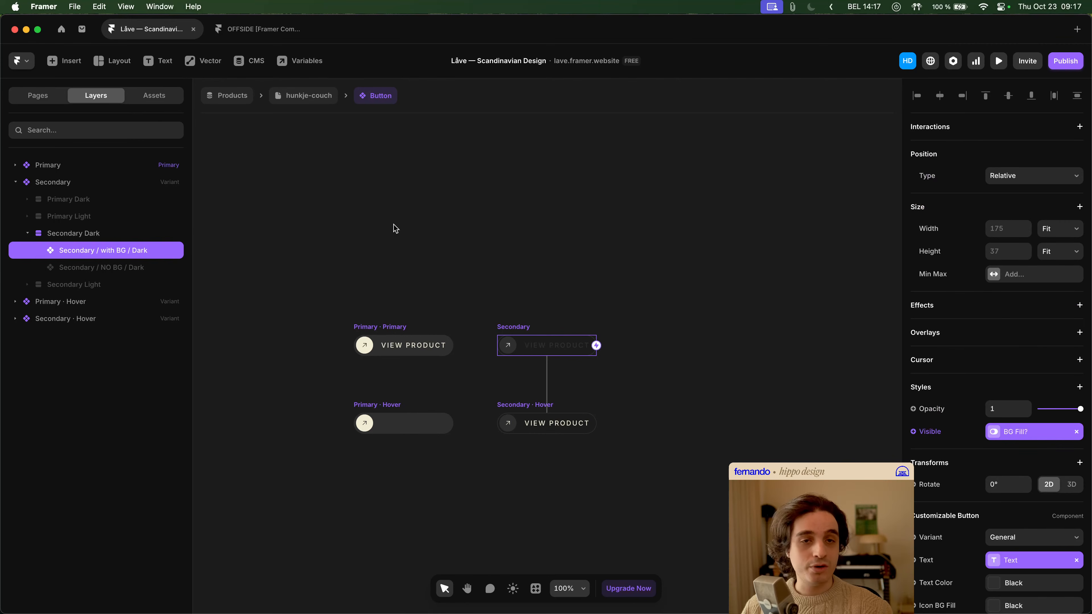
- Open the Customizable Button component for editing from the Secondary / with BG / Dark layer
click(96, 189)
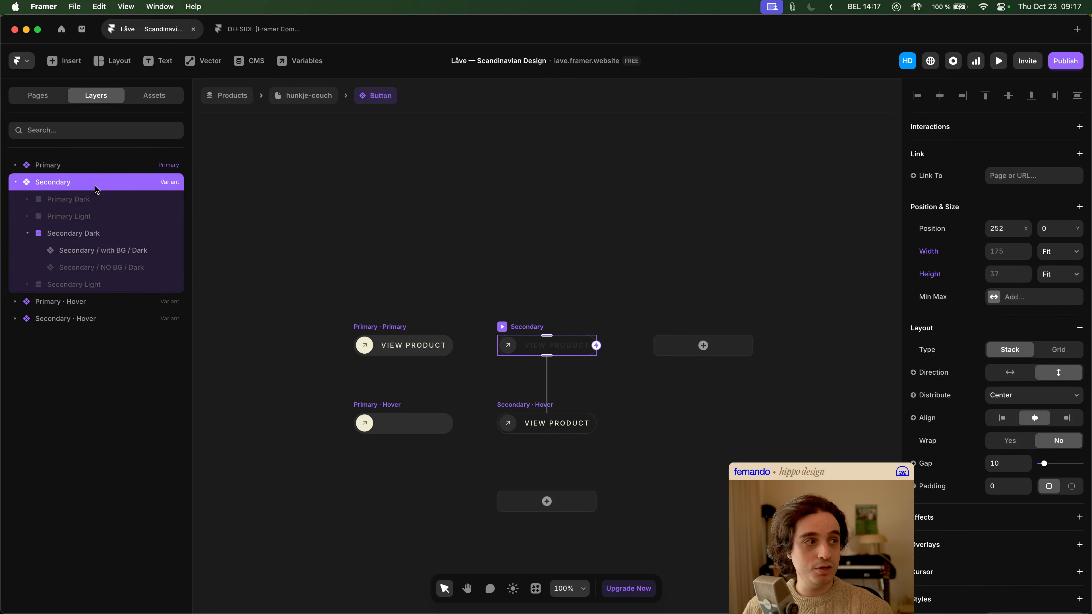
click(100, 232)
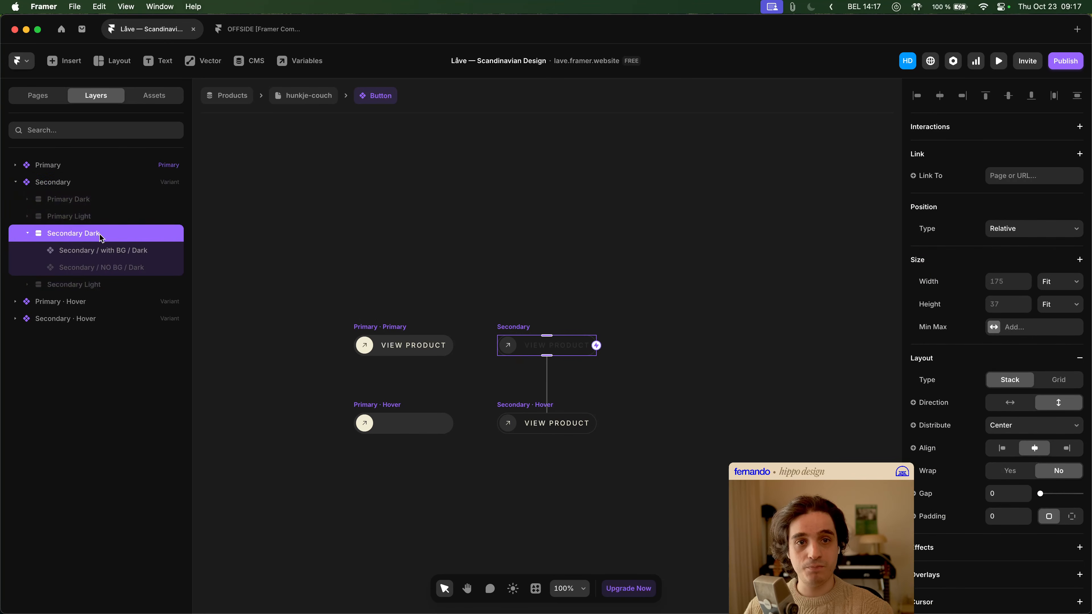
click(100, 254)
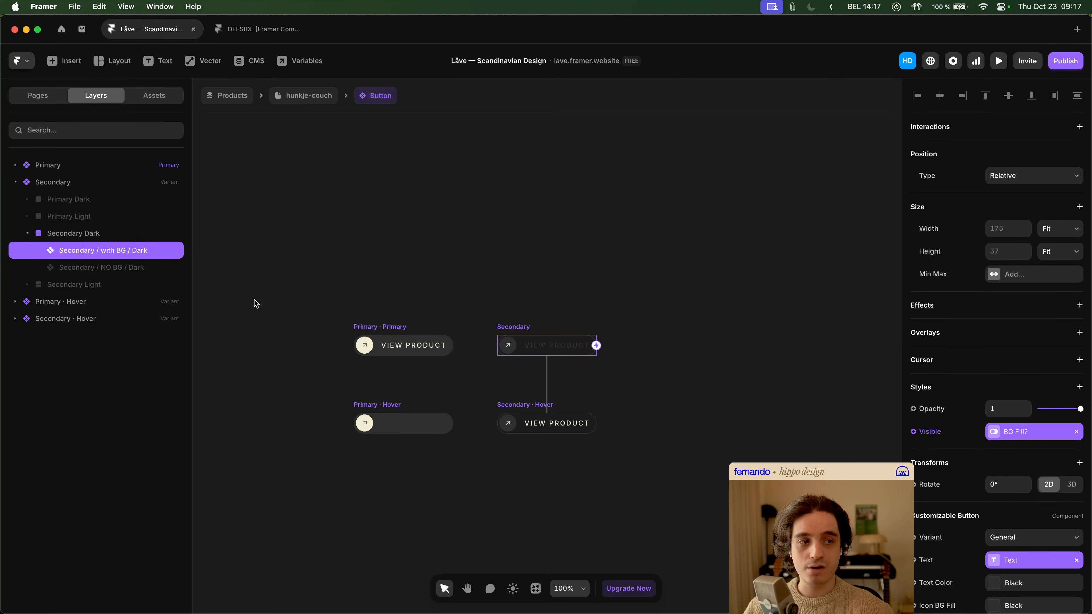
scroll(995, 443, down, 6)
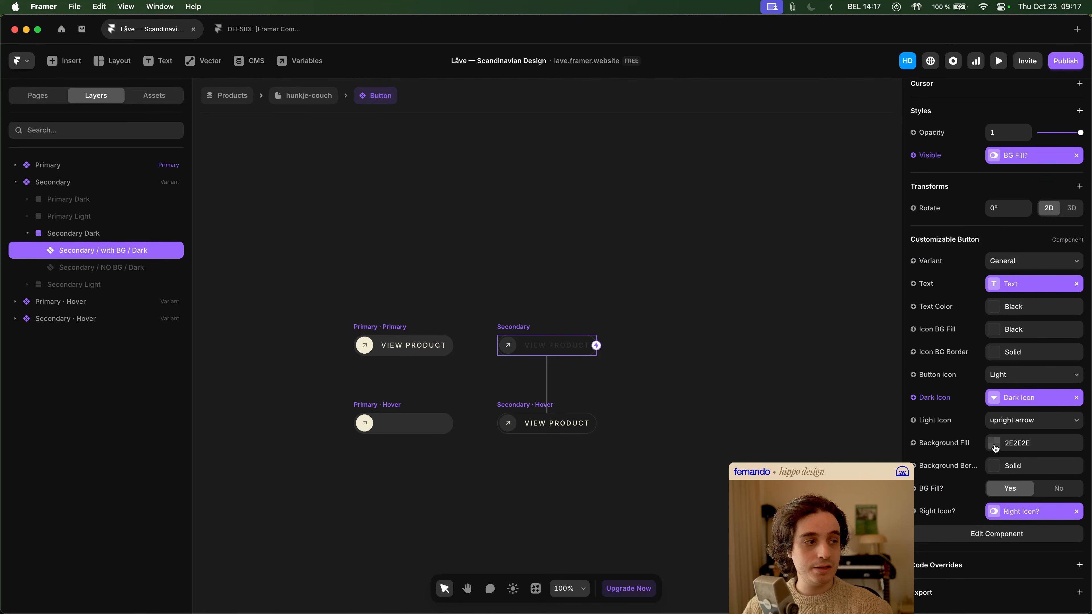
click(973, 538)
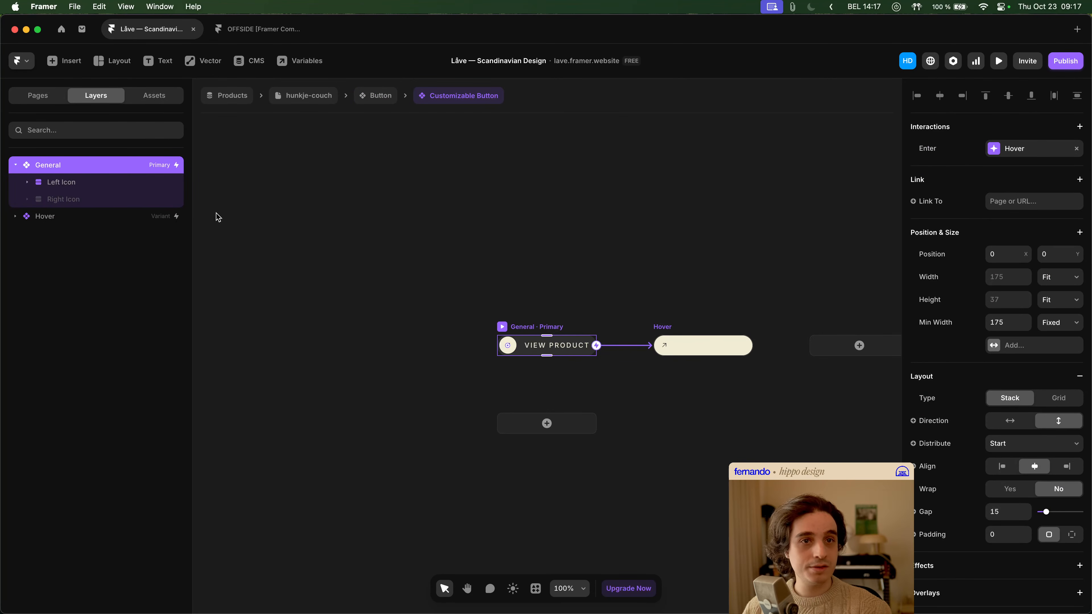
- Set the width of the General variant's Left Icon stack and its nested BG Fill / Left Icon stack to Fit
click(84, 186)
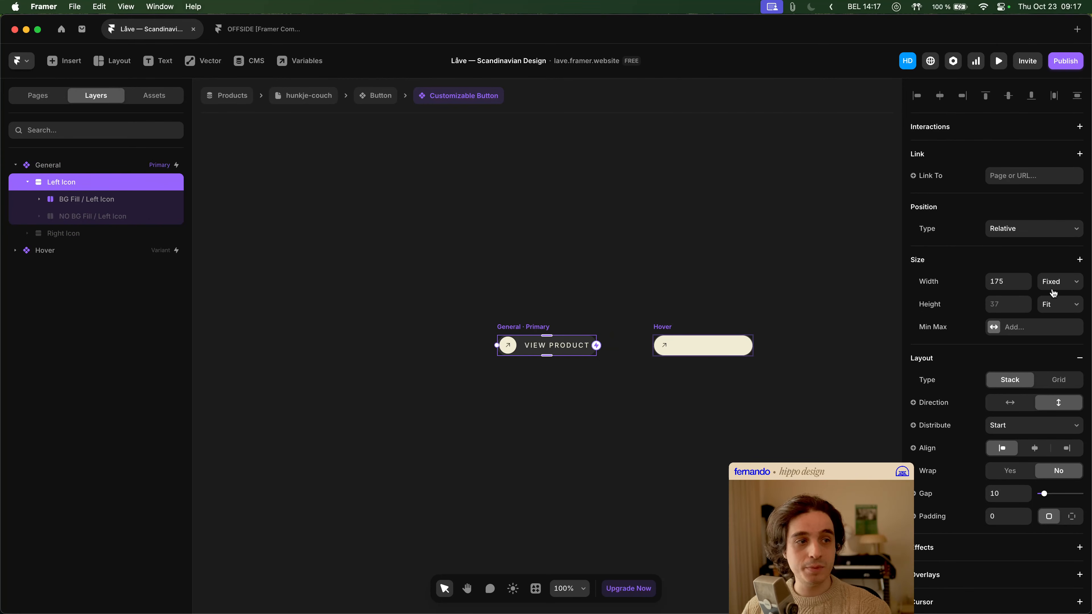
key(super+2)
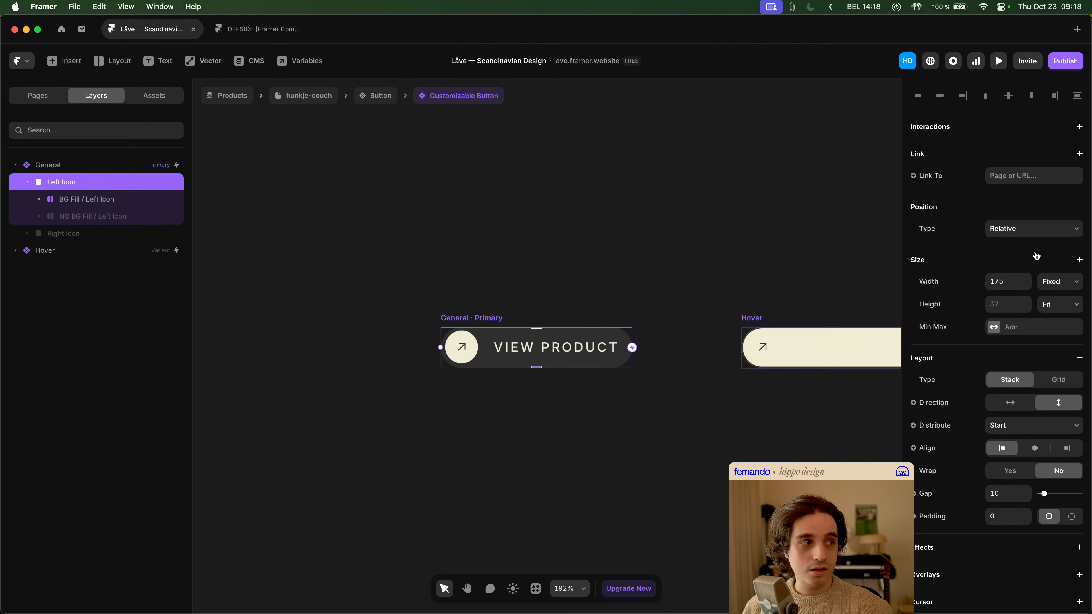
click(1058, 282)
click(1068, 319)
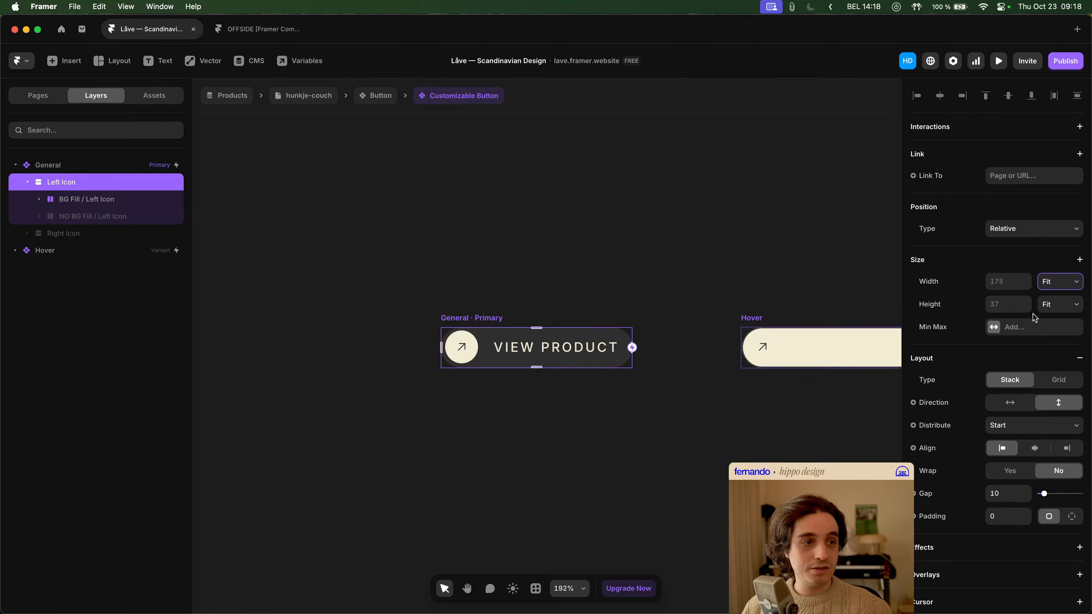
click(107, 199)
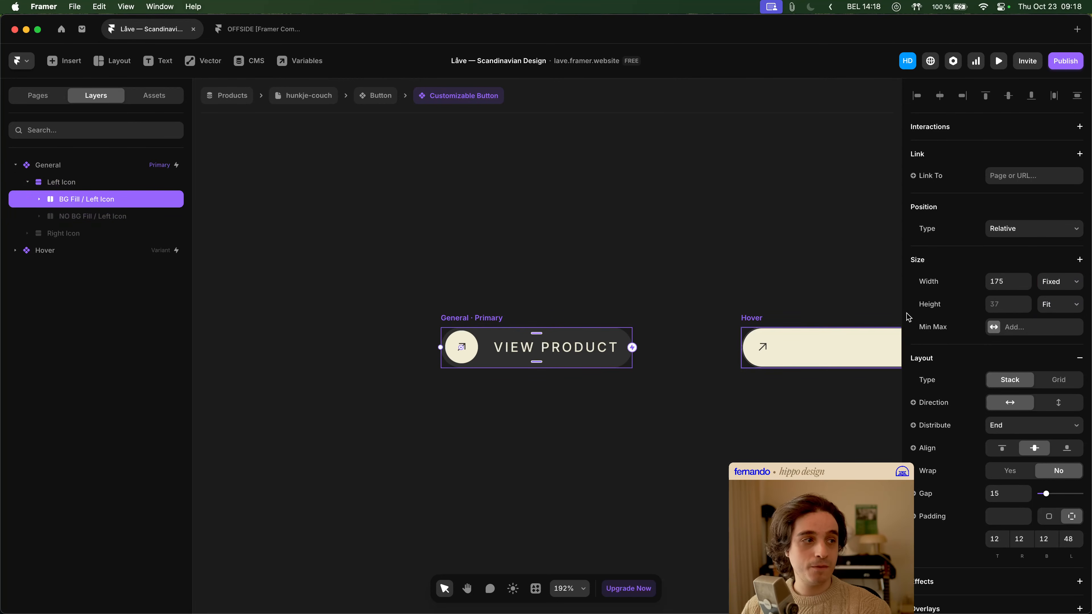
click(1028, 284)
click(1061, 319)
- Examine the size settings of the icon stack and View product text in BG Fill / Left Icon, and of their parent layers
click(39, 199)
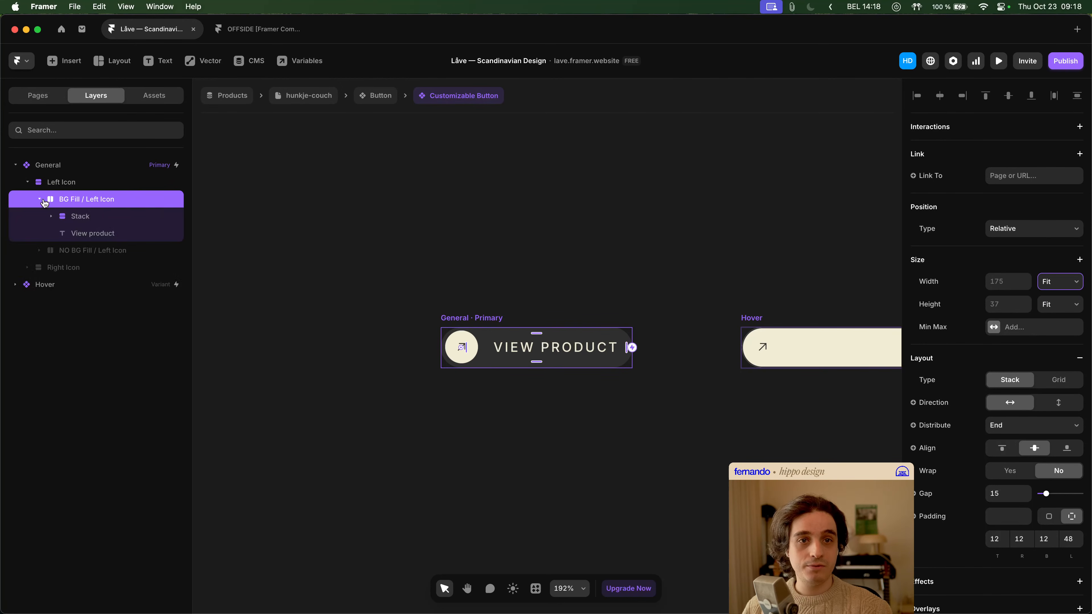
click(65, 217)
click(51, 216)
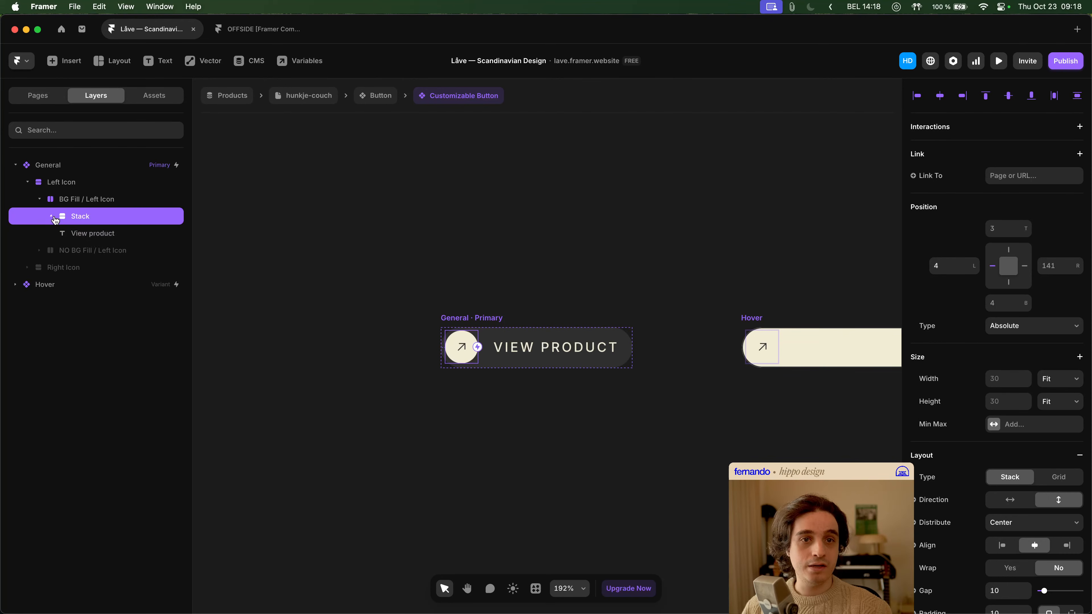
click(99, 236)
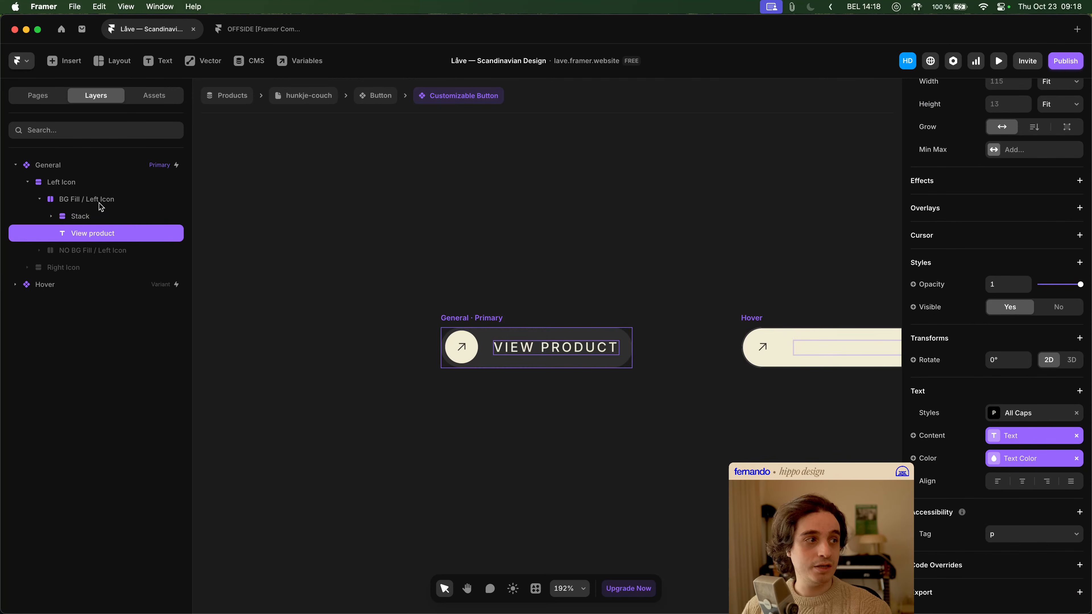
scroll(924, 284, up, 5)
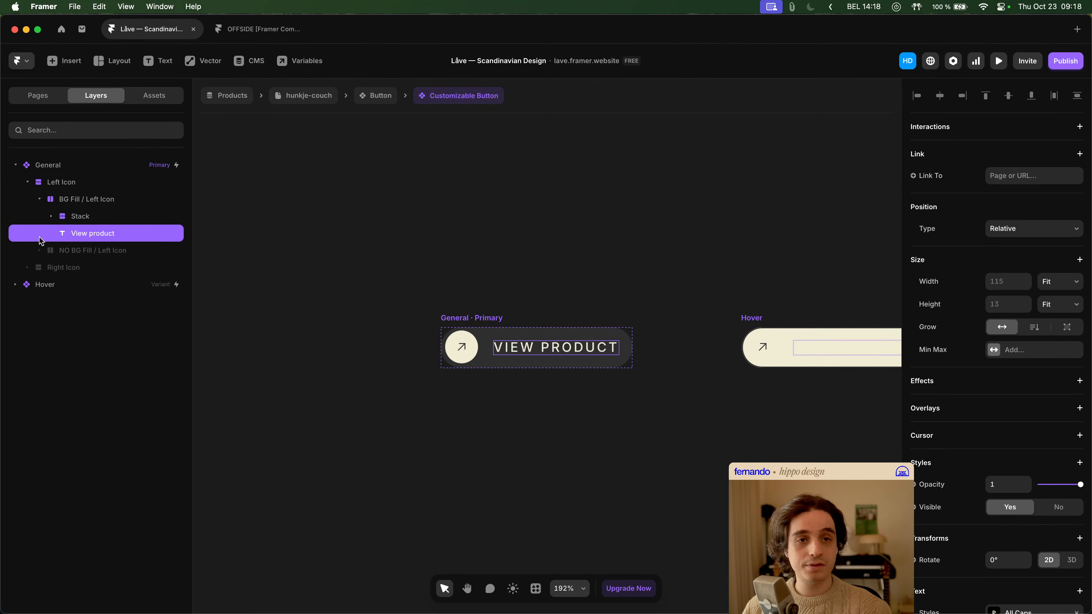
click(91, 204)
click(90, 184)
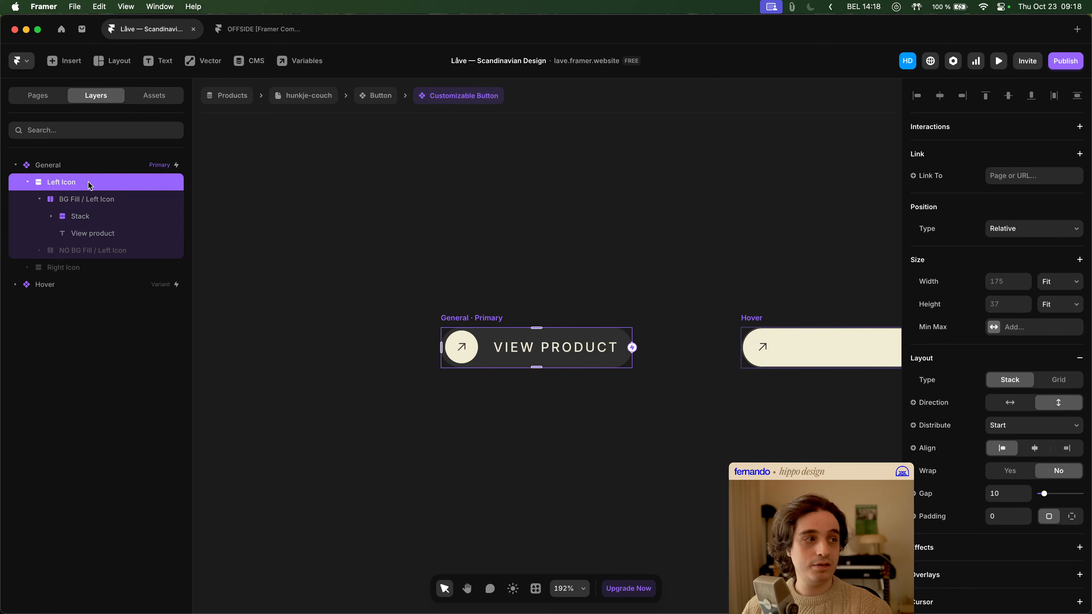
click(92, 171)
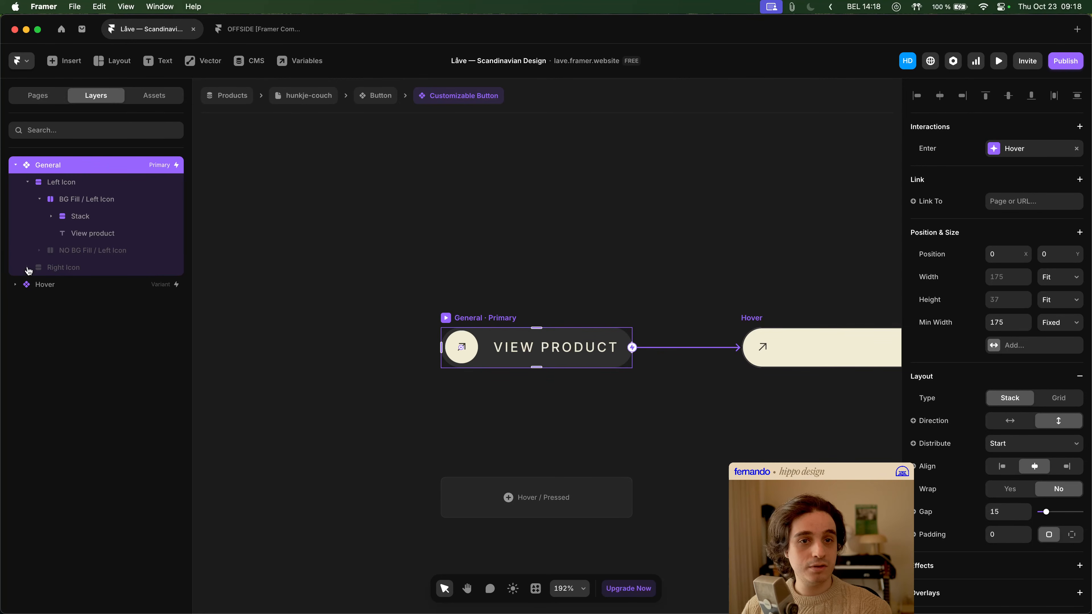
- Set the width of the General variant's Right Icon stack to Fit Content
click(64, 268)
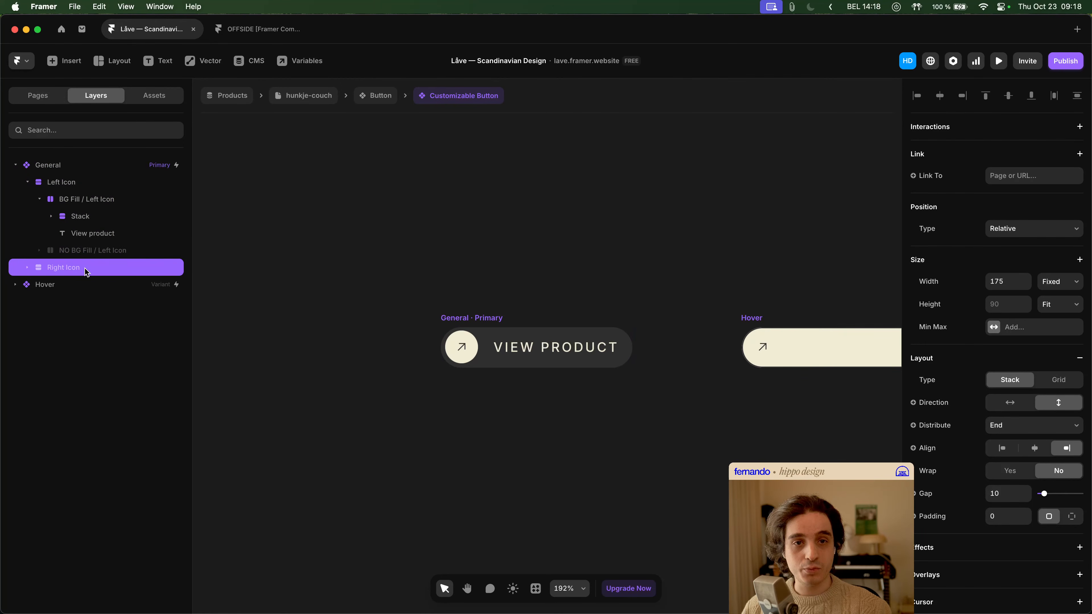
click(27, 182)
click(1077, 281)
click(1065, 318)
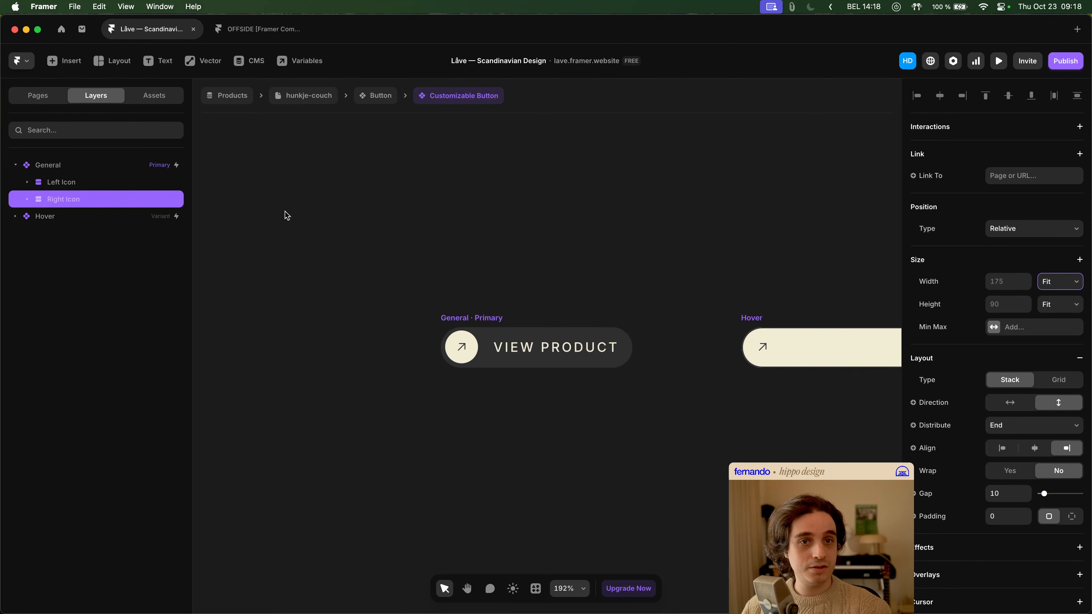
- Set the widths of BG Fill / Right Icon and NO BG Fill / Right Icon inside the Right Icon stack to Fit Content
click(27, 199)
click(81, 216)
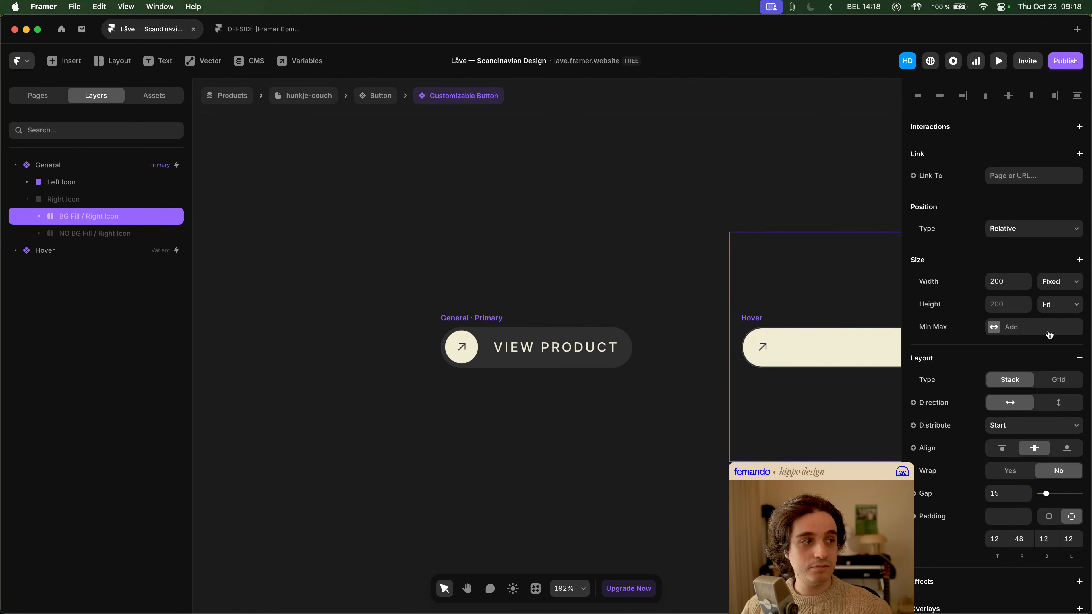
click(1074, 285)
click(1067, 318)
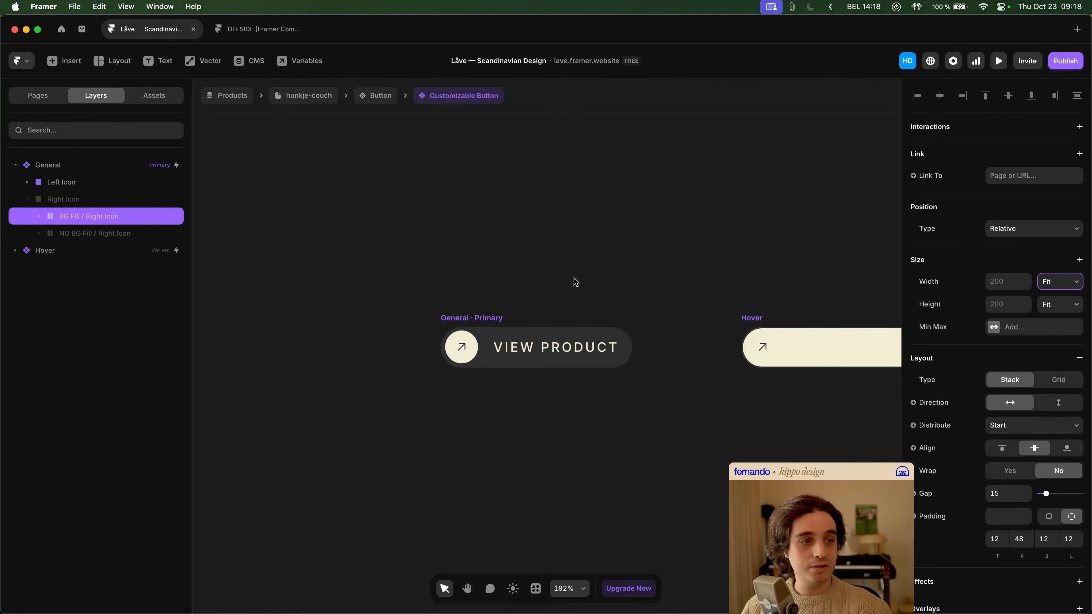
click(111, 234)
click(1068, 286)
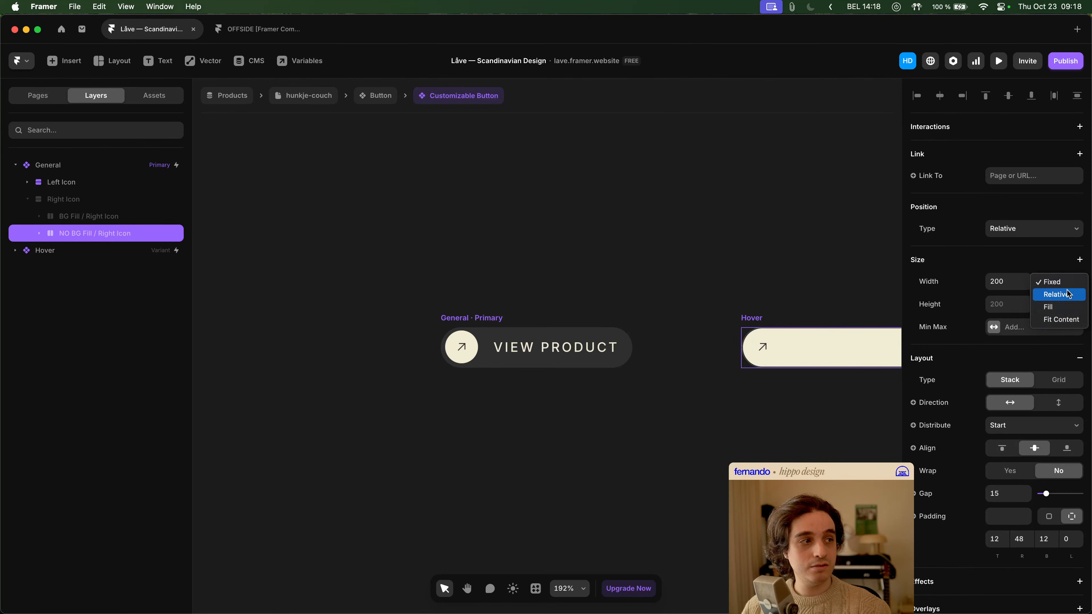
click(1062, 319)
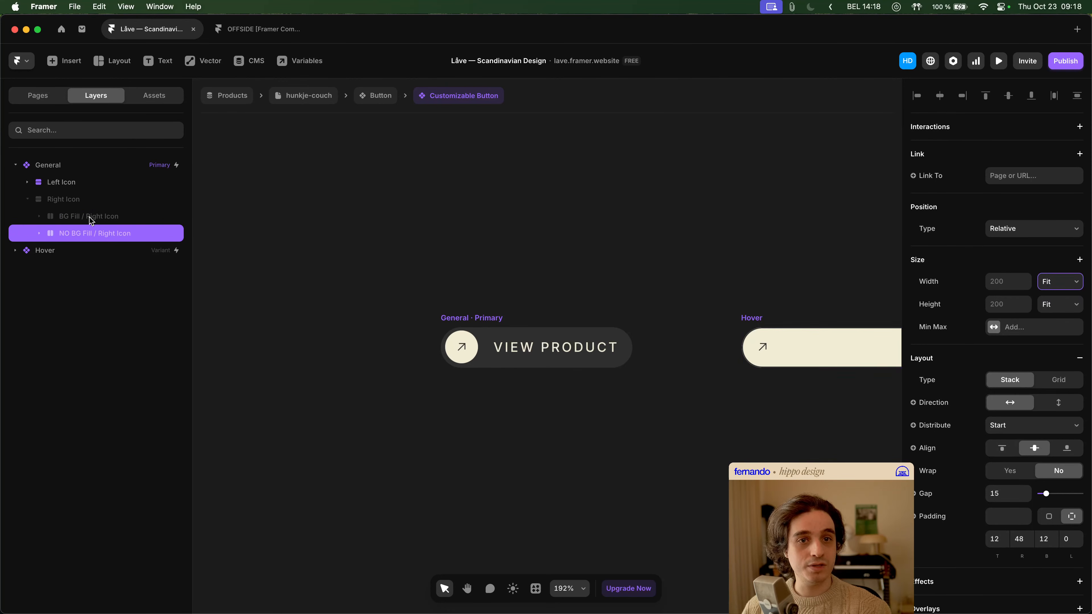
- Examine the size settings of the Right Icon stack, its two BG Fill variations and the icon stack nested in NO BG Fill / Right Icon
click(39, 233)
click(84, 252)
click(39, 216)
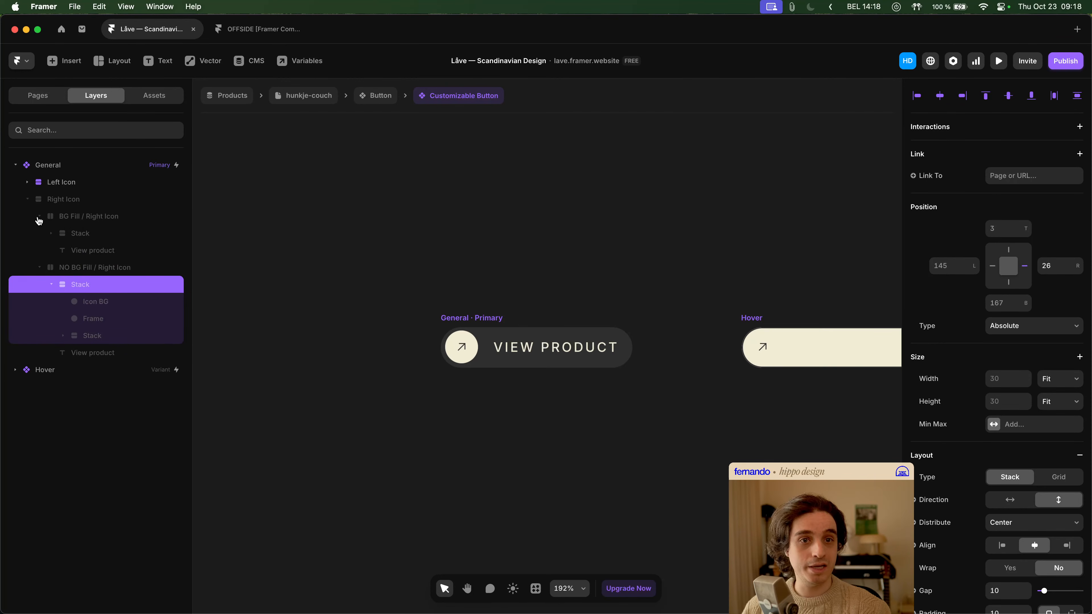
click(52, 284)
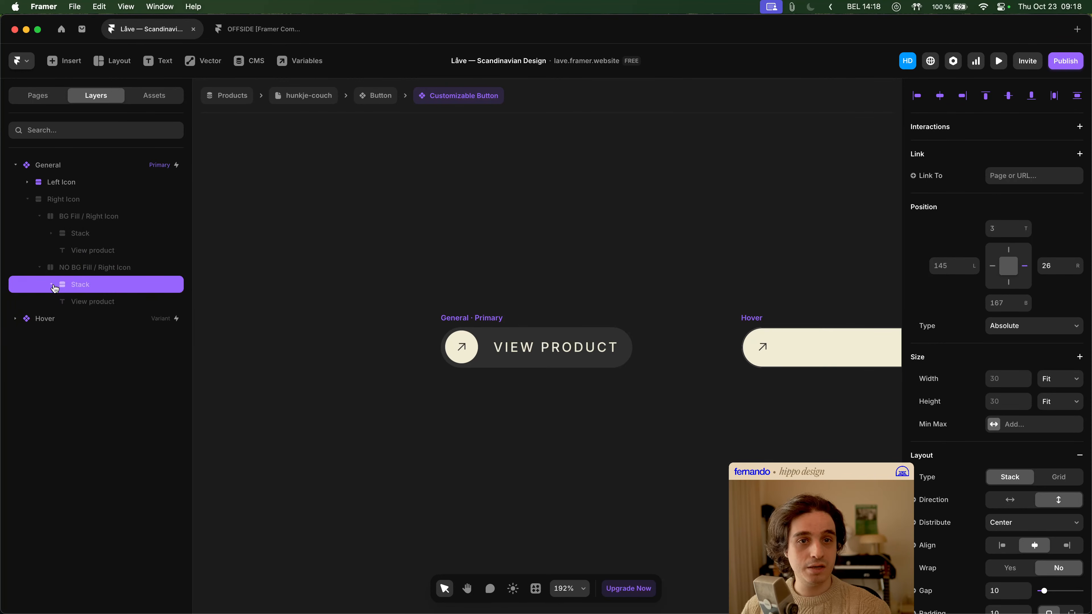
click(63, 203)
click(83, 220)
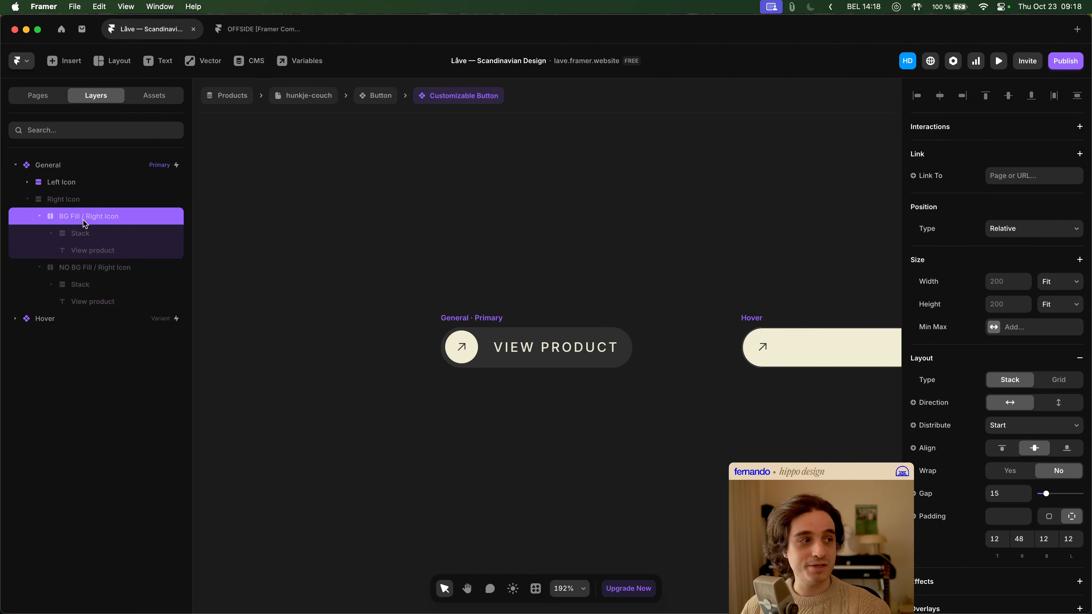
click(40, 218)
click(40, 234)
click(89, 235)
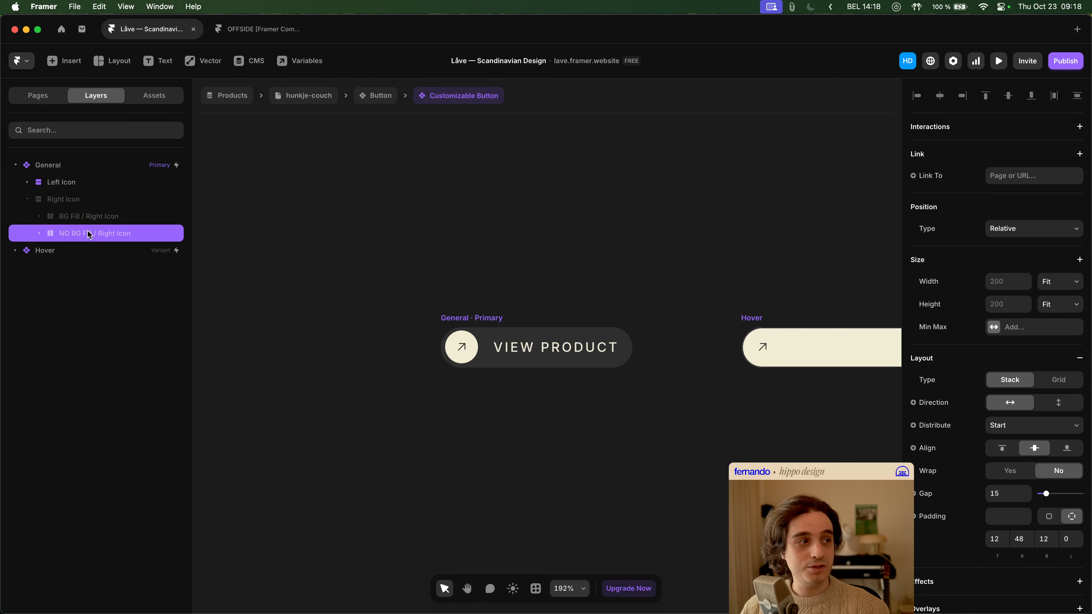
click(75, 195)
- Set the width of NO BG Fill / Left Icon inside the Left Icon stack to Fit Content
click(75, 184)
click(27, 182)
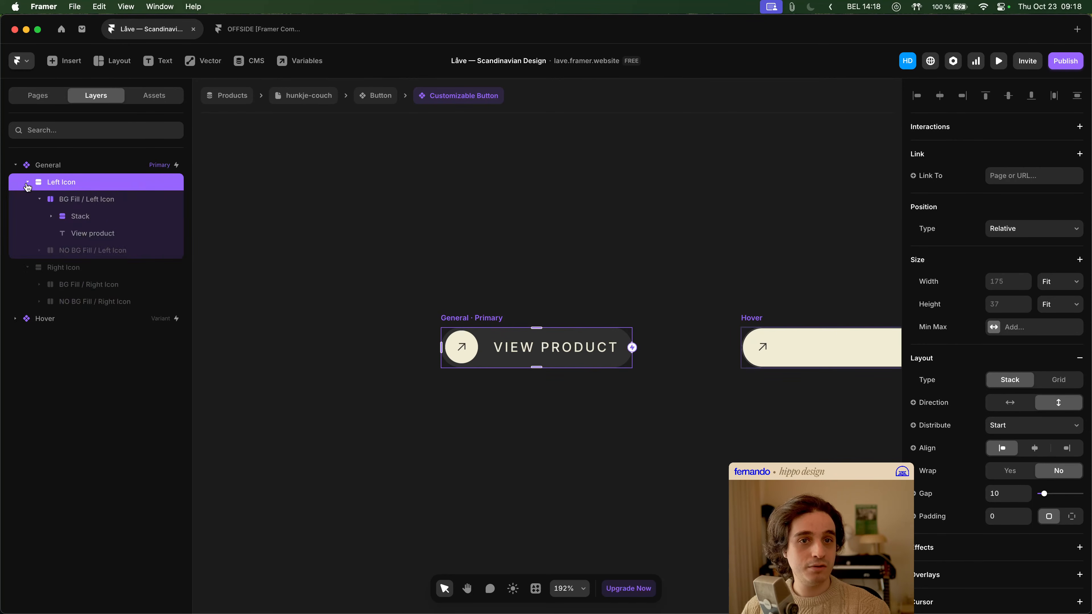
click(84, 202)
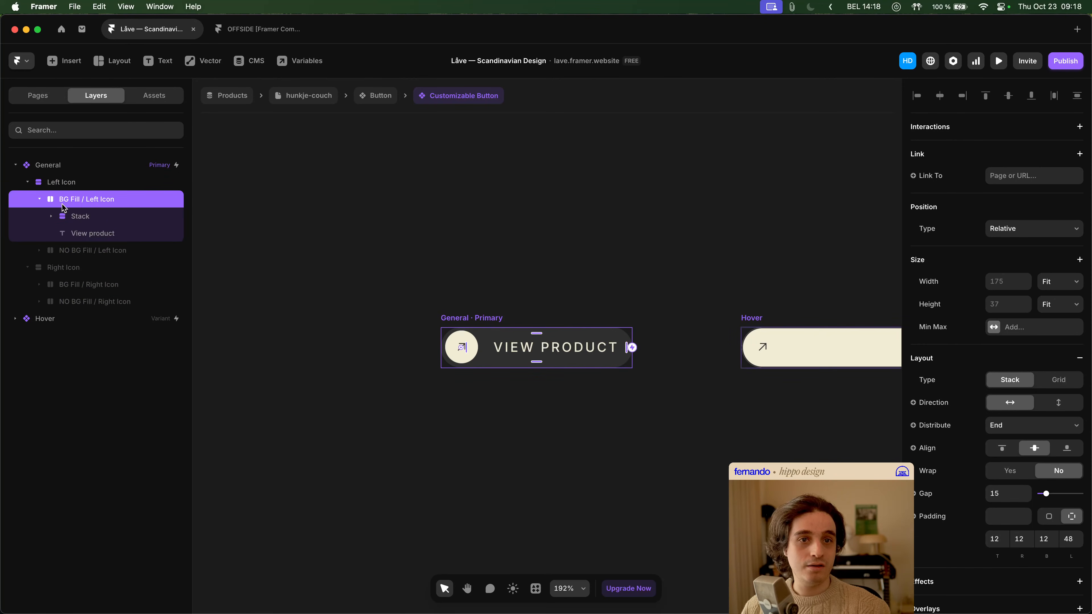
click(39, 200)
click(81, 218)
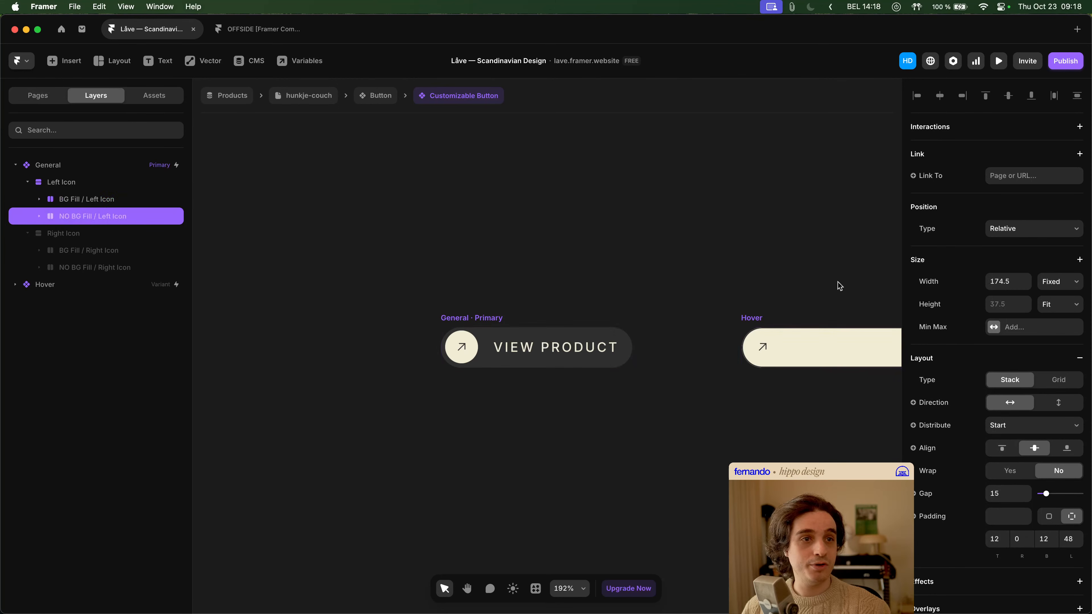
click(1074, 283)
click(1061, 323)
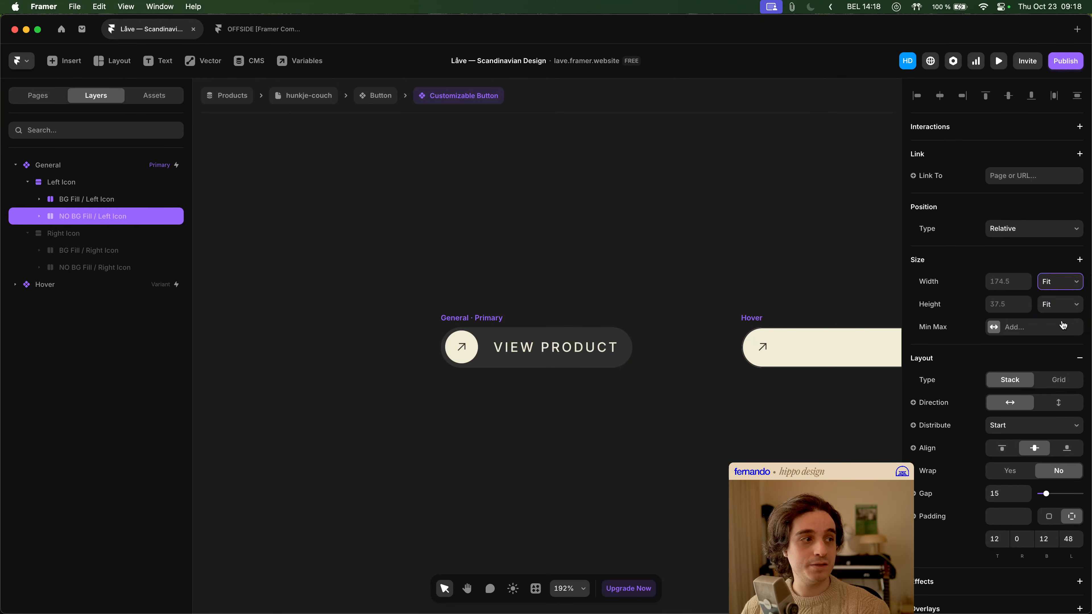
- Check the layers inside NO BG Fill / Left Icon and the sizing of BG Fill / Left Icon, Left Icon and the General variant
click(39, 216)
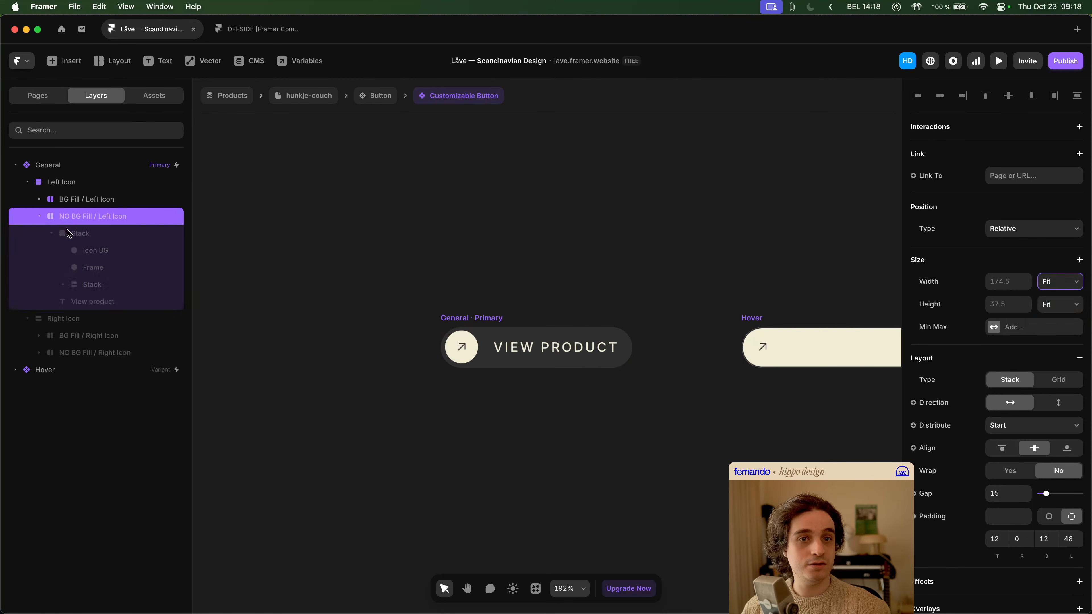
click(51, 234)
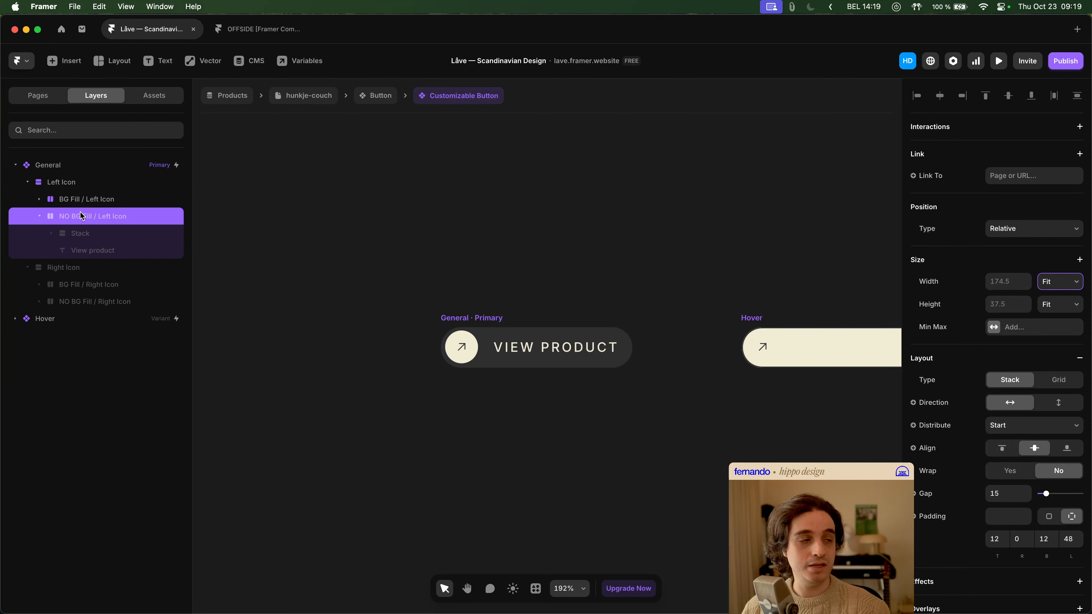
click(85, 202)
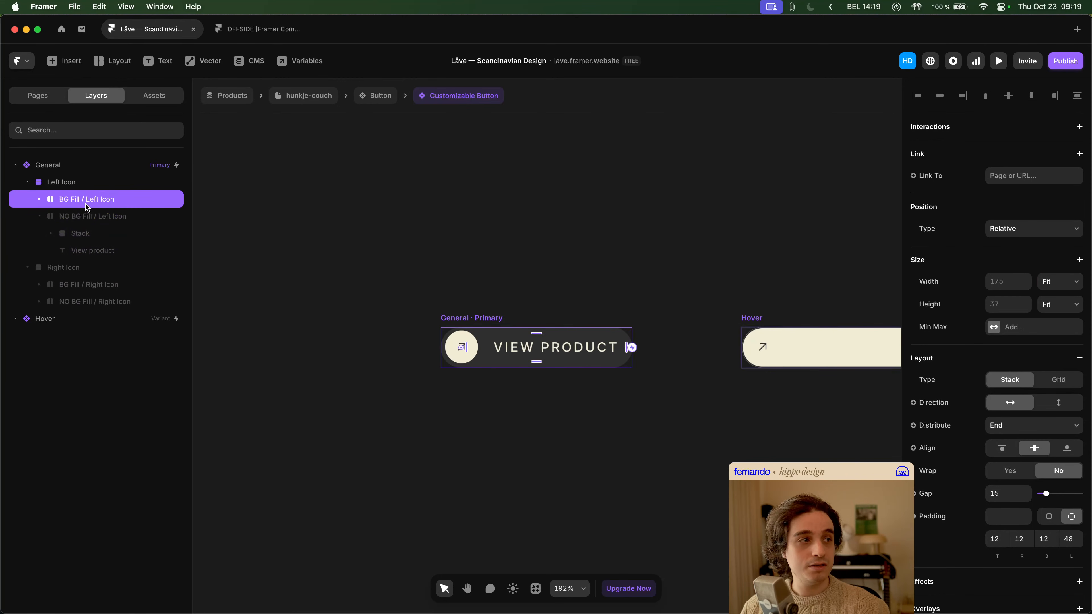
click(84, 187)
click(82, 170)
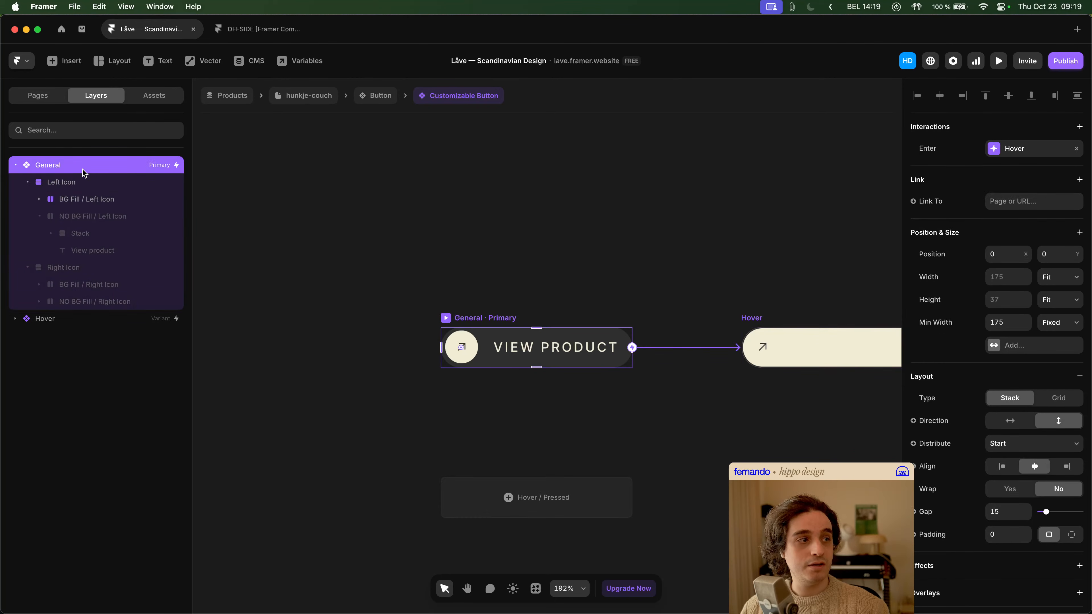
- Check the sizing of the Right Icon stack and its nested icon stacks, then compare with Left Icon and the General variant
click(70, 268)
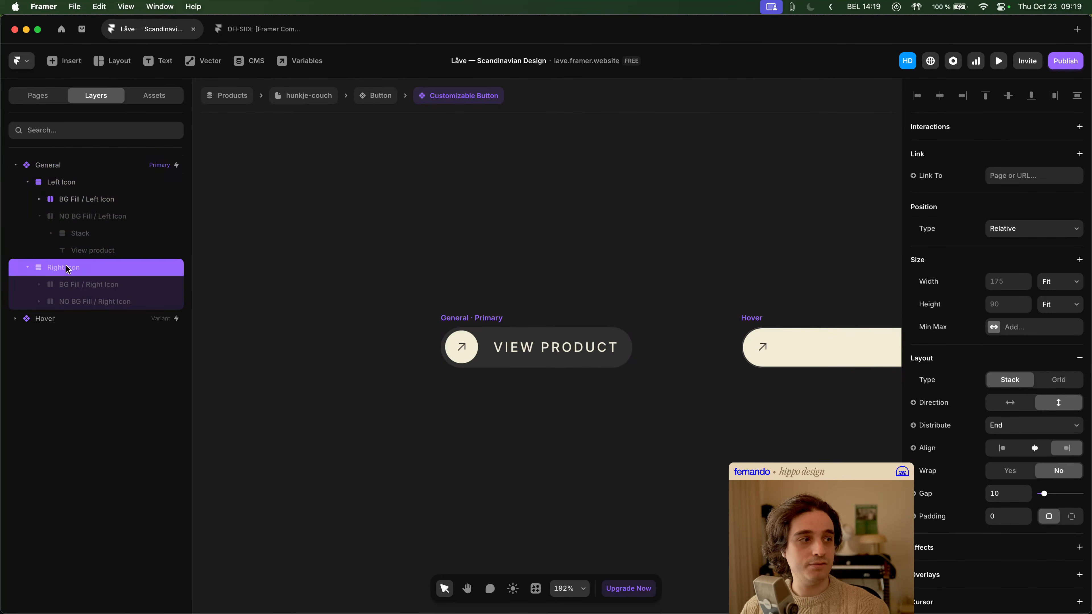
click(67, 287)
click(78, 296)
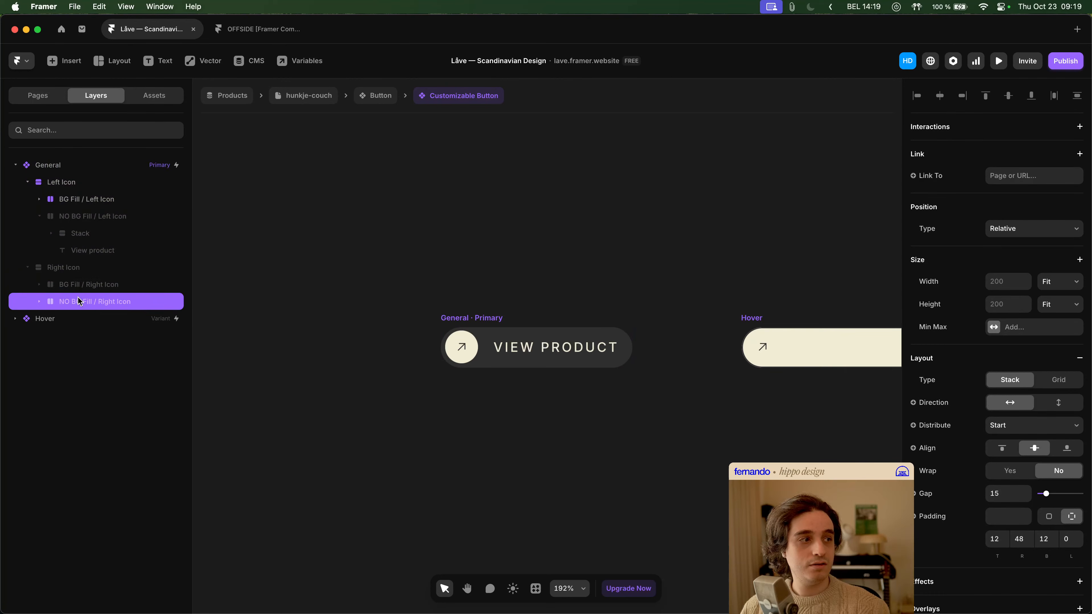
click(40, 302)
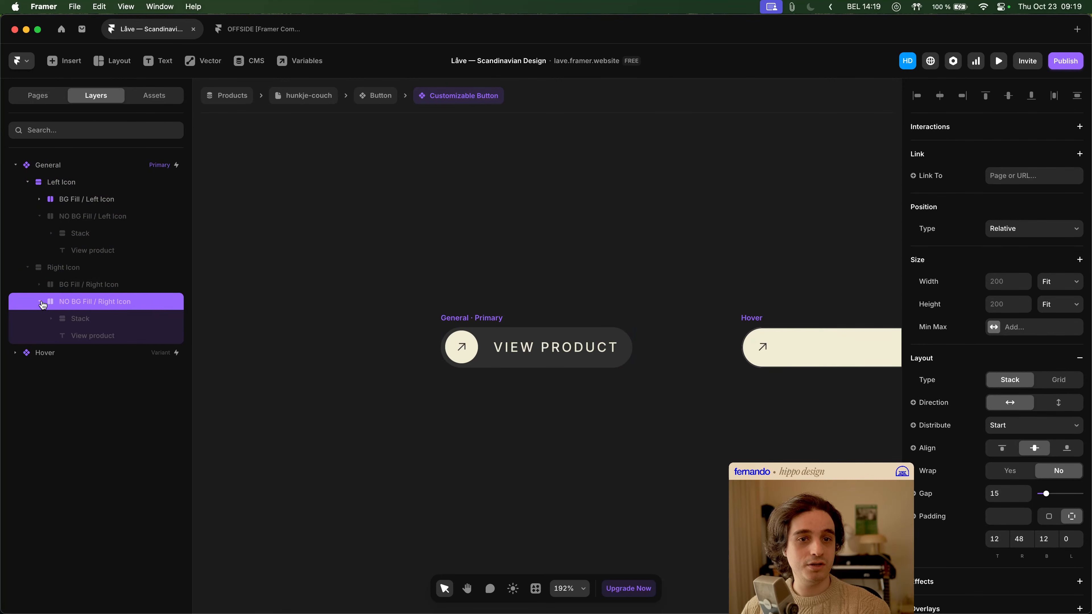
click(83, 321)
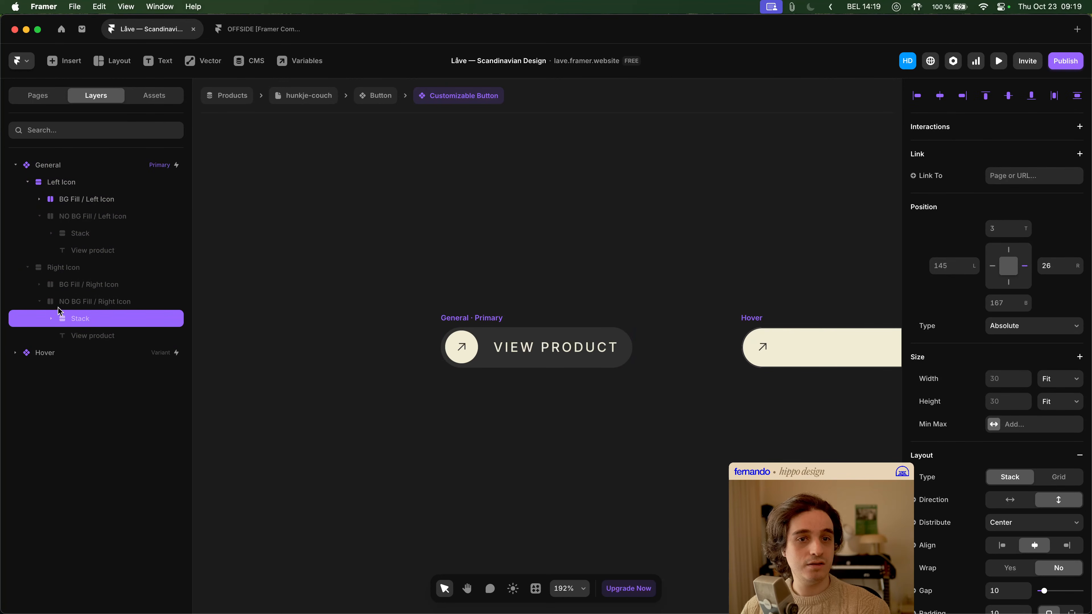
click(40, 285)
click(94, 284)
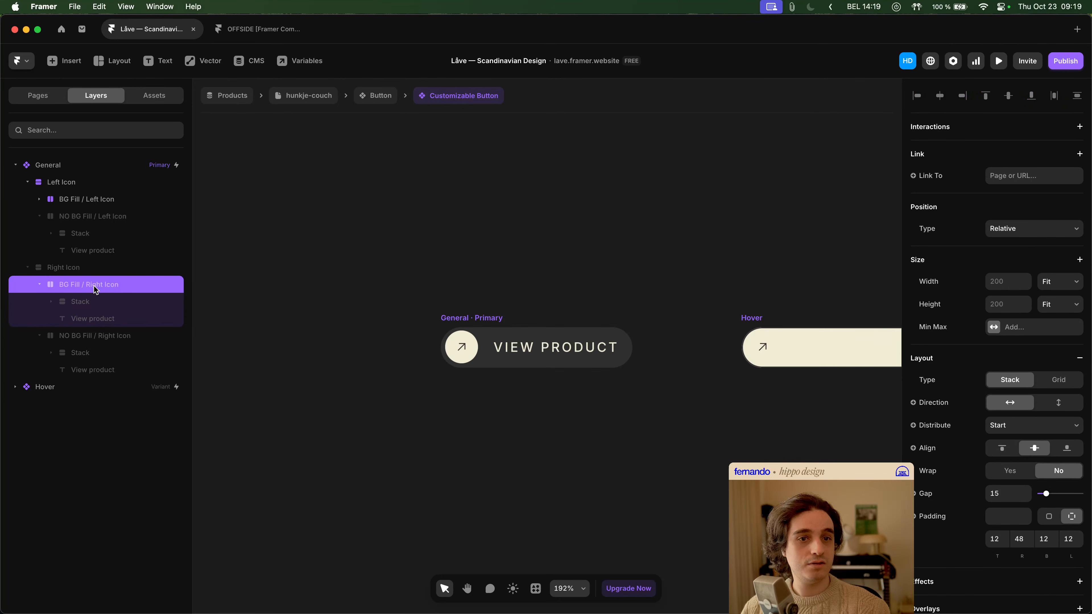
click(95, 303)
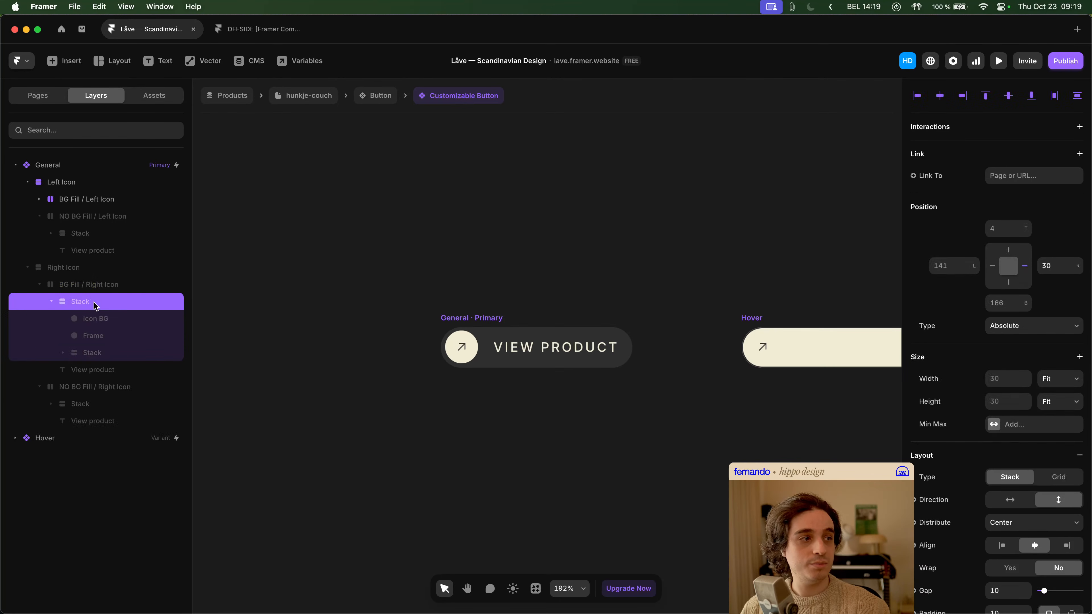
click(58, 183)
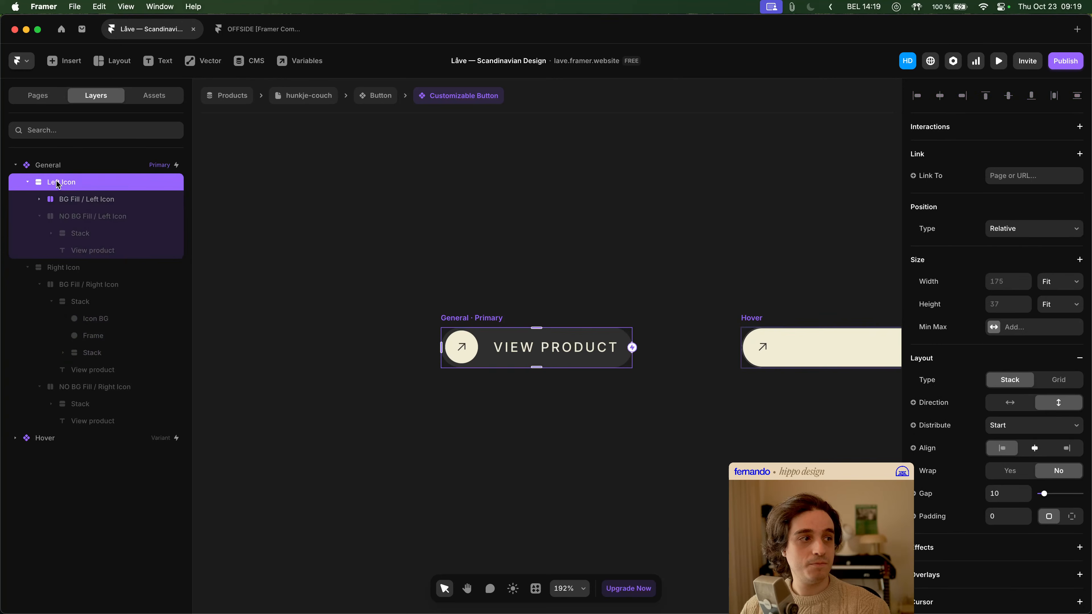
click(60, 170)
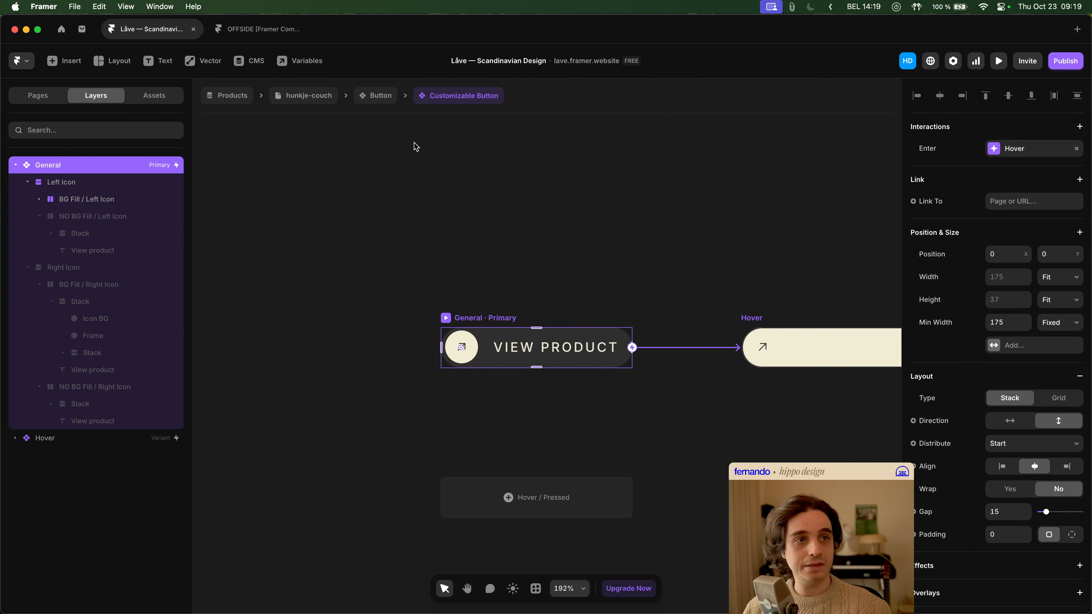
- Return to the hunkje-couch product page and examine the size and component settings of the "Let's work together" button
click(381, 97)
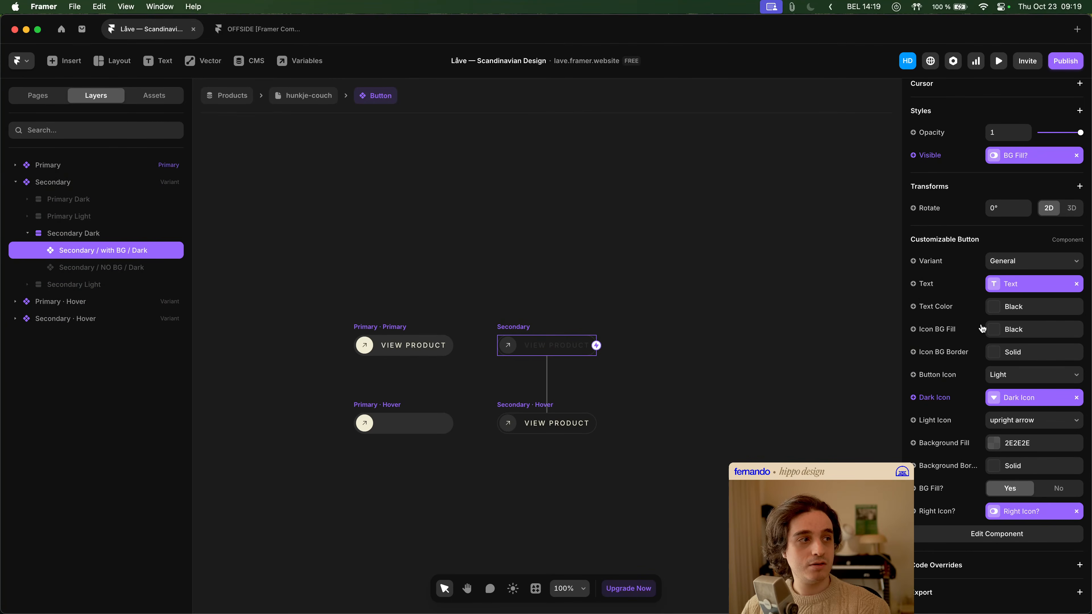
scroll(983, 330, up, 6)
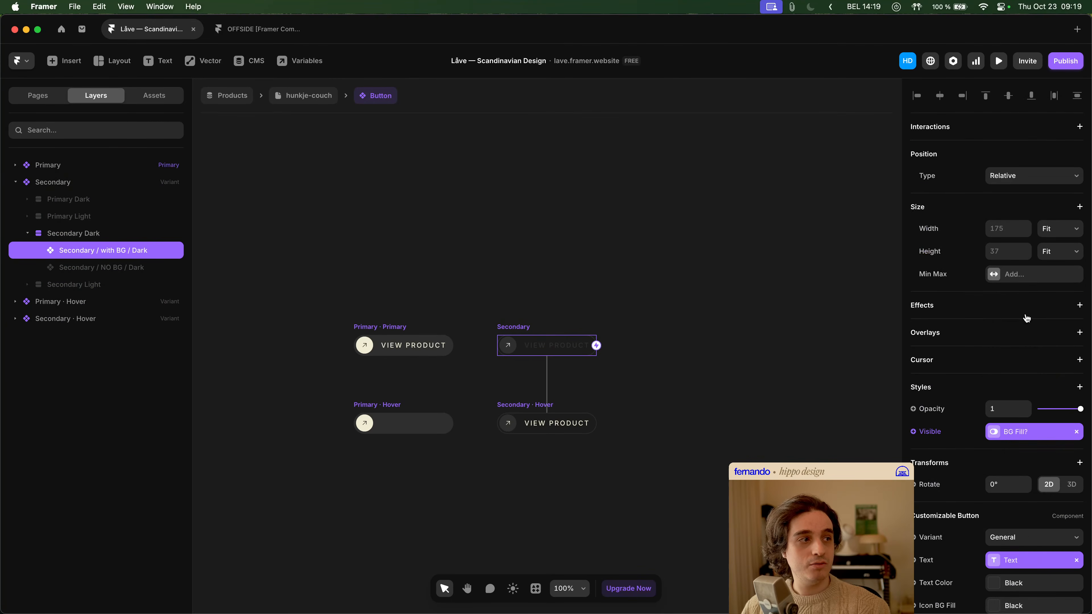
click(292, 101)
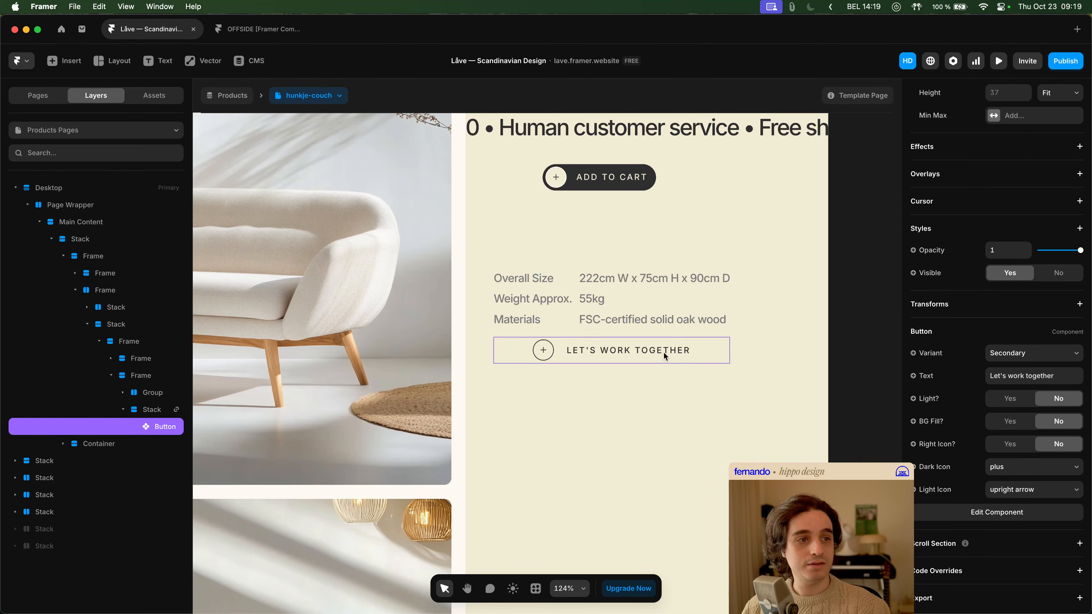
scroll(1041, 398, up, 3)
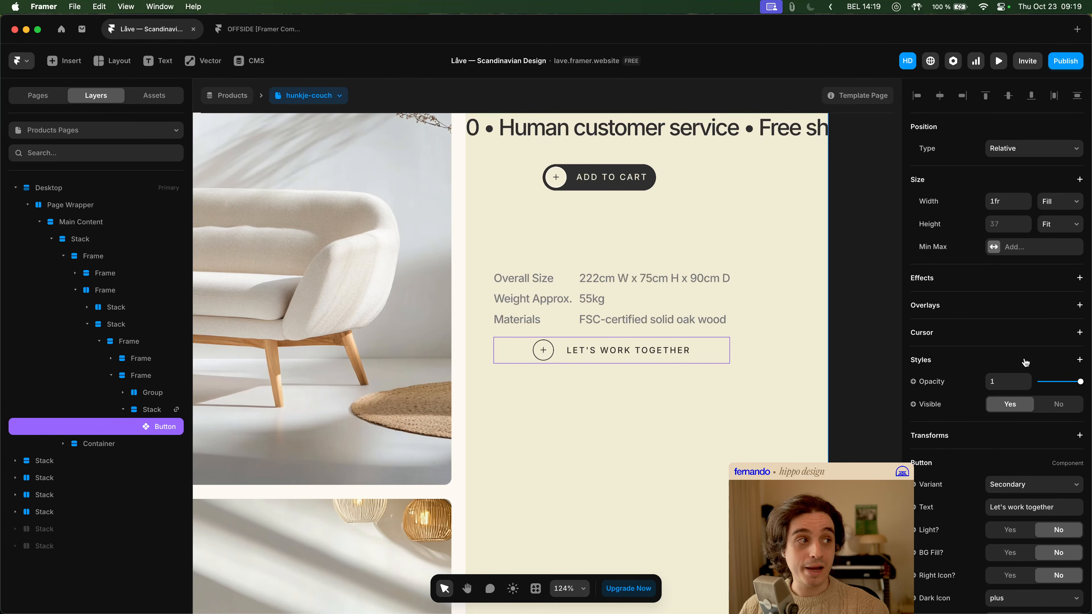
scroll(1034, 387, down, 1)
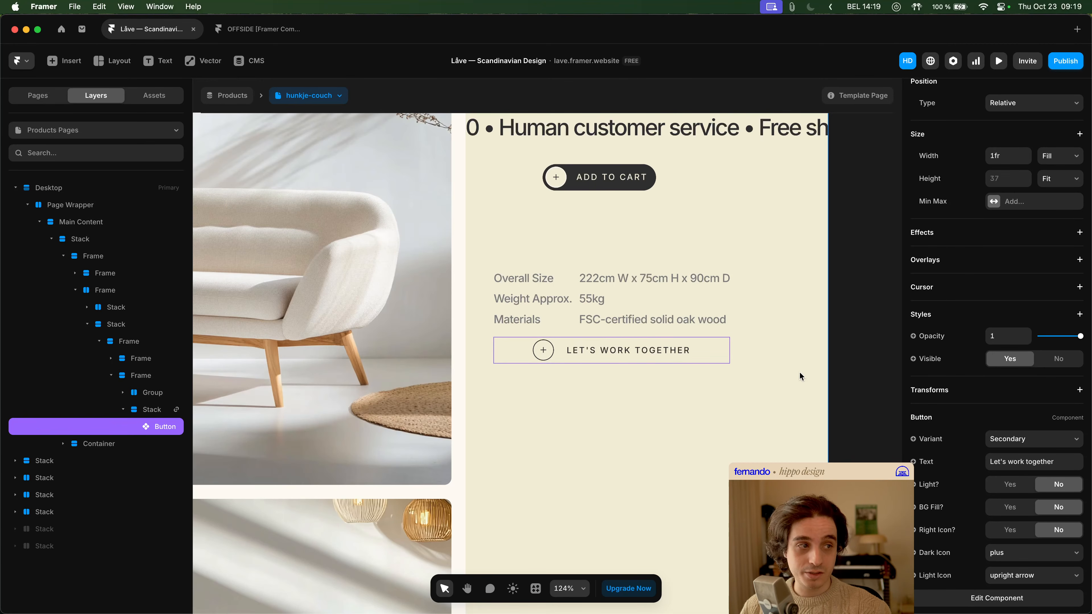
scroll(1073, 357, up, 1)
click(780, 375)
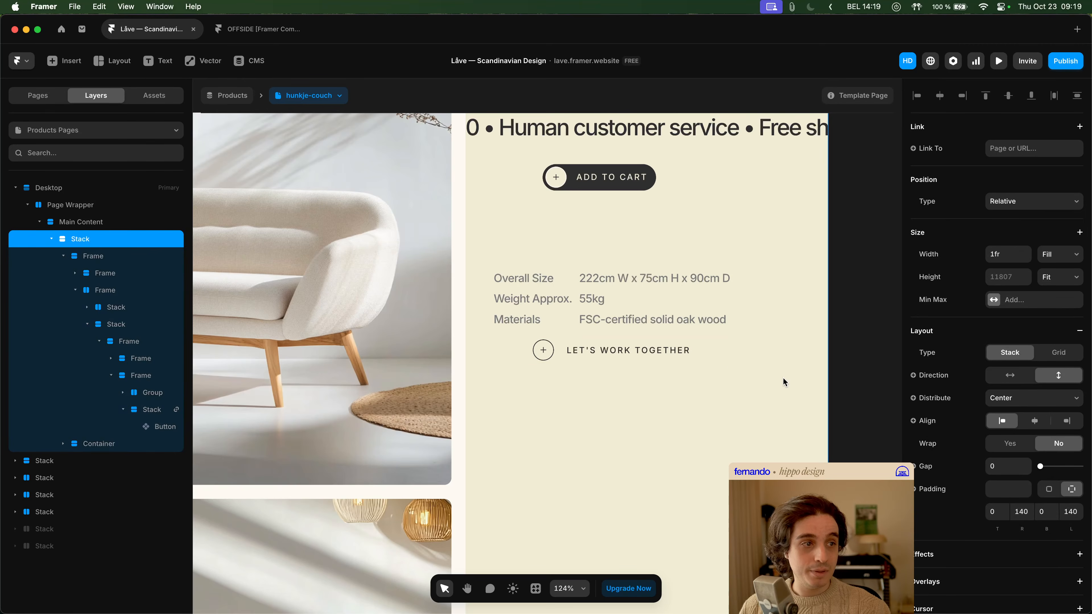
- Open the Button component from the "Let's work together" button and show the layers of its Secondary variant
double_click(641, 341)
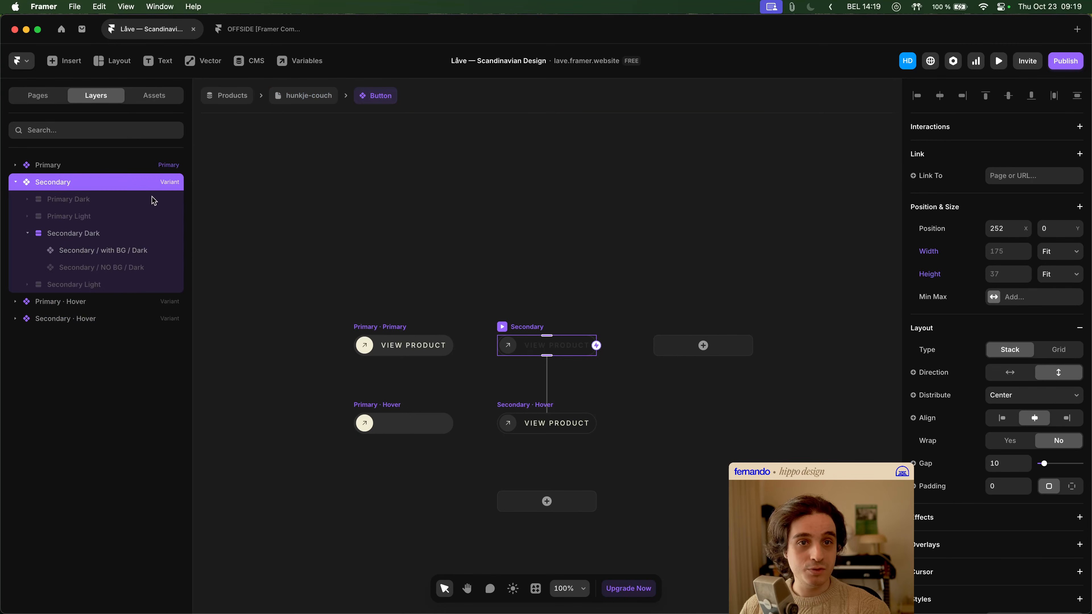
click(15, 182)
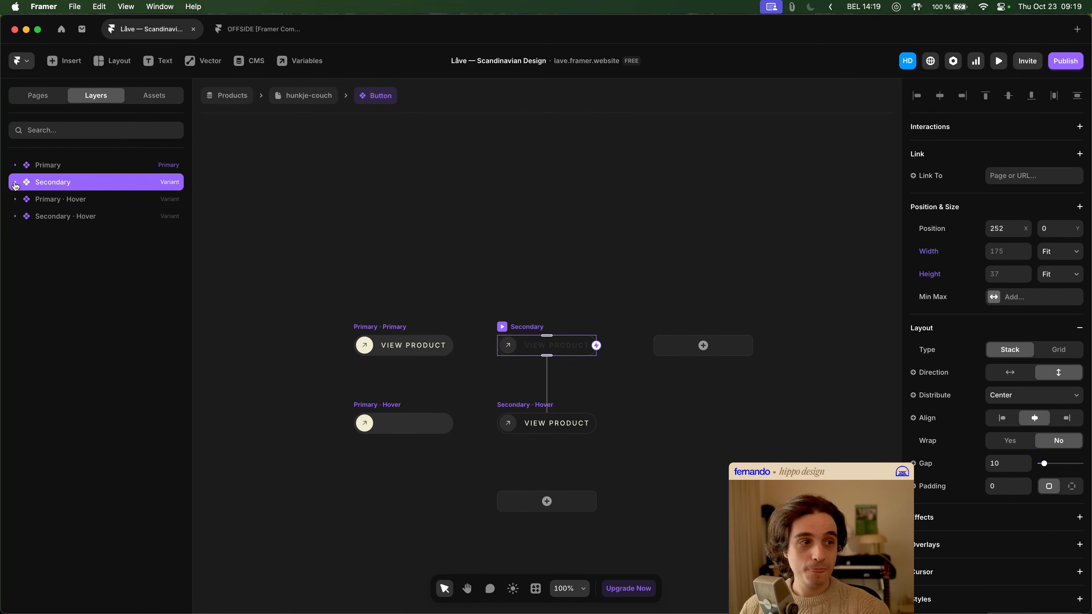
click(15, 184)
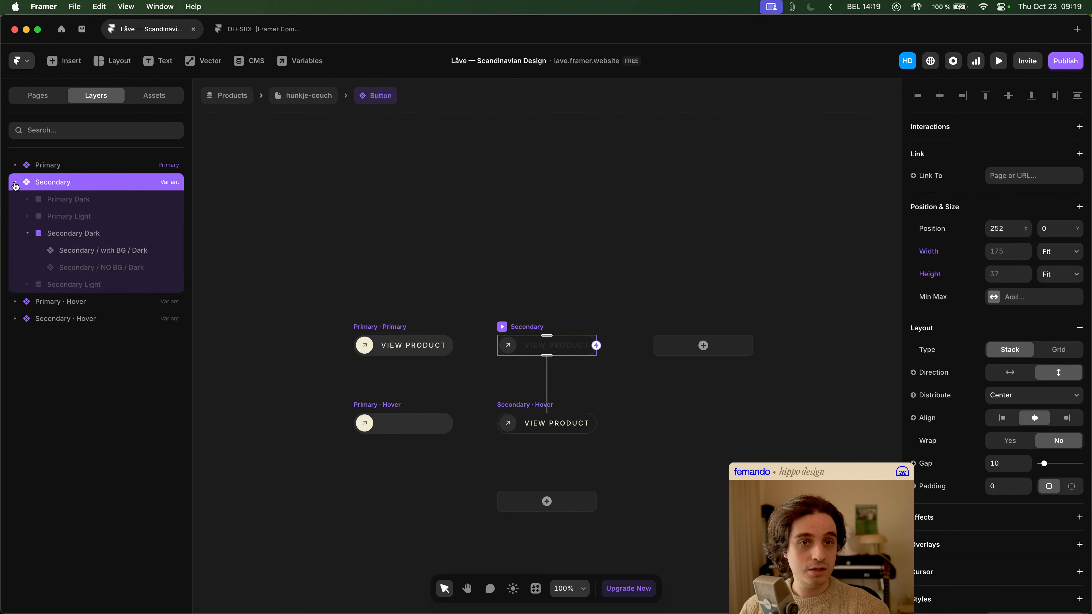
- Compare the stacks inside the Secondary variant and reset the width and height overrides on Secondary Light
click(76, 234)
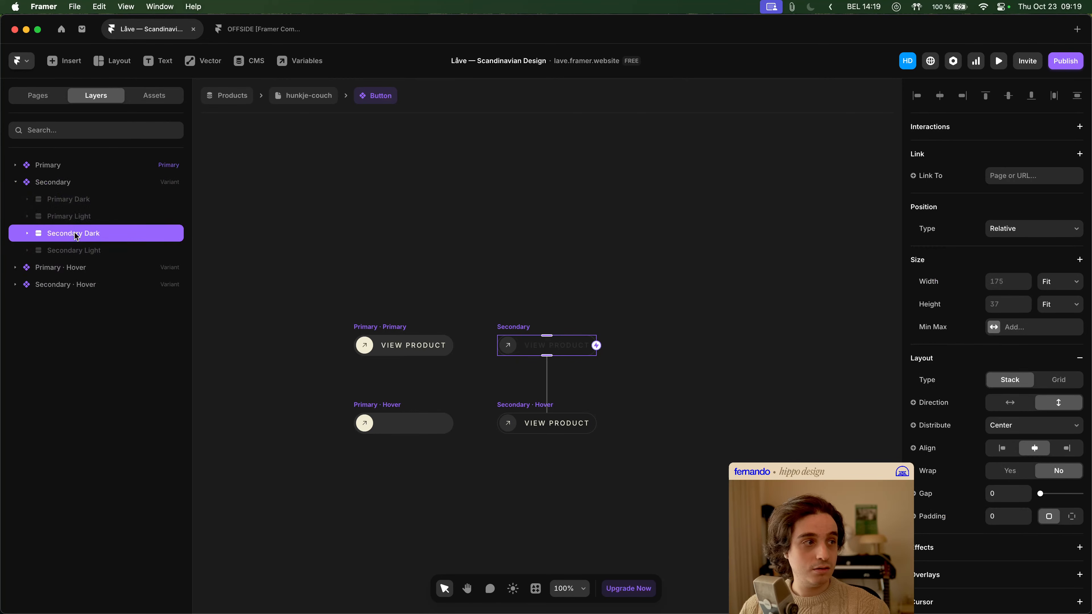
click(84, 202)
click(85, 215)
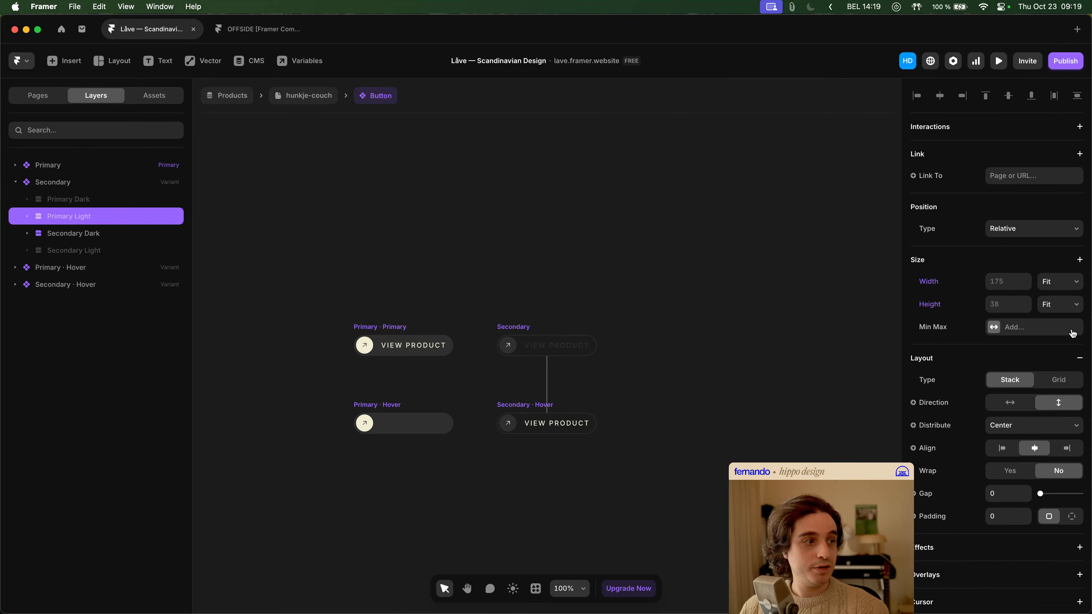
click(109, 253)
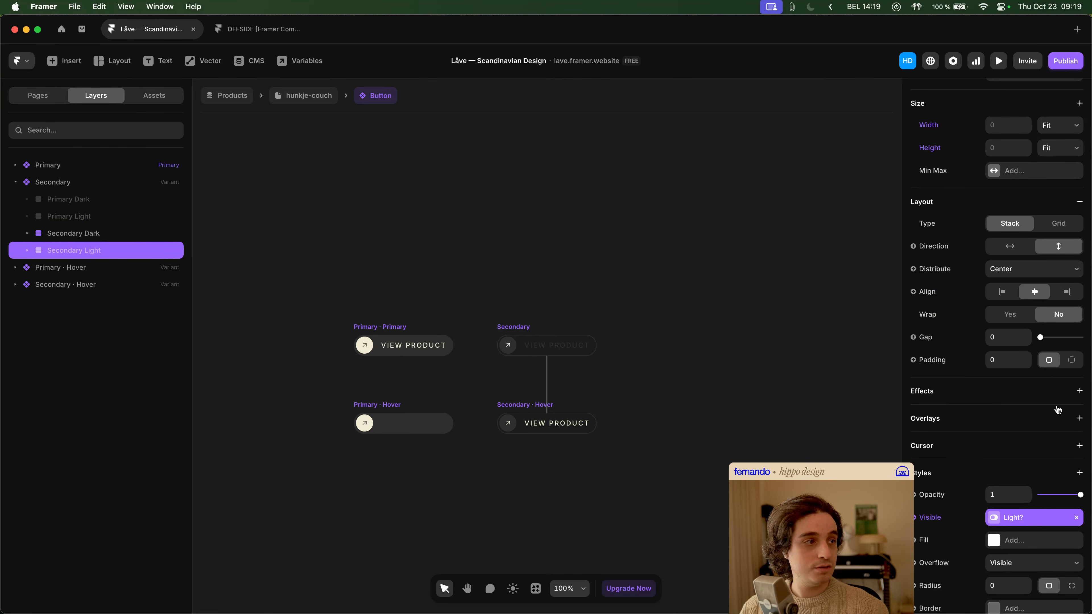
scroll(1048, 407, up, 5)
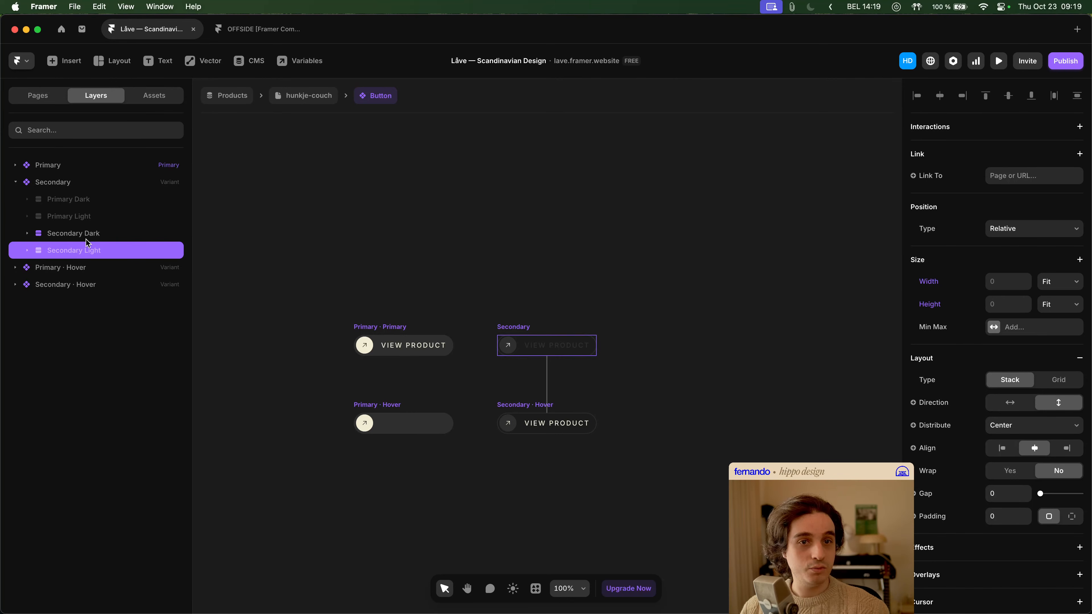
click(947, 286)
click(942, 304)
click(946, 306)
click(948, 333)
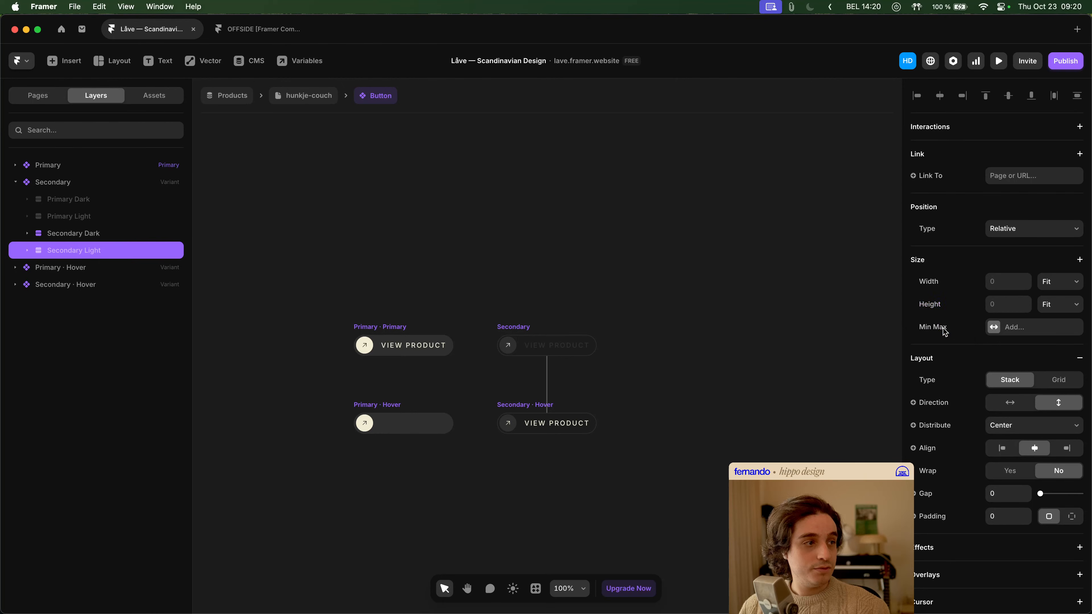
- Reset the width and height overrides on the Secondary variant's Primary Light stack, and check the sizing of Primary Dark and the Primary variant
click(118, 236)
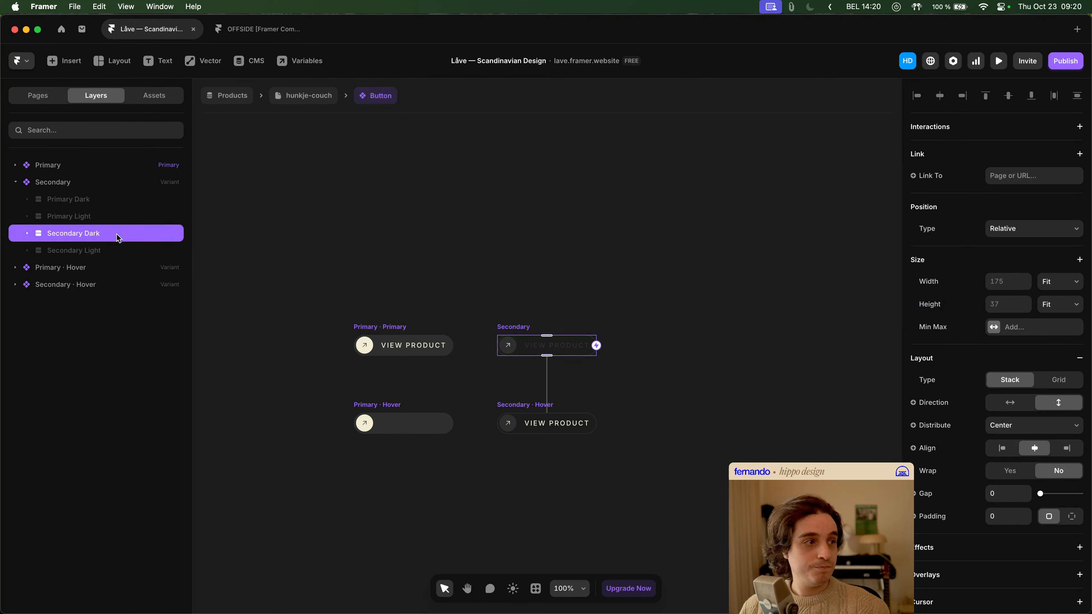
click(115, 215)
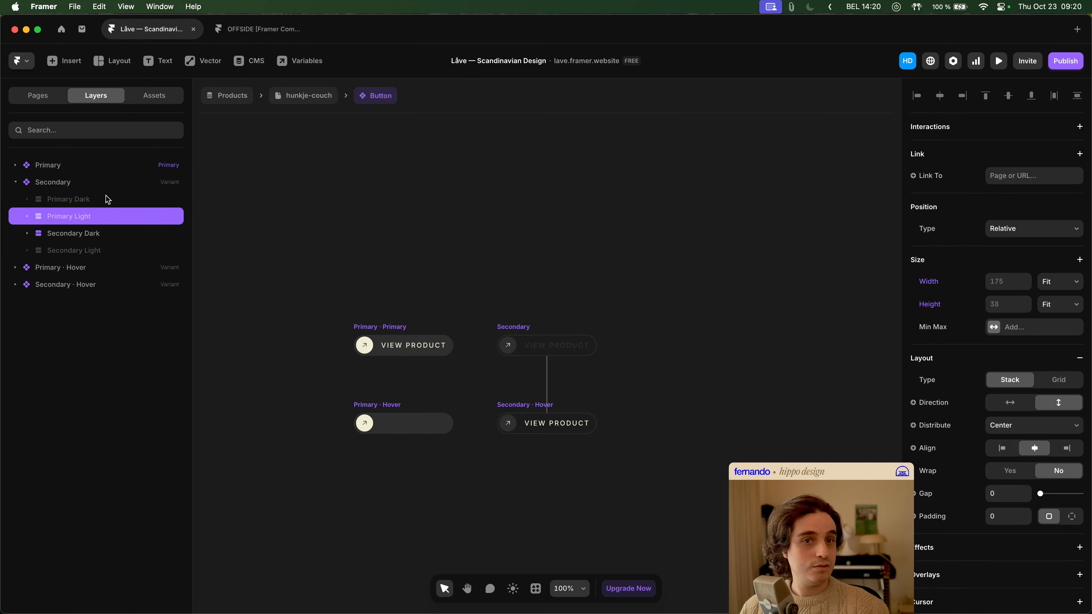
click(937, 305)
click(942, 325)
click(934, 284)
click(937, 303)
click(56, 198)
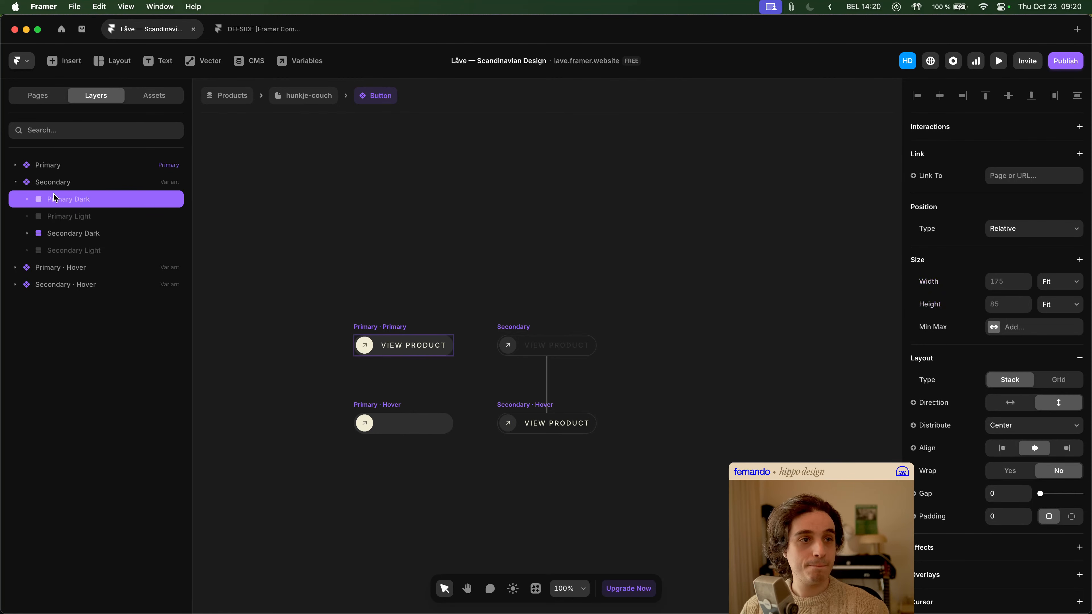
click(16, 182)
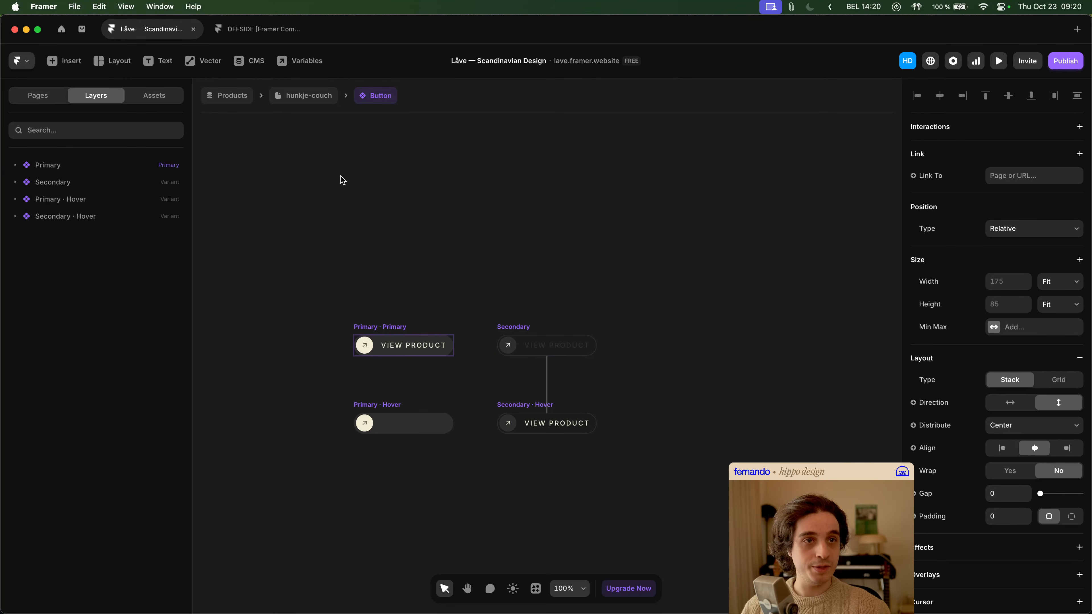
click(61, 170)
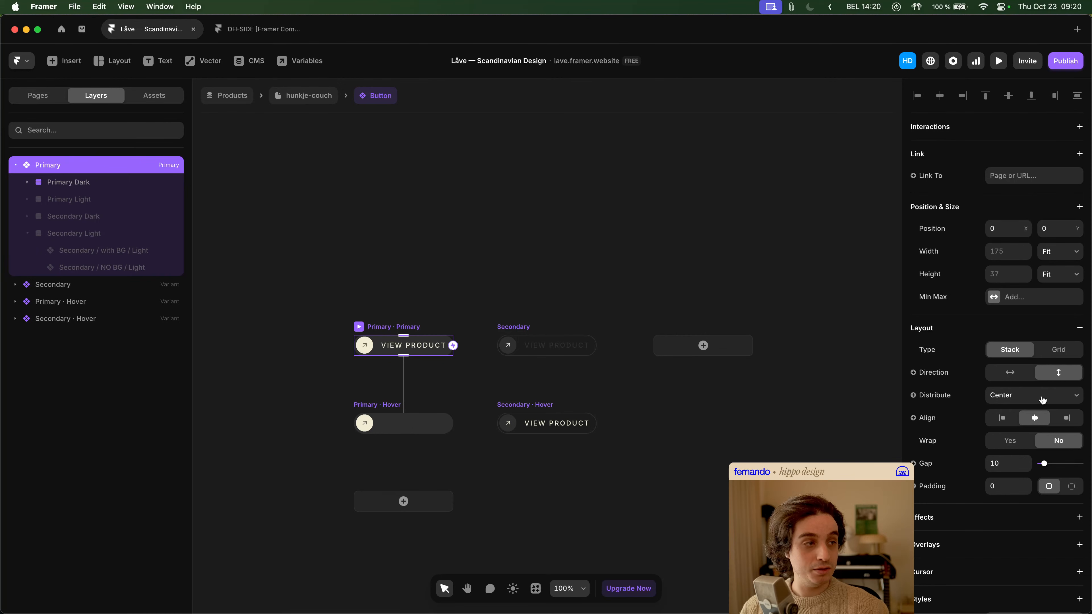
- Return to the hunkje-couch page and set the "Let's work together" button's width to Fit
click(313, 100)
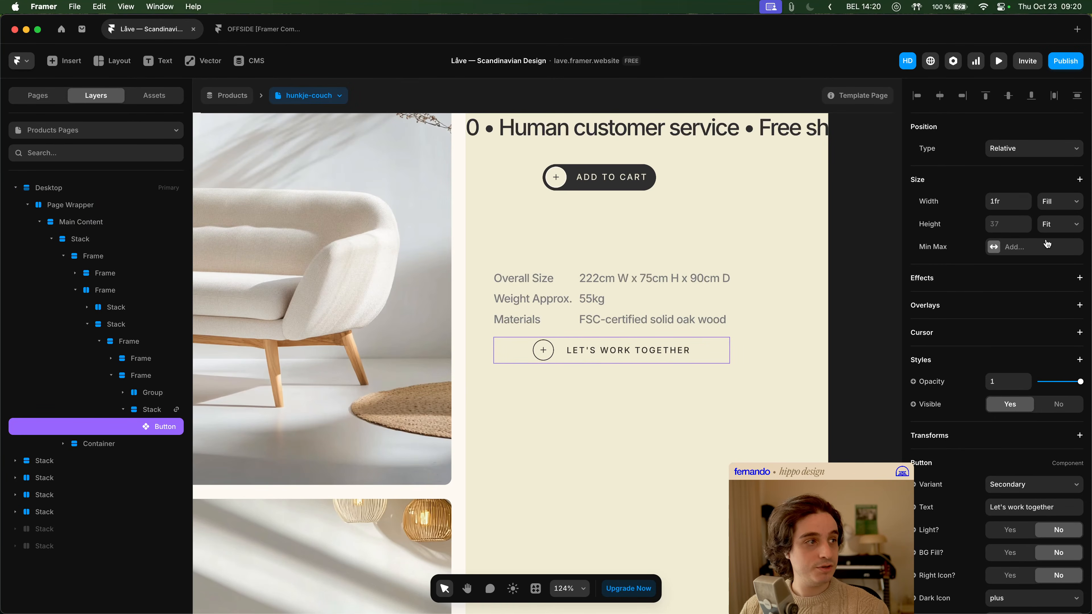
click(1058, 207)
click(1059, 215)
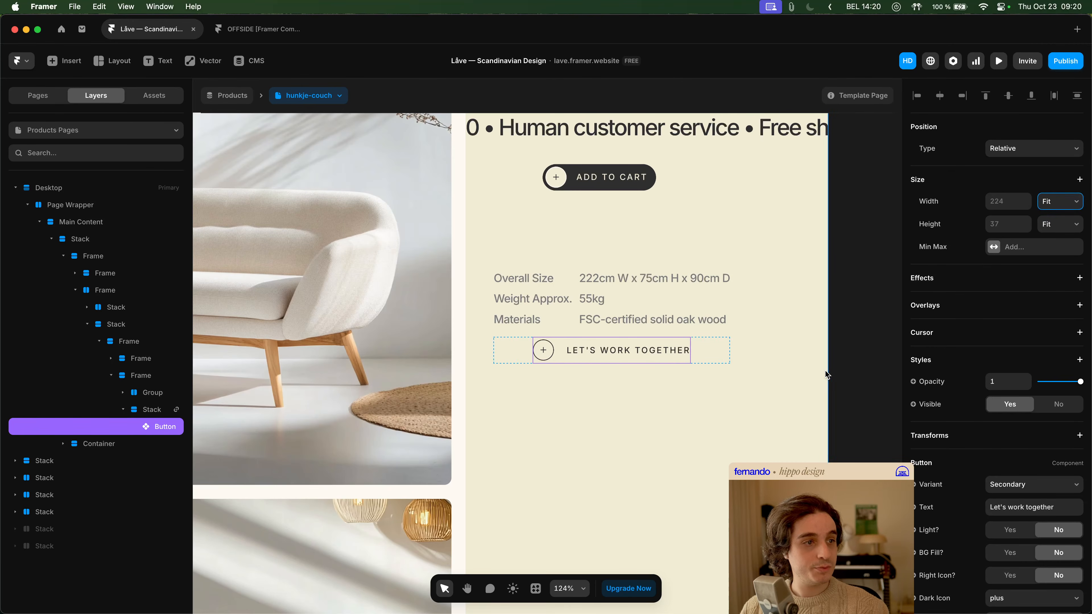
- Align the contents of the stack around the "Let's work together" button to the left
click(713, 352)
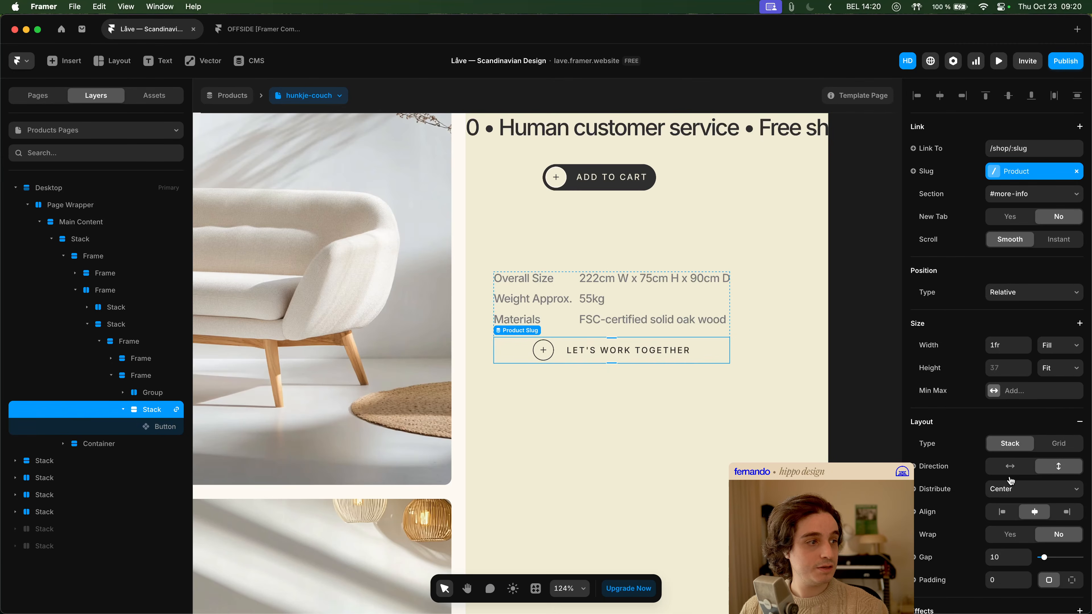
click(1012, 509)
click(760, 429)
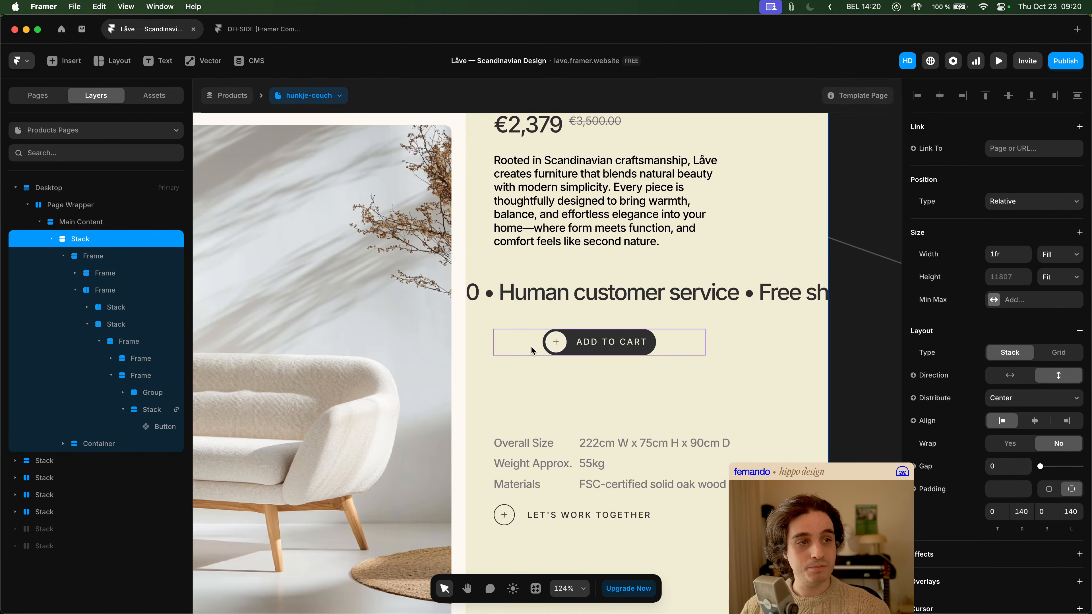
- Set the Add to Cart button's width to Fill on the product page and open its FC Purchase Button component
click(516, 350)
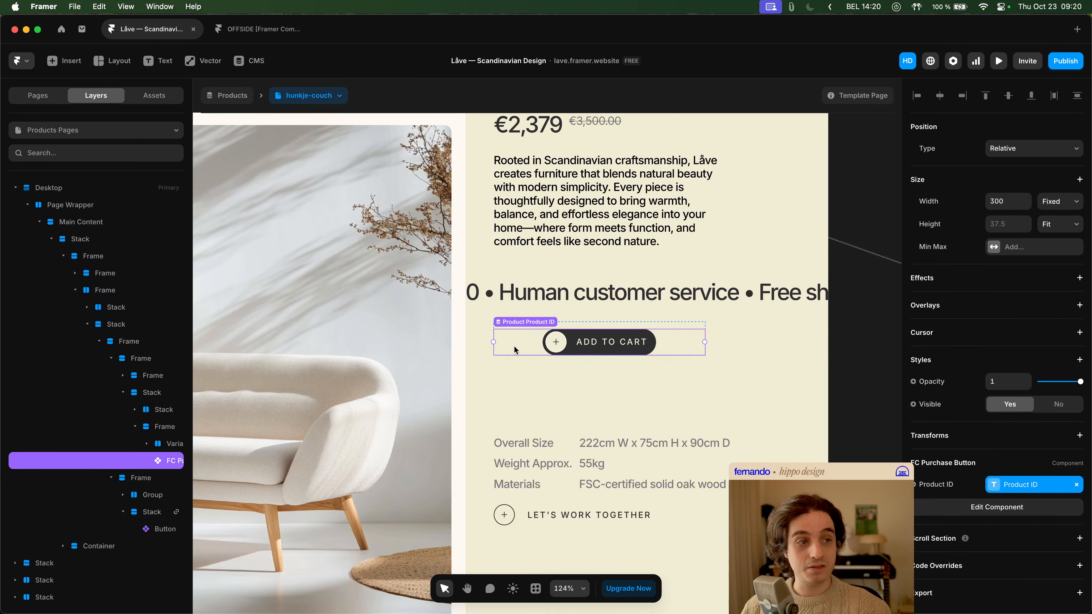
click(1058, 202)
click(1053, 225)
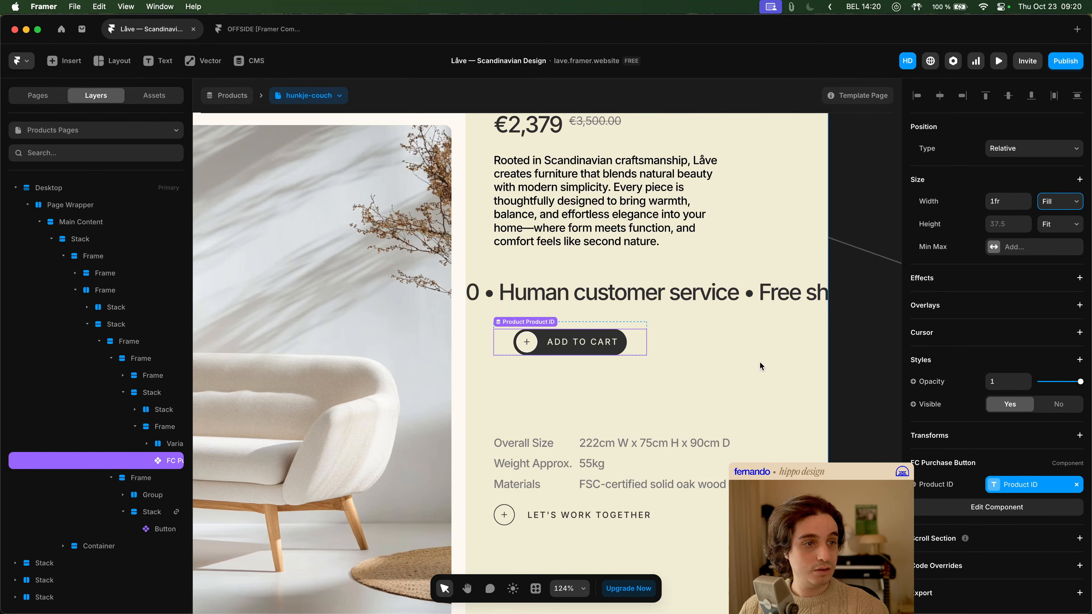
click(657, 361)
click(583, 343)
double_click(581, 342)
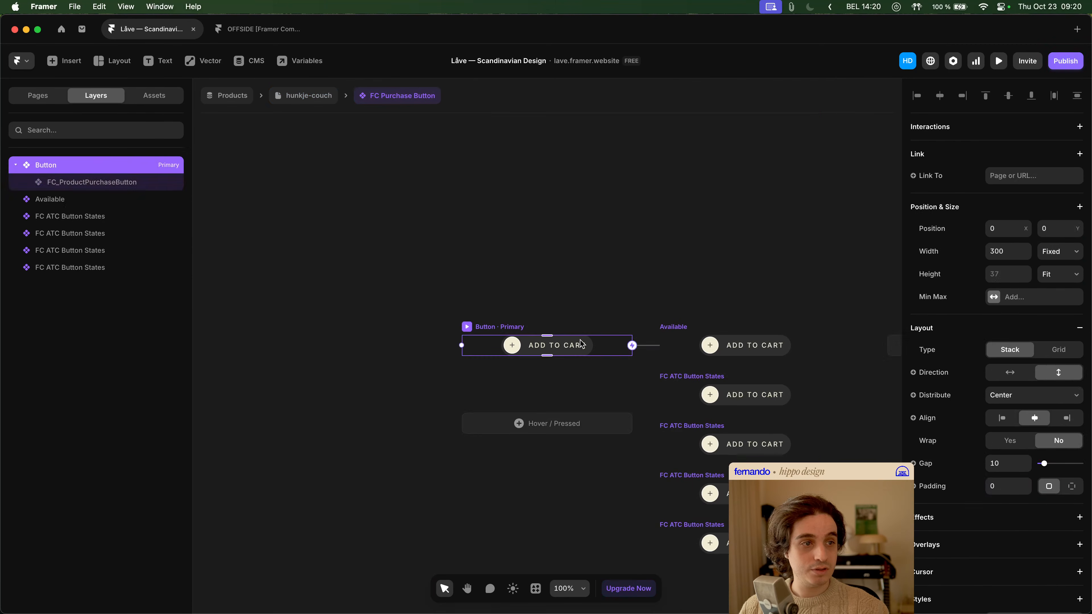
- Set the width of FC Purchase Button's primary Button variant to Fit
click(679, 327)
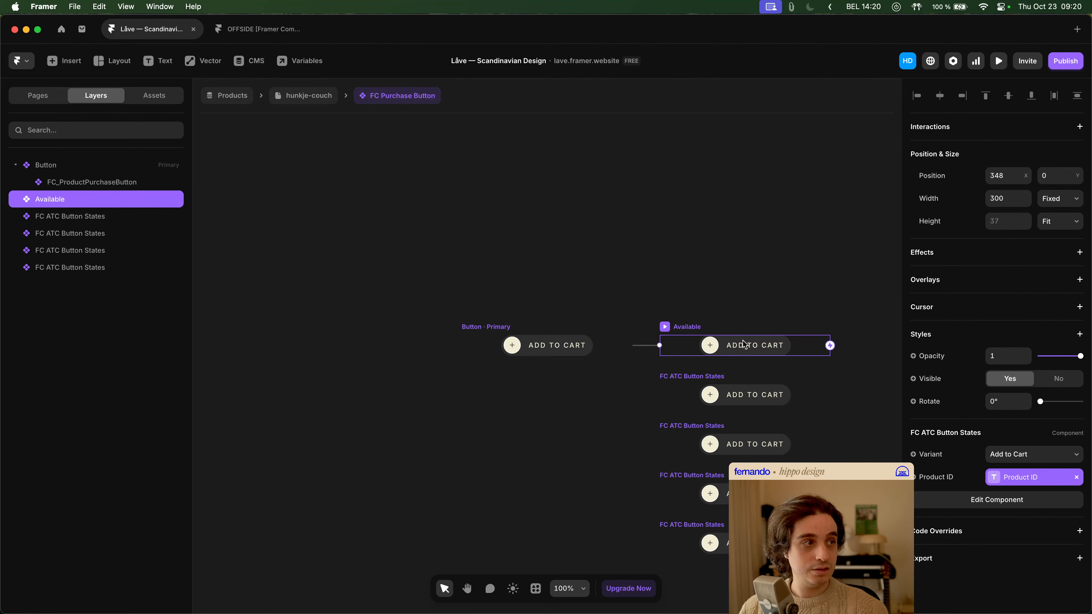
click(482, 327)
click(1062, 258)
click(1059, 283)
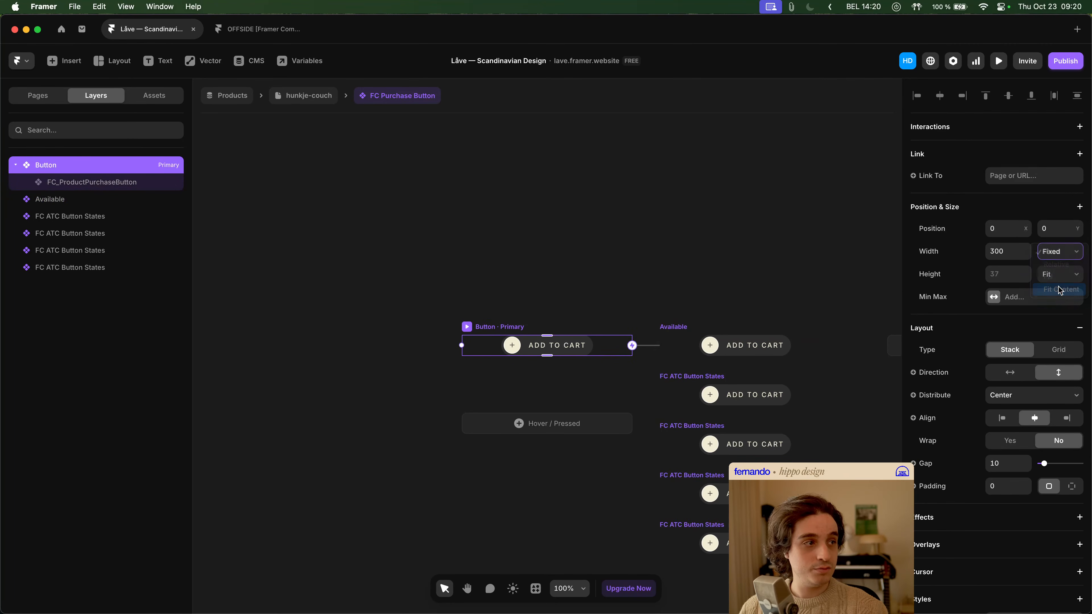
- Change the width sizing mode of the Available variant
click(682, 323)
click(1082, 206)
click(1062, 238)
scroll(731, 296, right, 3)
scroll(730, 297, down, 2)
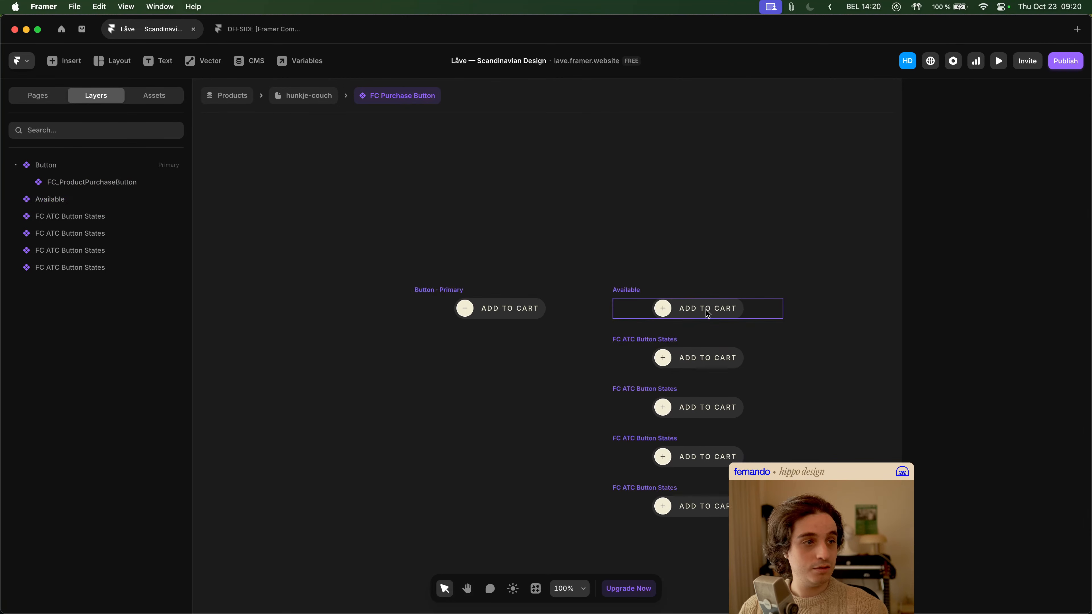
- Open the FC ATC Button States component from Available and set its Add to Cart variant's width to Fit
double_click(643, 311)
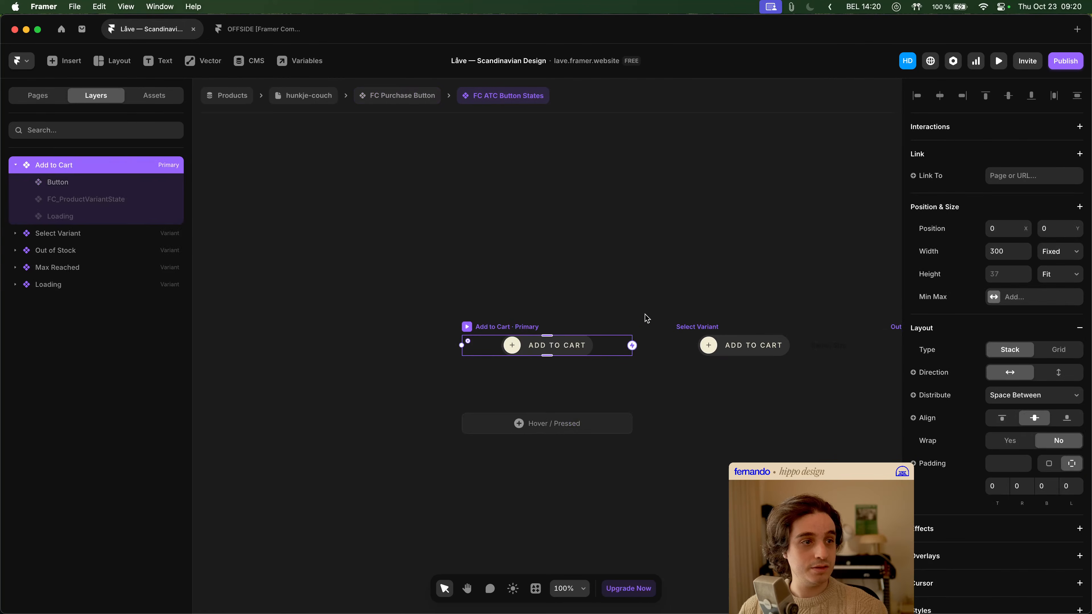
click(1057, 253)
click(1061, 289)
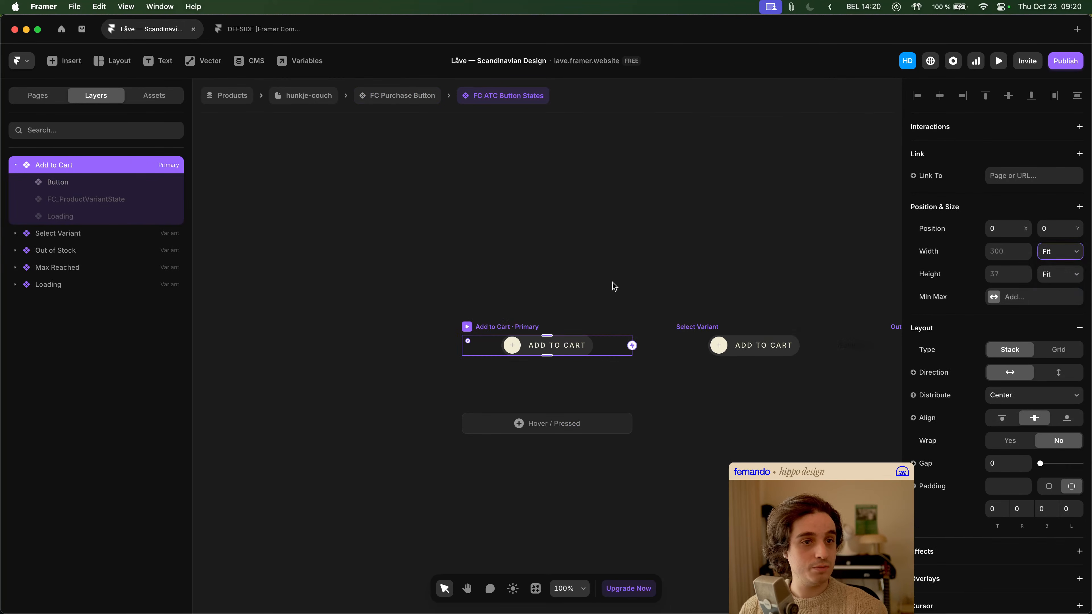
- Try setting the width of the Button layer inside Add to Cart to Fit, and undo the change
click(96, 195)
click(101, 182)
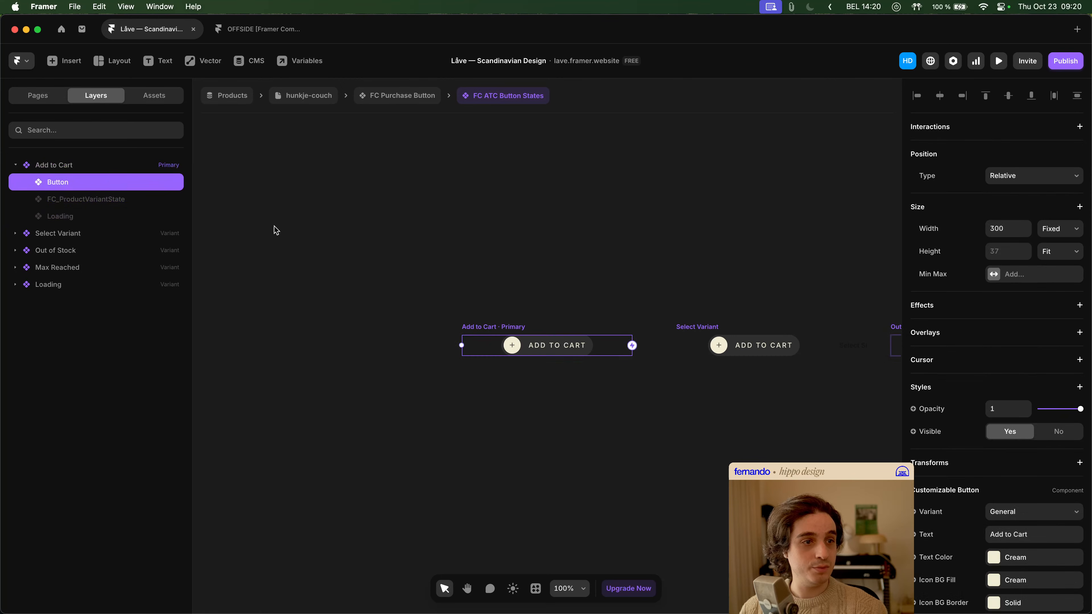
click(1067, 229)
click(1062, 254)
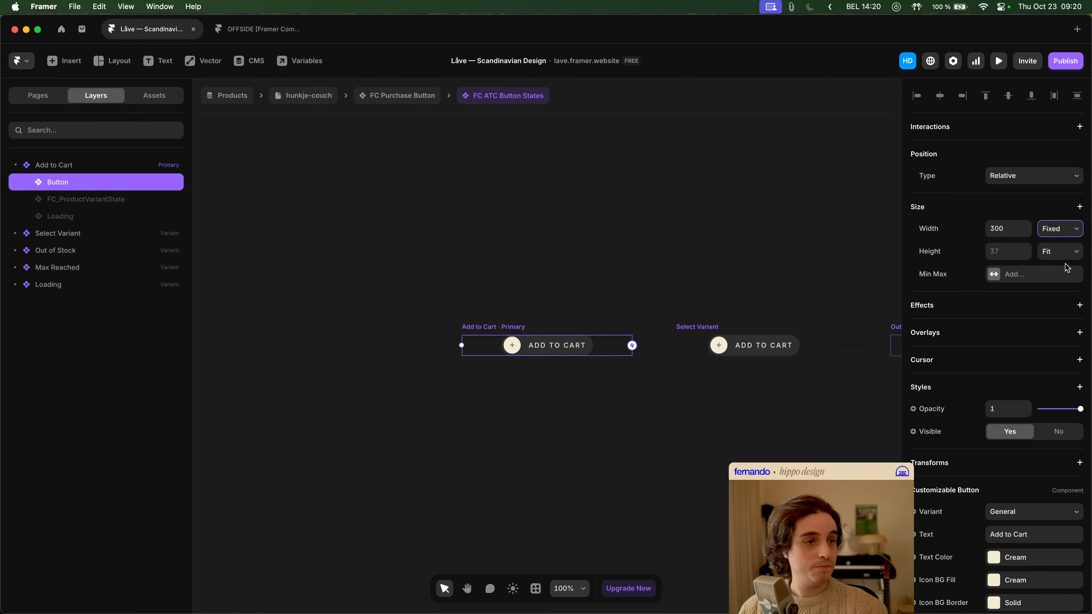
click(496, 257)
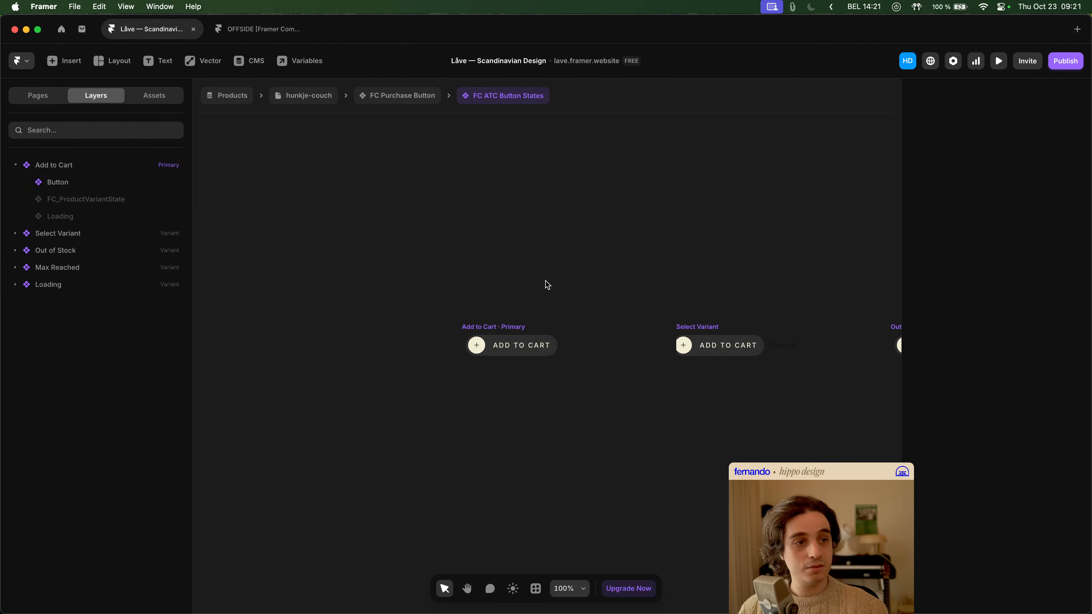
key(super+z)
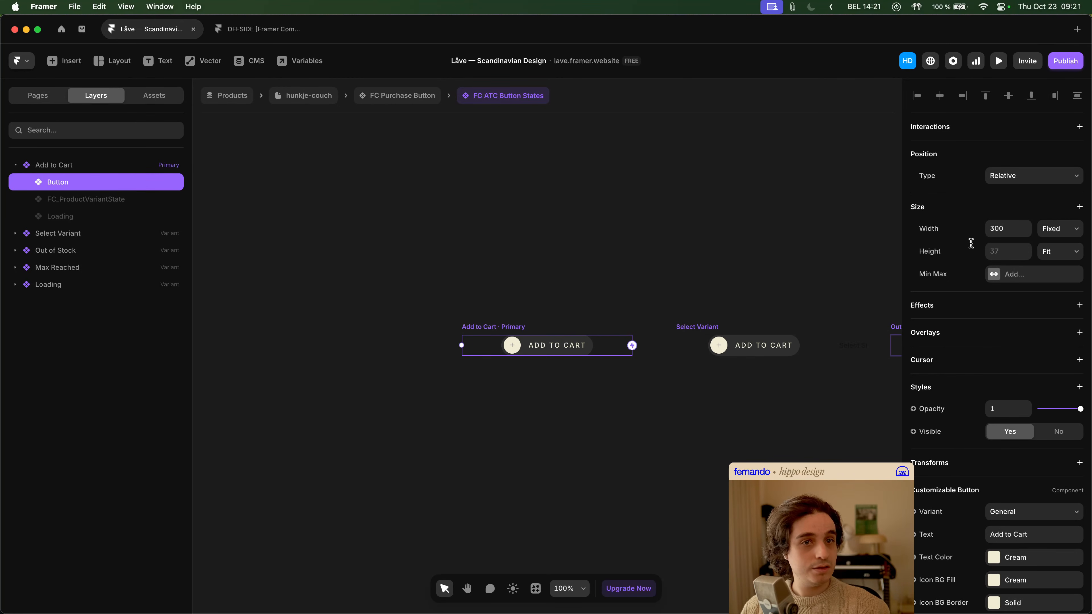
- Set the width of the Button layer inside Add to Cart to Fill
click(1069, 236)
click(1060, 242)
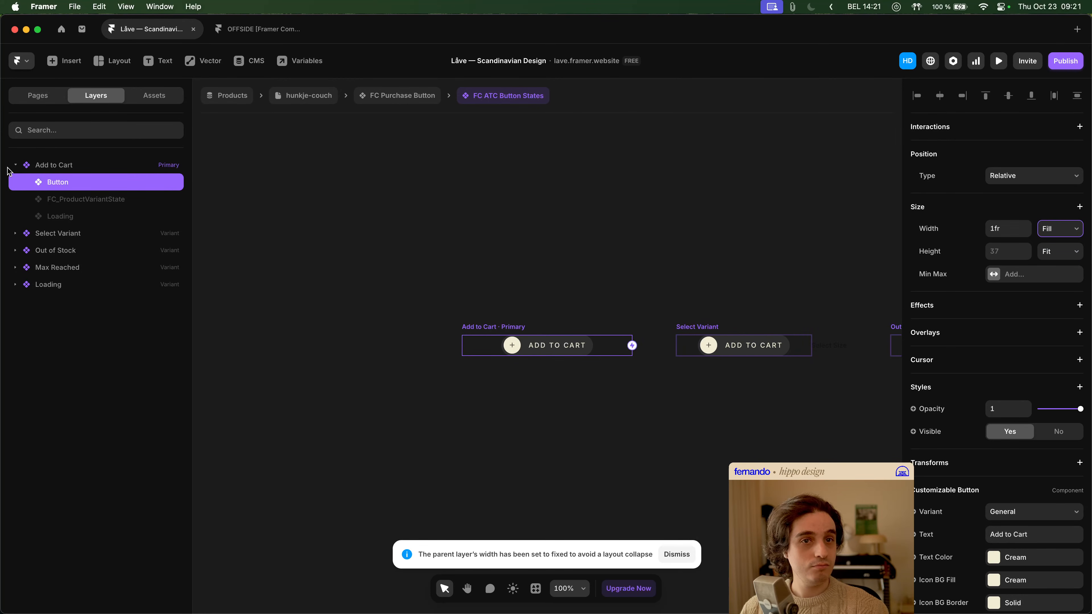
click(381, 277)
- Open the Customizable Button component from that Button layer and set the General variant's Left Icon stack to Fill width
click(527, 342)
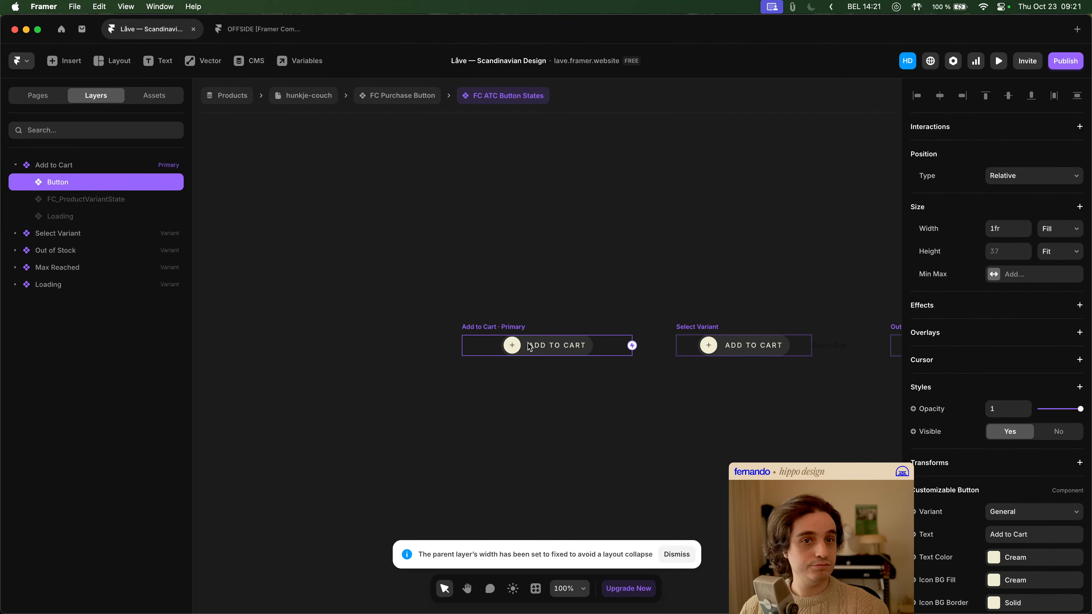
double_click(530, 347)
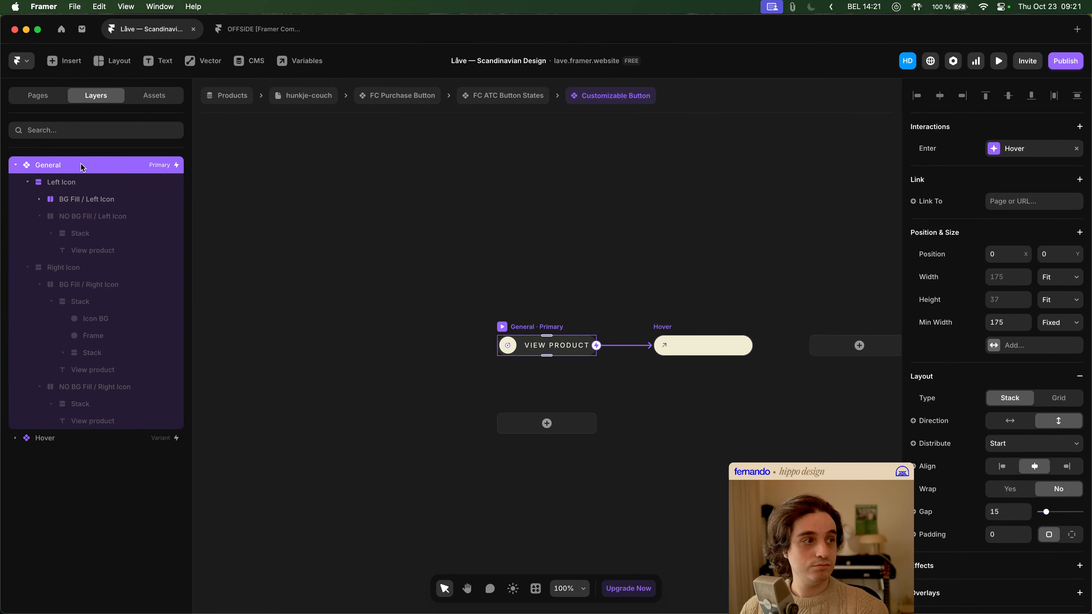
click(24, 183)
click(24, 199)
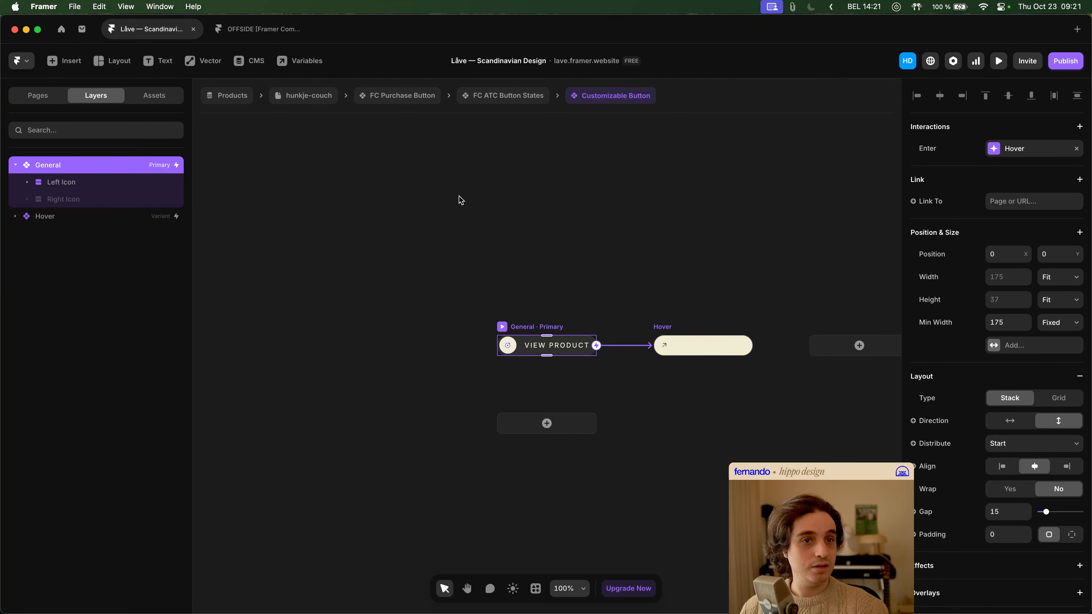
click(115, 186)
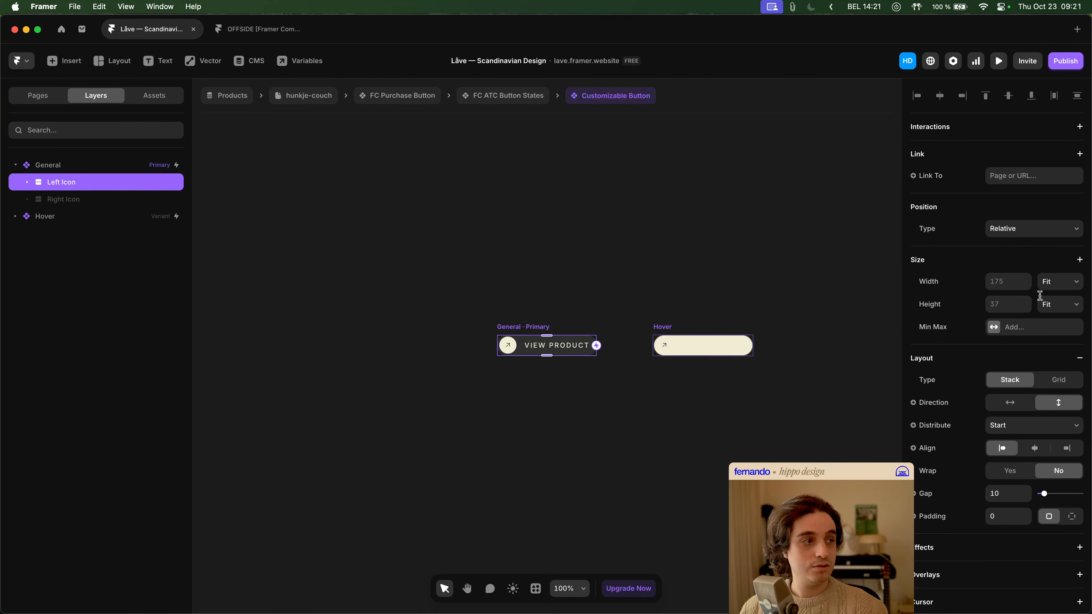
click(1065, 283)
click(1052, 269)
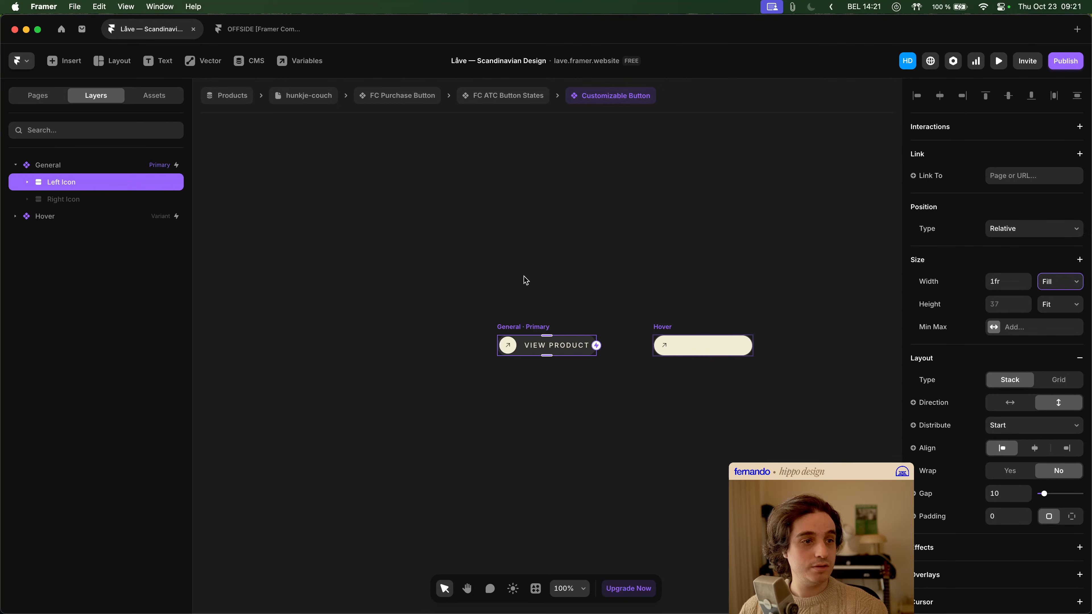
- Set the General variant's minimum width to 500 and move it to X -336, clear of the Hover variant
click(80, 166)
click(1008, 276)
key(Tab)
key(Tab)
key(Tab)
key(Tab)
text(500)
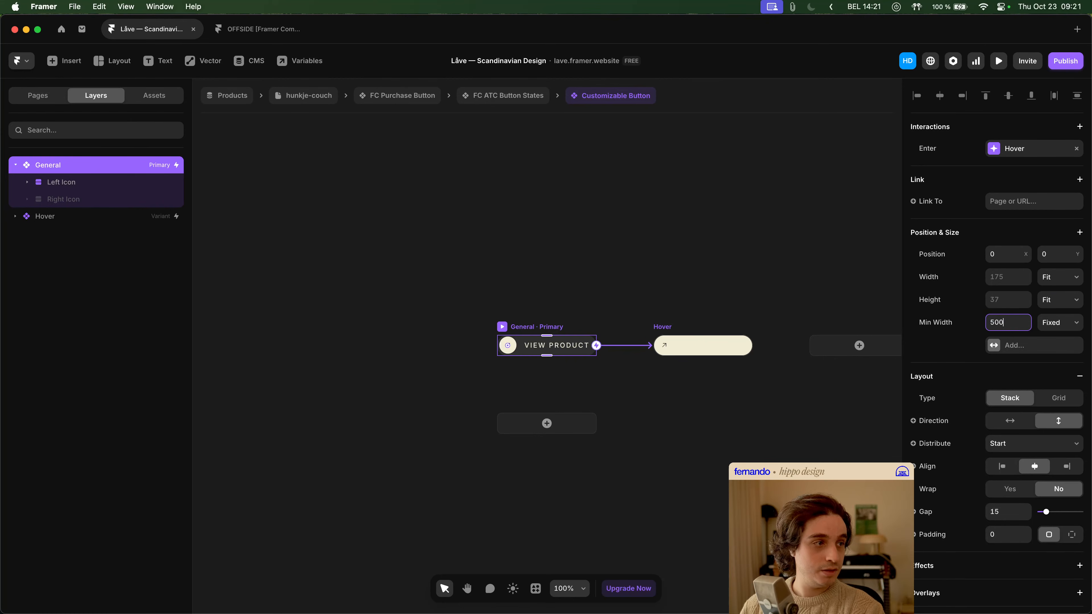
scroll(657, 268, right, 2)
click(509, 319)
click(497, 327)
scroll(414, 298, down, 2)
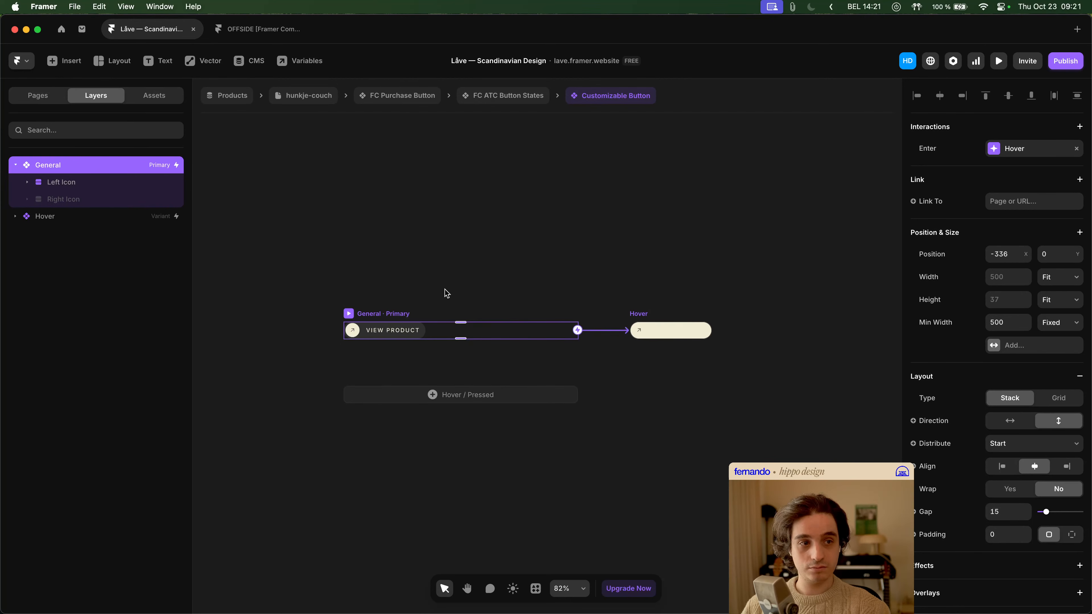
- Set the BG Fill / Left Icon stack inside the General variant's Left Icon stack to Fill width
click(109, 185)
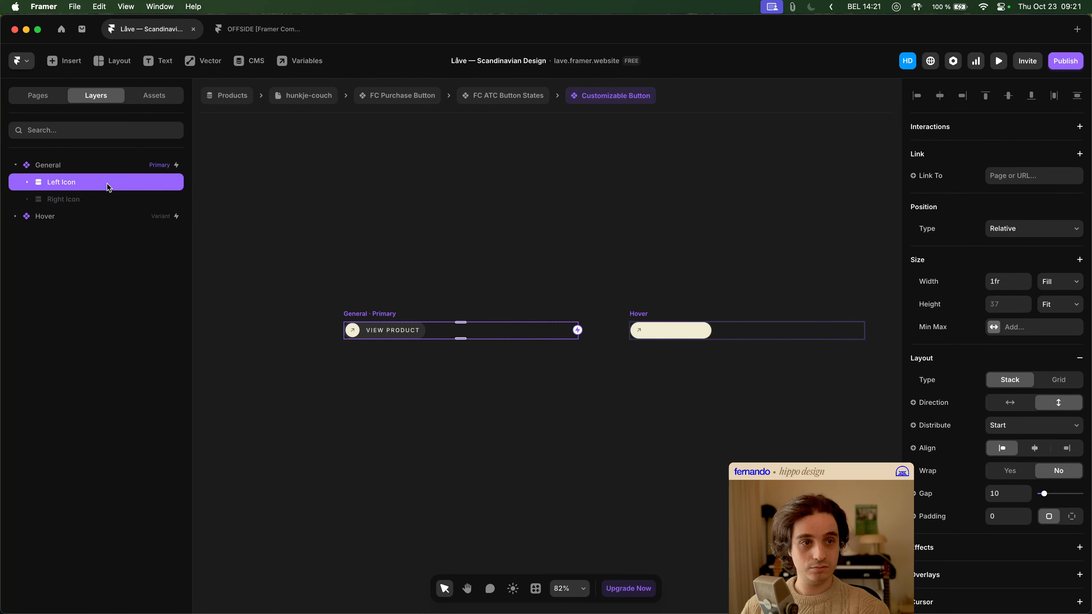
click(27, 182)
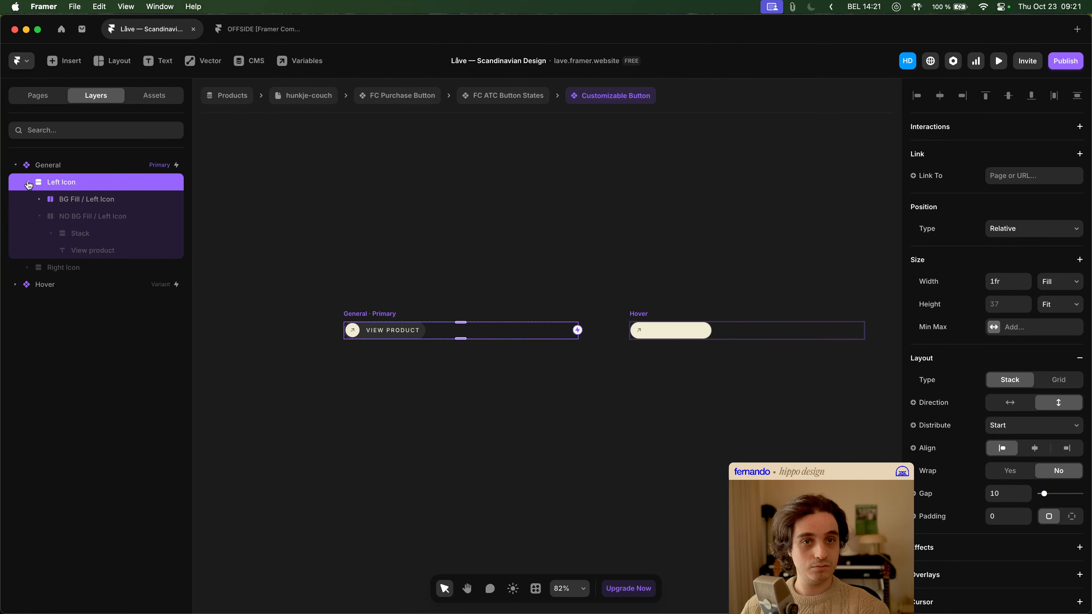
click(83, 203)
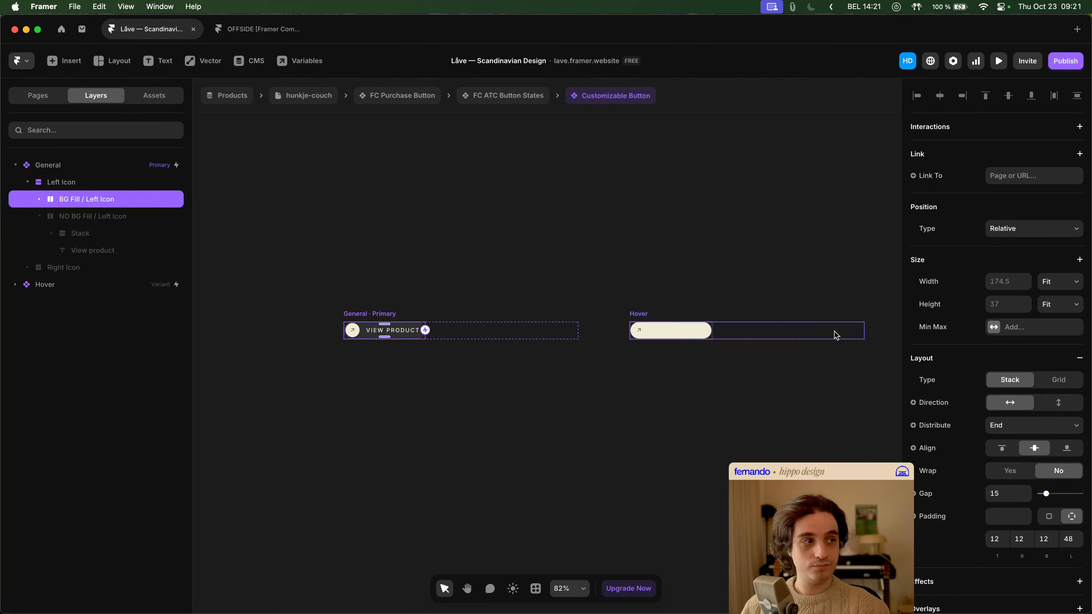
click(1061, 287)
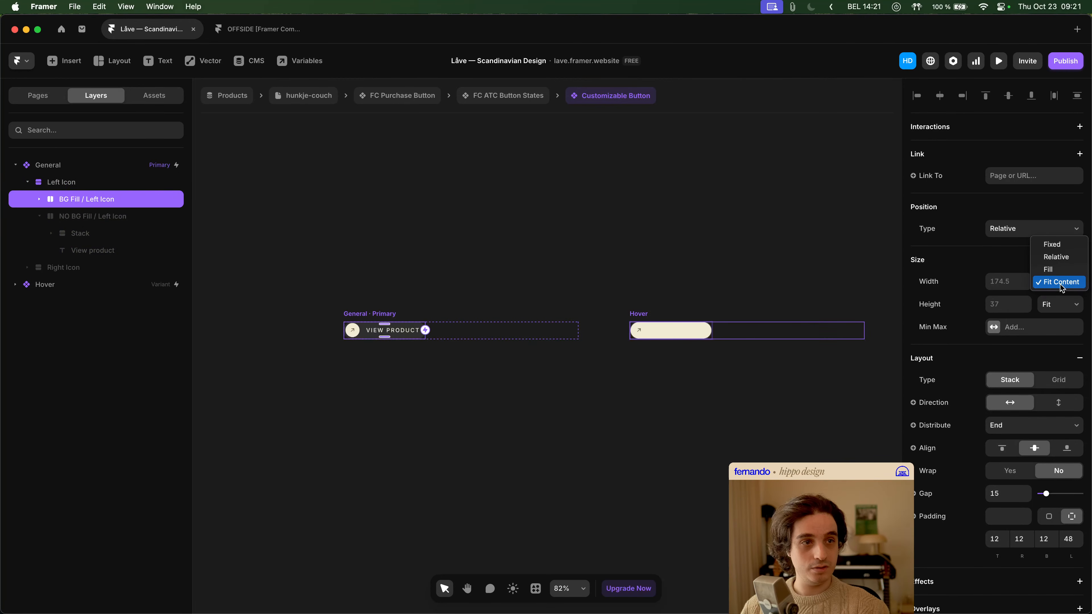
click(1049, 270)
click(529, 267)
key(space)
drag(529, 257, 444, 287)
key(space)
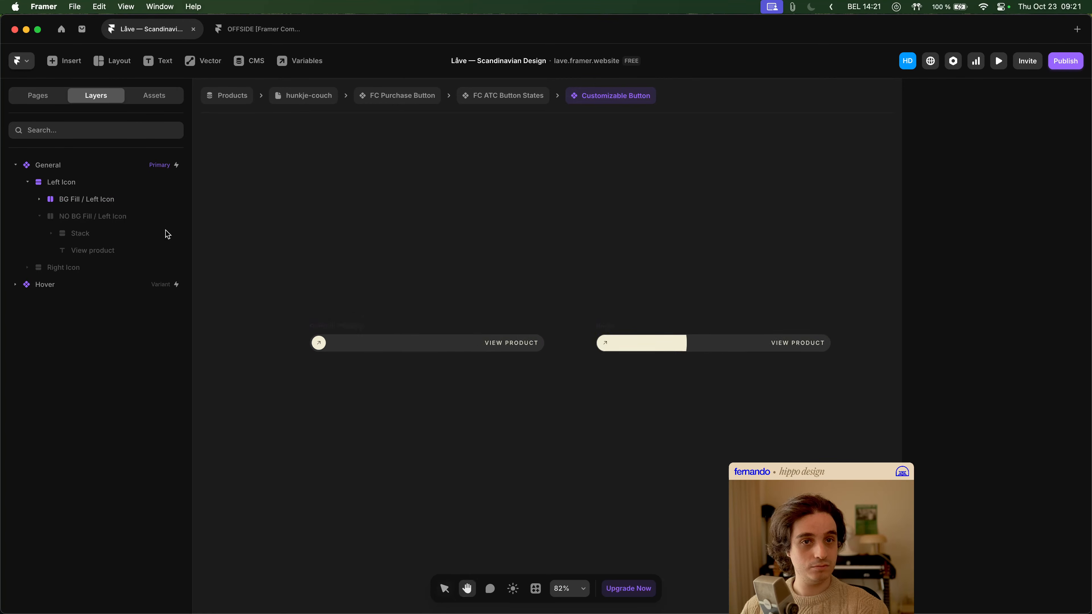
- Set the General variant's minimum width to 175
click(103, 171)
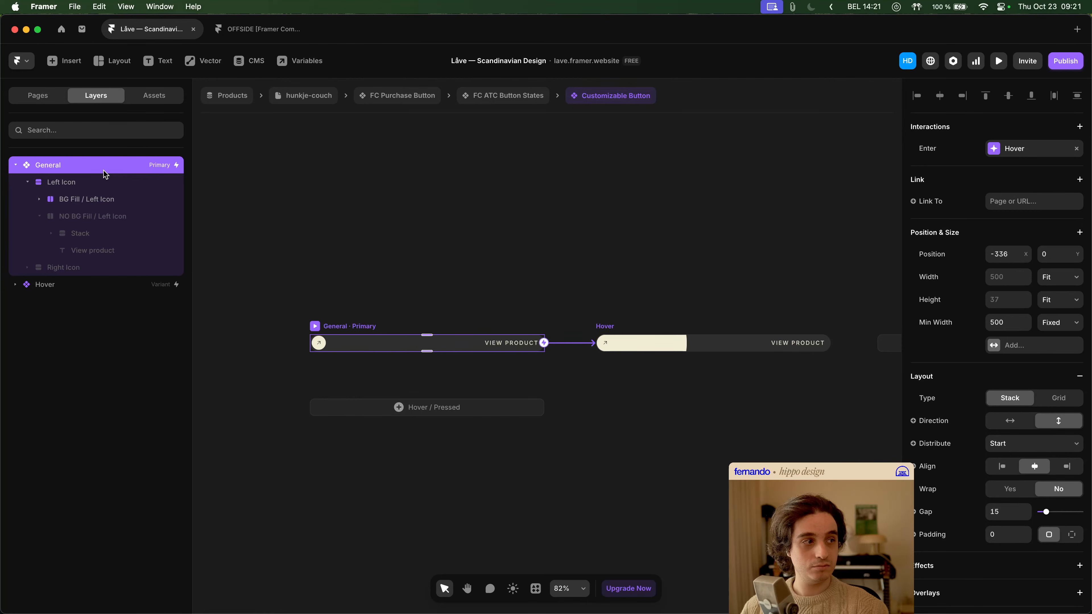
scroll(499, 276, left, 5)
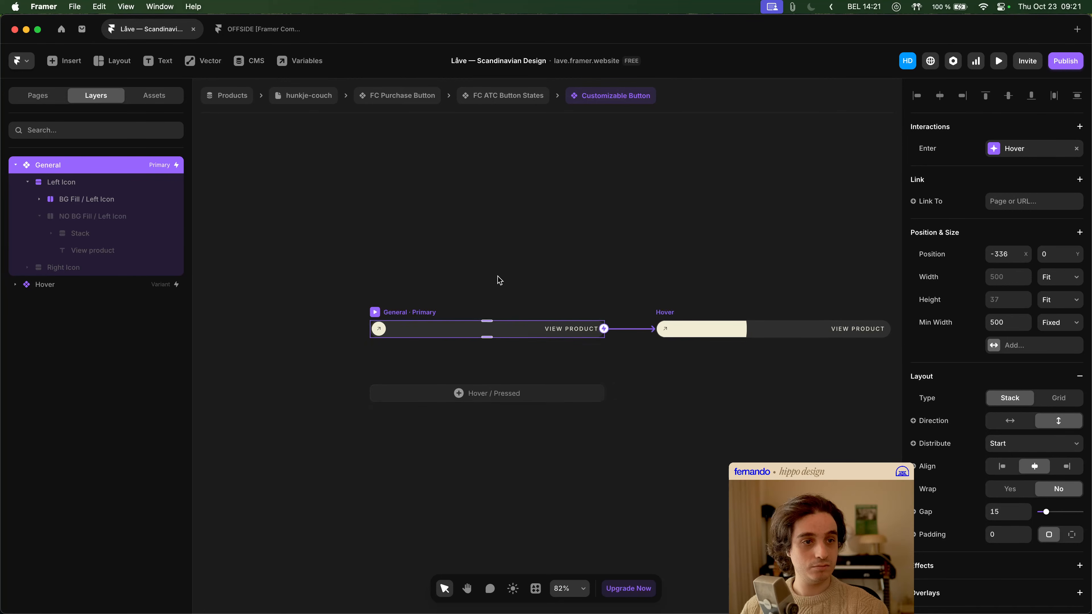
click(1009, 318)
text(175)
key(Return)
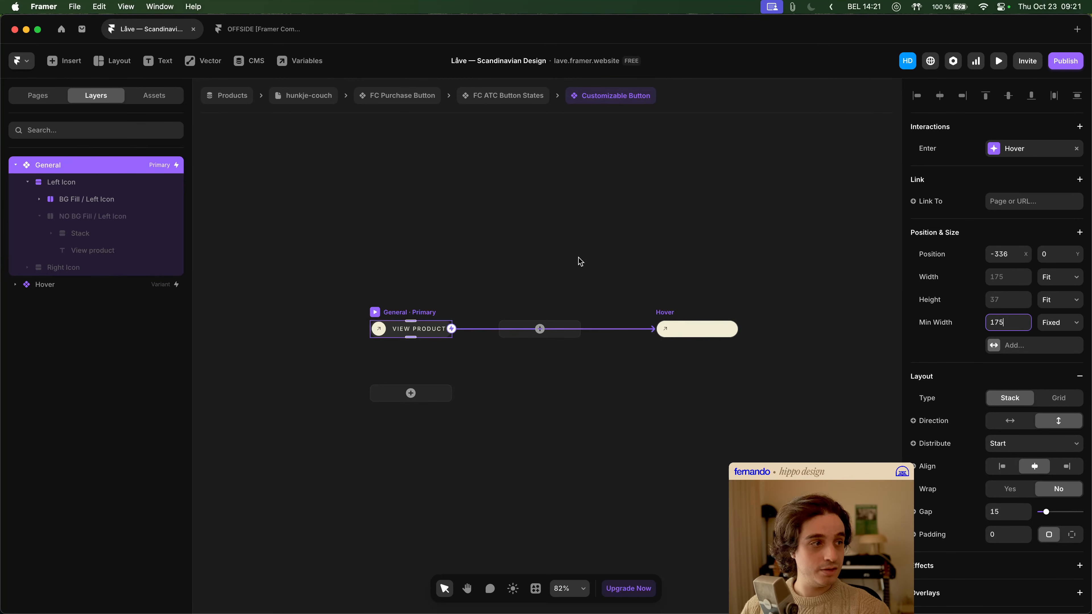
drag(506, 252, 518, 255)
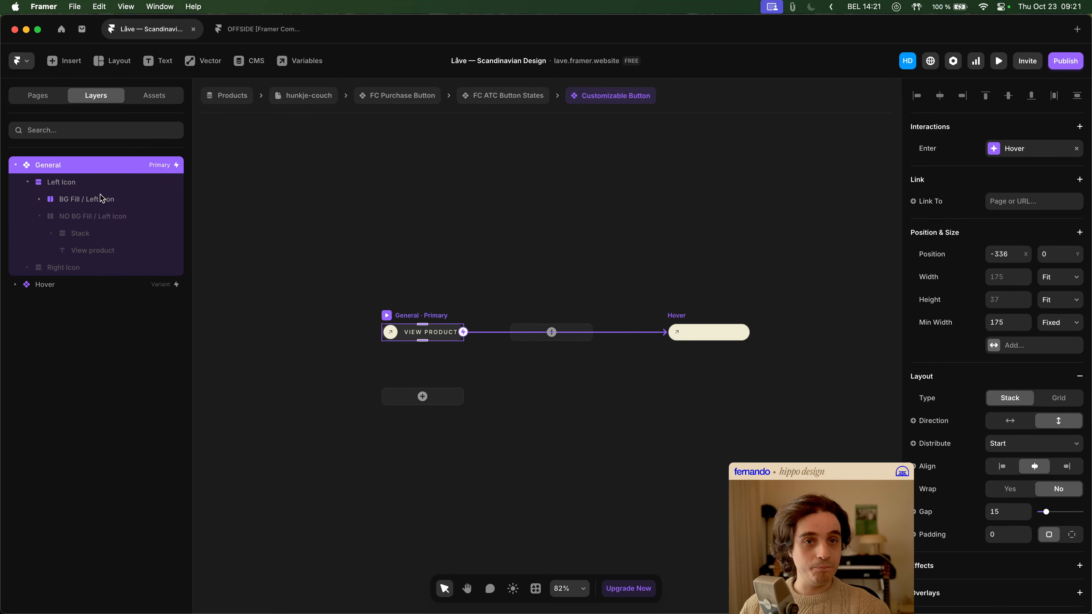
- Return to the hunkje-couch page and check the width options of the Add to Cart button against the "Let's work together" button
click(89, 185)
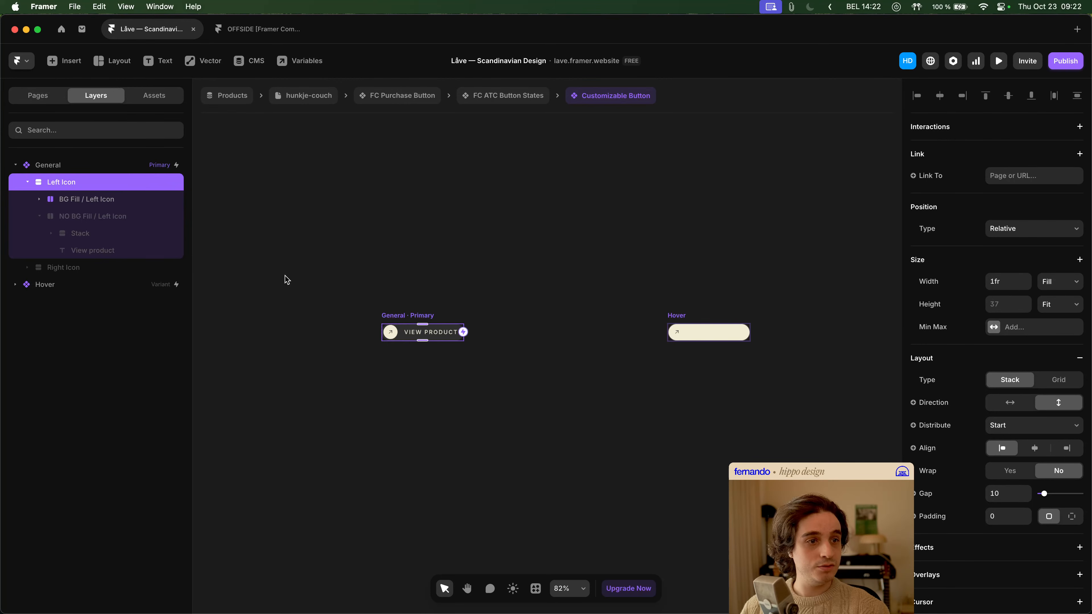
click(509, 96)
click(410, 94)
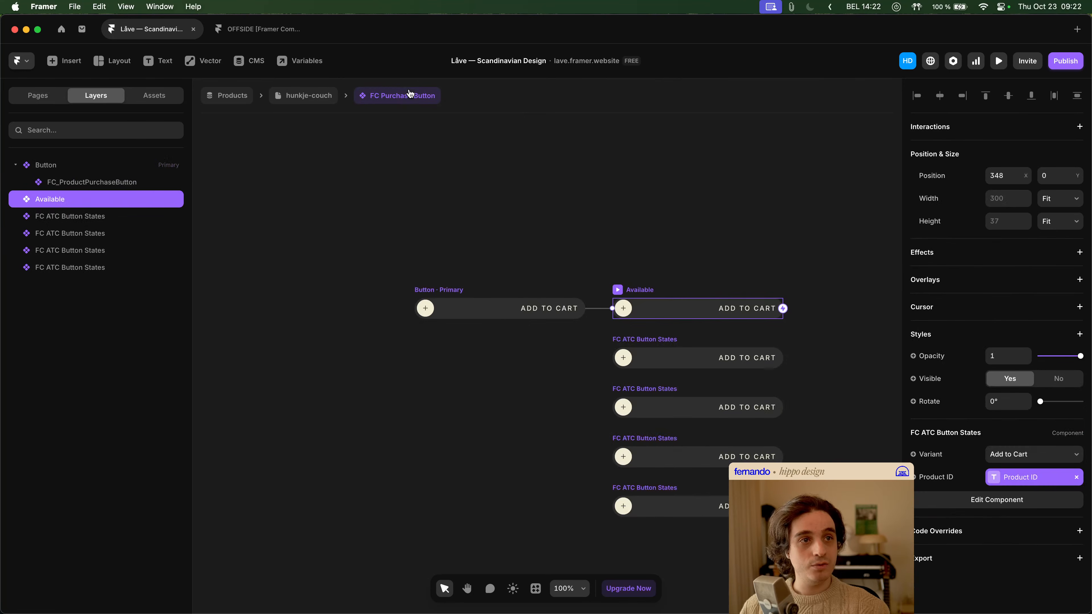
click(310, 96)
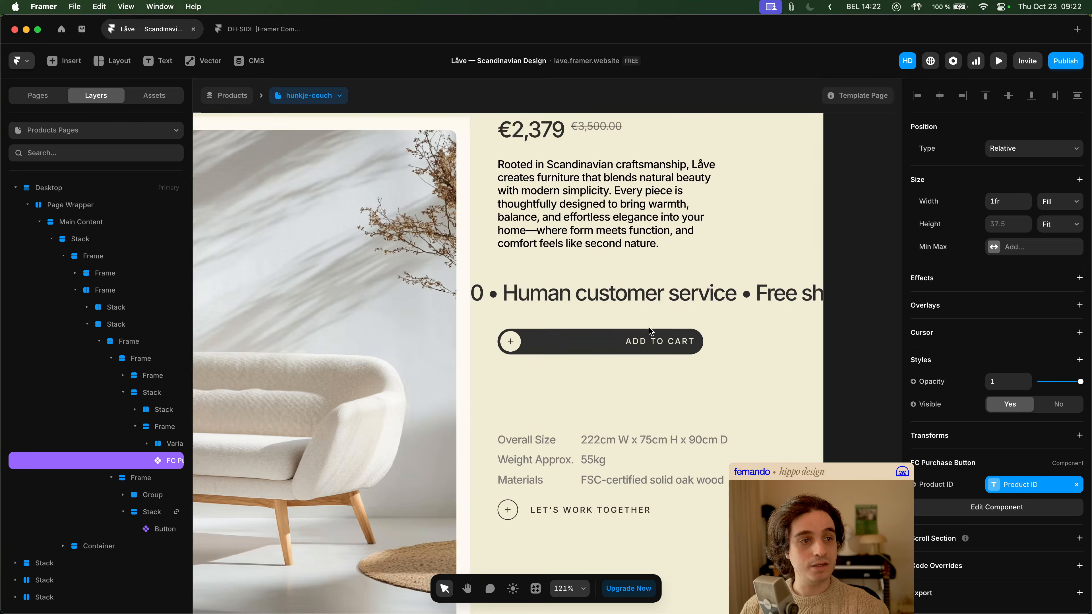
scroll(664, 459, down, 3)
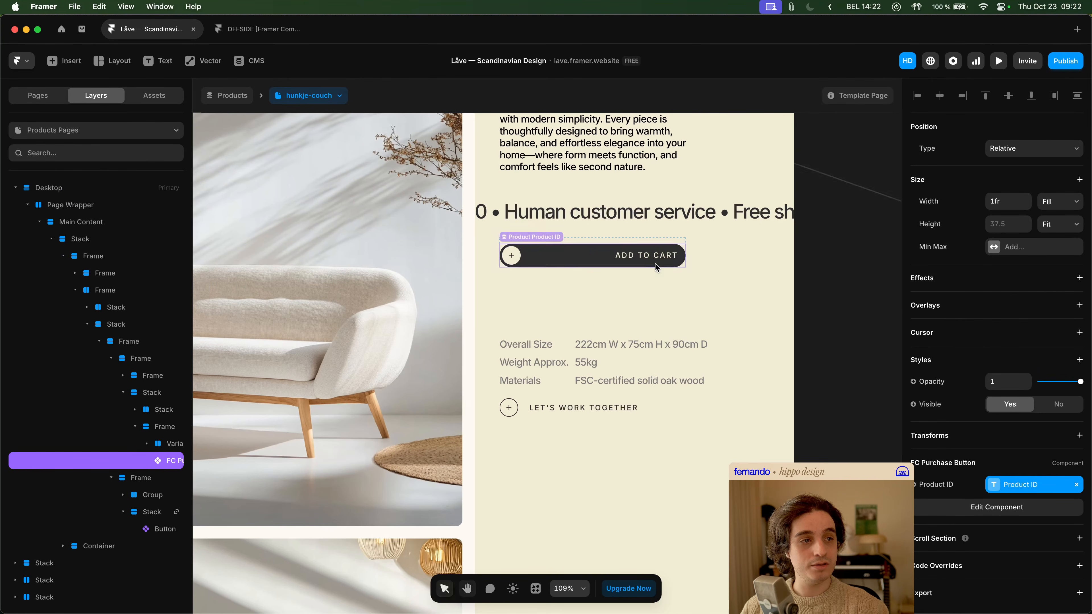
click(629, 407)
click(677, 261)
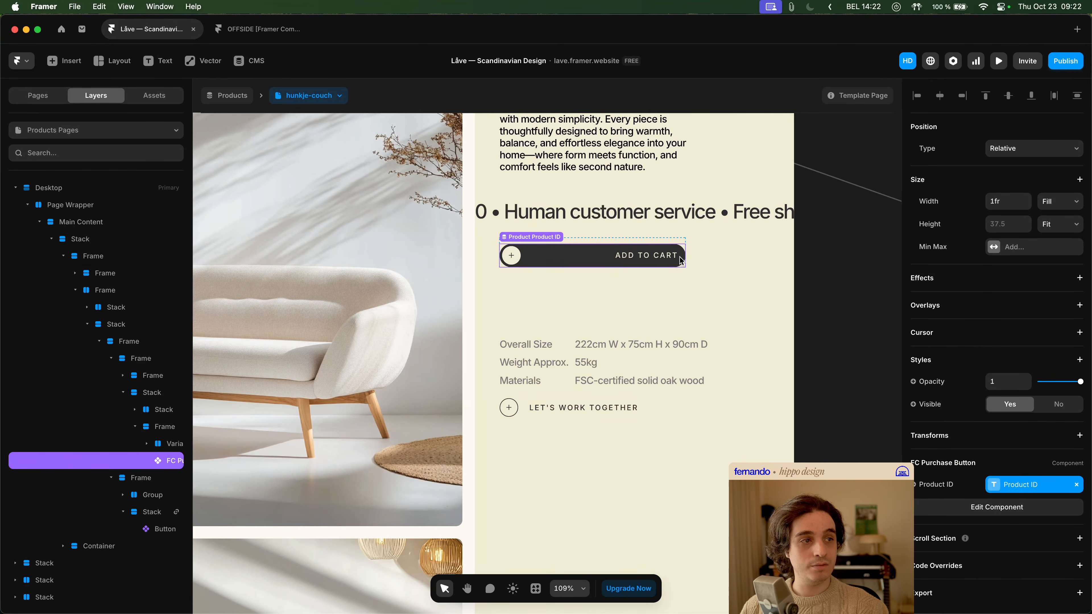
click(1050, 208)
click(1047, 220)
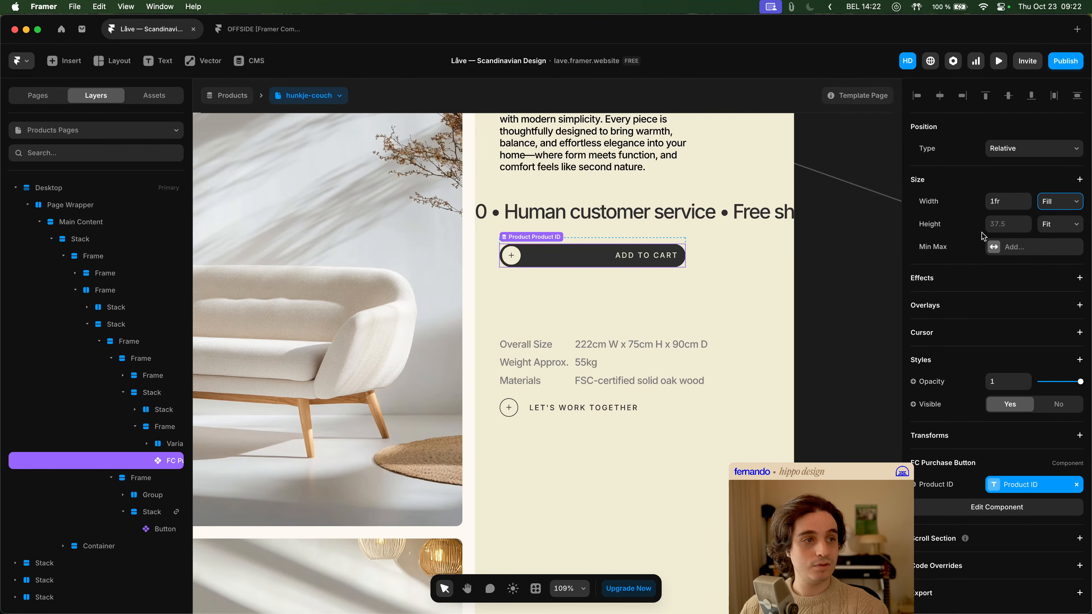
- Try setting the width of the frame around the Add to Cart button to 100, and undo the change
click(681, 257)
super+click(681, 257)
key(Escape)
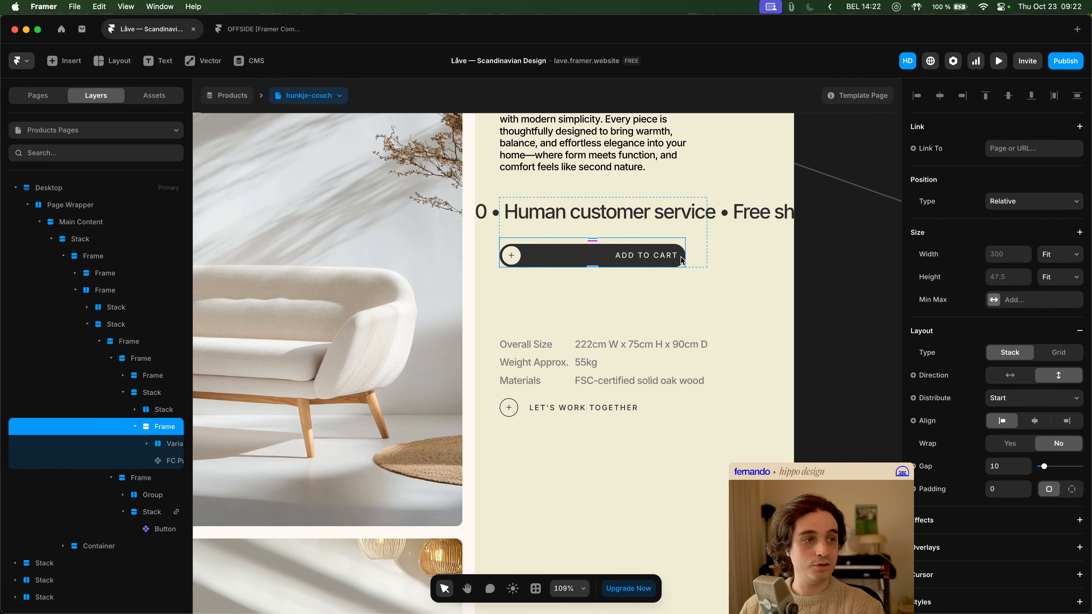
click(1009, 254)
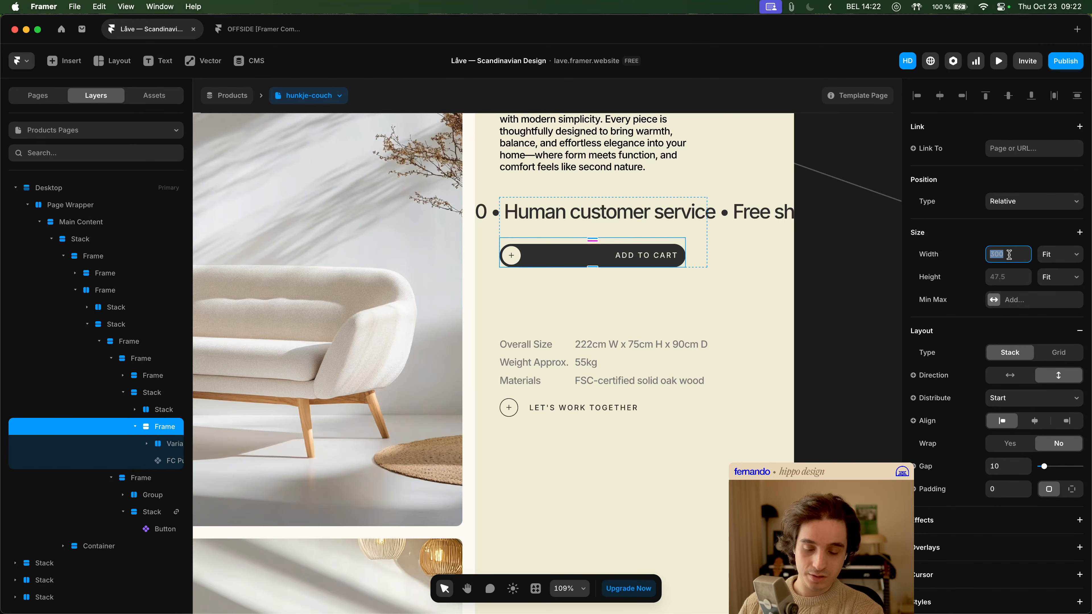
text(100)
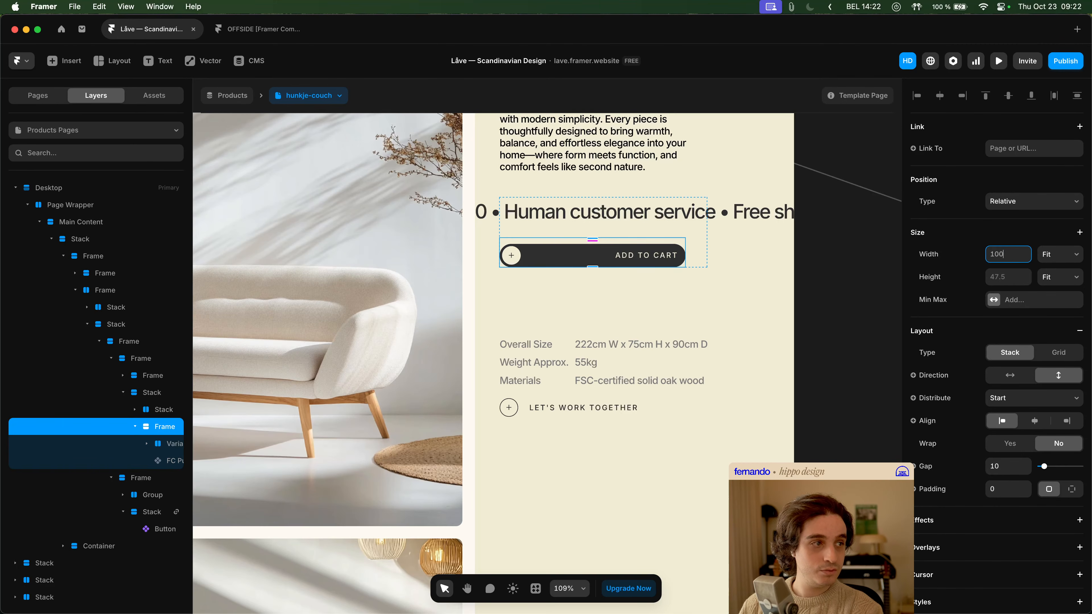
key(Return)
key(super+z)
- Open the FC Purchase Button component from the Add to Cart button and select its FC_ProductPurchaseButton layer
click(706, 268)
double_click(640, 252)
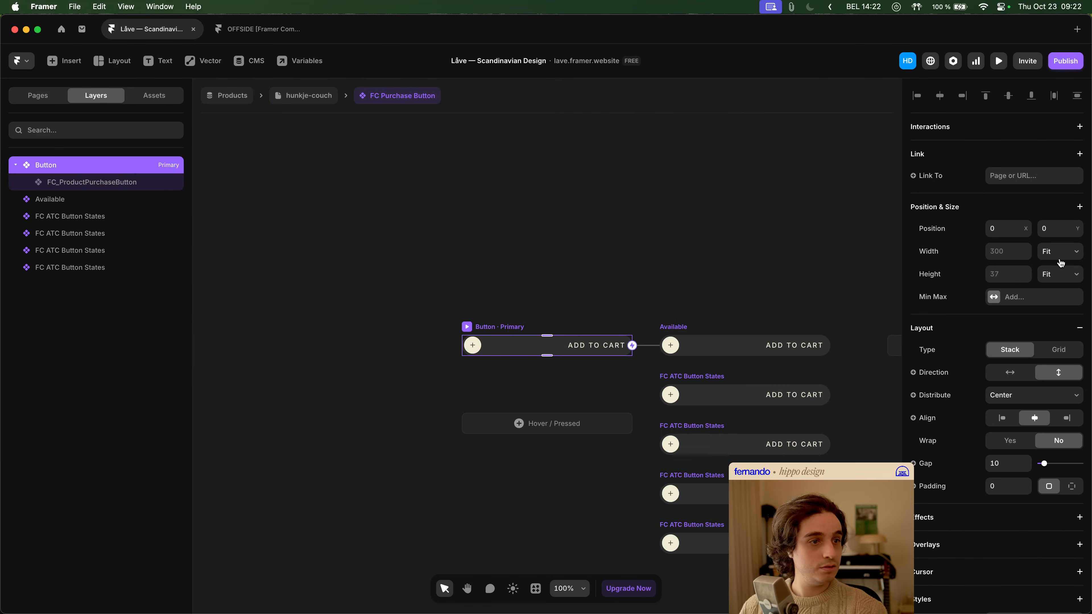
click(107, 184)
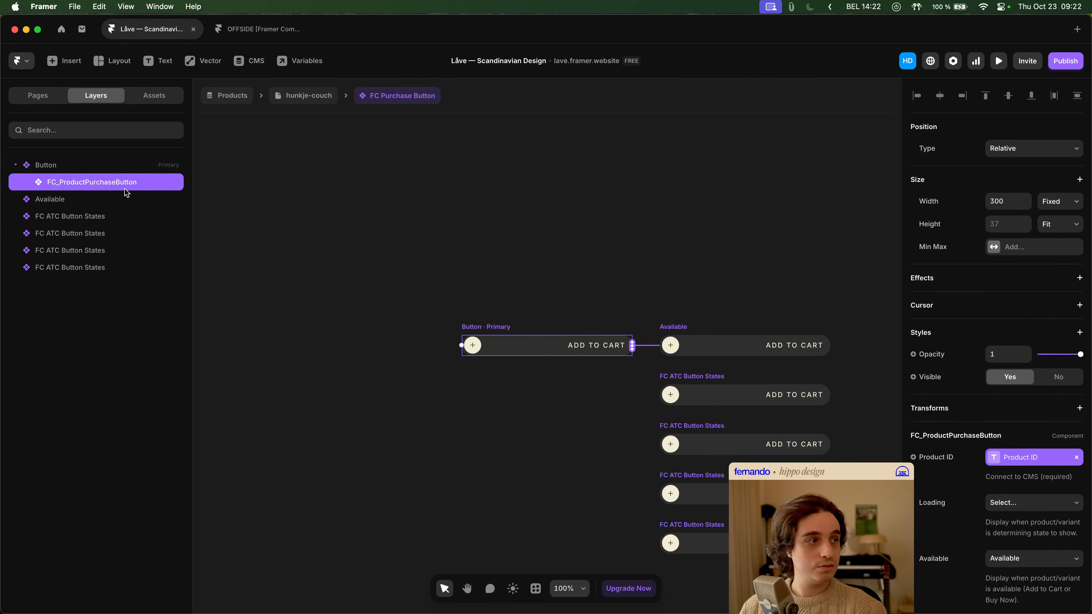
- Try combining Fill width on the FC_ProductPurchaseButton layer with Fit width on the primary Button variant
click(1054, 209)
click(1058, 227)
click(146, 168)
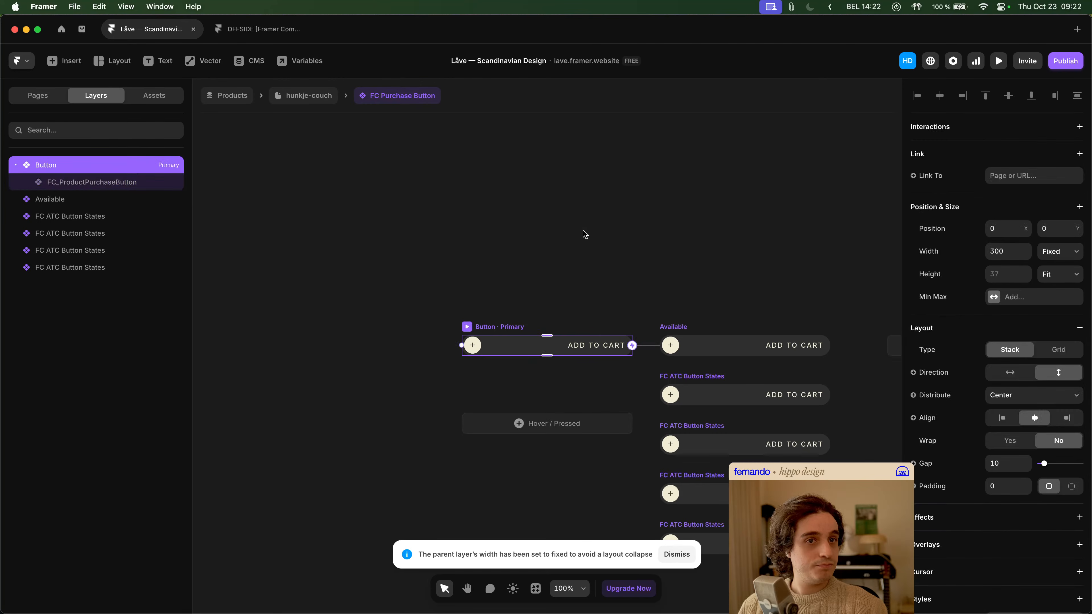
click(1057, 253)
click(1058, 289)
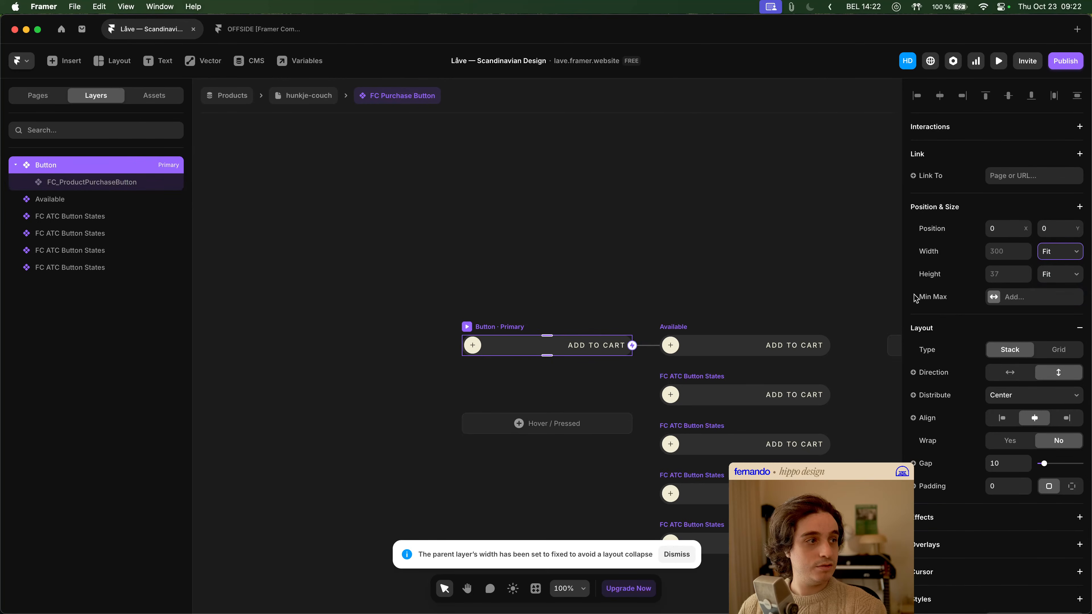
- Retry Fill width on the FC_ProductPurchaseButton layer and reset the primary Button variant's width to Fit
click(127, 180)
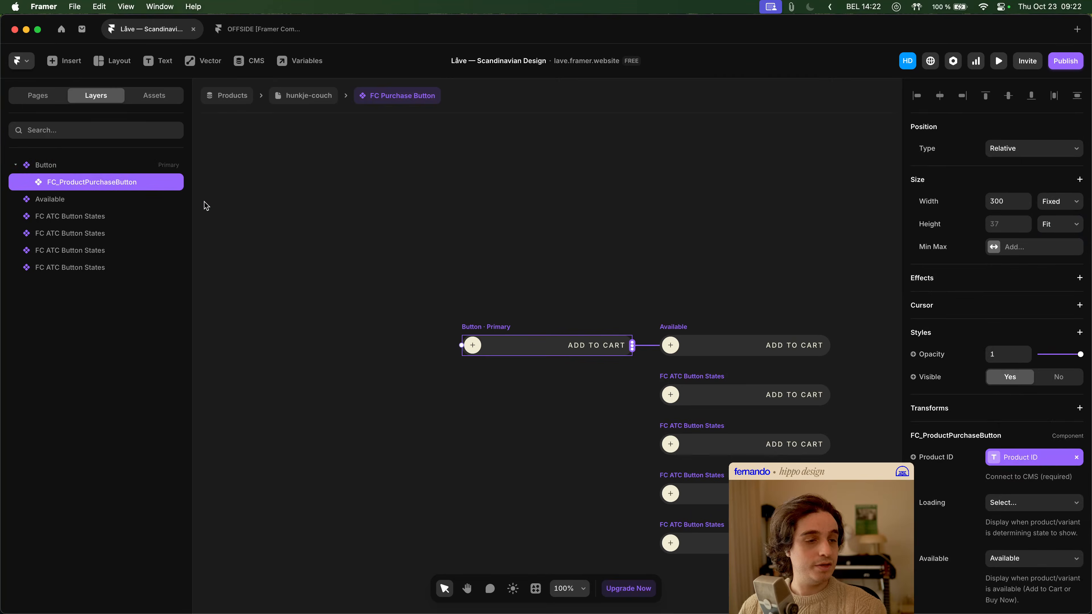
key(Escape)
click(1070, 254)
key(Escape)
click(128, 182)
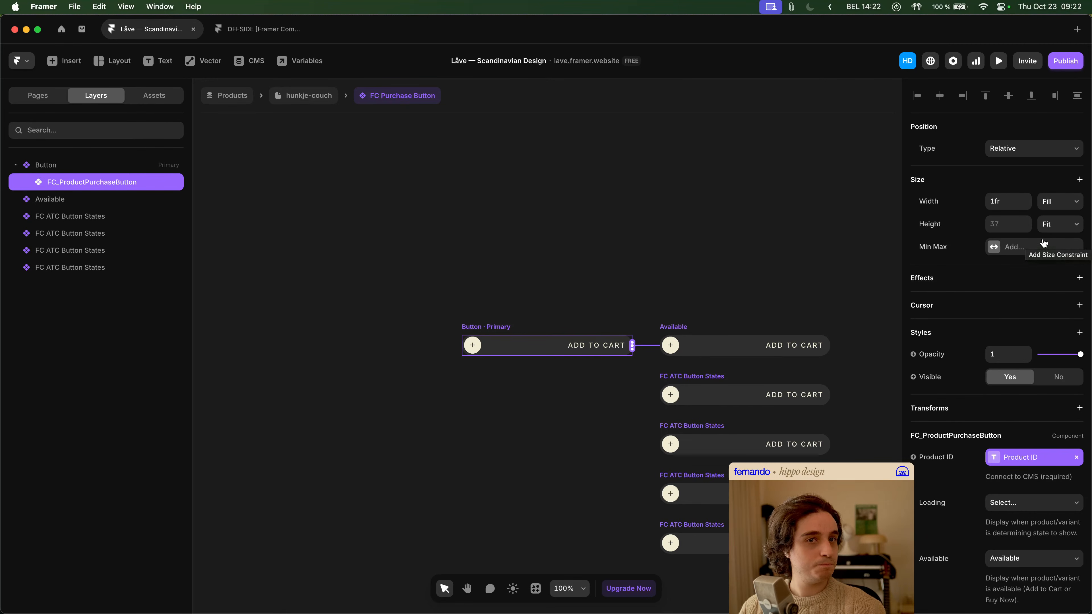
click(98, 166)
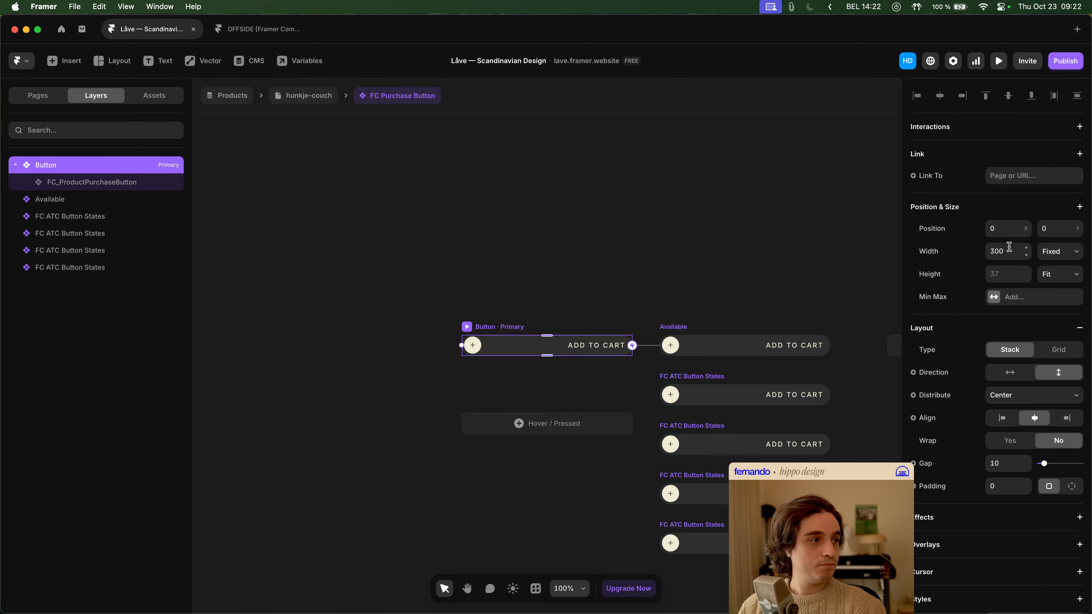
click(1060, 254)
click(1066, 289)
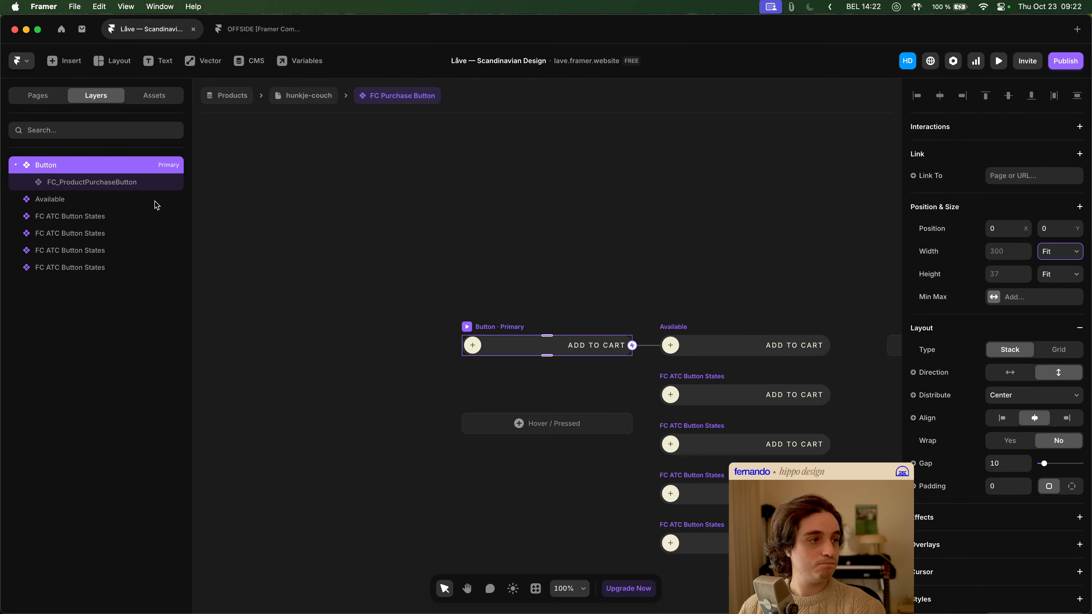
- Set the FC_ProductPurchaseButton layer's width to Fit Content and return to the hunkje-couch page
click(136, 182)
click(1060, 204)
click(1063, 225)
click(1060, 201)
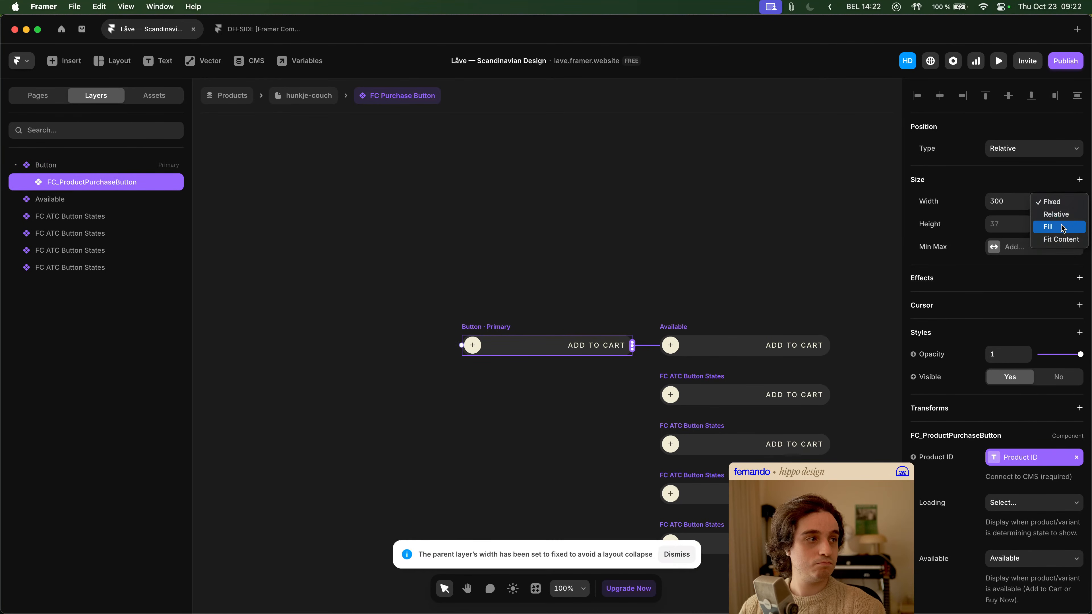
click(1061, 238)
click(164, 168)
click(157, 181)
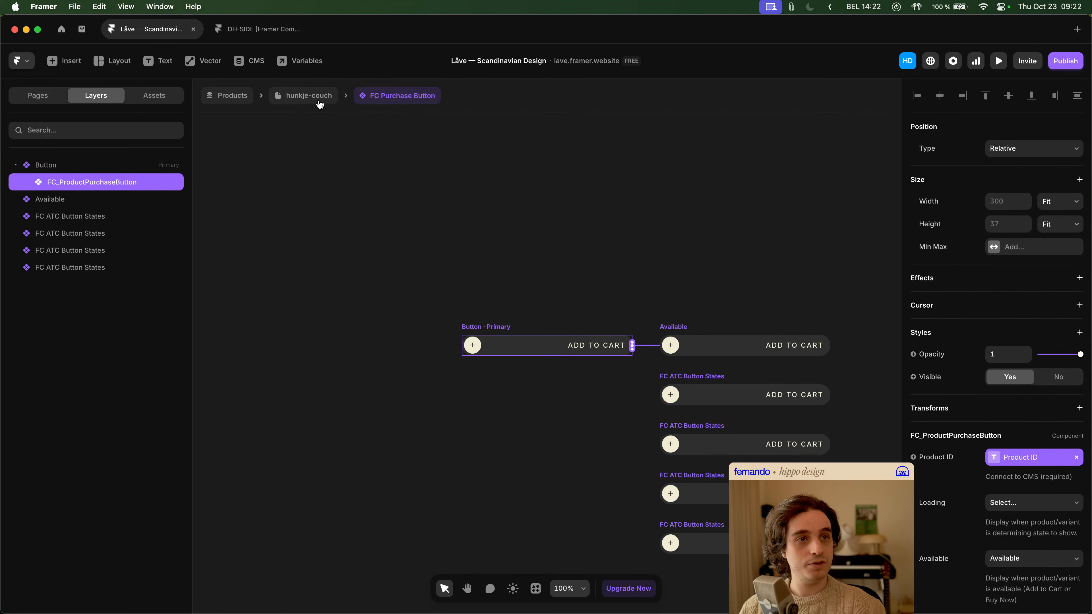
click(319, 99)
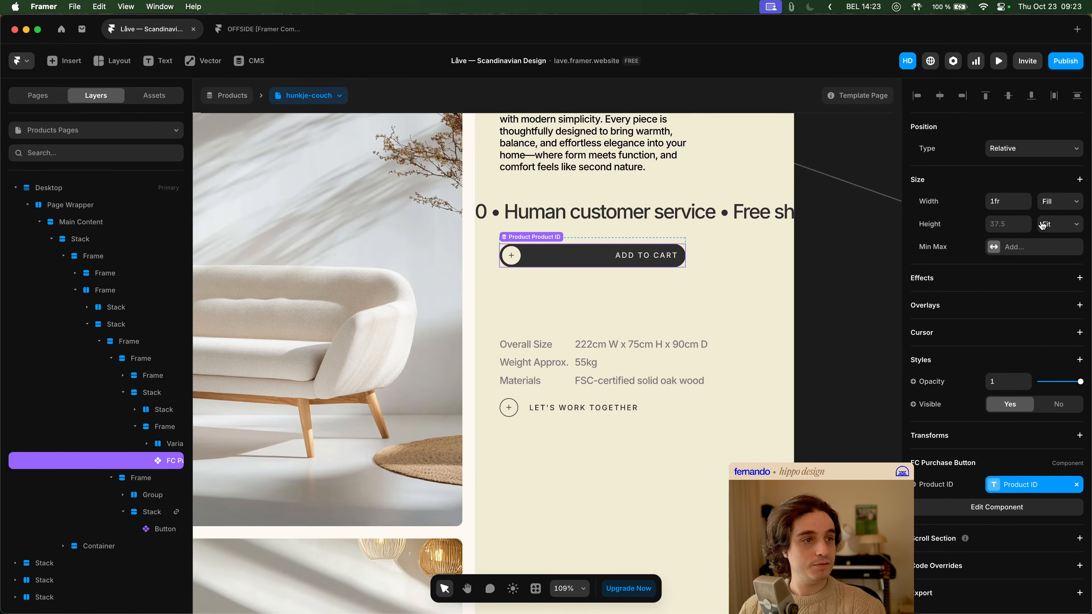
- Try setting the "Let's work together" button's width to Fill, and undo the change
click(634, 407)
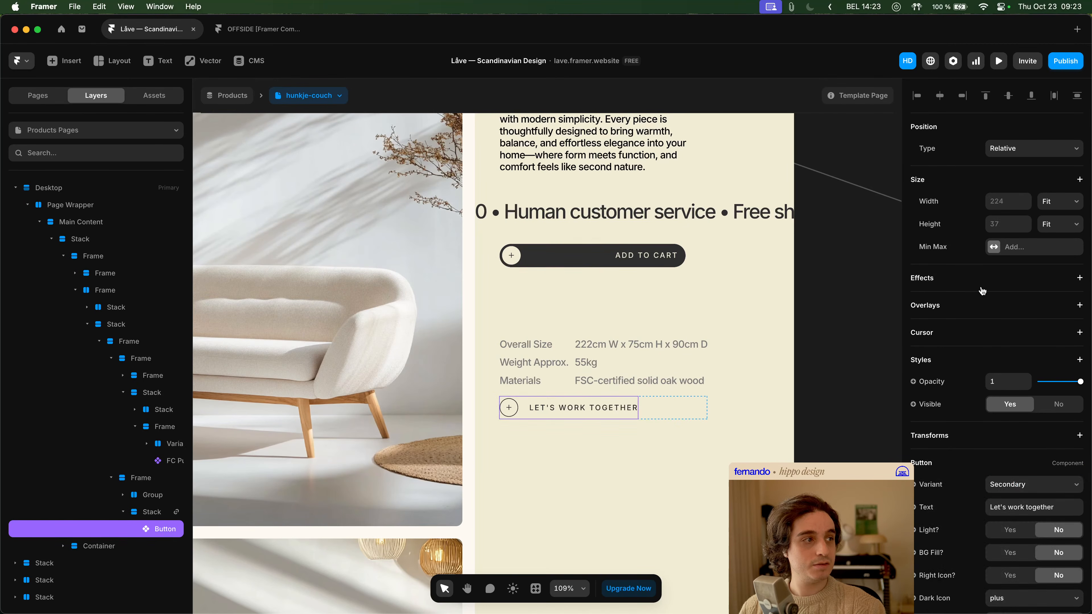
click(1044, 208)
click(1049, 196)
key(super+z)
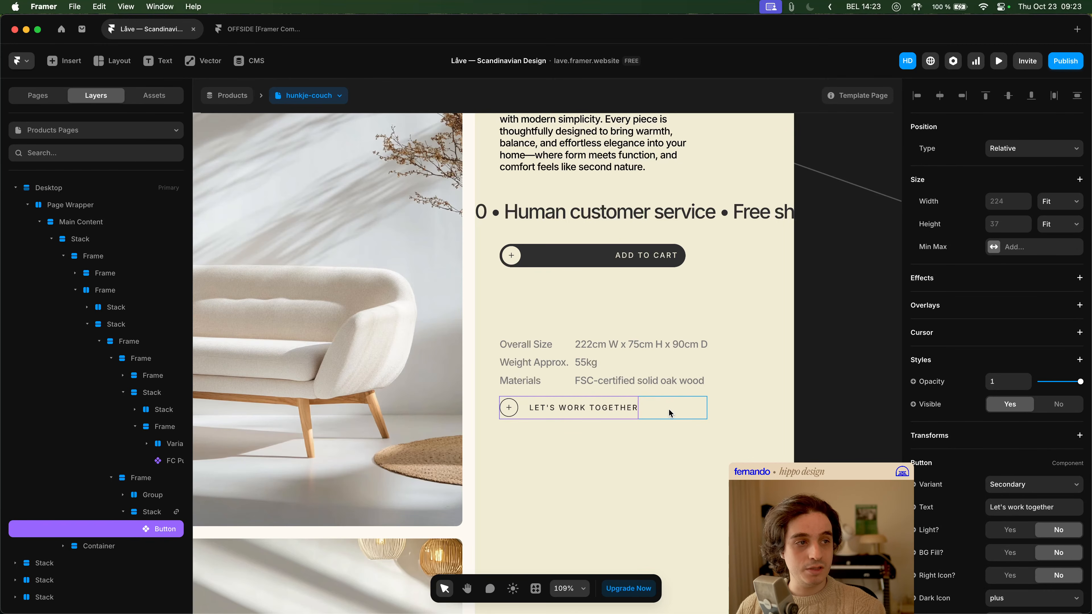
- Compare the width settings of the "Let's work together" button and the Add to Cart button
click(648, 410)
double_click(605, 411)
click(1060, 202)
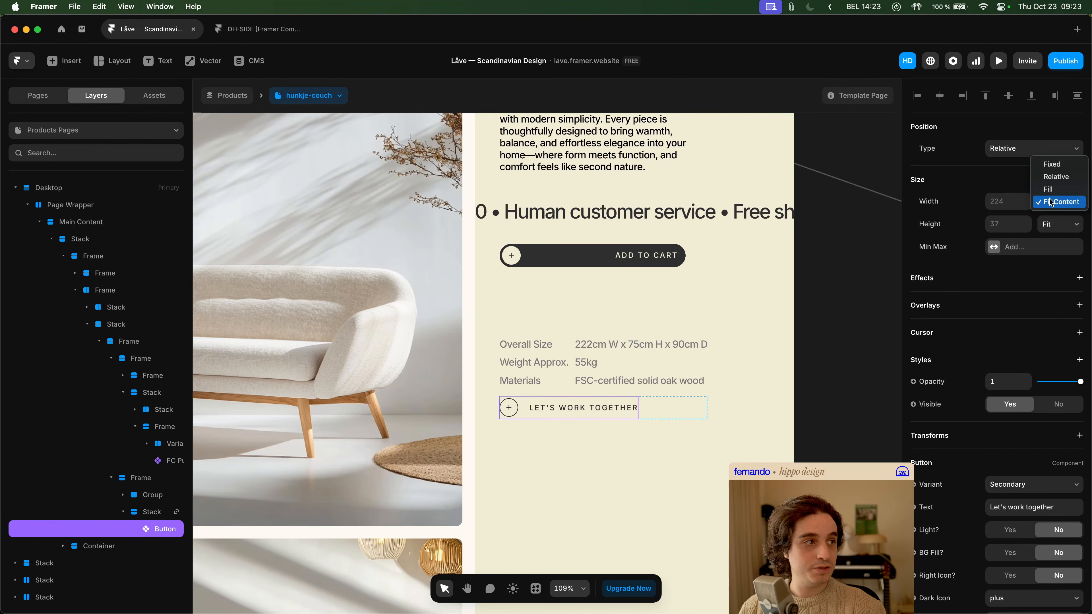
click(1056, 202)
click(830, 365)
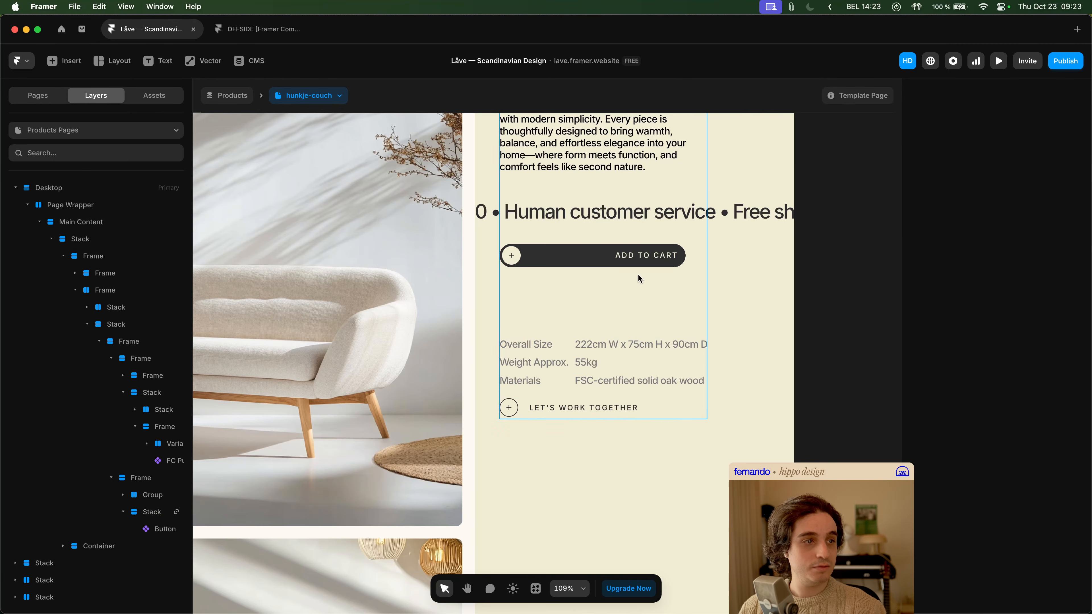
super+click(615, 410)
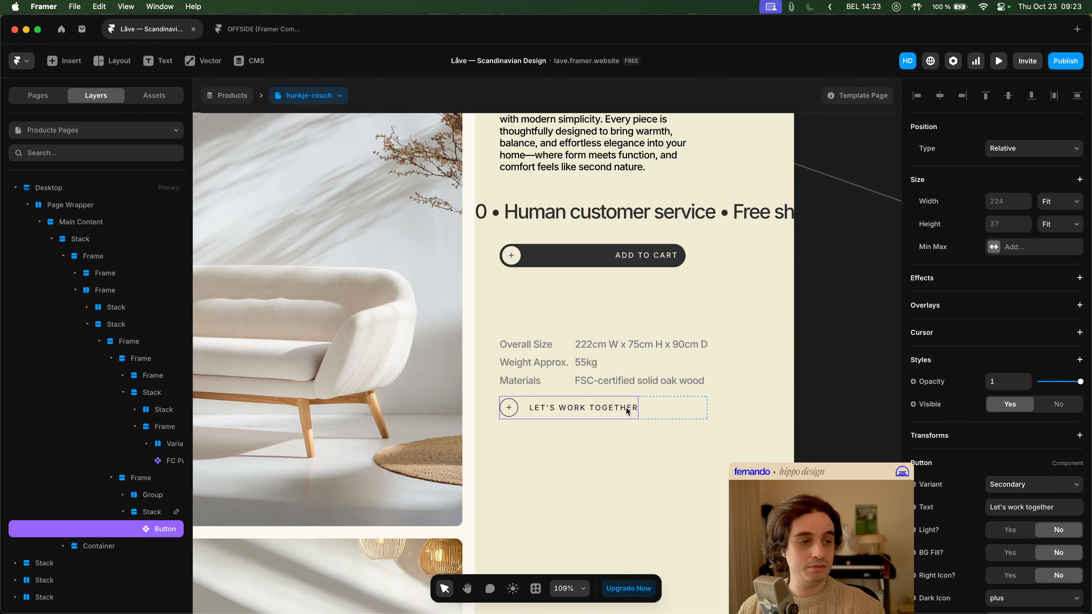
click(629, 257)
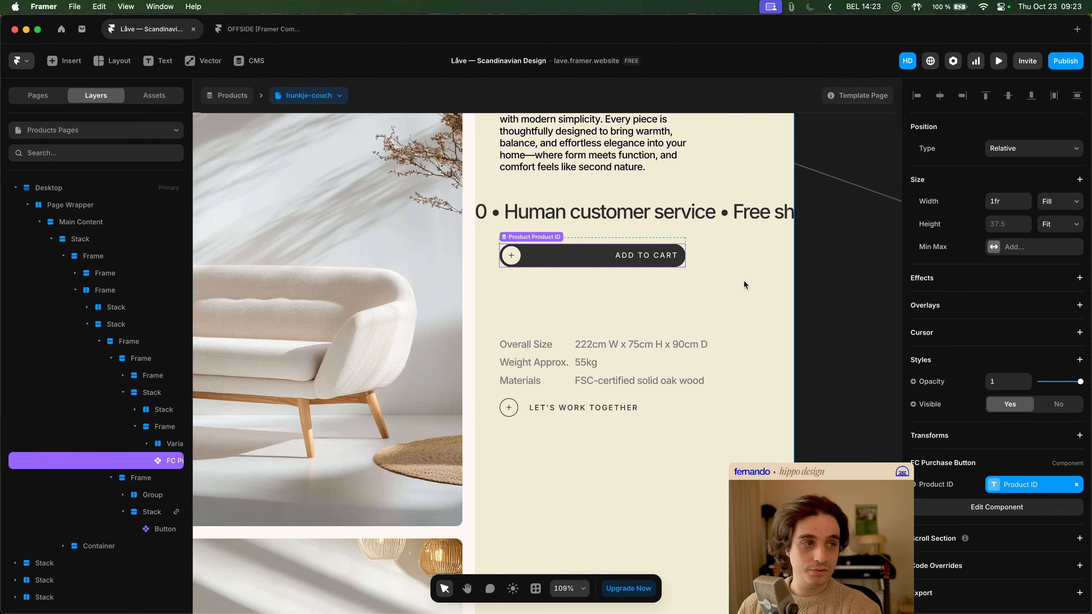
- Set the width of the Frame that holds the Add to Cart button to a fixed 120
key(Escape)
click(1004, 253)
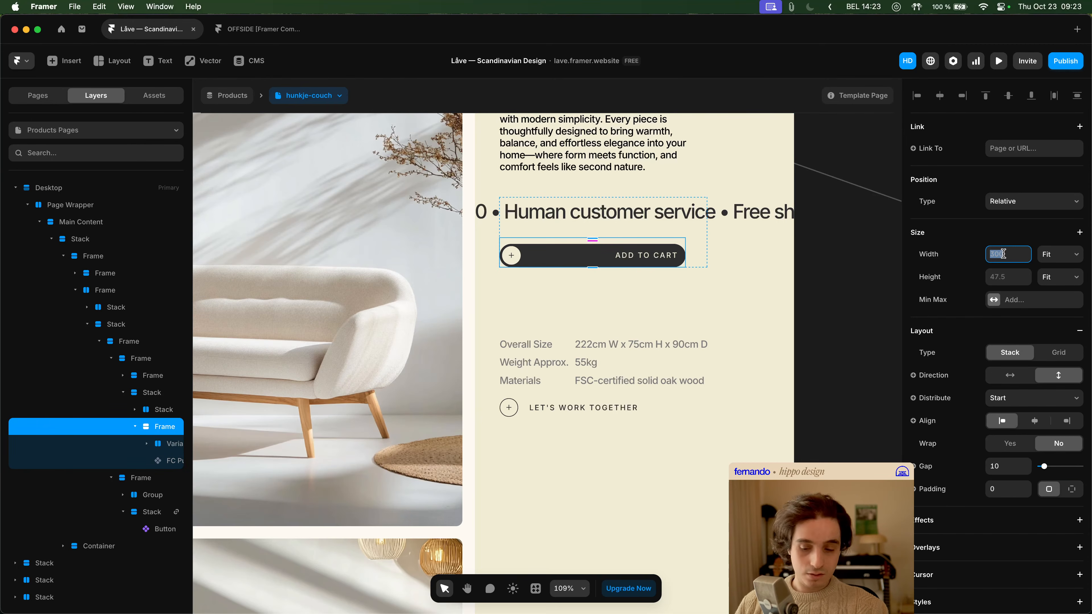
text(120)
key(Return)
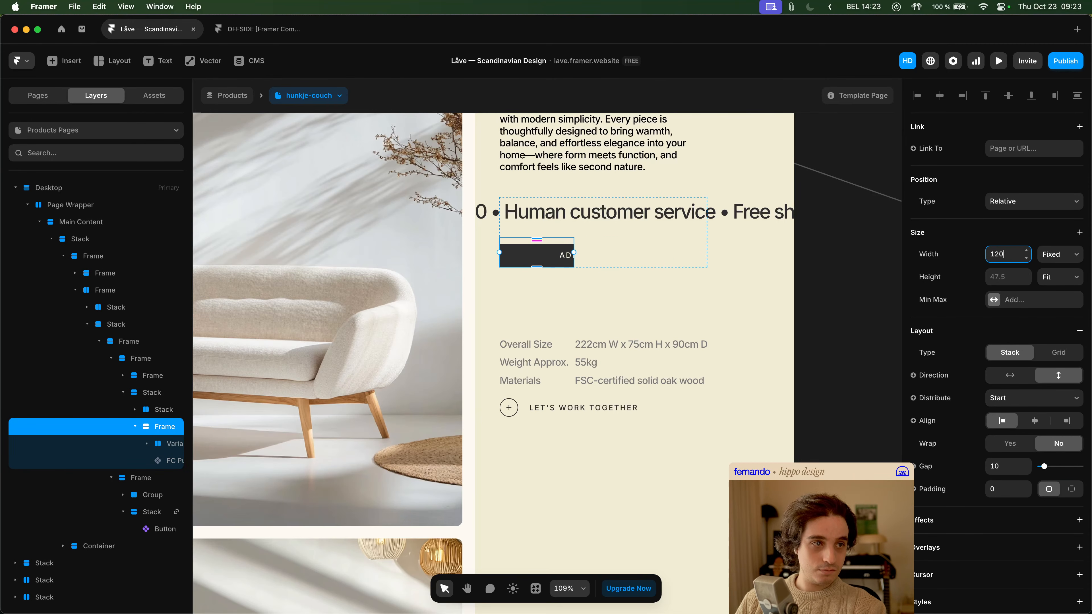
click(728, 280)
- Try Fill width on the FC_ProductPurchaseButton layer inside the FC Purchase Button component, and undo the change
double_click(535, 249)
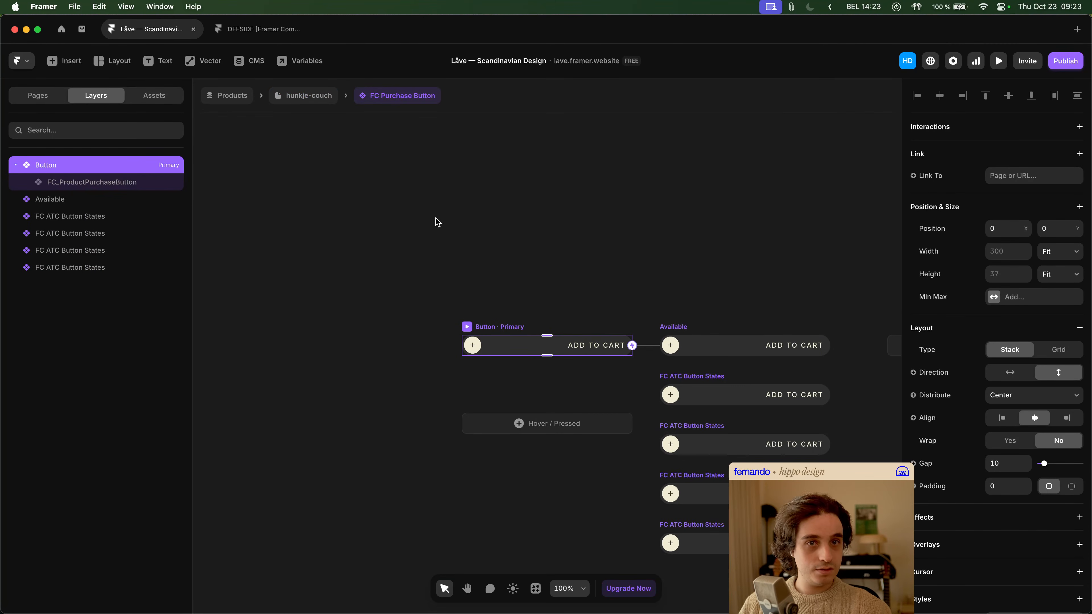
click(96, 184)
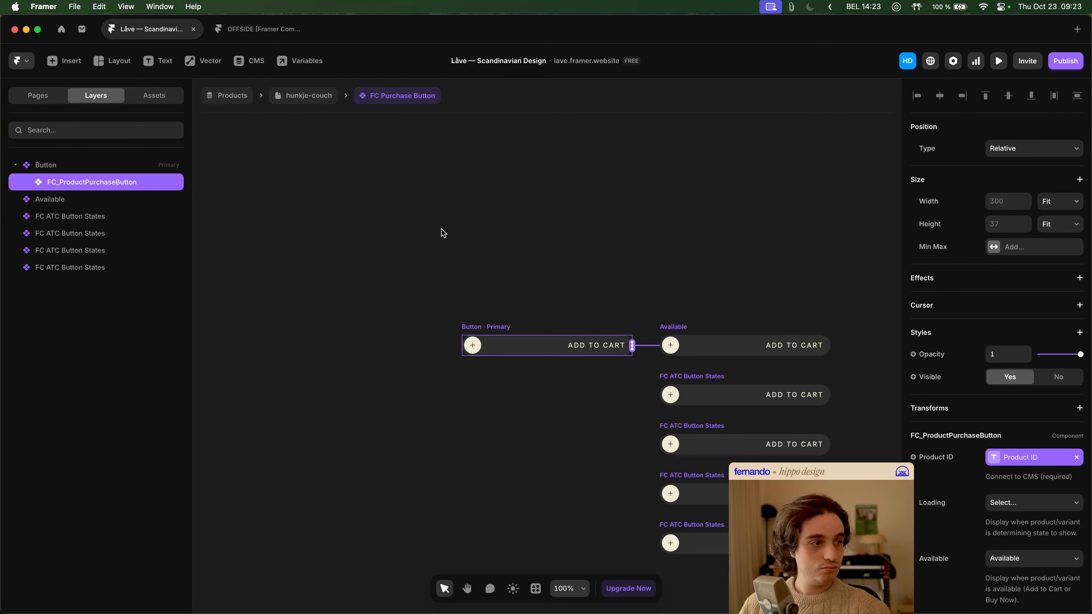
click(93, 166)
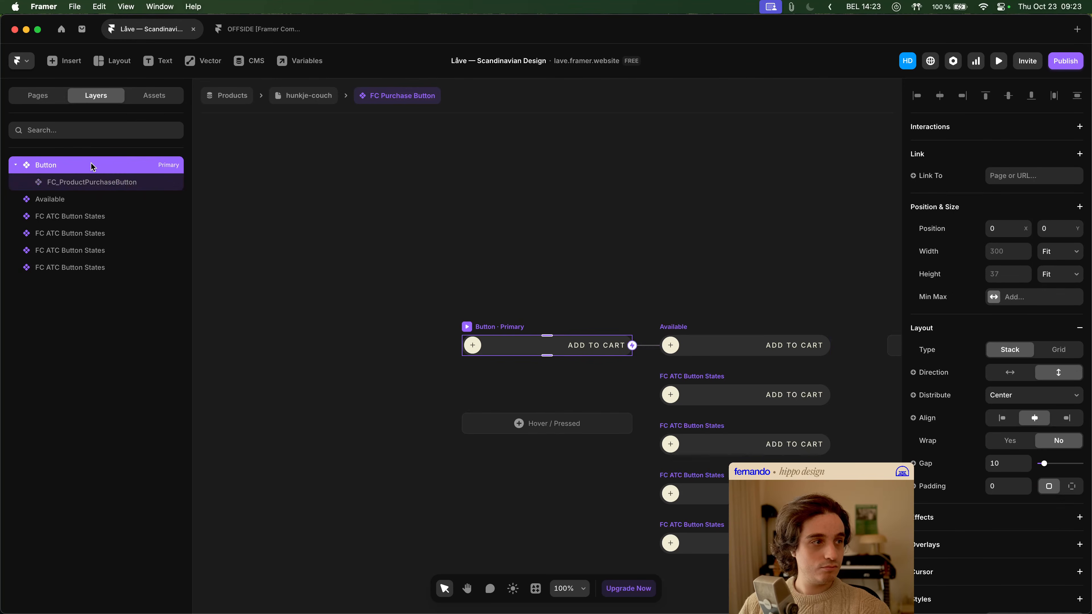
click(93, 184)
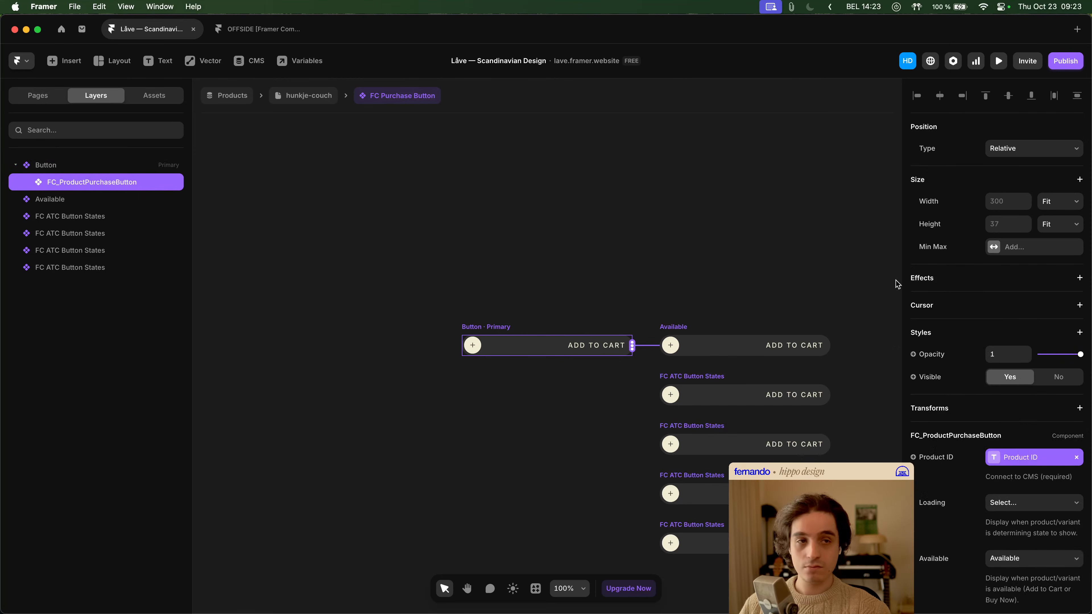
click(1062, 201)
click(1051, 189)
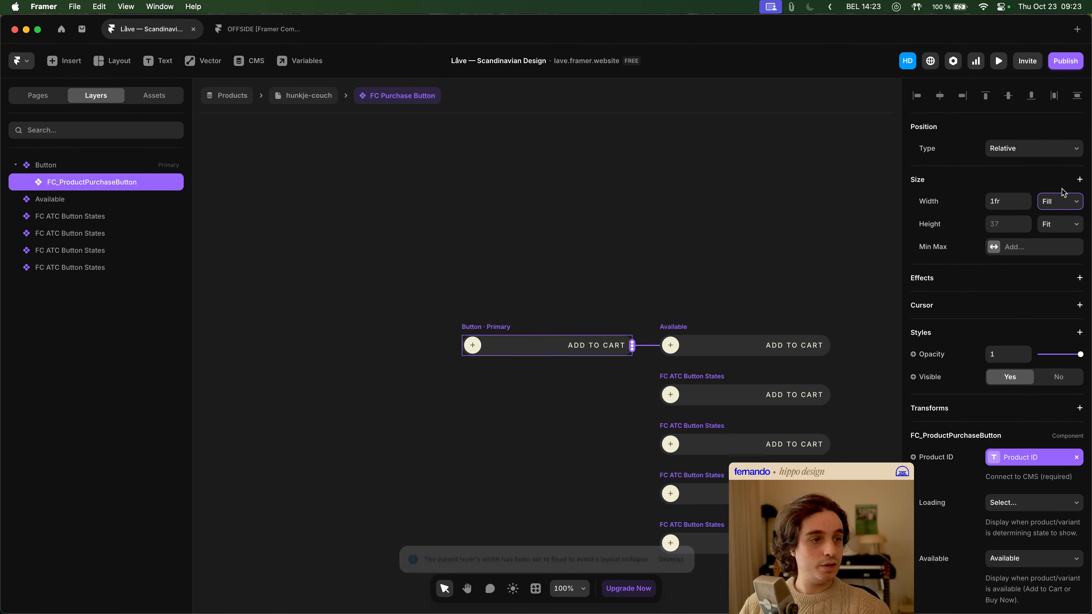
key(ctrl+z)
click(1061, 201)
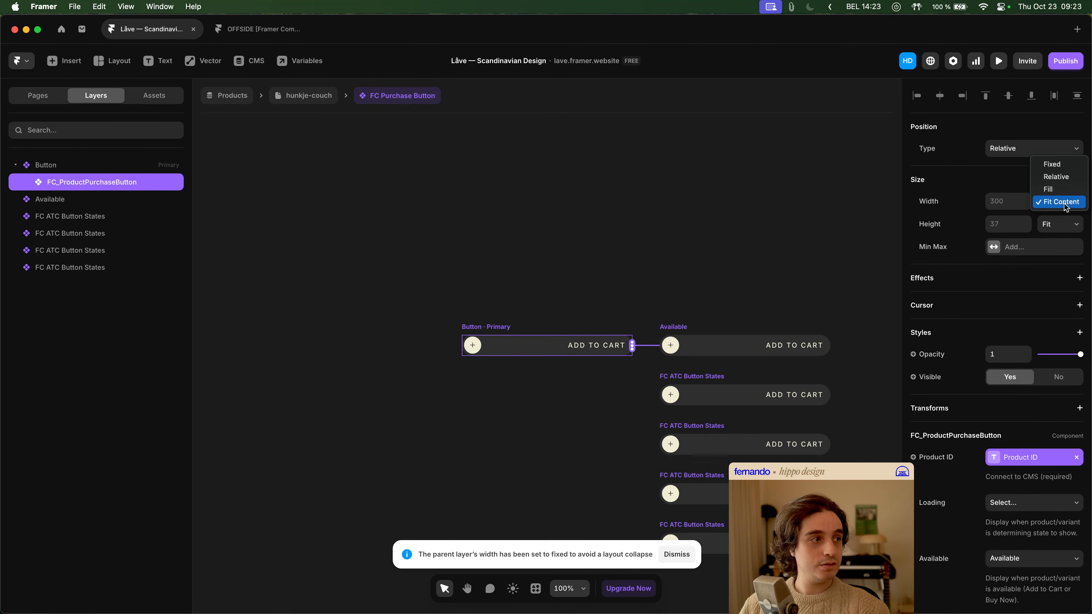
click(199, 200)
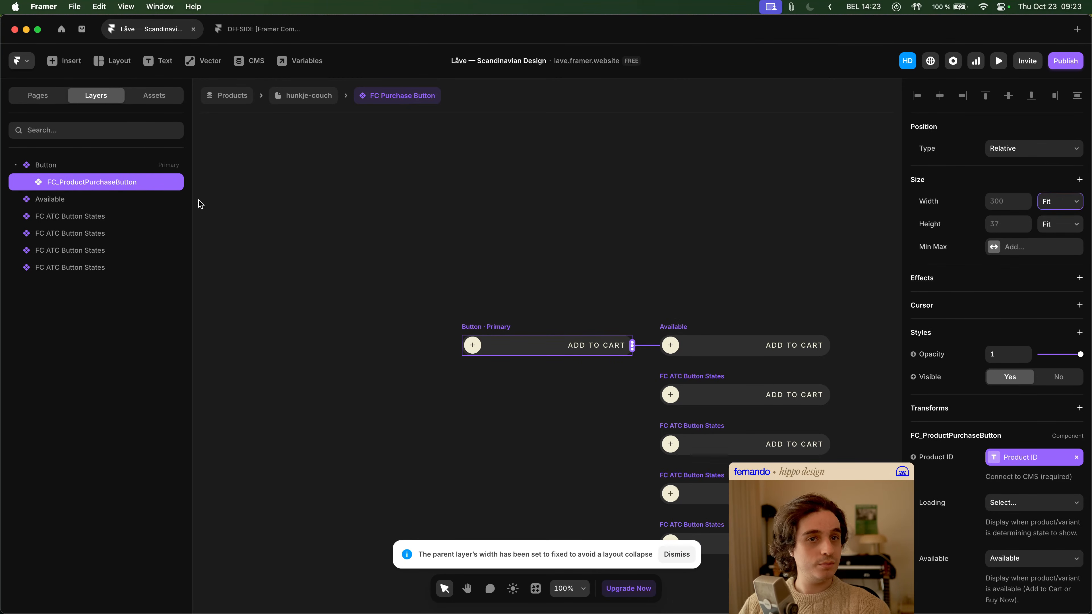
- Try a Relative width of 100% on the FC_ProductPurchaseButton layer, and undo the changes
click(132, 167)
click(134, 179)
click(1076, 202)
click(1058, 177)
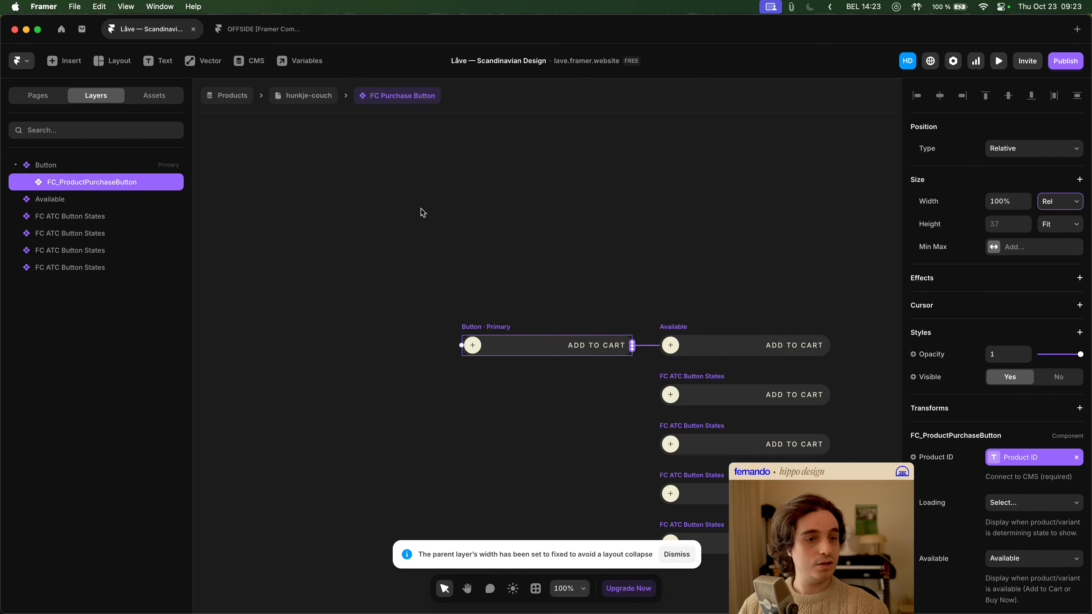
click(138, 169)
click(1081, 289)
click(125, 185)
key(super+z)
key(super+z)
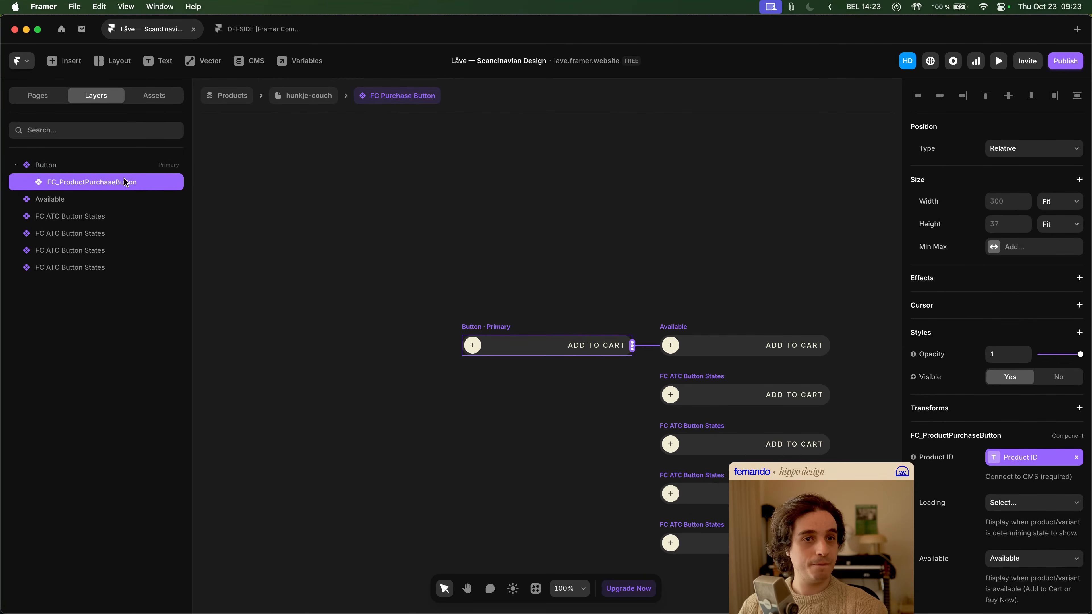
- Return to the hunkje-couch page and compare the sizing of the "Let's work together" and Add to Cart buttons
click(126, 168)
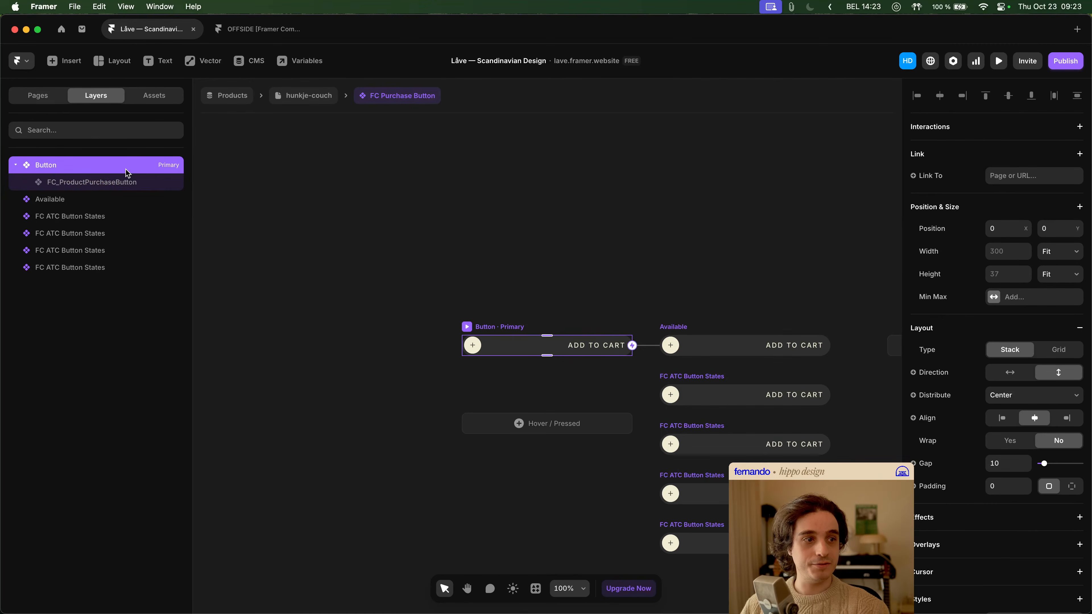
click(425, 194)
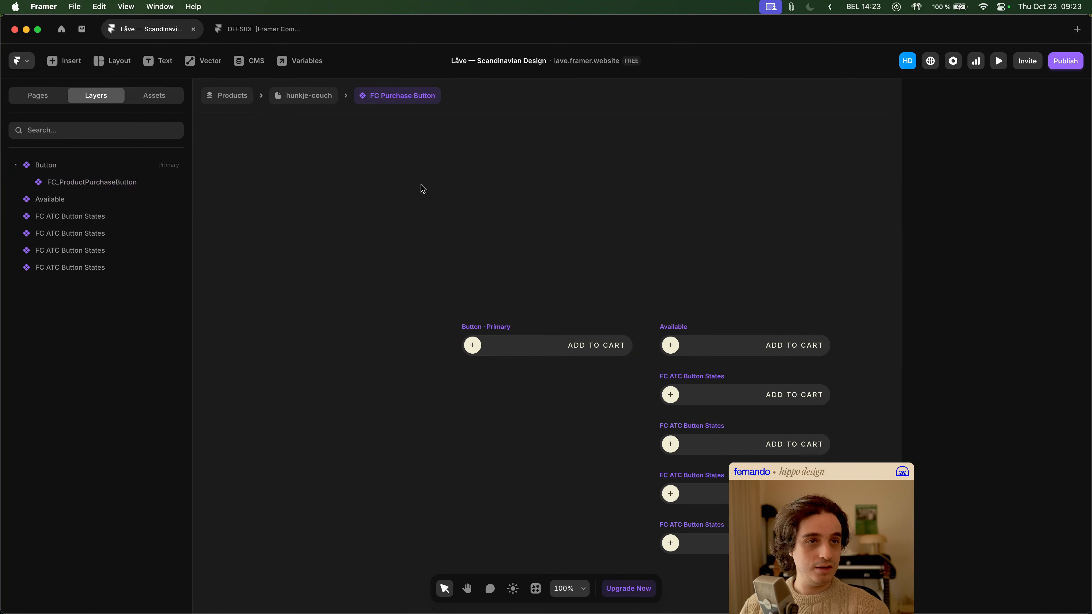
click(307, 97)
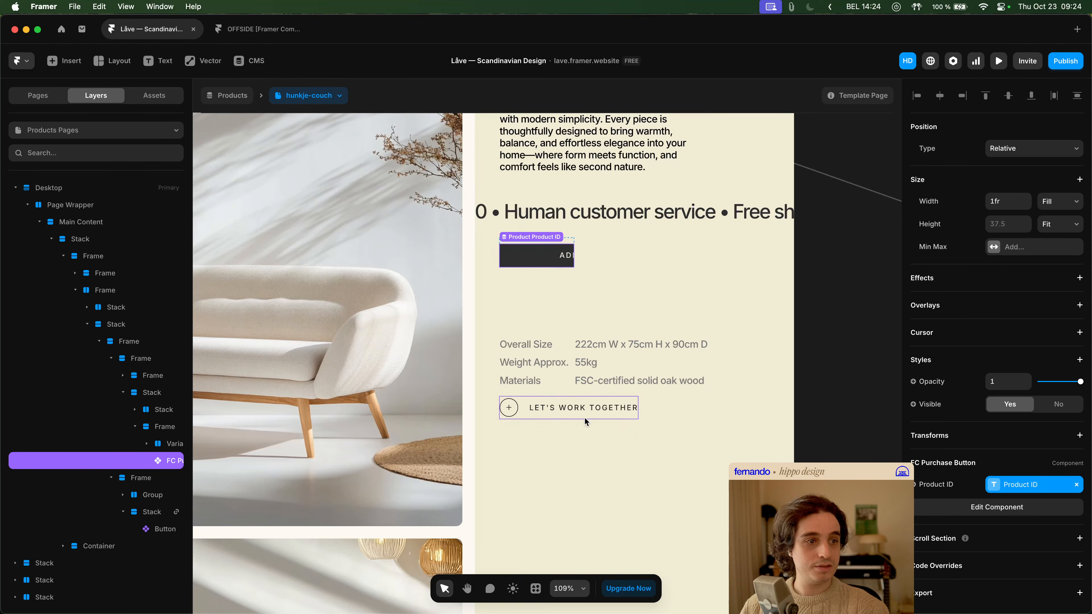
click(594, 415)
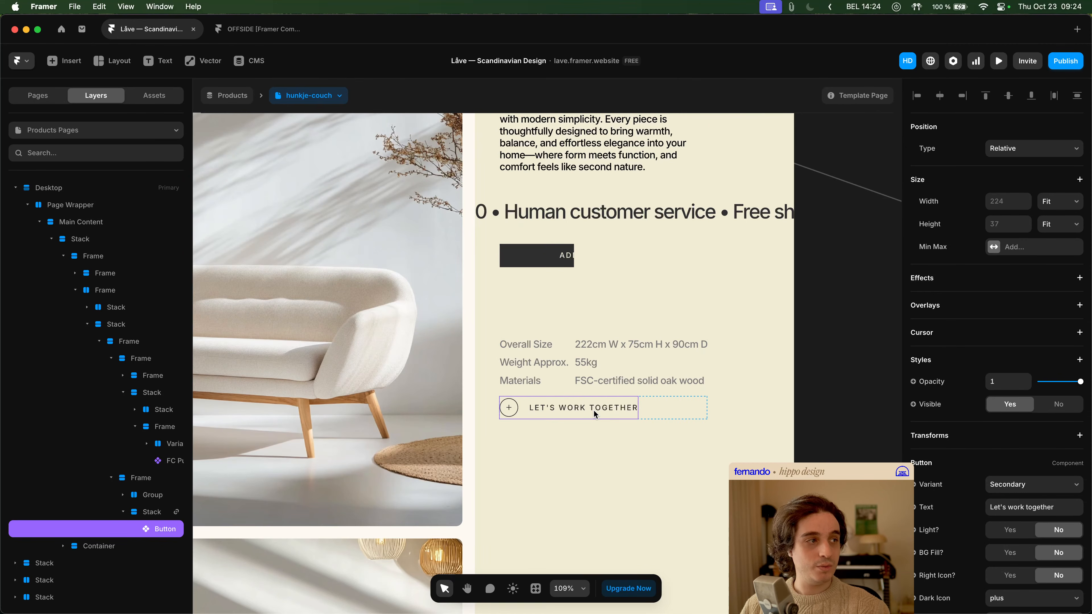
click(546, 257)
click(595, 406)
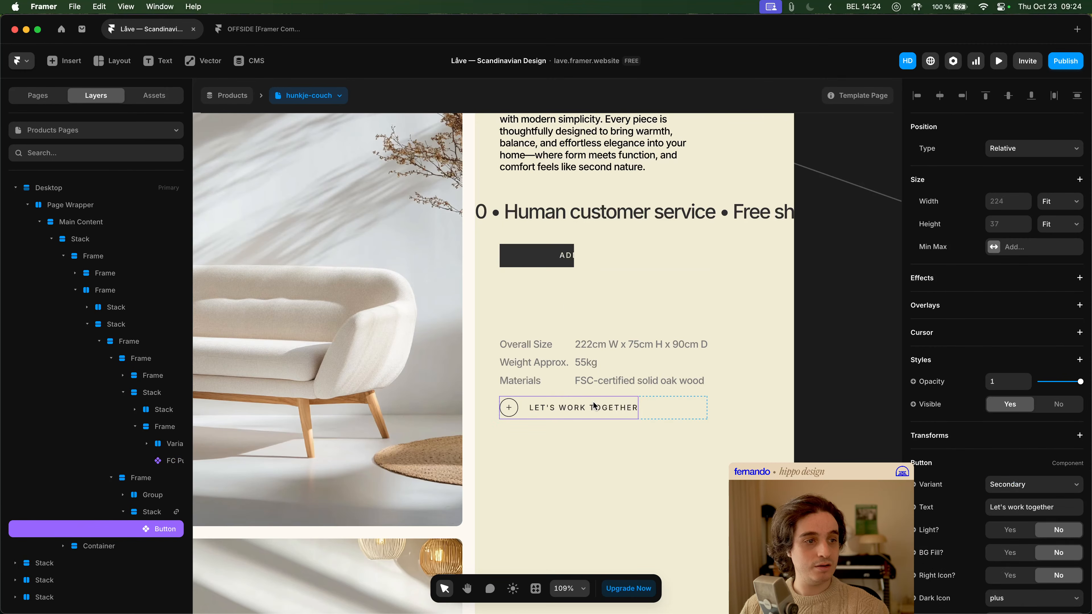
- Open the "Let's work together" button's component and examine the size settings of the Secondary variant's Primary and Secondary Dark and Light layers
double_click(607, 412)
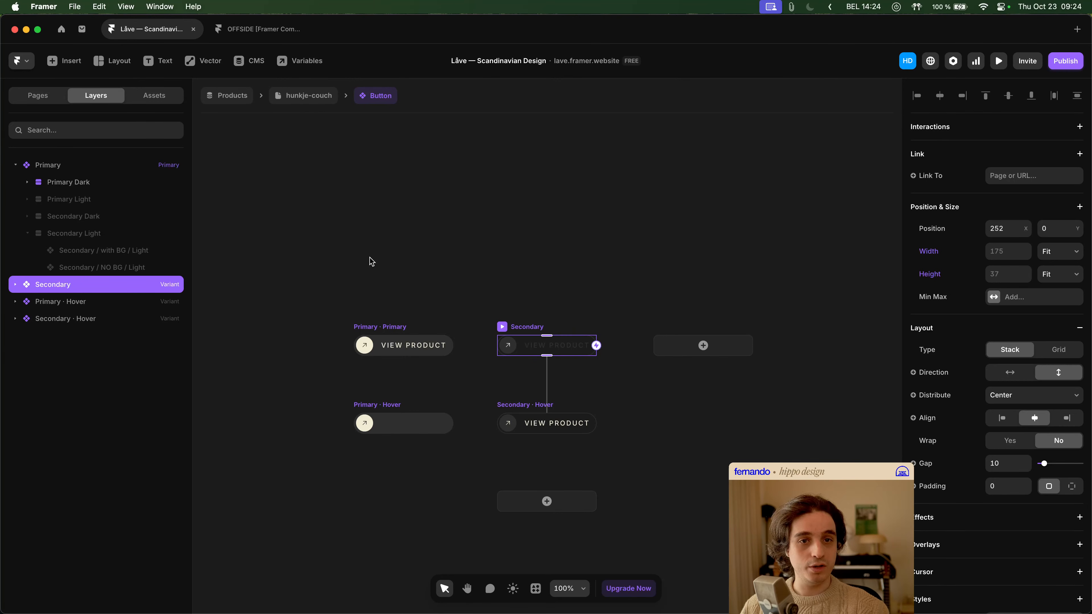
click(17, 284)
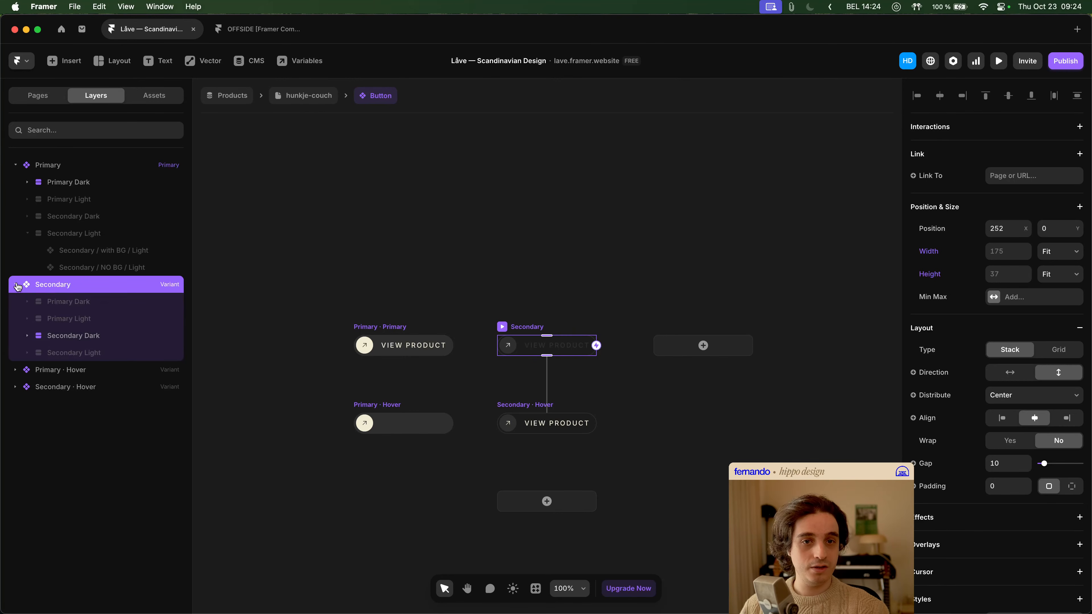
click(87, 305)
click(90, 320)
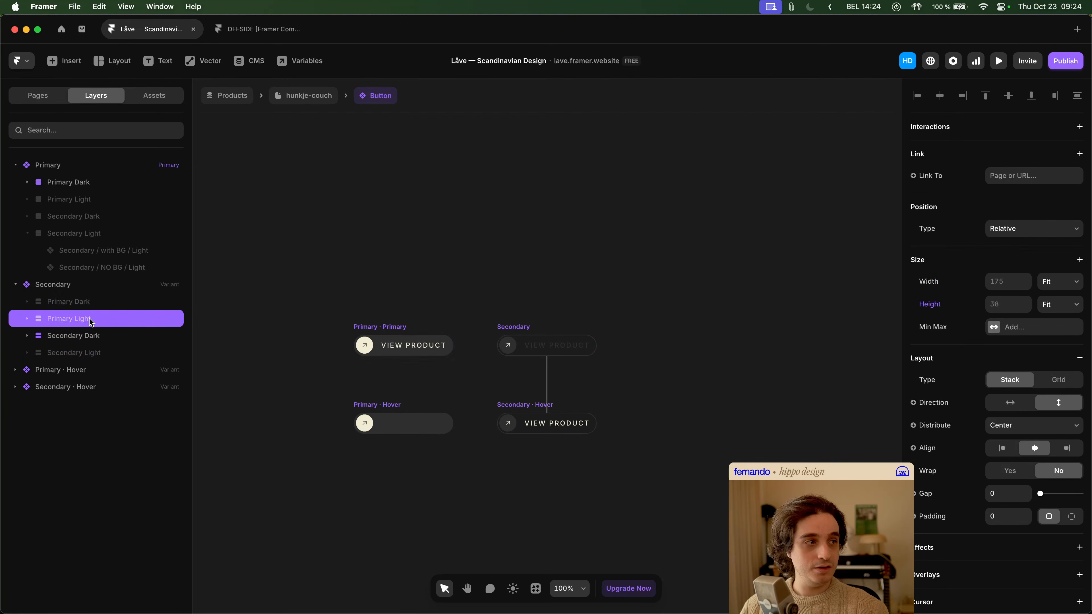
click(93, 336)
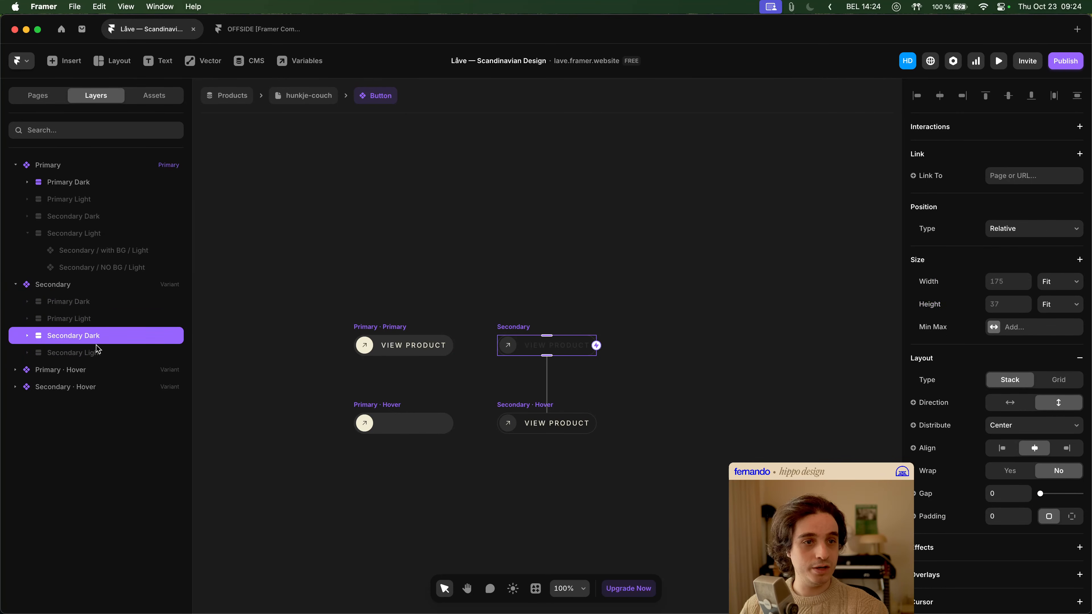
click(98, 357)
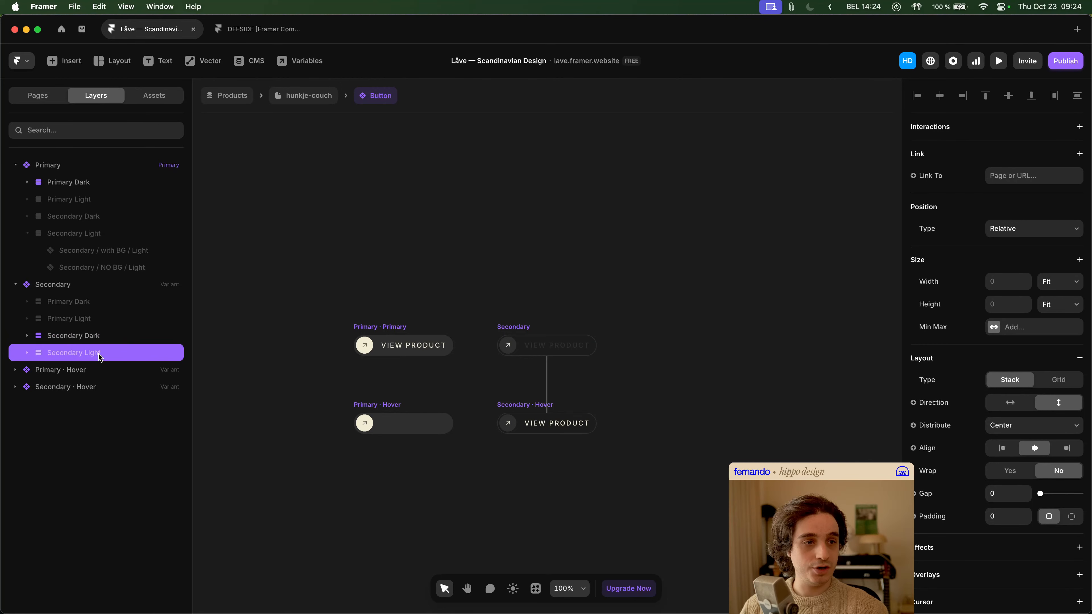
click(102, 339)
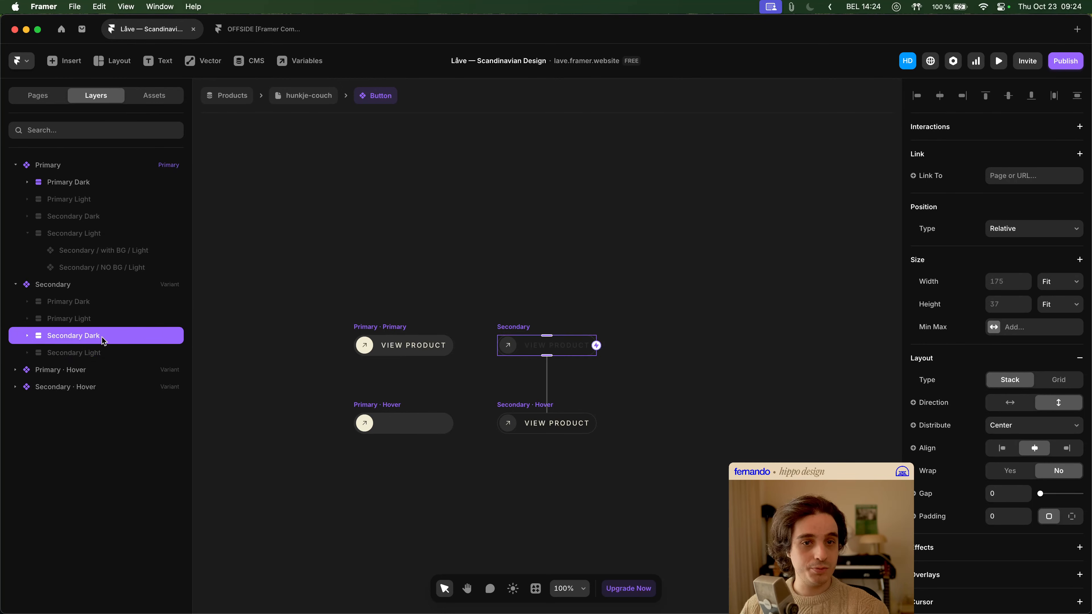
click(100, 317)
click(98, 305)
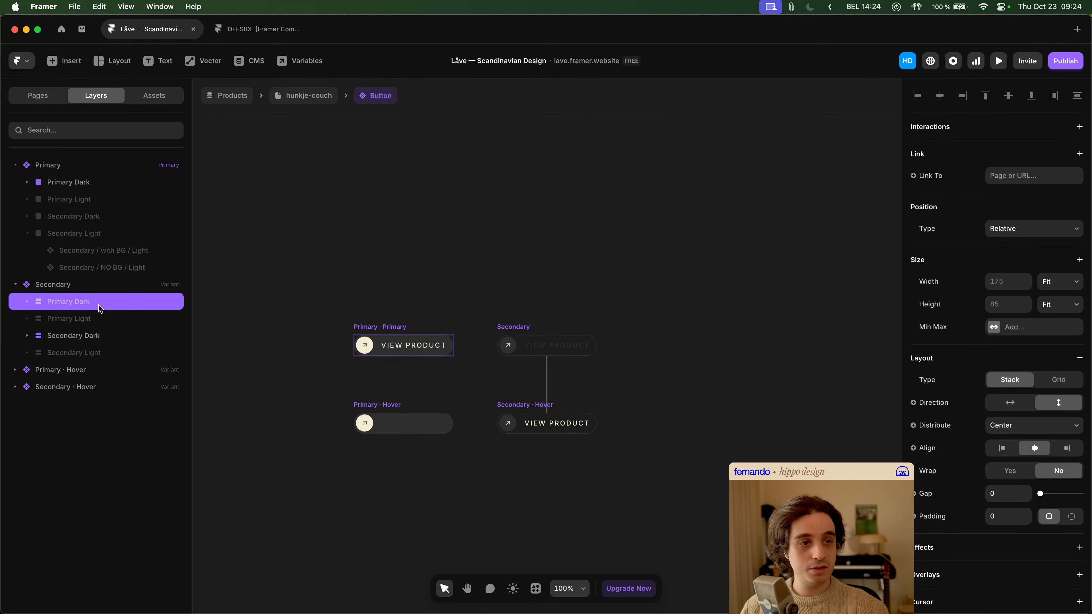
click(405, 289)
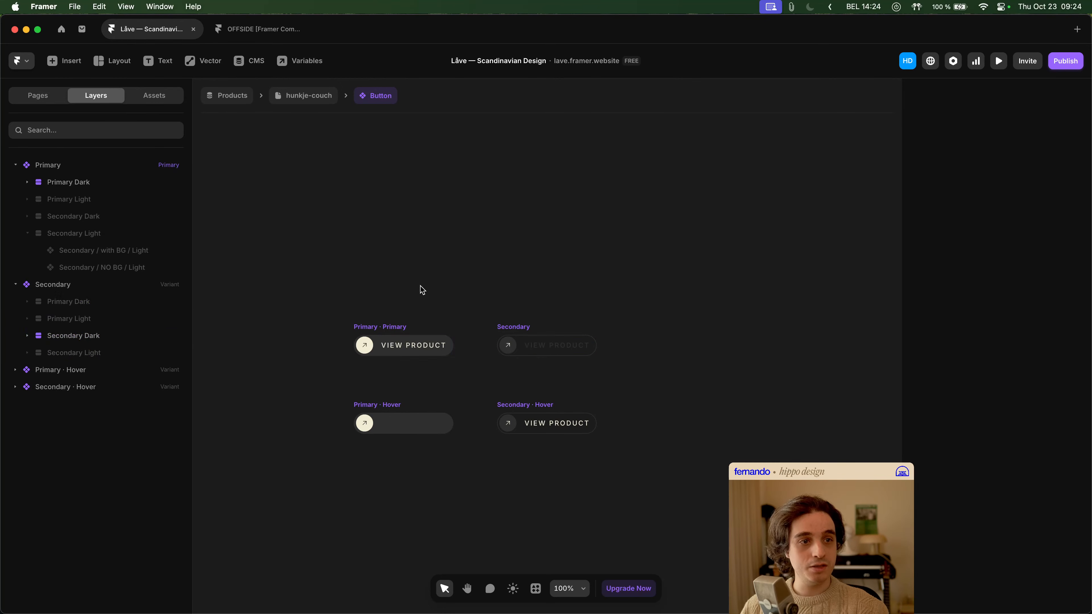
- Go back to the hunkje-couch page and open the FC ATC Button States component through the FC Purchase Button's Available state
click(312, 97)
double_click(526, 264)
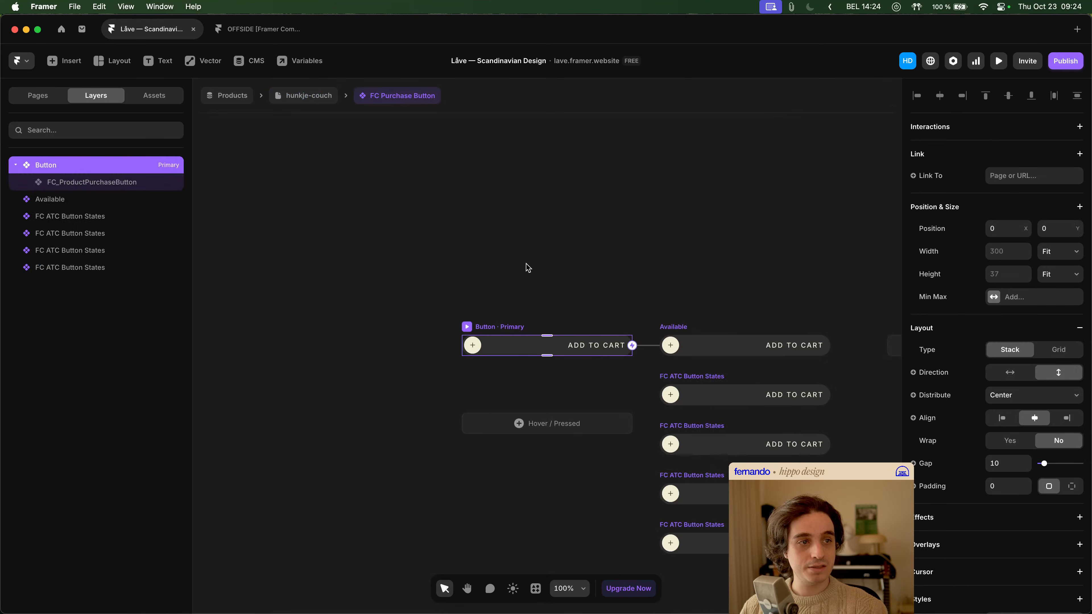
drag(703, 306, 587, 246)
click(575, 290)
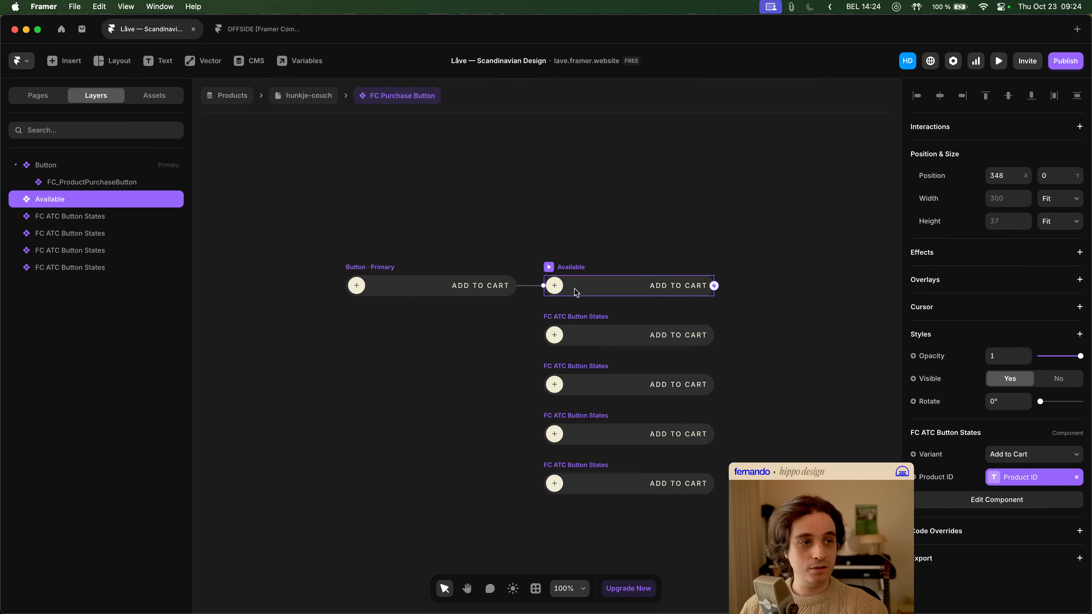
double_click(578, 291)
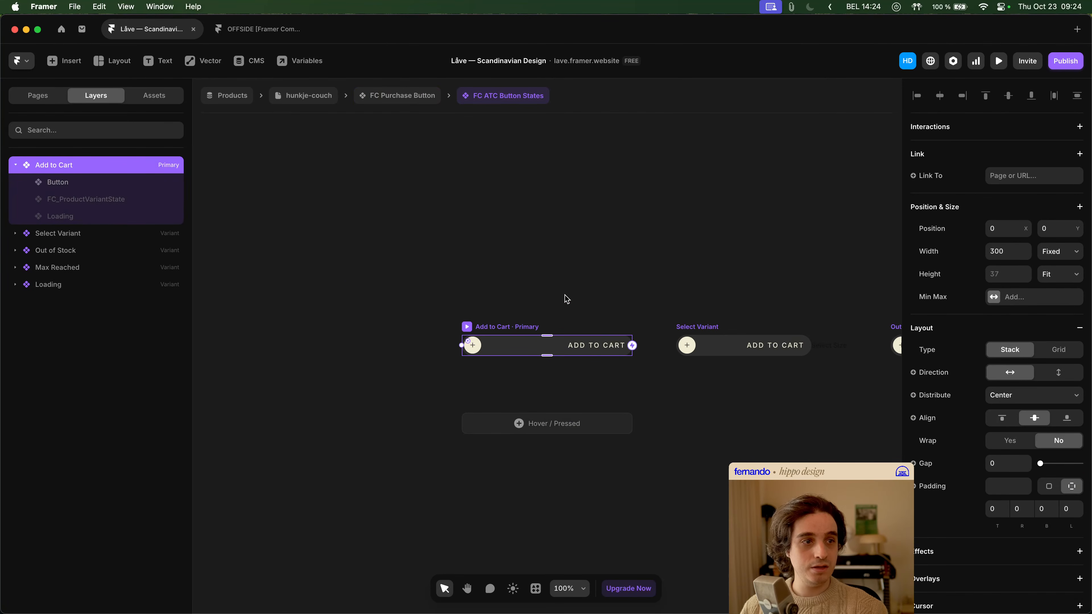
- Set the primary Add to Cart variant's fixed width to 240
scroll(763, 288, right, 2)
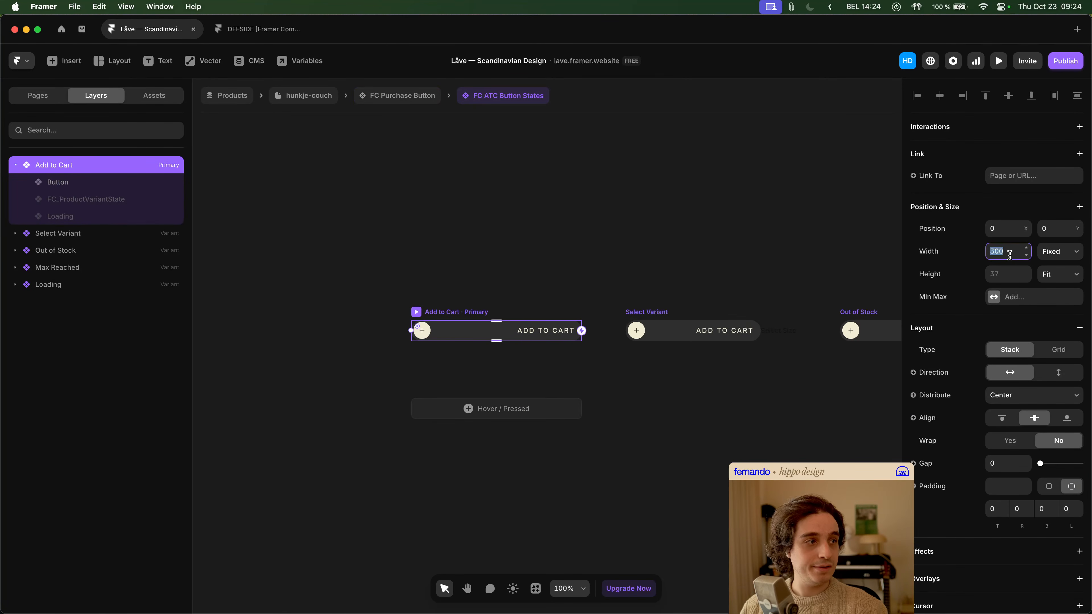
click(1006, 251)
text(120)
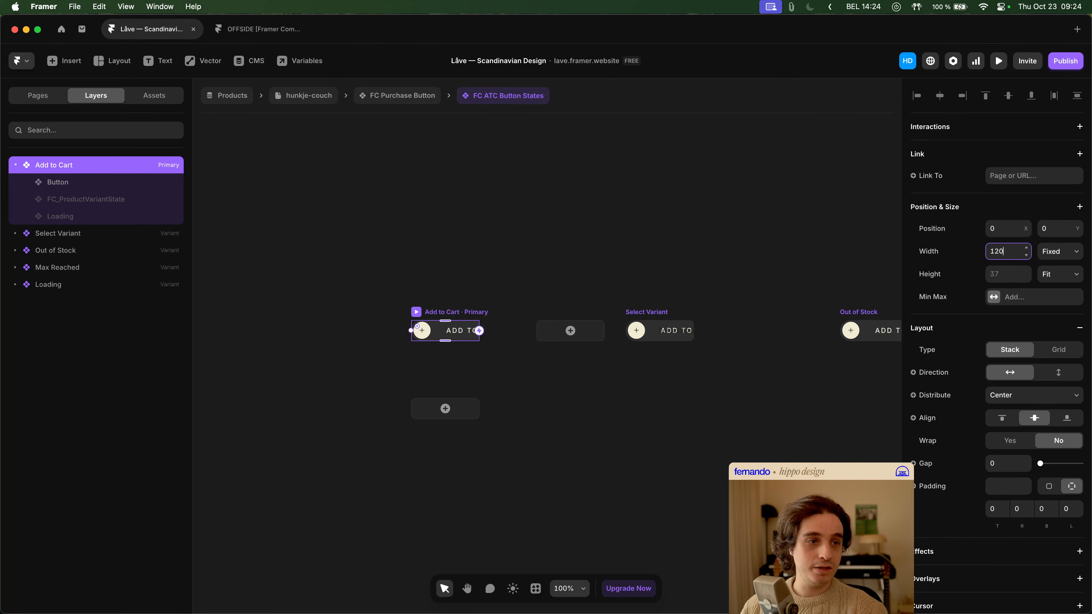
key(BackSpace)
key(BackSpace)
text(90)
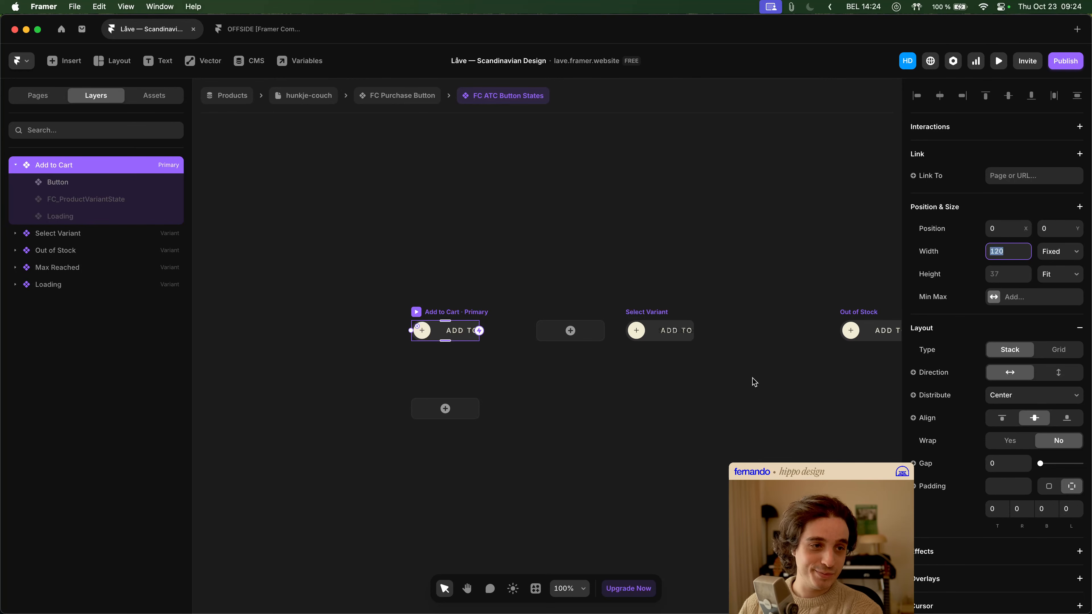
key(BackSpace)
key(BackSpace)
text(70)
key(shift+Up)
key(shift+Up)
key(shift+Up)
key(shift+Up)
key(shift+Up)
key(shift+Up)
key(shift+Up)
key(shift+Up)
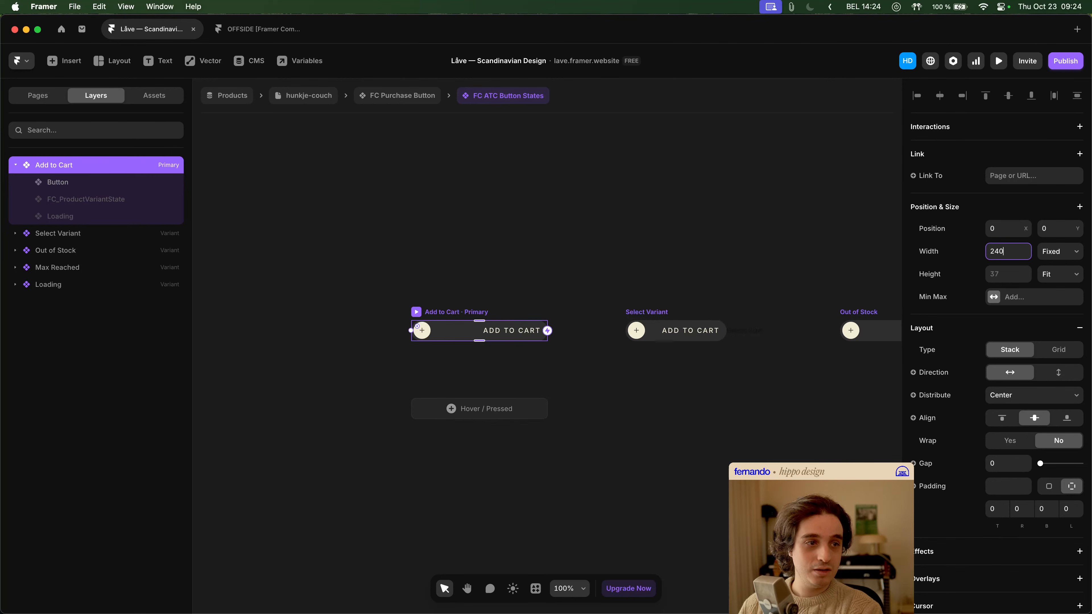
key(shift+Down)
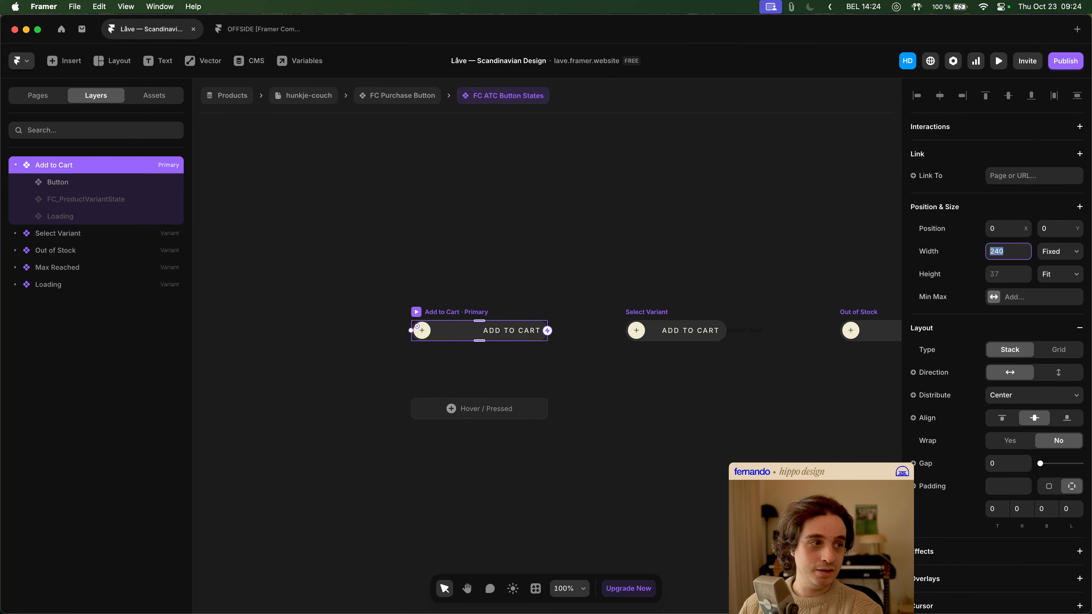
- Try setting the primary Add to Cart variant's width to Fit Content, and undo the change
click(1067, 254)
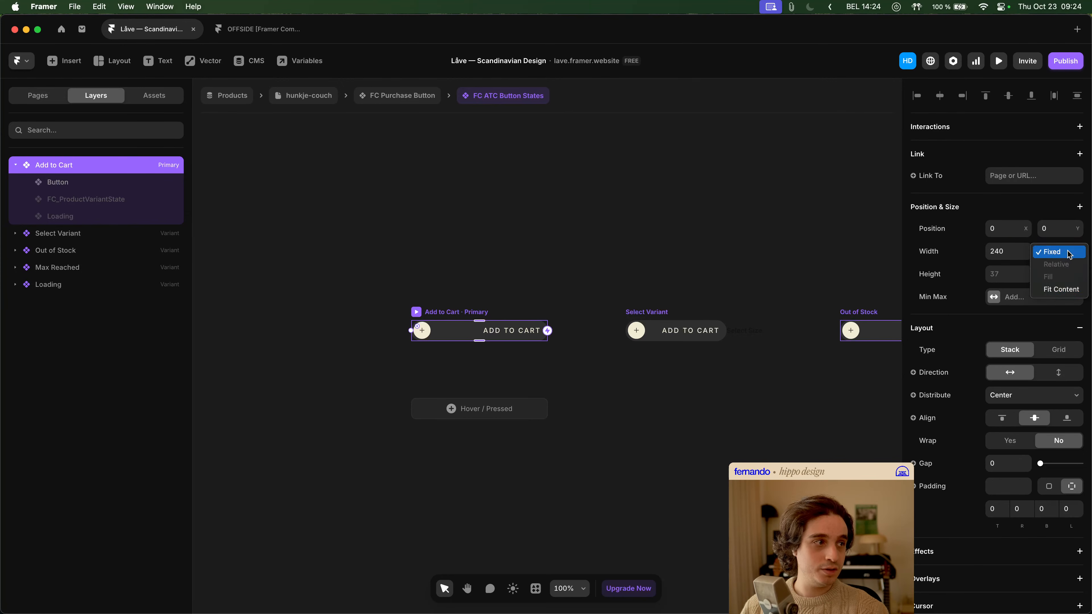
click(1068, 290)
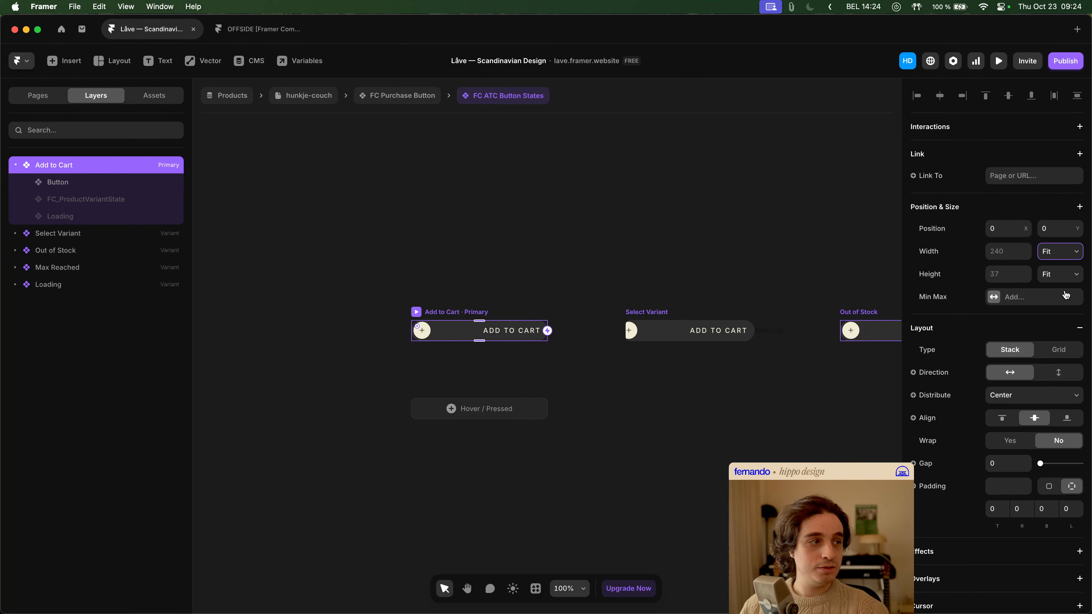
key(super+z)
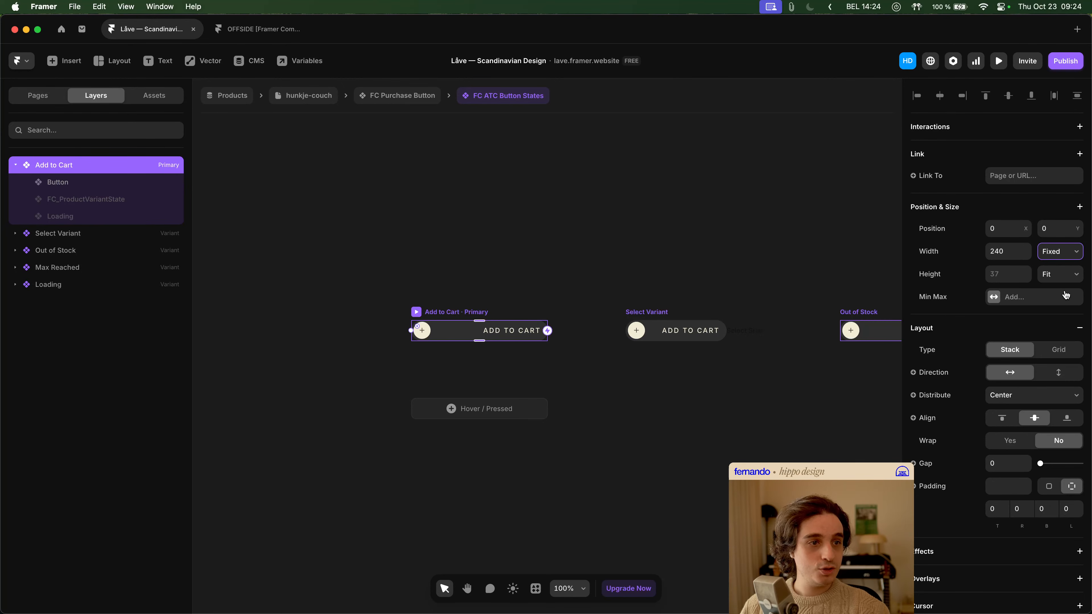
- Restore the primary Add to Cart variant's Fit Content width and check the Available state's width setting in FC Purchase Button
key(super+shift+z)
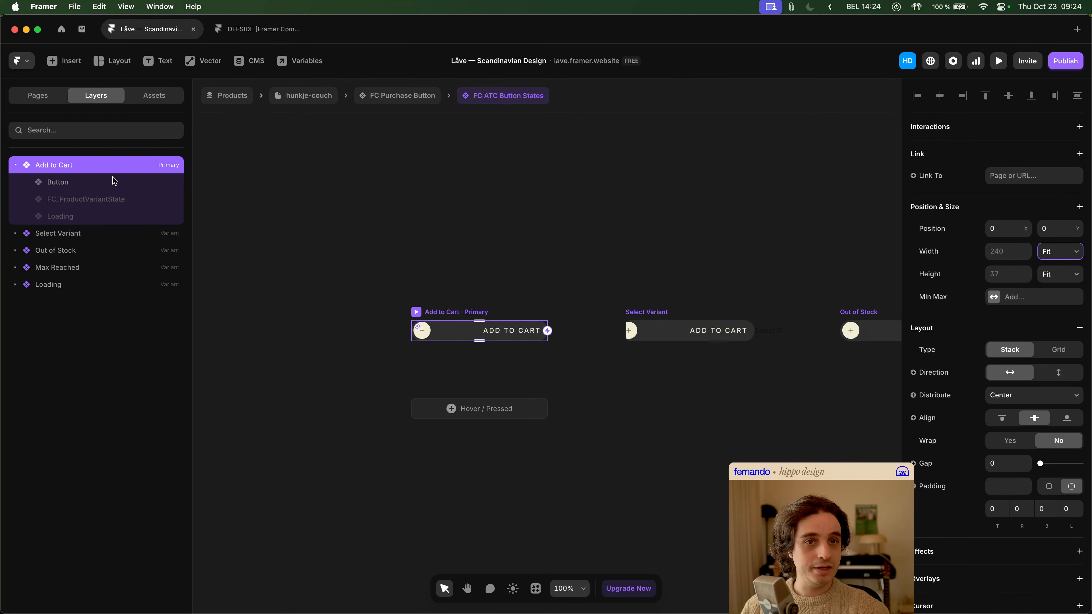
click(396, 97)
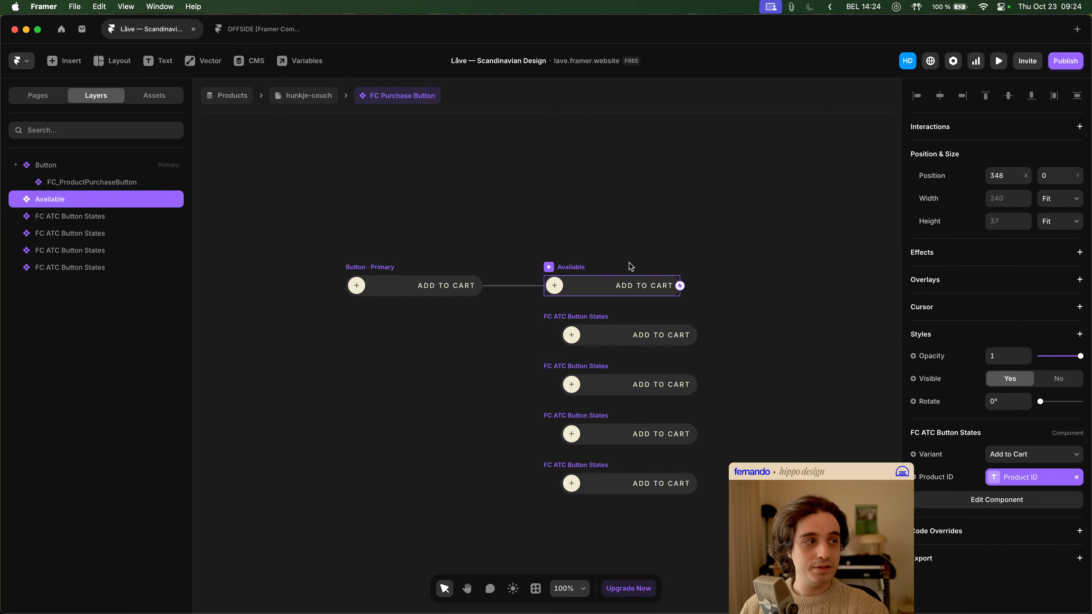
click(1076, 199)
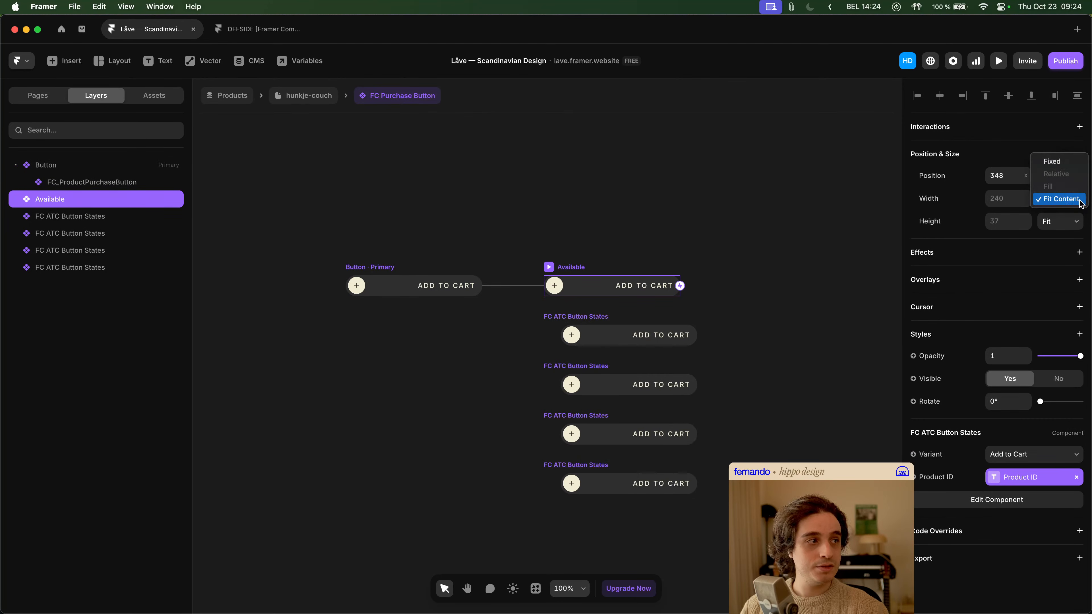
click(1079, 200)
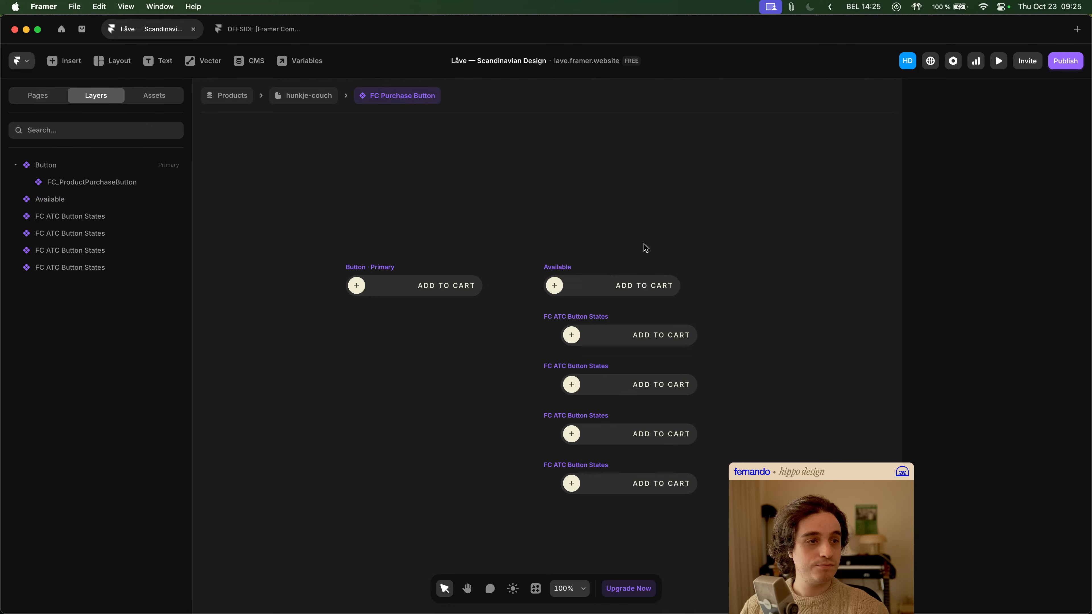
click(557, 265)
key(space)
drag(657, 254, 595, 211)
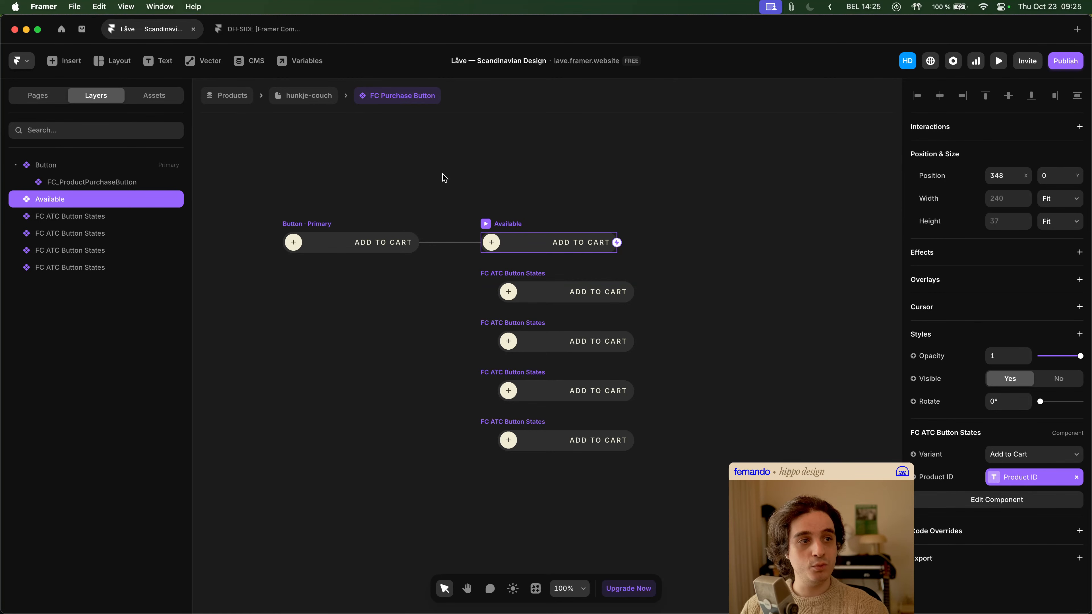
- Return to the hunkje-couch page and open the Add to Cart button down to its nested Customizable Button component
click(323, 101)
drag(519, 278, 578, 321)
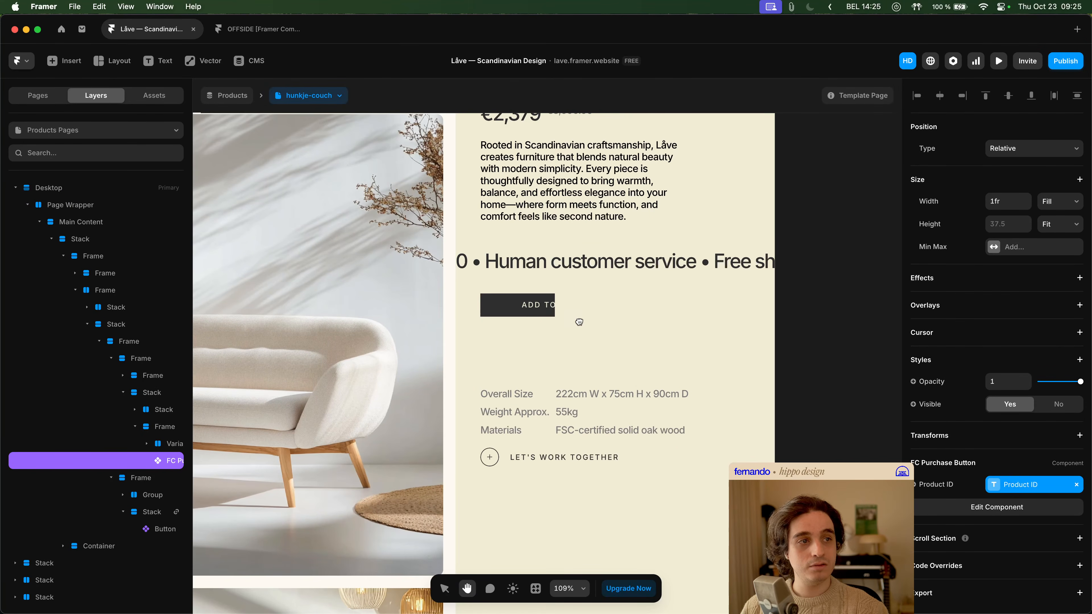
click(520, 303)
double_click(542, 312)
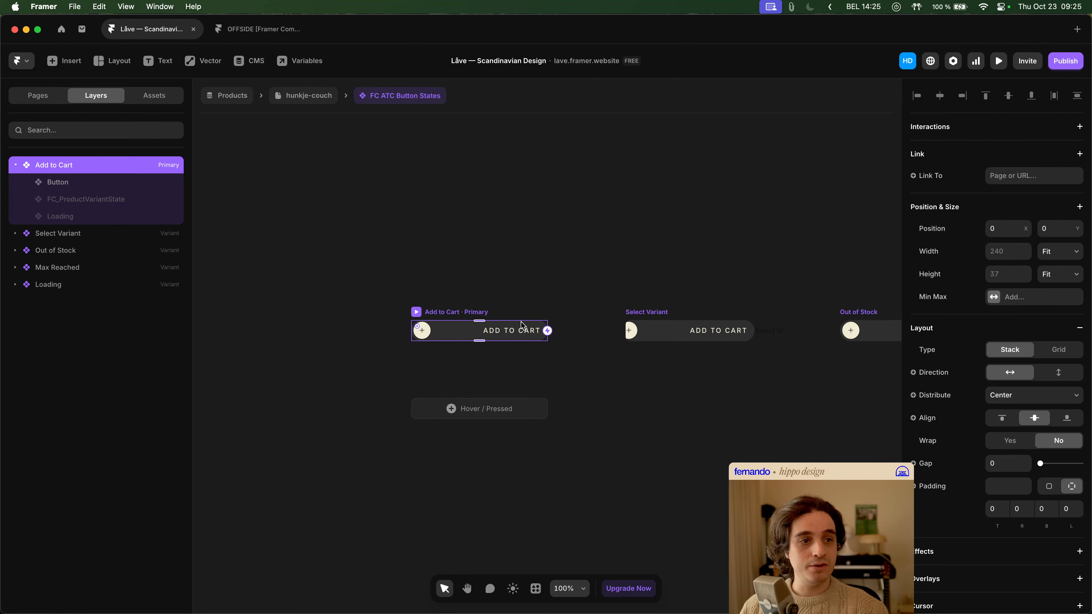
double_click(516, 333)
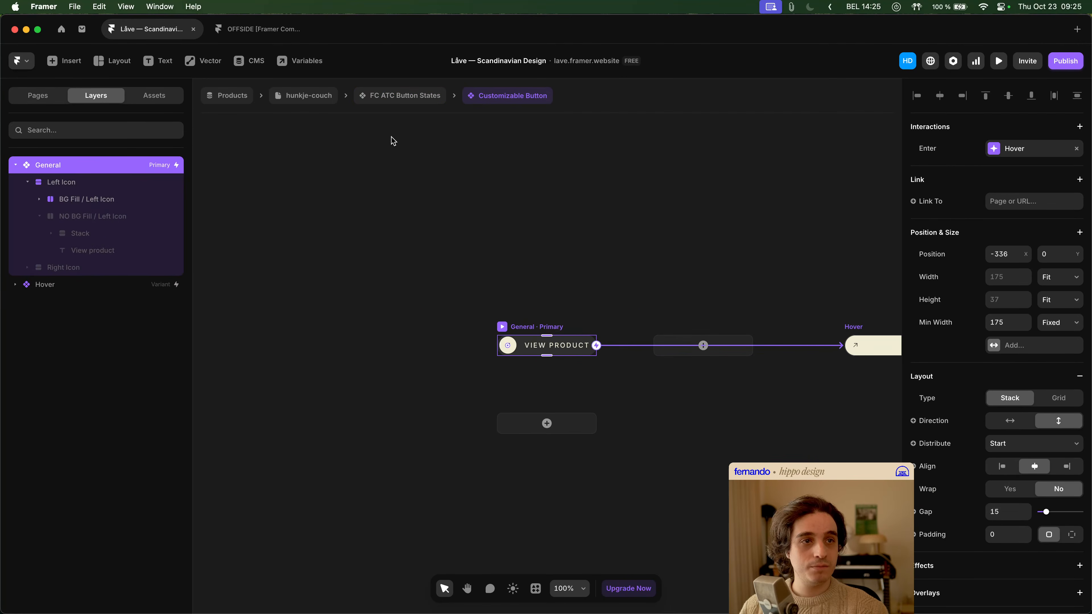
- Go back to the hunkje-couch page and reopen FC ATC Button States through FC Purchase Button, collapsing the Add to Cart variant's layers
click(392, 96)
click(314, 95)
click(597, 343)
click(527, 304)
double_click(519, 303)
click(692, 326)
double_click(693, 329)
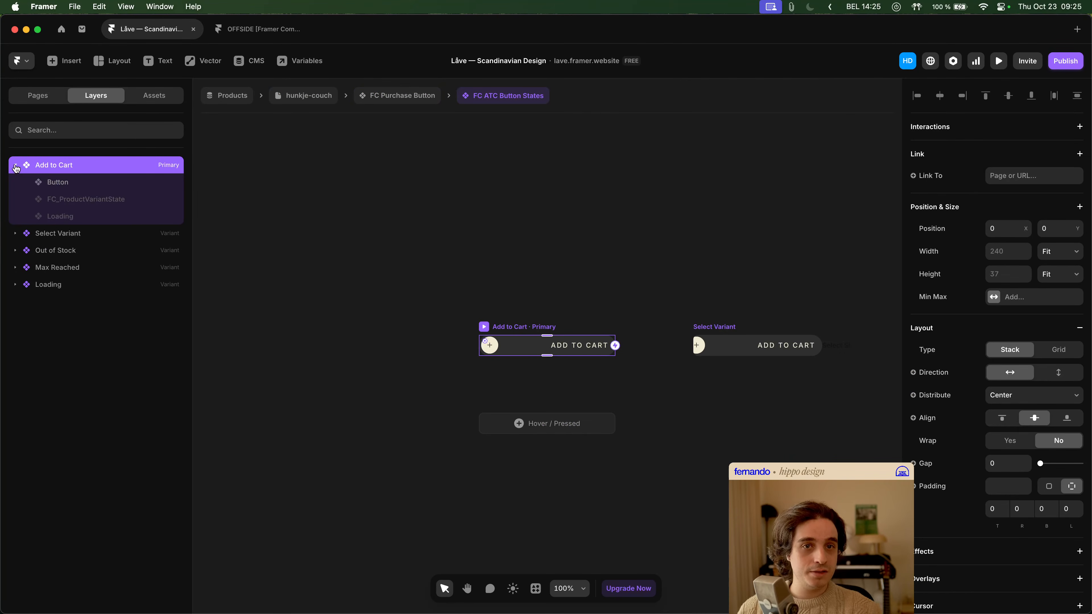
click(15, 166)
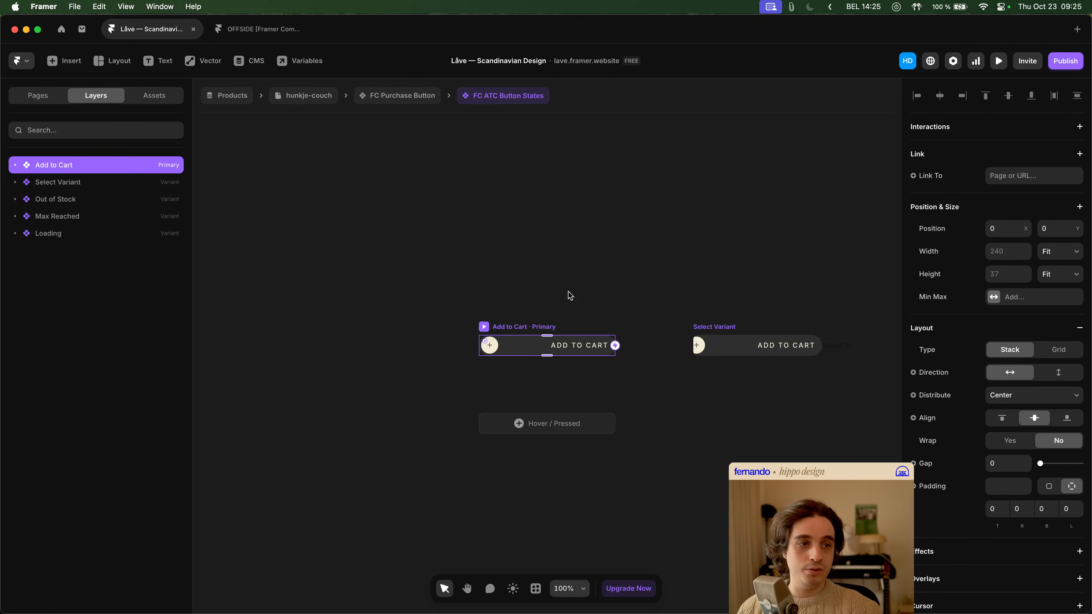
- Return to FC Purchase Button and compare the size settings of the first FC ATC Button States instance, the primary Button and Available
click(404, 101)
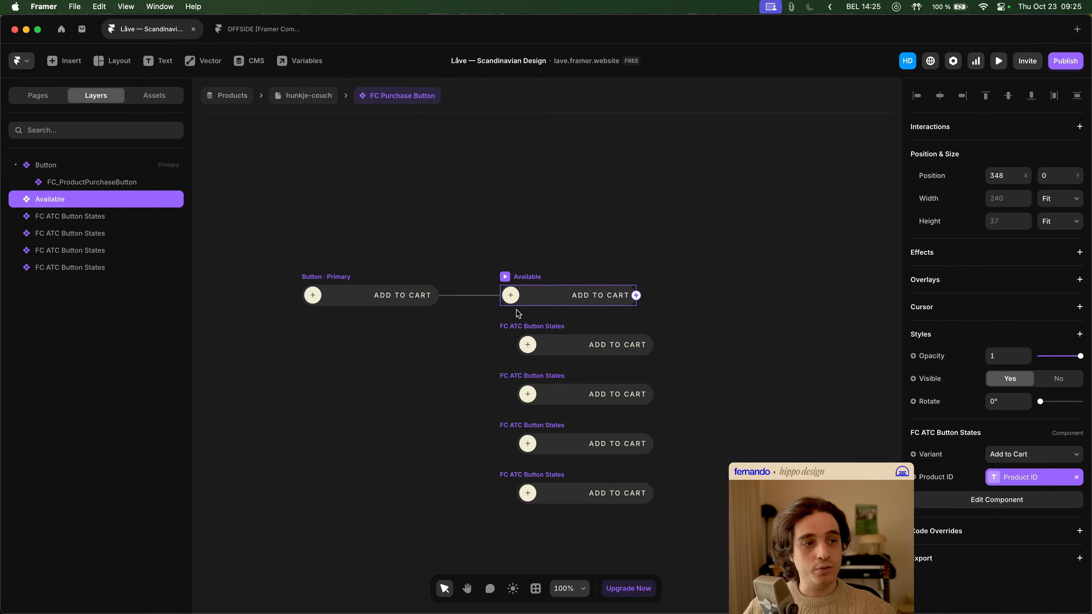
click(527, 325)
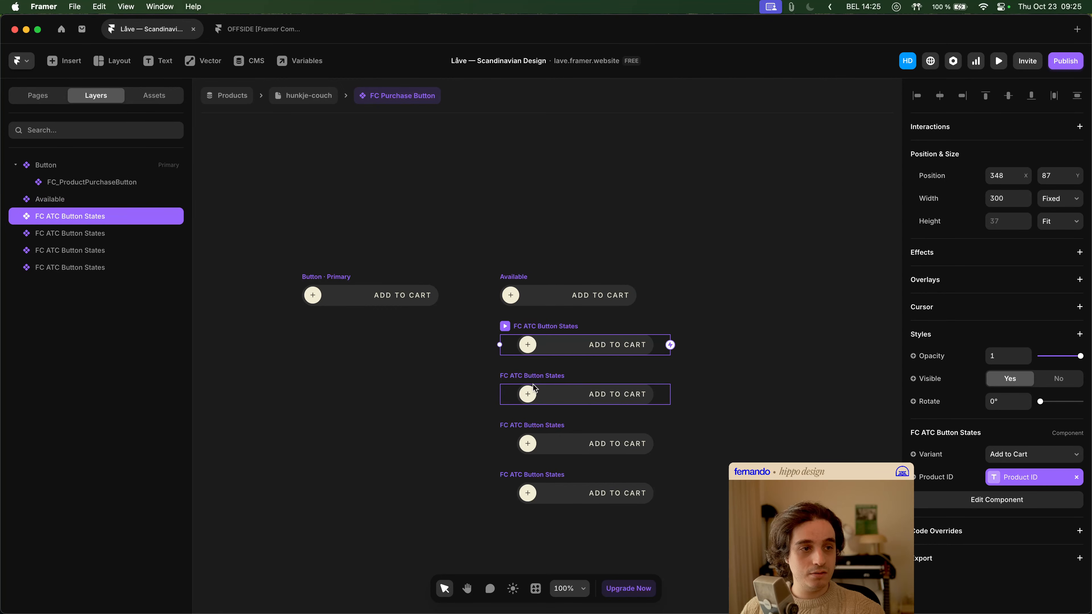
click(358, 278)
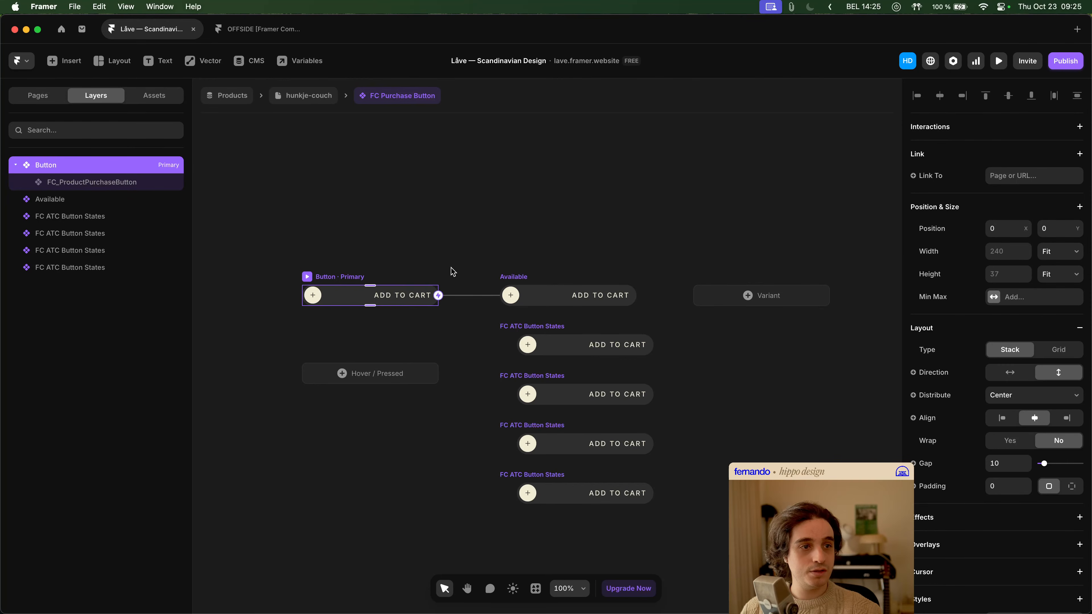
click(538, 279)
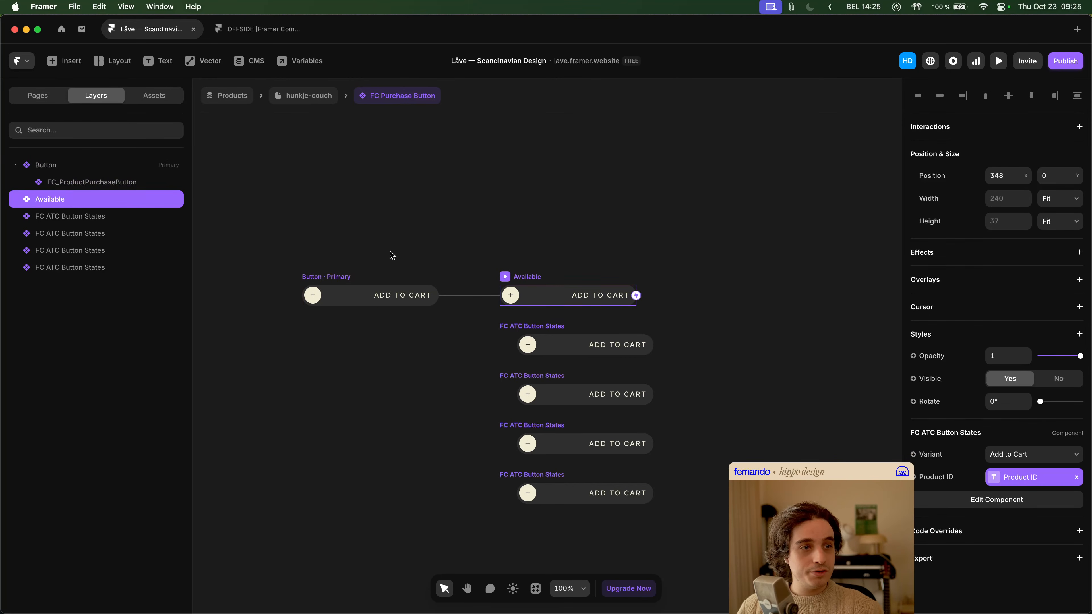
- Set the width of all four FC ATC Button States instances below Available to Fit Content
click(69, 216)
shift+click(89, 268)
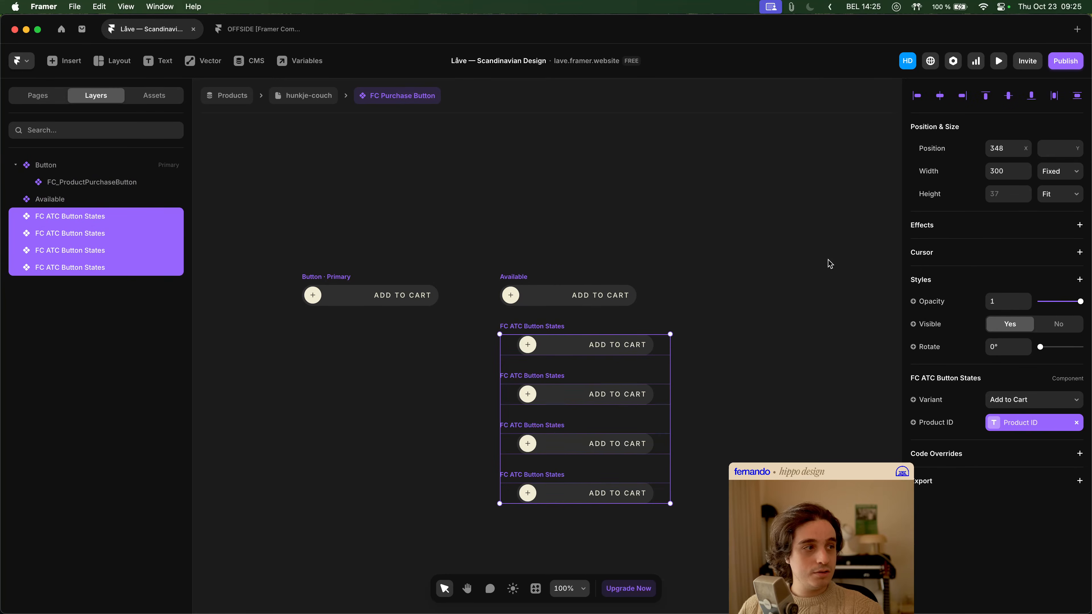
click(1060, 171)
click(1058, 210)
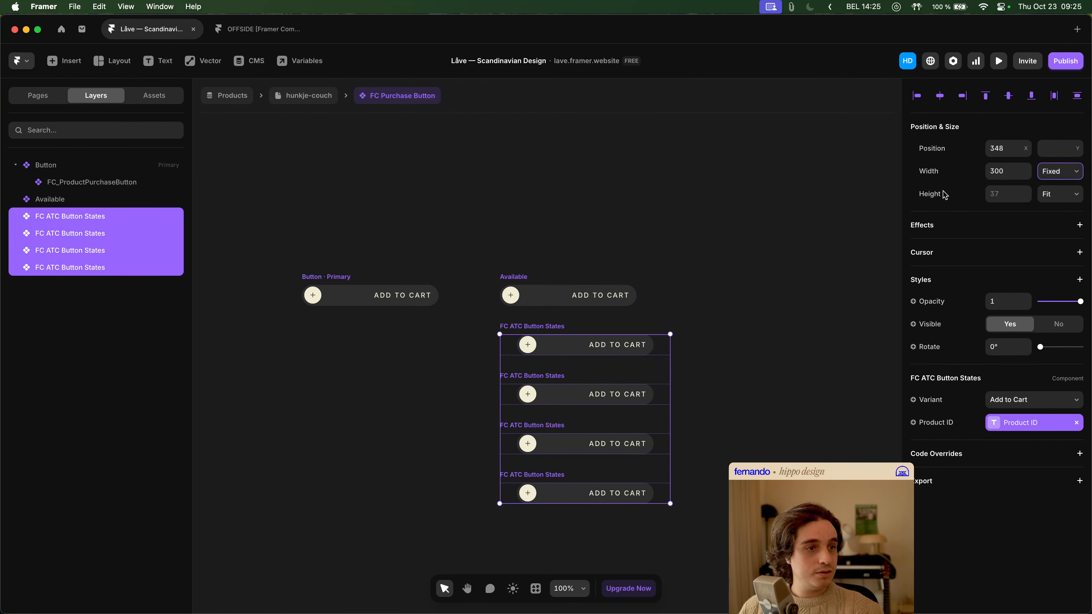
click(675, 200)
- Check the FC ATC Button States component opened from the Available state and return to the hunkje-couch page
scroll(647, 224, up, 1)
click(567, 319)
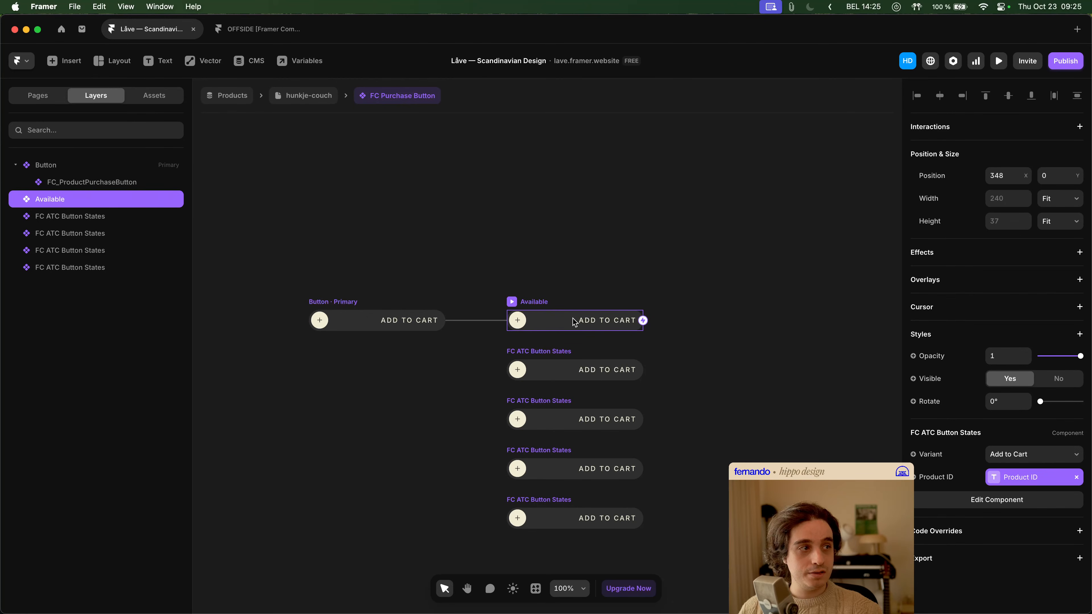
double_click(574, 323)
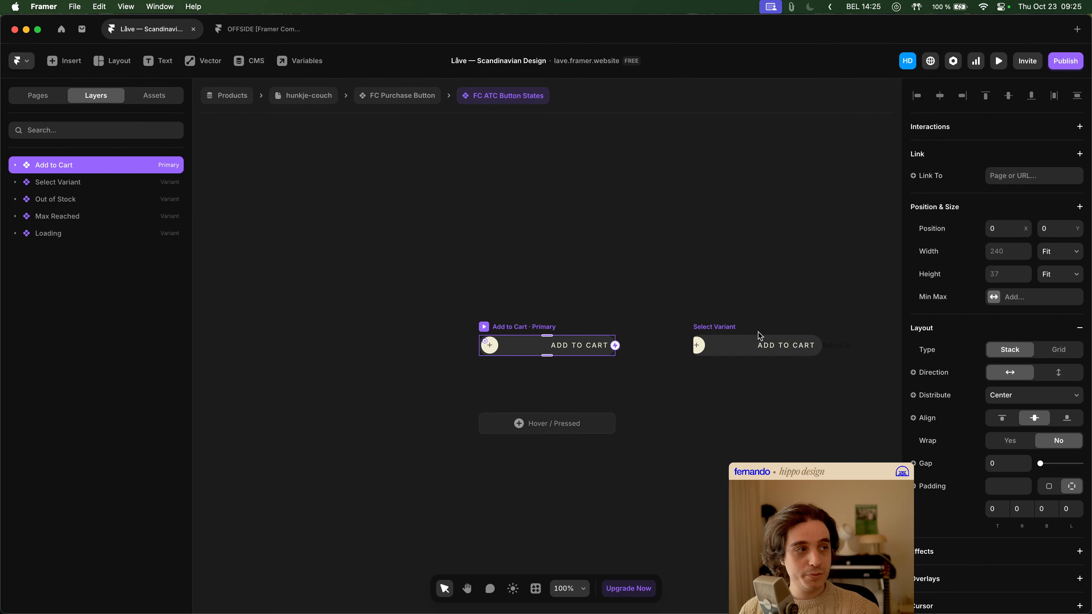
click(452, 227)
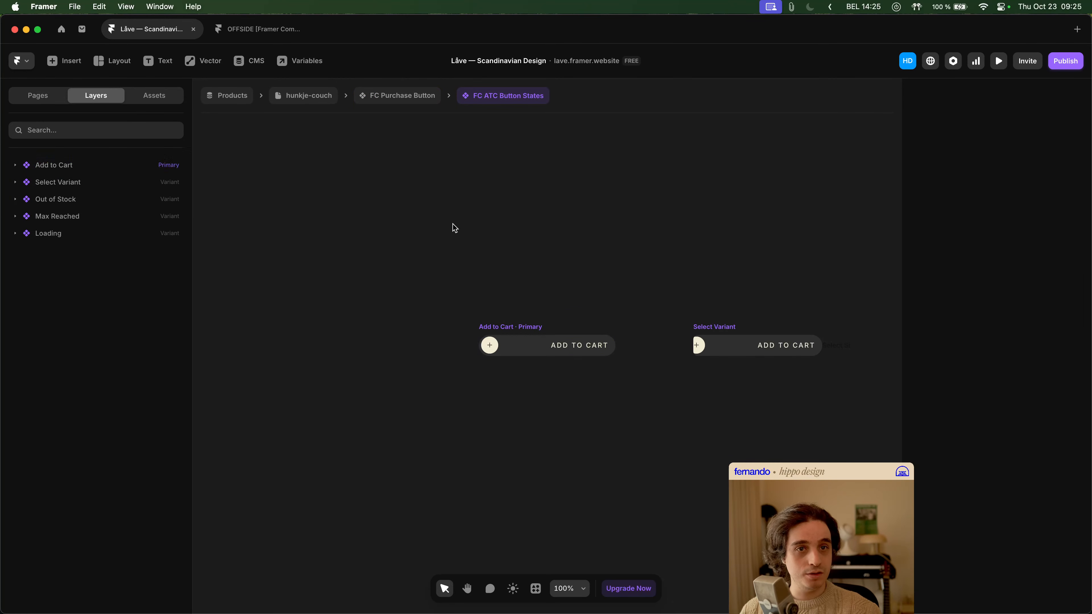
click(394, 101)
click(308, 100)
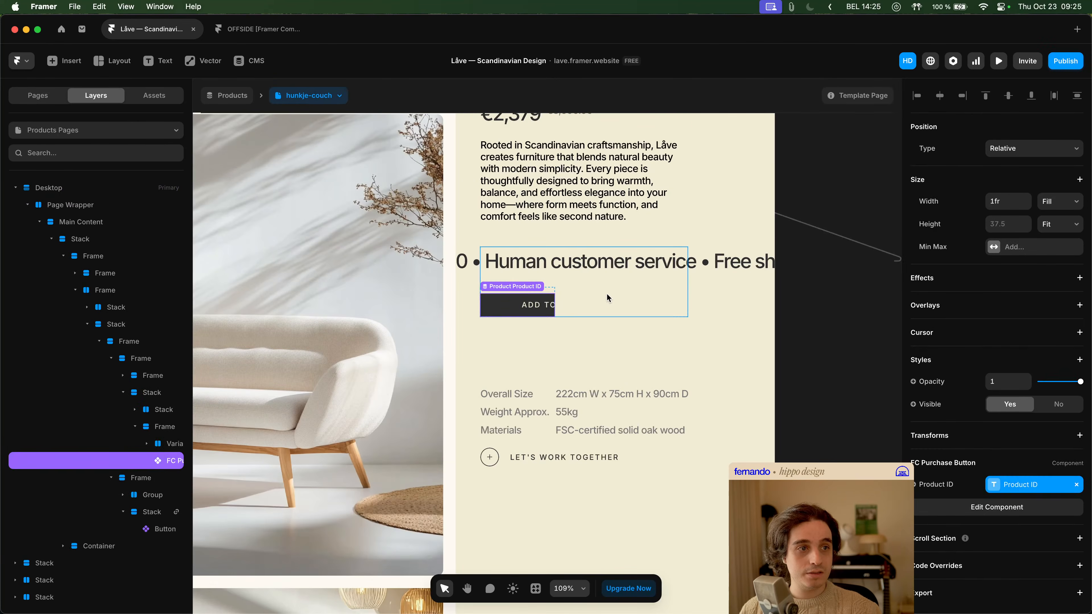
- Change the width sizing of the frame enclosing the FC Purchase Button so that it spans the product text column
click(1075, 201)
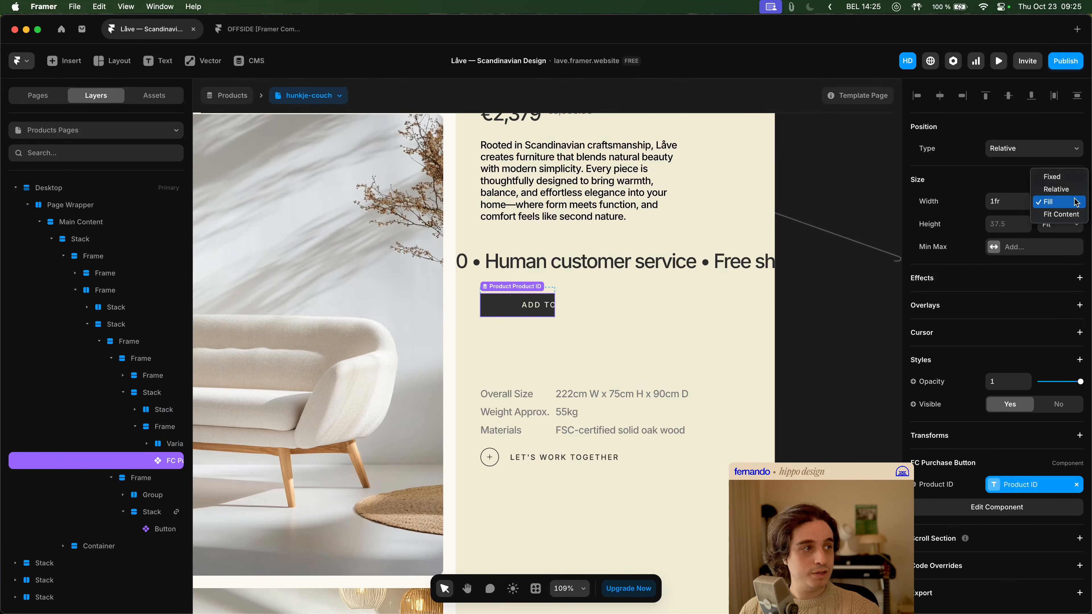
click(1070, 202)
click(835, 328)
click(540, 297)
key(Escape)
click(1059, 255)
click(1069, 278)
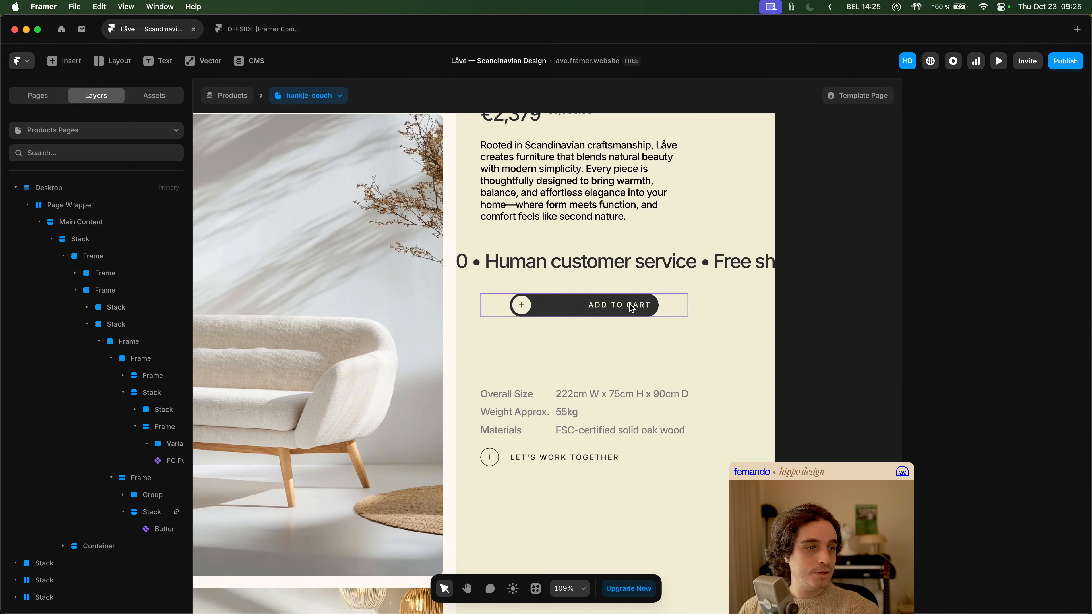
- Set the width of the FC Purchase Button on the hunkje-couch page to Fit Content
click(656, 313)
click(1069, 202)
click(1062, 213)
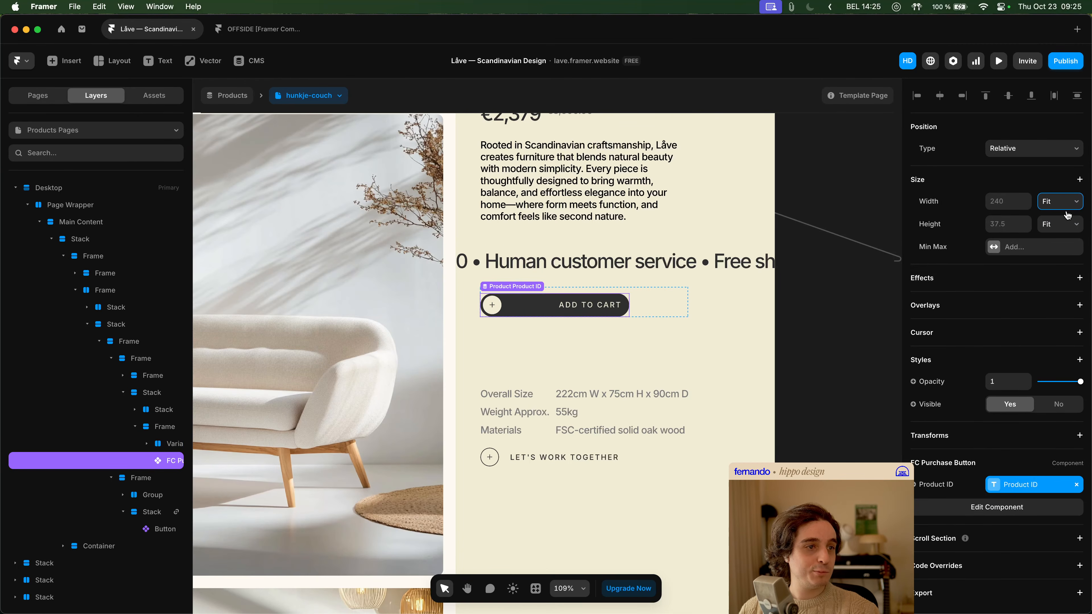
click(860, 307)
- Examine the Add to Cart and "Let's work together" buttons on the canvas and in the page preview, and return to the editor
scroll(860, 306, down, 5)
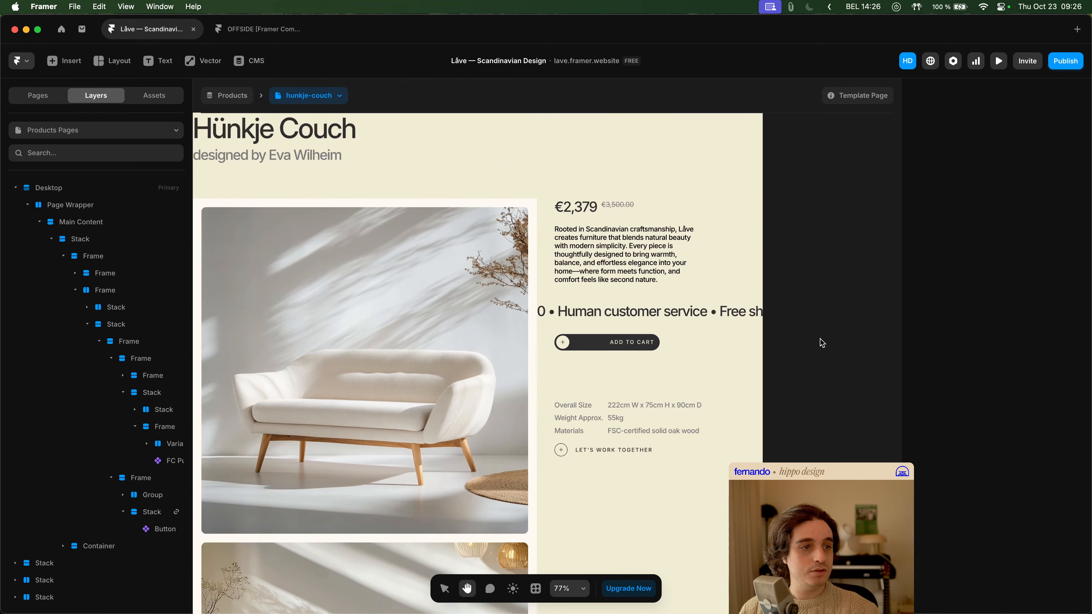
scroll(819, 342, down, 2)
scroll(797, 319, up, 3)
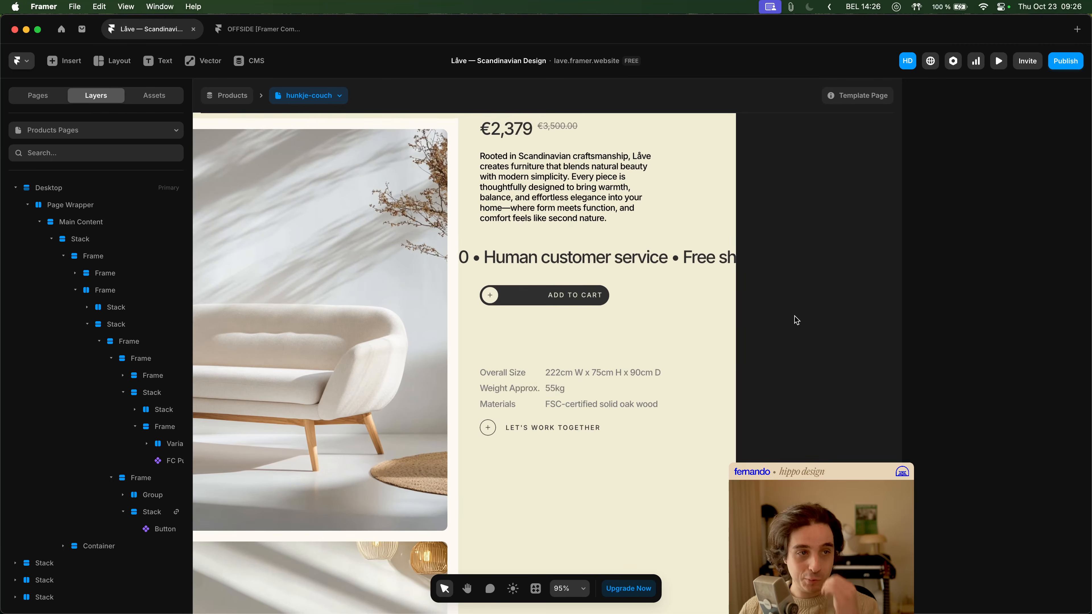
scroll(796, 318, down, 3)
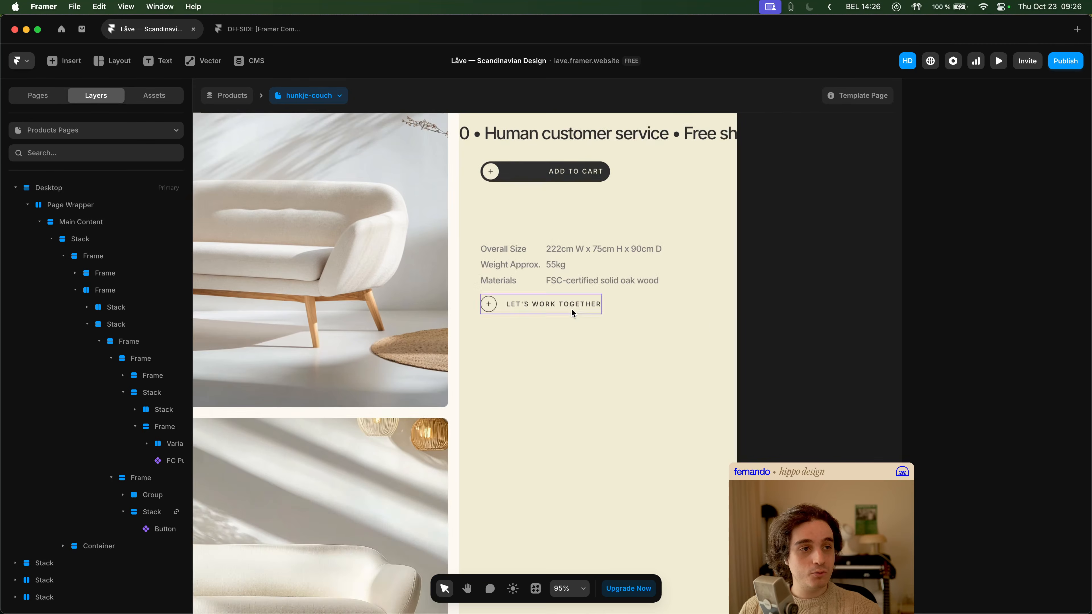
click(572, 309)
drag(608, 307, 642, 333)
click(999, 60)
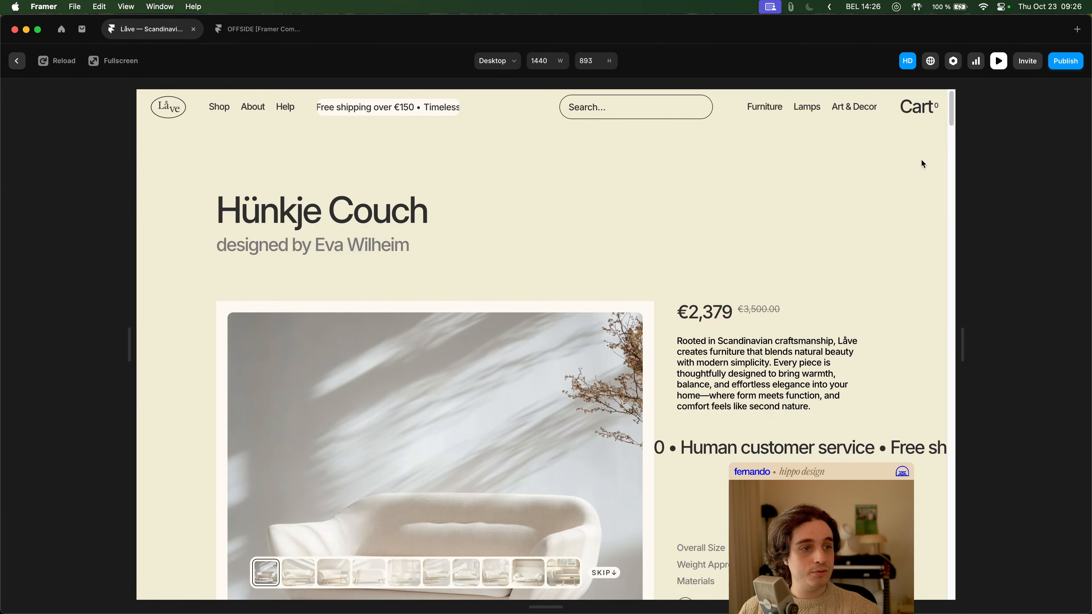
scroll(817, 340, down, 3)
scroll(802, 349, down, 2)
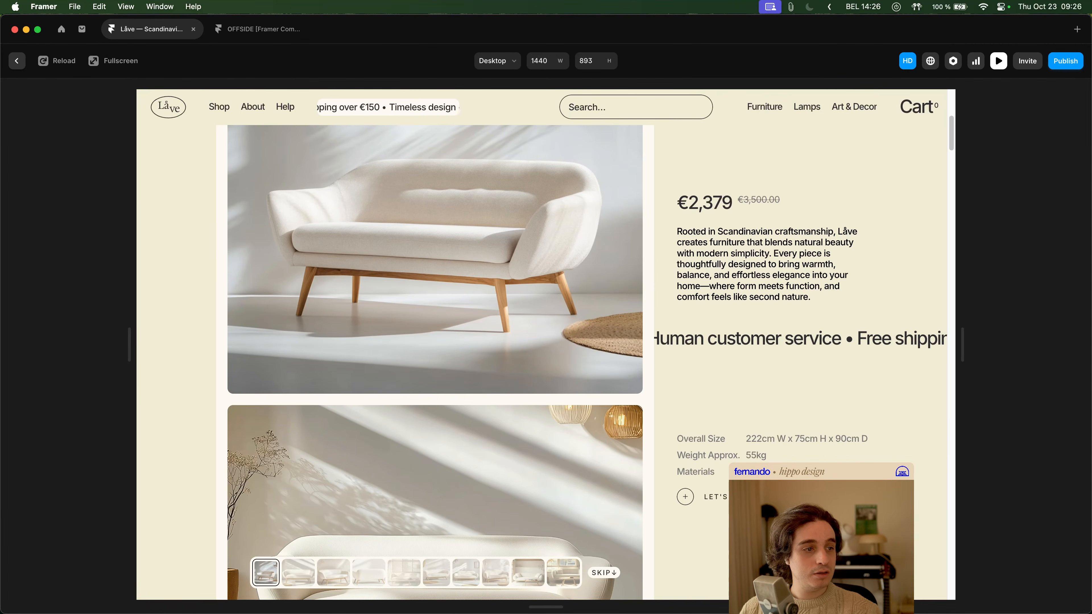
key(Escape)
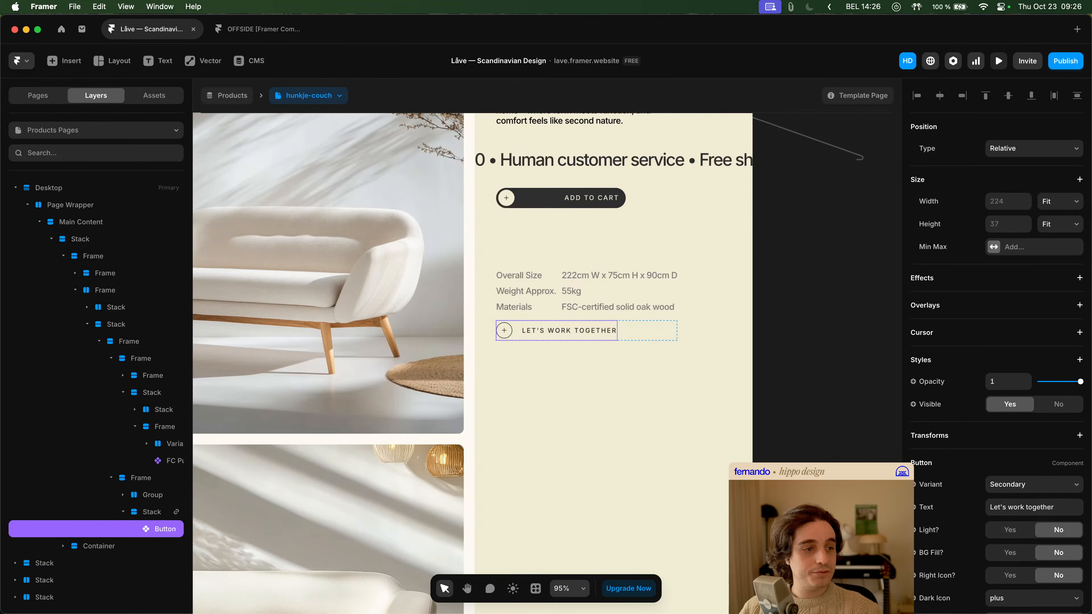
click(549, 329)
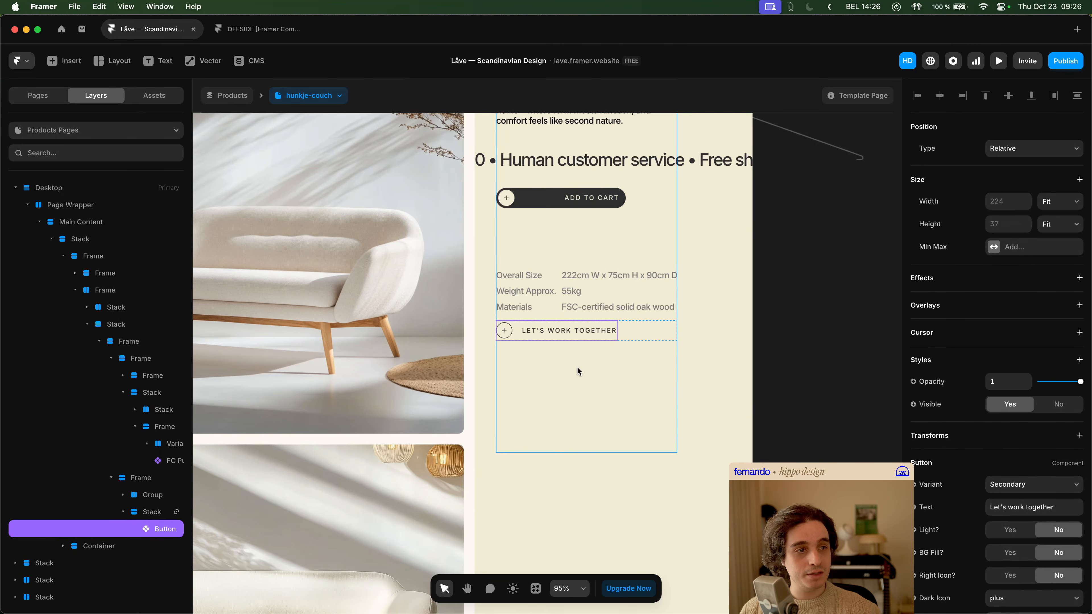
right_click(577, 329)
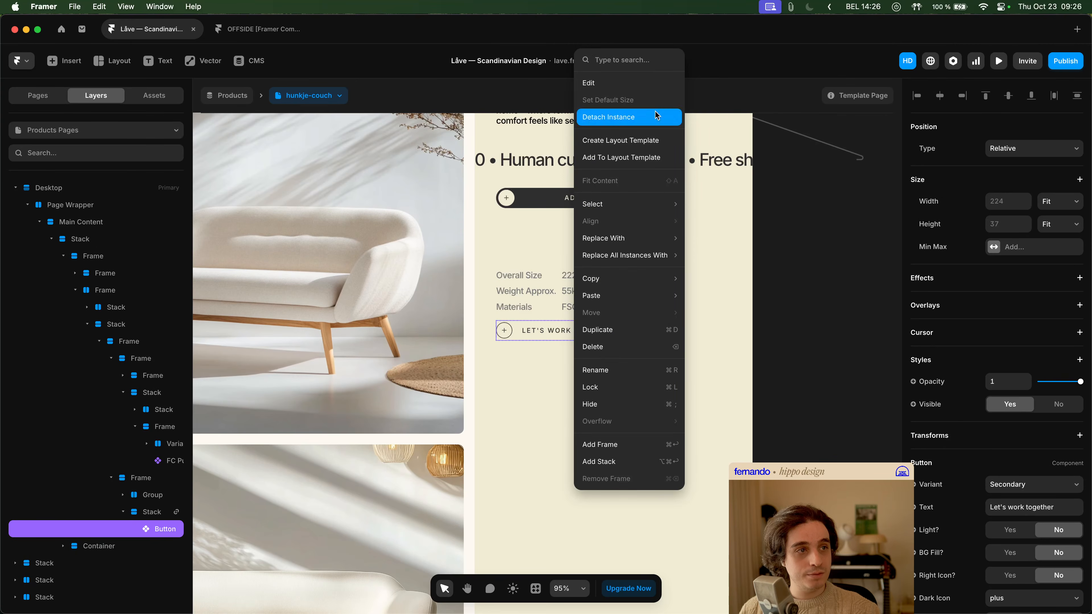
mouse_move(639, 239)
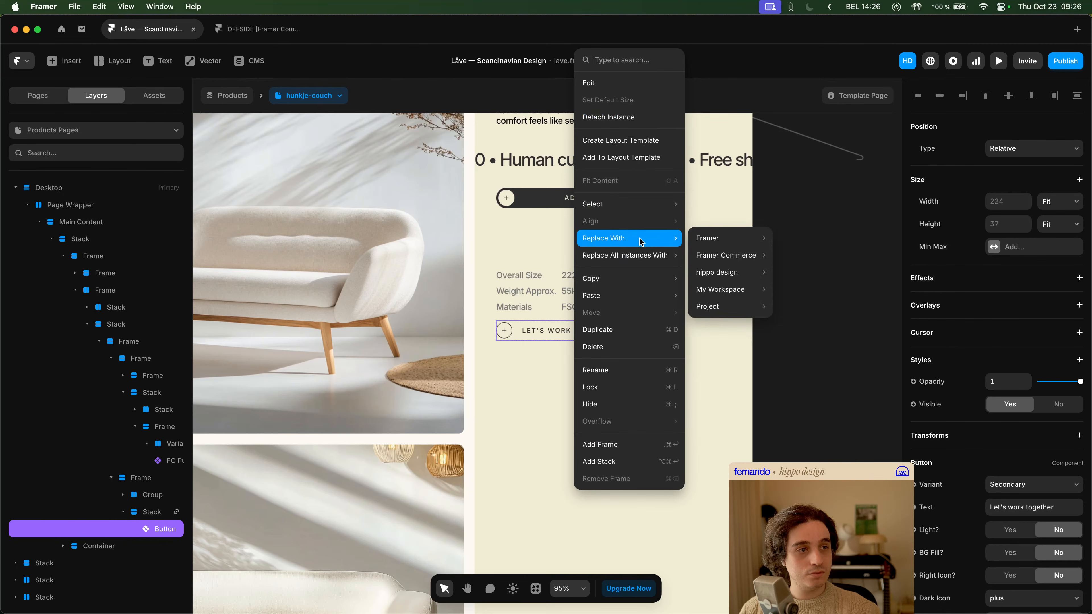
mouse_move(702, 255)
mouse_move(723, 307)
click(836, 184)
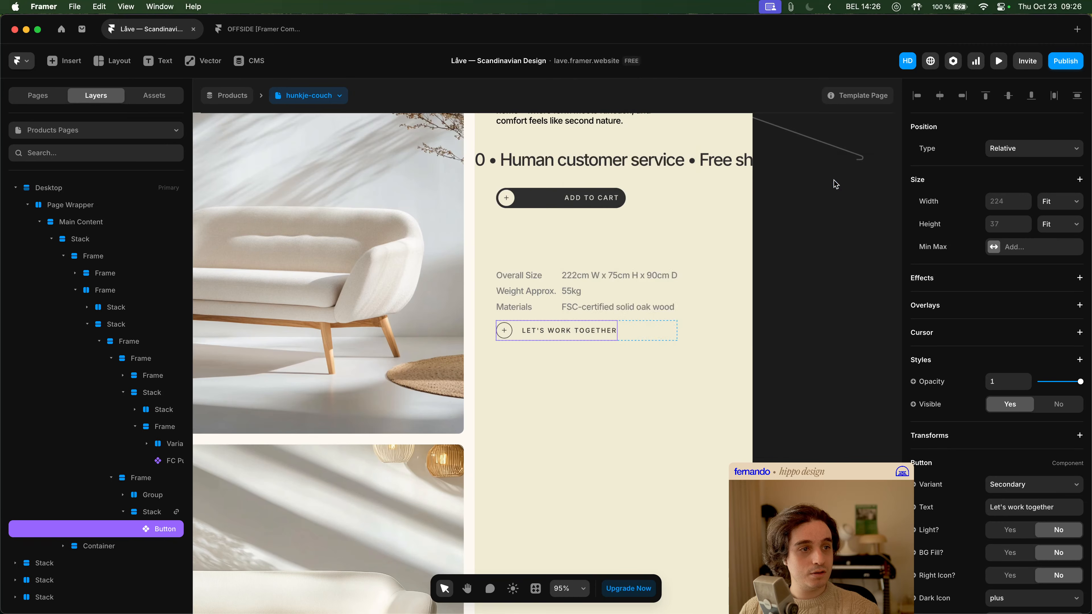
- Open the "Let's work together" button's component at its Secondary variant
click(804, 320)
double_click(538, 331)
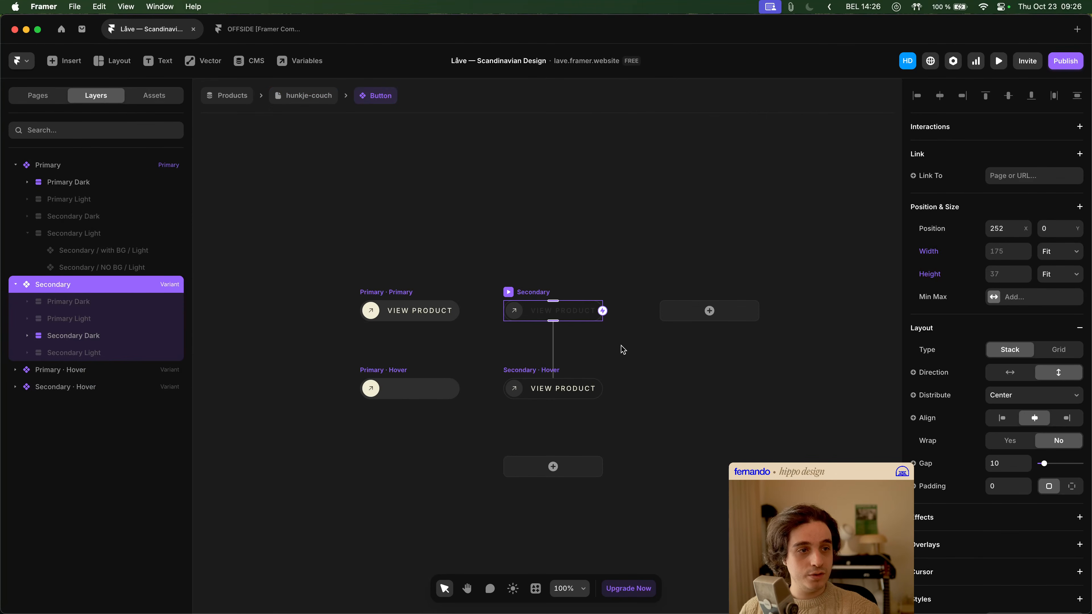
click(629, 354)
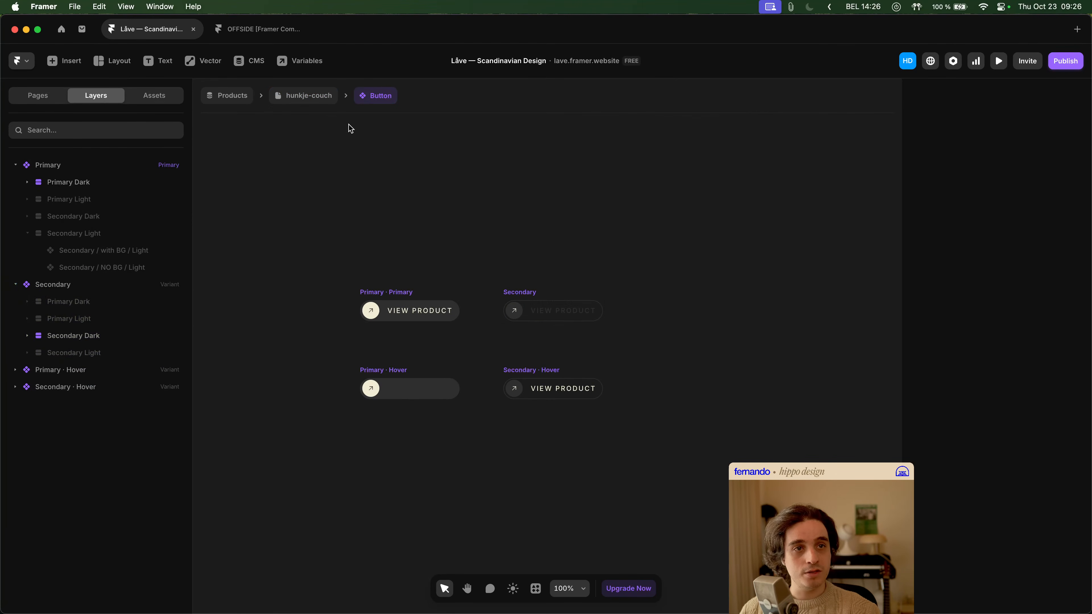
- Examine the Secondary and Secondary Hover variants of the Button component, and return to the hunkje-couch page
click(315, 95)
double_click(557, 334)
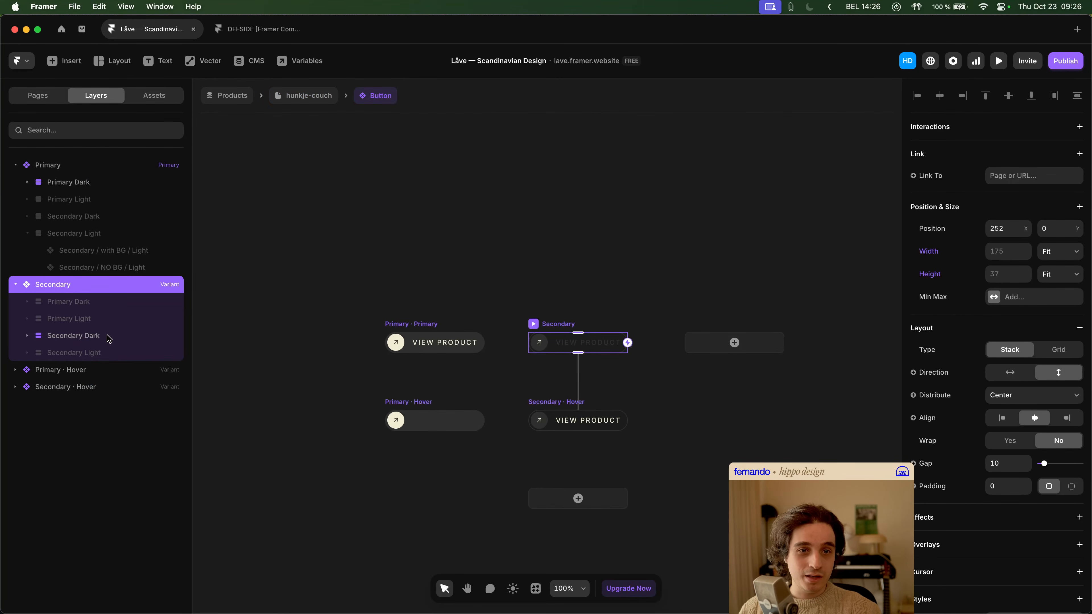
click(62, 389)
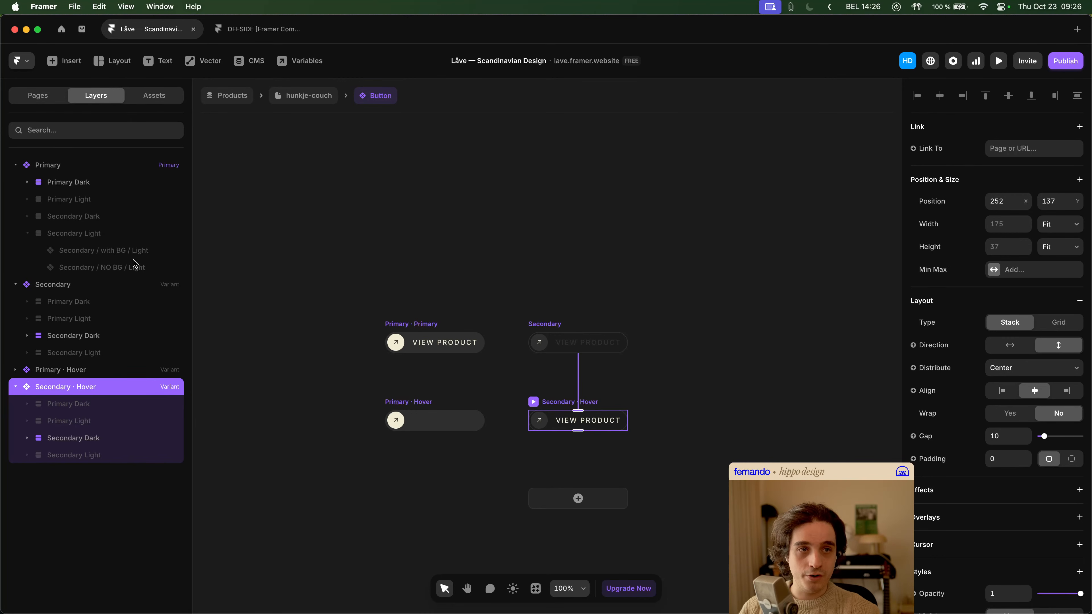
click(282, 98)
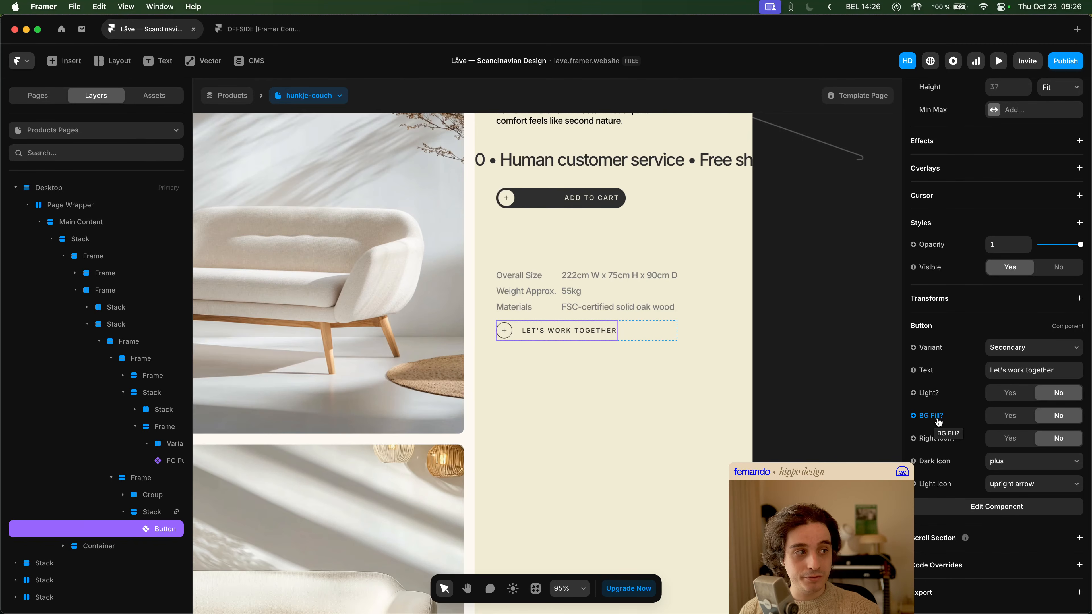
- Turn on BG Fill for the "Let's work together" button, and try its Right Icon and Light options, leaving both at No
click(1026, 420)
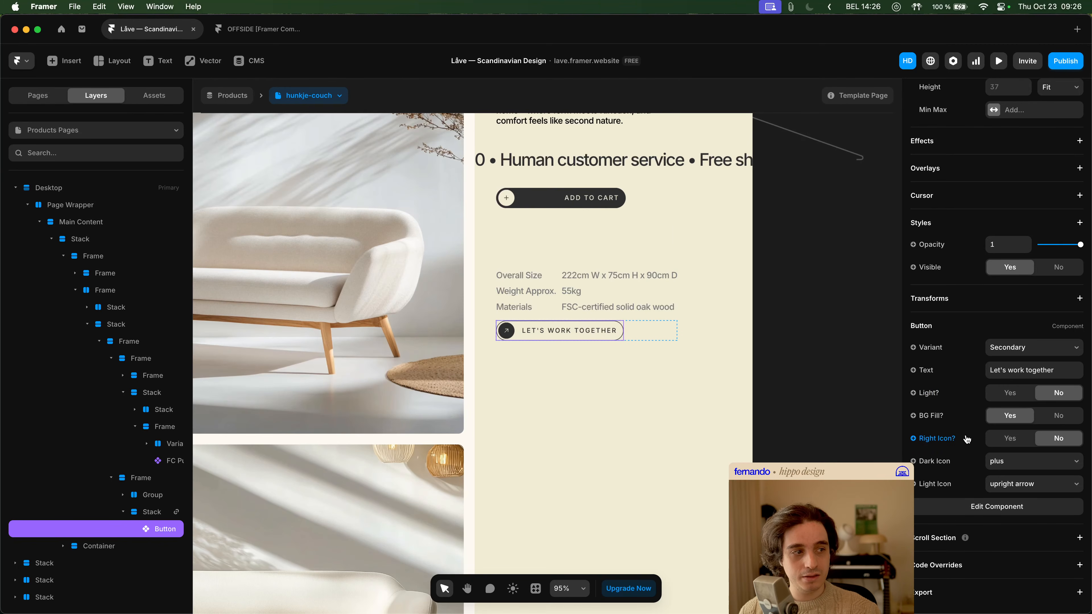
click(1022, 444)
click(1052, 440)
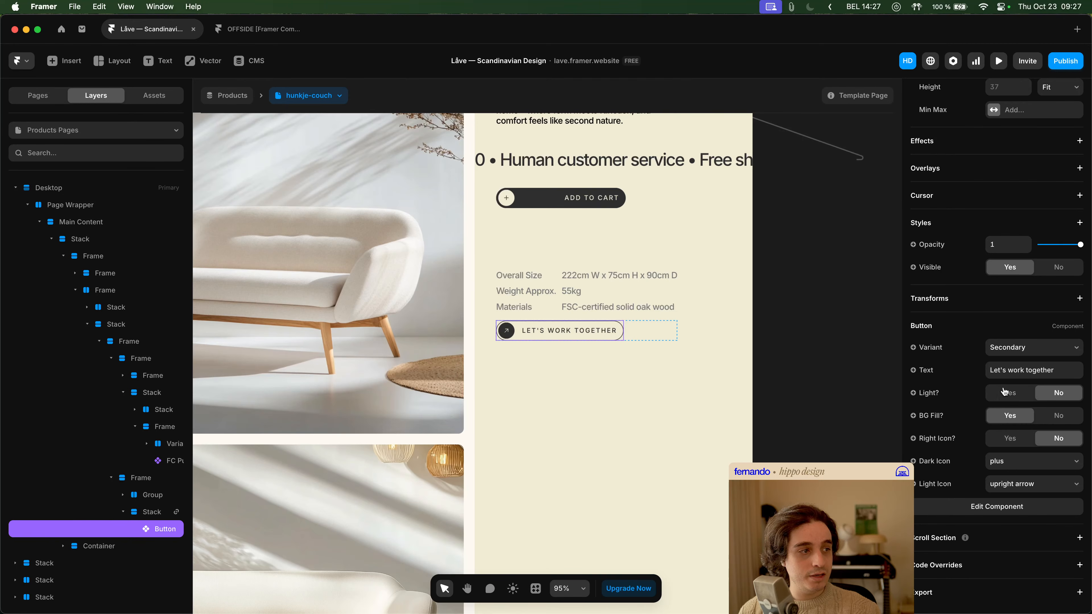
click(1010, 397)
click(1066, 396)
- Try the Primary variant on the "Let's work together" button, and switch it back to Secondary
click(1018, 349)
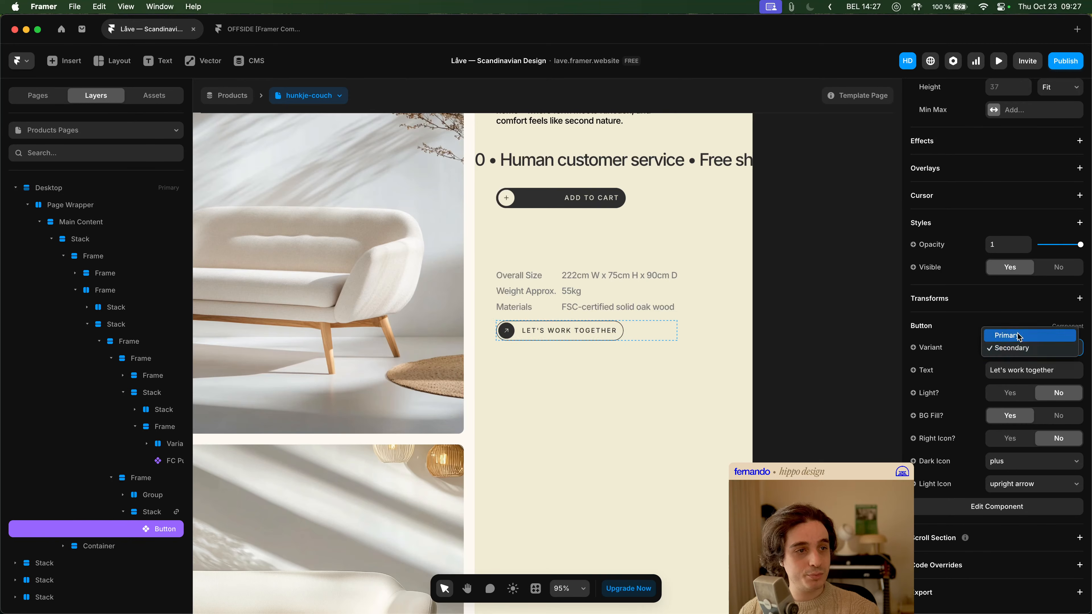
click(1019, 337)
click(1060, 346)
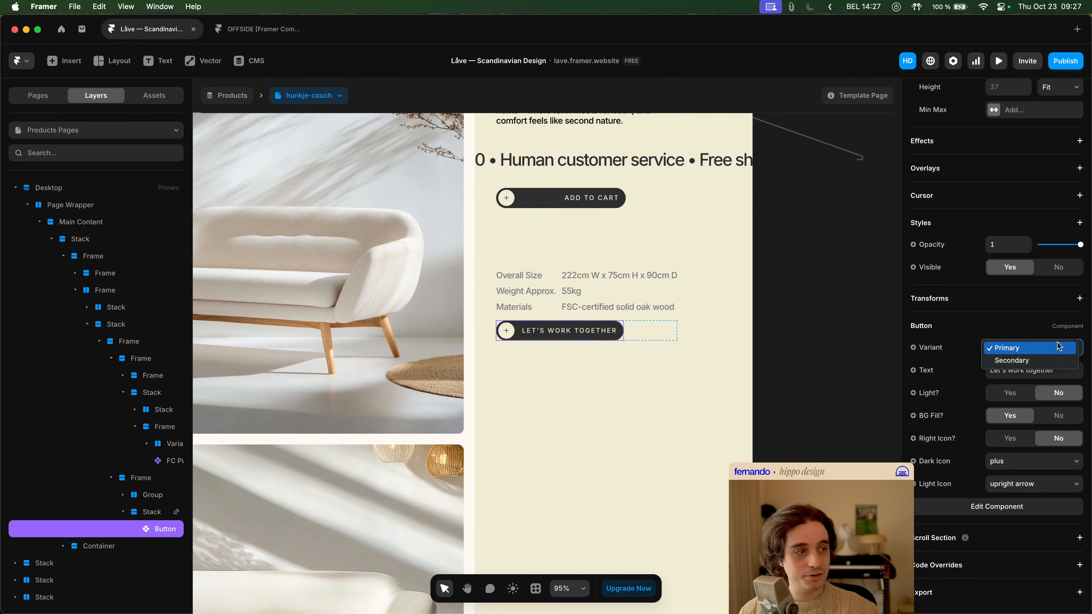
click(1054, 360)
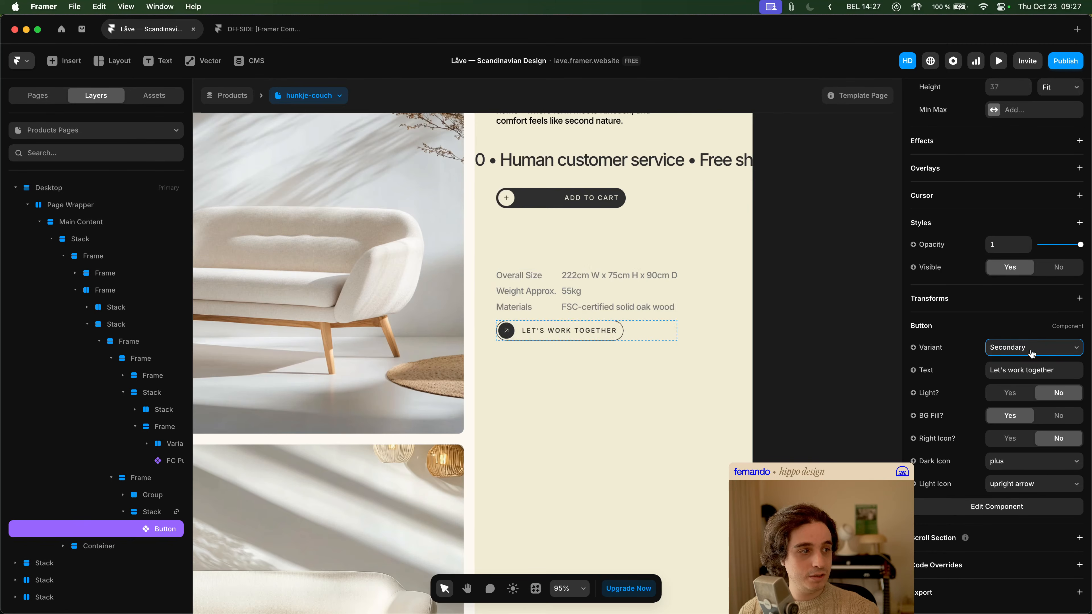
- Set the "Let's work together" button's Light Icon to plus, and compare its Primary and Secondary variants, ending on Secondary
click(1023, 484)
click(1023, 509)
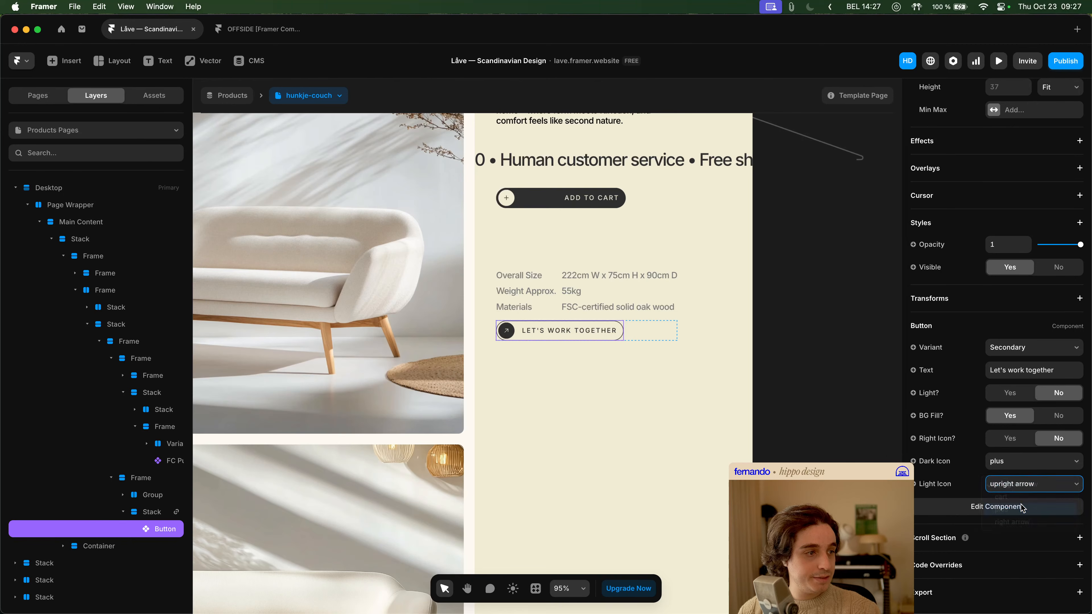
click(1033, 353)
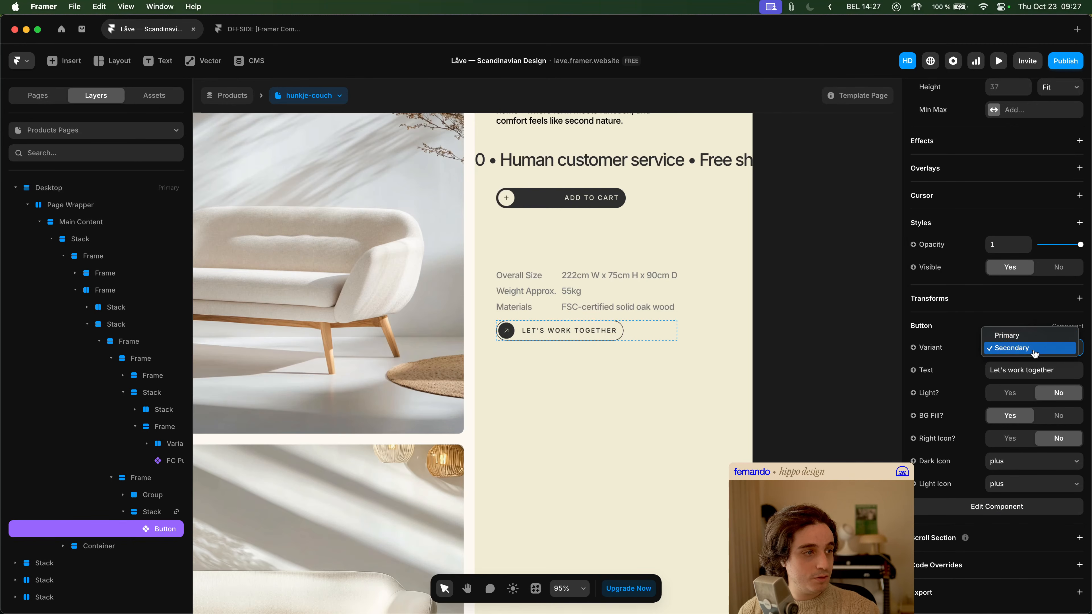
click(1033, 341)
click(1030, 349)
click(1030, 359)
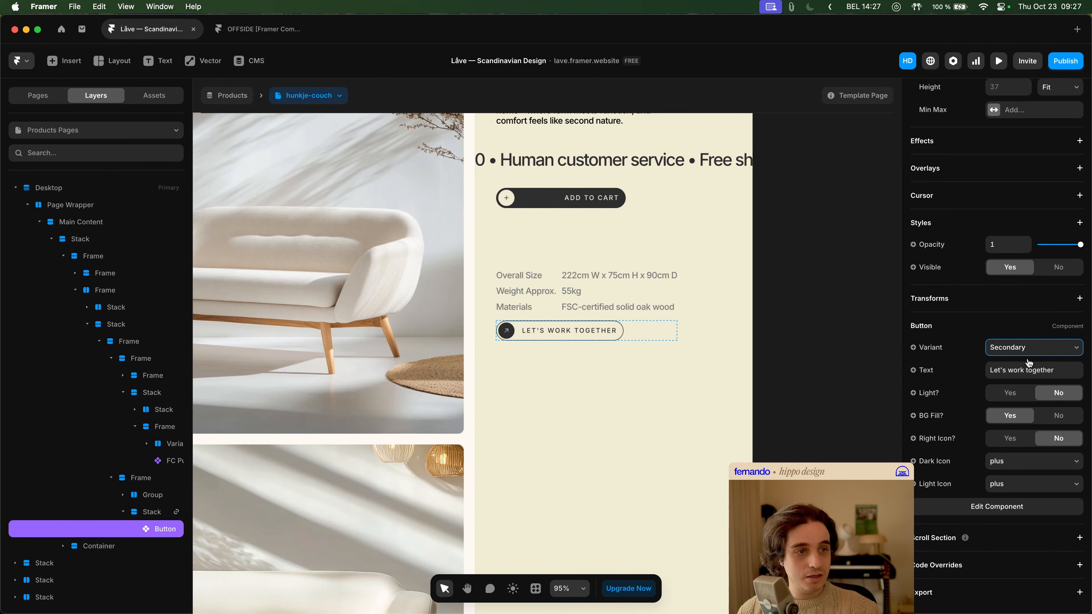
click(770, 356)
click(570, 326)
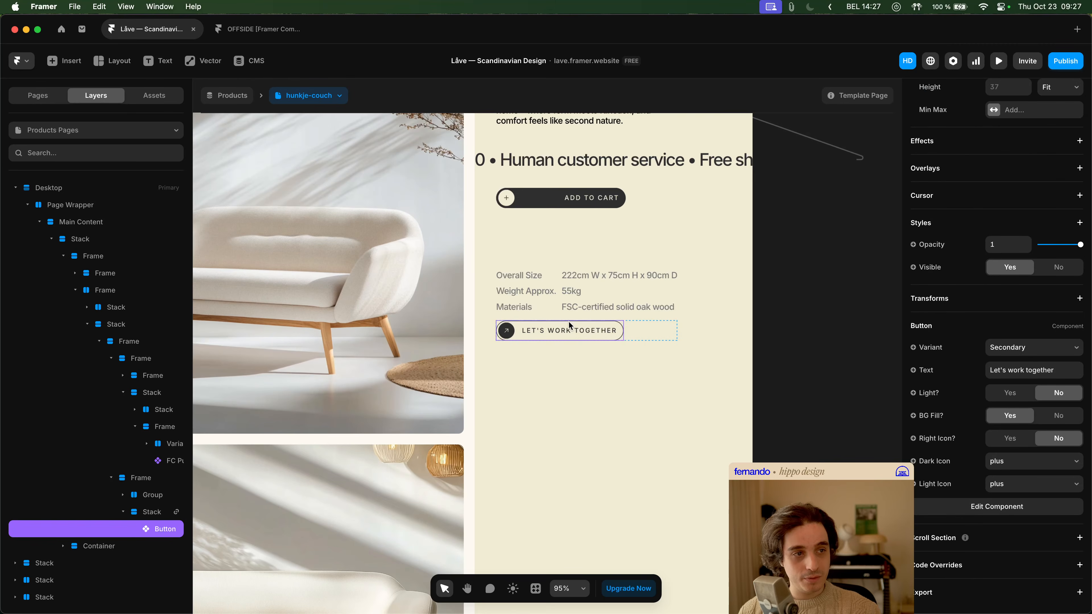
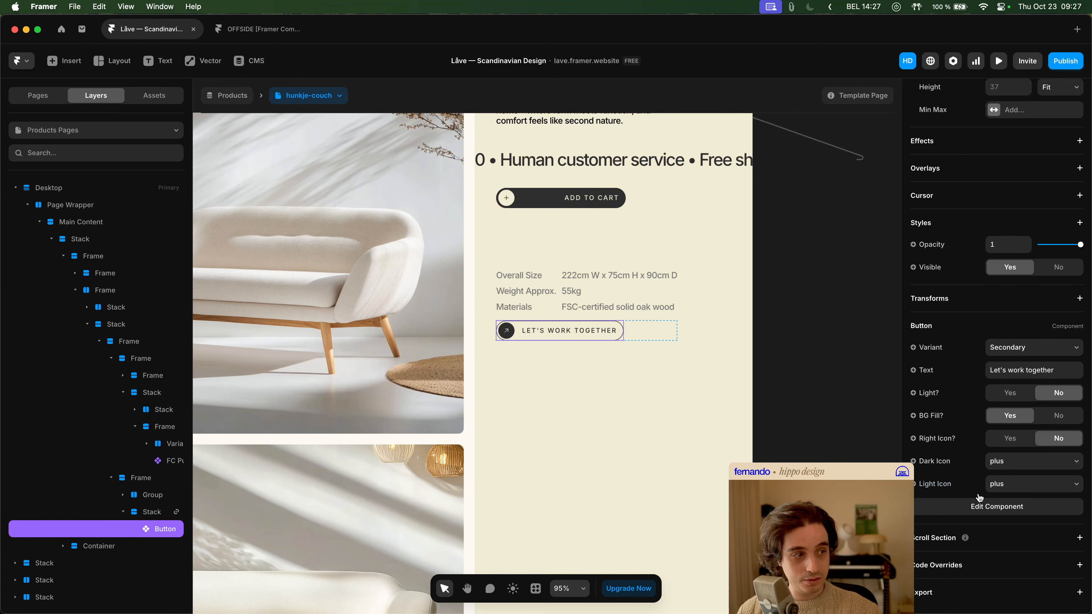
- Open the Button component and examine the icon settings of the Secondary Hover variant's dark and light nested buttons
click(981, 509)
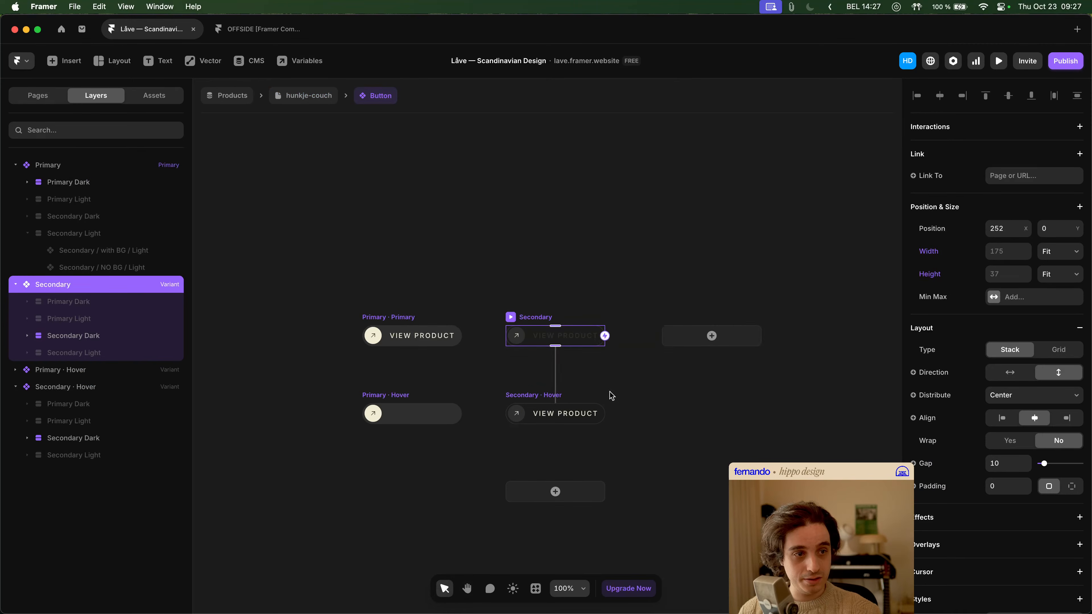
click(518, 420)
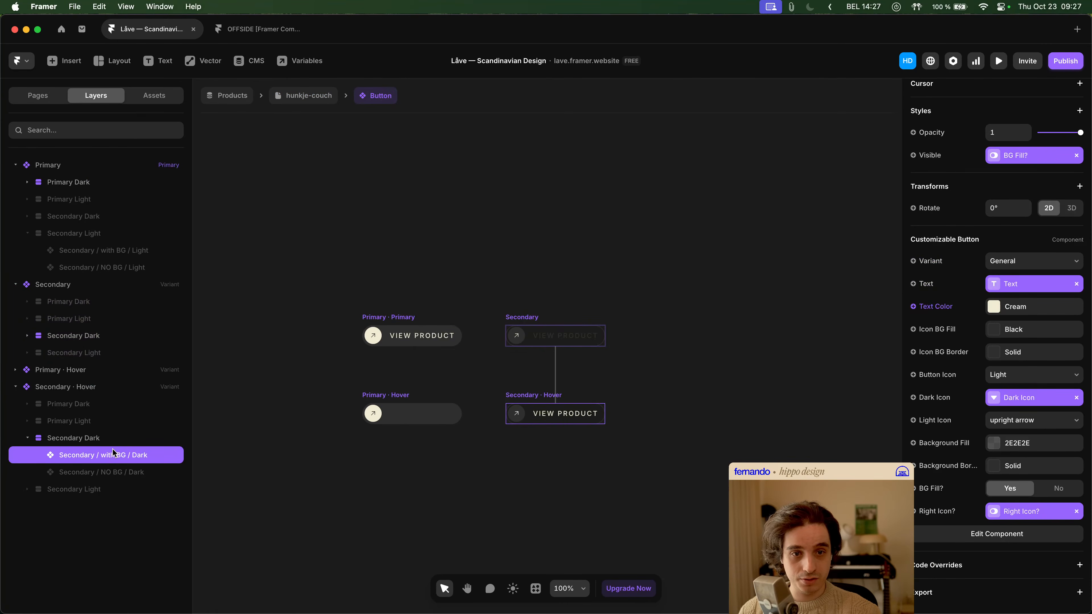
click(116, 471)
click(59, 493)
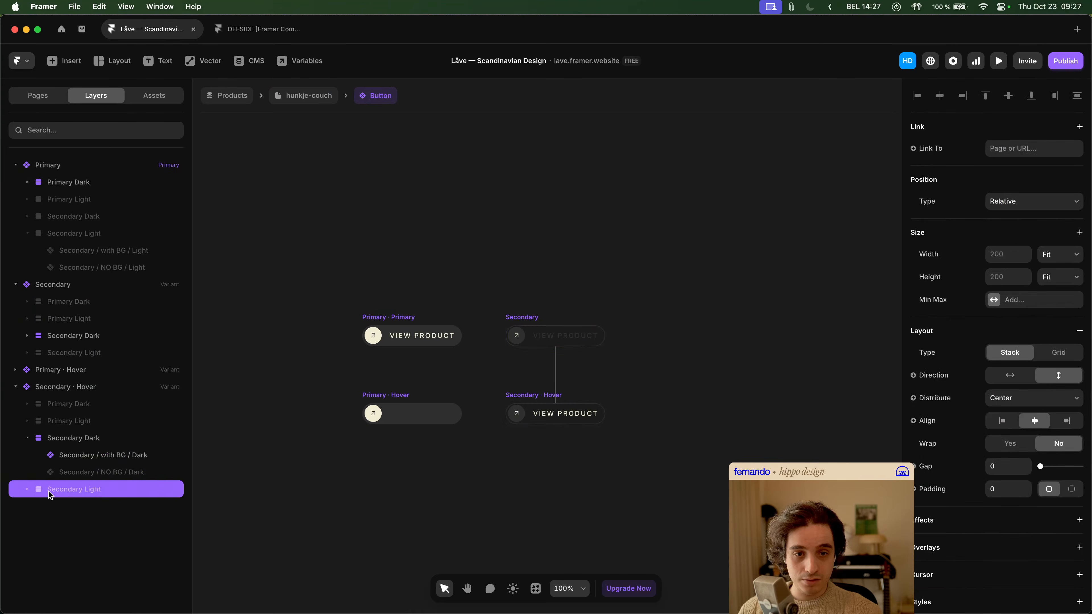
click(27, 492)
click(95, 510)
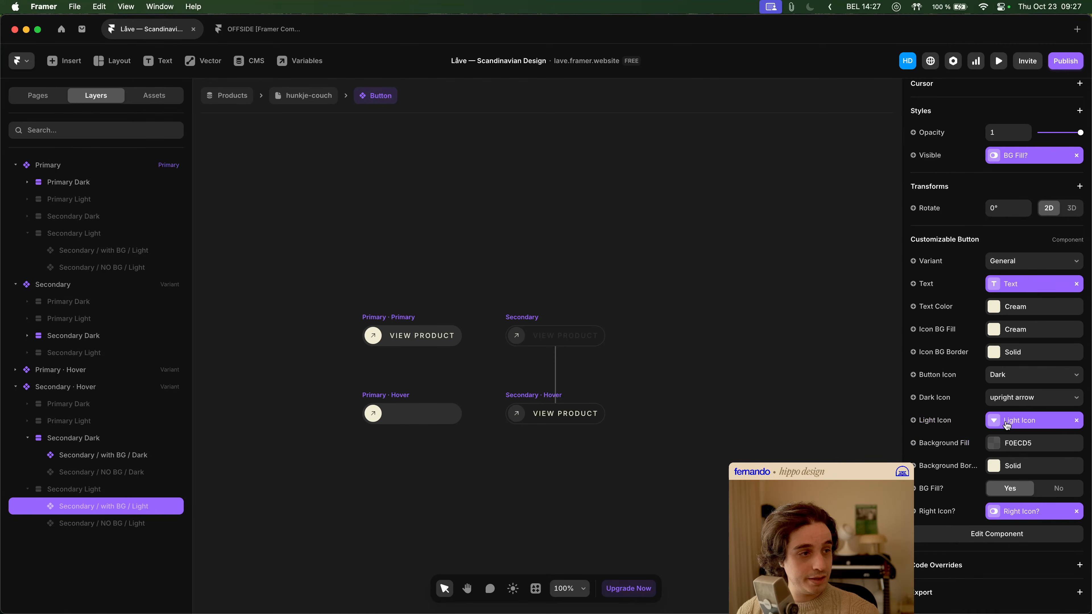
click(146, 523)
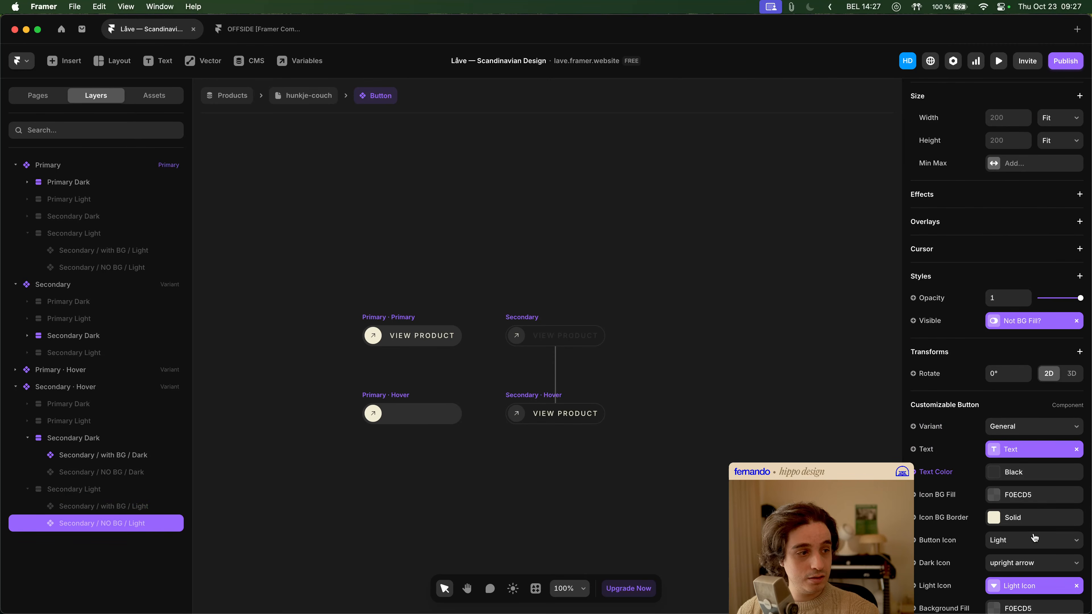
scroll(1036, 539, down, 3)
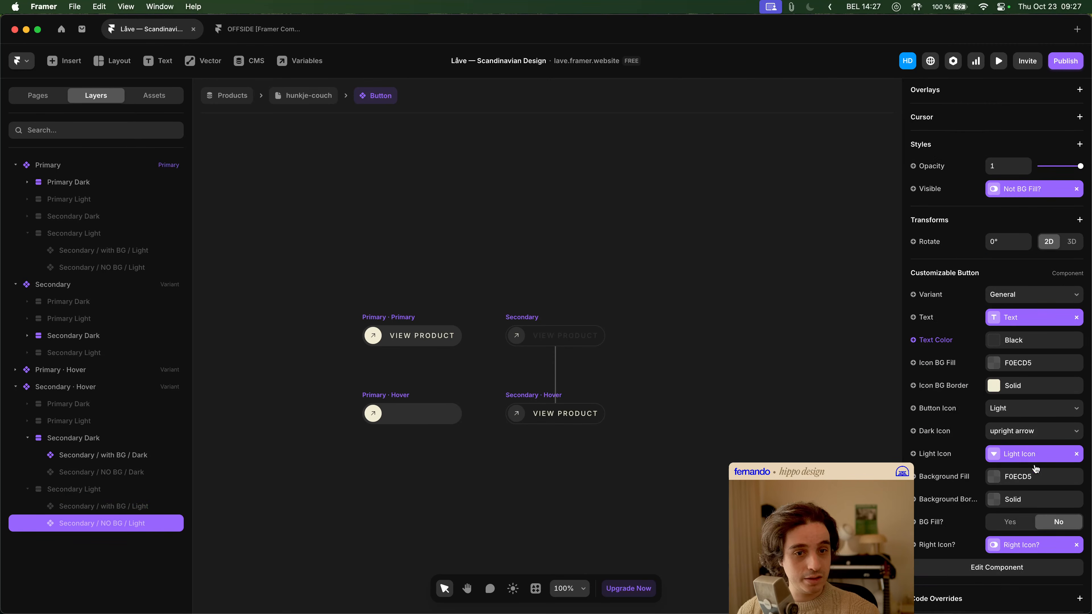
- Open the nested Customizable Button component and examine the Button Icon variable links in the Left Icon layers, with and without BG Fill
click(1012, 569)
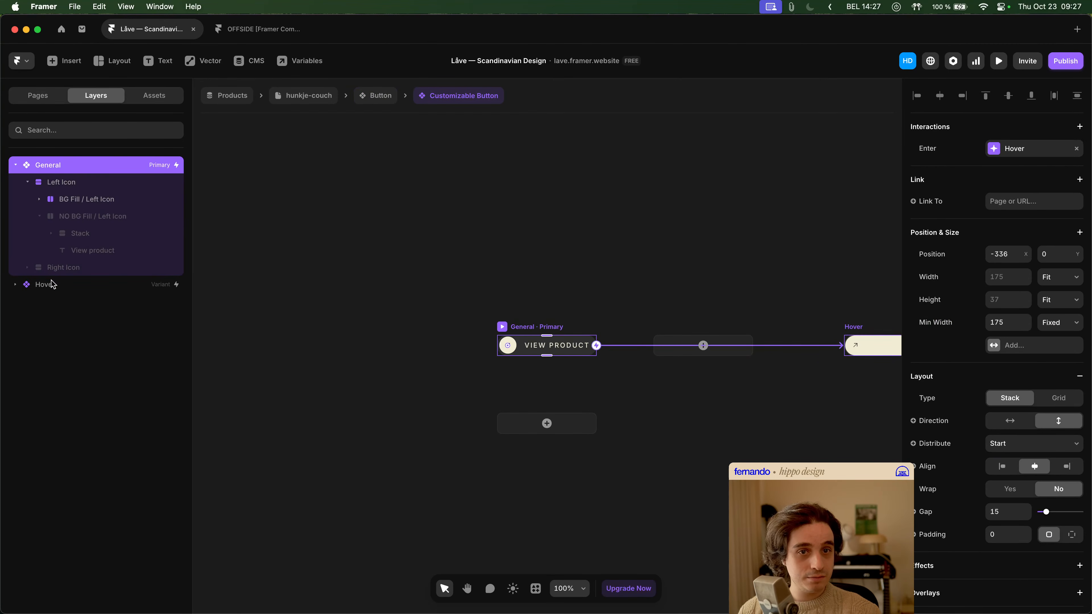
click(27, 268)
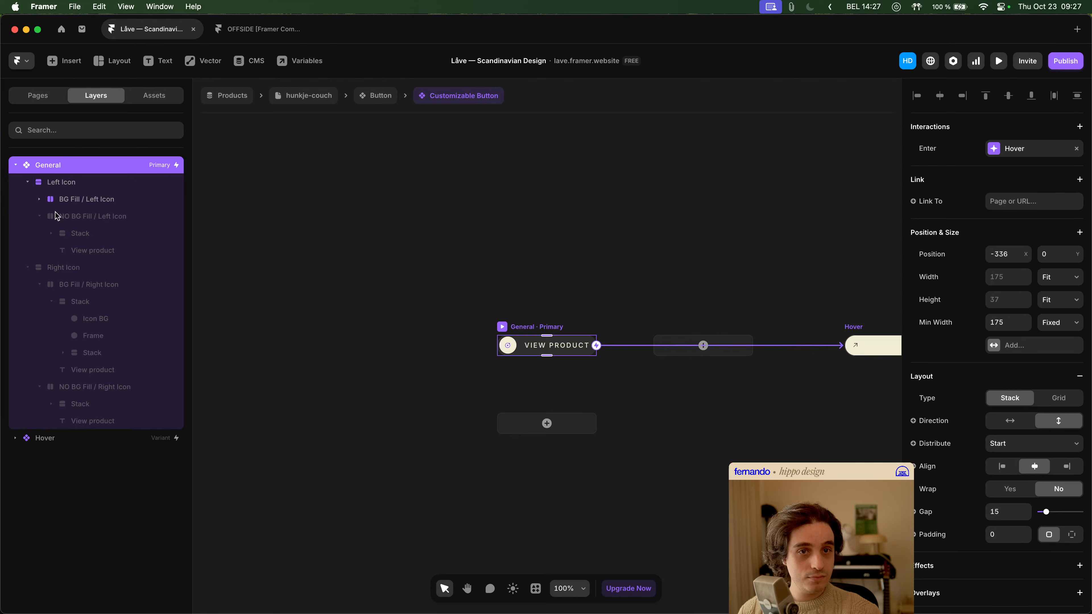
click(40, 199)
click(51, 216)
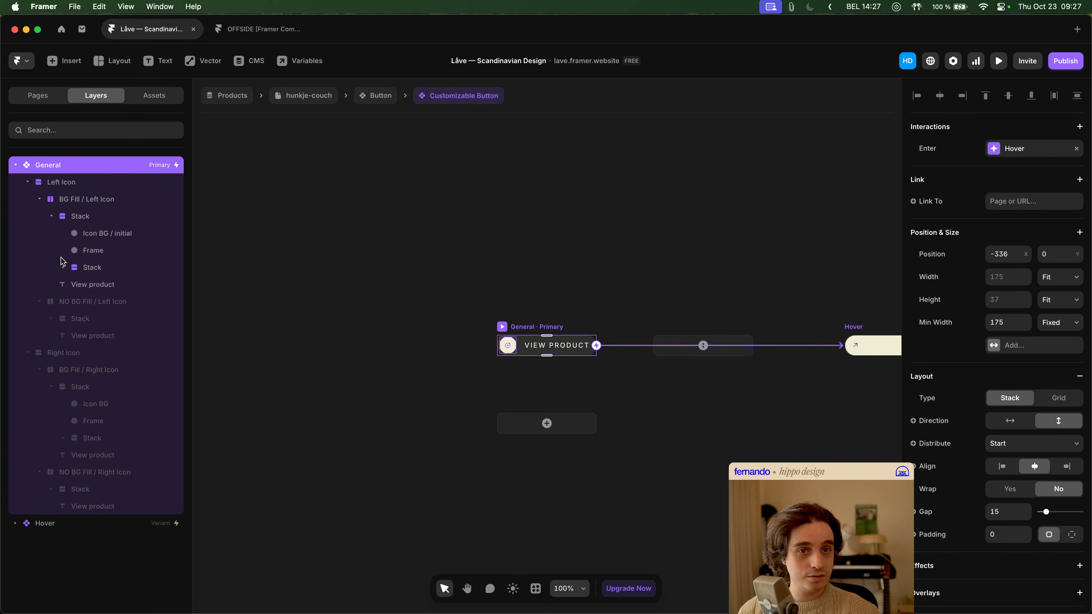
click(62, 267)
click(112, 287)
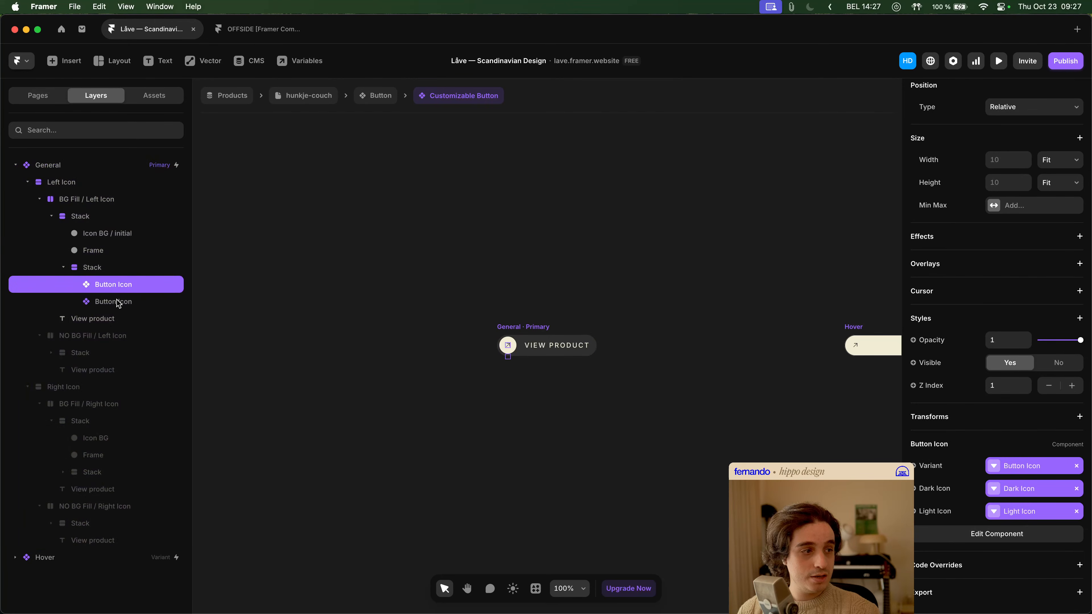
click(119, 303)
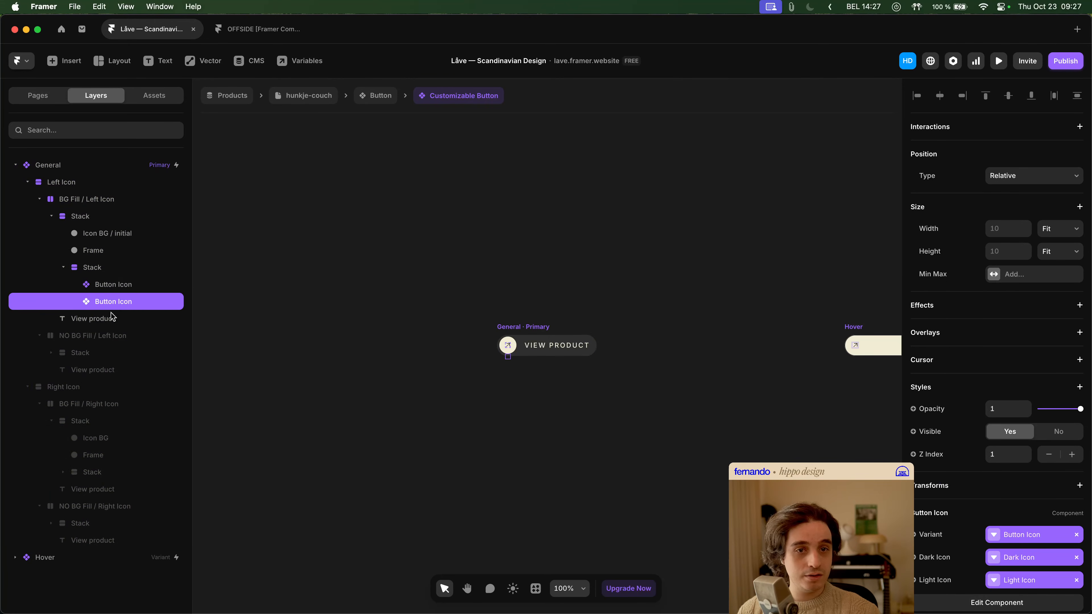
click(52, 353)
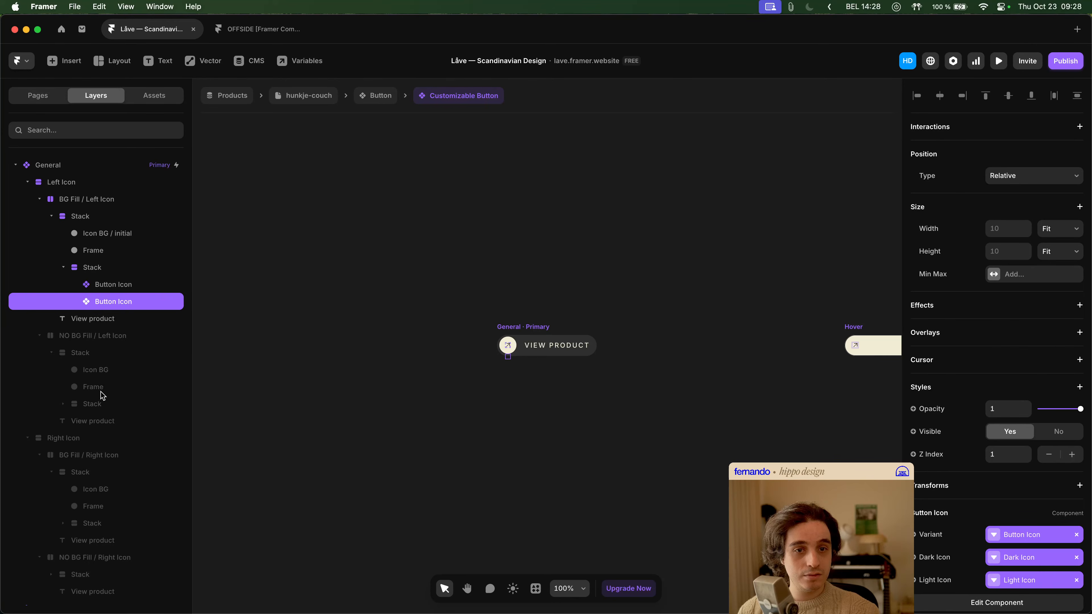
click(101, 404)
click(101, 422)
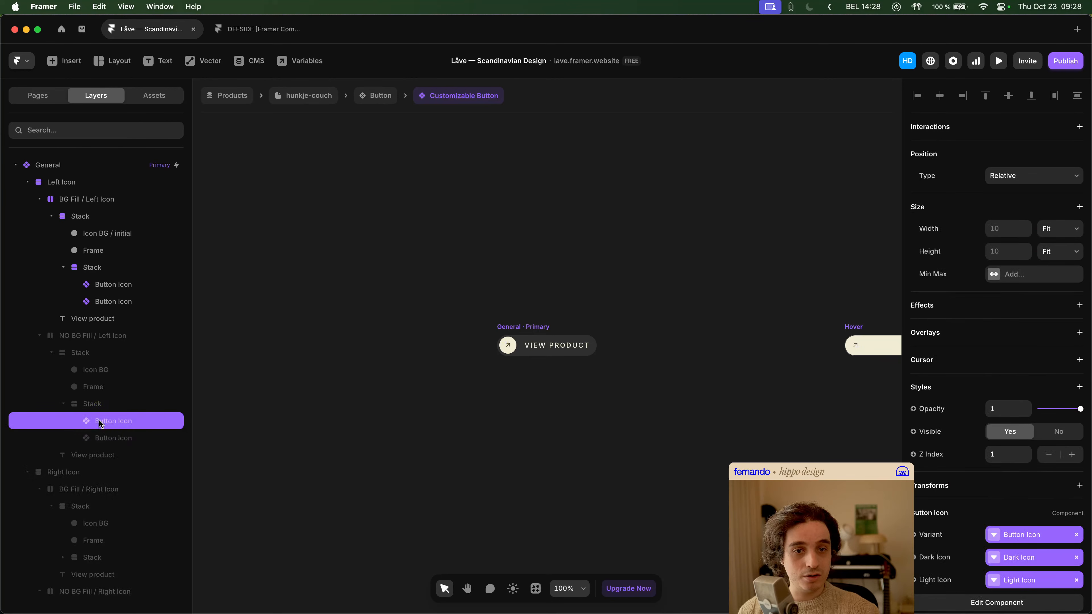
click(122, 439)
- Examine the Button Icon variable links in the Customizable Button's Right Icon layers, with and without BG Fill
scroll(116, 431, down, 3)
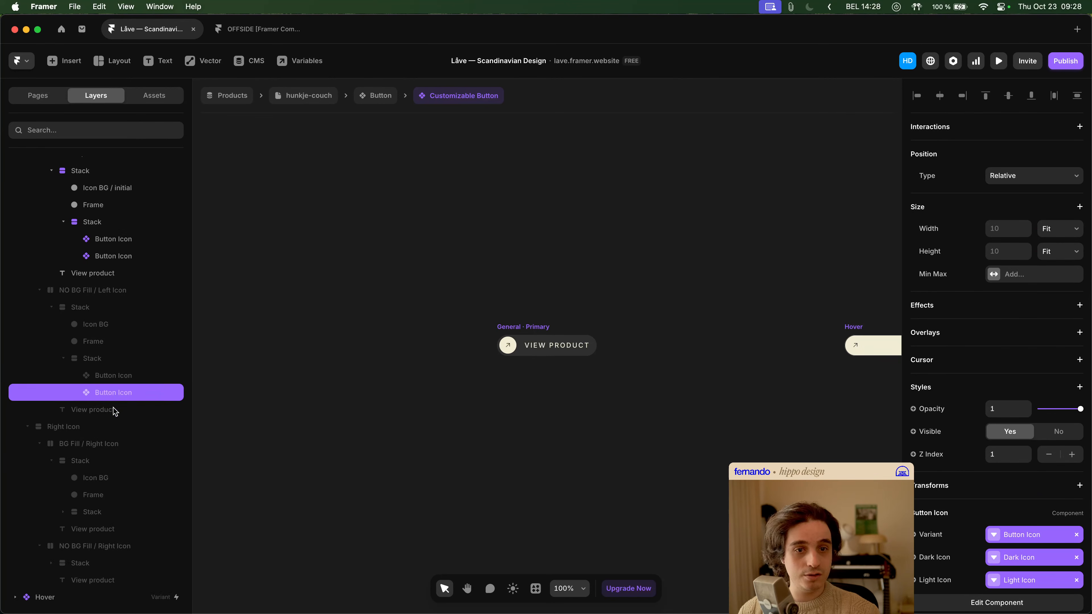
click(90, 511)
click(111, 530)
click(114, 545)
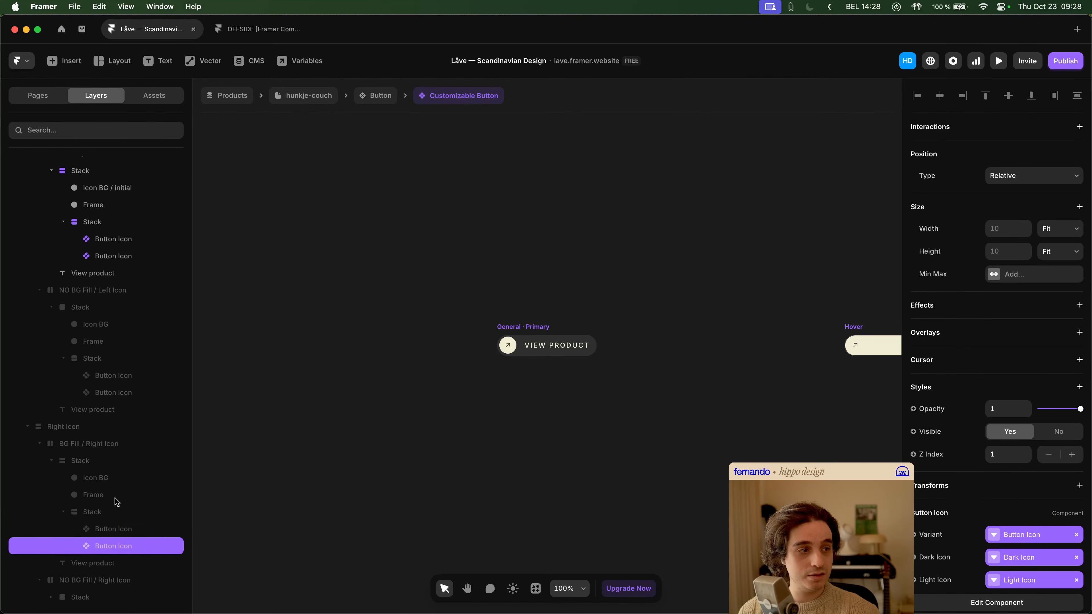
scroll(115, 535, down, 2)
click(96, 563)
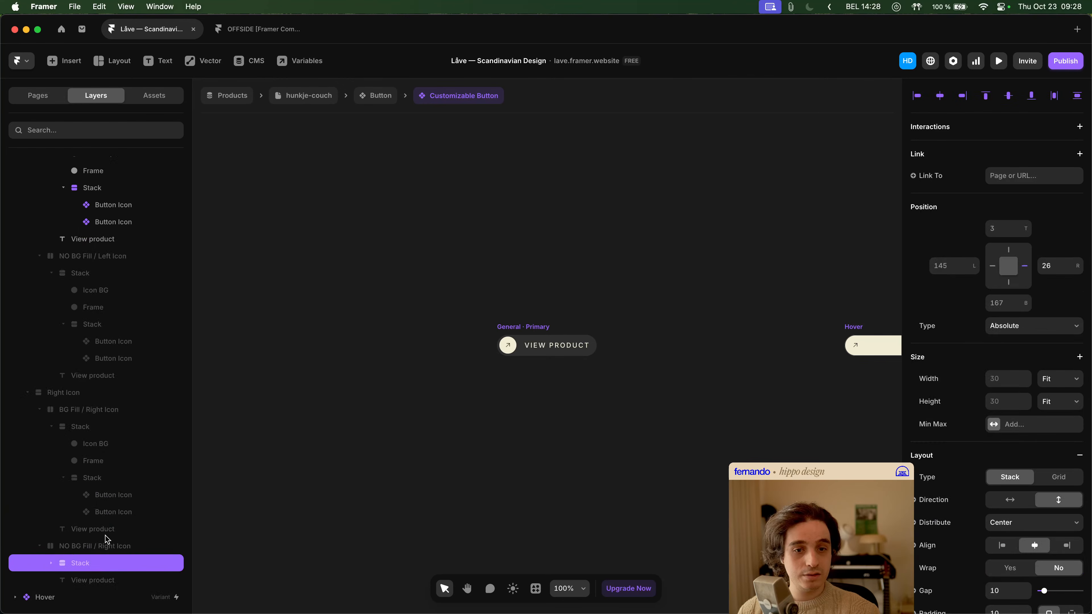
click(51, 563)
scroll(115, 529, down, 3)
click(94, 565)
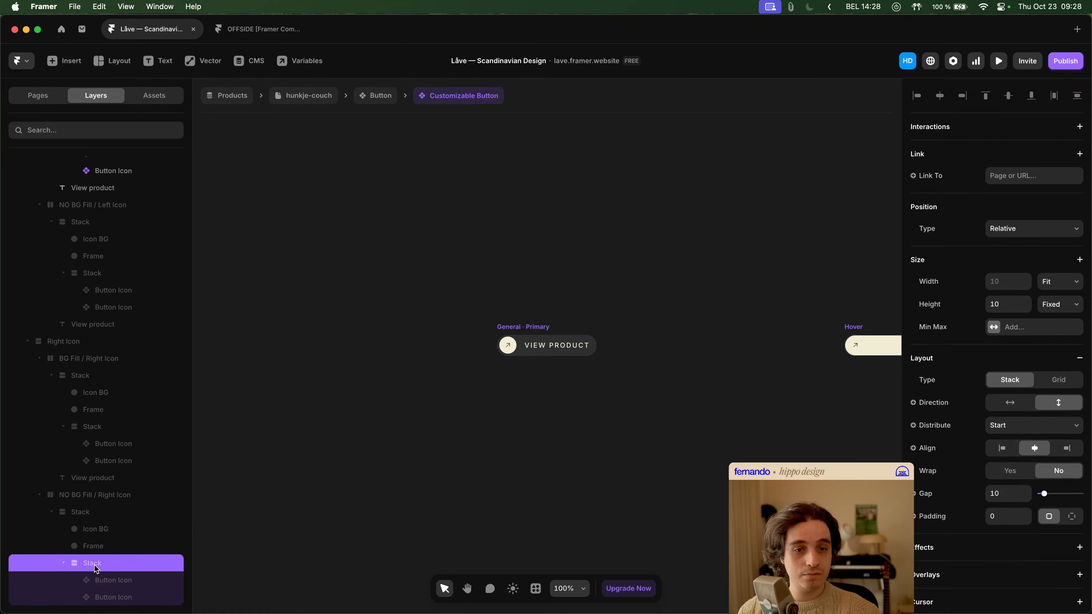
scroll(115, 522, down, 2)
click(114, 546)
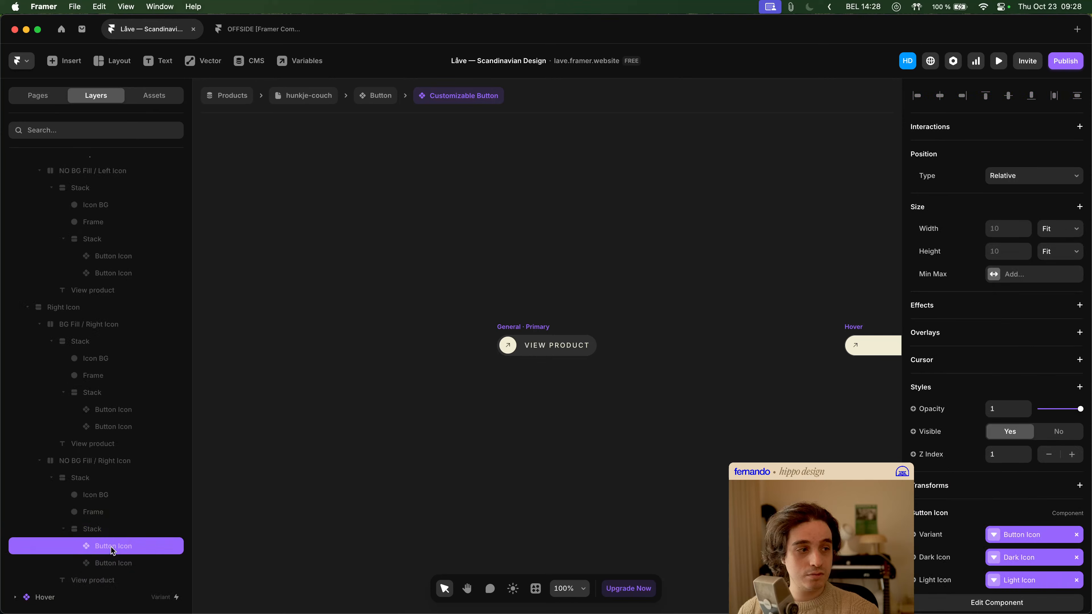
click(113, 568)
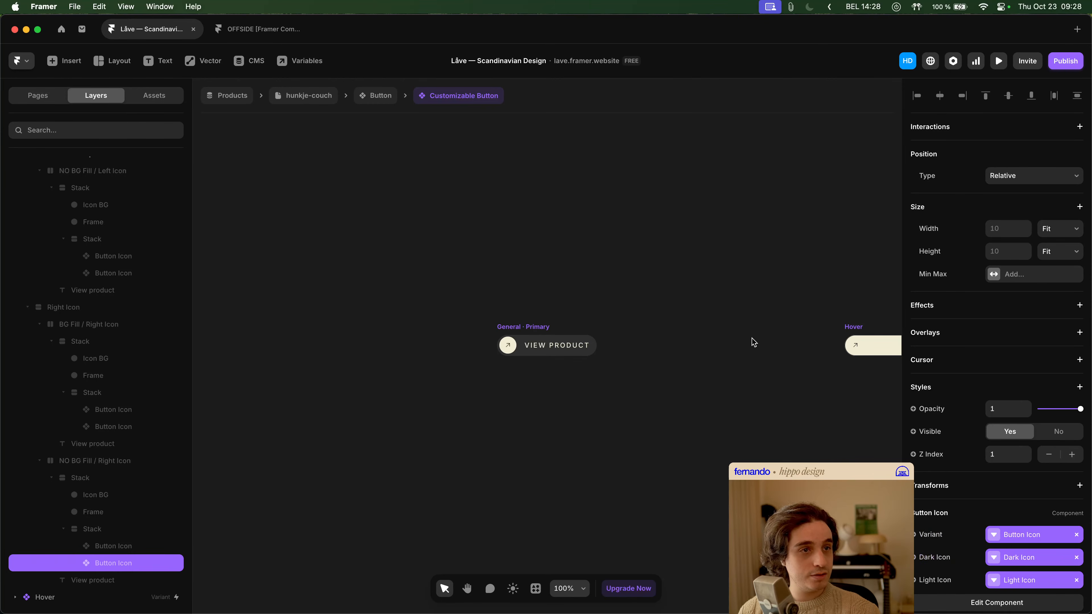
- Return to the Button component and examine the Secondary variant's Secondary Light nested buttons, with and without BG
click(382, 99)
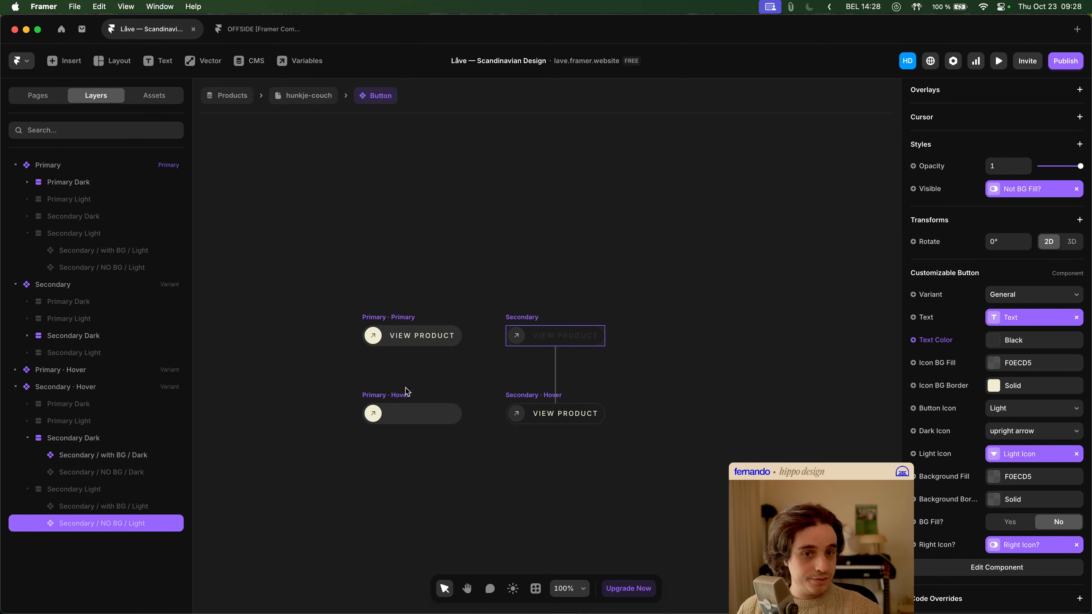
click(78, 302)
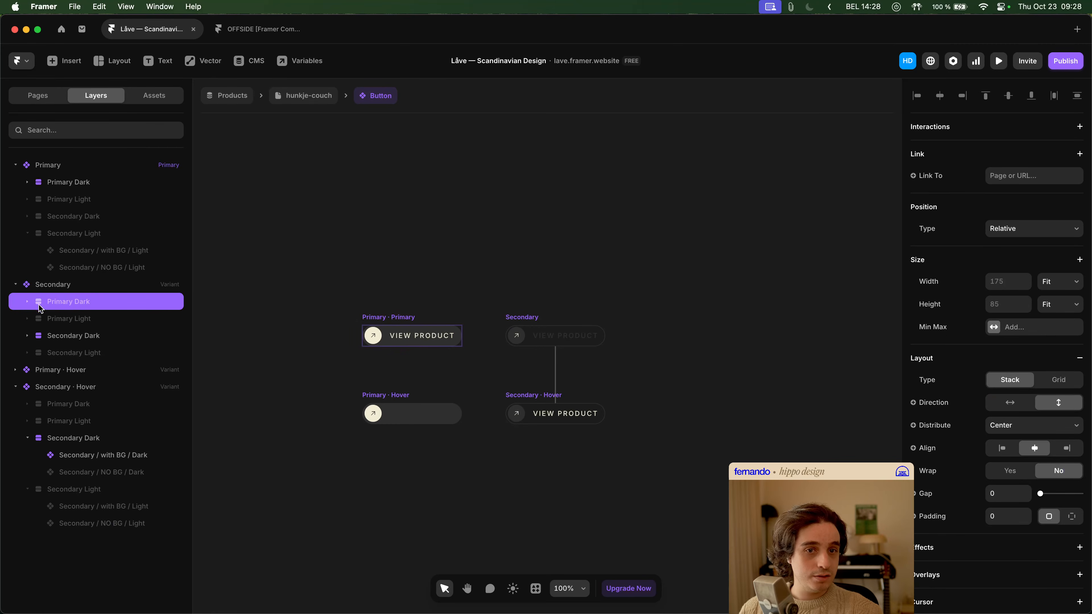
click(28, 353)
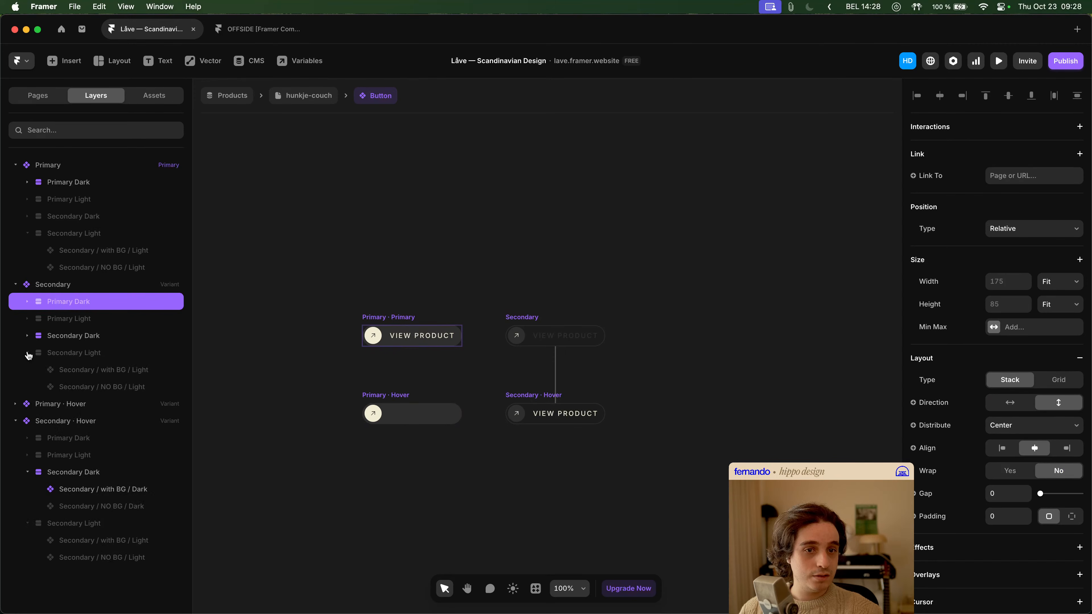
click(116, 387)
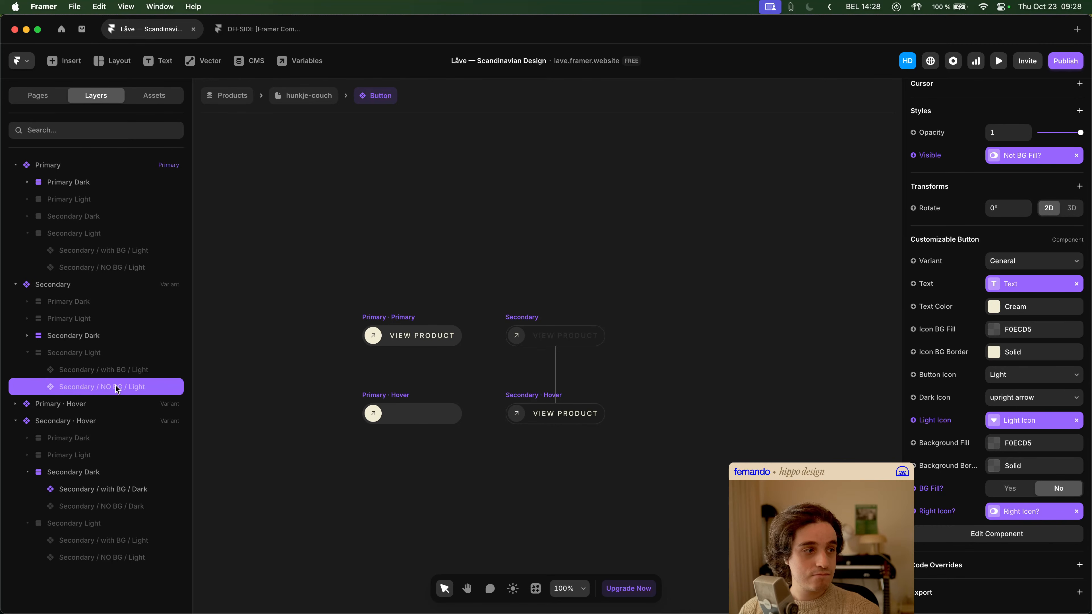
click(120, 371)
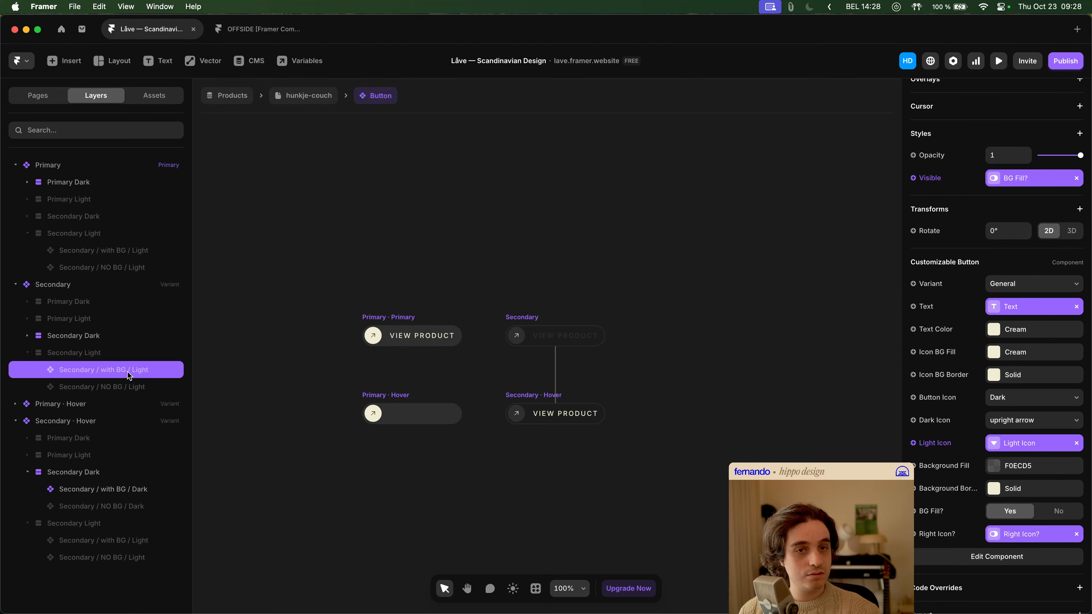
- Expand the Primary variant's nested button layers and examine the icon settings of both Primary Dark buttons
click(92, 182)
click(92, 271)
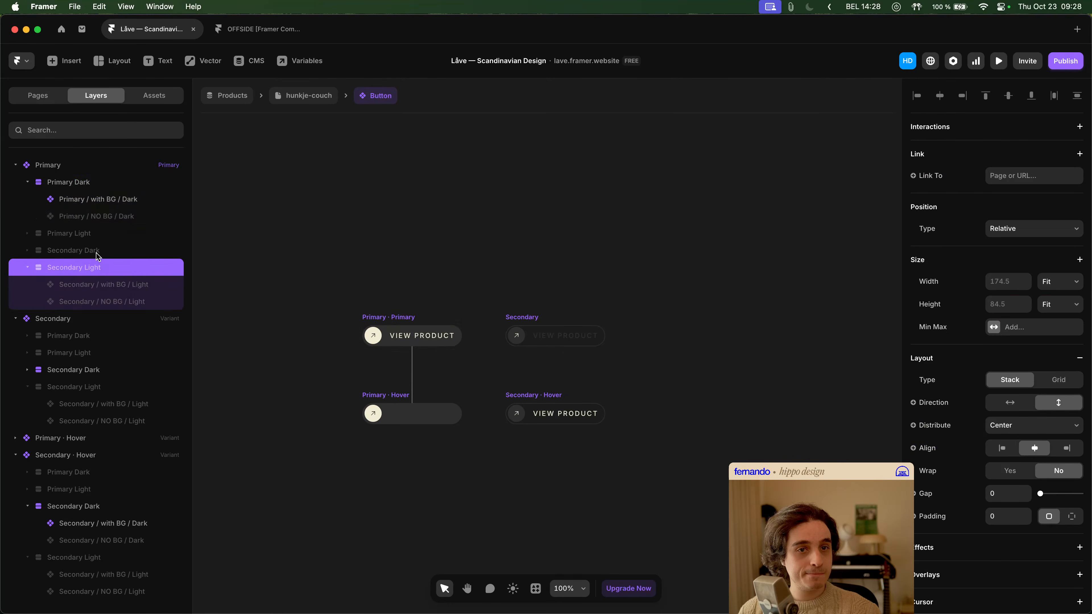
click(99, 255)
click(26, 253)
click(98, 269)
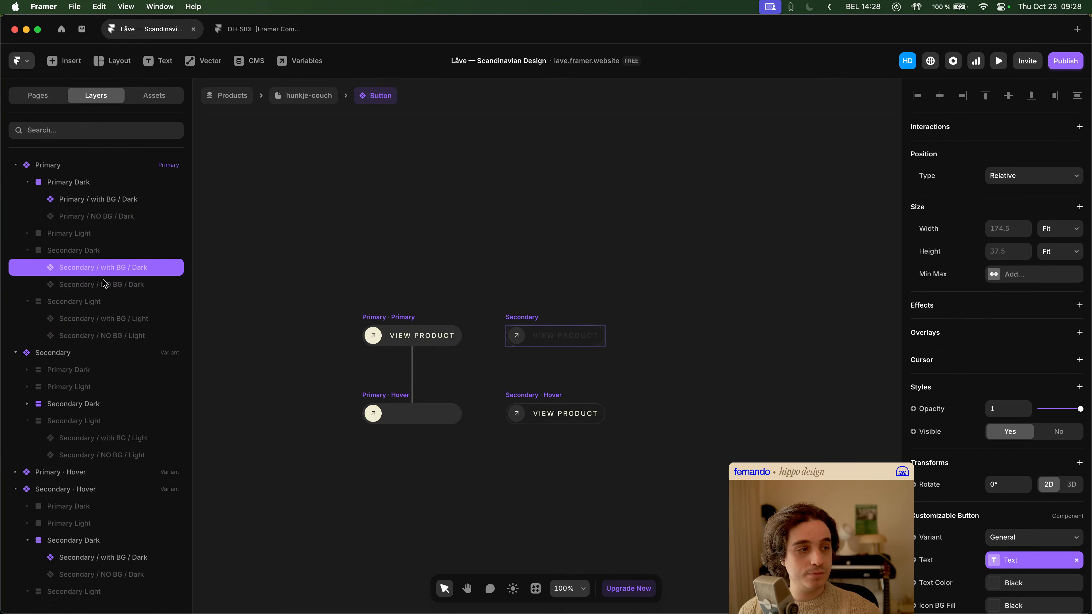
click(108, 199)
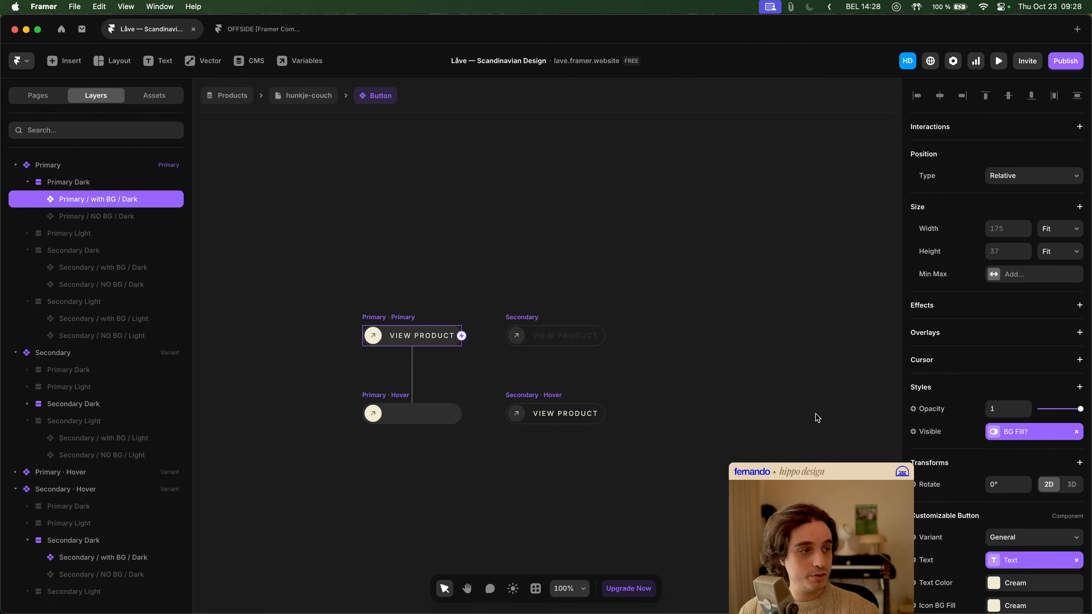
scroll(990, 429, down, 1)
scroll(991, 428, down, 10)
scroll(993, 428, down, 1)
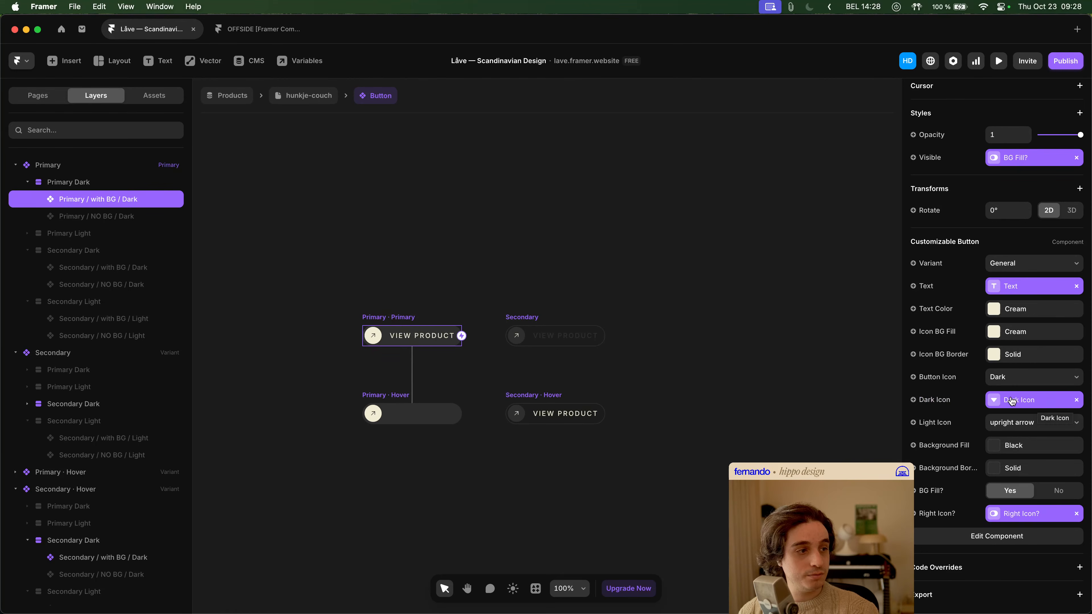
click(114, 221)
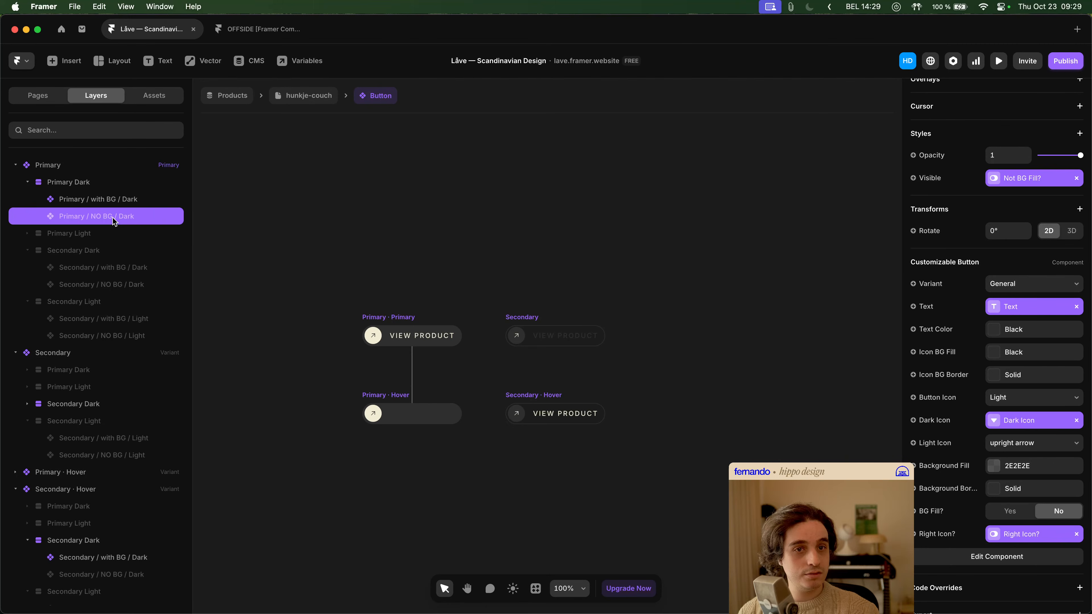
- Examine the icon settings of the Primary variant's Primary Light buttons, with and without BG
click(103, 237)
click(28, 234)
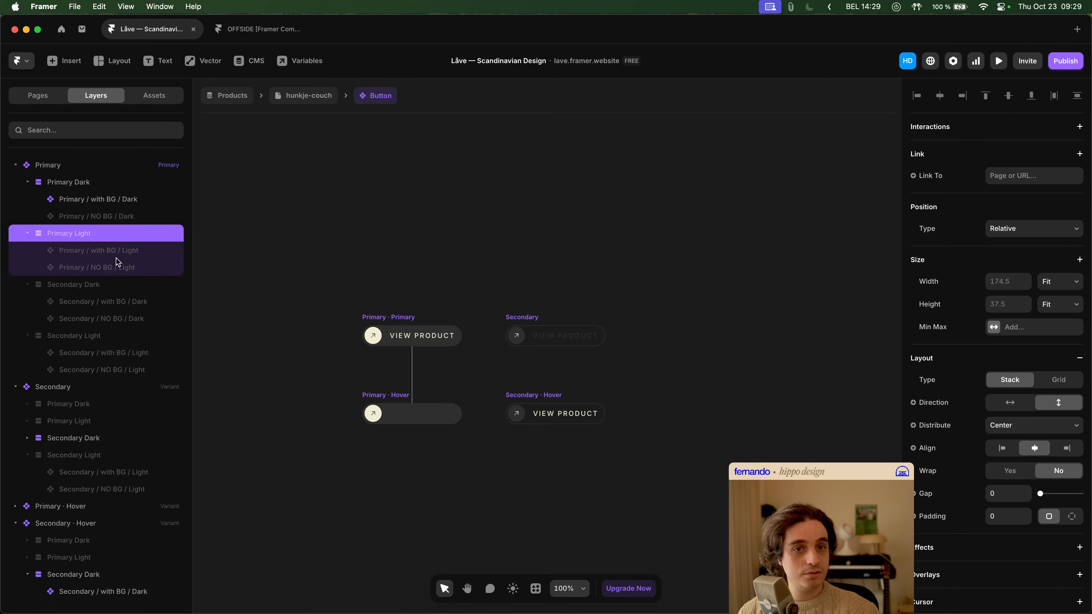
click(115, 259)
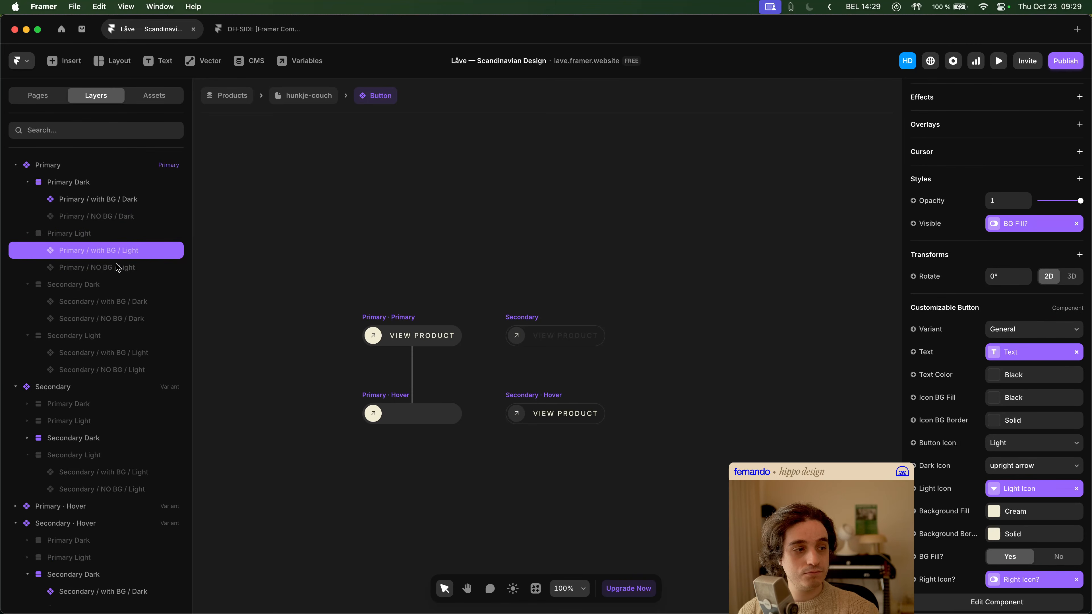
click(116, 264)
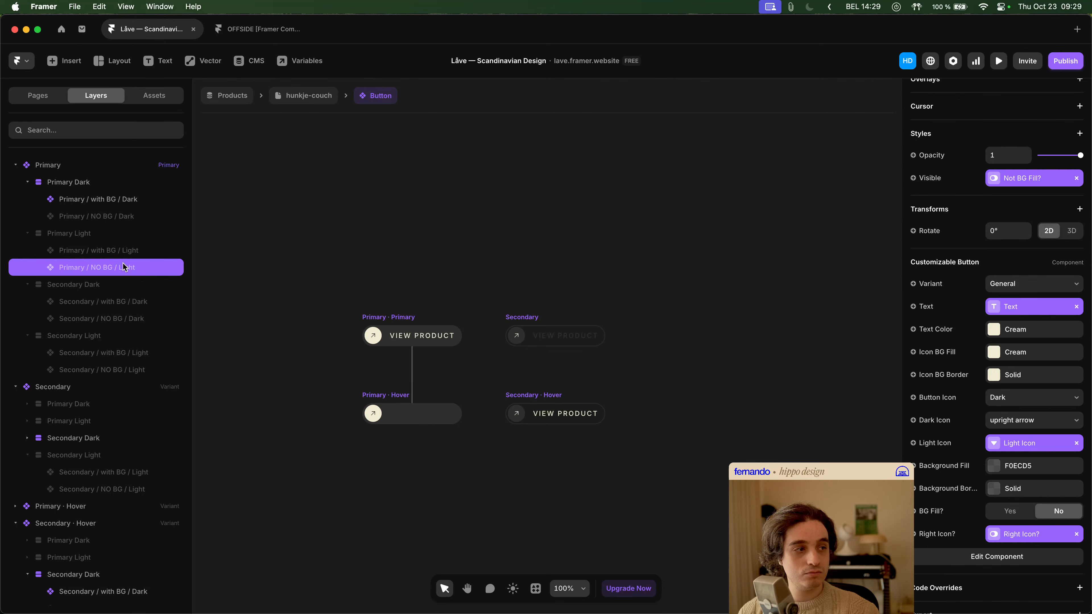
- Link Light Icon to the Light Icon variable on the Primary variant's Secondary Dark nested buttons, with BG and NO BG
click(129, 301)
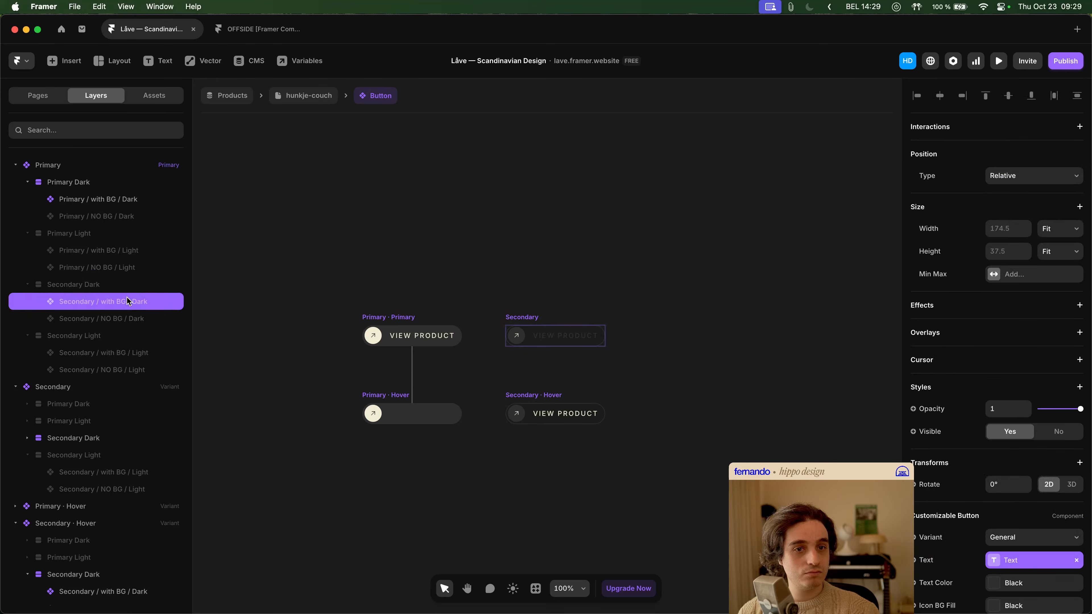
scroll(971, 399, down, 2)
scroll(970, 399, down, 3)
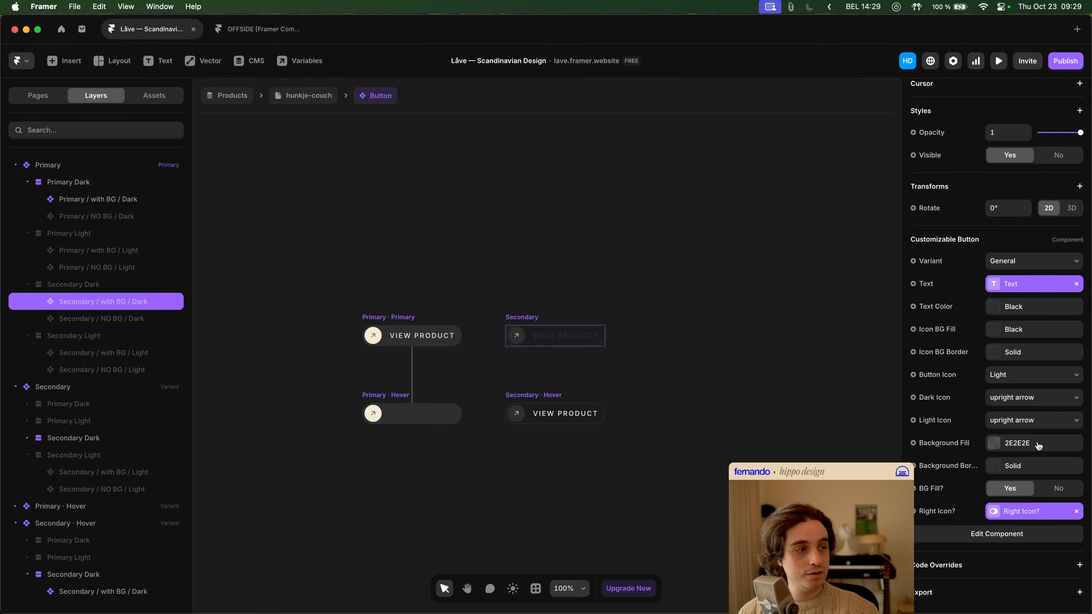
click(1041, 421)
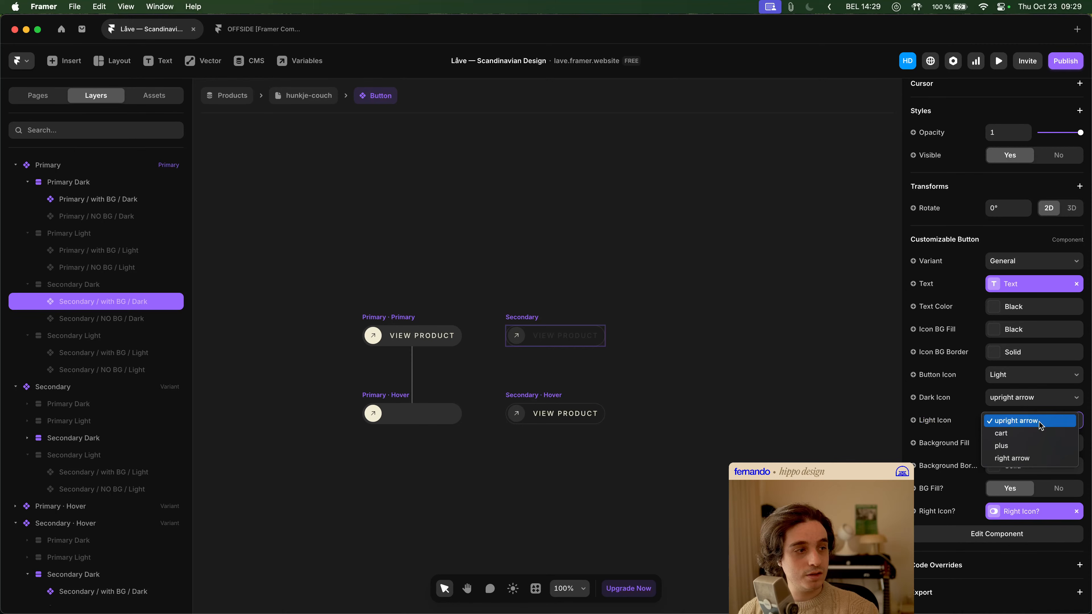
click(931, 423)
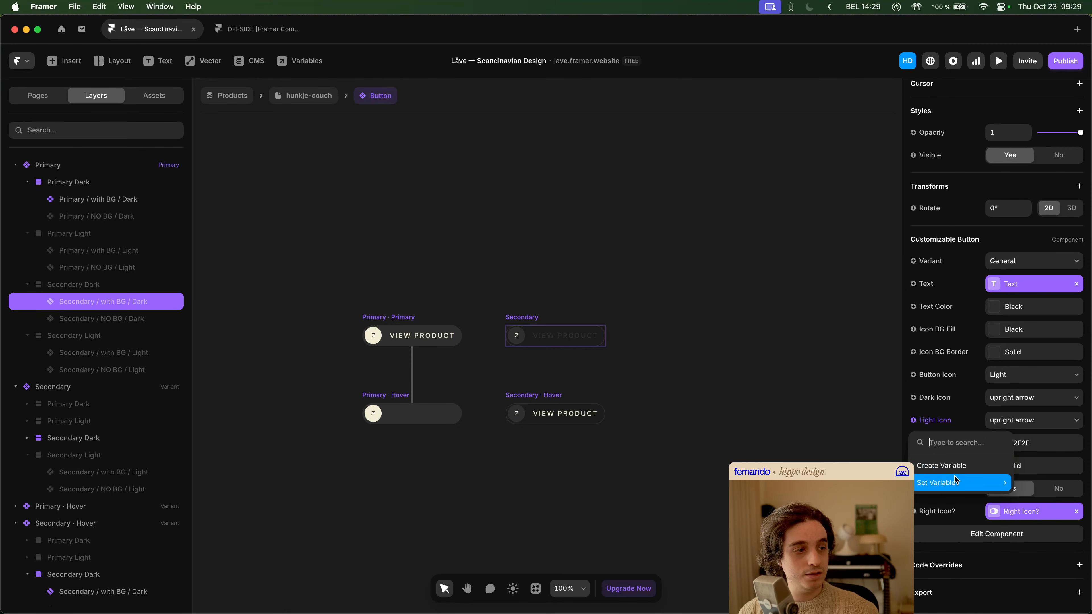
click(942, 466)
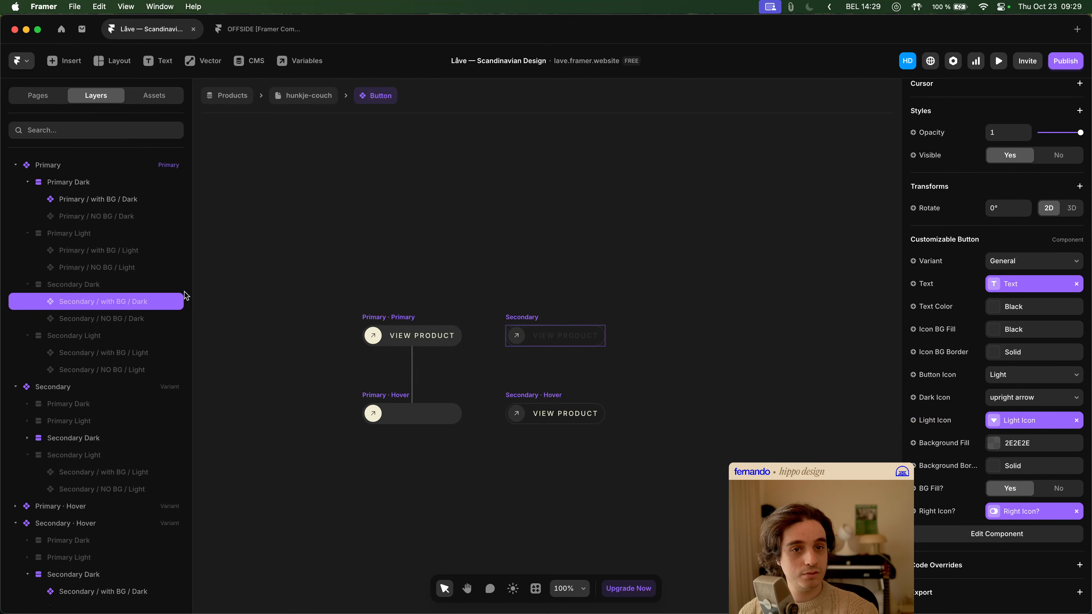
click(120, 320)
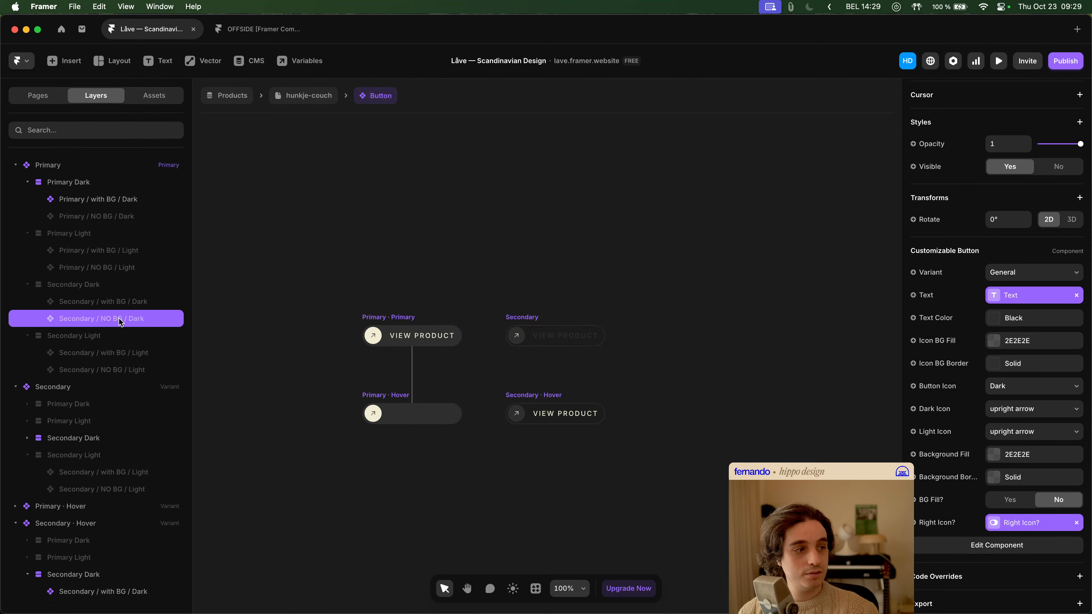
click(943, 432)
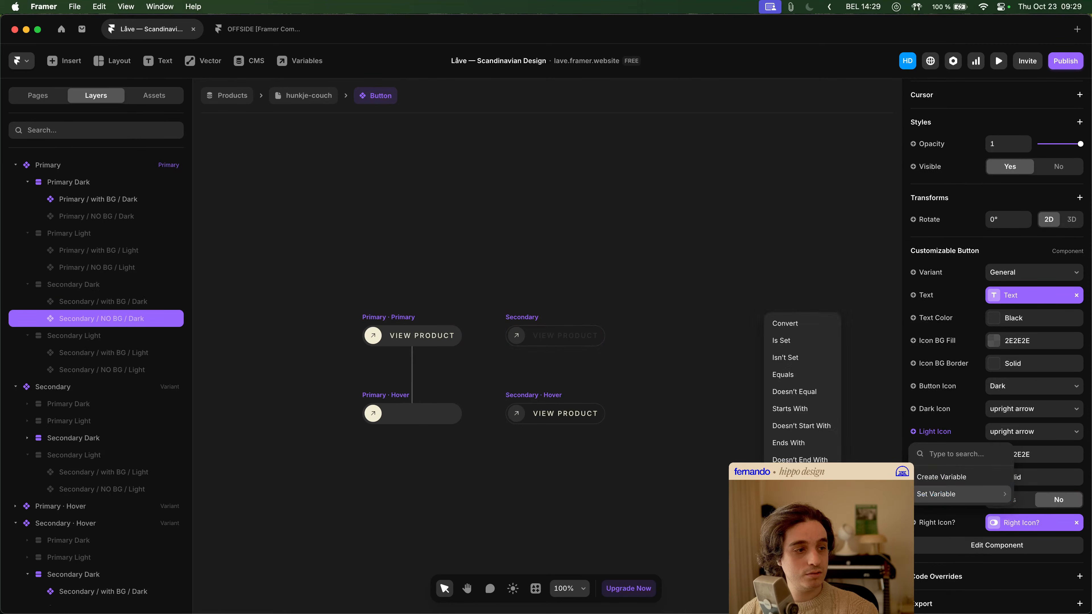
click(881, 494)
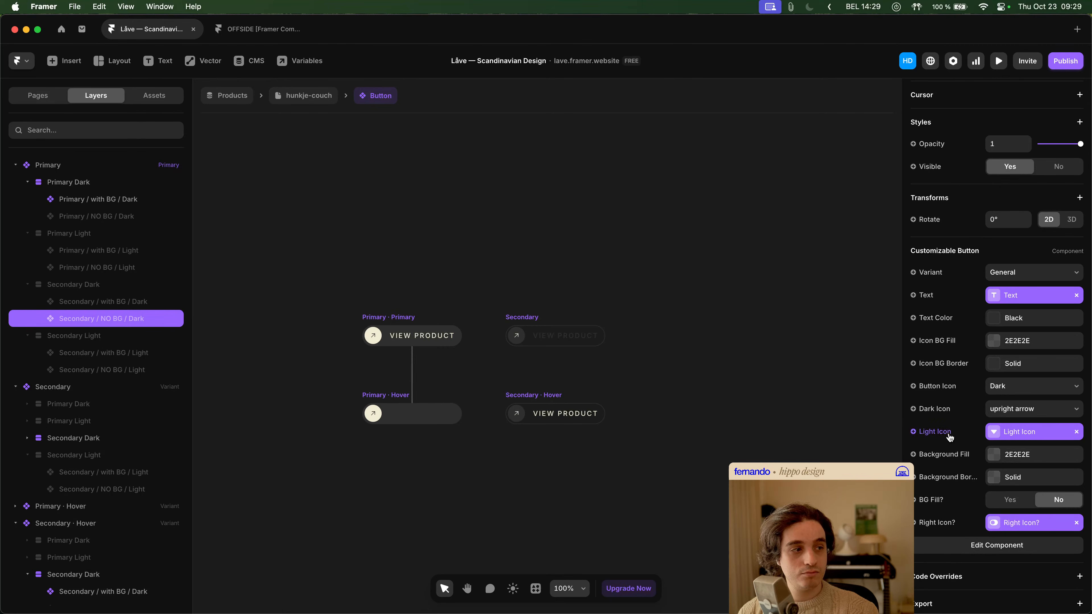
- Remove the Light Icon variable links from the Primary variant's two Secondary Dark nested buttons
click(1077, 432)
click(898, 407)
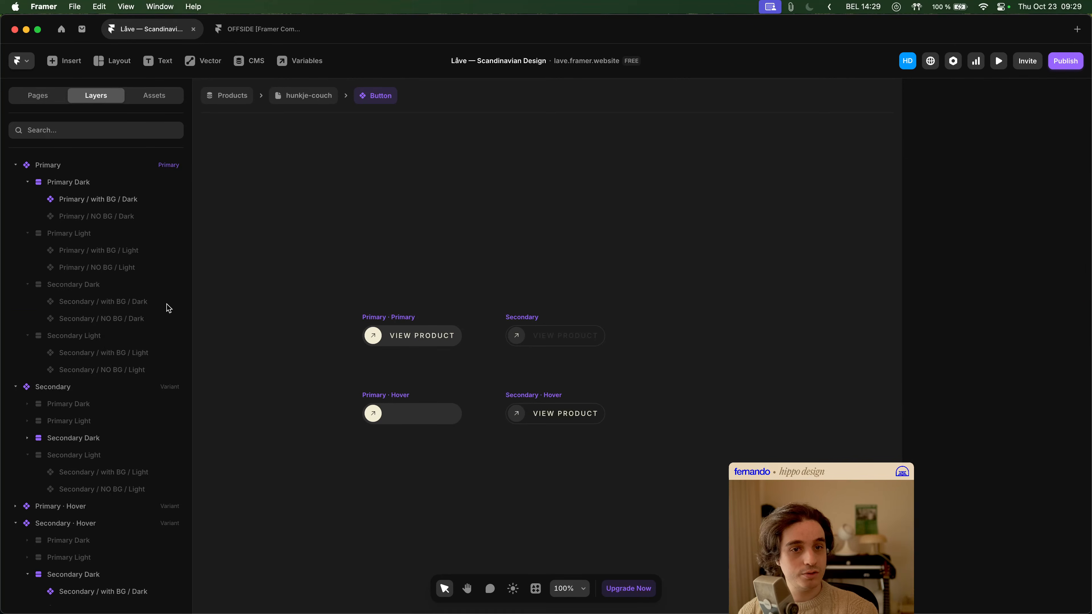
click(148, 302)
click(1077, 420)
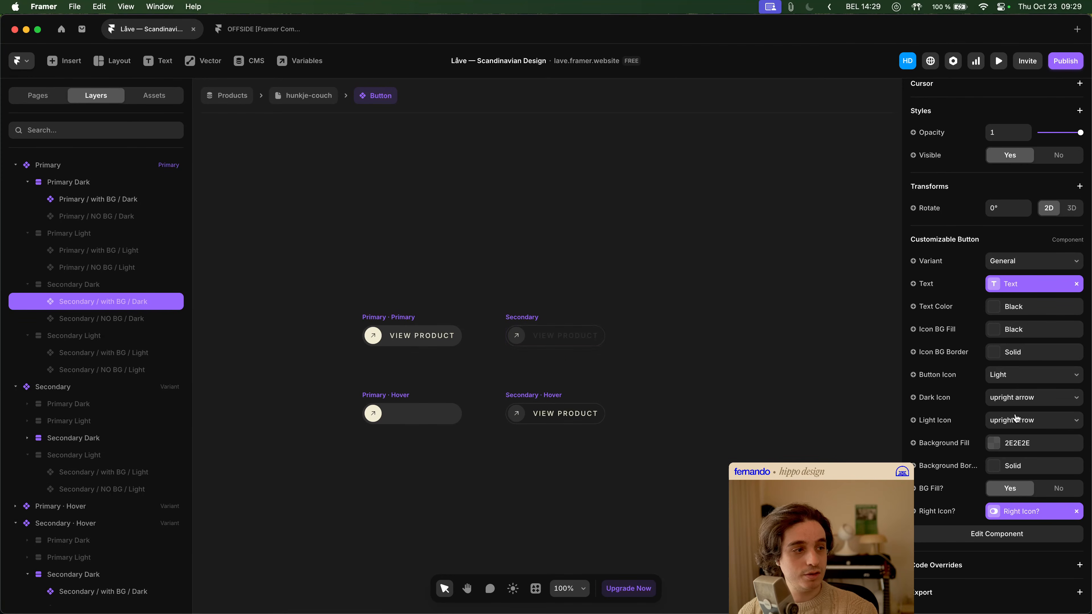
- Link Dark Icon to the Dark Icon variable on the Primary variant's Secondary Dark nested buttons, with BG and NO BG
click(945, 398)
mouse_move(955, 461)
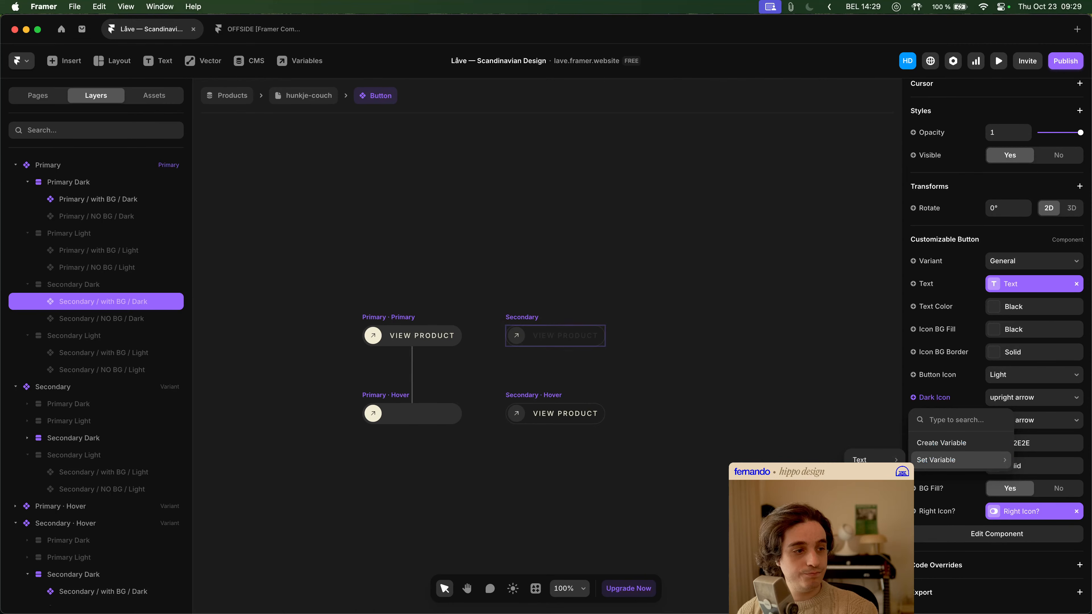
click(872, 477)
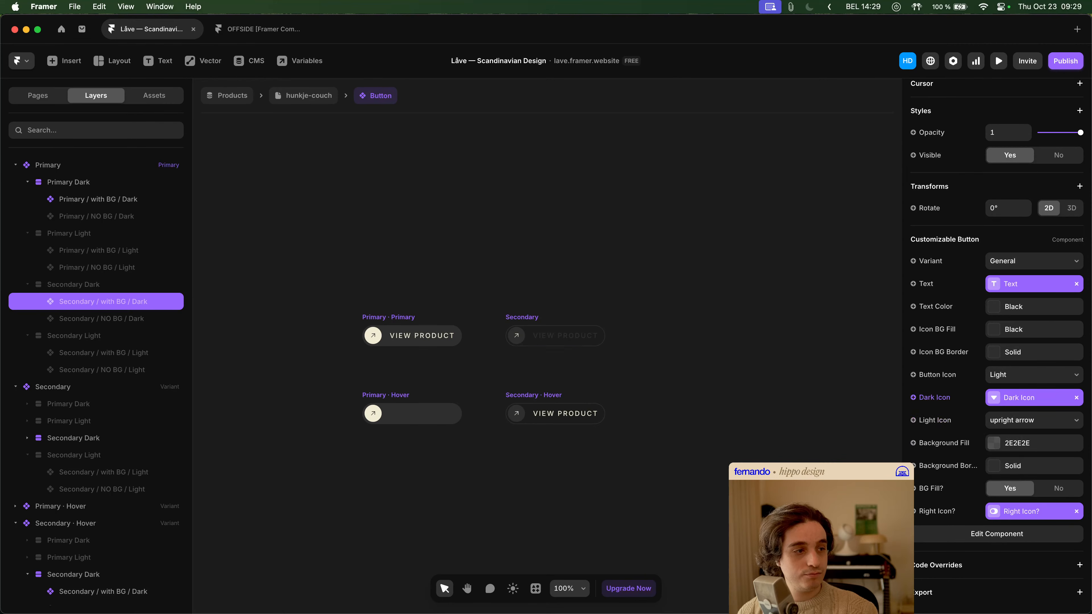
click(153, 321)
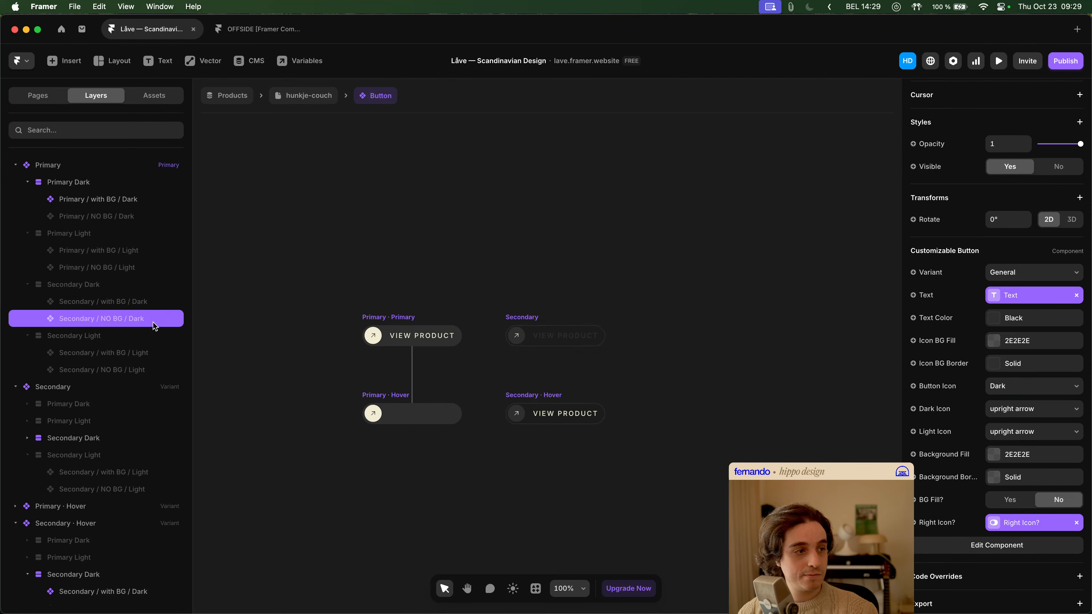
click(946, 409)
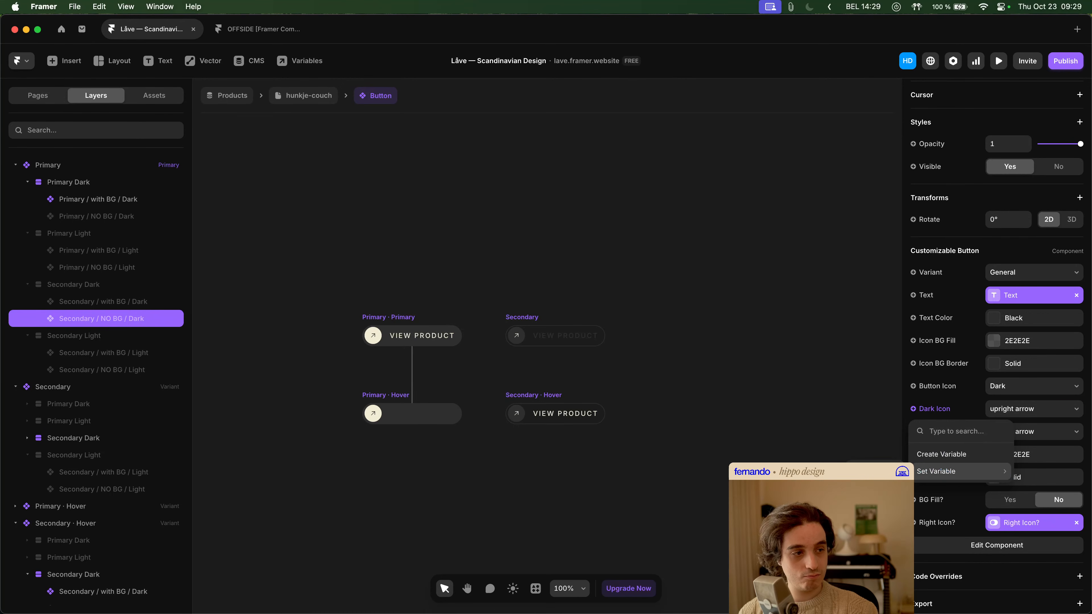
click(877, 472)
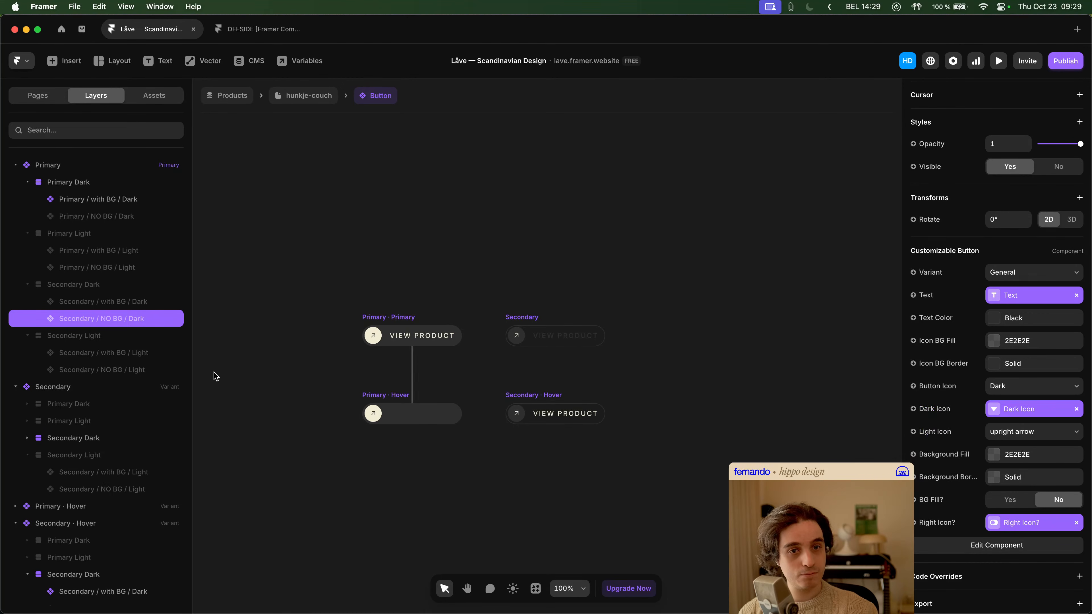
- Link Light Icon to the Light Icon variable on the Primary variant's Secondary Light nested buttons, with BG and NO BG
click(119, 354)
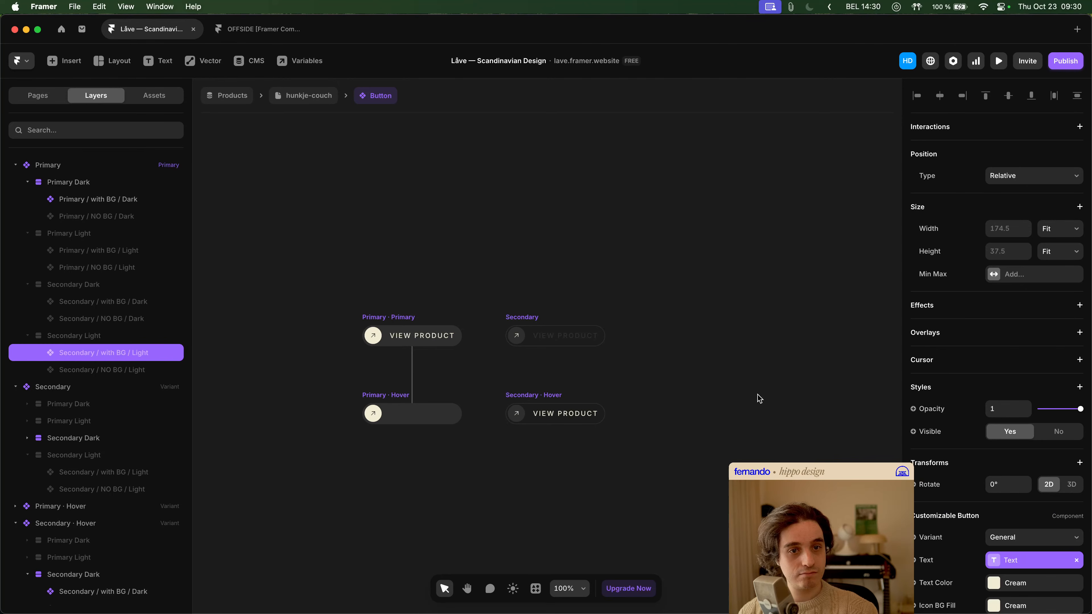
scroll(1048, 443, down, 5)
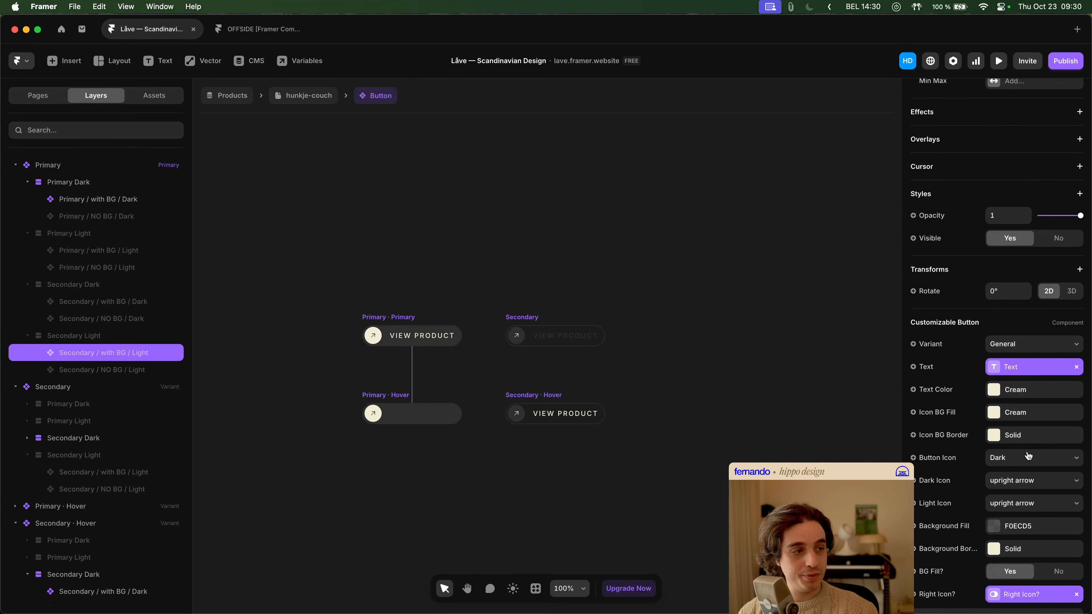
scroll(1027, 455, down, 2)
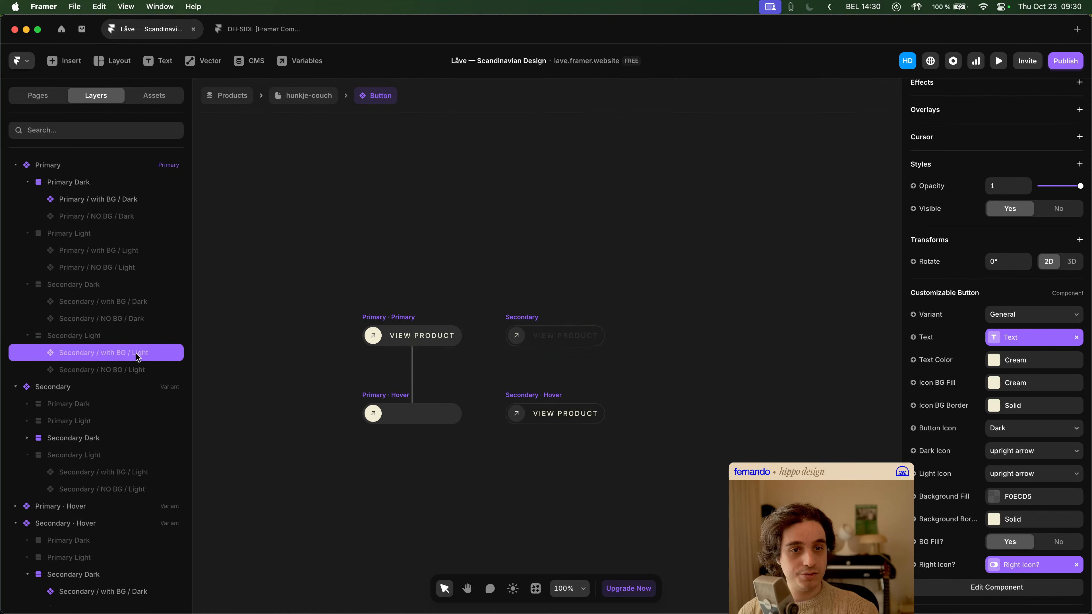
click(933, 475)
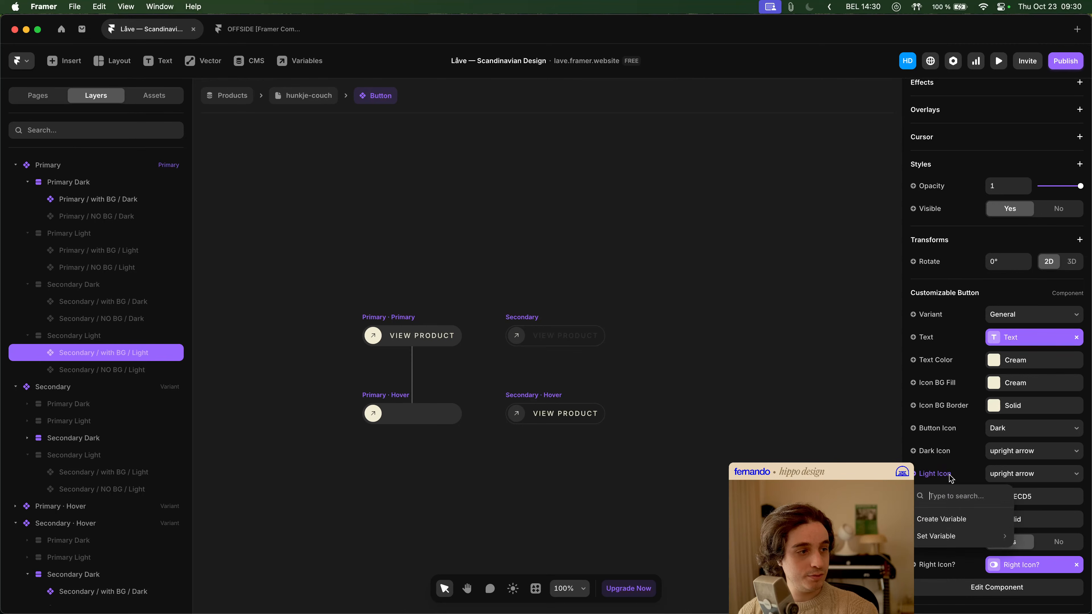
click(957, 525)
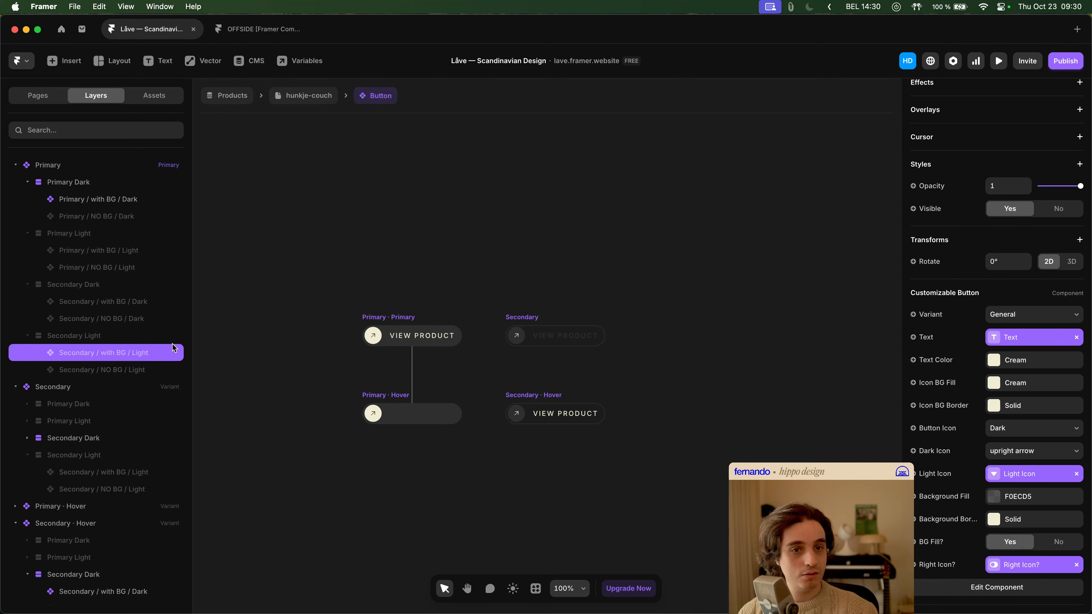
click(116, 371)
scroll(973, 483, down, 2)
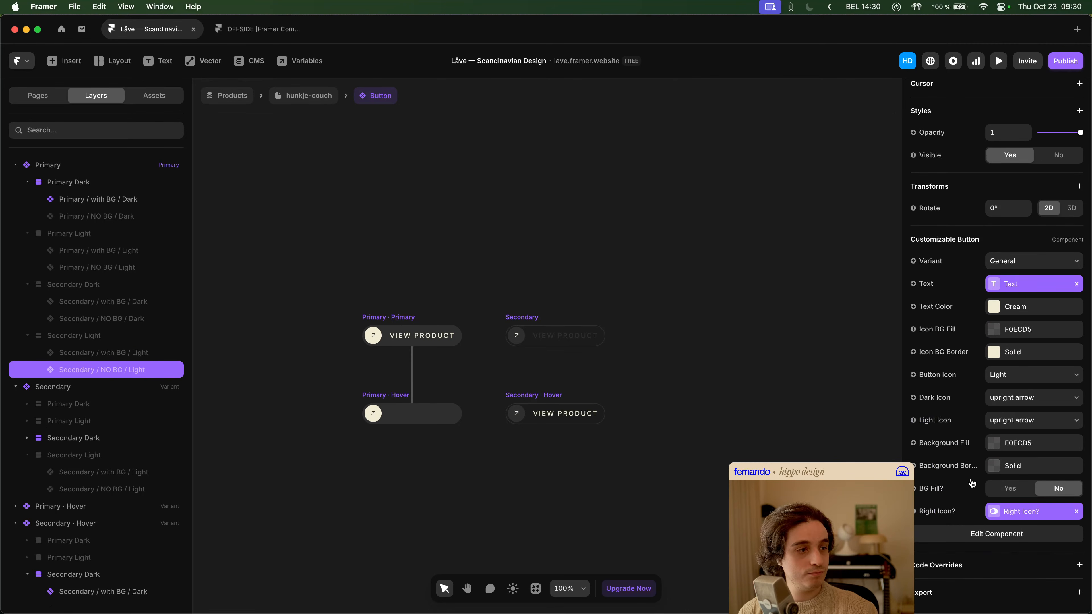
click(951, 421)
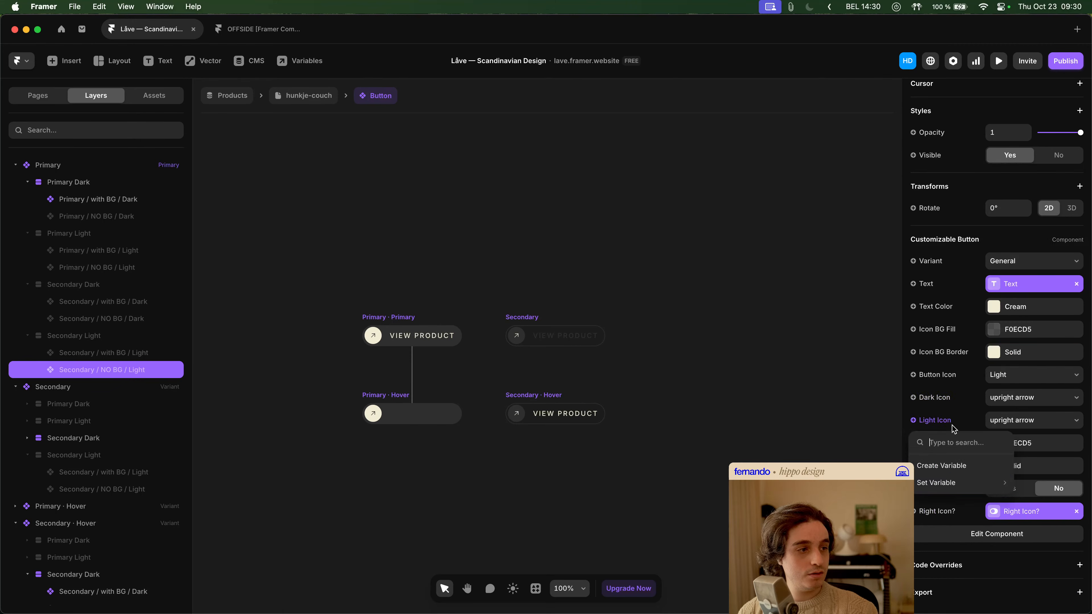
click(882, 495)
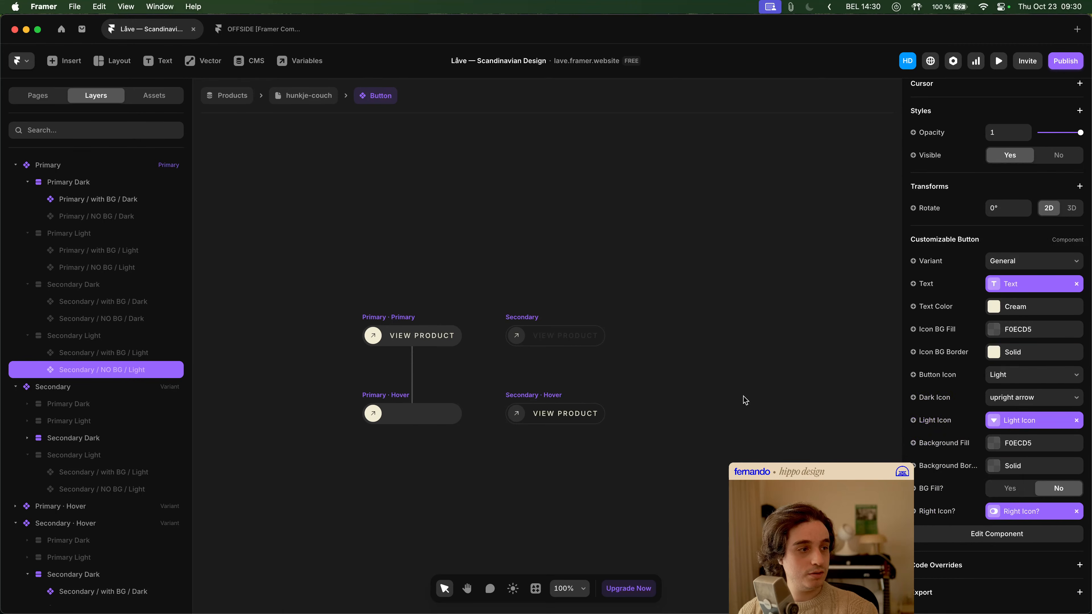
- Return to the hunkje-couch page, examine the "Let's work together" button's icon properties and reopen its component
click(752, 406)
click(310, 96)
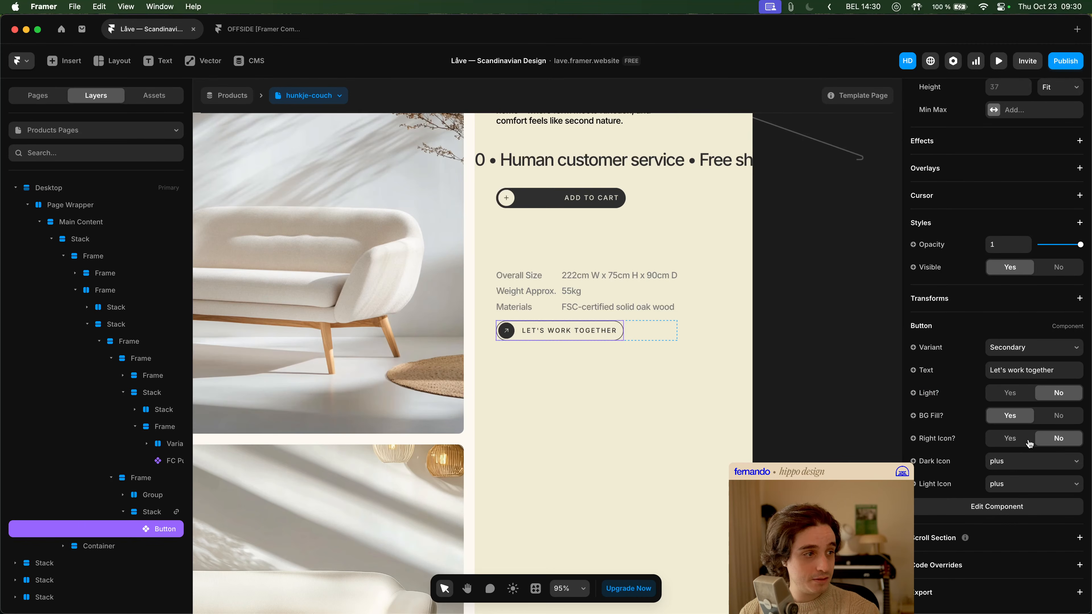
click(1008, 511)
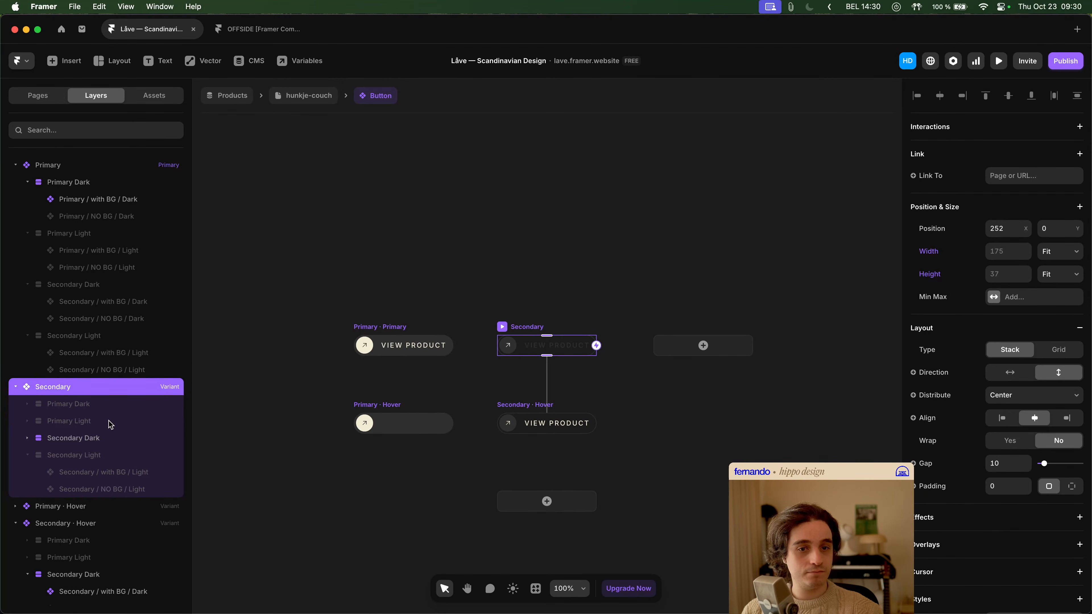
- Expand the Secondary variant's Secondary Dark layers and reset the Dark Icon override on its Secondary / with BG / Dark button
click(27, 455)
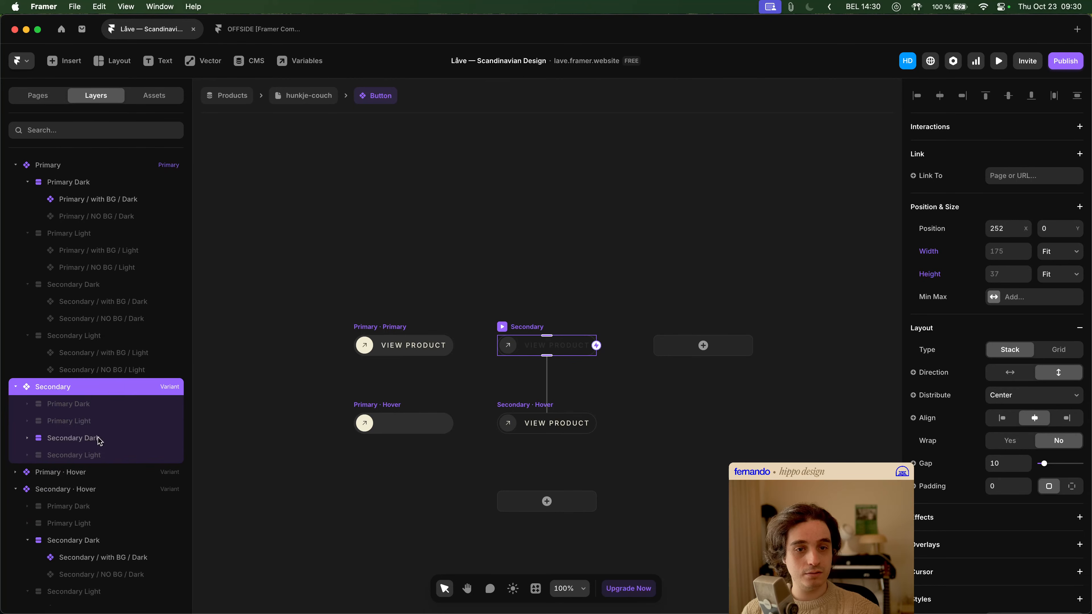
click(65, 438)
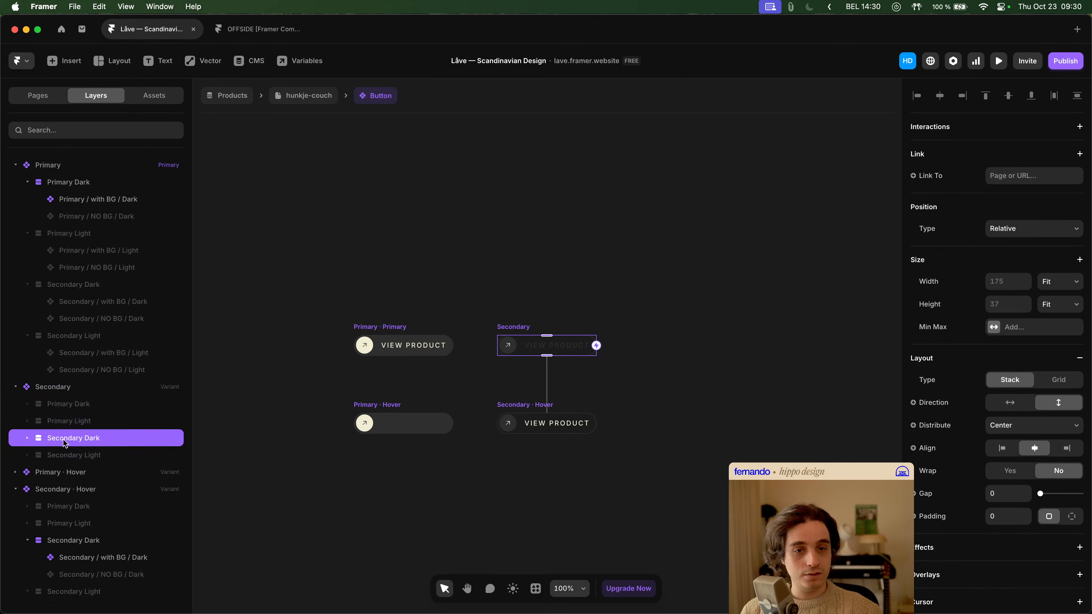
click(28, 439)
click(121, 455)
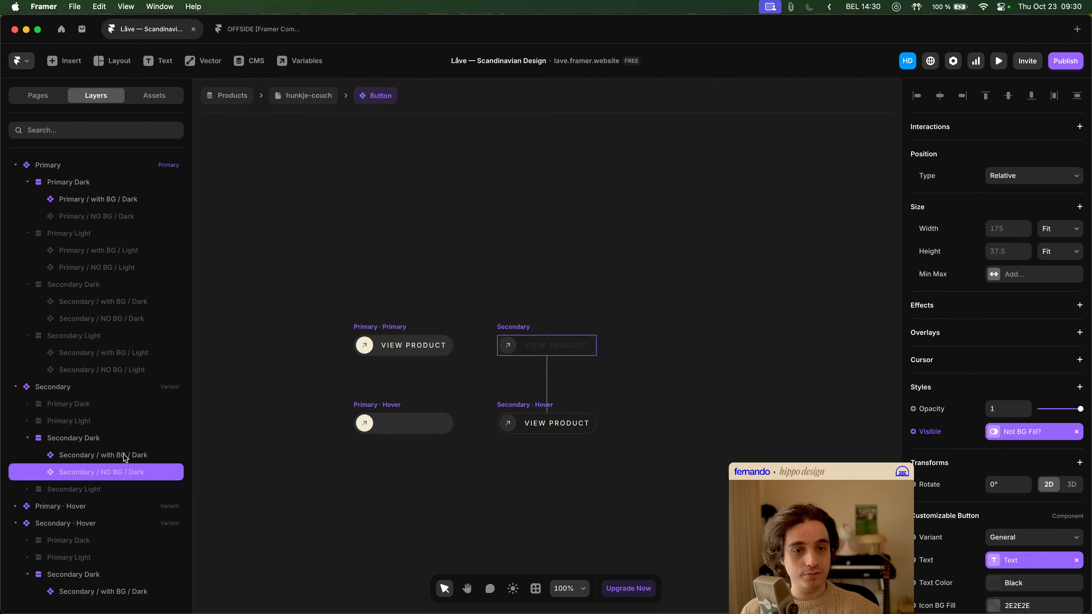
scroll(1058, 447, down, 10)
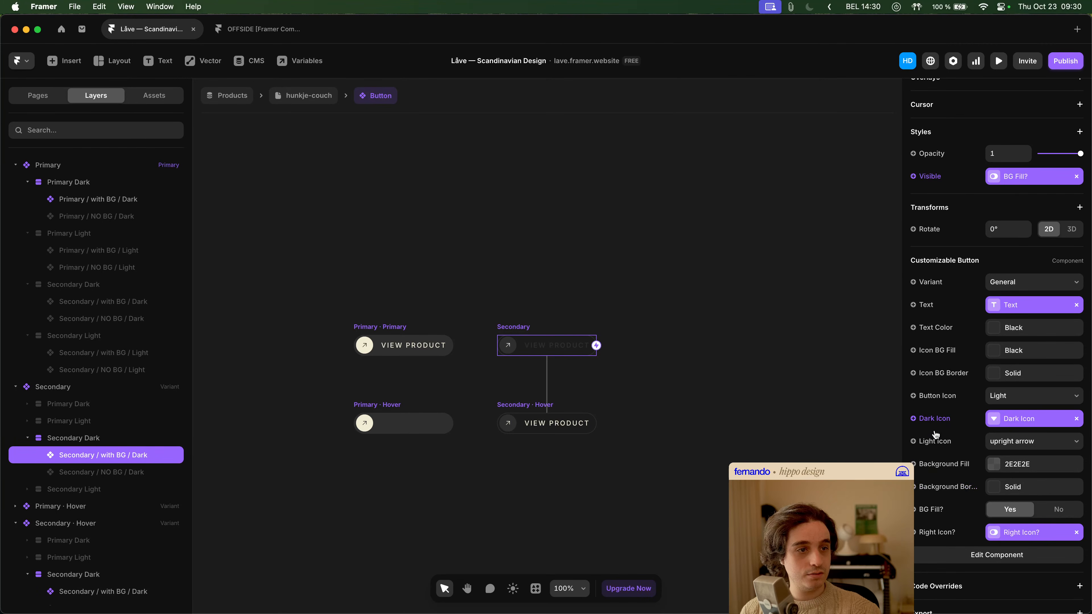
click(943, 418)
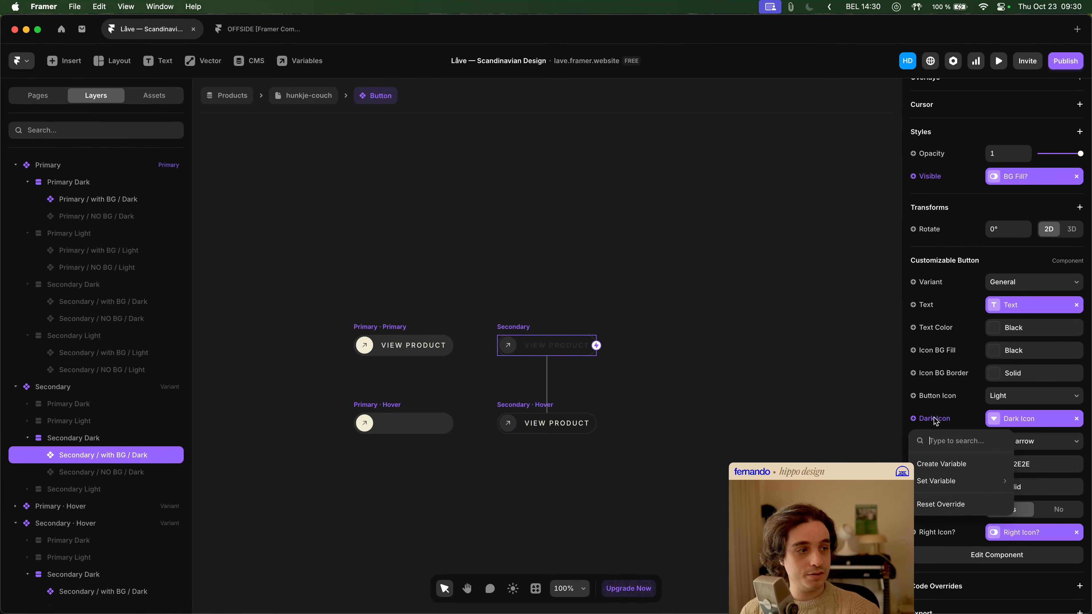
click(950, 506)
- Try unlinking Dark Icon on the Secondary variant's Secondary / with BG / Dark button, and reset that override
click(1077, 421)
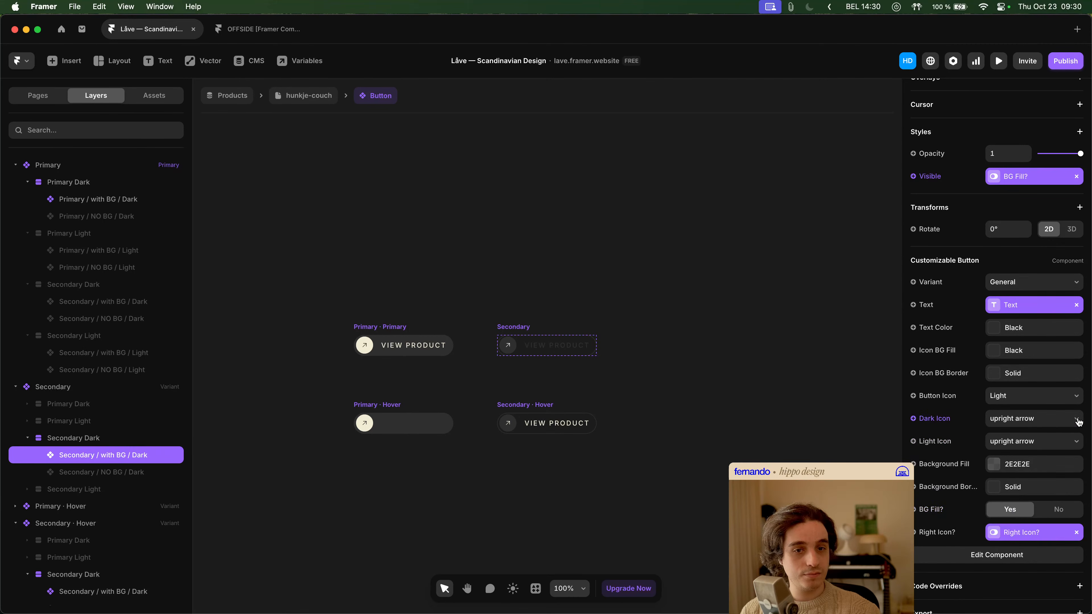
click(934, 418)
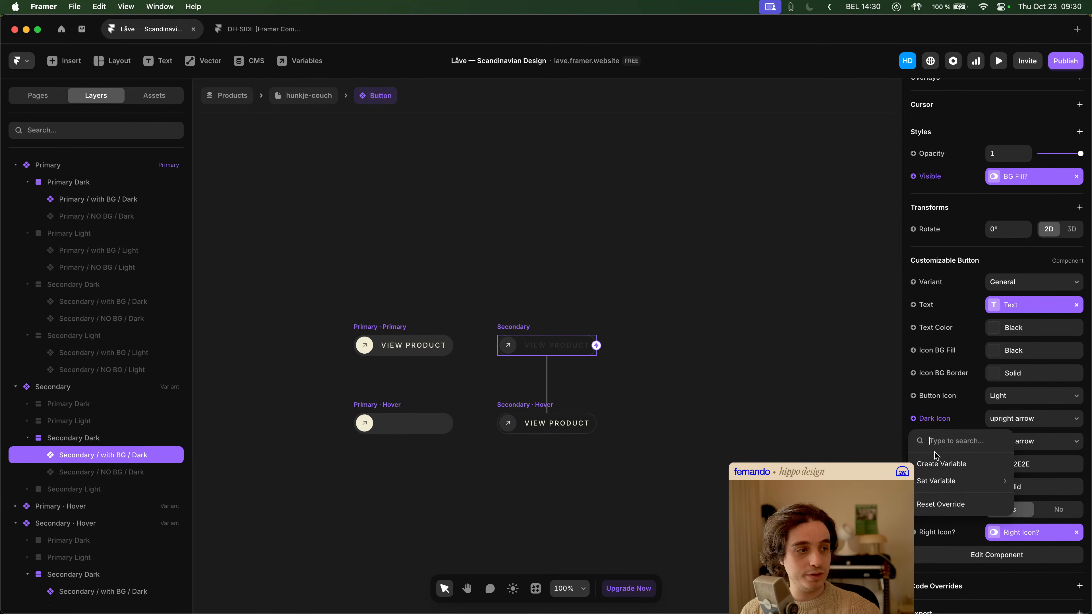
click(940, 502)
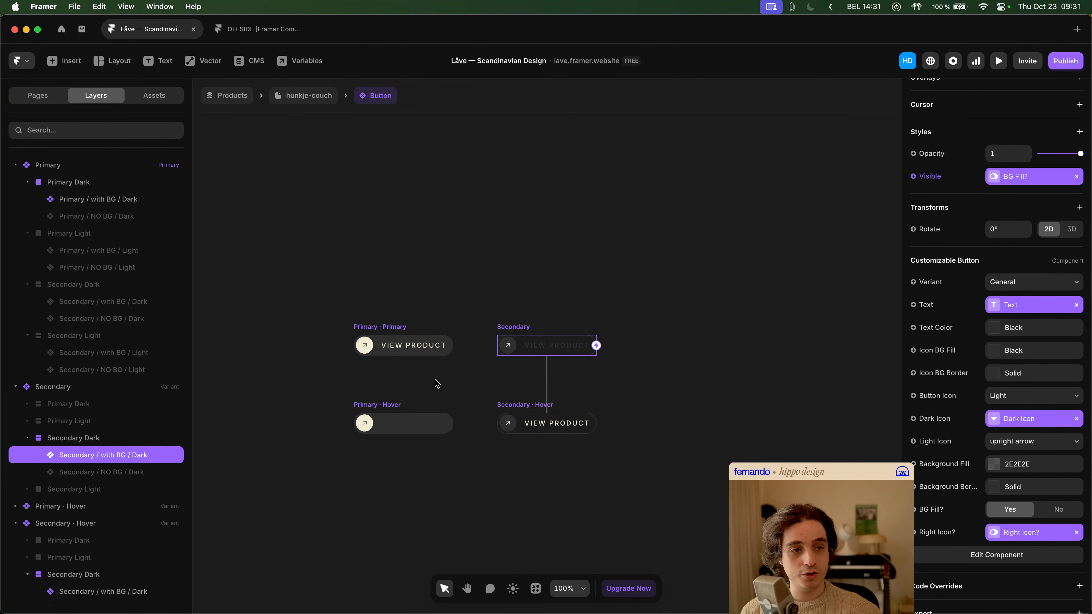
- Link Light Icon to the Light Icon variable on the Primary variant's Secondary / with BG / Dark nested button
click(122, 303)
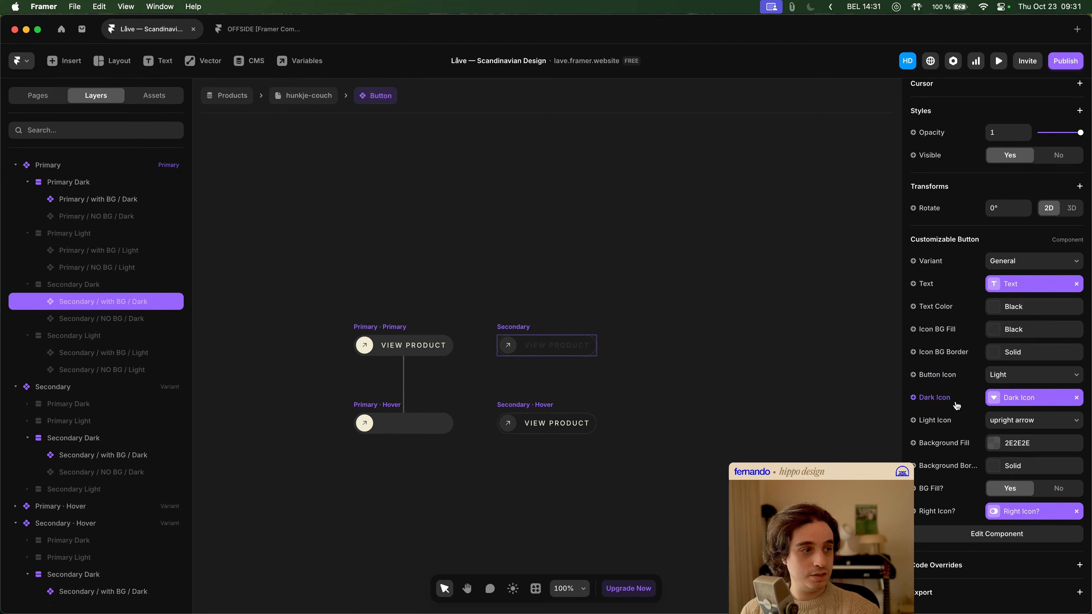
click(954, 421)
mouse_move(950, 485)
click(878, 500)
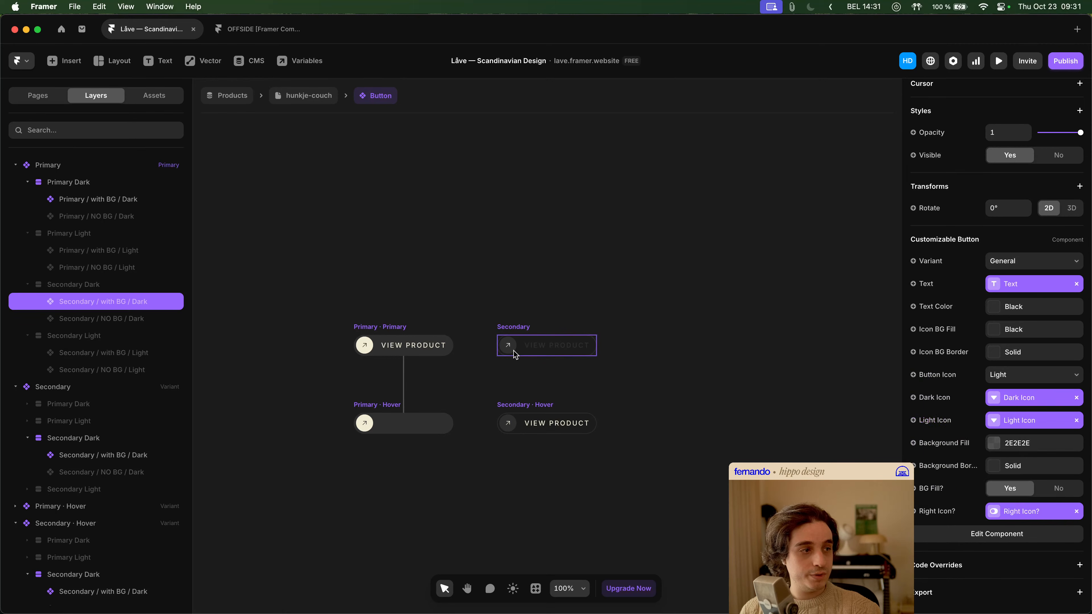
- Link Light Icon to the Light Icon variable on the Primary variant's Secondary / NO BG / Dark nested button
click(137, 319)
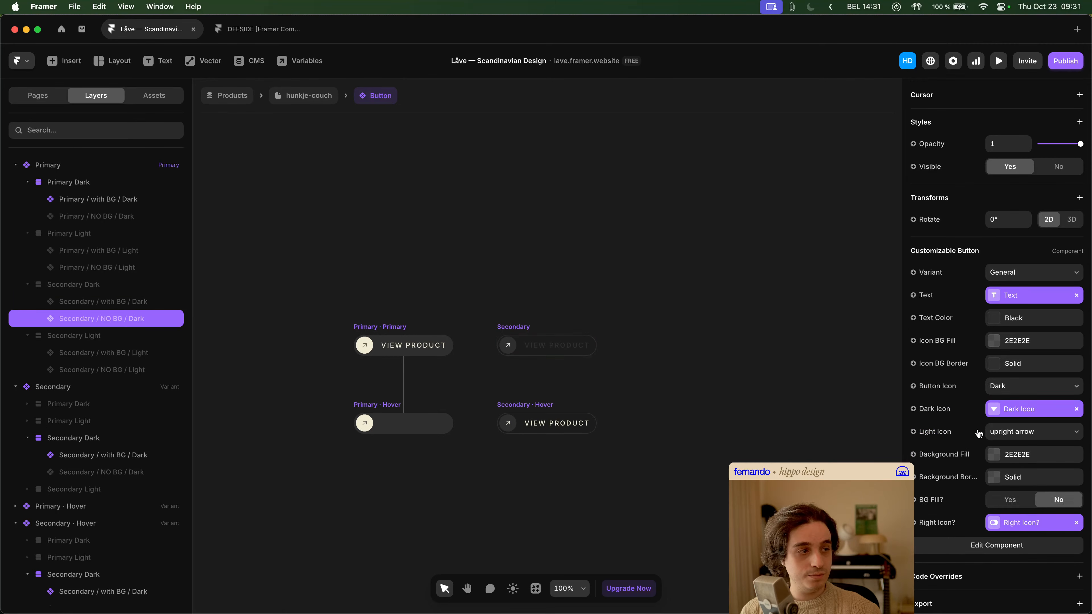
click(937, 432)
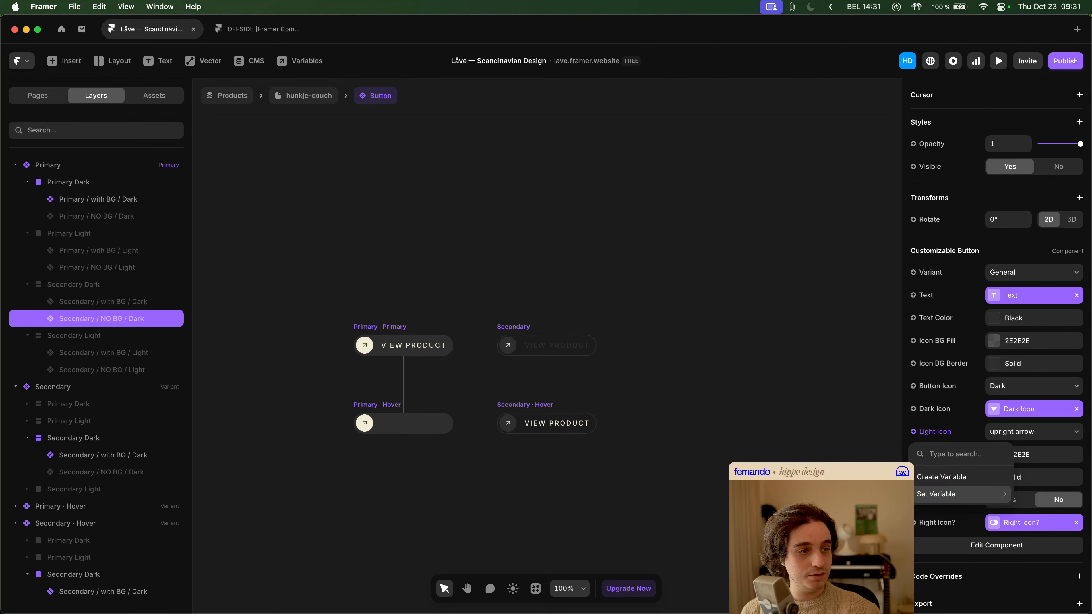
click(877, 509)
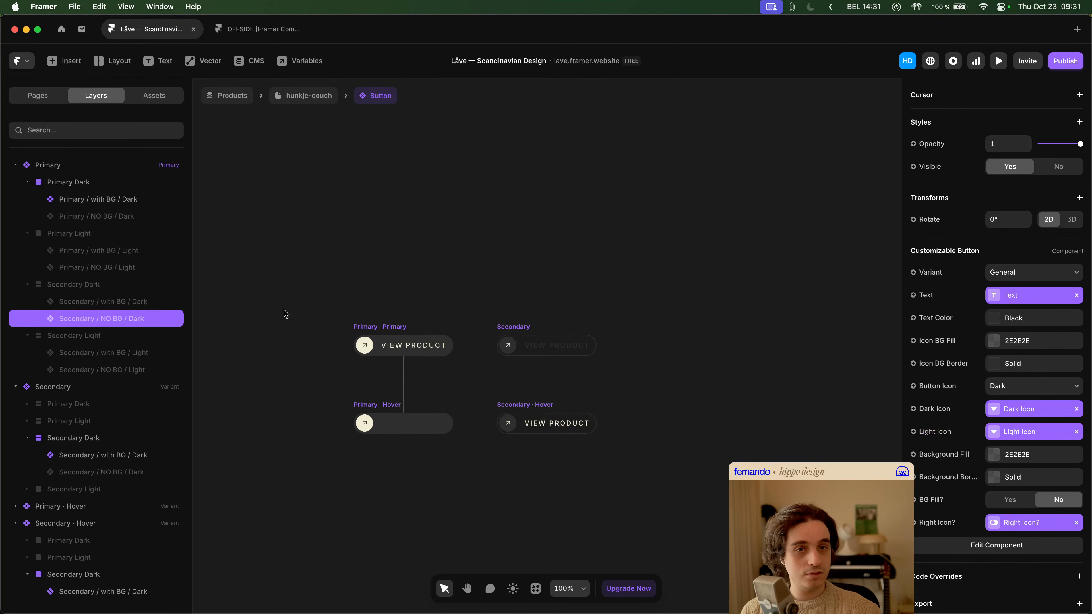
click(124, 219)
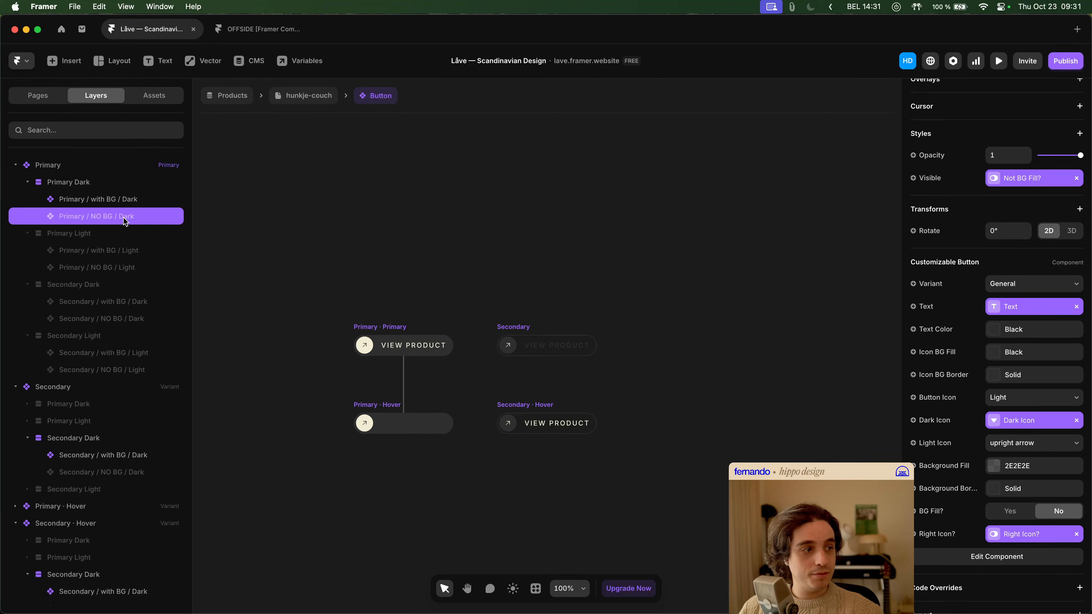
shift+click(131, 202)
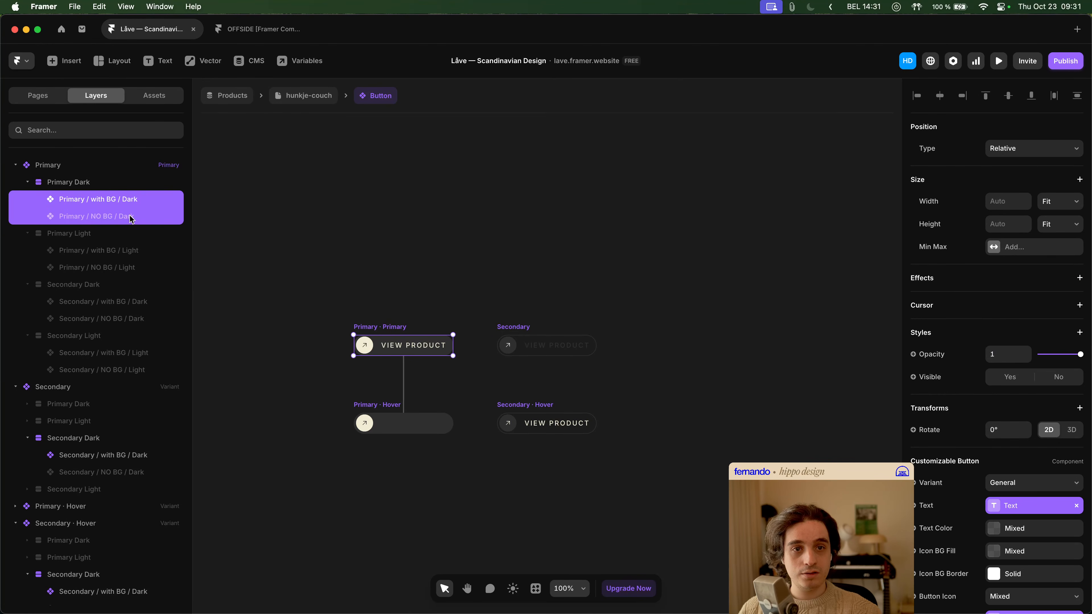
shift+click(148, 302)
shift+click(151, 319)
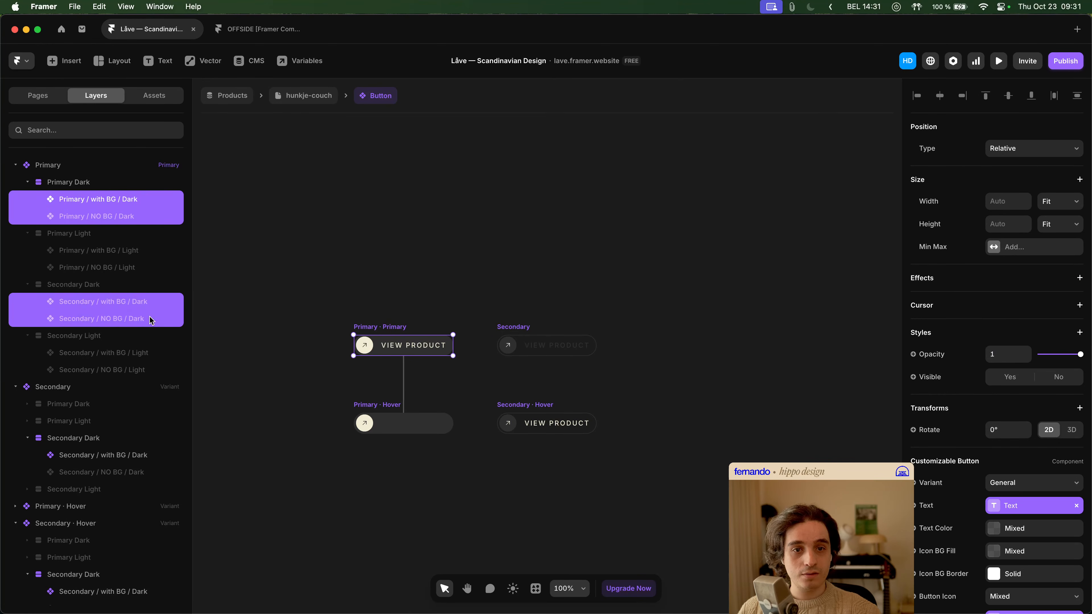
scroll(991, 474, down, 7)
scroll(987, 381, up, 1)
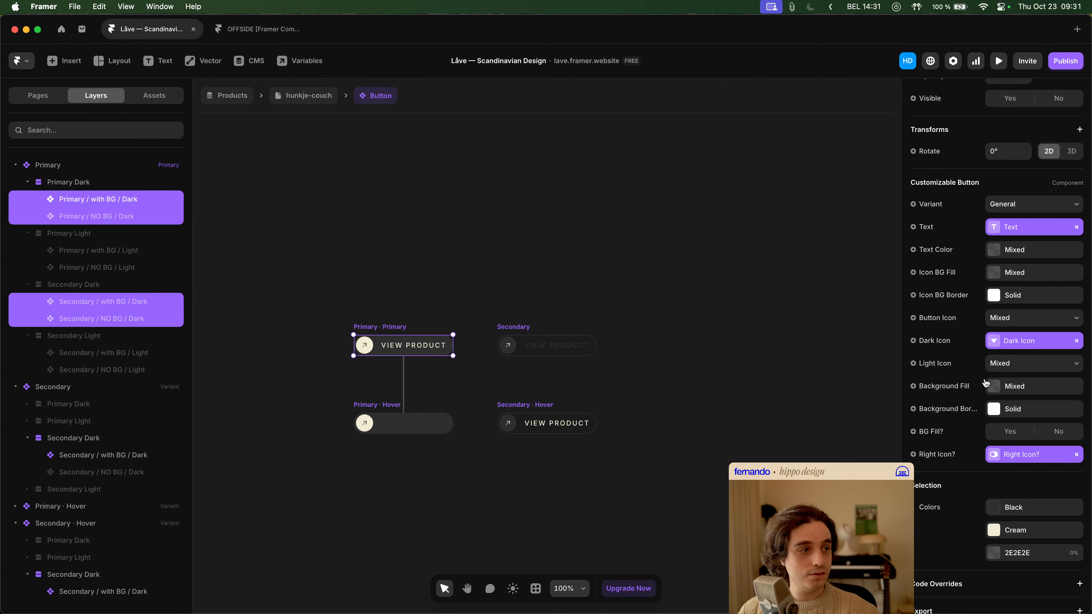
- Link Dark Icon and Light Icon to their matching variables on all eight nested buttons of the Primary variant together
click(140, 202)
shift+click(138, 215)
shift+click(134, 250)
shift+click(135, 267)
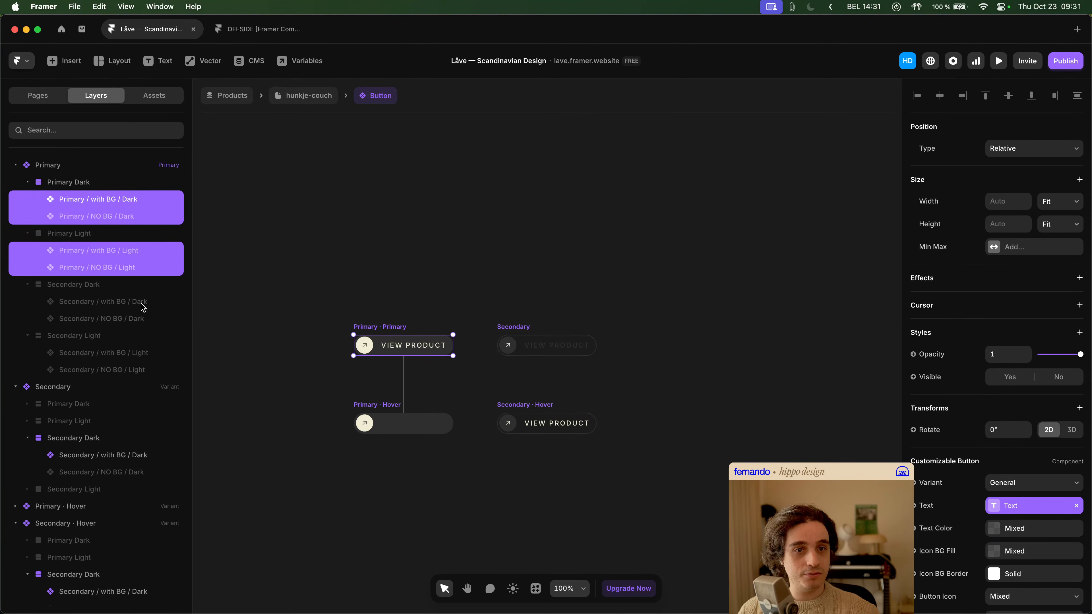
shift+click(142, 303)
shift+click(144, 319)
shift+click(146, 353)
shift+click(151, 369)
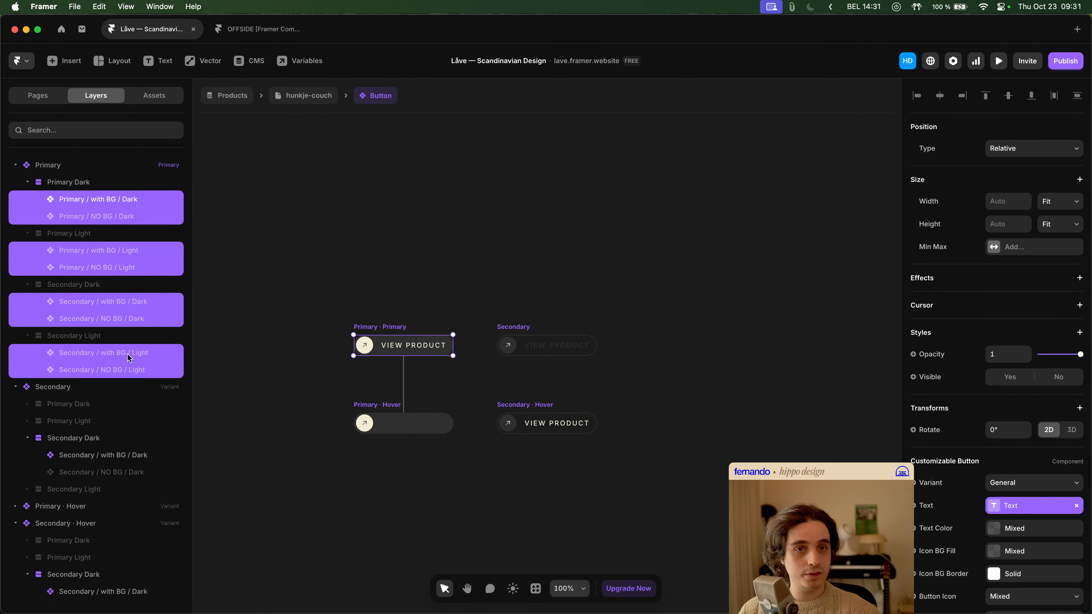
scroll(1000, 464, down, 5)
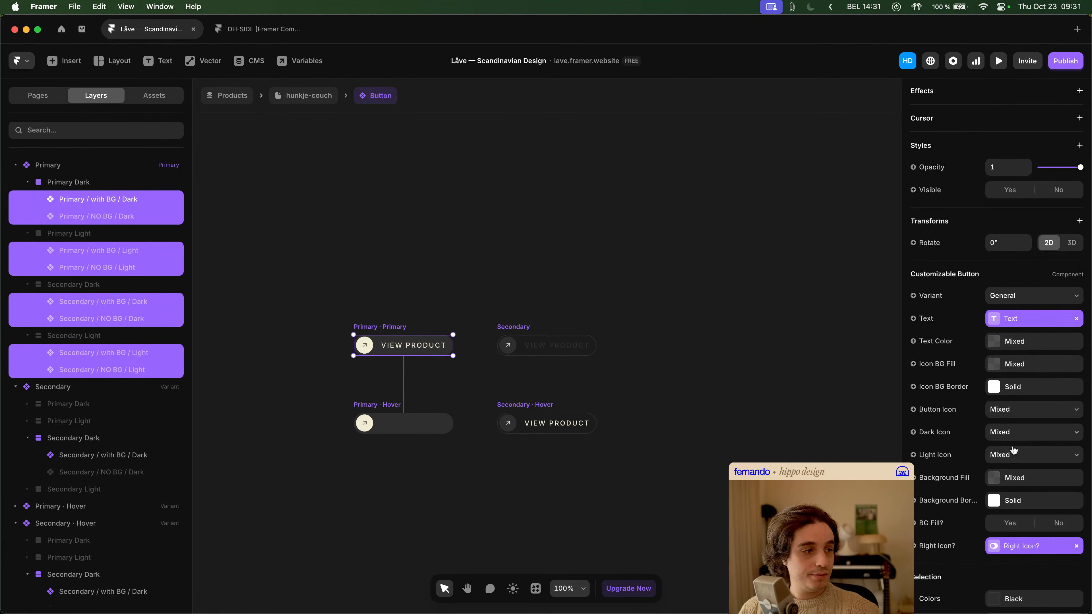
click(943, 432)
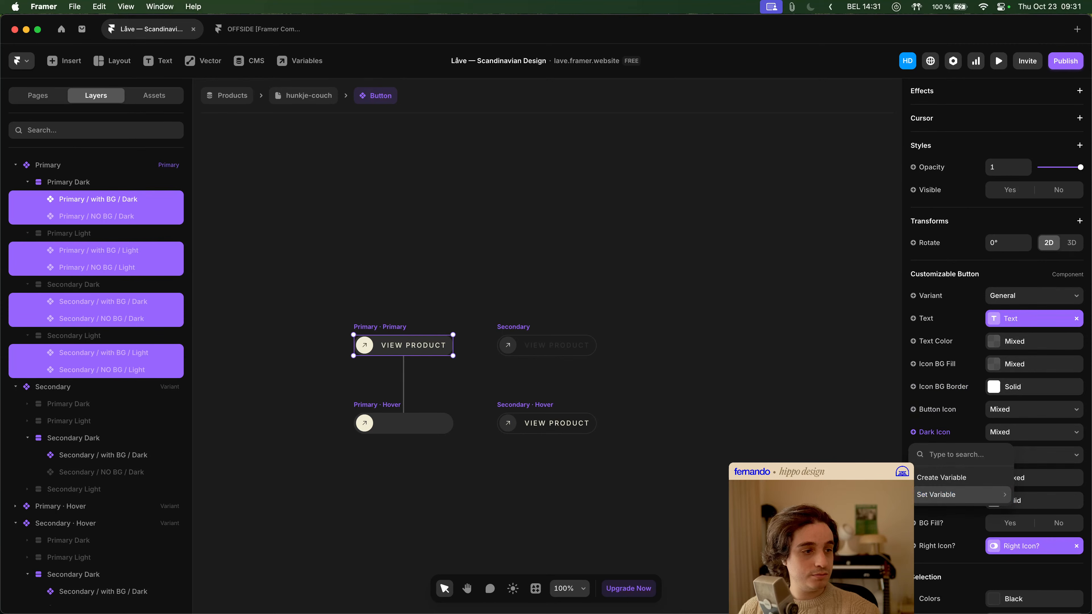
click(941, 478)
click(935, 455)
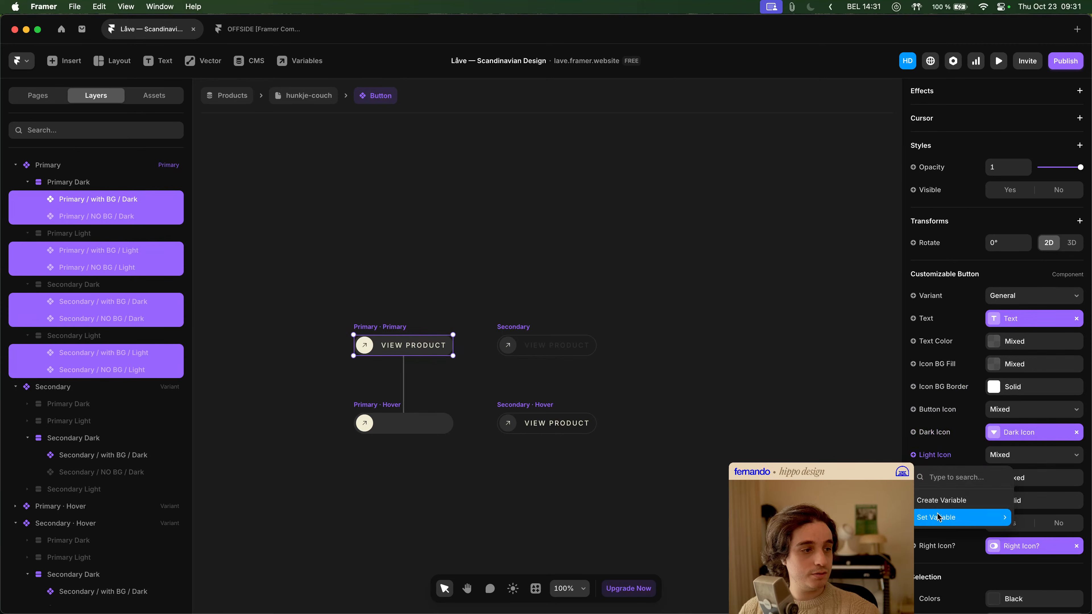
click(942, 500)
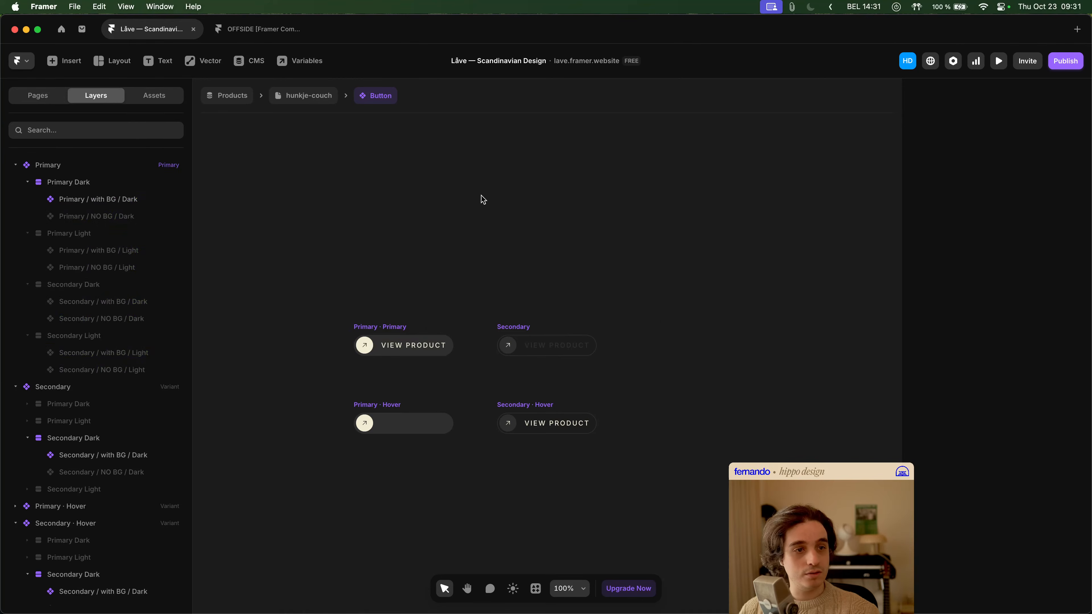
- Return to the hunkje-couch page and check the Dark Icon and Light Icon choices of the "Let's work together" button
click(324, 99)
scroll(731, 349, up, 1)
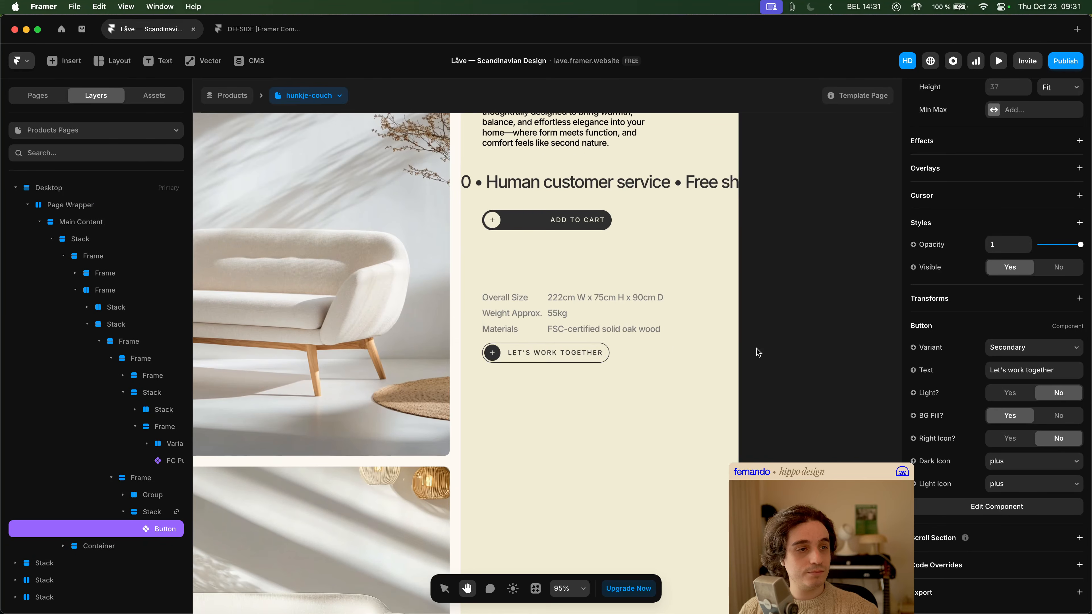
click(1012, 468)
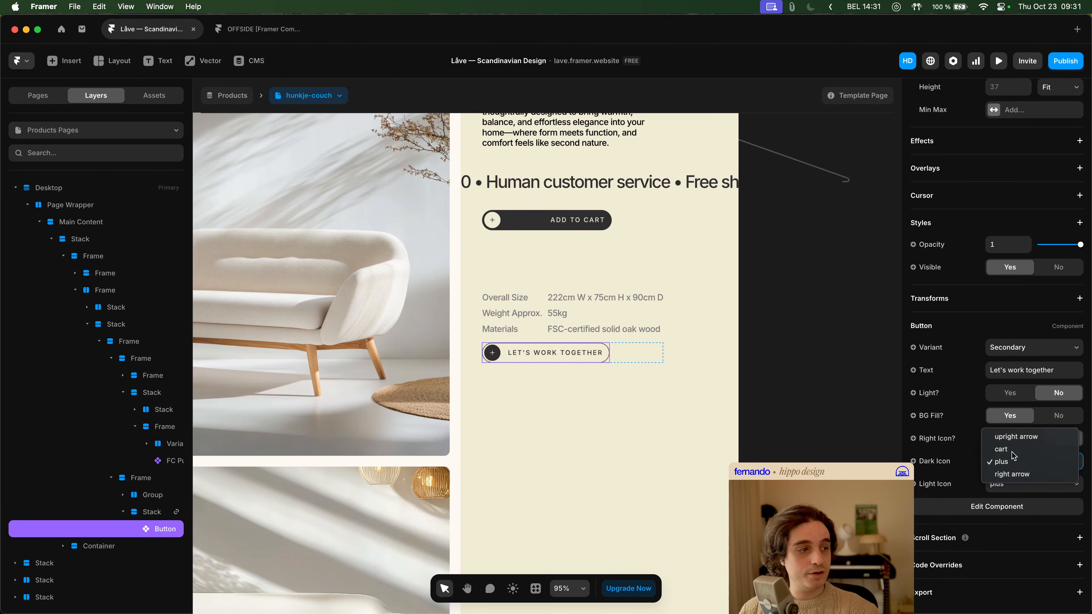
click(1013, 459)
click(1016, 466)
click(1014, 475)
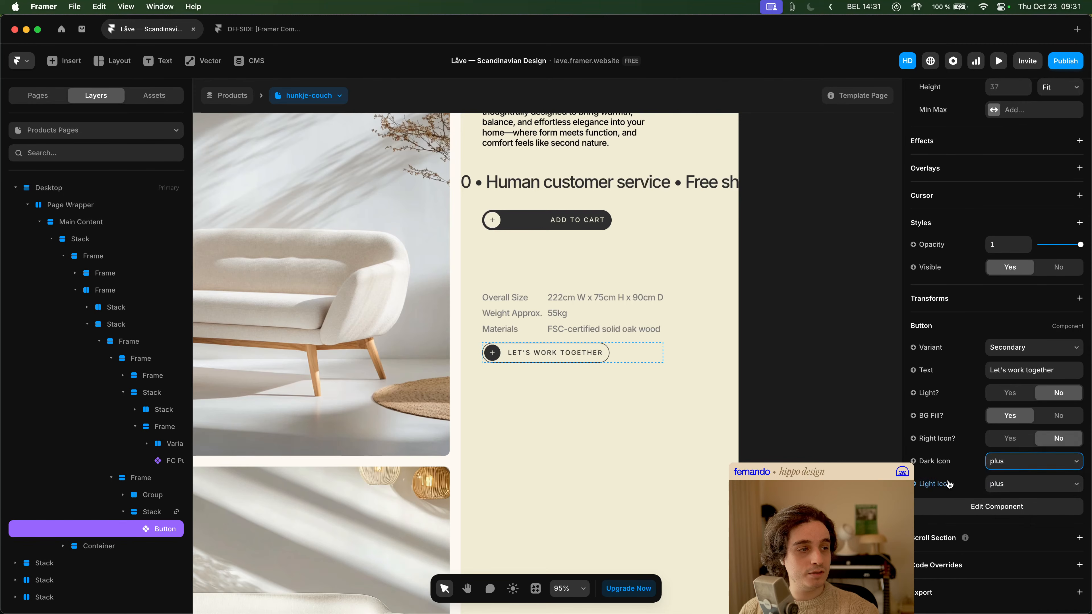
click(1002, 487)
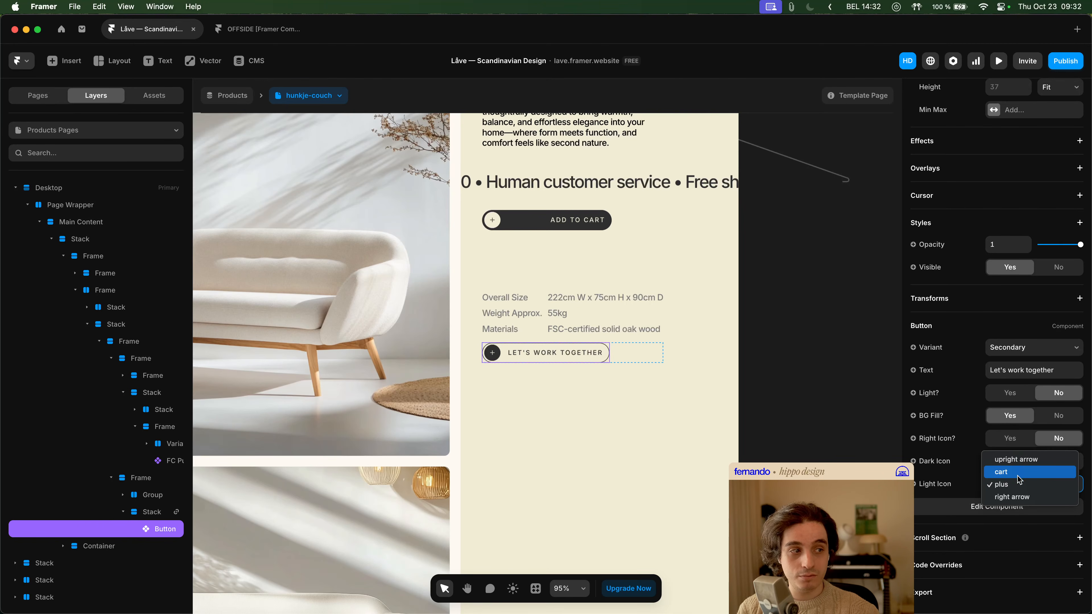
click(962, 453)
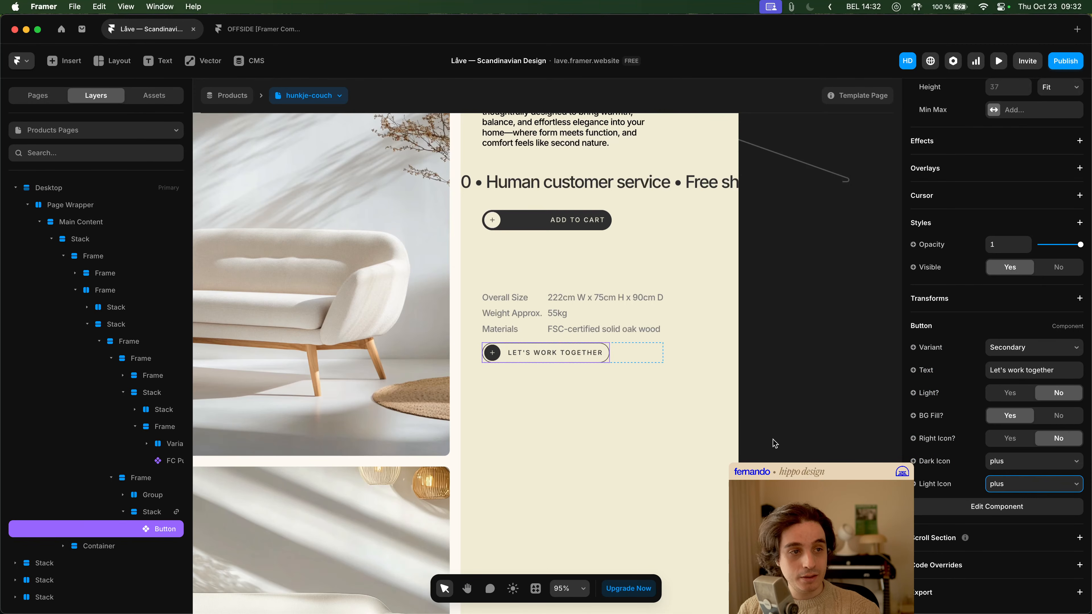
- Change the text of the "Let's work together" button below the product specifications to "More info"
click(1021, 371)
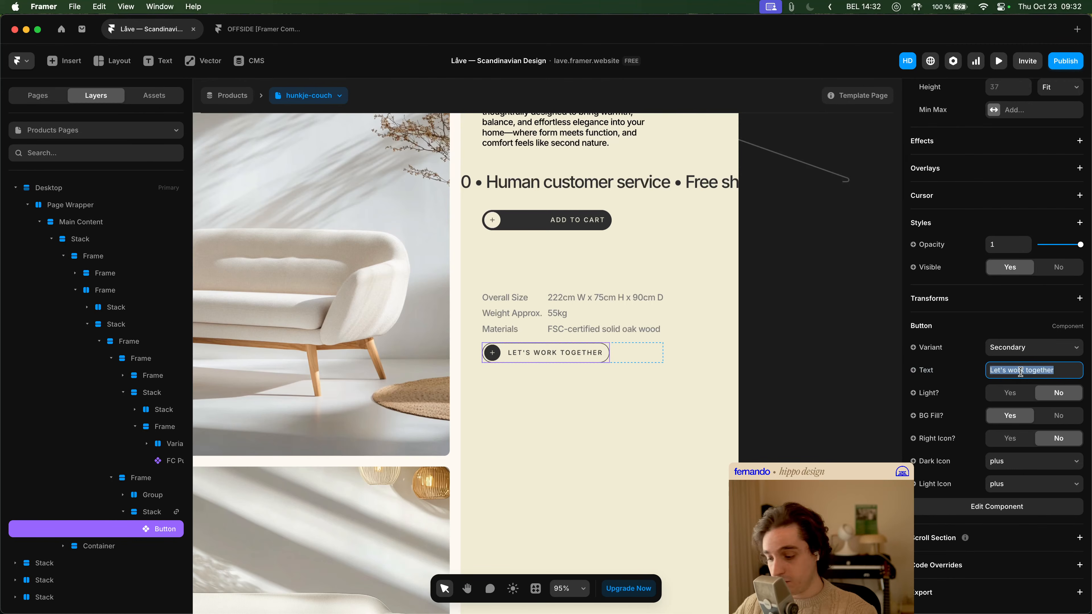
text(More Info)
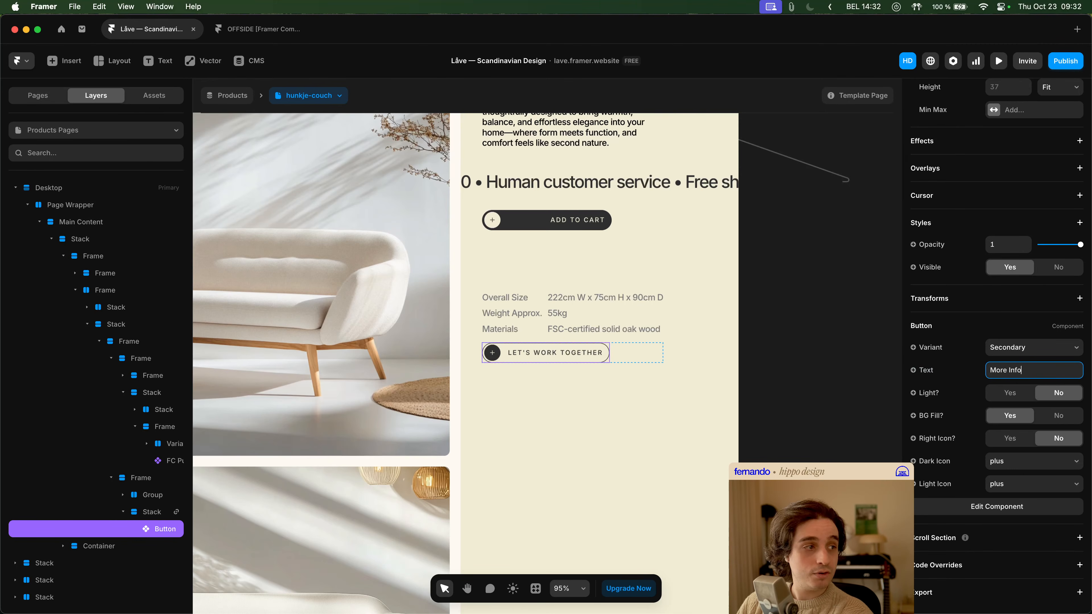
key(Return)
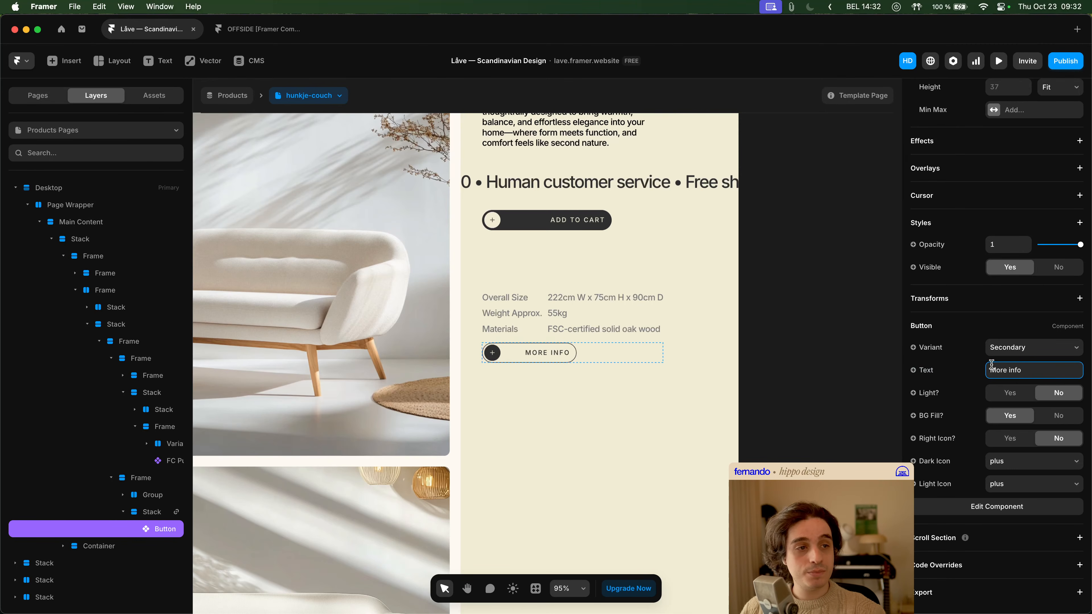
click(797, 391)
scroll(797, 390, up, 2)
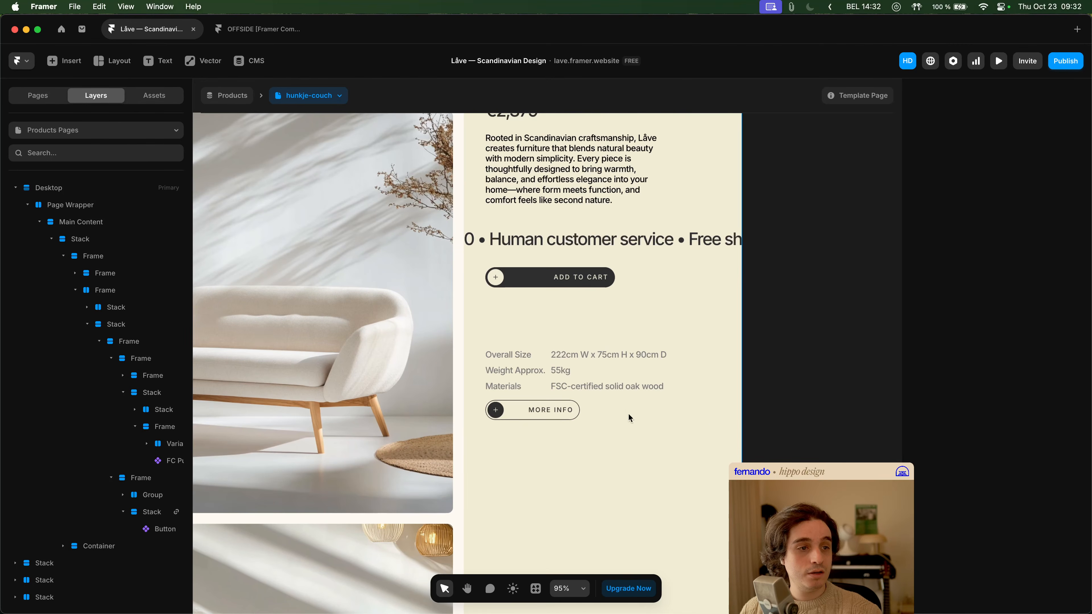
- Turn off BG Fill for the "More info" button and review it on the page
click(518, 411)
click(519, 411)
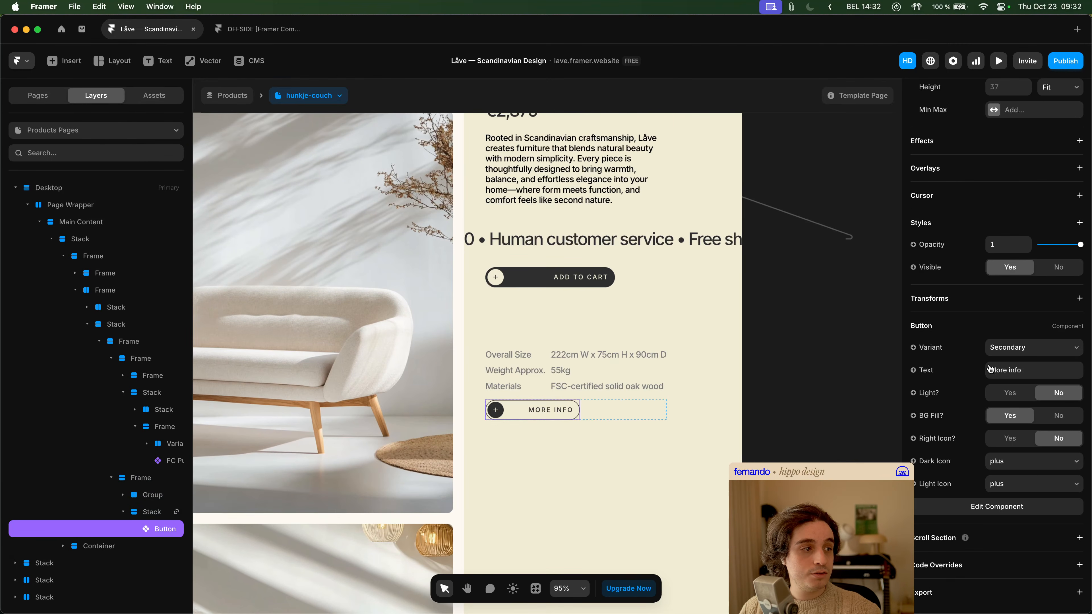
click(1058, 416)
click(779, 427)
scroll(778, 413, down, 1)
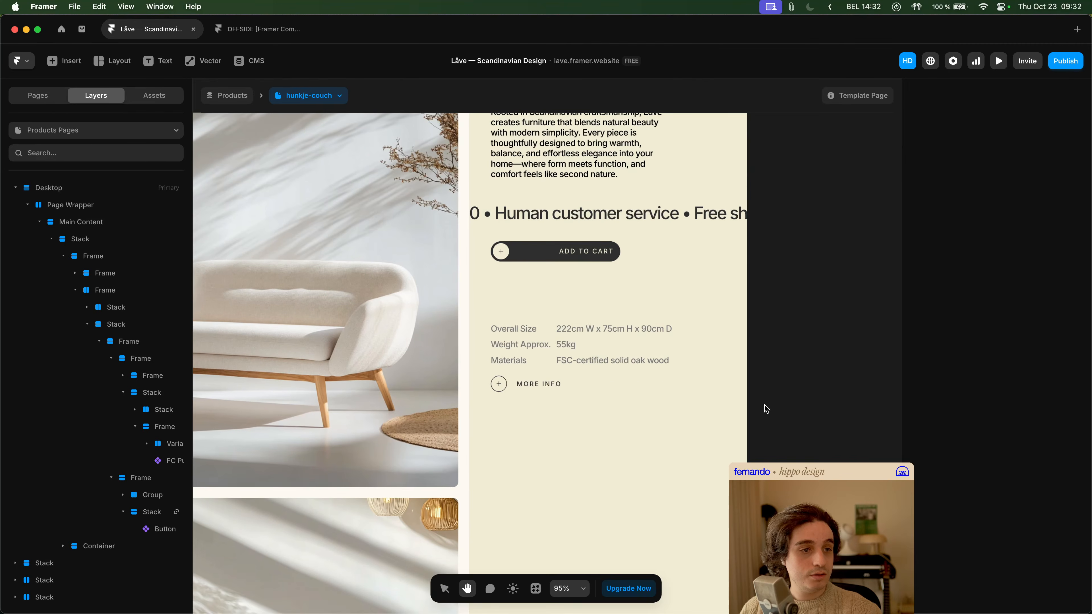
click(568, 383)
scroll(778, 425, down, 1)
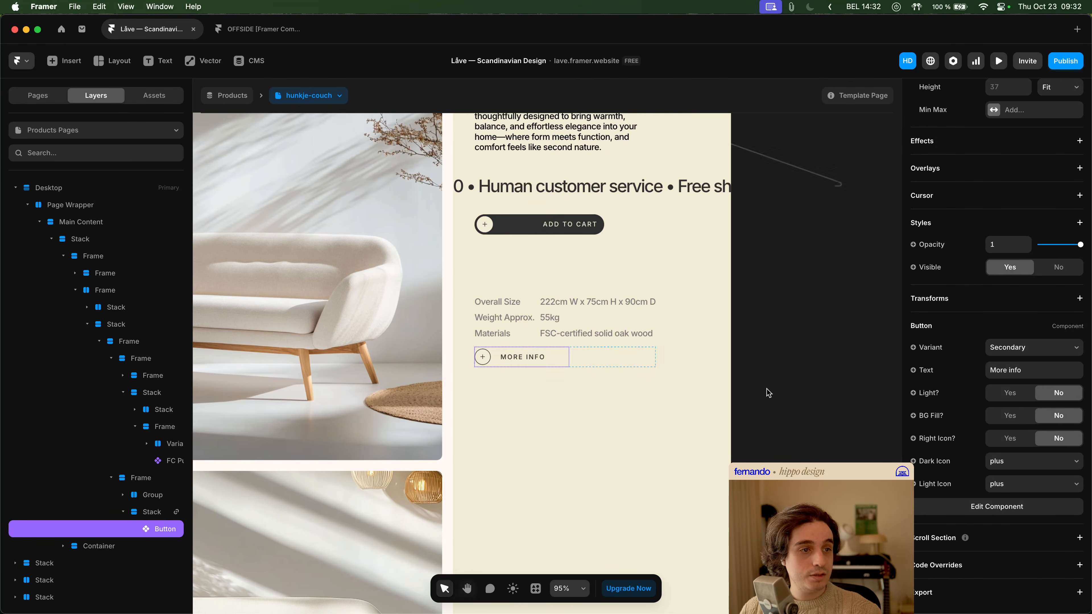
click(769, 392)
scroll(761, 391, down, 6)
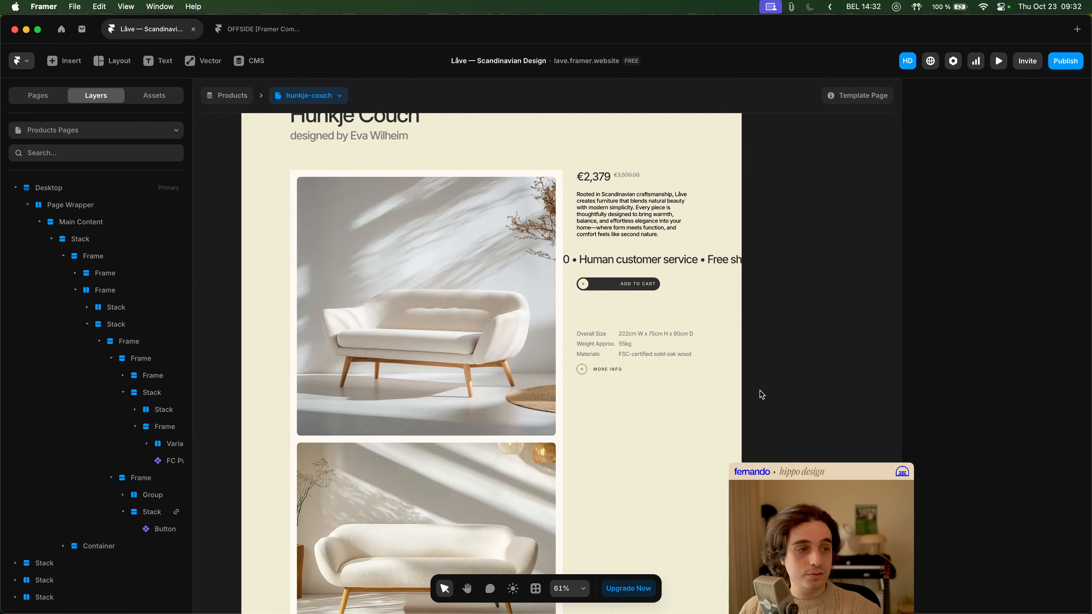
- Preview the product page around the "More info" button, close the preview and return to the button on the canvas
click(624, 371)
click(998, 61)
scroll(827, 379, down, 3)
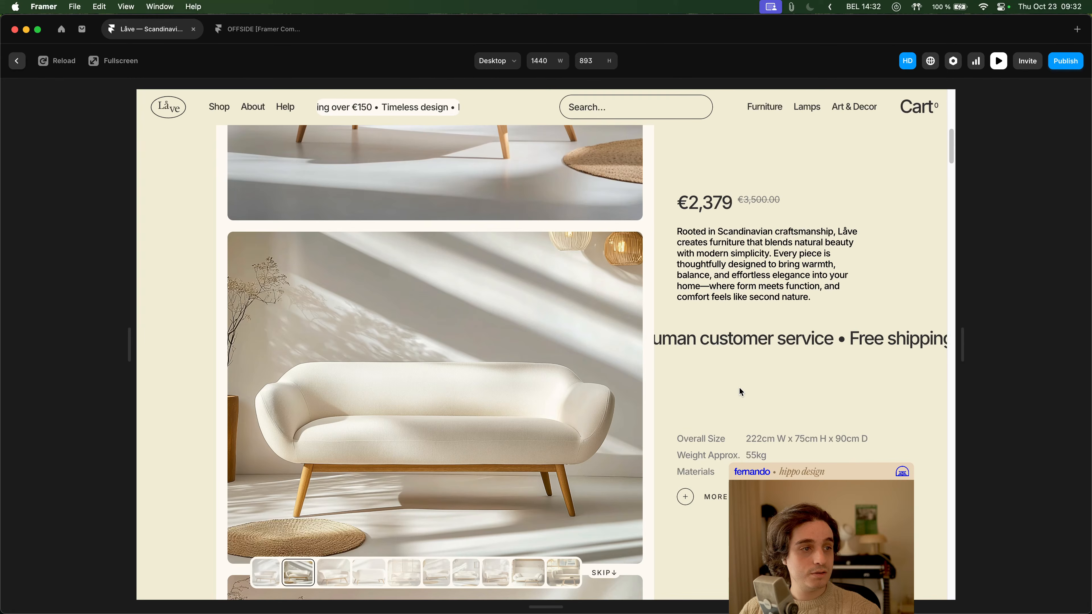
key(Escape)
scroll(615, 368, down, 5)
scroll(616, 370, down, 10)
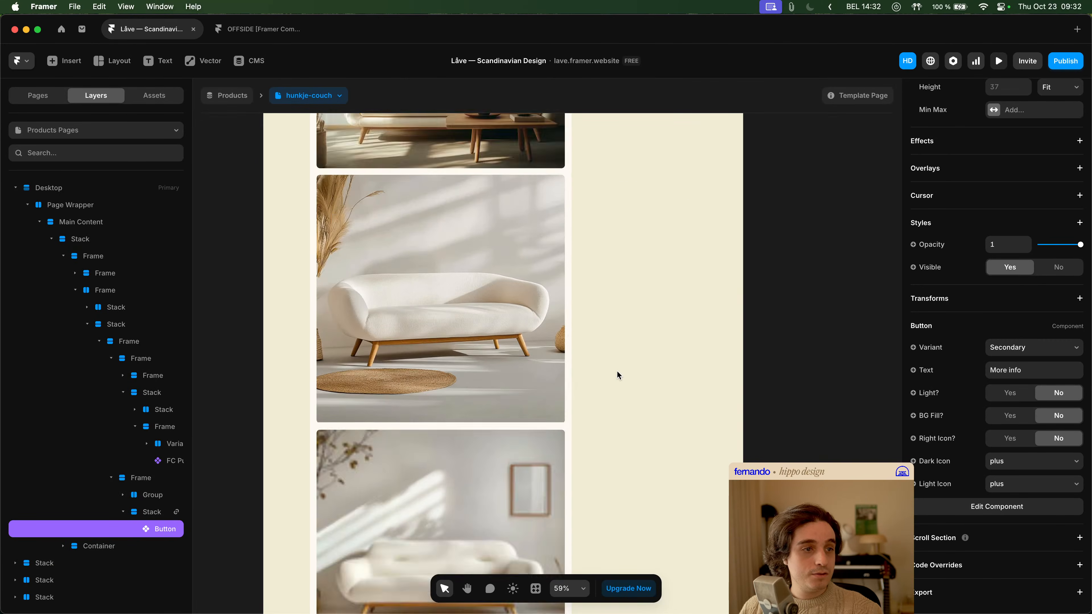
scroll(617, 370, up, 17)
scroll(617, 369, up, 3)
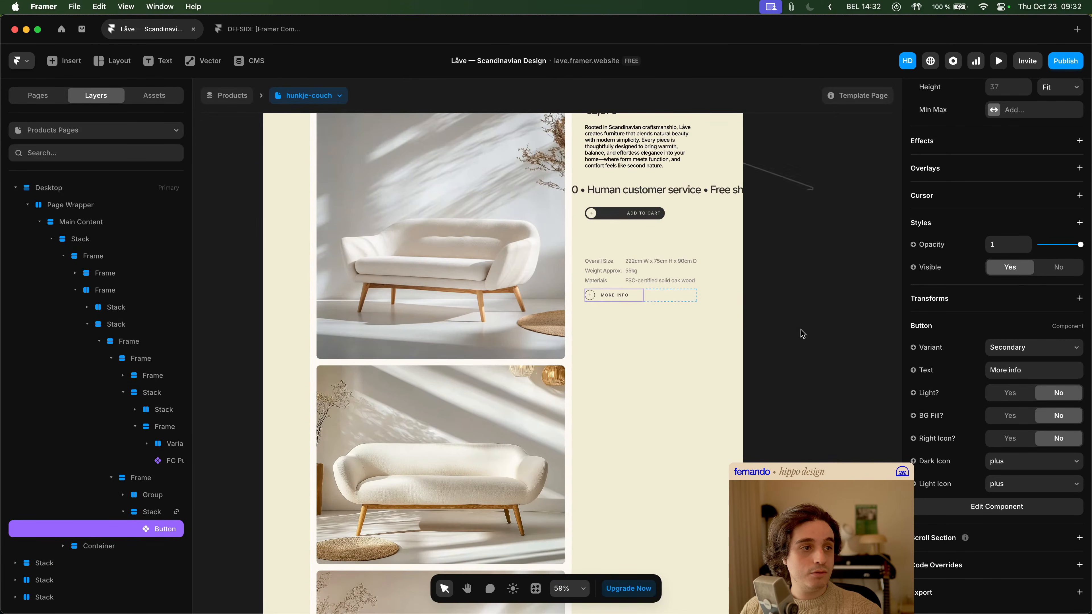
- Duplicate the "More info" button inside its stack to make four copies
key(super+d)
key(super+d)
key(super+d)
key(super+d)
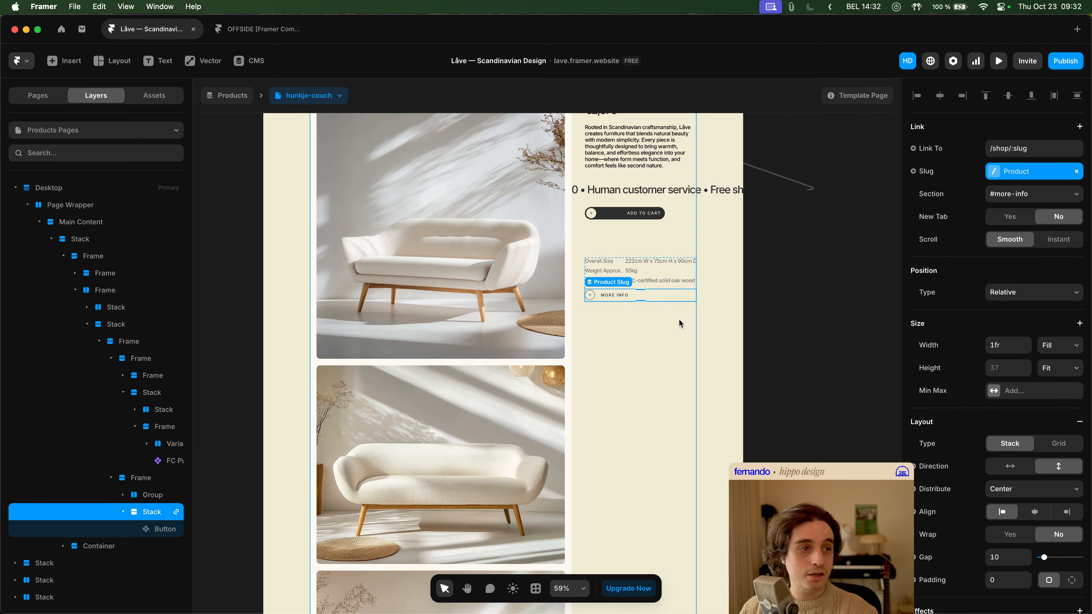
- Turn on BG Fill for the first "More info" button in the stack and compare it with the copies below
click(635, 297)
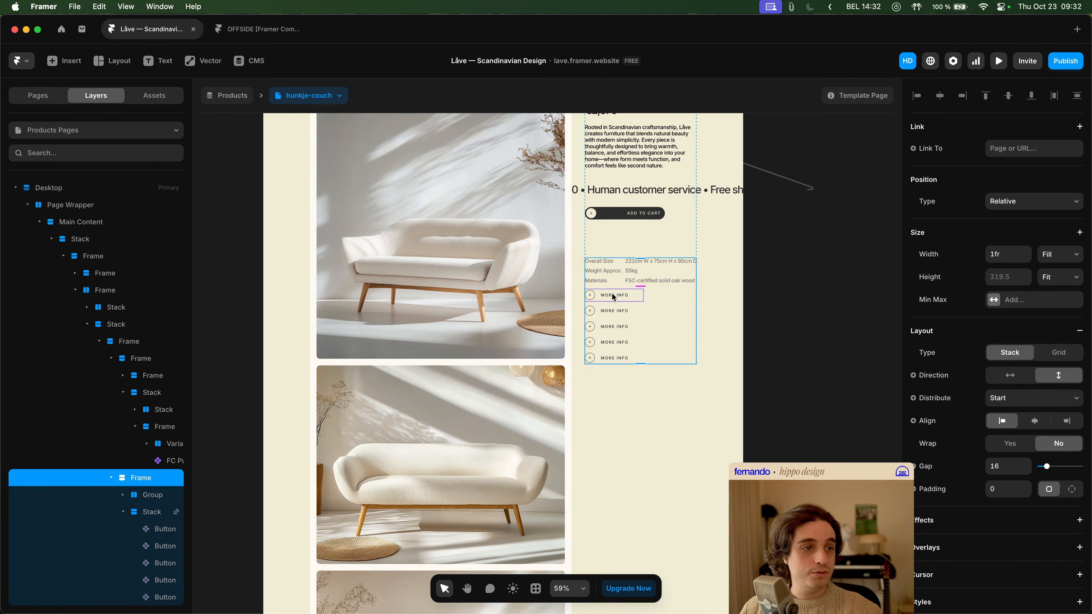
scroll(1014, 344, down, 3)
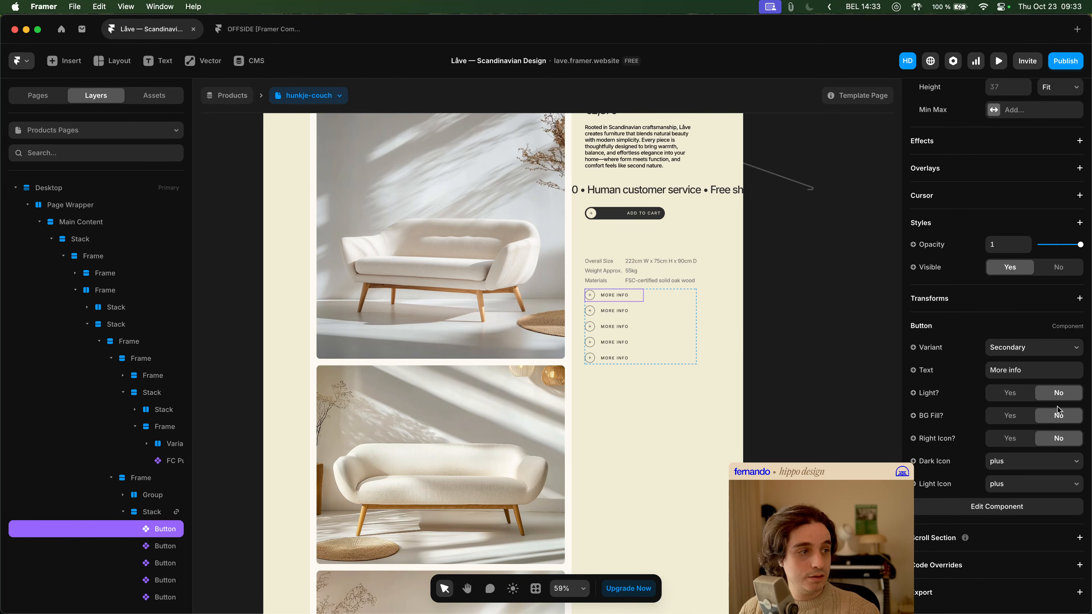
click(1010, 416)
scroll(645, 316, up, 3)
scroll(638, 317, up, 2)
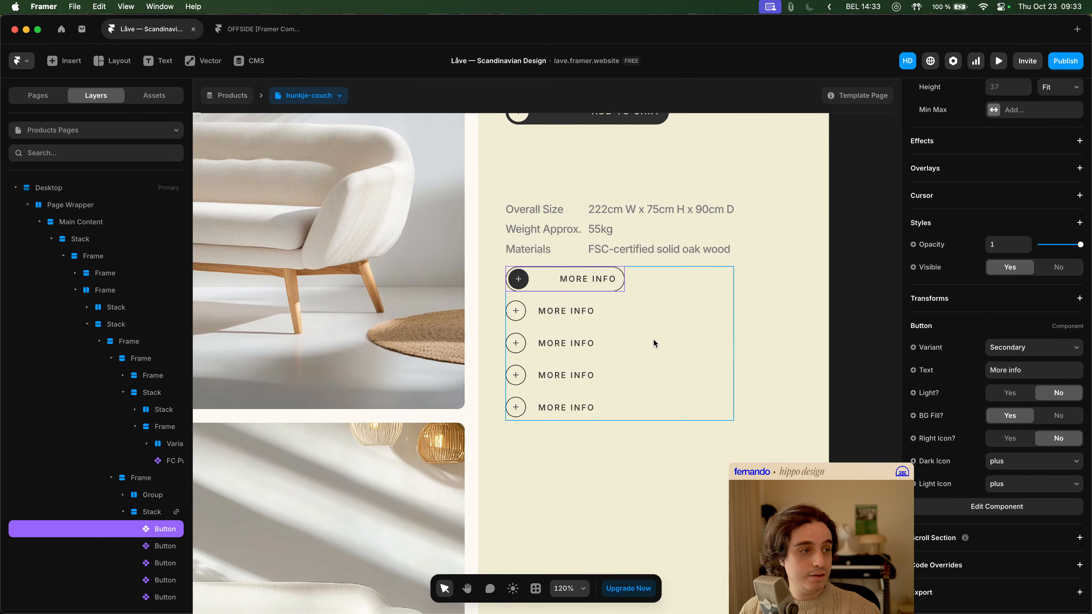
click(563, 343)
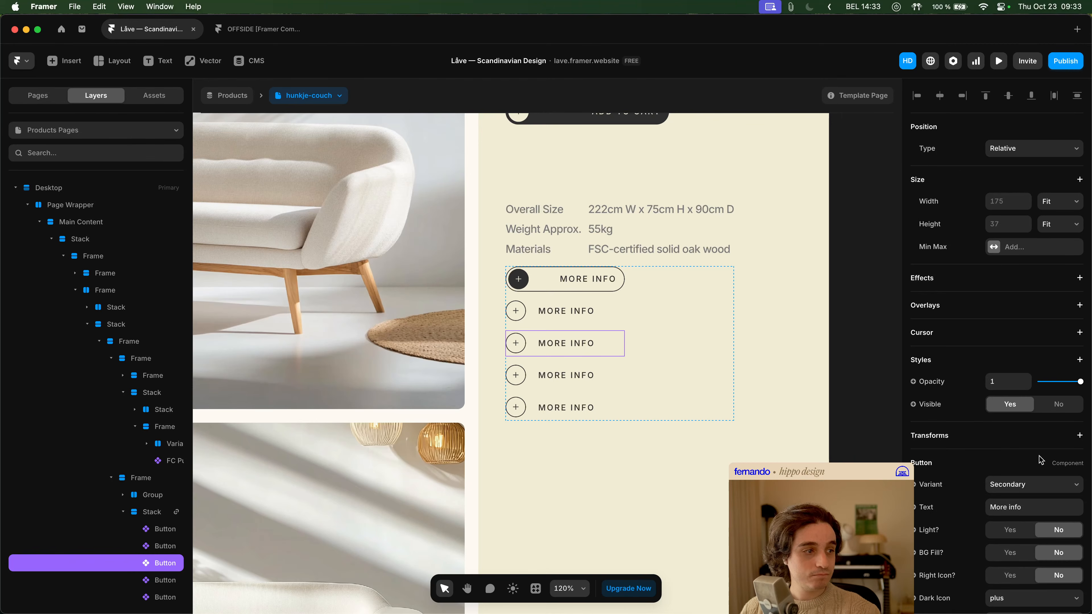
click(579, 290)
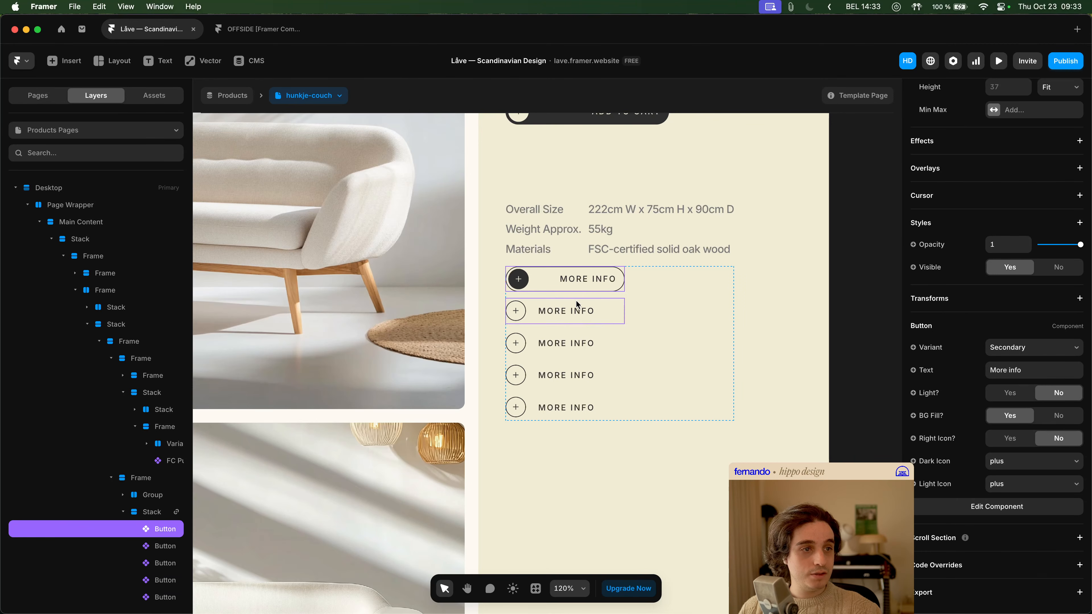
- Turn on Right Icon for the third "More info" button in the stack
click(576, 300)
click(576, 344)
scroll(1080, 501, down, 4)
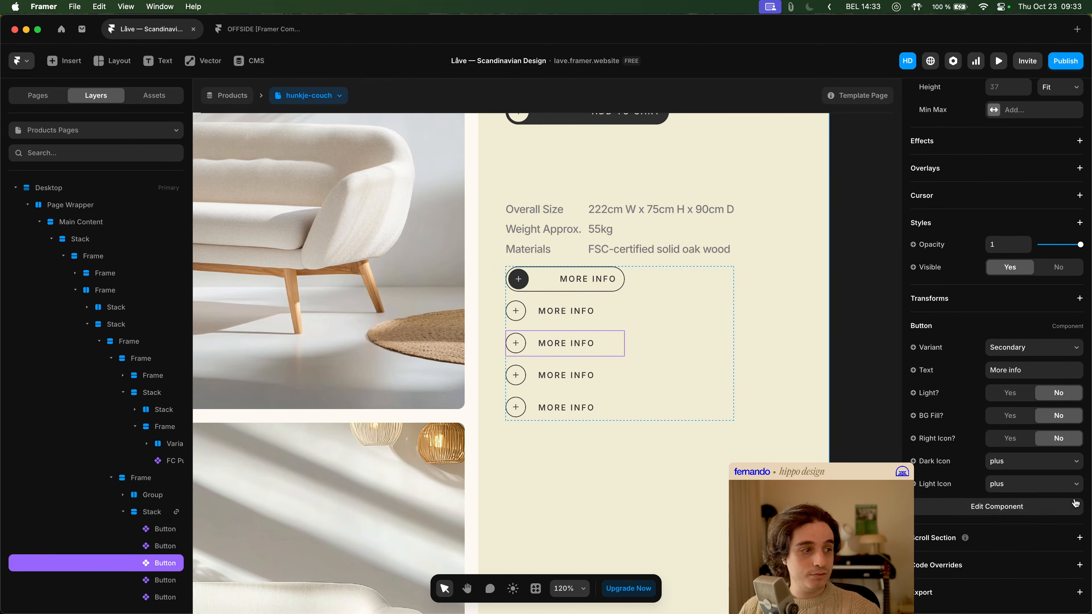
click(1017, 437)
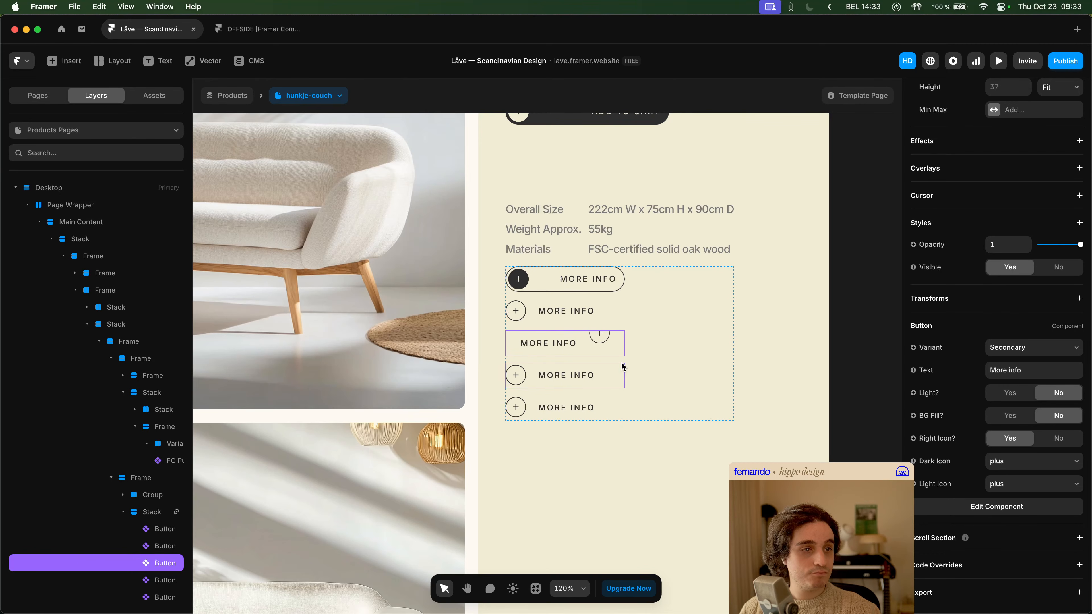
- Turn on Right Icon and BG Fill for the fourth "More info" button and delete the fifth copy
click(567, 379)
scroll(1053, 482, down, 2)
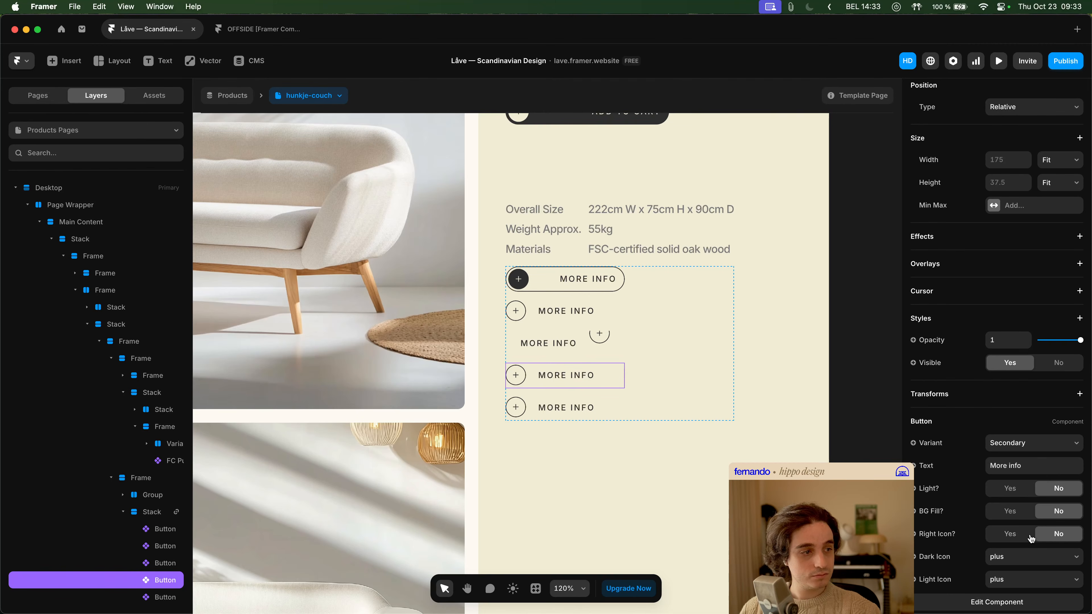
click(1017, 538)
click(1014, 512)
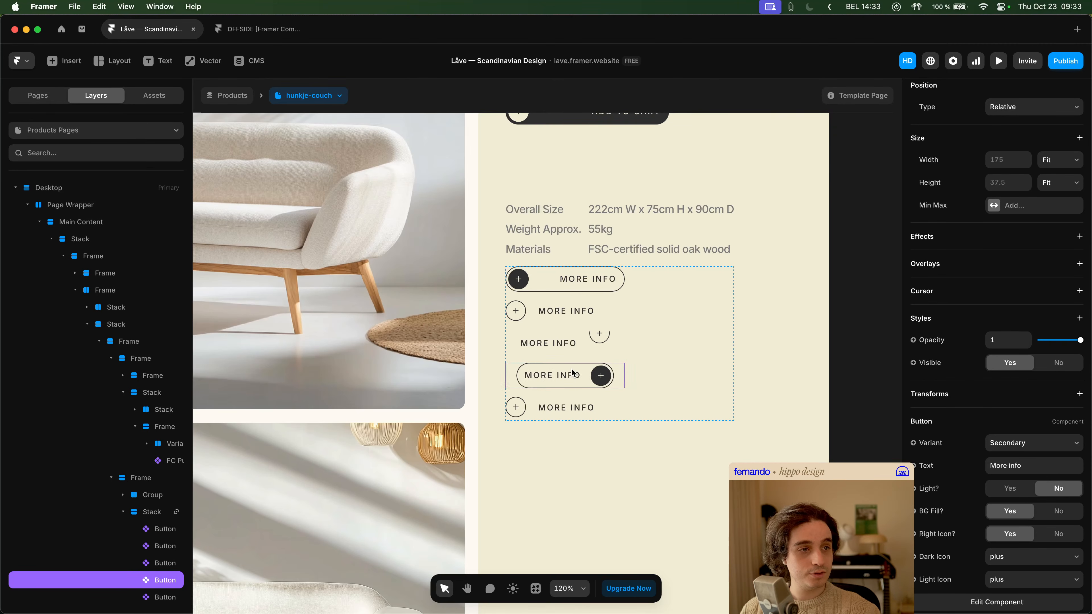
click(569, 409)
key(Delete)
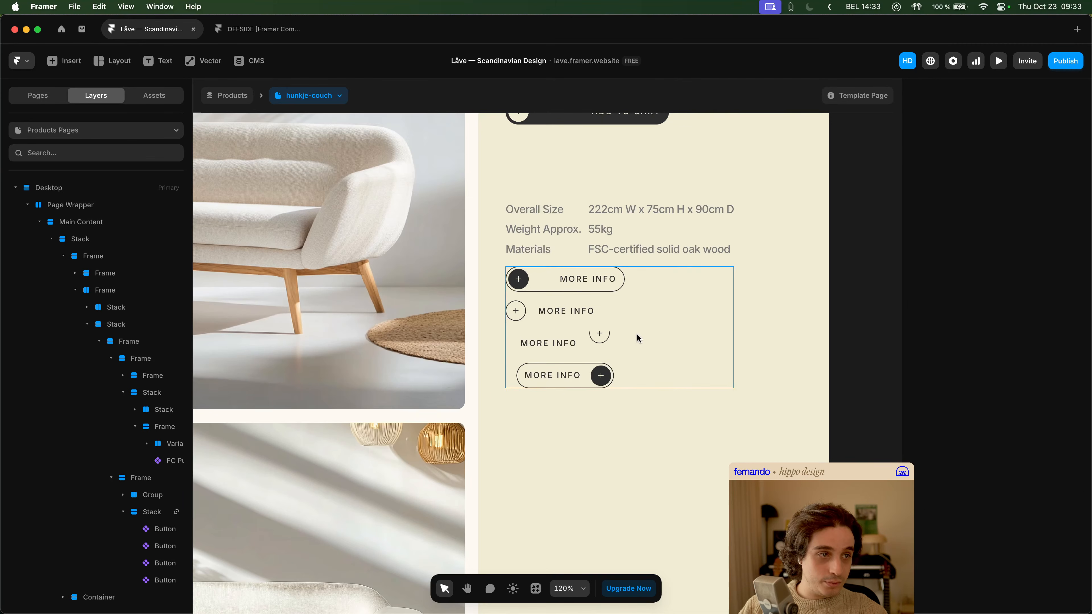
- Duplicate the stack of four "More info" buttons and give the copy a Black fill
click(650, 329)
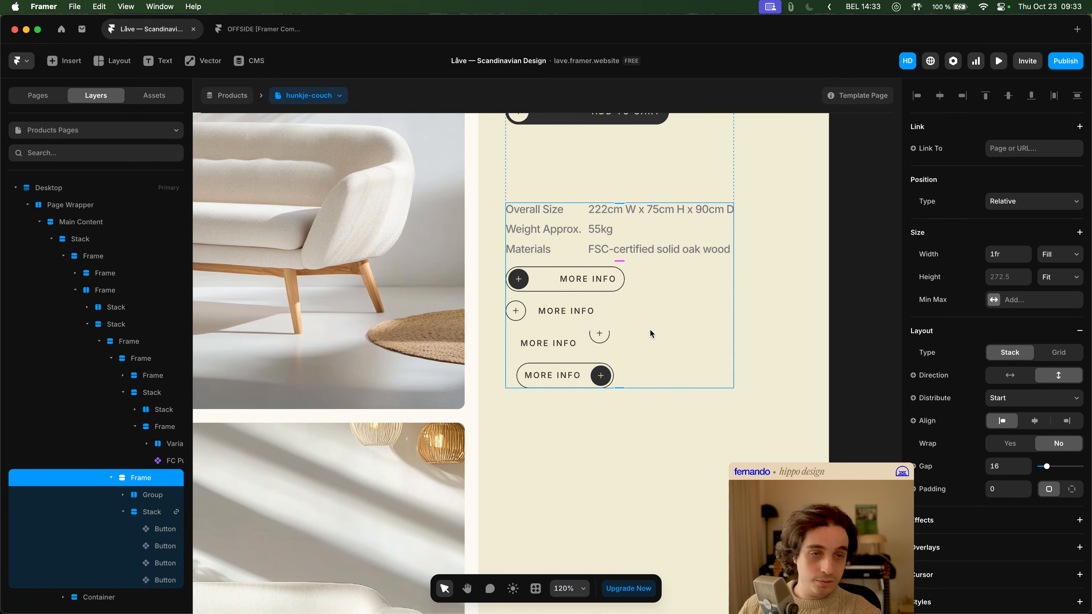
key(super+d)
scroll(1064, 435, down, 5)
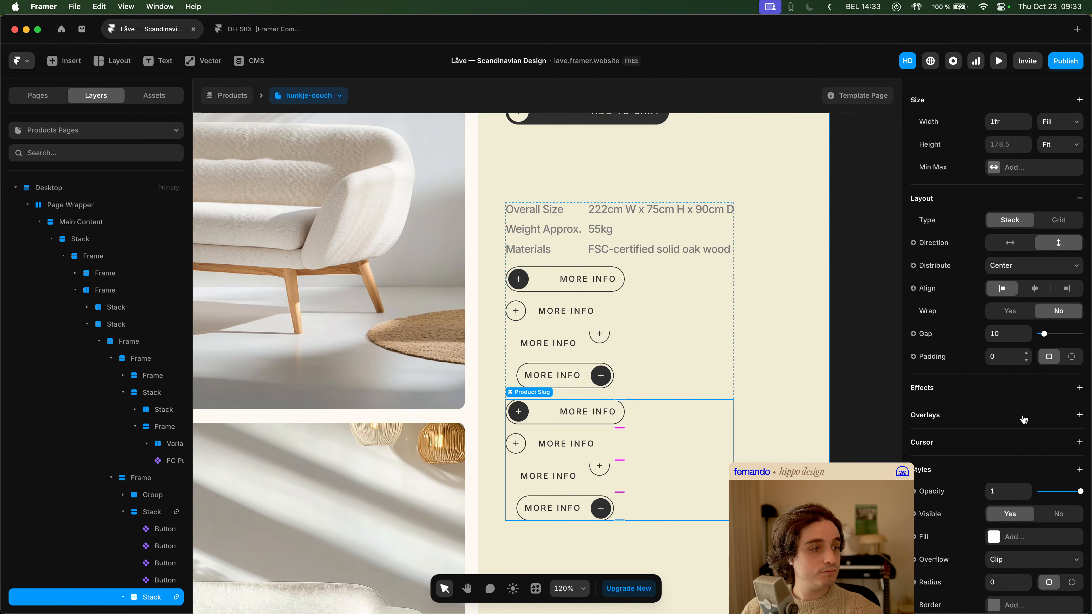
click(1037, 537)
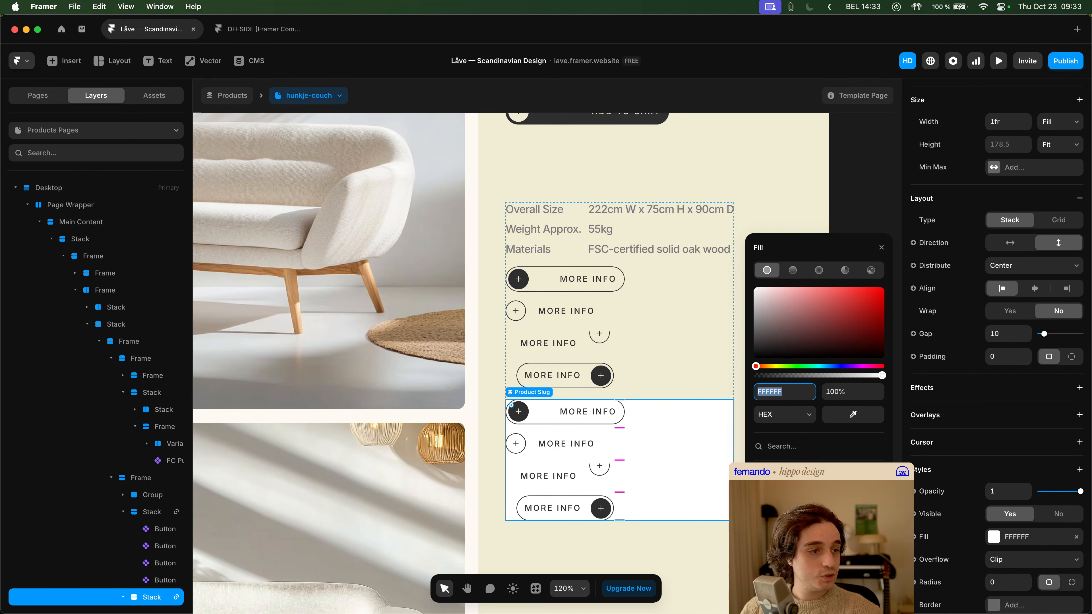
text(2D2D2D)
click(677, 558)
- Turn on Light for all four "More info" buttons in the black-filled stack
super+click(582, 415)
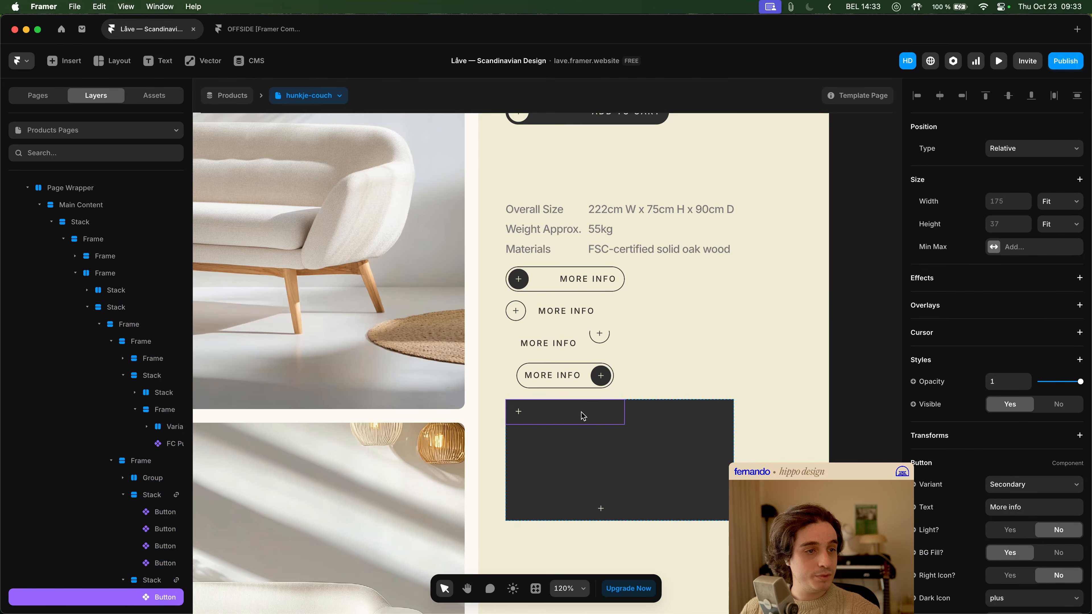
scroll(1064, 481, down, 3)
click(1010, 400)
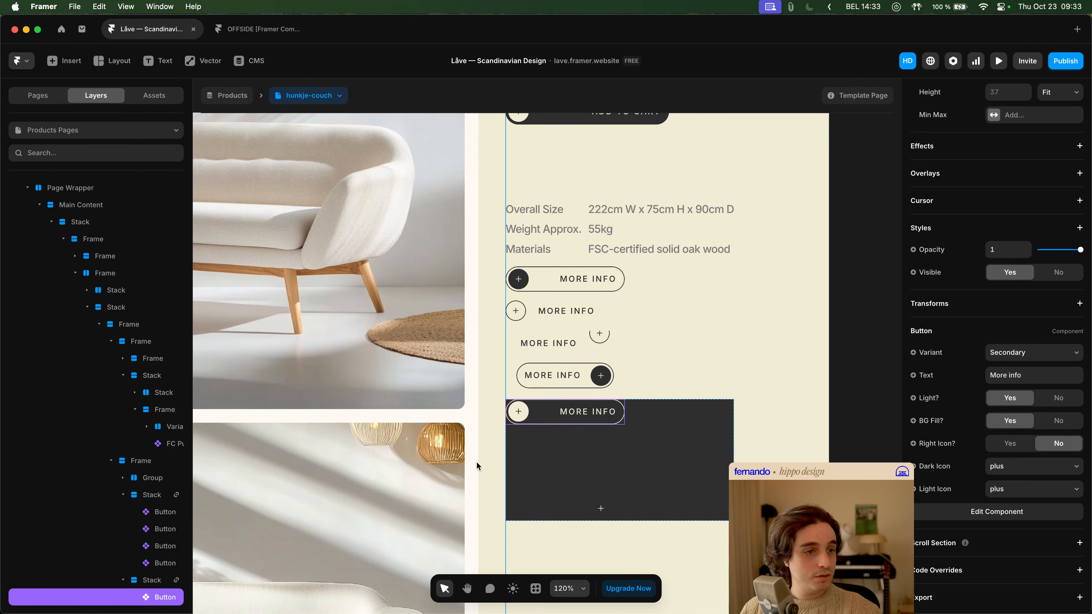
click(555, 443)
click(574, 419)
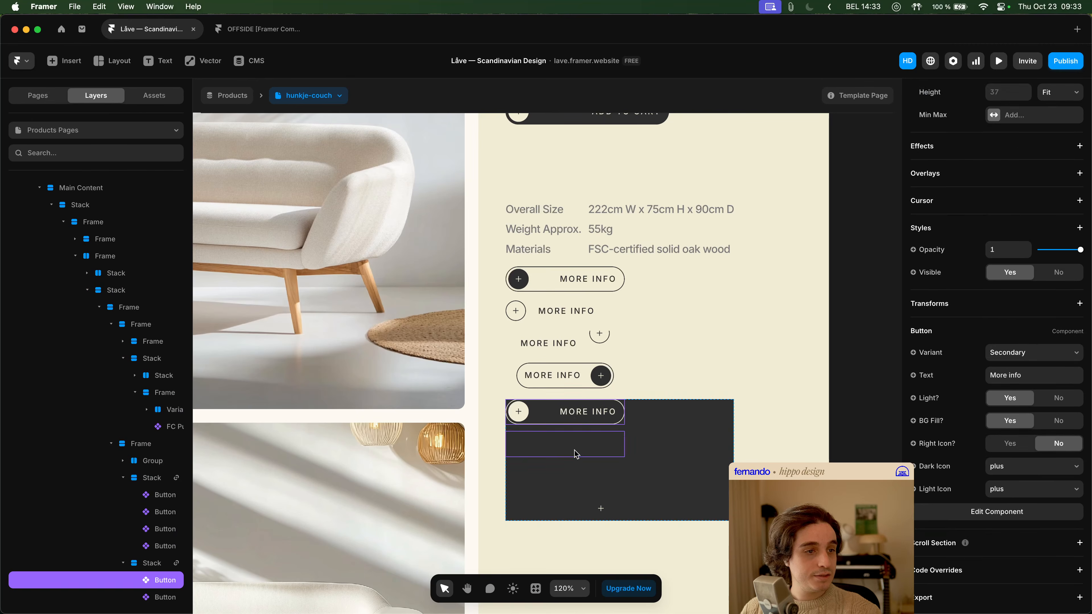
shift+click(575, 447)
shift+click(576, 476)
shift+click(587, 509)
click(1010, 503)
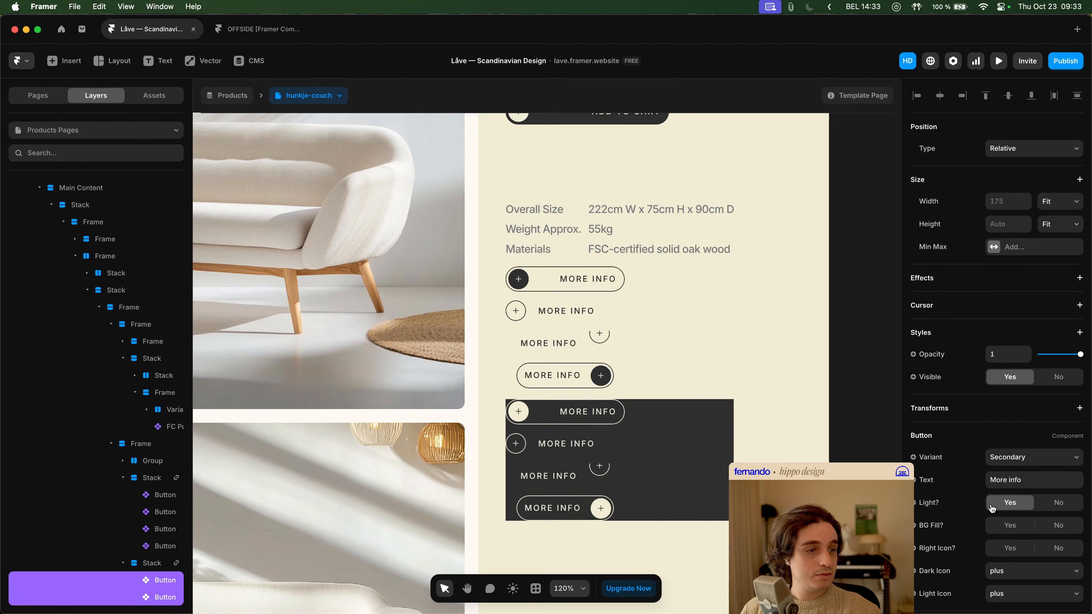
click(768, 438)
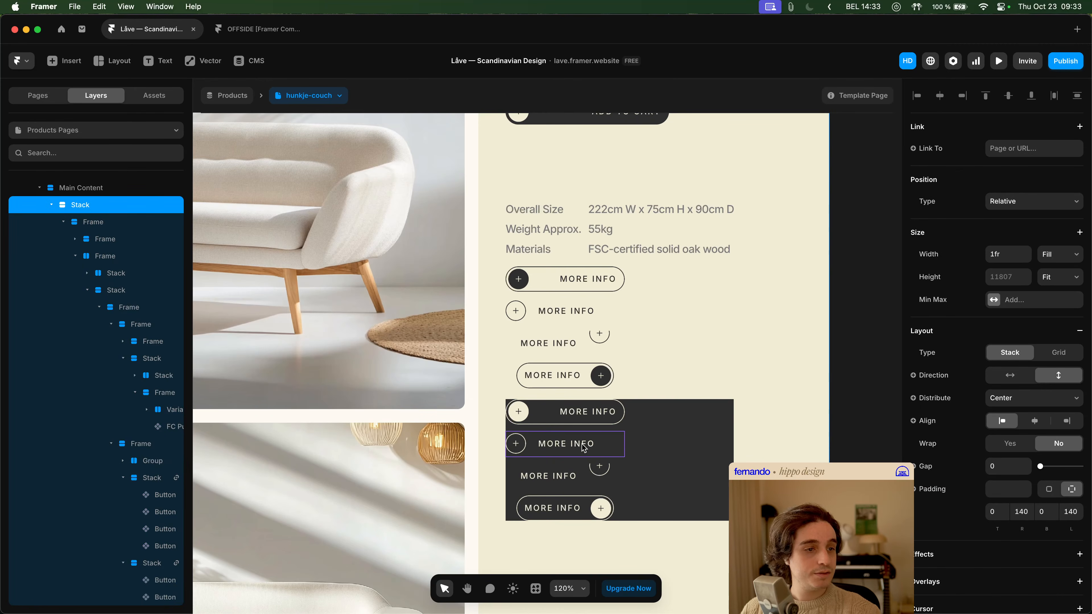
- Duplicate the black-filled stack of light "More info" buttons directly below the original
click(594, 419)
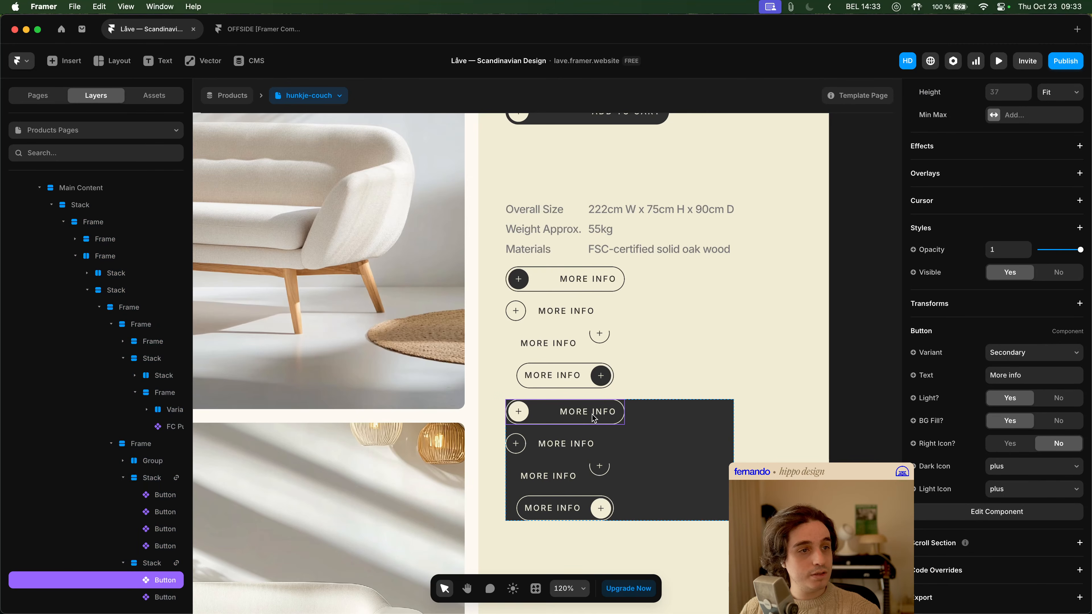
scroll(781, 437, down, 1)
click(787, 420)
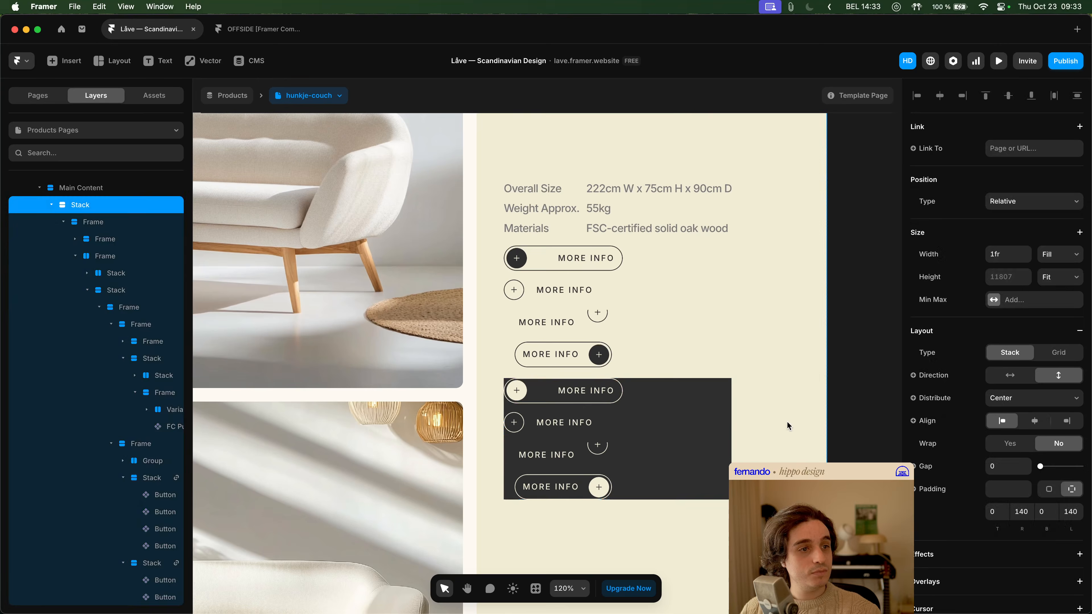
click(657, 424)
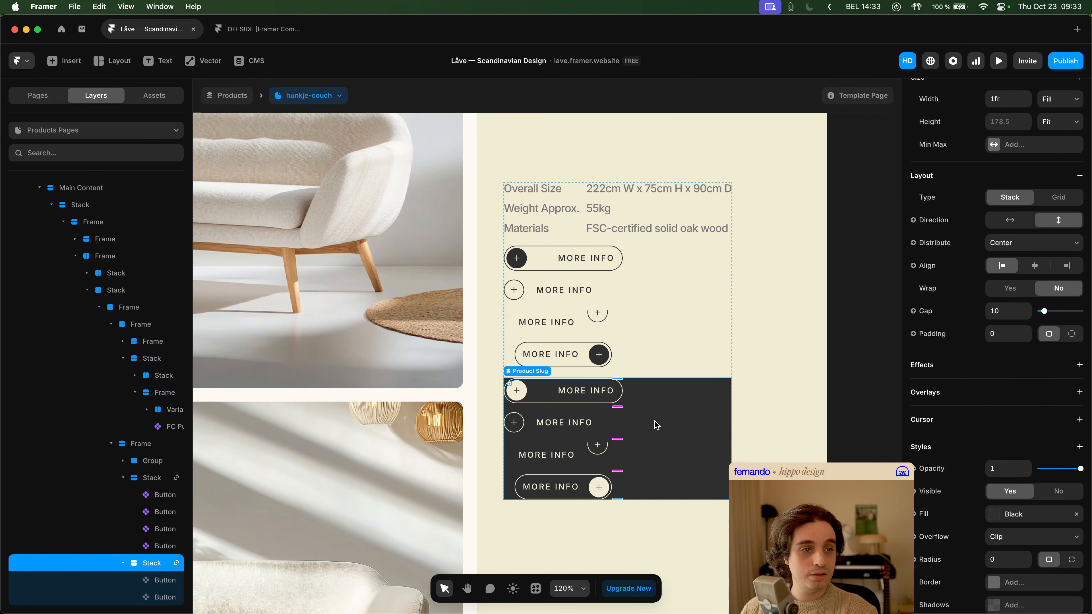
key(super+c)
key(cmd+v)
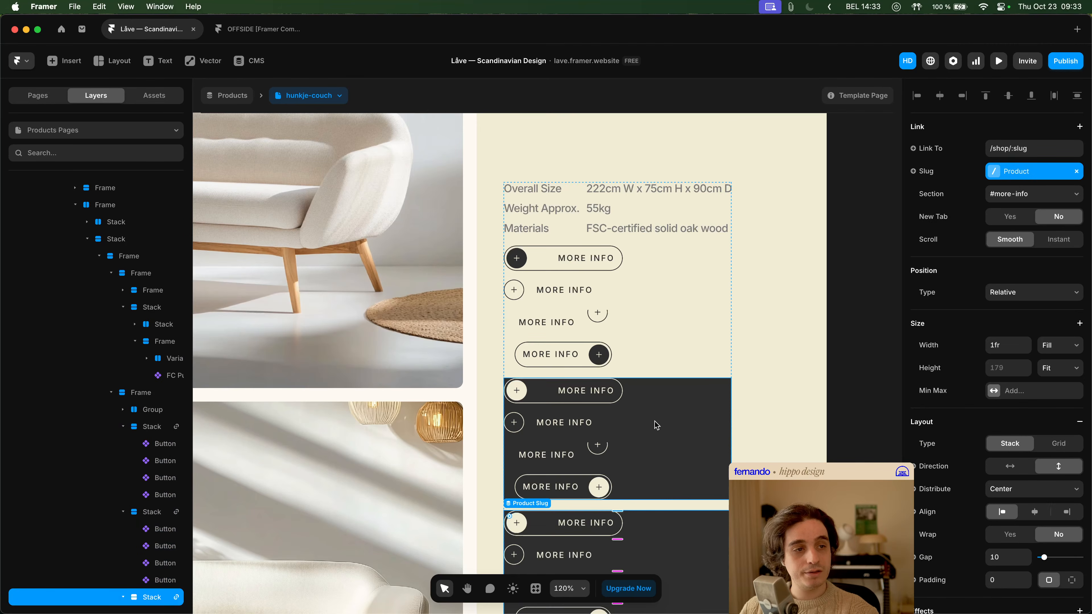
- Set the variant of all four buttons in the lower black-filled stack to Primary
scroll(654, 427, down, 3)
double_click(602, 367)
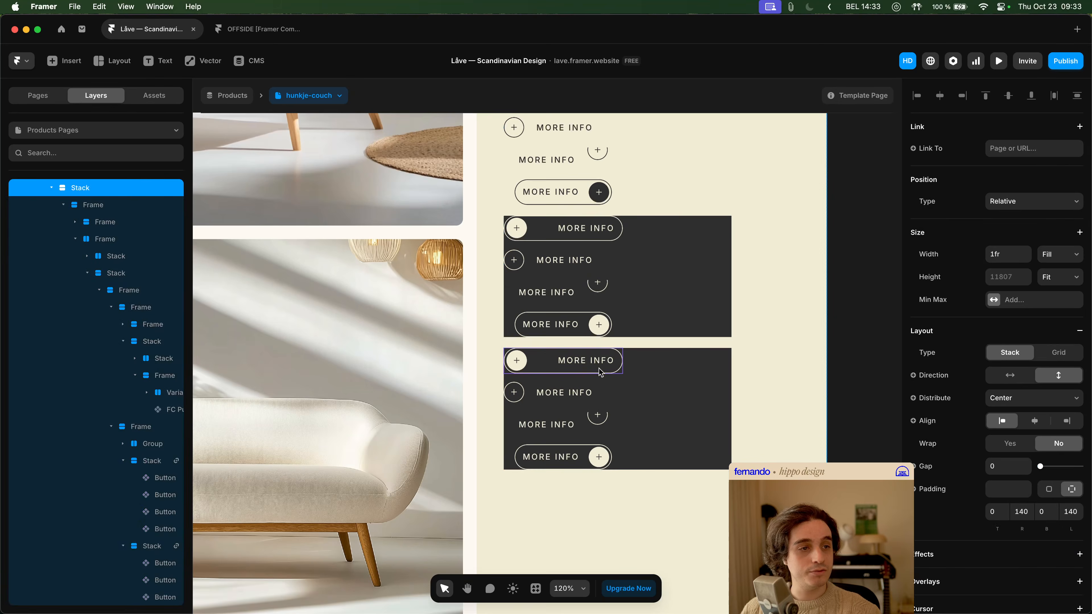
shift+click(580, 394)
shift+click(580, 430)
shift+click(580, 447)
click(1044, 458)
click(1038, 448)
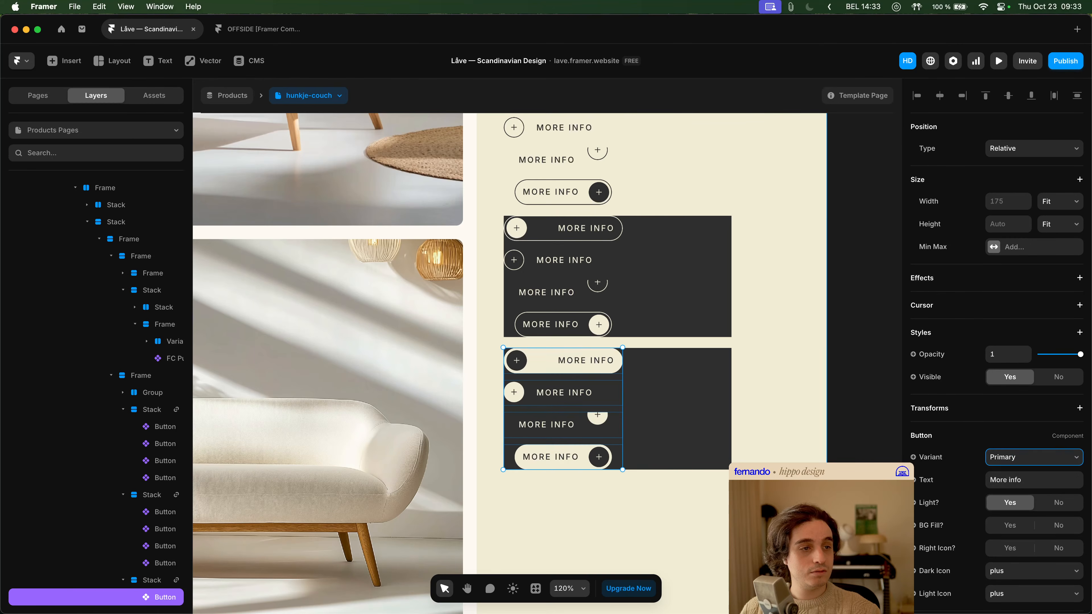
- Duplicate the stack of Primary buttons and remove the Black fill from the copy
double_click(716, 448)
key(super+d)
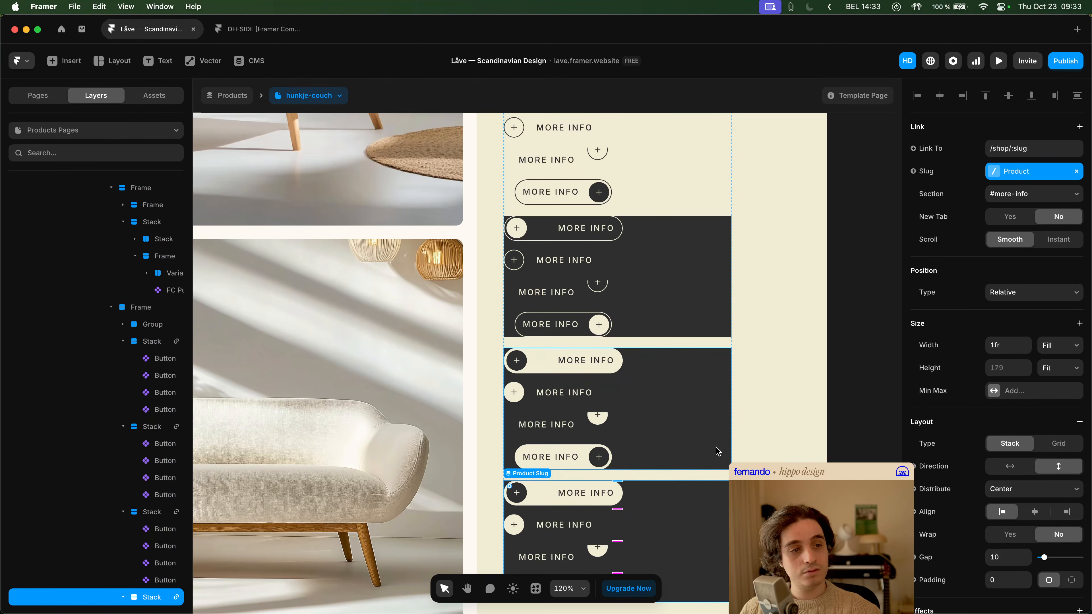
scroll(731, 448, down, 2)
scroll(1057, 531, down, 4)
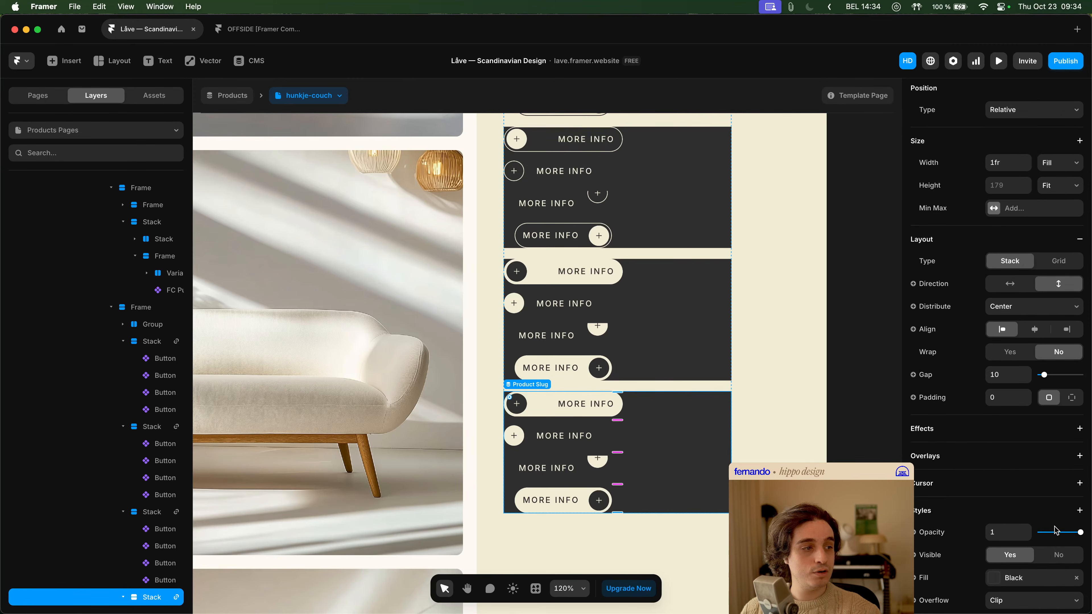
scroll(1061, 567, down, 2)
click(1077, 535)
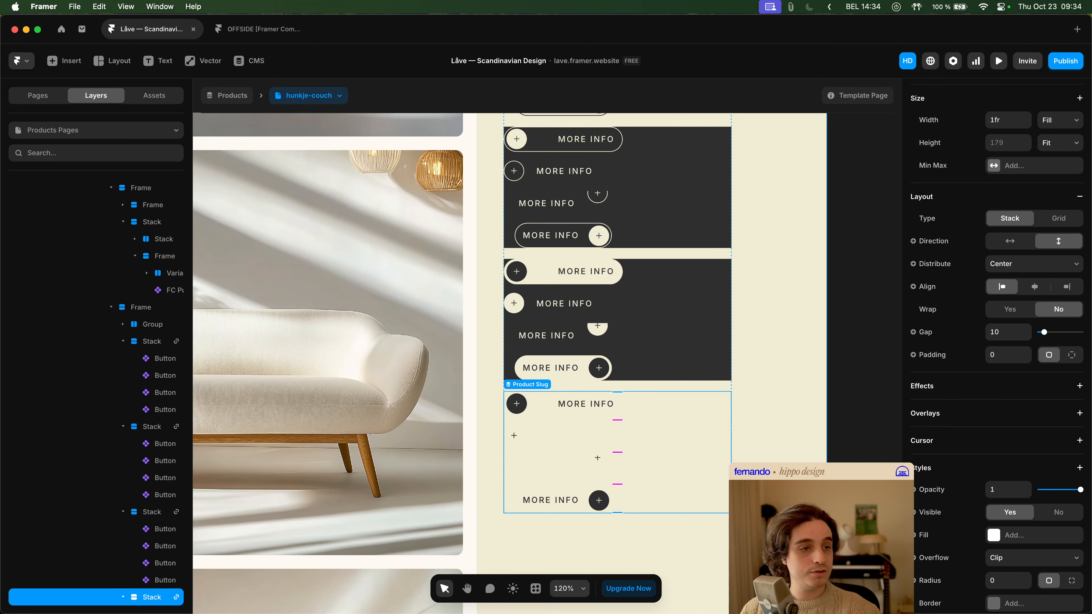
- Turn off Light for all four Primary buttons in the stack without a fill
click(752, 461)
super+click(579, 412)
shift+click(583, 438)
shift+click(593, 468)
shift+click(597, 502)
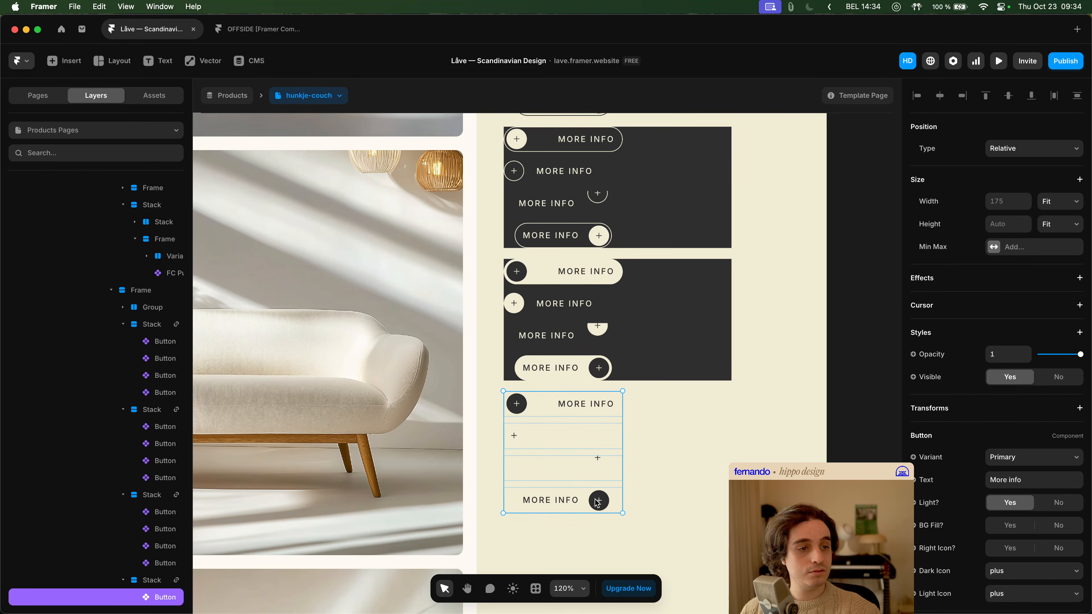
click(1059, 504)
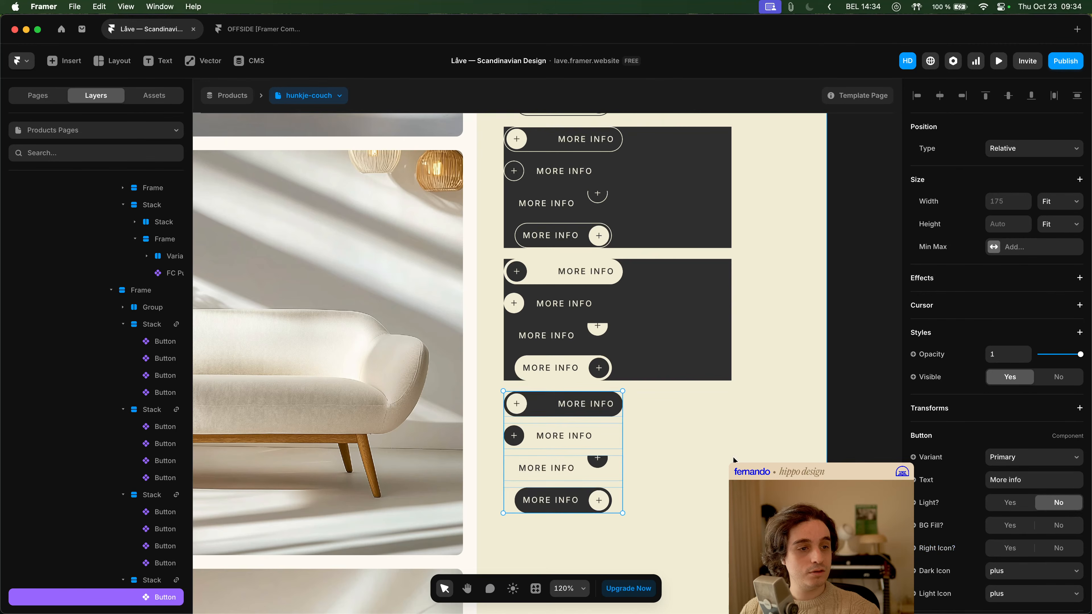
click(733, 456)
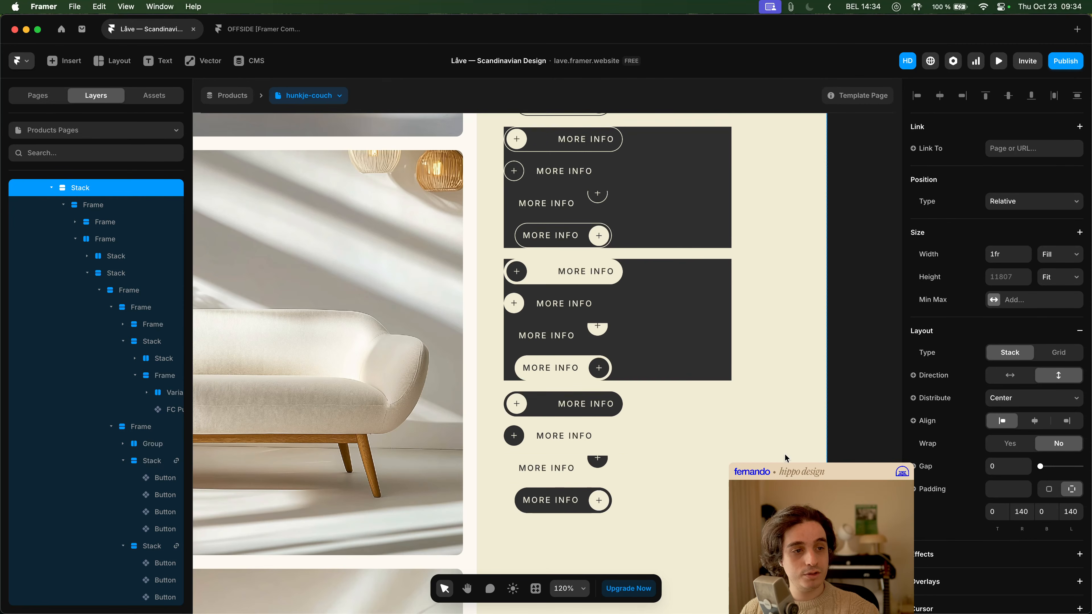
- Look over the four button stacks, preview the product page to check the buttons' hover behaviour, and close the preview
scroll(784, 453, up, 4)
scroll(784, 454, down, 1)
scroll(784, 455, up, 4)
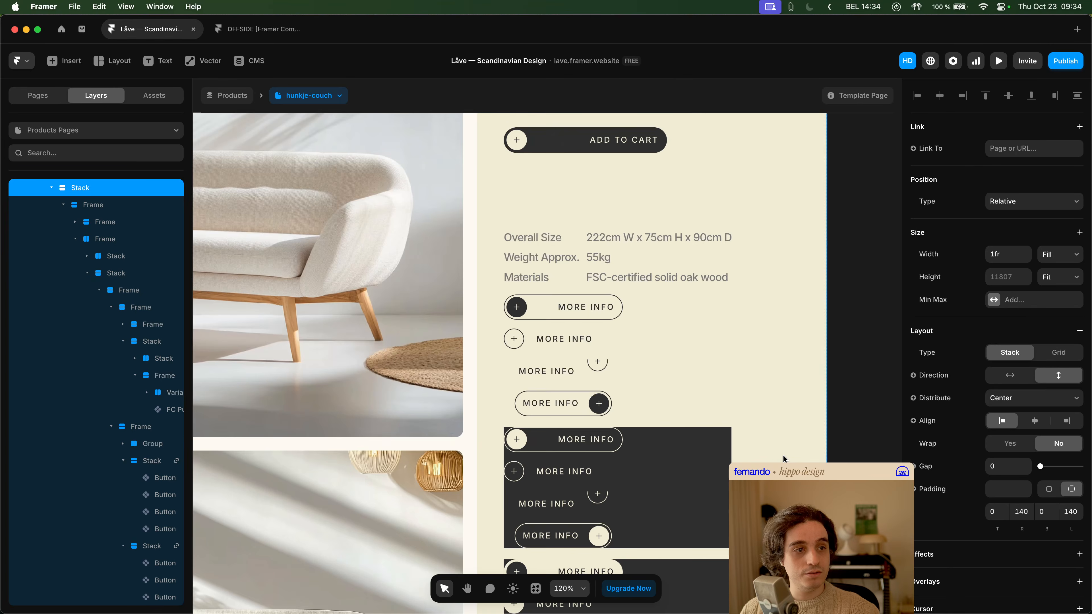
scroll(784, 454, down, 2)
drag(780, 448, 672, 309)
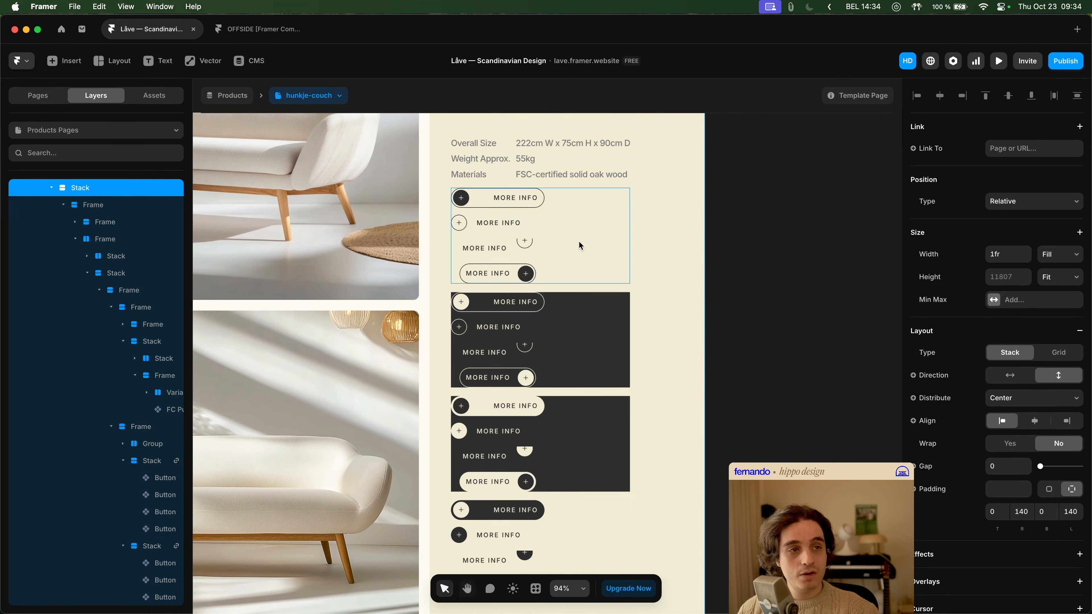
click(998, 61)
scroll(739, 368, down, 10)
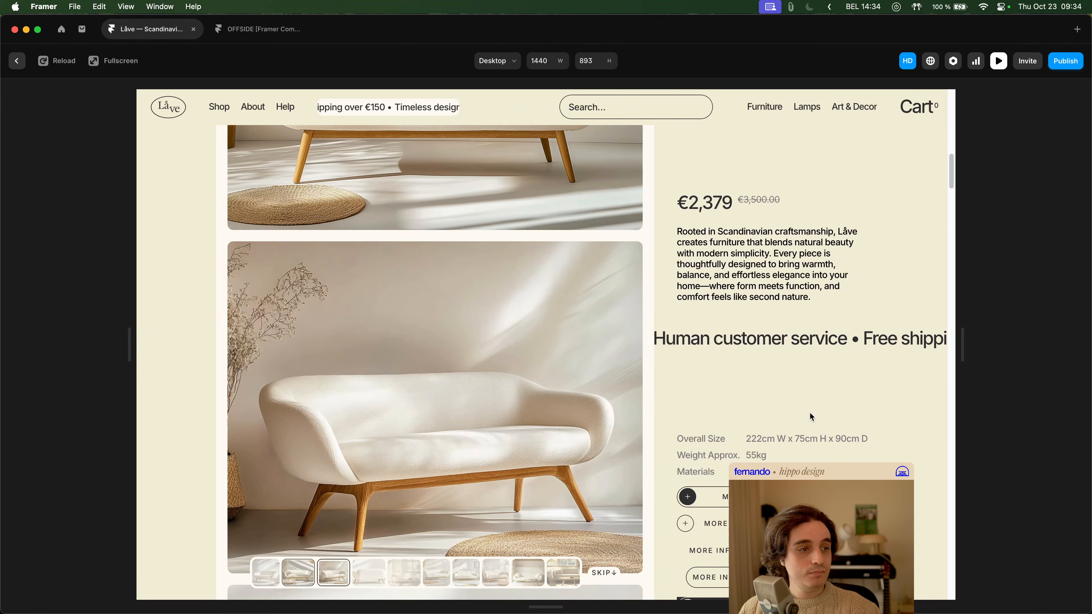
click(606, 574)
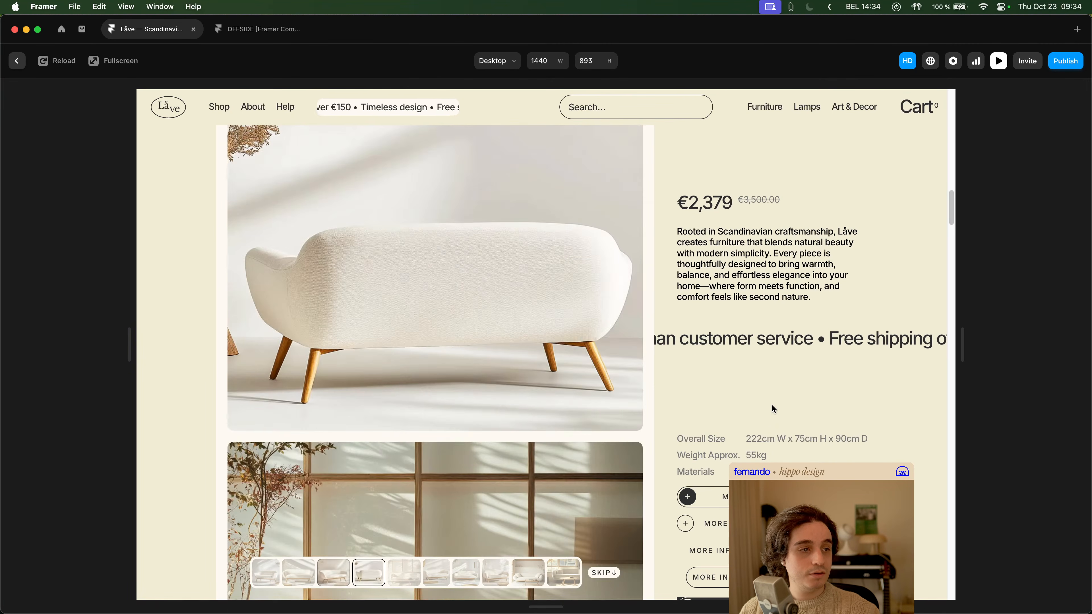
scroll(747, 438, up, 8)
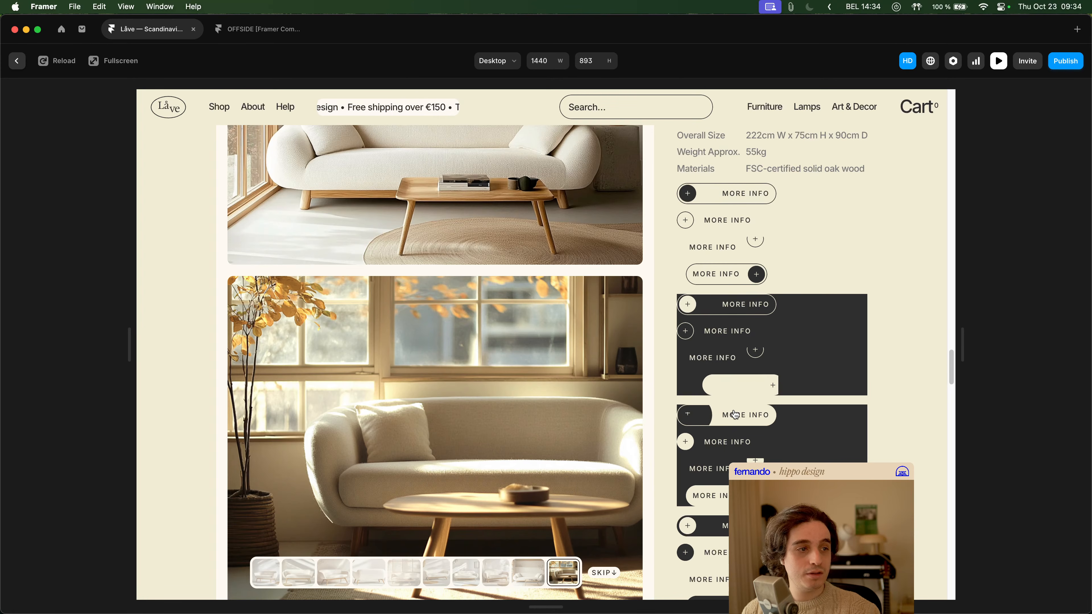
scroll(735, 415, down, 5)
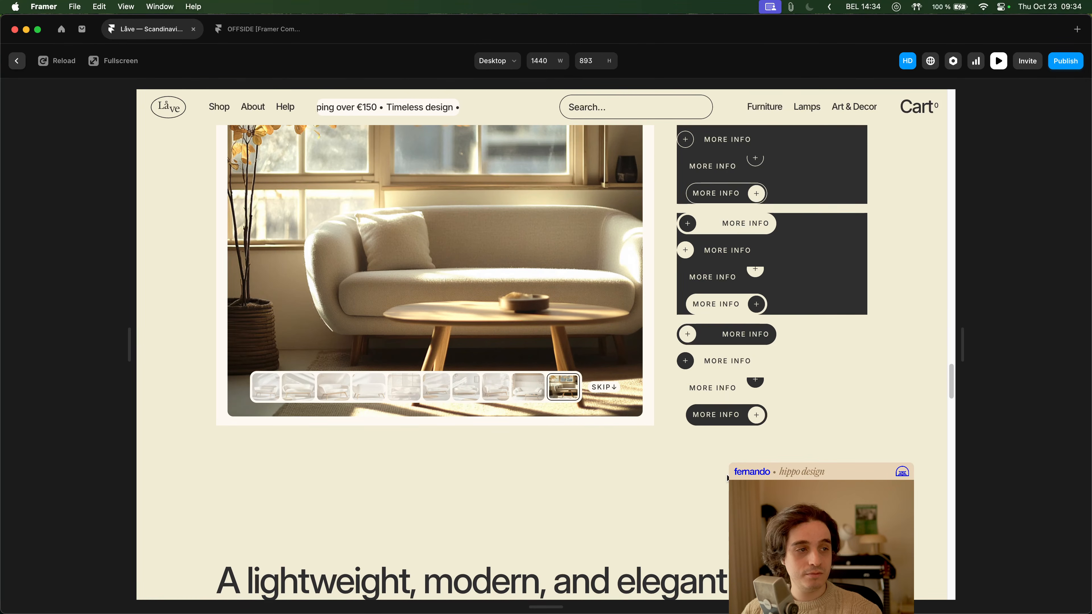
key(Escape)
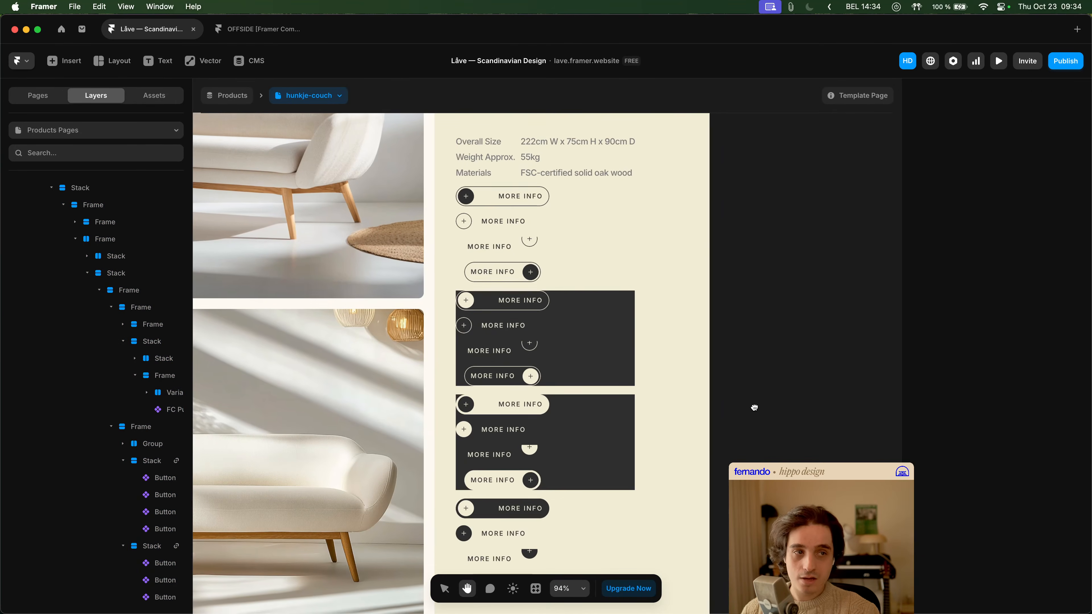
- Open the Button component from the third "More info" button in the first stack, and return to the hunkje-couch page
click(519, 254)
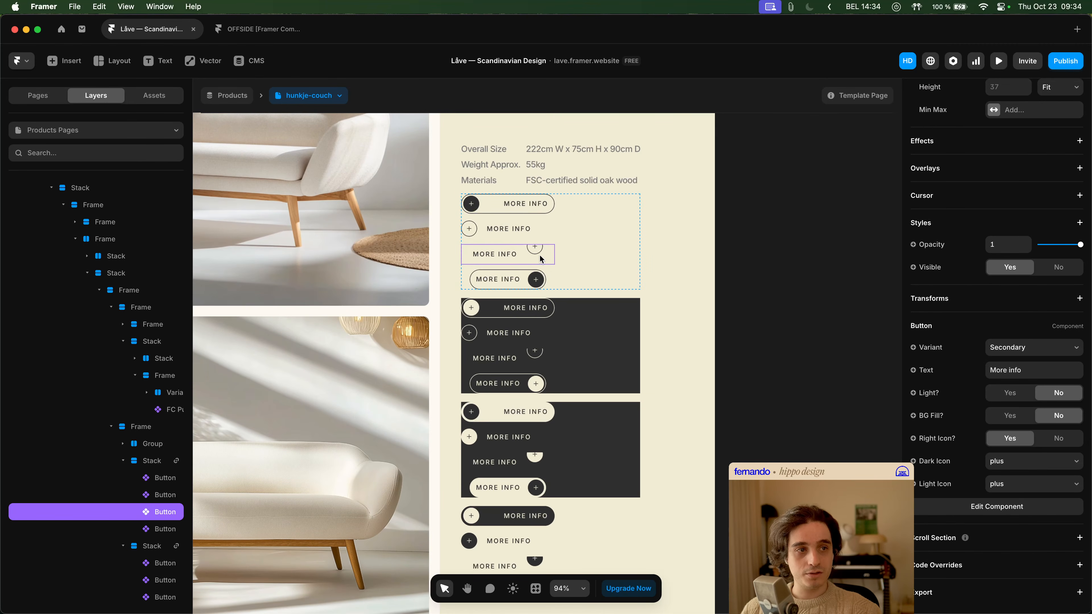
double_click(530, 253)
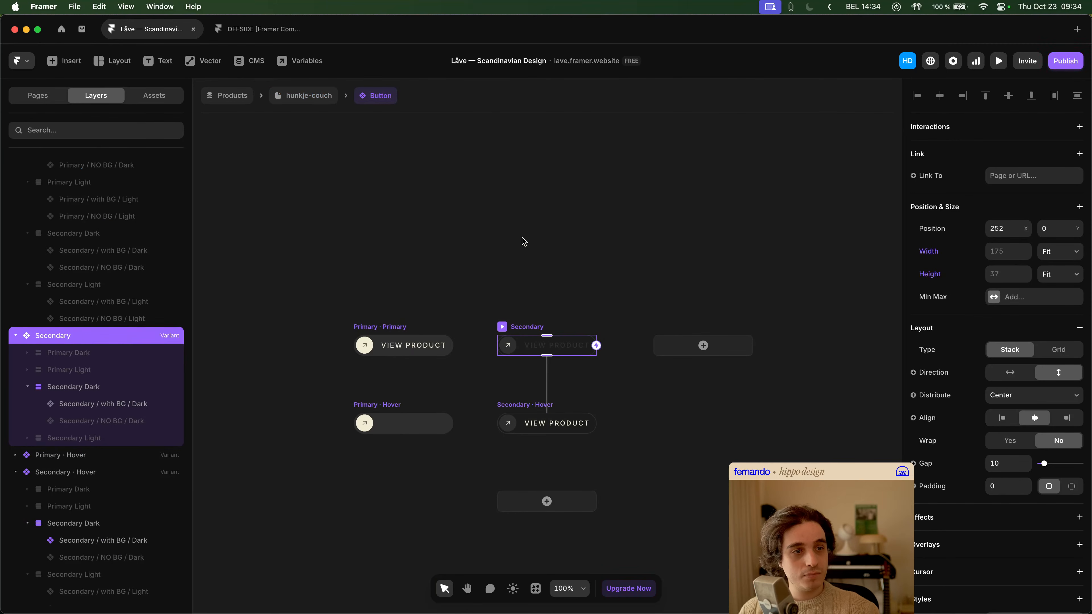
click(316, 100)
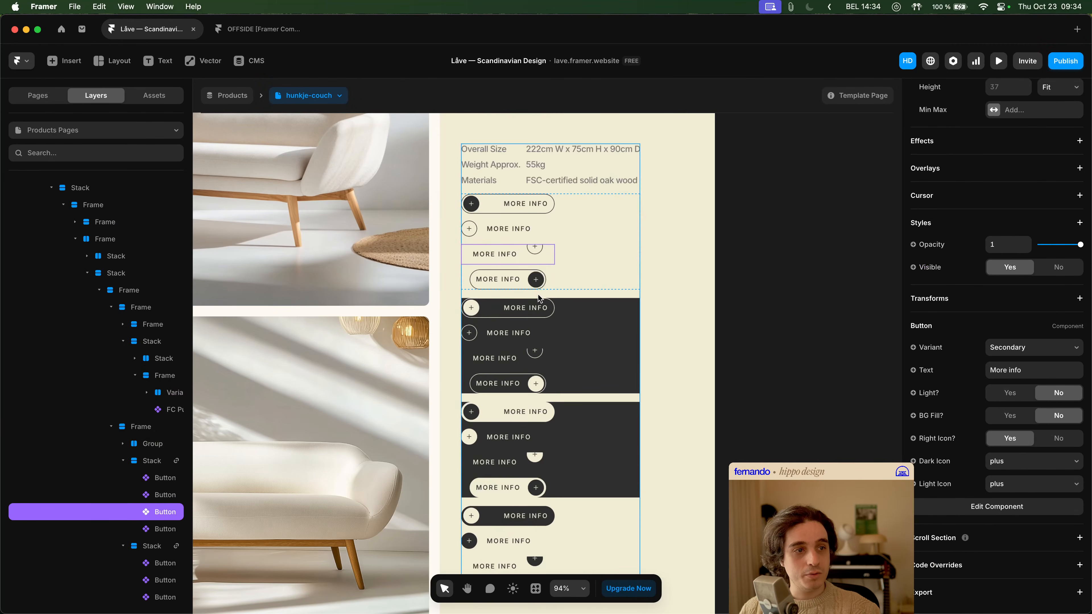
- Open the Customizable Button component nested as Secondary / NO BG / Dark in the Button component's Secondary variant
double_click(536, 256)
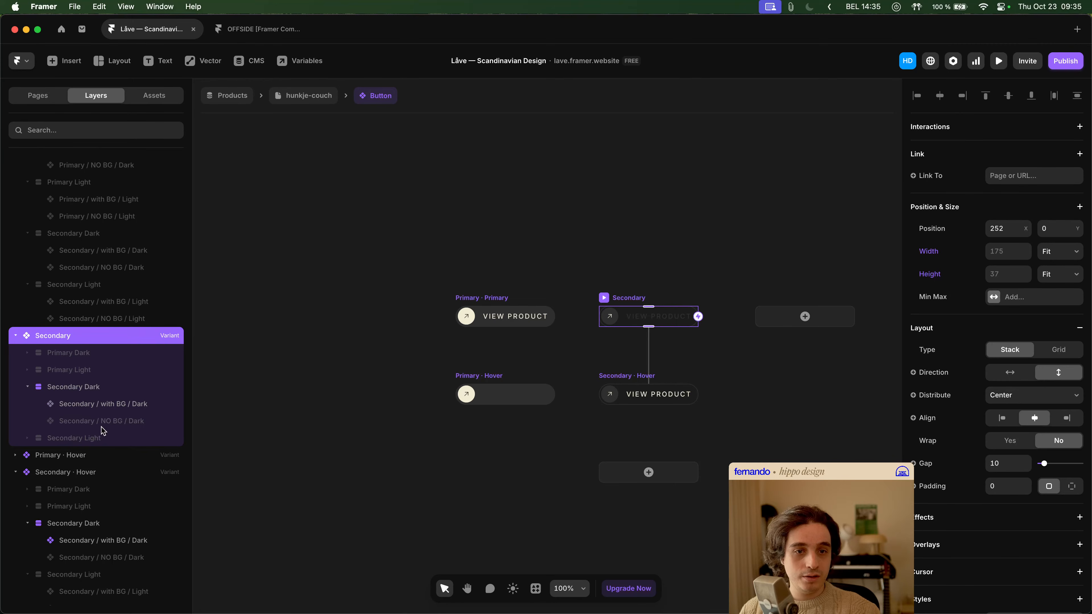
click(113, 424)
scroll(103, 408, down, 1)
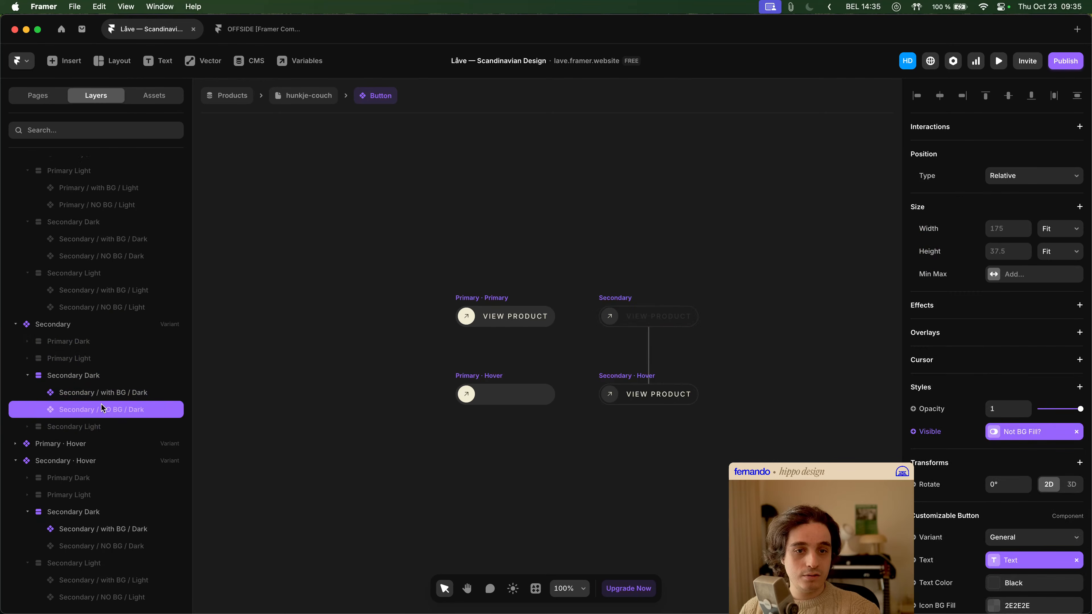
scroll(1019, 485, down, 10)
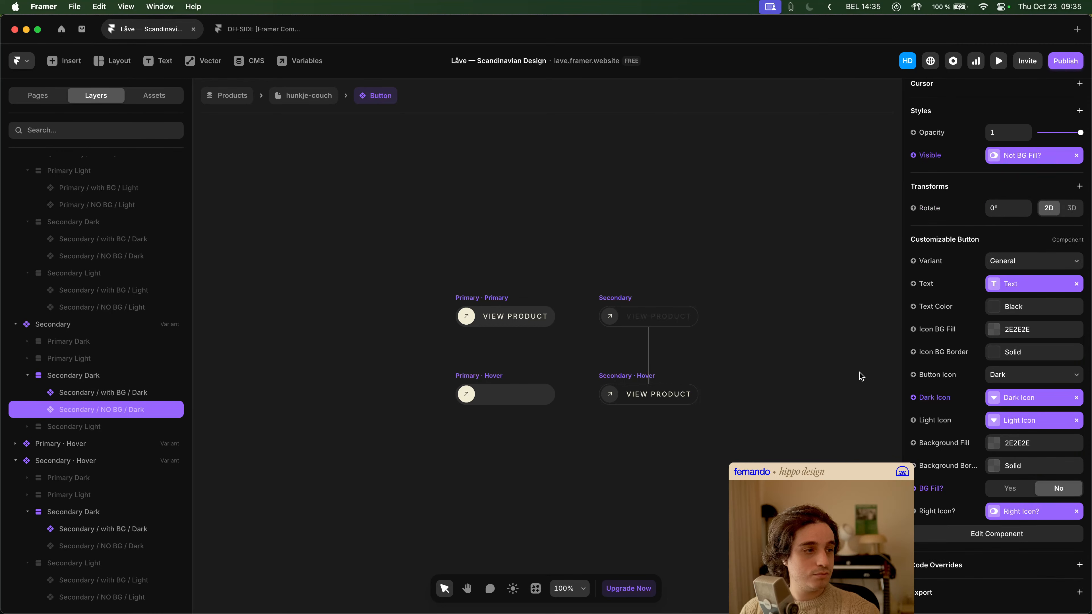
click(997, 538)
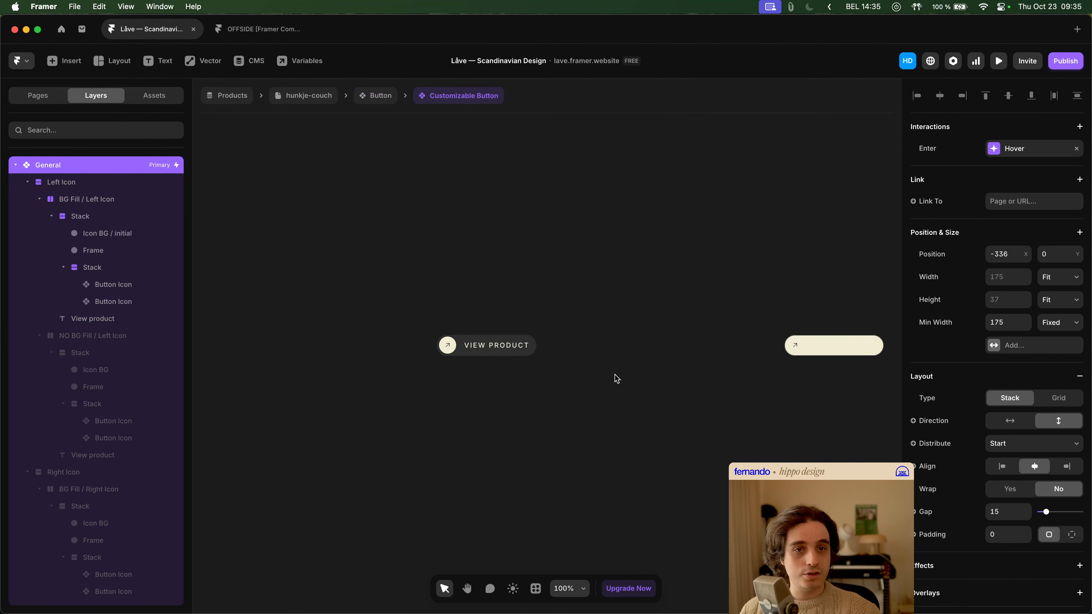
- Collapse the Left Icon branch and the two button stacks inside Right Icon in the General variant's layer tree
click(559, 274)
scroll(583, 273, right, 3)
click(378, 327)
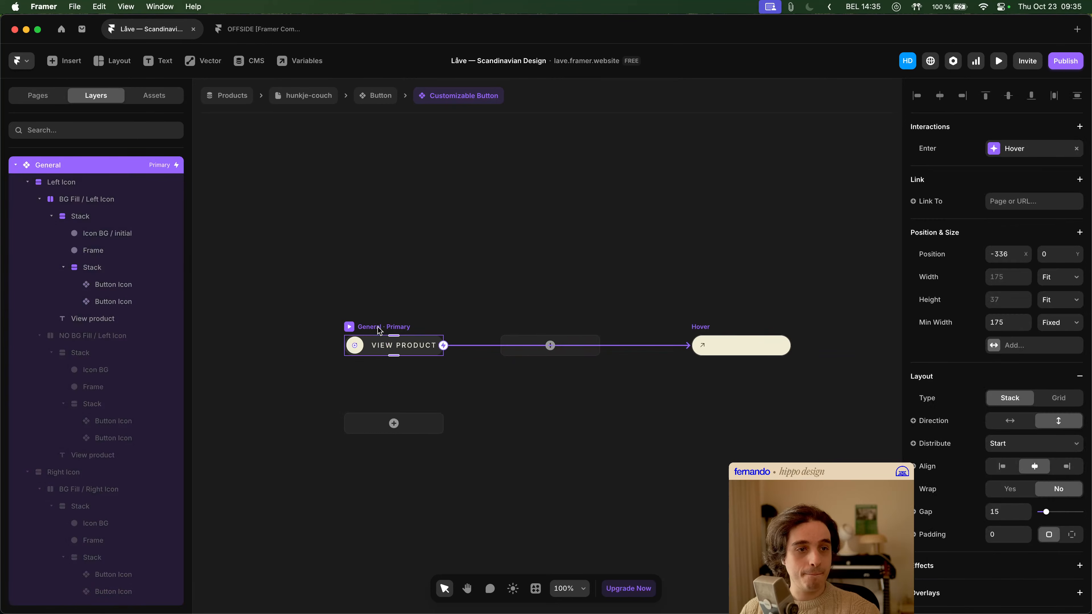
click(27, 182)
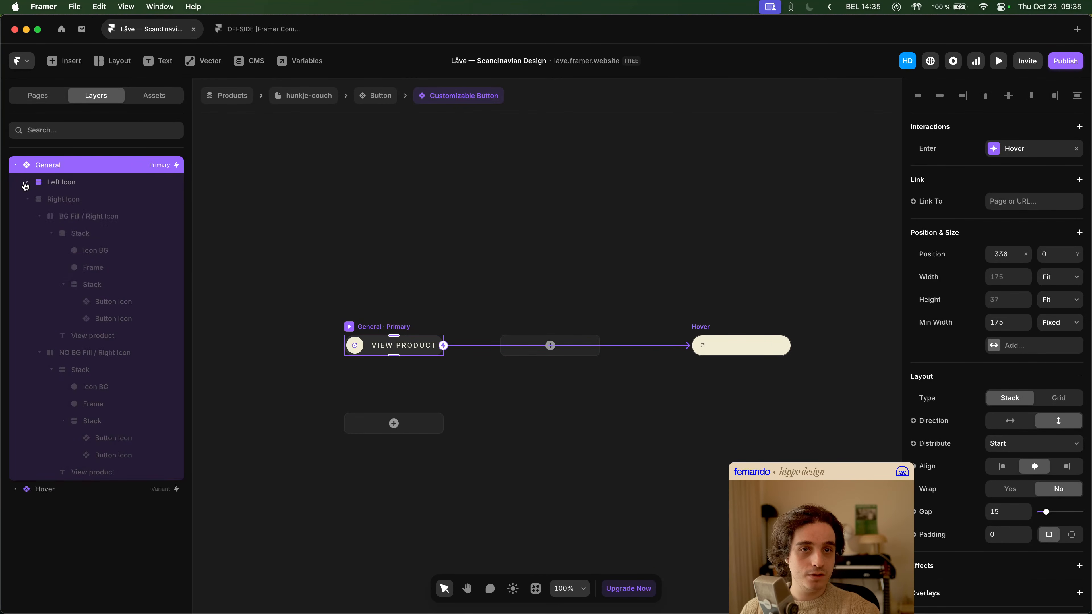
click(27, 199)
click(28, 200)
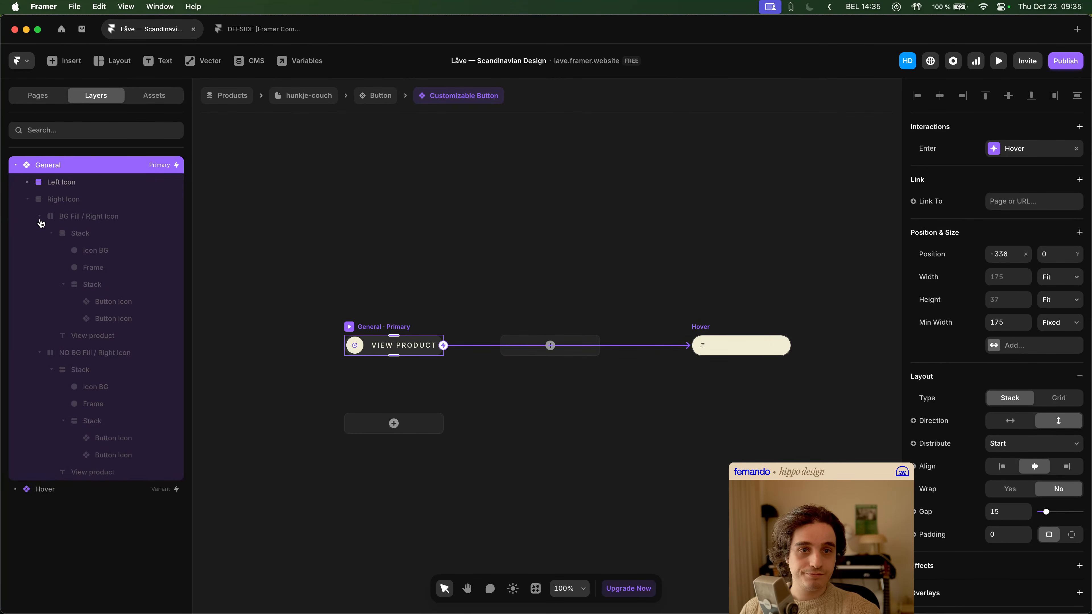
click(51, 234)
click(28, 200)
click(28, 201)
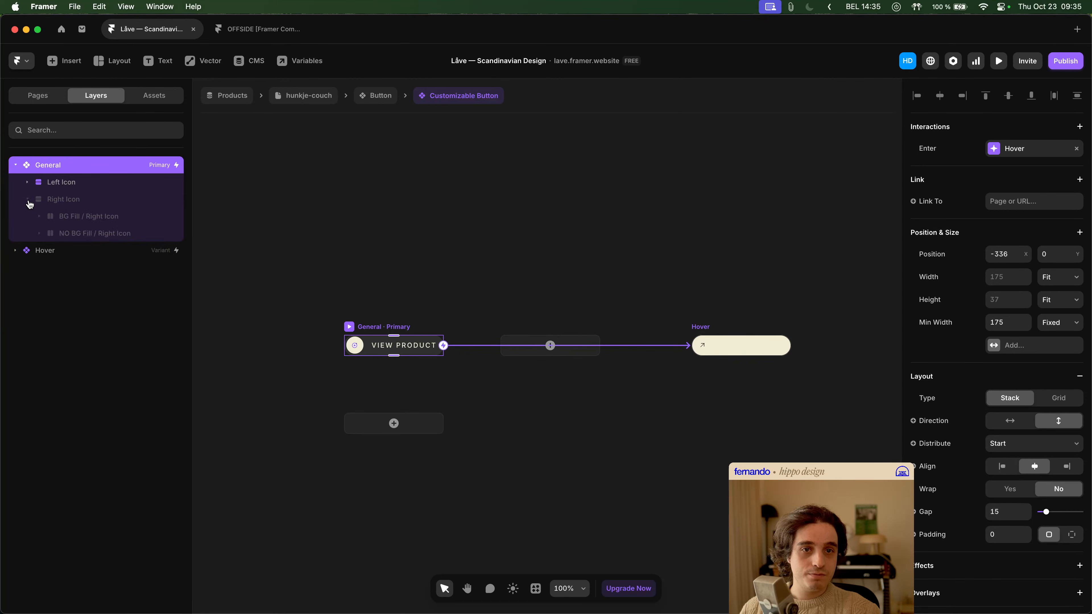
- Examine the BG Fill / Right Icon stack's settings and the layers it contains
click(84, 217)
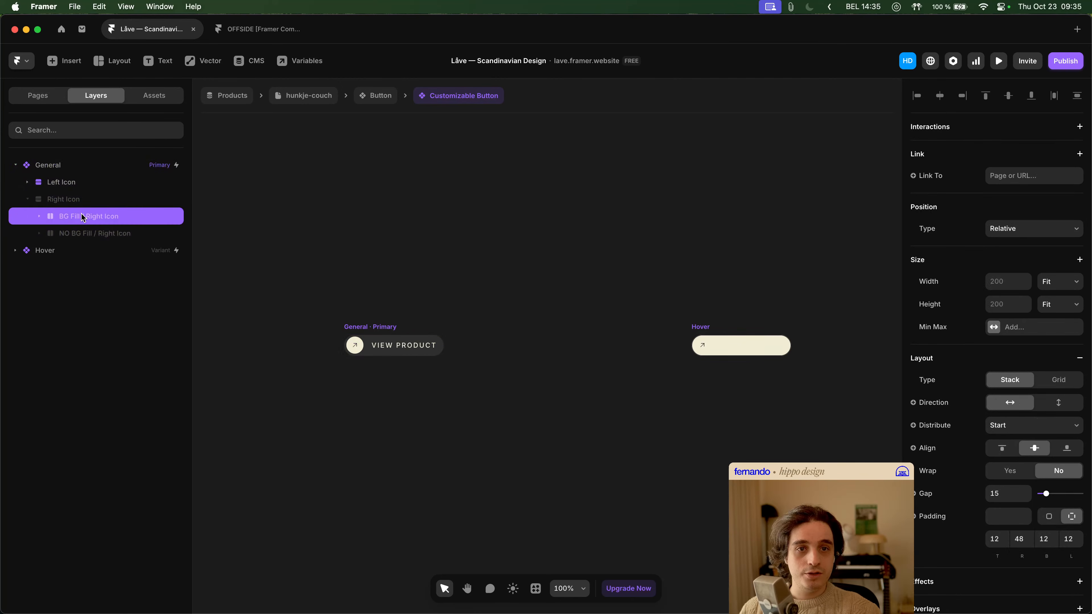
click(39, 217)
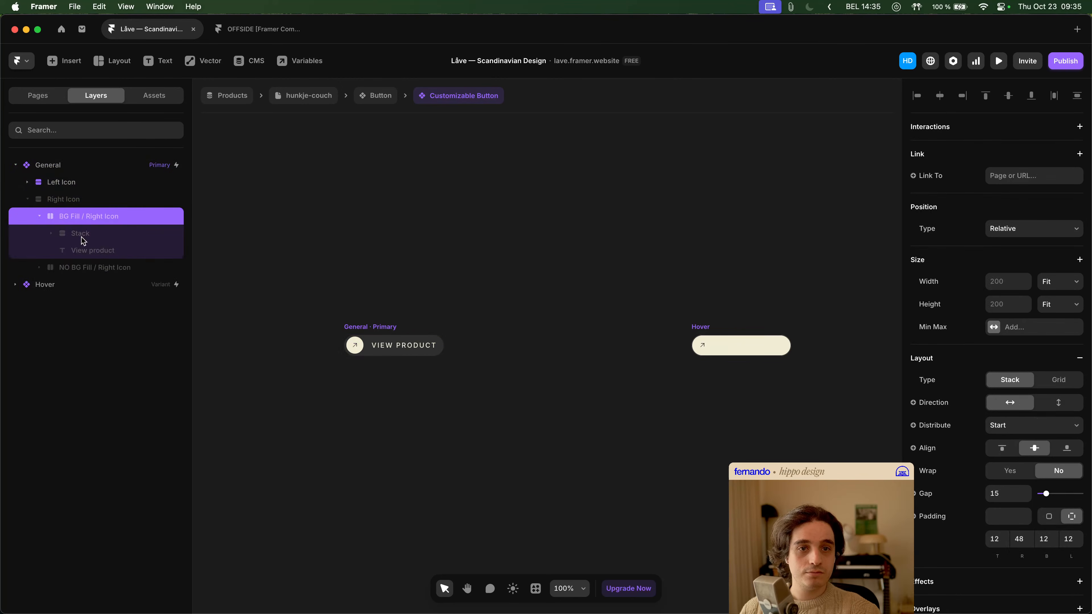
scroll(344, 264, up, 2)
- Try replacing the Right Icon? variable that controls the Right Icon stack's visibility with a fixed Visible value of Yes
click(79, 199)
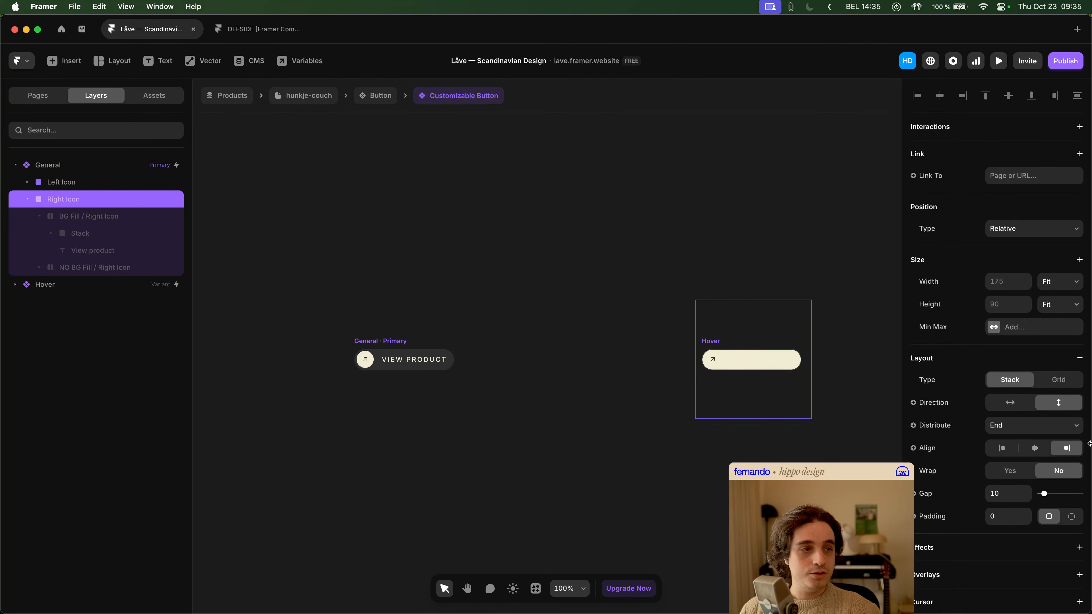
scroll(1024, 390, down, 7)
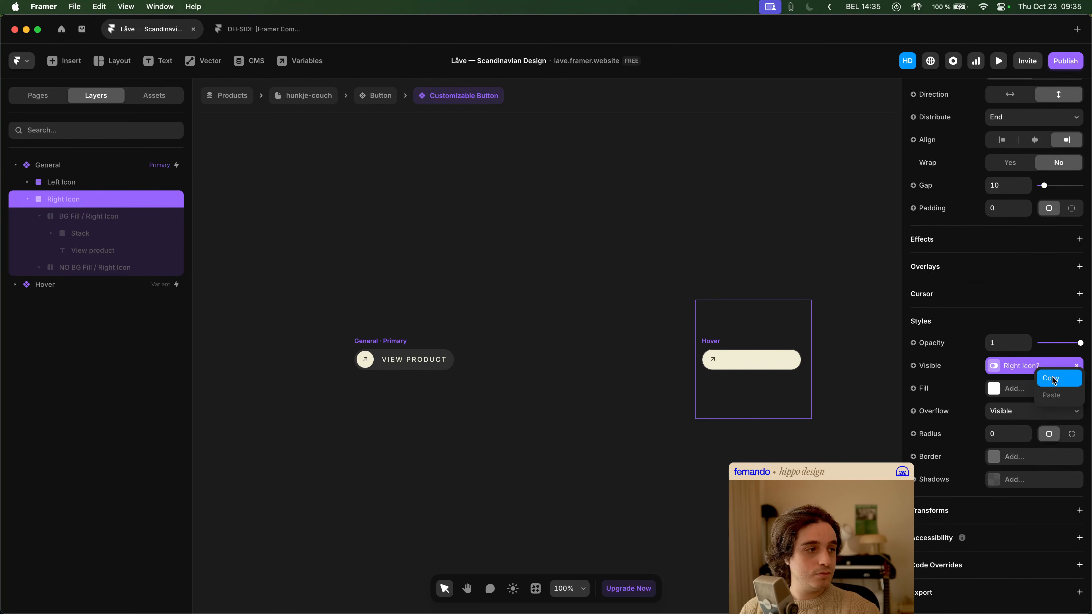
click(1074, 369)
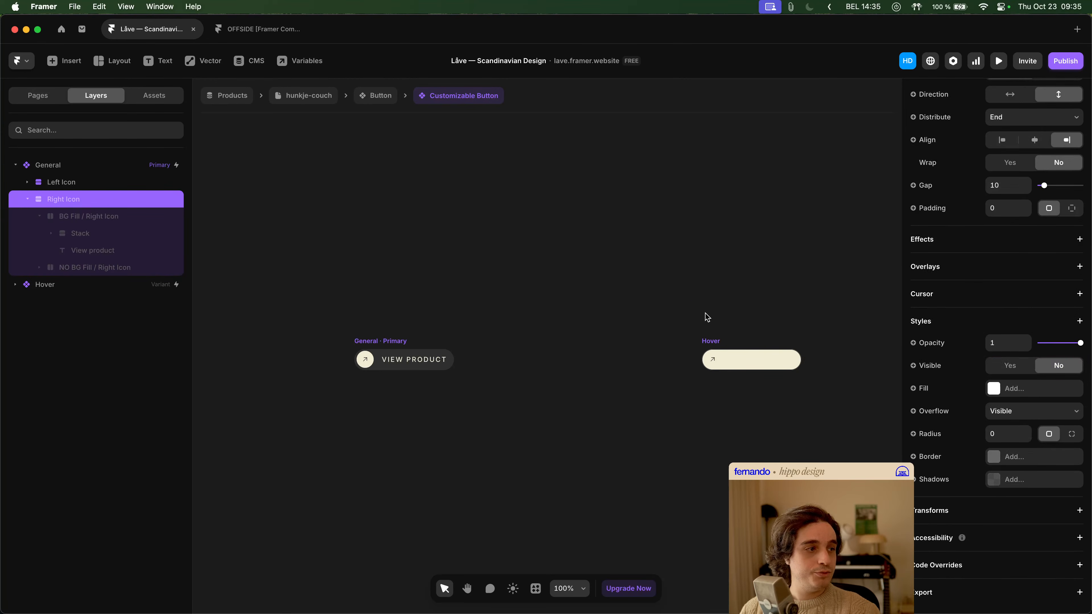
click(1010, 365)
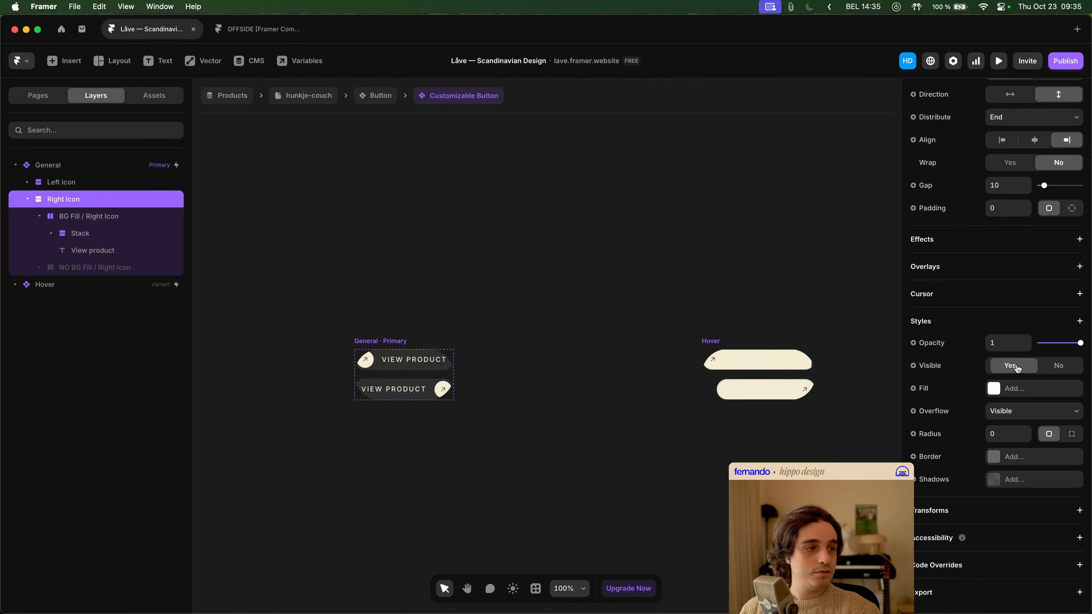
- Try a visibility condition on the Left Icon stack with Not Right Icon? equals No
click(97, 189)
scroll(1050, 468, down, 5)
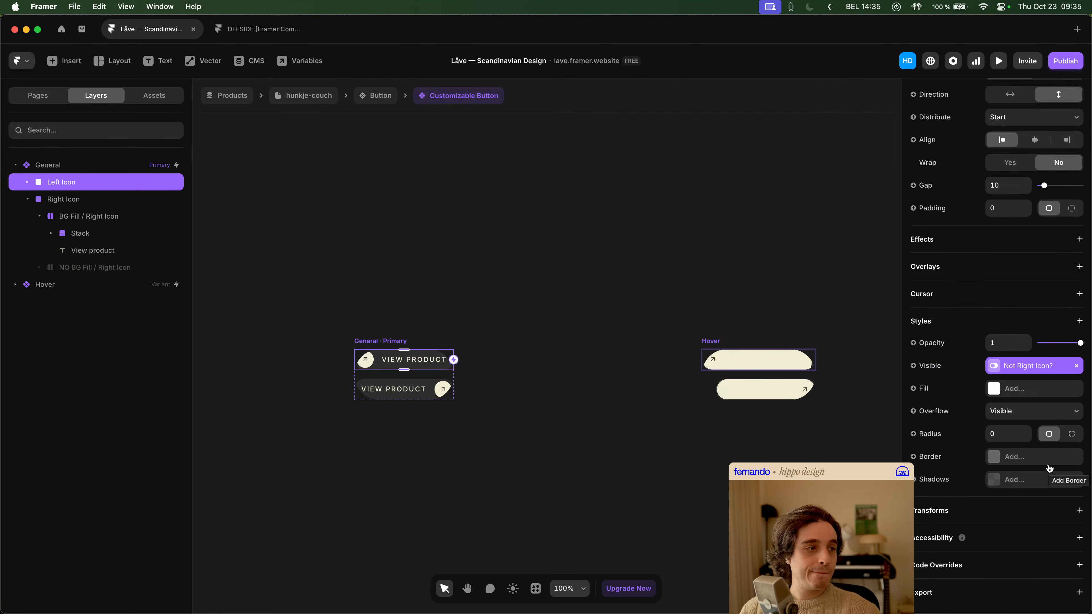
click(930, 366)
mouse_move(954, 447)
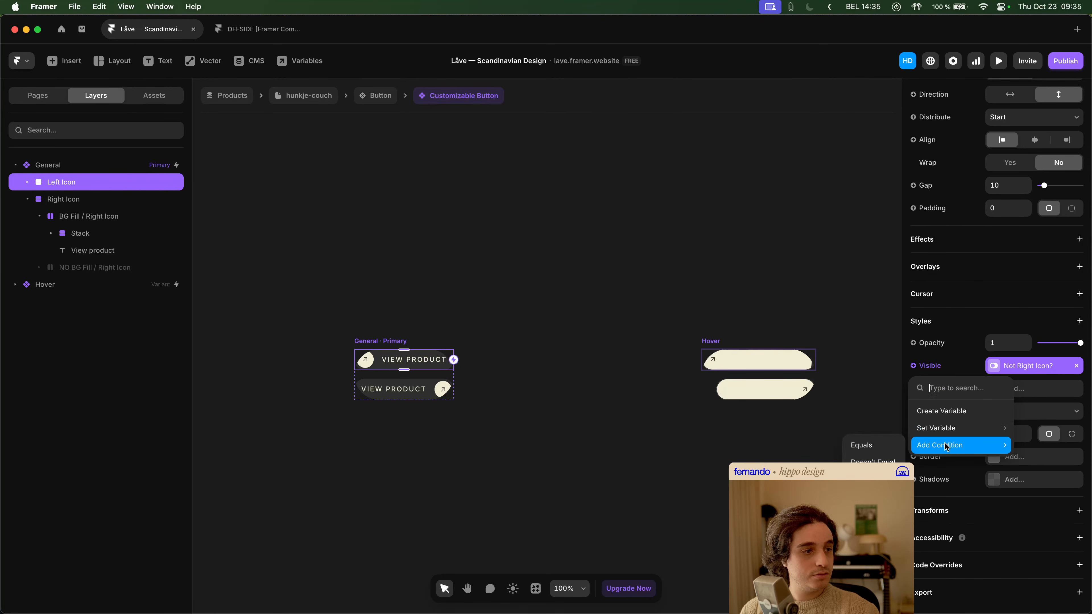
click(880, 446)
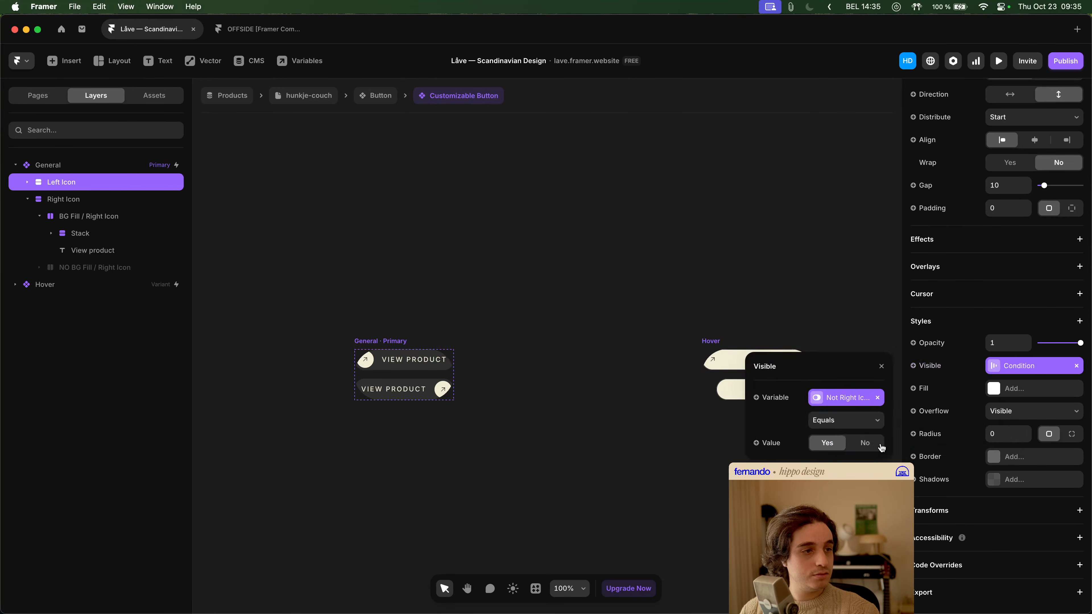
click(864, 446)
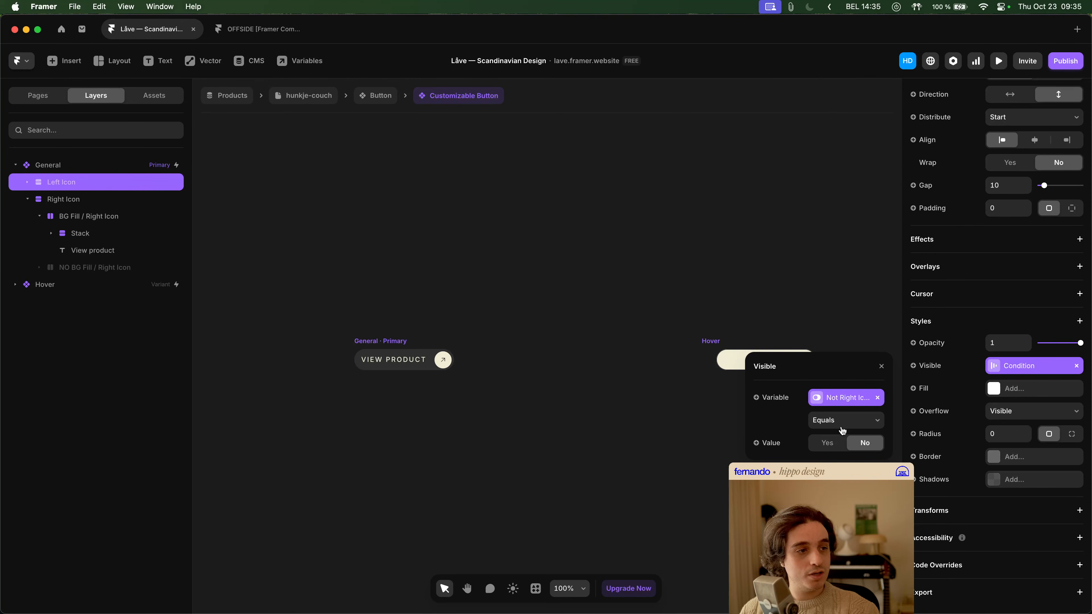
- Undo the last visibility changes to the Left Icon and Right Icon stacks, restoring the Right Icon? variable
click(482, 243)
key(super+z)
key(super+z)
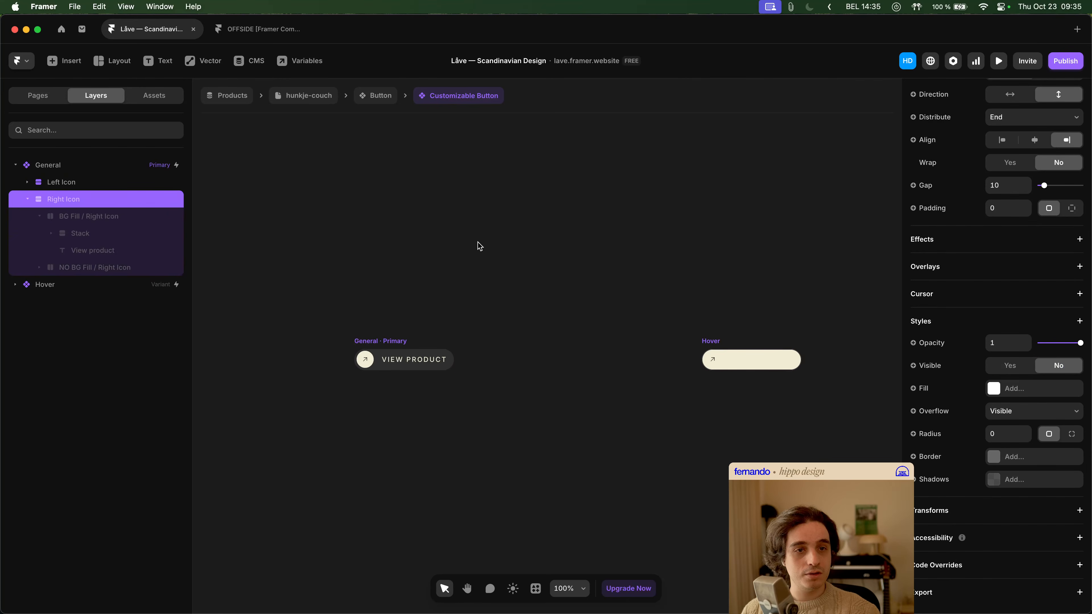
key(super+z)
key(super+shift+z)
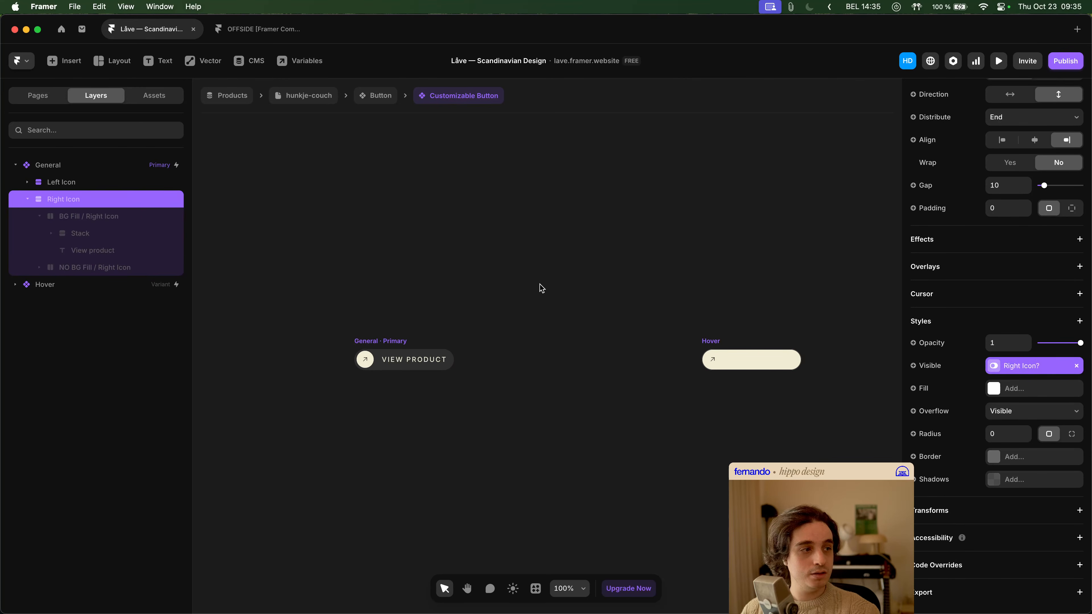
- Add a visibility condition to the Right Icon stack with Right Icon? equals Yes
click(927, 378)
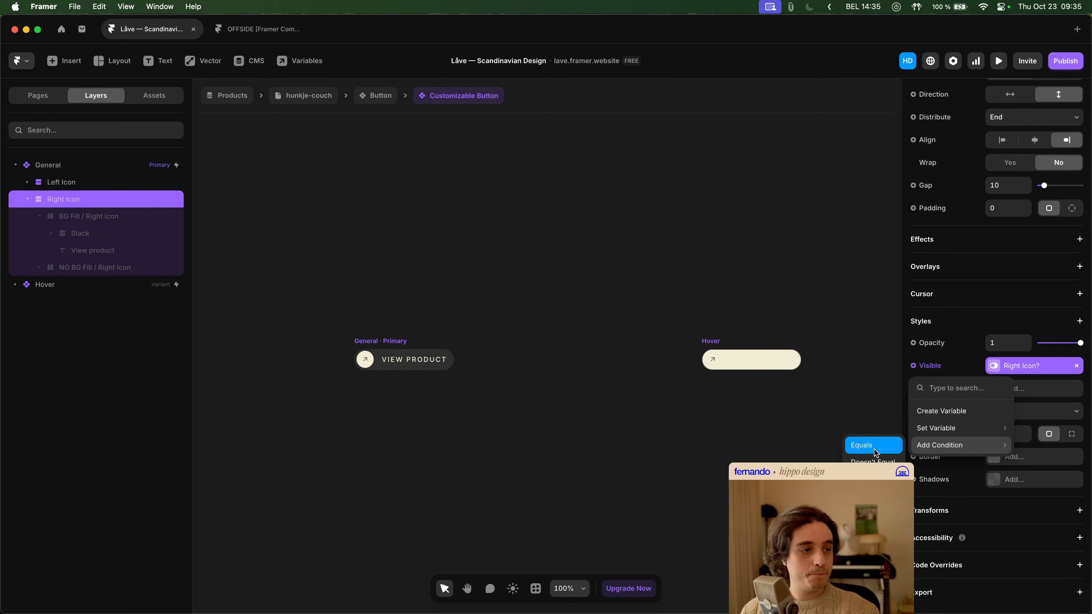
click(870, 448)
click(858, 447)
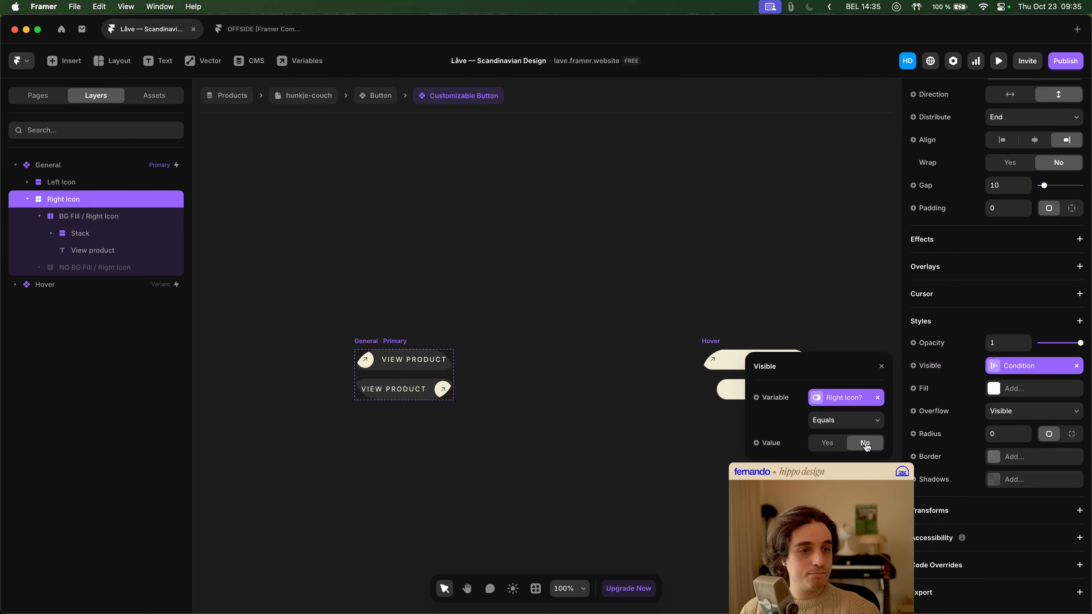
click(831, 446)
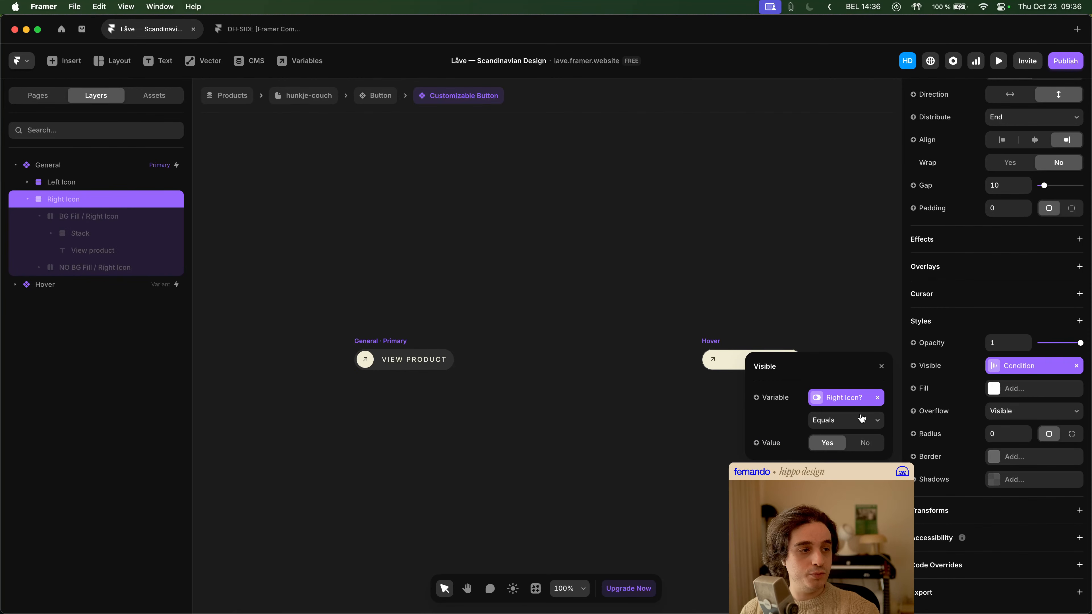
click(503, 276)
- Change the value in the Right Icon stack's visibility condition to No
click(122, 200)
click(1040, 369)
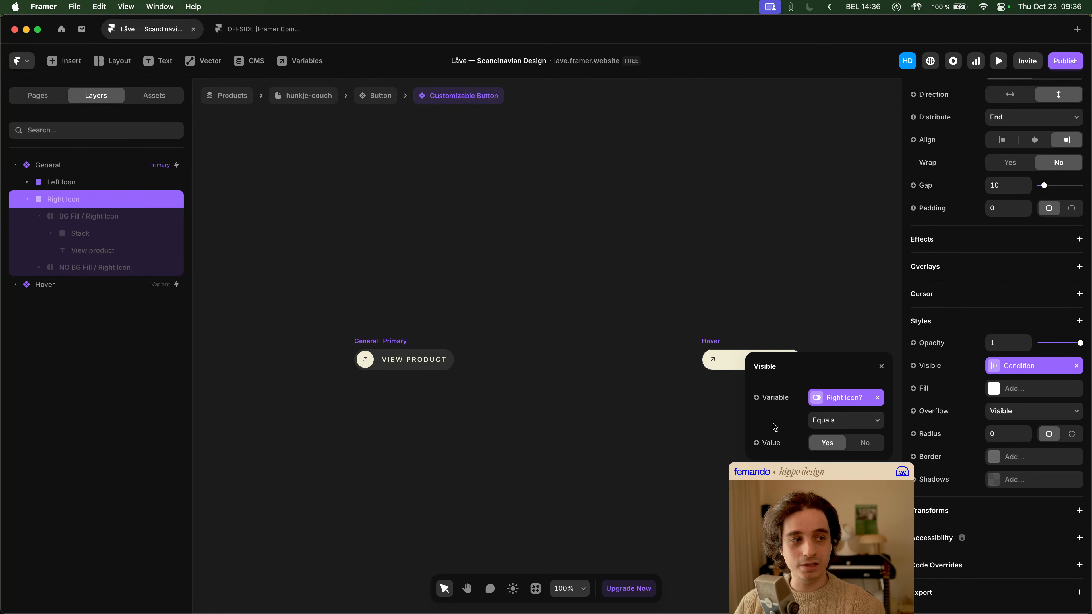
click(862, 443)
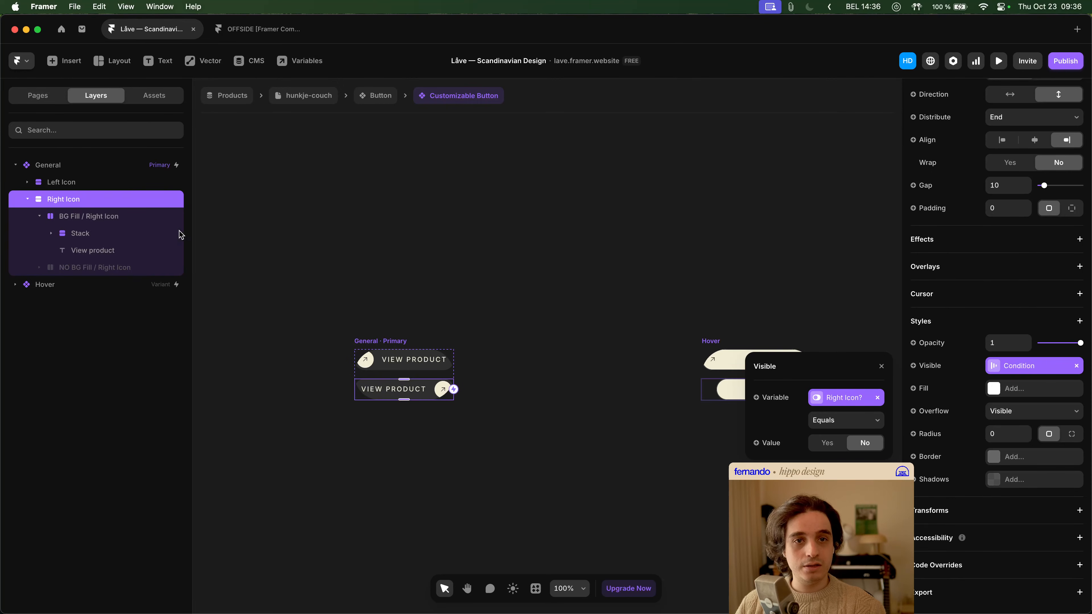
- Add a visibility condition to the Left Icon stack with Not Right Icon? equals No
click(103, 184)
click(1017, 368)
click(914, 360)
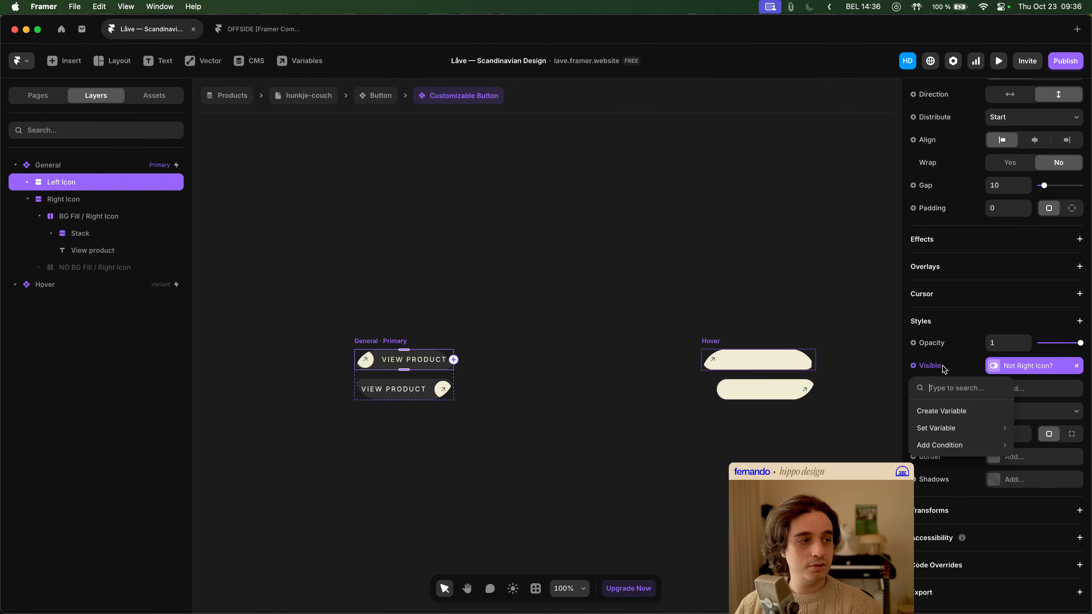
click(945, 366)
mouse_move(949, 441)
click(864, 445)
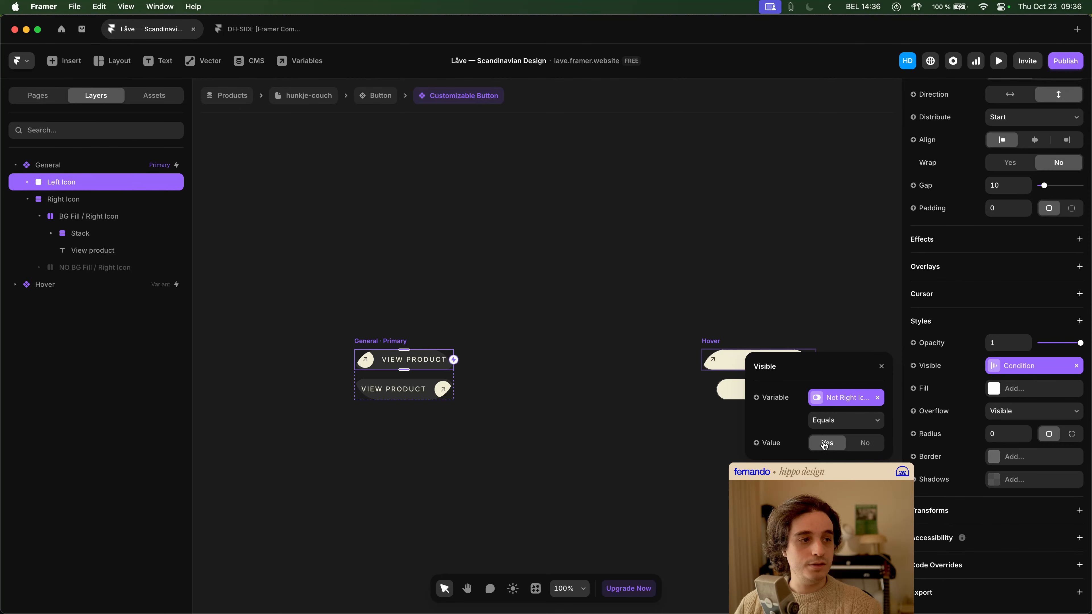
click(860, 449)
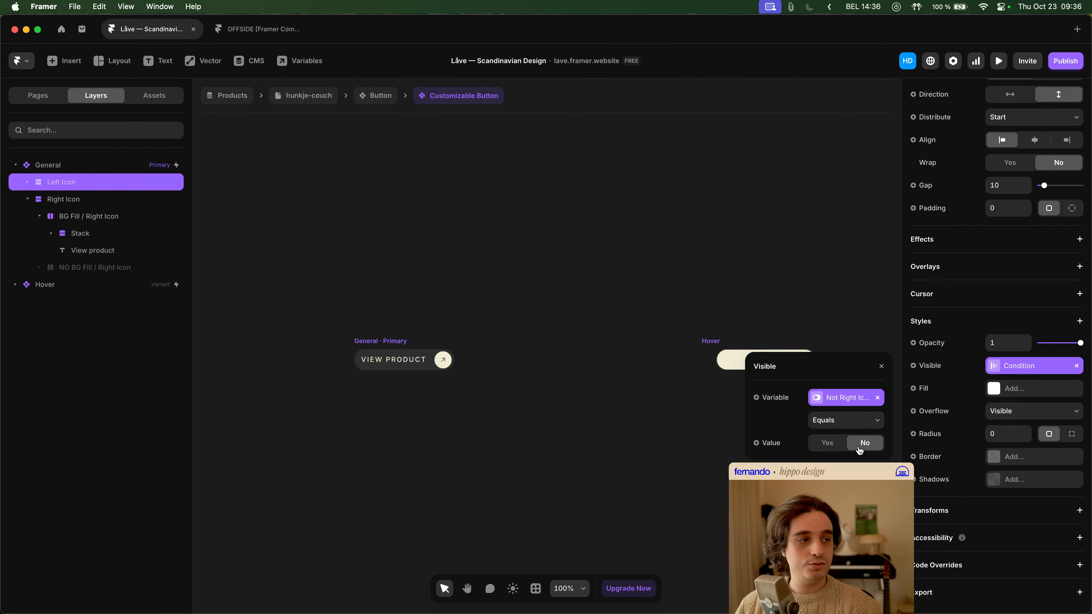
click(645, 346)
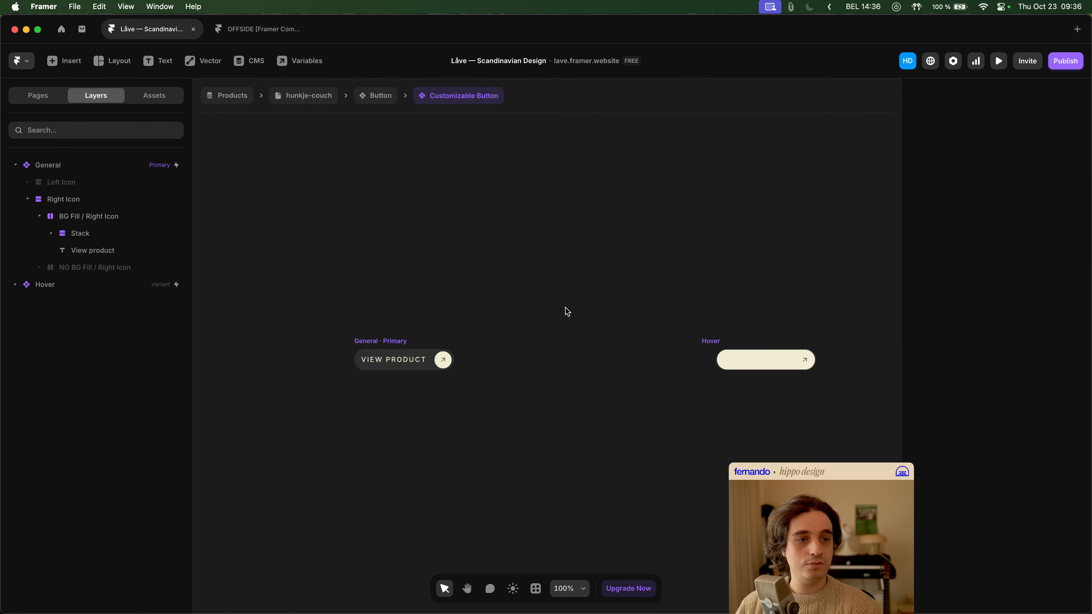
- Check the size and layout settings of Right Icon and BG Fill / Right Icon, and return to the hunkje-couch page
click(81, 200)
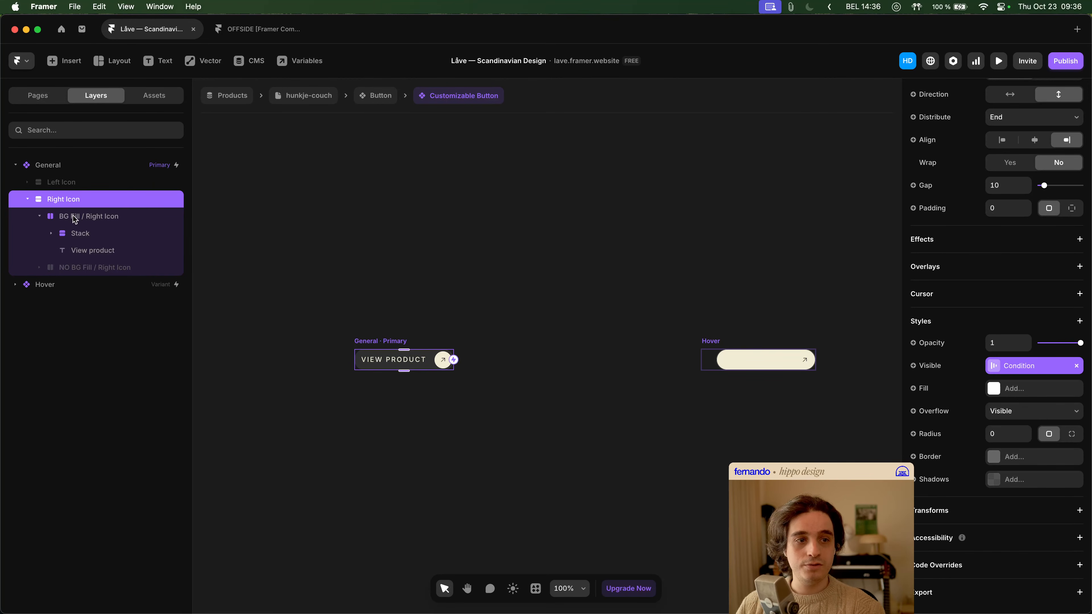
scroll(437, 310, right, 3)
scroll(438, 310, down, 1)
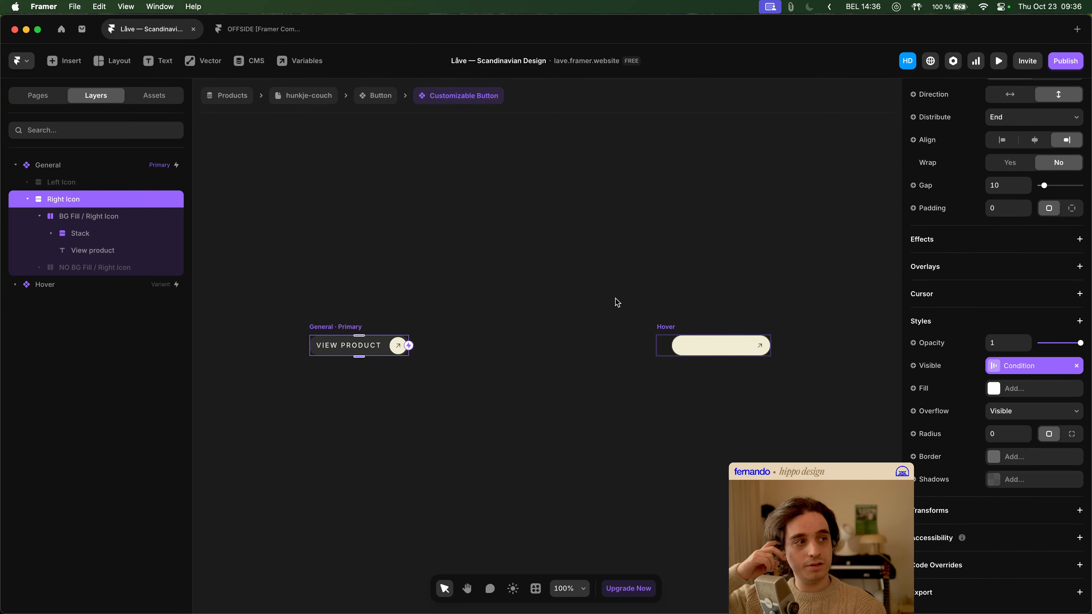
scroll(942, 305, up, 5)
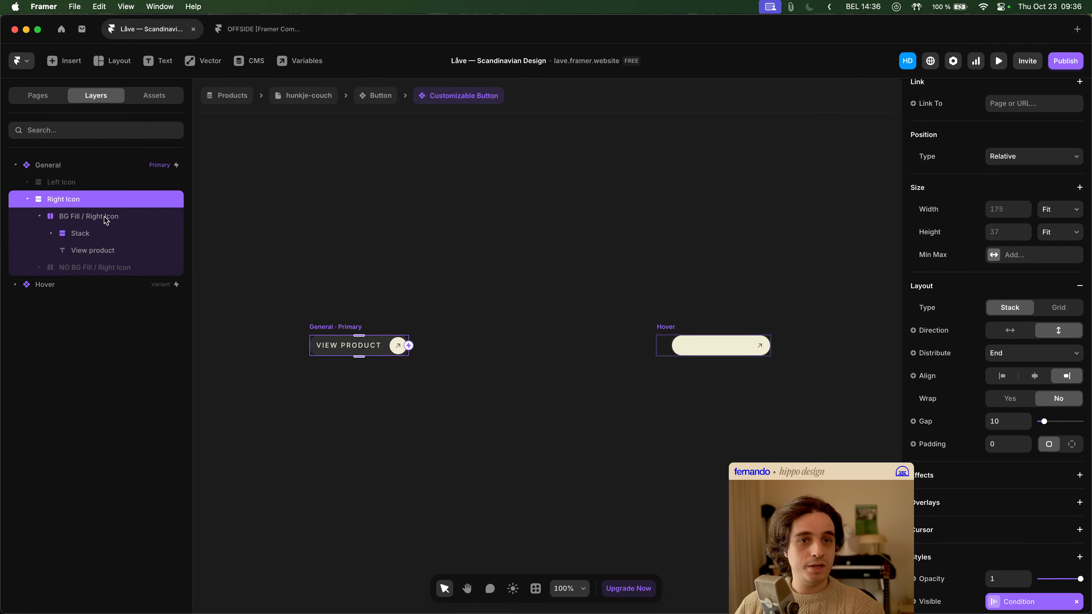
click(94, 218)
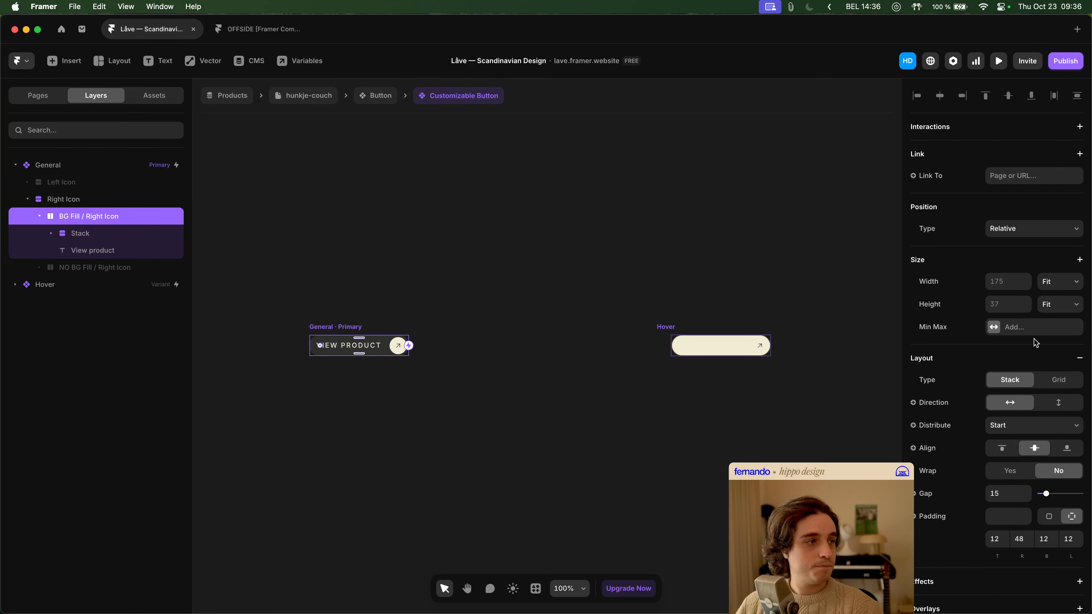
scroll(1036, 310, down, 4)
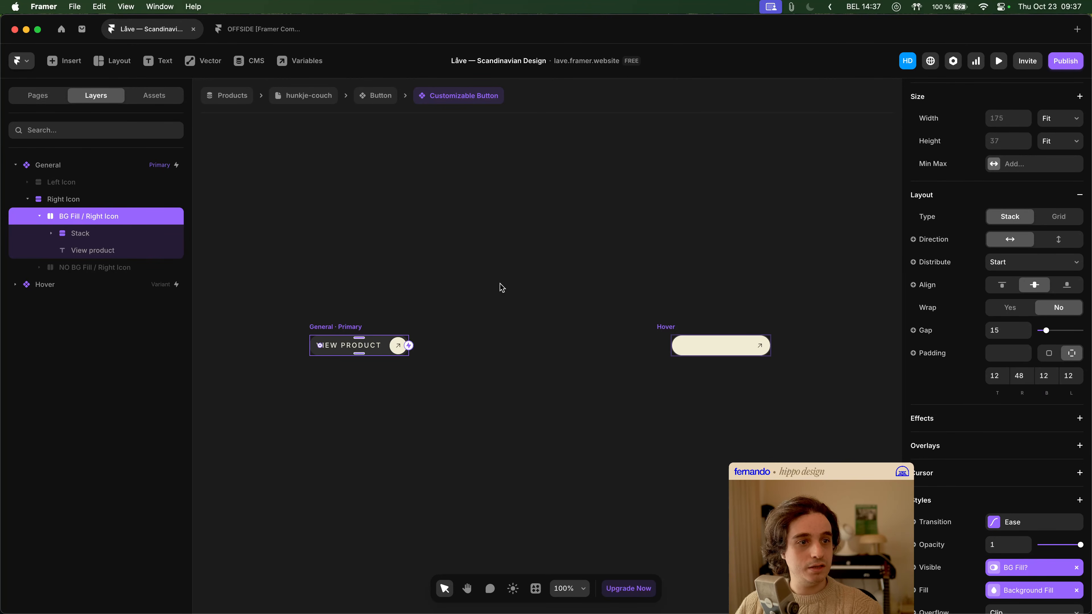
click(314, 97)
scroll(746, 328, up, 5)
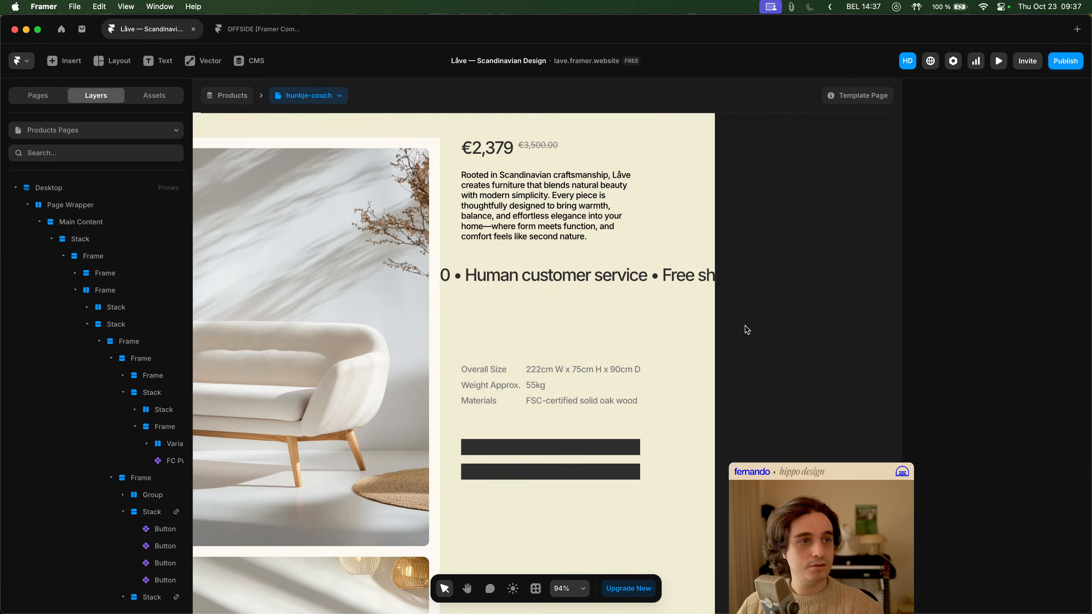
- Undo the recent visibility-condition changes to the Left Icon and Right Icon stacks, and return to the hunkje-couch page
scroll(745, 329, down, 5)
key(super+z)
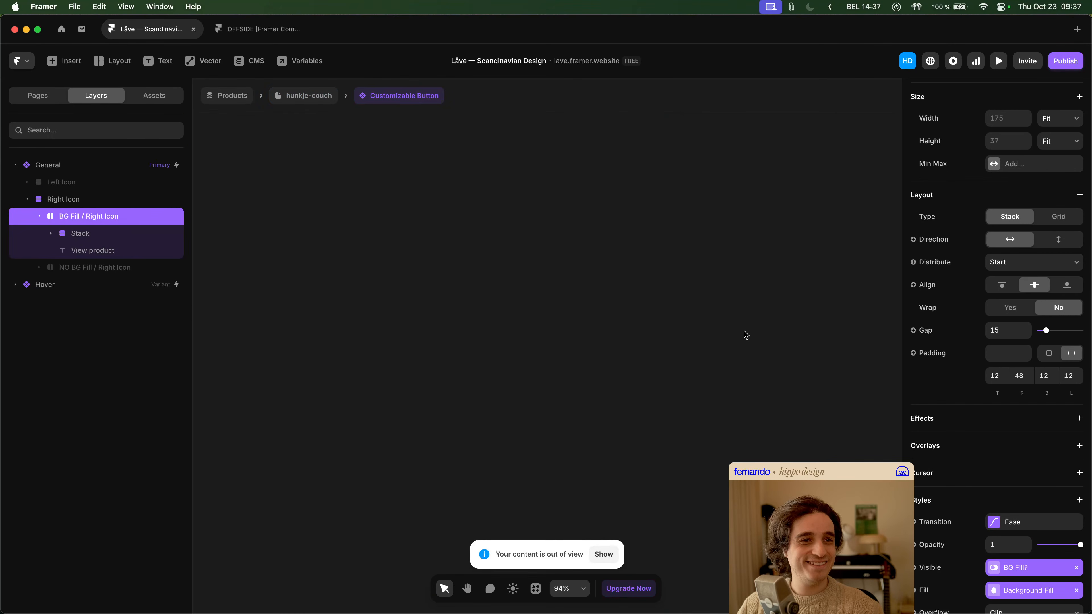
scroll(578, 337, up, 5)
scroll(578, 337, down, 6)
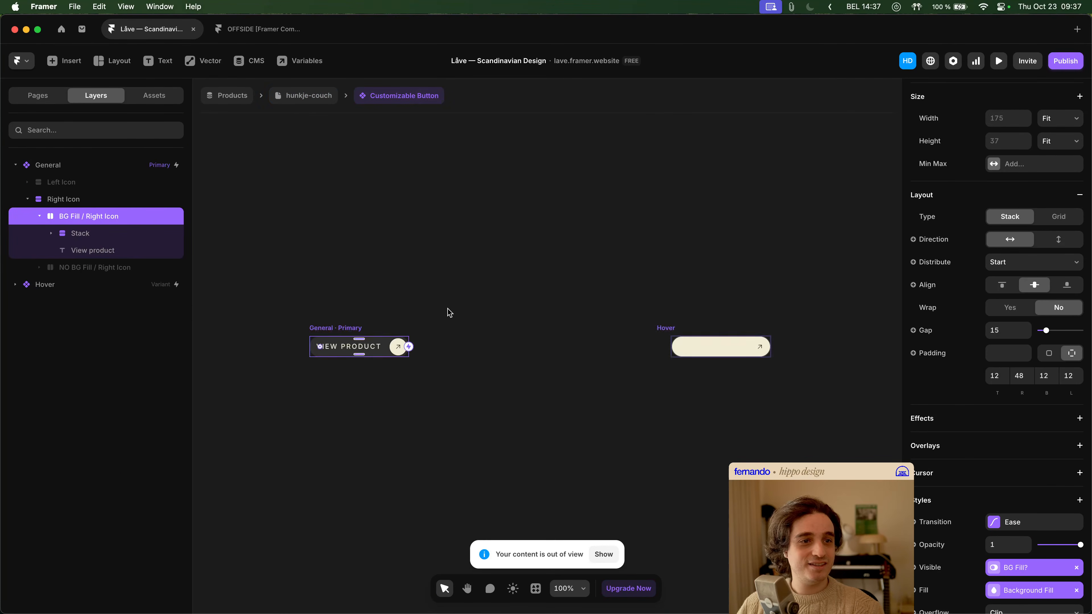
key(space)
drag(447, 308, 476, 313)
key(Escape)
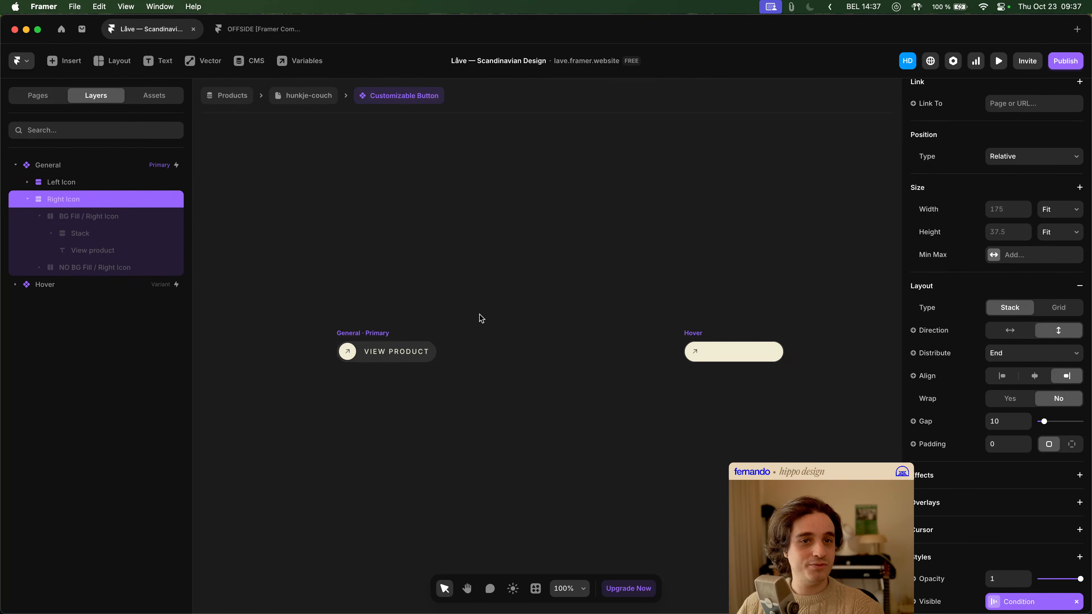
key(Escape)
scroll(542, 362, down, 3)
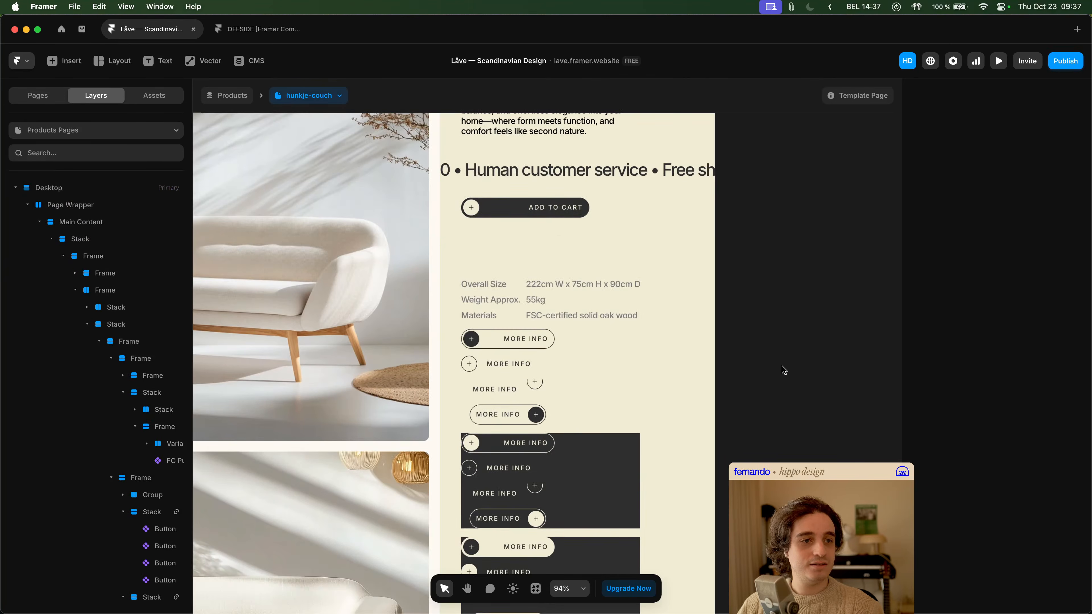
- Duplicate the third More Info button in the first group and detach the copy from its component
click(541, 383)
right_click(530, 389)
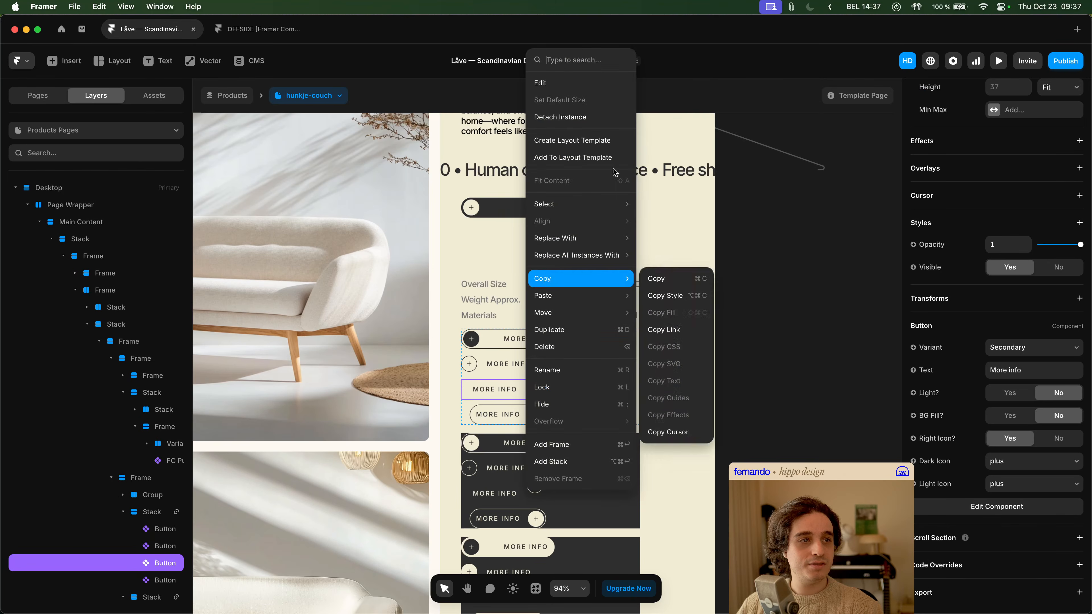
click(585, 123)
key(super+d)
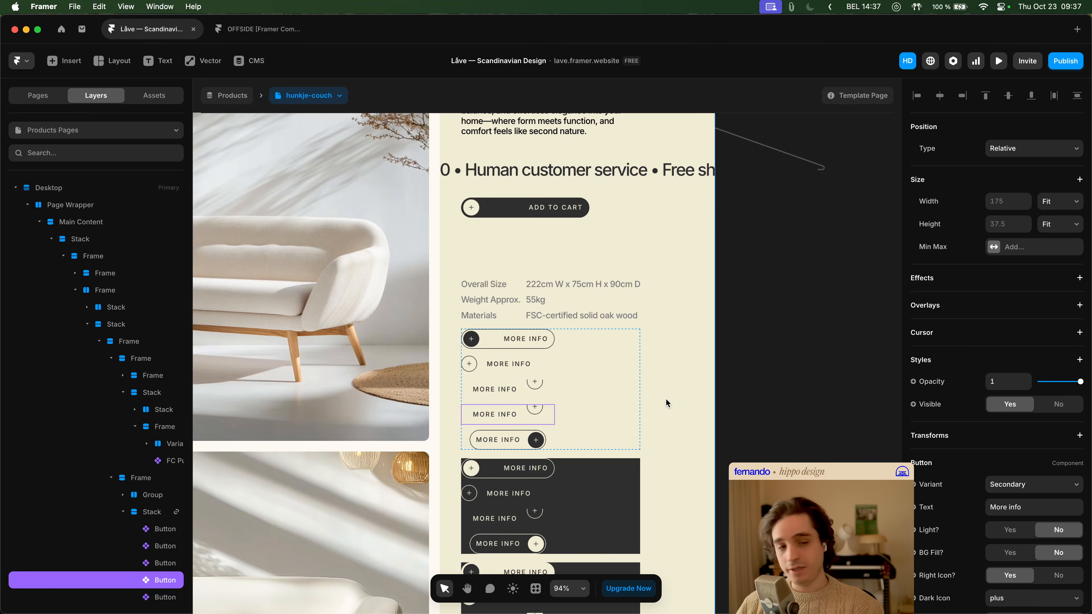
scroll(575, 387, down, 3)
right_click(519, 305)
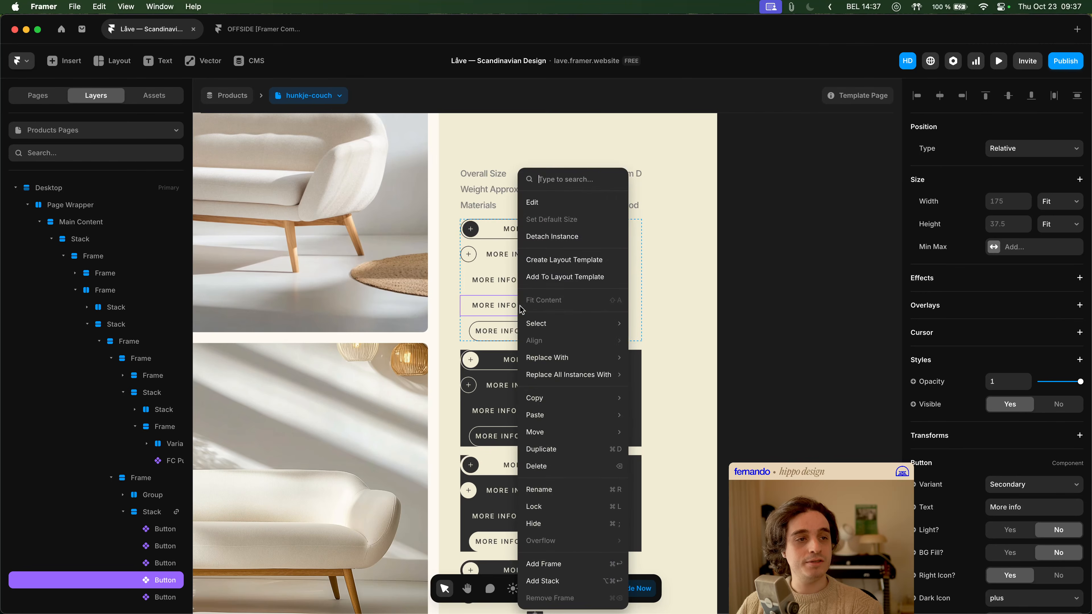
click(567, 259)
scroll(510, 310, up, 5)
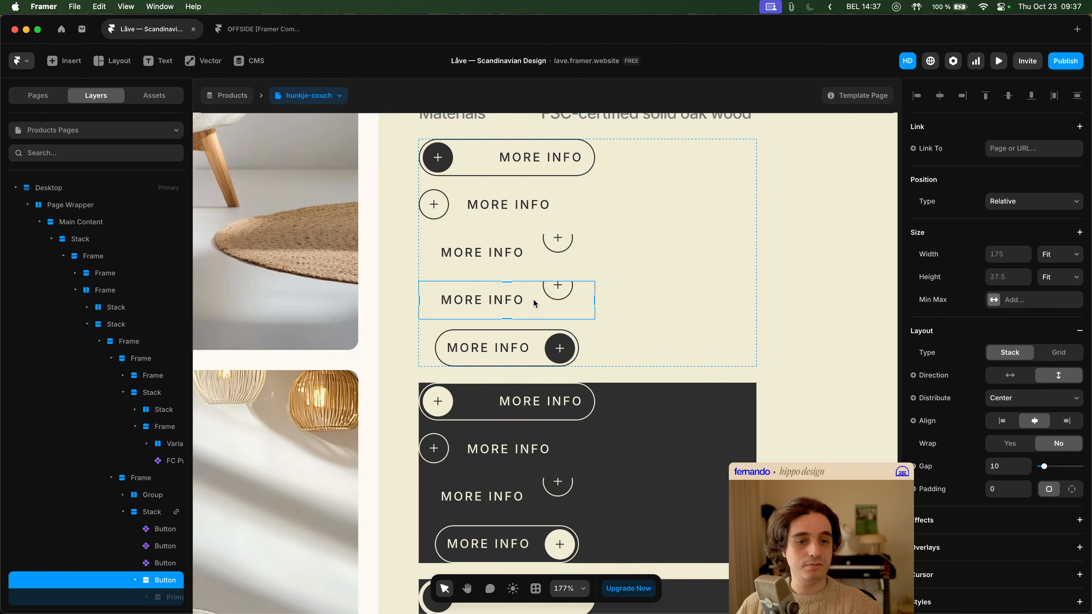
- Delete the Primary Dark, Primary Light and Secondary Light stacks from the detached button
scroll(135, 405, down, 5)
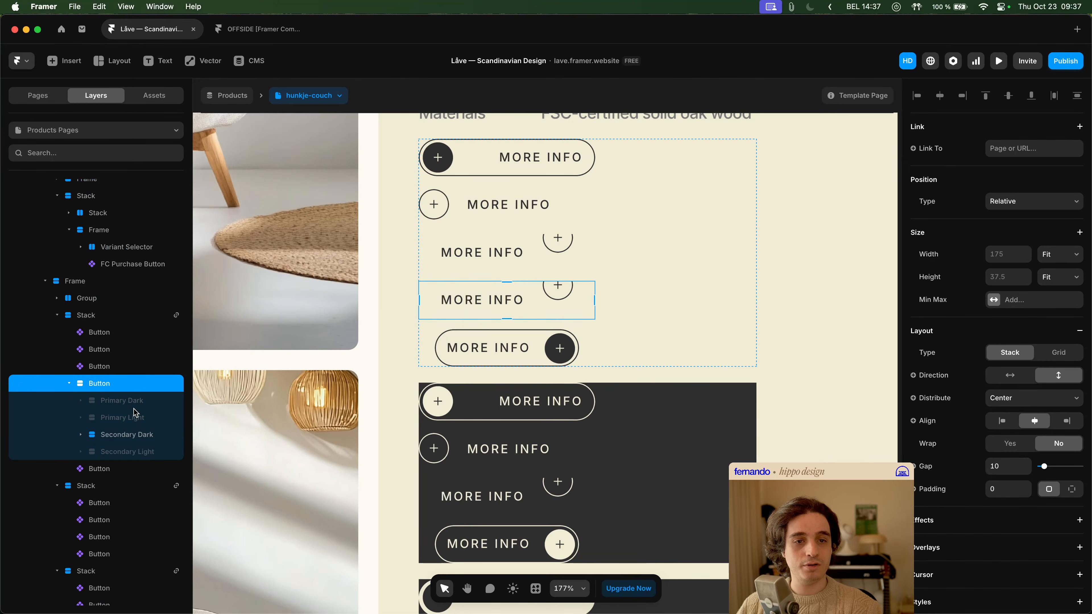
click(122, 401)
shift+click(122, 418)
shift+click(122, 453)
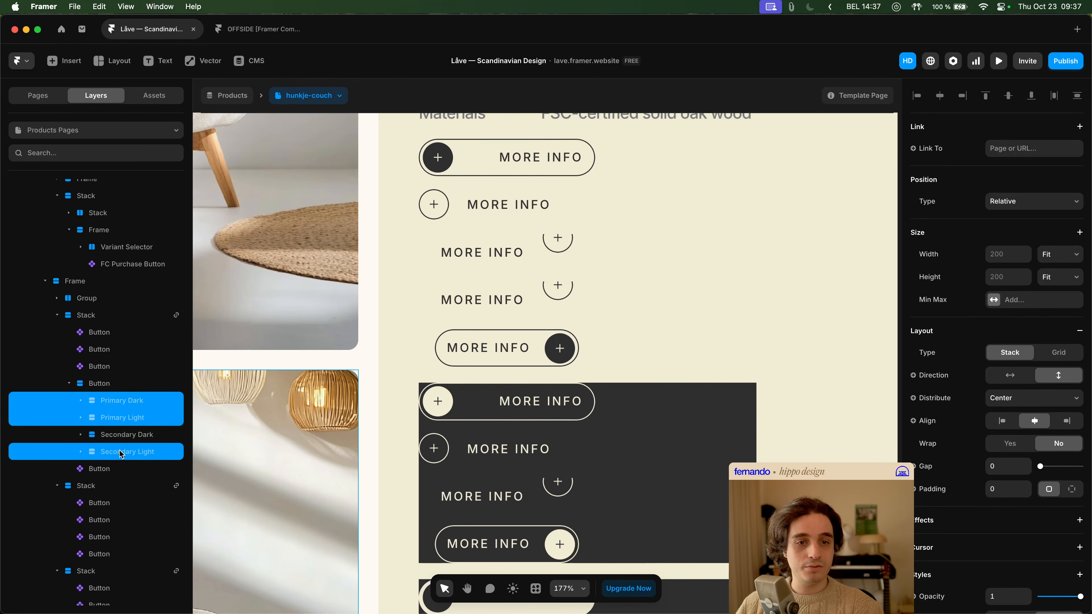
key(BackSpace)
- Detach the NO BG instance inside the Secondary Dark stack and compare the button's layout before and after detaching
click(129, 402)
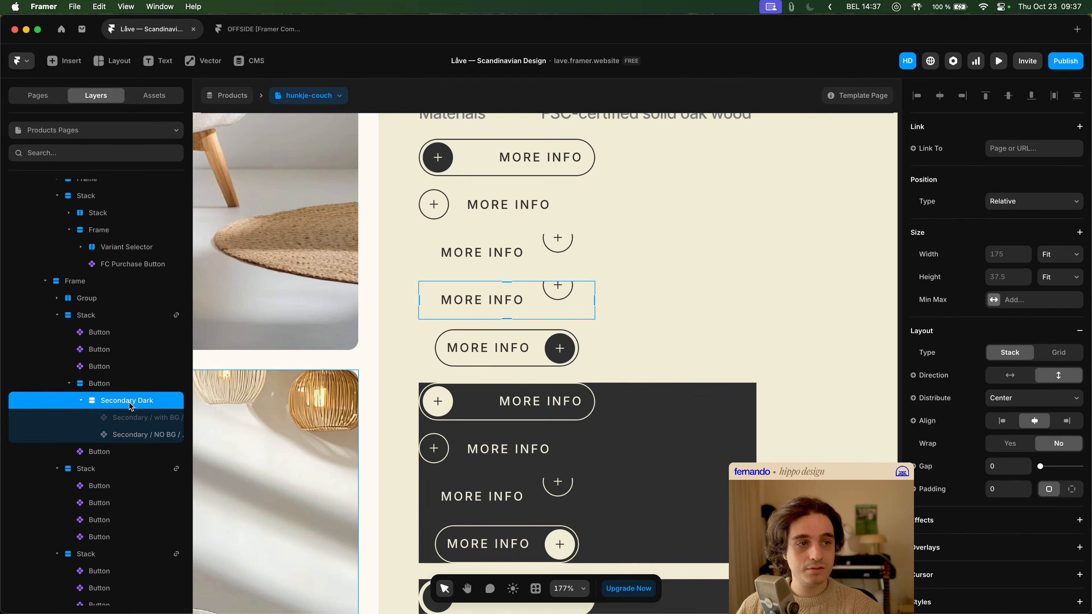
click(139, 418)
click(140, 435)
right_click(140, 440)
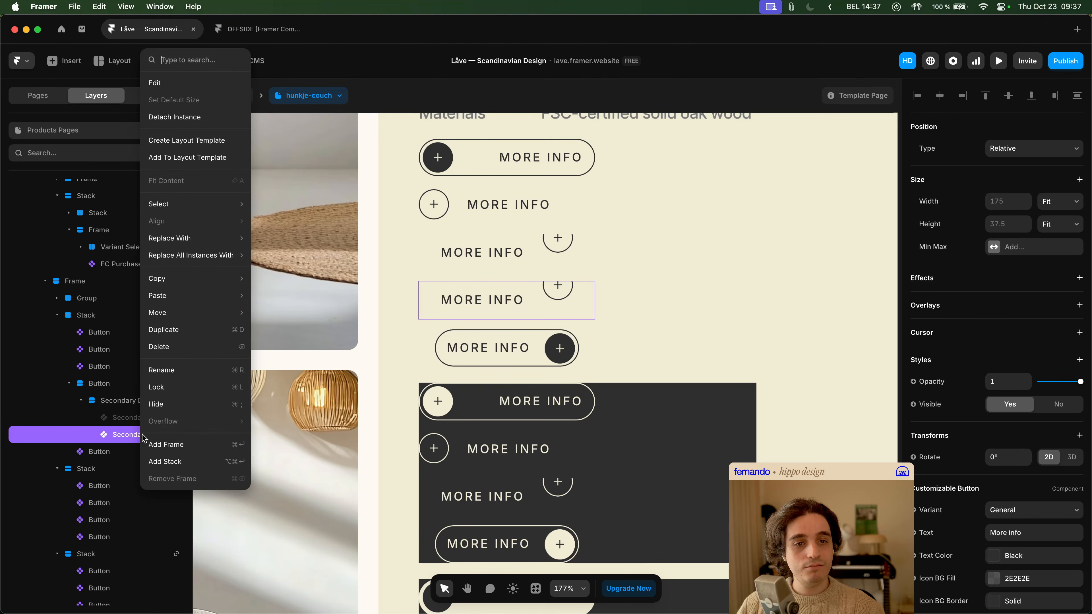
click(189, 121)
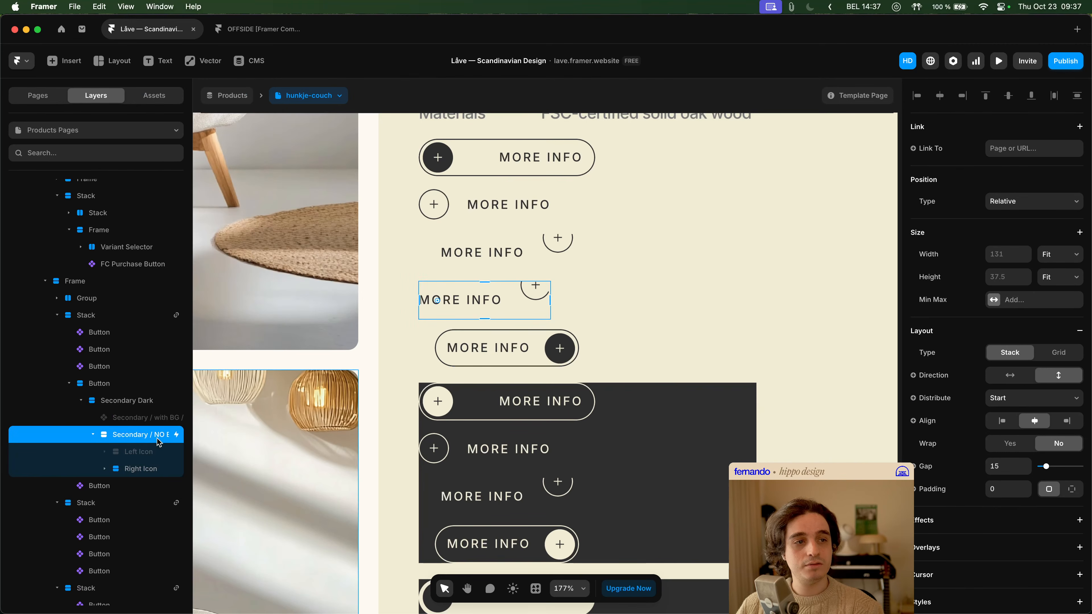
key(super+z)
key(super+shift+z)
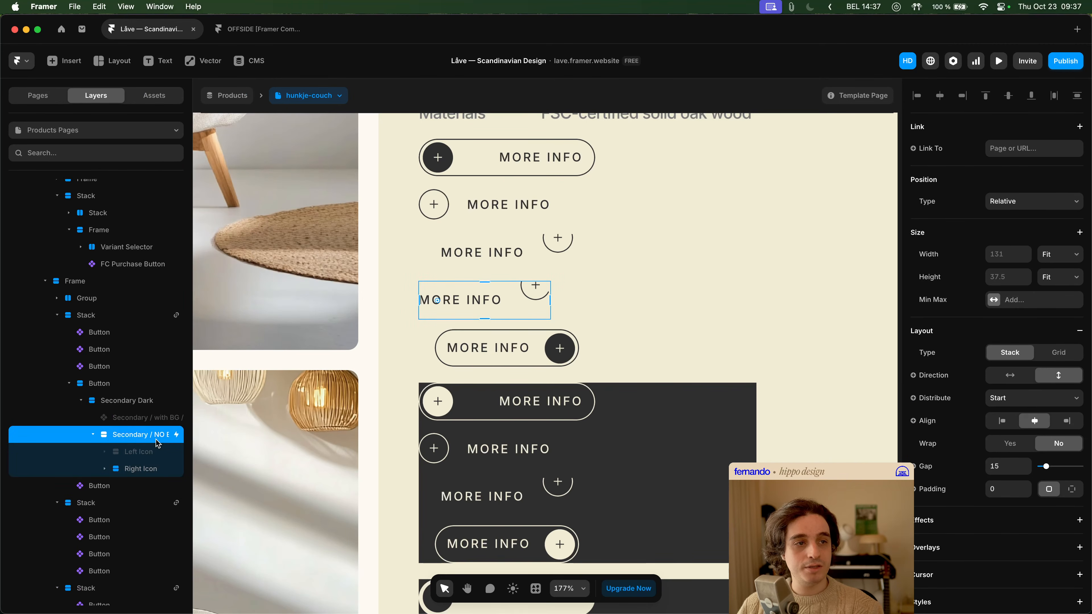
key(super+z)
key(super+shift+z)
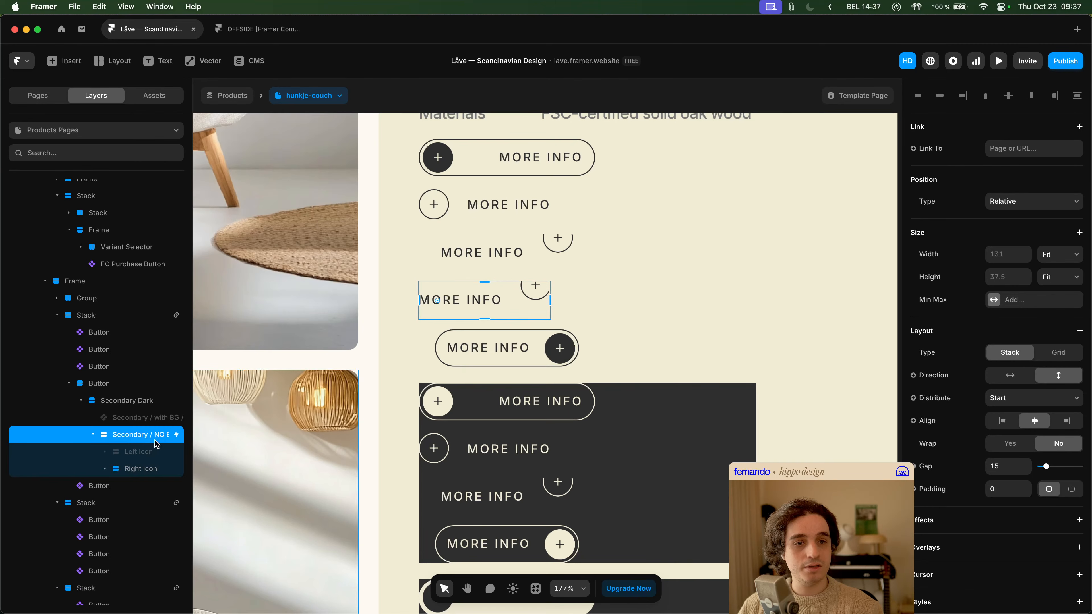
- Delete the hidden Left Icon, Secondary / with BG and BG Fill / Right Icon layers from the detached button
click(137, 451)
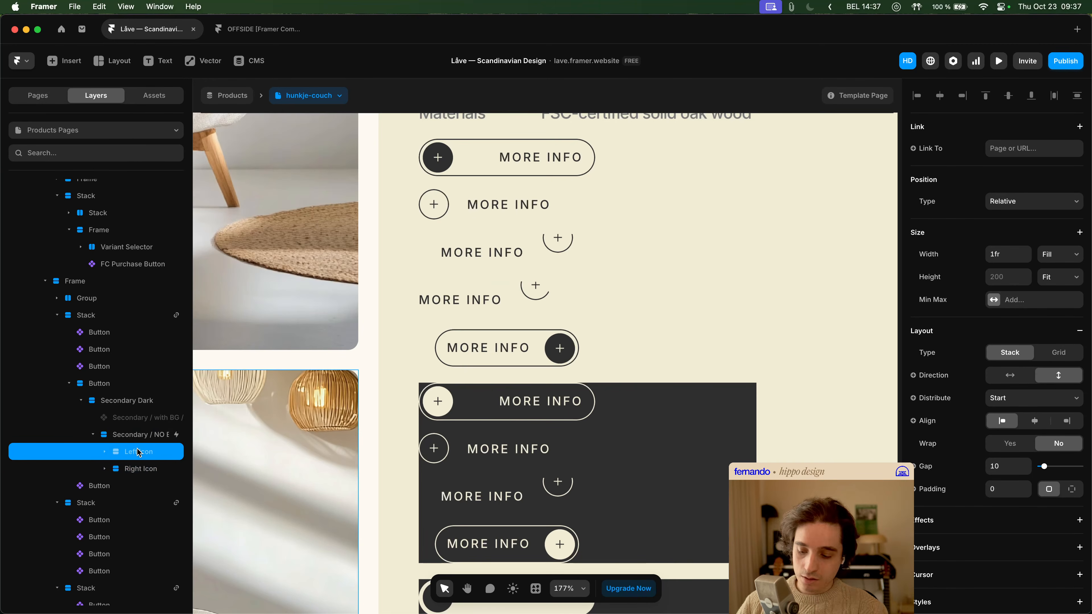
key(Delete)
click(134, 419)
key(Delete)
click(139, 432)
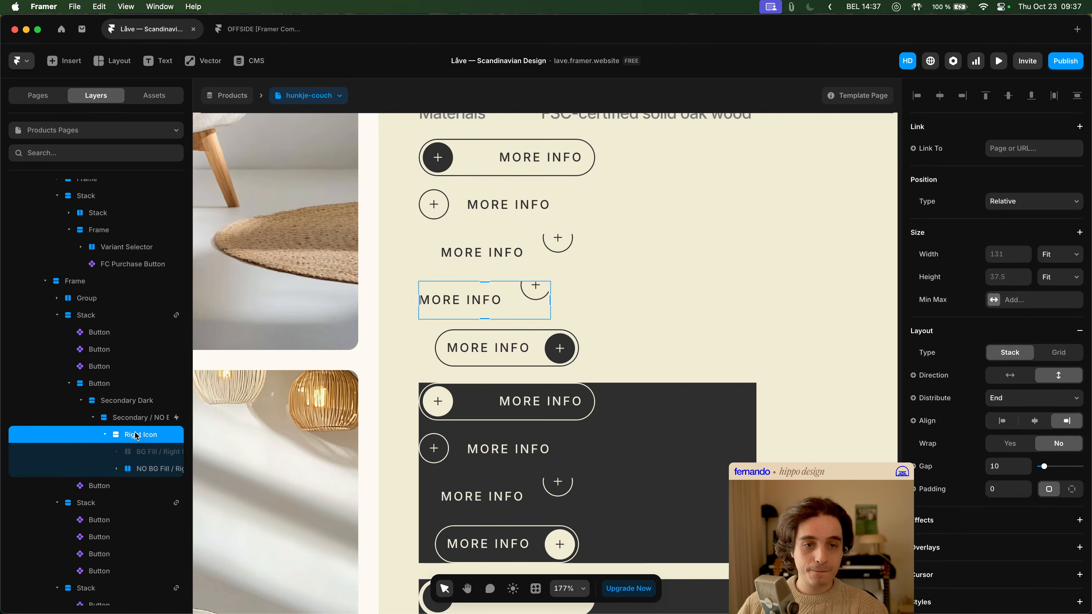
click(151, 453)
key(Delete)
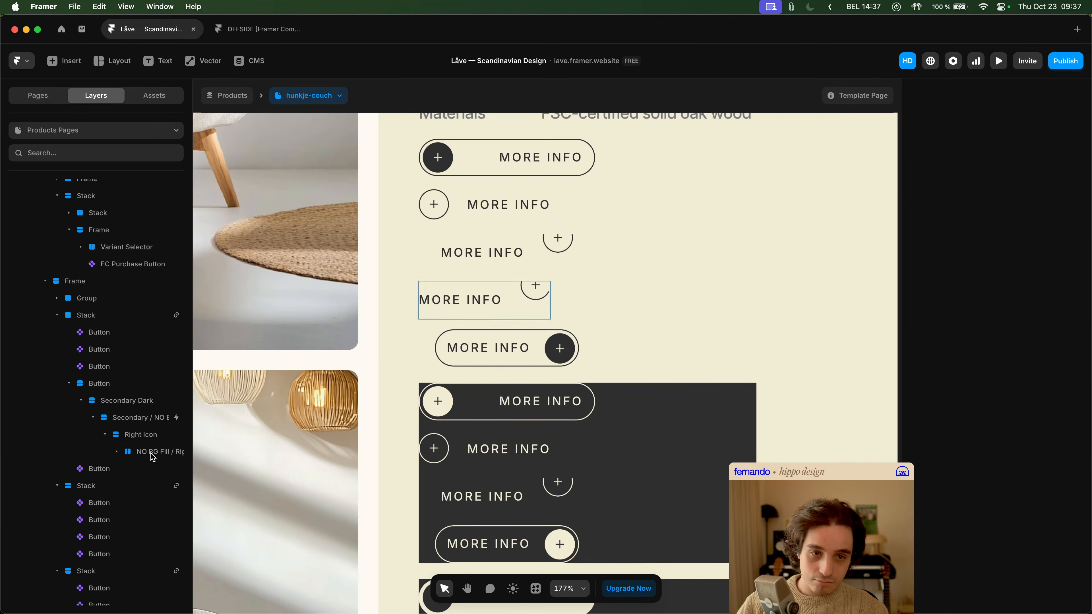
- Pin the icon Stack inside NO BG Fill / Right Icon to its parent's bottom edge with an offset of 0
click(149, 454)
click(157, 470)
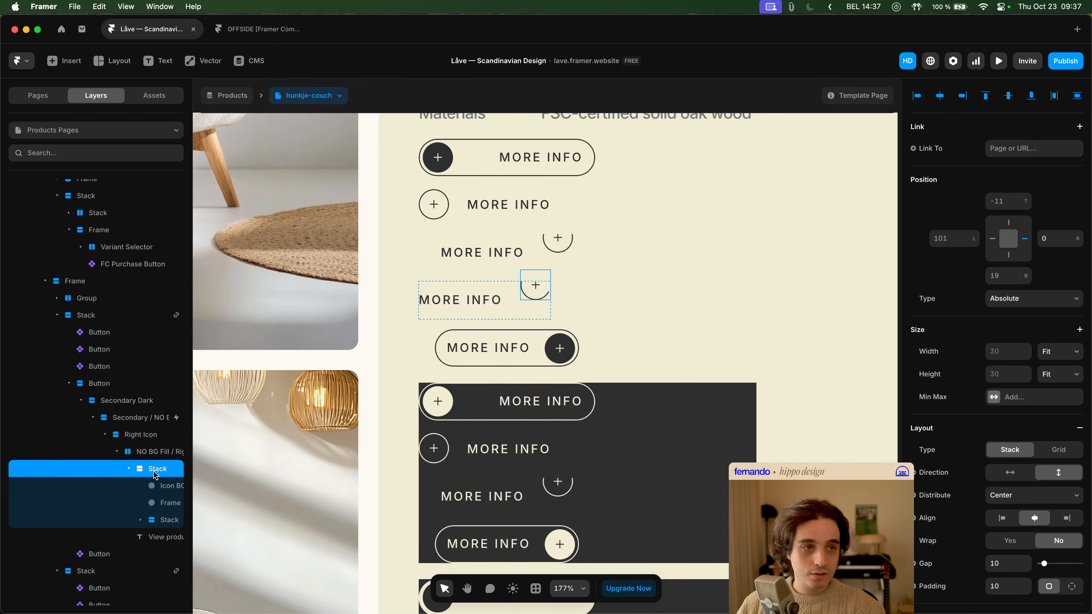
click(1002, 202)
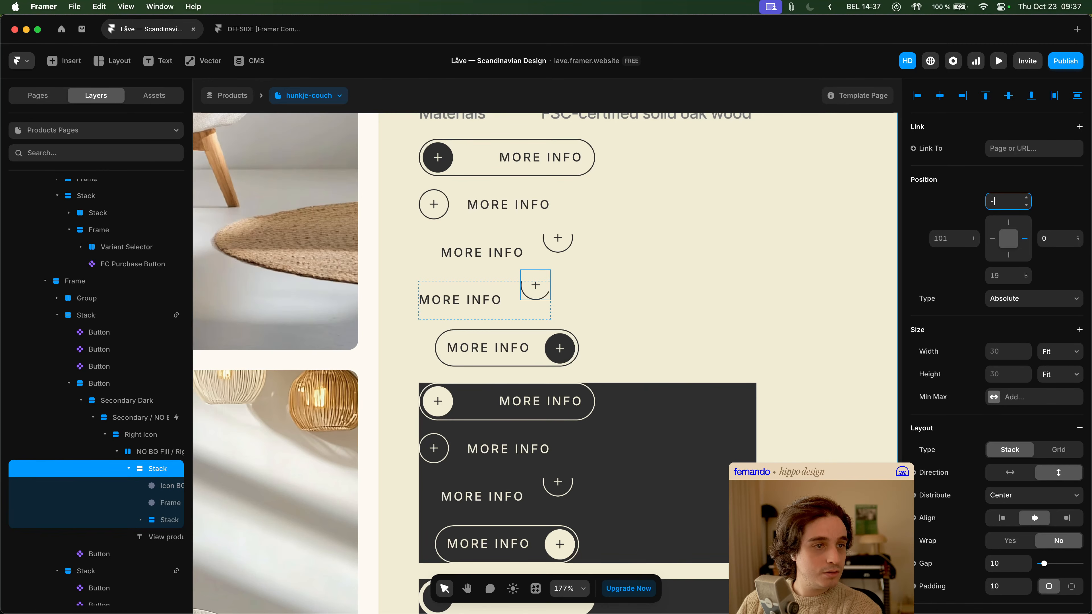
key(Escape)
key(super+z)
key(super+shift+z)
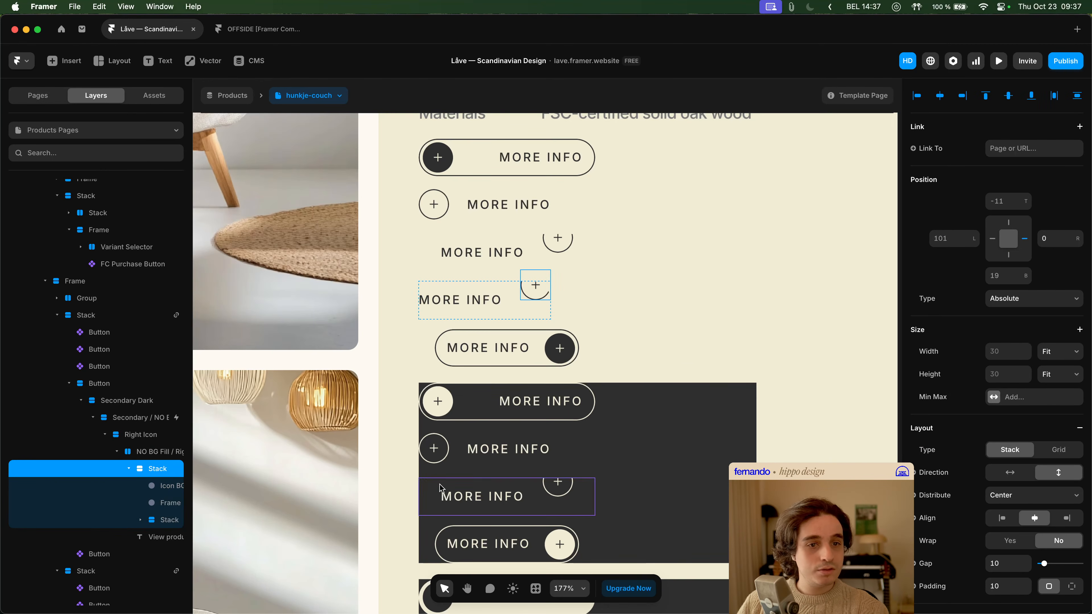
click(1006, 201)
text(0)
click(1002, 275)
text(0)
key(Tab)
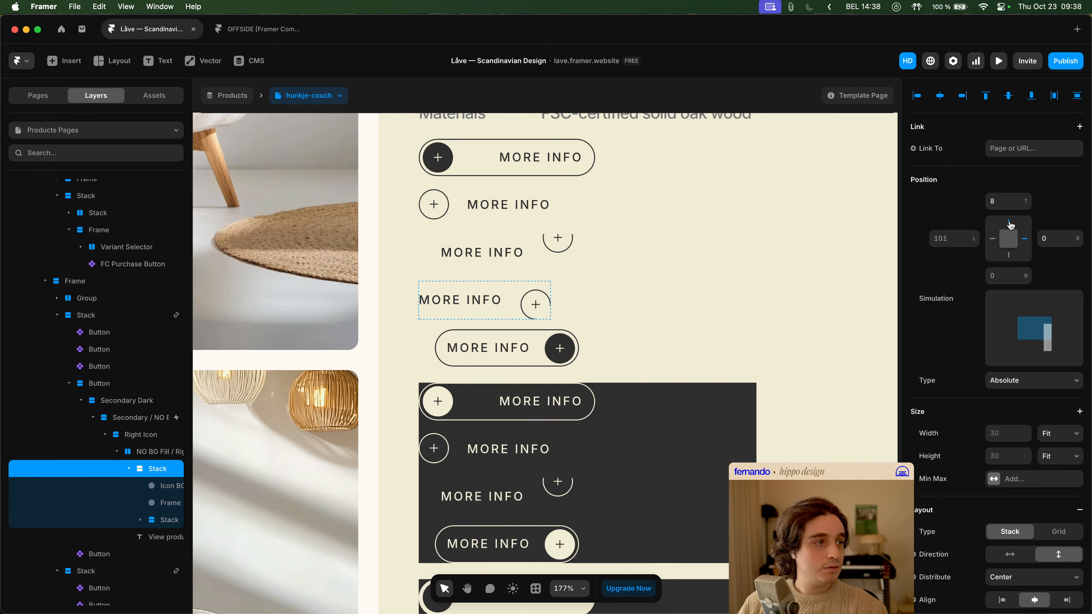
- Align the icon Stack to the vertical middle of the NO BG Fill / Right Icon stack
click(511, 302)
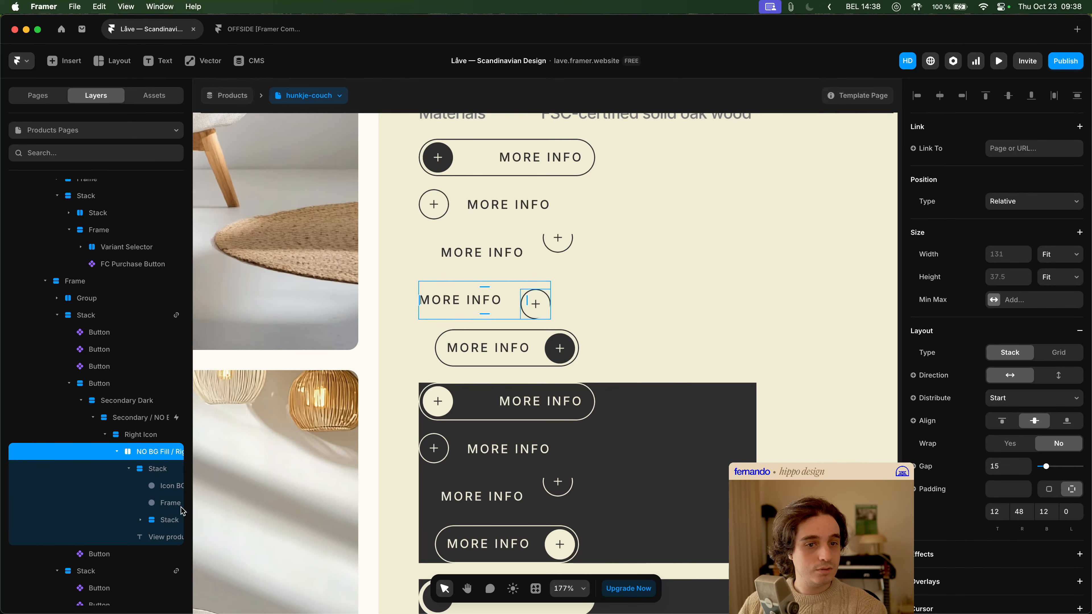
click(167, 521)
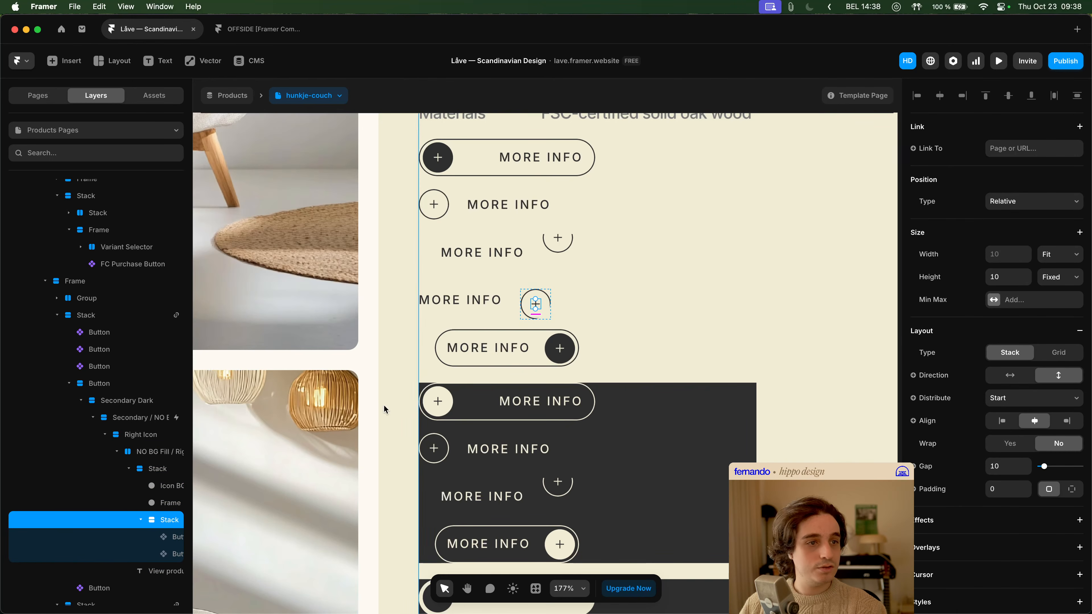
click(156, 469)
click(129, 469)
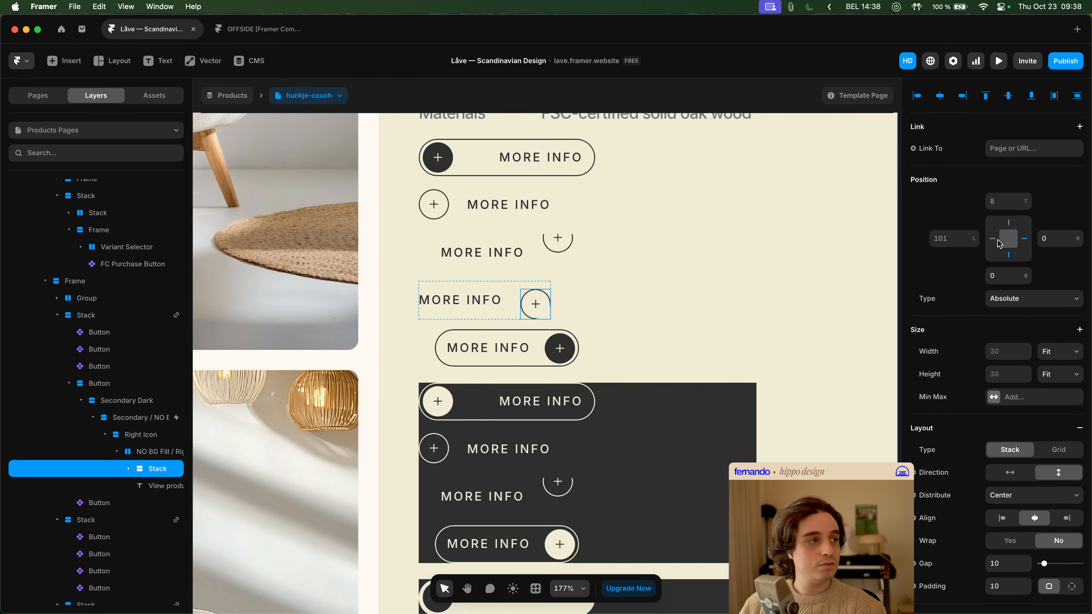
click(1008, 97)
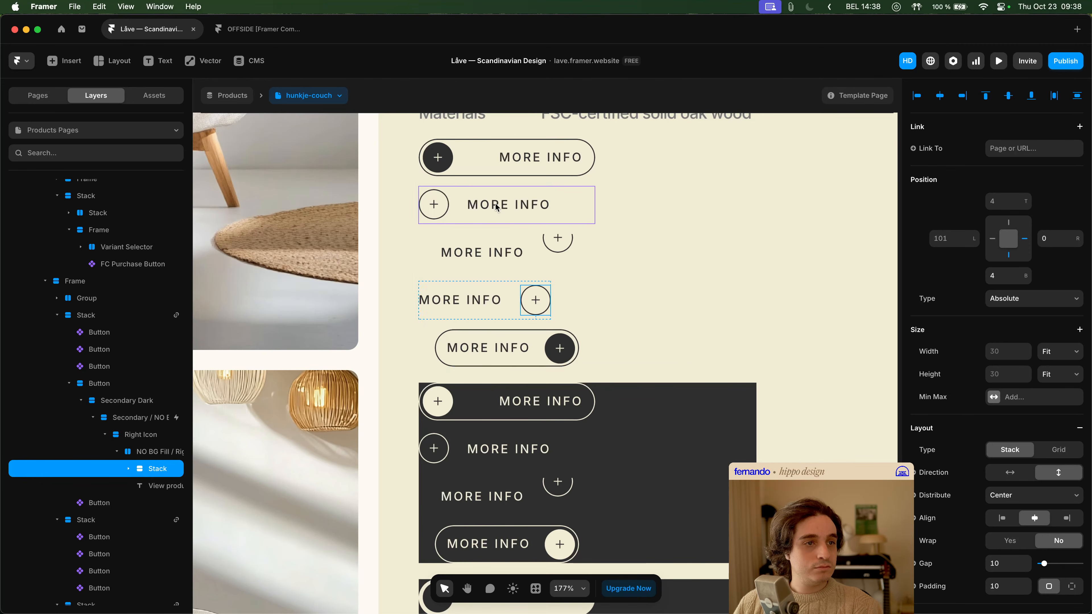
- Compare the detached button with the second More Info button and delete the detached copy
click(507, 313)
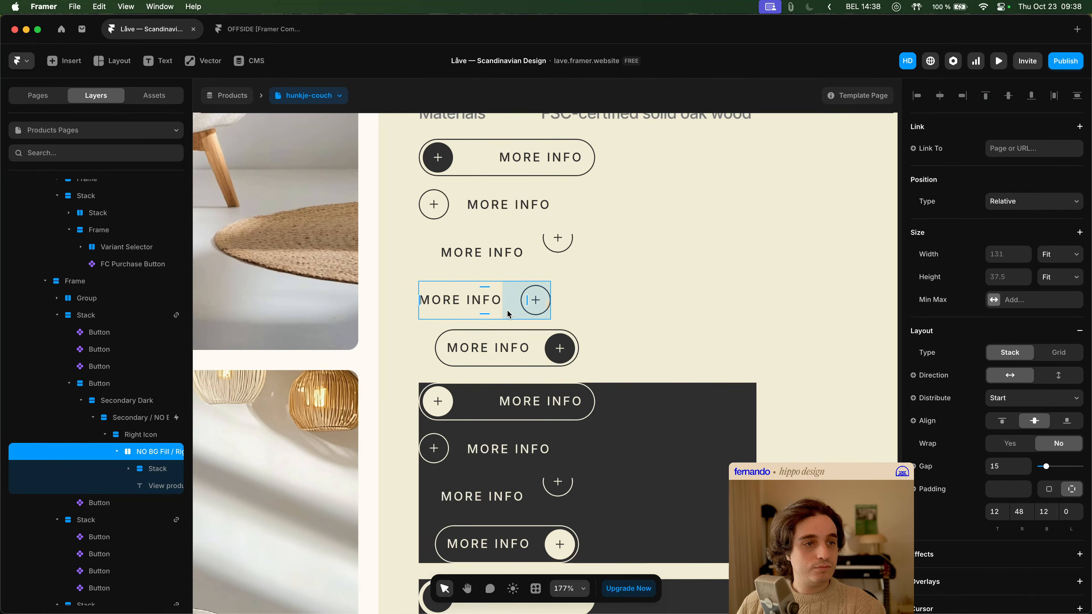
click(480, 217)
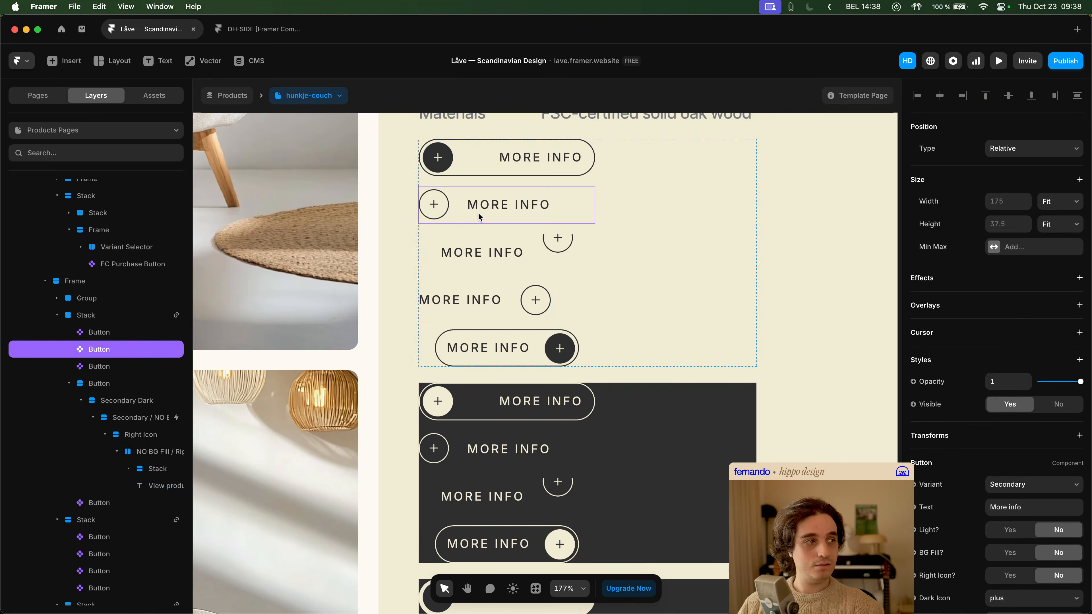
click(506, 304)
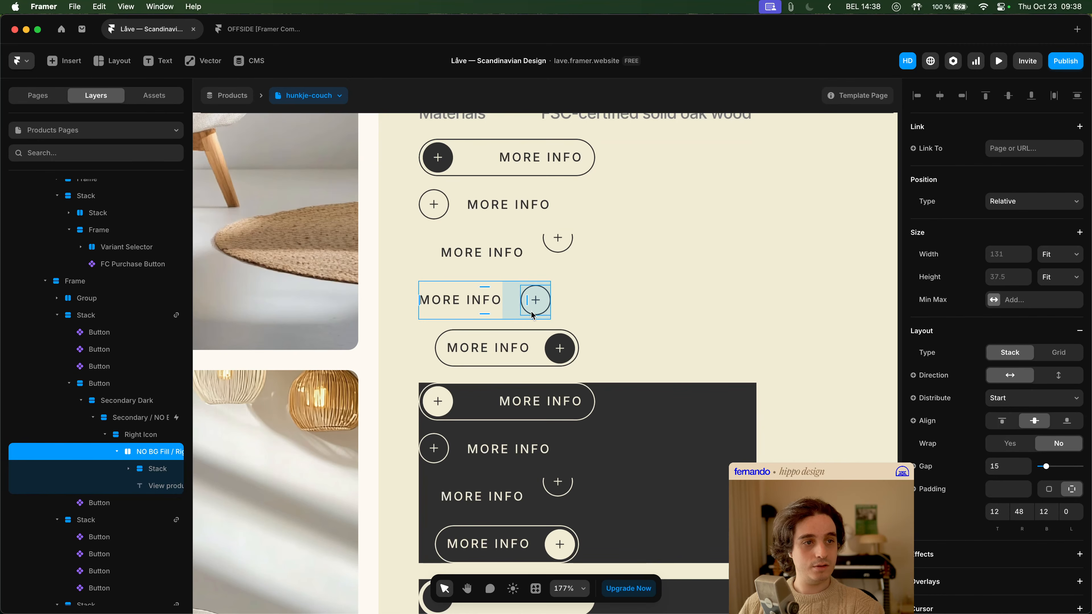
click(113, 403)
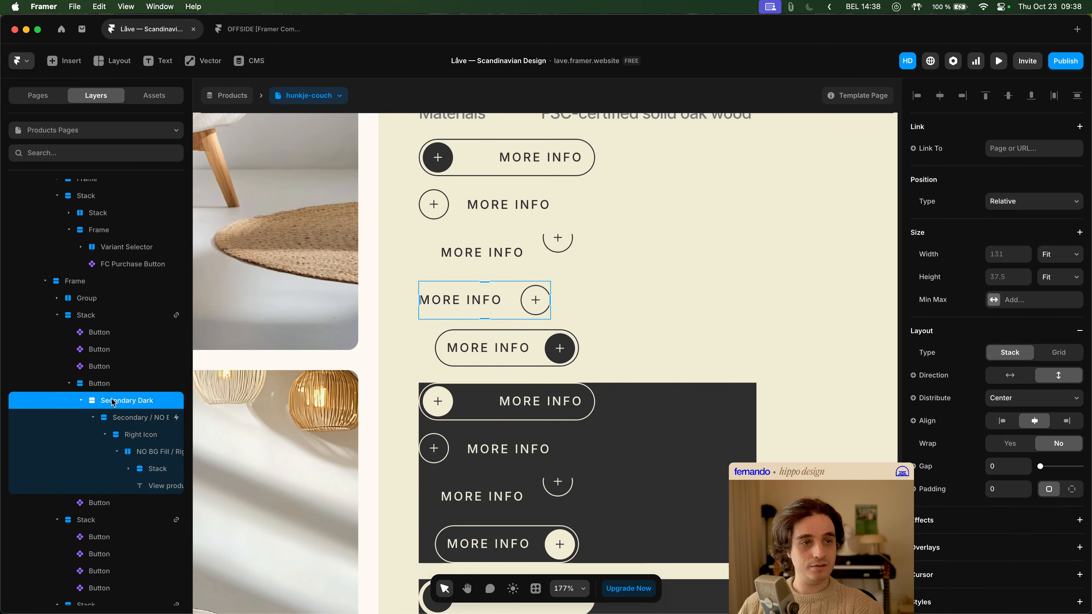
click(139, 383)
key(Delete)
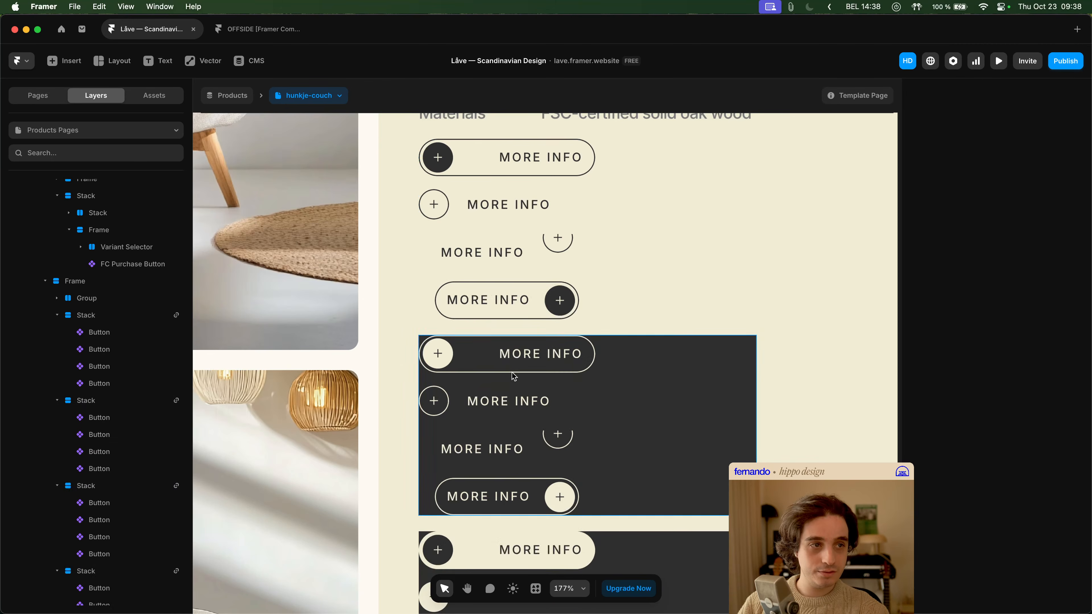
- Open the Button component from the product page and enter the Customizable Button component nested in its Secondary variant
double_click(565, 241)
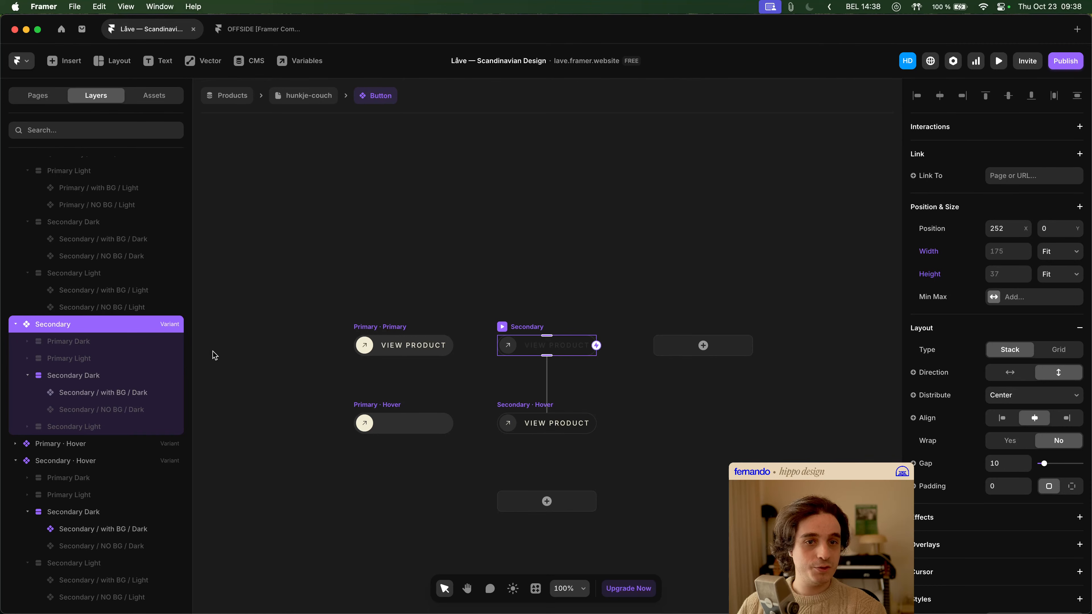
key(space)
drag(580, 300, 581, 273)
click(582, 274)
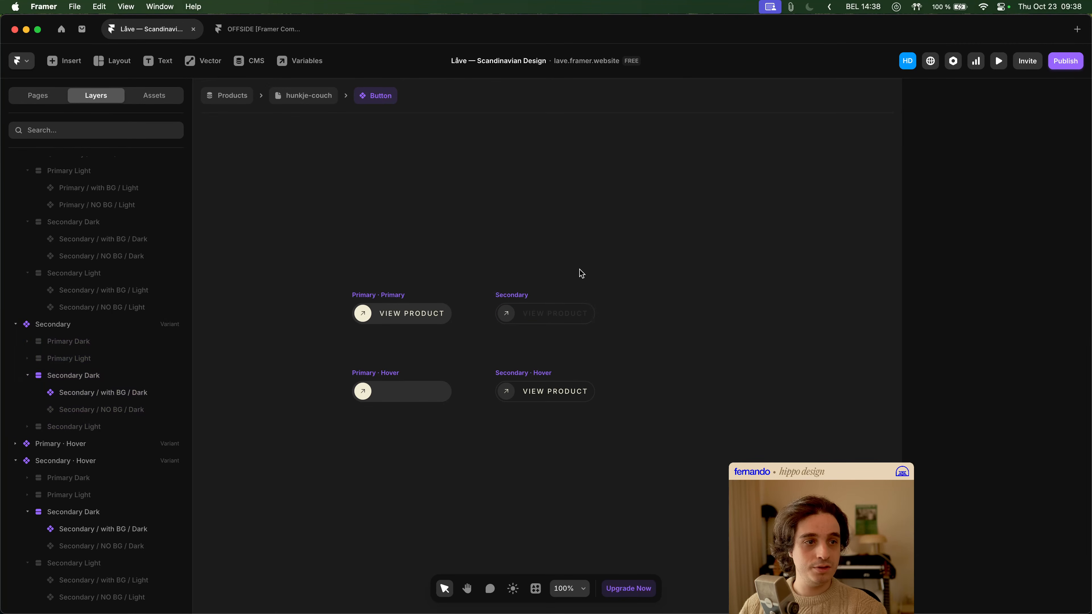
double_click(524, 320)
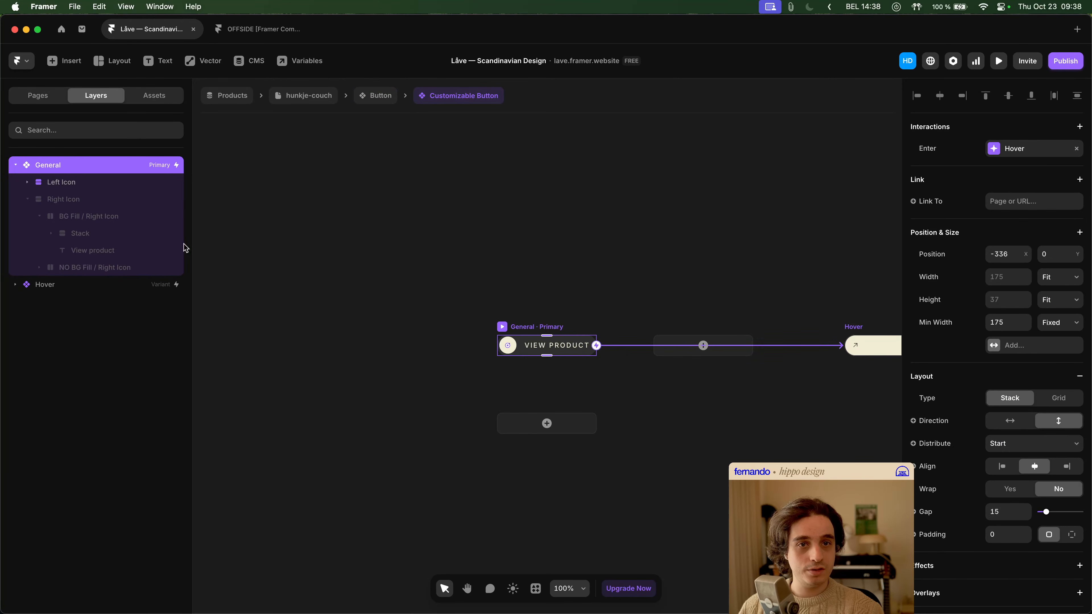
- Add a condition based on the Right Icon? variable to the visibility of the General variant's Right Icon stack
click(80, 199)
scroll(963, 366, down, 4)
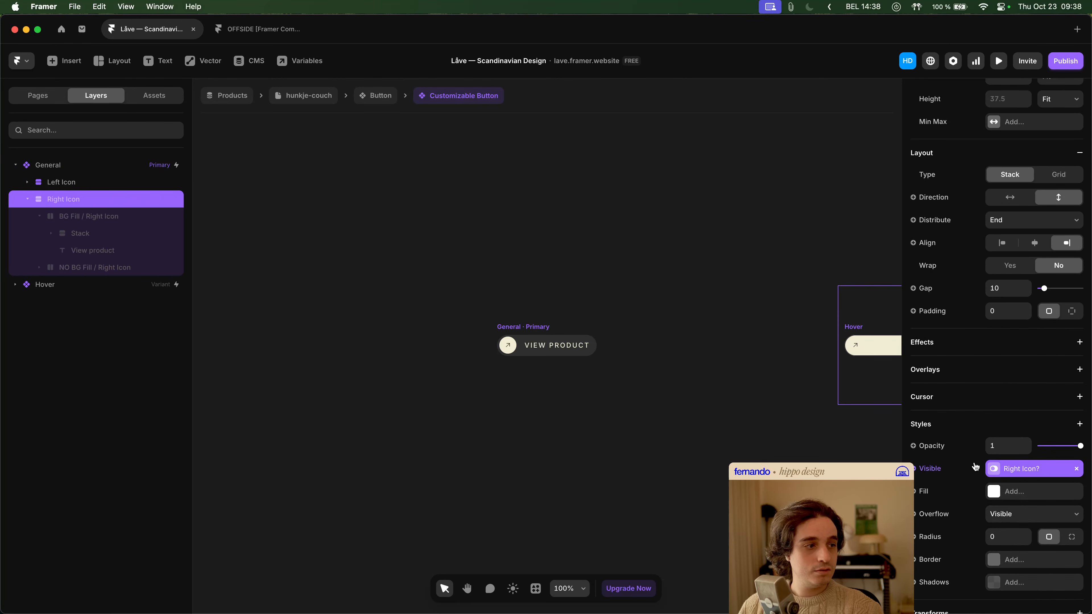
click(939, 470)
click(939, 549)
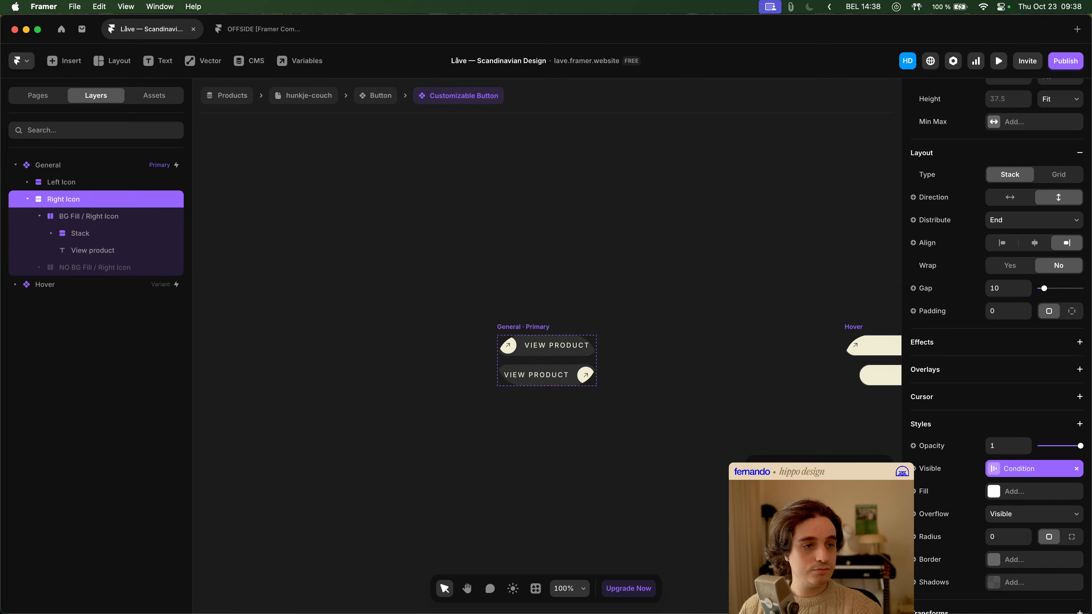
- Make the Left Icon stack visible only on the condition that its Not Right Icon? variable equals No
click(100, 183)
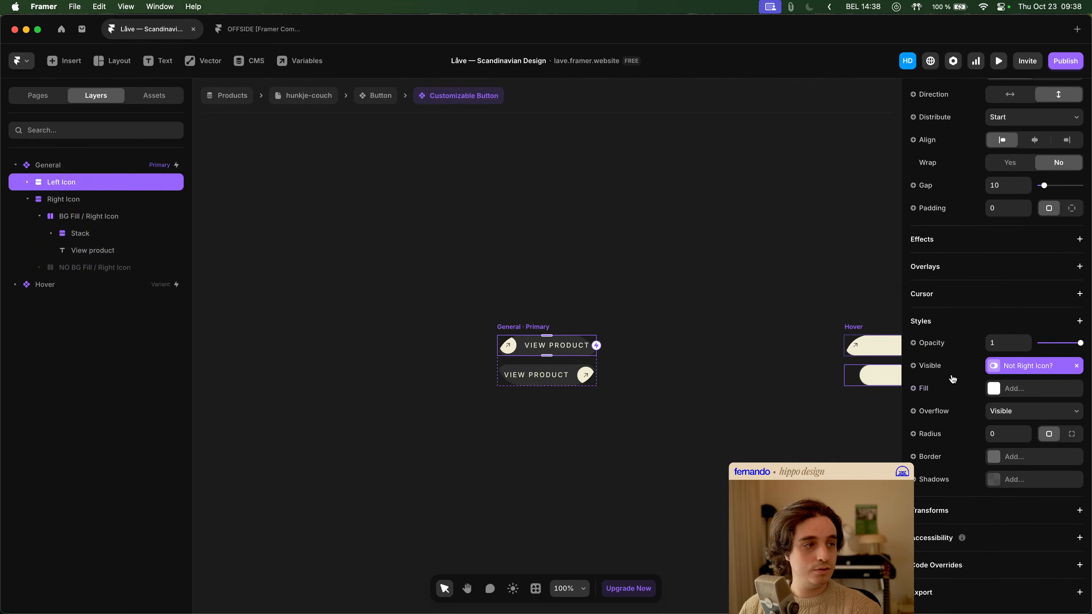
click(942, 366)
mouse_move(950, 445)
click(885, 451)
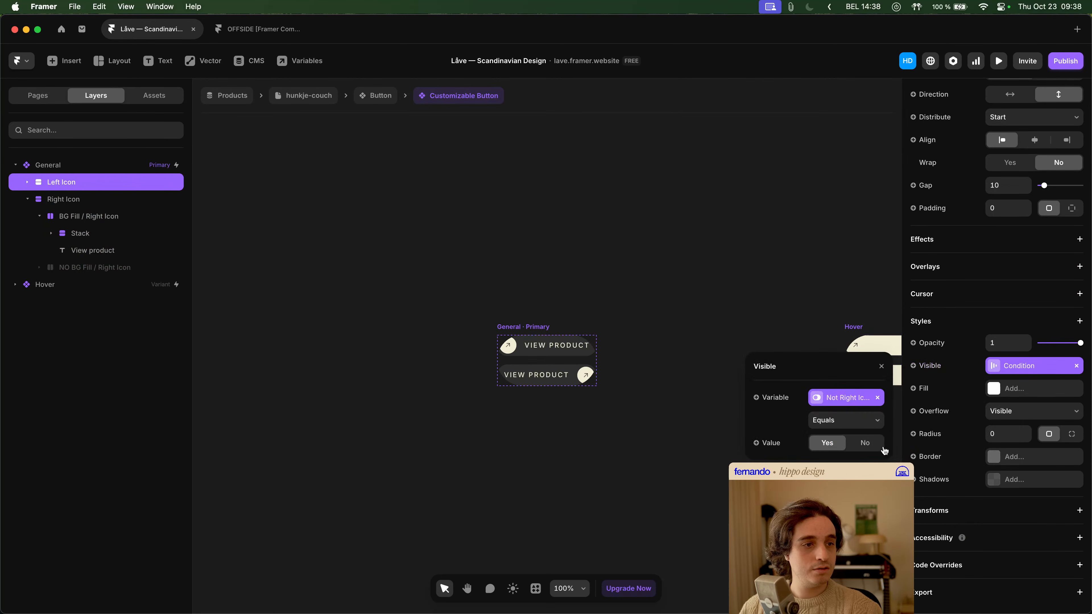
click(864, 443)
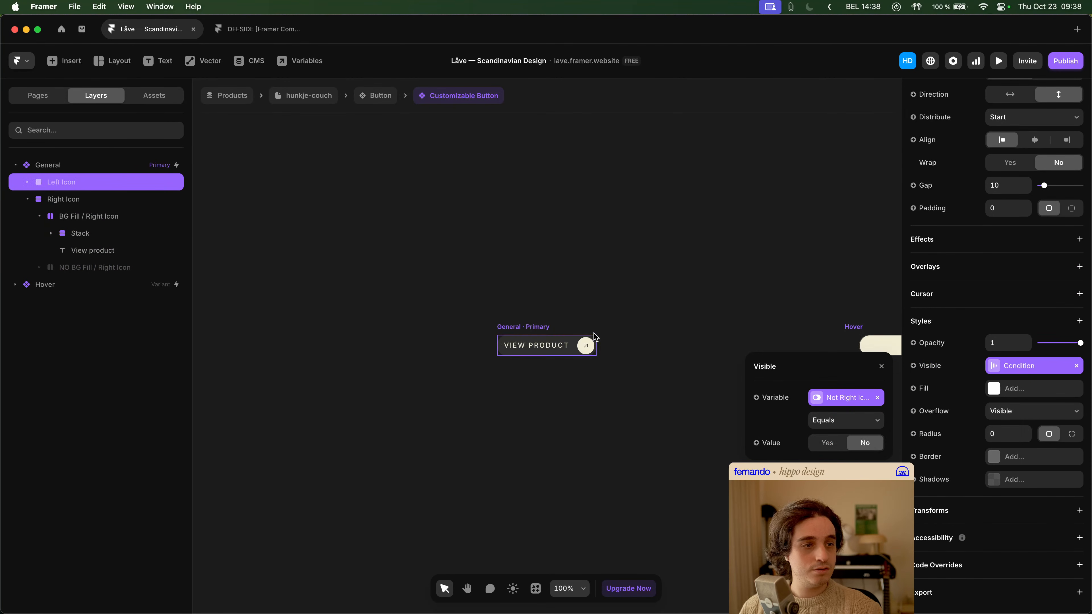
click(556, 273)
- Add a condition based on the Not BG Fill? variable to the visibility of the NO BG Fill / Right Icon stack
scroll(516, 293, right, 2)
click(487, 341)
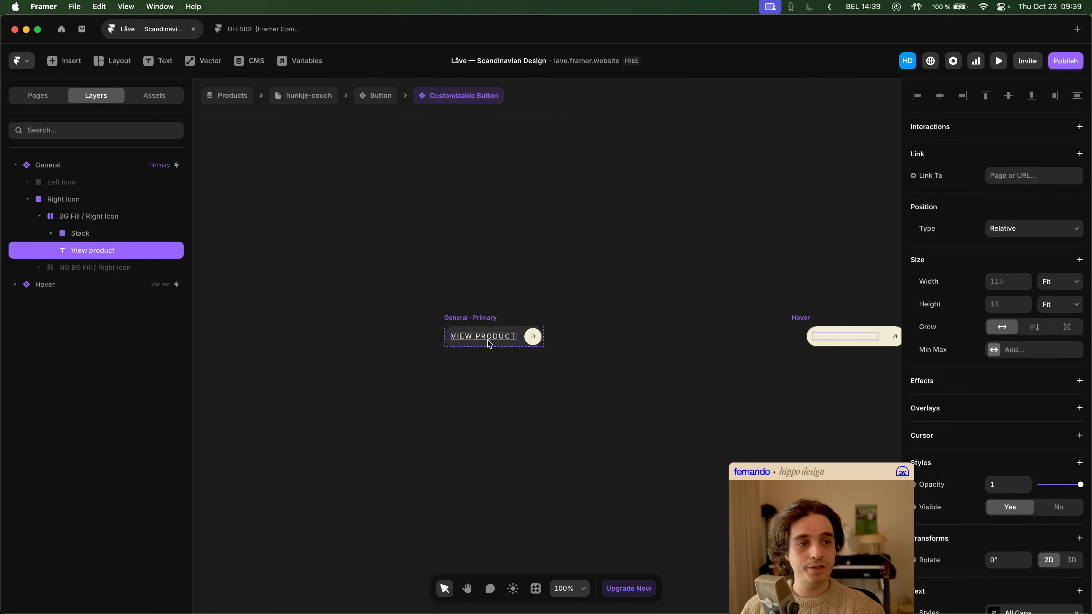
click(561, 356)
click(518, 342)
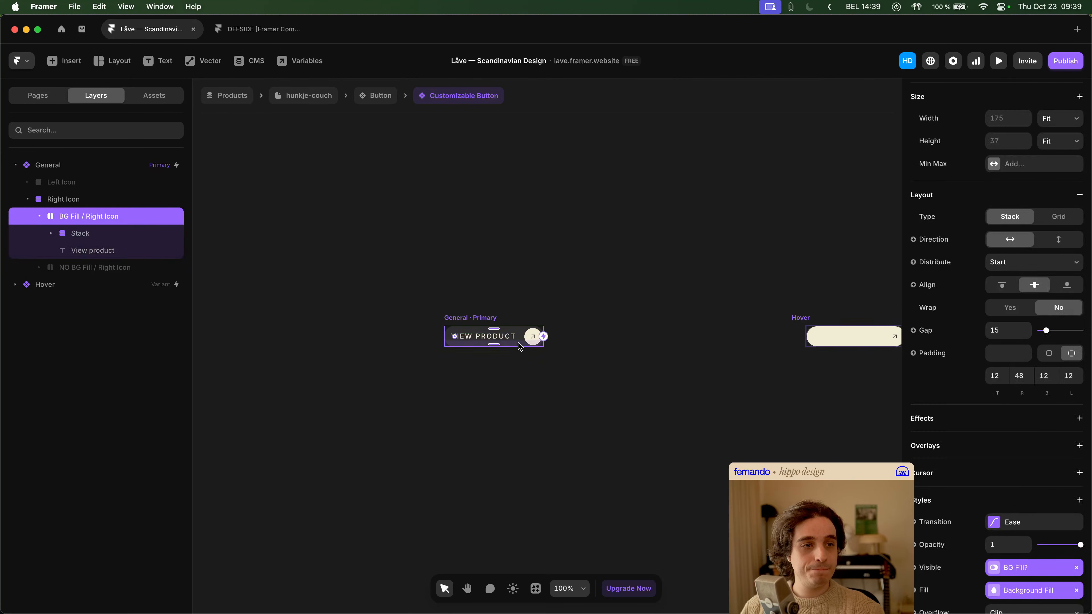
click(39, 215)
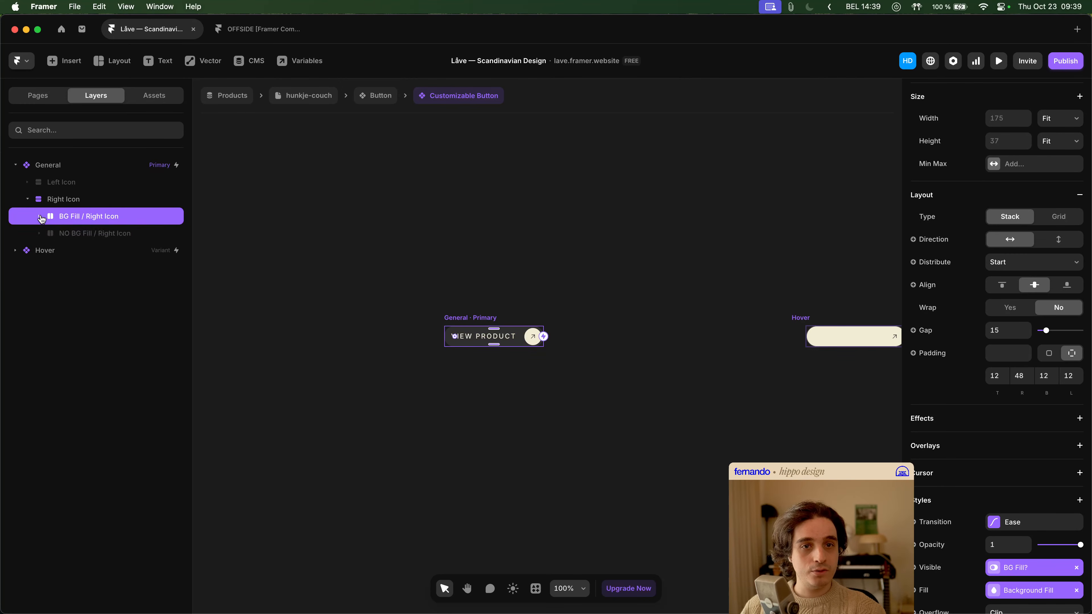
click(68, 236)
scroll(1006, 433, down, 5)
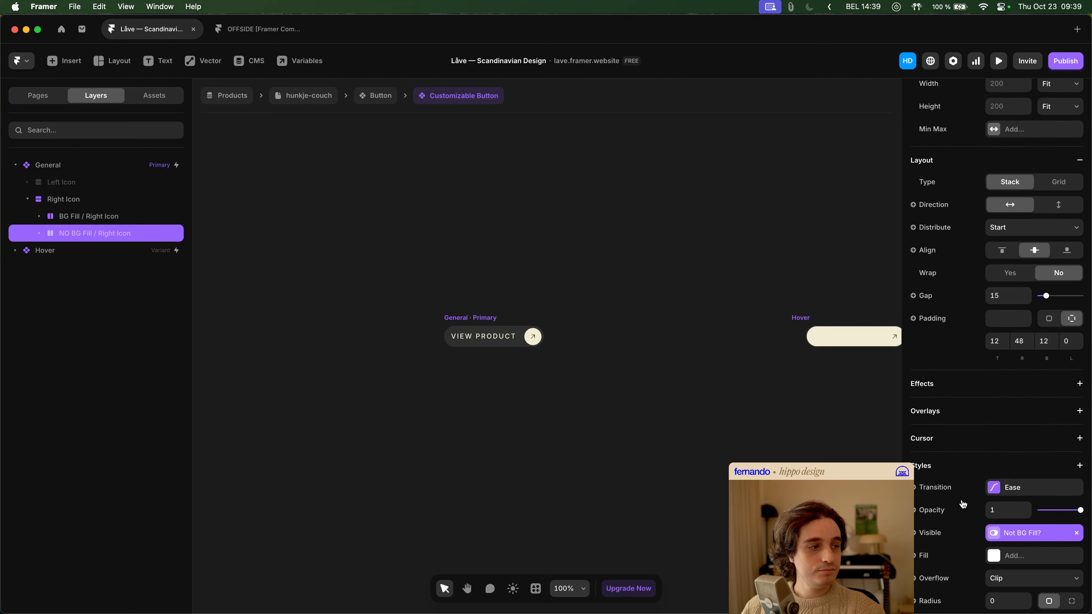
click(939, 533)
click(939, 530)
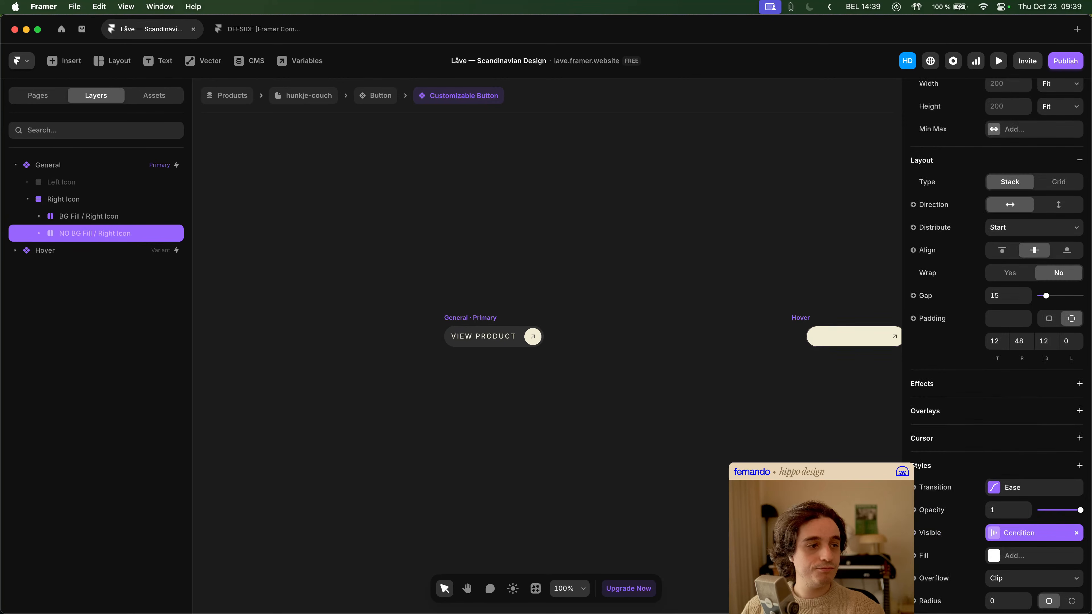
- Set the BG Fill / Right Icon stack's visibility to a condition where BG Fill? equals No
click(92, 216)
scroll(1015, 482, down, 5)
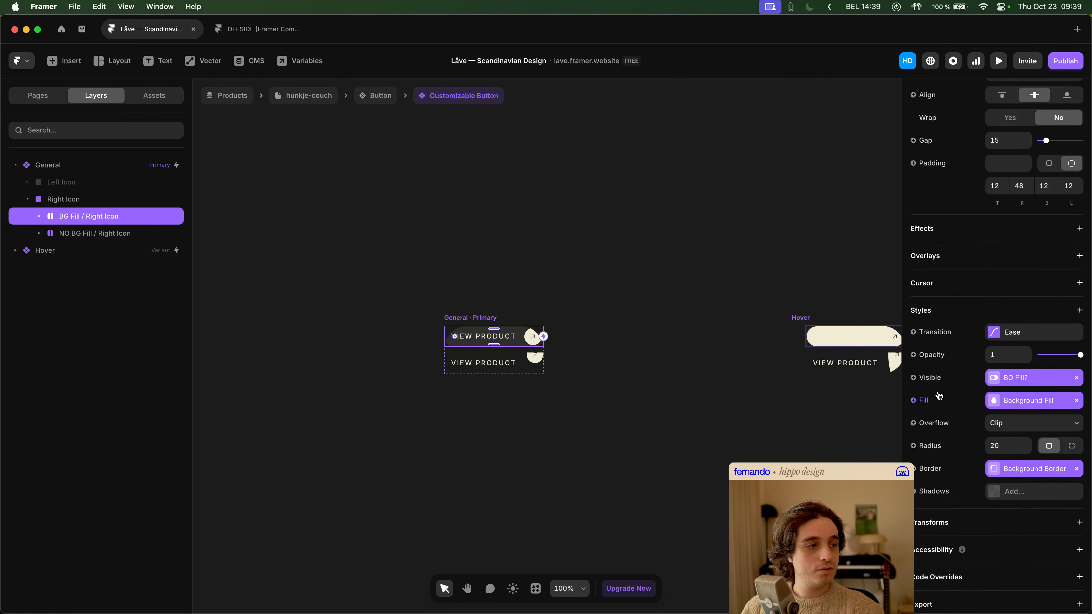
click(929, 379)
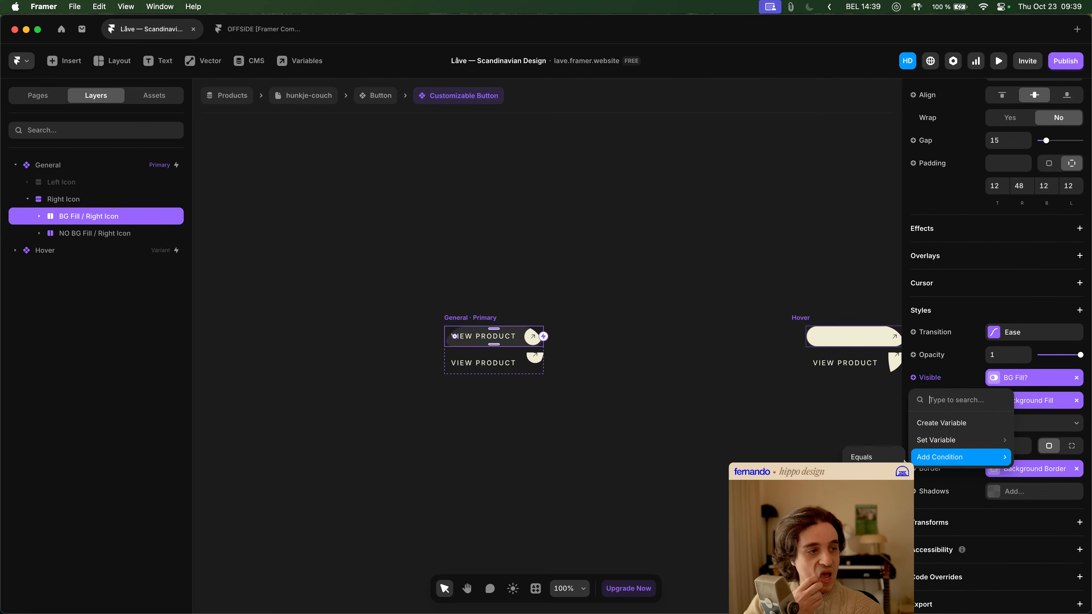
click(940, 457)
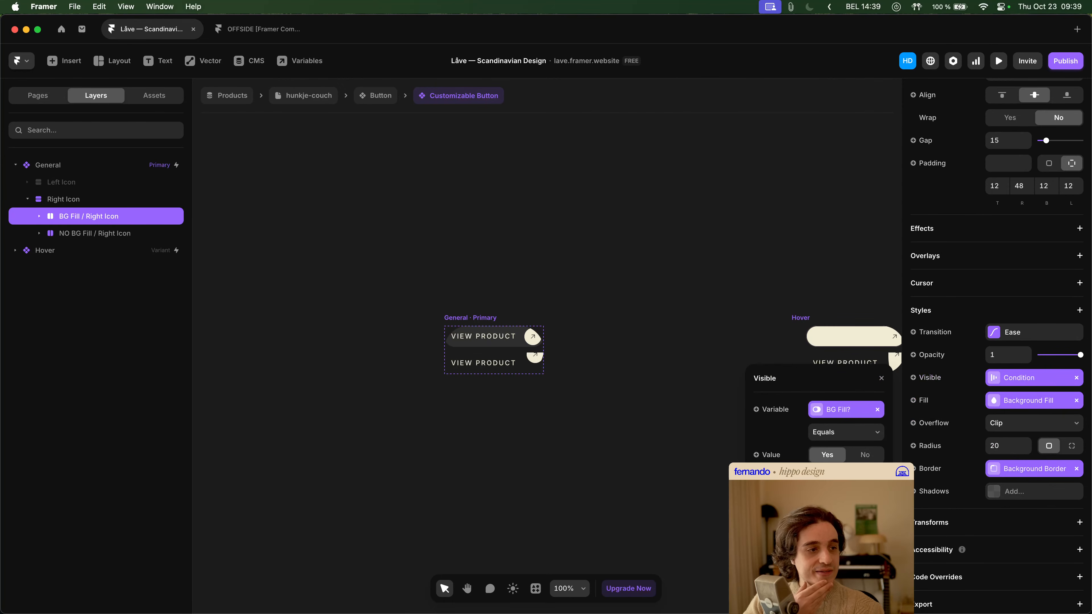
click(864, 455)
click(567, 380)
- Select the icon Stack inside NO BG Fill / Right Icon and align it to the vertical middle of its parent
scroll(492, 347, up, 10)
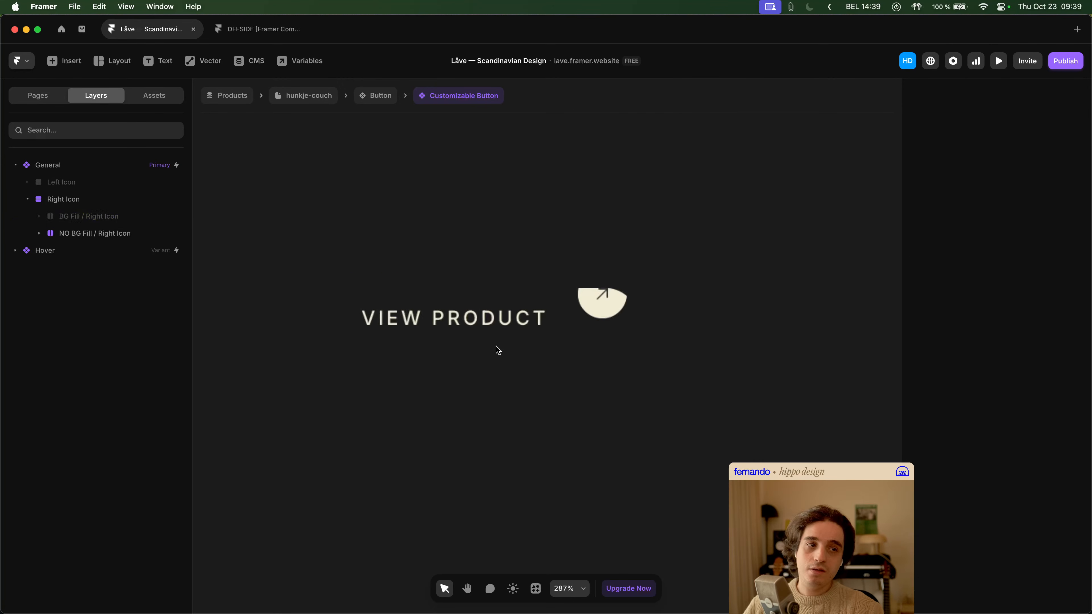
click(552, 335)
super+click(599, 319)
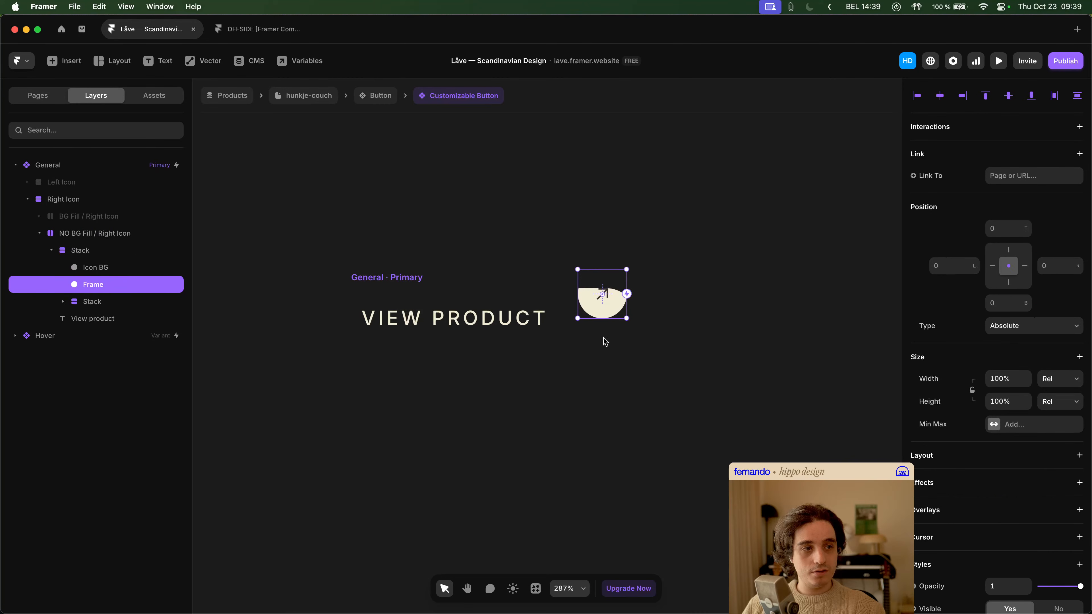
click(121, 257)
click(52, 250)
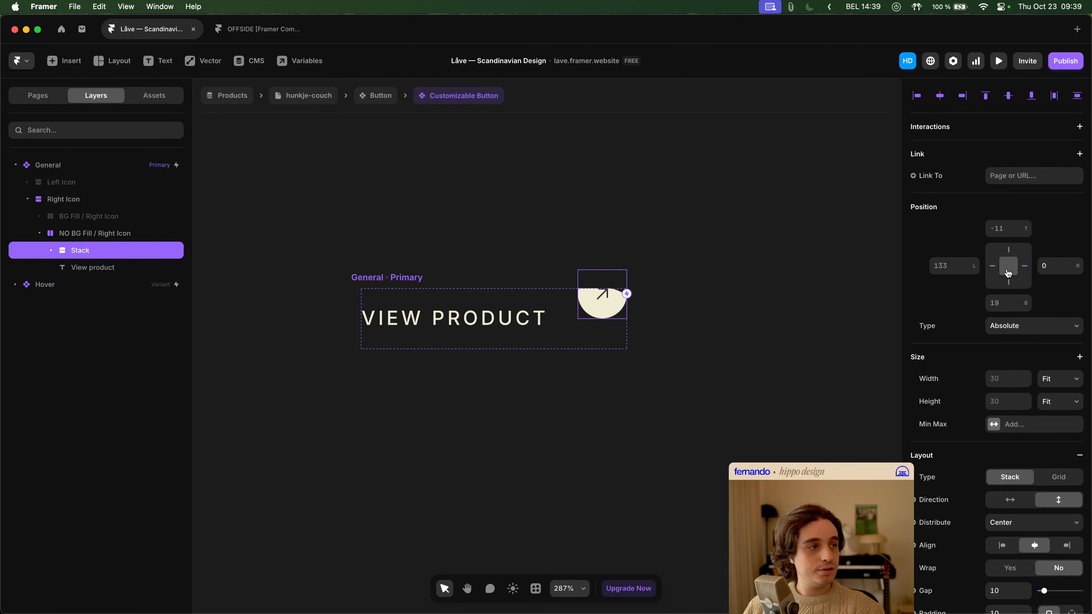
click(1012, 99)
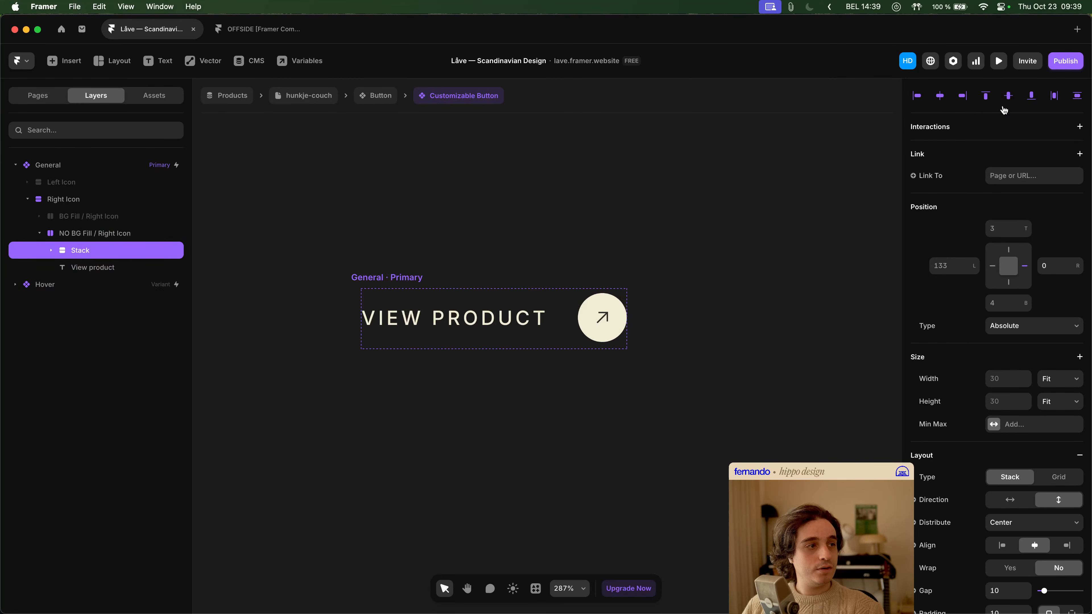
- Pin the icon Stack to its parent's bottom edge and realign it to the vertical middle
click(1009, 284)
click(1009, 249)
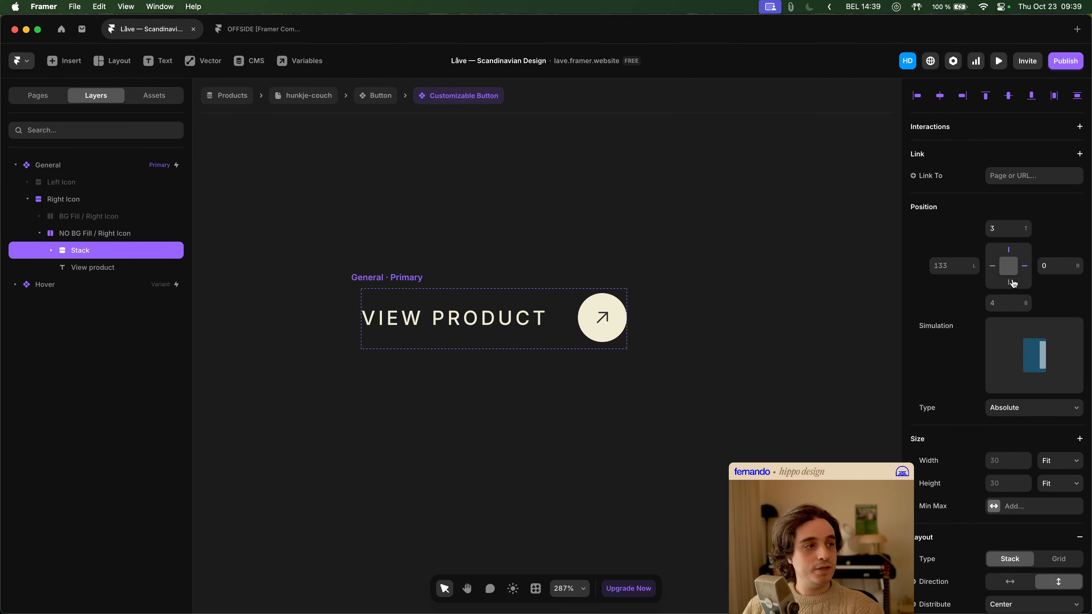
click(1012, 99)
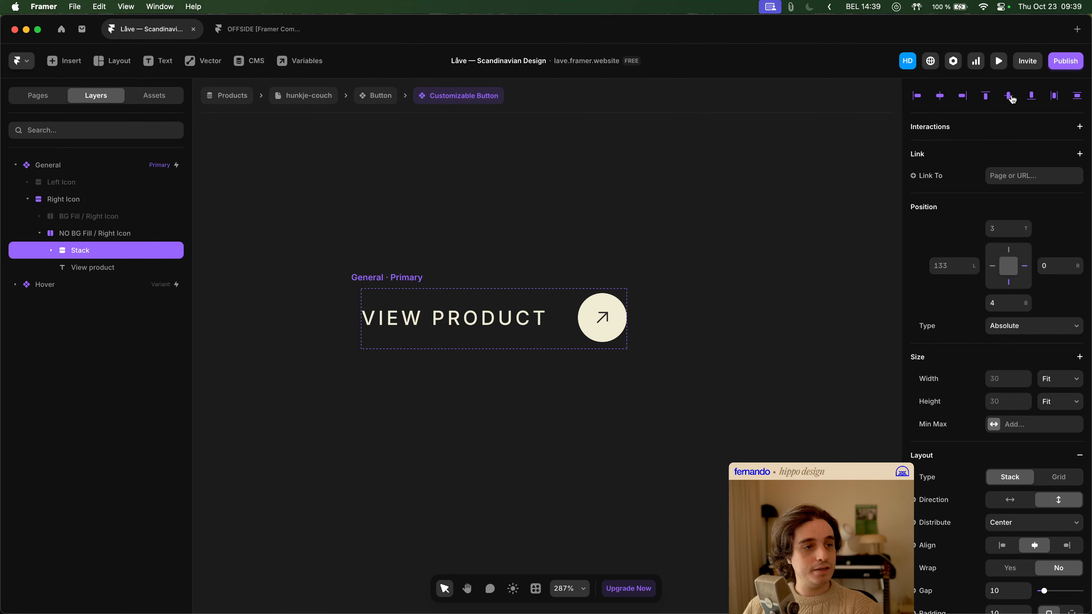
click(705, 320)
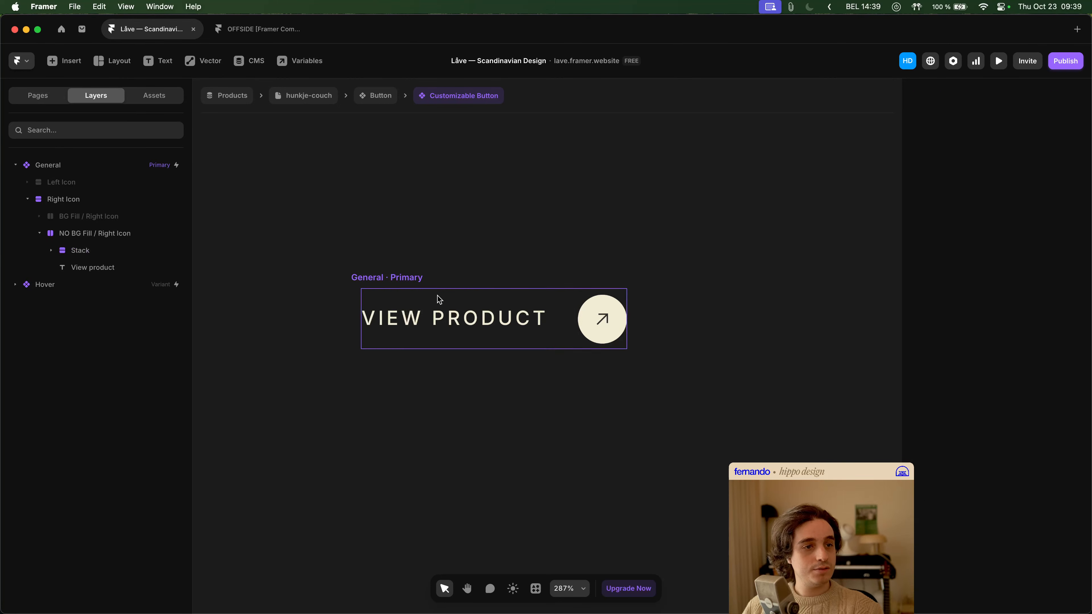
- Try aligning the contents of the General variant to the left instead of the center
click(442, 299)
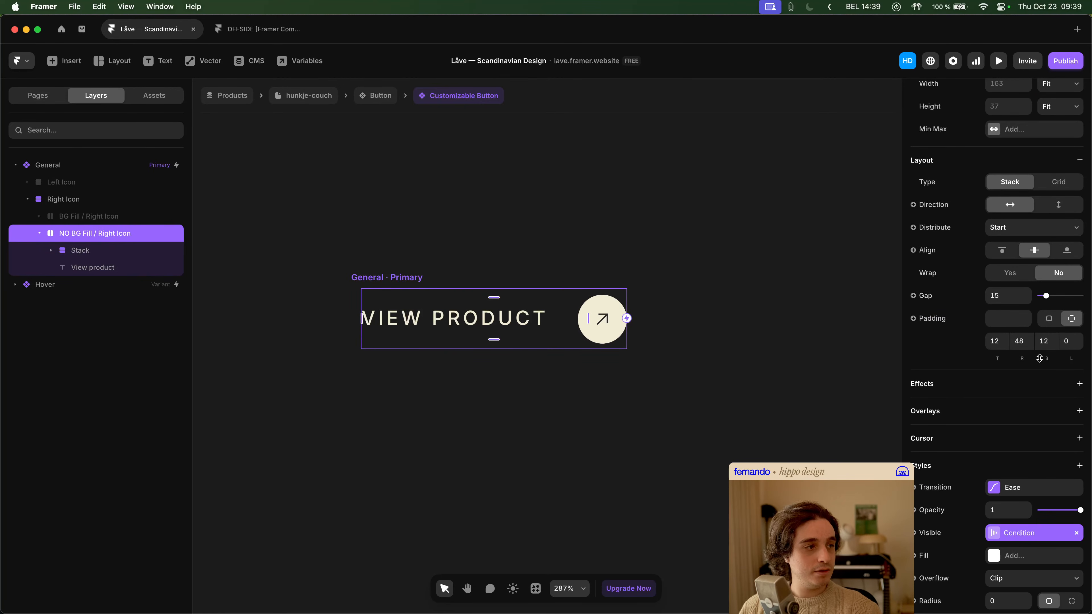
click(399, 279)
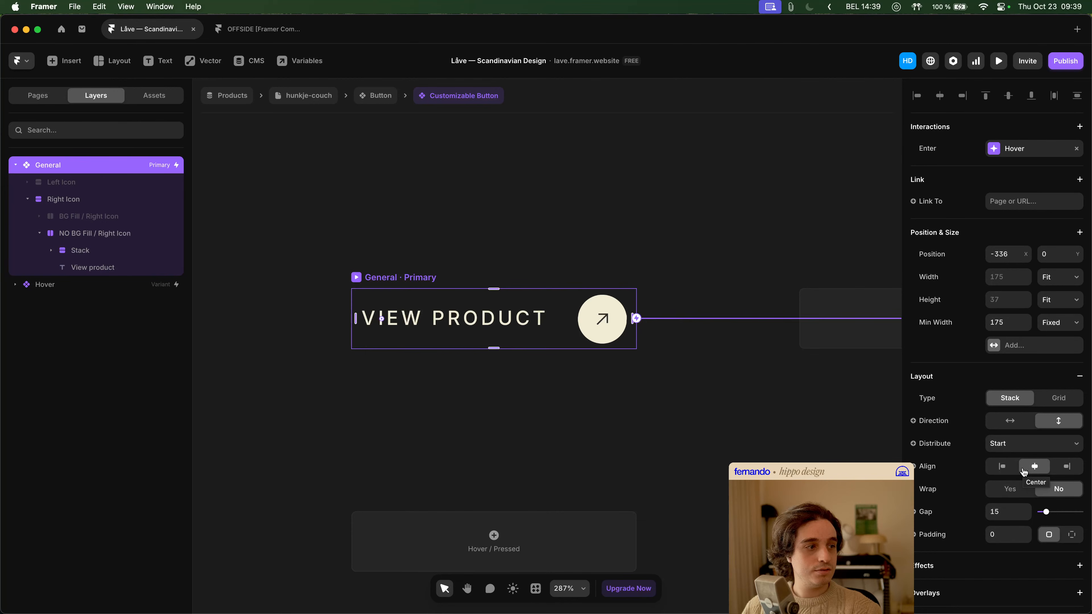
click(1002, 466)
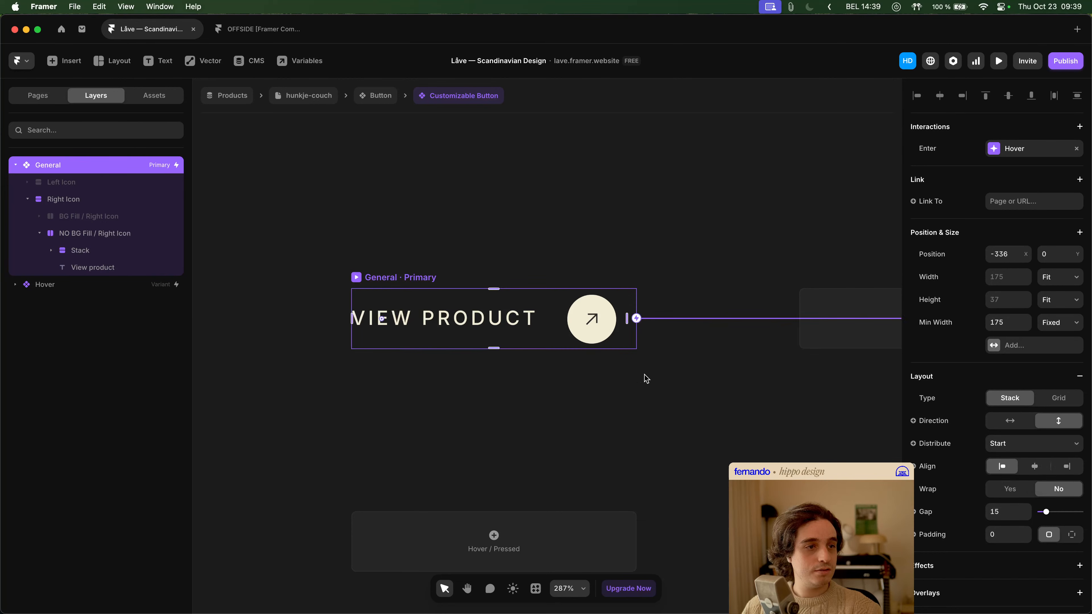
key(super+z)
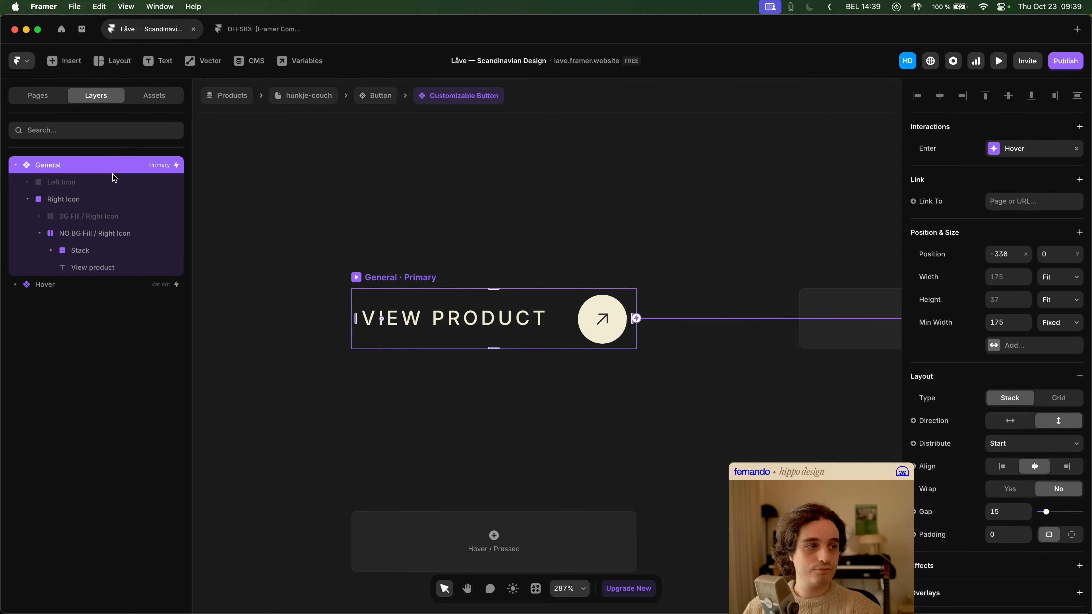
- Remove the minimum width from the General variant of the Customizable Button
click(64, 200)
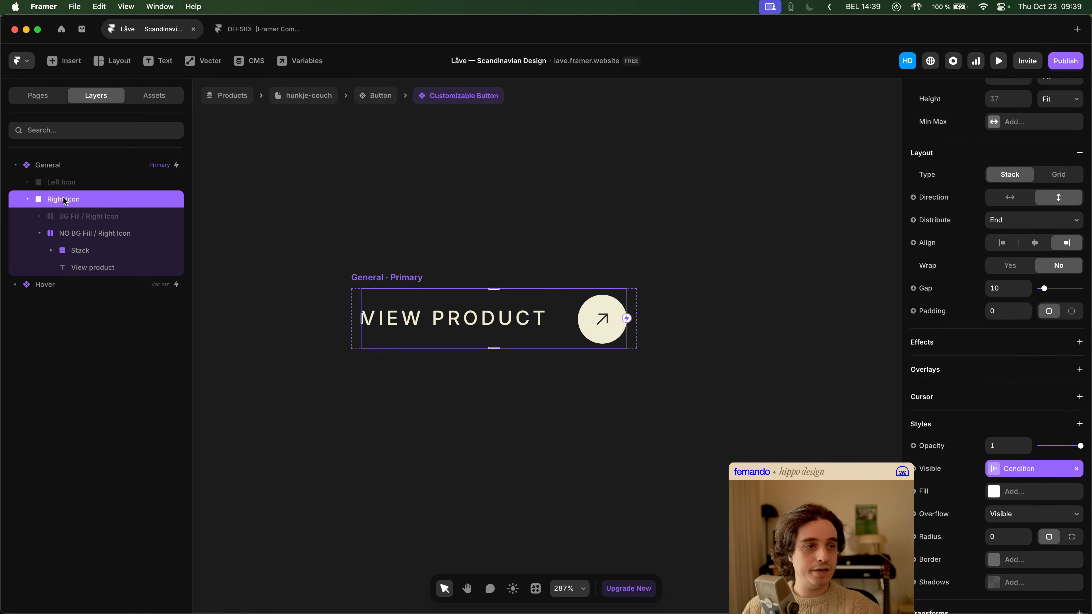
click(68, 165)
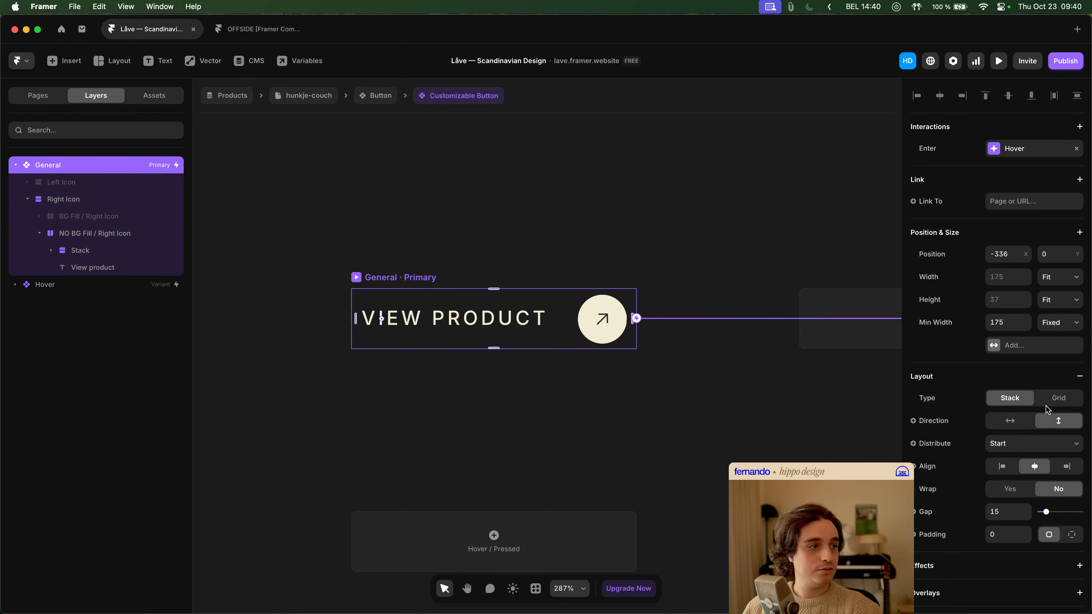
click(946, 322)
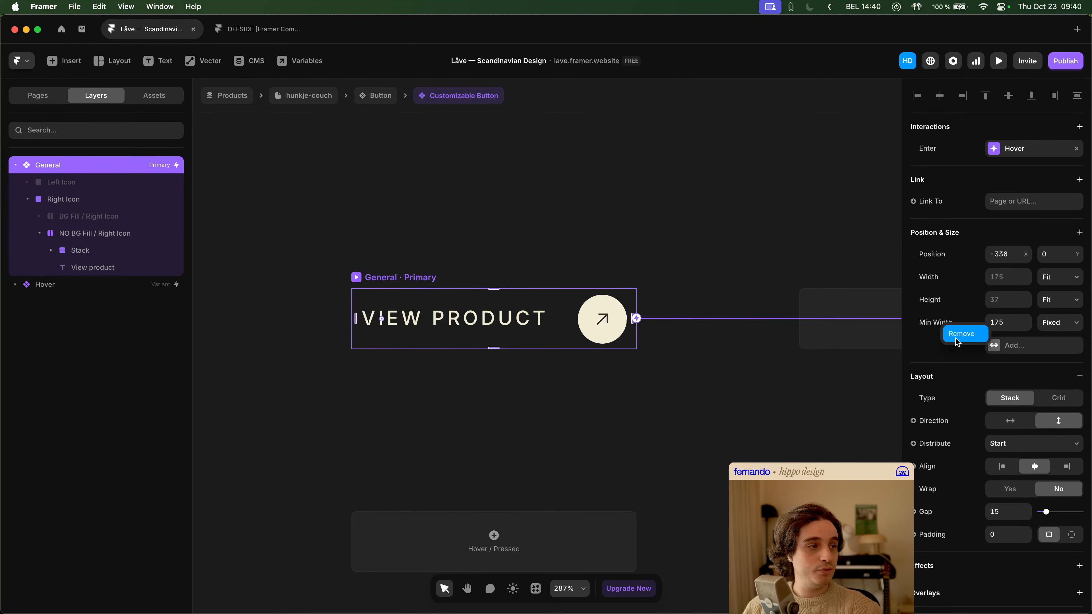
click(957, 342)
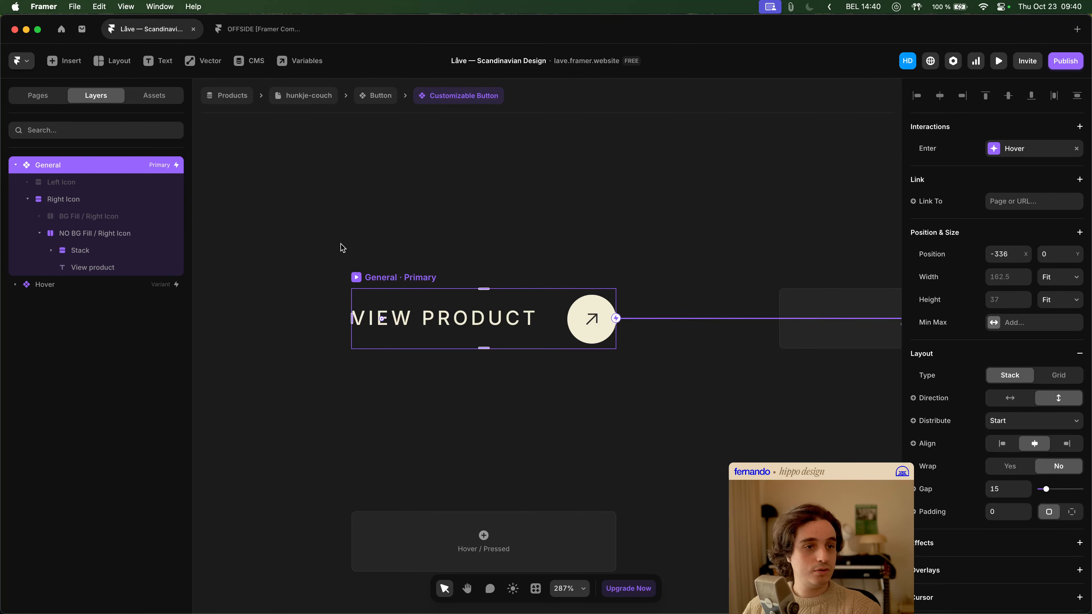
- Switch the visibility conditions to show BG Fill / Right Icon and hide NO BG Fill / Right Icon
click(96, 199)
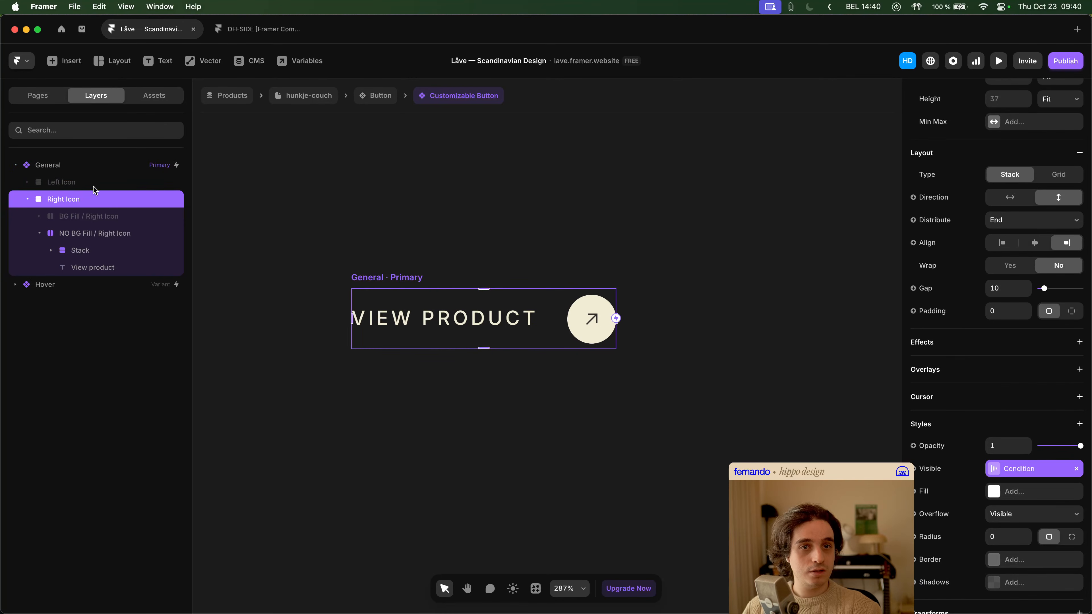
click(88, 171)
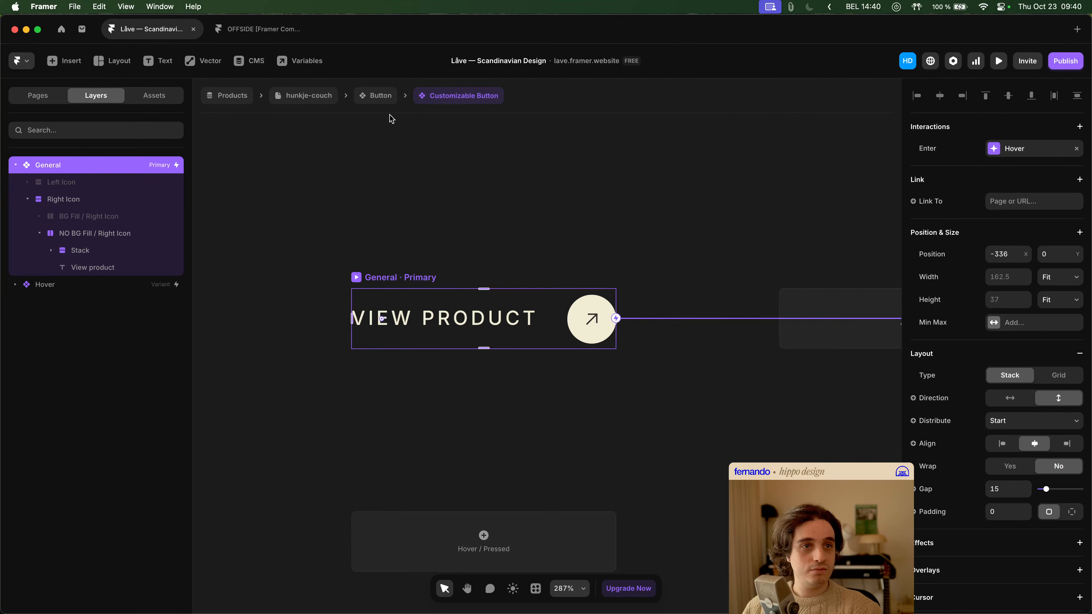
click(86, 234)
scroll(1036, 502, down, 2)
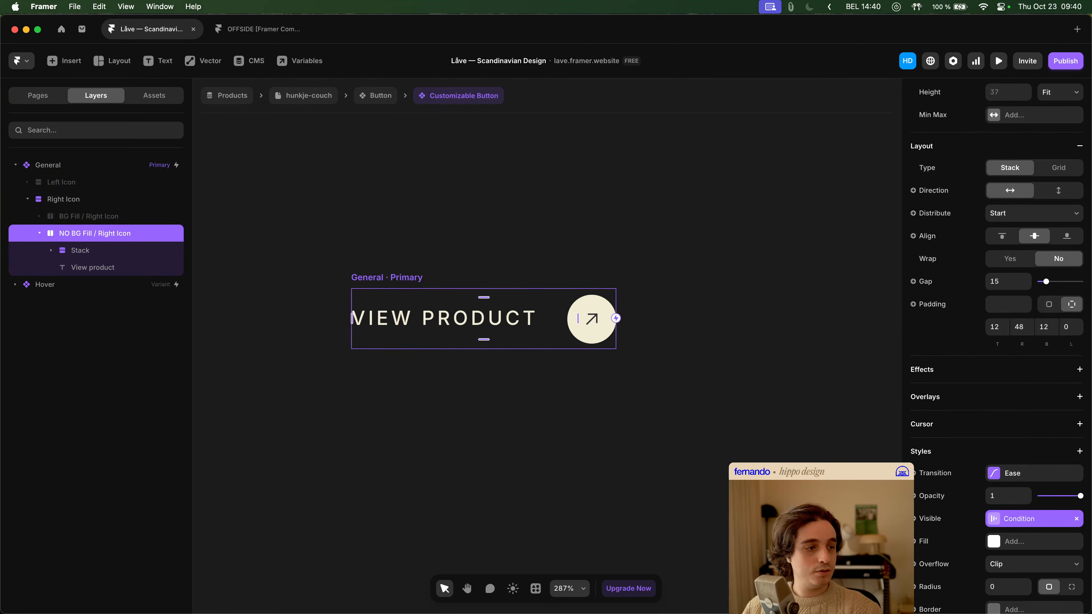
click(111, 216)
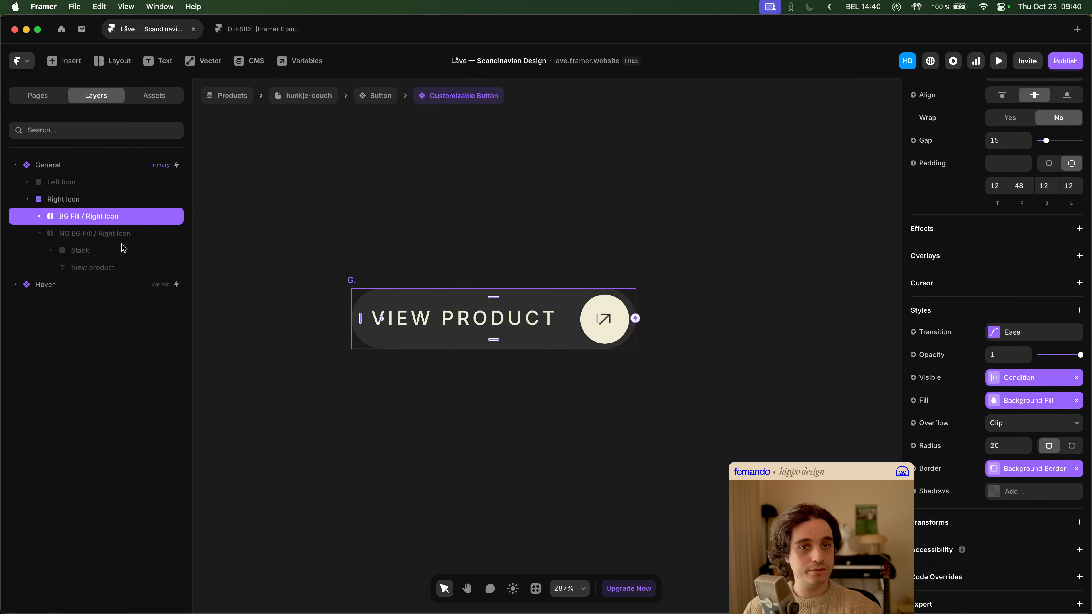
- Display the Left Icon layer in place of Right Icon in the General variant of the Customizable Button
click(80, 198)
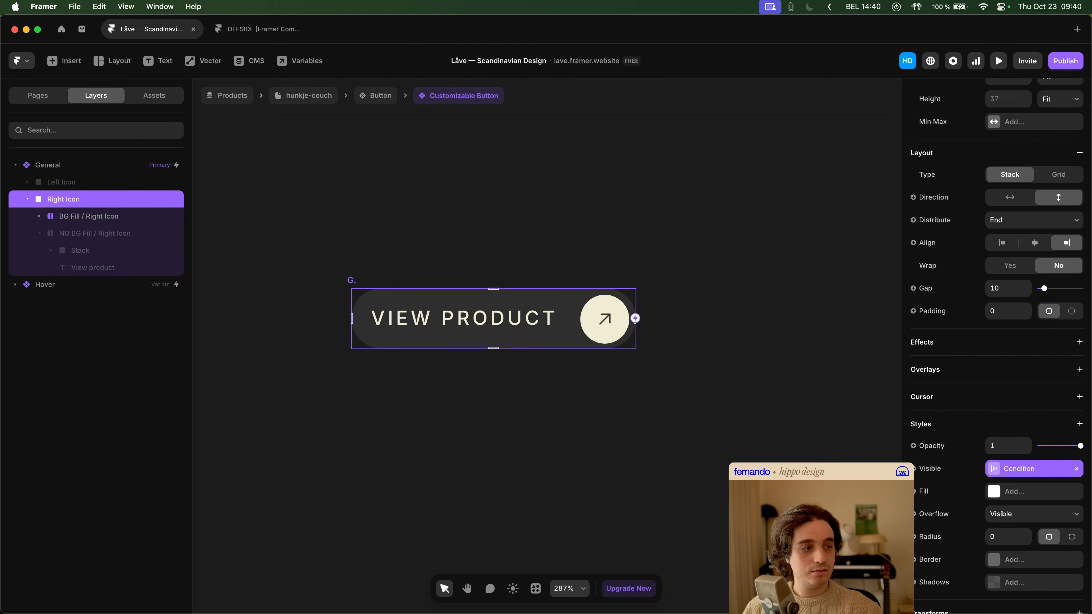
click(59, 185)
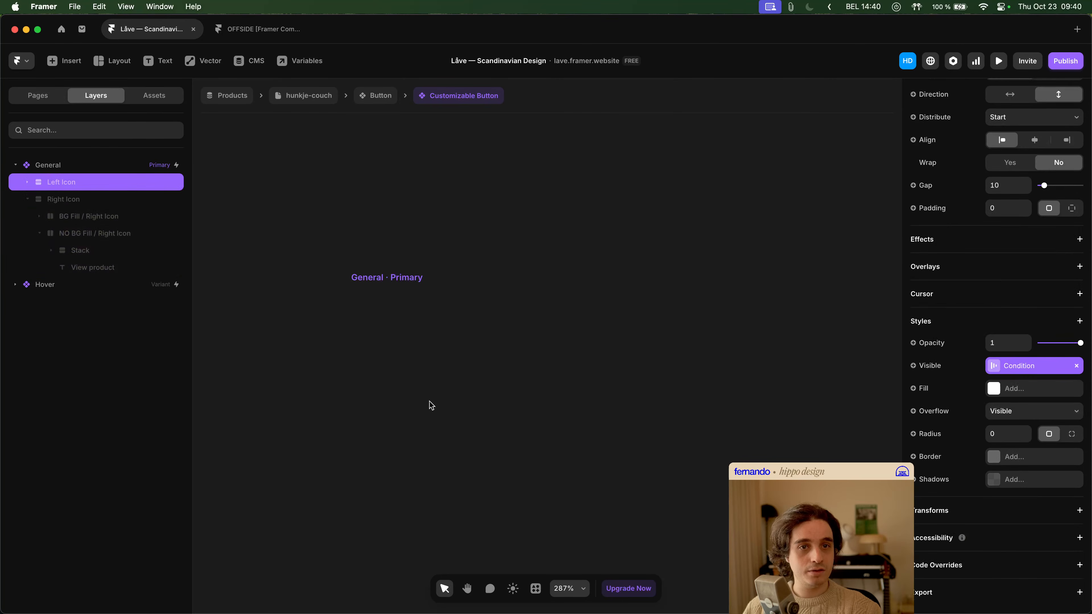
click(484, 226)
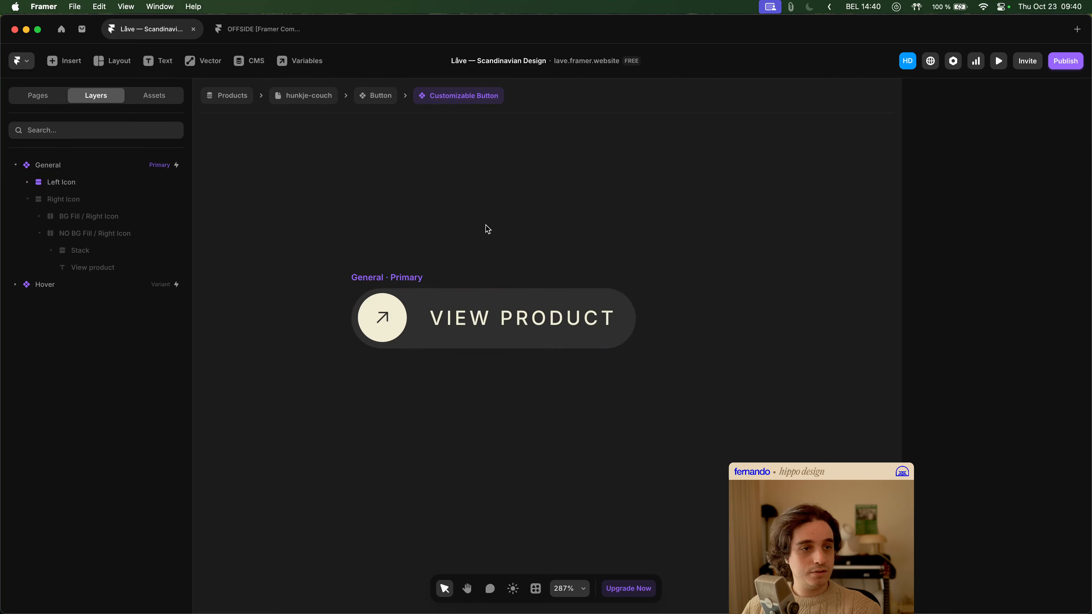
scroll(485, 227, down, 5)
drag(544, 204, 491, 245)
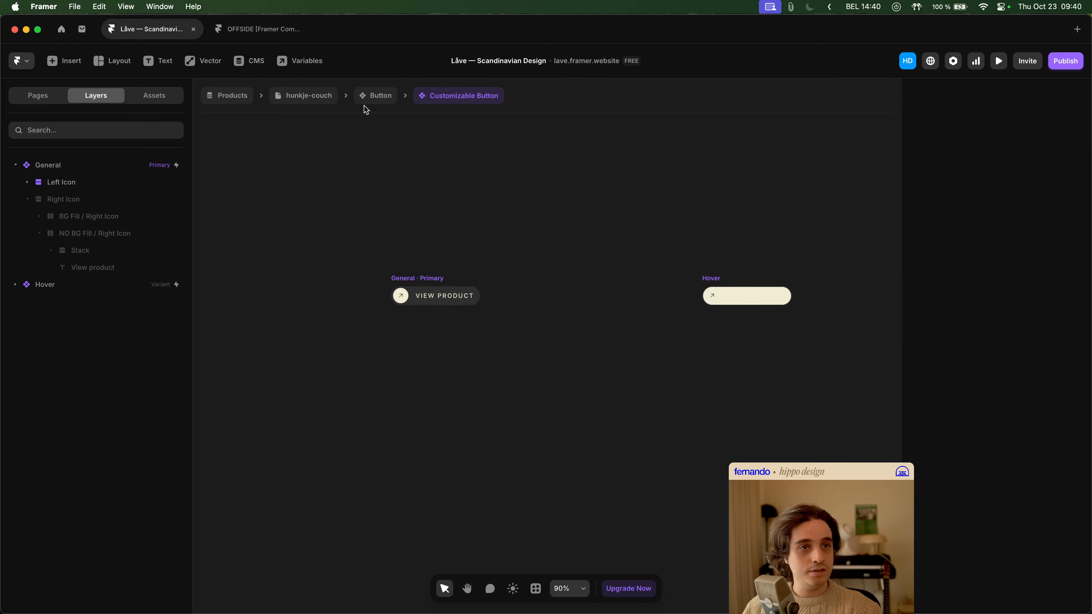
- Return to the hunkje-couch page and review the icon placement and alignment across all the MORE INFO button variants
click(311, 98)
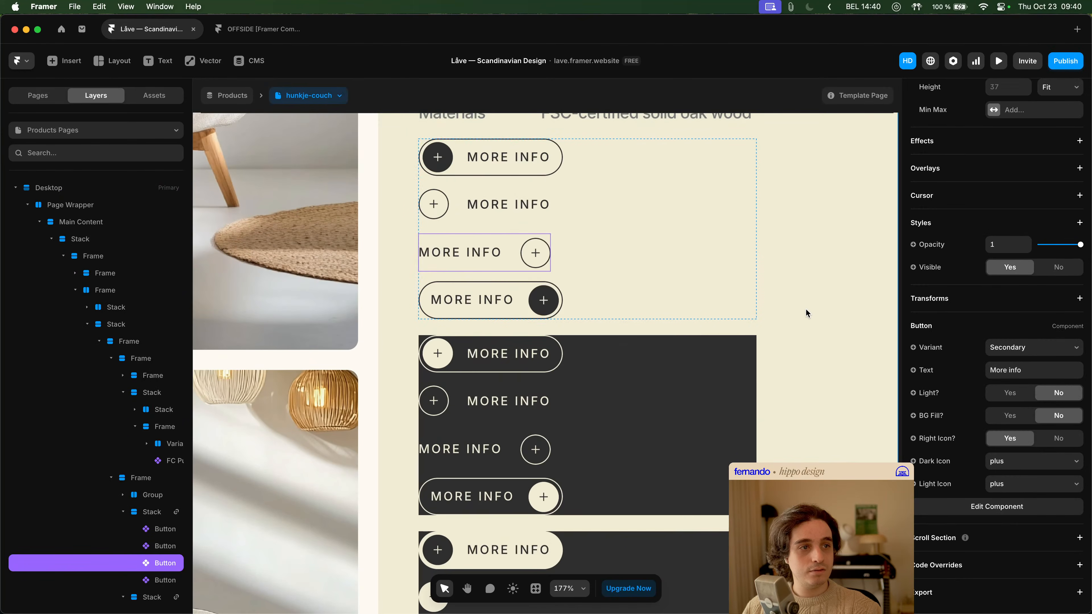
scroll(806, 308, up, 2)
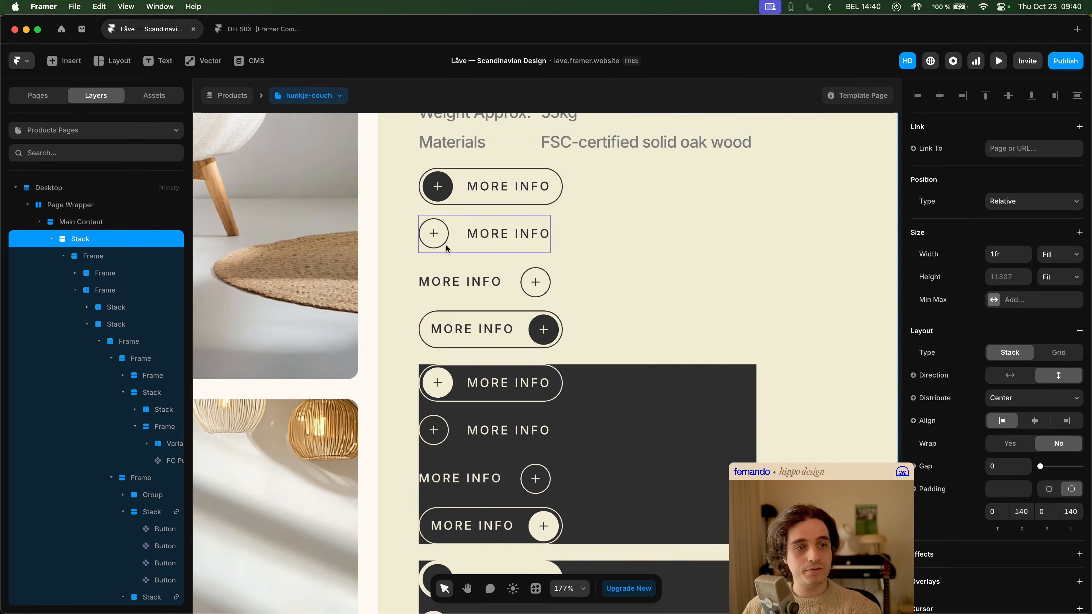
click(459, 269)
scroll(807, 287, down, 3)
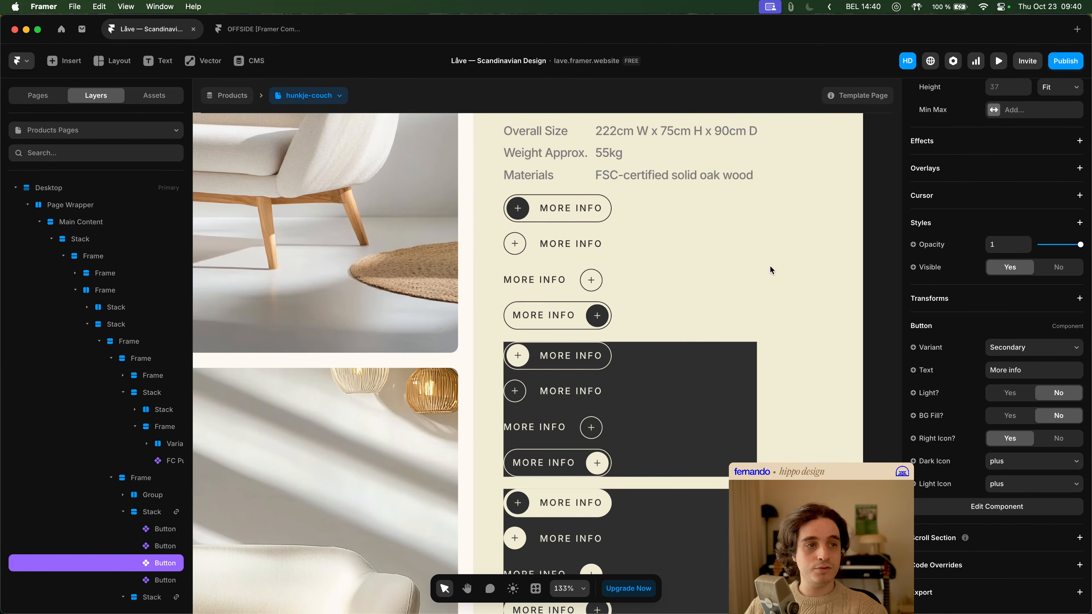
scroll(762, 294, down, 5)
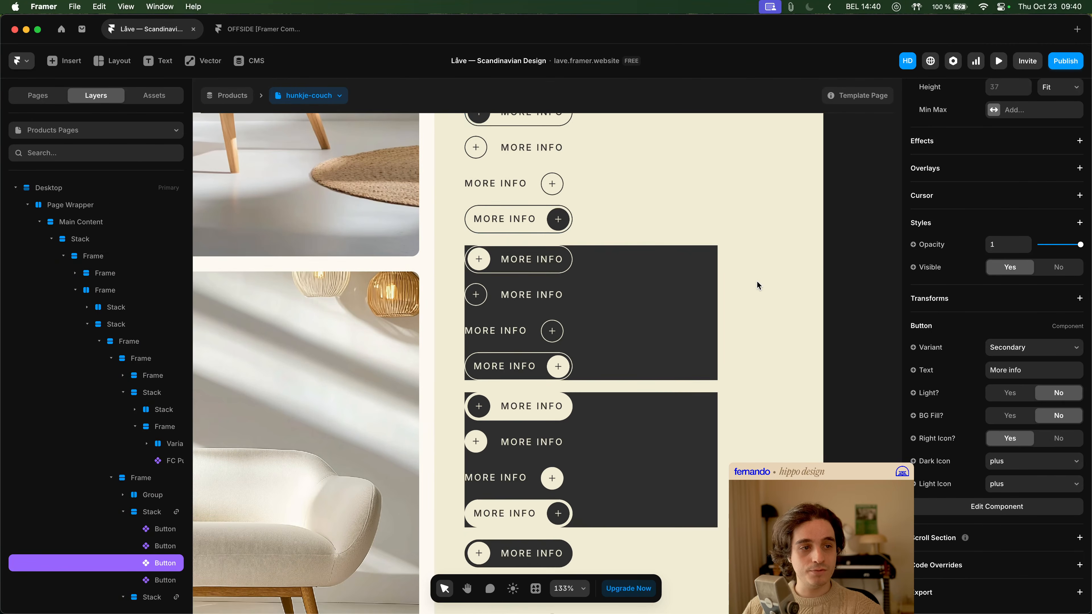
scroll(757, 284, down, 2)
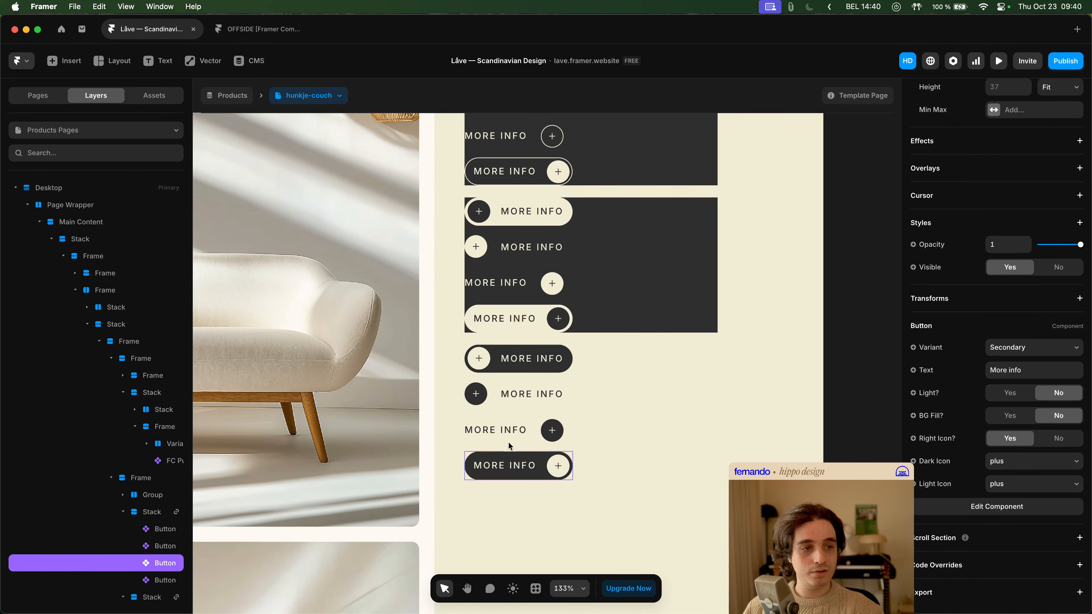
scroll(512, 354, down, 5)
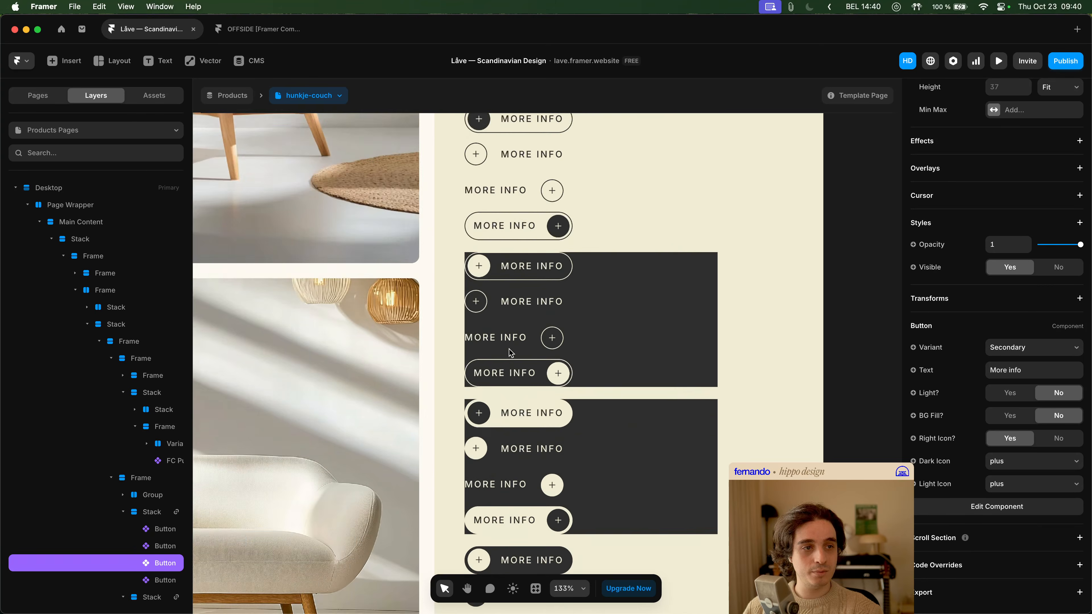
scroll(743, 323, up, 2)
click(745, 322)
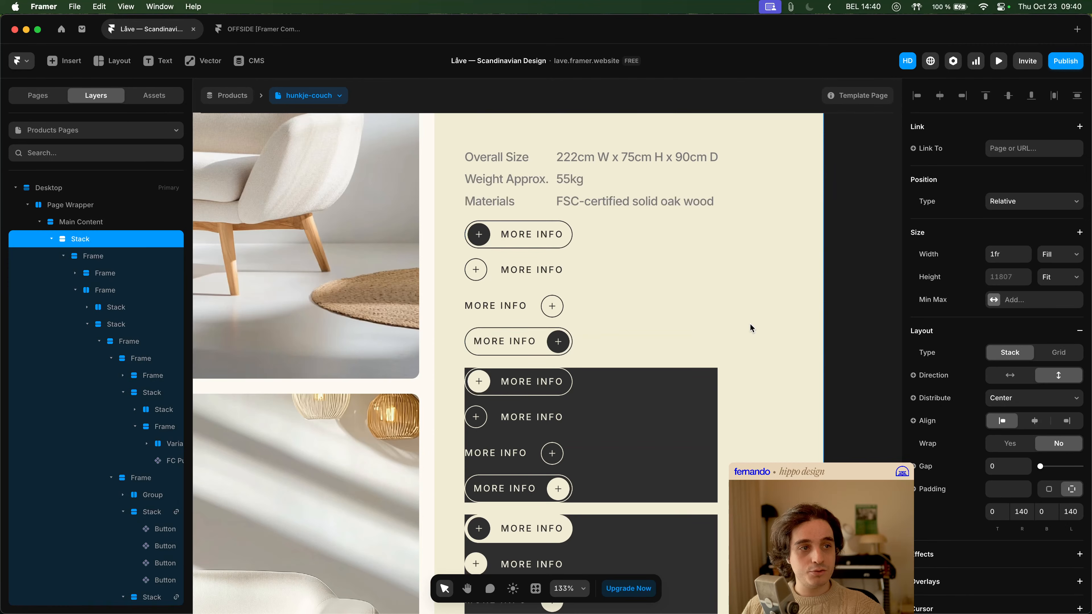
click(839, 299)
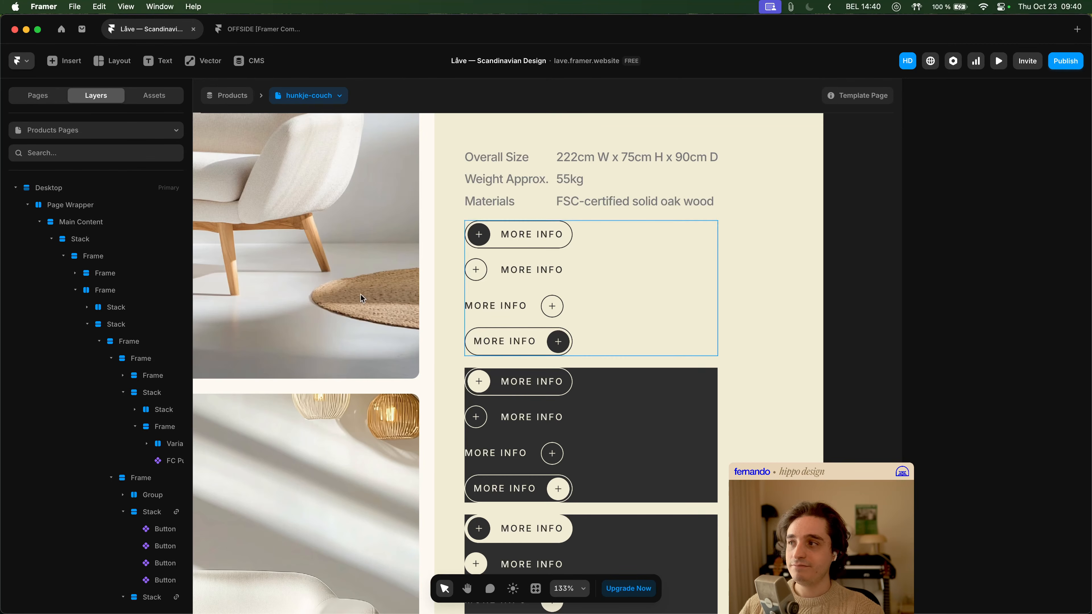
click(779, 297)
click(860, 285)
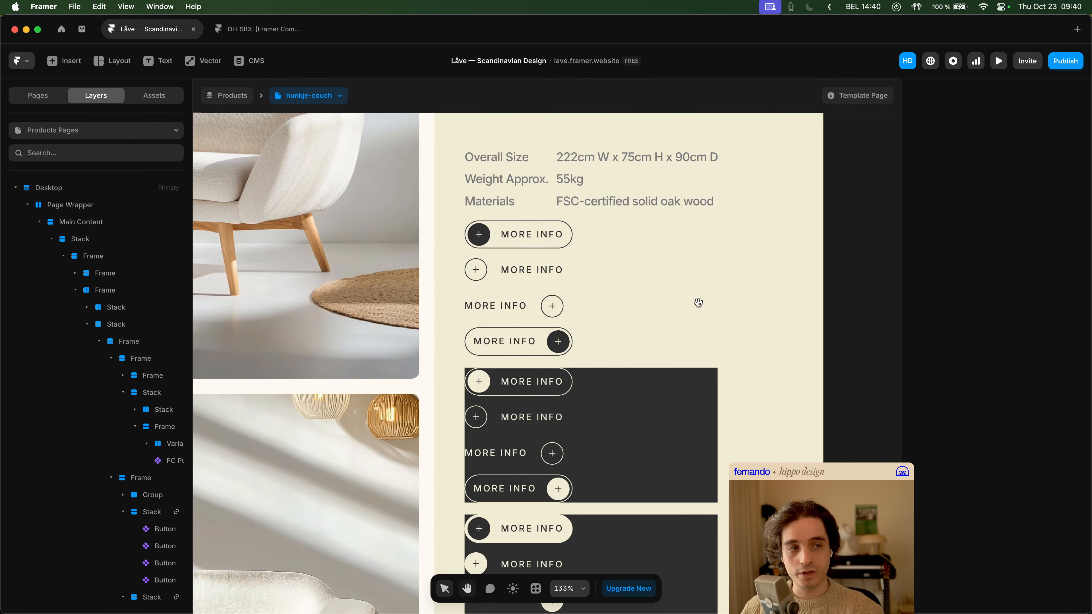
- Compare the outlined and solid MORE INFO buttons on the cream and dark backgrounds, with and without background fill
scroll(709, 301, left, 2)
scroll(709, 301, down, 1)
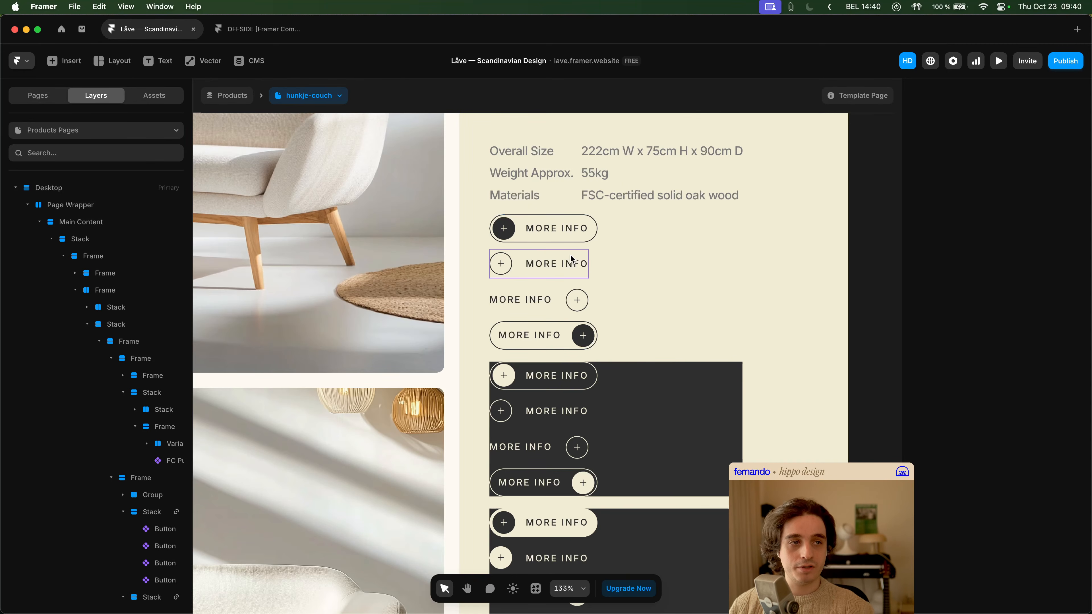
scroll(573, 256, up, 2)
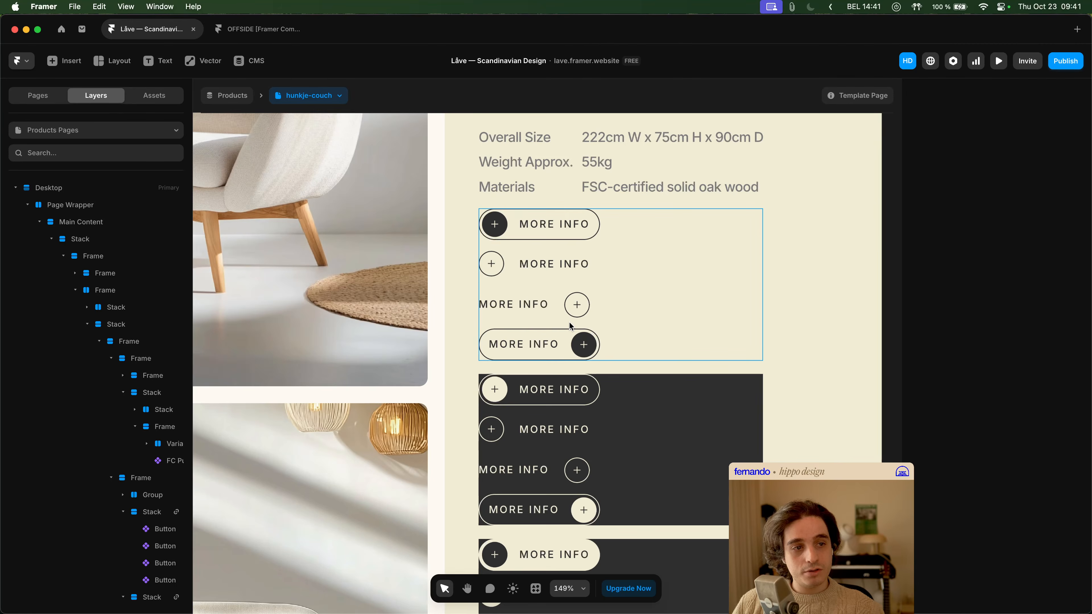
scroll(623, 311, down, 5)
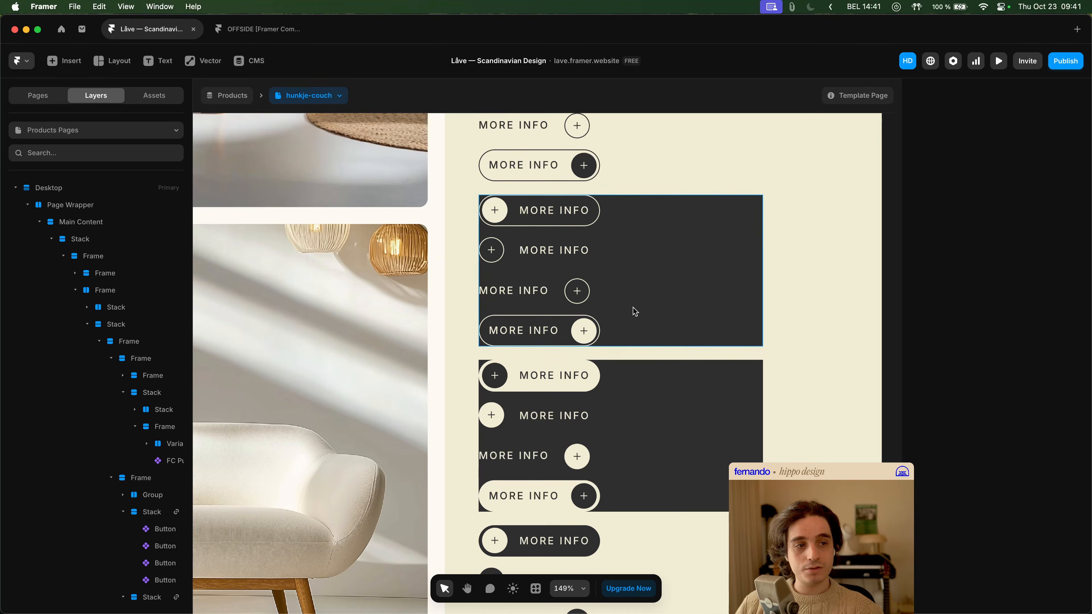
scroll(635, 310, down, 5)
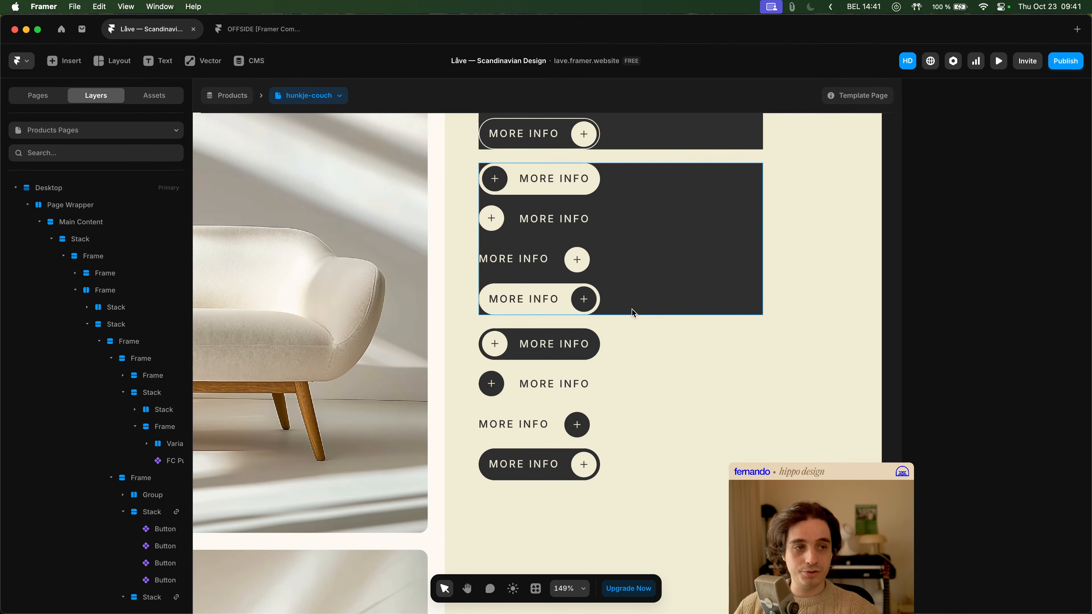
scroll(633, 314, up, 8)
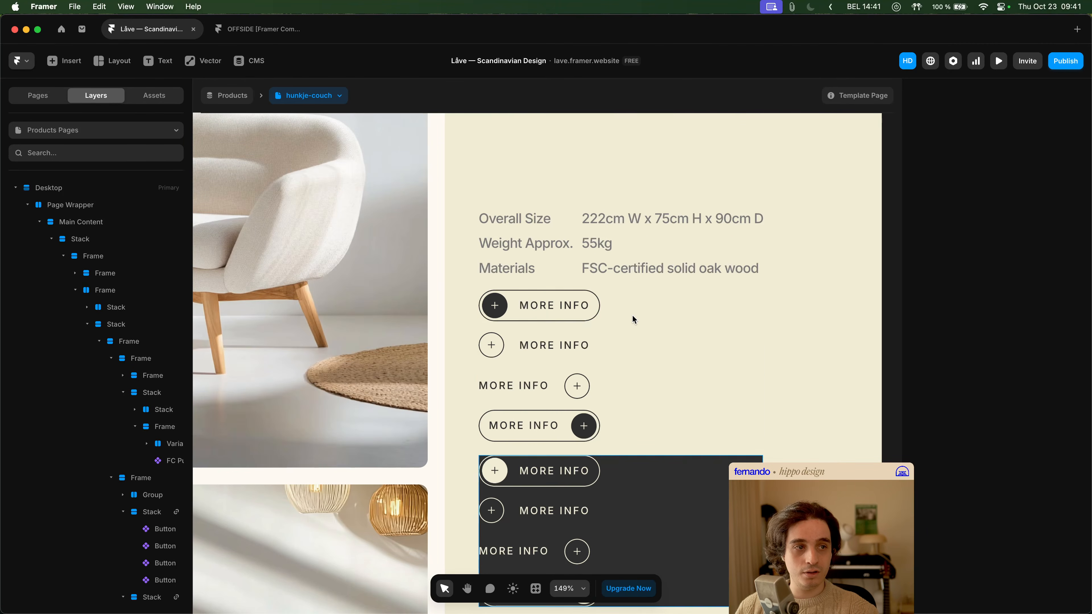
- Preview the product page, test the hover states of the MORE INFO buttons in each group, and exit the preview
click(575, 309)
click(998, 62)
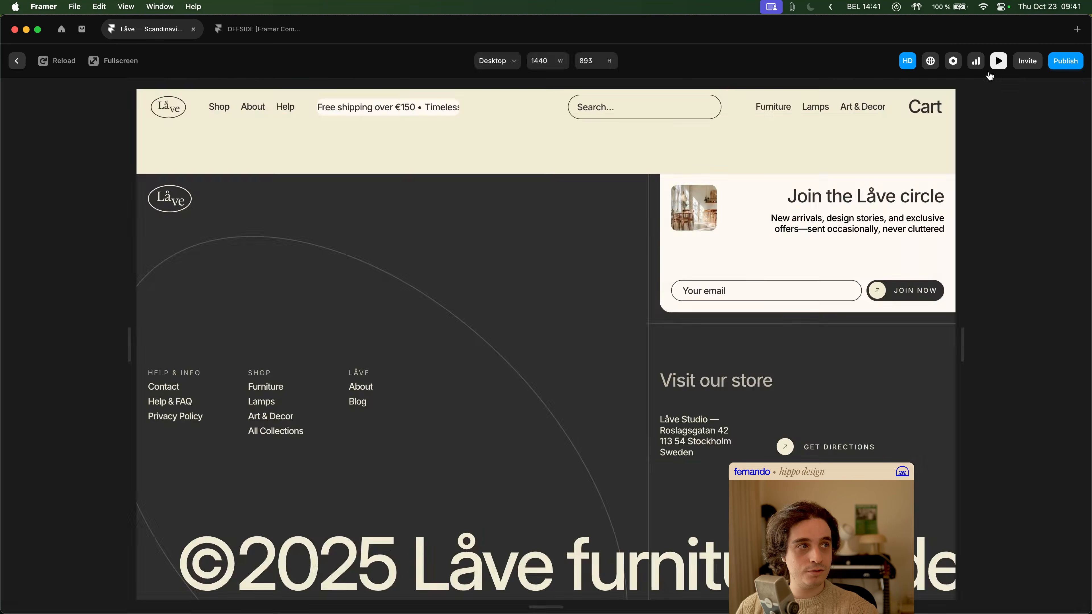
scroll(651, 307, down, 6)
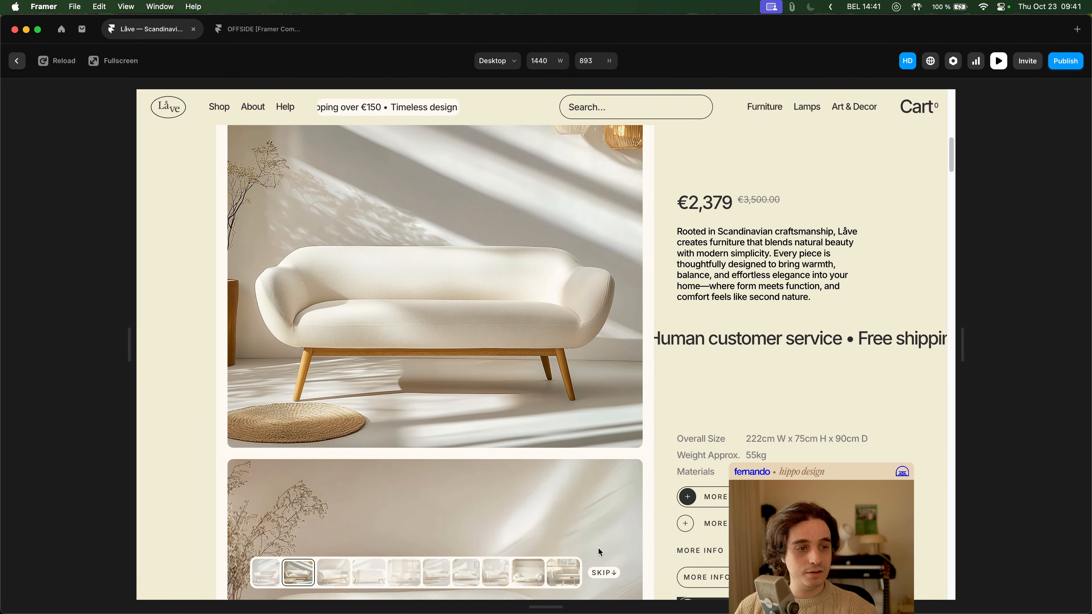
scroll(602, 530, down, 10)
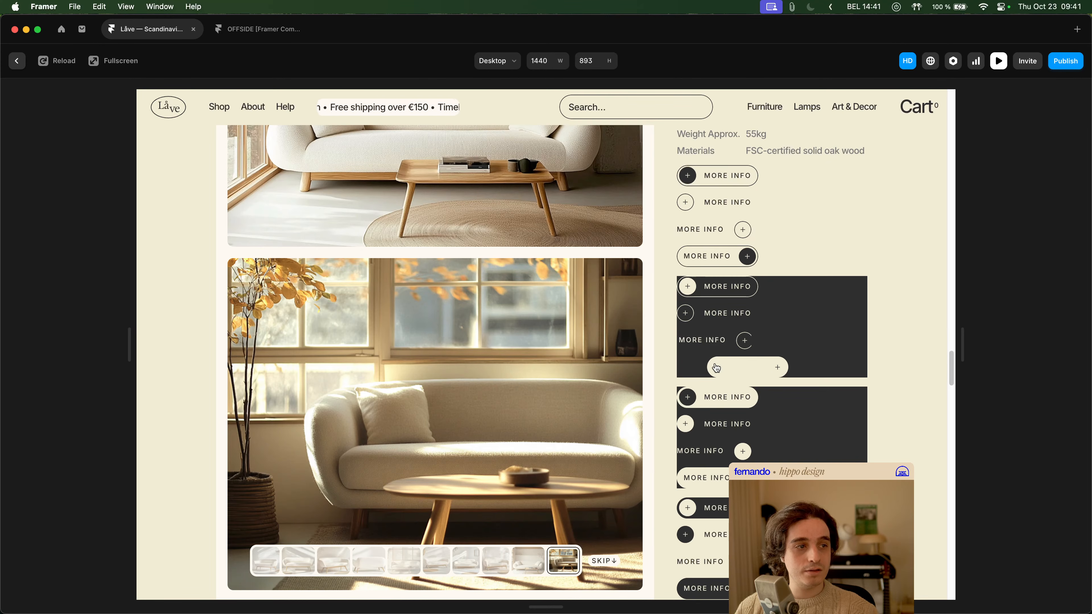
scroll(714, 491, down, 1)
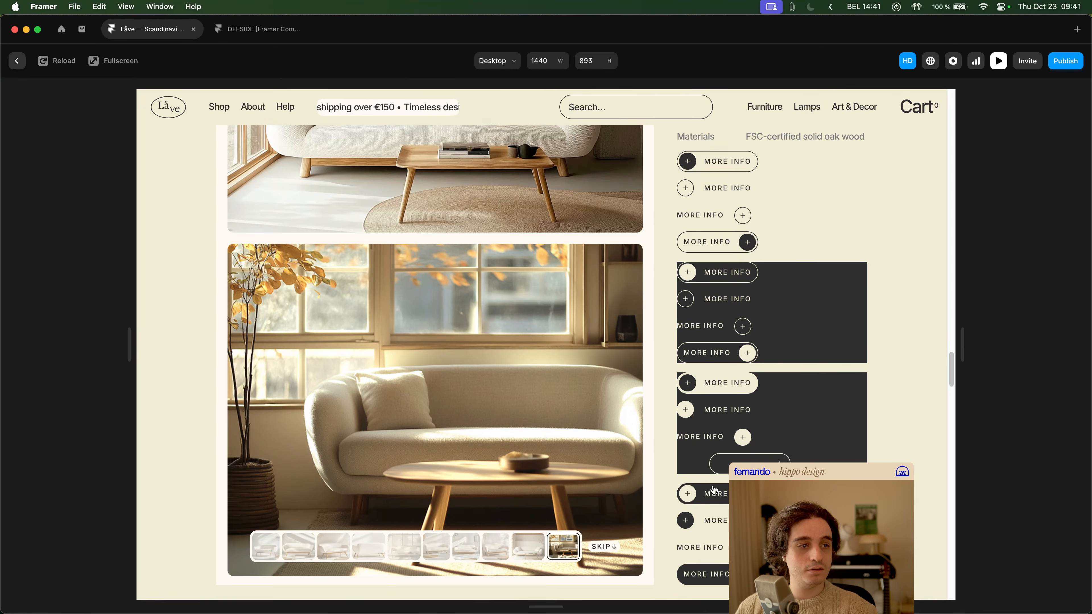
scroll(714, 491, down, 5)
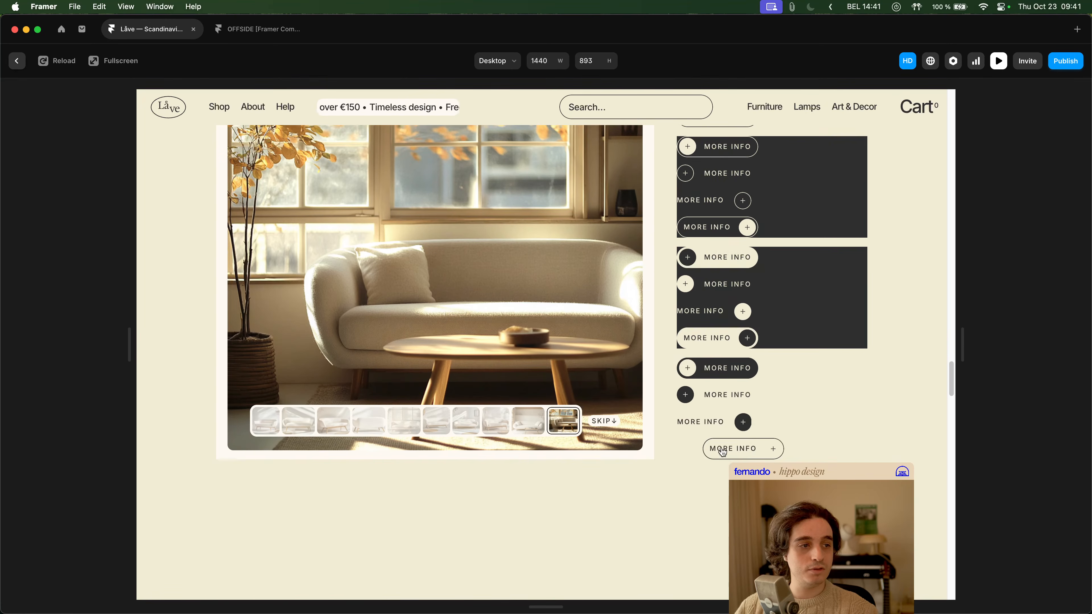
key(Escape)
- Open the Button component for editing from the outlined MORE INFO button with a filled right icon
click(565, 401)
click(548, 416)
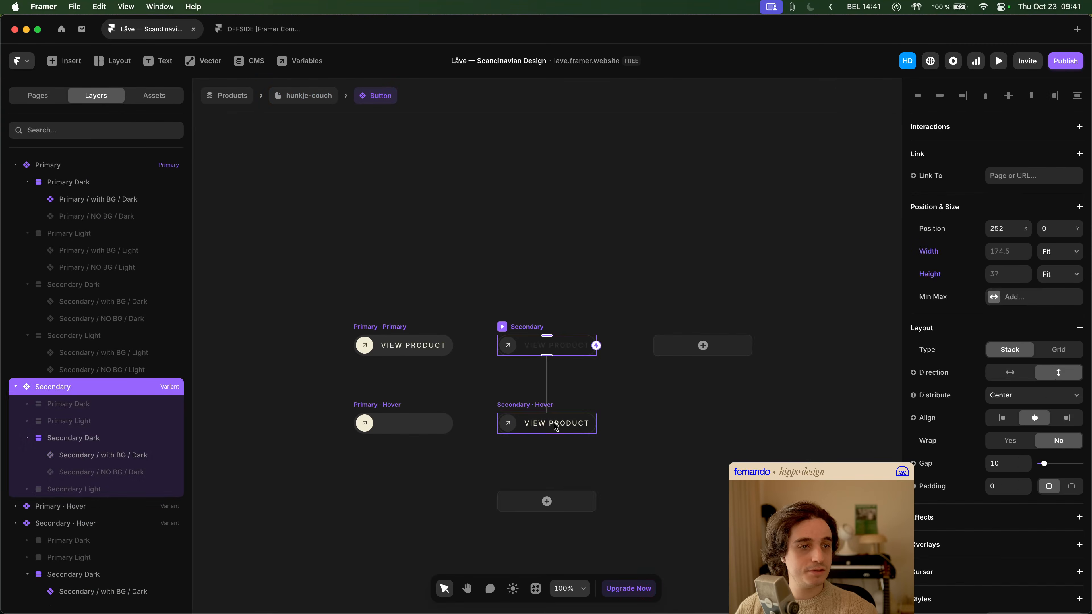
double_click(550, 419)
click(533, 295)
click(528, 327)
click(581, 306)
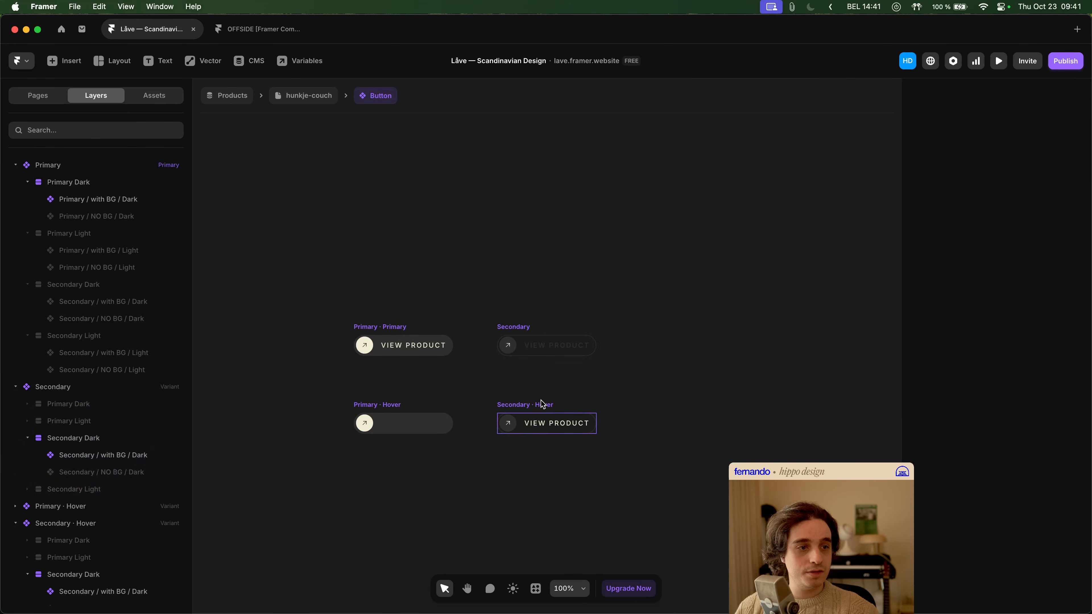
- Examine the Primary and Secondary hover variants, comparing Secondary / with BG / Dark against Secondary / NO BG / Dark in Secondary Hover
click(544, 404)
scroll(641, 324, down, 3)
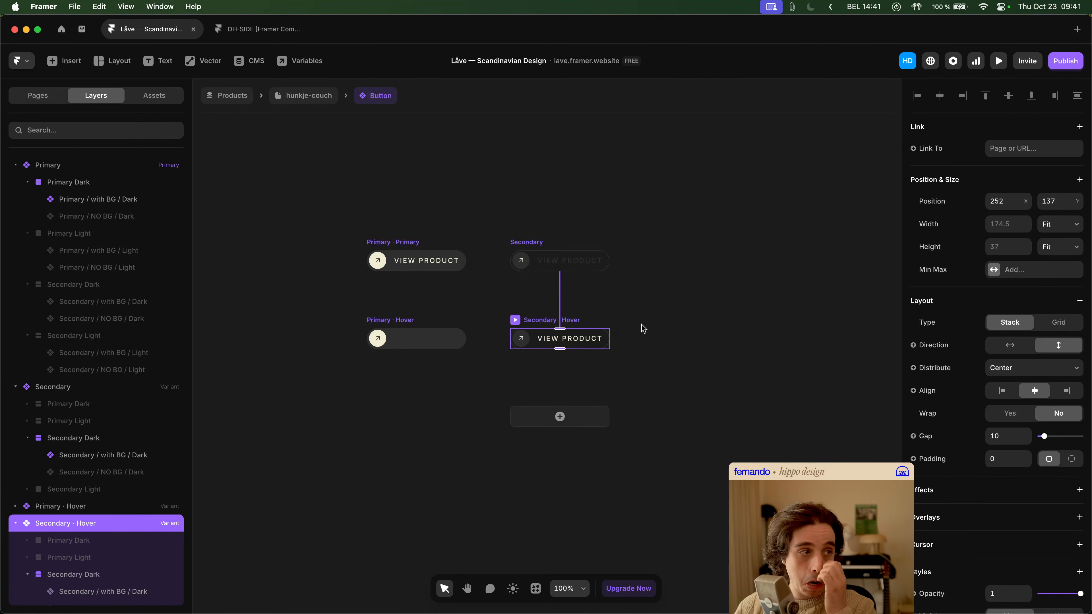
click(385, 319)
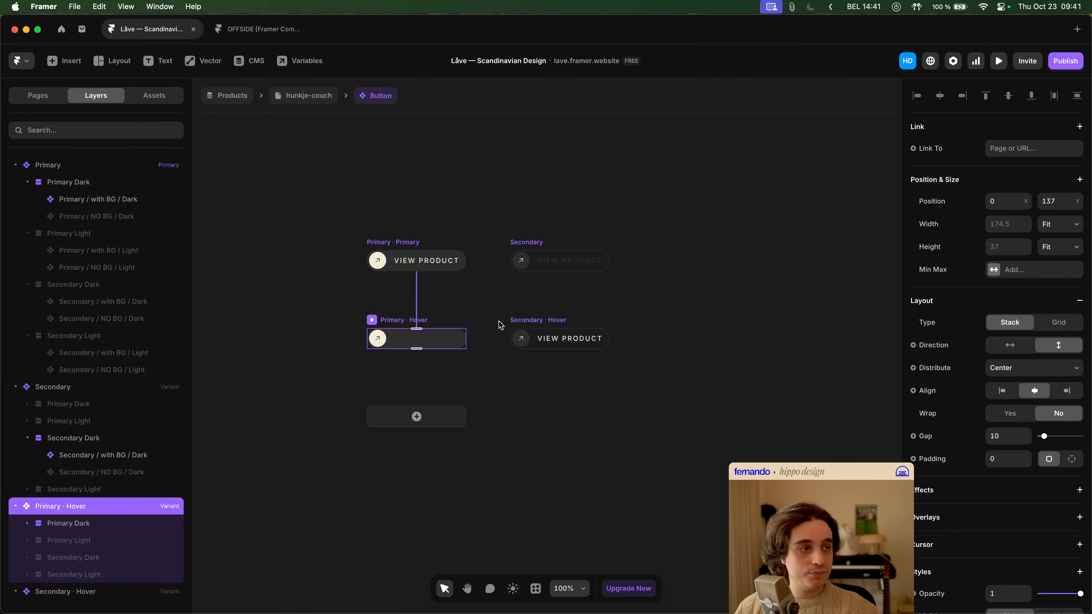
click(540, 329)
click(541, 344)
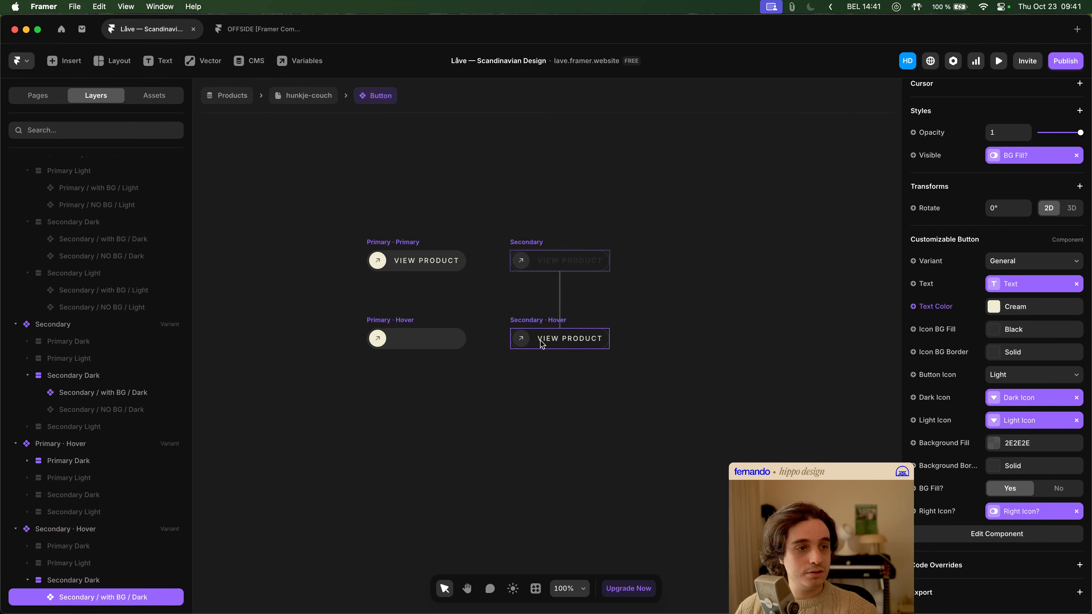
scroll(1017, 341, up, 5)
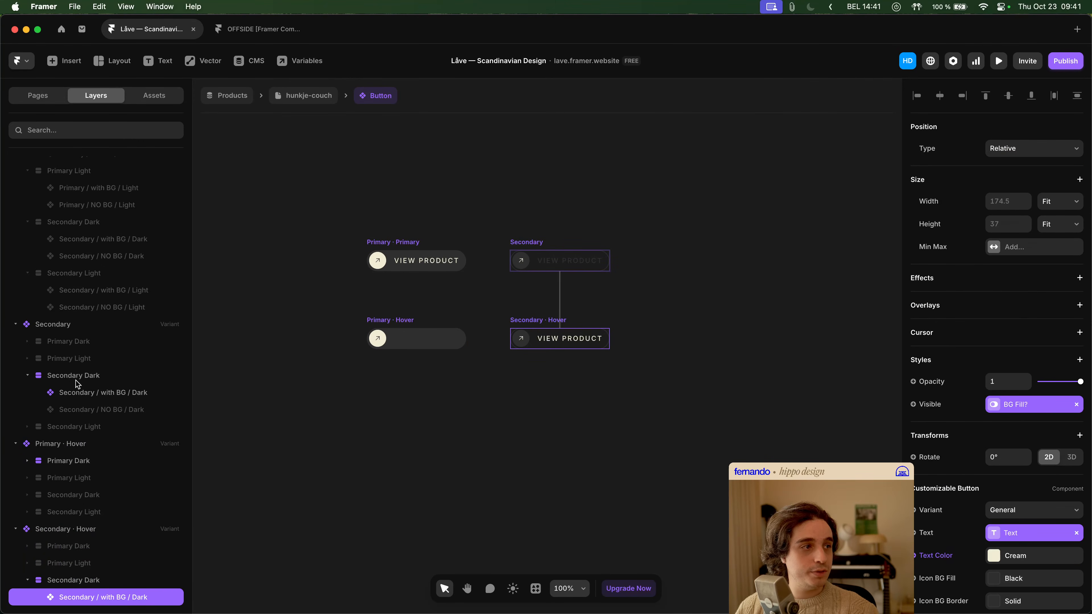
scroll(151, 422, down, 3)
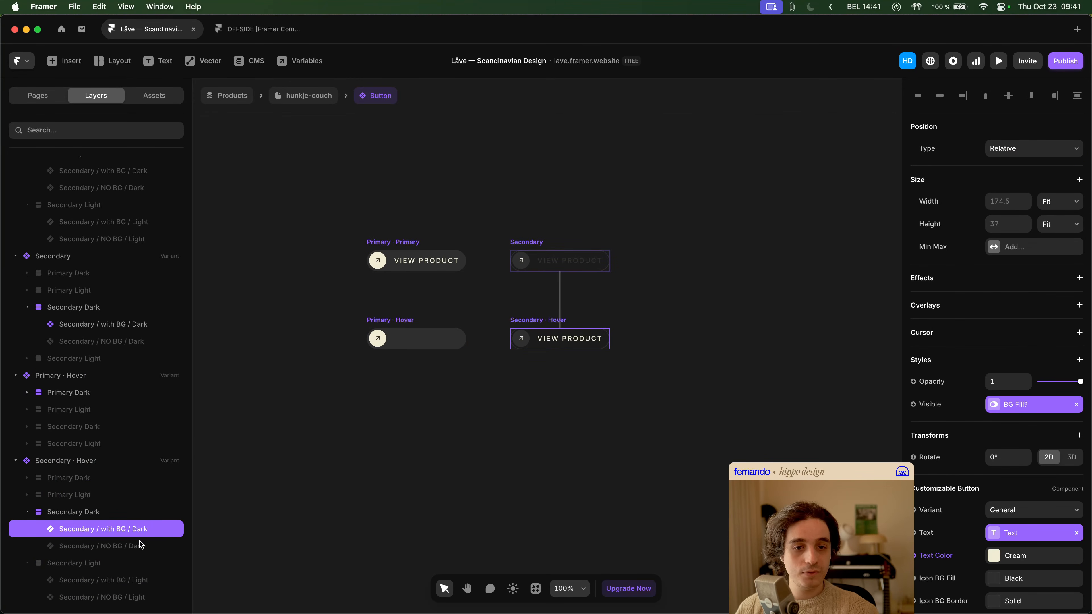
click(142, 547)
click(141, 536)
click(141, 550)
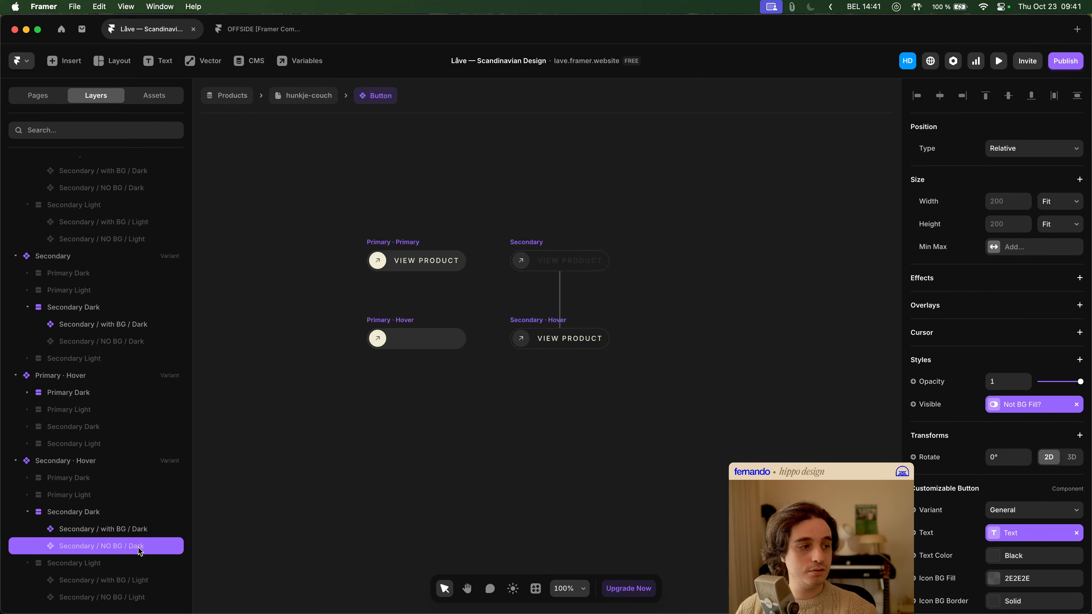
click(141, 536)
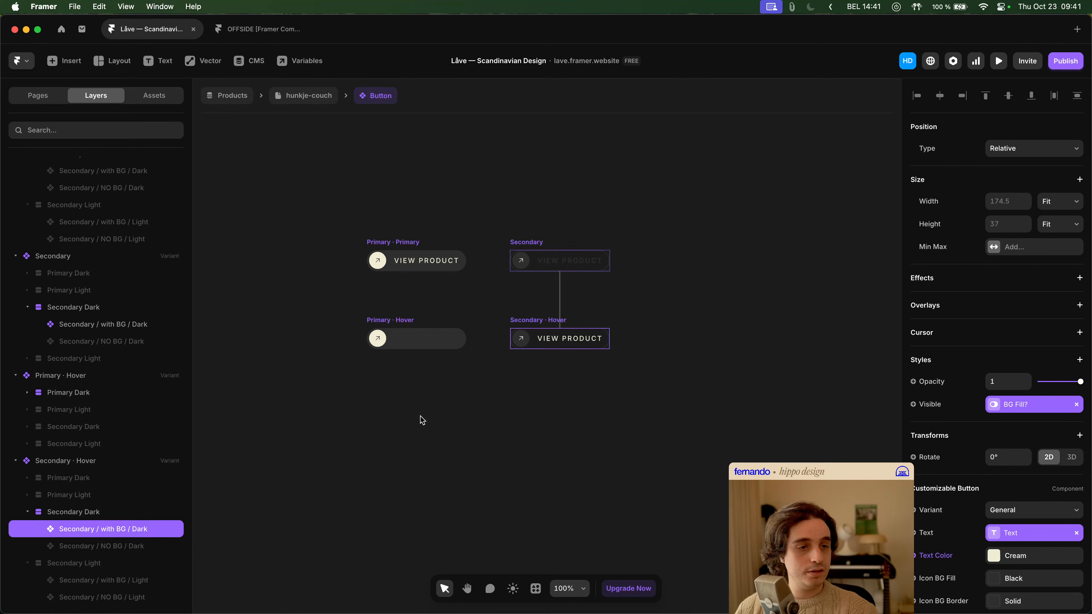
- Compare the text color and icon properties of Primary / with BG / Dark and Secondary / with BG / Dark in the hover variants
click(440, 347)
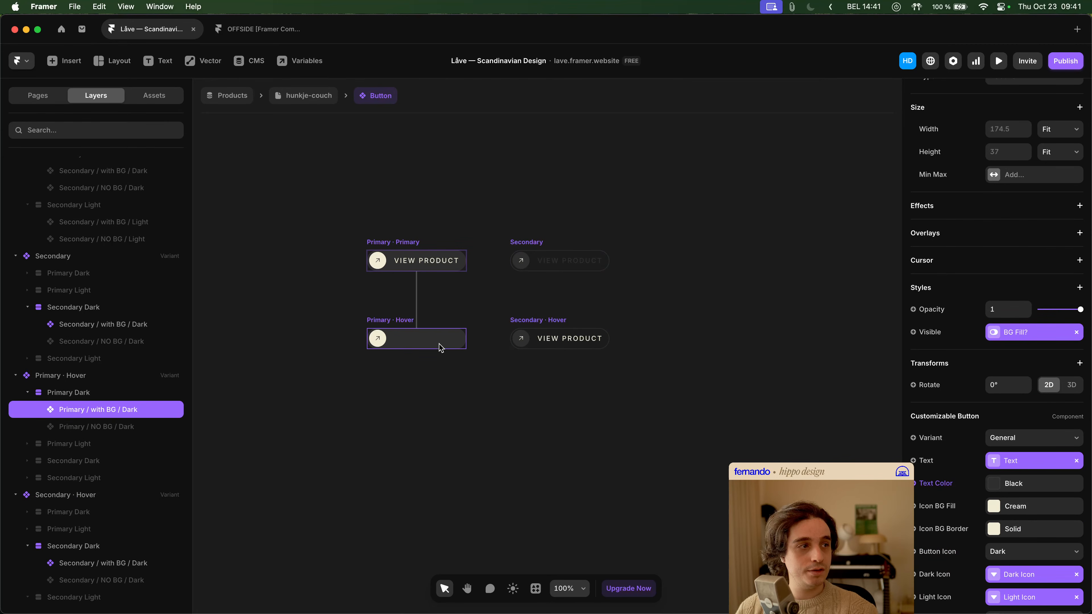
click(555, 345)
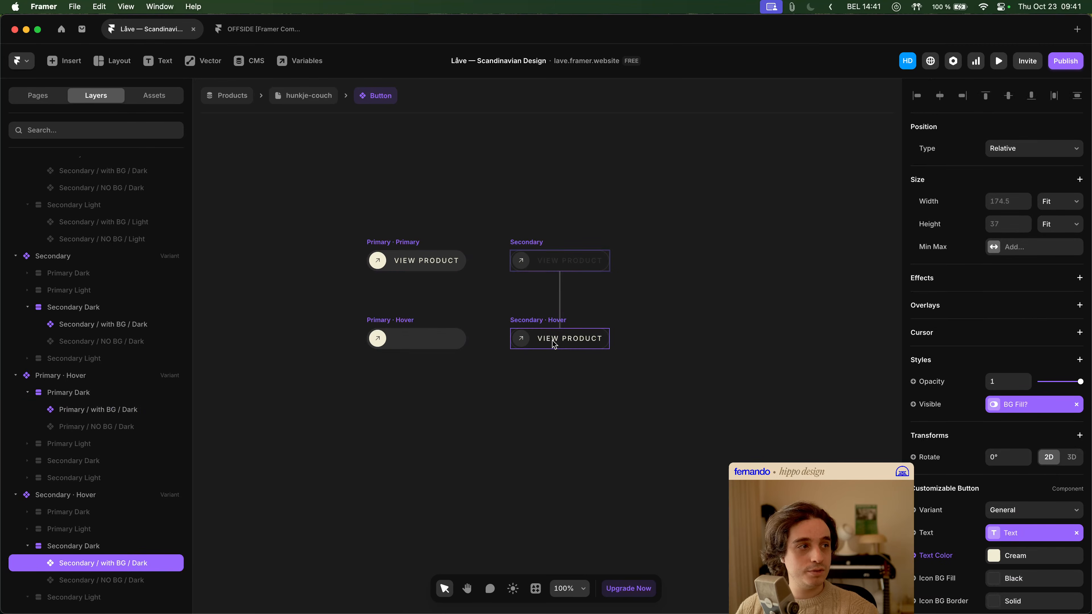
click(451, 342)
scroll(1028, 320, down, 2)
scroll(1029, 320, up, 2)
scroll(576, 362, up, 5)
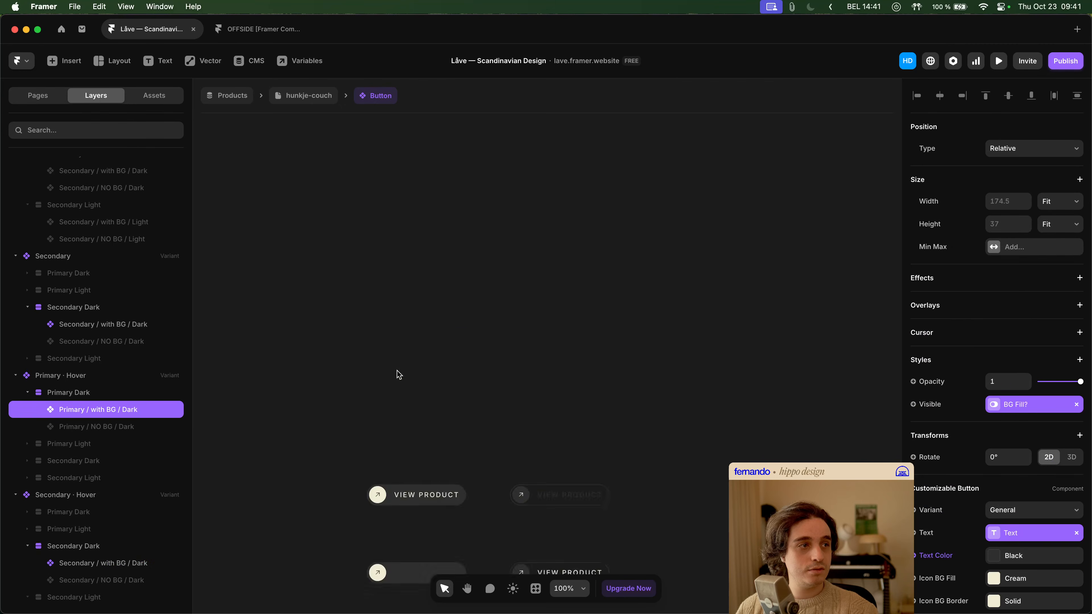
- Compare the layout properties of the Primary Hover and Secondary Hover variants in the Button component
scroll(550, 381, down, 5)
click(569, 384)
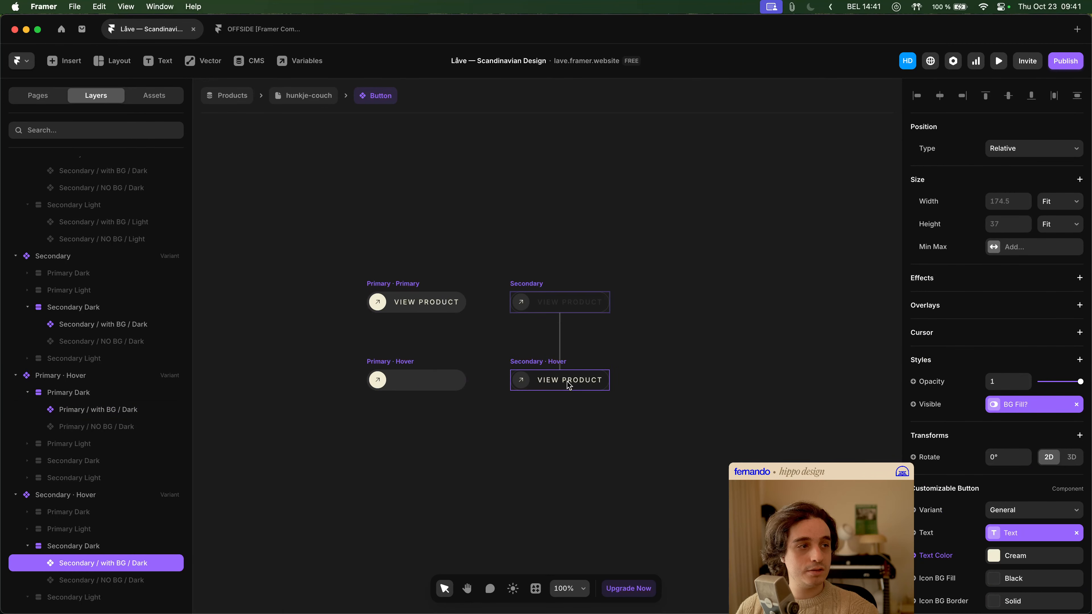
click(121, 496)
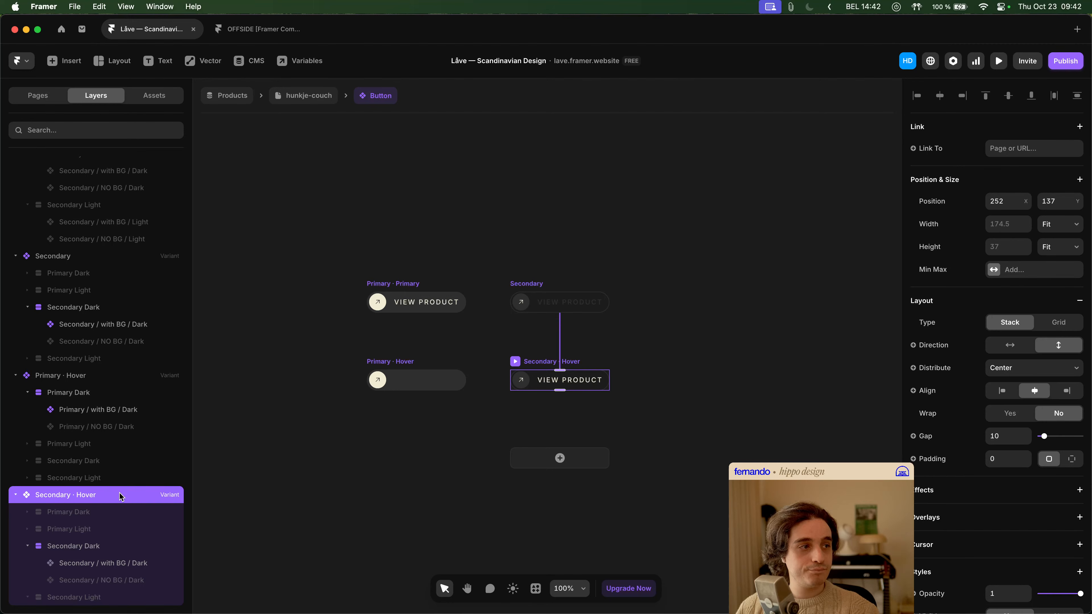
click(110, 381)
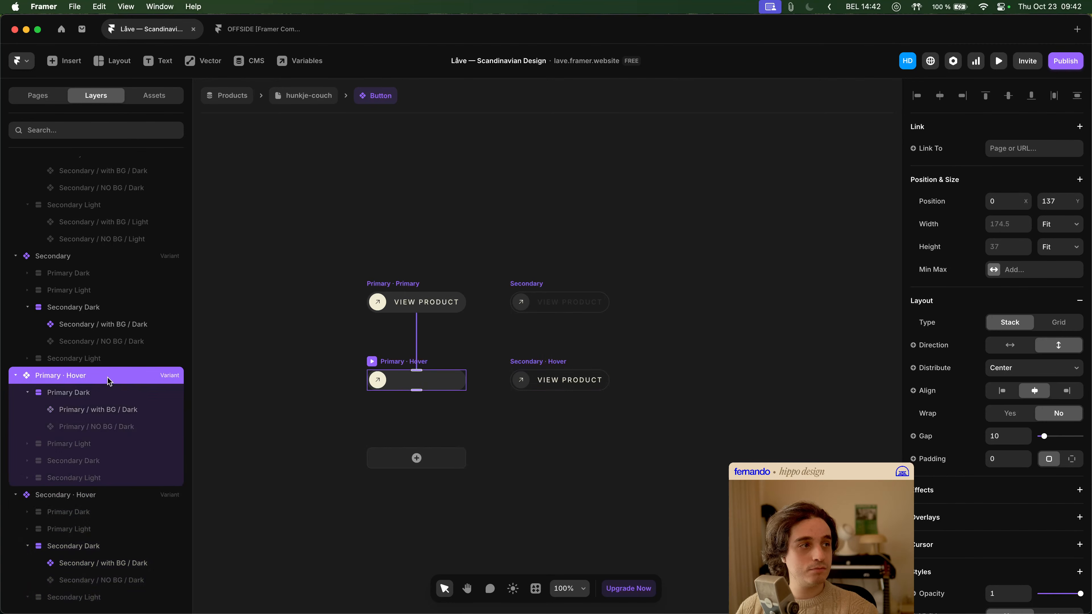
click(107, 498)
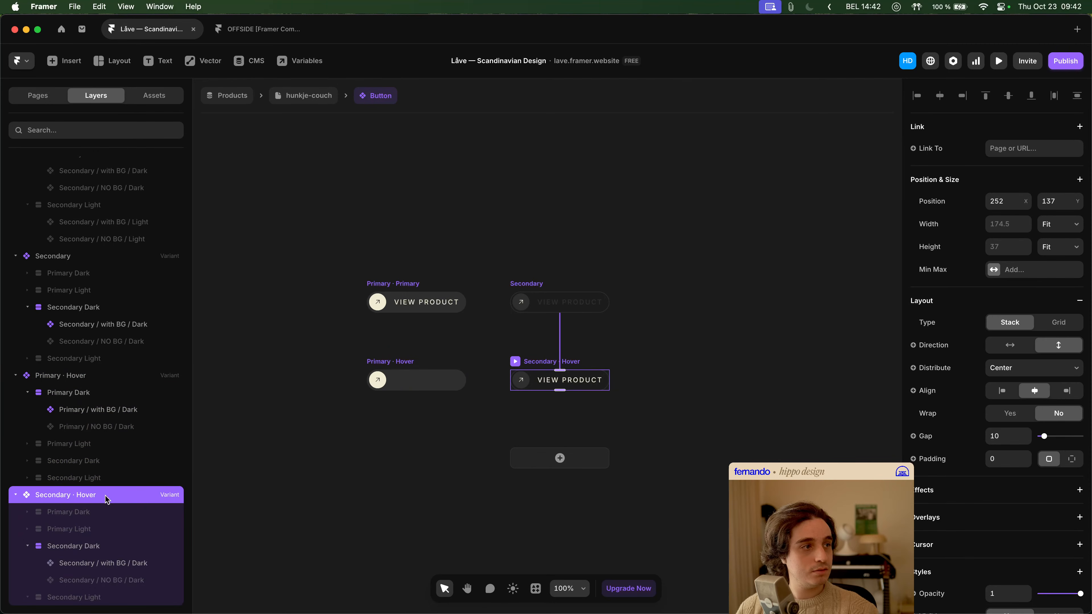
click(319, 498)
- Open the nested Customizable Button component and examine the layout of BG Fill / Left Icon inside its Hover variant
double_click(529, 386)
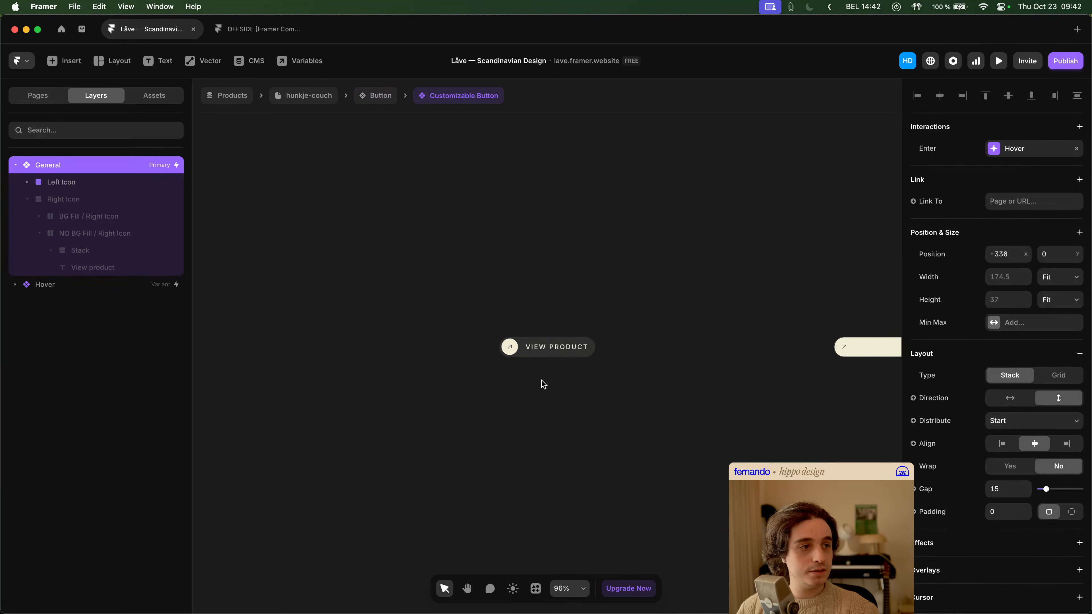
click(680, 335)
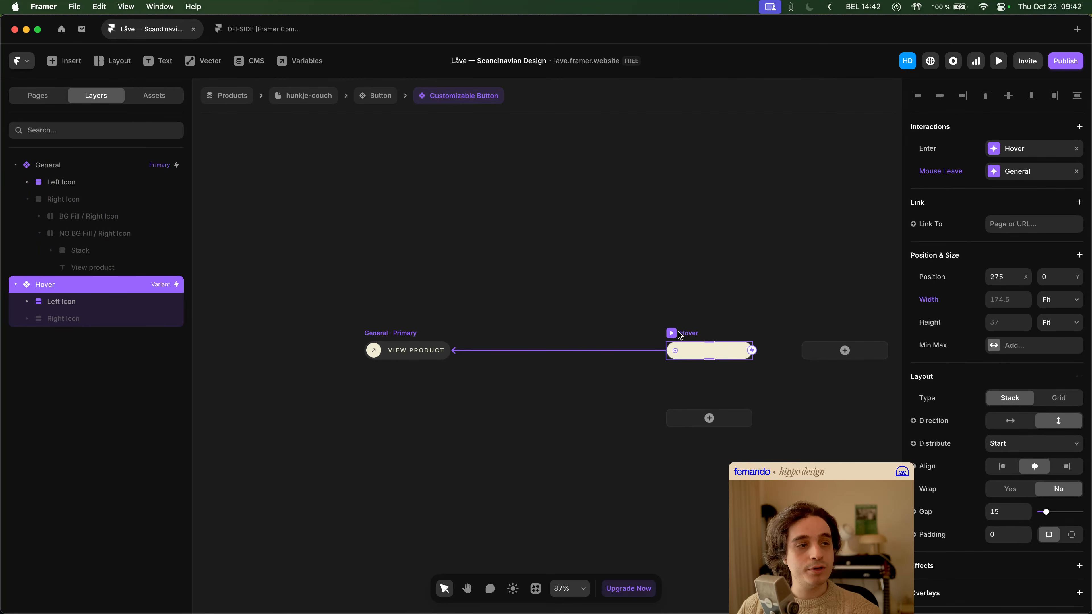
click(30, 199)
click(84, 240)
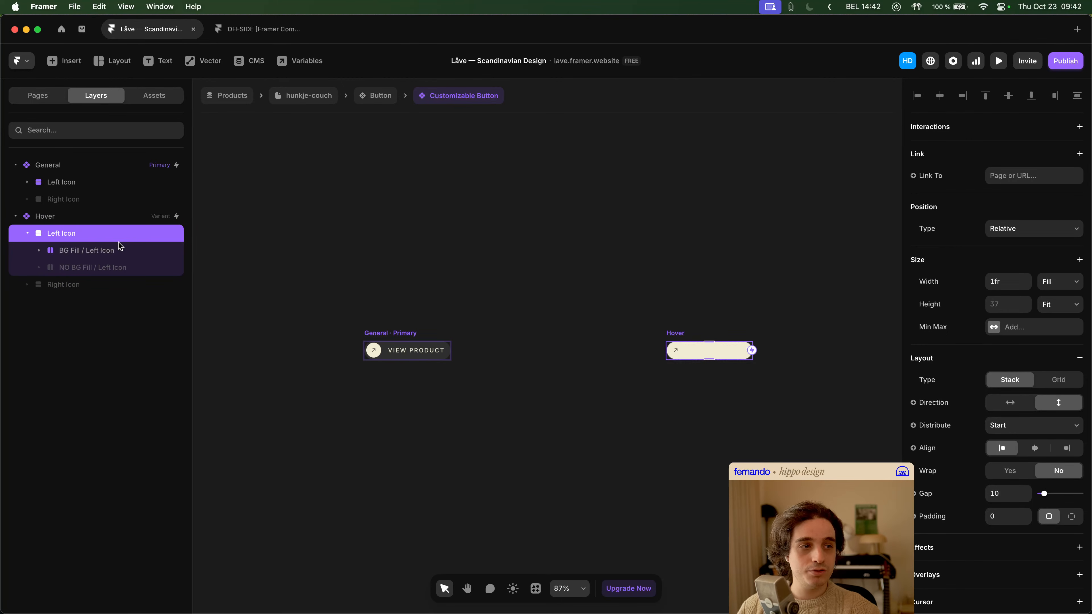
click(96, 250)
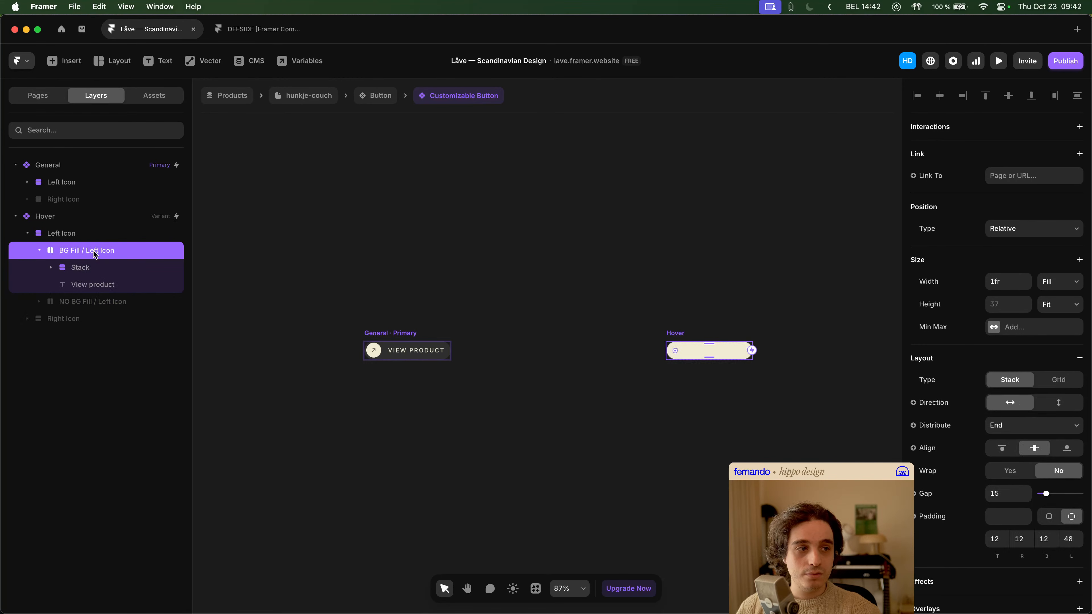
click(39, 253)
click(39, 253)
click(40, 253)
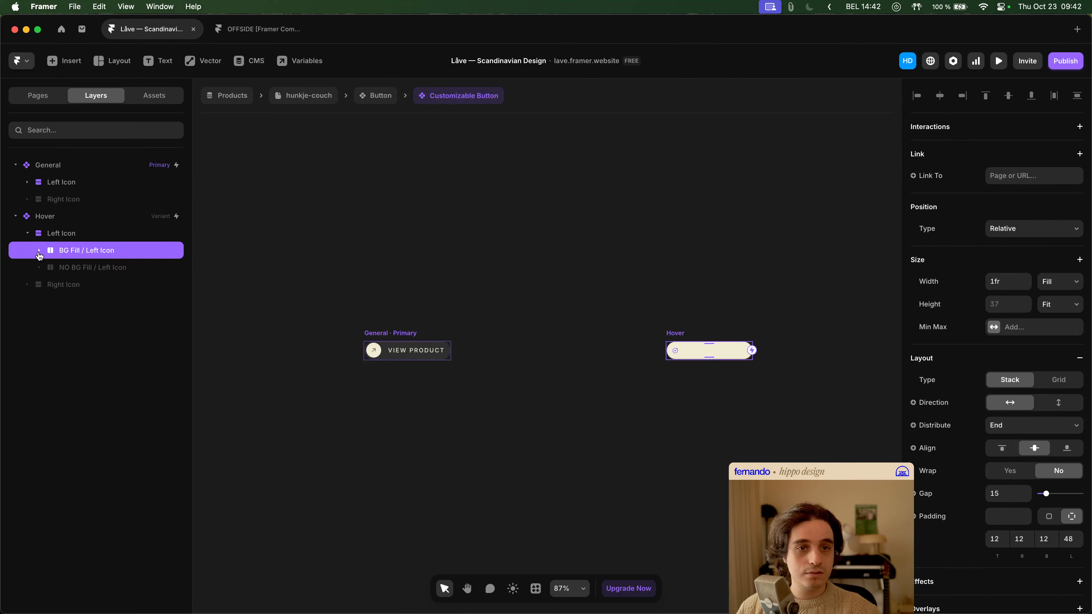
scroll(679, 389, up, 5)
scroll(679, 389, right, 3)
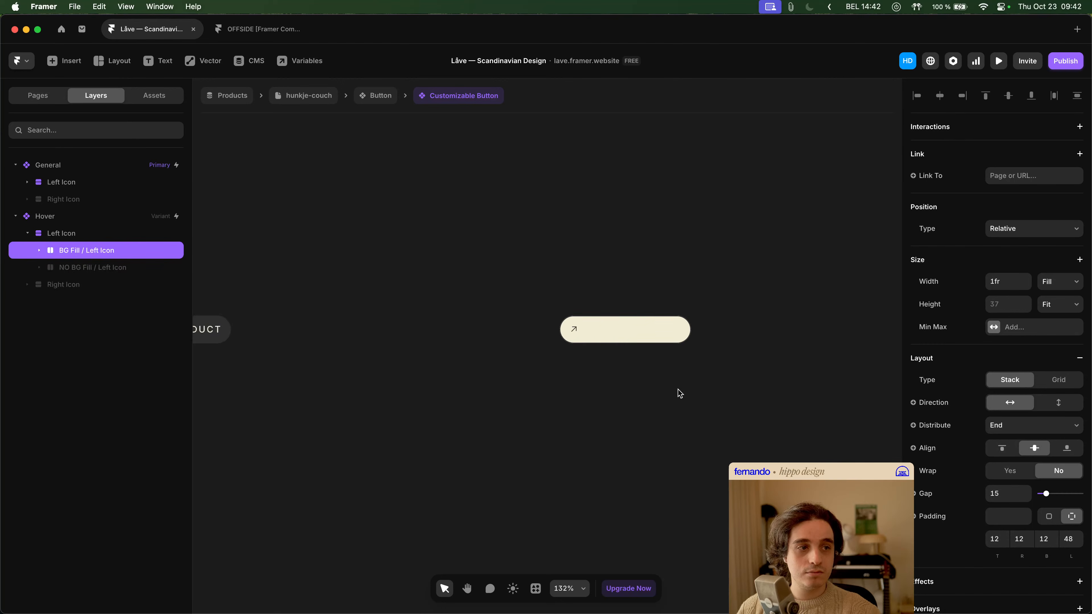
scroll(677, 390, right, 1)
- Return to the hunkje-couch page, preview it, and test the hover states of the MORE INFO buttons on light and dark backgrounds
click(294, 95)
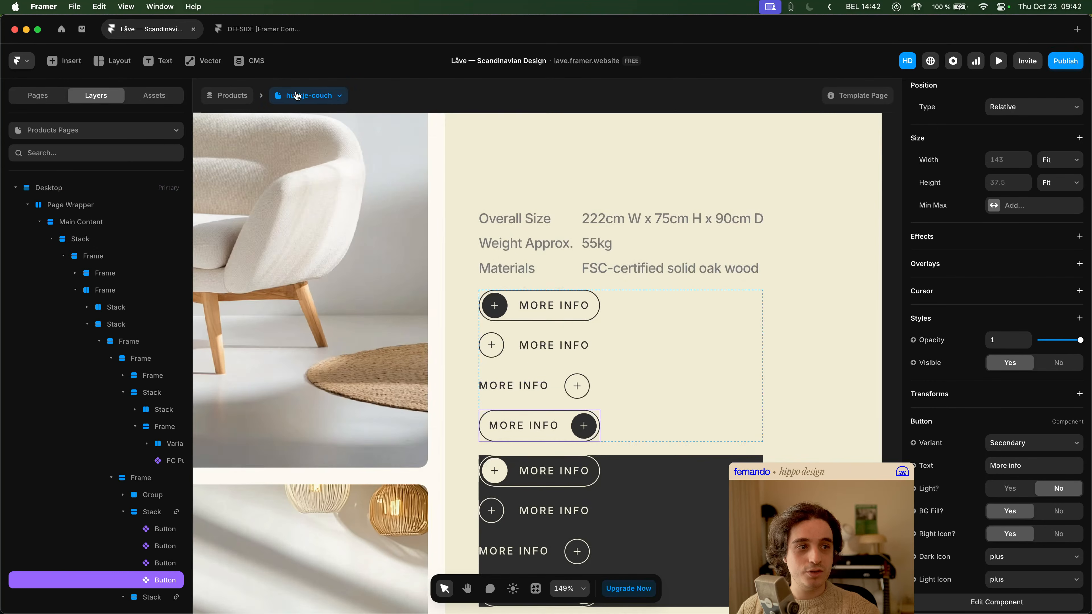
click(999, 60)
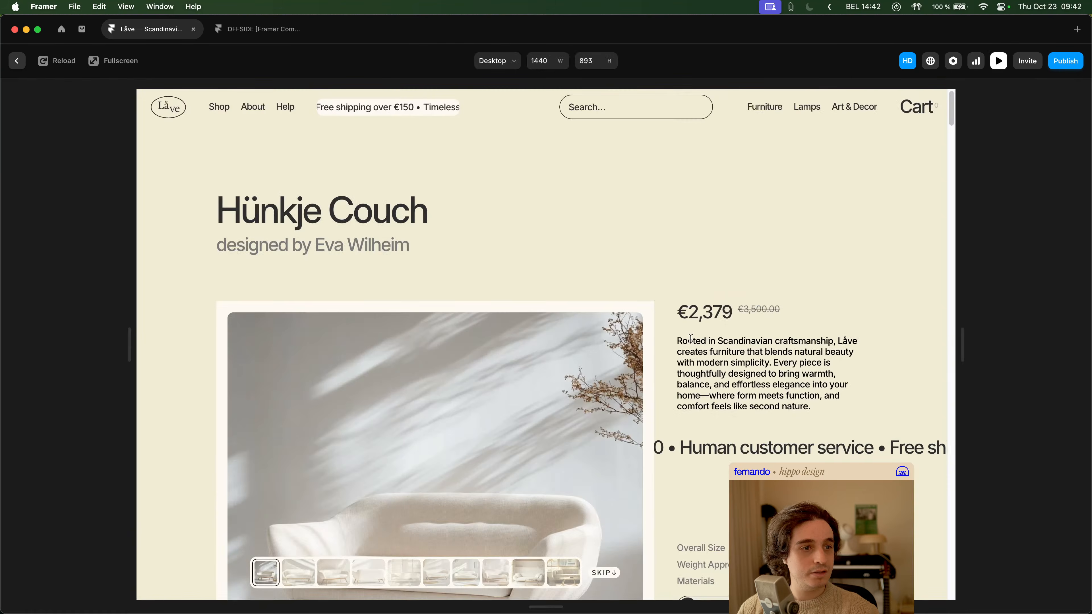
scroll(751, 404, down, 3)
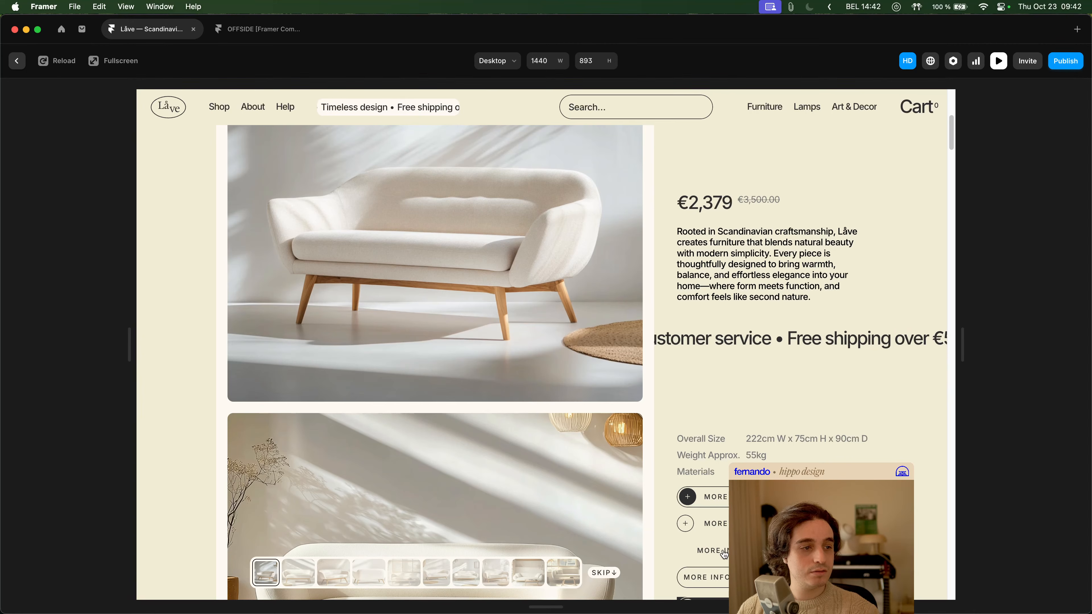
scroll(602, 540, down, 10)
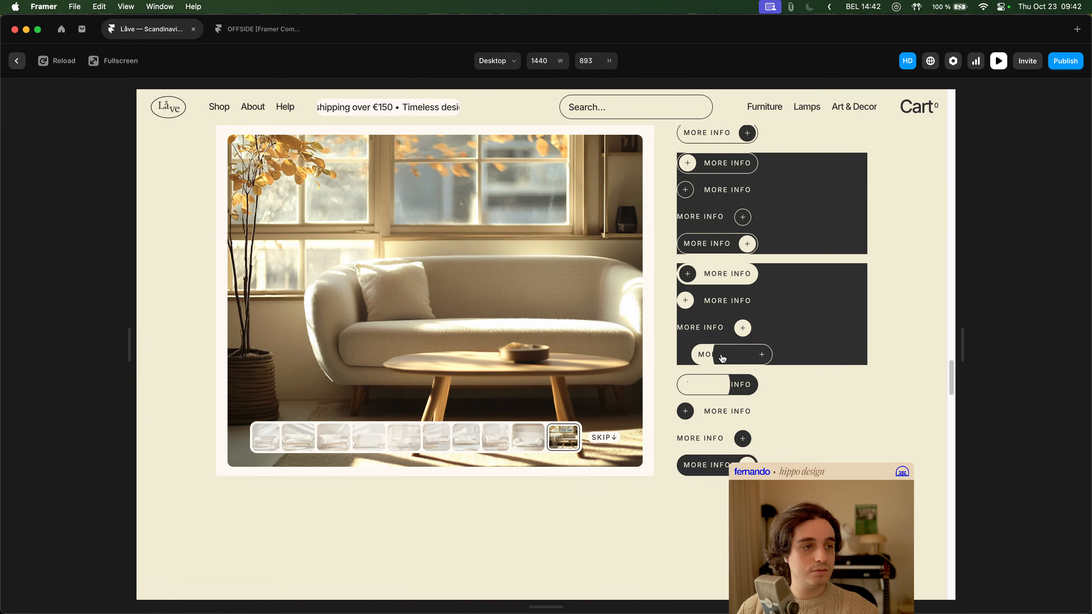
scroll(725, 346, up, 4)
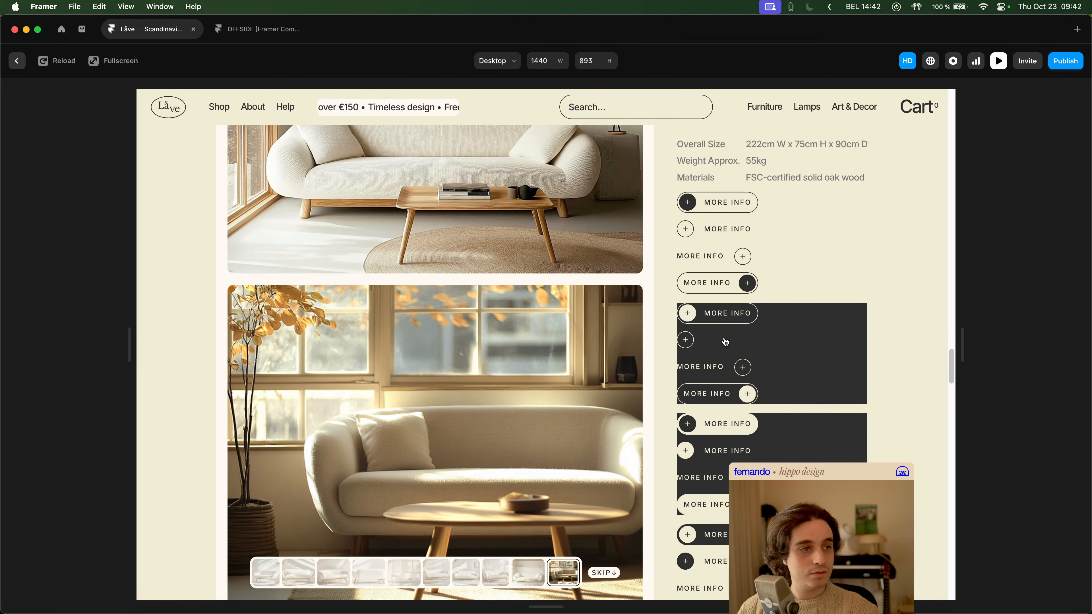
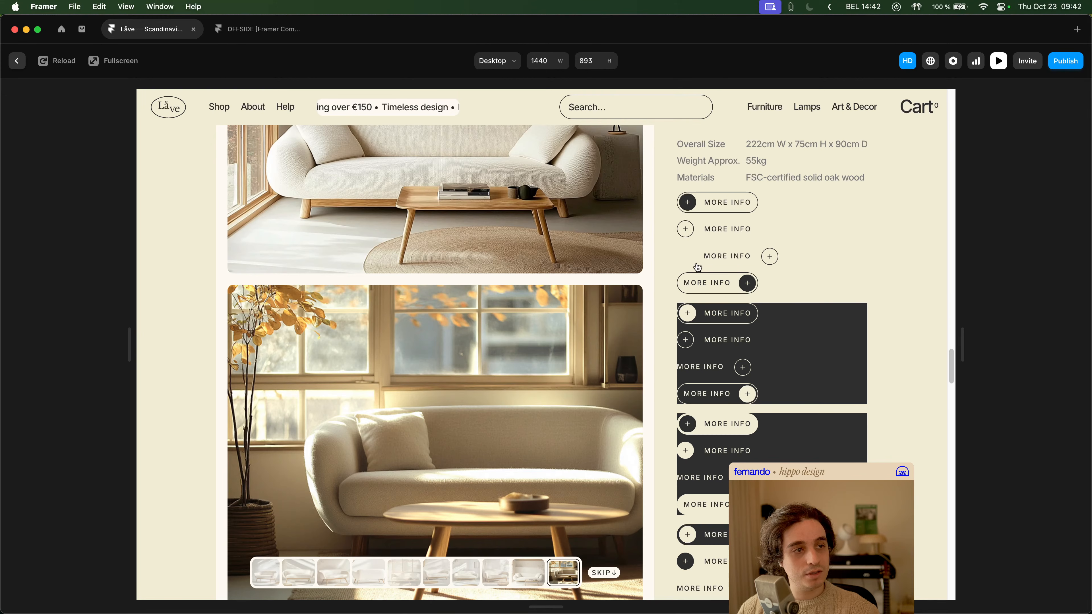
- Leave the preview and open the nested Customizable Button component from the MORE INFO button, selecting its Hover variant
key(Escape)
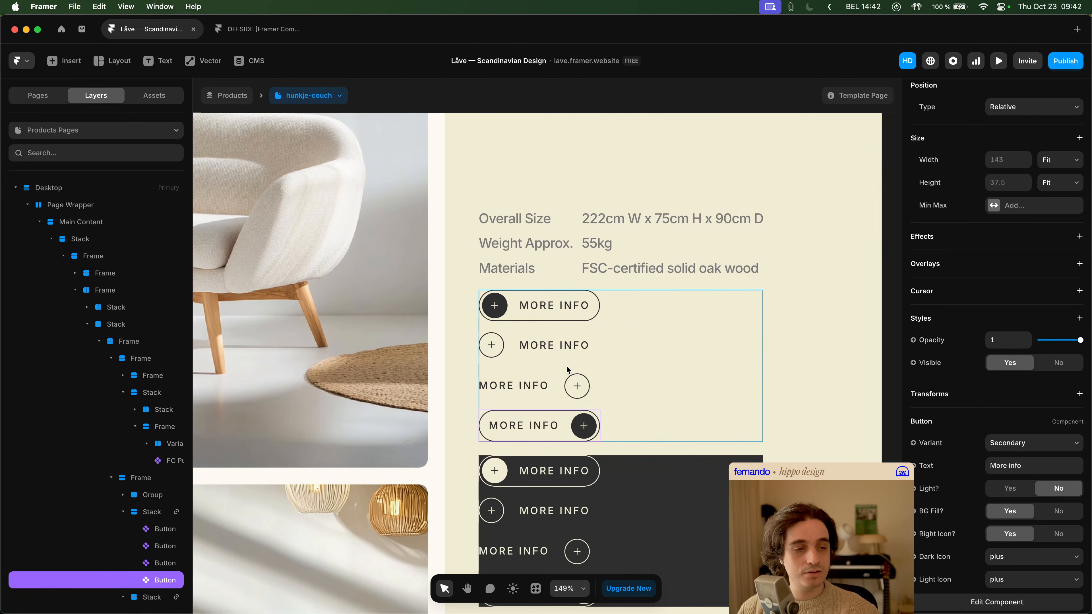
double_click(576, 424)
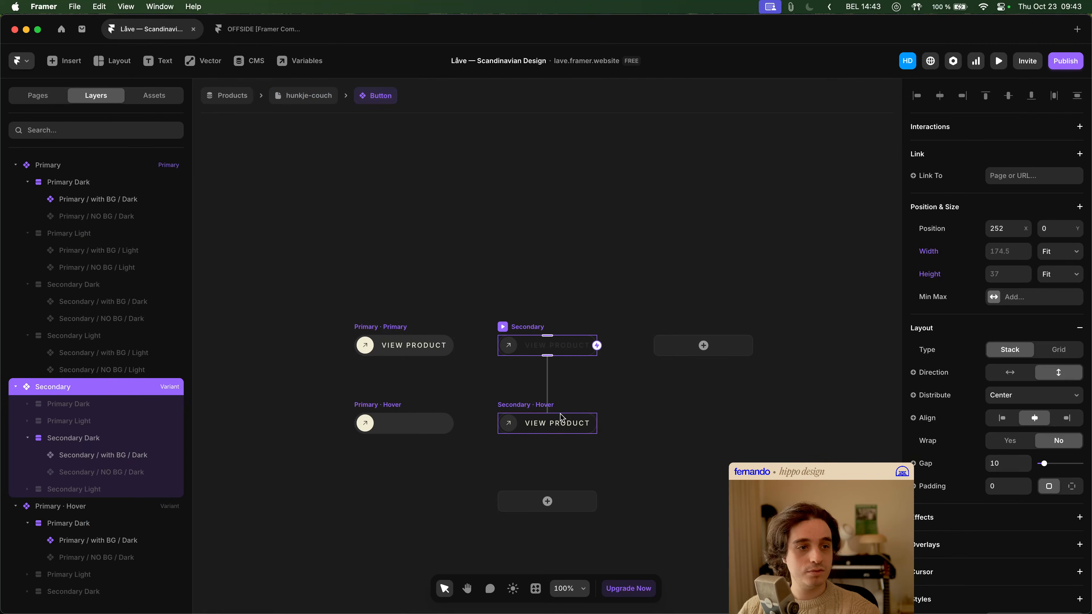
double_click(552, 423)
scroll(685, 379, right, 5)
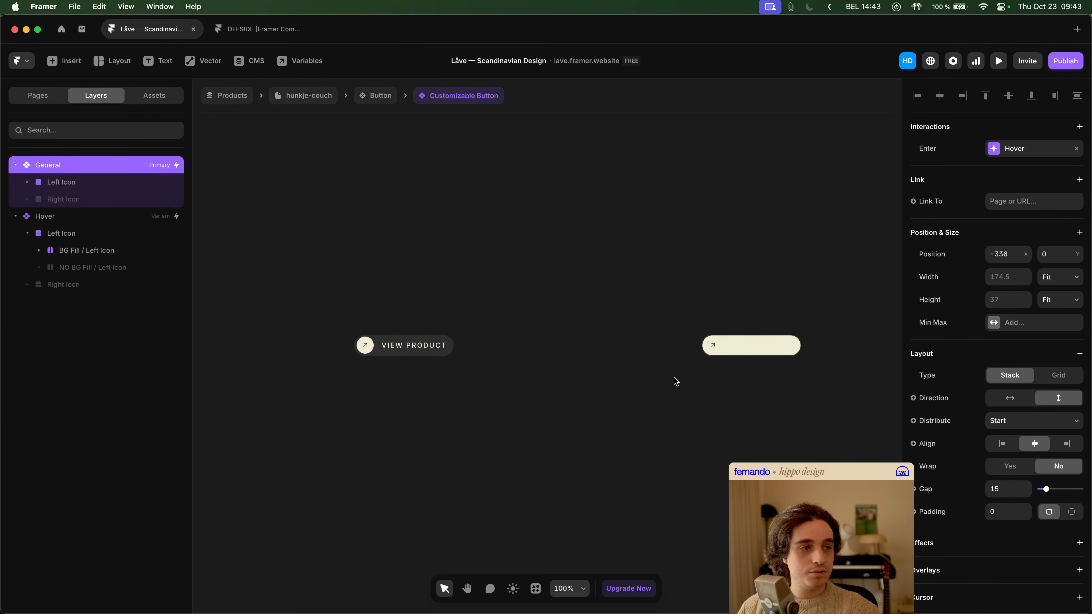
click(679, 346)
click(659, 334)
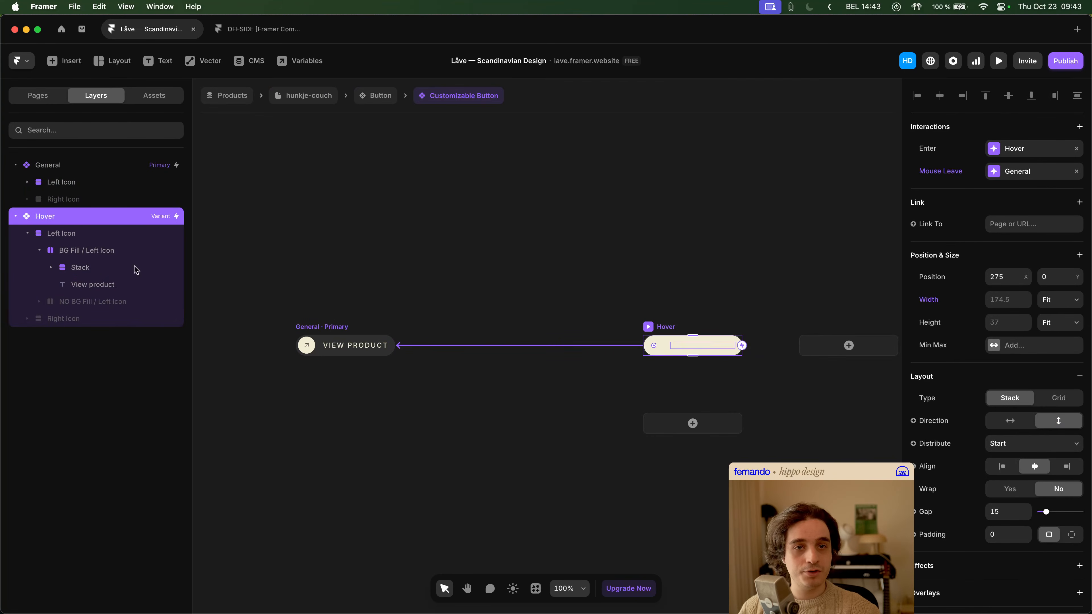
- Hide the Left Icon stack and show the Right Icon stack inside the Hover variant of Customizable Button
click(28, 233)
click(64, 240)
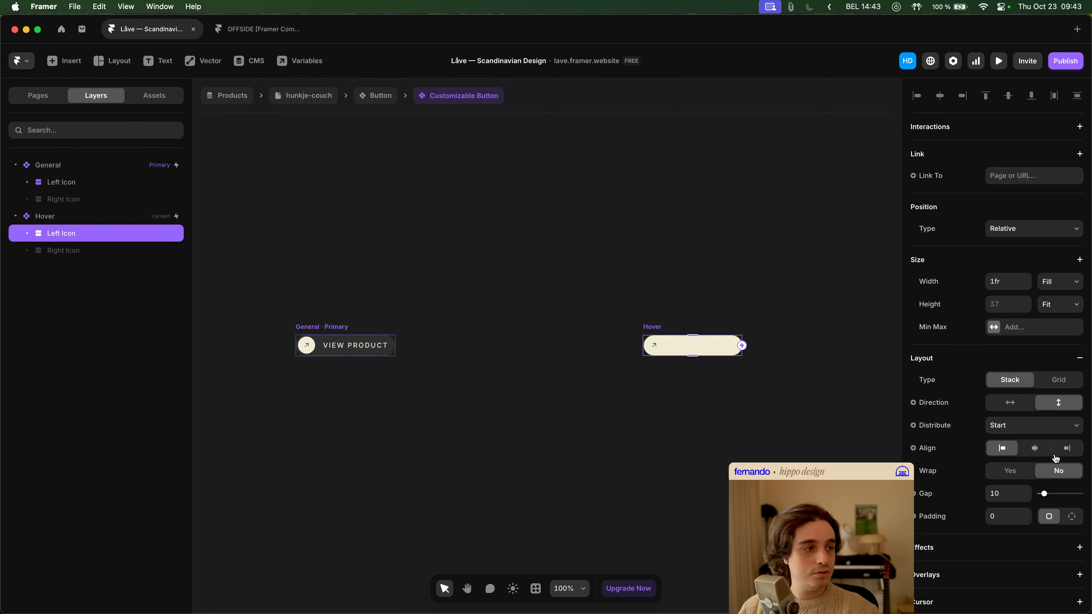
scroll(1063, 466, down, 5)
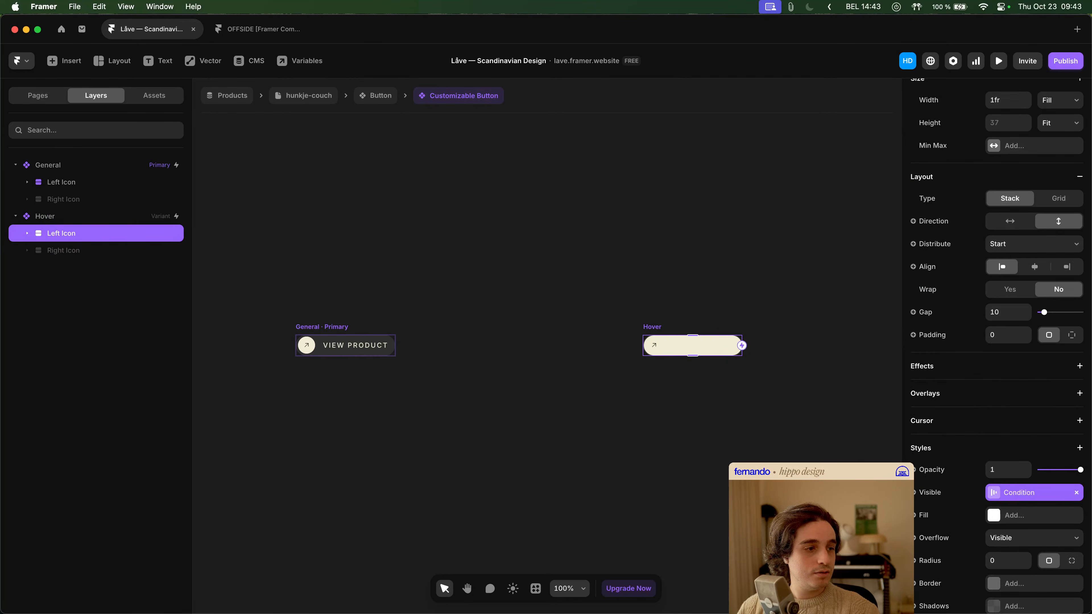
key(super+z)
click(113, 250)
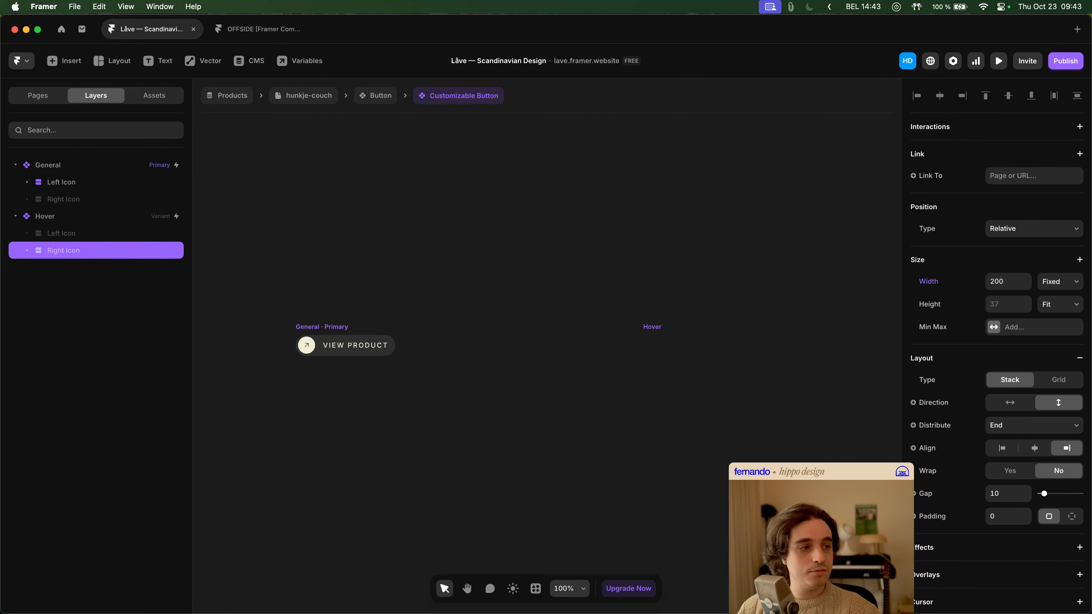
key(super+semicolon)
click(620, 420)
scroll(637, 401, right, 4)
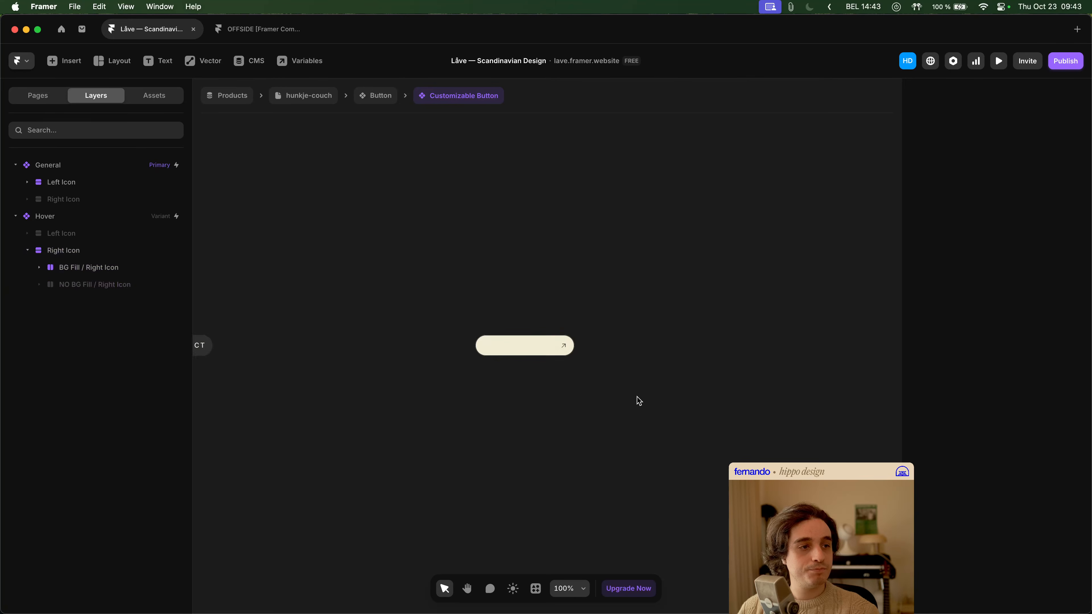
scroll(602, 382, up, 3)
click(526, 335)
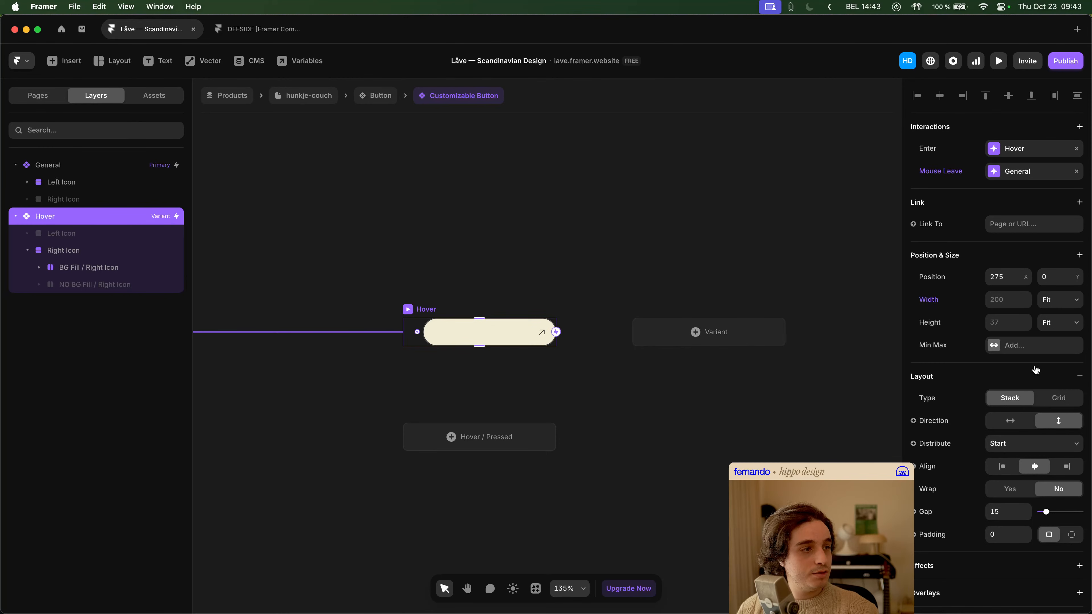
- Reset the width and height overrides on the Right Icon stack in the Hover variant
click(89, 251)
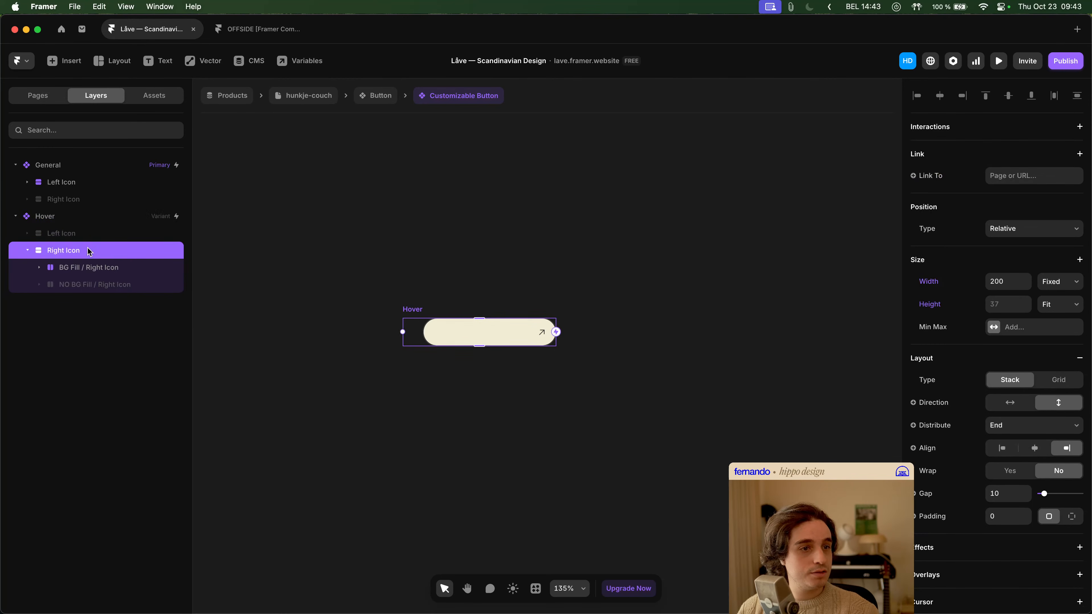
click(923, 284)
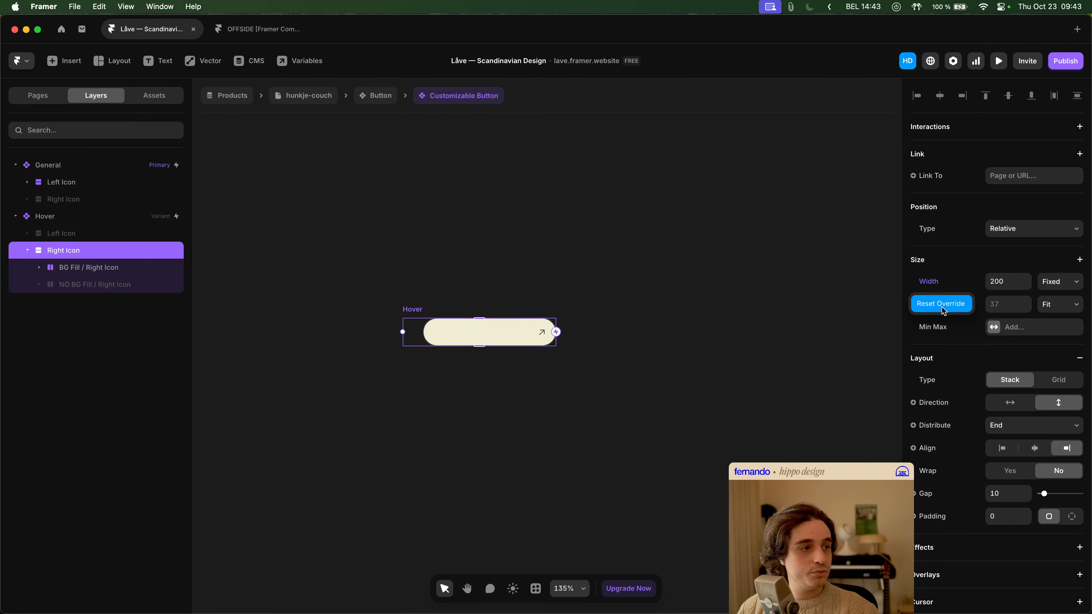
click(941, 307)
click(944, 307)
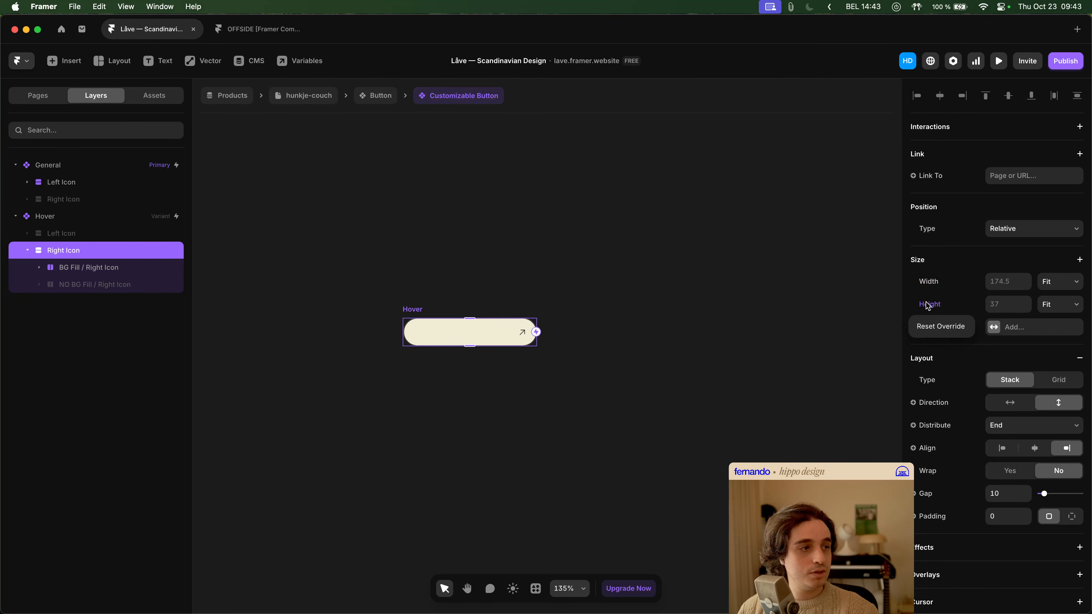
click(941, 330)
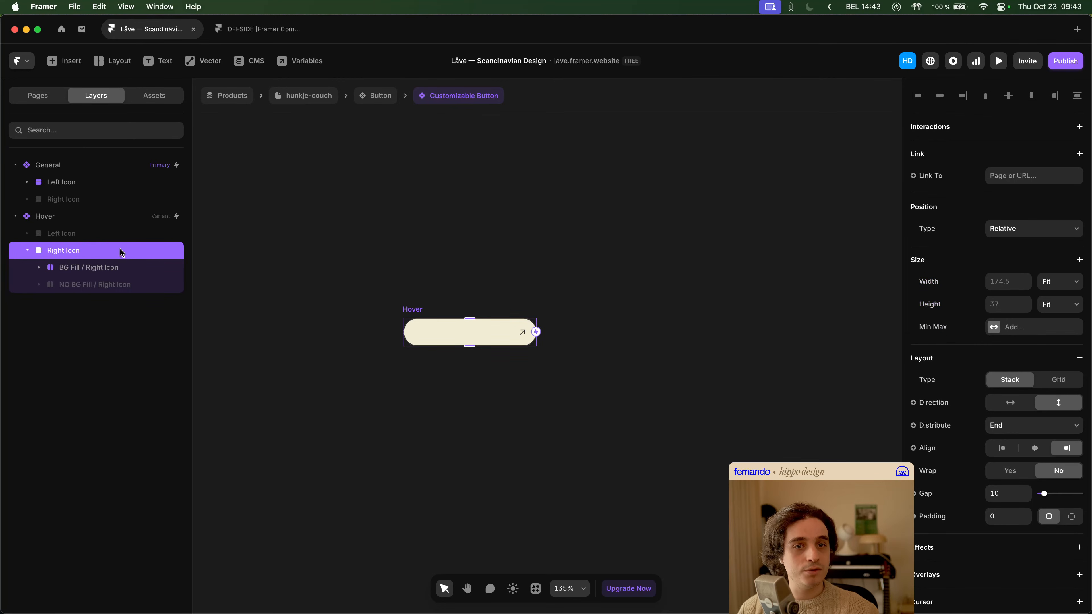
- Reset the width override on the Hover variant itself
click(87, 222)
click(941, 306)
click(951, 323)
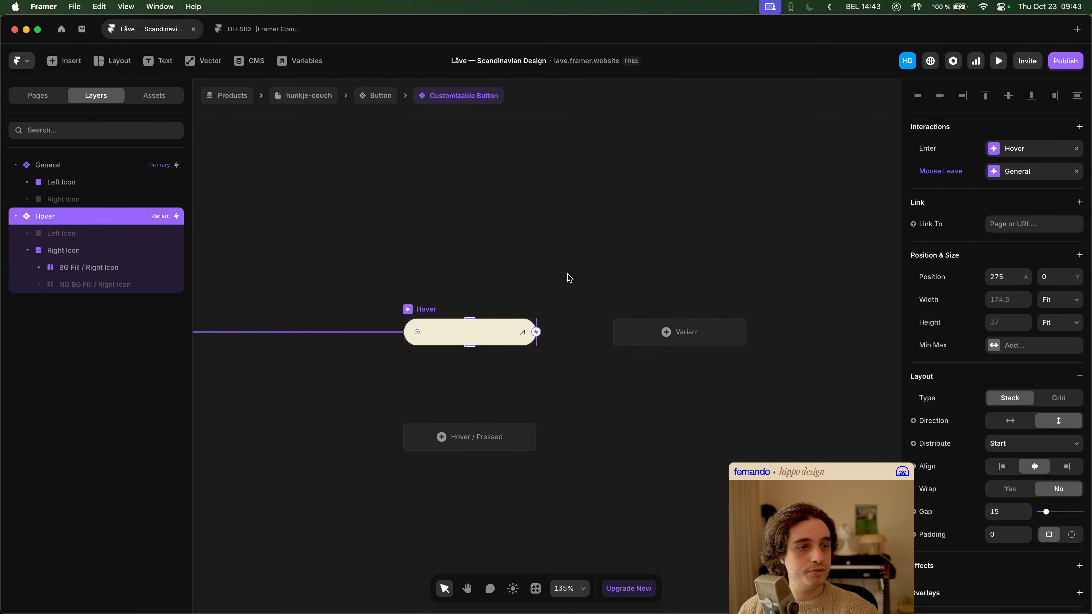
- Reset the visibility override on the Right Icon stack in the Hover variant and check its visibility condition
scroll(436, 334, up, 5)
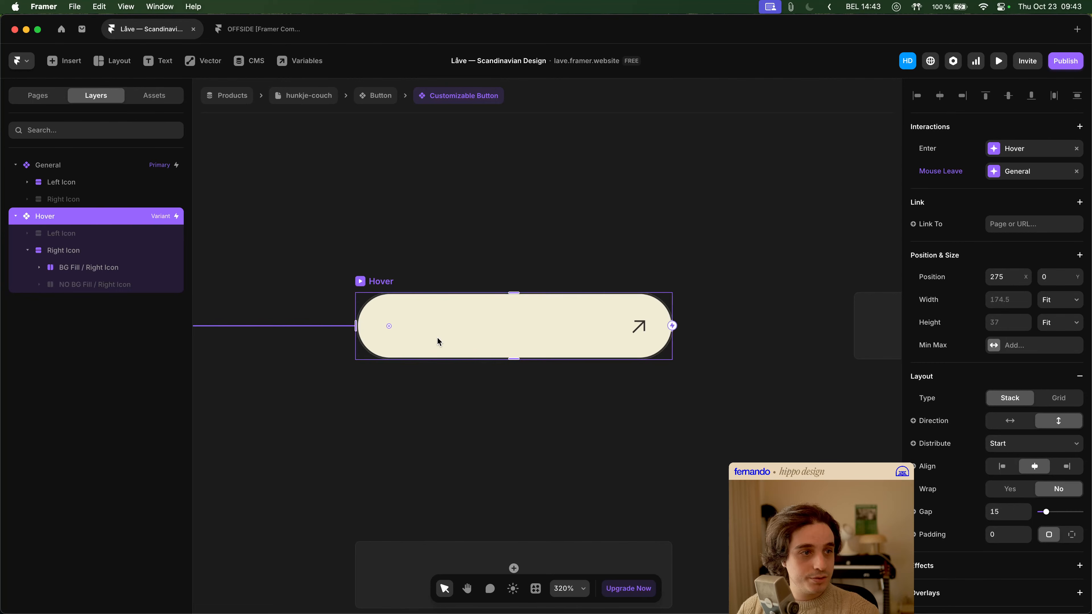
scroll(507, 253, down, 3)
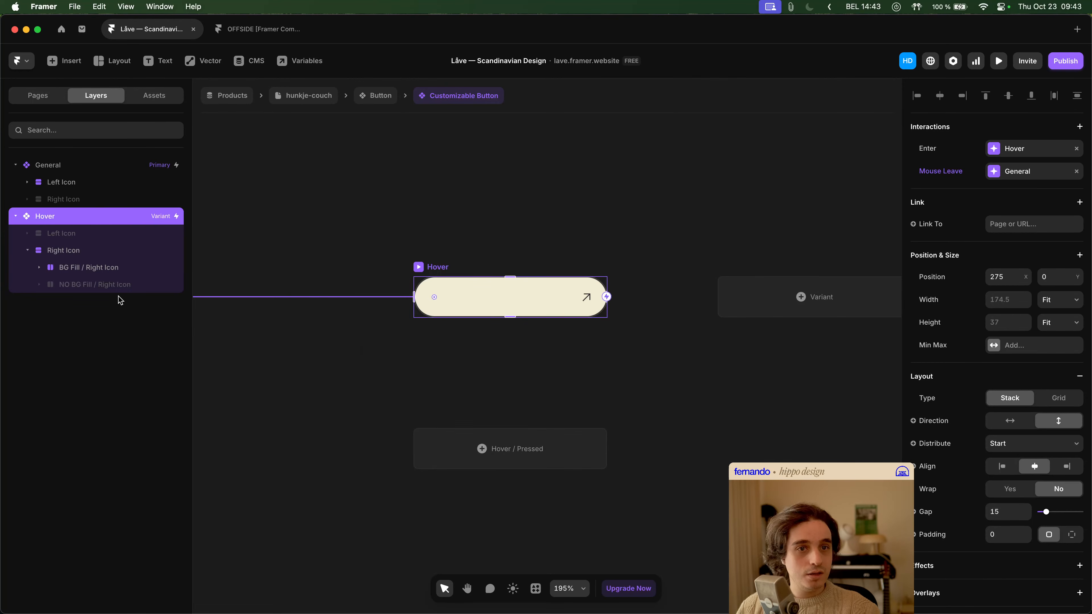
click(89, 251)
scroll(1027, 460, down, 5)
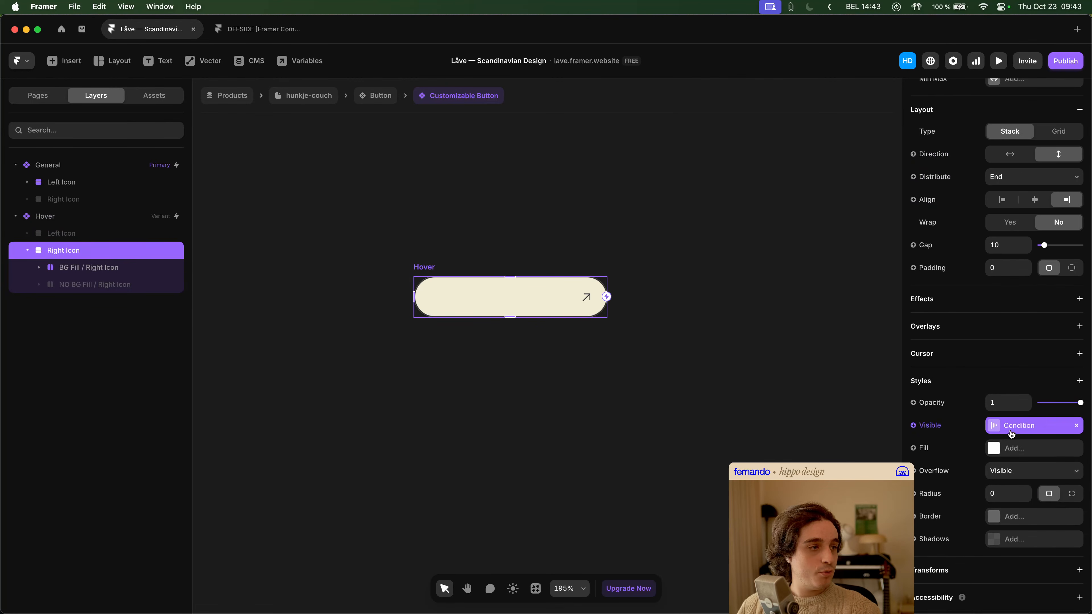
click(1029, 429)
click(940, 427)
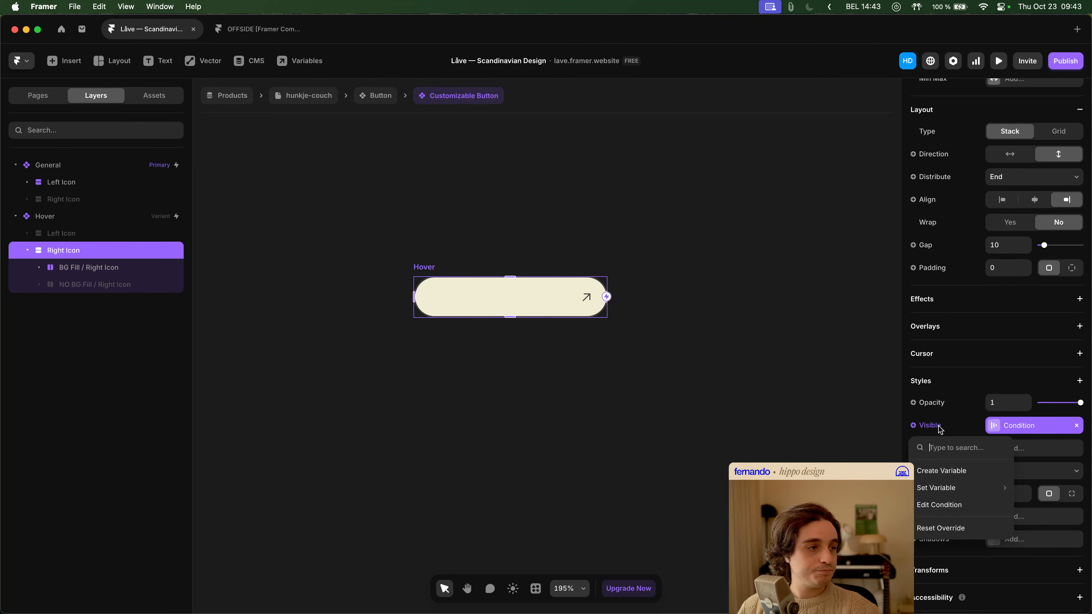
click(940, 528)
key(super+z)
key(super+shift+z)
click(1002, 427)
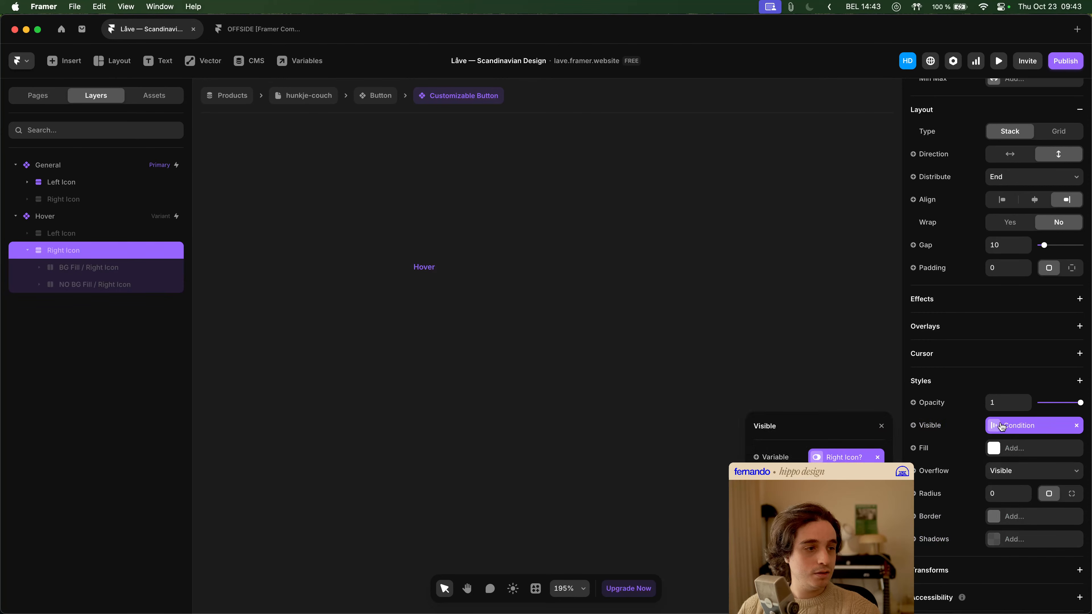
click(1003, 428)
- Reset the visibility override on the Left Icon stack in the Hover variant
click(90, 233)
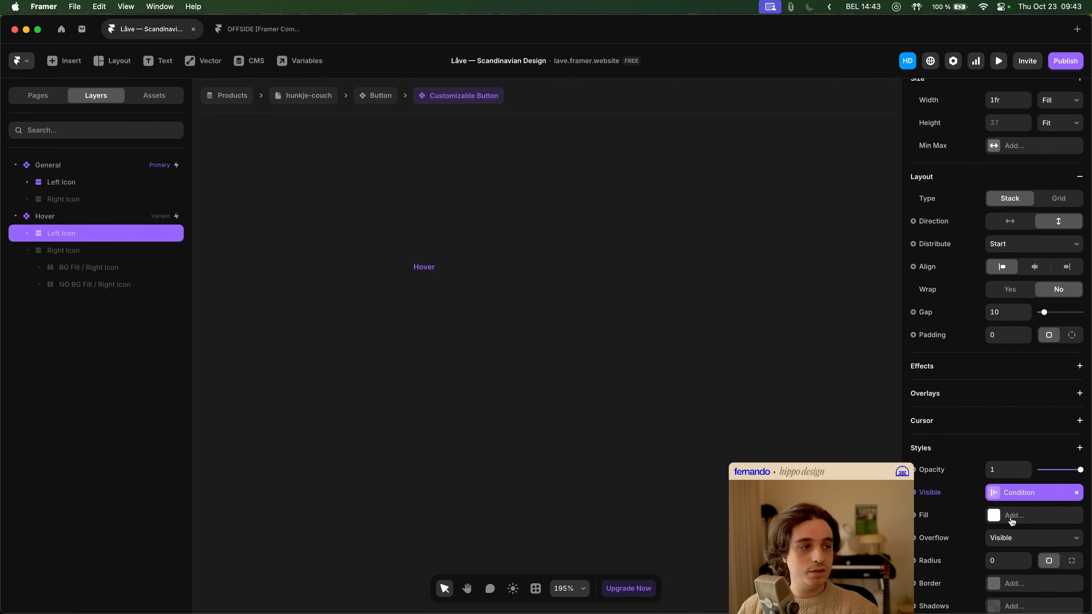
click(921, 492)
click(951, 593)
click(645, 424)
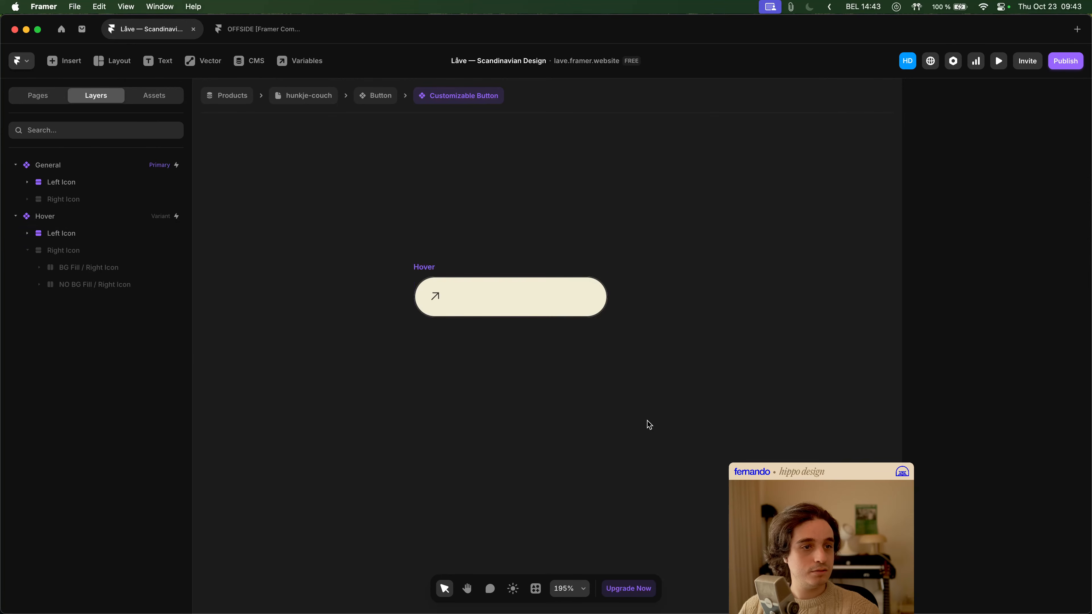
scroll(593, 407, down, 3)
scroll(593, 407, down, 5)
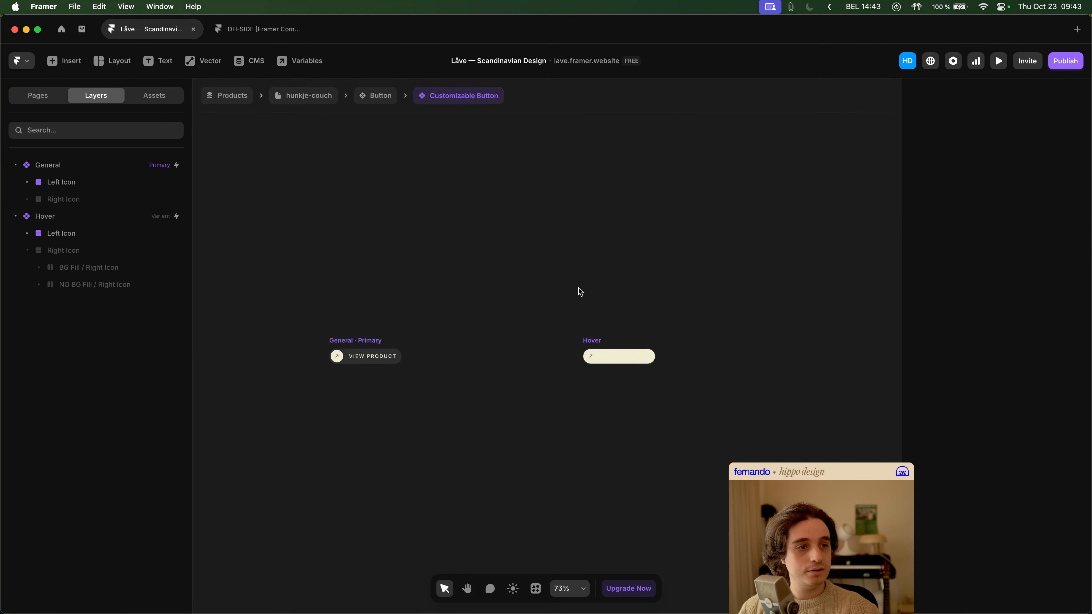
- Return to the hunkje-couch page, preview it, and test the hover states of the MORE INFO buttons on every background
click(309, 98)
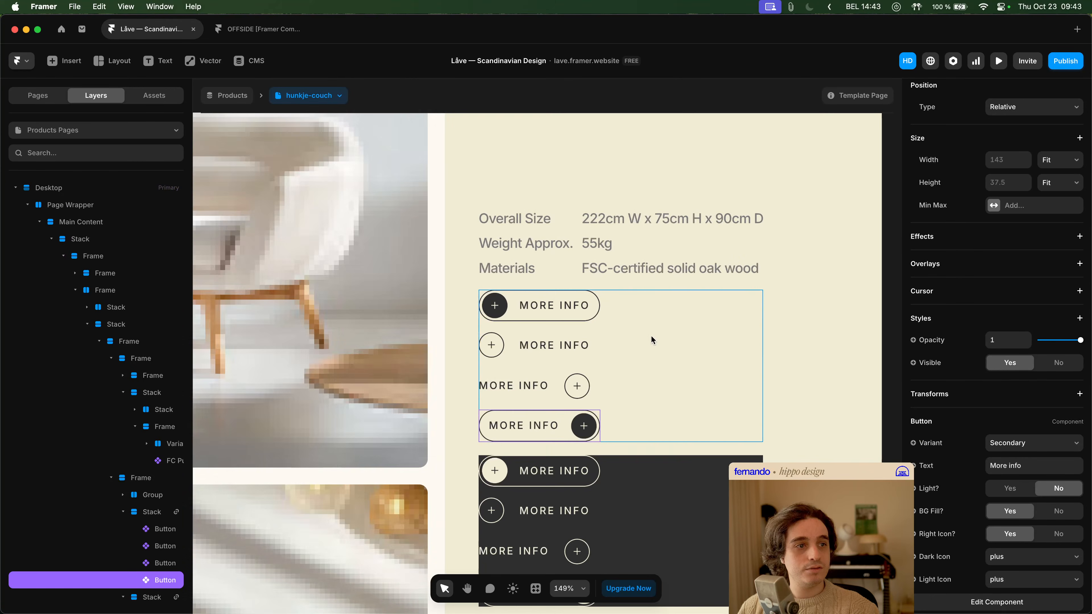
click(998, 61)
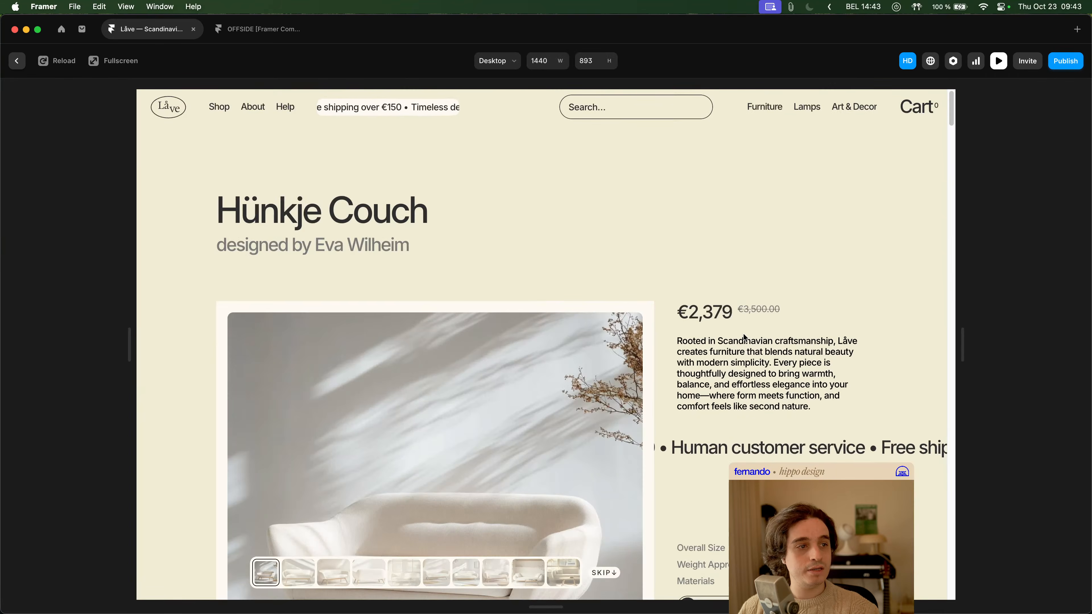
scroll(746, 270, down, 3)
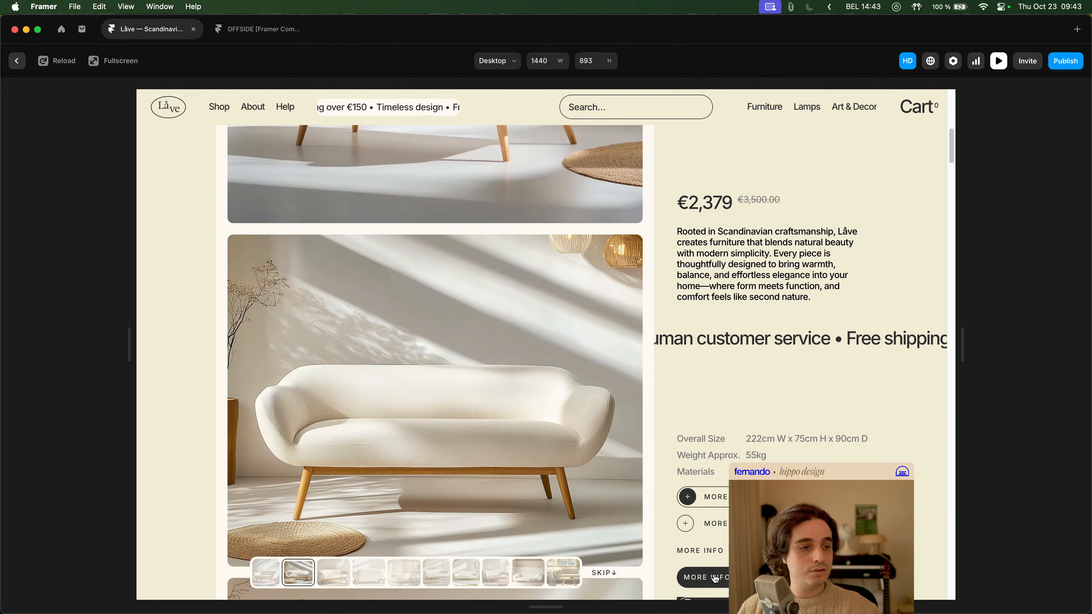
click(564, 572)
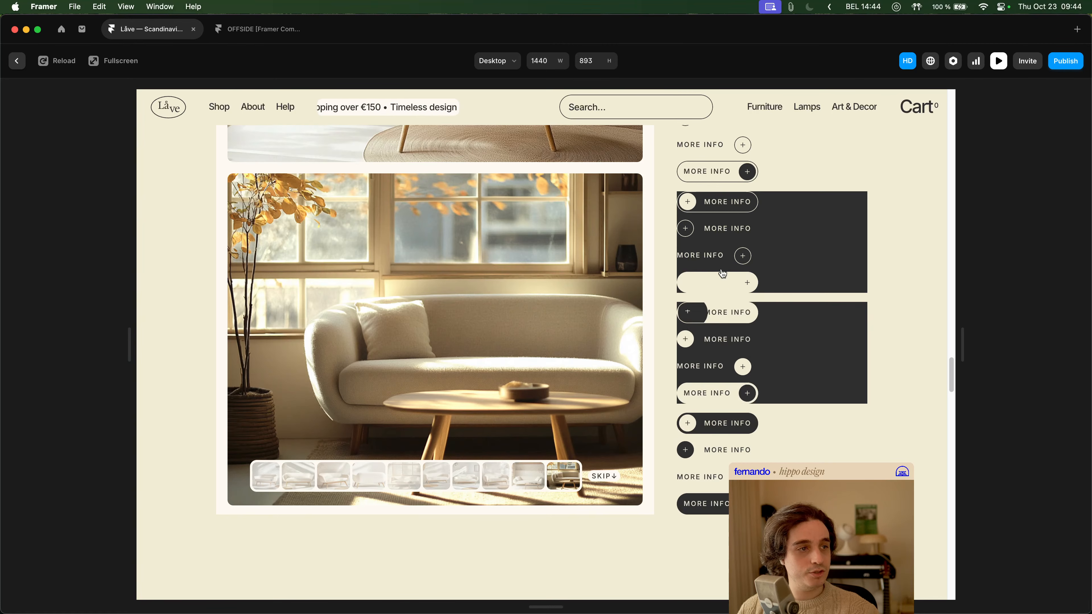
key(Escape)
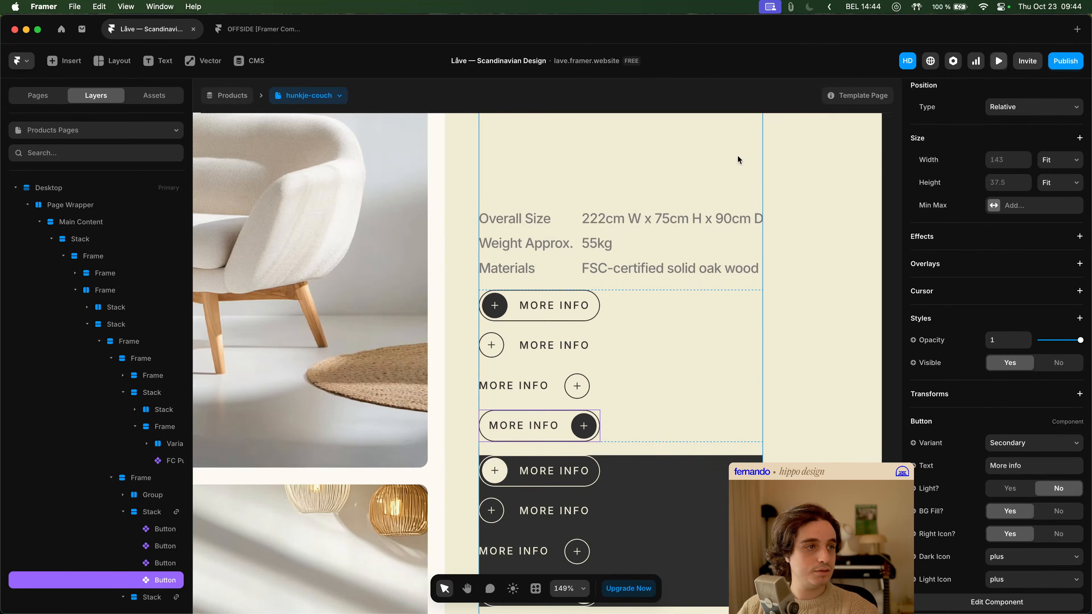
- Reopen the nested Customizable Button component and show Right Icon instead of Left Icon in its Hover variant
double_click(578, 386)
double_click(557, 423)
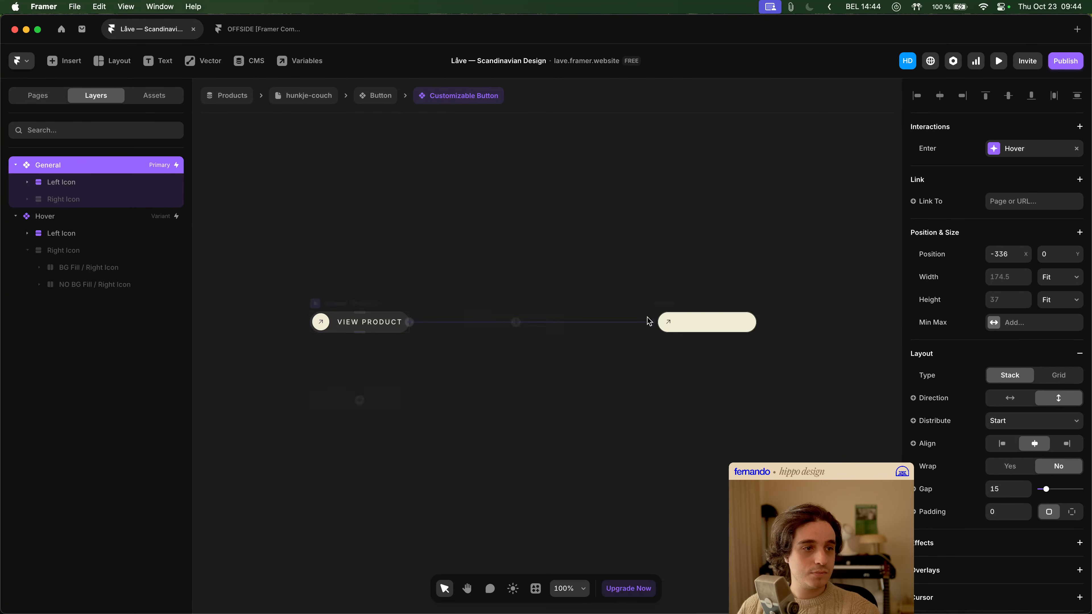
click(668, 322)
click(87, 236)
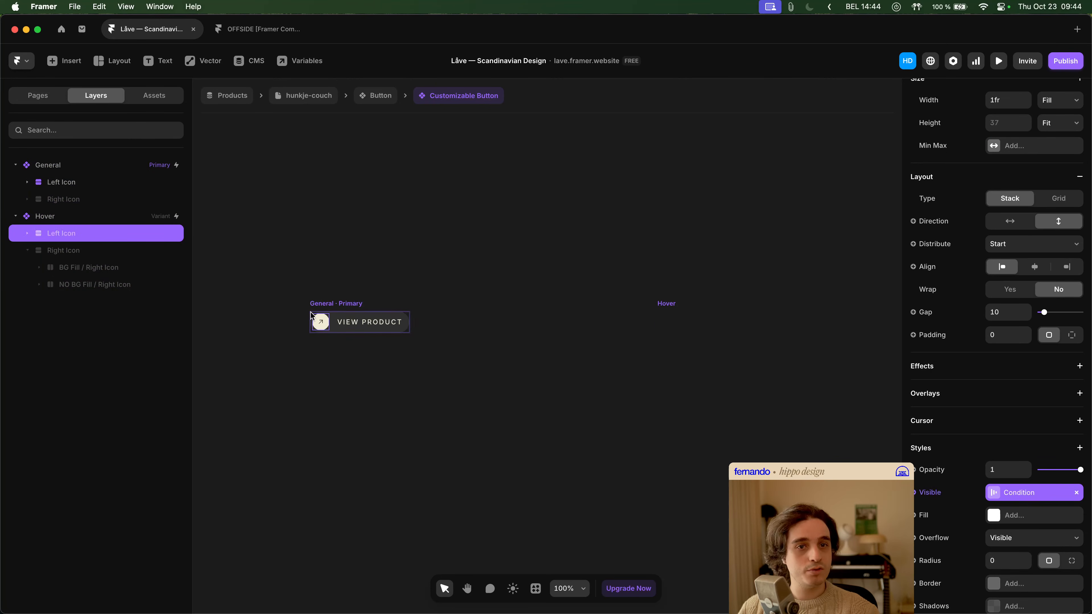
click(151, 249)
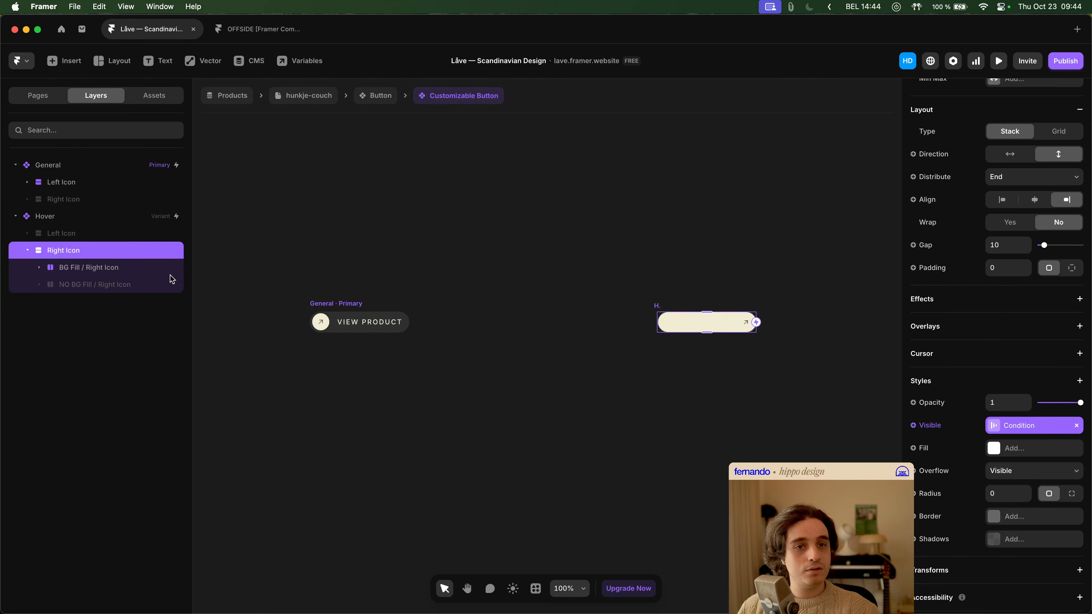
- Hide BG Fill / Right Icon and show NO BG Fill / Right Icon inside the Hover variant
click(125, 268)
key(Delete)
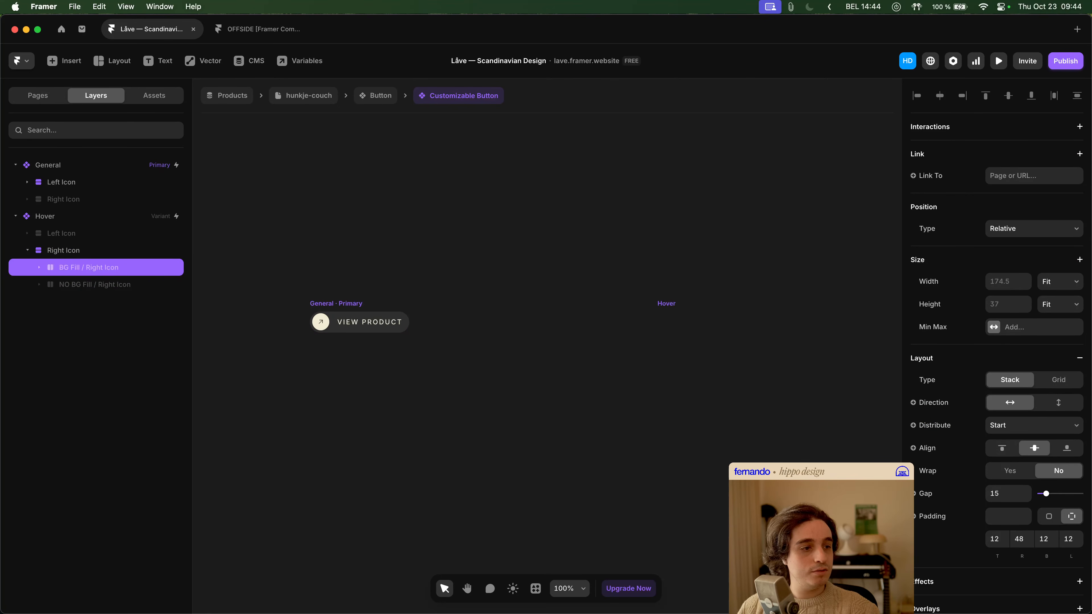
click(87, 285)
key(super+semicolon)
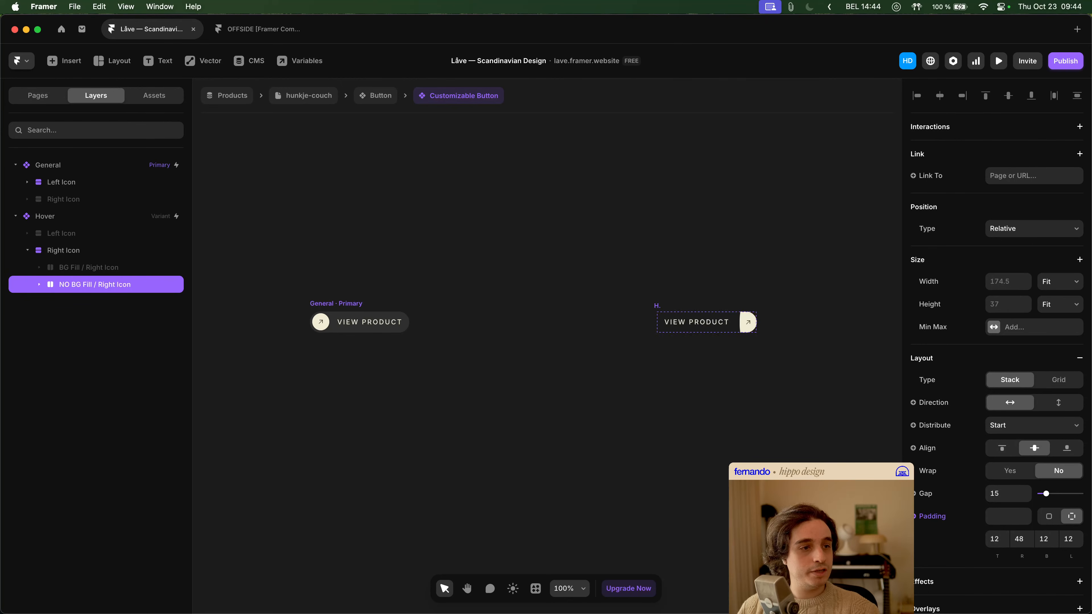
- Set the left padding of NO BG Fill / Right Icon in the Hover variant to 0
click(755, 448)
scroll(736, 318, up, 5)
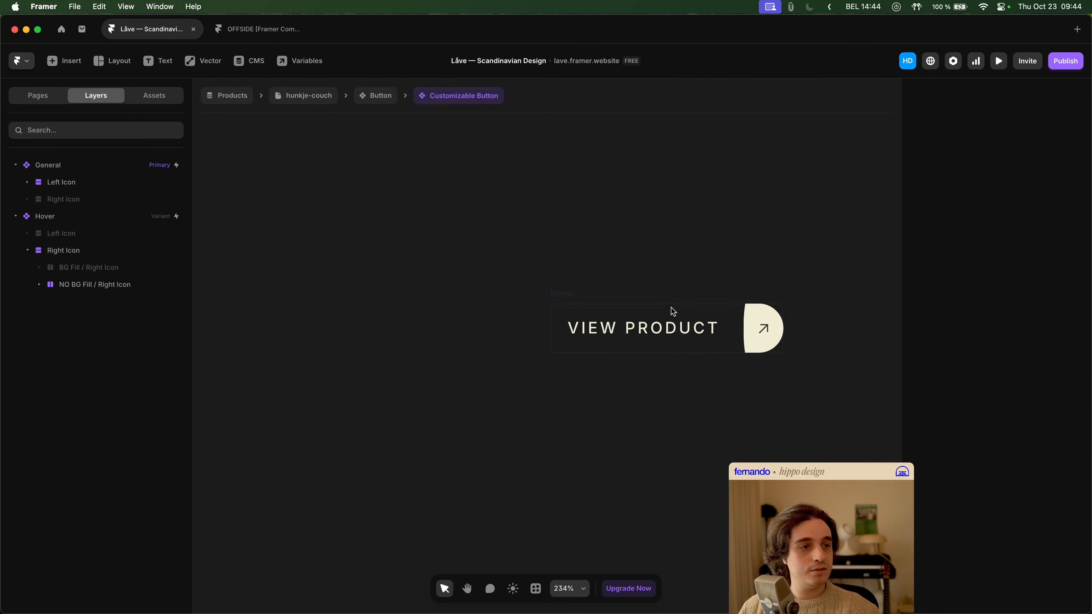
click(567, 296)
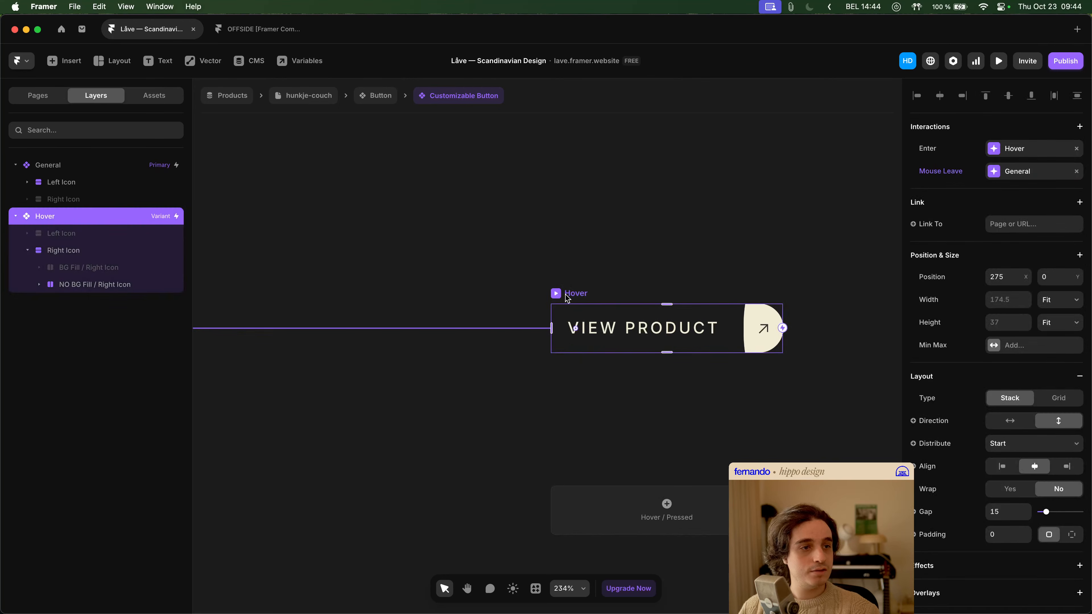
click(99, 285)
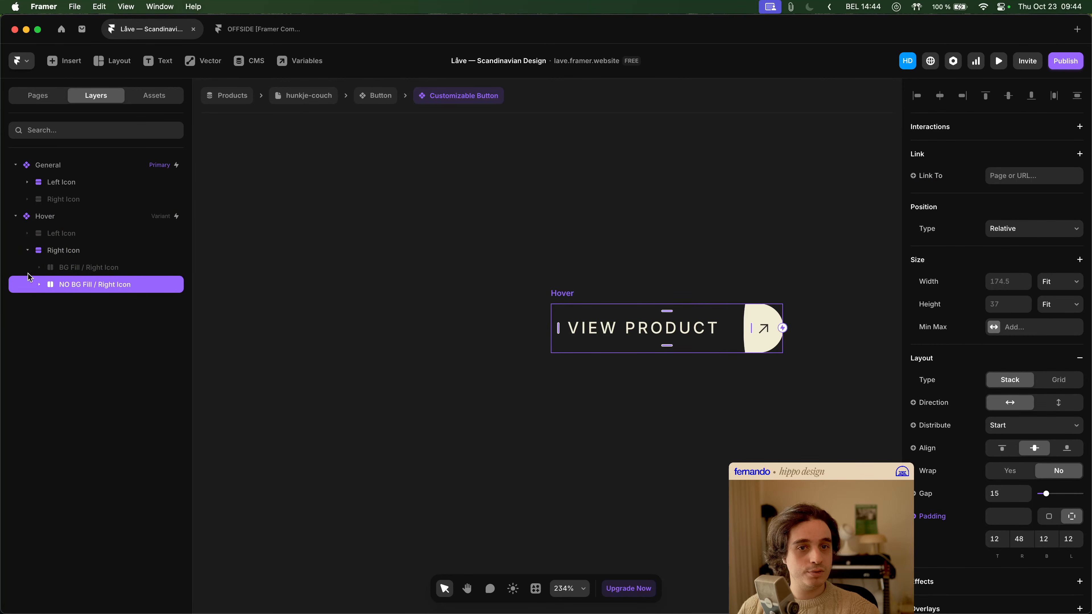
click(953, 520)
click(940, 512)
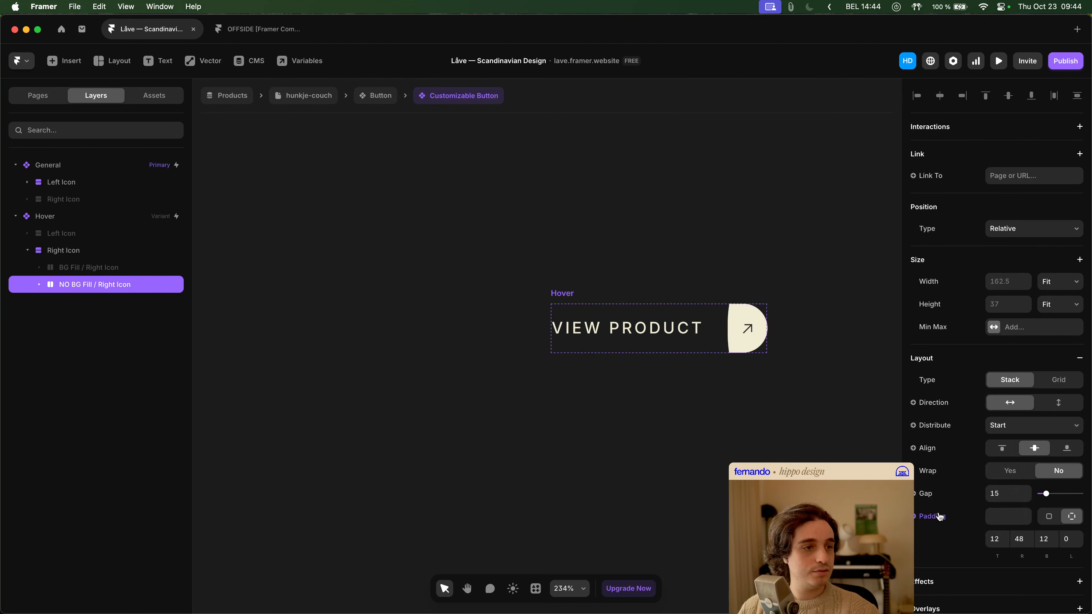
- Undo and redo the left padding change on NO BG Fill / Right Icon to compare both versions
key(super+z)
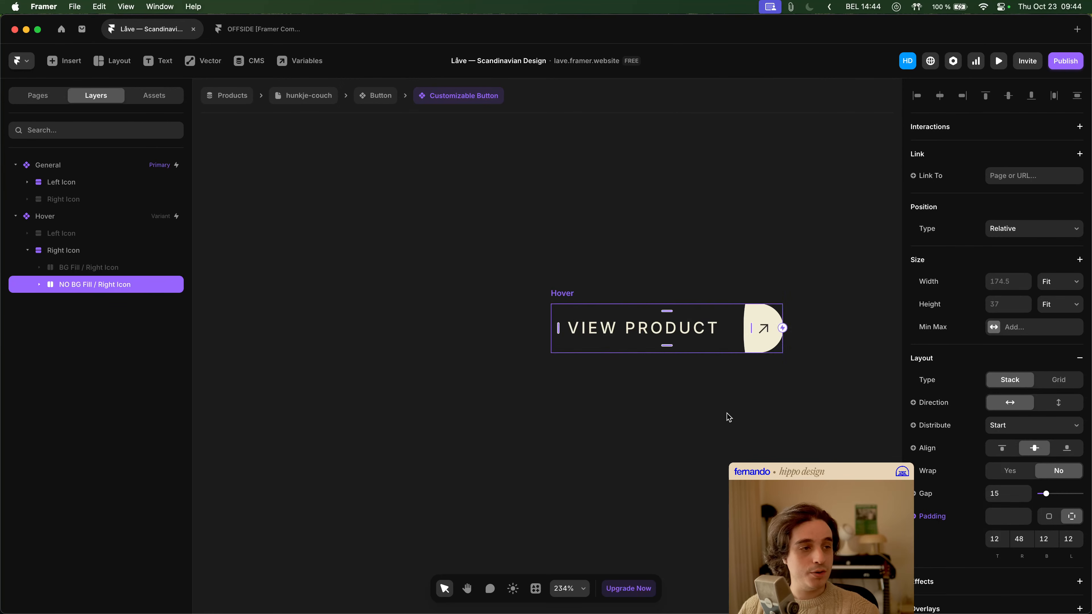
key(super+shift+z)
key(super+z)
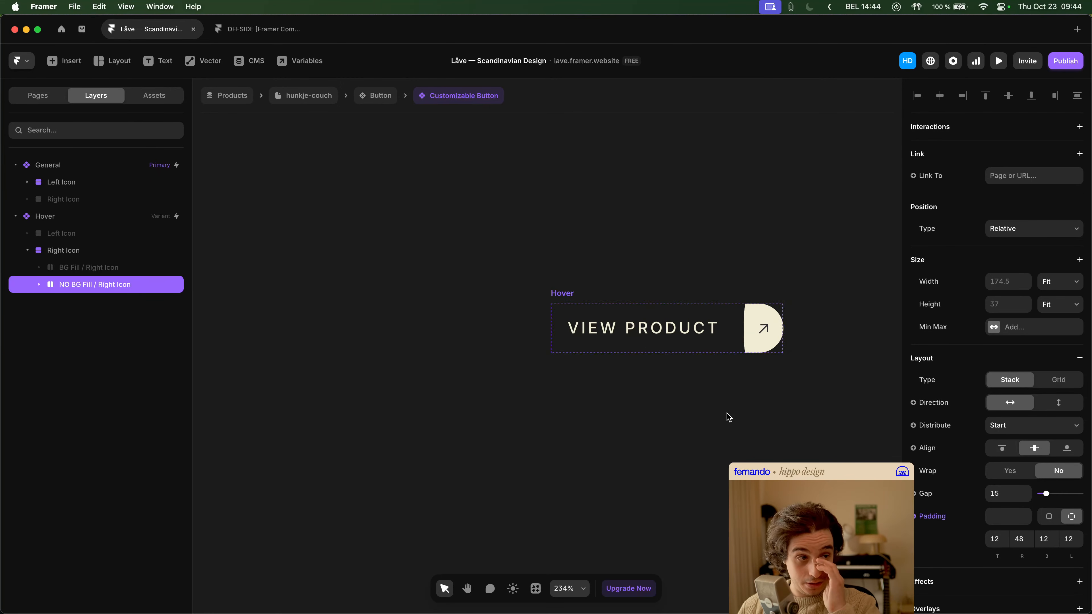
key(super+shift+z)
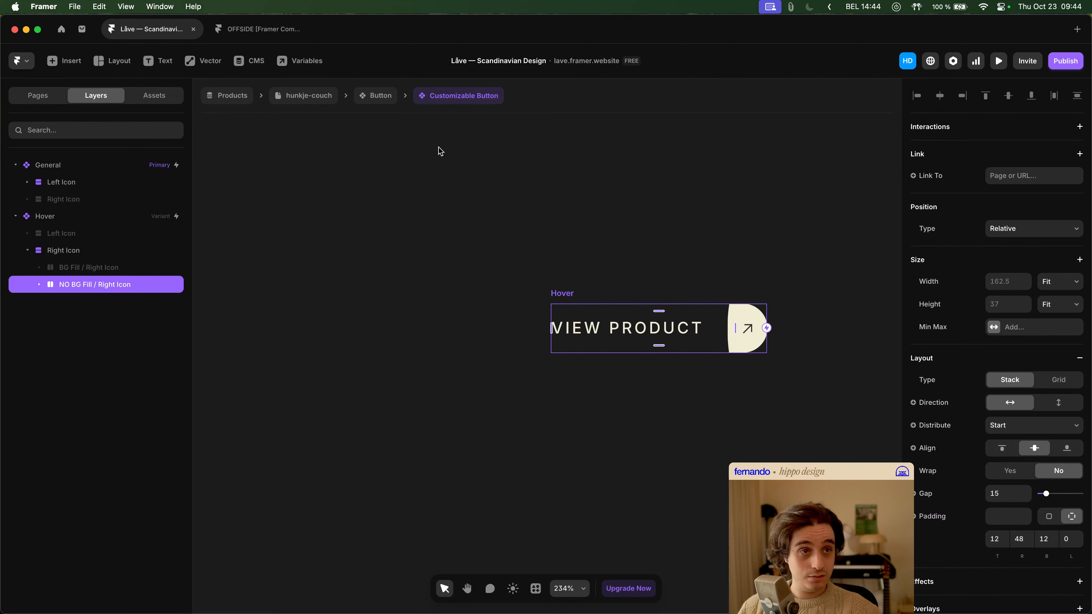
- Return to the hunkje-couch page, preview it, and check the MORE INFO buttons beside the last gallery image
click(322, 105)
scroll(602, 314, down, 3)
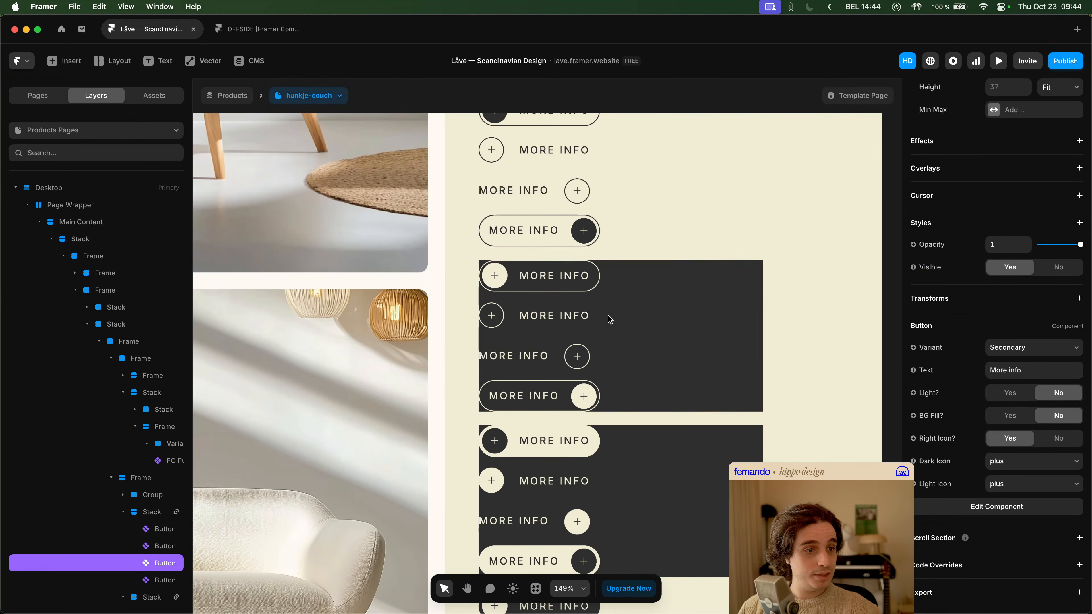
click(999, 61)
scroll(663, 292, down, 3)
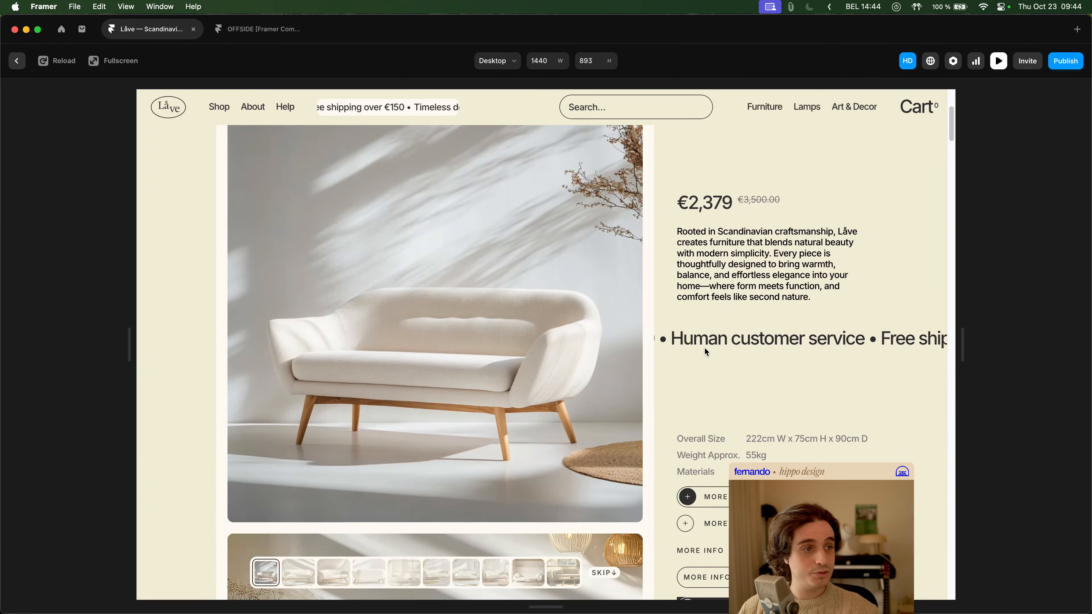
click(571, 577)
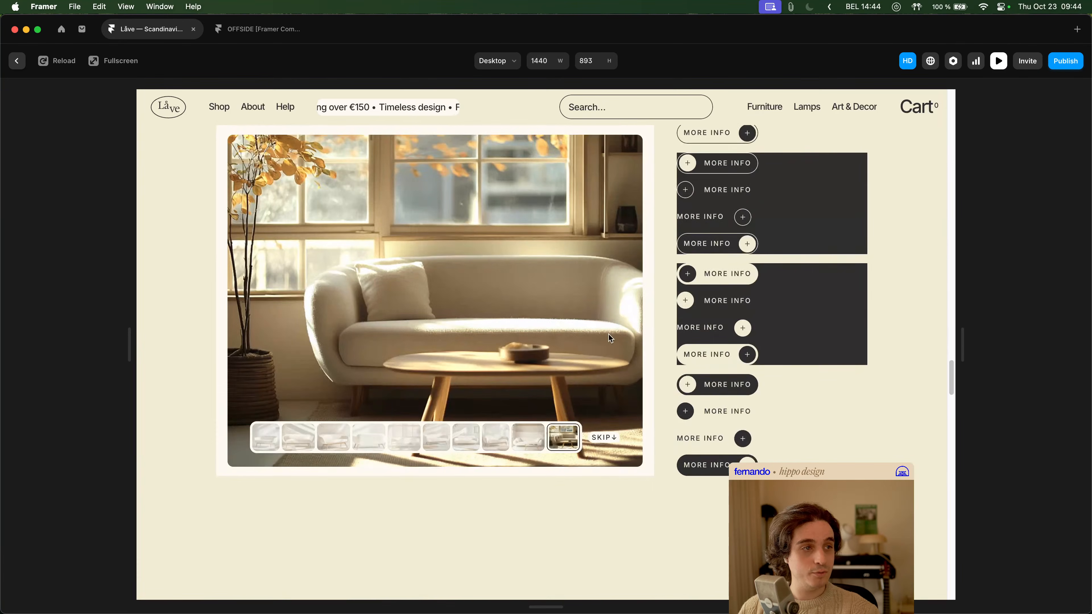
scroll(688, 327, up, 5)
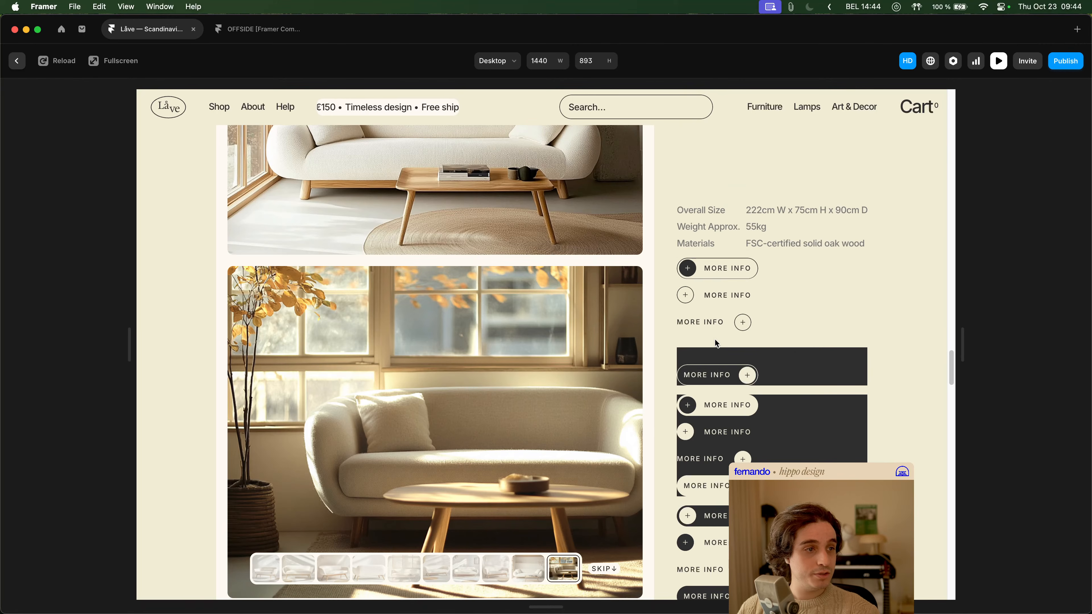
scroll(714, 504, down, 3)
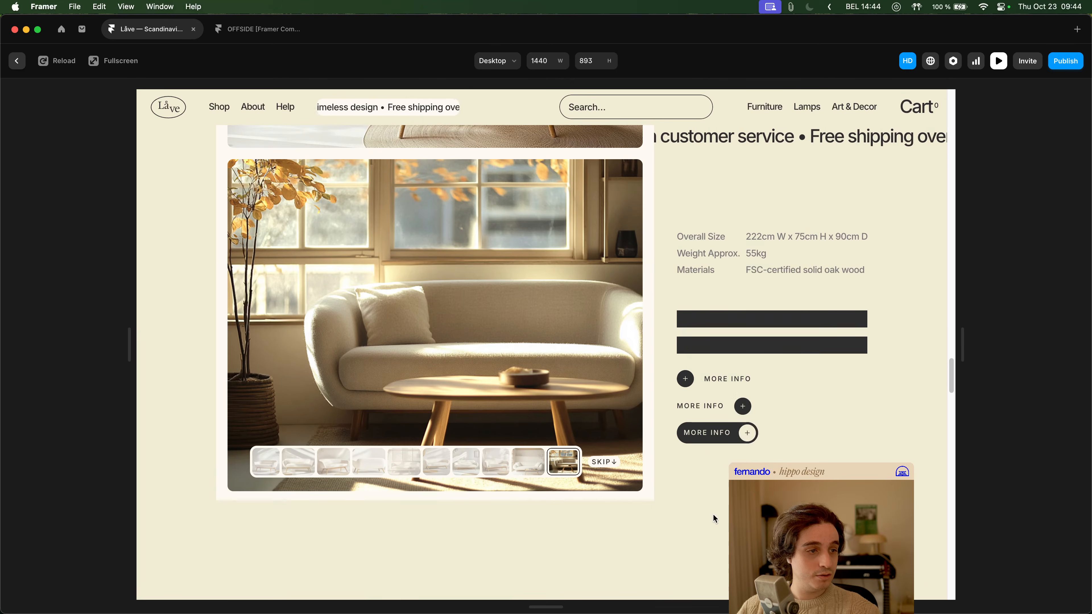
- Leave the preview and undo the recent Customizable Button changes until the Hover variant shows Left Icon instead of Right Icon
key(super+p)
key(super+z)
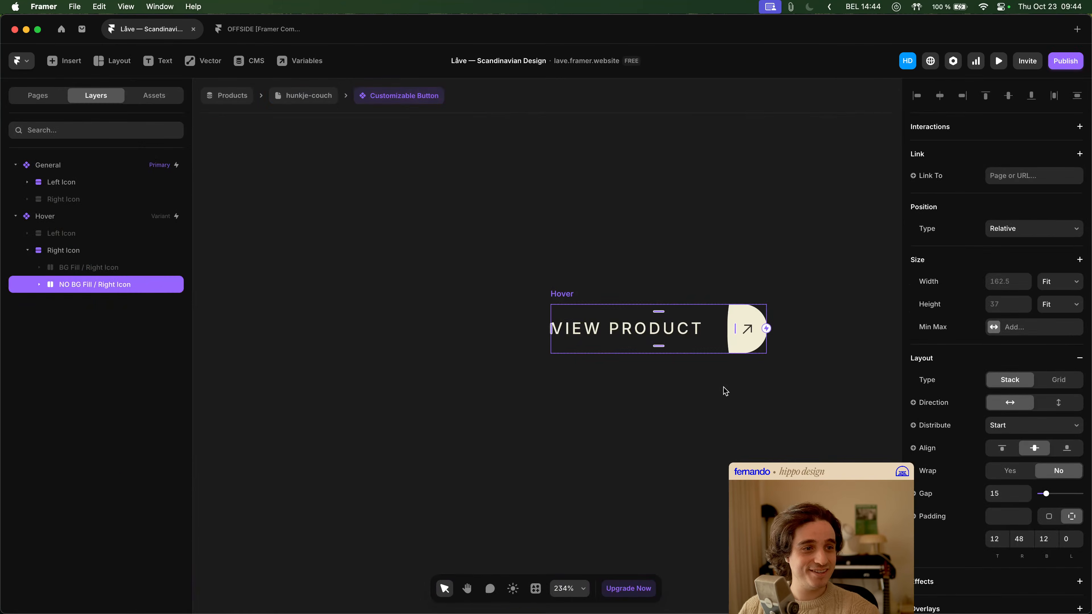
key(super+z)
key(super+z)
key(super+z)
key(super+z)
key(super+z)
key(super+z)
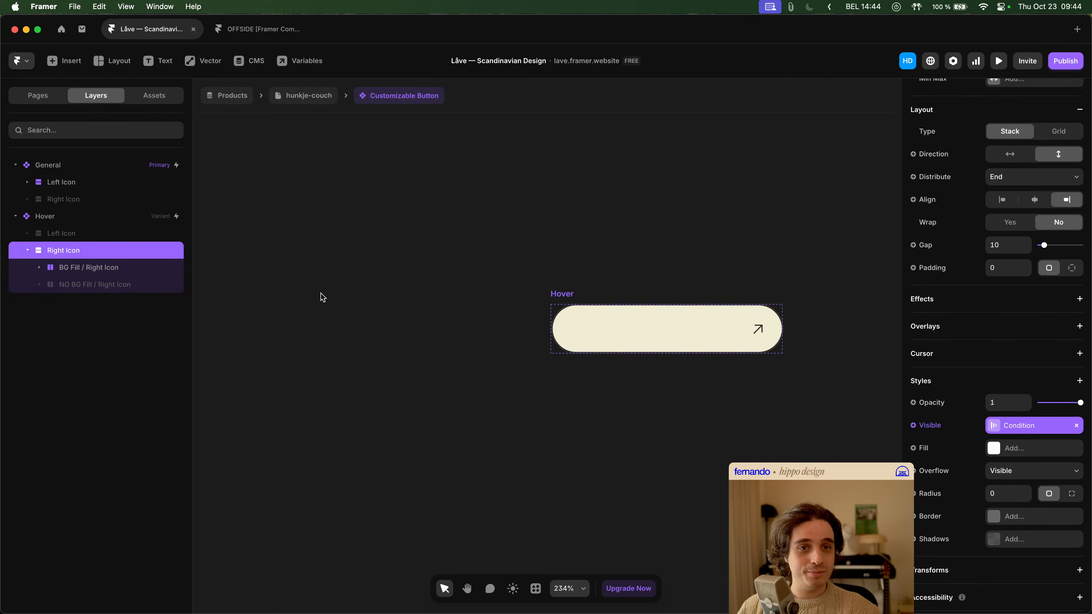
key(super+z)
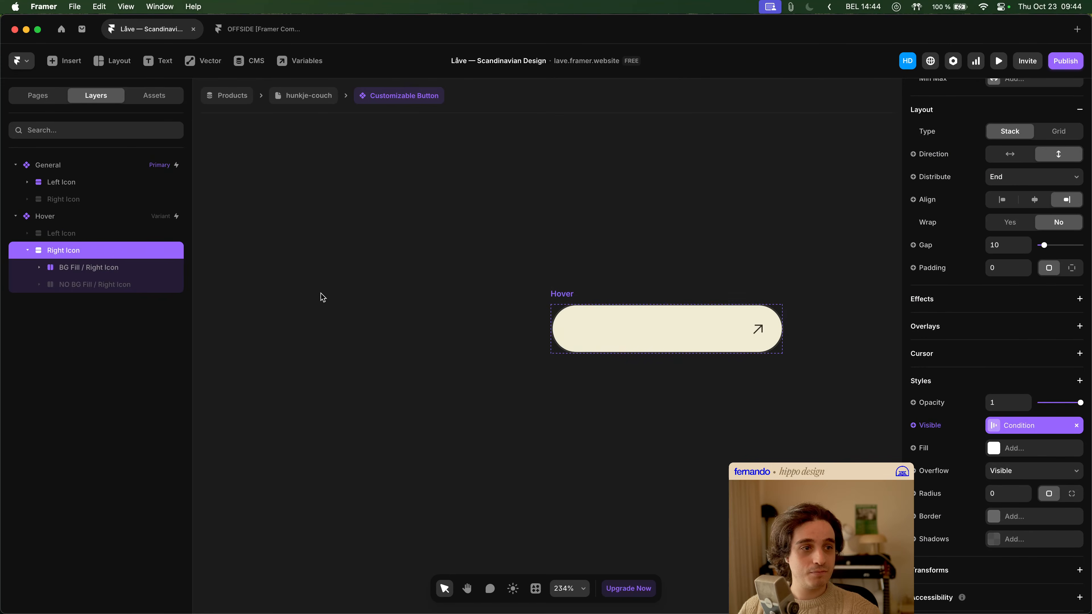
key(super+z)
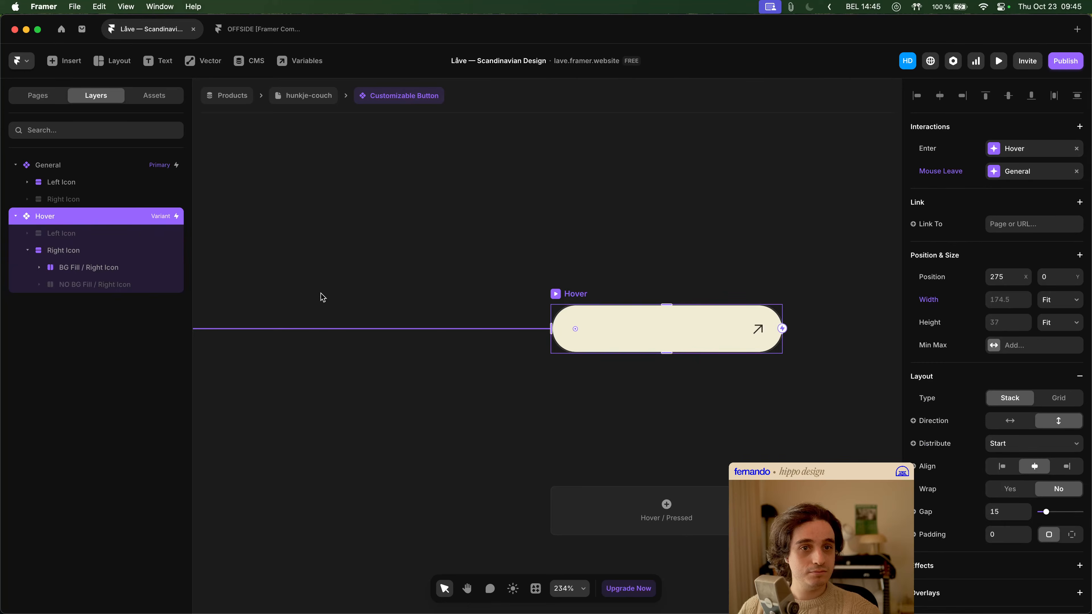
key(super+z)
key(super+z)
key(super+z)
key(super+z)
key(super+z)
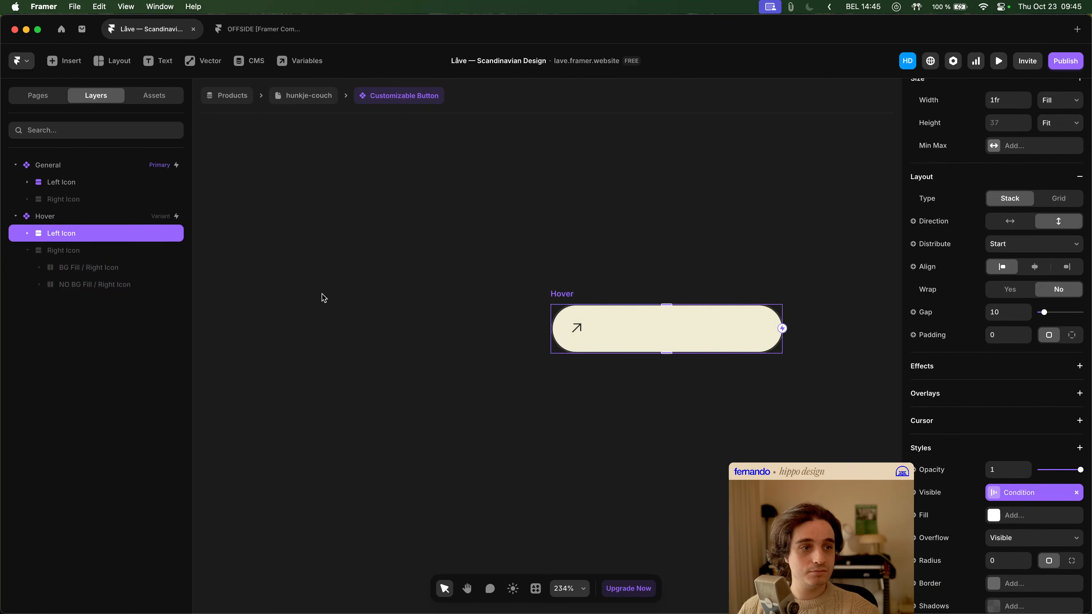
- Preview the hunkje-couch page again, test the MORE INFO hover states on light and dark backgrounds, and close the preview
scroll(348, 273, down, 5)
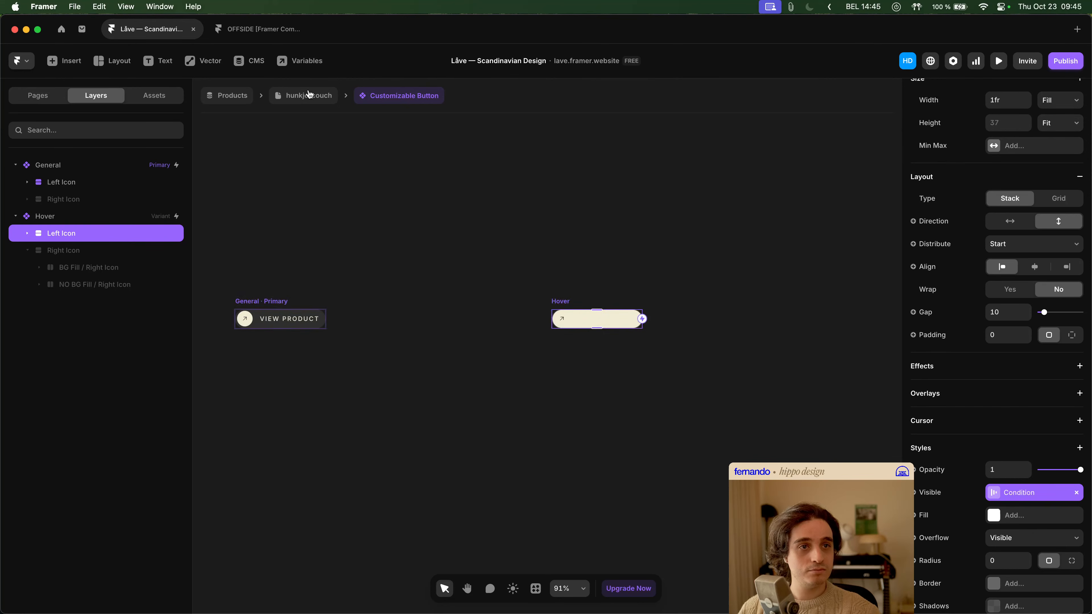
click(306, 95)
key(super+p)
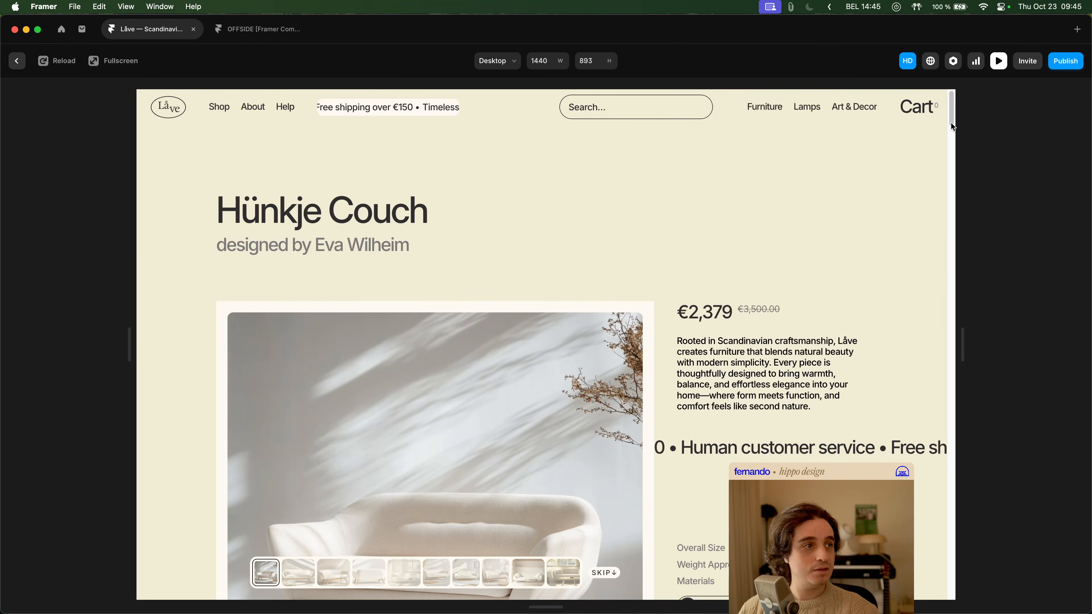
scroll(600, 534, down, 3)
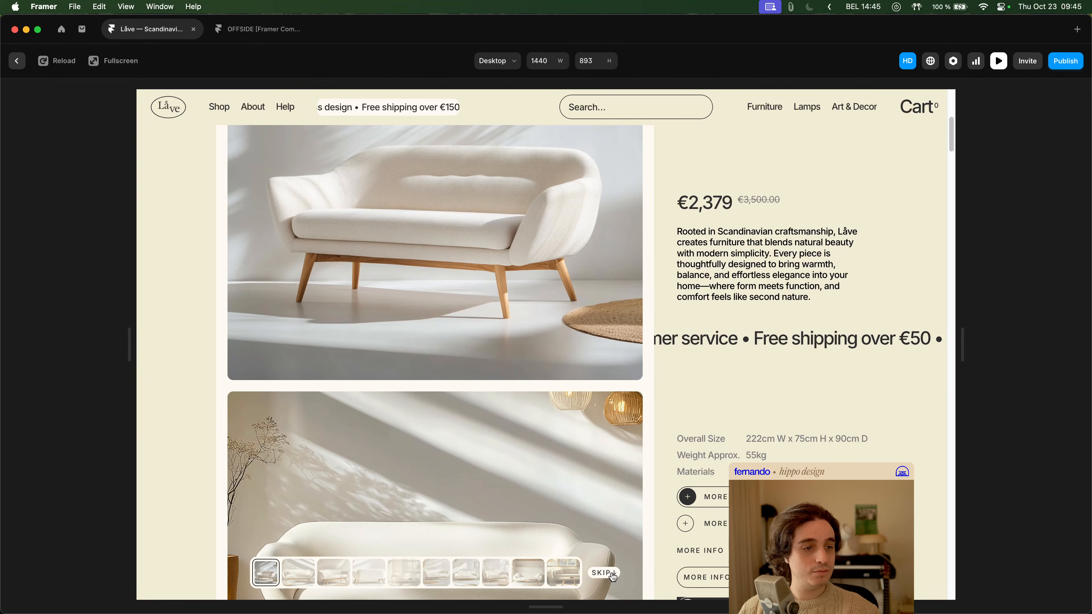
click(564, 573)
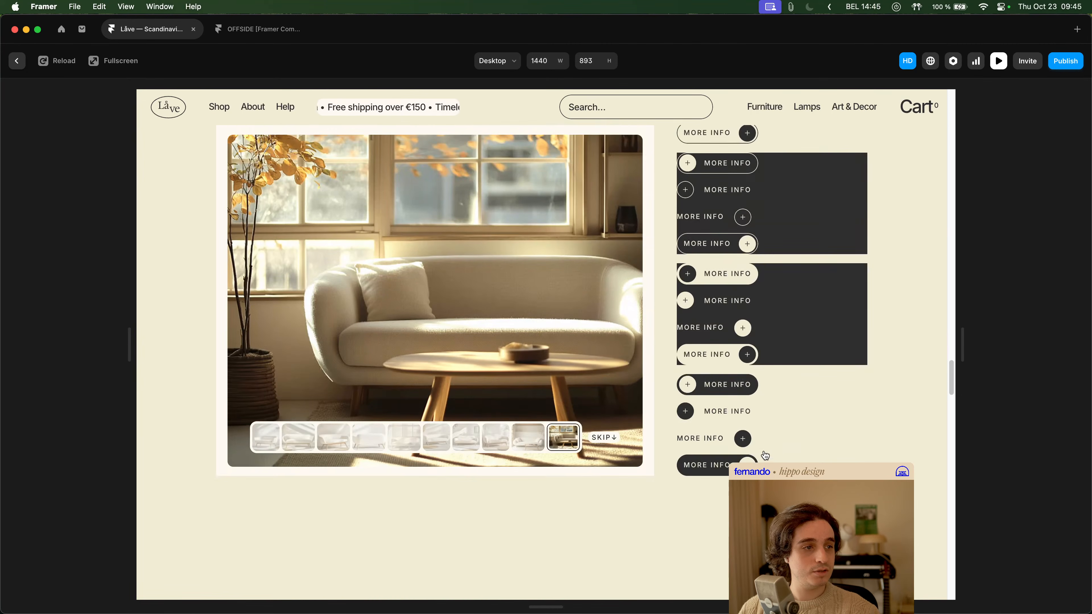
scroll(800, 458, up, 2)
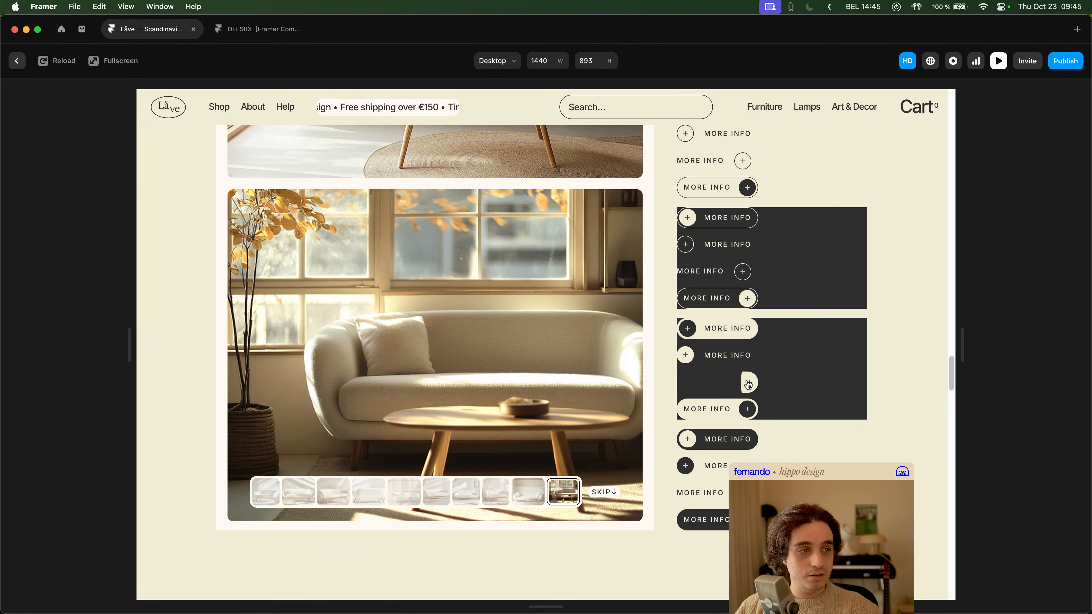
scroll(774, 384, up, 3)
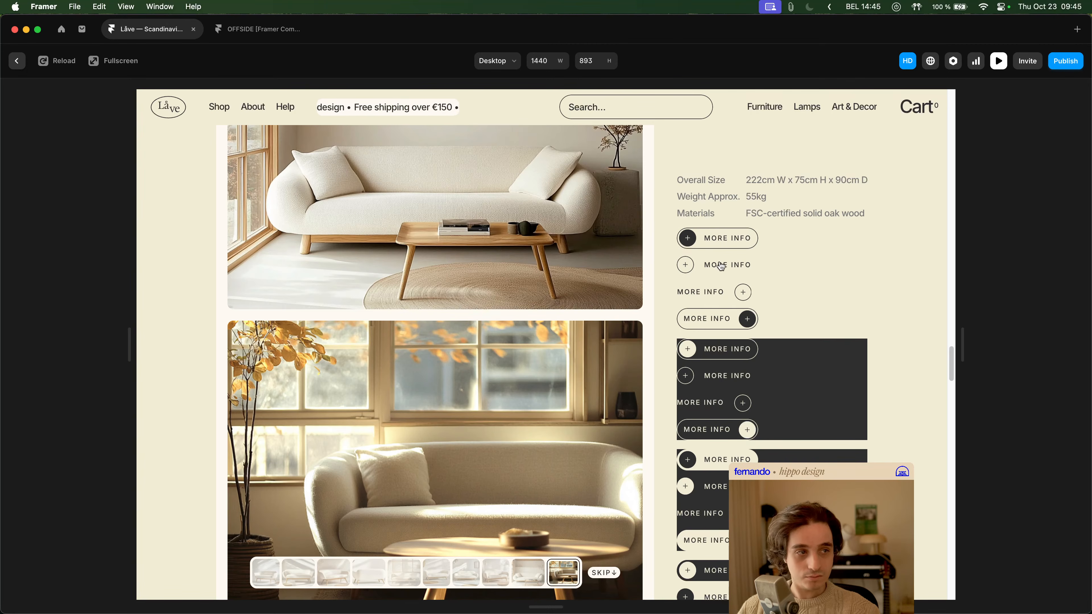
key(Escape)
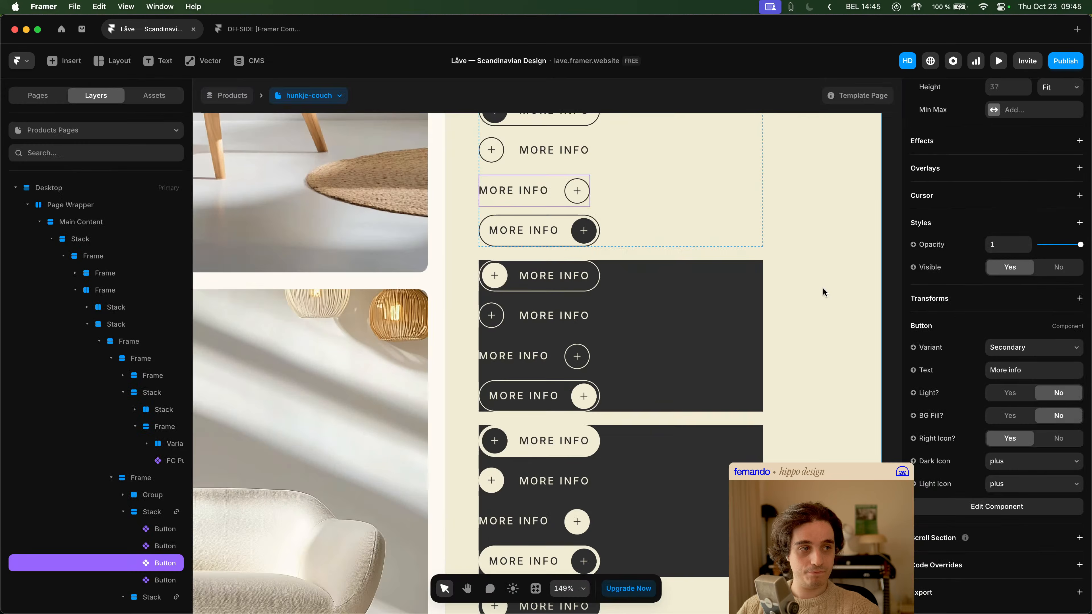
- Open the nested Customizable Button component from the second MORE INFO button on the light background
scroll(683, 344, up, 3)
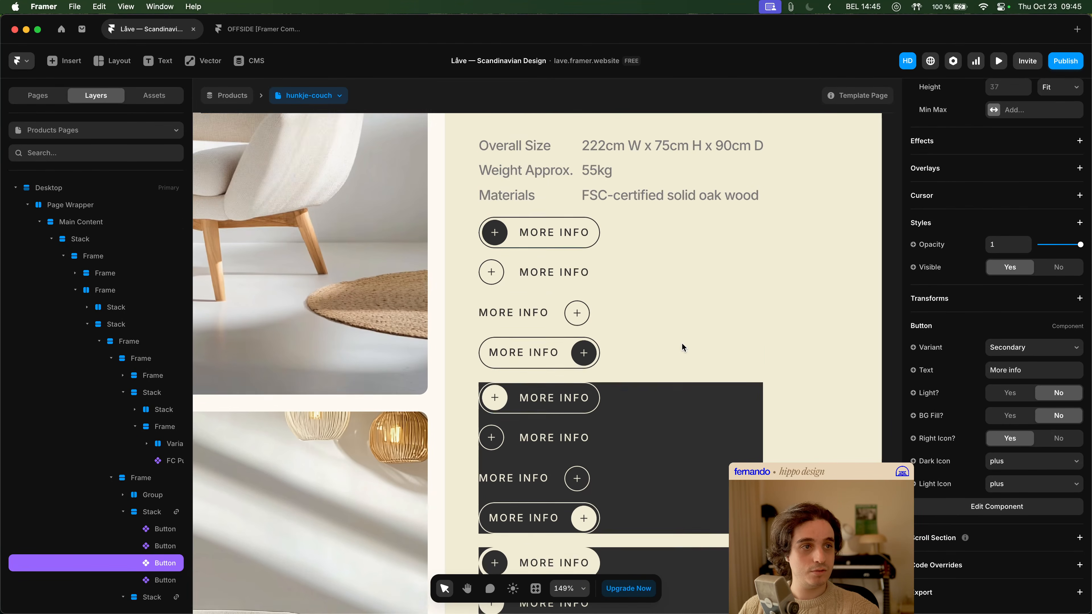
click(541, 282)
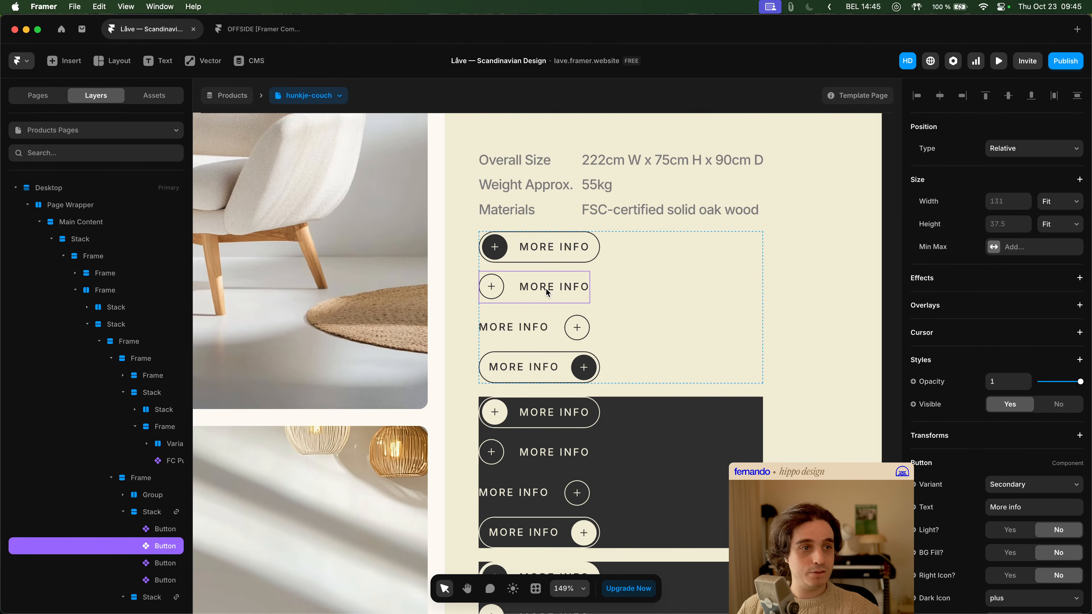
double_click(547, 293)
double_click(553, 420)
click(554, 421)
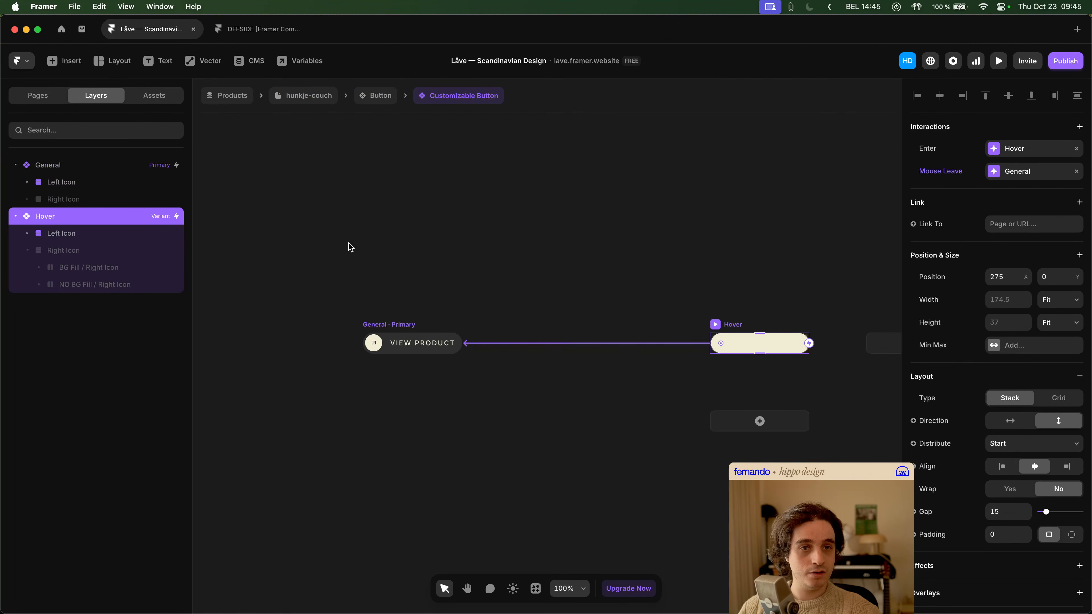
- Expand the Hover variant's Left Icon layers and select the Stack inside BG Fill / Left Icon
click(73, 183)
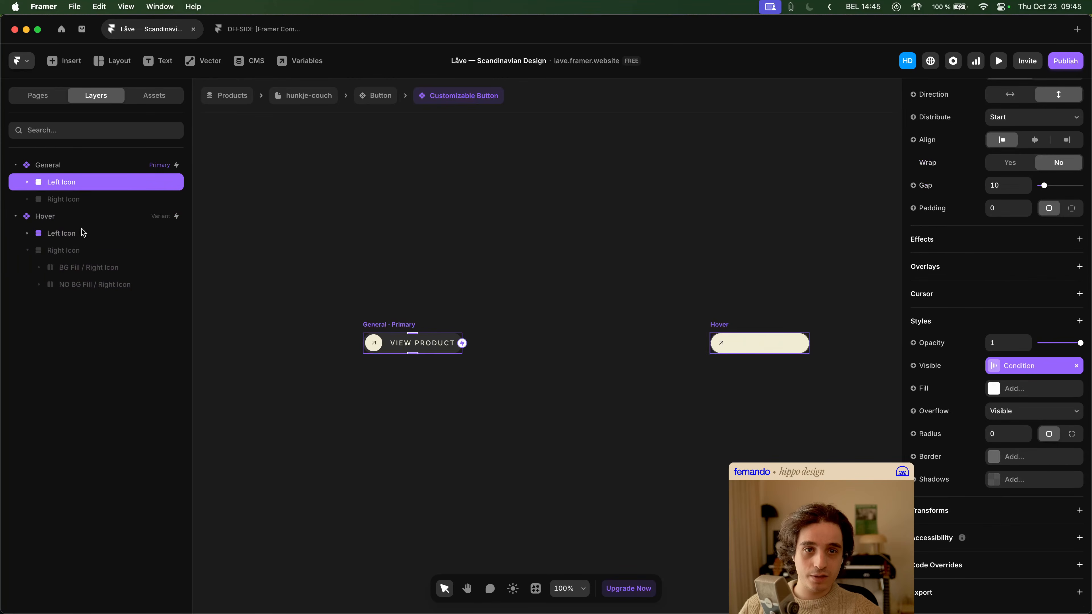
click(84, 235)
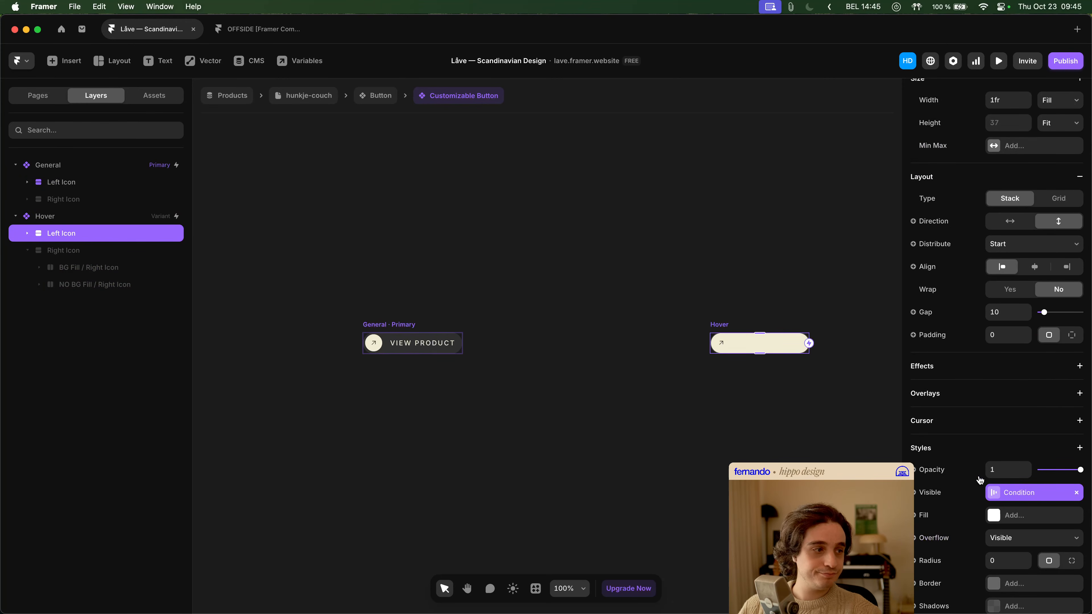
click(27, 250)
click(28, 233)
click(59, 256)
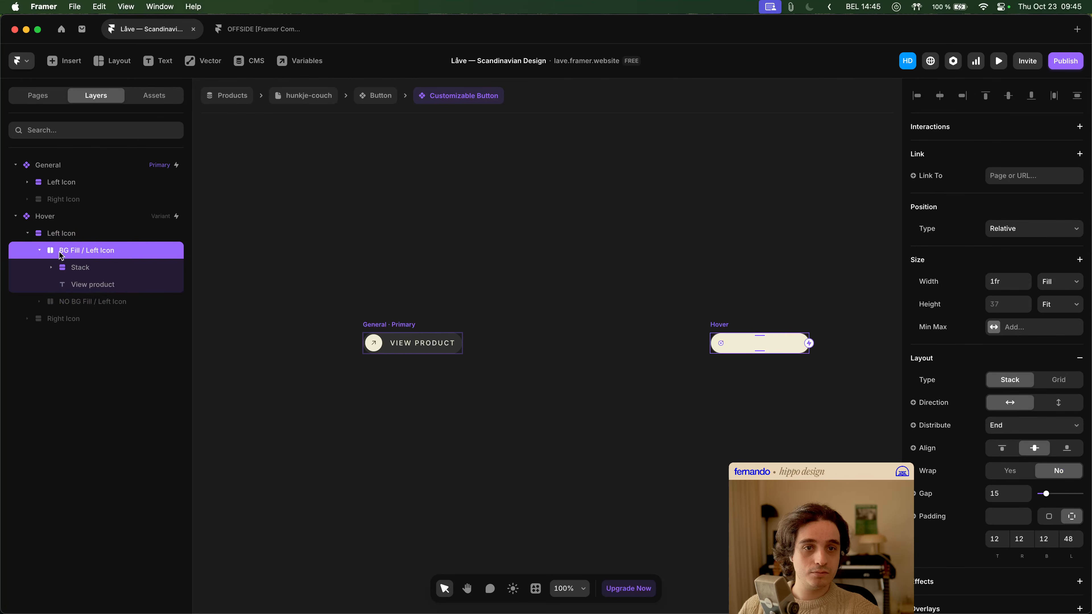
click(36, 251)
click(37, 251)
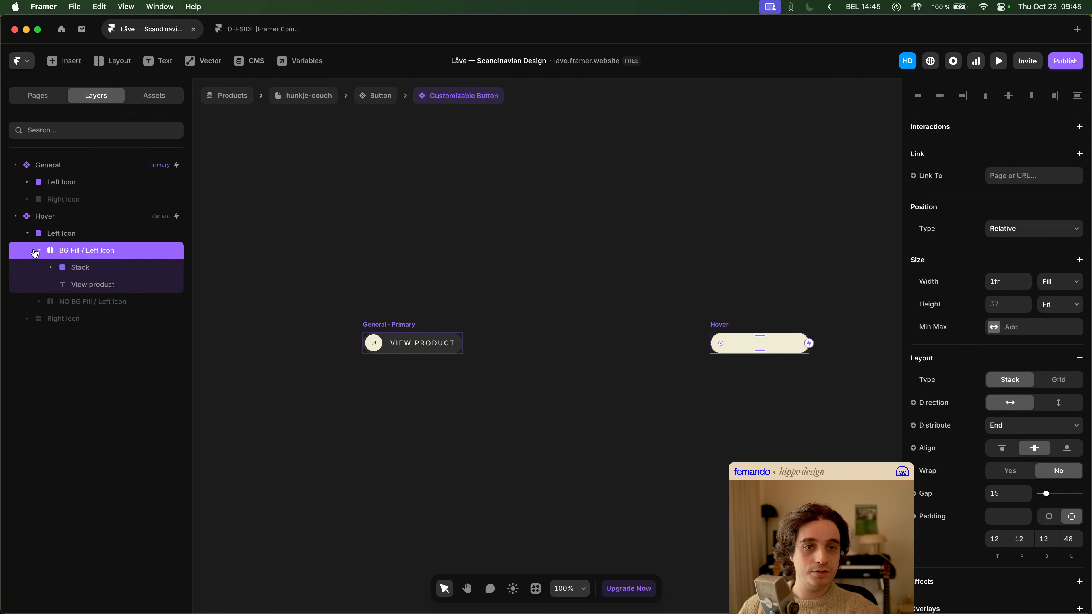
click(87, 271)
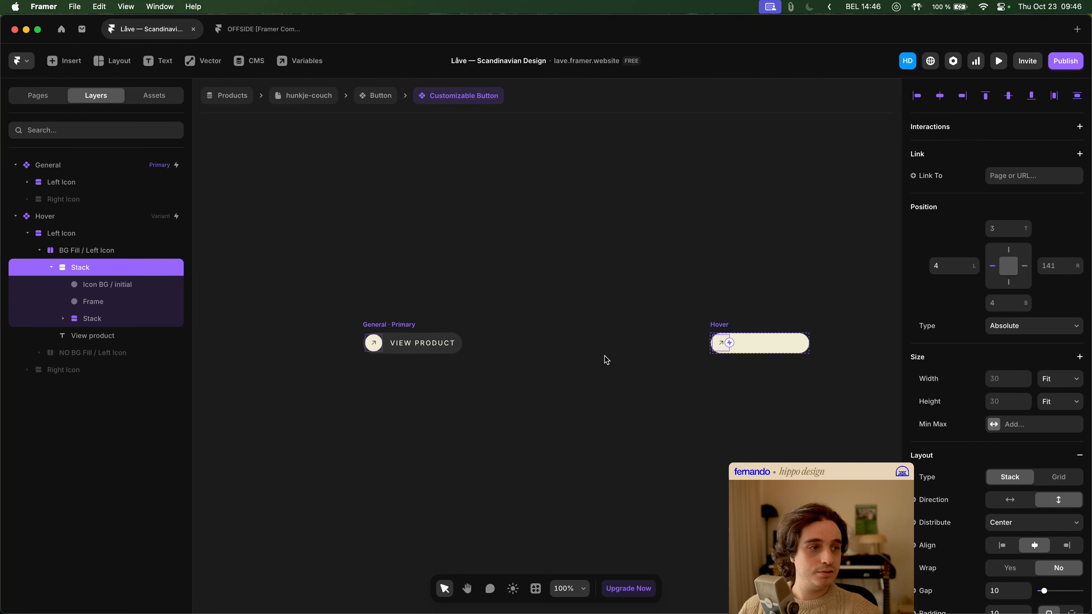
- Position the Stack inside the Hover variant's BG Fill / Left Icon at -90 from the bottom and -15 from the left
scroll(630, 355, right, 5)
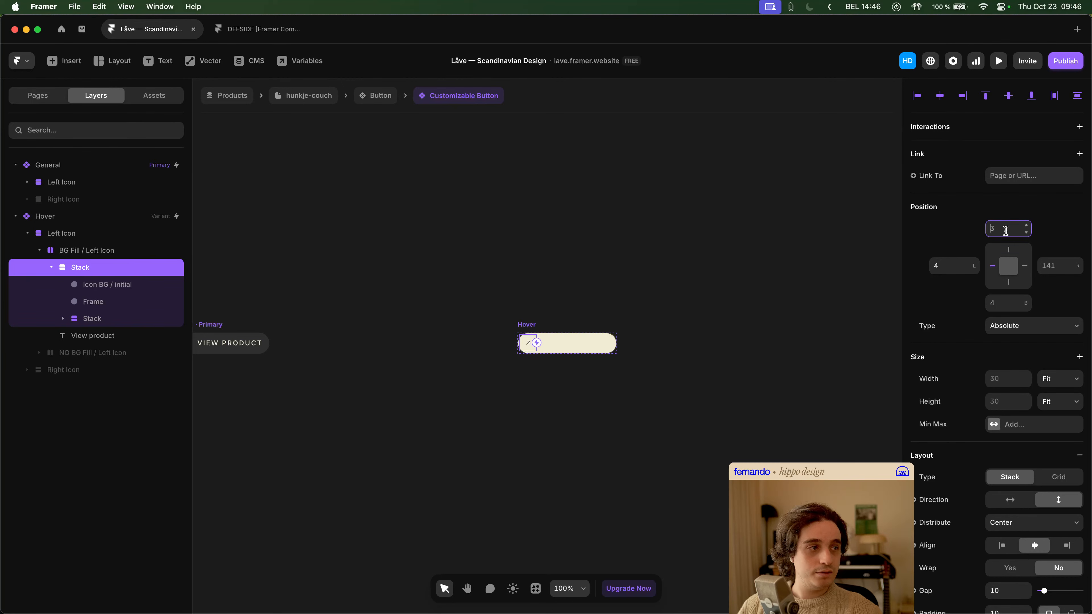
text(-90)
key(Tab)
key(Tab)
key(Tab)
text(-90)
key(Tab)
key(shift+Tab)
key(shift+Tab)
key(shift+Tab)
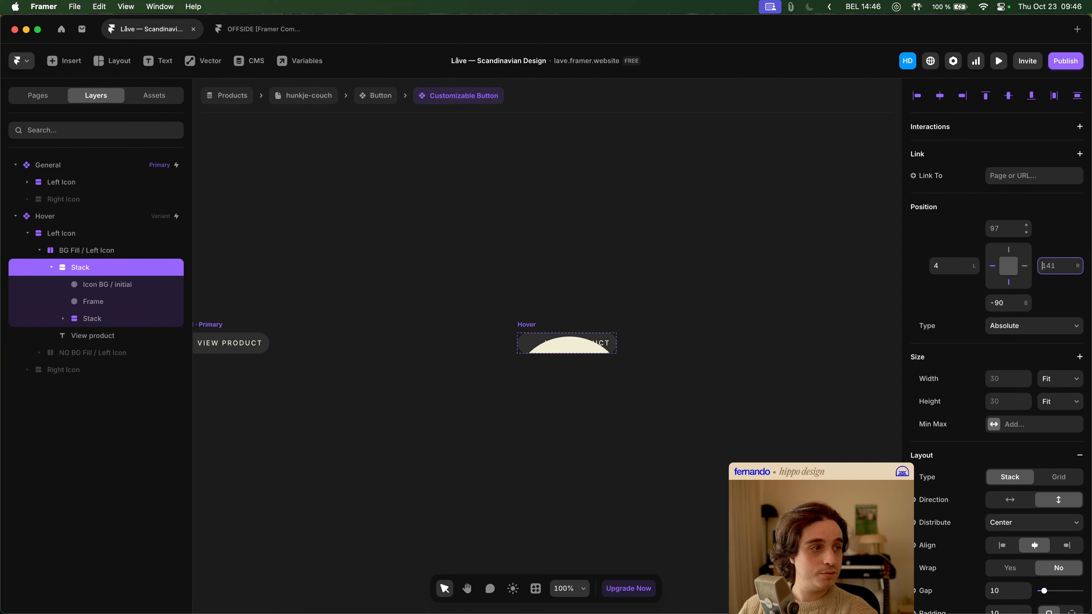
text(-15)
key(Return)
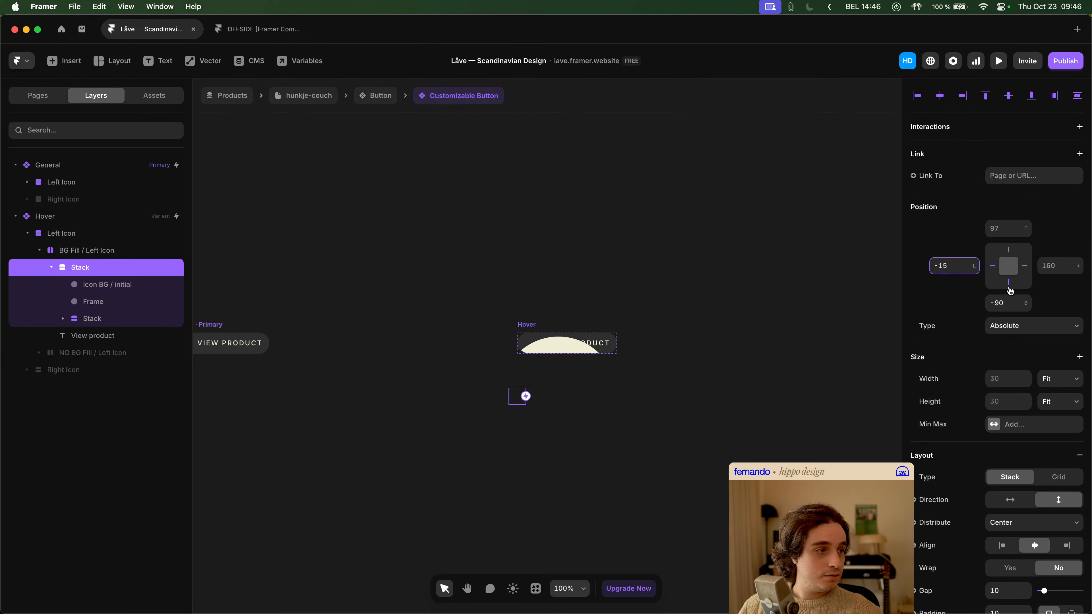
- Try a relative width of 620% on the Stack inside the Hover variant's BG Fill / Left Icon
click(1004, 378)
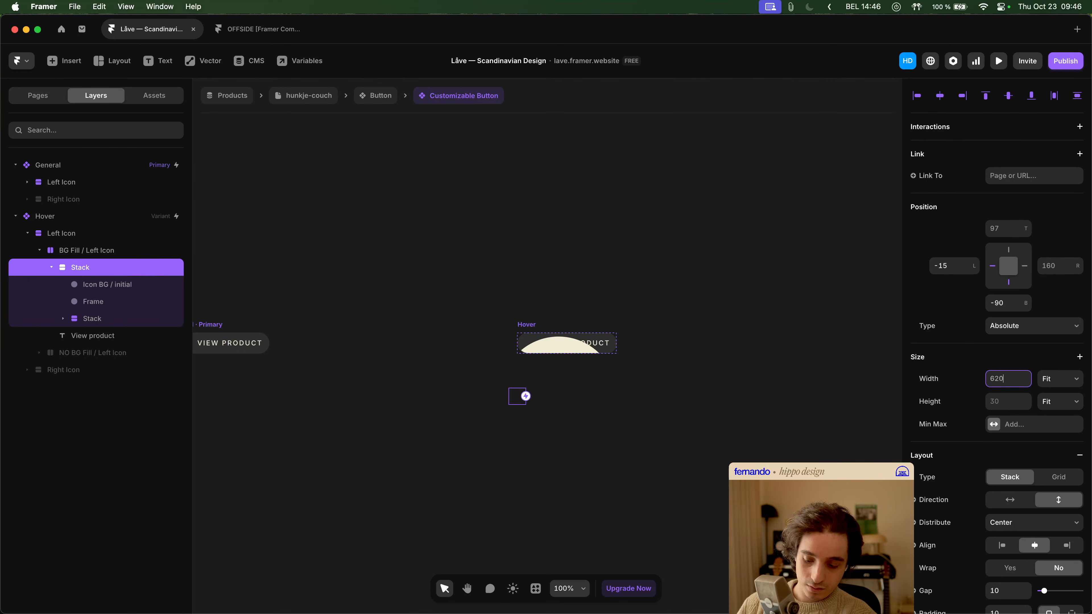
text(620%)
key(Return)
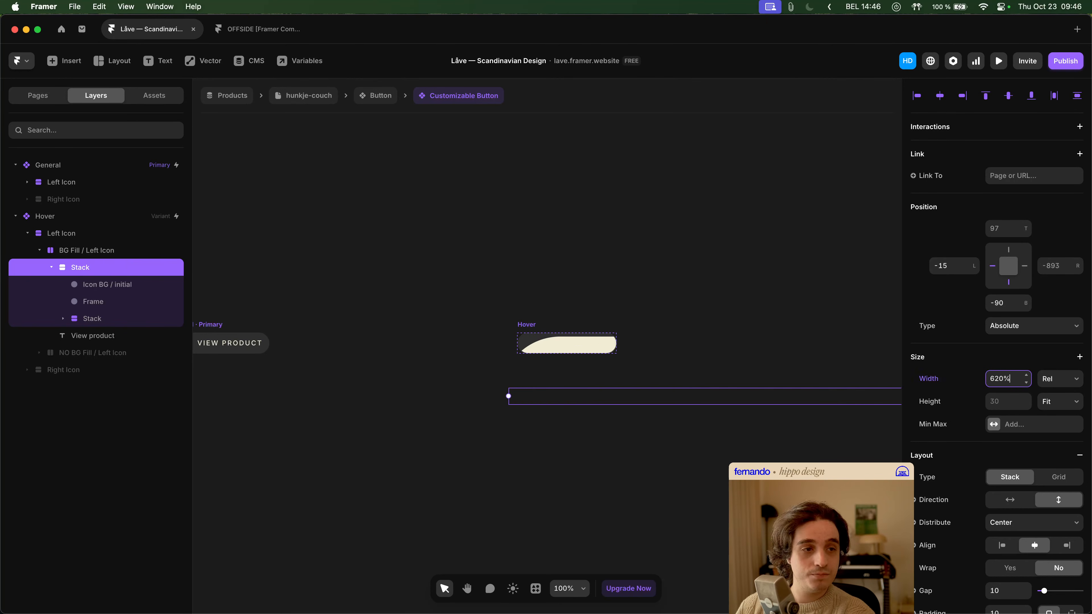
- Undo the width and position changes made to the Stack inside the Hover variant's BG Fill / Left Icon
key(super+z)
key(super+z)
key(super+z)
key(super+z)
key(super+z)
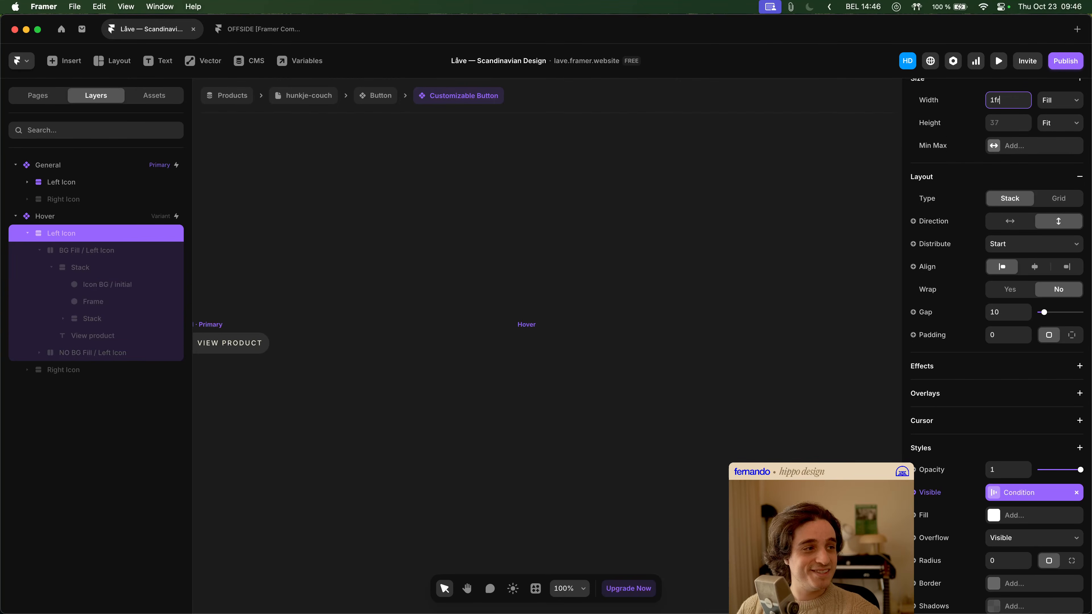
key(super+z)
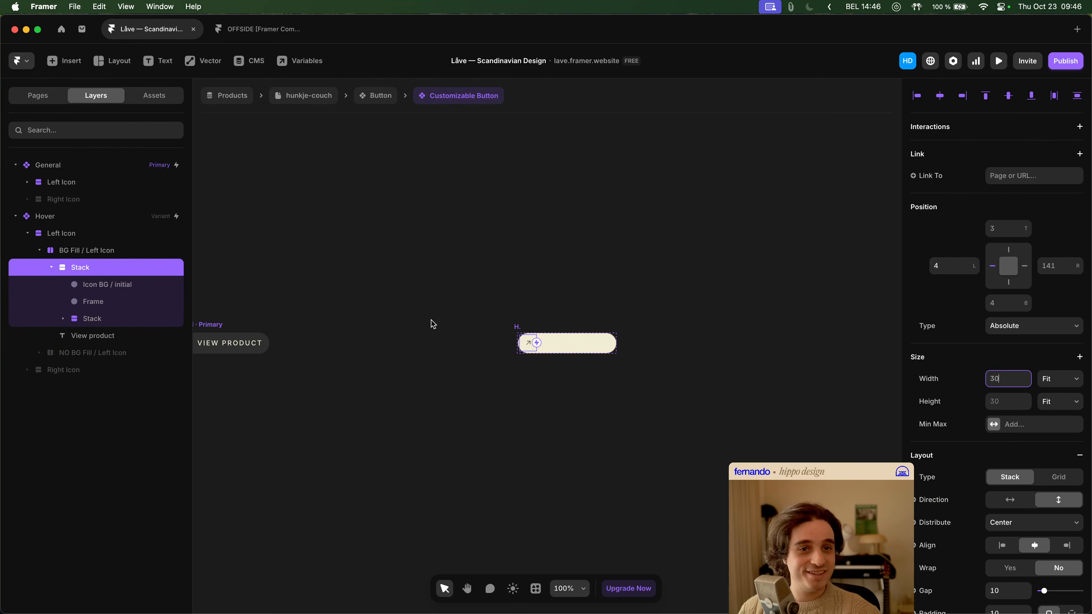
- Examine the size and position settings of the icon background layers in the Hover variant's BG Fill and NO BG Fill Left Icon groups
click(107, 289)
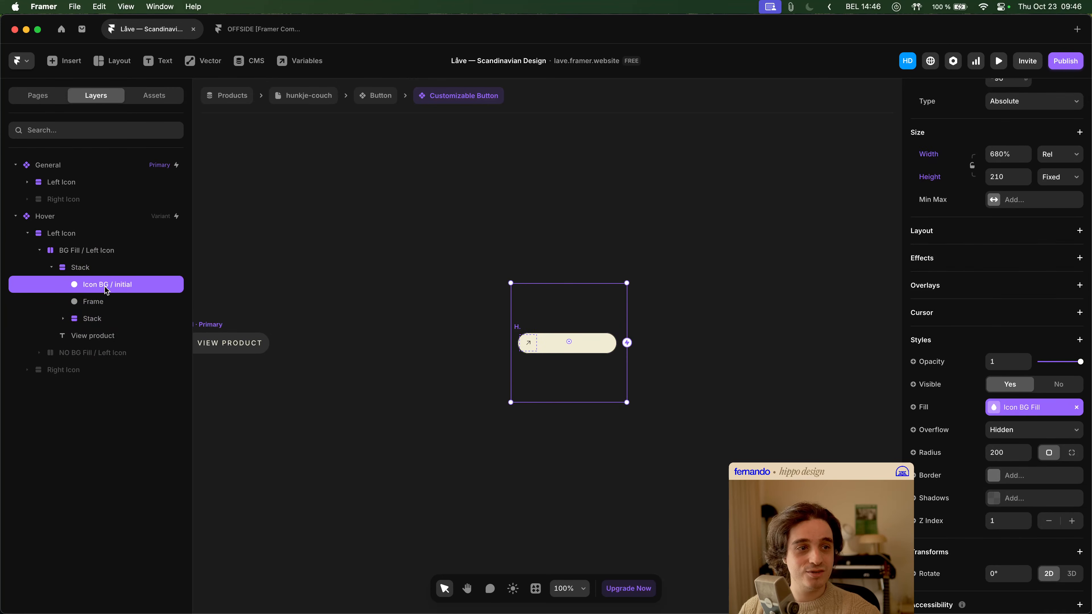
scroll(1028, 254, up, 5)
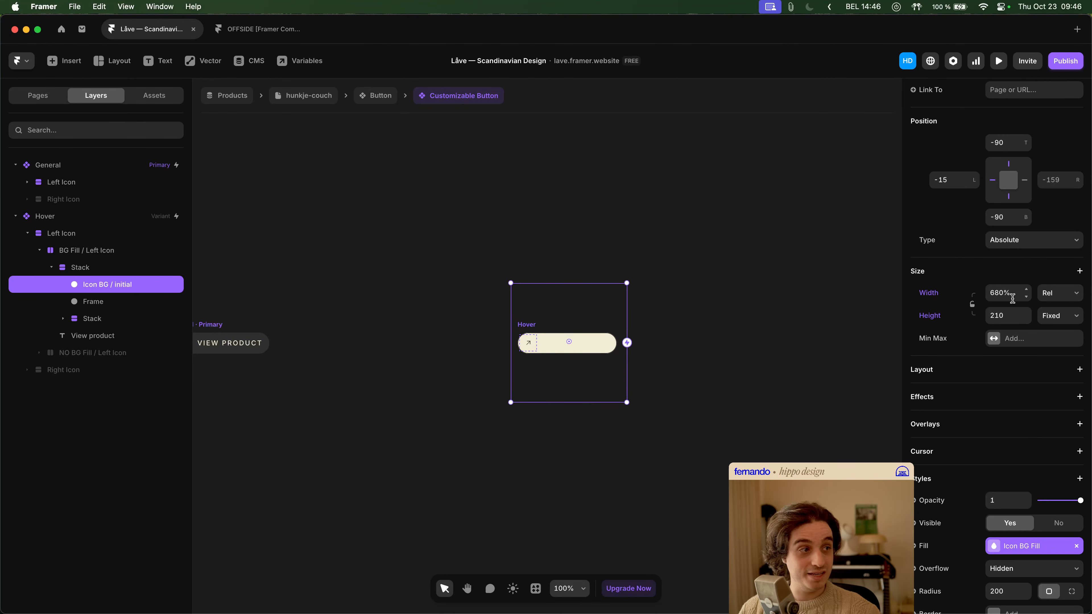
scroll(1014, 299, up, 2)
scroll(697, 234, left, 3)
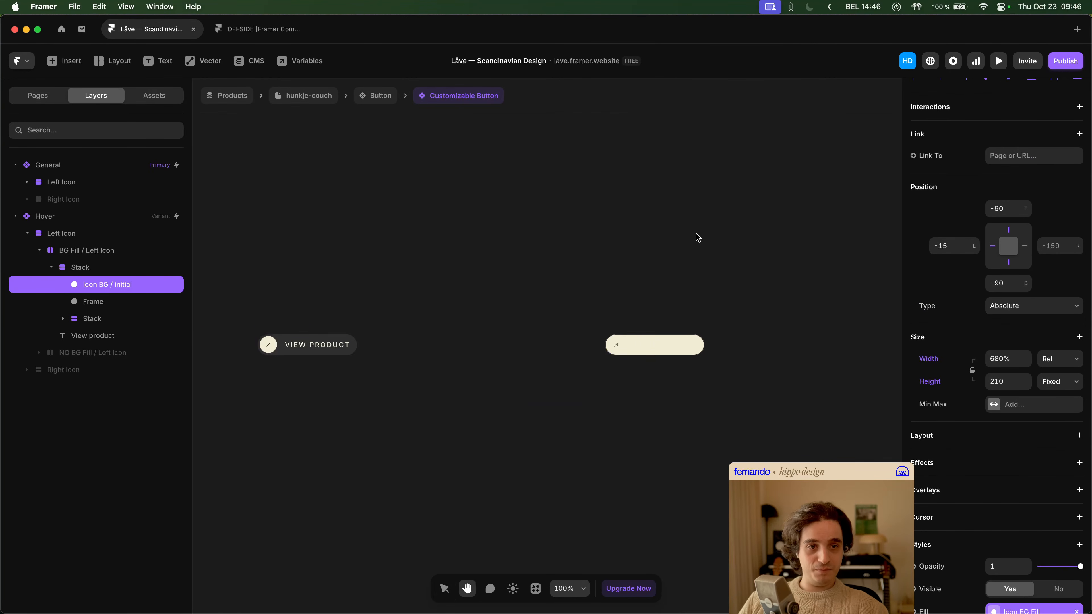
click(39, 250)
click(39, 267)
click(73, 283)
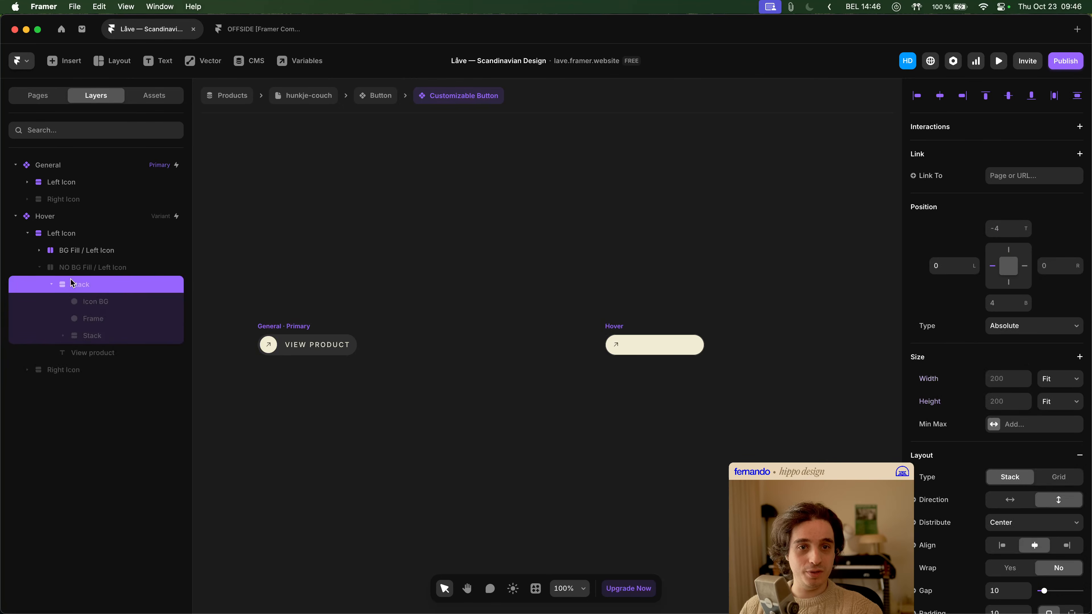
click(96, 306)
- In the Hover variant, hide the Left Icon, show the Right Icon, and reveal its BG Fill / Right Icon layers
click(27, 371)
click(27, 233)
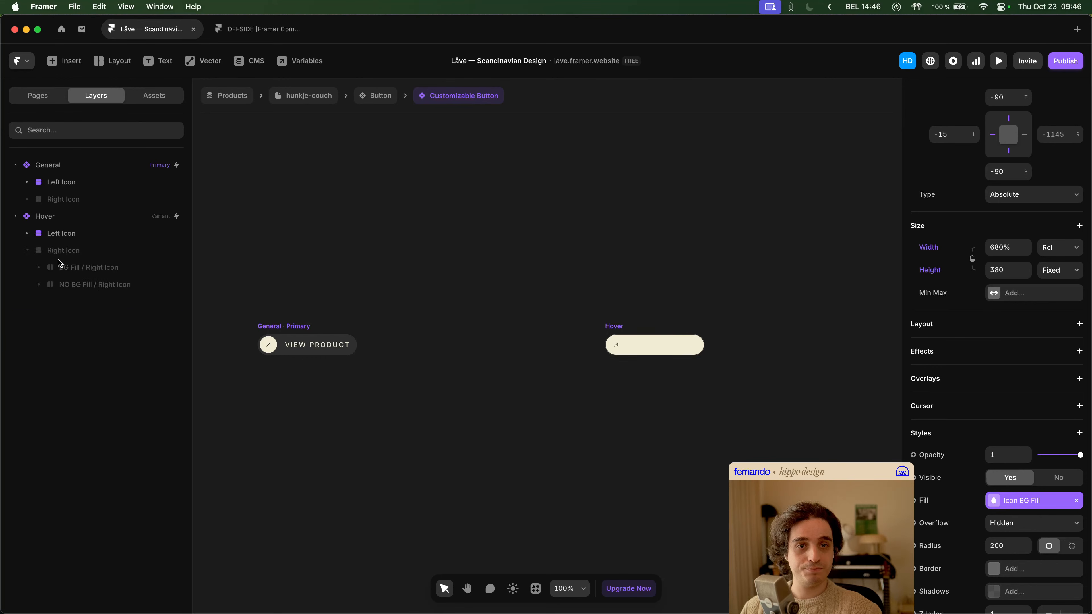
click(63, 249)
click(67, 238)
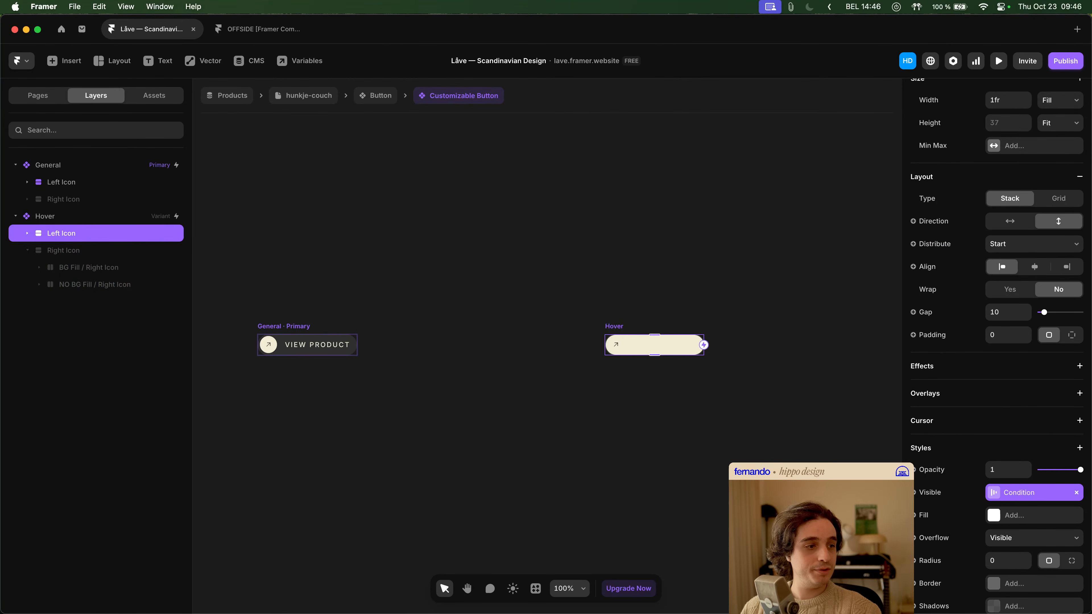
click(112, 257)
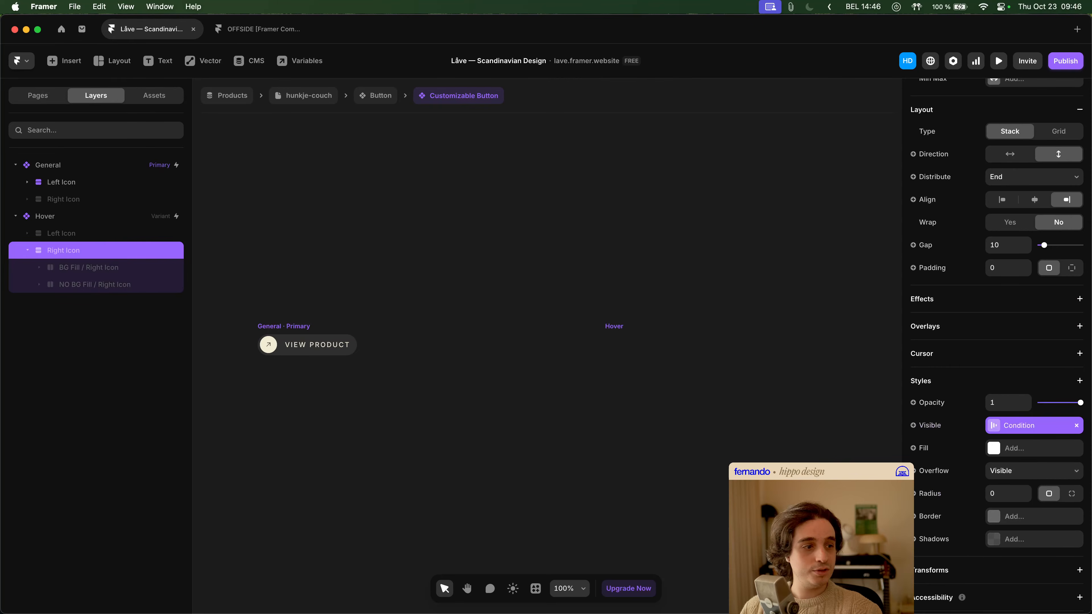
key(super+;)
click(632, 391)
super+click(687, 351)
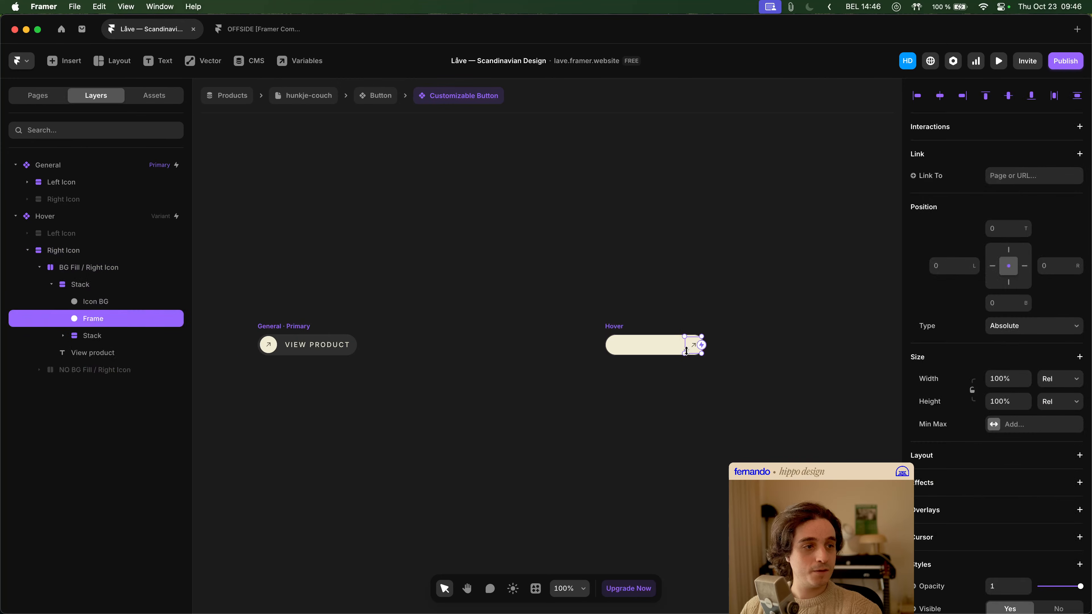
- Matching BG Fill / Right Icon, pin the Icon BG in NO BG Fill / Right Icon at -15 from the right, unpin its left, and set width to 680%
click(105, 306)
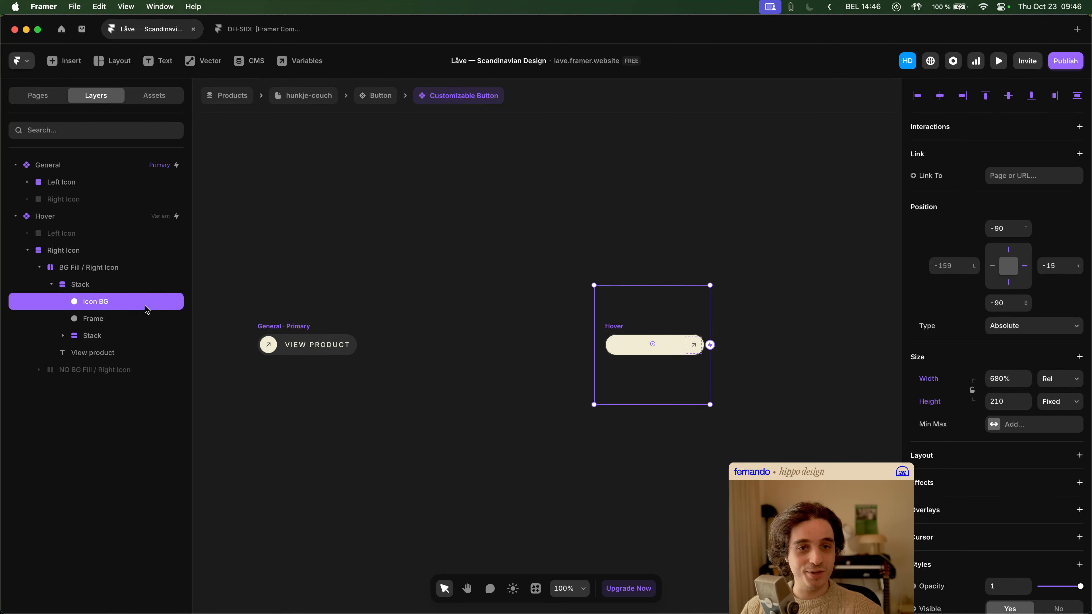
click(68, 371)
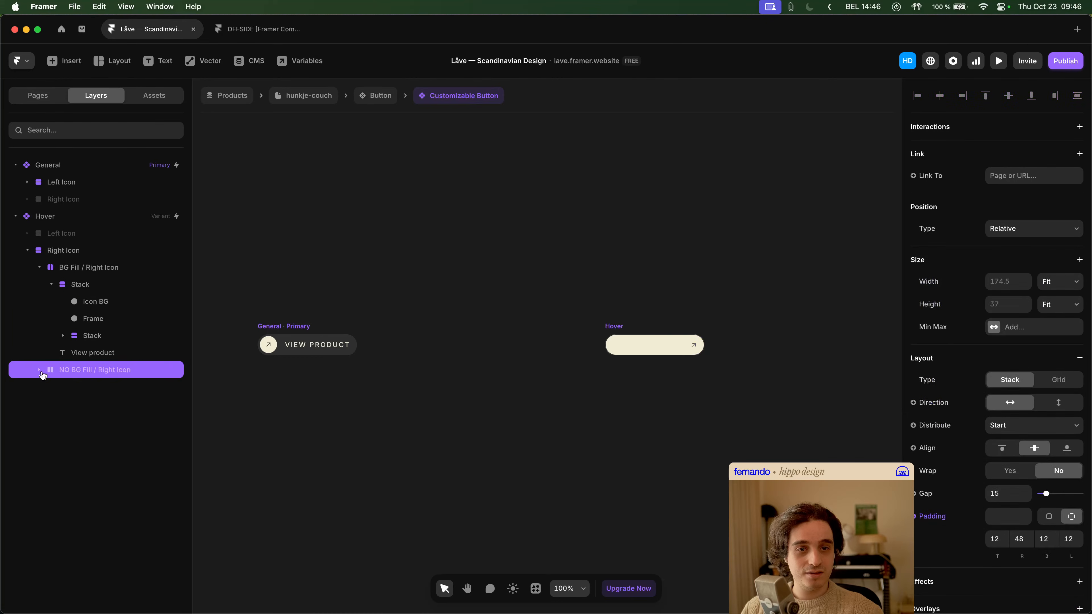
click(145, 405)
click(73, 387)
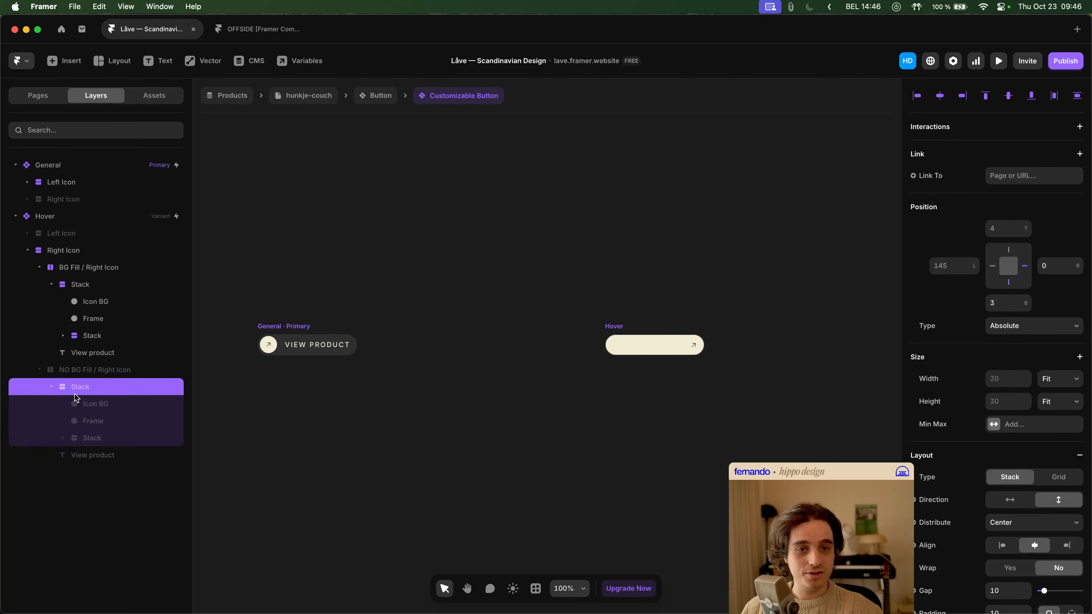
click(97, 405)
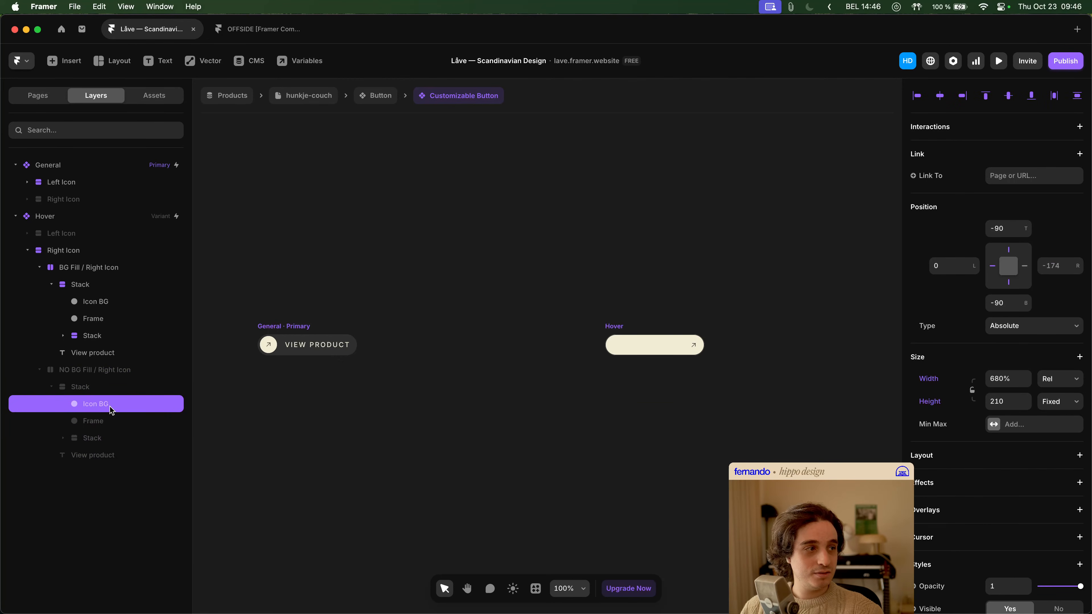
click(105, 302)
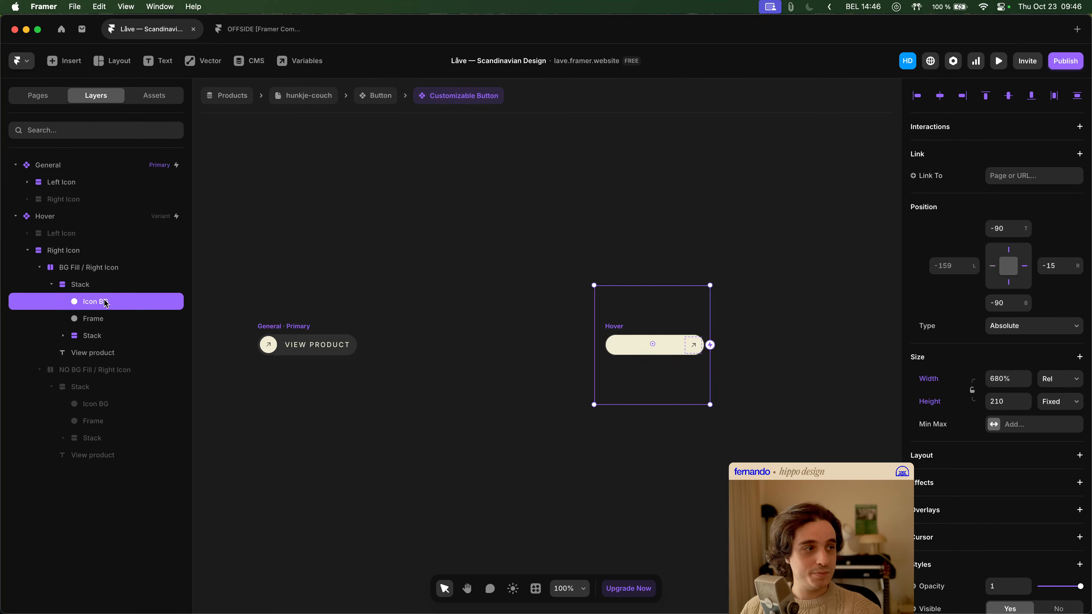
click(87, 406)
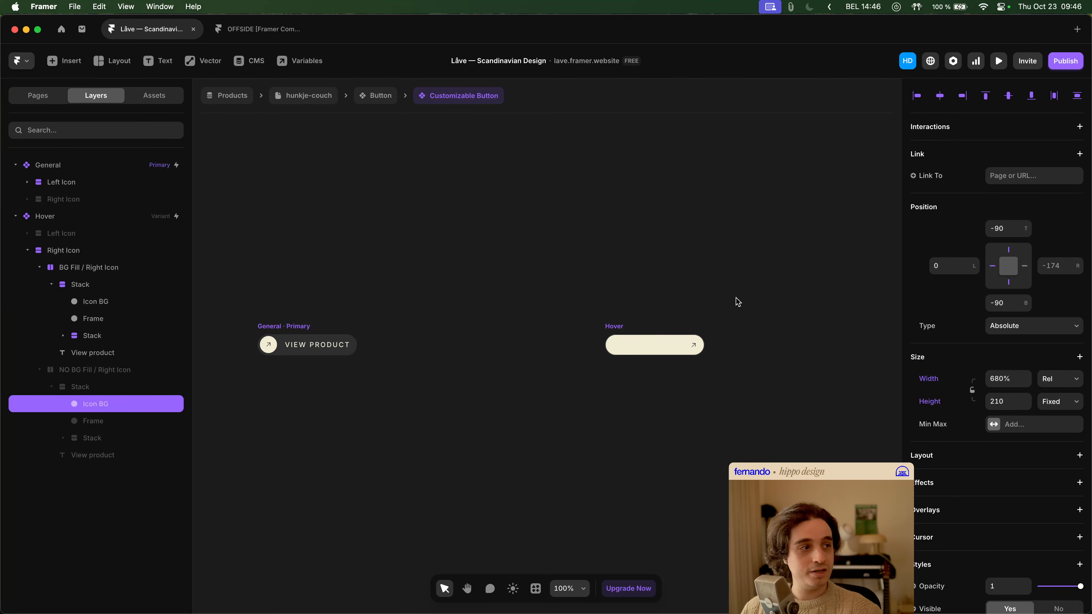
click(1052, 266)
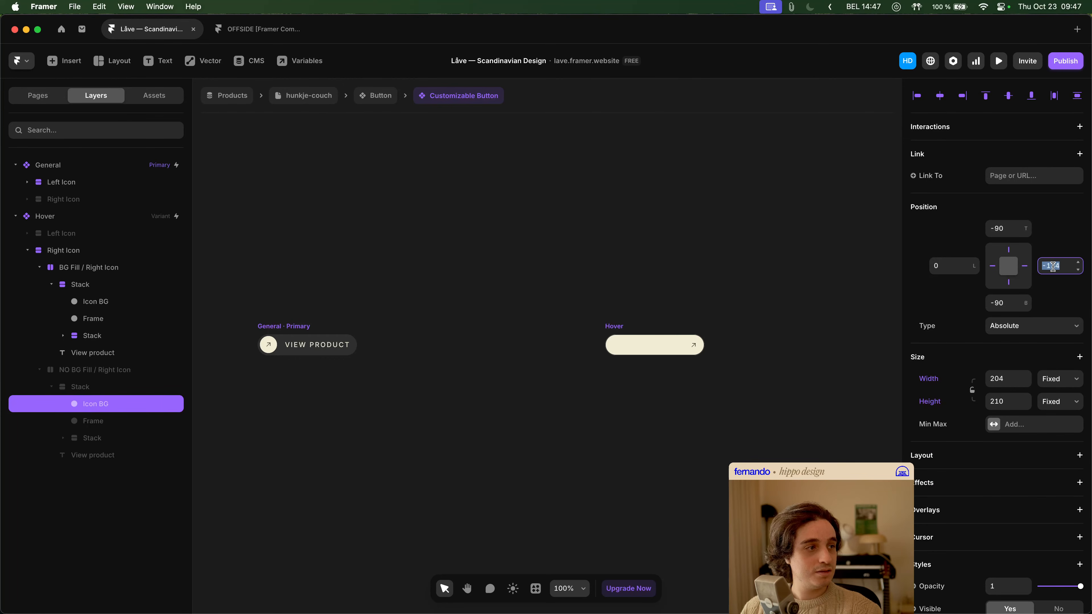
key(Tab)
click(993, 267)
click(1014, 386)
text(680)
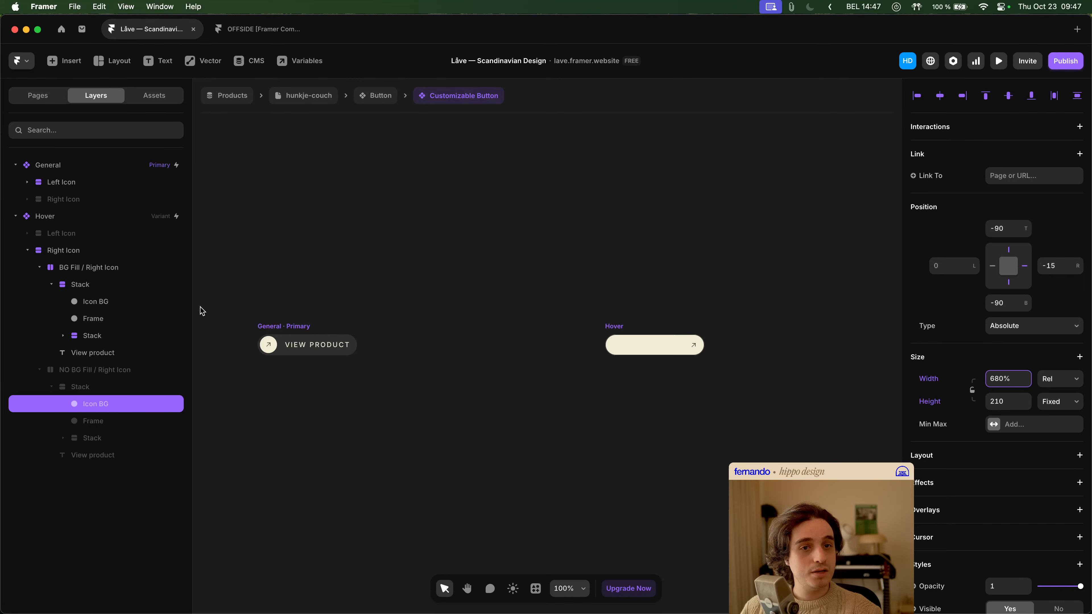
- Check the Right Icon layers' visibility conditions, hide the Hover variant's Right Icon, and show its Left Icon again
click(112, 252)
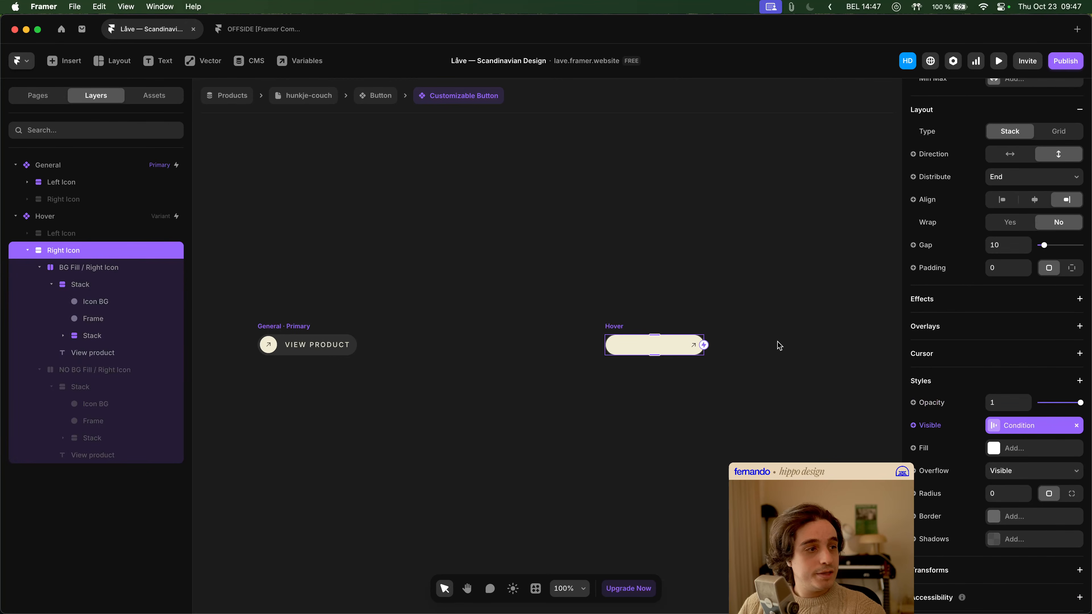
click(1012, 426)
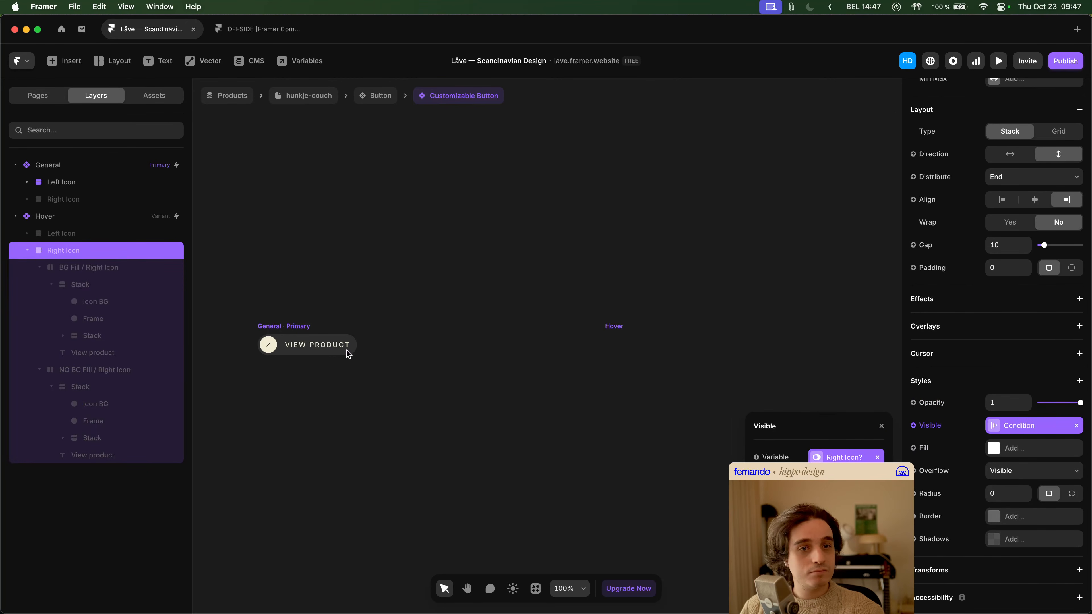
click(119, 270)
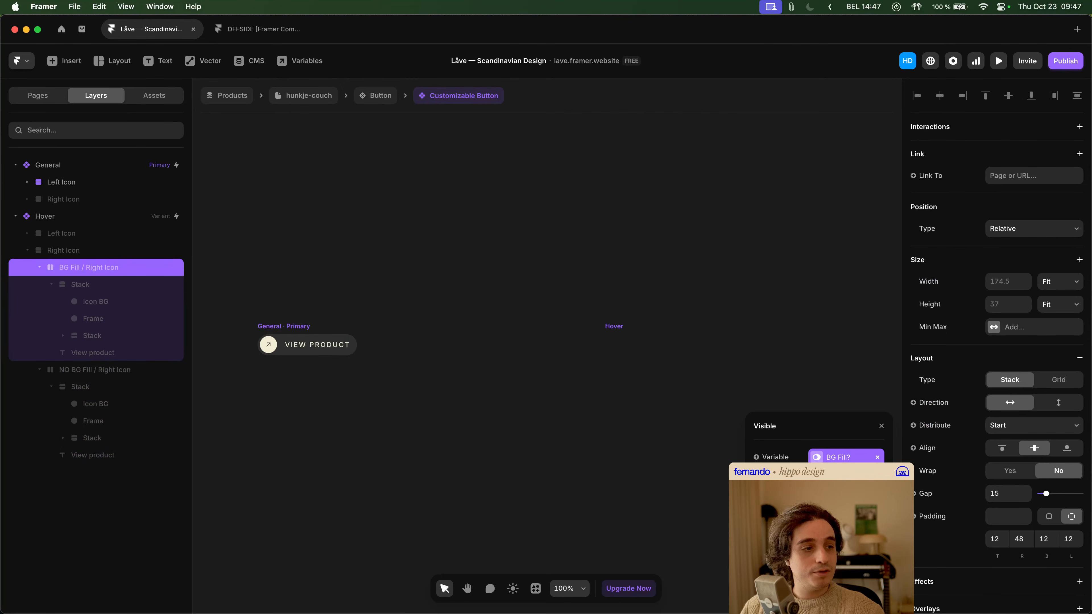
click(139, 371)
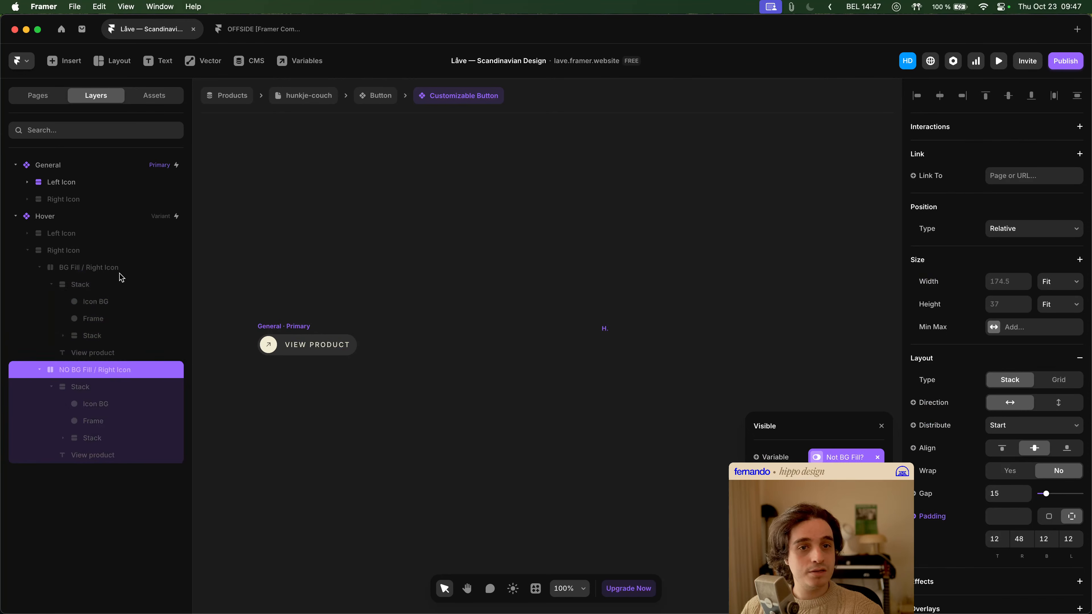
click(85, 269)
click(72, 231)
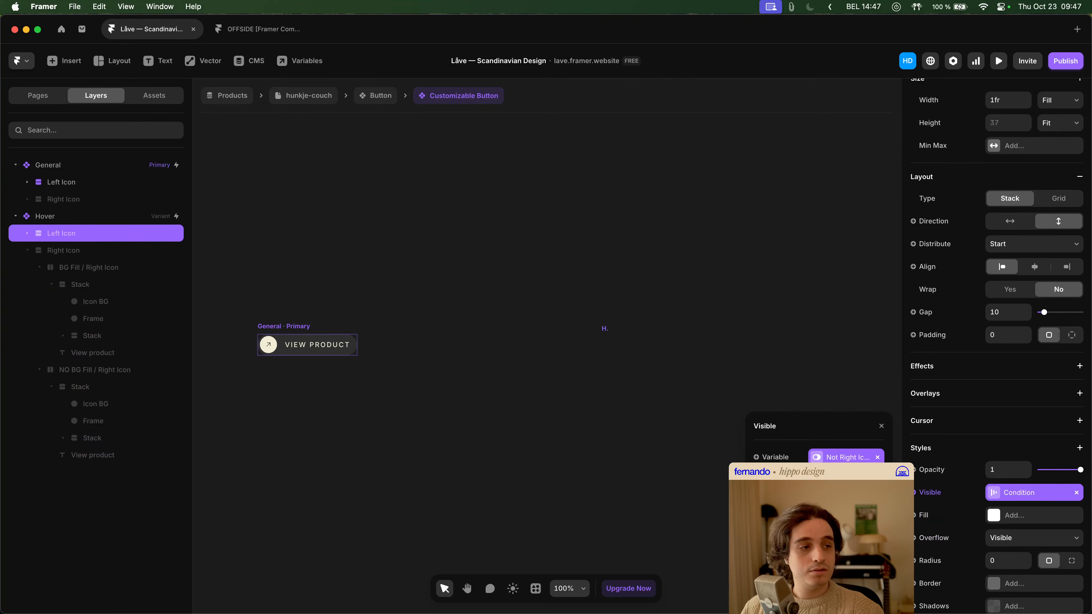
click(642, 459)
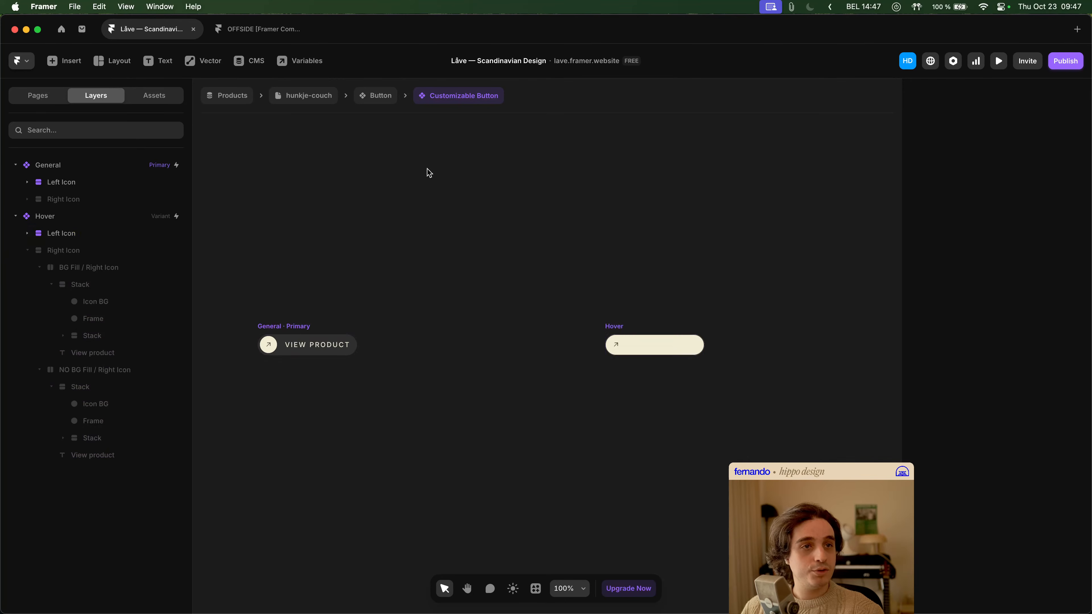
- Preview the hunkje-couch page, test the hover states of the MORE INFO buttons across all backgrounds, and close the preview
click(328, 102)
click(998, 61)
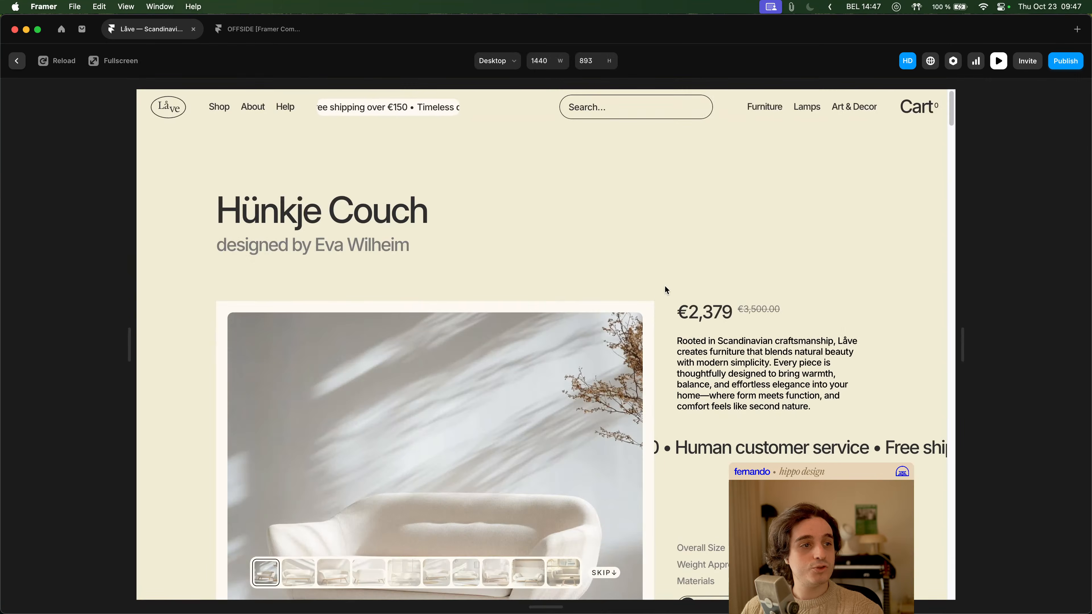
scroll(661, 294, down, 3)
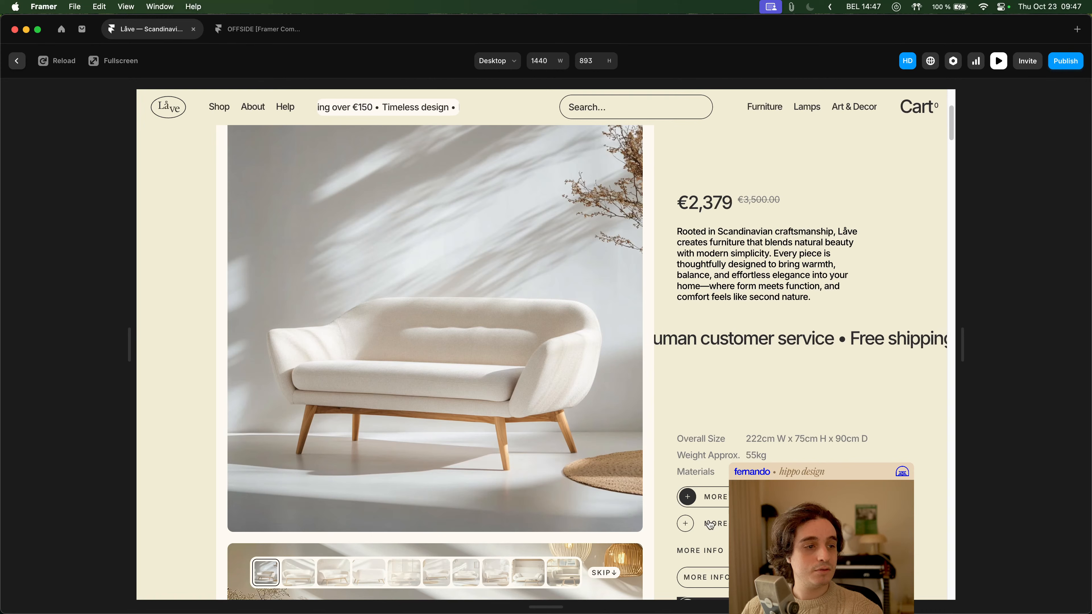
click(579, 577)
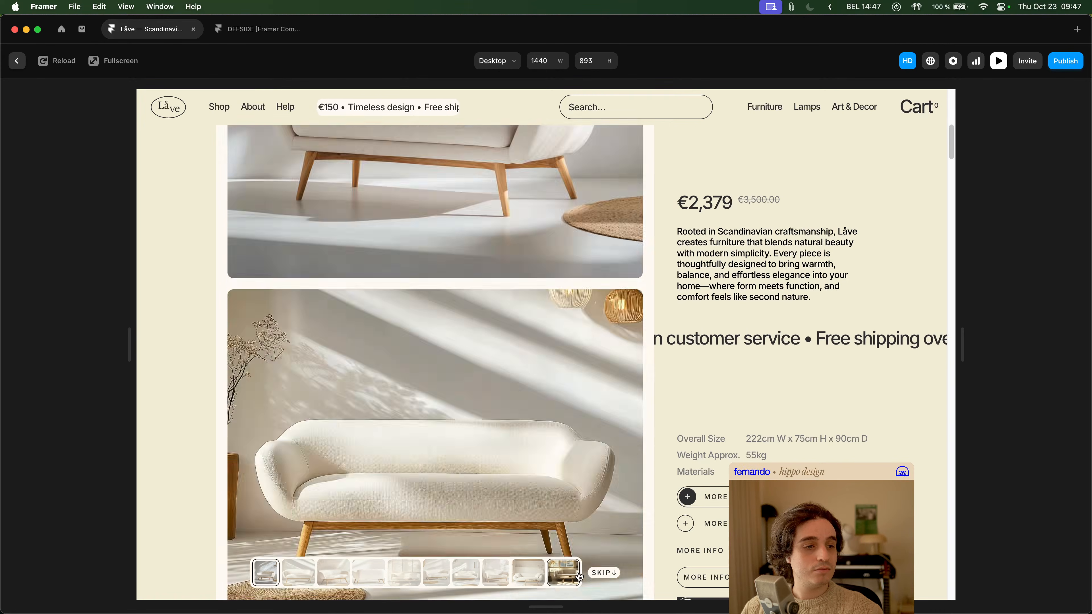
scroll(794, 459, up, 5)
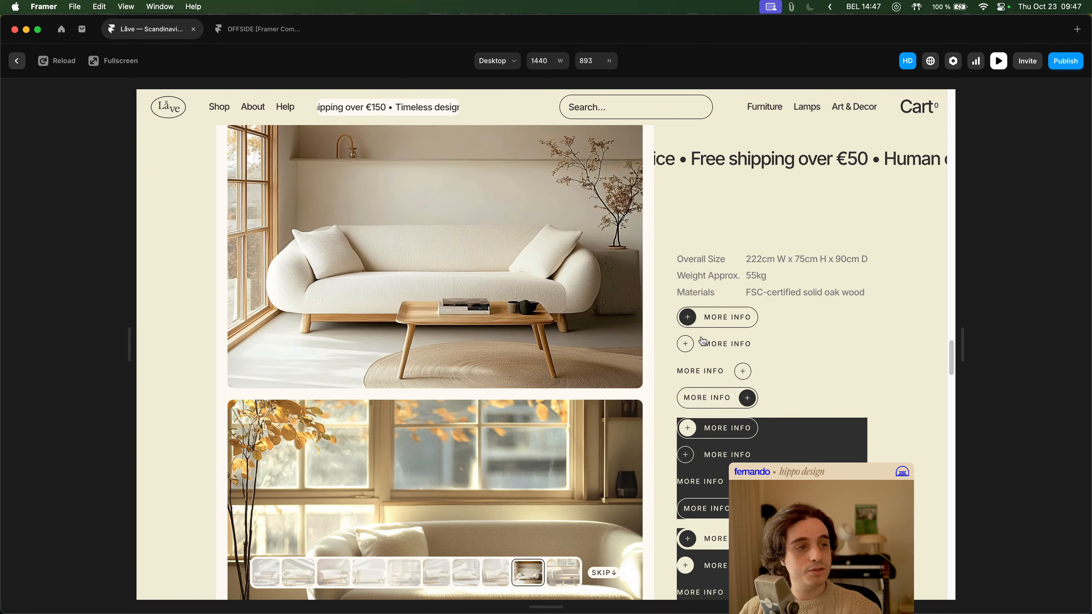
scroll(714, 349, down, 3)
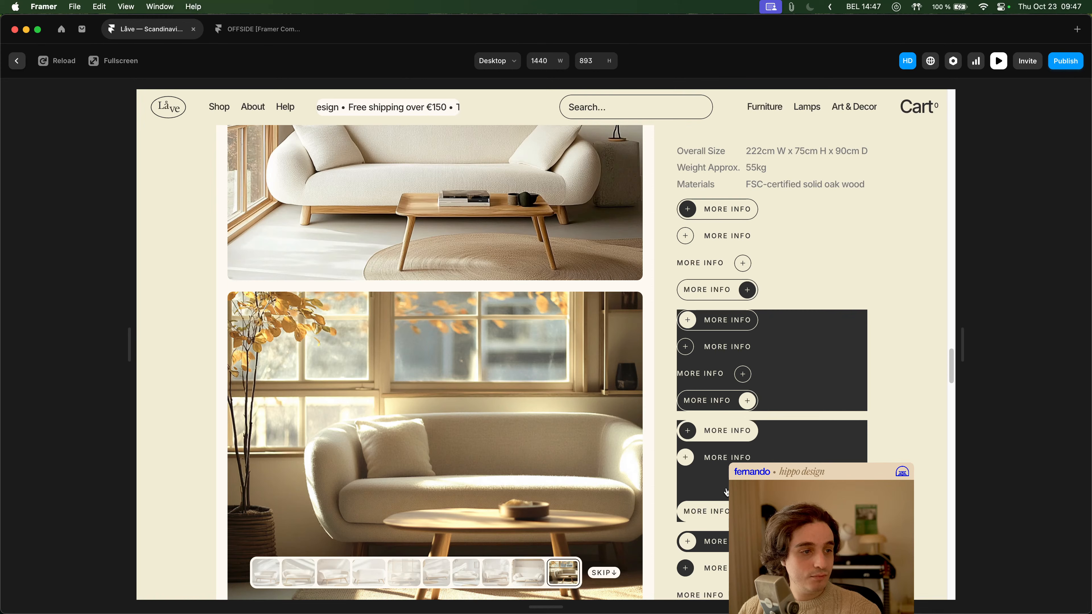
scroll(787, 432, up, 3)
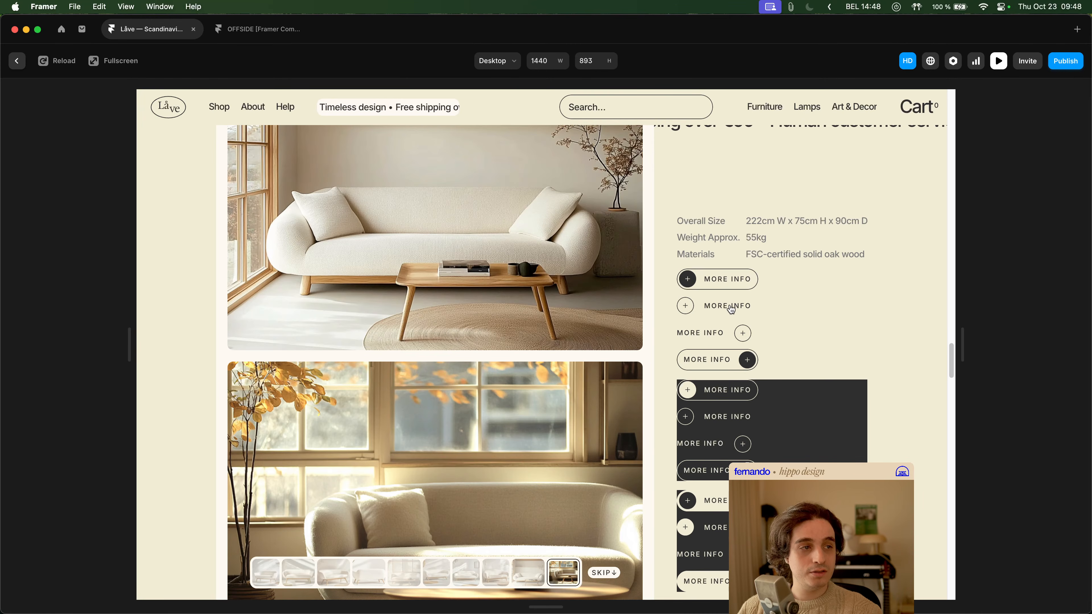
key(Escape)
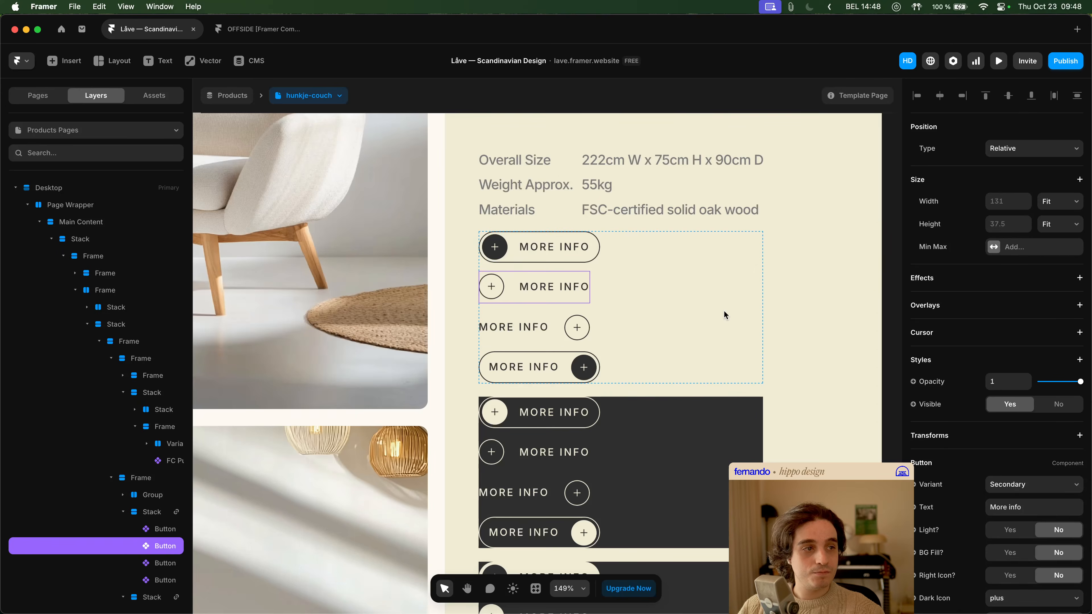
- Open the second MORE INFO button on the light background and enter the Customizable Button nested in its Secondary Hover state
double_click(549, 287)
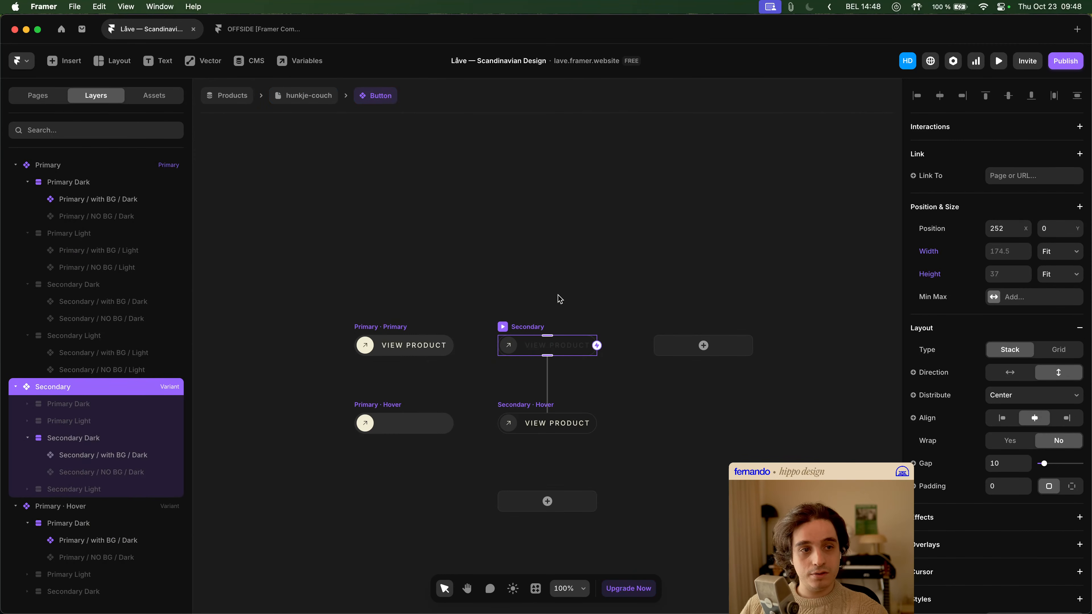
double_click(567, 426)
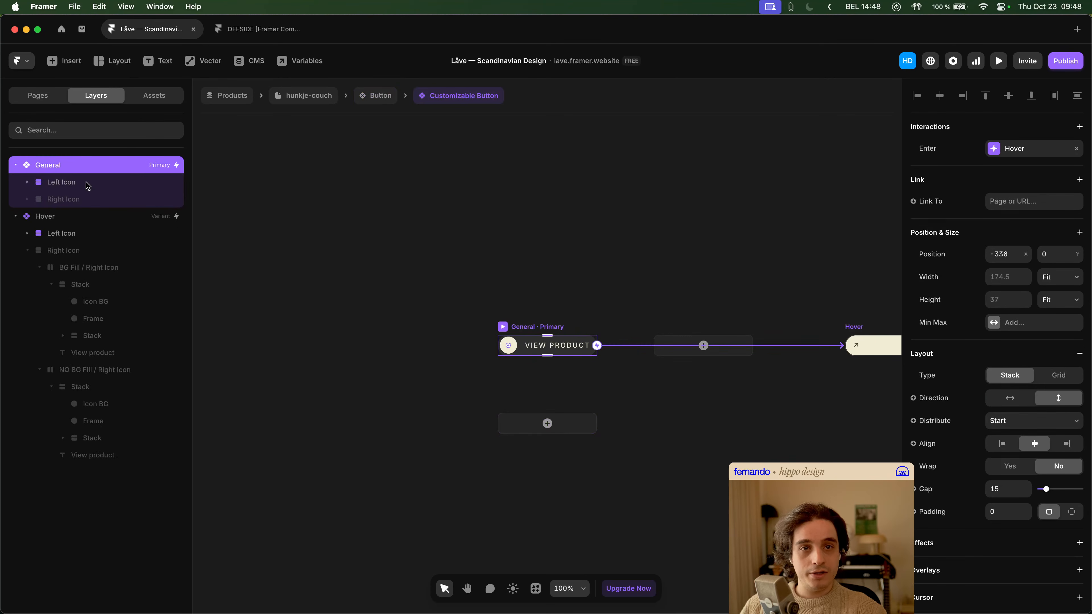
- Hide the BG Fill / Left Icon layer inside the Hover variant's Left Icon by switching its visibility condition
click(86, 183)
click(28, 251)
click(62, 237)
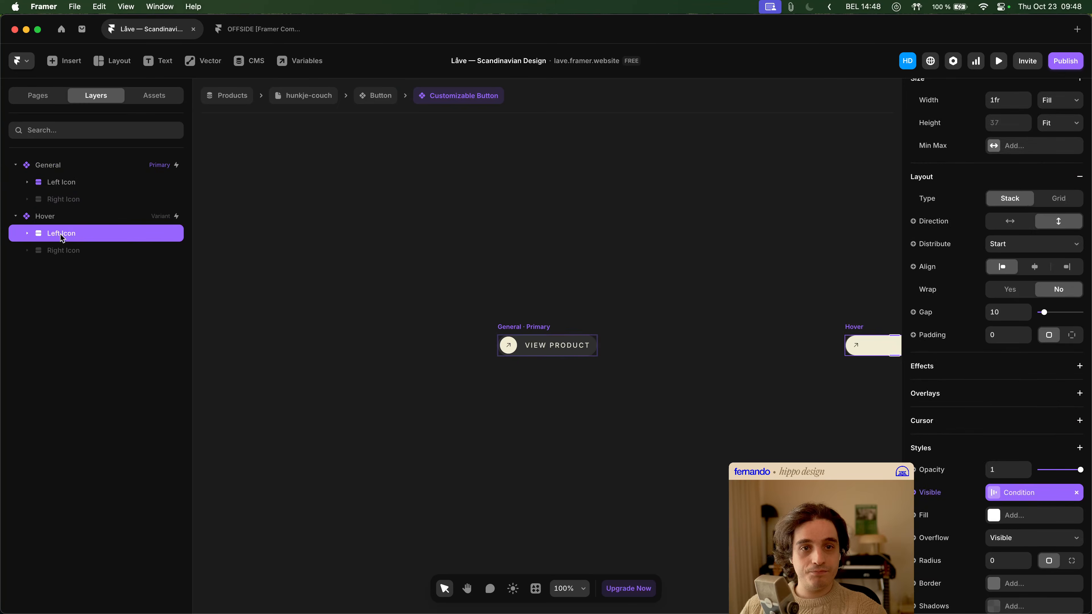
click(27, 235)
click(78, 268)
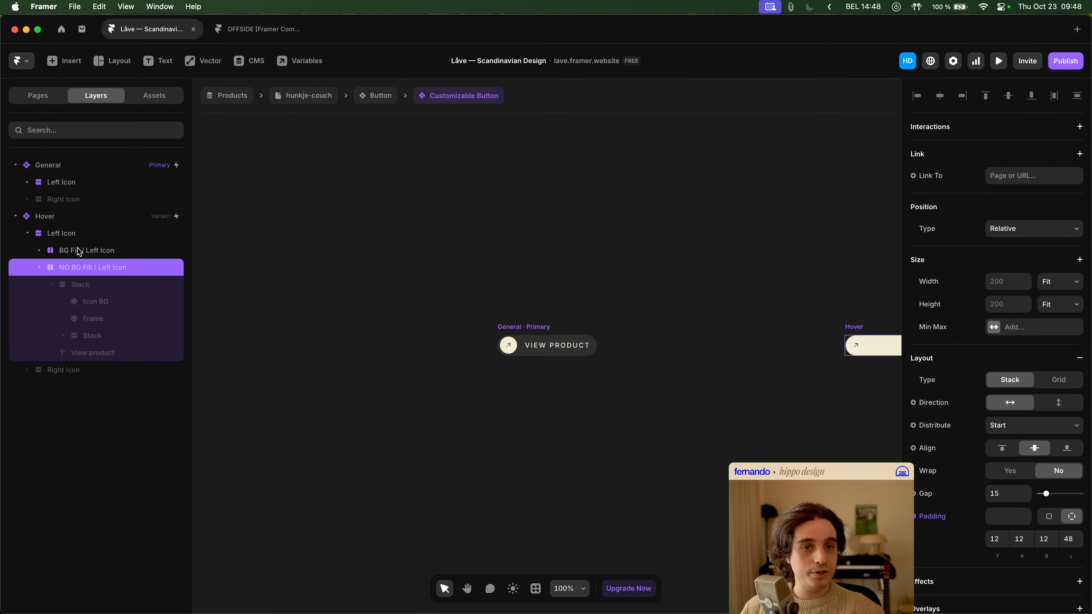
click(90, 251)
scroll(1001, 357, down, 10)
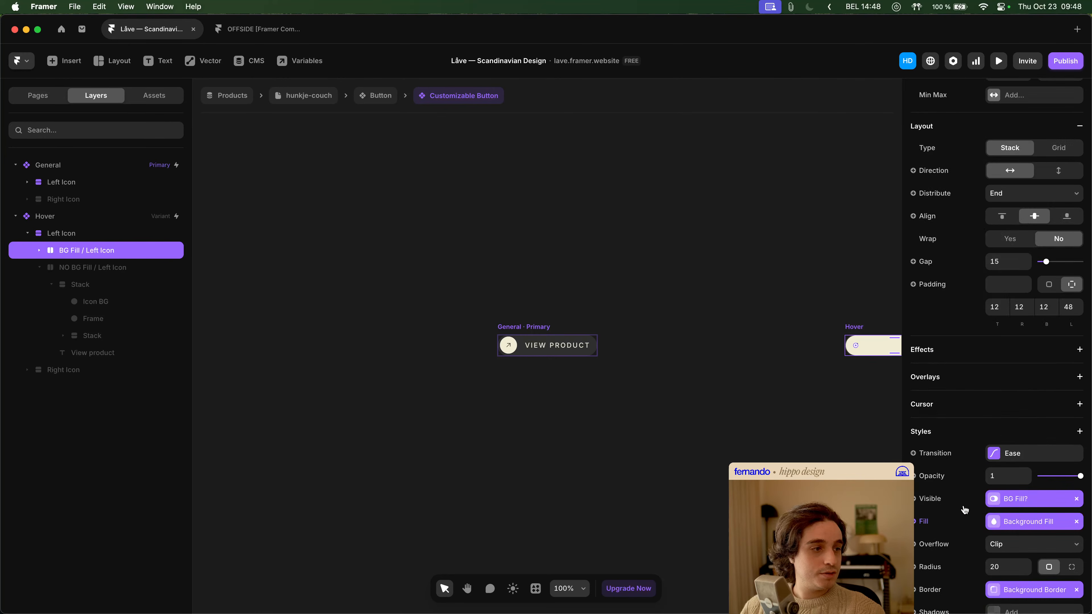
click(930, 499)
click(946, 470)
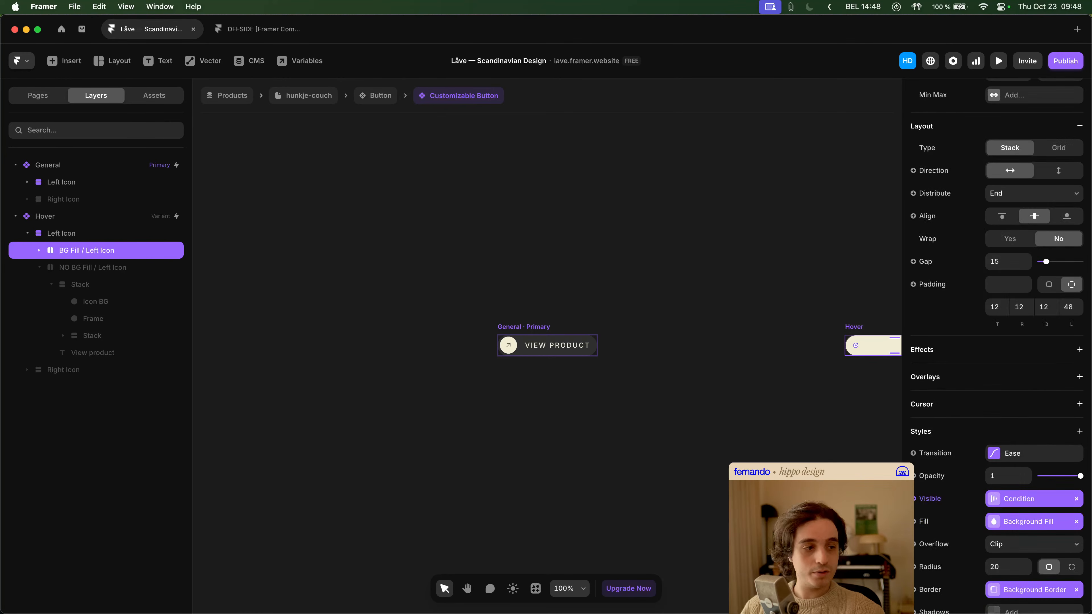
- Show the NO BG Fill / Left Icon layer in the Hover variant by switching its visibility condition
click(170, 271)
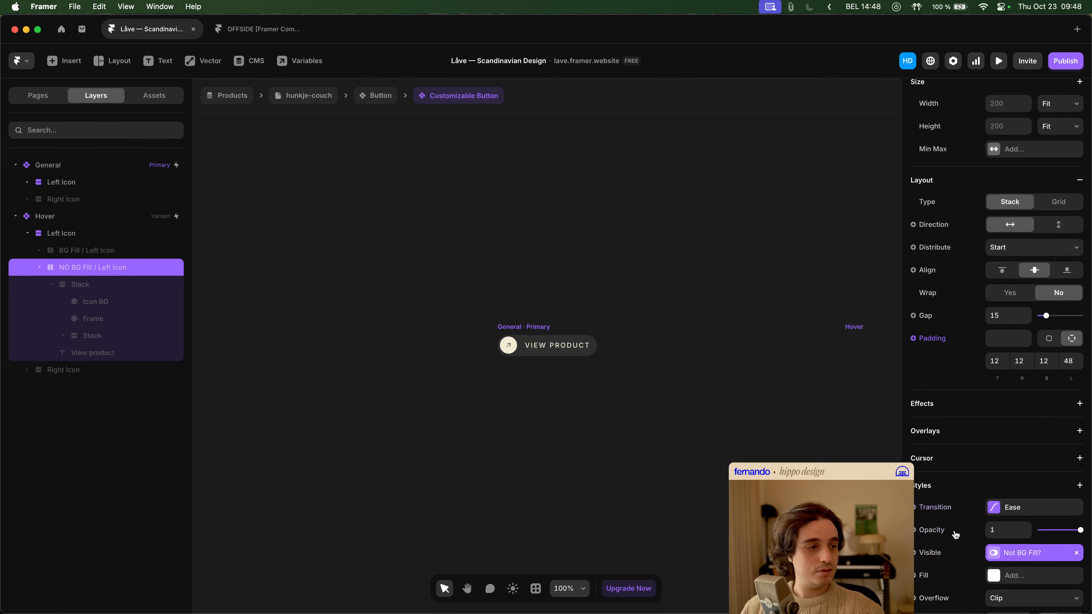
scroll(951, 530, down, 1)
click(943, 533)
click(945, 509)
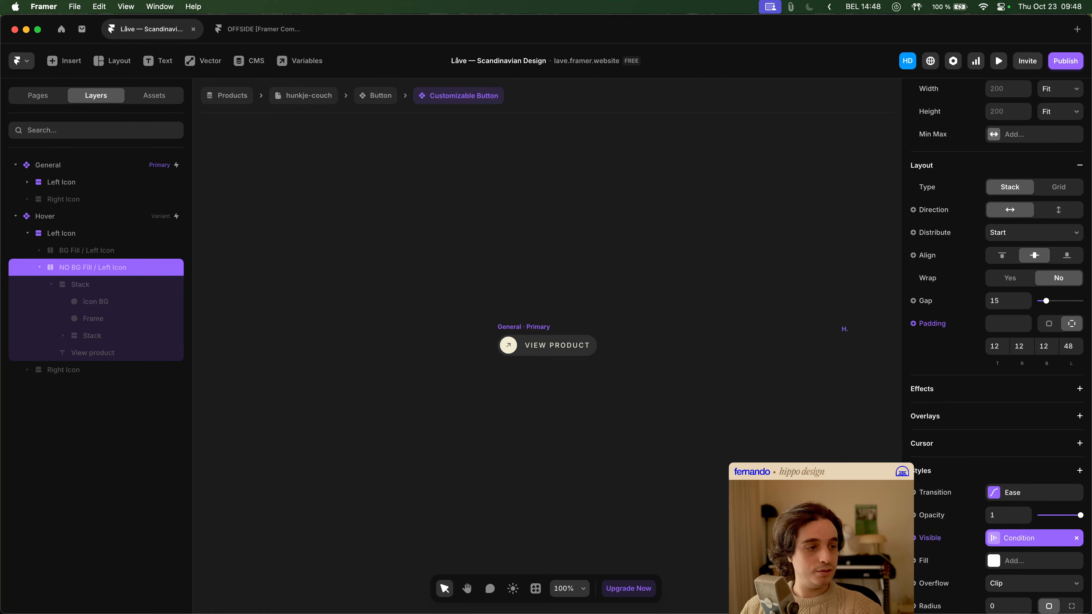
- Examine the Hover variant's NO BG Fill / Left Icon stack, its Icon BG placement, and the View product text settings
scroll(635, 414, right, 7)
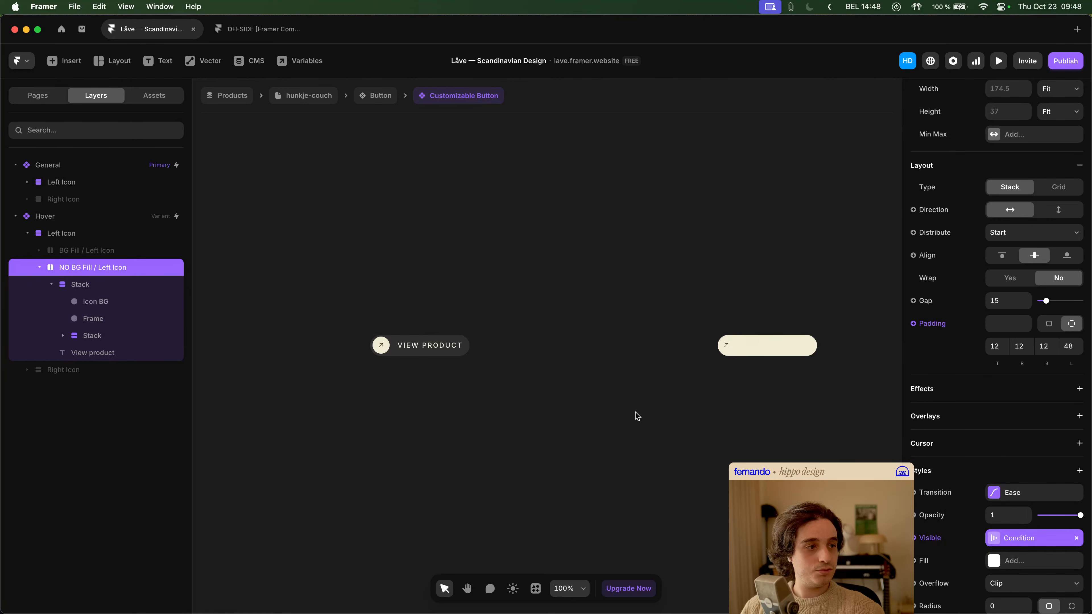
click(605, 406)
scroll(572, 339, up, 5)
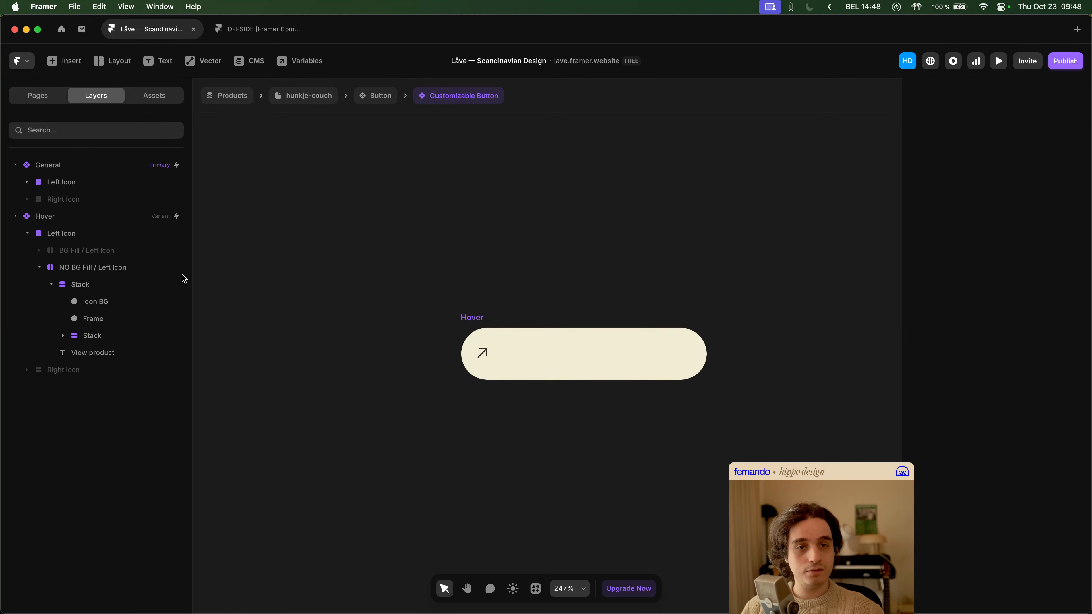
click(110, 269)
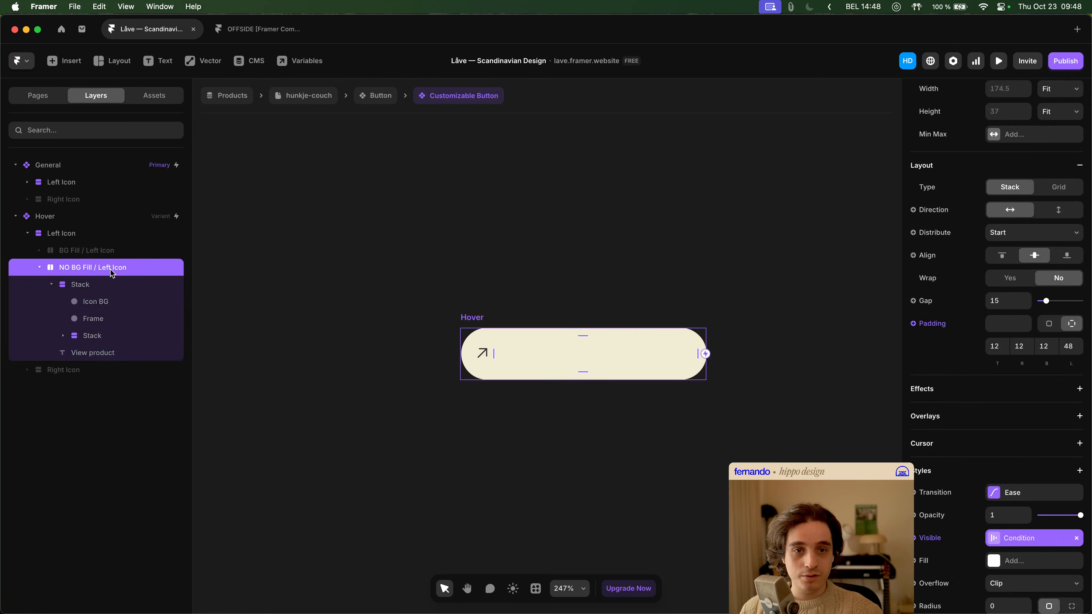
click(111, 302)
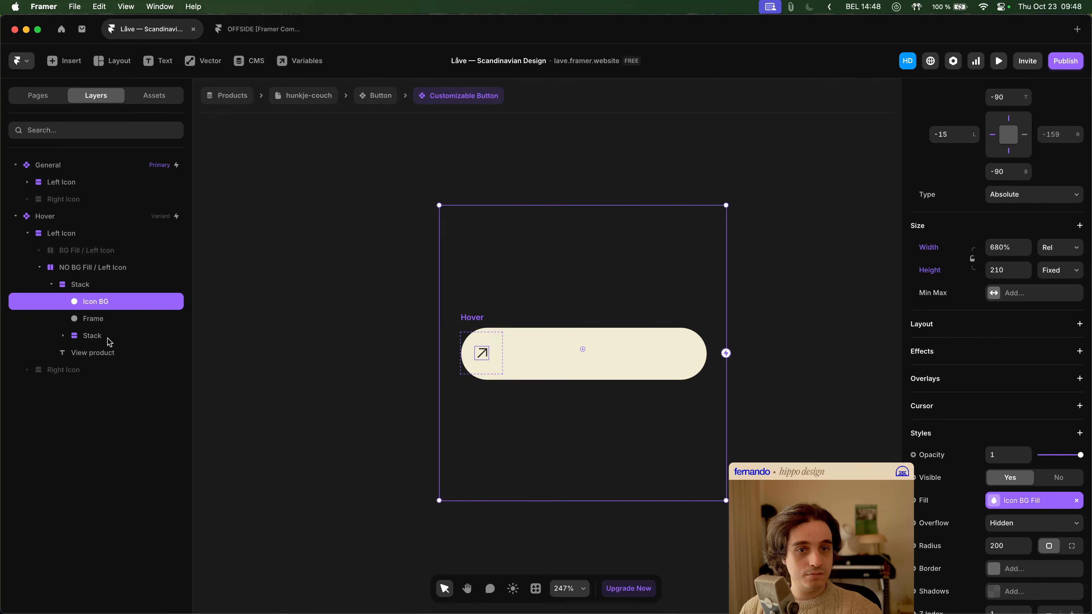
click(83, 354)
scroll(1025, 421, down, 5)
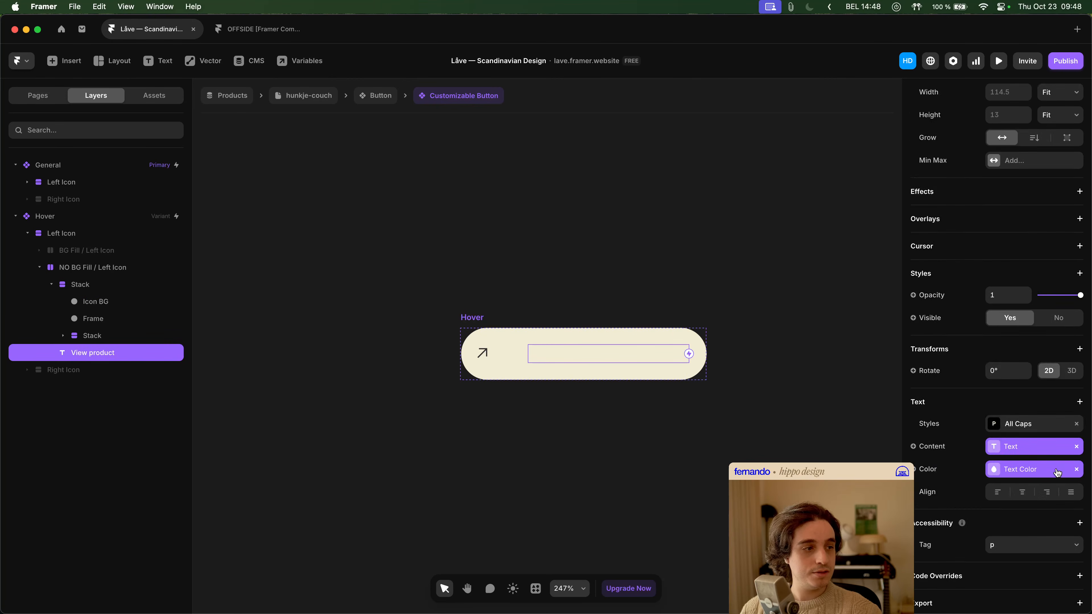
- Try pink F0D5EA as the default color of the Icon BG Fill variable used by the Hover variant's Icon BG
click(89, 306)
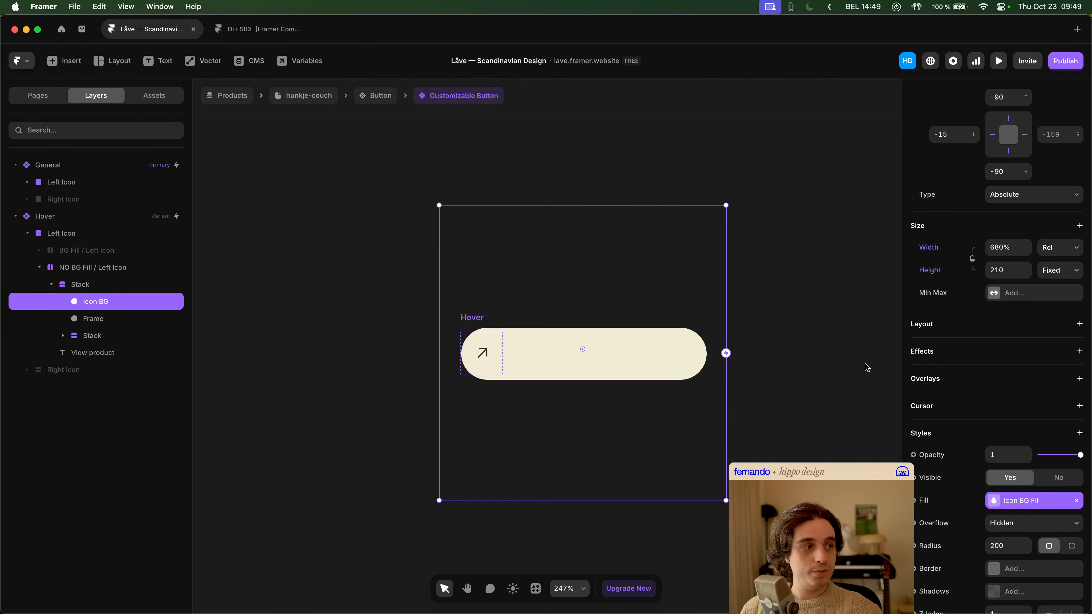
scroll(1017, 407, down, 3)
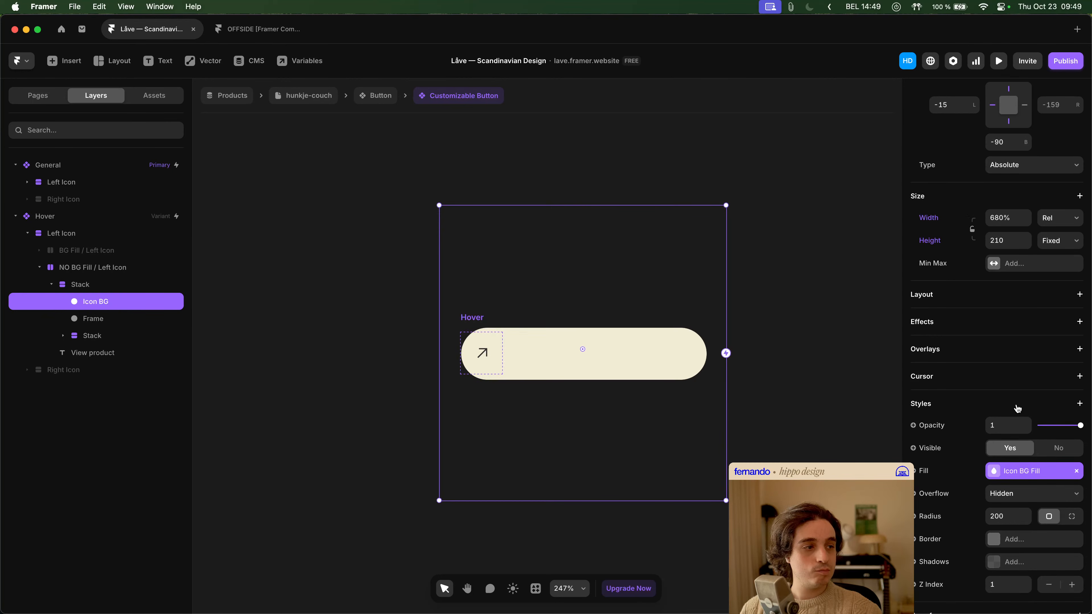
click(1029, 471)
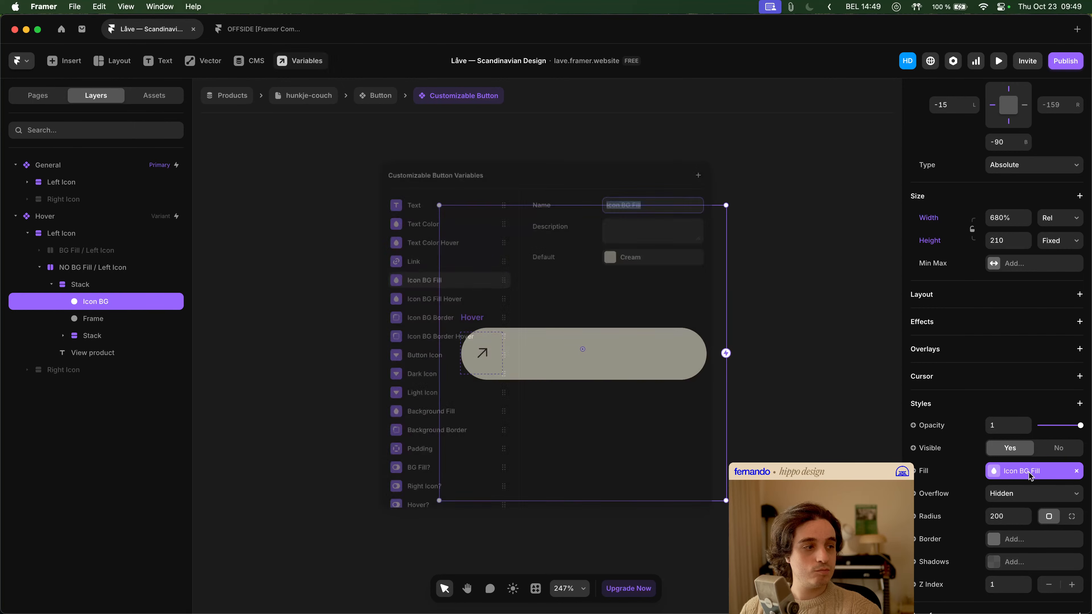
click(651, 249)
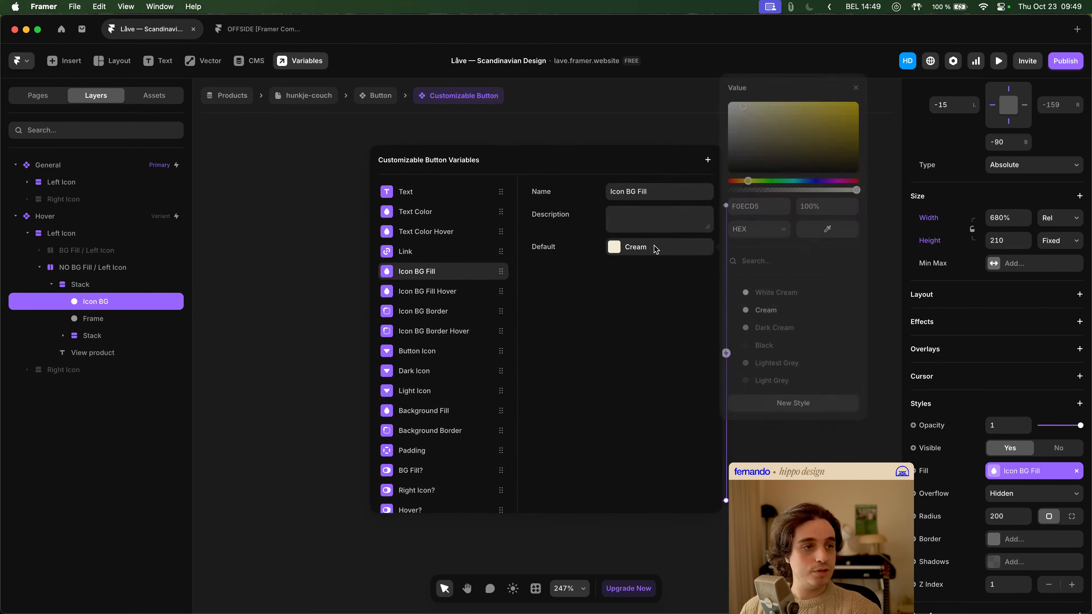
click(838, 180)
click(639, 338)
click(770, 354)
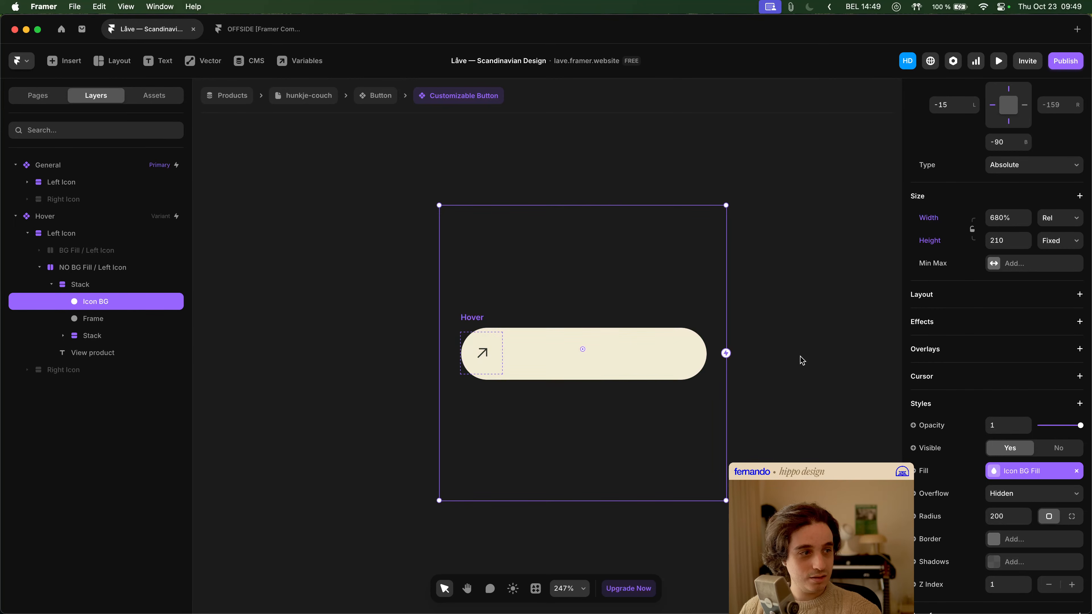
scroll(1013, 485, down, 3)
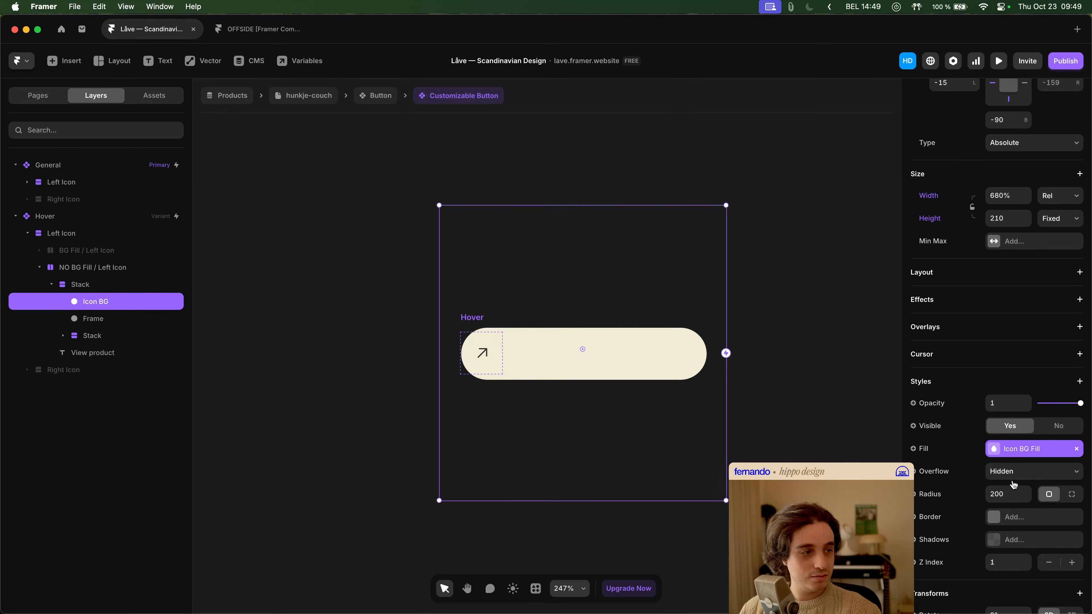
click(1032, 424)
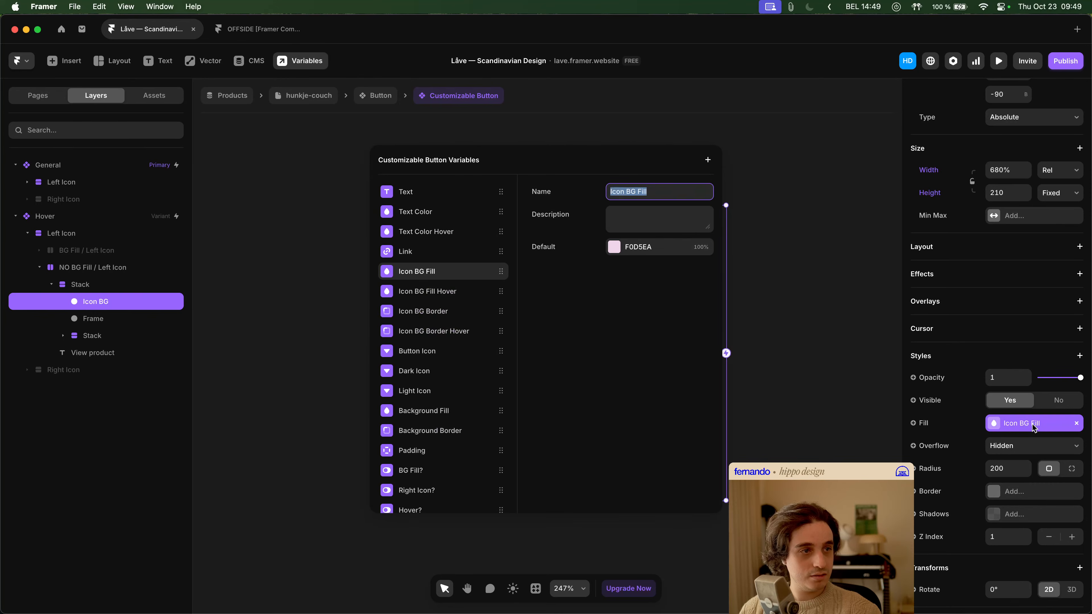
key(Escape)
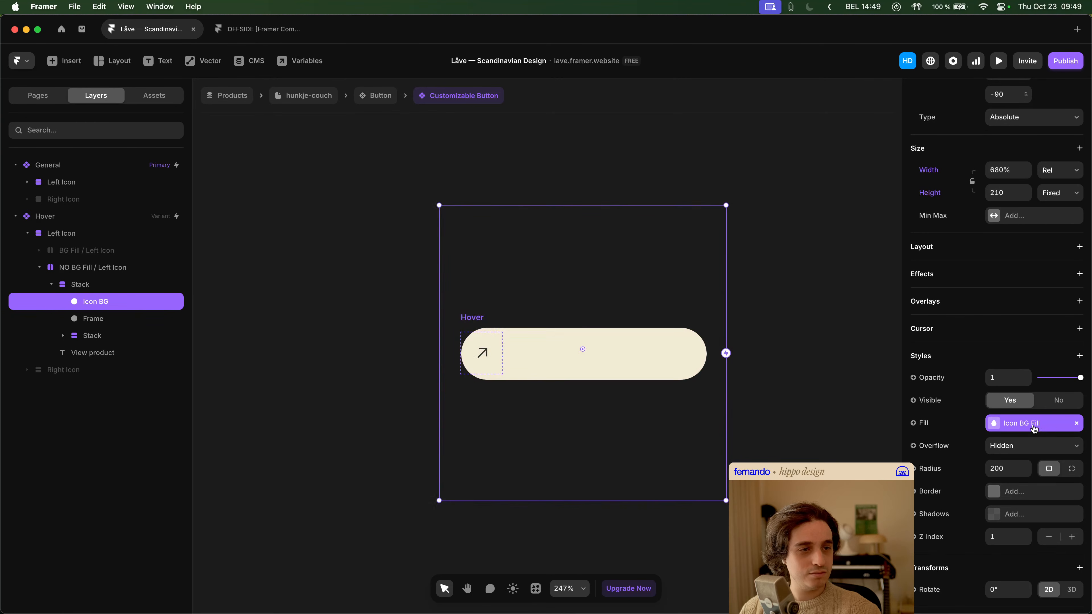
- Try a stronger purple as the default color of the Icon BG Fill variable
click(1034, 425)
click(669, 253)
click(829, 181)
click(809, 112)
click(627, 297)
key(Escape)
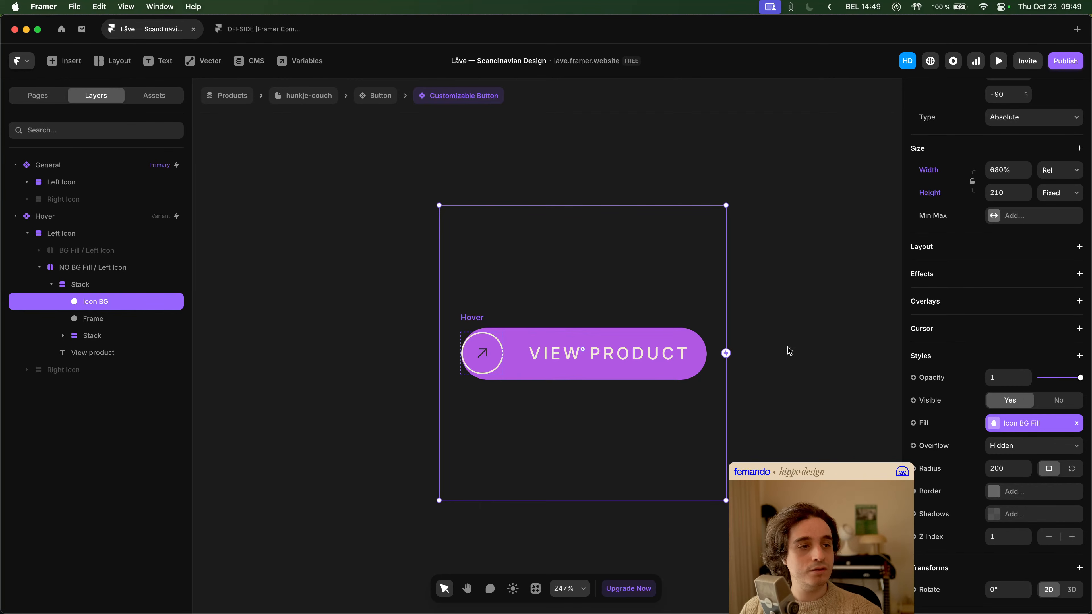
- Undo the test color changes to the Icon BG Fill variable's default
key(super+z)
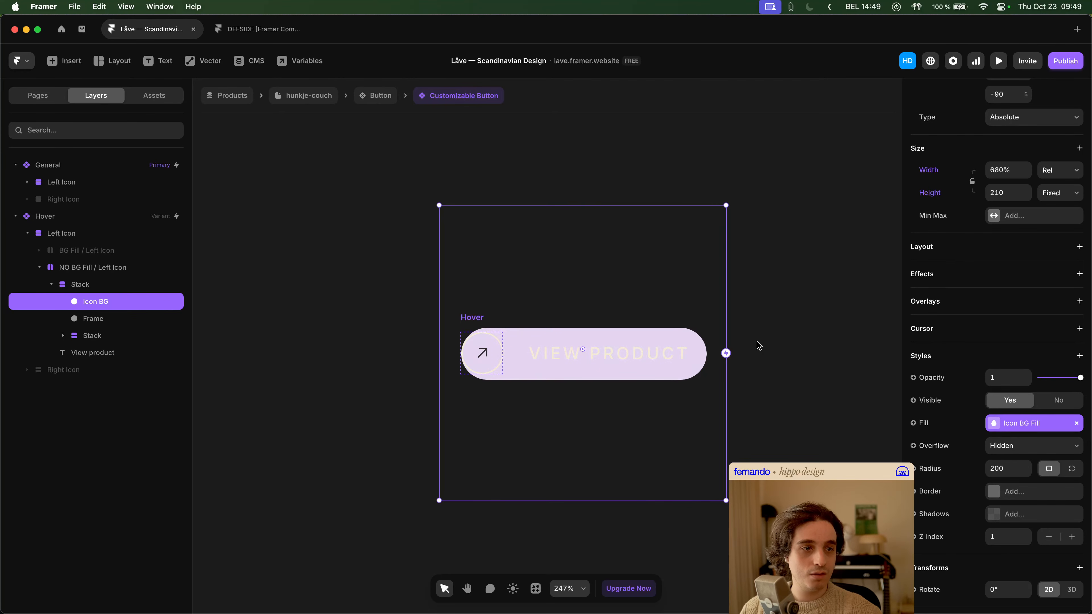
key(super+z)
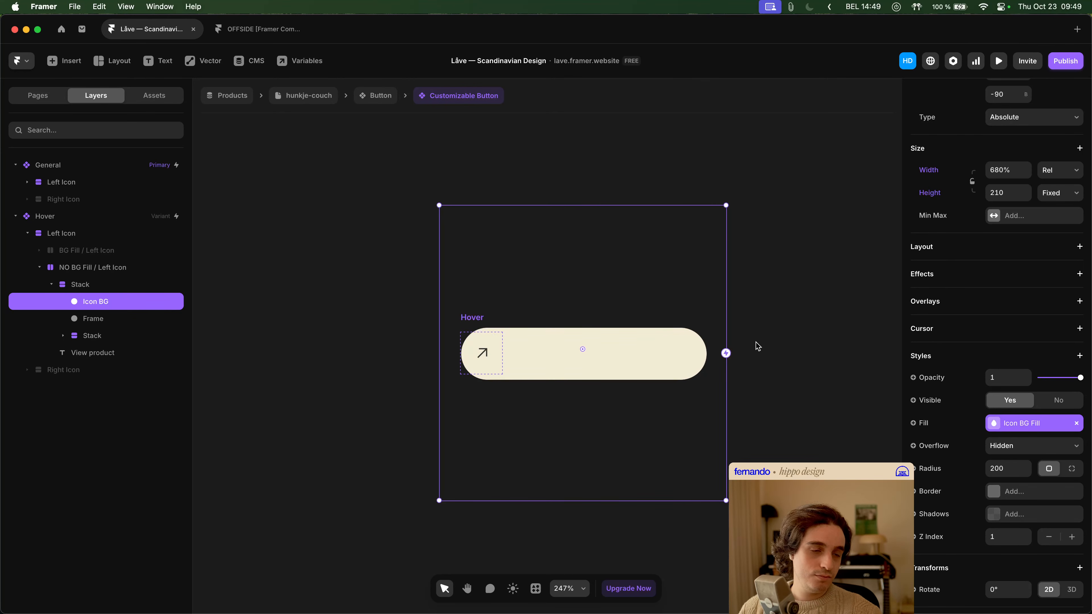
key(super+shift+z)
key(super+z)
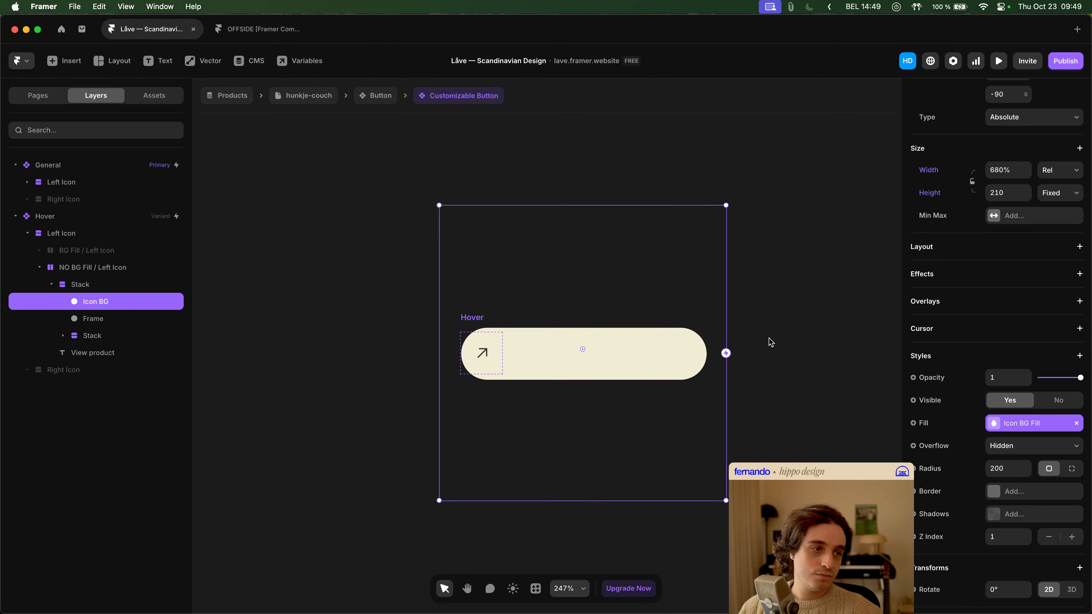
click(769, 342)
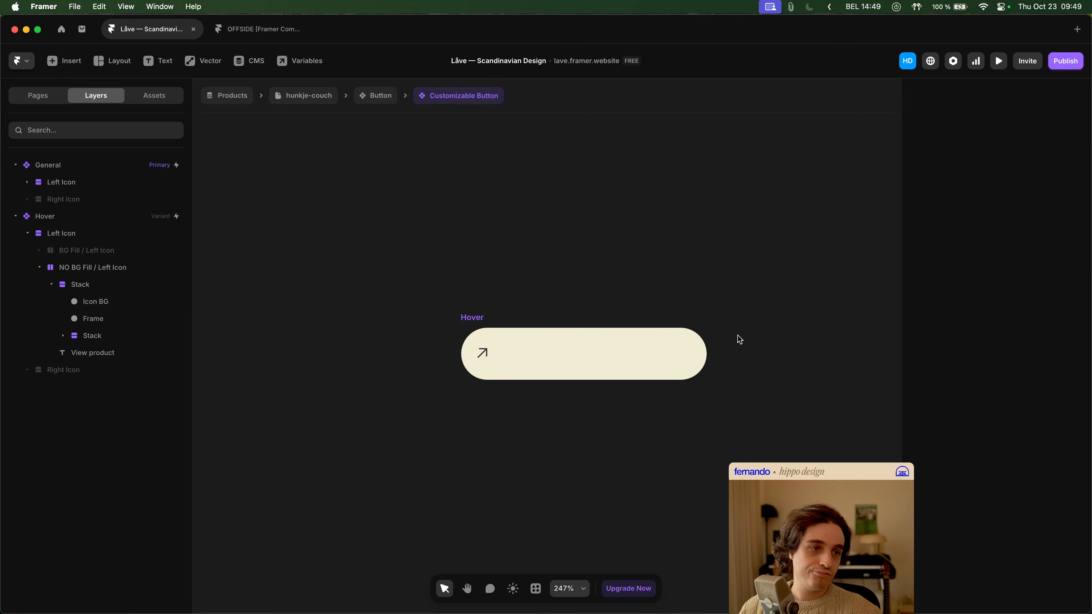
- Inspect the Hover variant's interactions and layout, and the size, position and border settings of its icon Frame
click(463, 329)
click(401, 338)
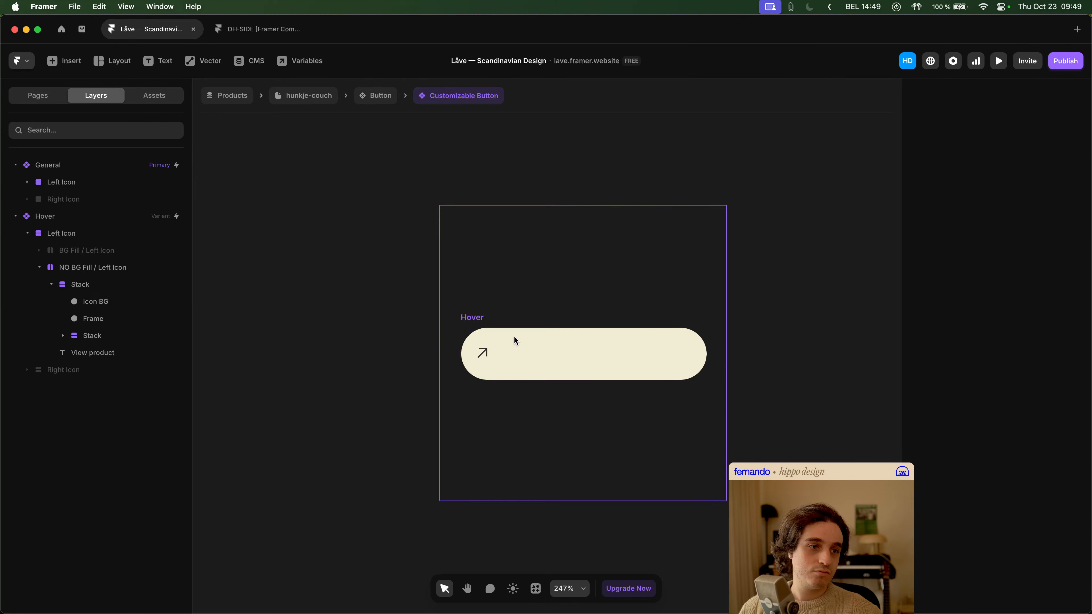
click(476, 324)
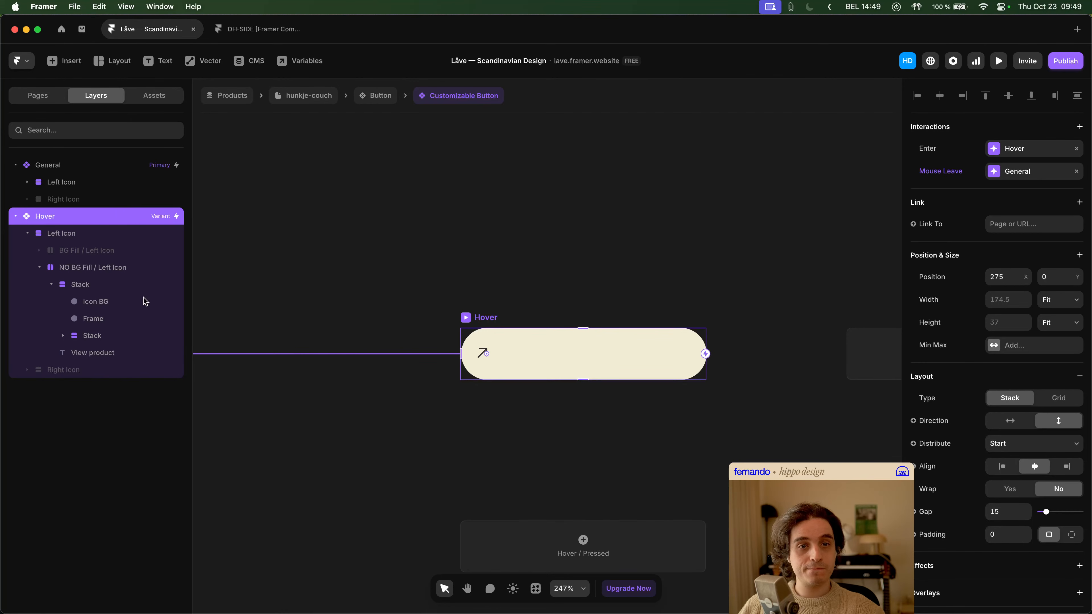
scroll(449, 275, left, 5)
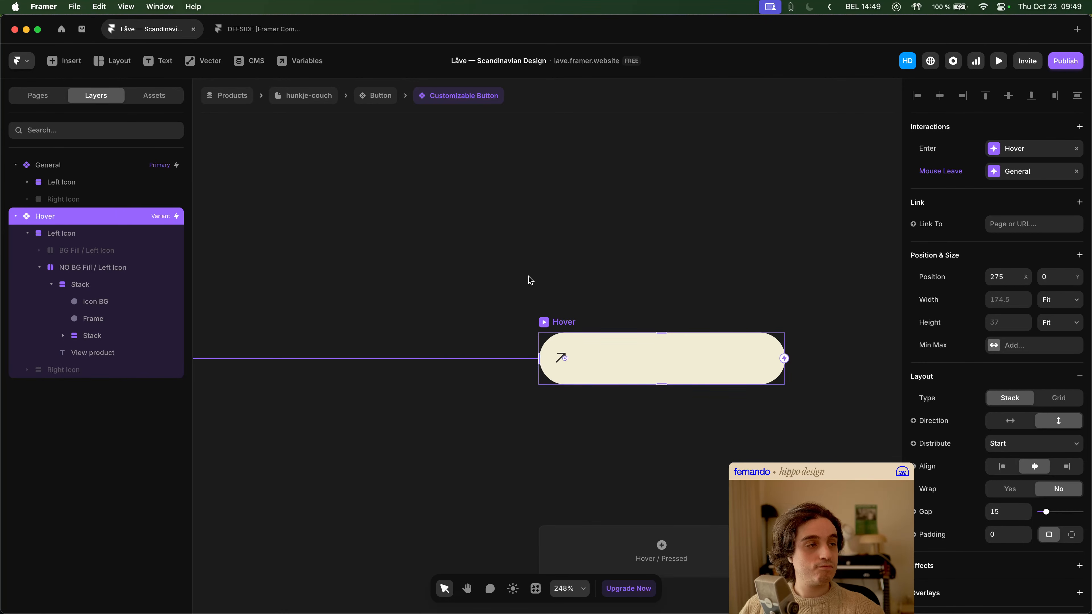
click(576, 346)
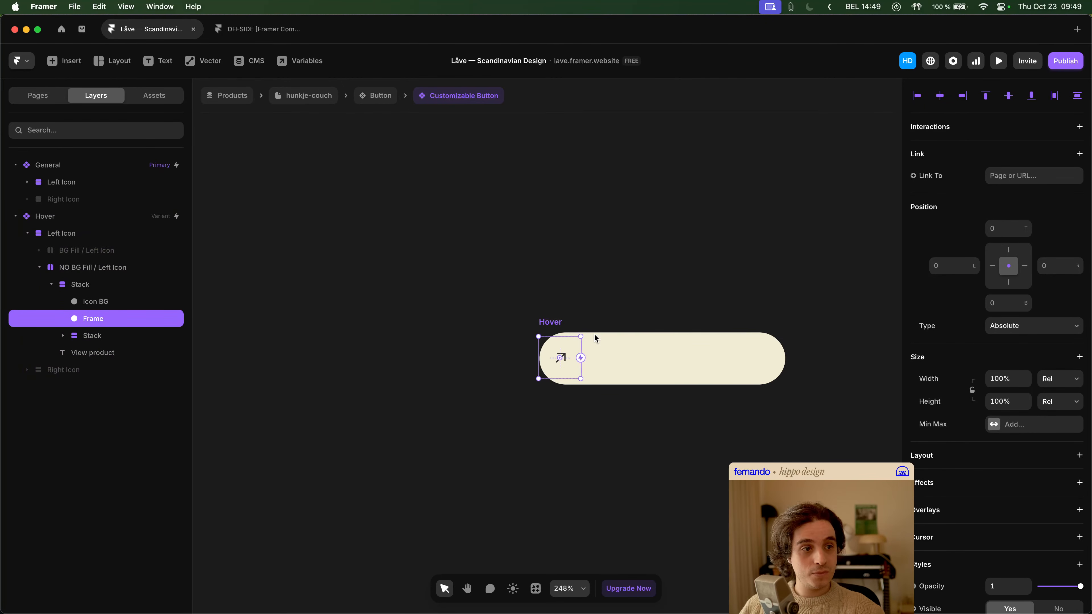
scroll(1029, 371, down, 5)
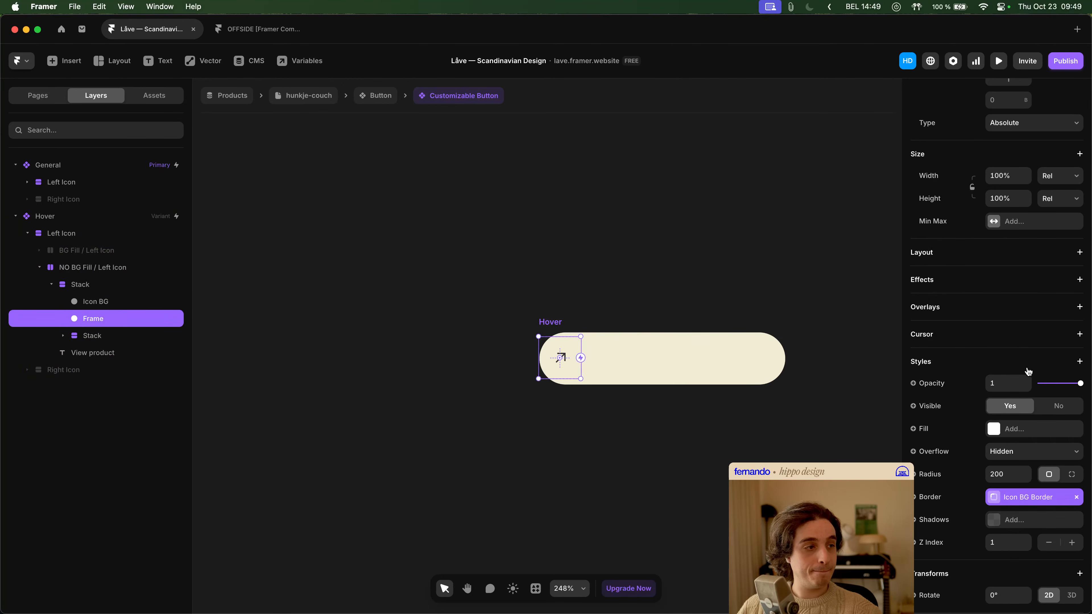
- Recheck the Icon BG's fill, position and size, and review the Hover variant and its Left Icon settings
click(95, 302)
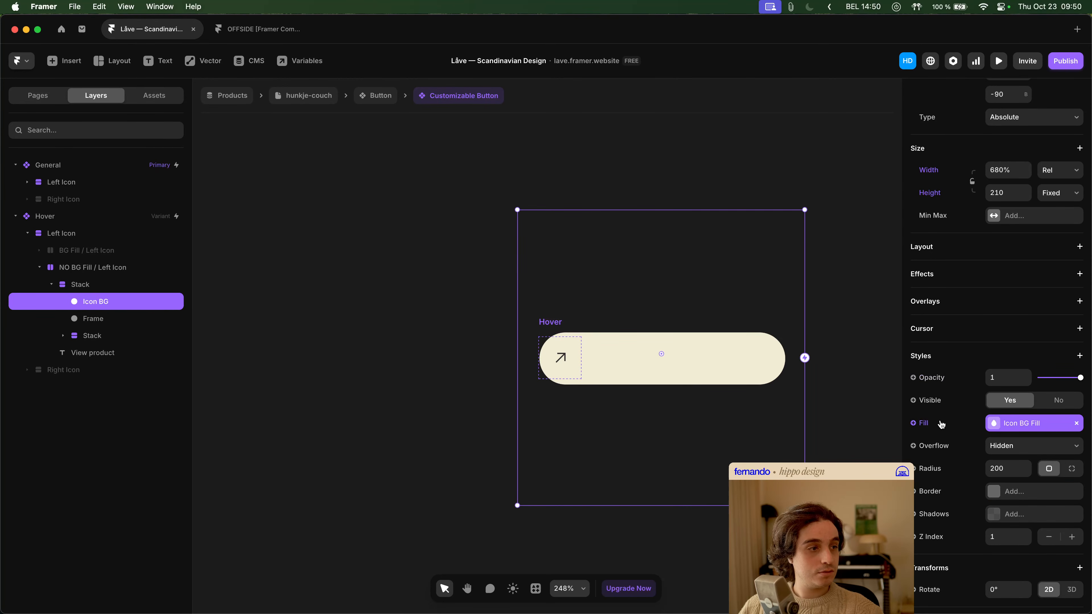
scroll(1042, 408, up, 5)
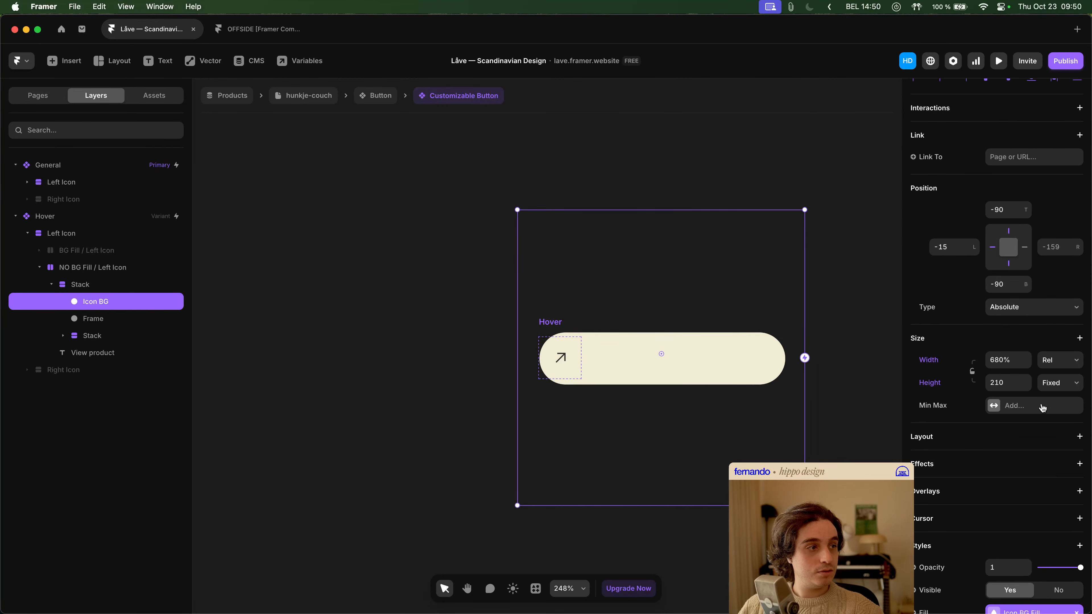
scroll(1042, 408, up, 1)
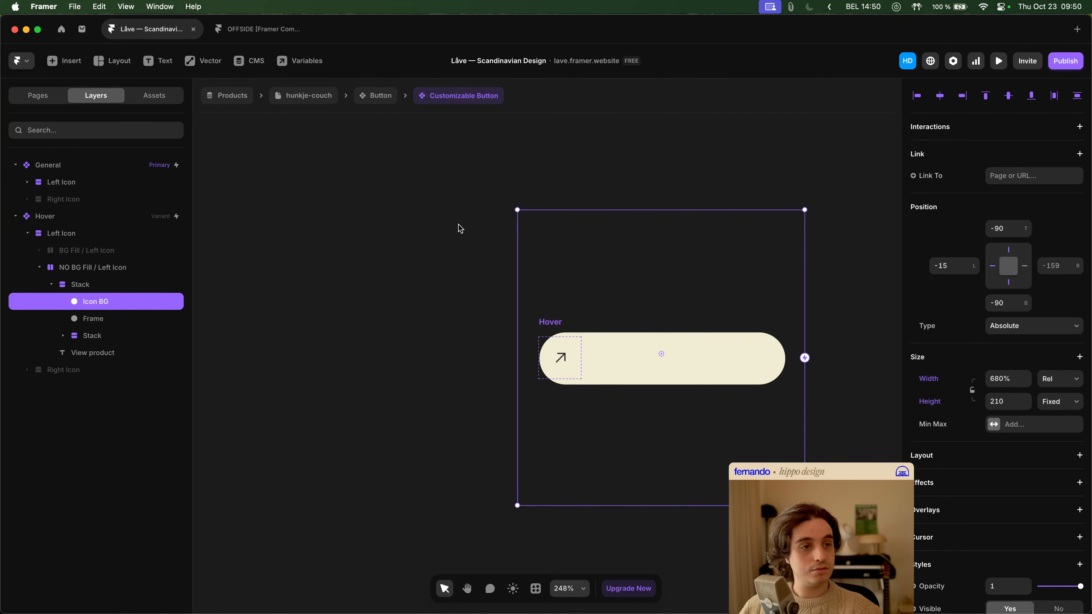
click(391, 263)
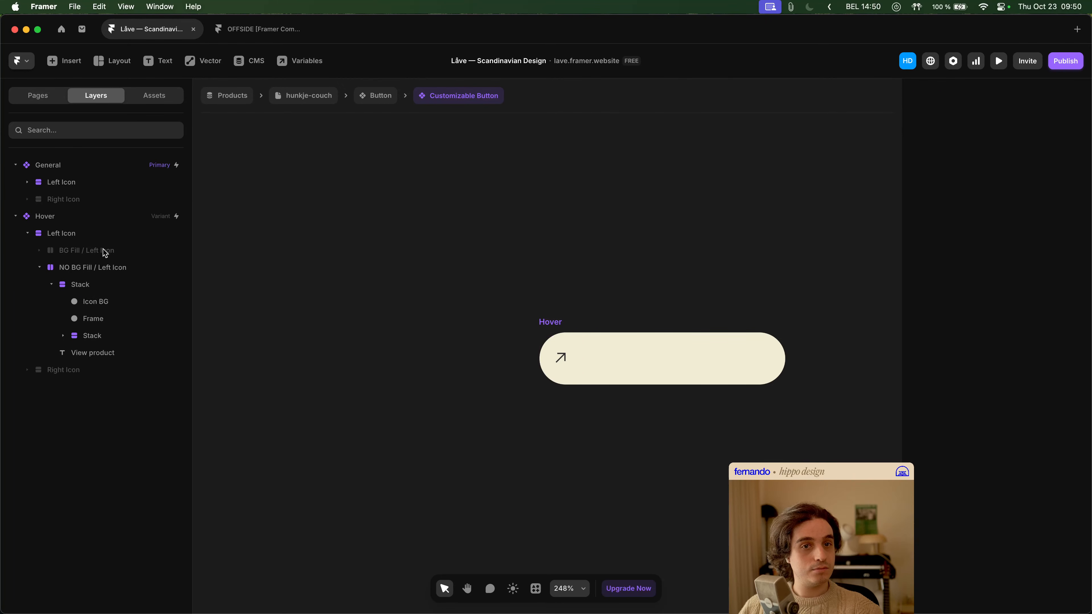
click(138, 220)
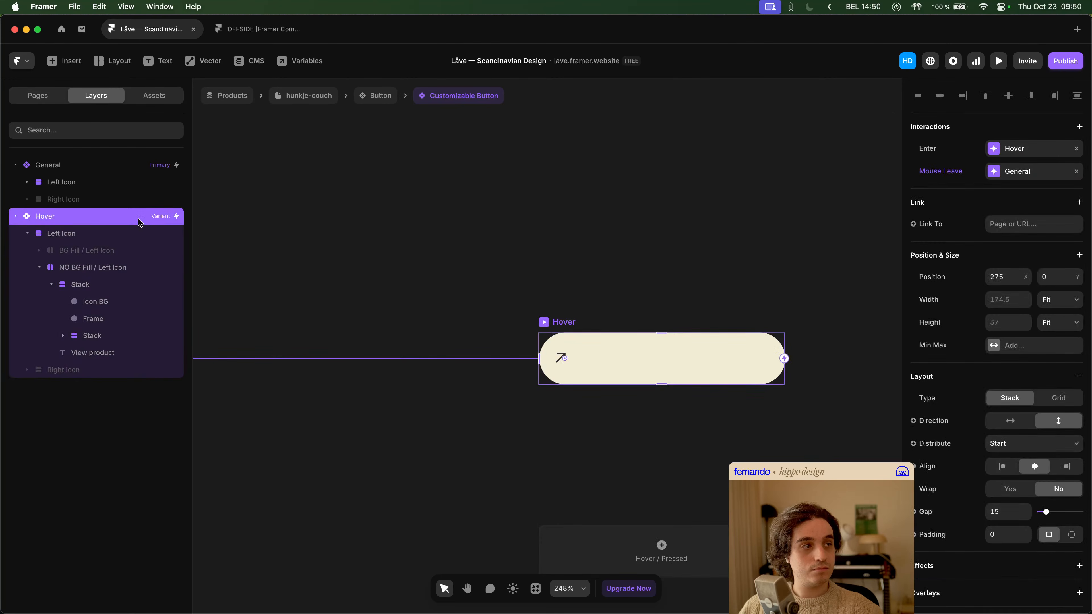
click(349, 195)
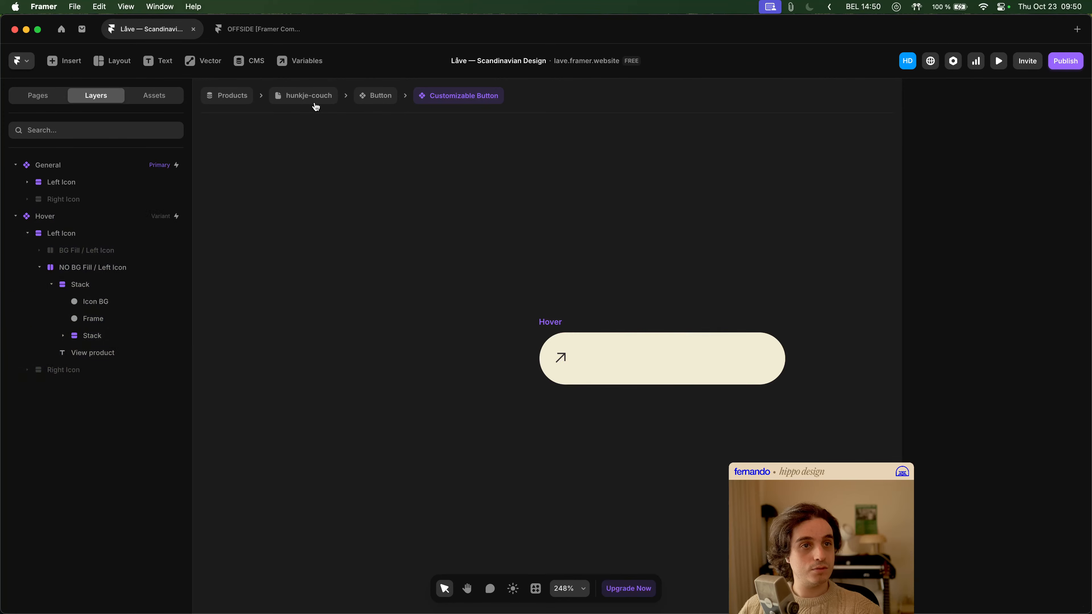
click(84, 236)
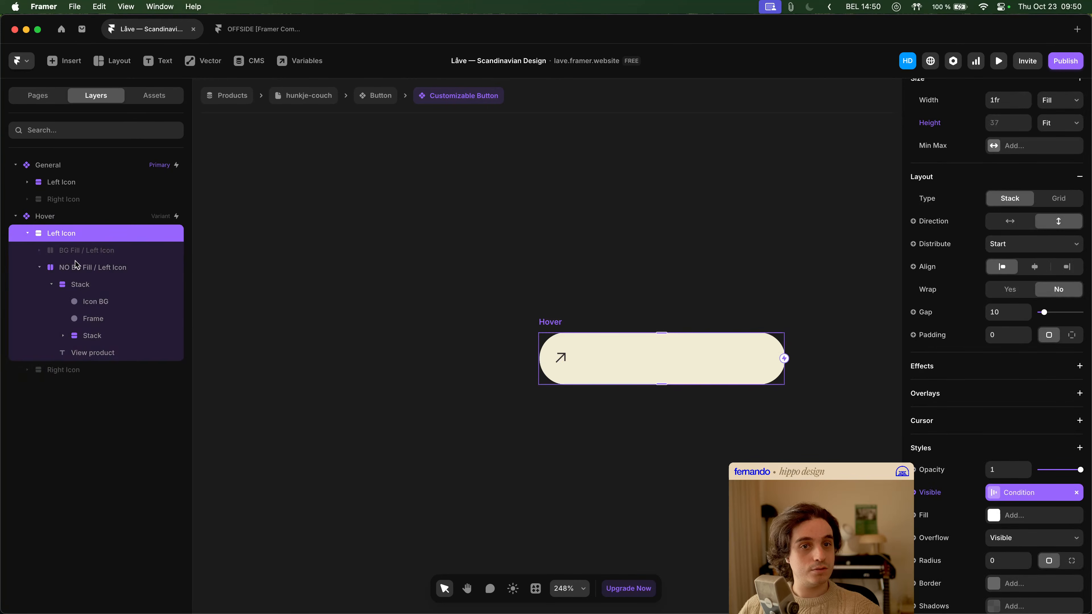
- Review the Hover variant's NO BG Fill / Left Icon layer, return to the Button component and preview its hover behavior
click(43, 268)
click(91, 267)
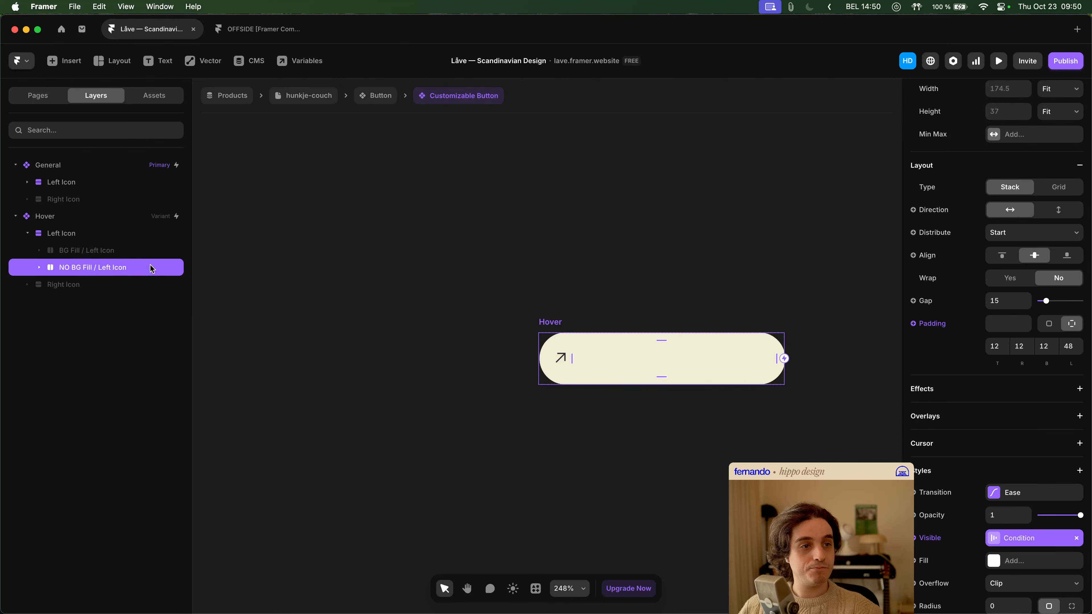
scroll(341, 244, down, 5)
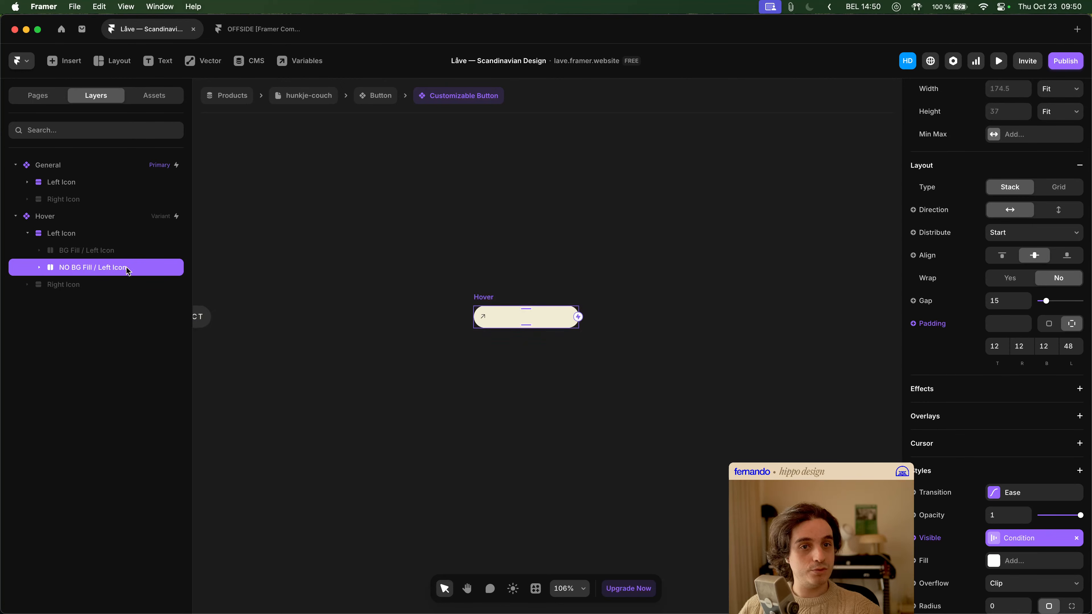
click(365, 99)
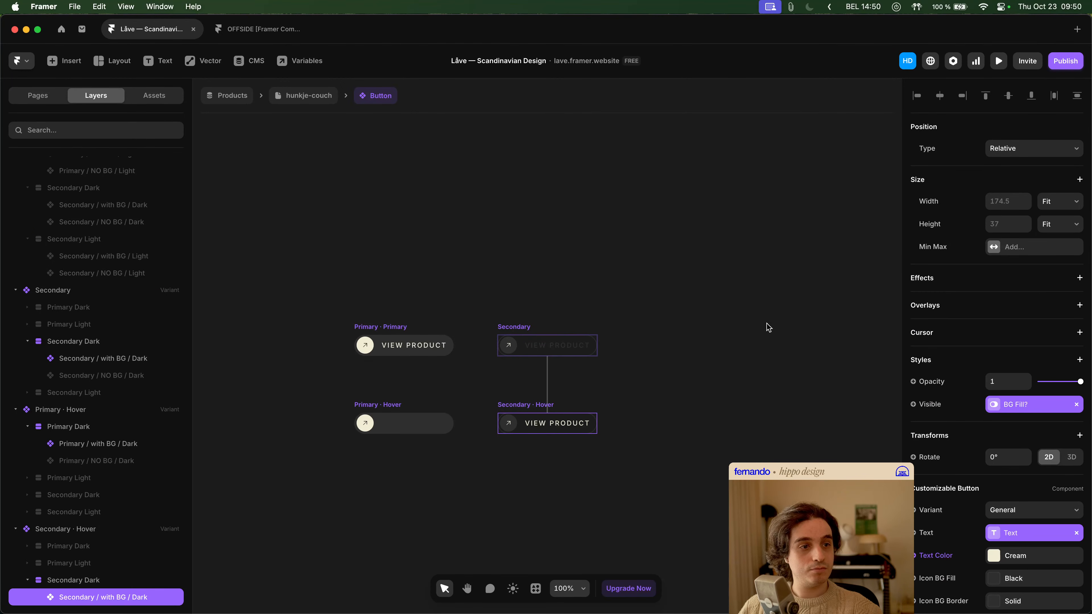
click(998, 60)
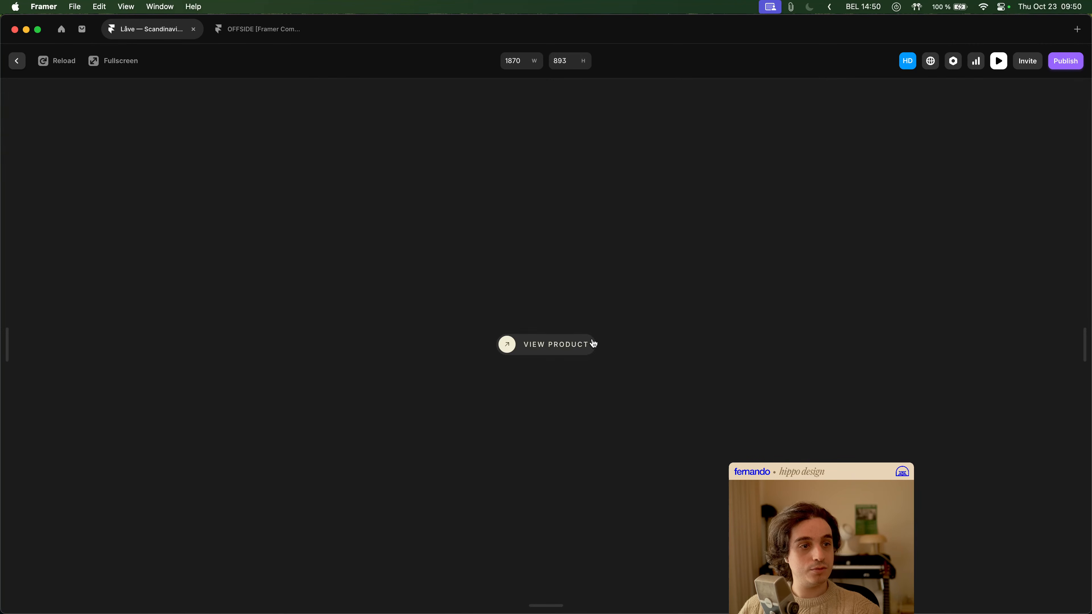
key(Escape)
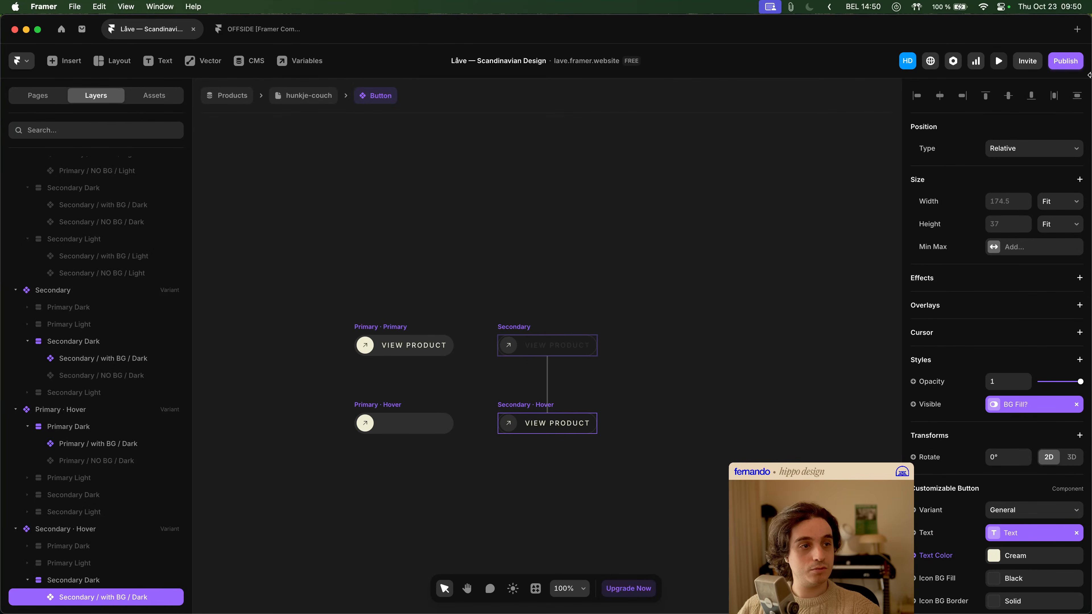
click(997, 66)
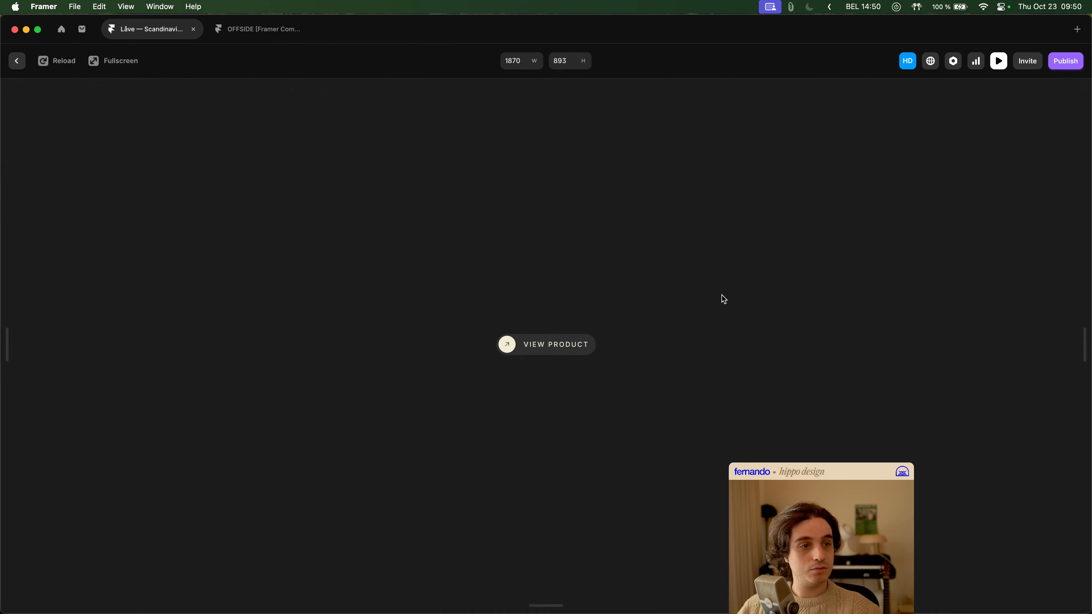
- Select Secondary / with BG / Dark in the Secondary Hover variant and open its Customizable Button component for editing
click(653, 356)
key(super+z)
click(640, 383)
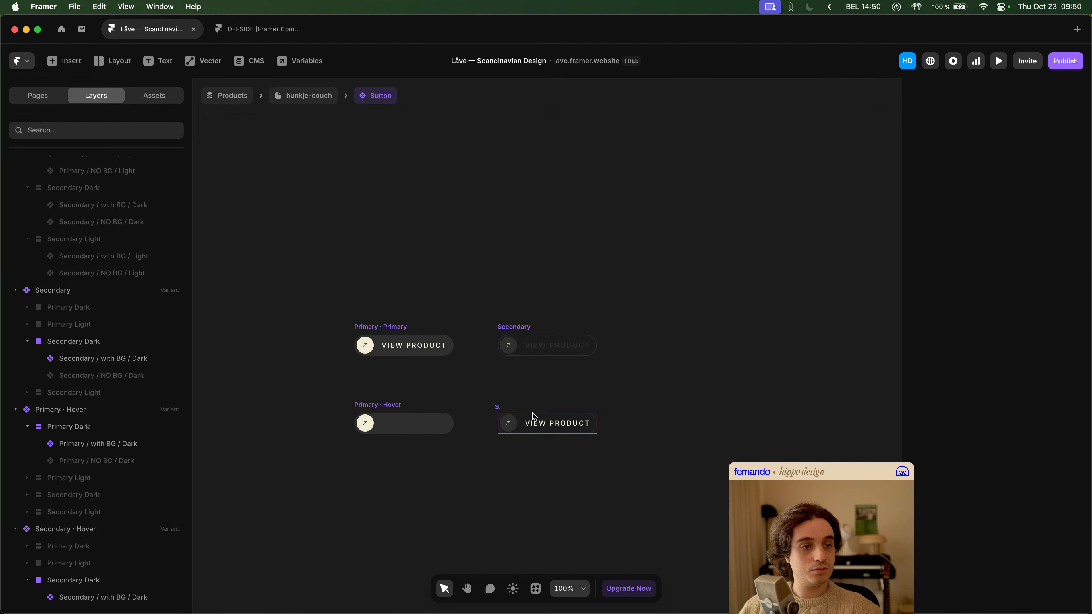
click(542, 423)
scroll(999, 522, down, 6)
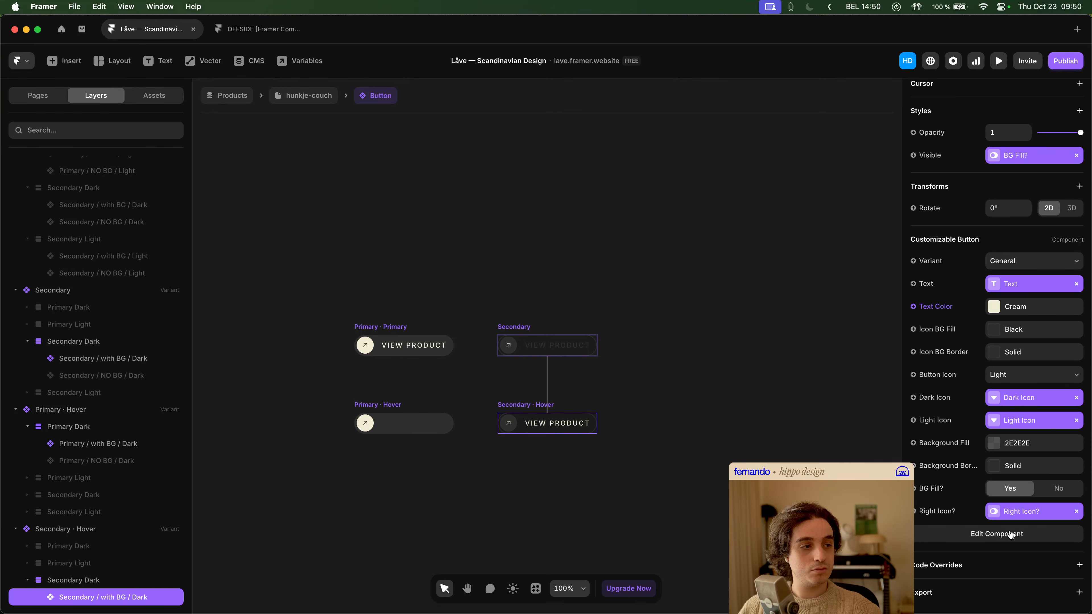
click(1008, 533)
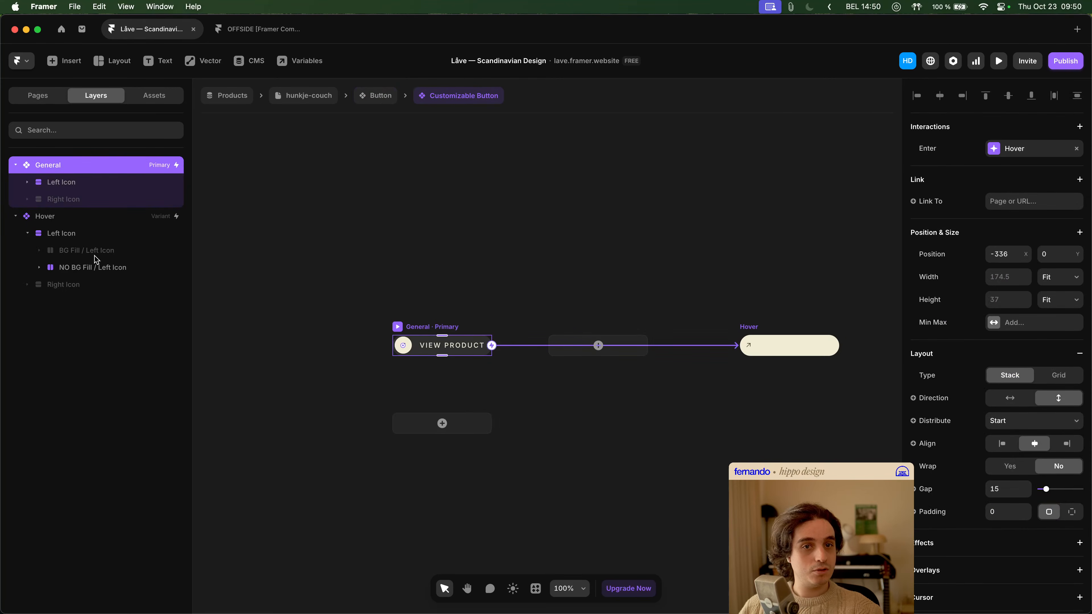
- Reset the visibility overrides of Left Icon, BG Fill / Left Icon and NO BG Fill / Left Icon in the Hover variant
click(89, 235)
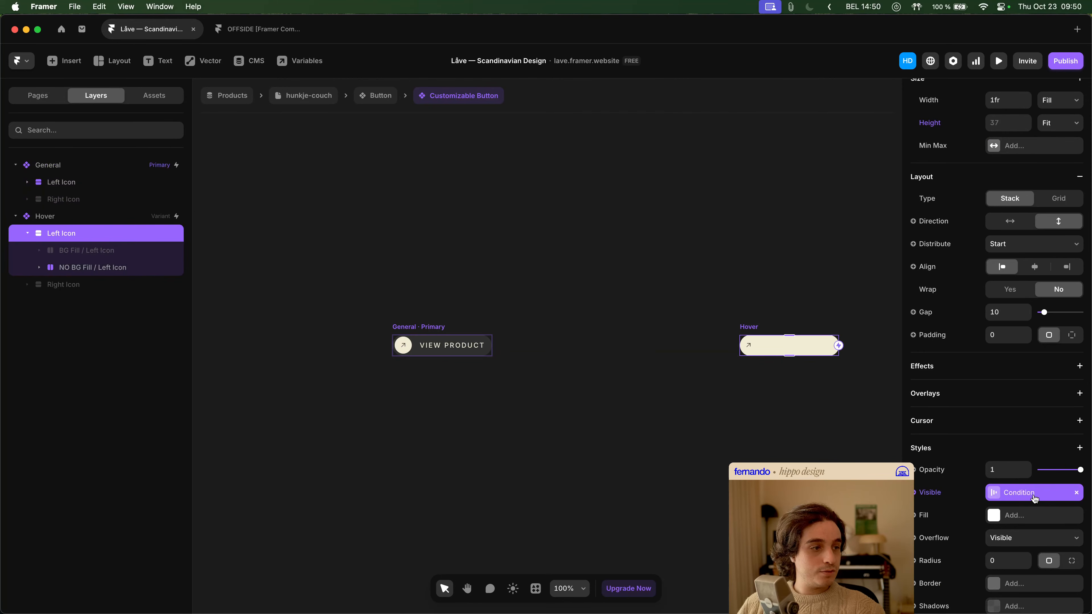
click(939, 495)
click(952, 593)
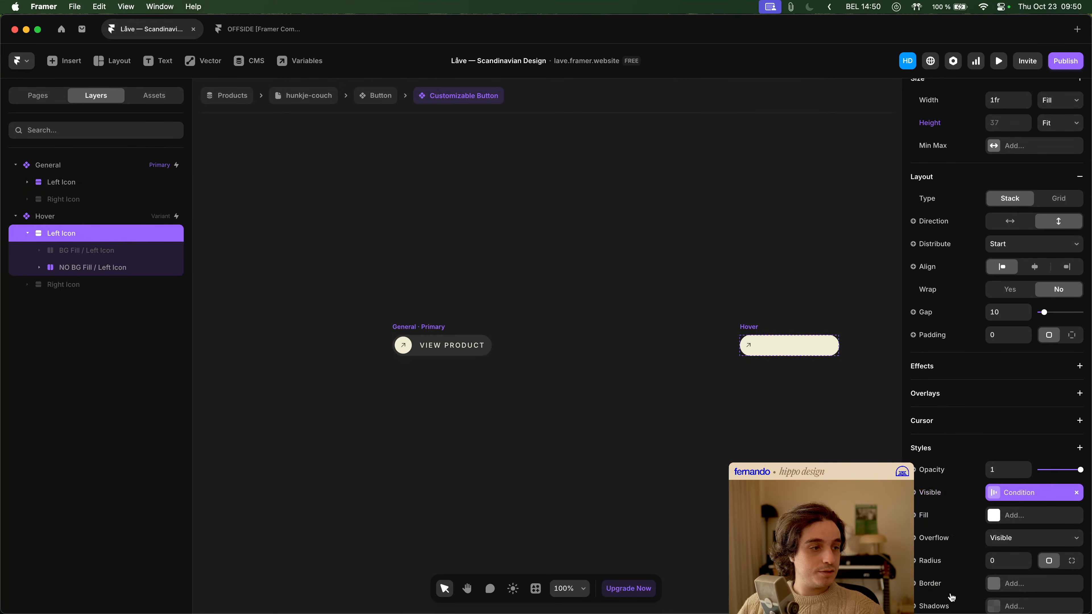
click(85, 250)
click(936, 499)
click(941, 493)
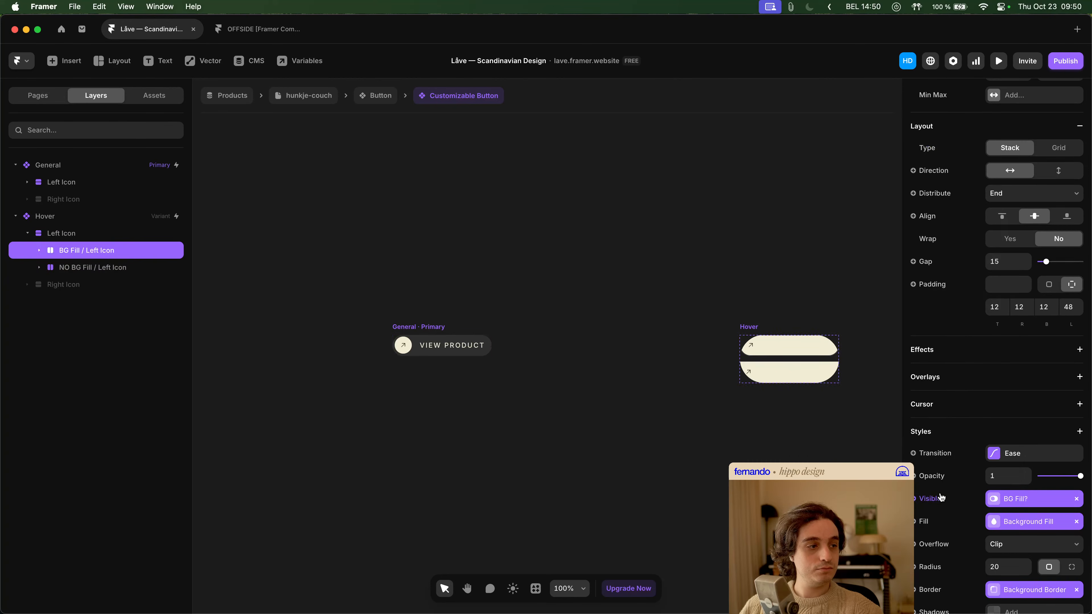
key(super+z)
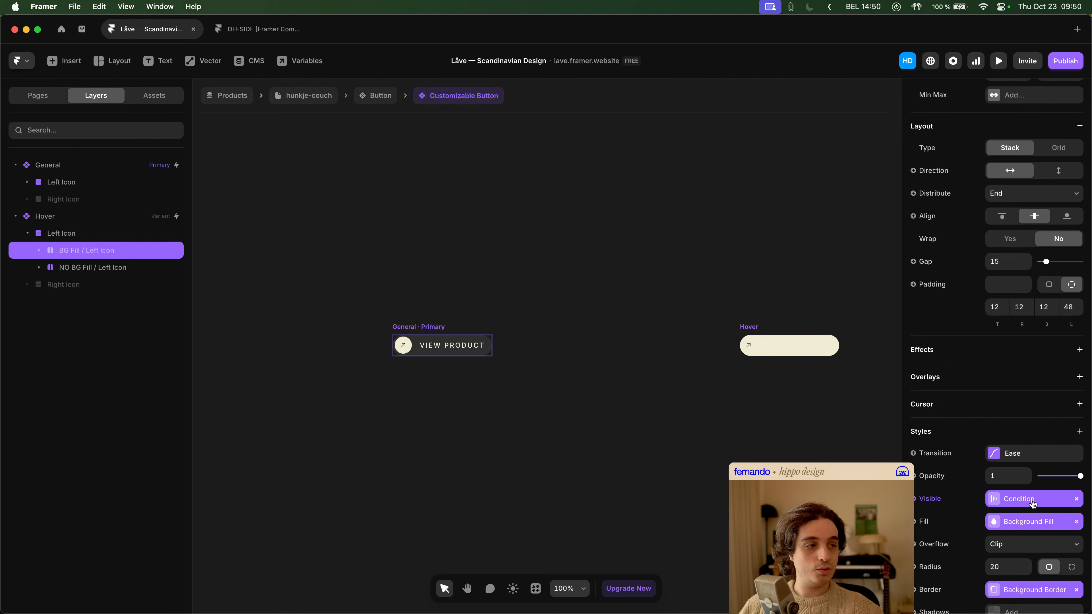
click(95, 271)
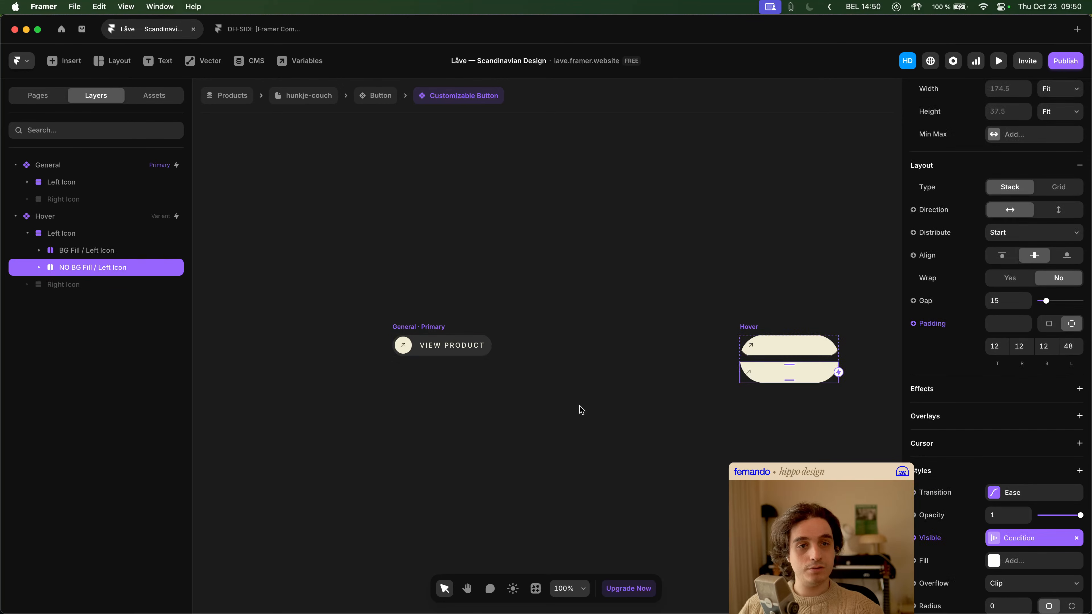
click(641, 439)
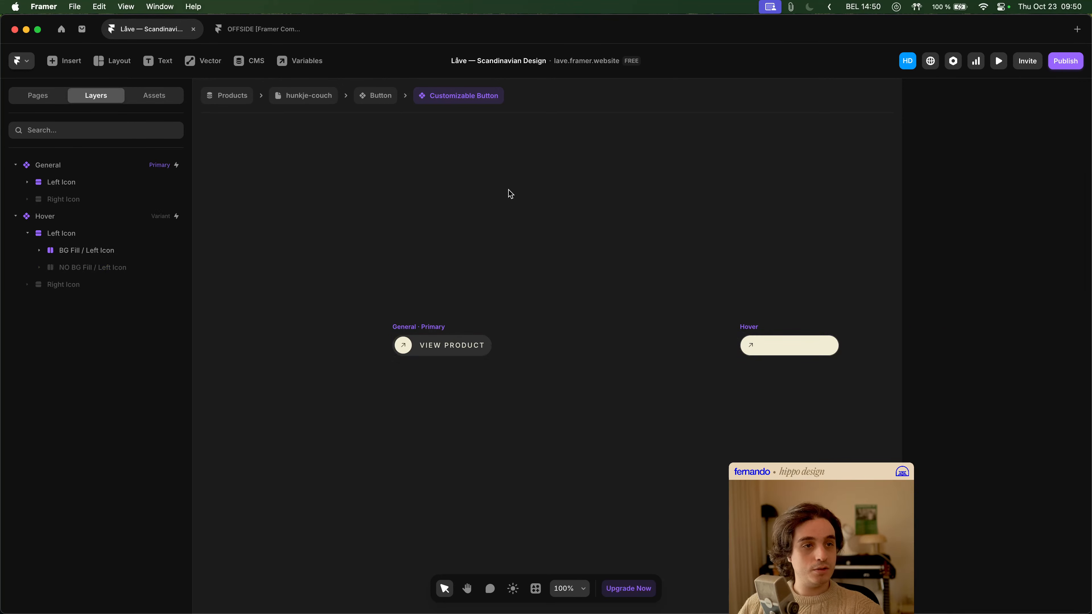
- Return to the hunkje-couch page and preview it to test the More Info buttons
click(368, 100)
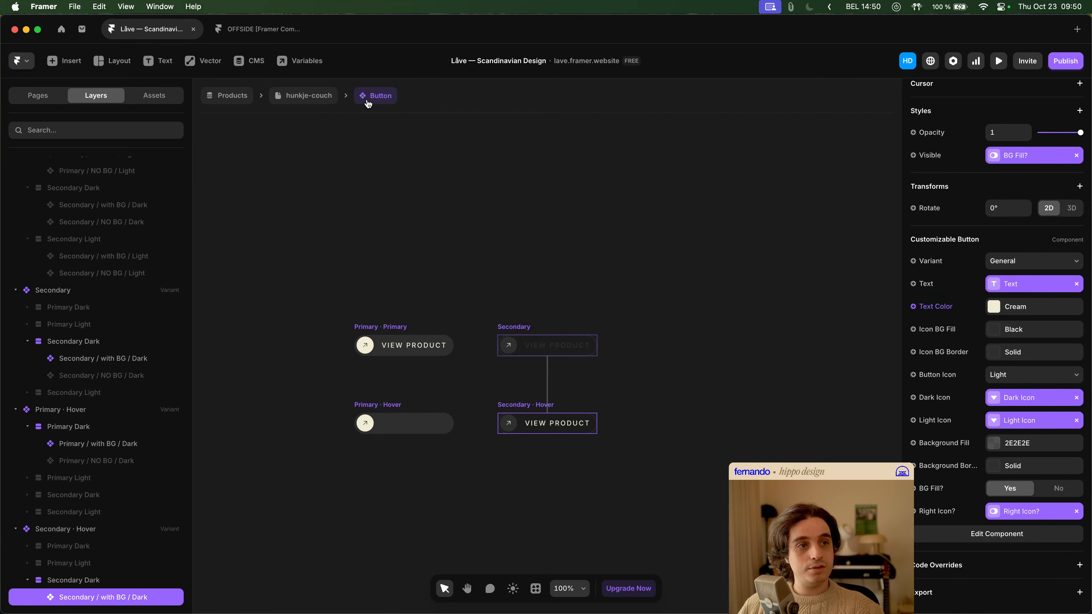
click(319, 99)
click(999, 61)
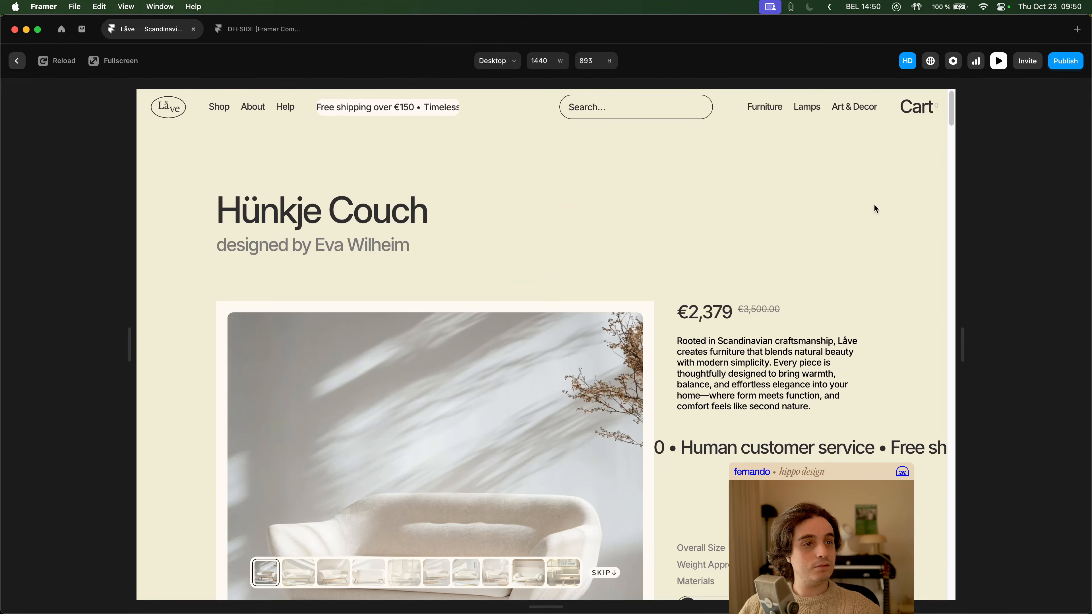
scroll(730, 377, down, 3)
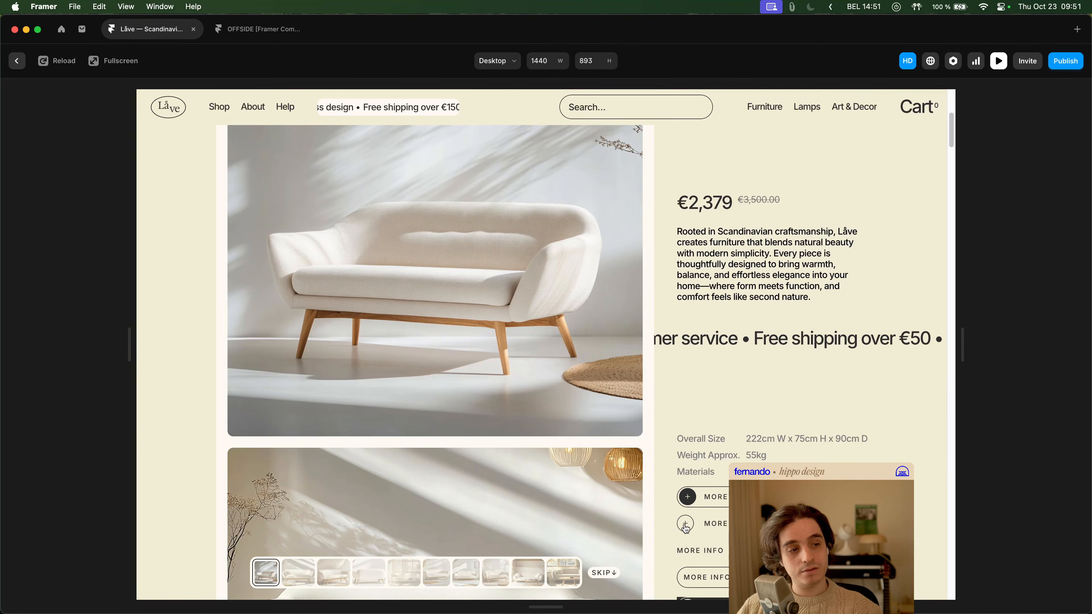
key(Escape)
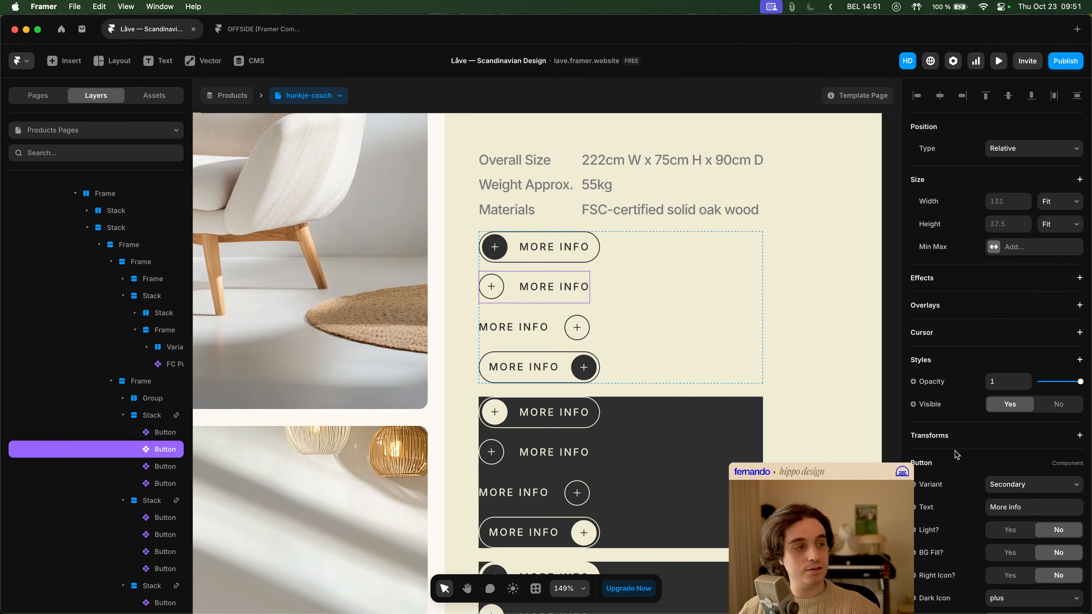
- In the Button component's Secondary Hover variant, give Secondary / with BG / Dark a visibility condition of BG Fill? equals No
scroll(953, 456, down, 3)
click(973, 508)
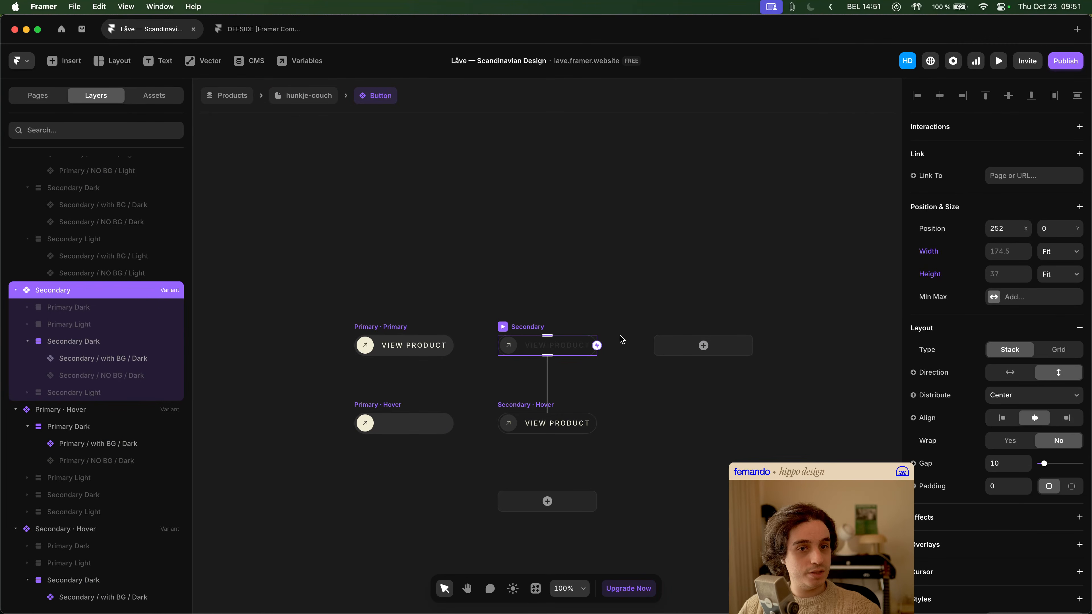
click(573, 428)
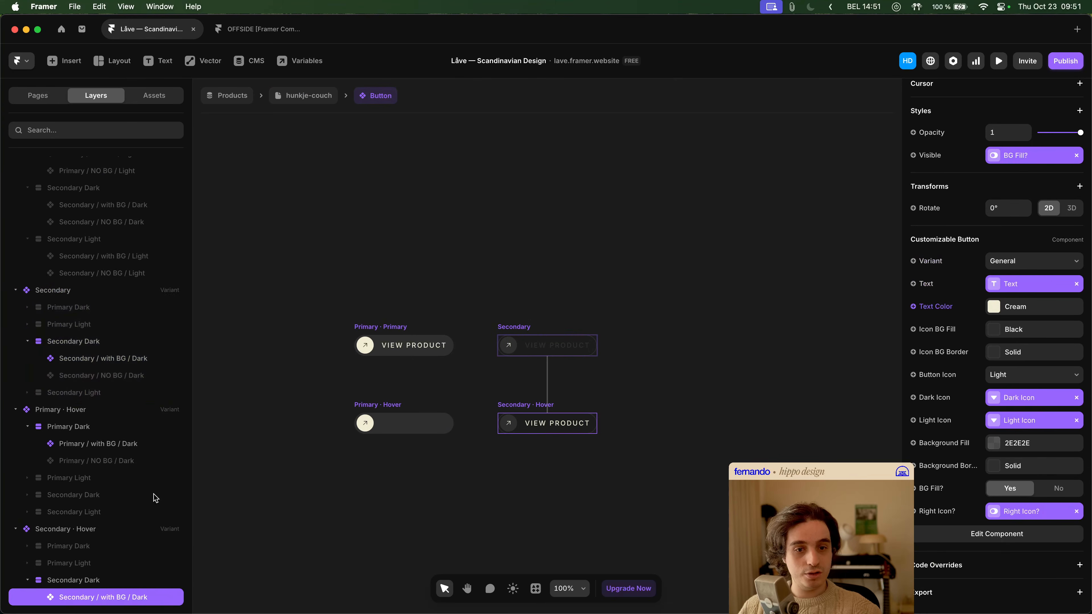
scroll(129, 497, down, 2)
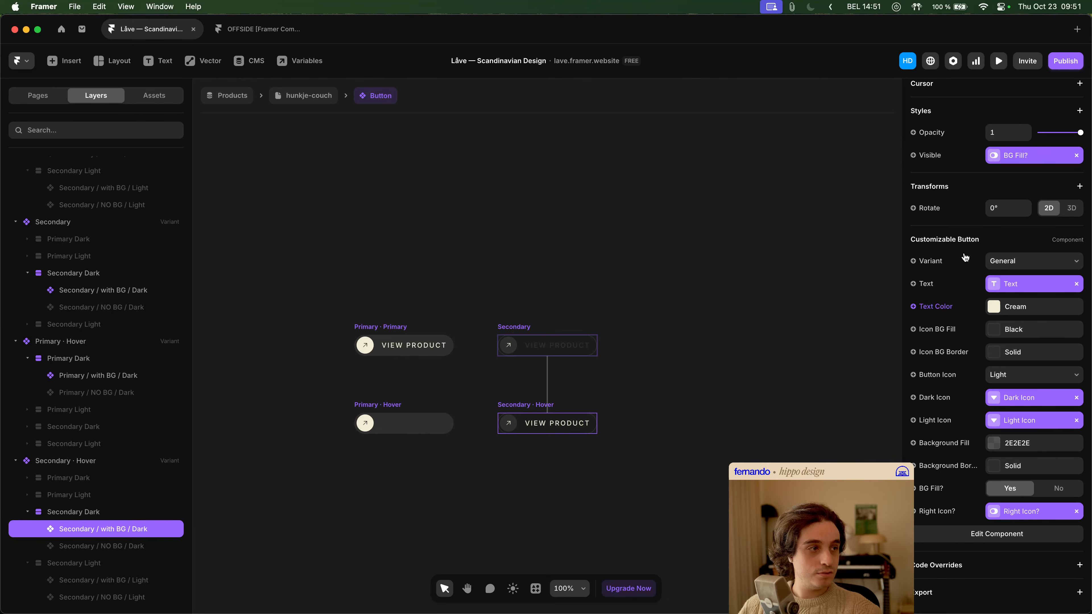
click(925, 155)
mouse_move(958, 236)
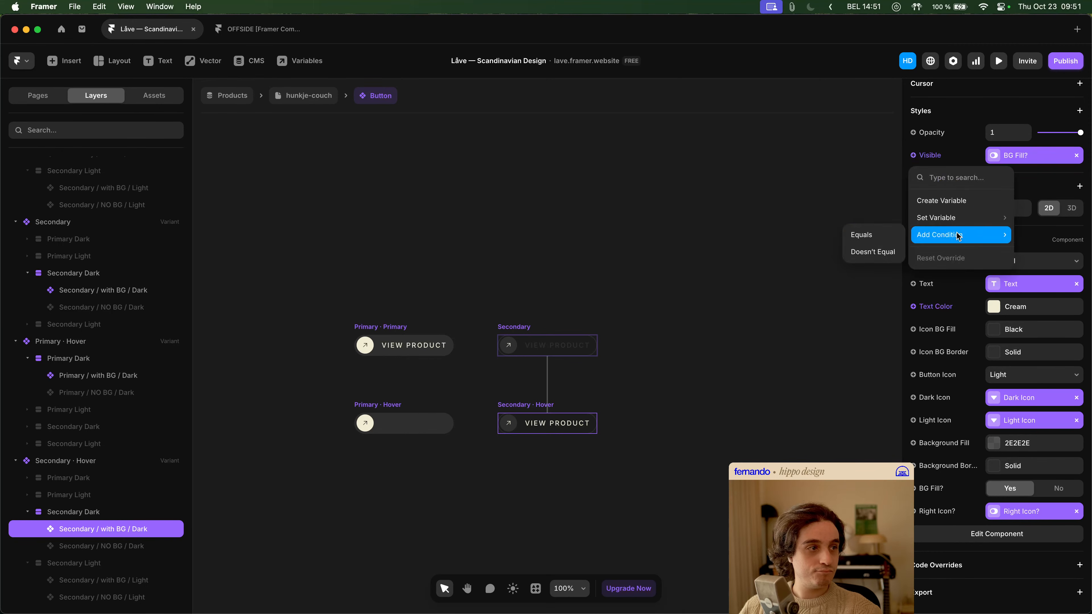
click(877, 236)
click(865, 233)
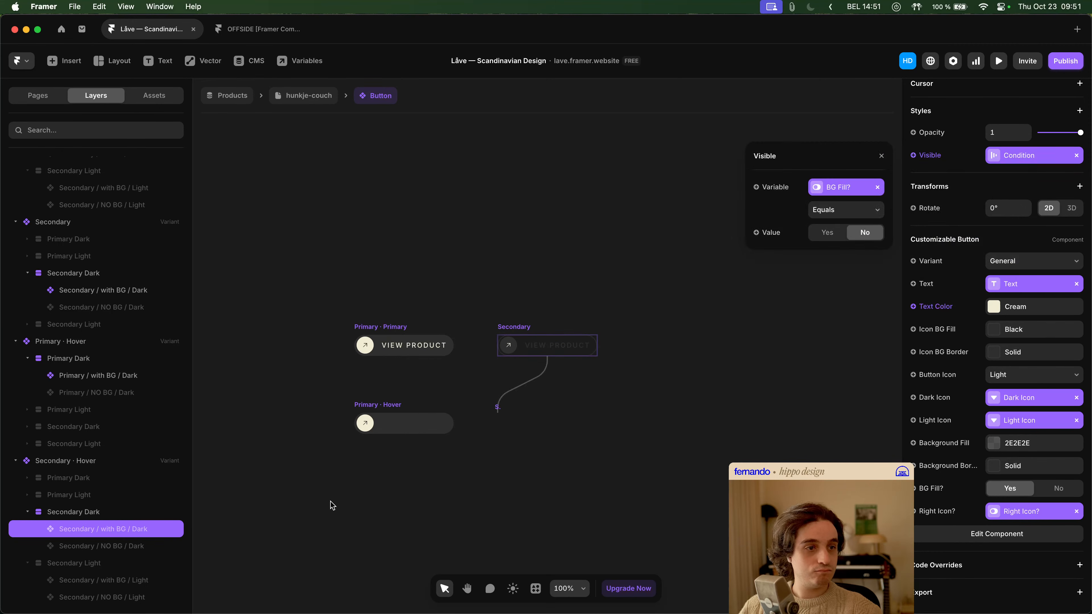
- Give Secondary / NO BG / Dark in the Secondary Hover variant an Equals visibility condition on Not BG Fill?
click(150, 550)
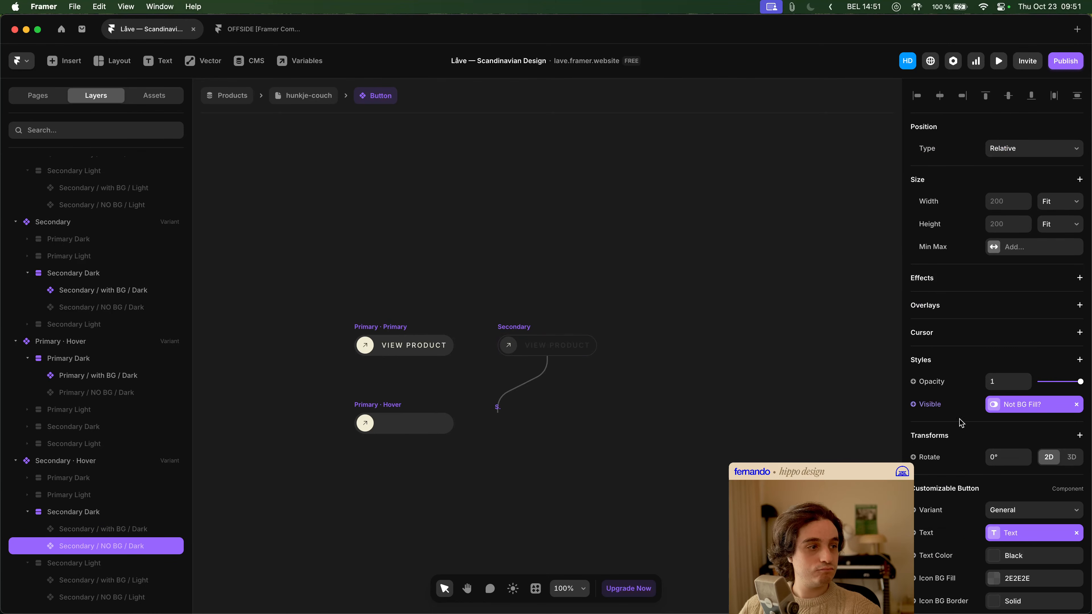
click(933, 407)
mouse_move(943, 484)
click(877, 484)
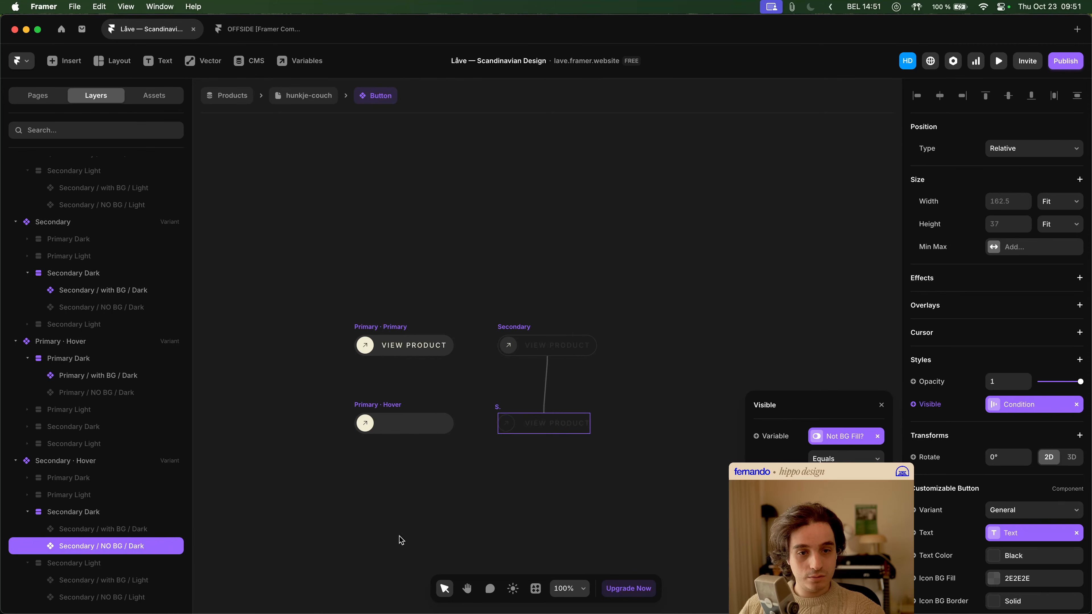
click(312, 550)
- Compare the component settings of Secondary / NO BG / Dark in the Secondary Hover variant with those of Primary / with BG / Dark
scroll(459, 419, down, 3)
click(113, 551)
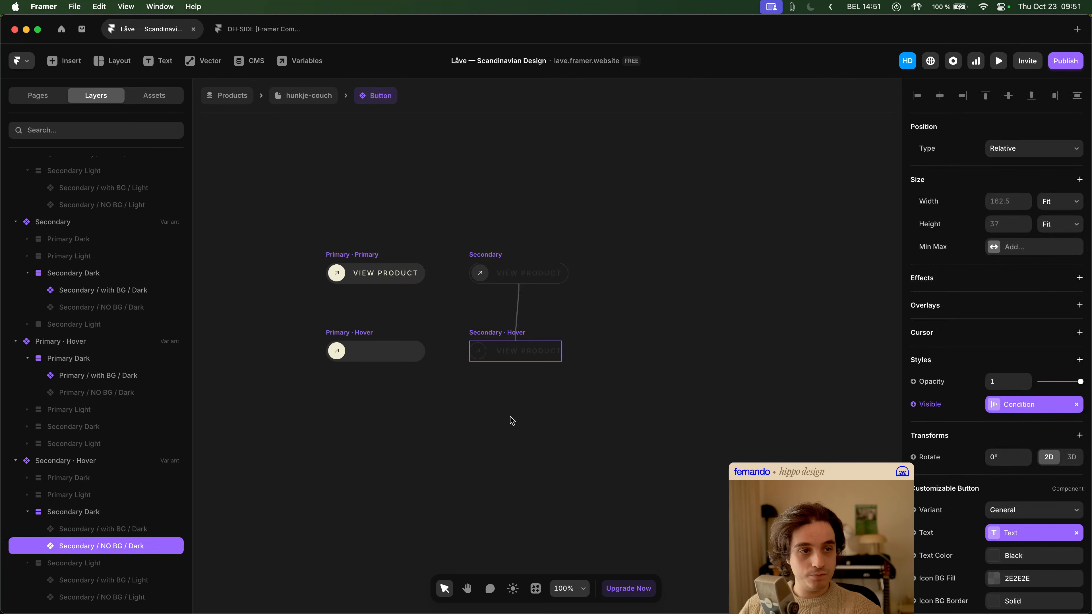
scroll(1049, 459, down, 3)
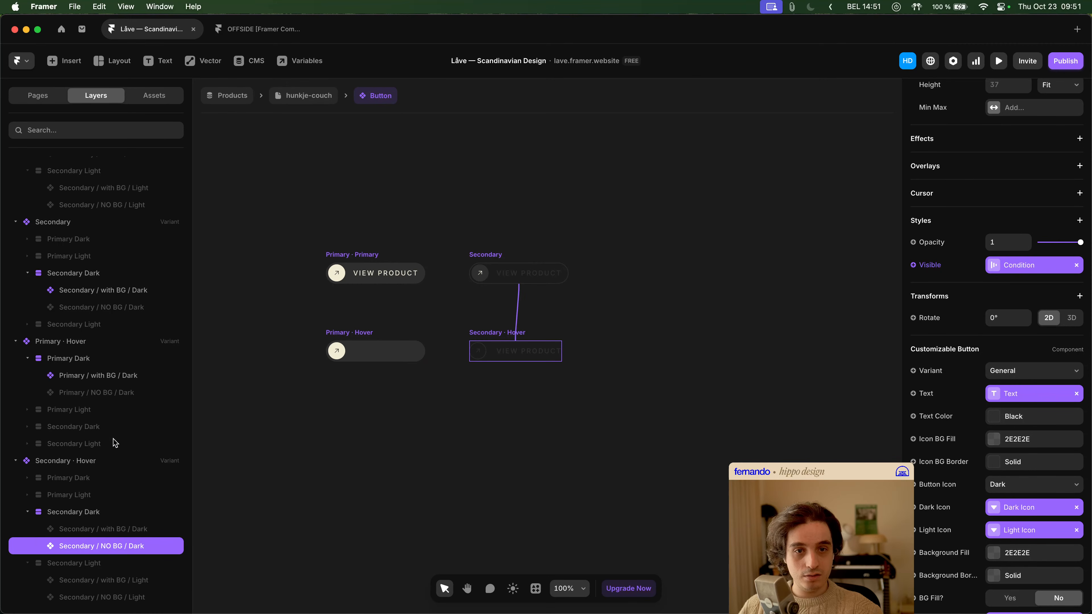
scroll(95, 311, up, 4)
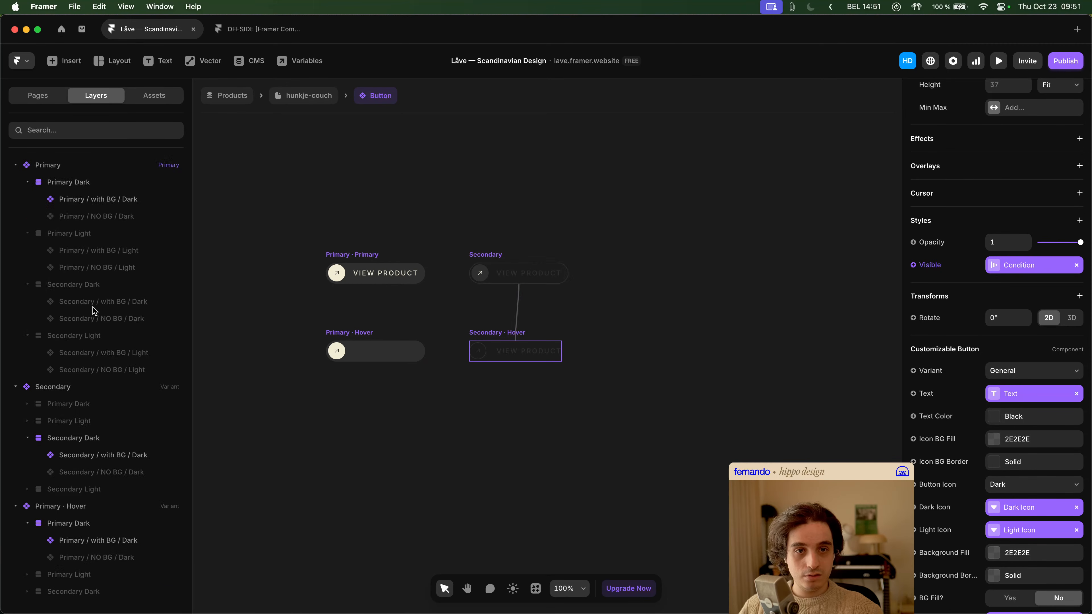
click(129, 205)
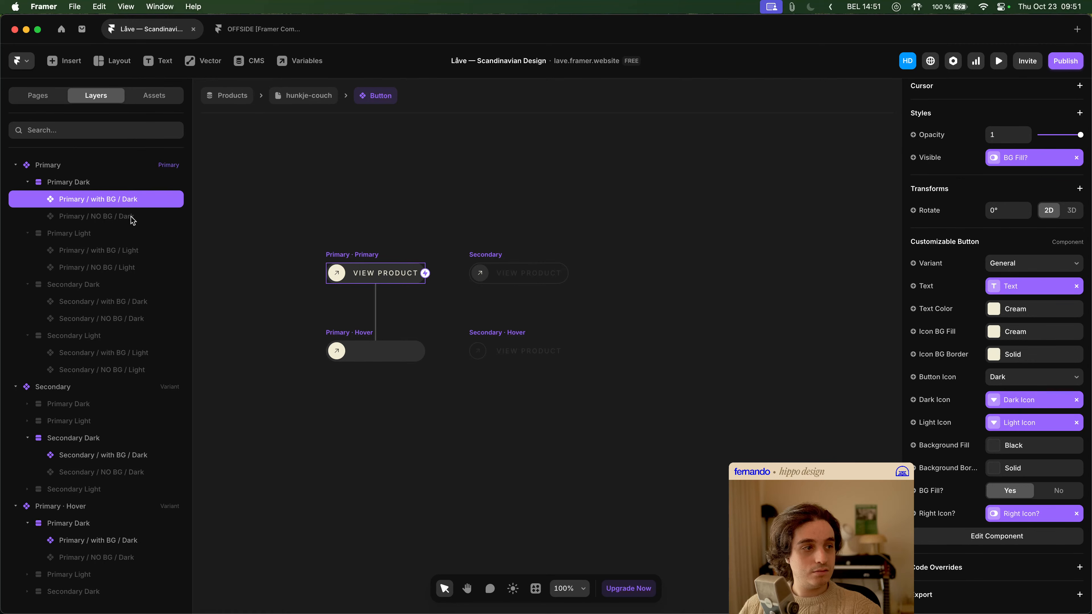
scroll(134, 481, down, 4)
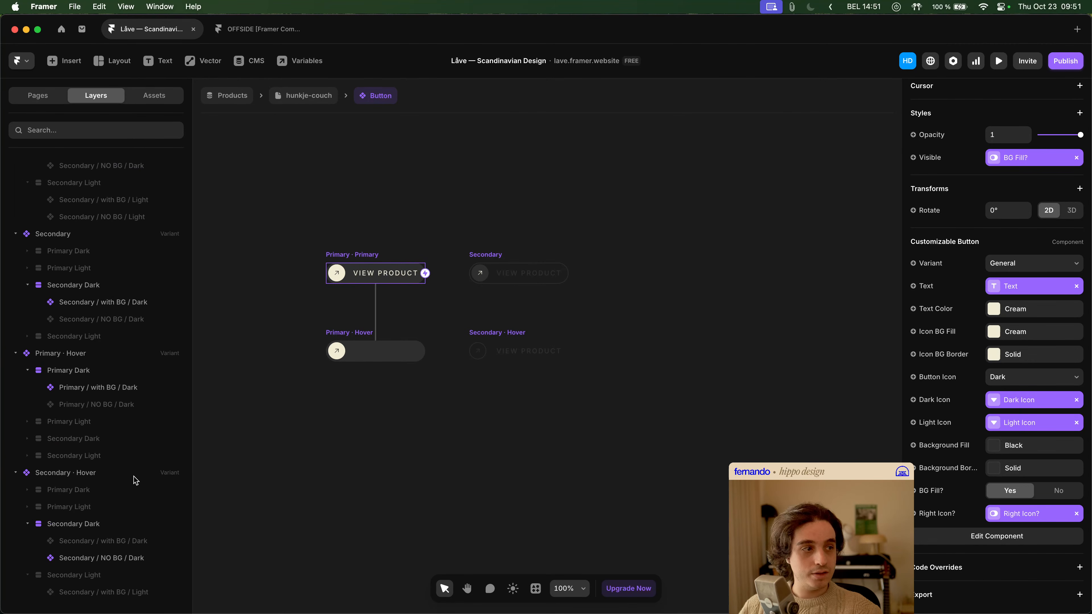
- Set the Icon BG Fill of Secondary / NO BG / Dark in the Secondary Hover variant to 2E2E2E at 100% opacity
click(133, 545)
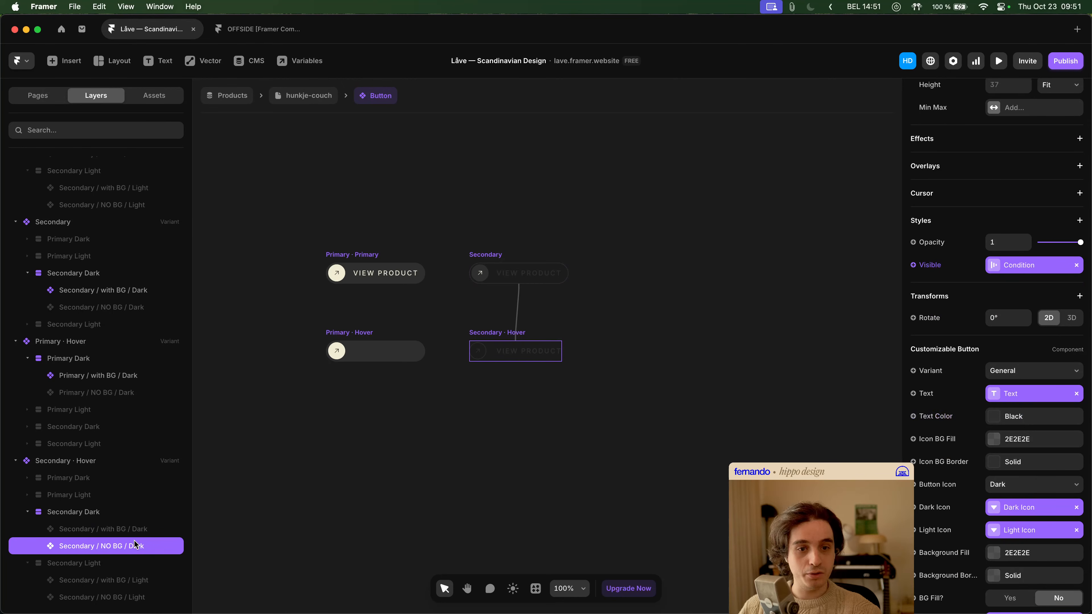
click(1029, 445)
drag(808, 376, 882, 376)
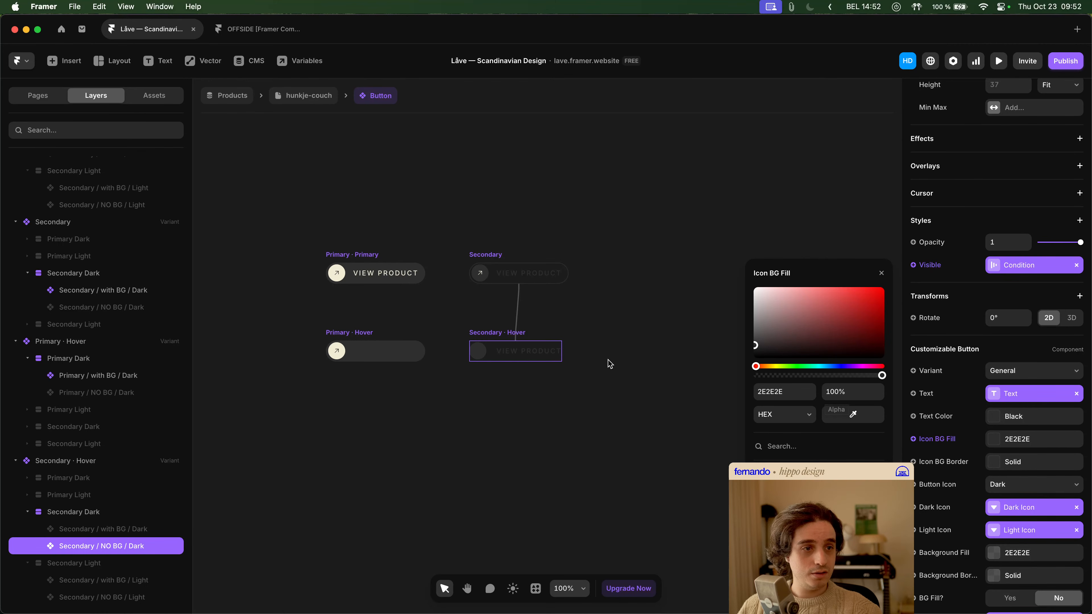
click(678, 364)
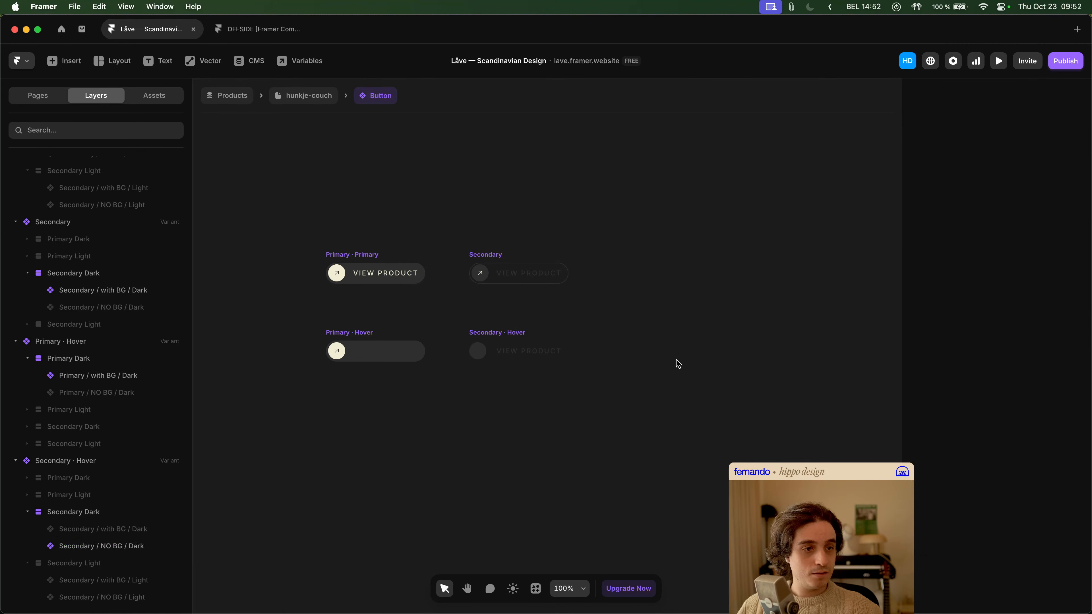
click(135, 549)
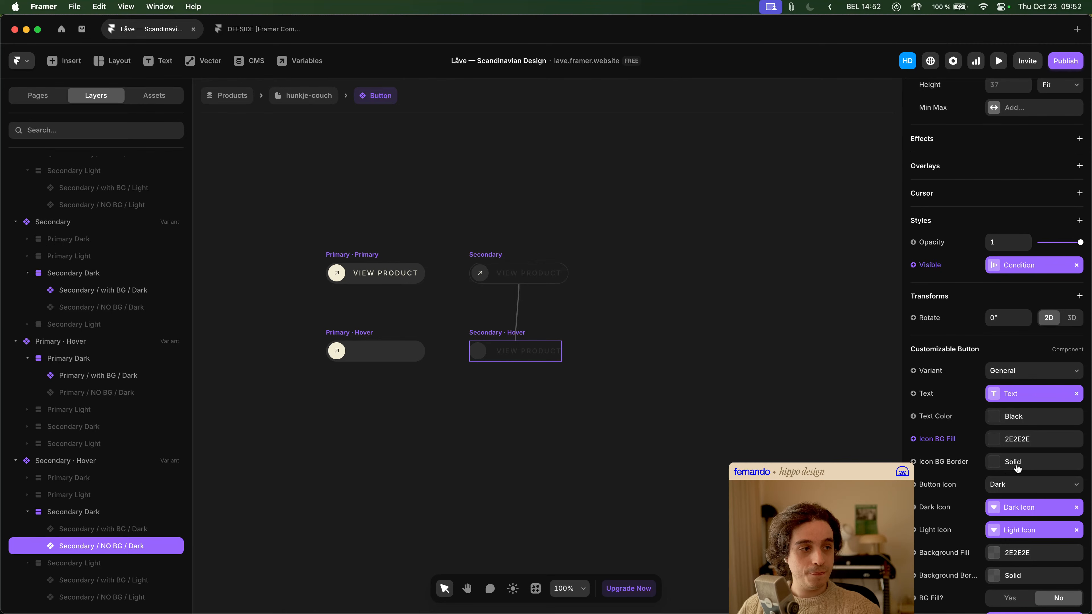
- Set Button Icon to Light and Text Color to Cream for Secondary / NO BG / Dark in the Secondary Hover variant
click(1002, 485)
click(1008, 496)
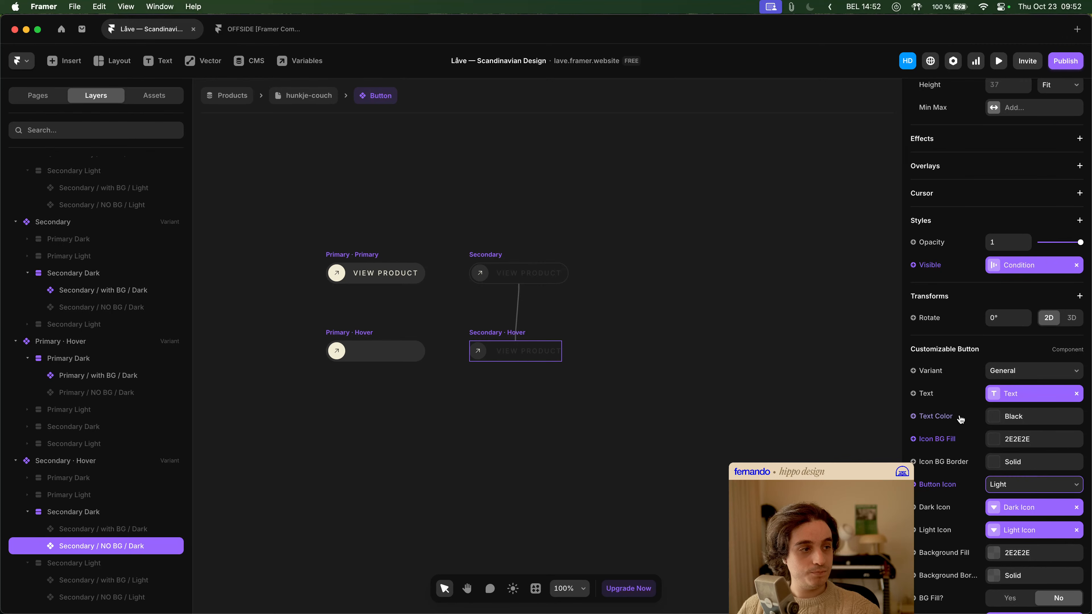
click(946, 416)
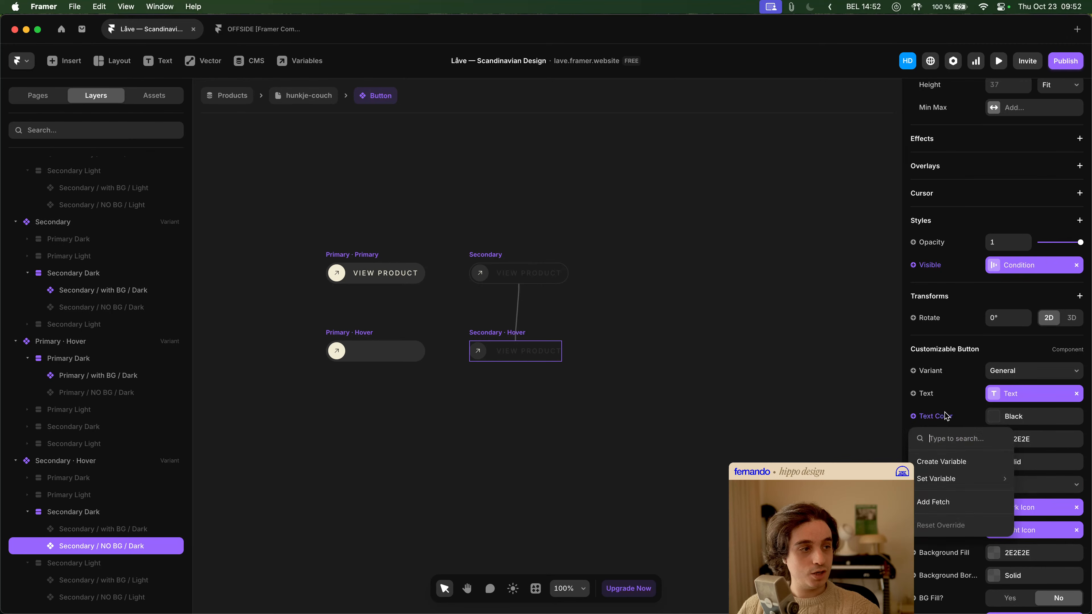
click(1046, 419)
click(1012, 424)
click(792, 493)
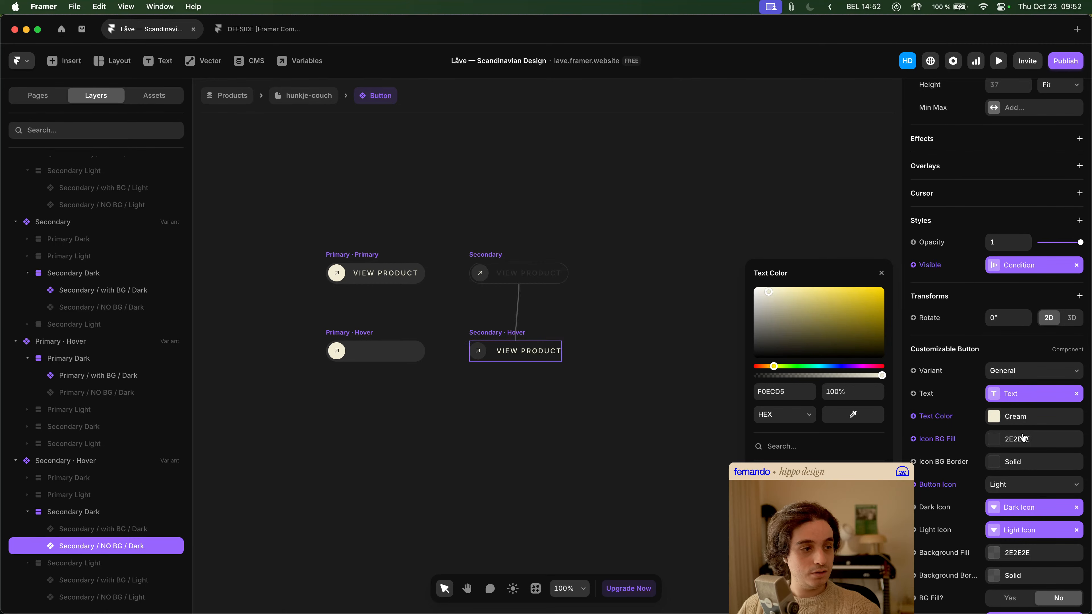
scroll(1023, 438, down, 1)
scroll(1024, 438, down, 2)
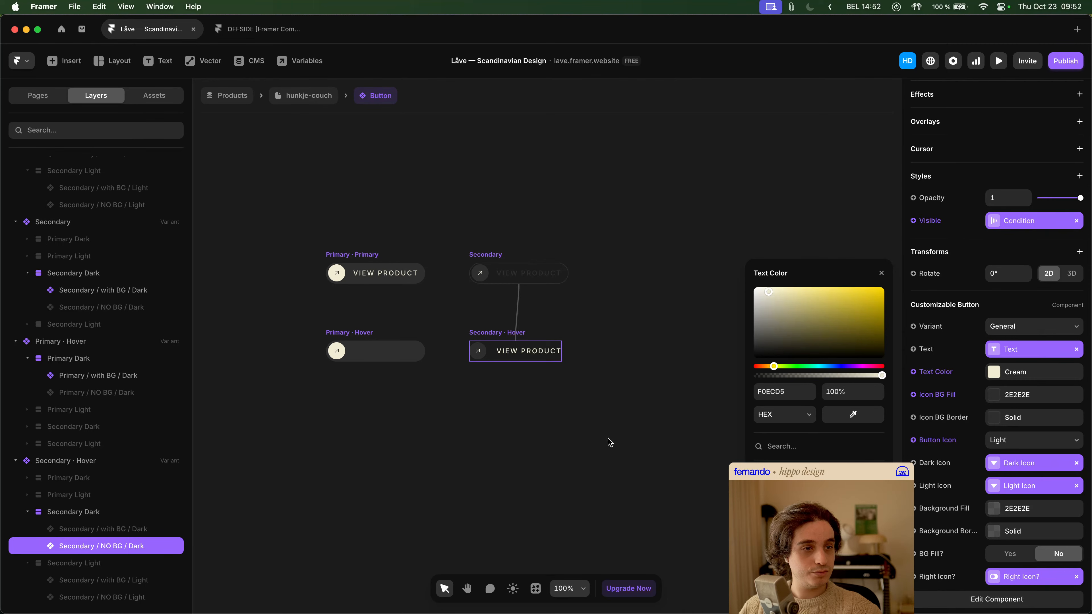
click(677, 444)
- Preview the hunkje-couch product page and check the More Info buttons beneath the product specifications
click(305, 96)
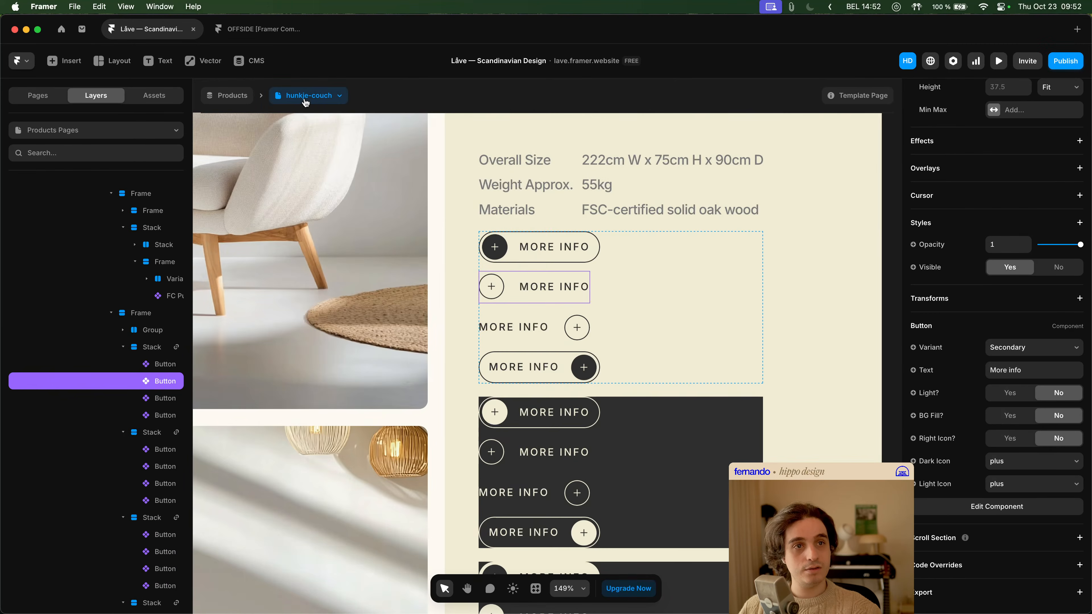
click(997, 64)
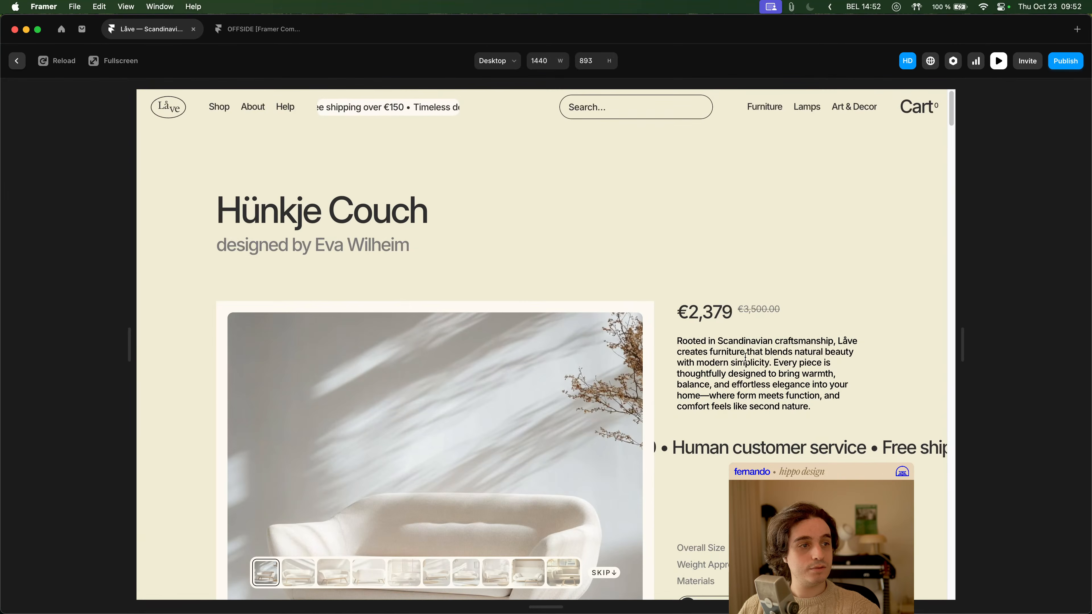
scroll(728, 363, down, 3)
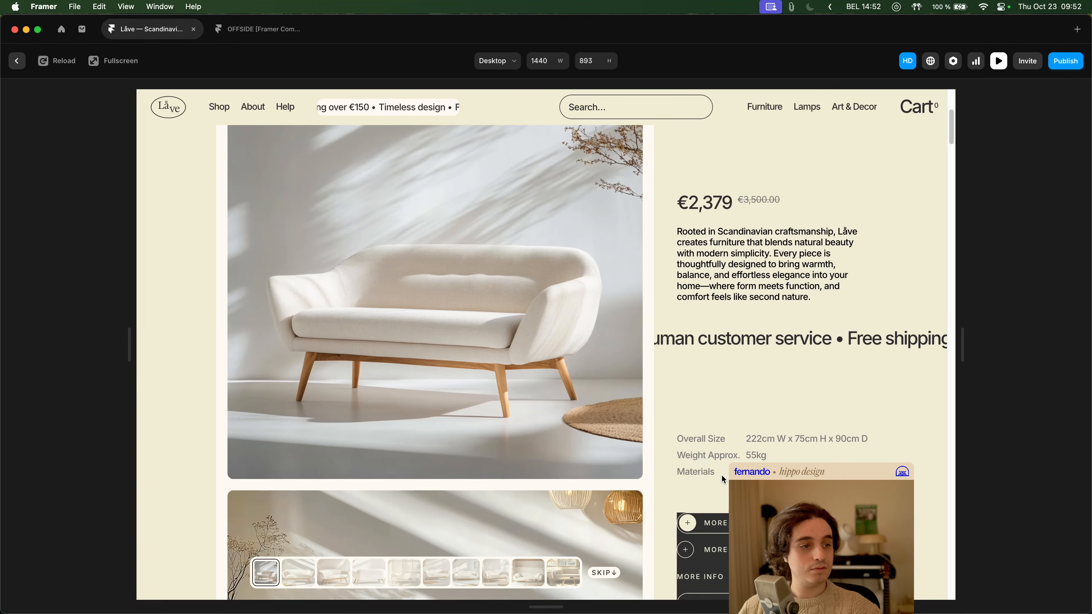
key(Escape)
- Set the Not BG Fill? visibility condition of Secondary / NO BG / Dark in the Secondary Hover variant to Yes
key(Return)
click(516, 333)
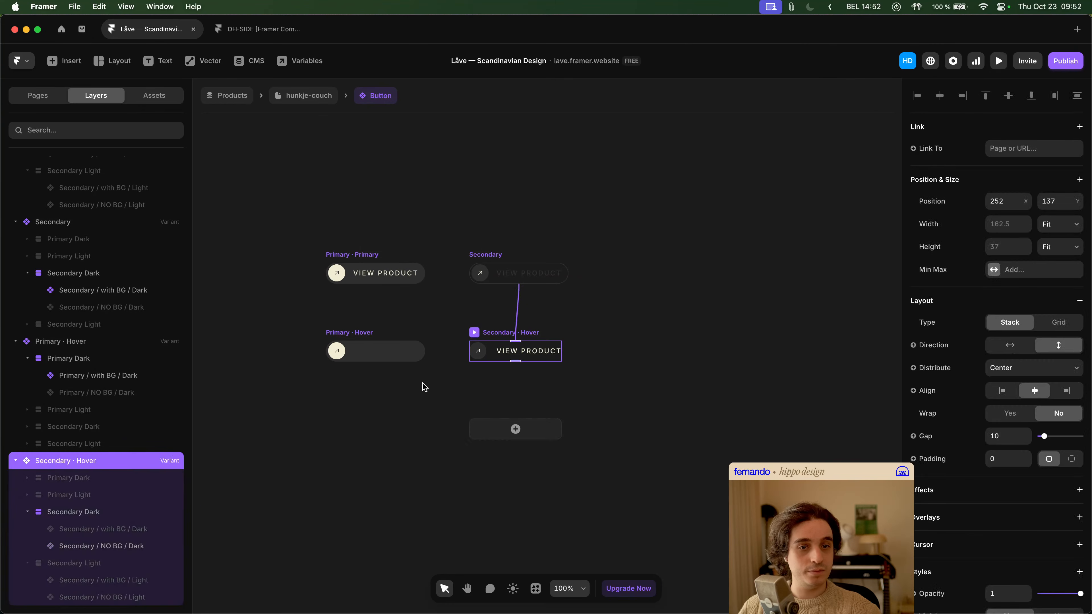
click(129, 545)
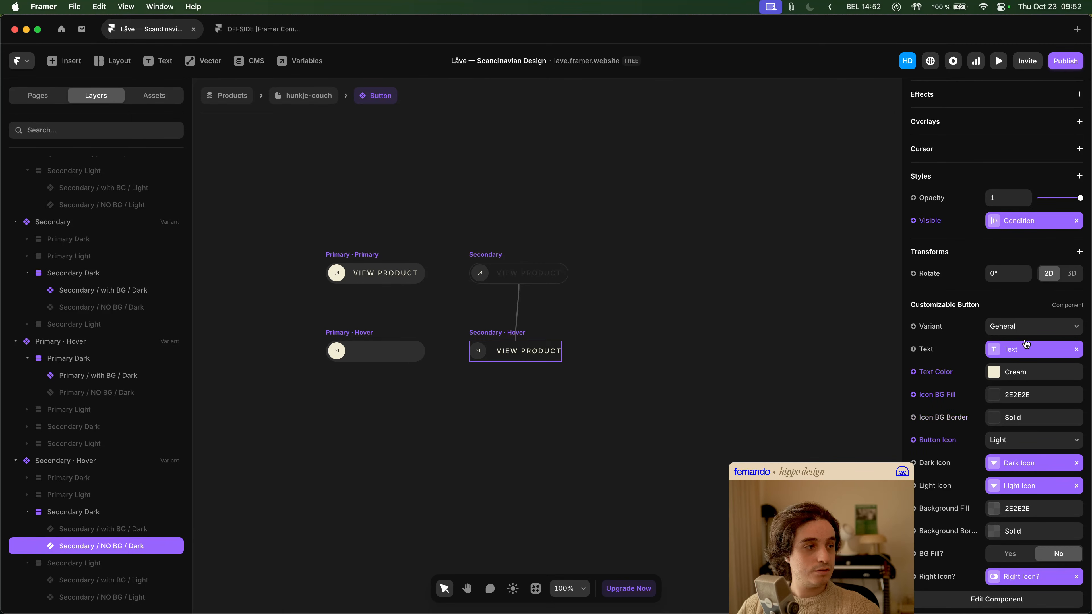
click(1000, 221)
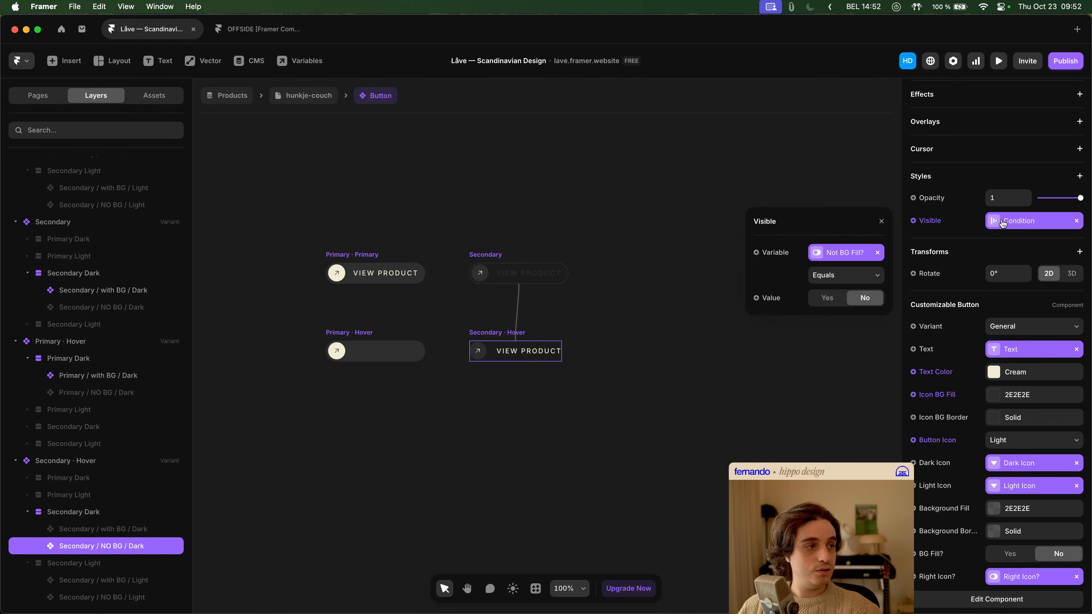
click(826, 299)
- Set the BG Fill? visibility condition of Secondary / with BG / Dark in the Secondary Hover variant to Yes
click(165, 532)
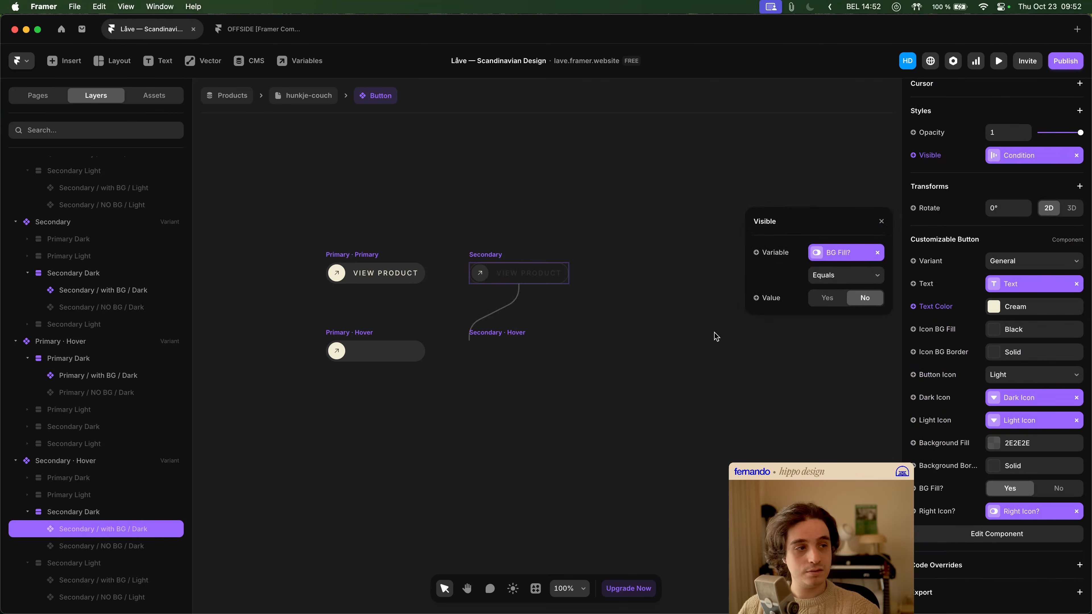
click(818, 299)
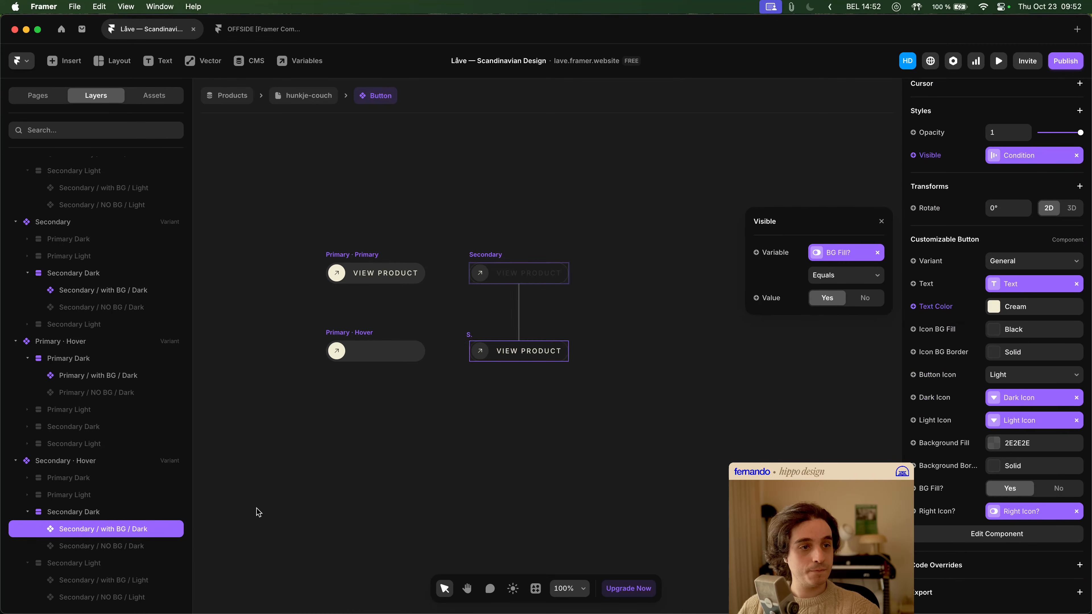
click(473, 477)
- Preview the hunkje-couch page and test the hover state of the second More Info button
click(316, 103)
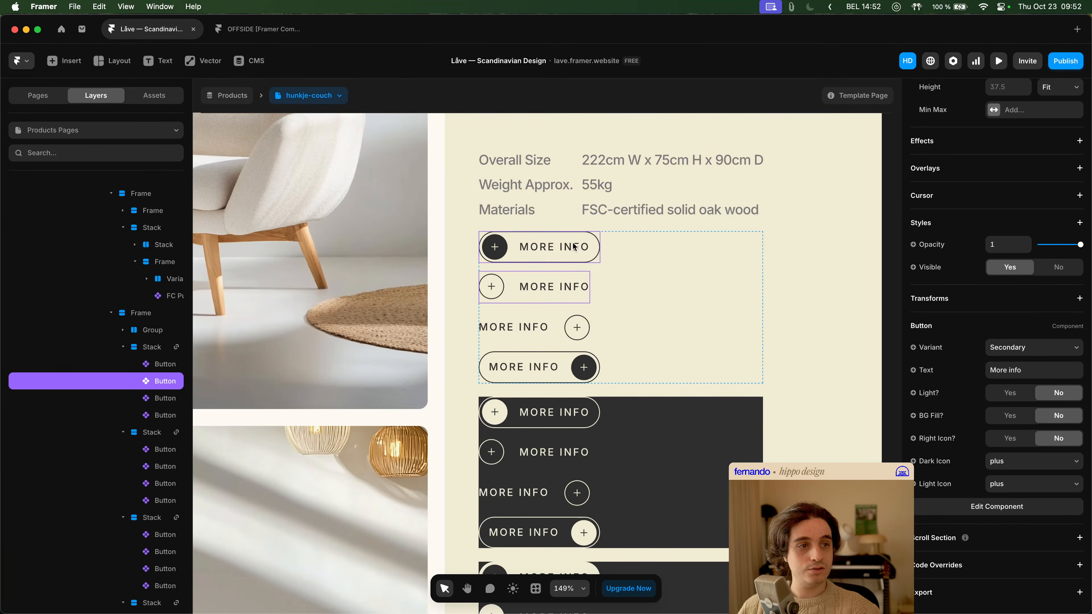
click(1002, 64)
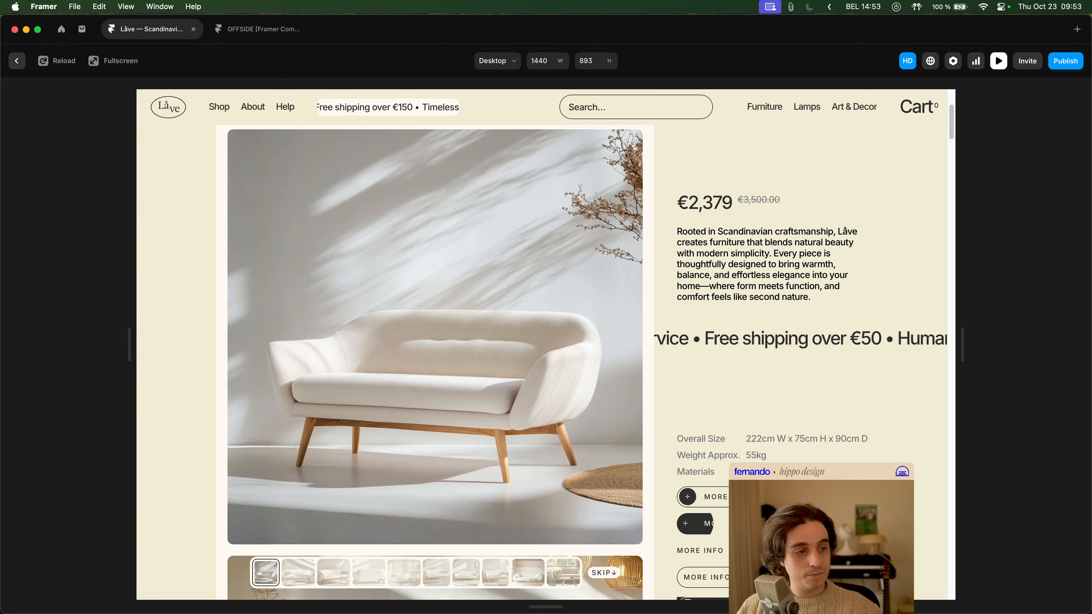
key(Escape)
- Copy the Primary variant's transition and paste it onto the Secondary variant of the Button component
double_click(560, 287)
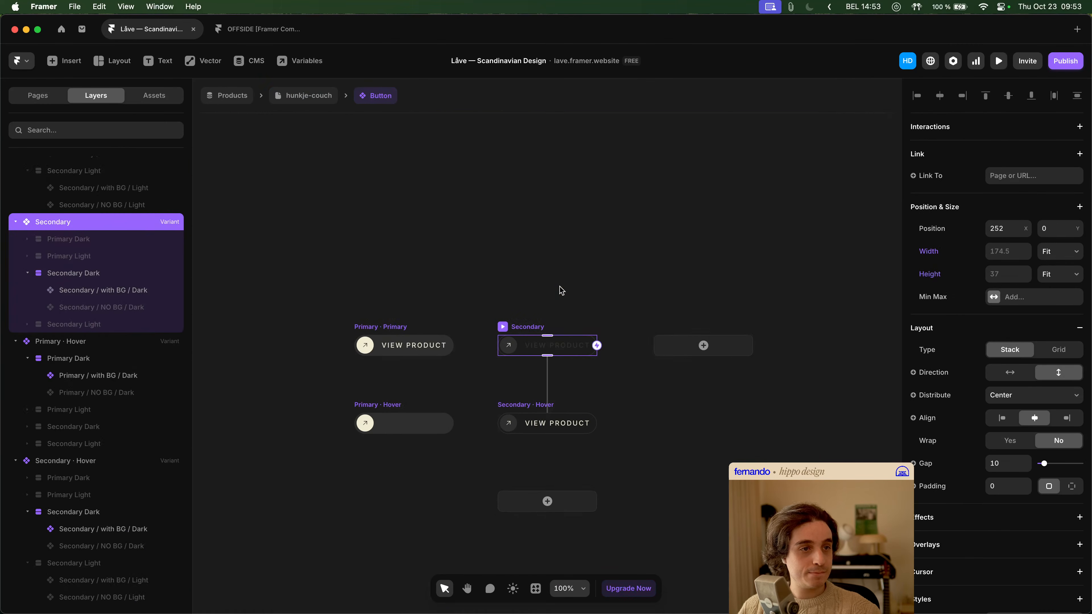
click(555, 406)
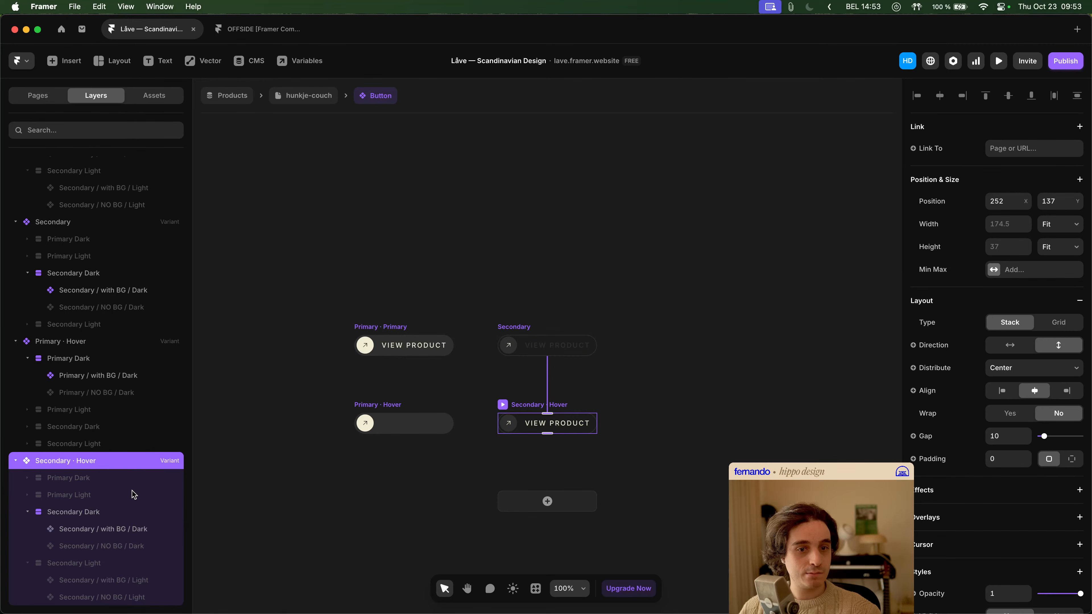
scroll(1016, 471, down, 5)
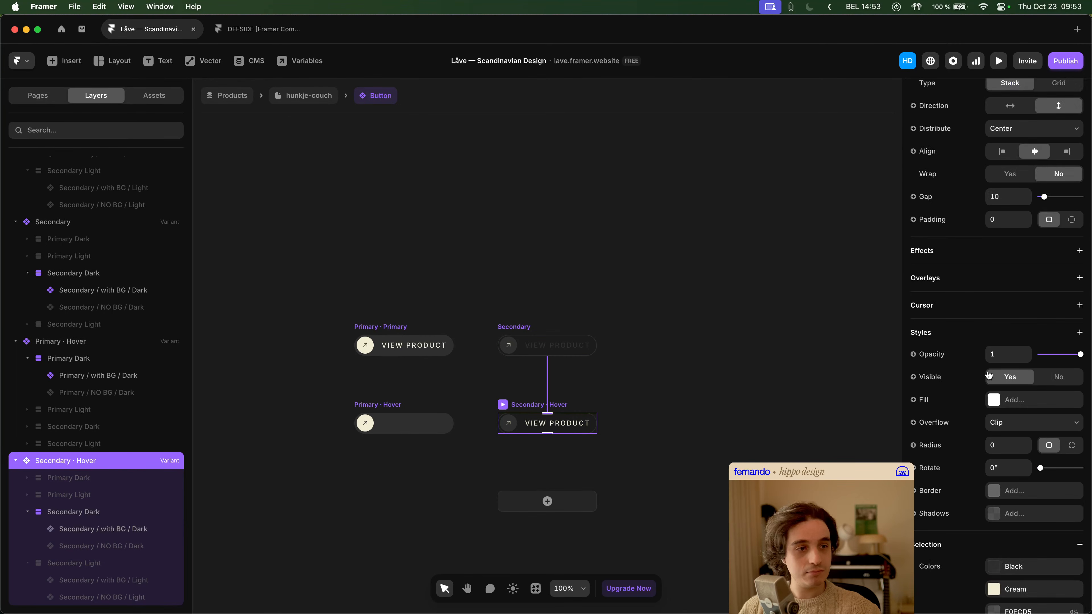
click(946, 338)
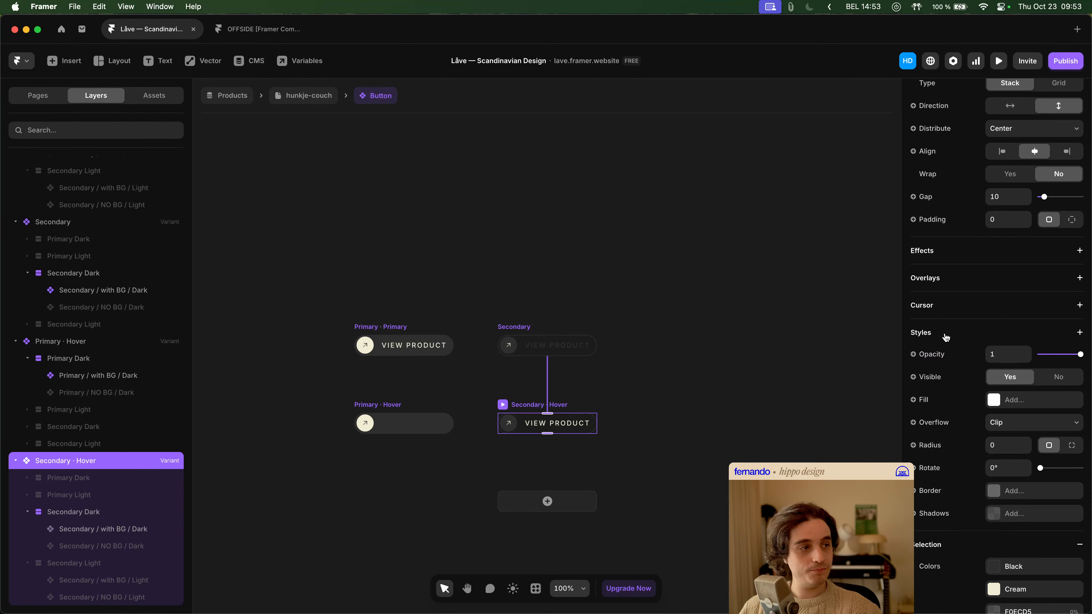
click(414, 329)
scroll(1068, 367, down, 5)
right_click(1042, 377)
click(1029, 389)
click(516, 326)
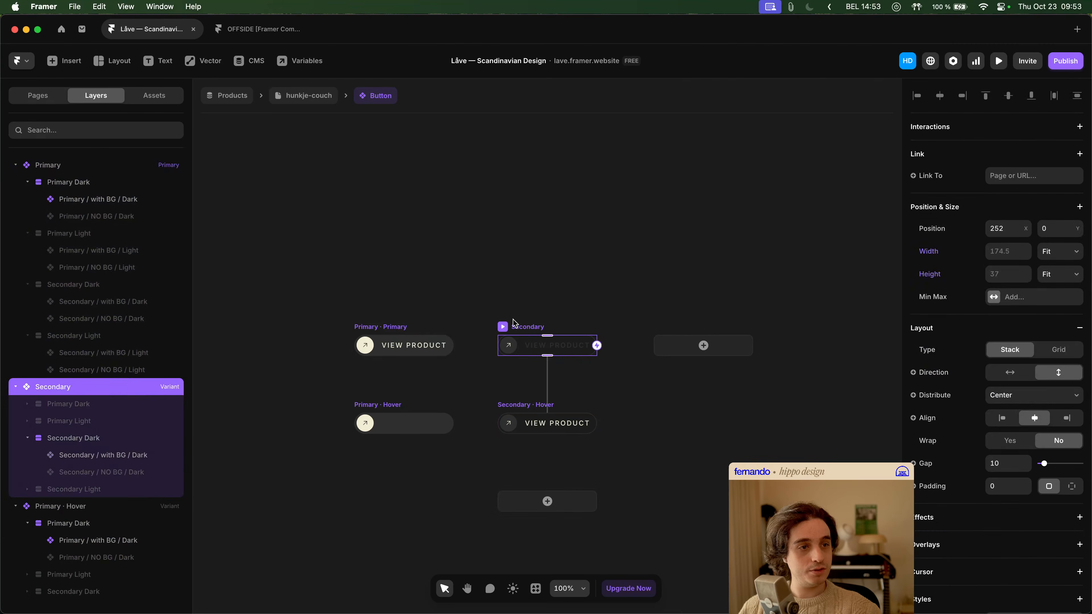
click(1012, 511)
key(Escape)
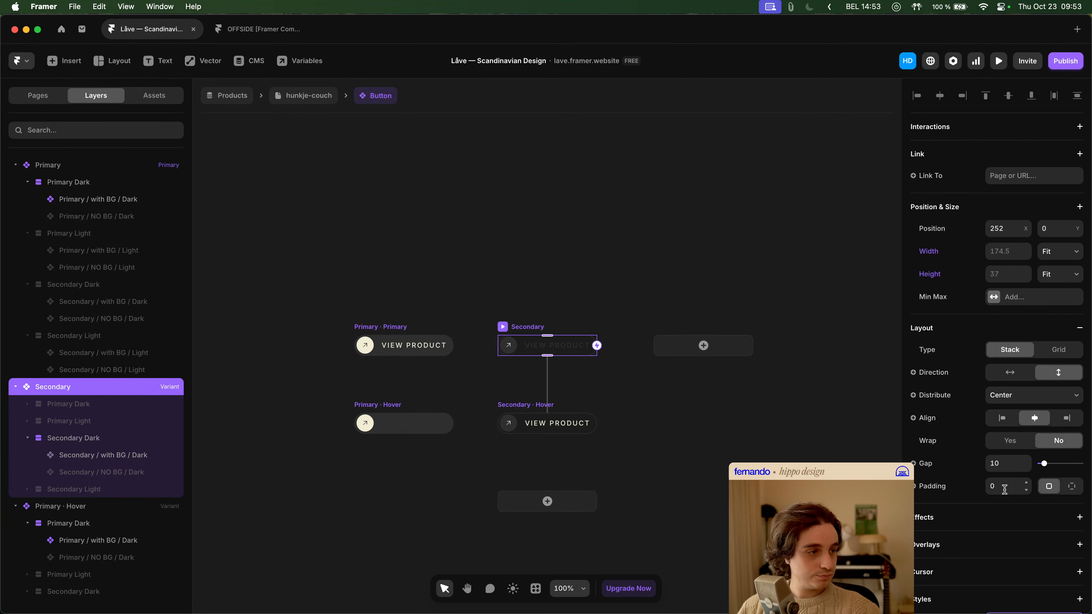
scroll(1000, 367, down, 5)
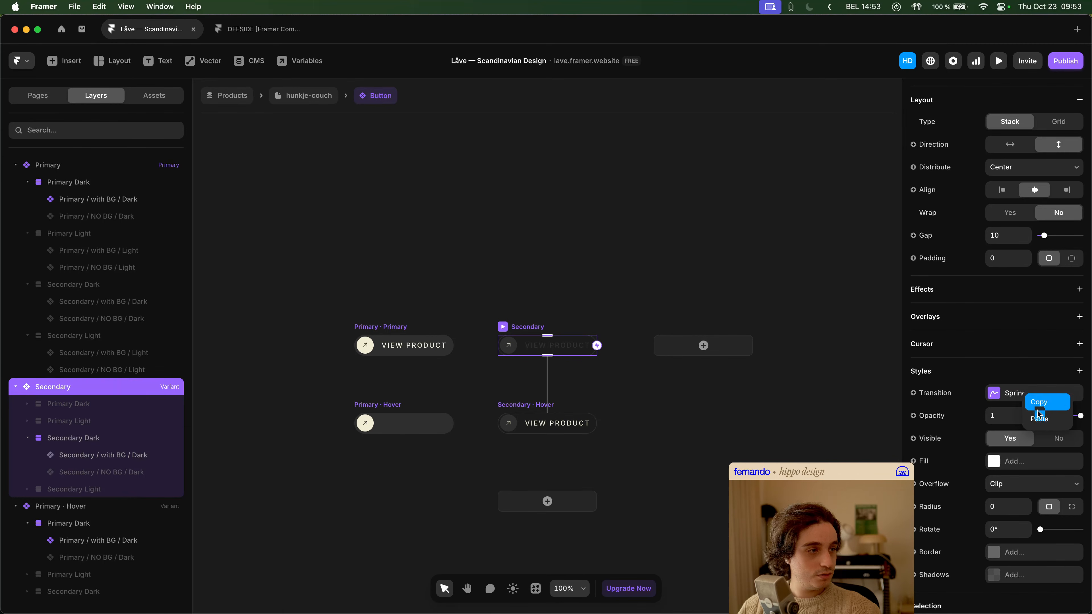
click(538, 267)
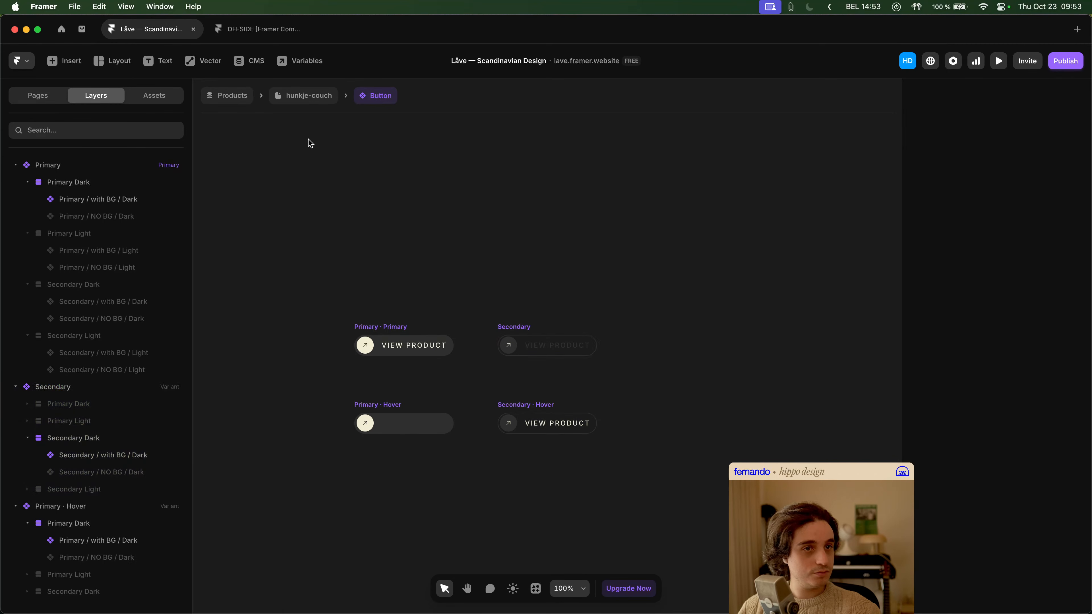
- Preview the hunkje-couch page again to test the transition of the secondary More Info buttons
click(308, 100)
click(998, 61)
scroll(622, 351, down, 5)
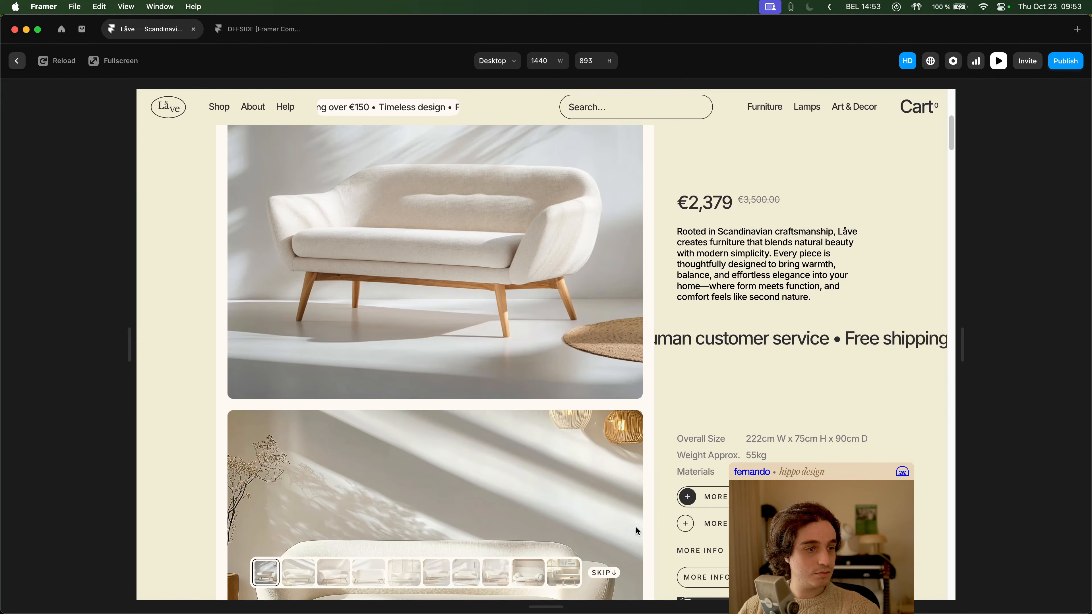
key(Escape)
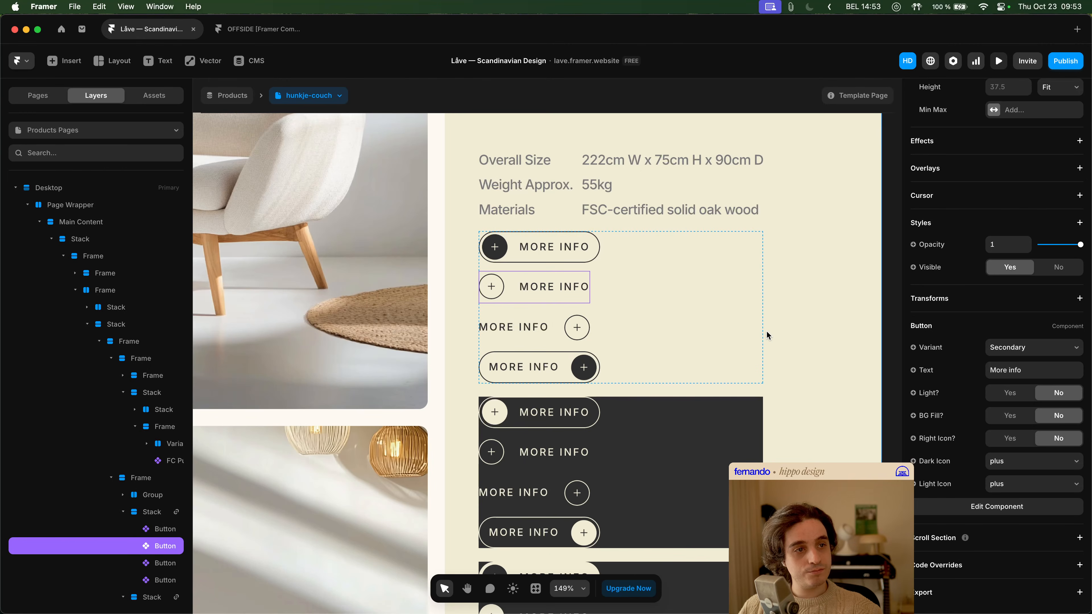
- Inspect the General variant's styles and the View product text settings inside the nested Customizable Button component
double_click(559, 289)
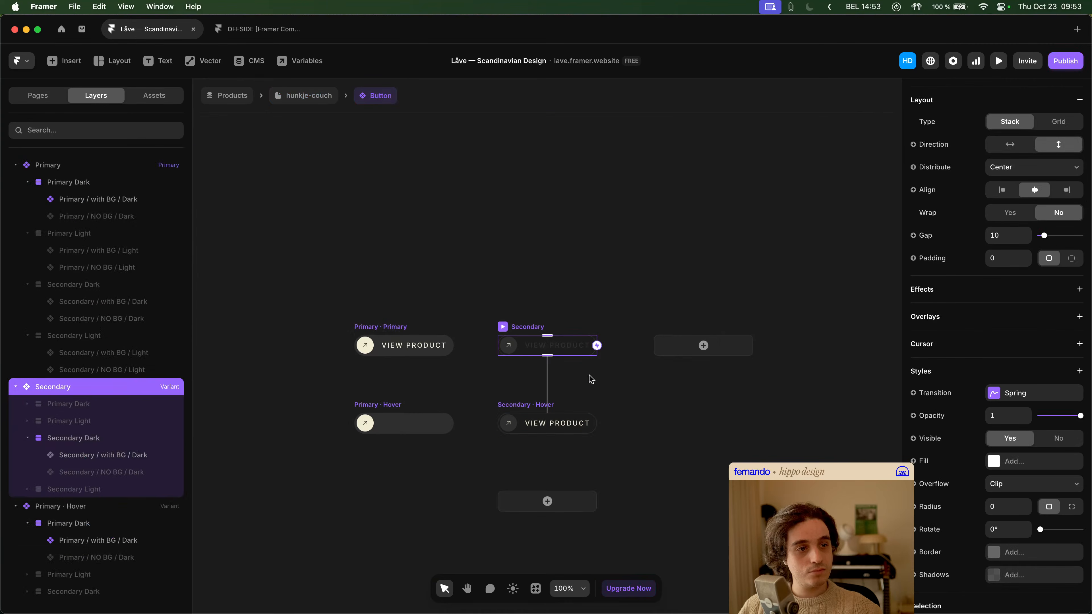
double_click(550, 347)
double_click(552, 351)
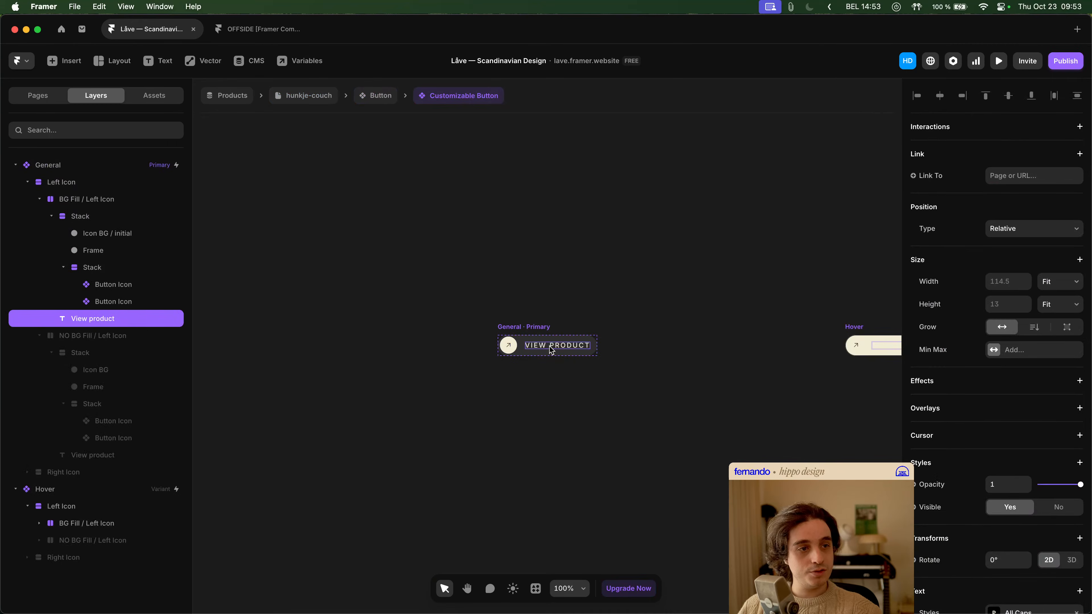
click(98, 170)
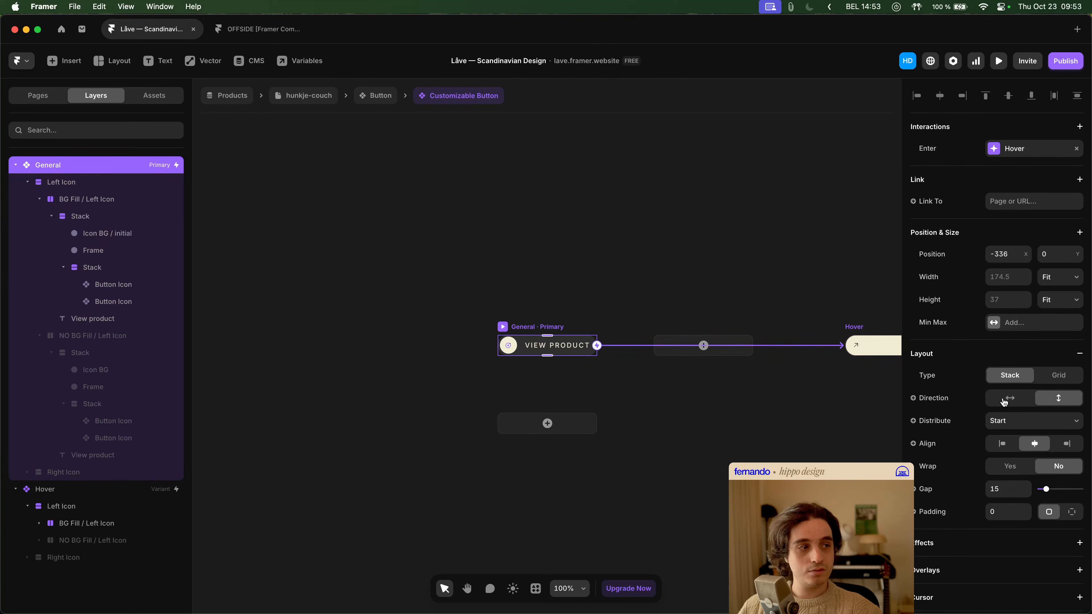
scroll(1045, 412, down, 5)
click(1013, 331)
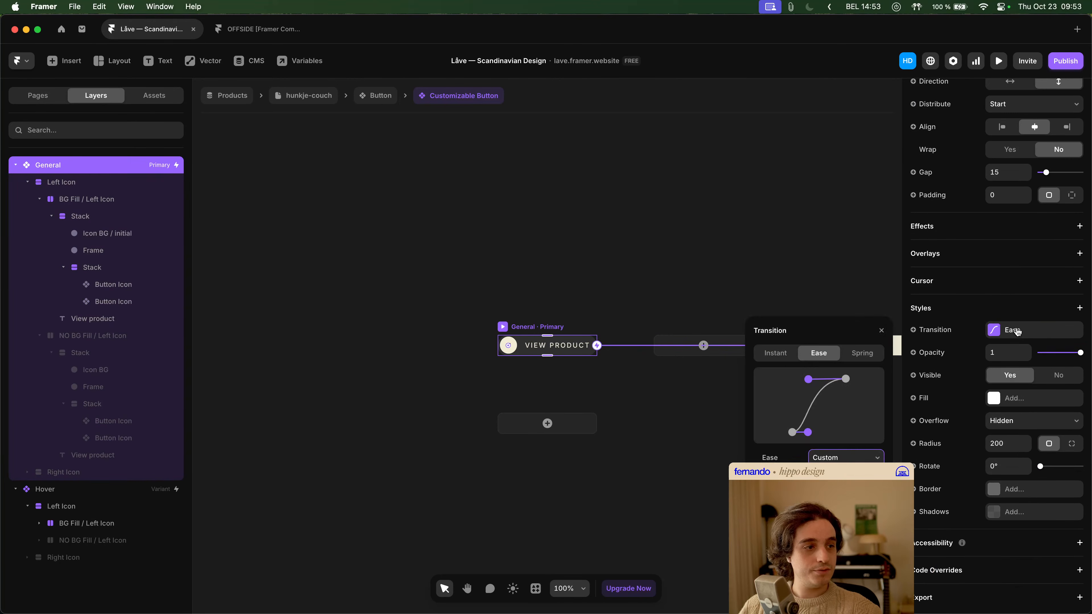
click(569, 350)
scroll(1020, 367, down, 5)
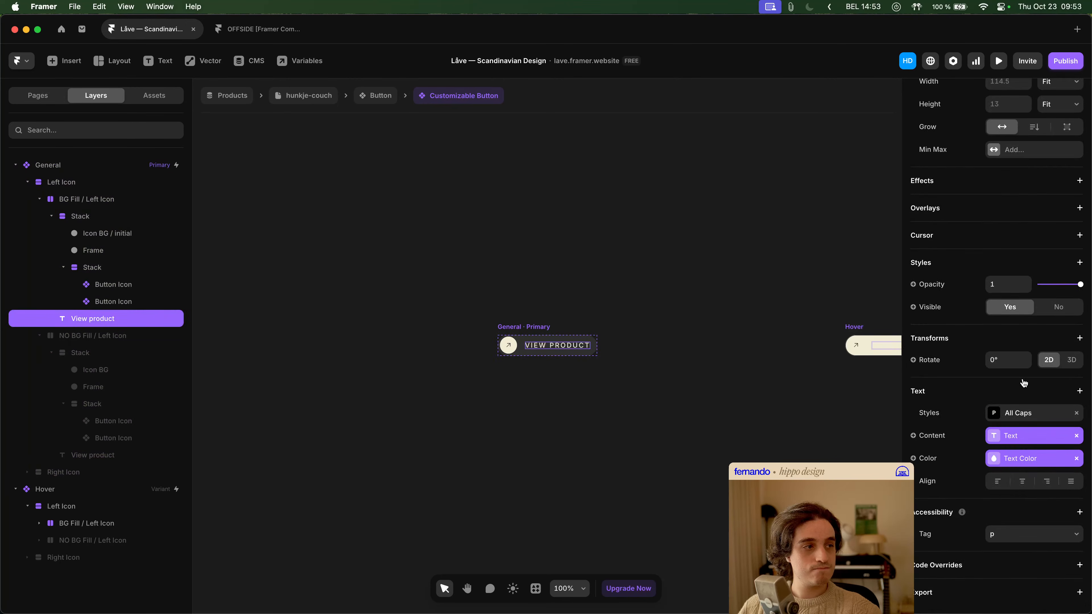
click(572, 259)
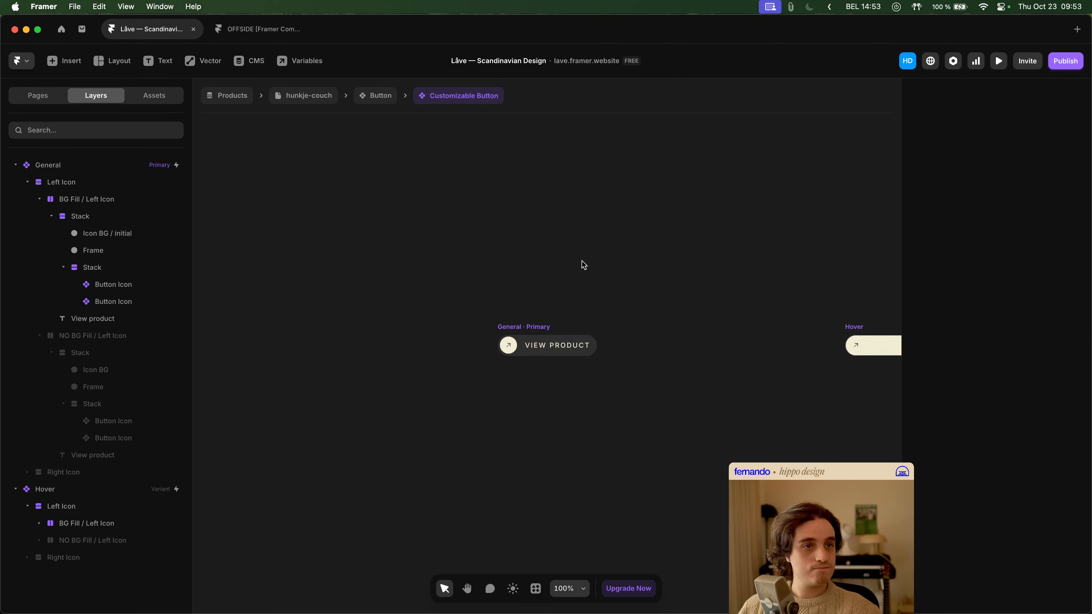
- Compare the styles of the Secondary and Secondary Hover variants, and examine Secondary / with BG / Dark's component settings in the hover variant
click(378, 105)
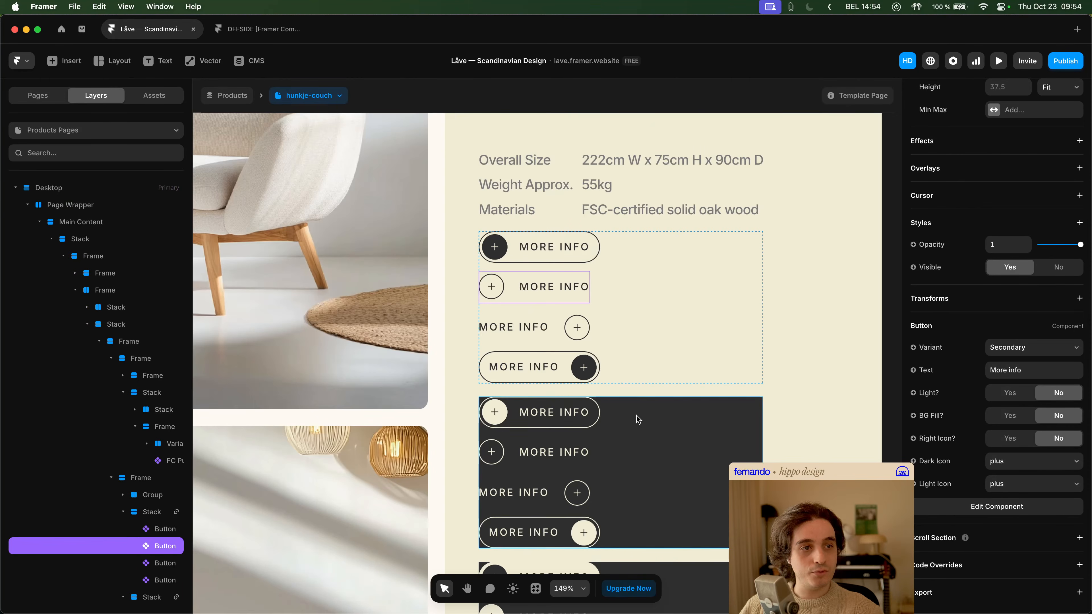
double_click(553, 288)
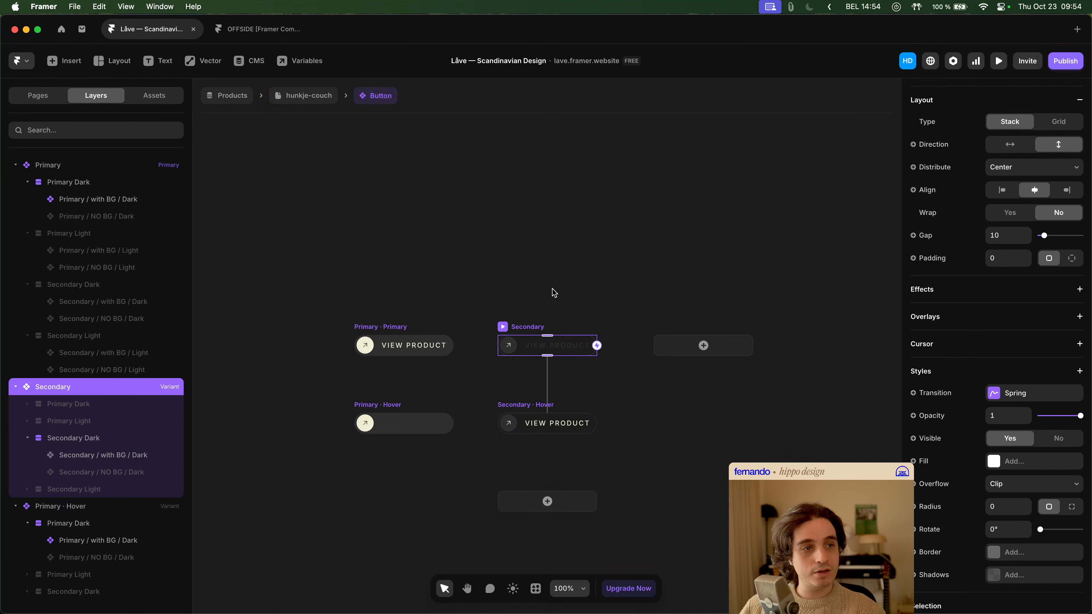
click(549, 411)
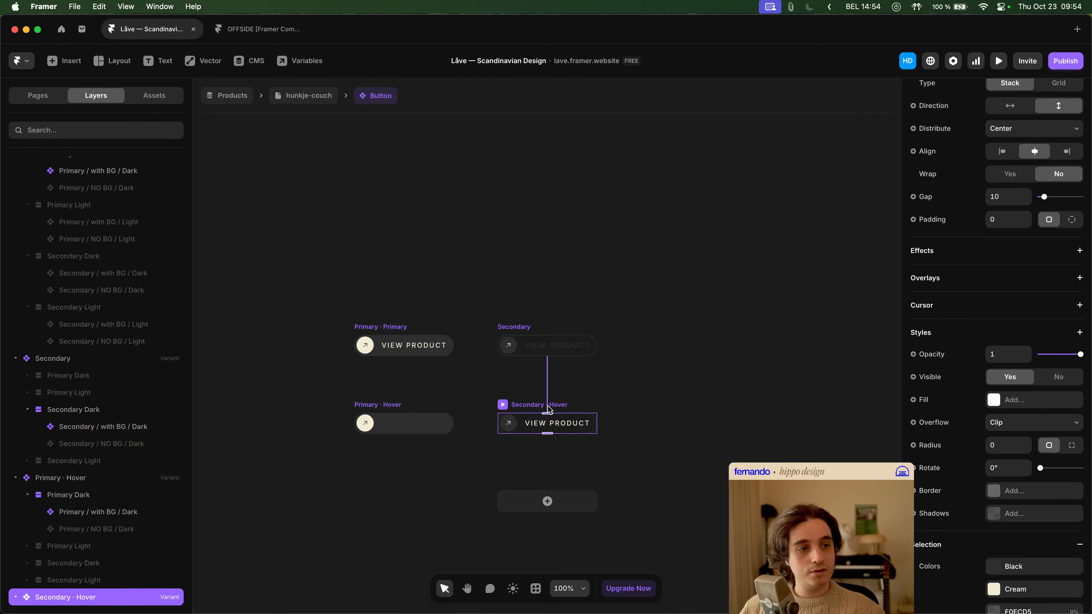
click(521, 332)
scroll(993, 435, down, 3)
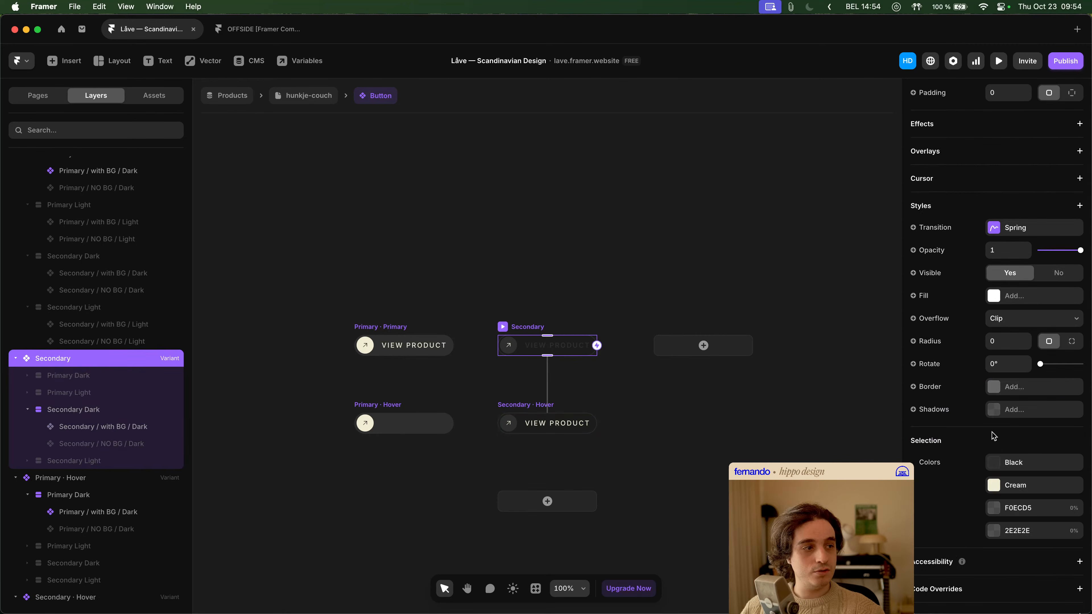
click(536, 427)
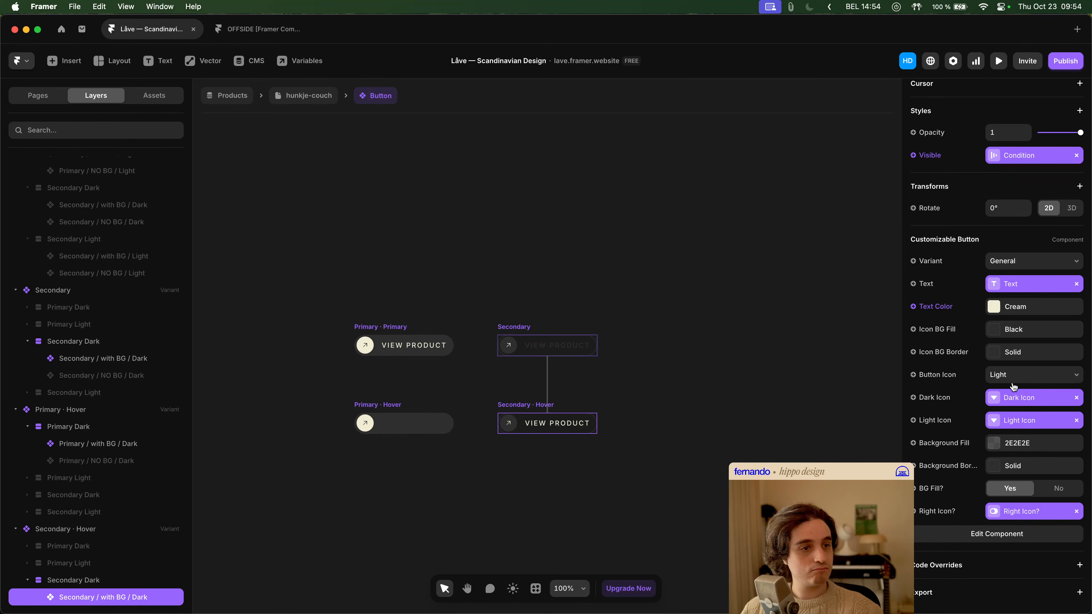
- Compare the component settings of Secondary / with BG / Dark and Secondary / NO BG / Dark in the Secondary Hover variant
scroll(135, 514, down, 3)
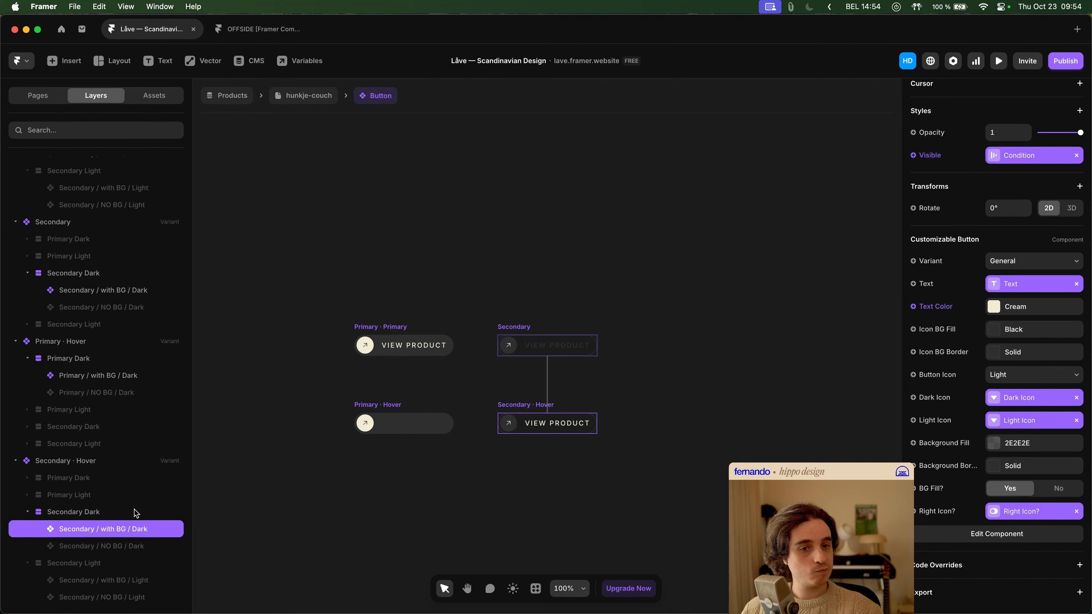
click(135, 547)
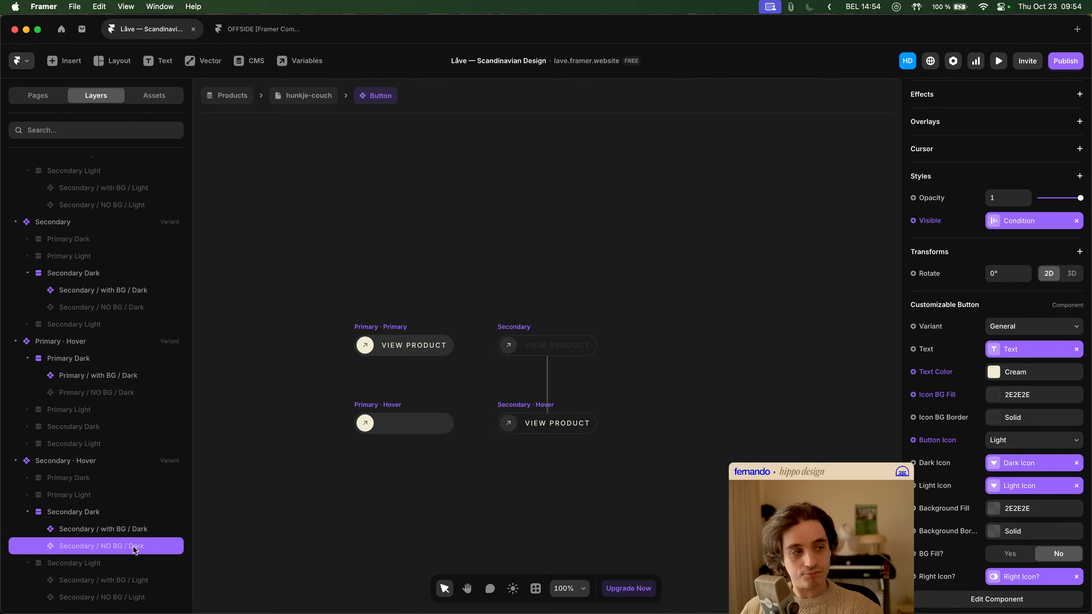
click(135, 530)
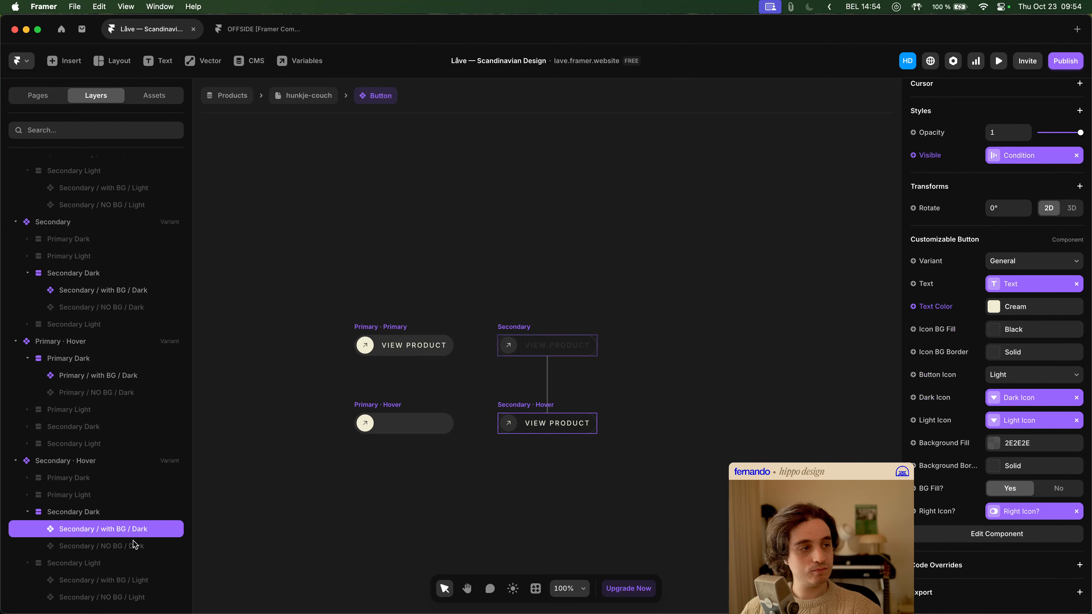
click(134, 546)
click(139, 530)
click(138, 546)
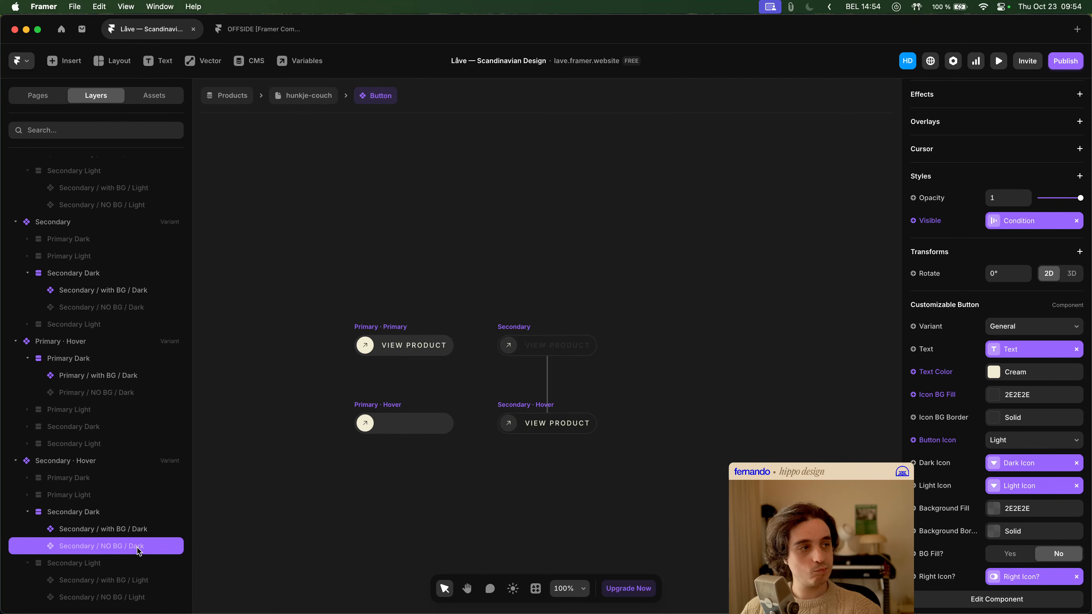
- Preview the hunkje-couch page again to check the More Info buttons, and return to the editor
click(301, 96)
key(super+p)
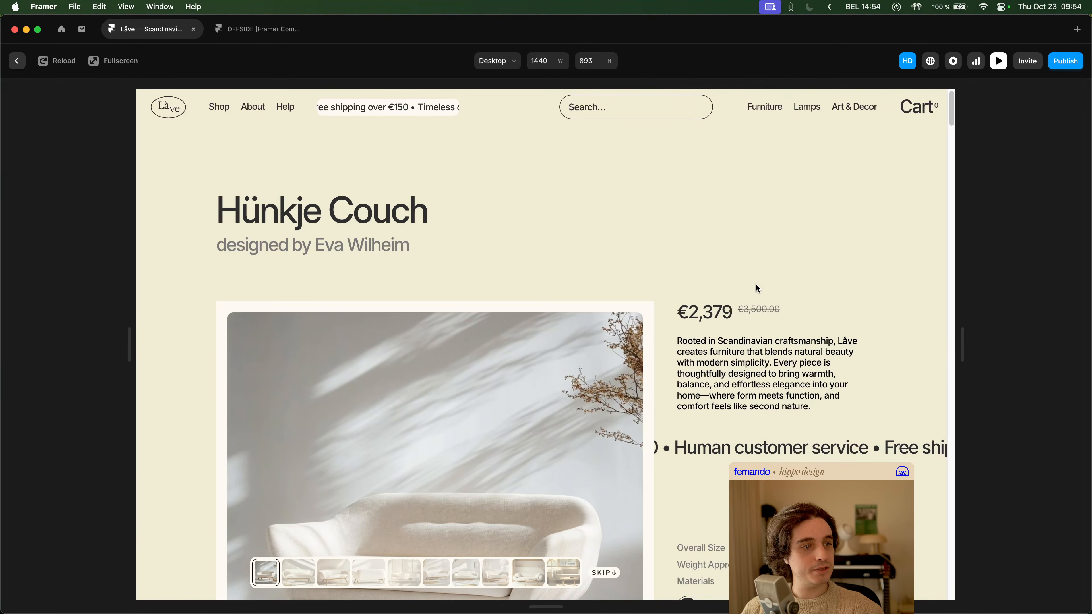
scroll(747, 331, down, 5)
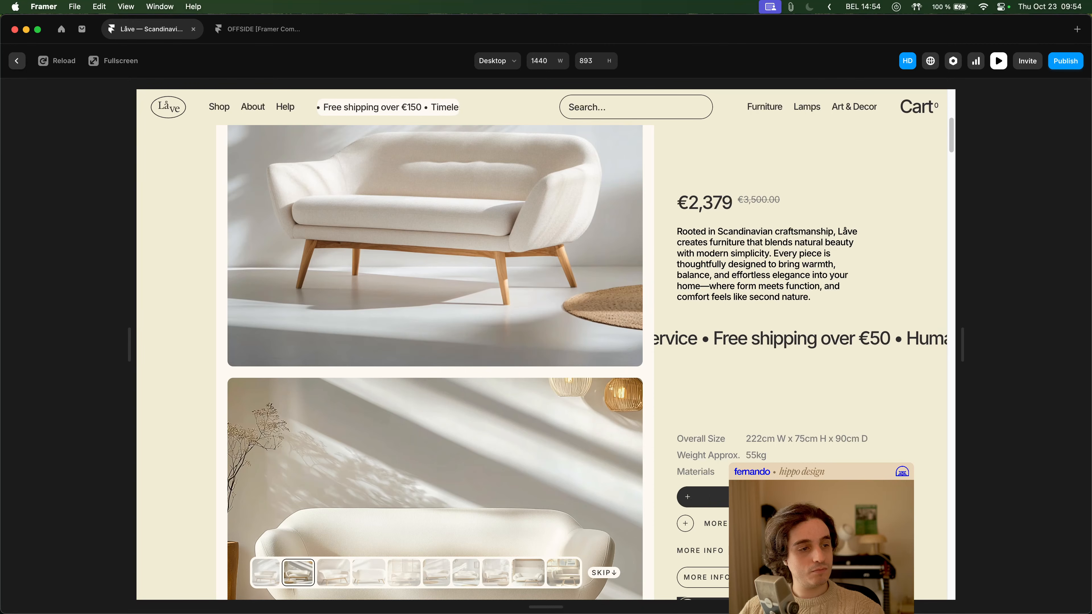
key(Escape)
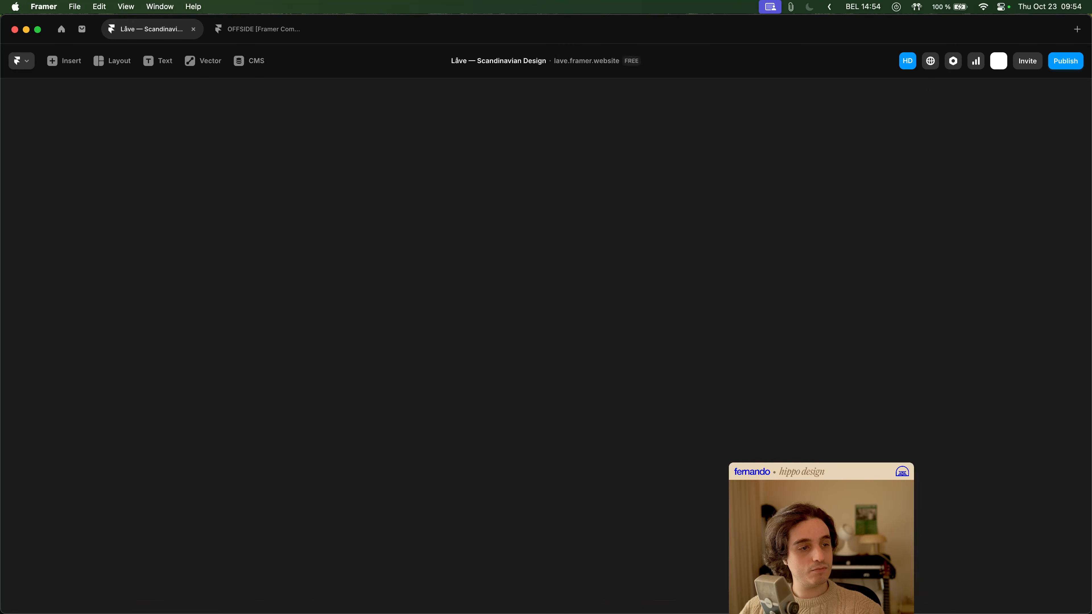
- Open the nested Customizable Button component from Secondary Hover and inspect the General variant's Icon BG / initial styles
double_click(490, 286)
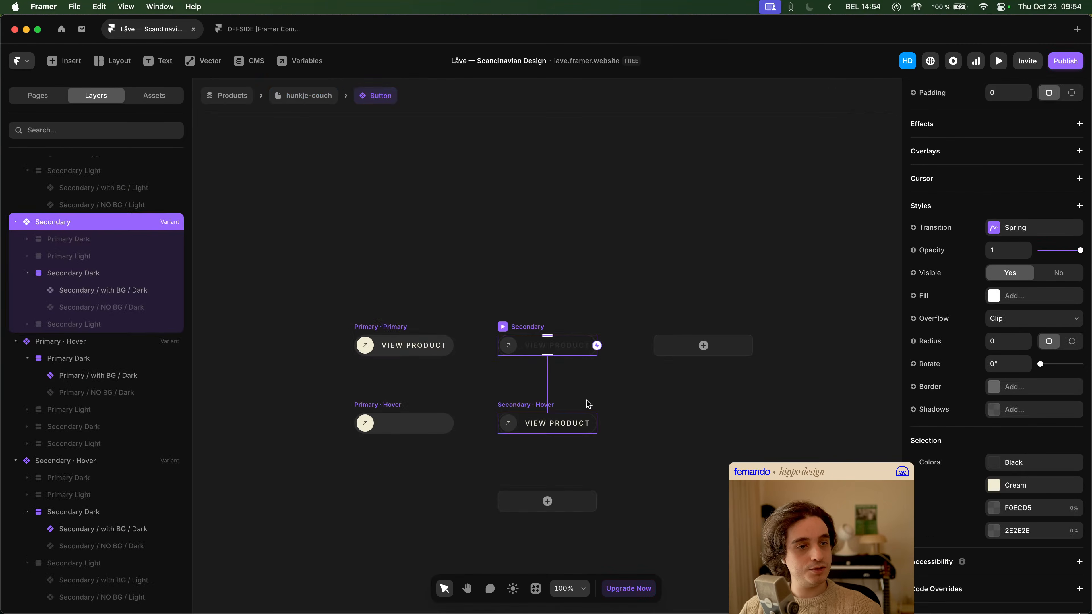
double_click(567, 423)
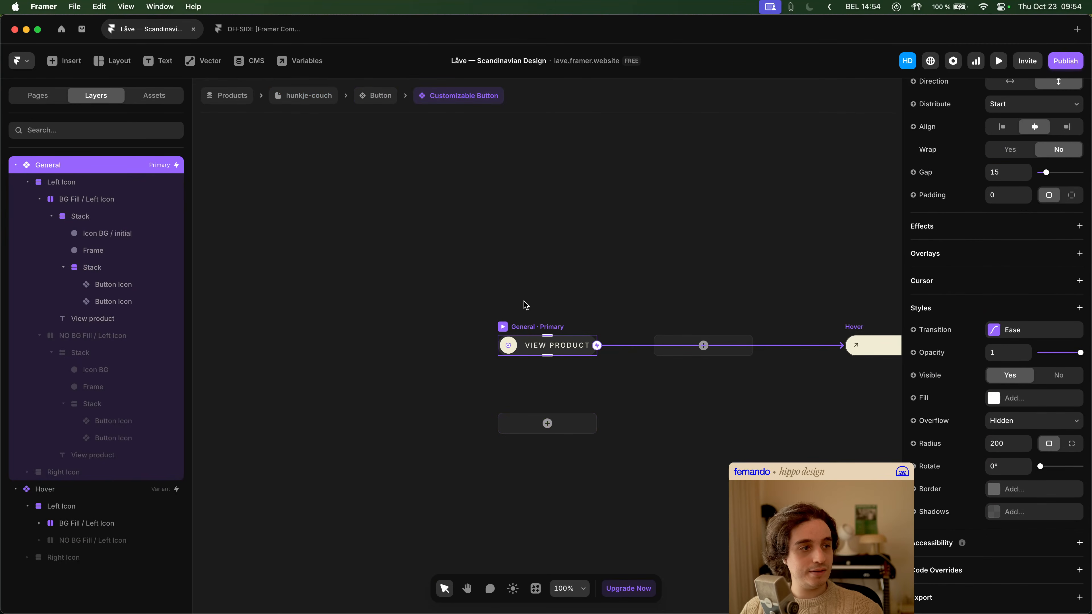
click(622, 283)
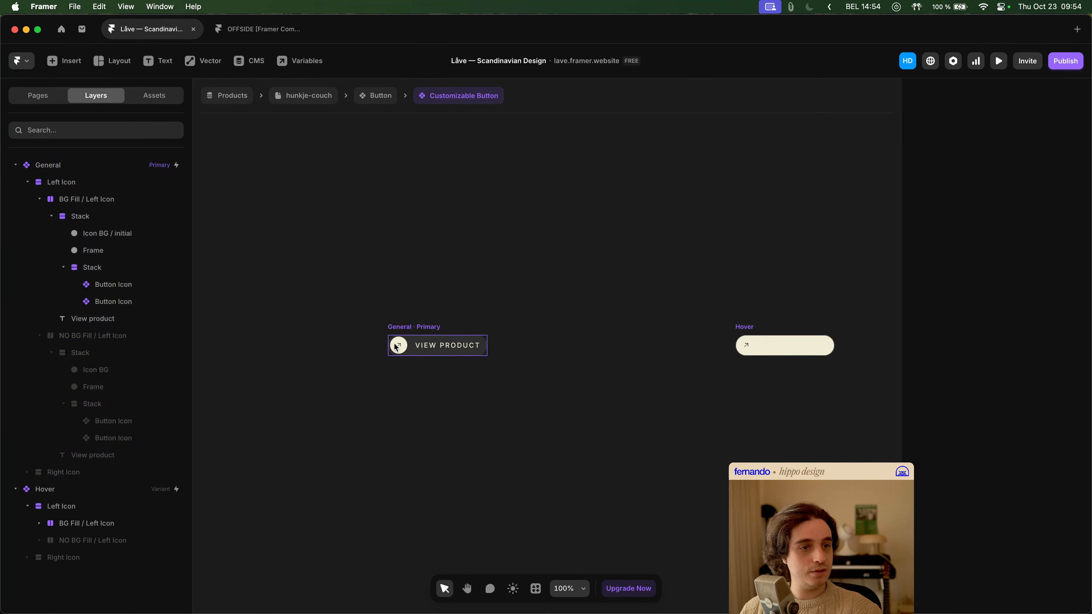
click(407, 344)
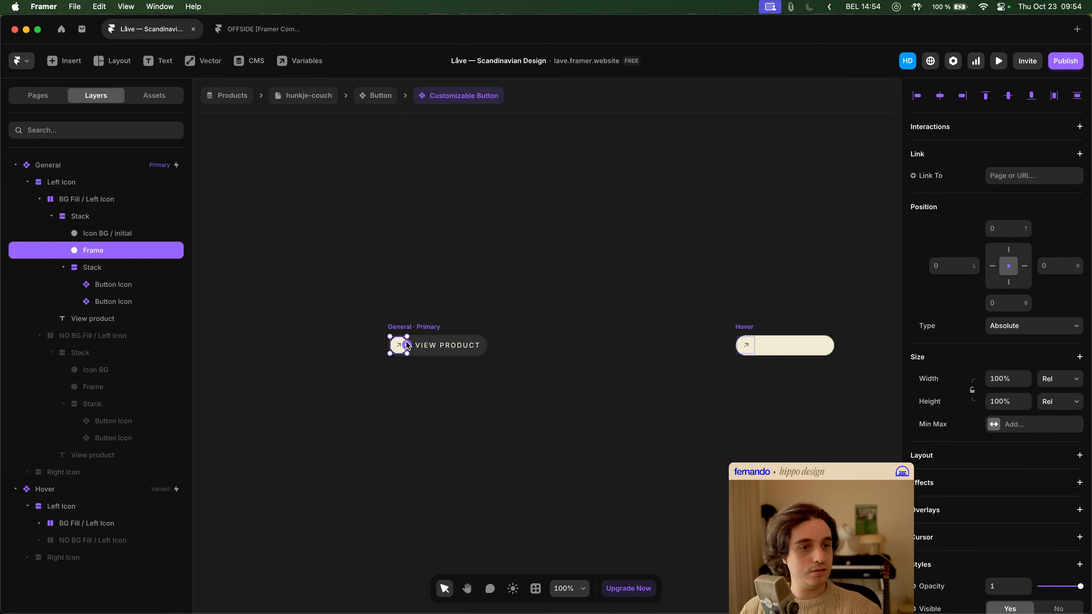
click(148, 238)
scroll(906, 372, down, 6)
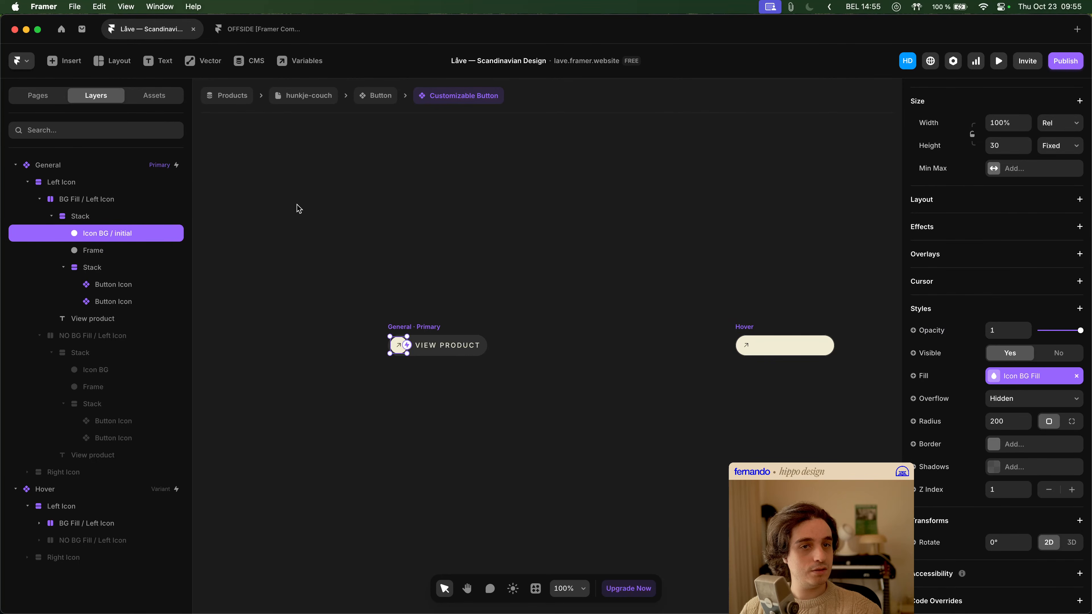
- Copy the General variant's transition and paste it onto the Hover variant of the Customizable Button
click(141, 167)
click(137, 487)
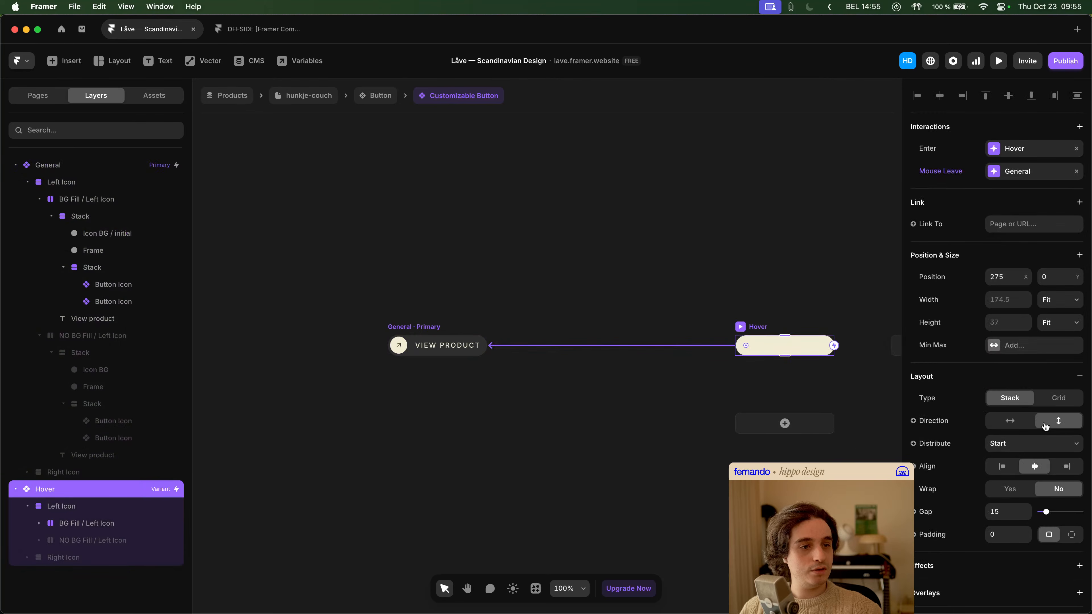
scroll(1024, 346, down, 6)
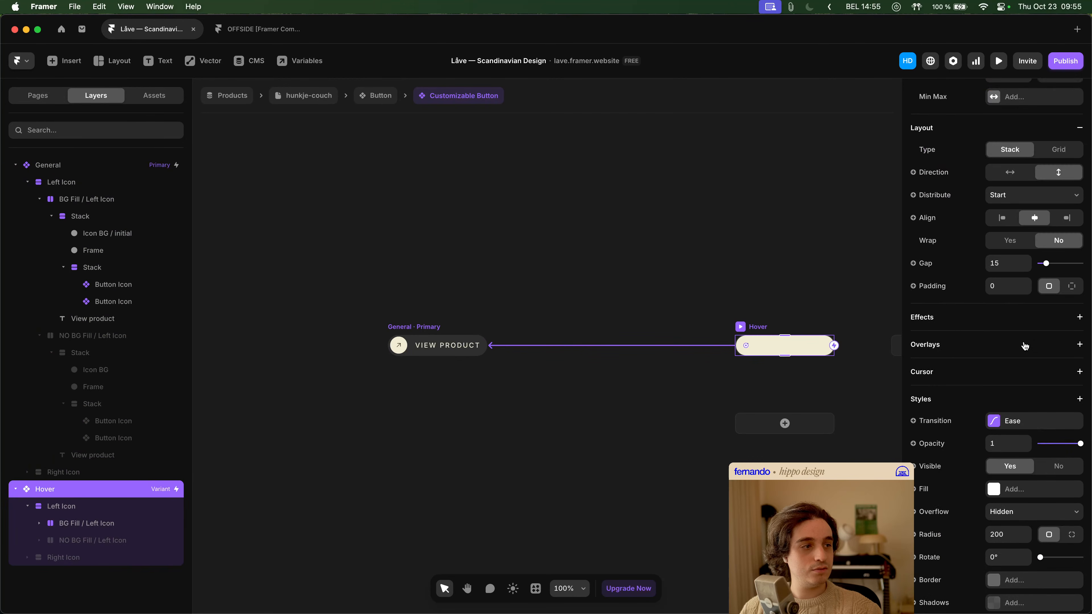
scroll(1025, 346, down, 2)
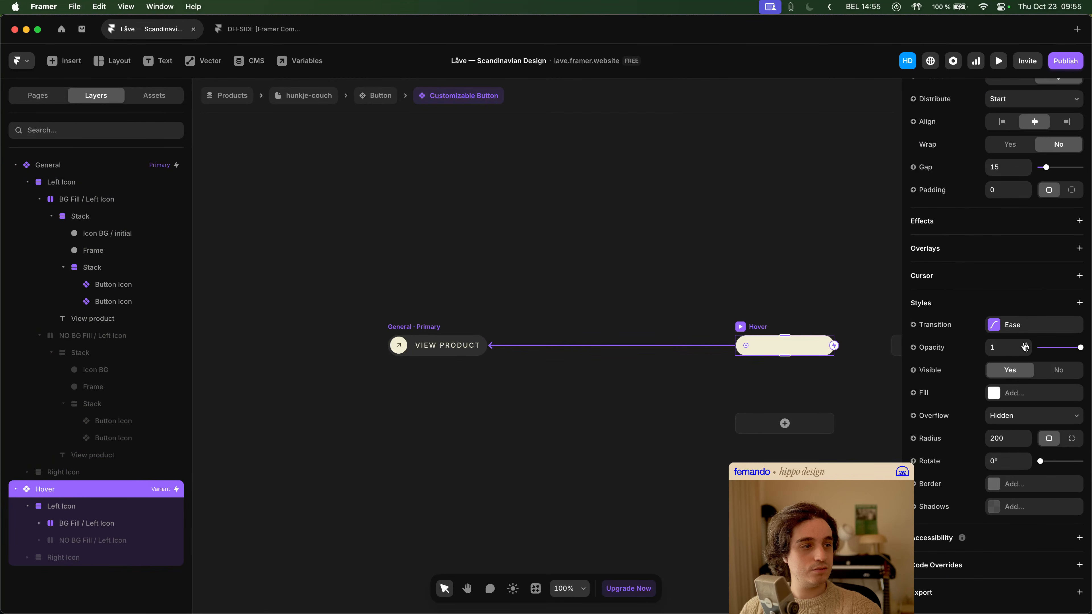
click(420, 330)
right_click(1007, 330)
click(1022, 340)
click(834, 342)
right_click(1017, 325)
click(1032, 347)
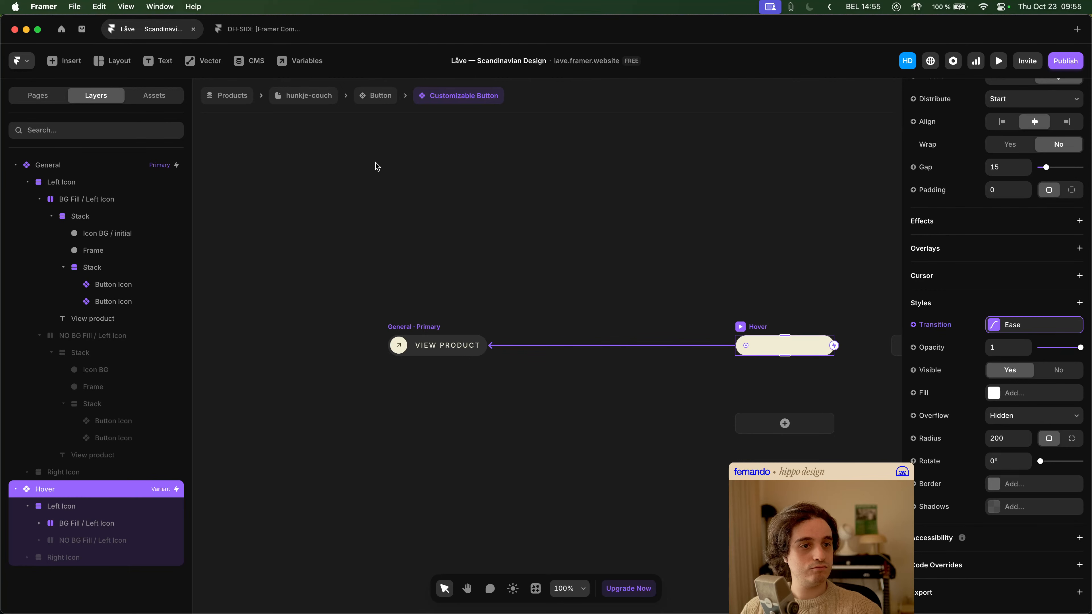
click(425, 251)
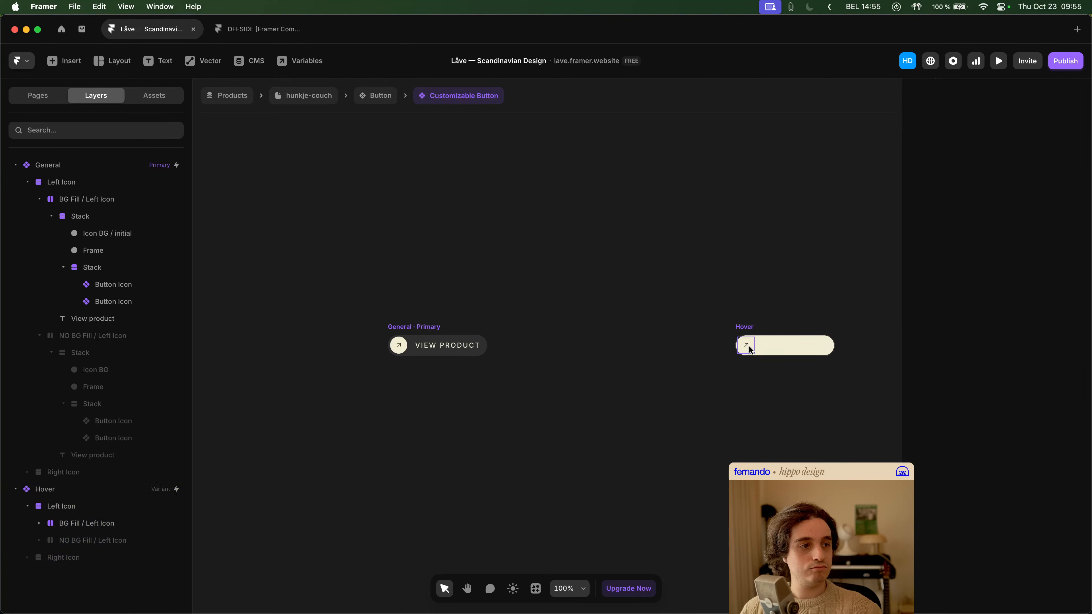
- Compare the styles of General's Icon BG under NO BG Fill / Left Icon with Hover's Icon BG / initial under BG Fill / Left Icon
click(390, 329)
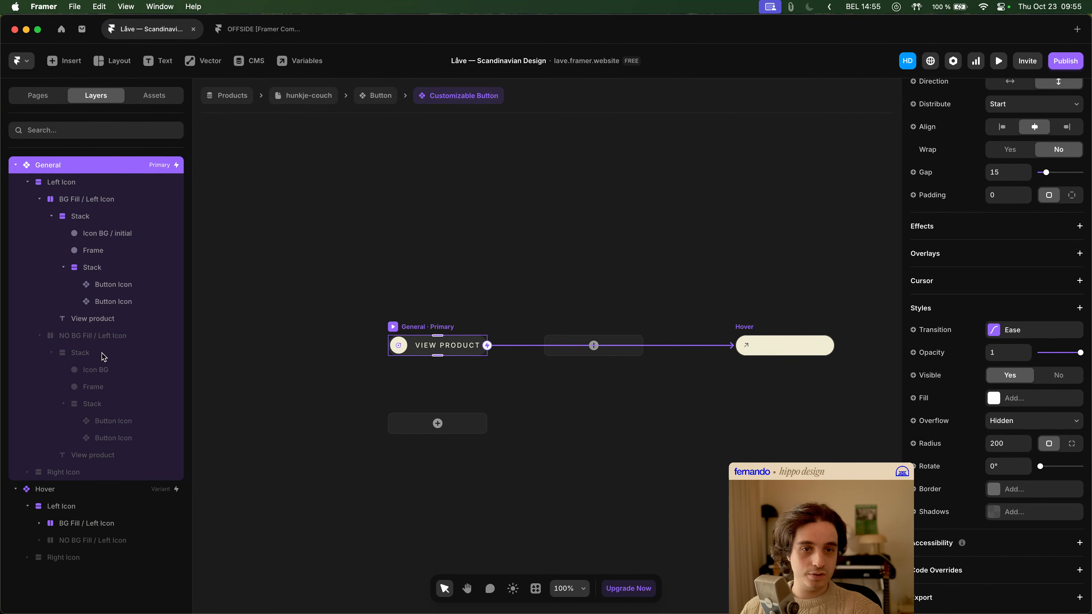
click(106, 371)
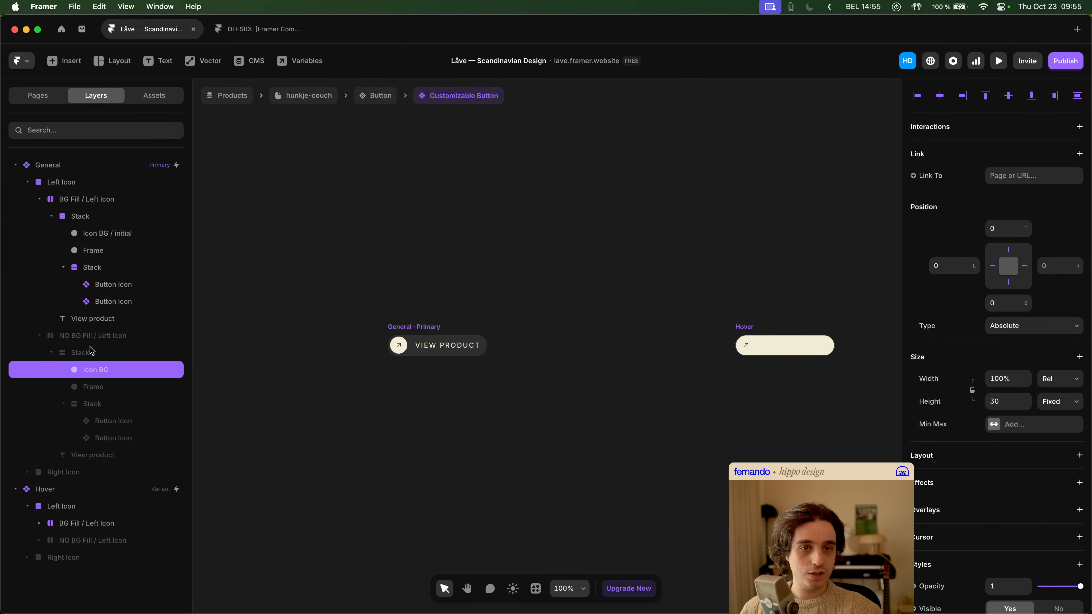
click(40, 199)
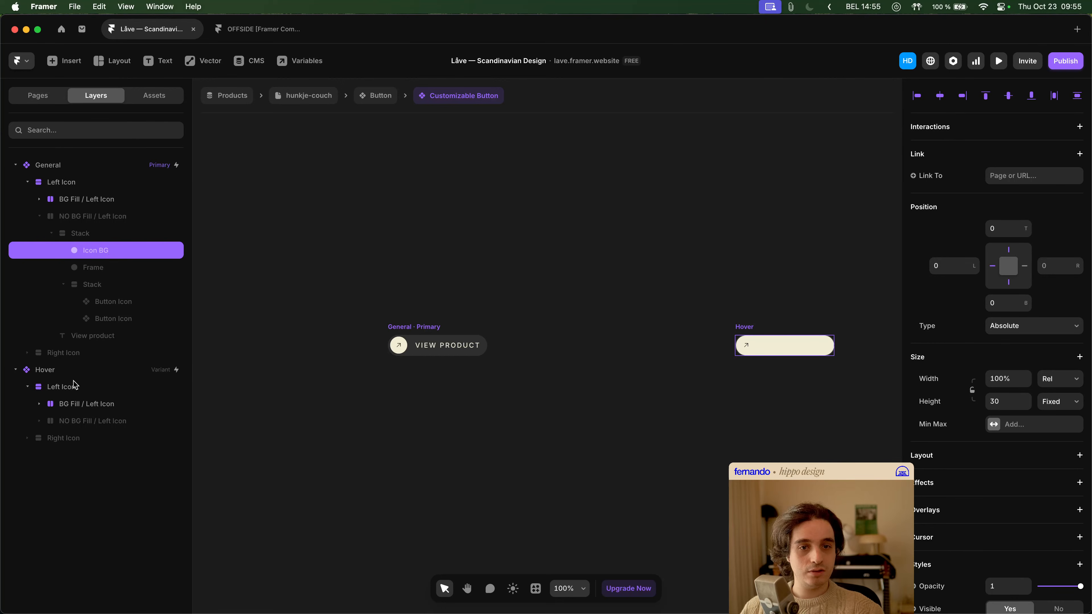
click(39, 403)
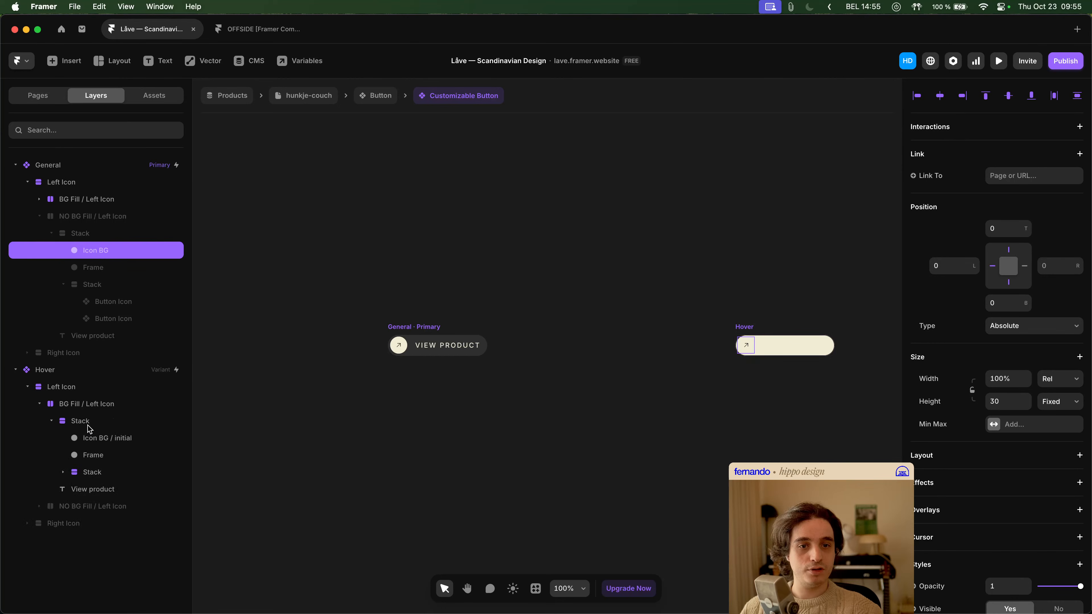
click(103, 438)
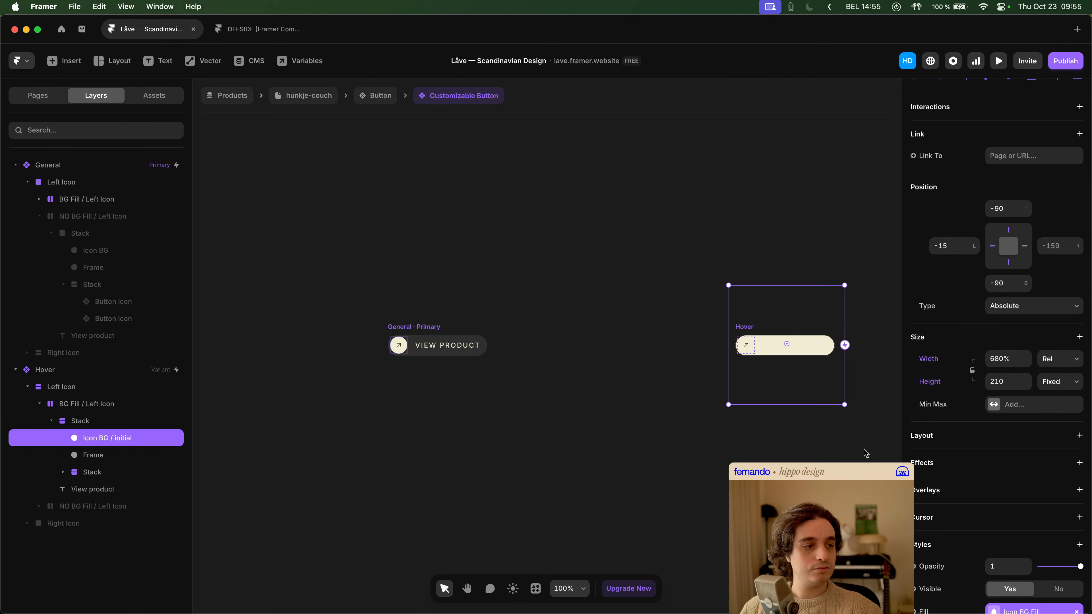
scroll(972, 458, down, 5)
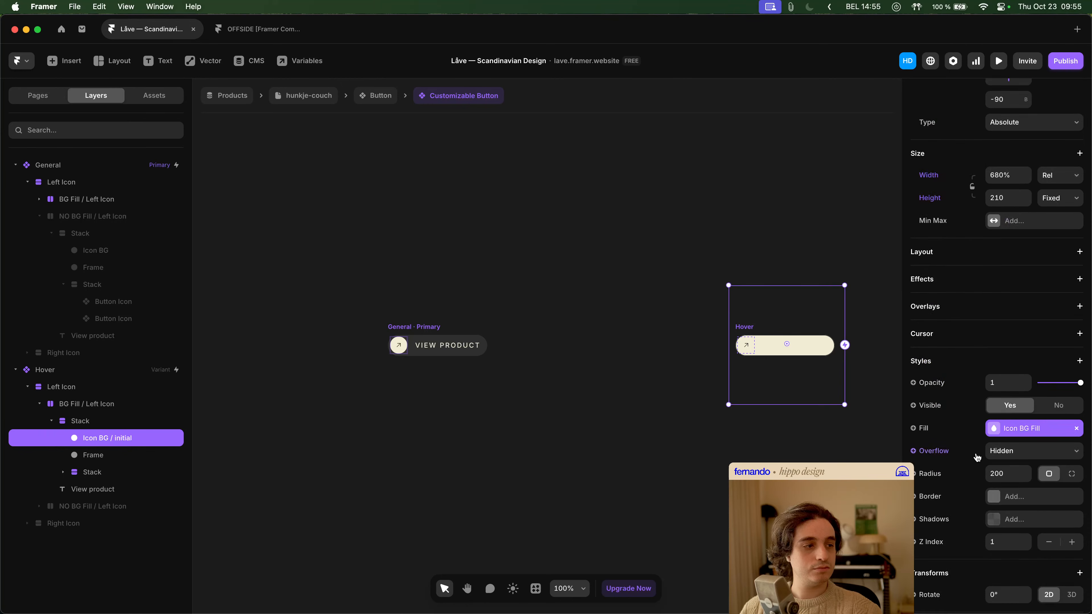
click(94, 254)
scroll(1040, 392, down, 5)
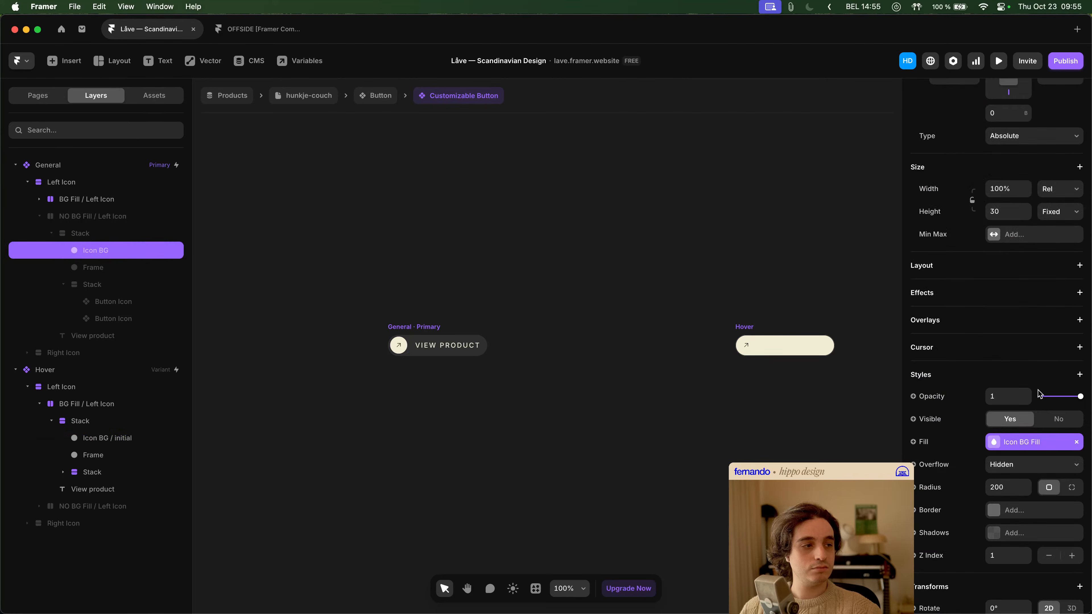
click(102, 438)
scroll(950, 409, down, 2)
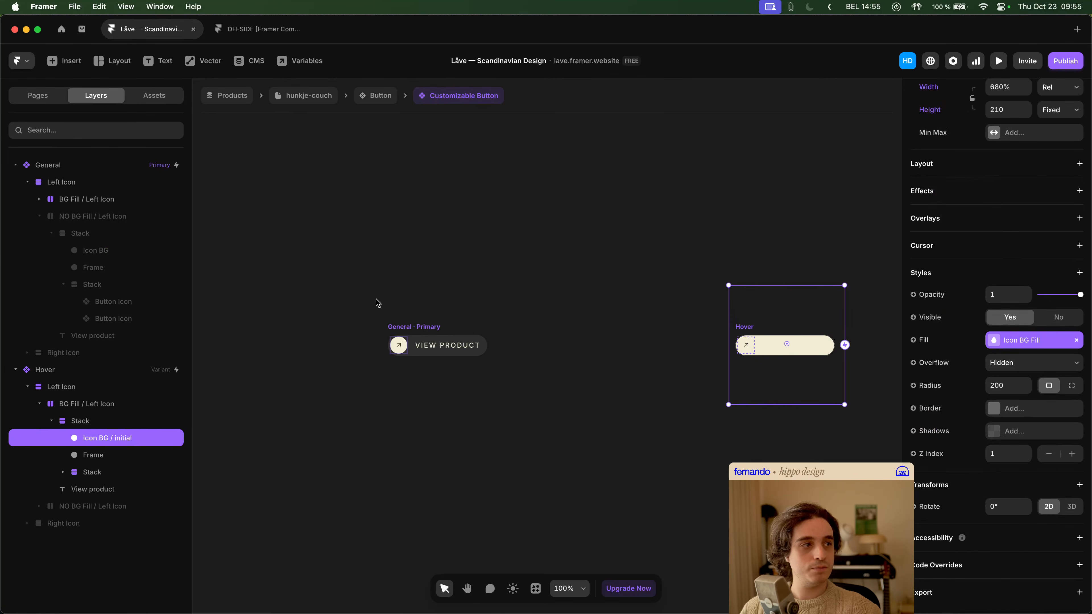
- Compare the position and size of General's NO BG Icon BG with those of Hover's Icon BG / initial
click(116, 251)
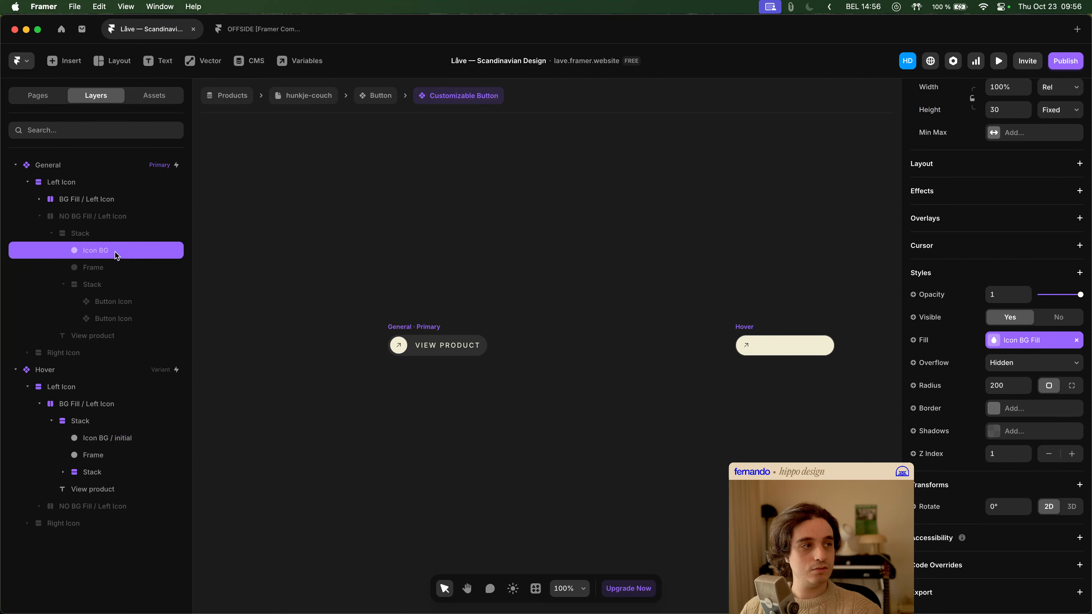
click(114, 442)
scroll(1044, 398, up, 4)
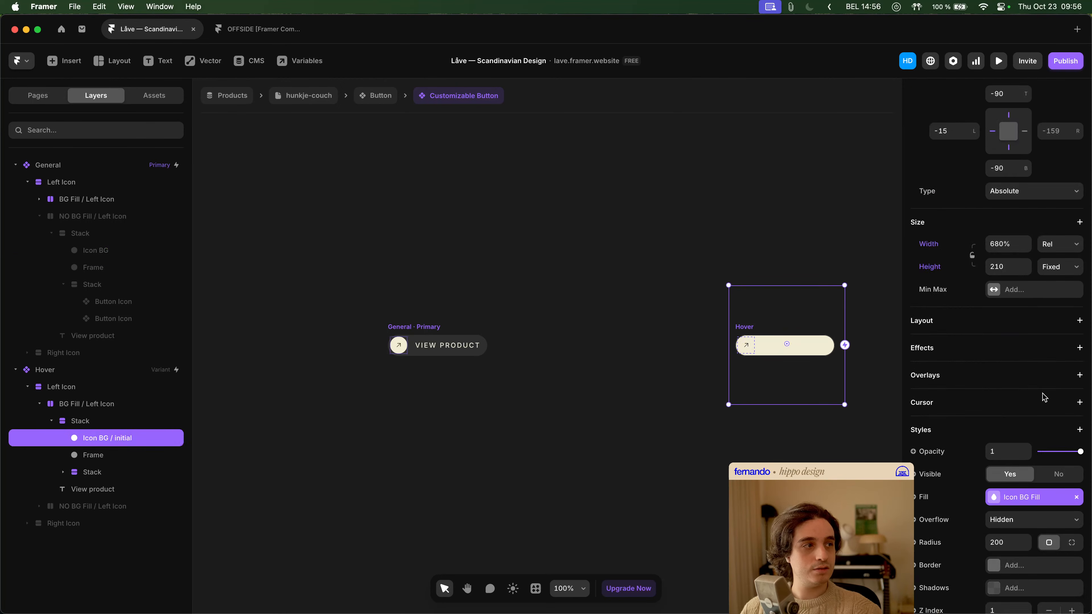
scroll(1044, 398, up, 3)
click(124, 251)
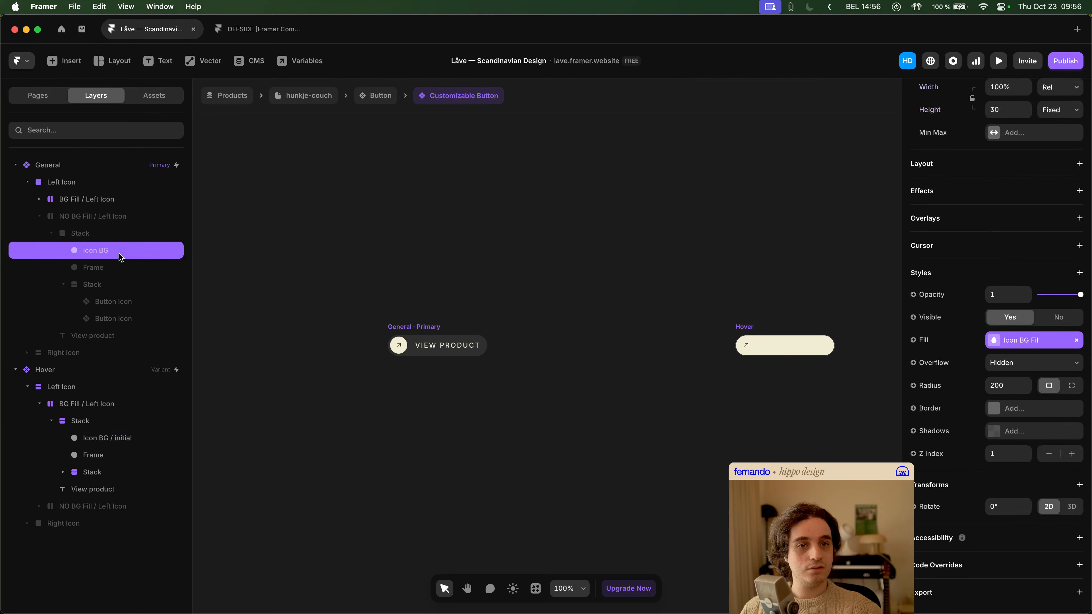
scroll(900, 286, up, 5)
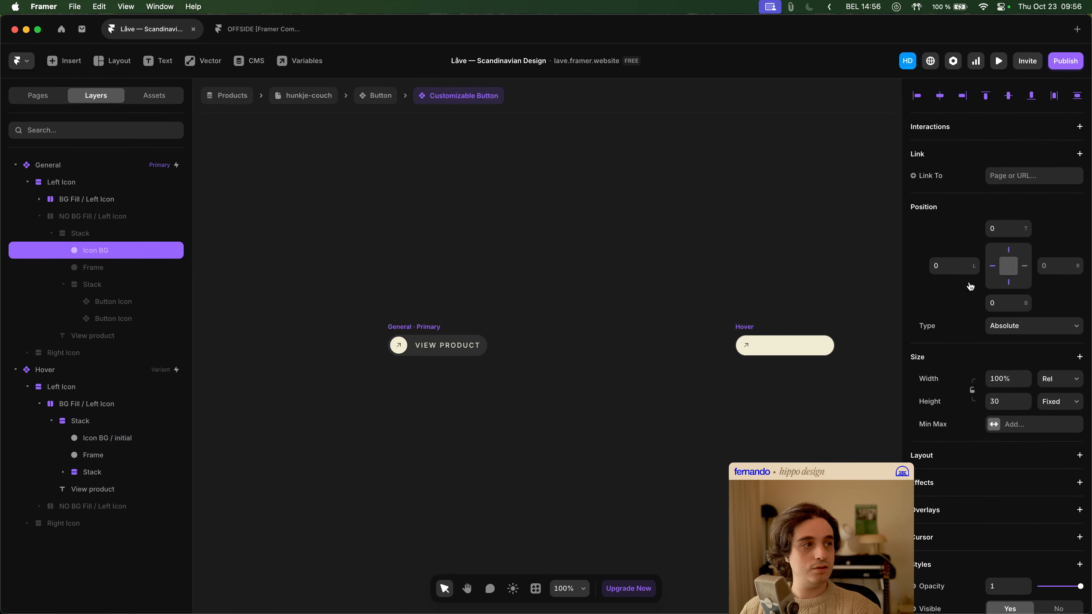
click(130, 439)
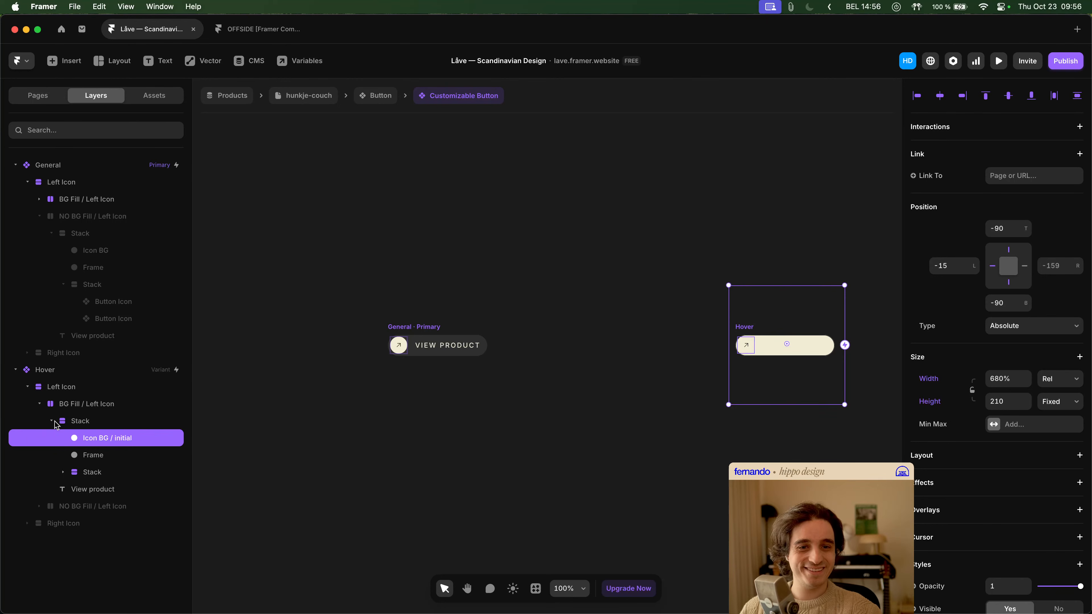
- Expand Hover's NO BG Fill / Left Icon and compare its Icon BG position and size with the General variant's matching layer
click(40, 404)
click(41, 422)
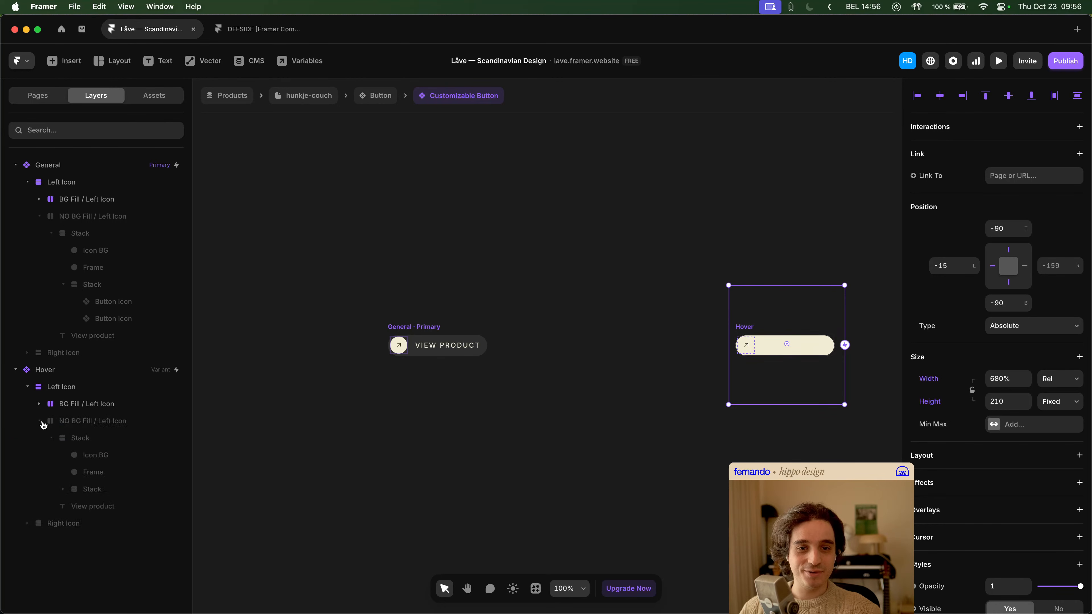
click(101, 250)
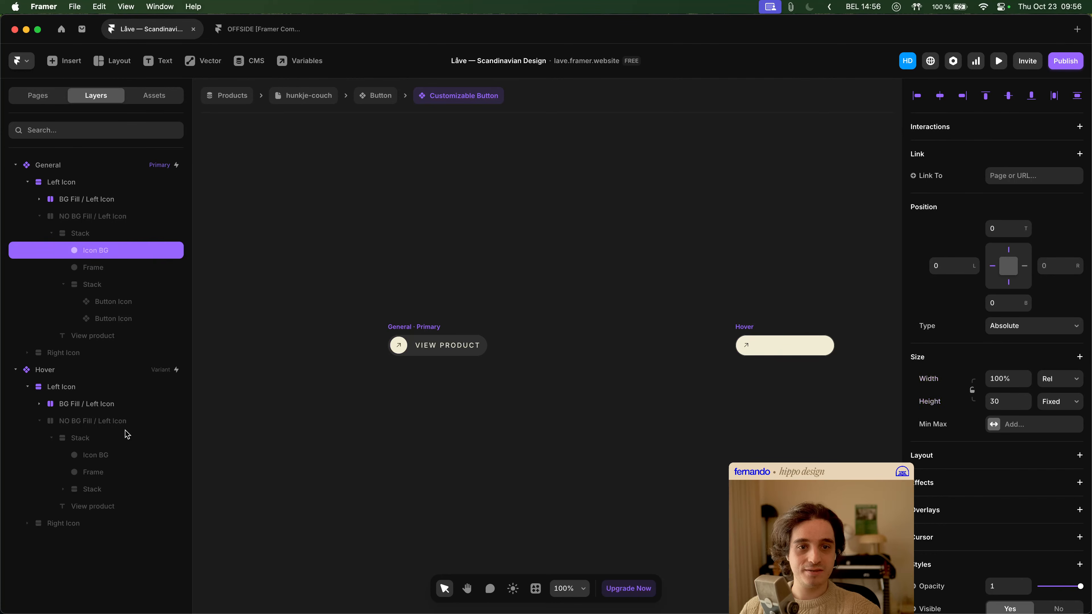
click(111, 456)
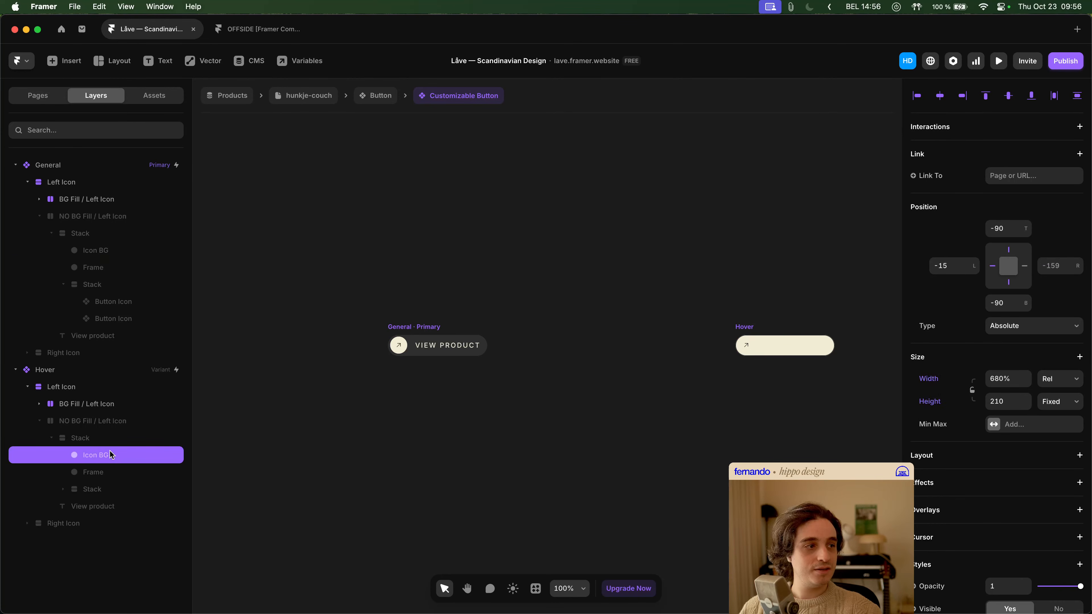
click(103, 254)
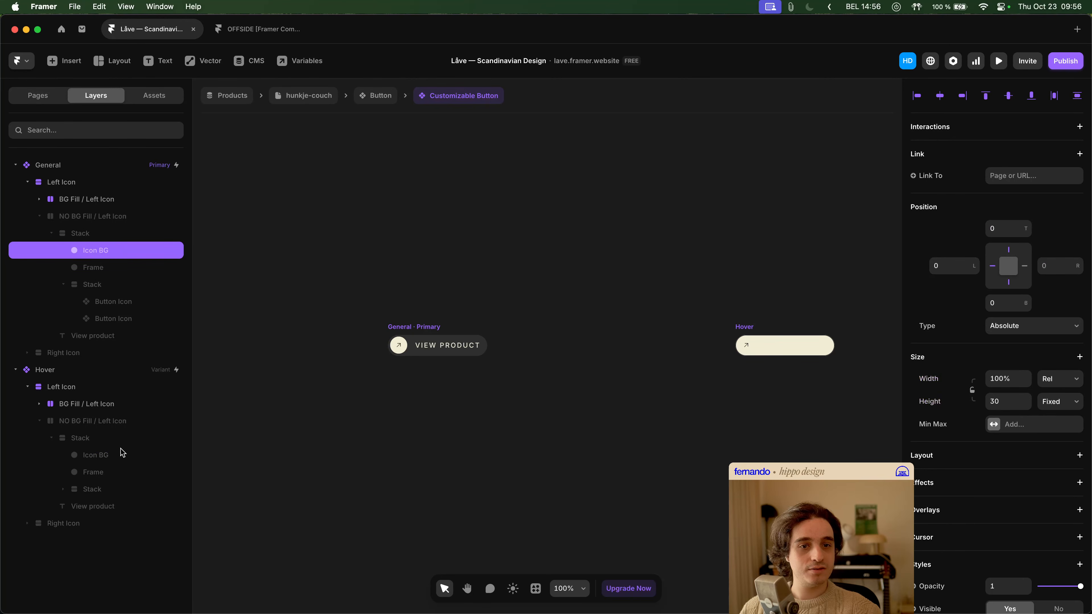
- Compare the styles, position and size of the Icon BG under NO BG Fill / Left Icon between the Hover and General variants
click(110, 456)
scroll(1084, 488, down, 7)
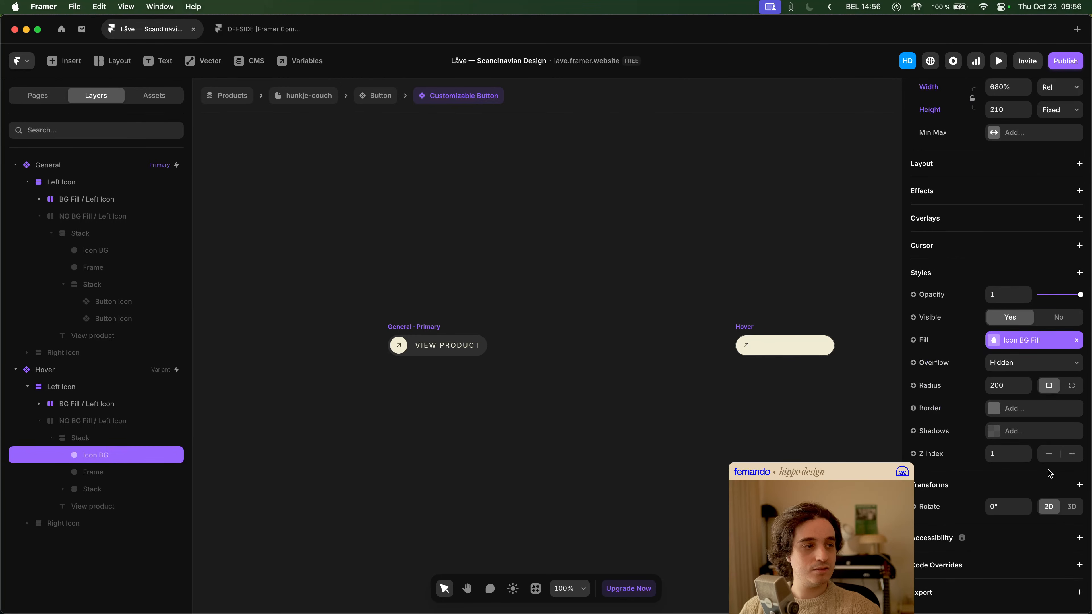
click(115, 257)
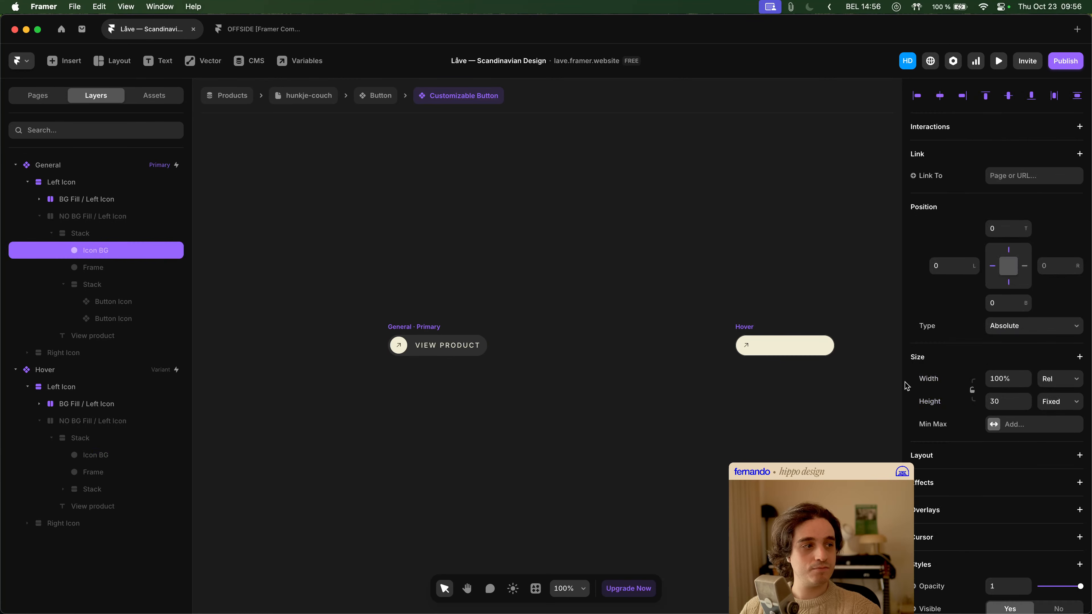
click(111, 458)
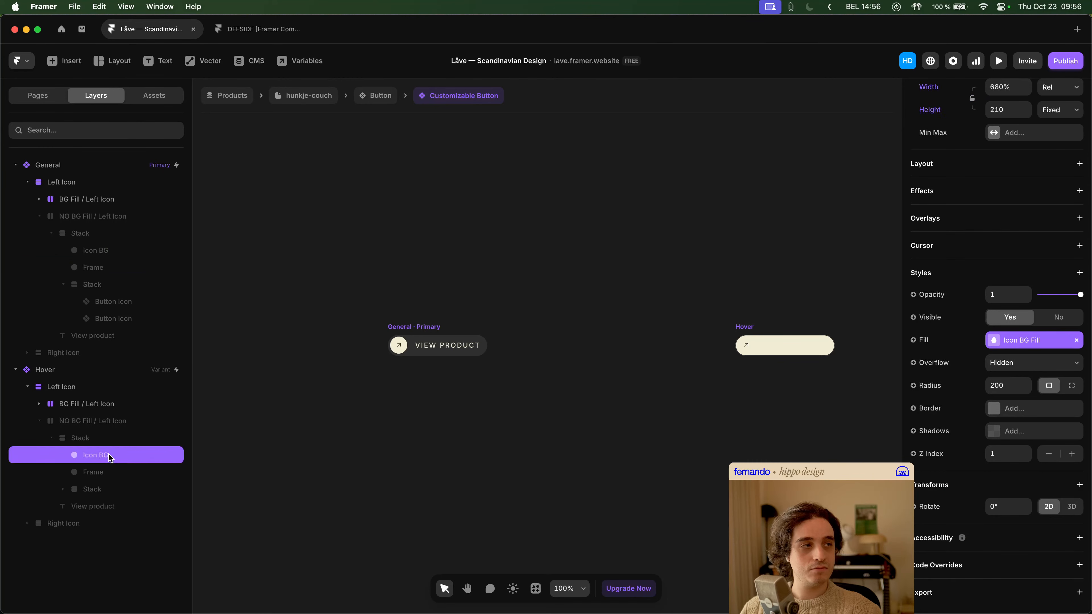
click(106, 253)
scroll(1014, 409, up, 5)
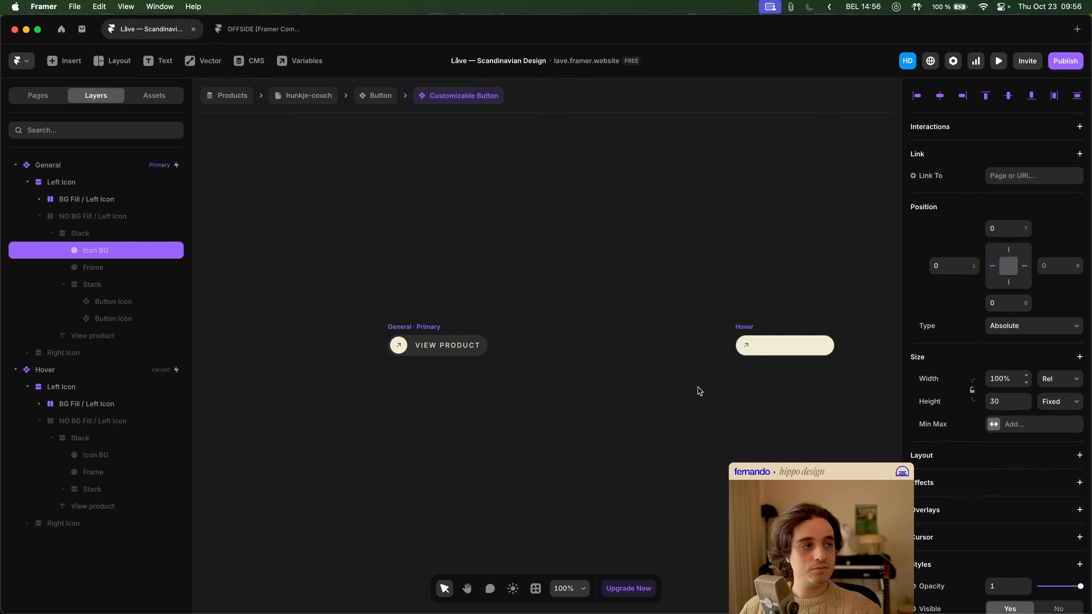
click(117, 456)
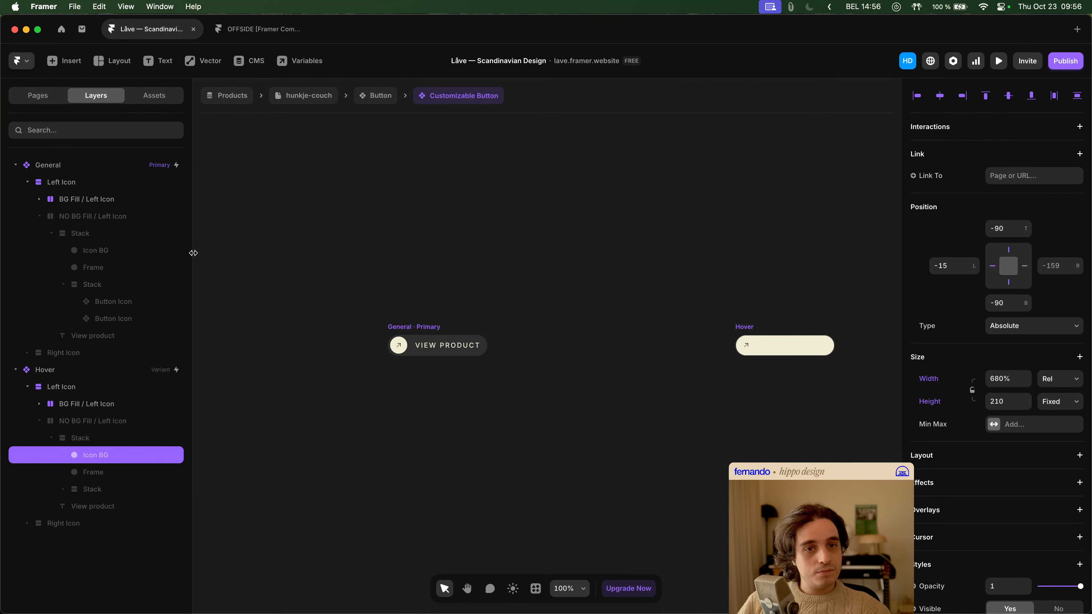
click(155, 253)
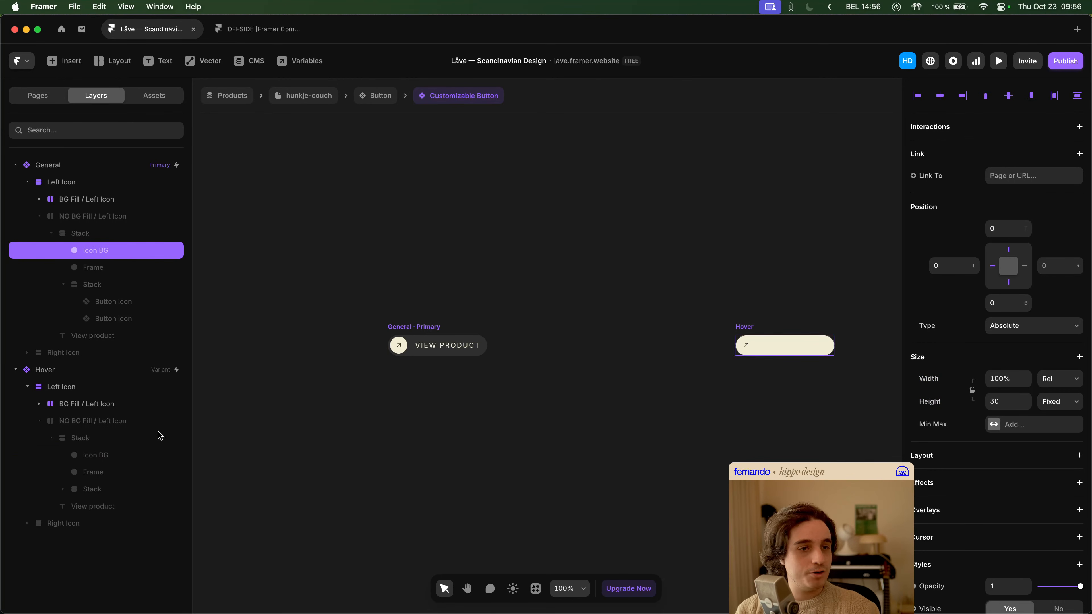
click(129, 456)
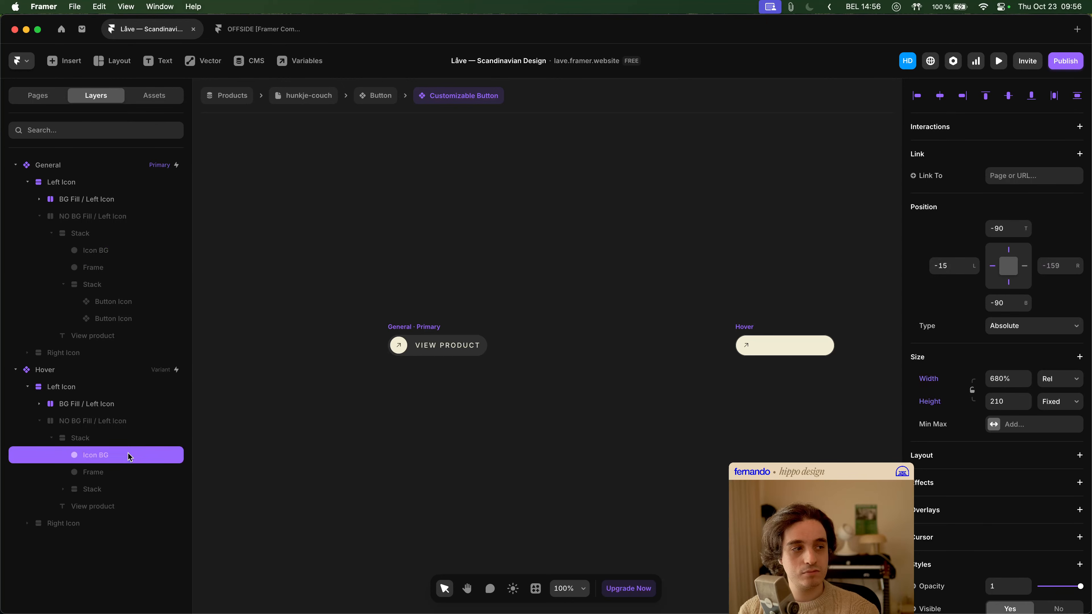
- Inspect the Hover variant's Mouse Leave and Enter interactions
click(157, 372)
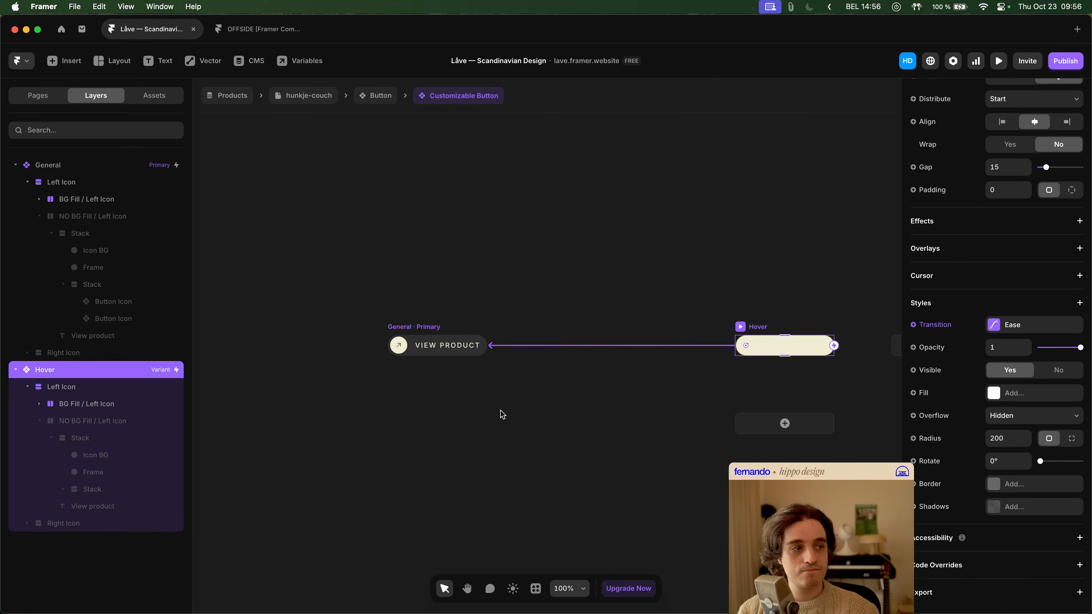
scroll(1047, 323, up, 10)
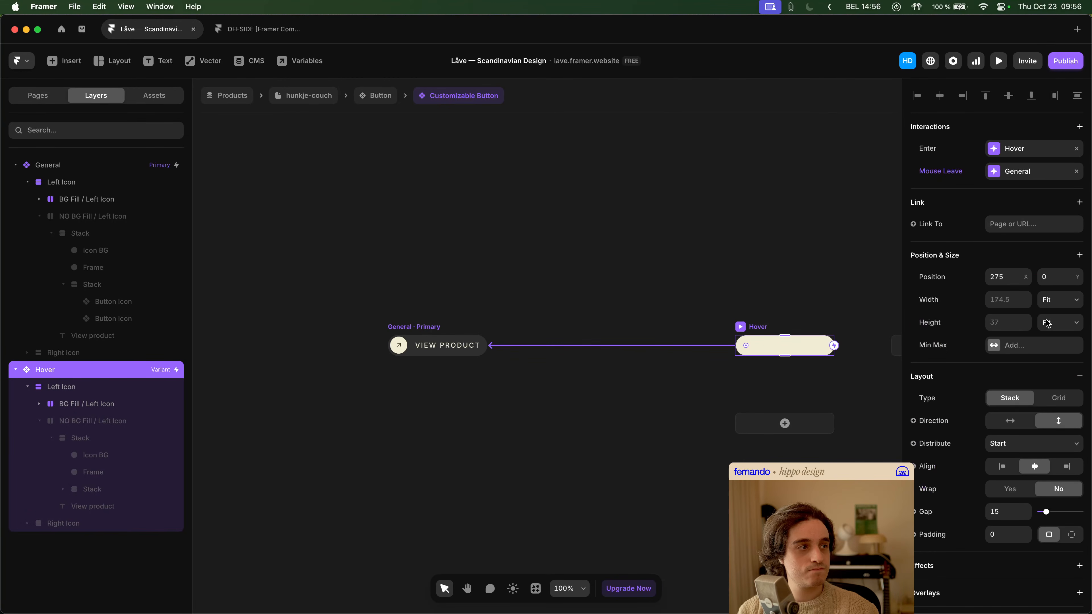
click(1018, 172)
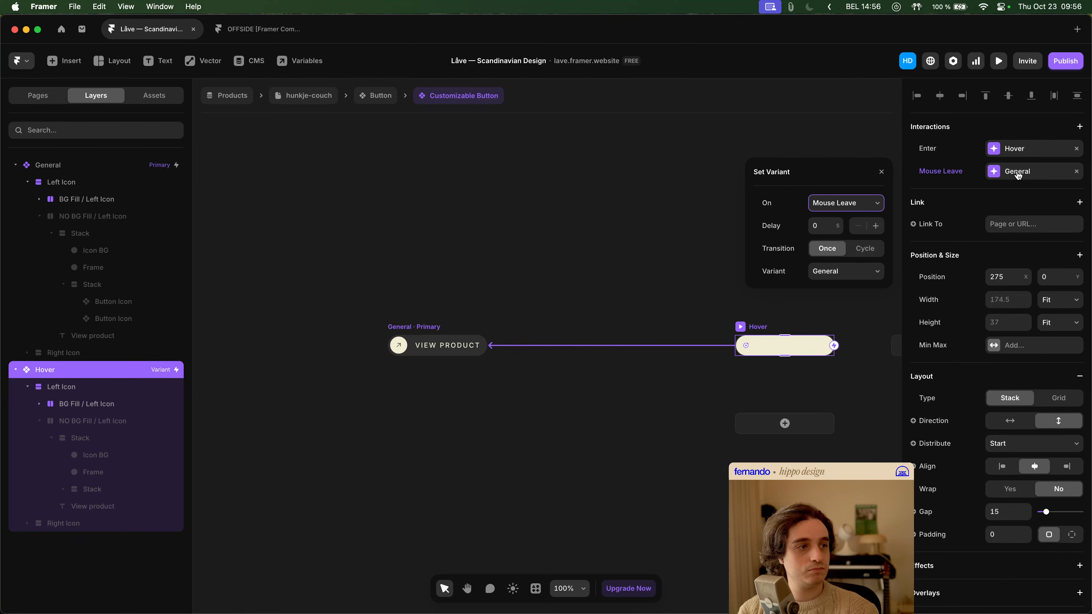
click(1022, 151)
click(1022, 155)
- Inspect the General variant's Mouse Enter interaction and its style settings, then clear the selection
click(422, 326)
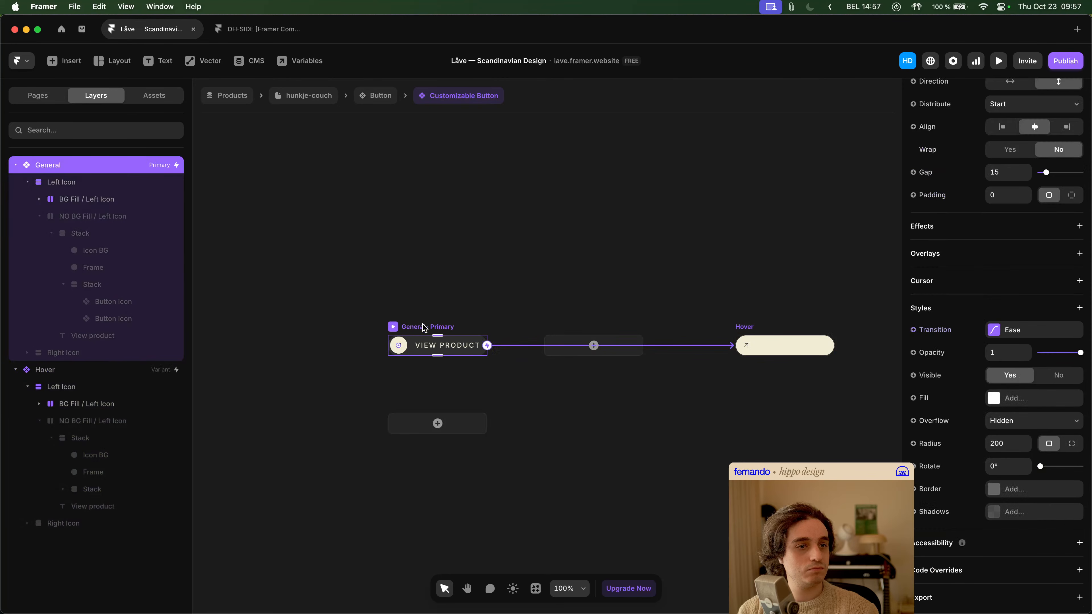
scroll(1006, 174, up, 8)
click(1024, 159)
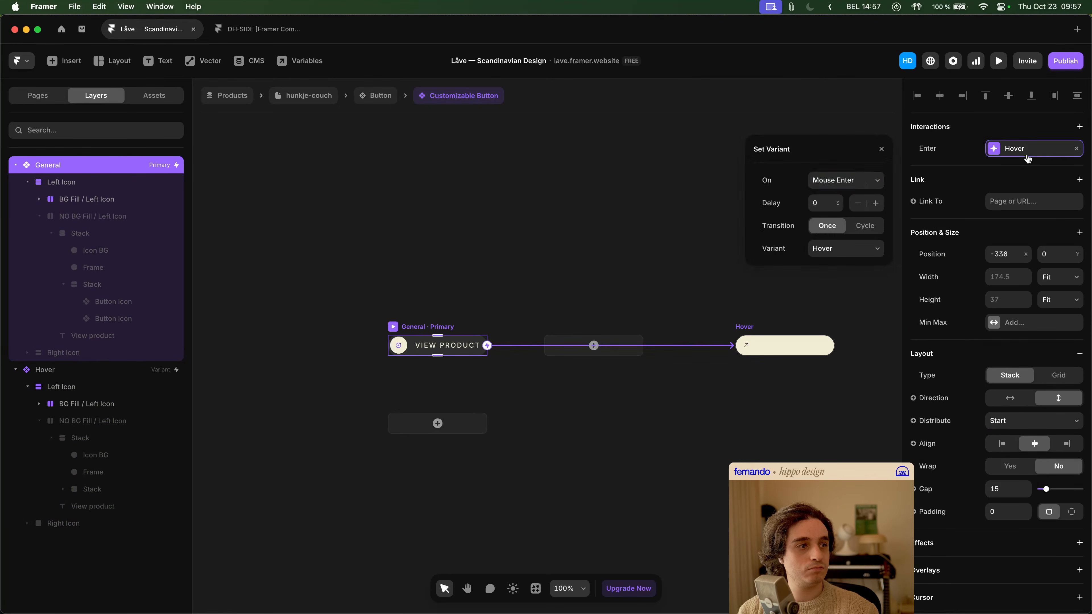
click(1028, 159)
scroll(1029, 266, down, 8)
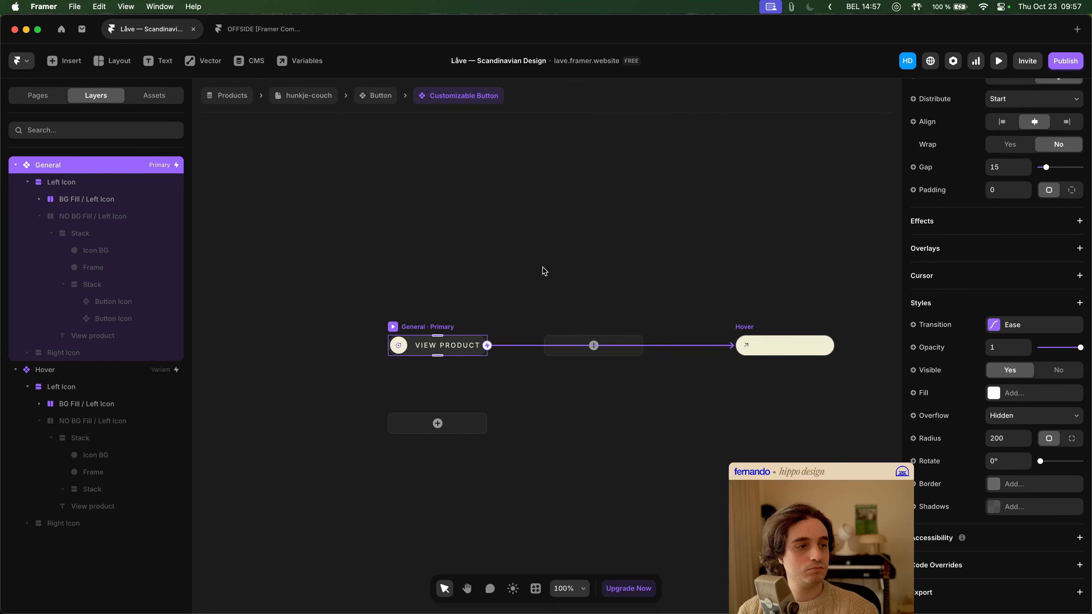
click(559, 272)
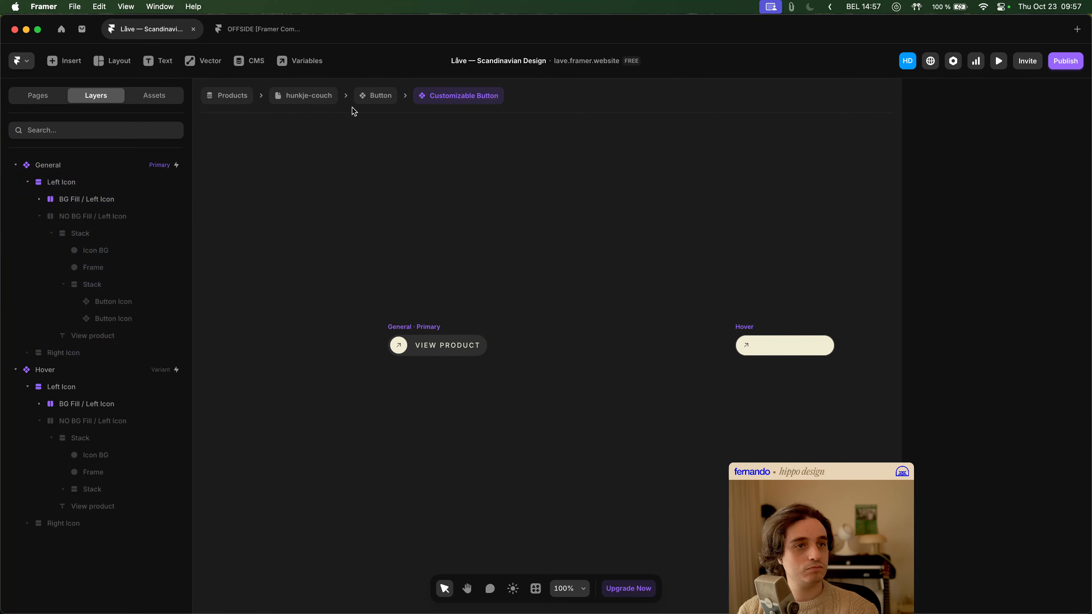
- Return to the hunkje-couch page and preview its More Info buttons, then exit the preview
click(332, 97)
key(super+p)
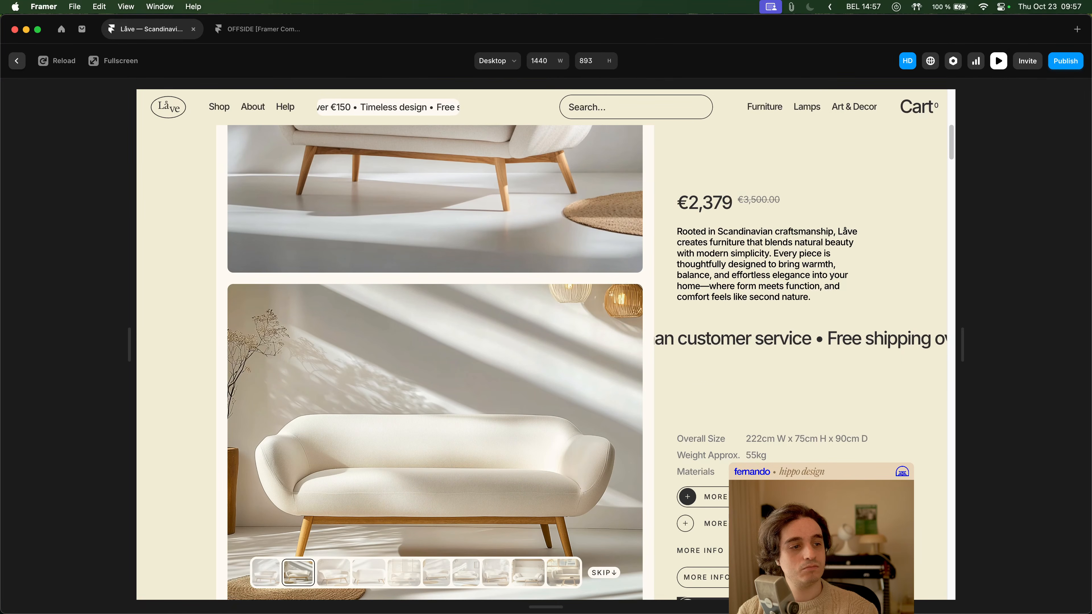
key(super+p)
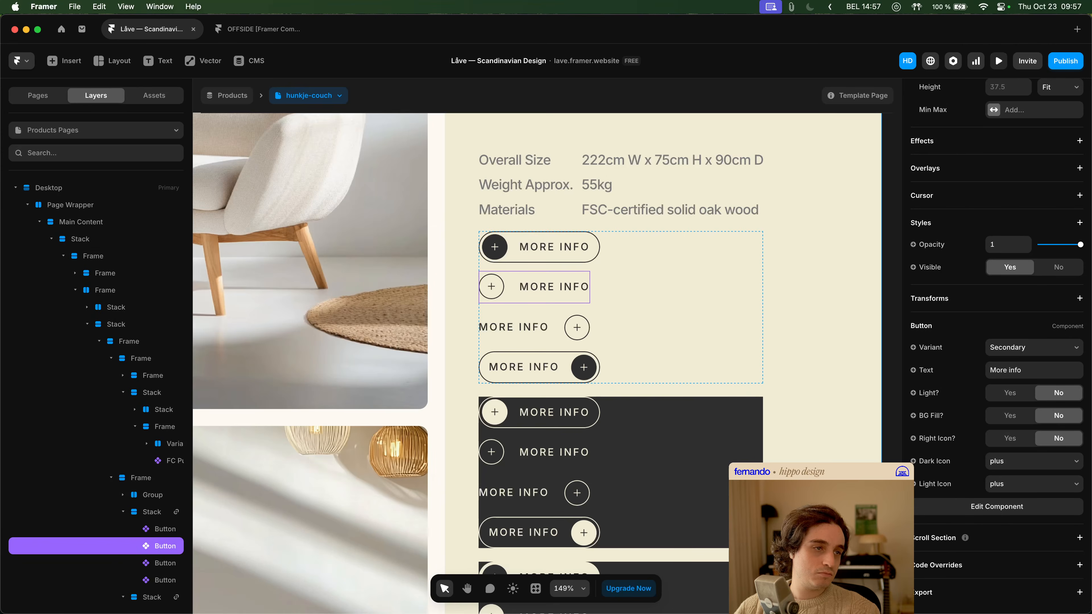
- Open the Button component from its second page instance and compare the Primary and Secondary variants' transition, interaction and layout settings
double_click(531, 284)
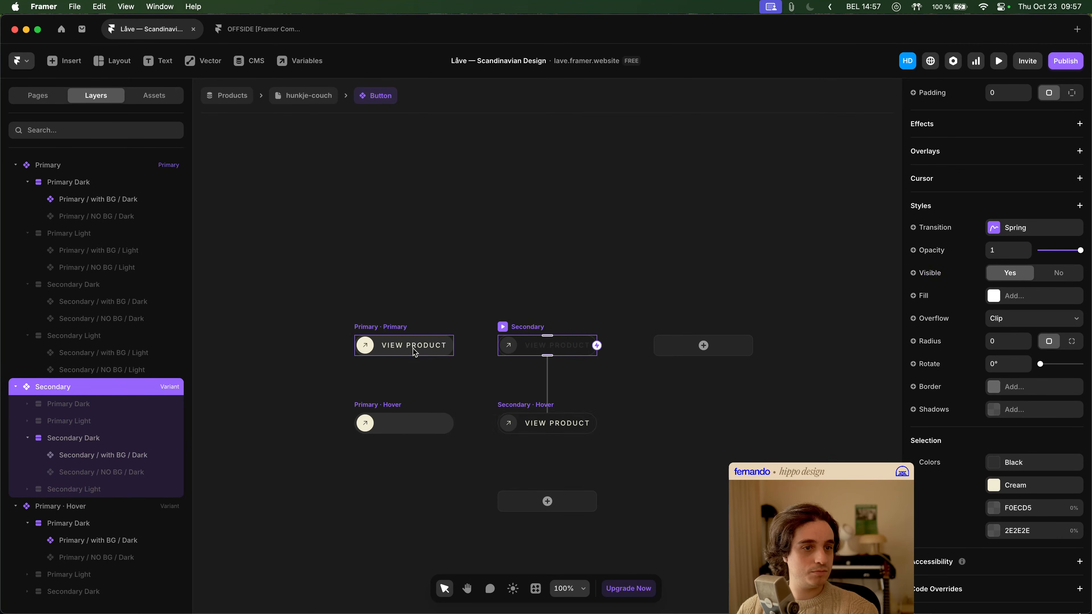
click(395, 334)
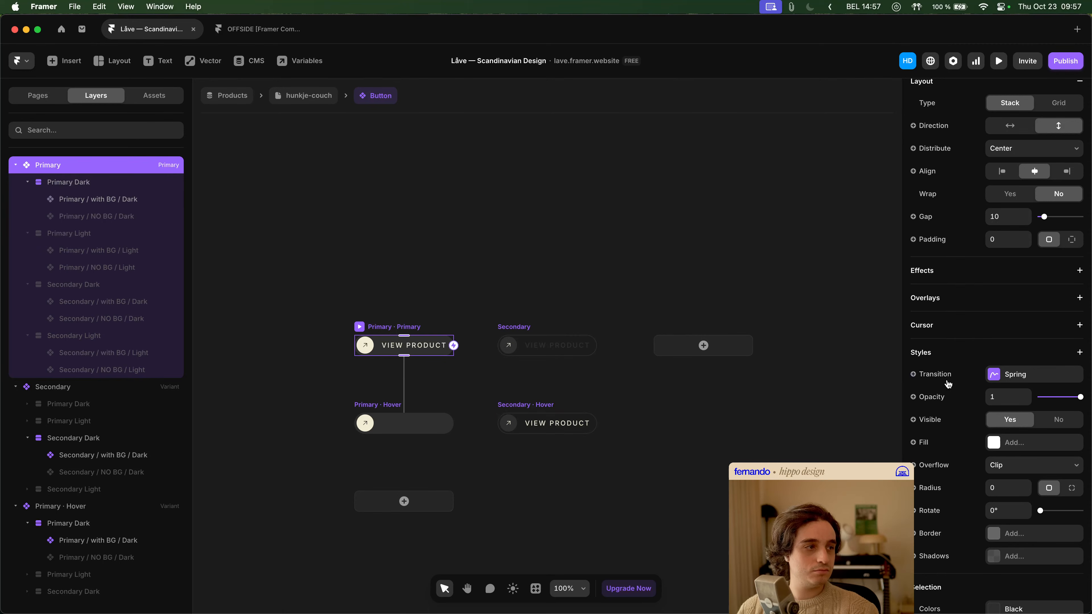
click(1008, 385)
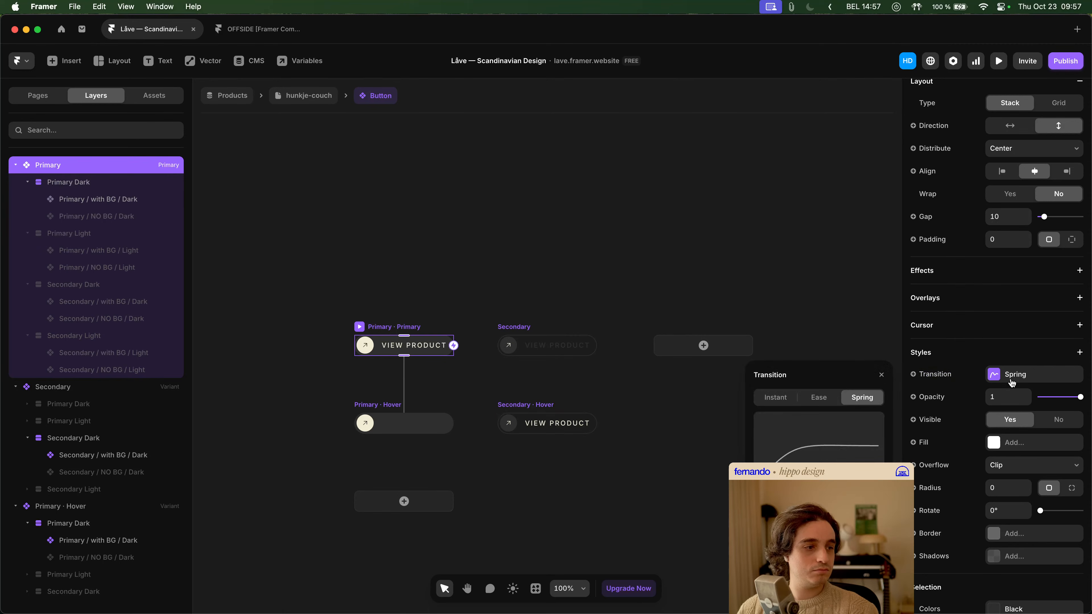
click(514, 326)
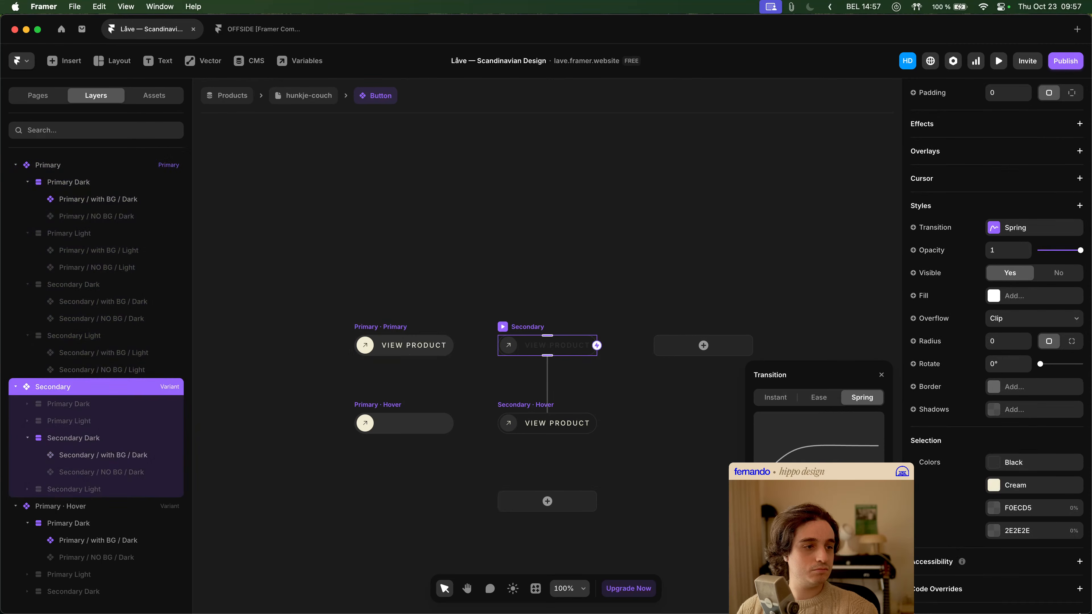
scroll(997, 301, up, 10)
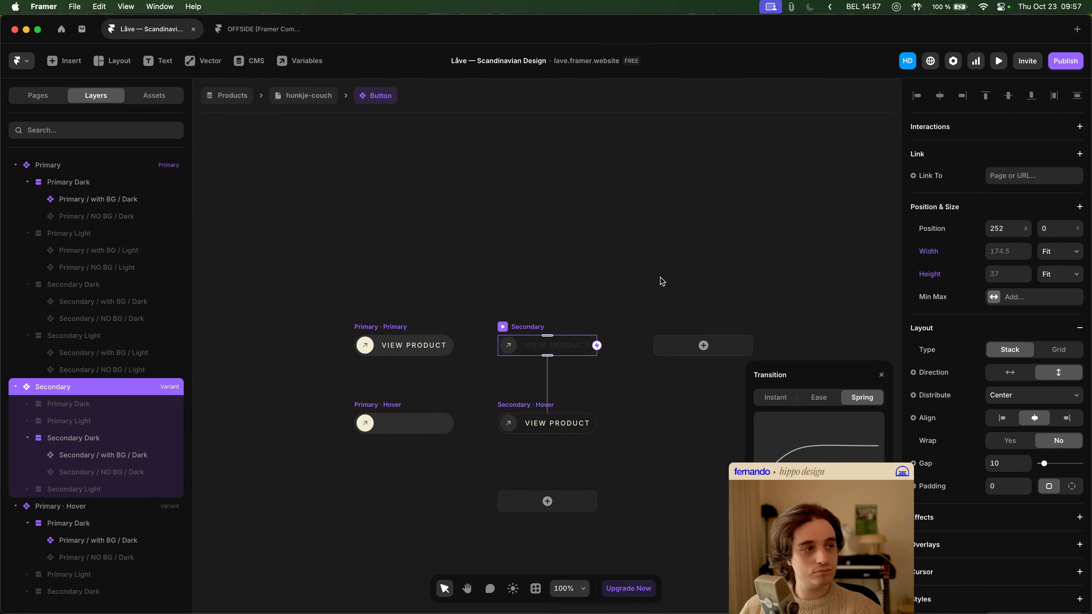
click(403, 330)
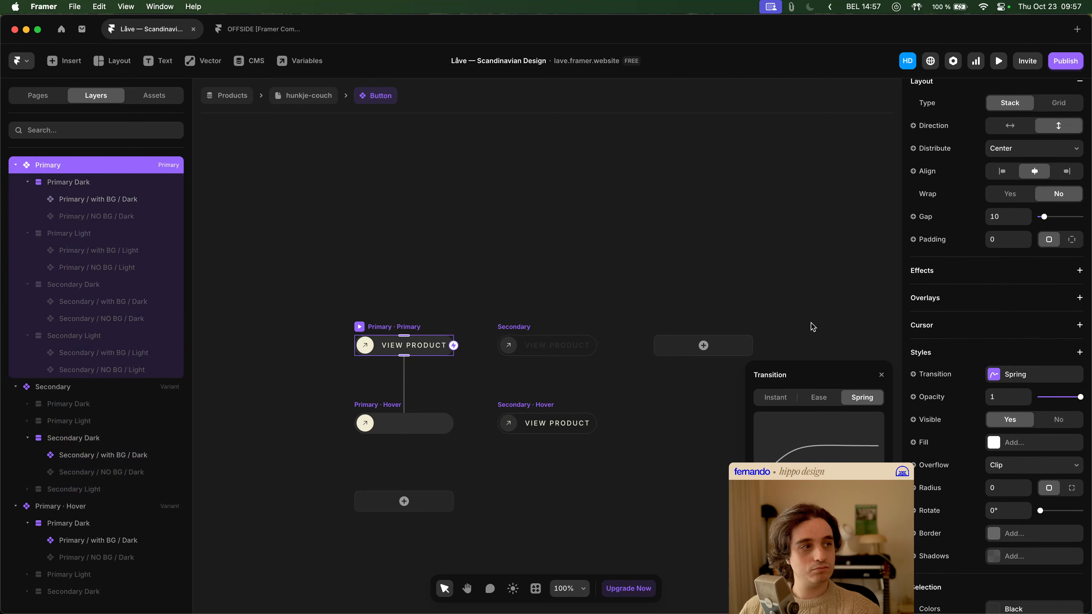
scroll(1018, 317, up, 5)
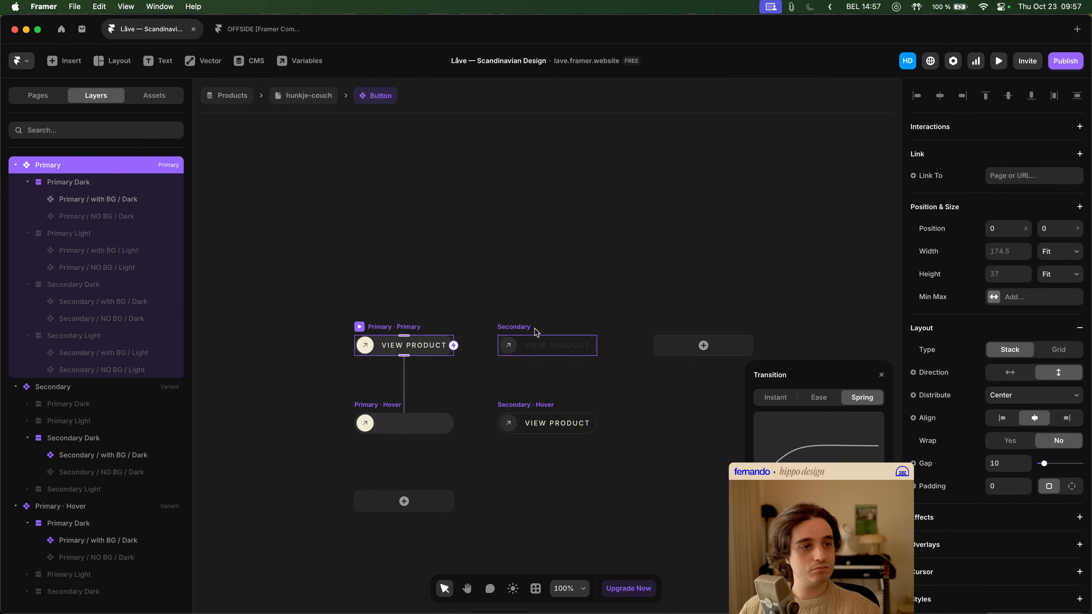
click(544, 332)
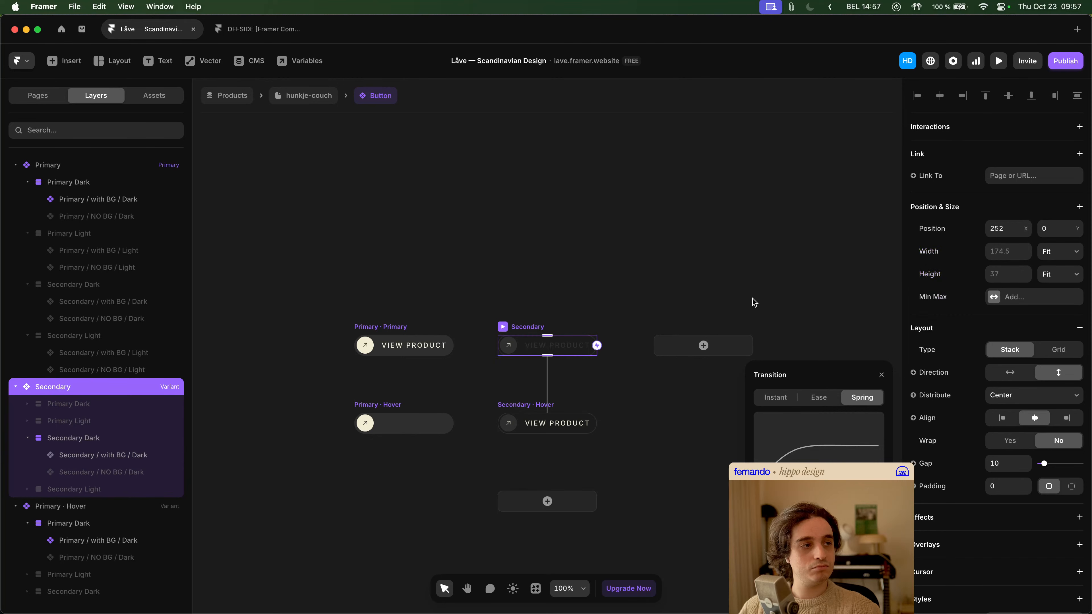
click(602, 291)
- Go back to the hunkje-couch page and test the More Info buttons again in the preview
click(292, 98)
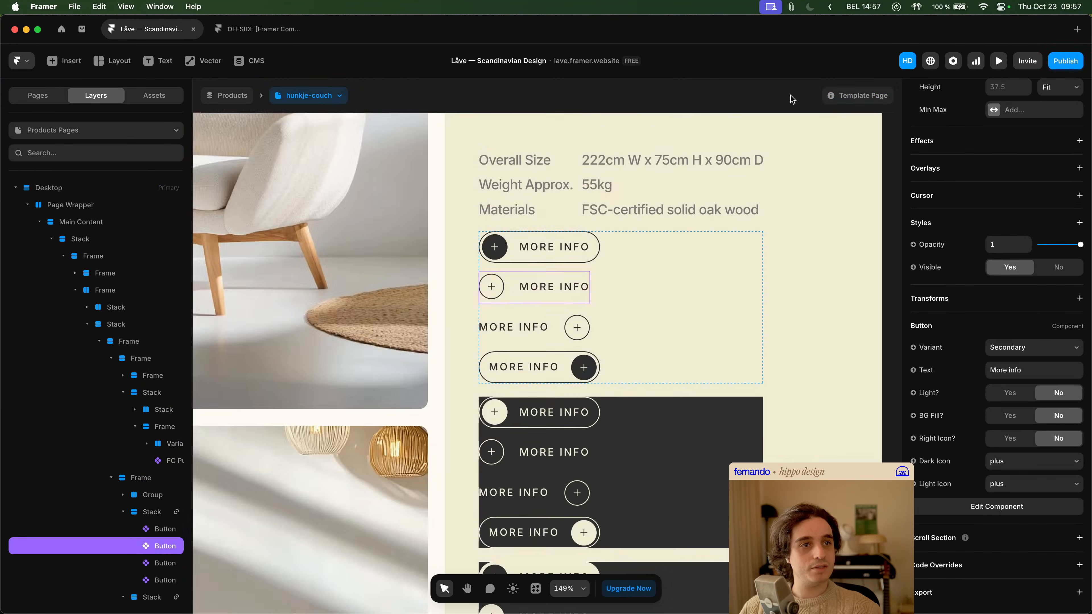
click(998, 61)
scroll(803, 253, down, 5)
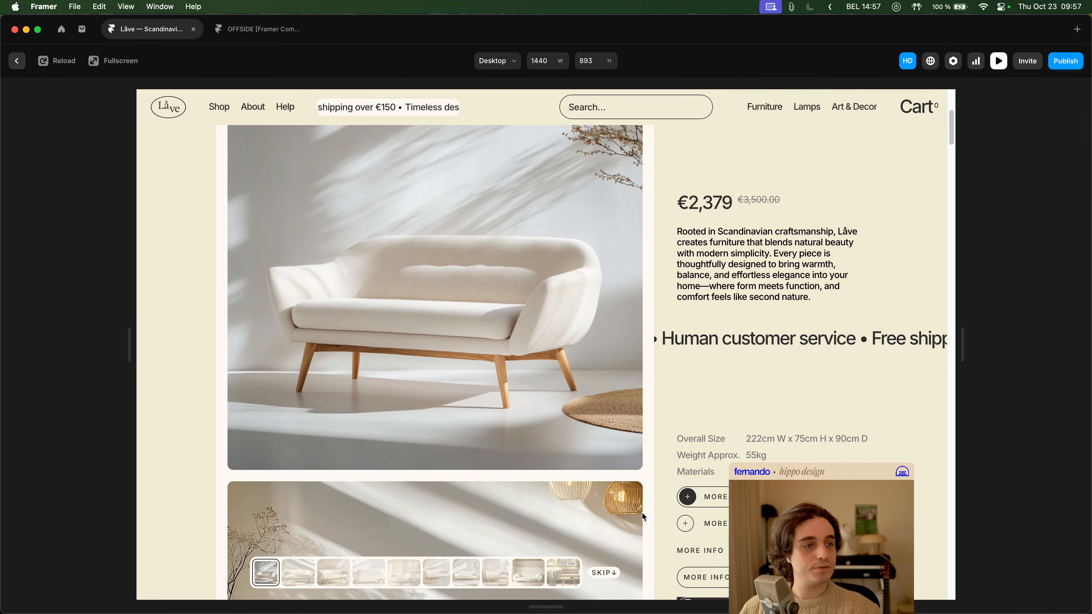
key(Escape)
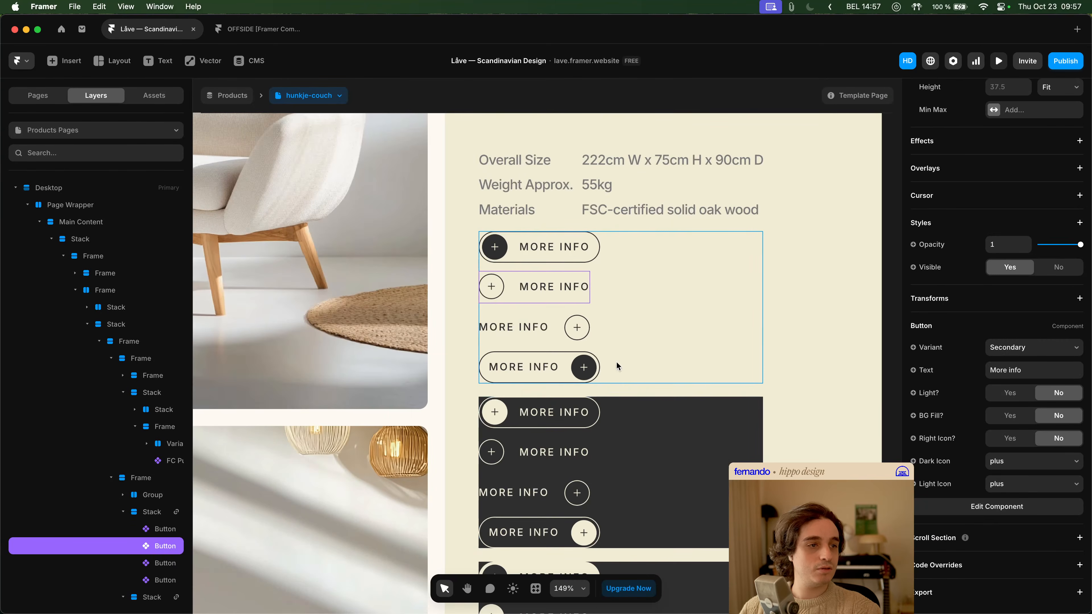
- Open the nested Customizable Button and check the trigger, delay and target variant of Hover's Mouse Leave interaction
double_click(577, 303)
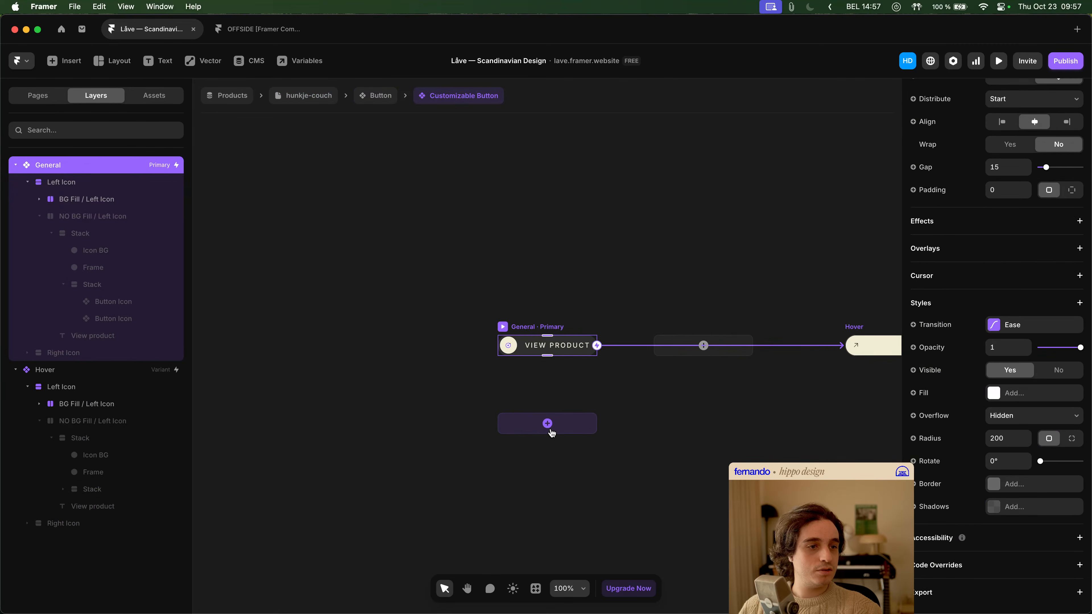
scroll(607, 310, right, 5)
click(629, 307)
click(699, 330)
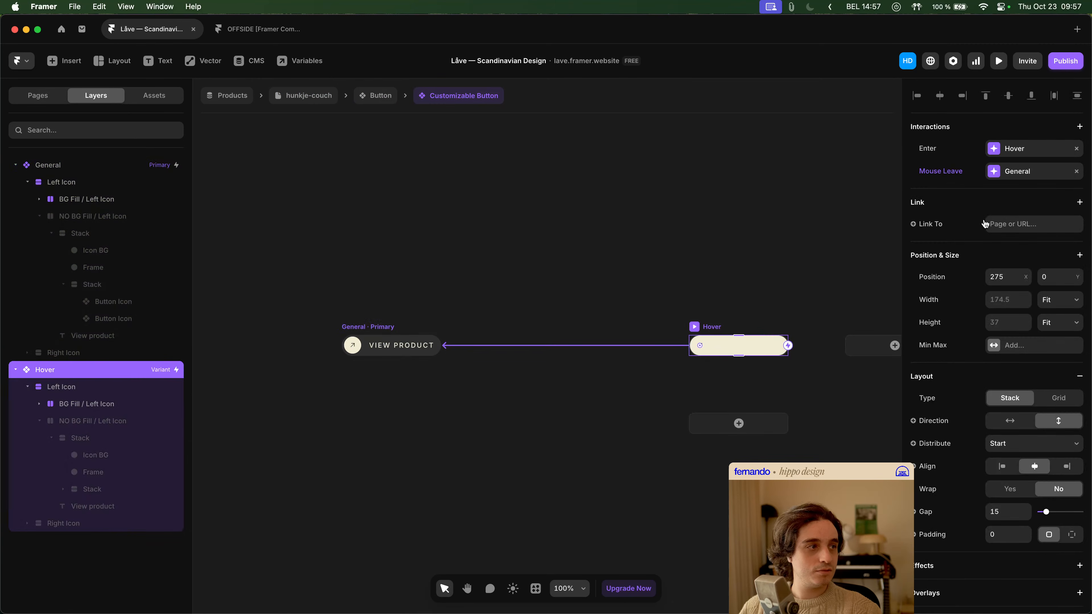
click(1027, 178)
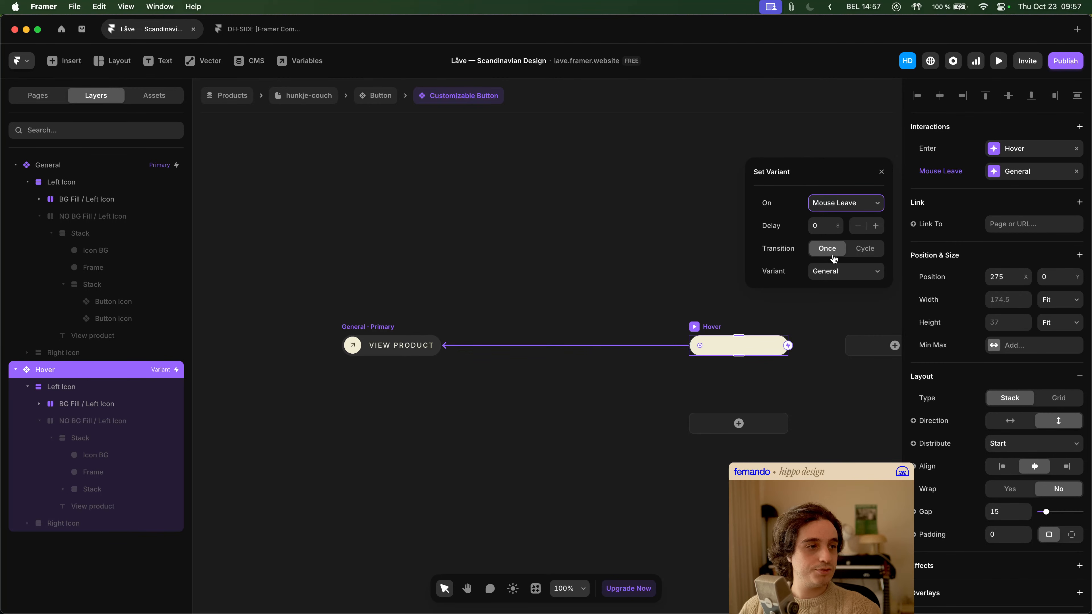
click(834, 275)
click(773, 256)
click(778, 251)
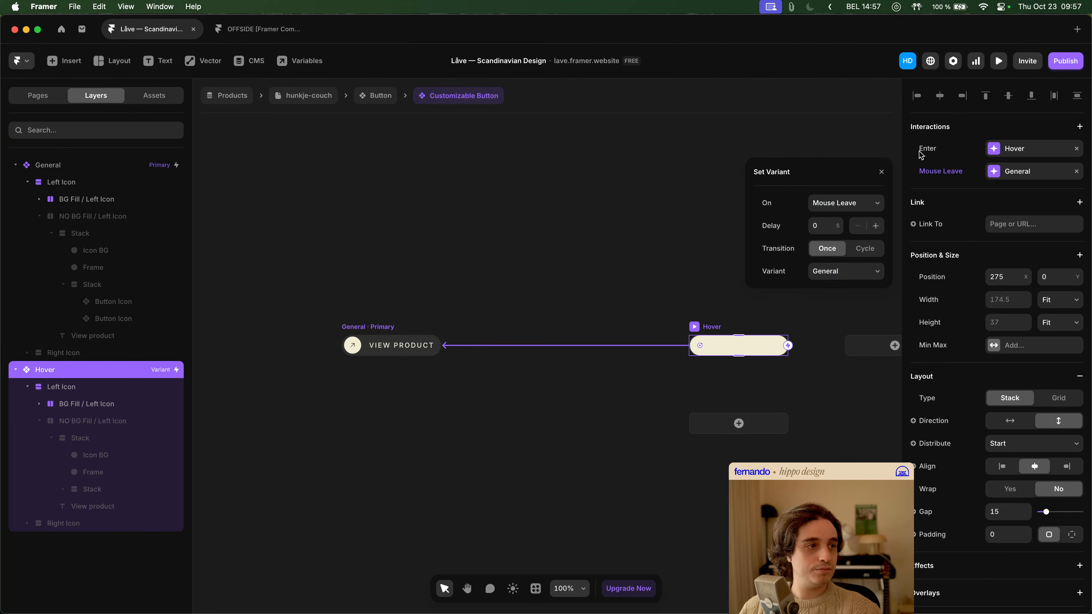
click(881, 172)
- Reset the Hover variant's Transition override to the value inherited from the General variant
scroll(1017, 396, down, 5)
scroll(1016, 397, down, 3)
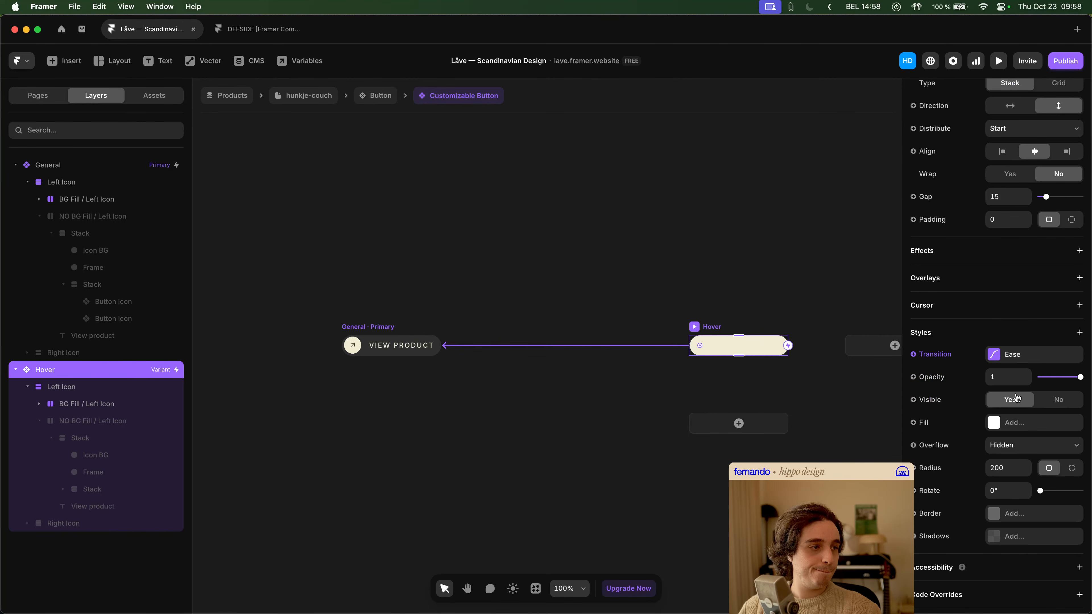
click(1013, 354)
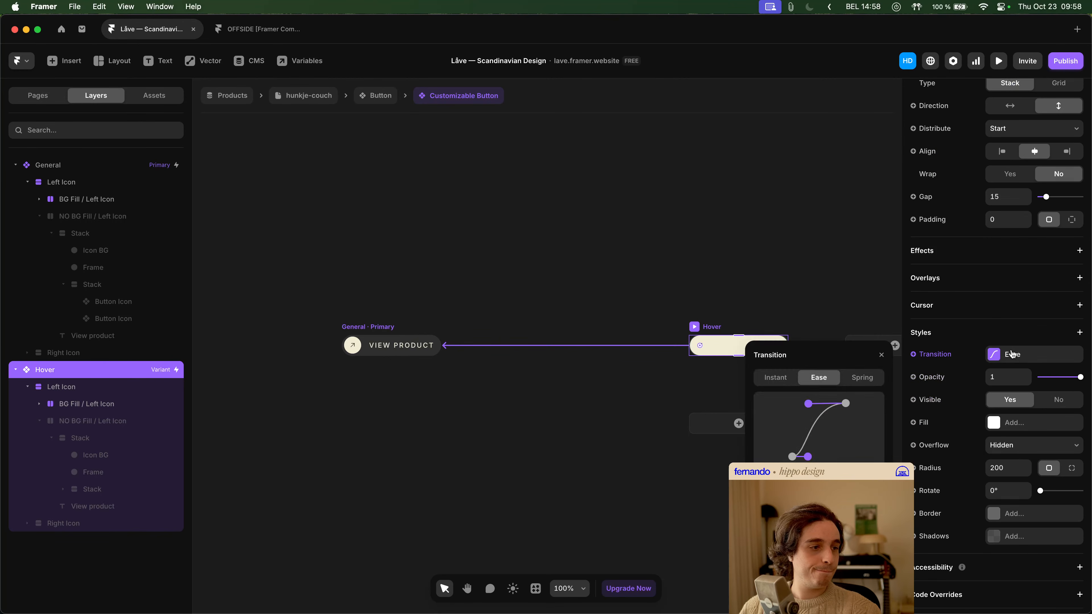
click(1013, 354)
right_click(1012, 355)
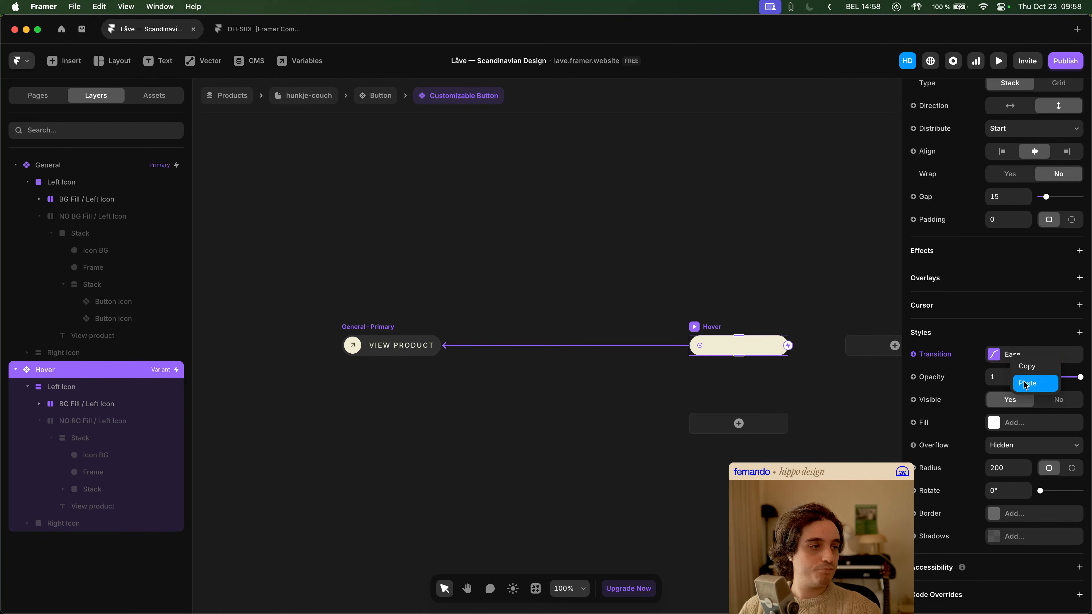
click(941, 358)
click(943, 400)
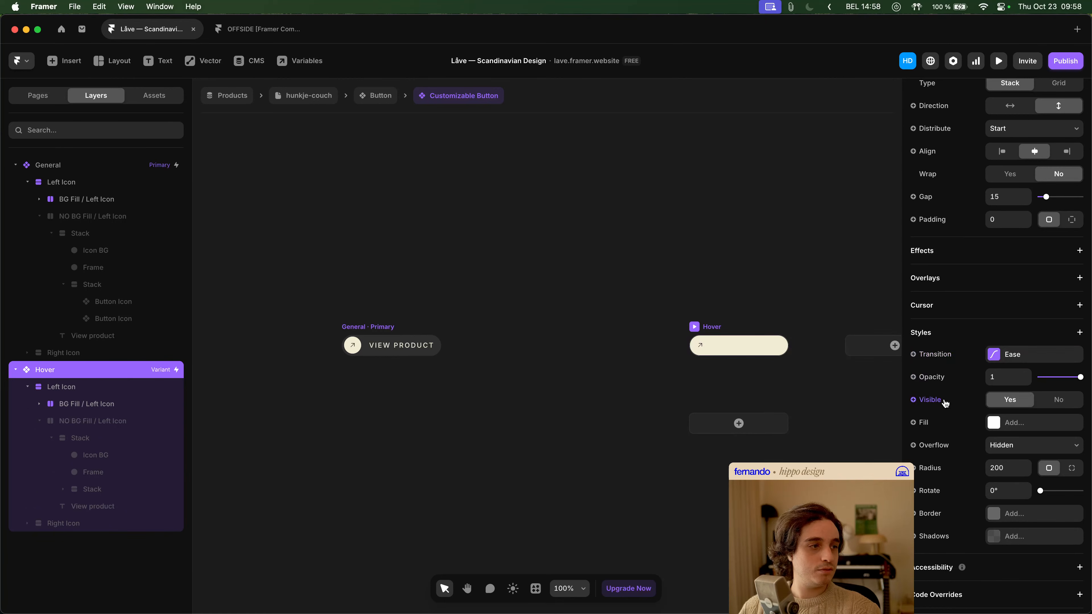
- Return from the Customizable Button to the hunkje-couch page and preview the hover transitions of the product details' filled and unfilled More Info buttons
click(742, 291)
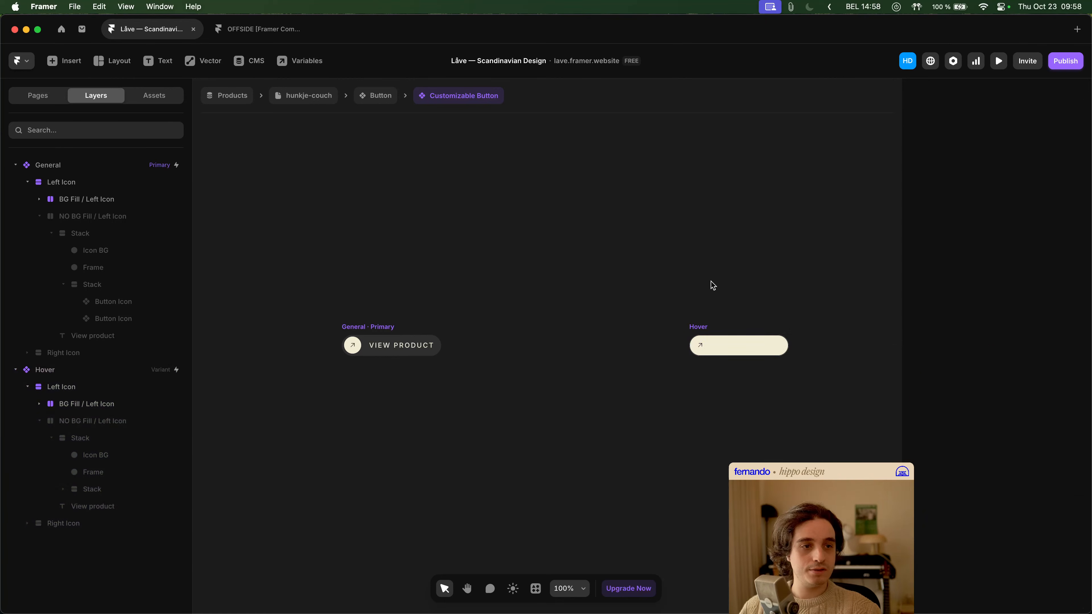
click(376, 104)
click(303, 98)
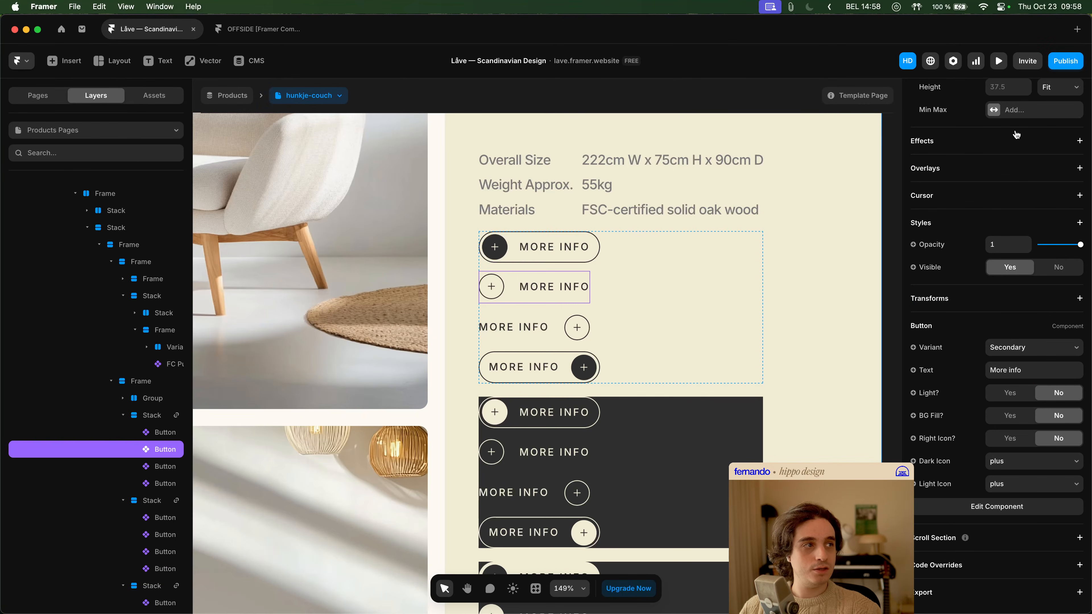
click(998, 61)
scroll(777, 399, down, 4)
scroll(774, 397, down, 5)
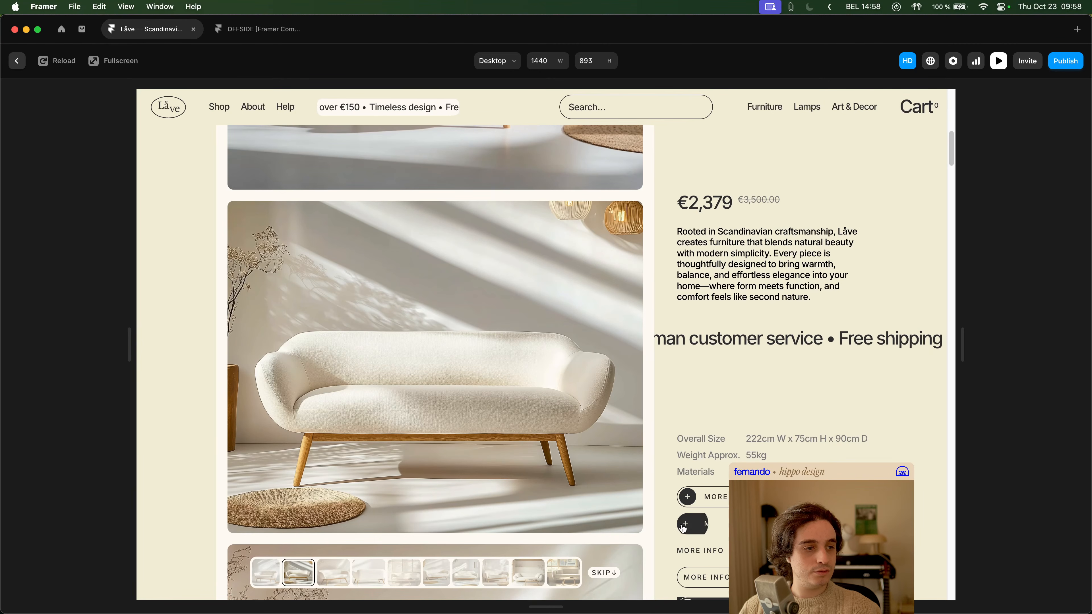
scroll(682, 527, down, 10)
scroll(691, 528, up, 15)
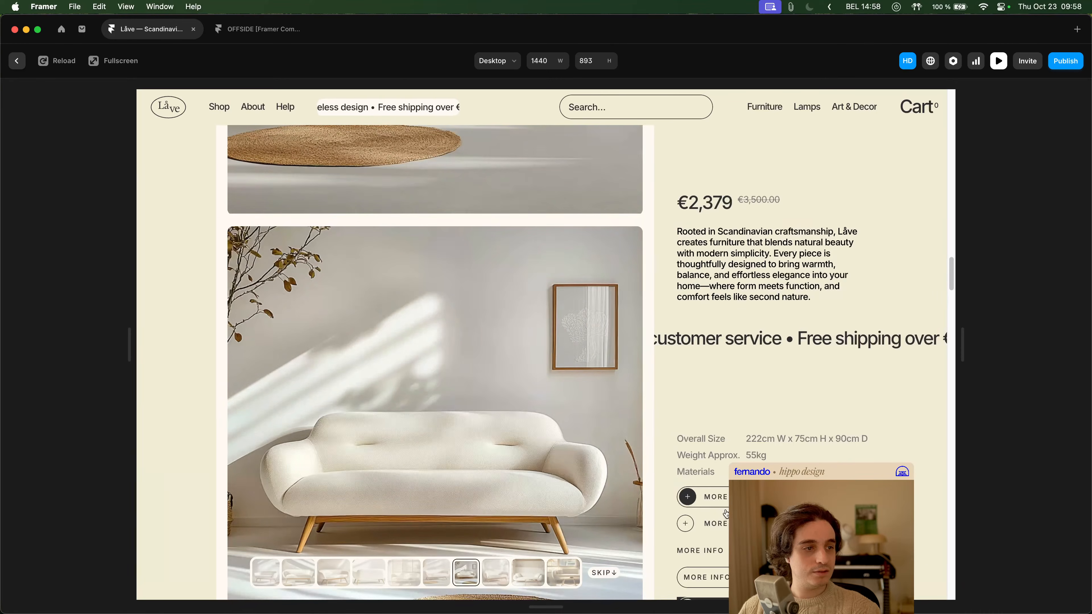
scroll(662, 478, down, 3)
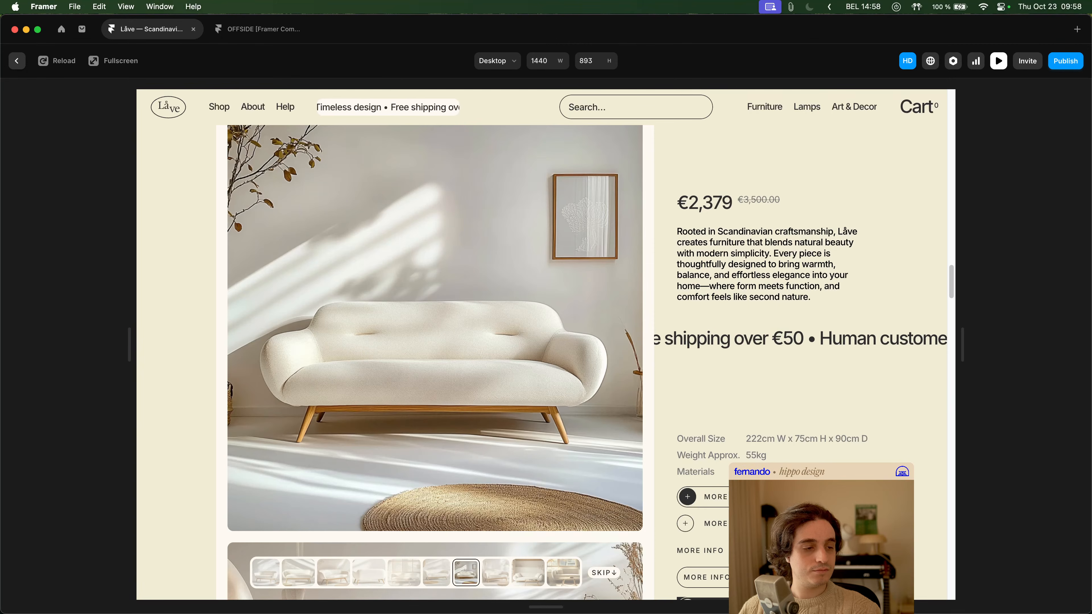
scroll(638, 523, down, 10)
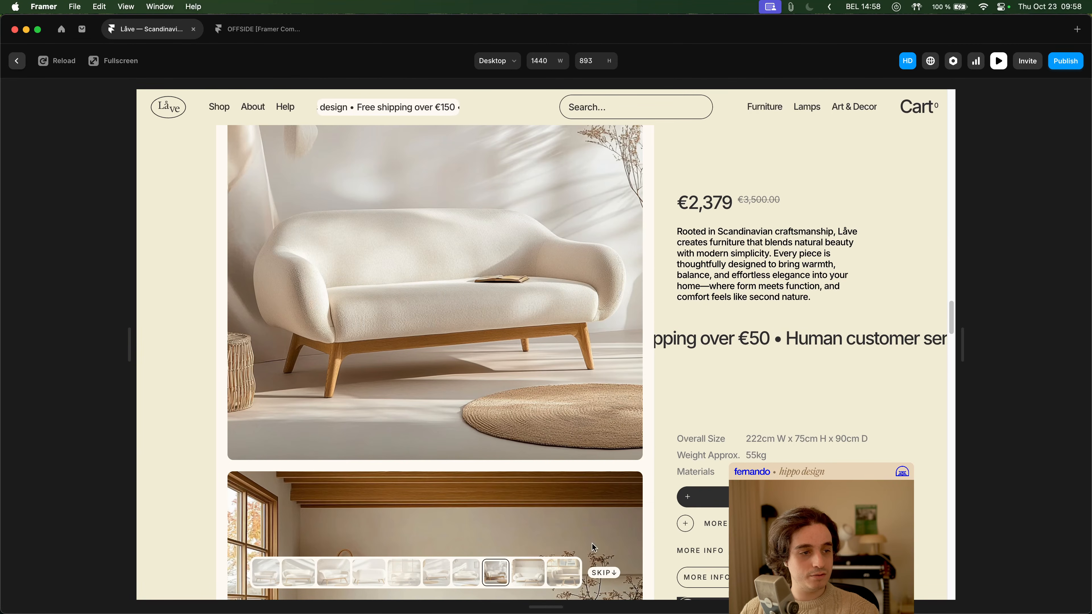
scroll(723, 500, down, 10)
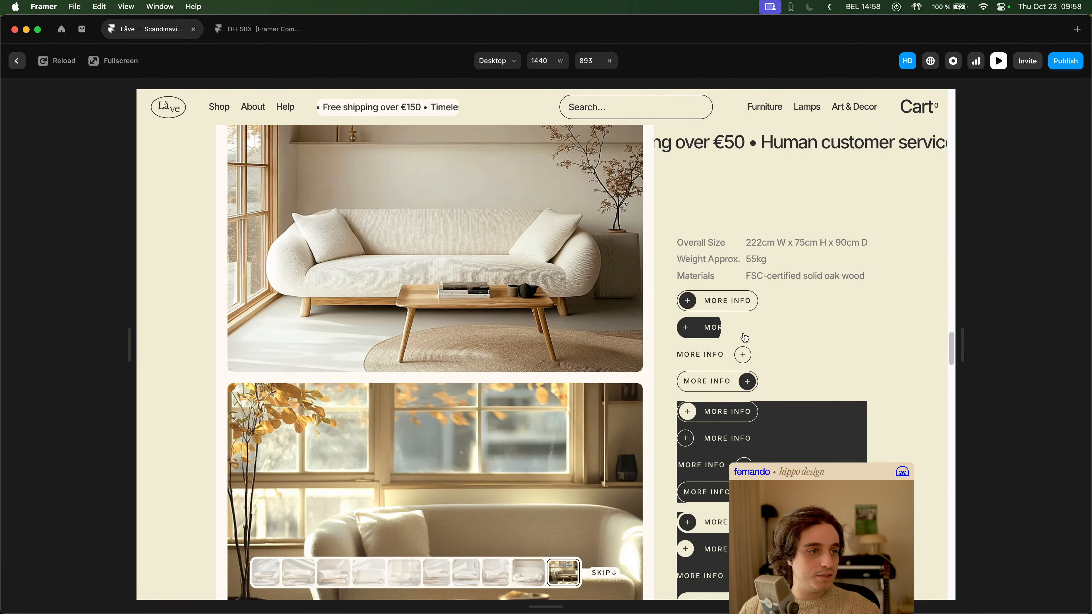
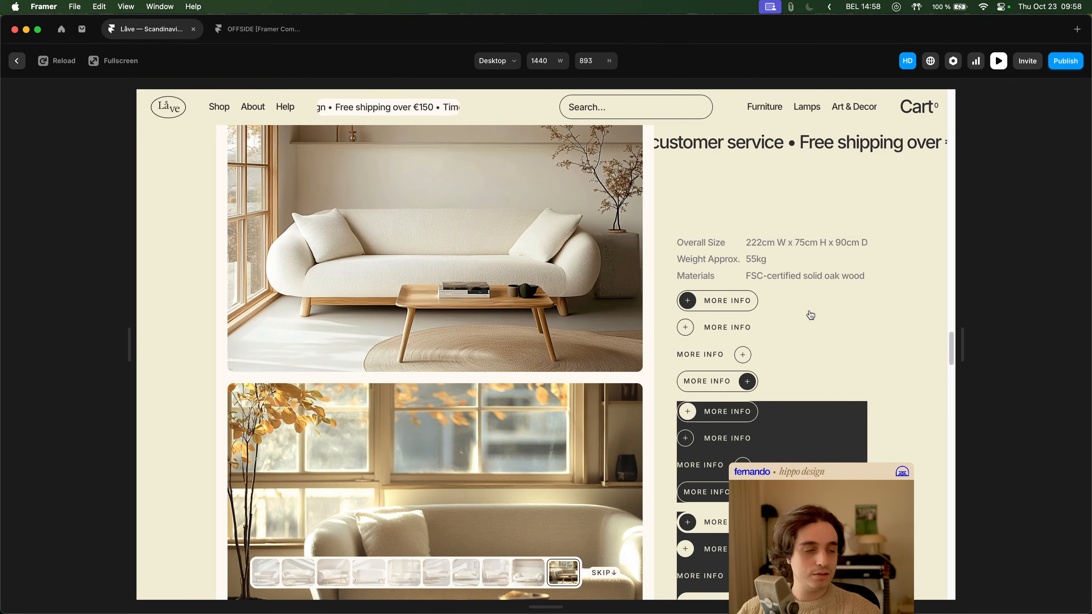
- Leave the preview, open the Button component and check the visibility condition of the Secondary Hover variant's Secondary / with BG / Dark layer
key(Escape)
double_click(555, 290)
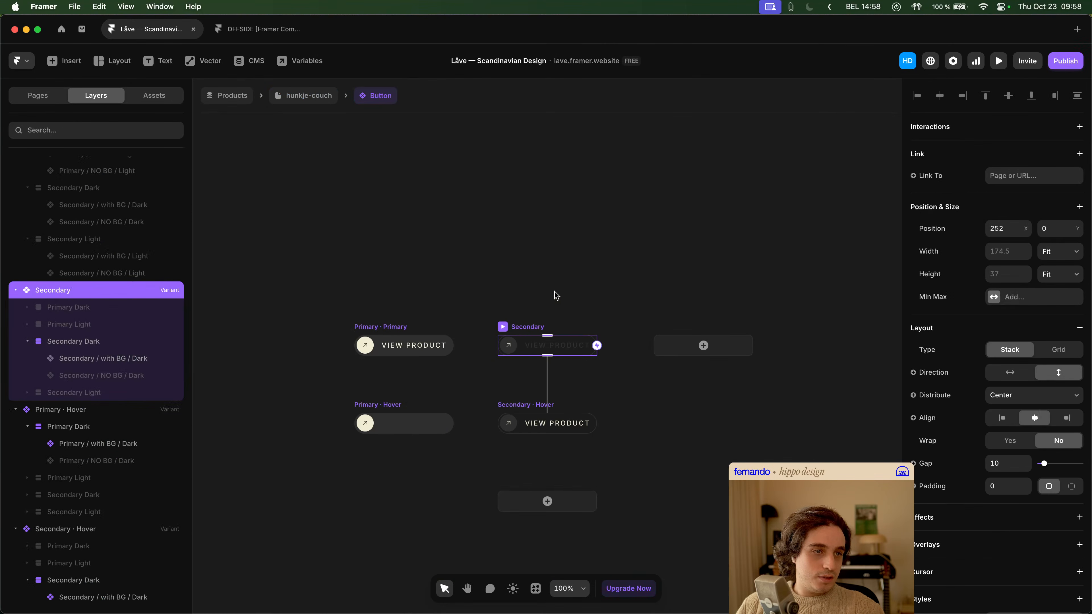
click(529, 408)
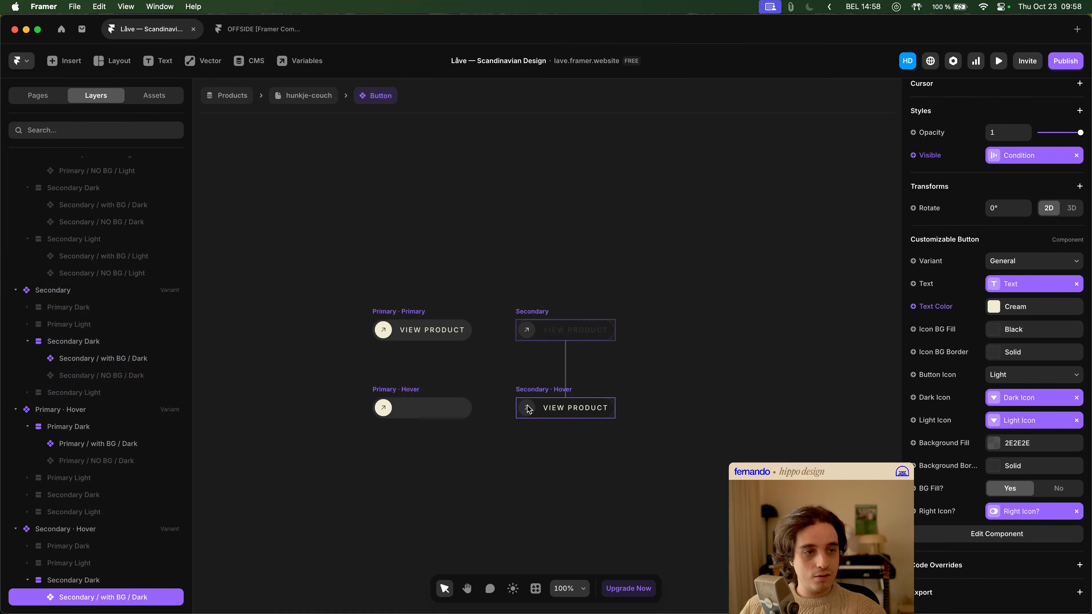
scroll(136, 447, down, 3)
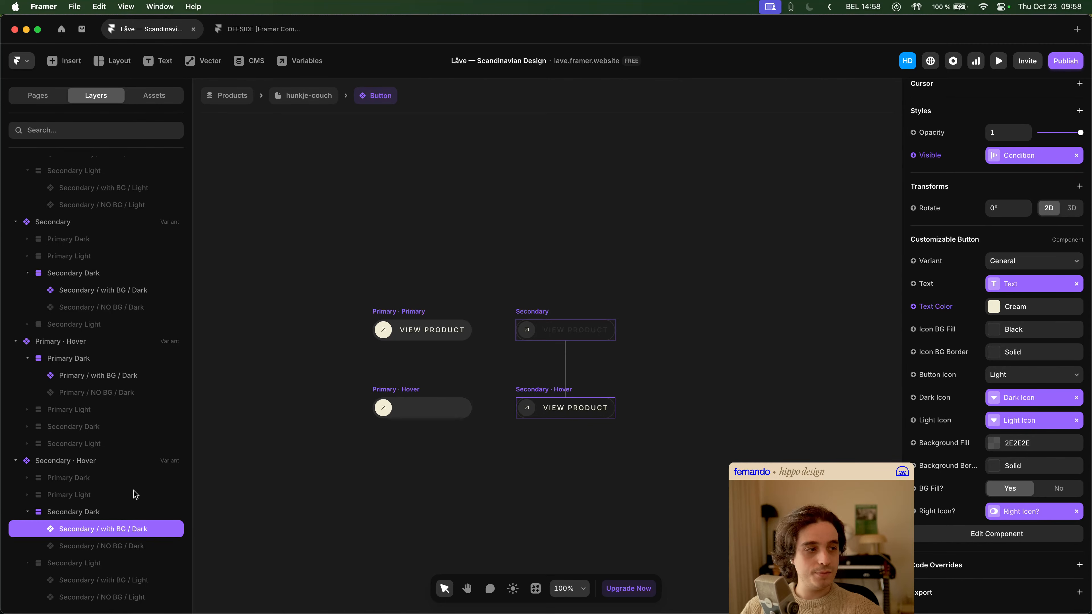
click(1019, 162)
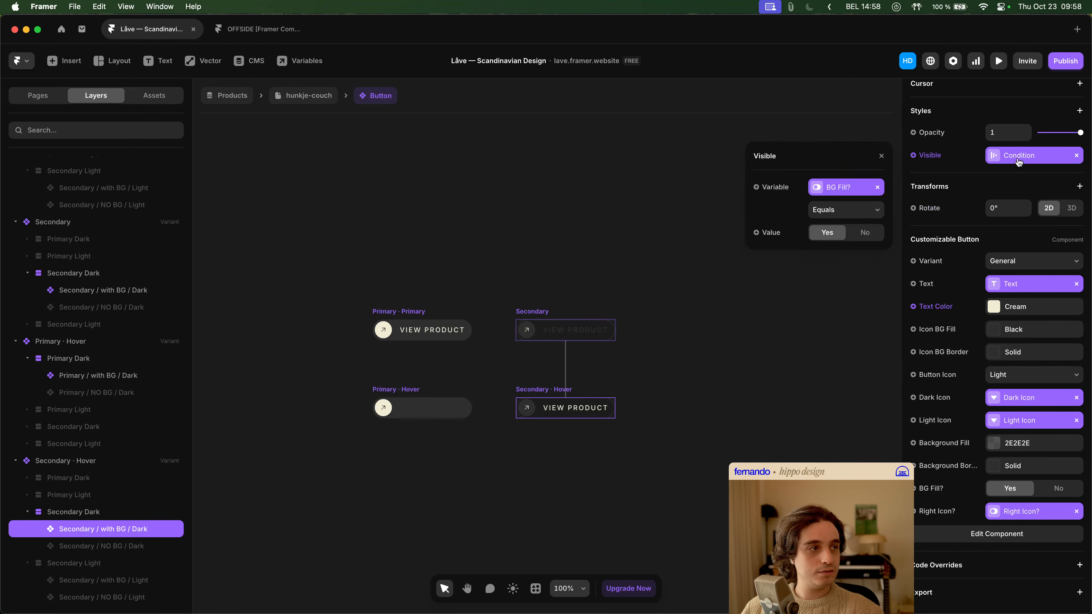
click(1019, 162)
- Reset the visibility override of the Secondary / with BG / Dark layer in the Secondary Hover variant to BG Fill?
click(132, 516)
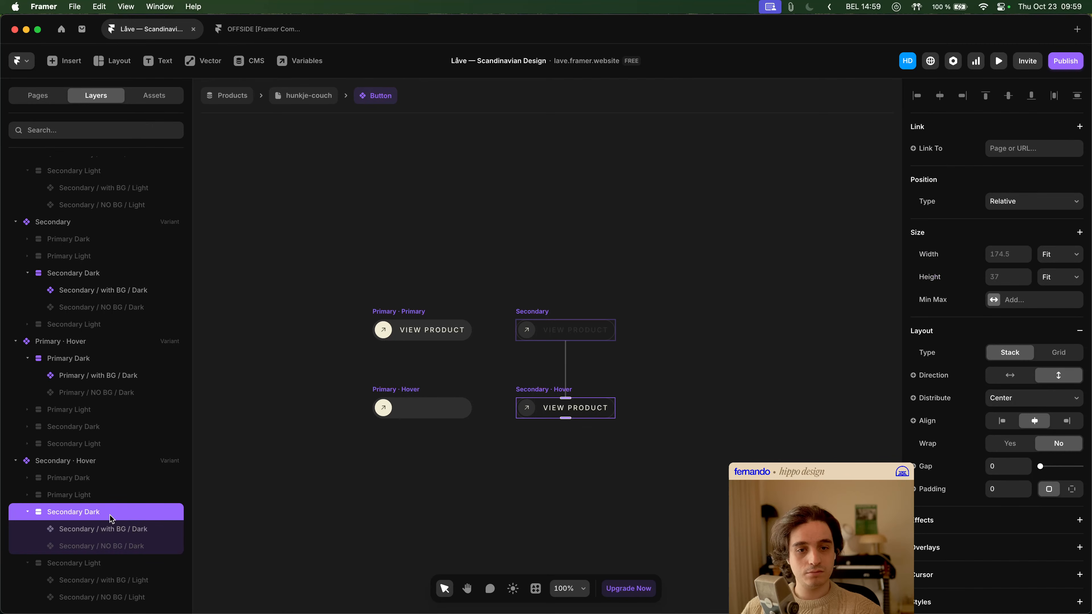
click(112, 531)
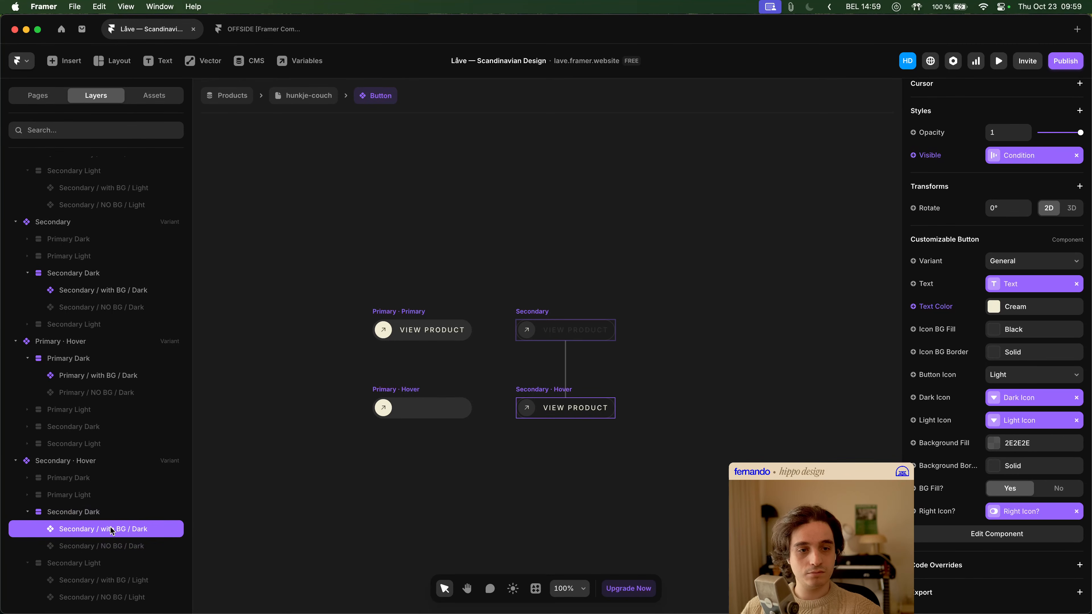
scroll(976, 410, up, 5)
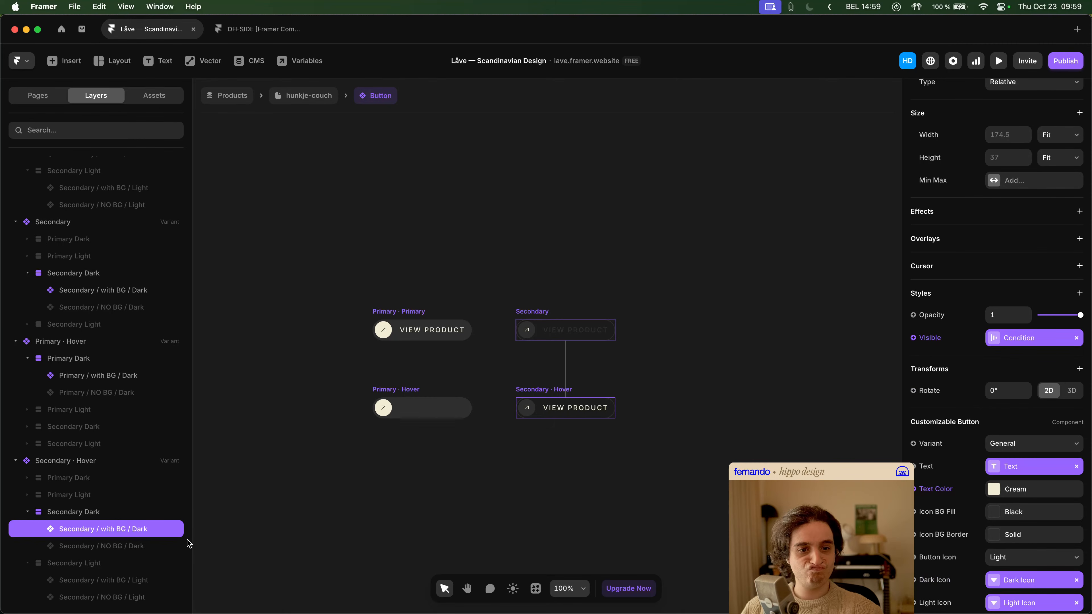
click(929, 339)
click(947, 437)
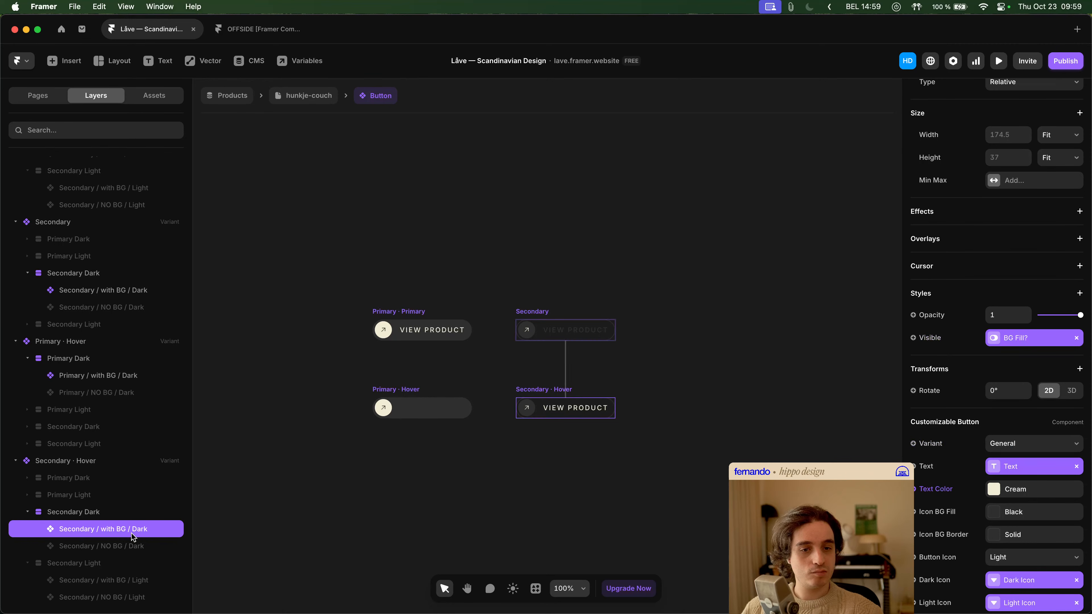
- Reset the visibility override of the Secondary / NO BG / Dark layer in the Secondary Hover variant to Not BG Fill?
click(133, 545)
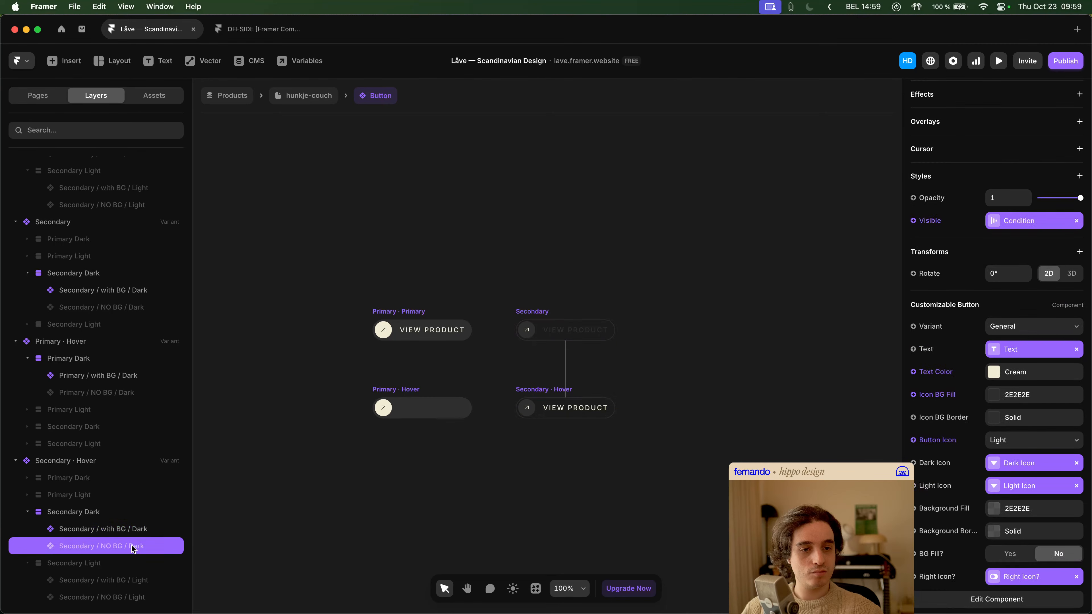
click(942, 232)
click(942, 325)
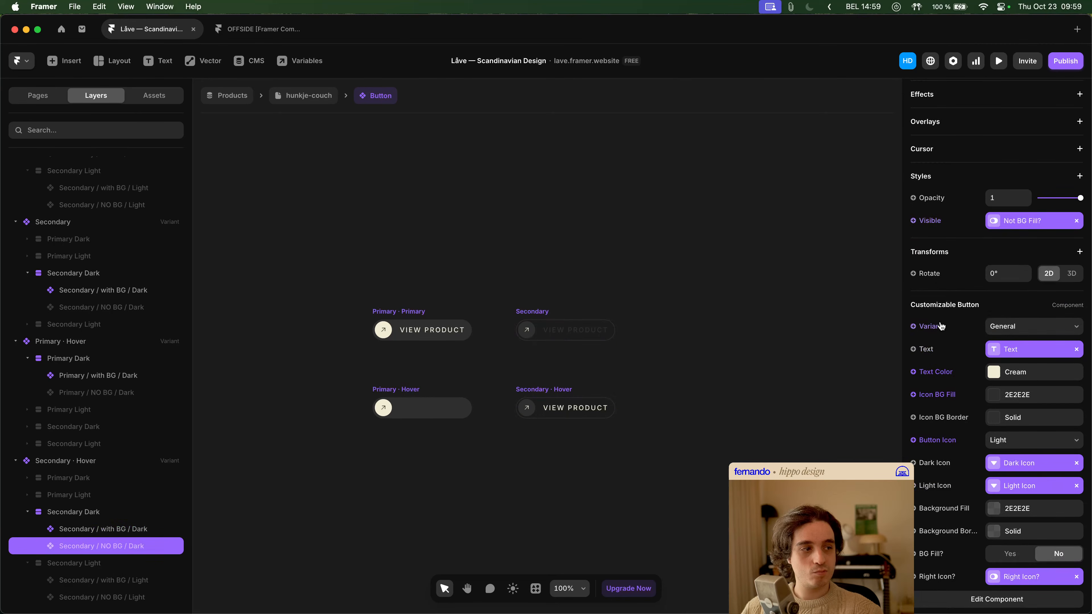
scroll(1006, 370, down, 3)
scroll(1018, 379, up, 8)
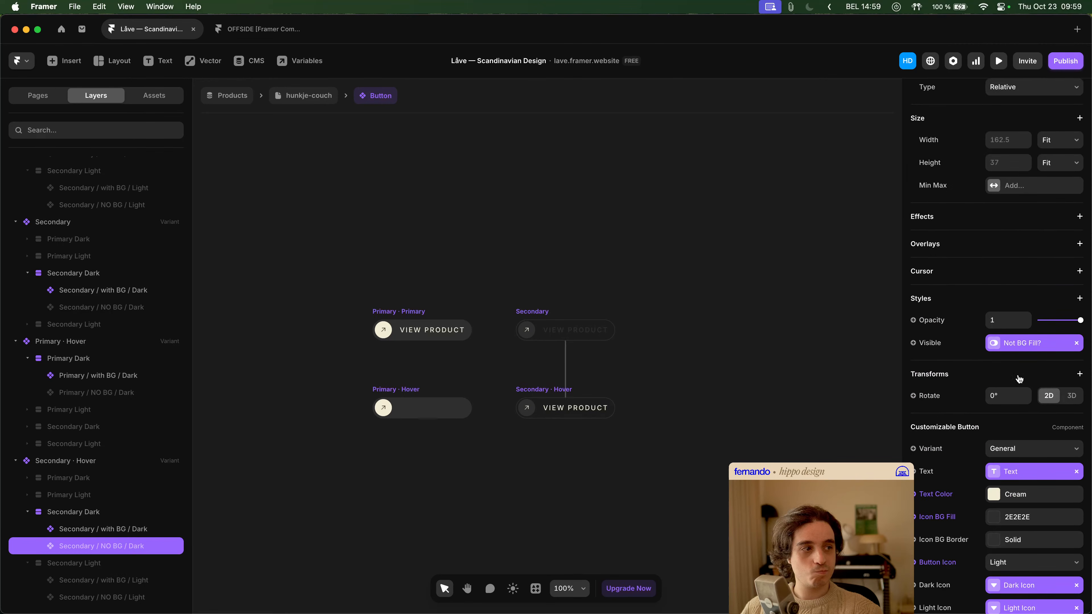
scroll(1018, 377, down, 5)
scroll(1019, 379, down, 2)
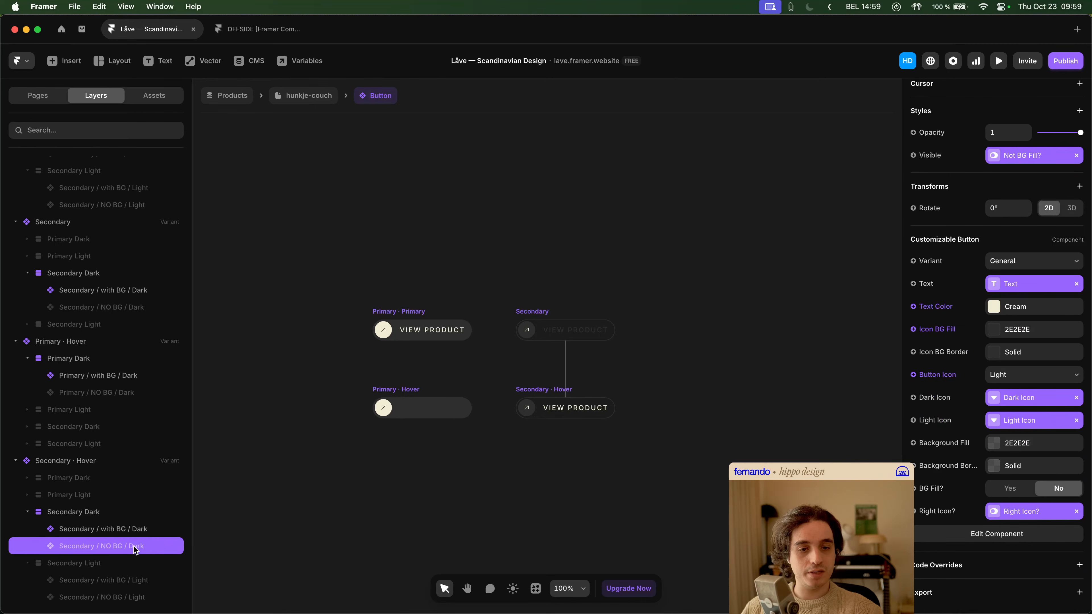
- Return to the hunkje-couch page, preview it briefly, and go back to the canvas
click(305, 97)
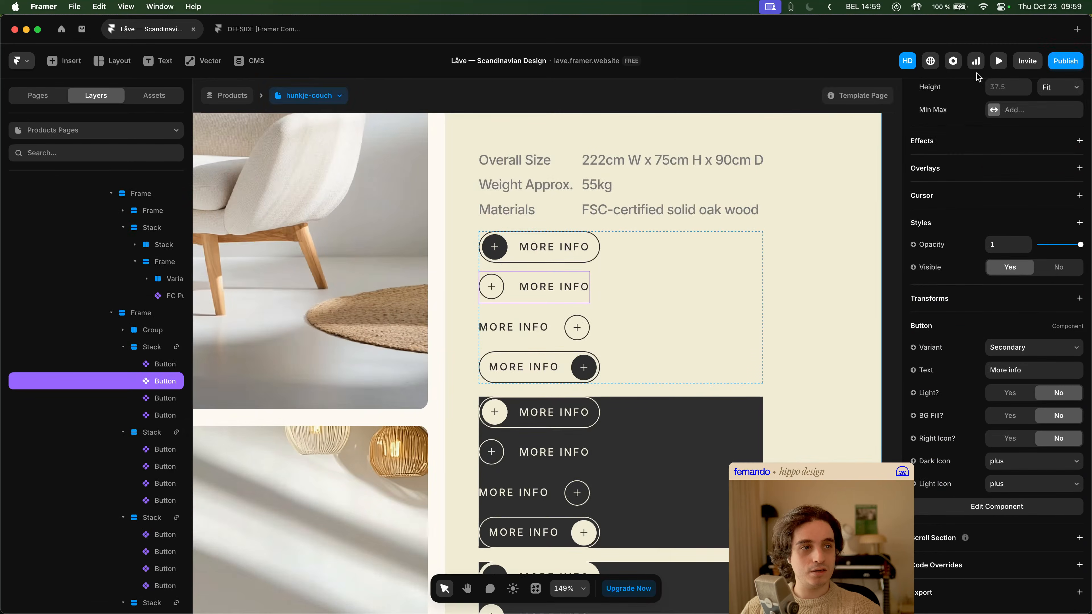
click(998, 61)
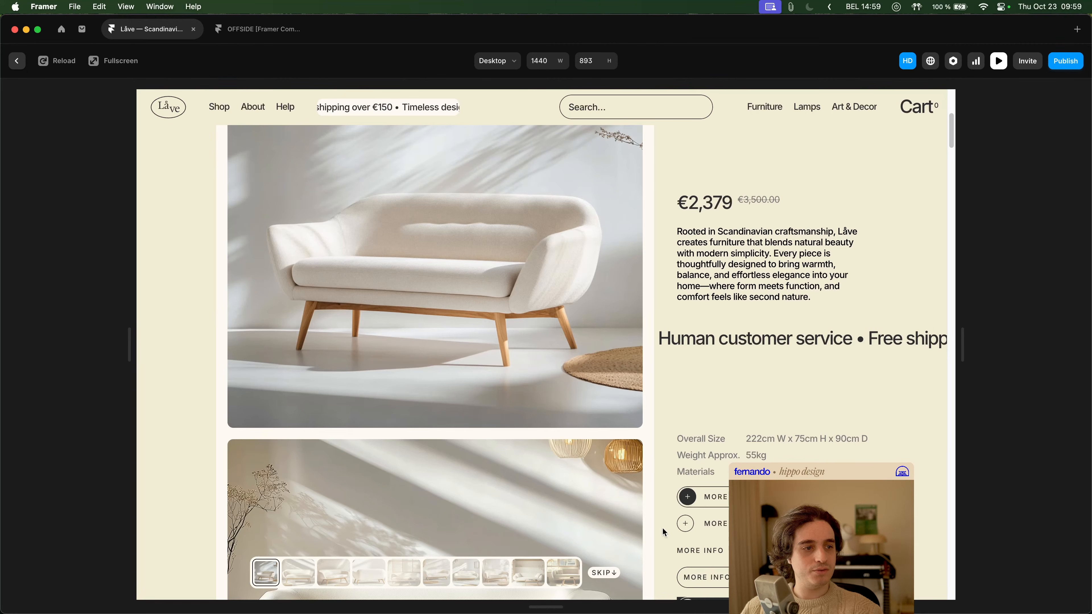
key(Escape)
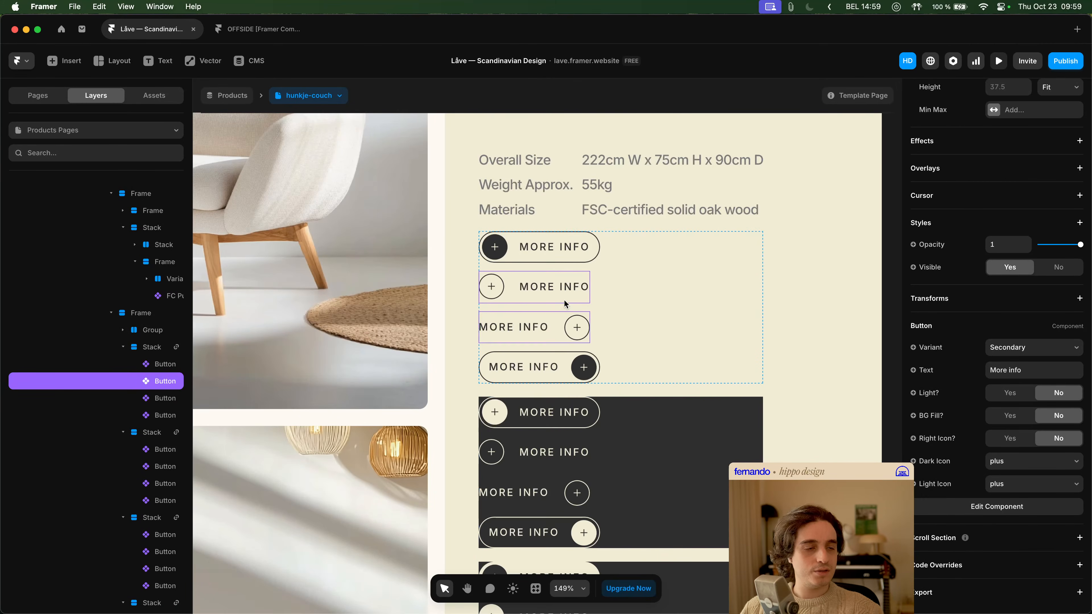
- Open the Customizable Button component nested in the Button component's Secondary Hover variant
double_click(561, 286)
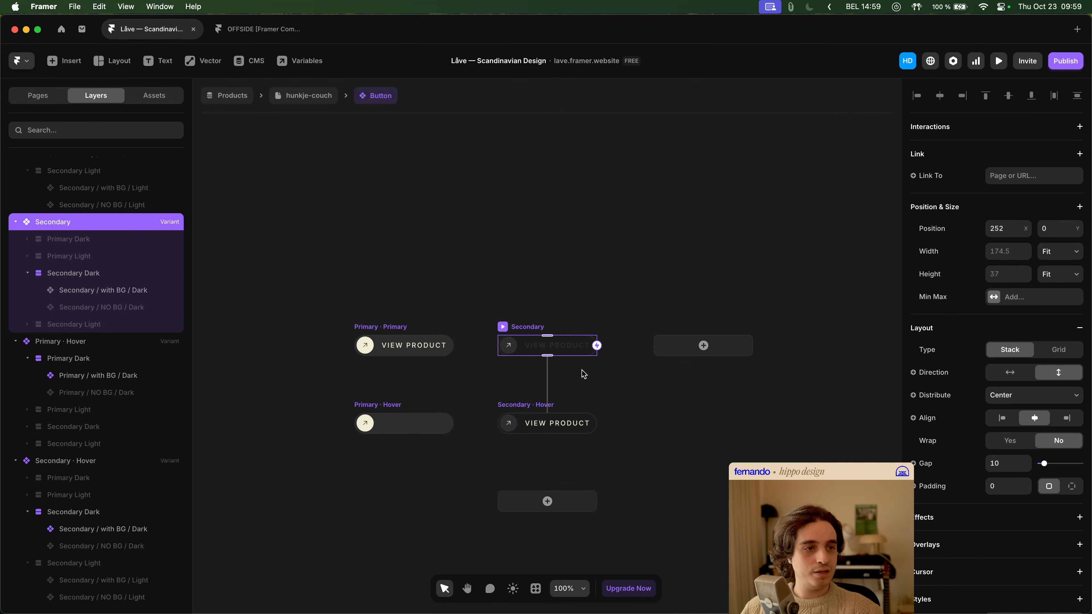
click(557, 424)
double_click(550, 423)
scroll(521, 300, right, 6)
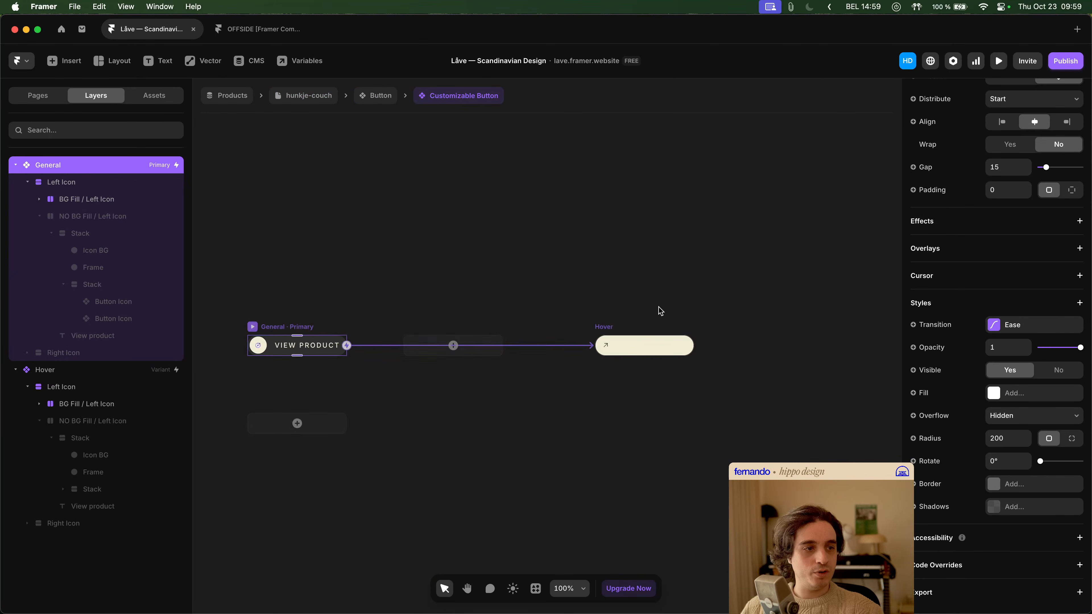
- Examine the icon background and the BG Fill / Left Icon layer's layout and visibility settings in the General variant
super+click(267, 346)
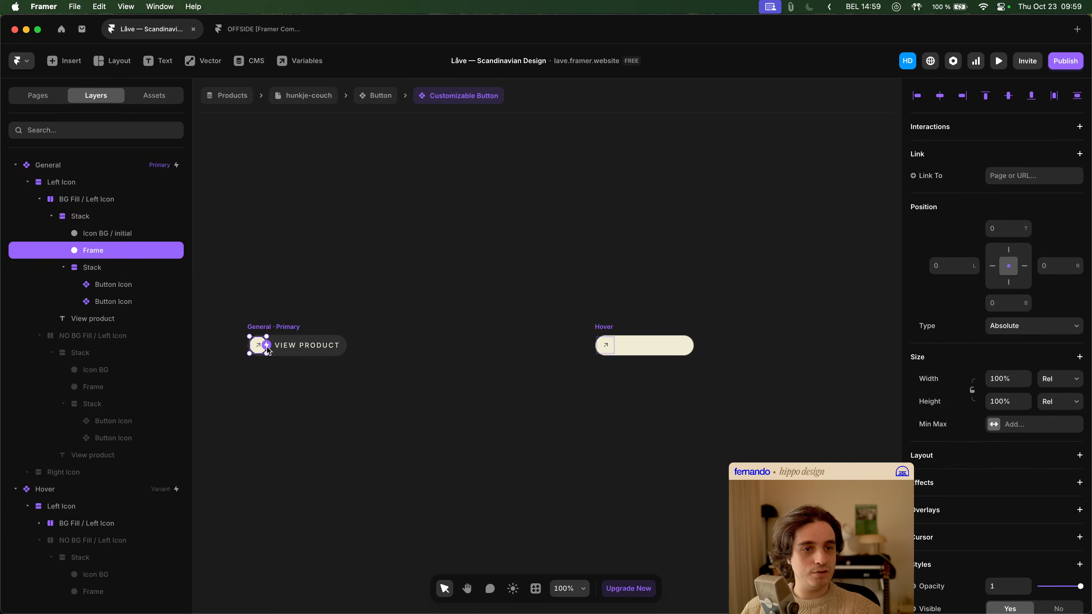
click(132, 234)
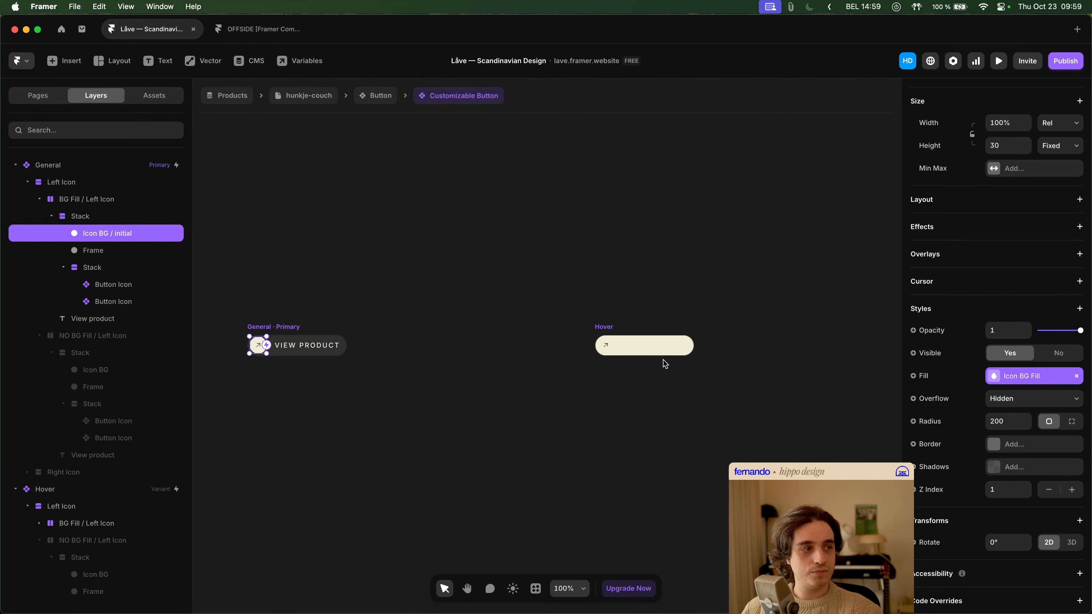
scroll(1020, 393, up, 4)
scroll(1019, 391, down, 5)
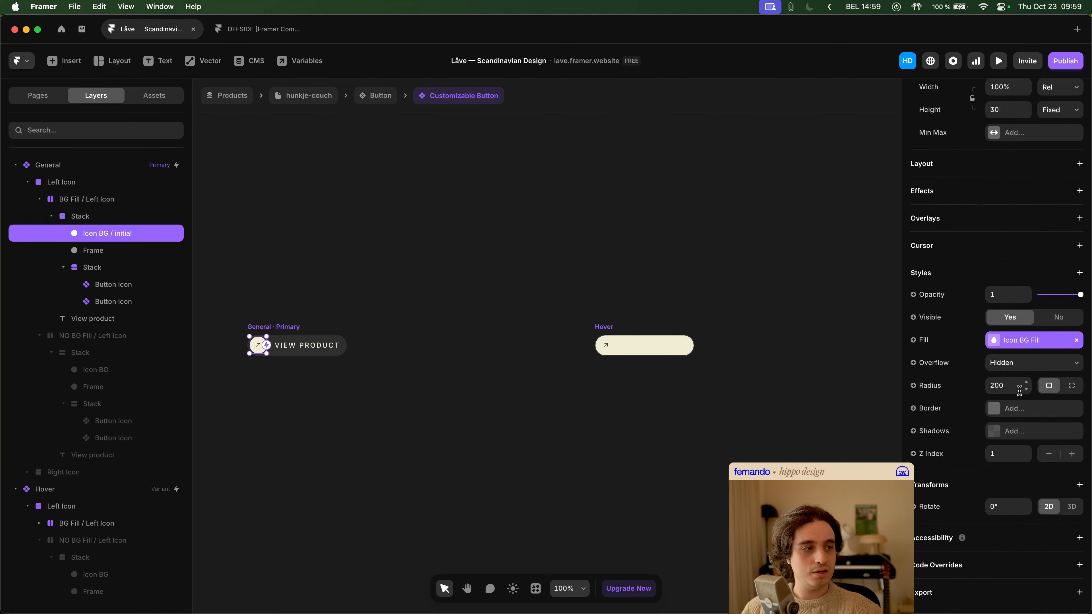
click(98, 200)
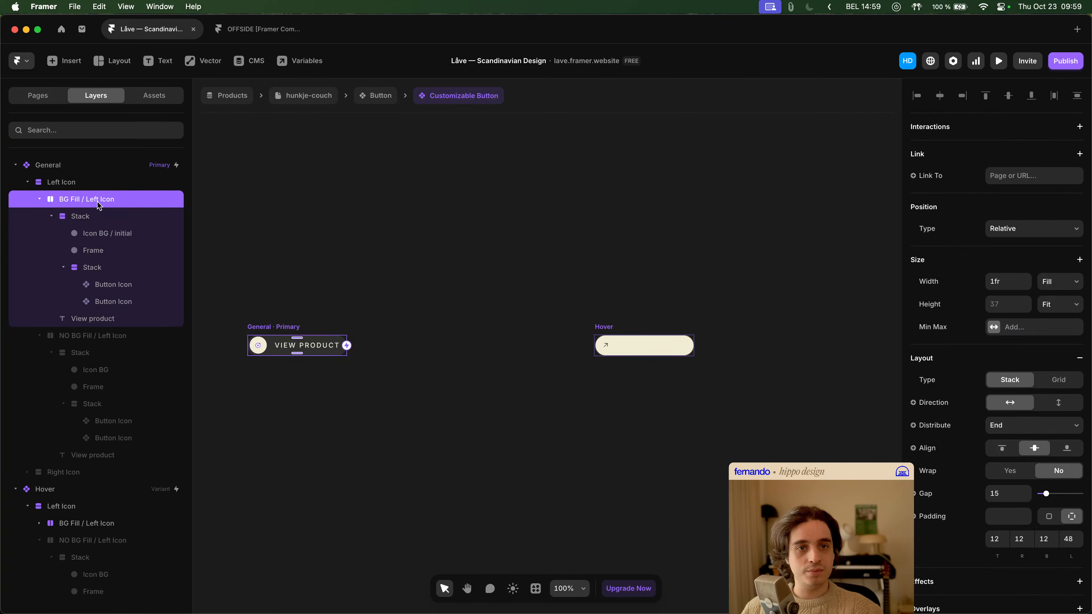
click(40, 199)
scroll(1013, 352, down, 5)
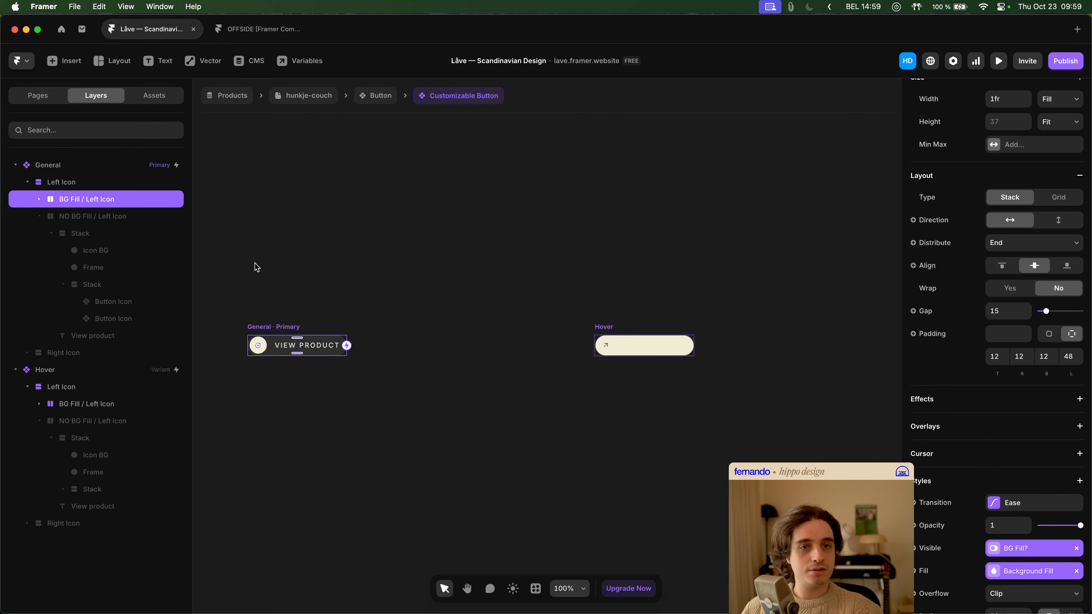
- Check the layout and visibility settings of the General variant's NO BG Fill / Left Icon layer and its parent Left Icon stack
click(149, 217)
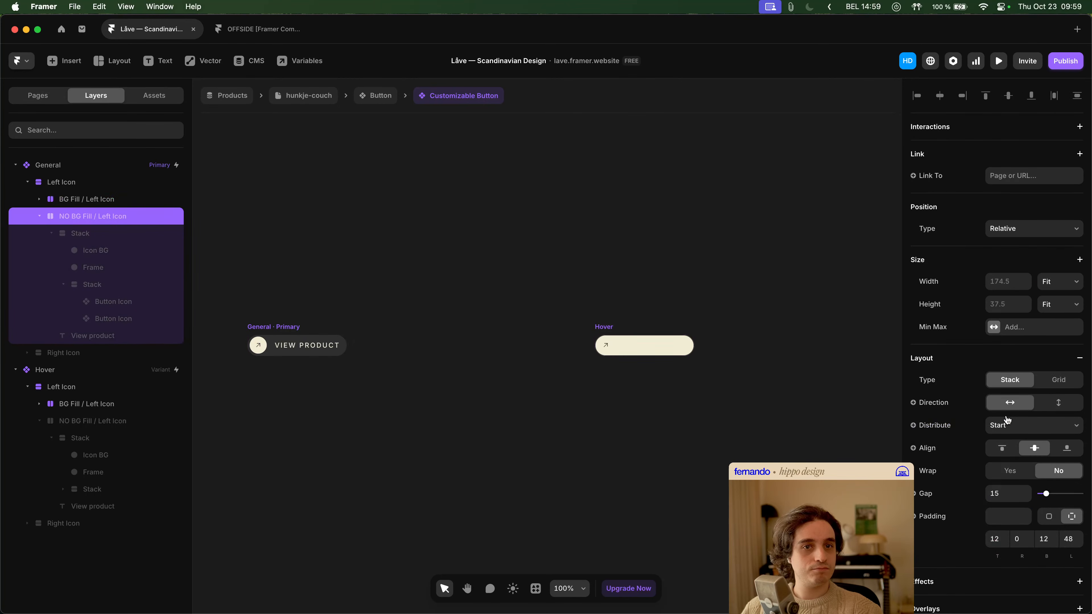
scroll(1017, 418, down, 5)
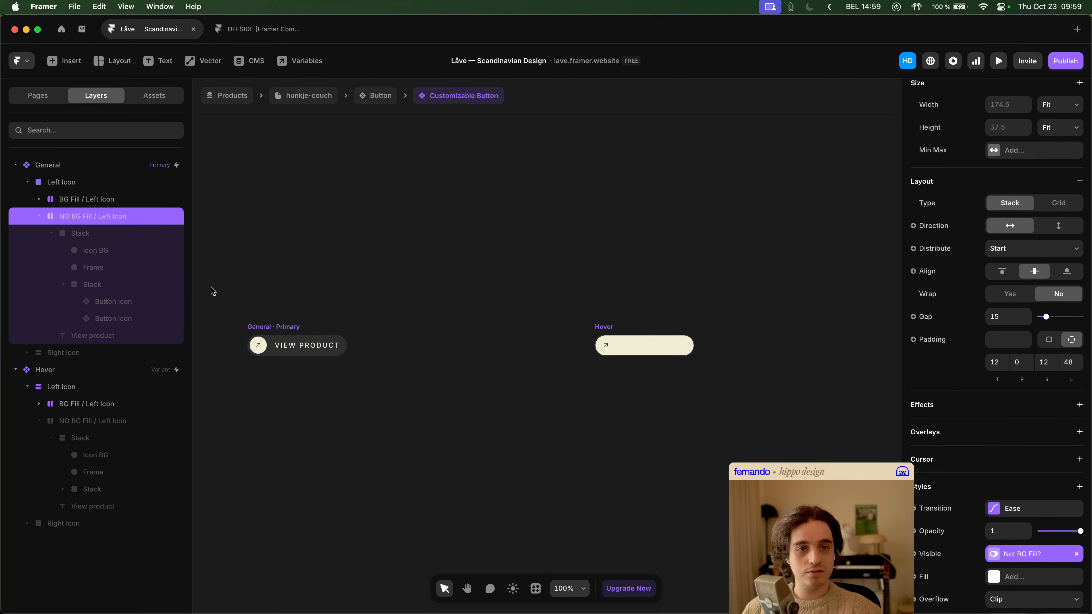
click(63, 238)
click(40, 216)
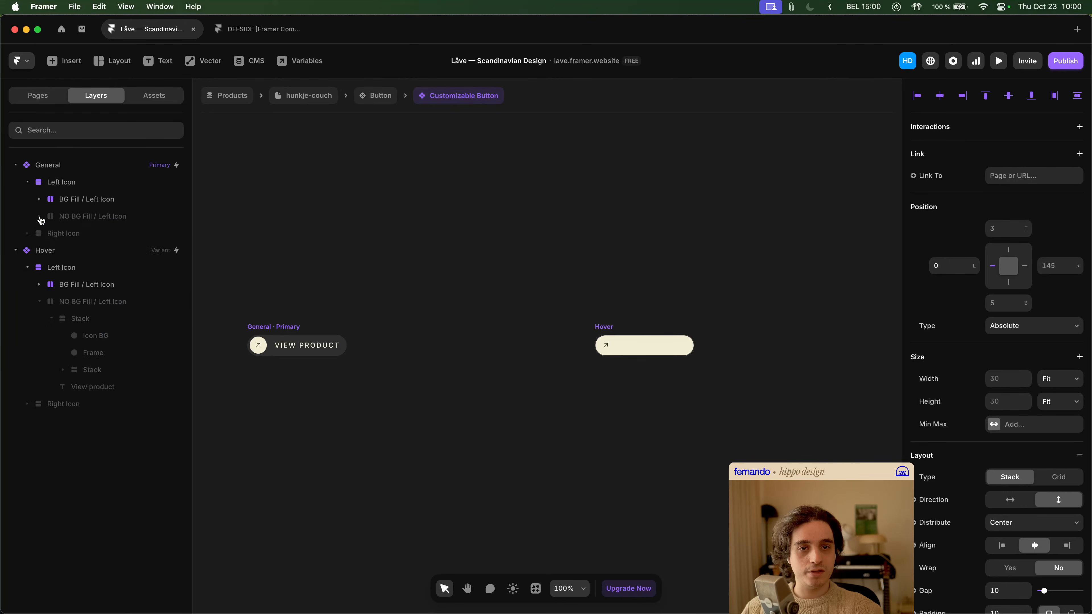
click(72, 182)
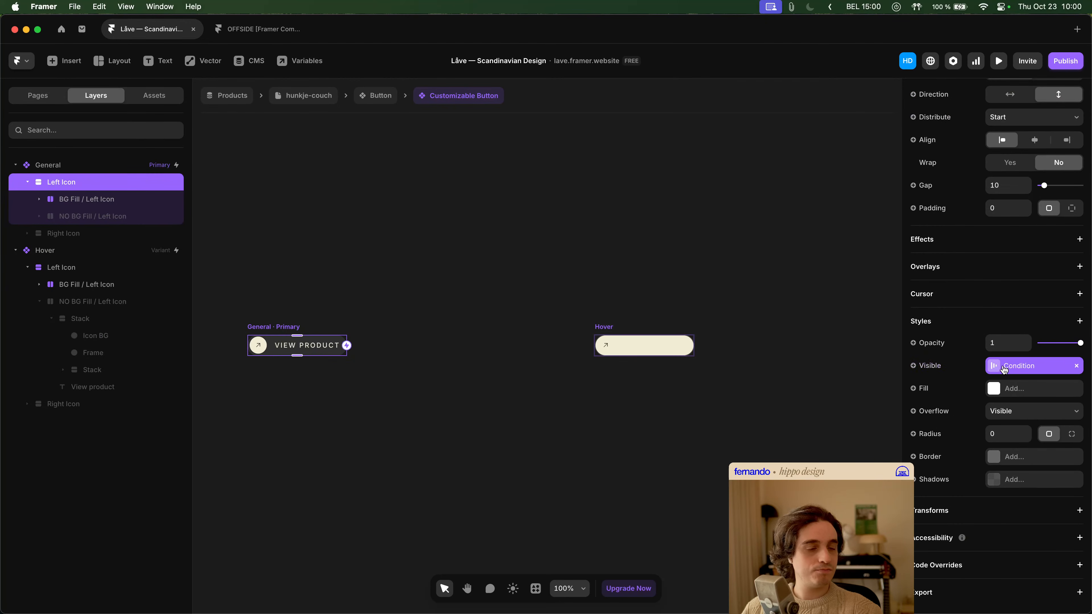
- Examine the Hover variant's Left Icon stack and BG Fill / Left Icon layer, including their visibility conditions and nested layers
click(105, 270)
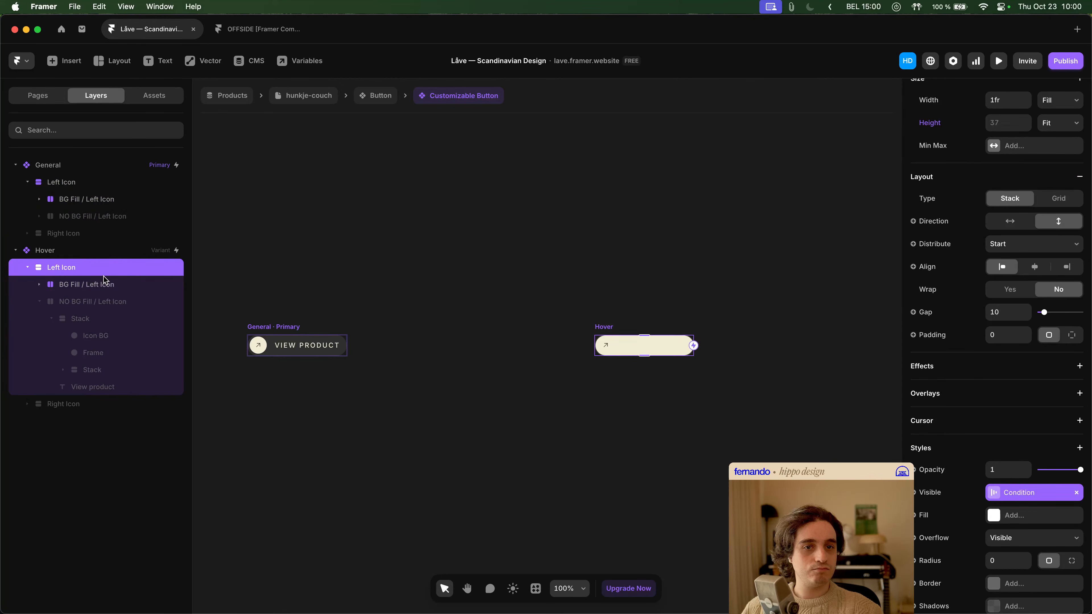
click(102, 290)
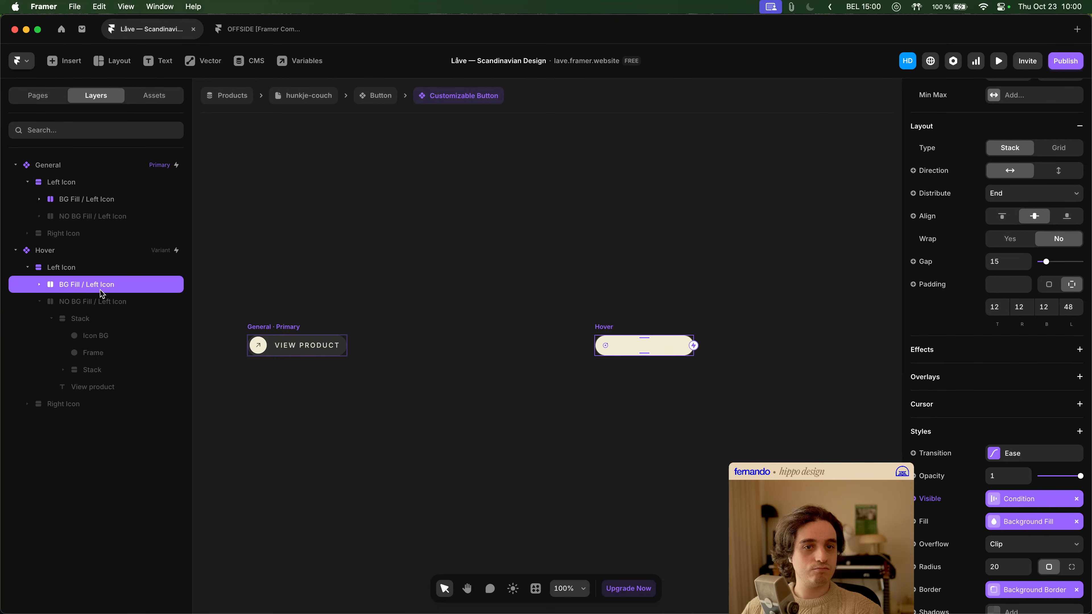
scroll(981, 447, down, 3)
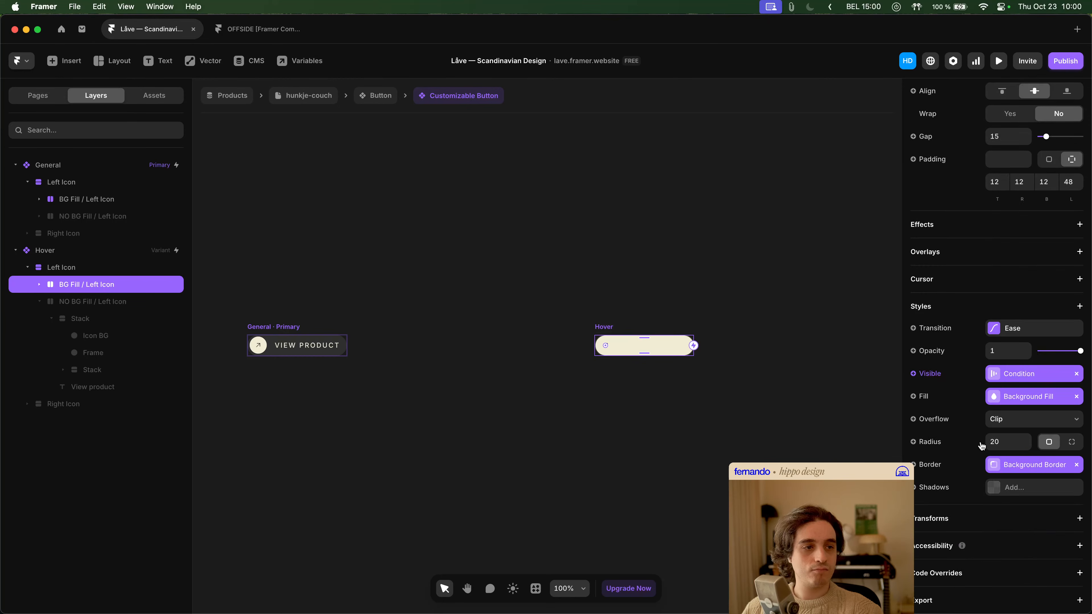
click(39, 285)
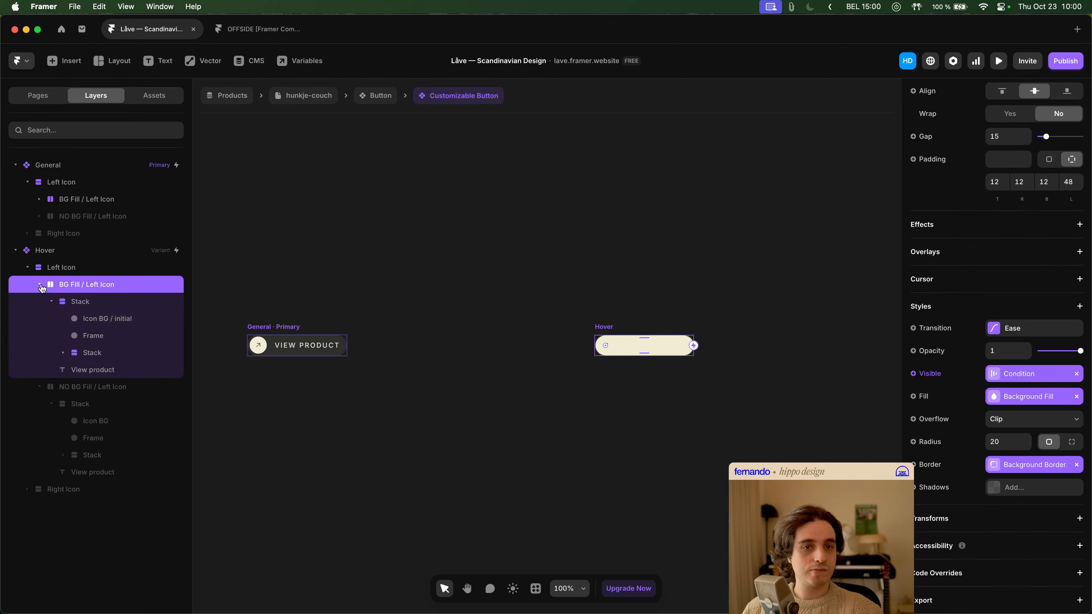
click(51, 301)
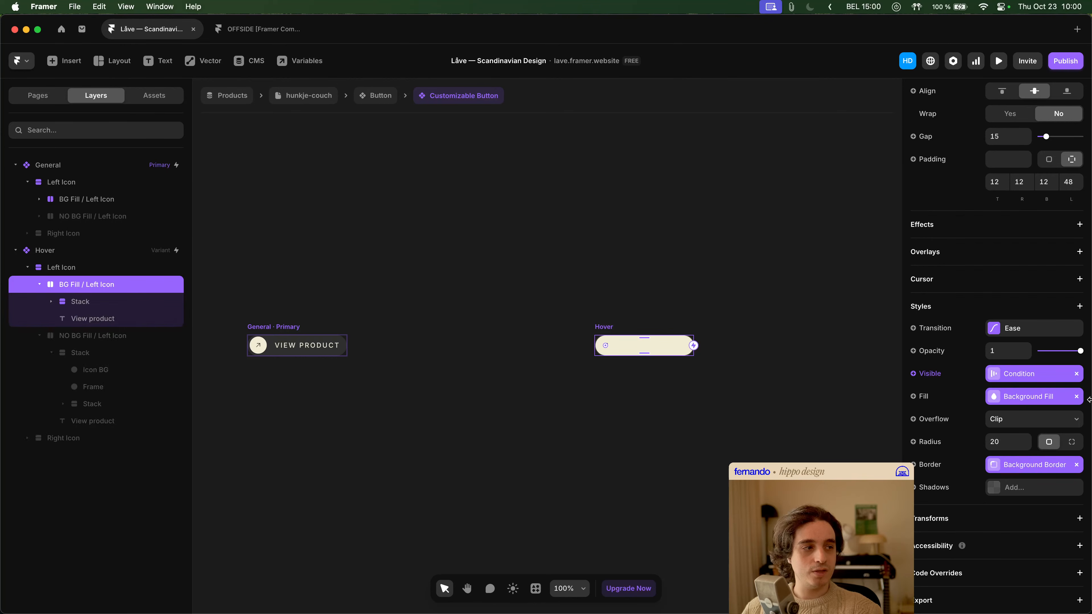
scroll(1049, 379, up, 2)
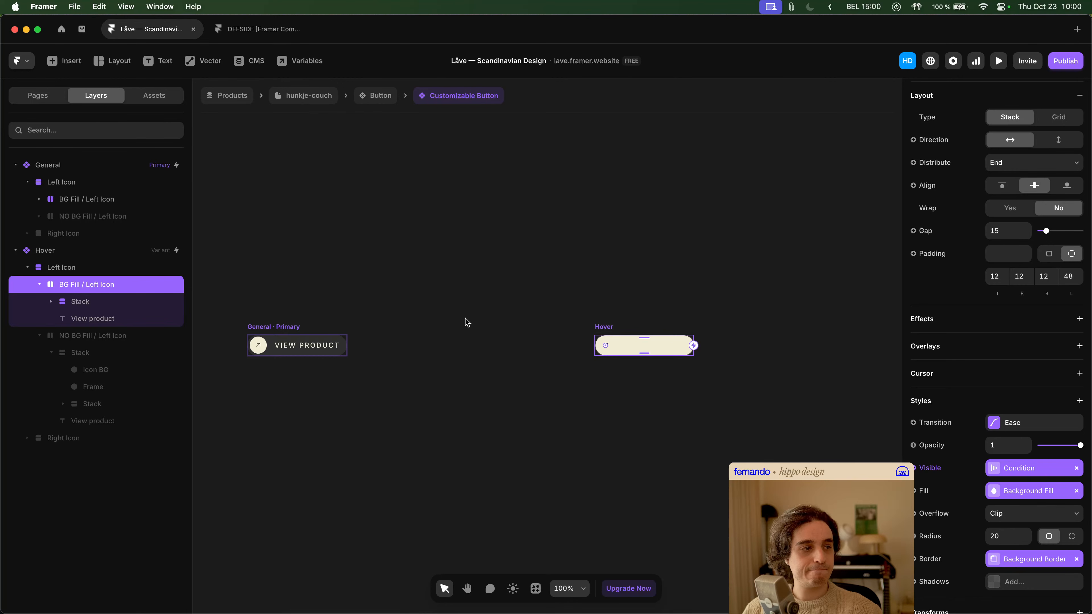
click(40, 284)
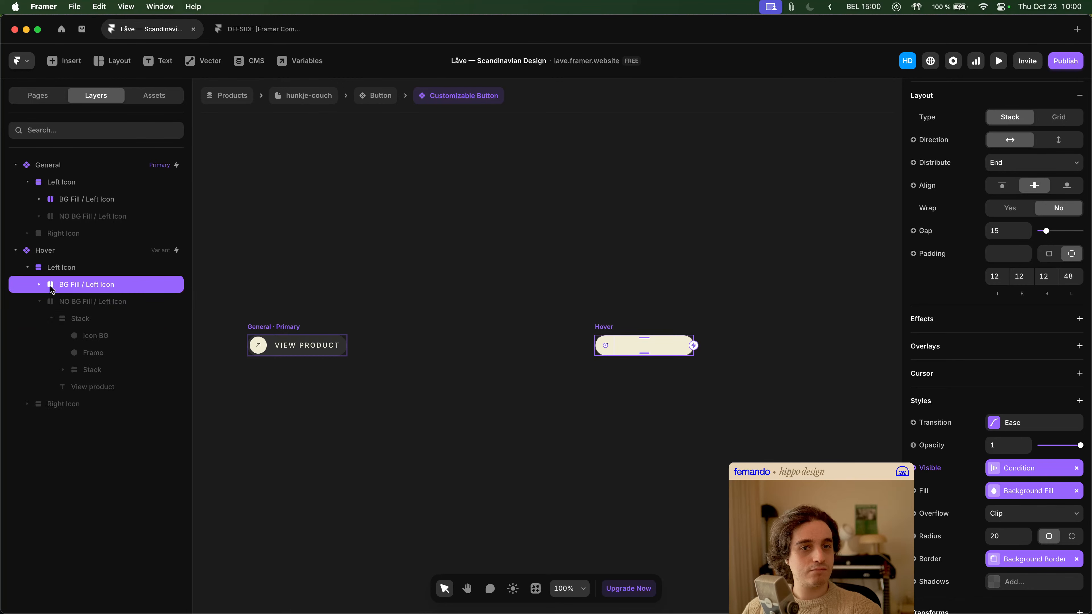
- Collapse the Hover variant's NO BG Fill / Left Icon layer and compare its settings with the BG Fill / Left Icon layer
click(72, 302)
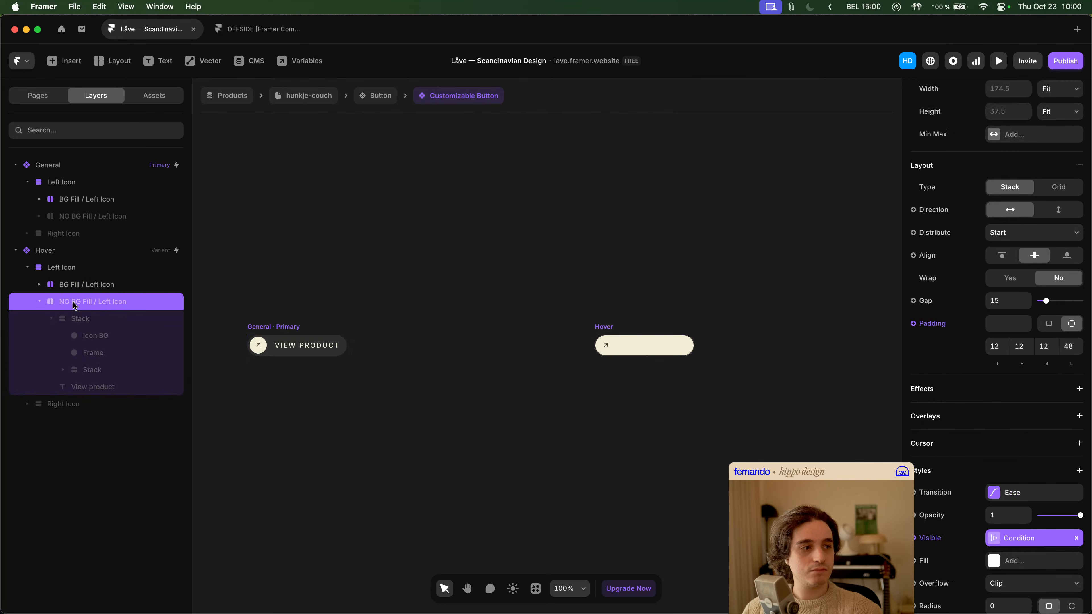
click(39, 302)
click(66, 318)
click(54, 302)
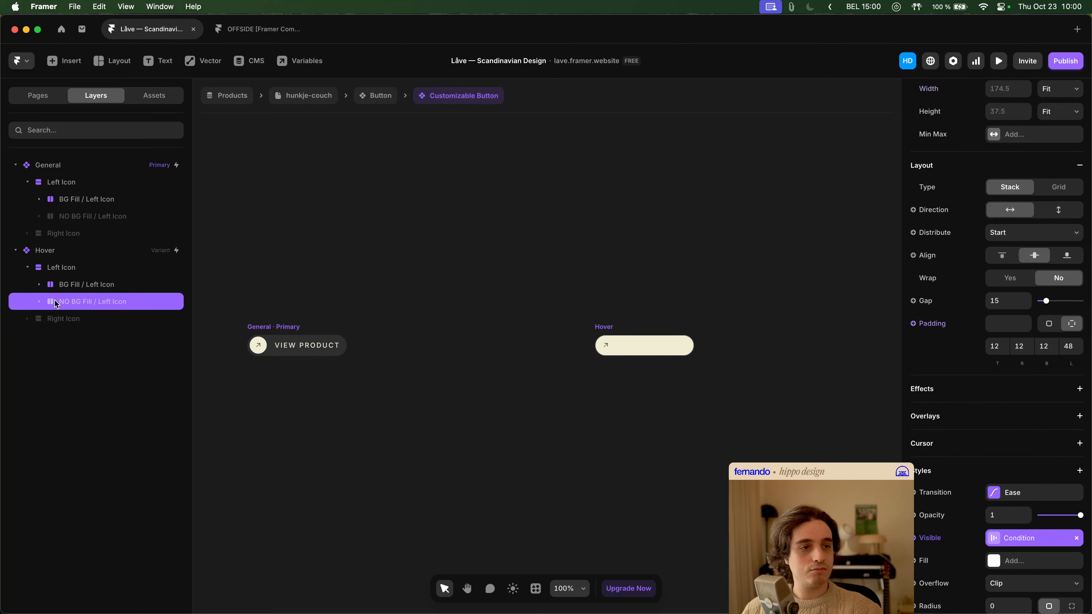
click(59, 288)
click(73, 304)
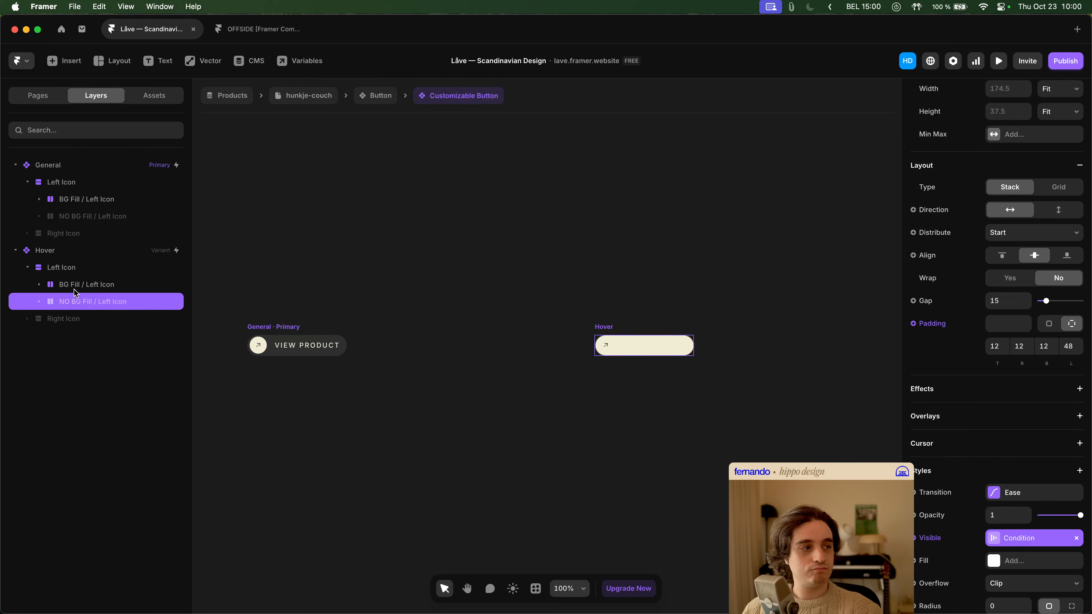
- Compare the layout, padding and visibility settings of the Hover variant's BG Fill / Left Icon and NO BG Fill / Left Icon layers
click(75, 290)
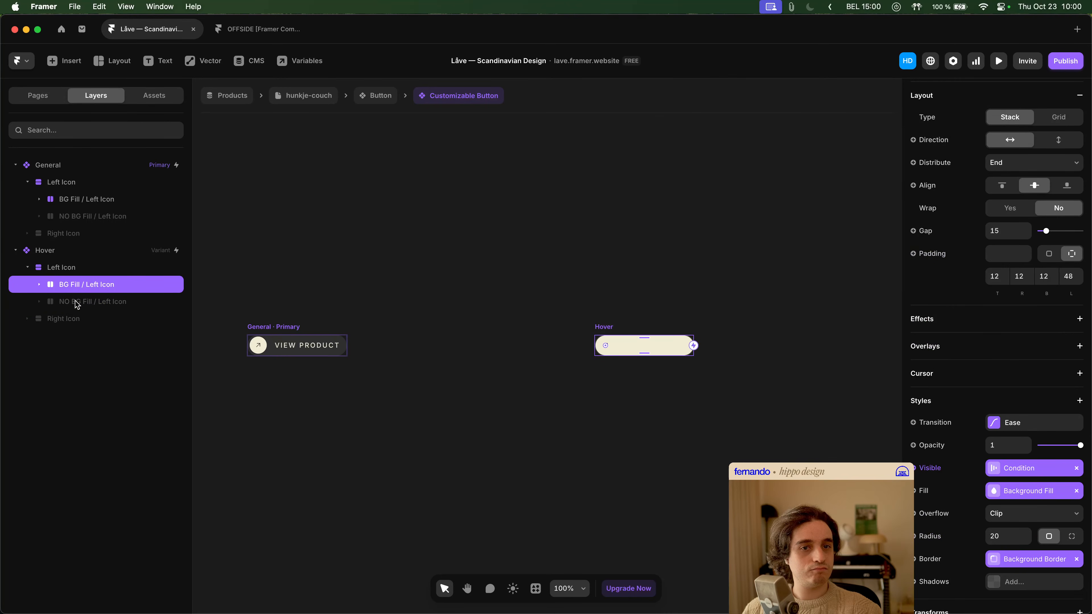
click(77, 303)
click(78, 285)
- Try to reset the Visible override on the Secondary / with BG / Dark layer in the Button component's Secondary variant
click(375, 96)
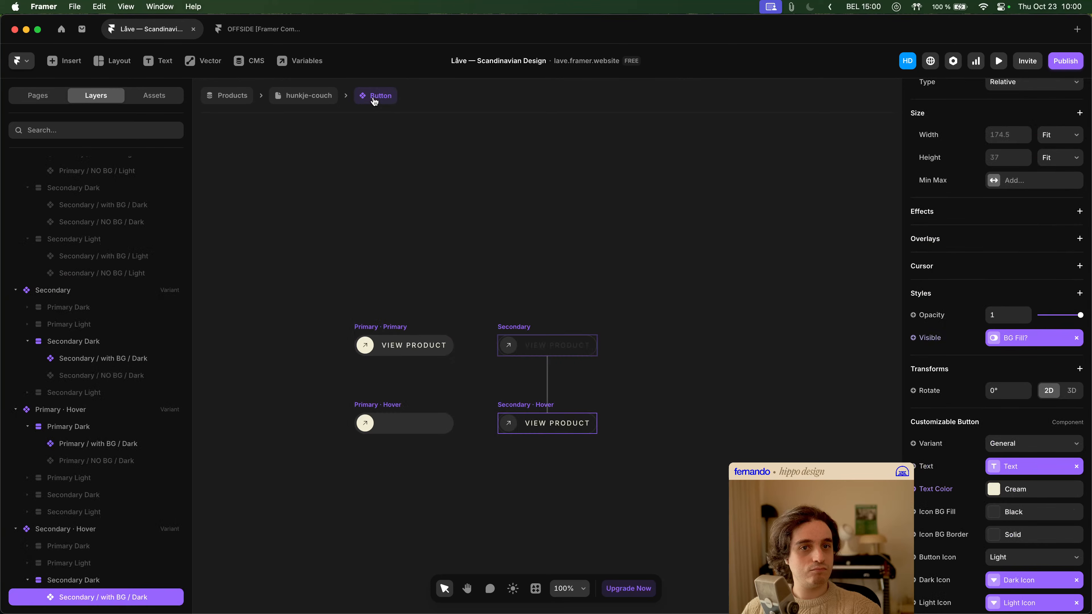
click(123, 365)
scroll(991, 353, up, 3)
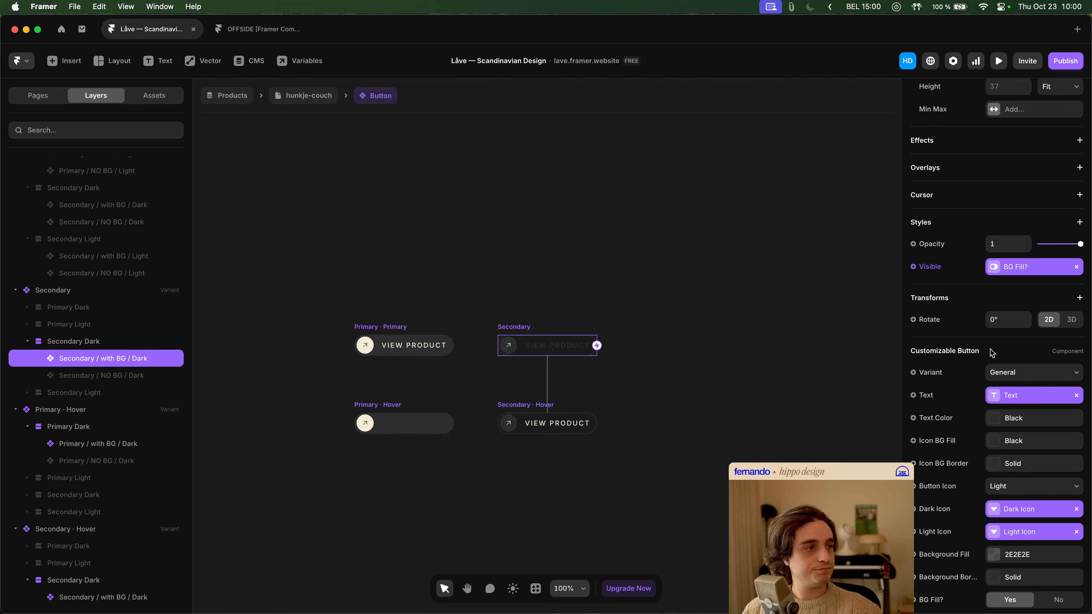
scroll(991, 353, up, 4)
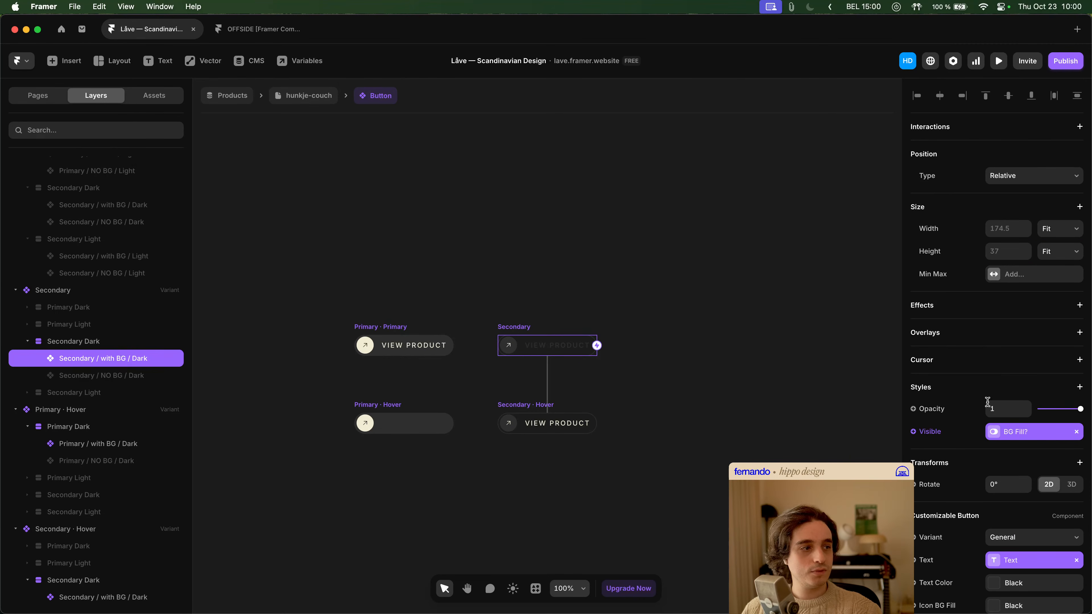
click(925, 435)
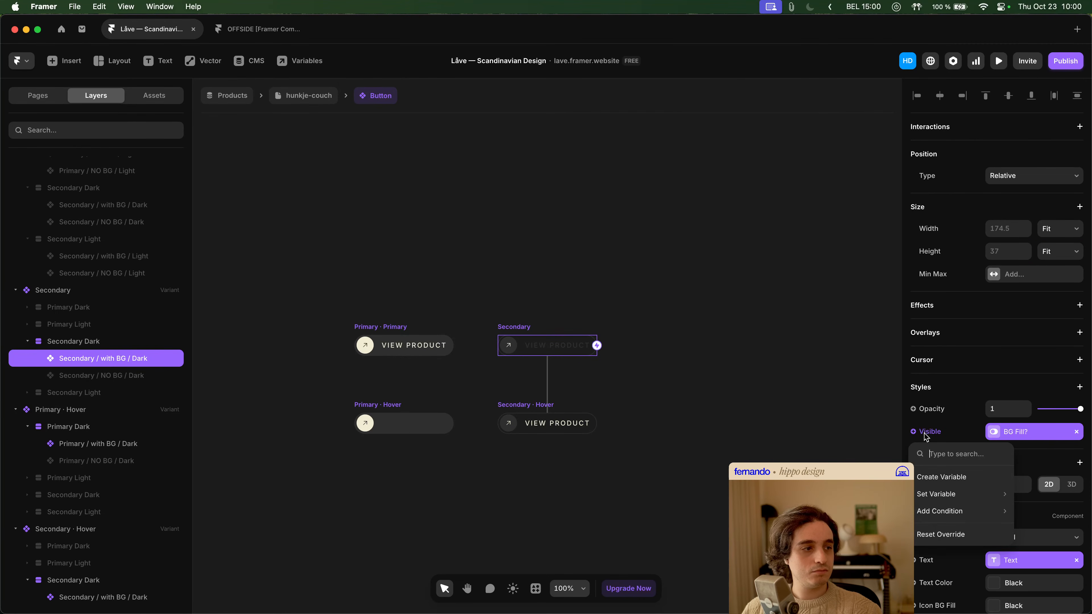
click(944, 533)
key(super+z)
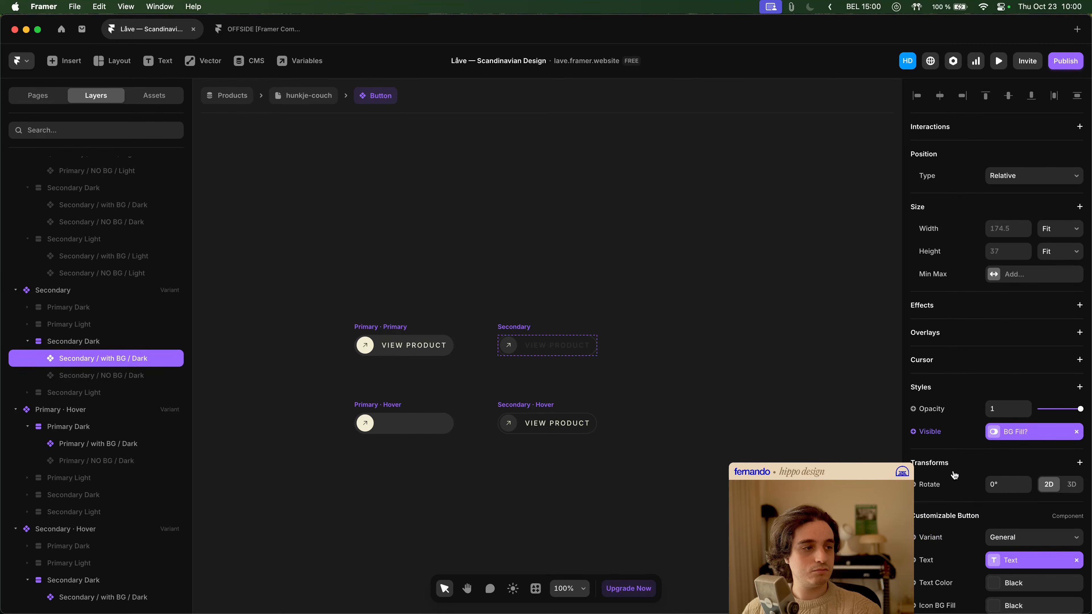
- Preview the hunkje-couch page, close the Låve — Scandinavian Design project and reopen it from the project dashboard
click(304, 99)
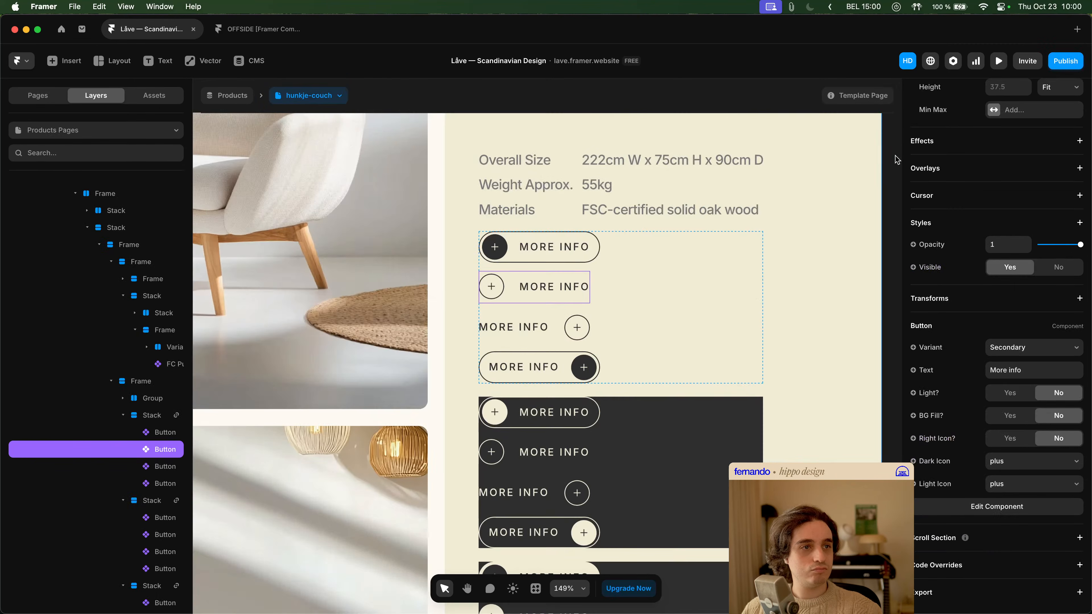
click(999, 61)
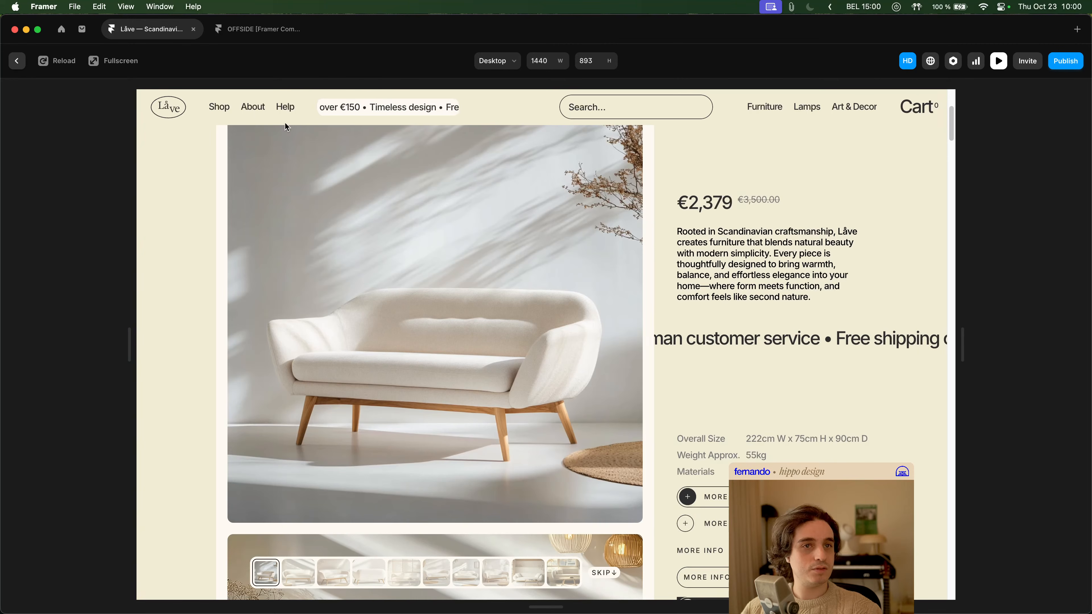
click(193, 30)
click(63, 29)
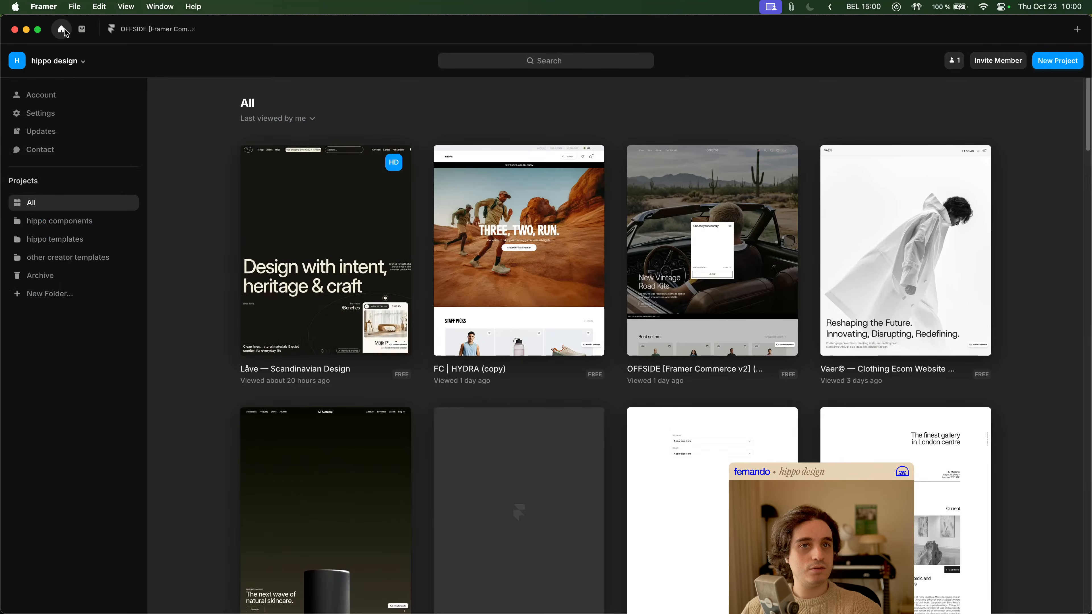
click(285, 219)
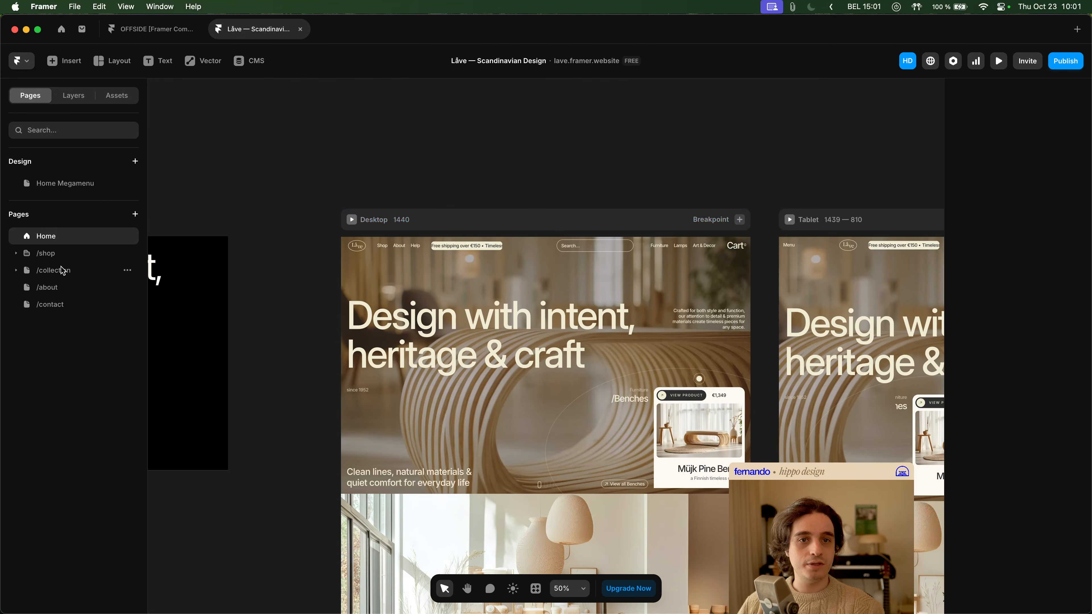
- Open the Products detail page under /shop and switch its displayed item to hunkje-couch
click(59, 254)
click(19, 255)
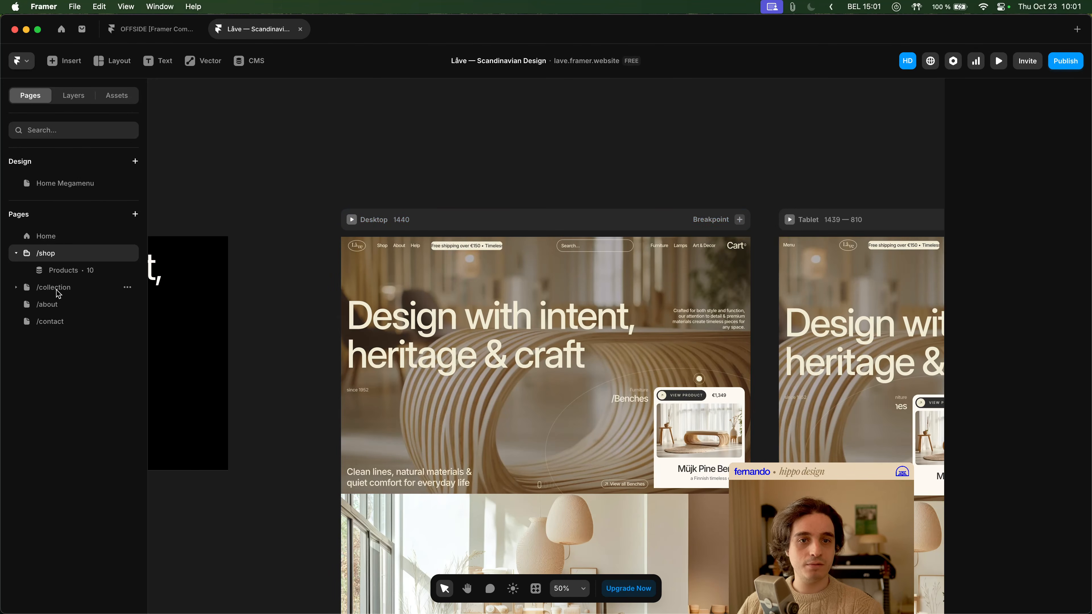
click(61, 280)
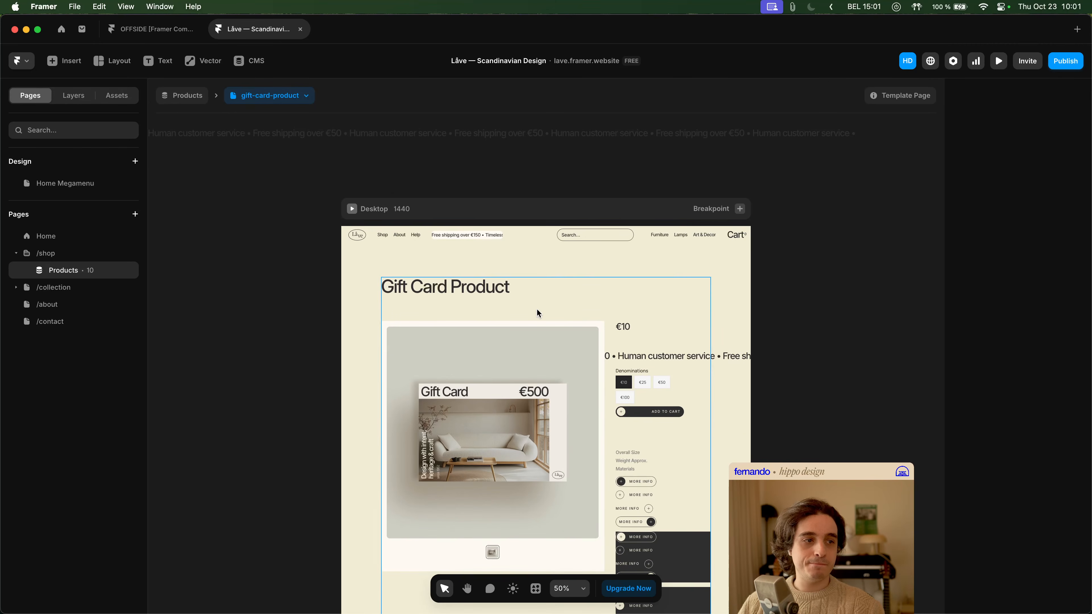
click(305, 97)
click(297, 135)
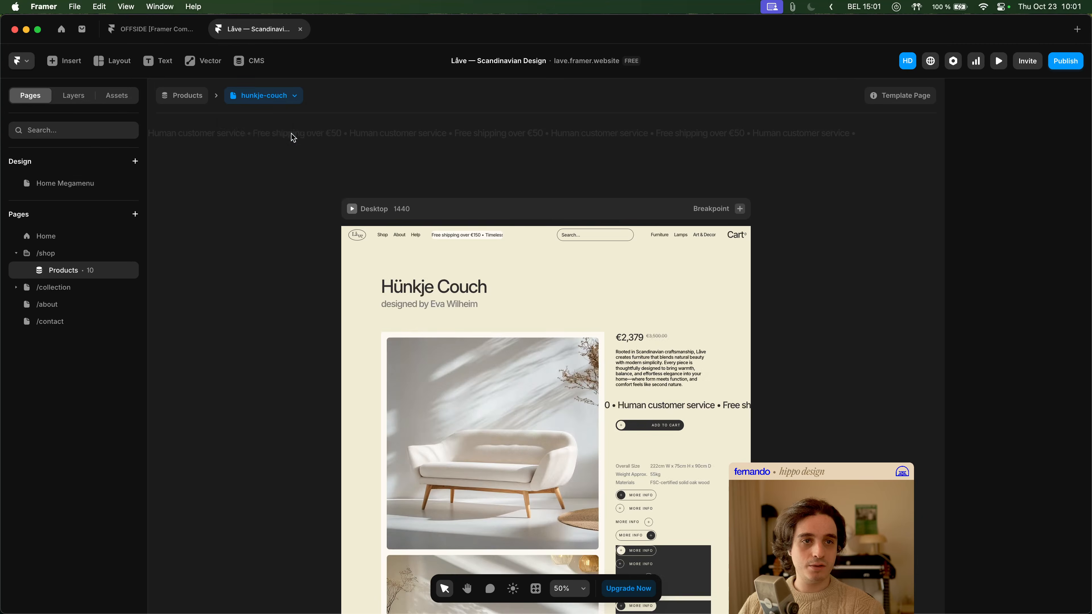
- Preview the hunkje-couch page and test the hover behaviour of the MORE INFO buttons
scroll(714, 418, down, 3)
super+click(710, 412)
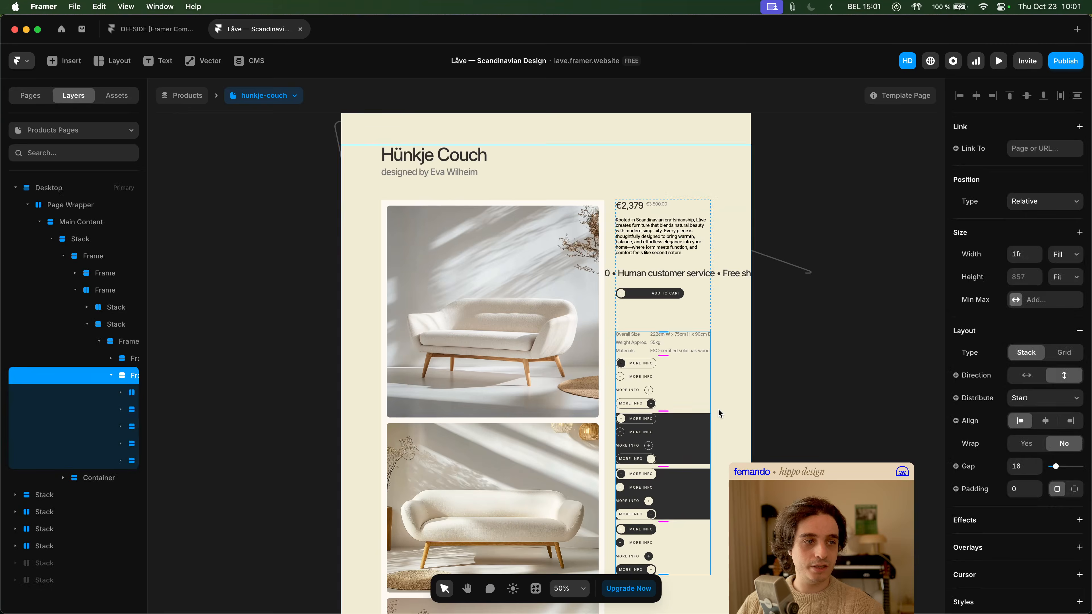
click(996, 65)
scroll(547, 410, down, 4)
scroll(550, 414, down, 10)
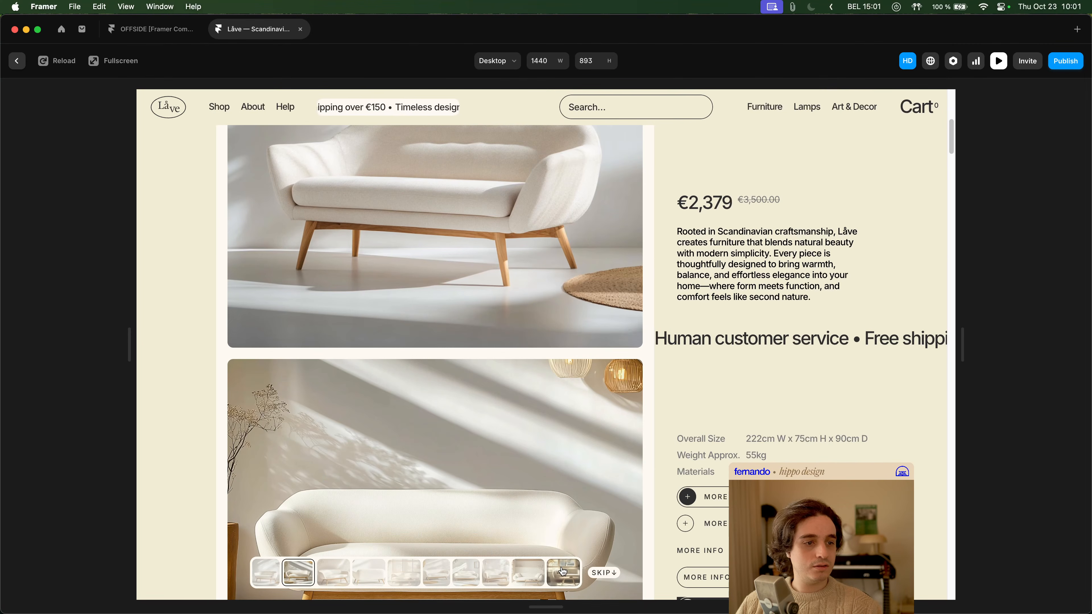
scroll(748, 396, up, 3)
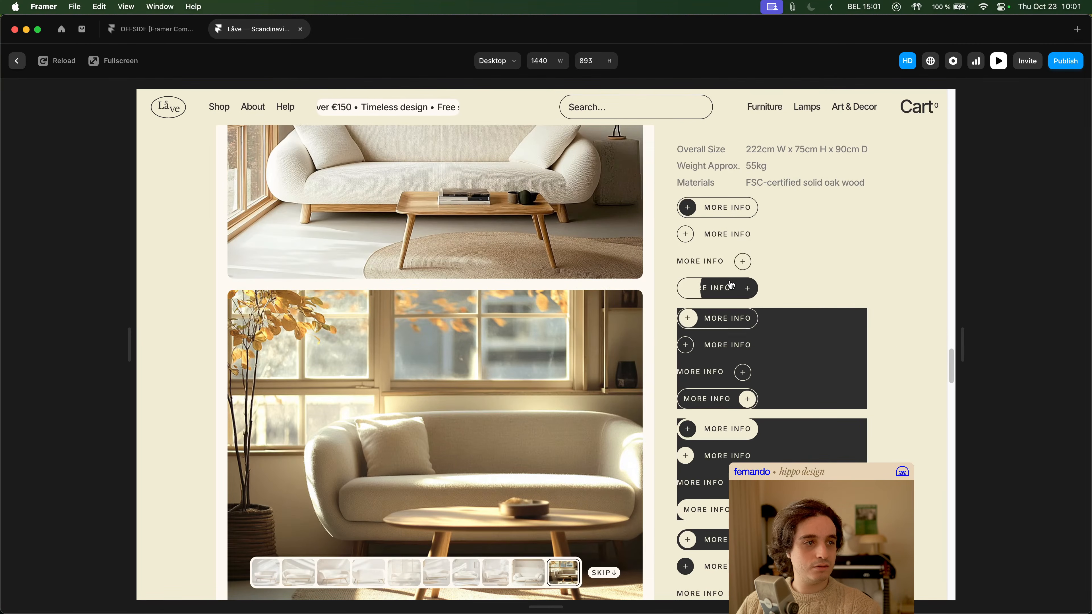
scroll(729, 243, up, 1)
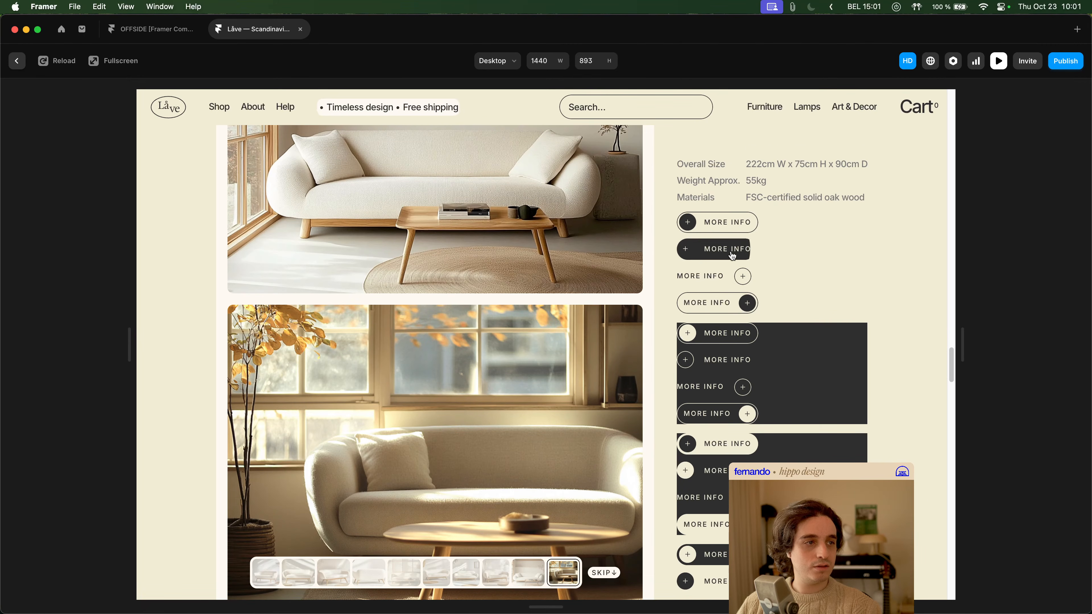
key(Escape)
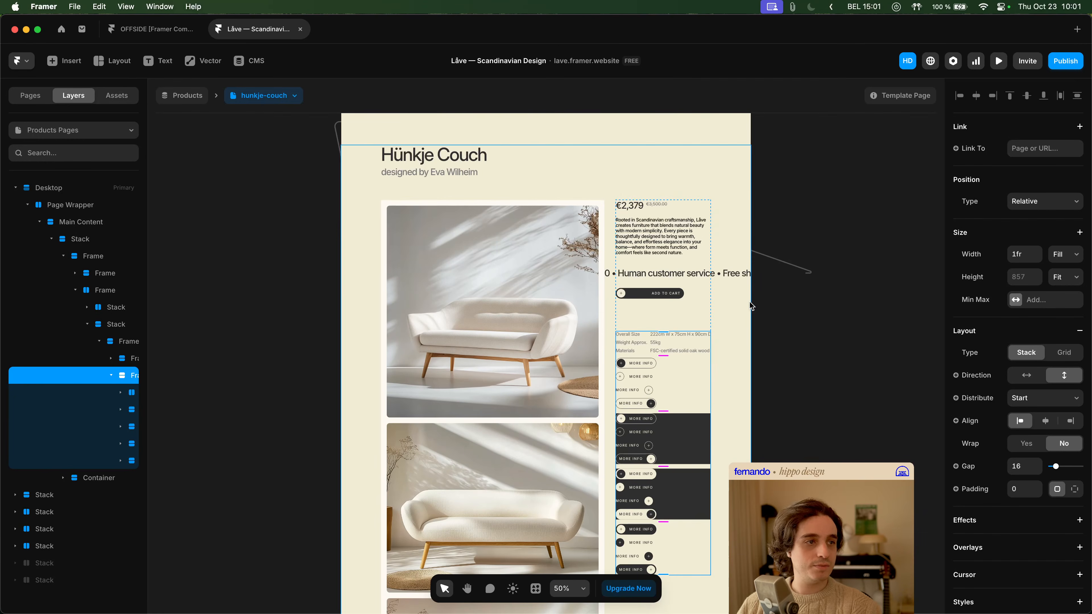
- Open the Button component from the second MORE INFO button and inspect its Primary variant
double_click(641, 377)
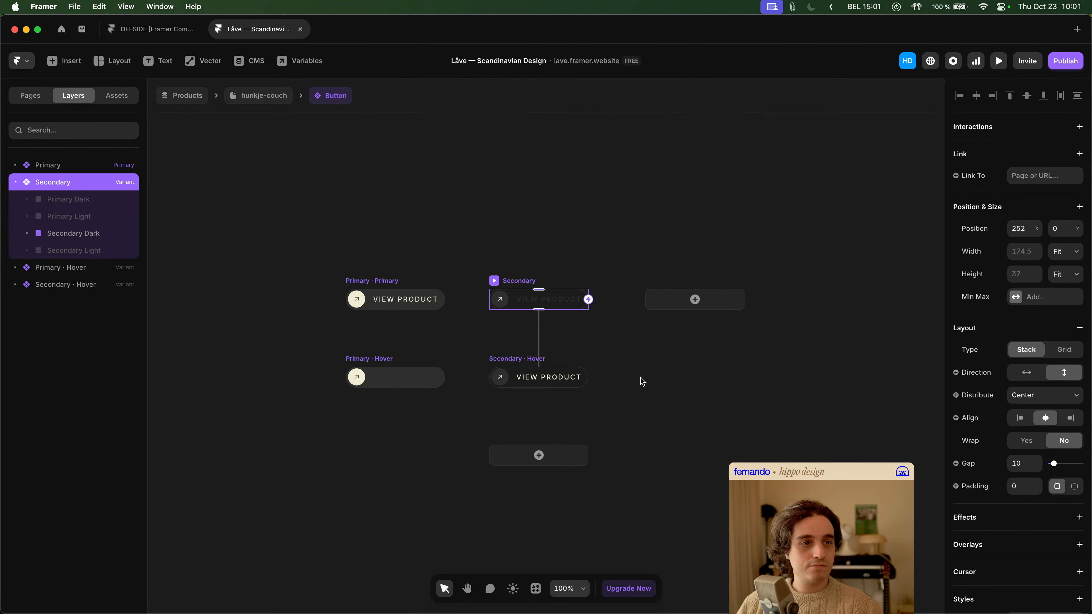
click(45, 170)
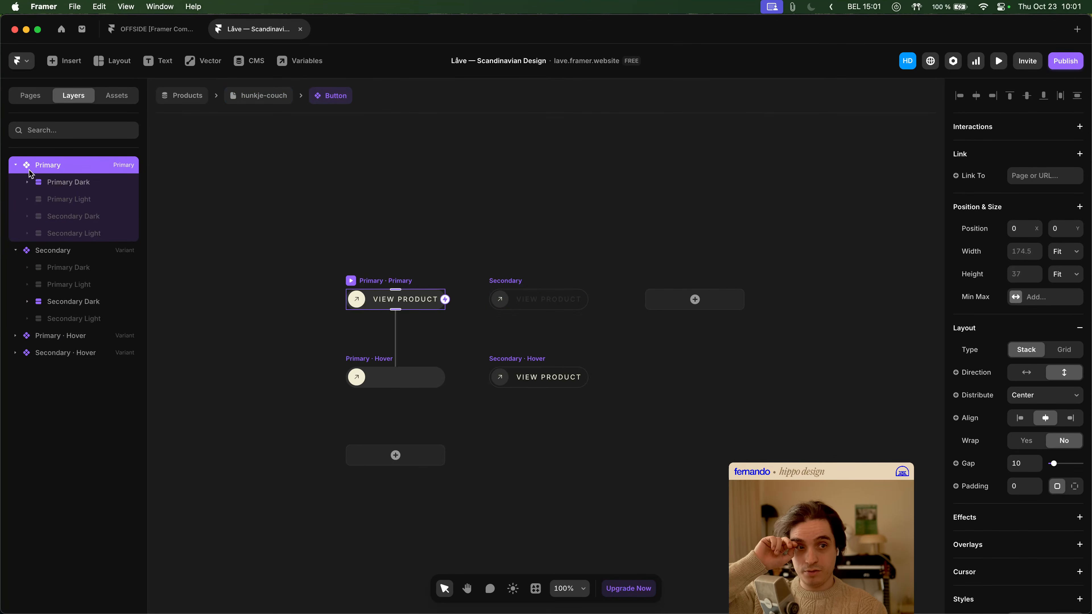
key(space)
drag(389, 243, 421, 229)
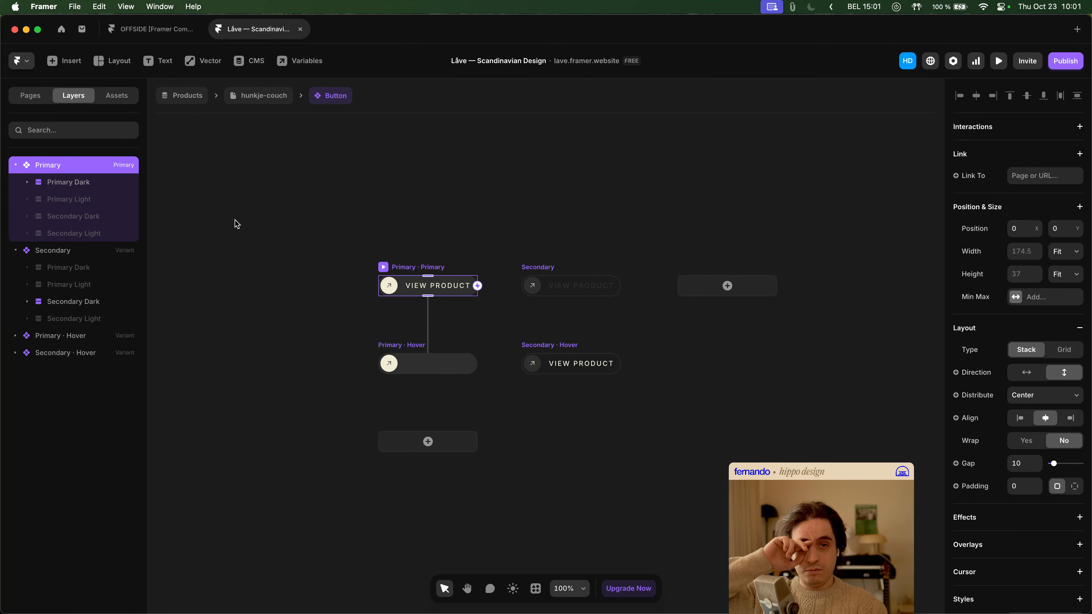
click(320, 239)
click(425, 266)
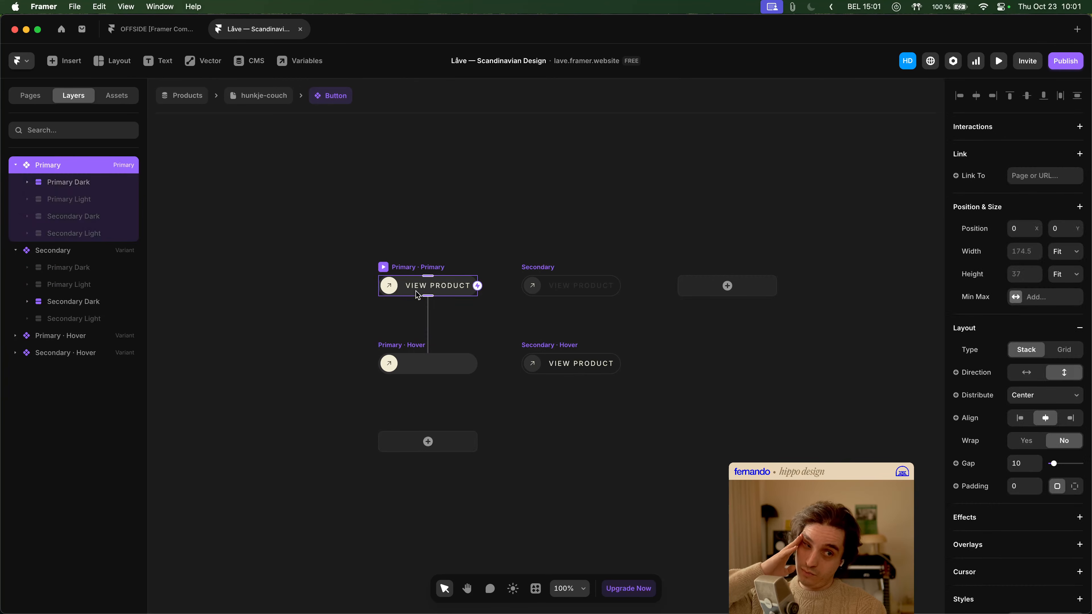
- Compare the settings of the Button component's Primary Hover, Secondary and Secondary Hover variants
click(413, 349)
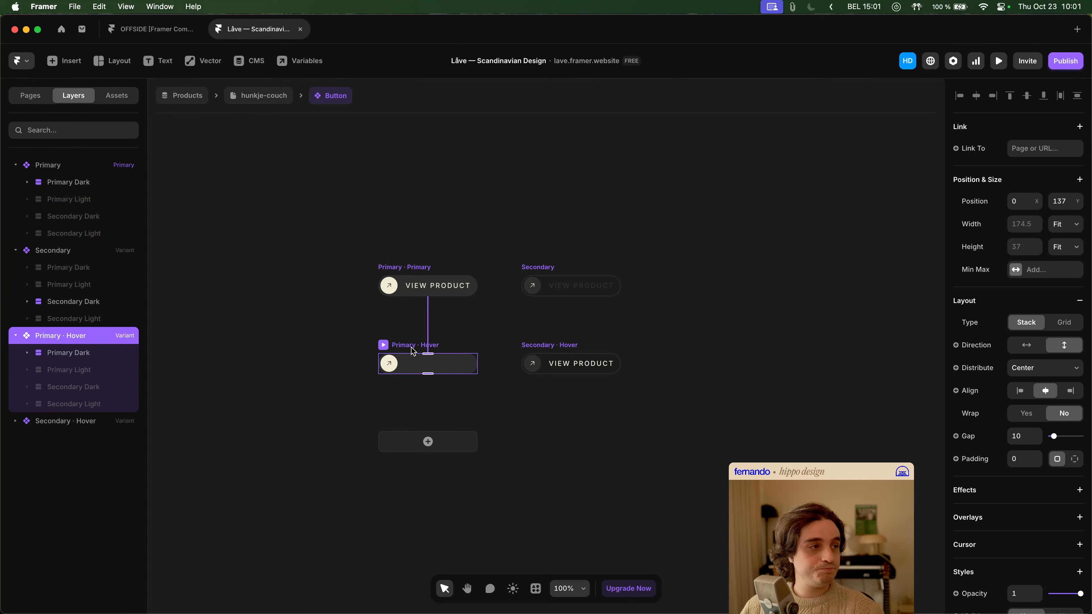
click(541, 349)
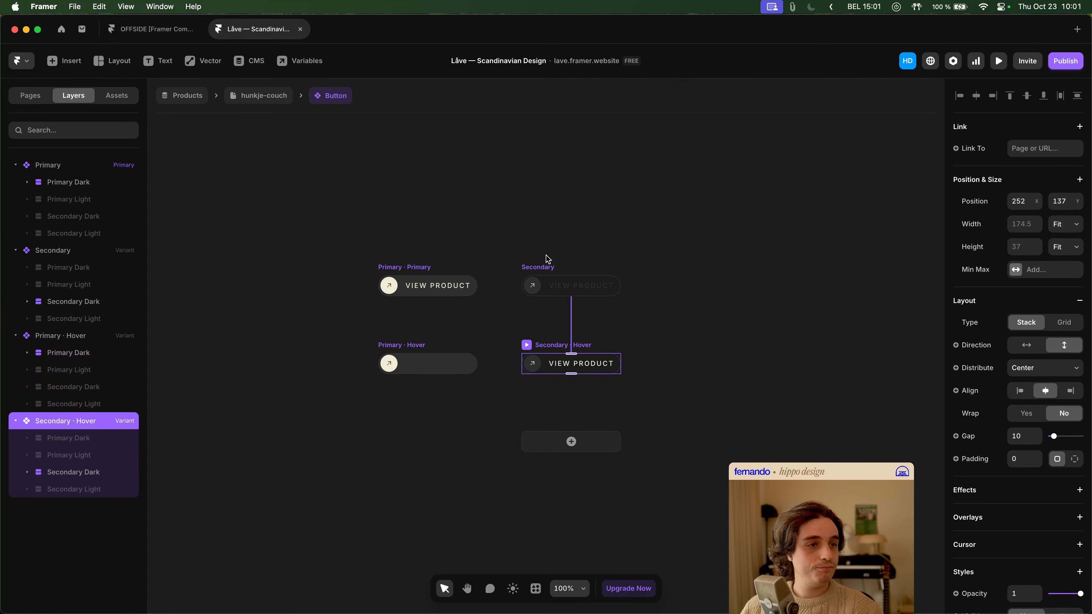
click(548, 266)
click(542, 345)
scroll(1037, 357, down, 5)
scroll(1036, 357, down, 3)
scroll(1036, 358, up, 10)
- Set the Icon BG Fill of the Primary / with BG / Dark layer in the Primary Hover variant to 544800
click(76, 183)
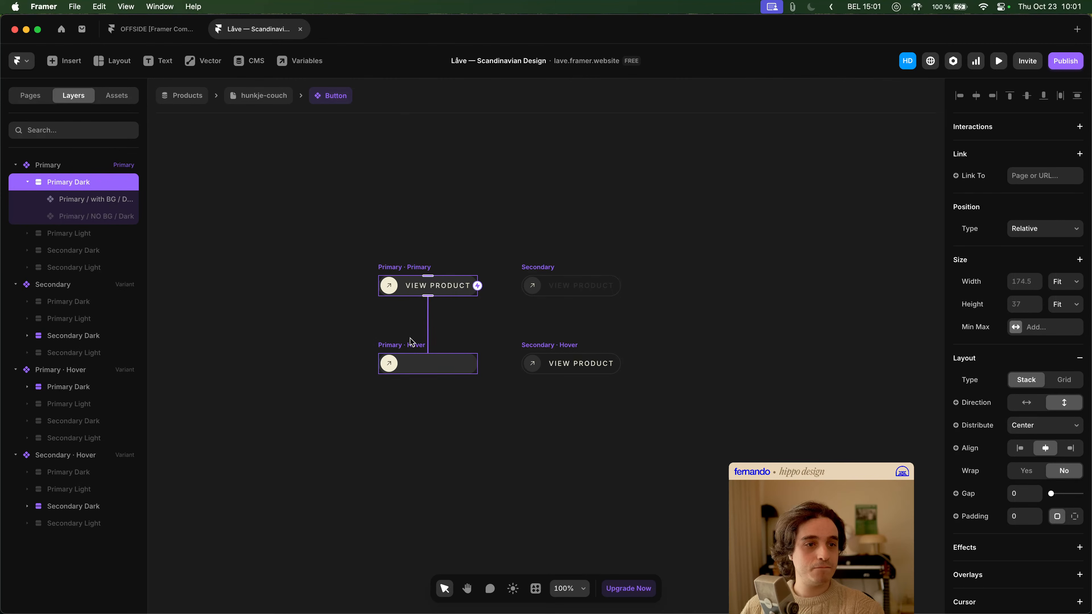
click(412, 363)
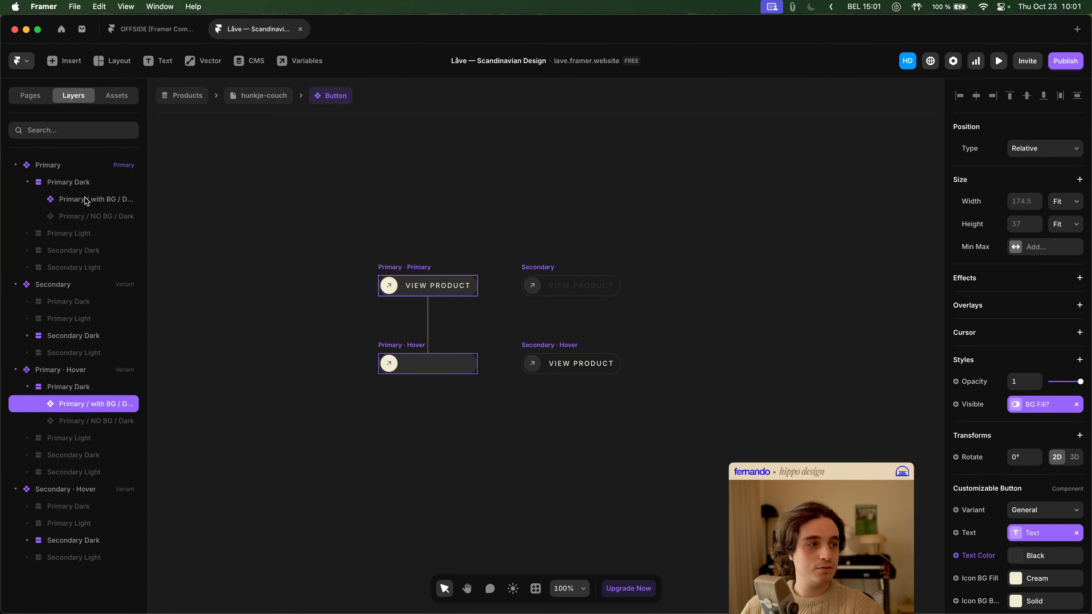
scroll(1065, 478, down, 5)
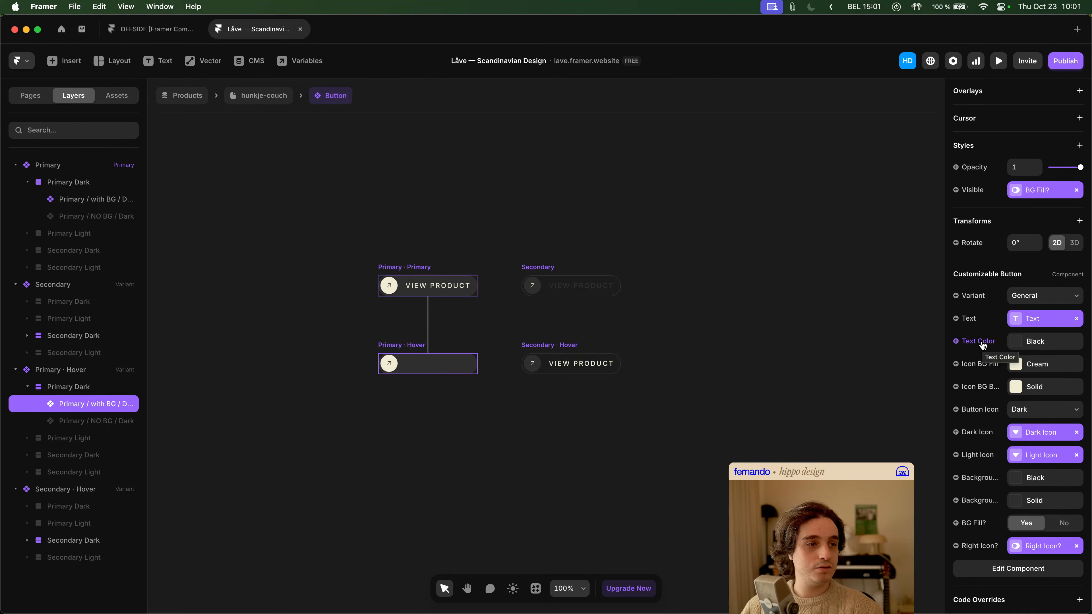
click(1051, 369)
drag(883, 332, 929, 340)
click(680, 197)
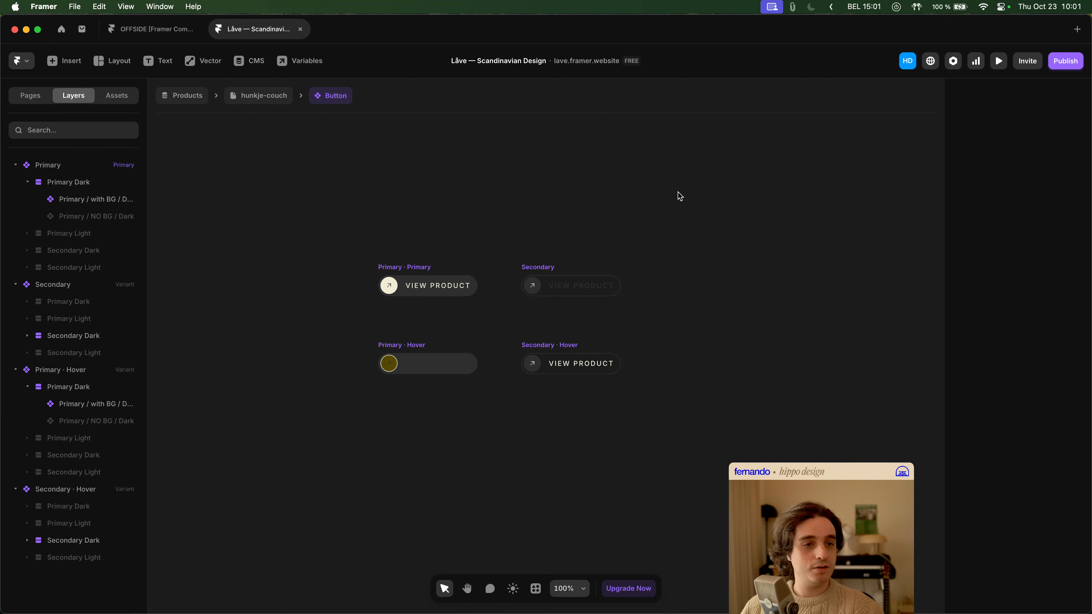
- Preview the hunkje-couch page and check how the first MORE INFO button looks on hover
click(262, 93)
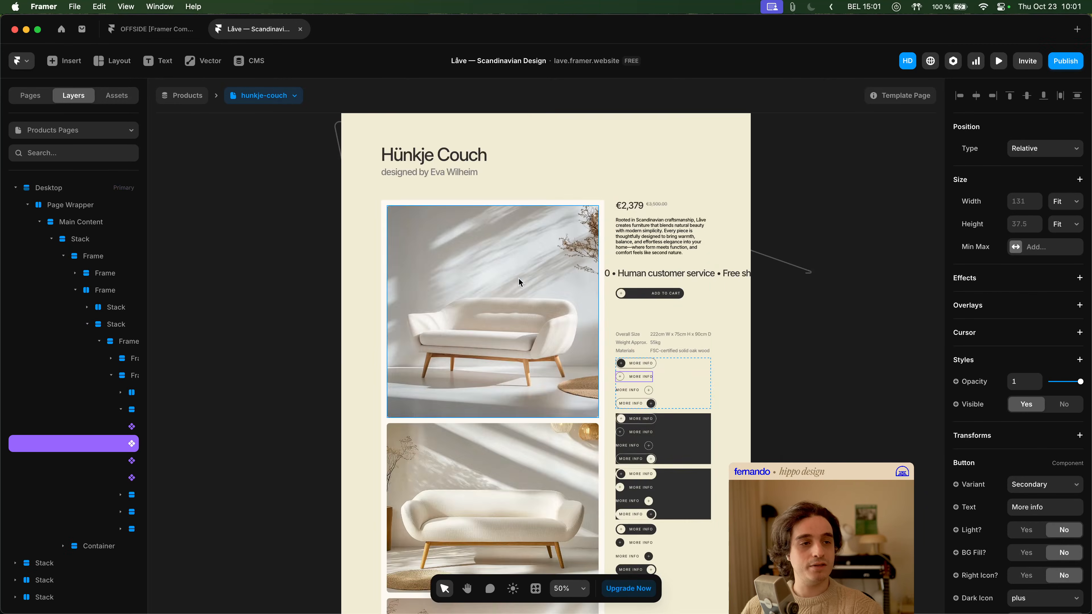
click(998, 61)
scroll(798, 299, down, 3)
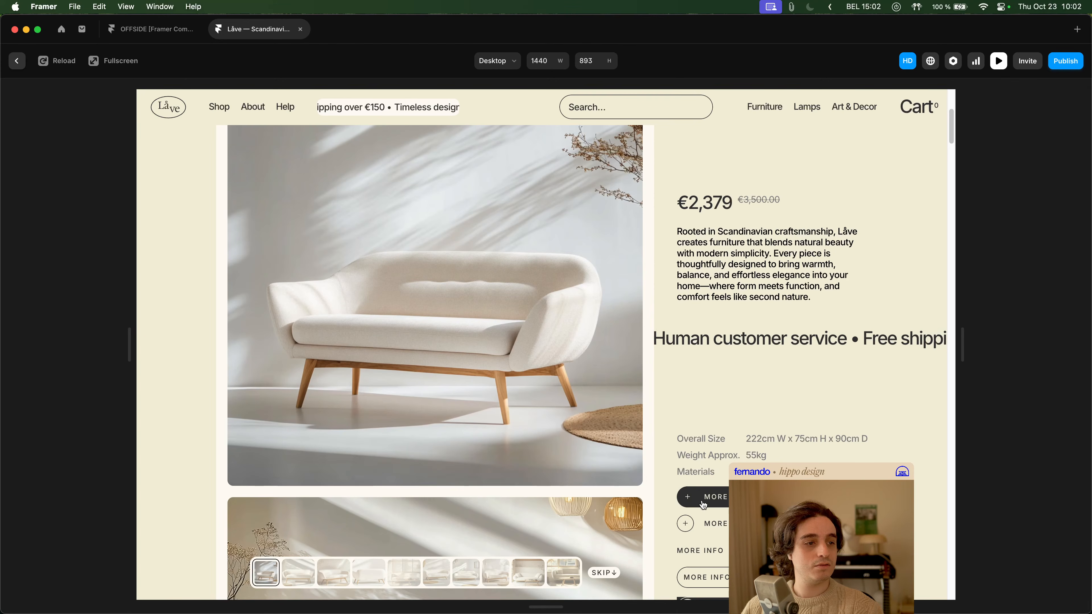
key(Escape)
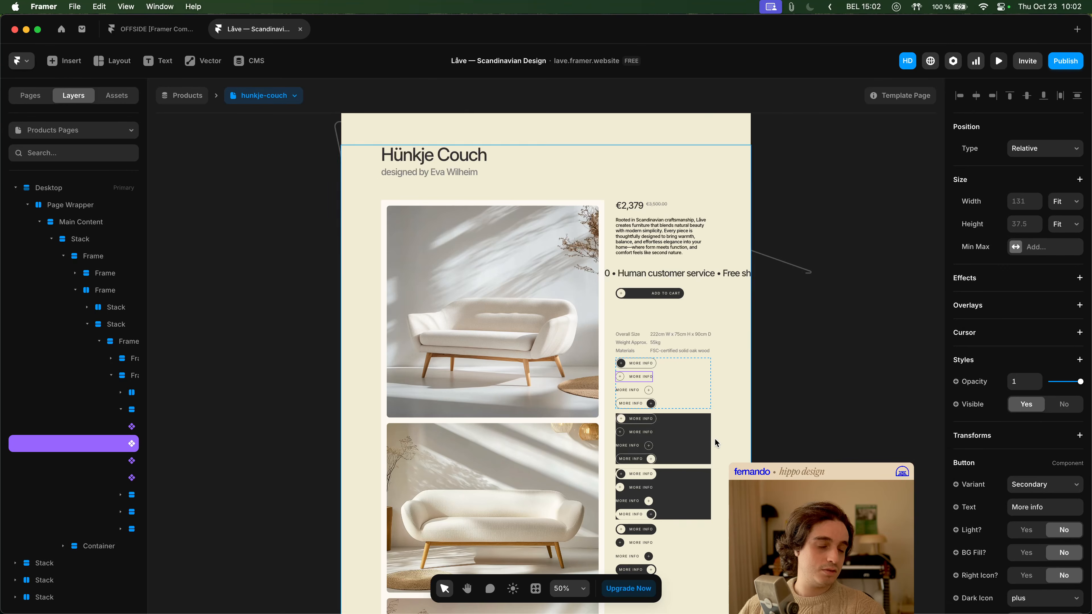
- Reopen the Button component, inspect the Primary Hover variant's Primary / with BG / Dark properties with widened layer names, and return to the hunkje-couch page
key(Return)
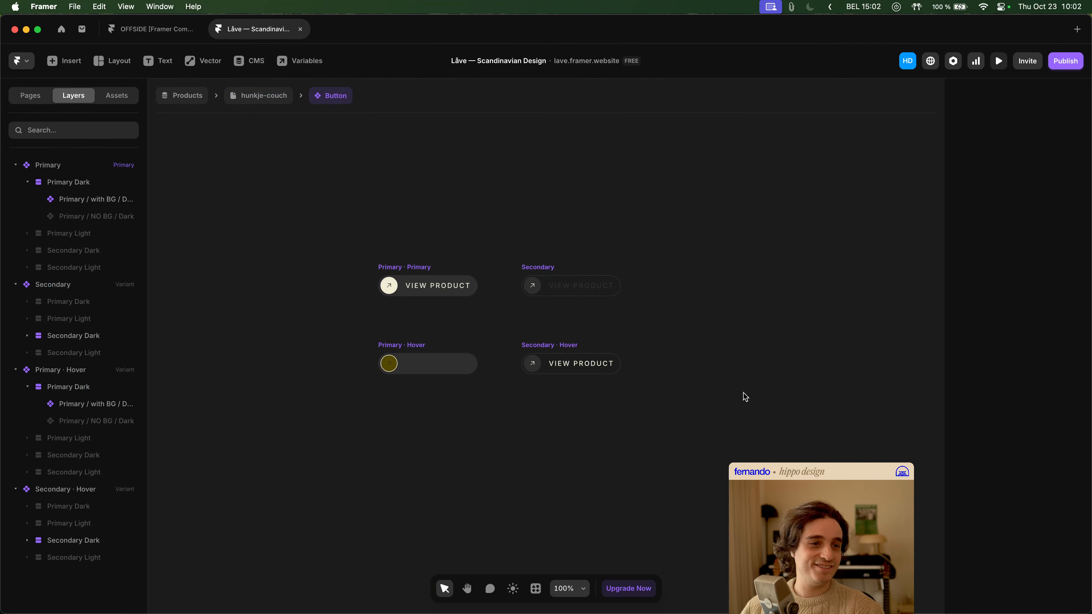
click(429, 369)
drag(148, 408, 199, 407)
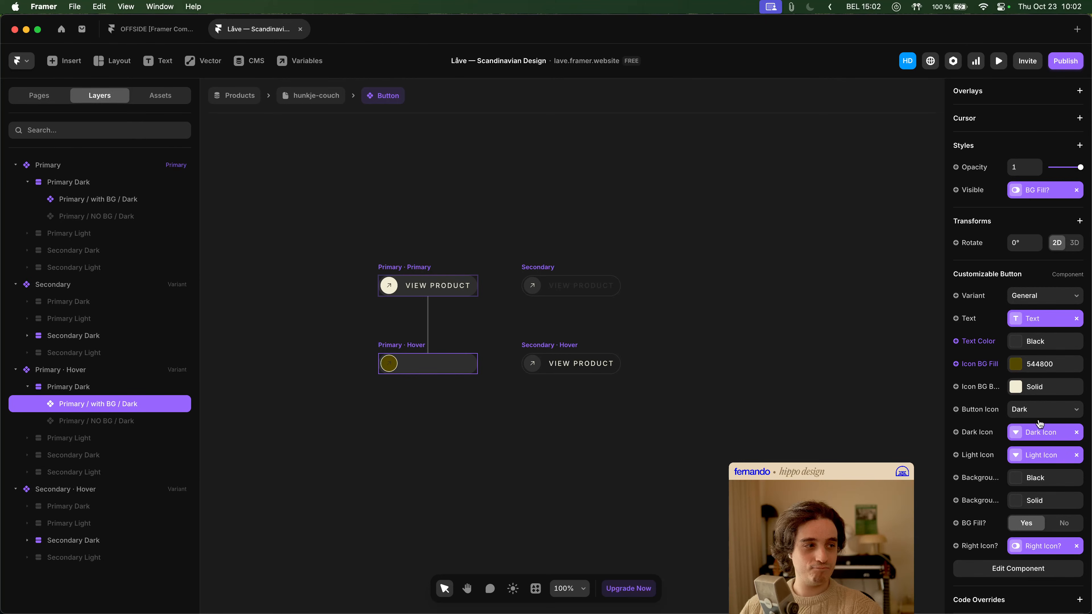
click(305, 102)
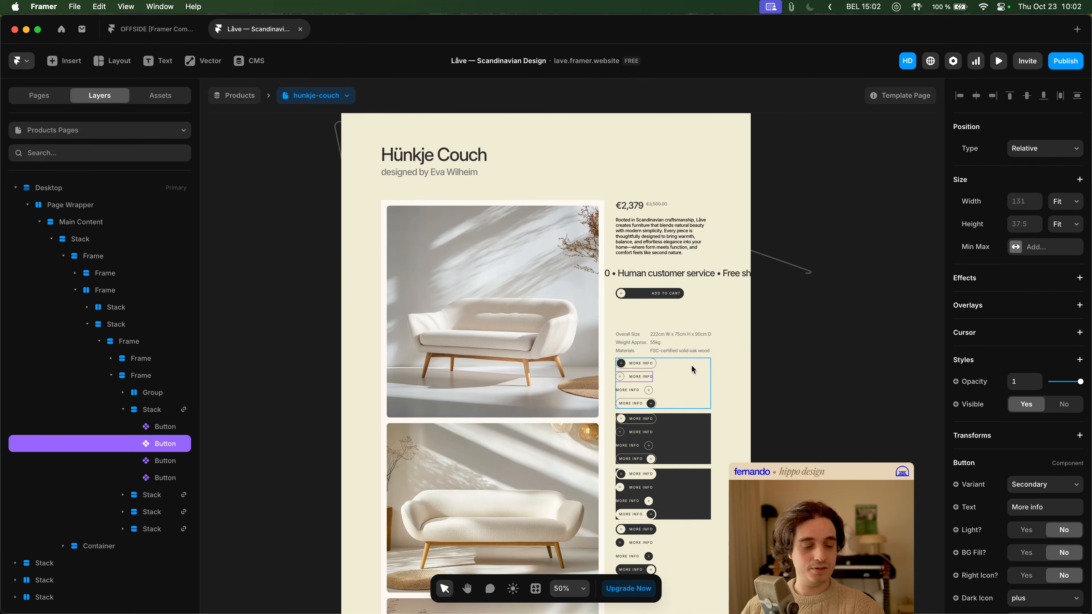
- Undo the last Icon BG Fill change in the Button component and select its Secondary Hover variant
scroll(742, 373, down, 1)
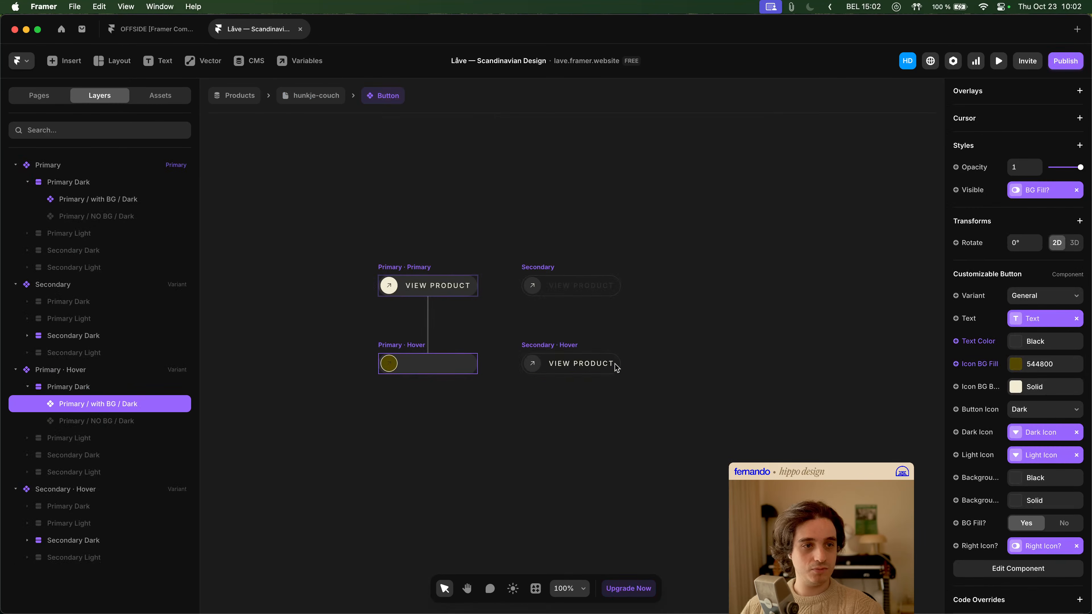
key(super+z)
click(547, 351)
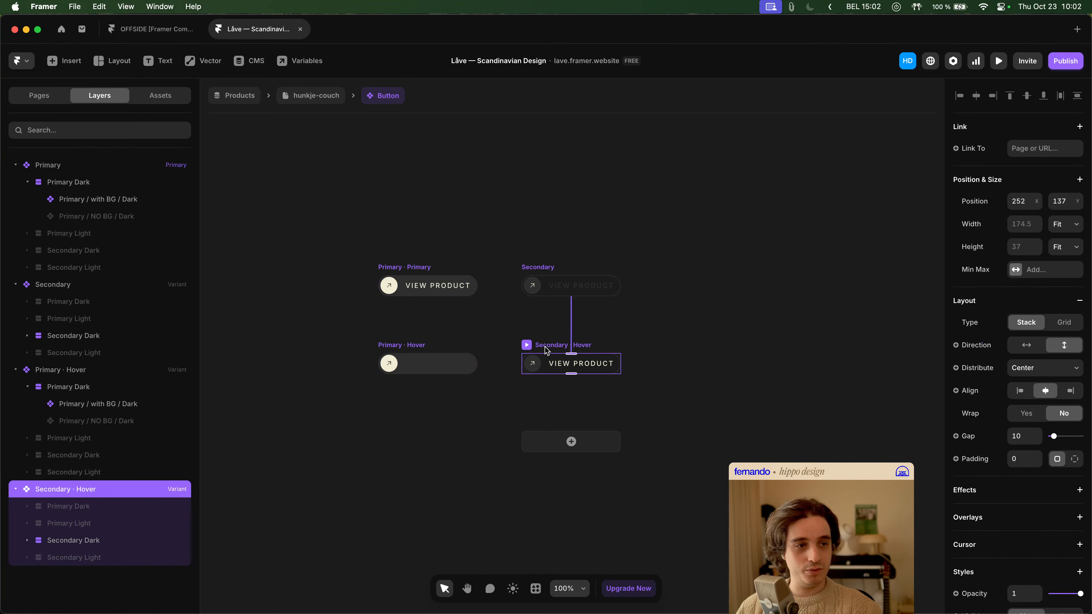
- Expand the Secondary Hover variant's Secondary Dark and Secondary Light layers and check the with BG / Dark and NO BG / Dark buttons
click(107, 539)
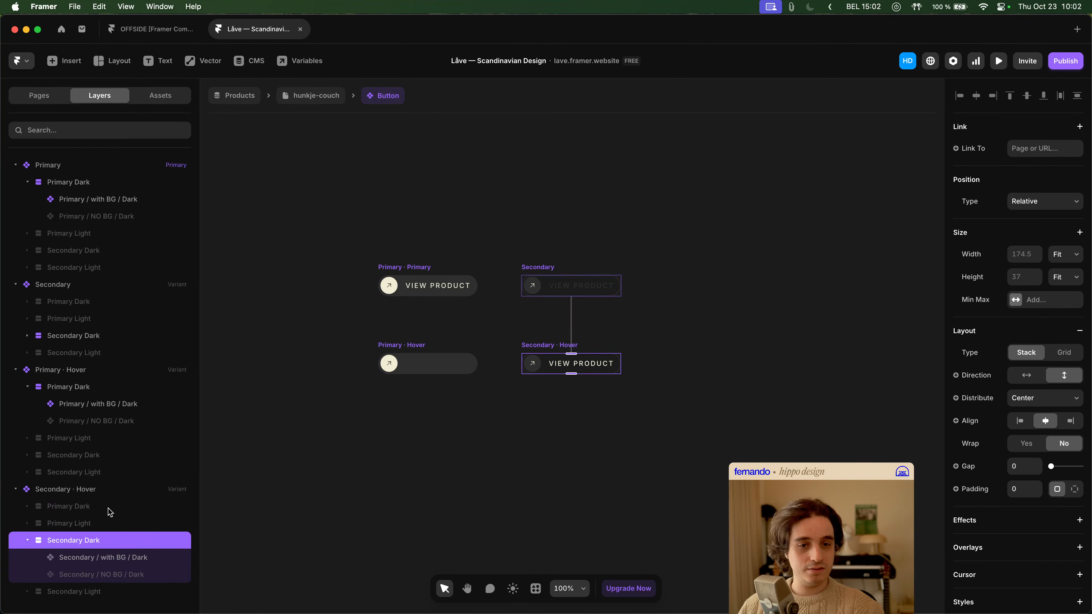
click(56, 592)
click(27, 592)
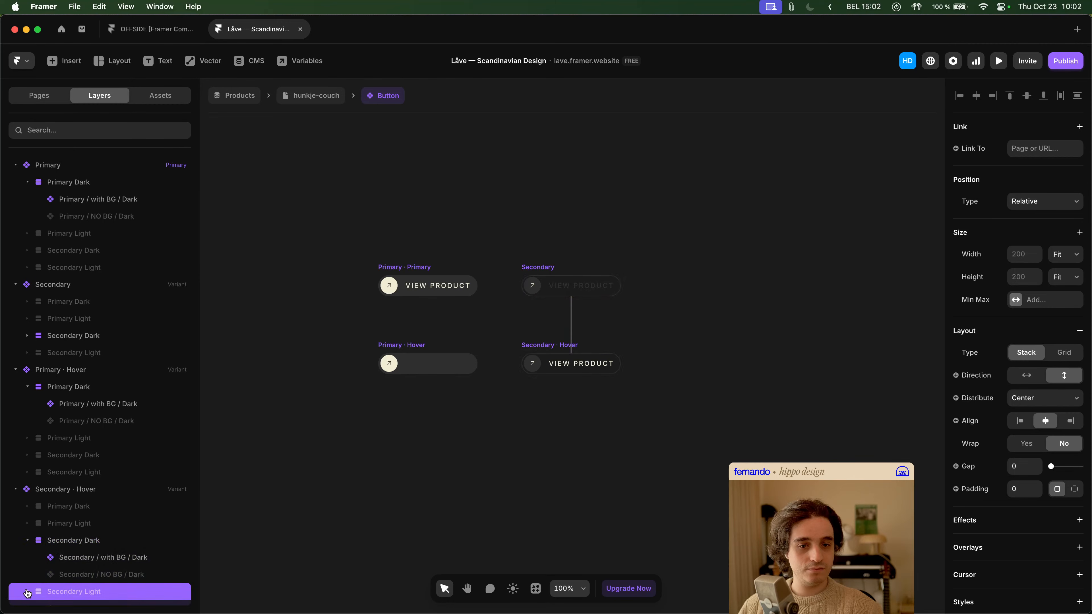
scroll(105, 533, down, 1)
click(104, 530)
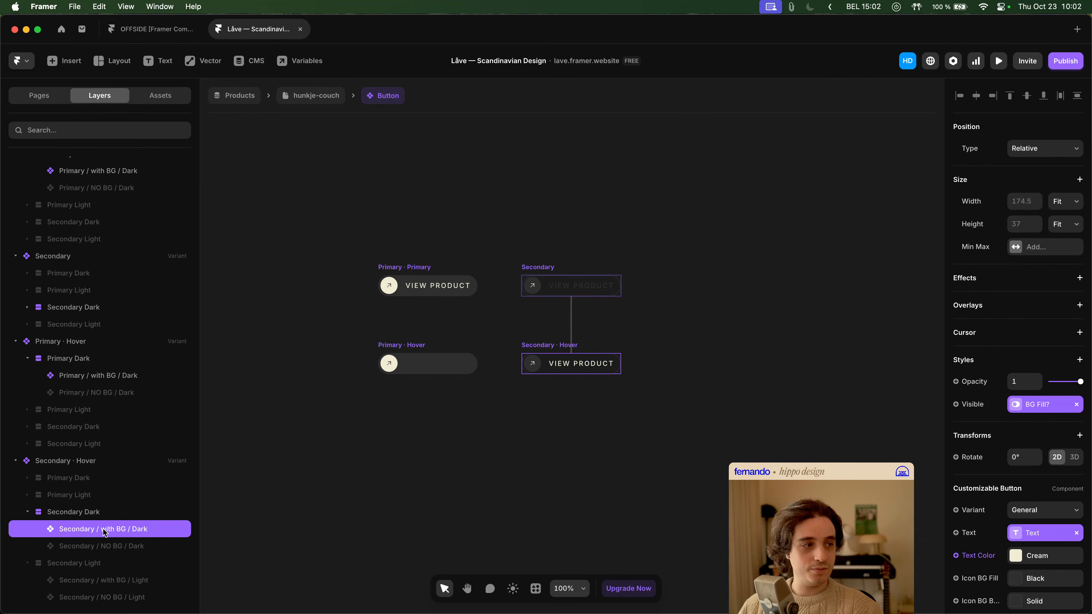
click(106, 545)
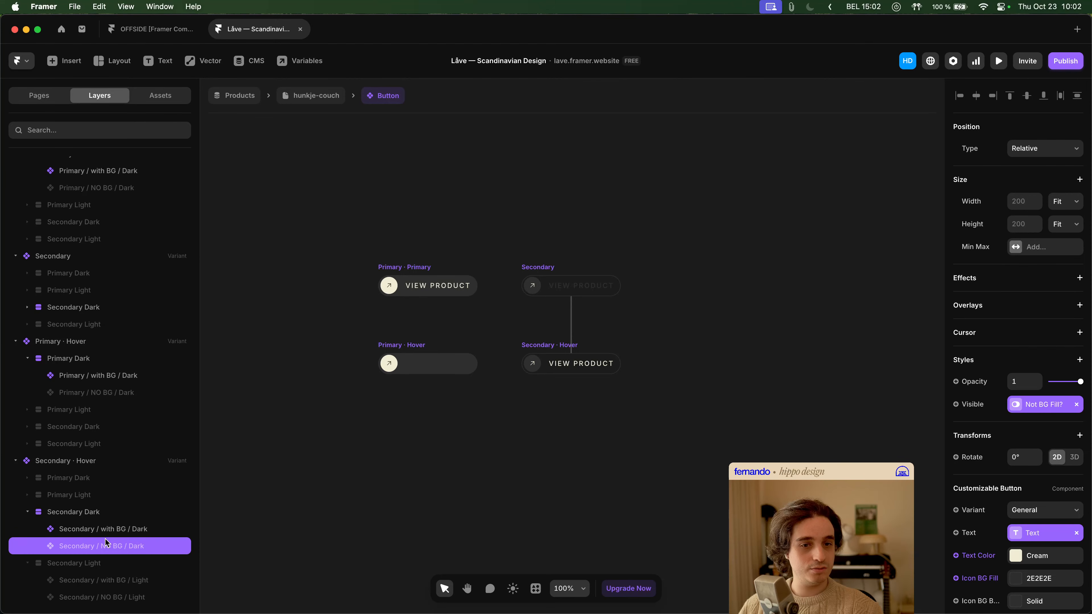
- Set the Icon BG Fill of the Secondary / with BG / Dark layer in the Secondary Hover variant to A30303
click(110, 530)
scroll(1047, 528, down, 5)
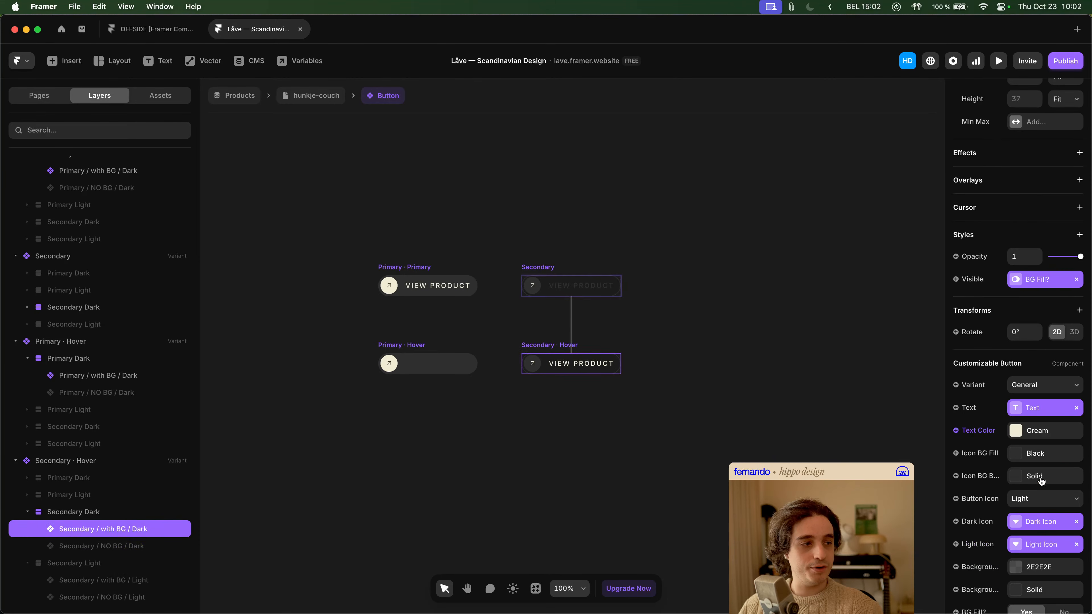
click(1037, 454)
click(919, 317)
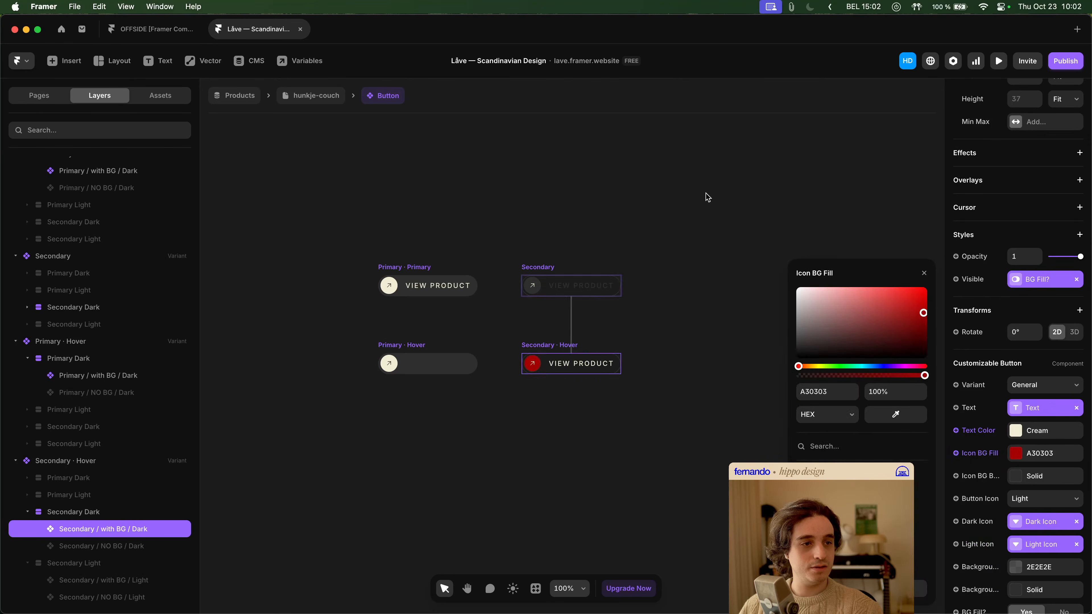
- Return to the hunkje-couch page and preview how the MORE INFO buttons look with the red icon fill
click(711, 198)
click(333, 99)
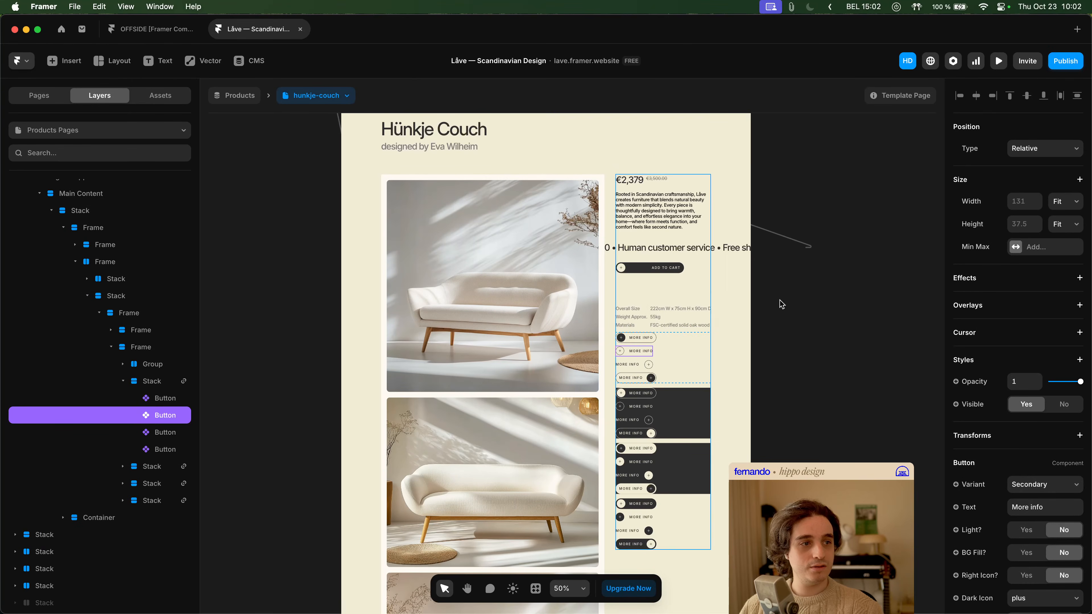
click(998, 61)
scroll(645, 355, down, 10)
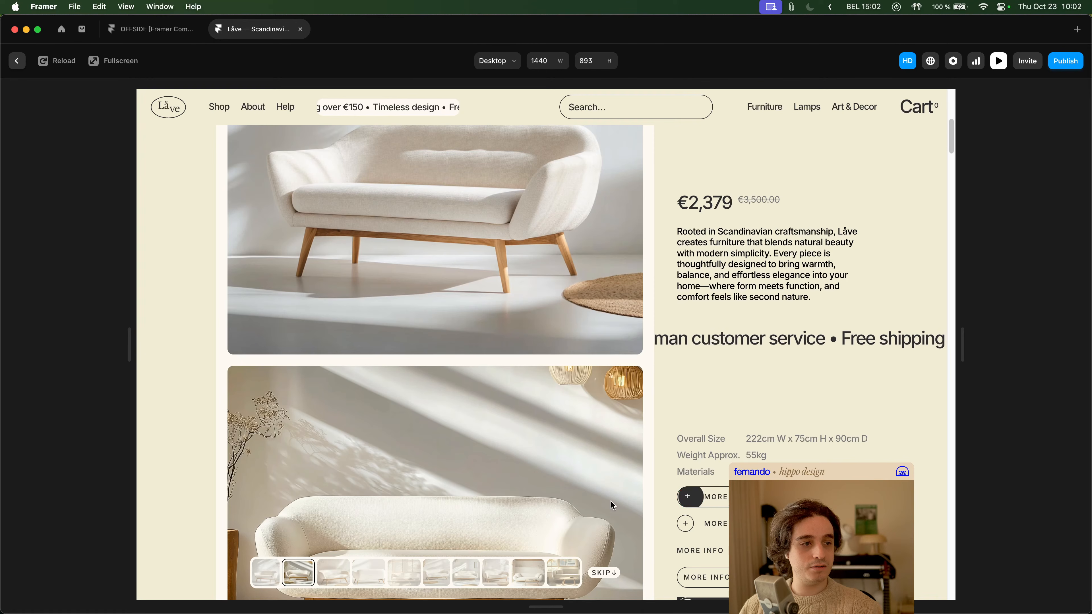
- Leave the preview and undo the red Icon BG Fill on the Secondary Hover variant's with BG / Dark layer
key(Escape)
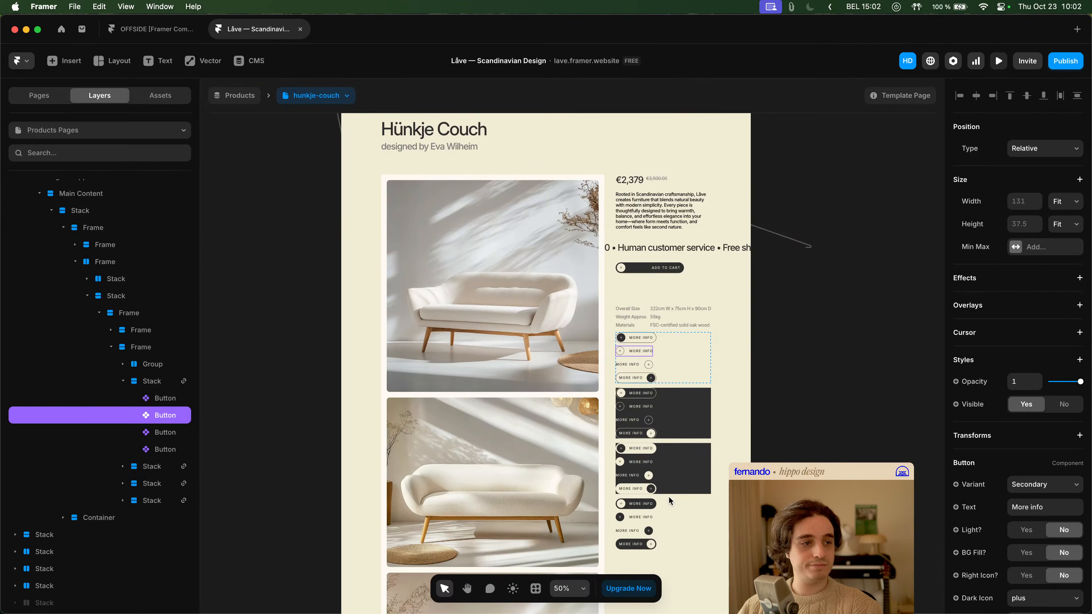
key(super+z)
key(super+z)
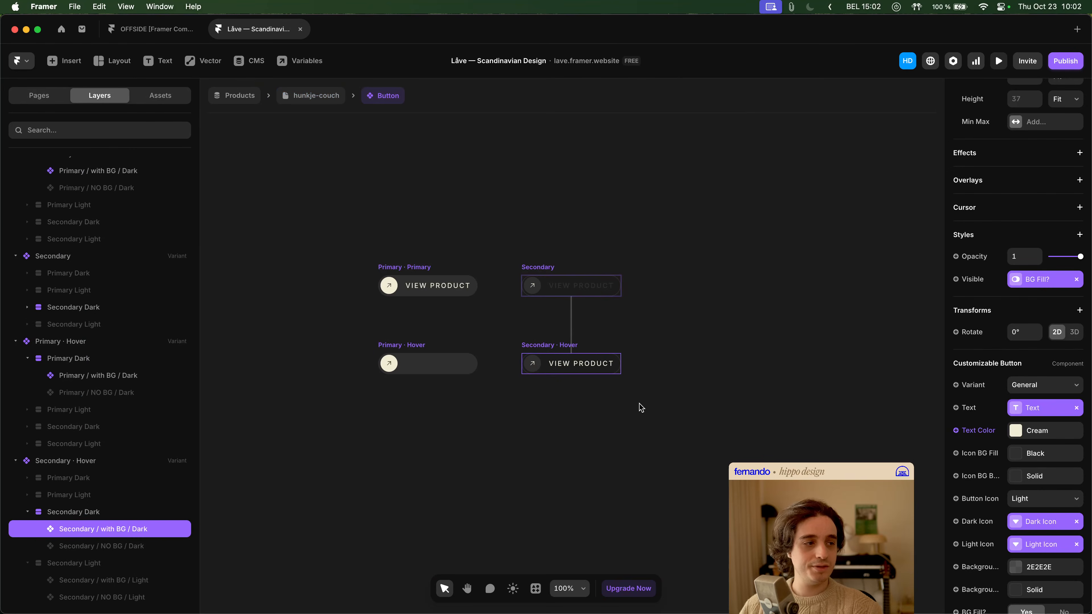
- Compare the Customizable Button properties of the Secondary / with BG / Dark and Secondary / NO BG / Dark layers in Secondary Hover
scroll(1021, 435, up, 3)
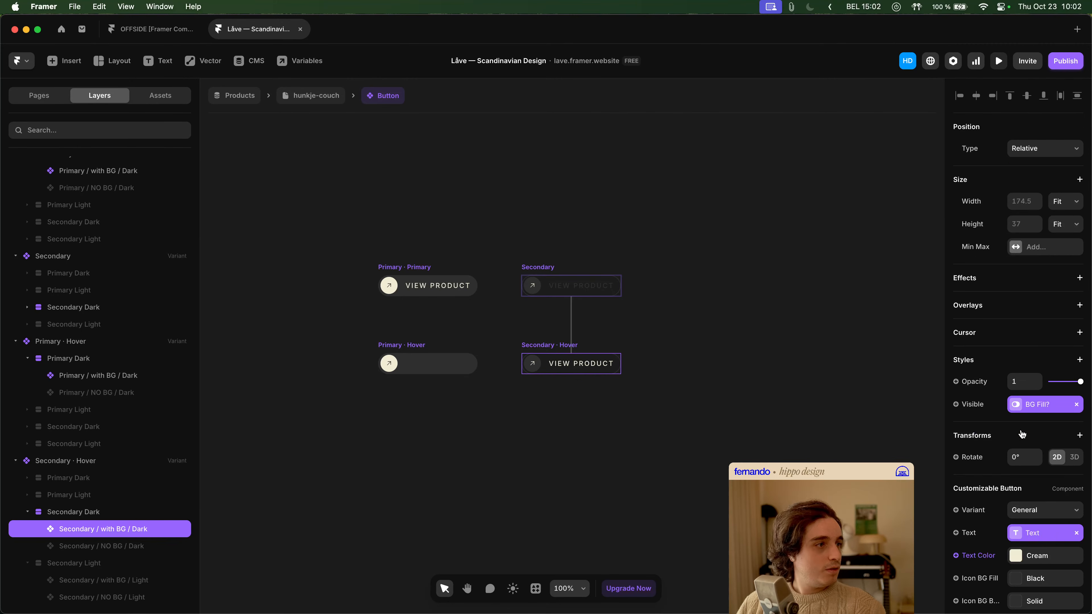
scroll(1022, 434, down, 6)
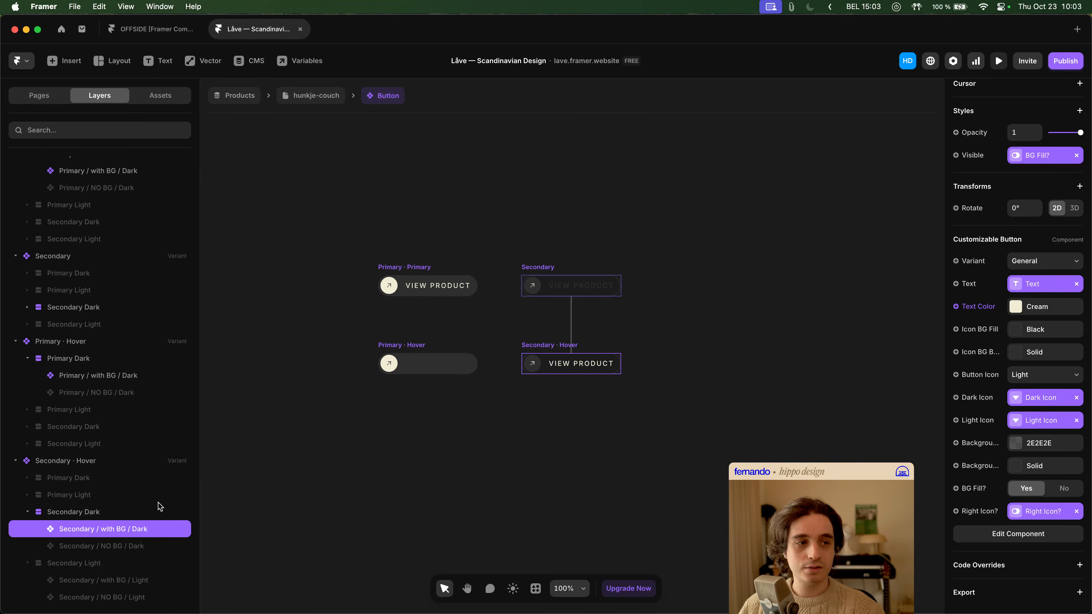
click(149, 546)
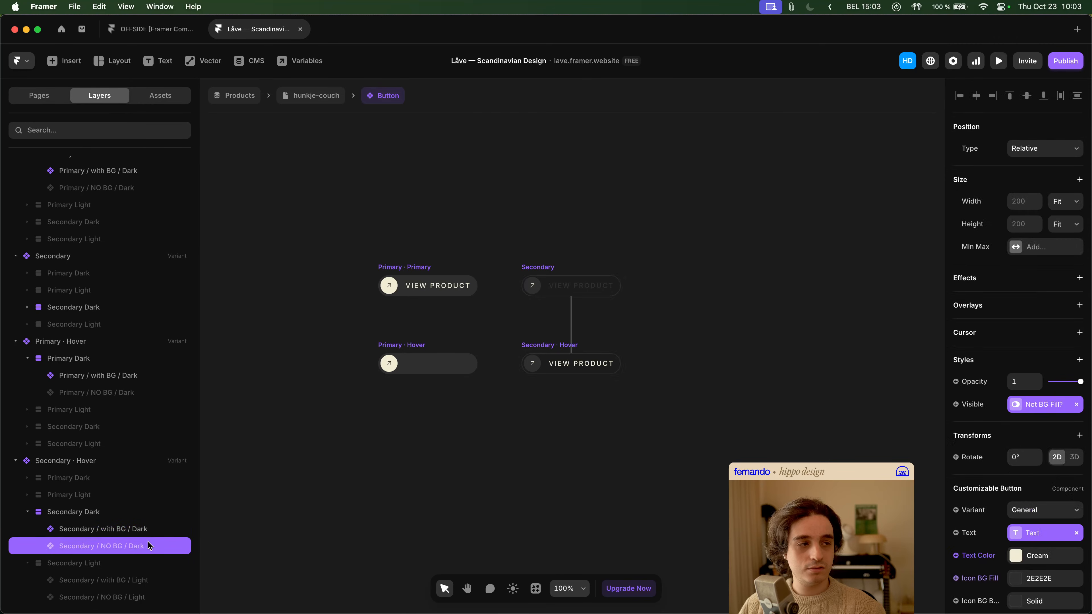
scroll(1071, 503, down, 6)
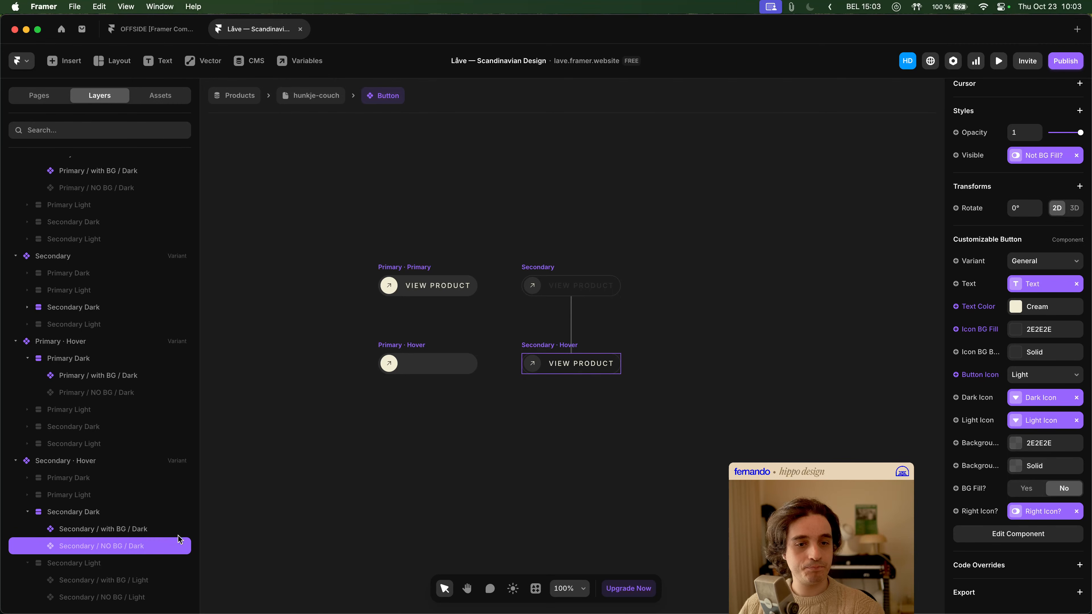
click(146, 531)
scroll(1029, 447, up, 6)
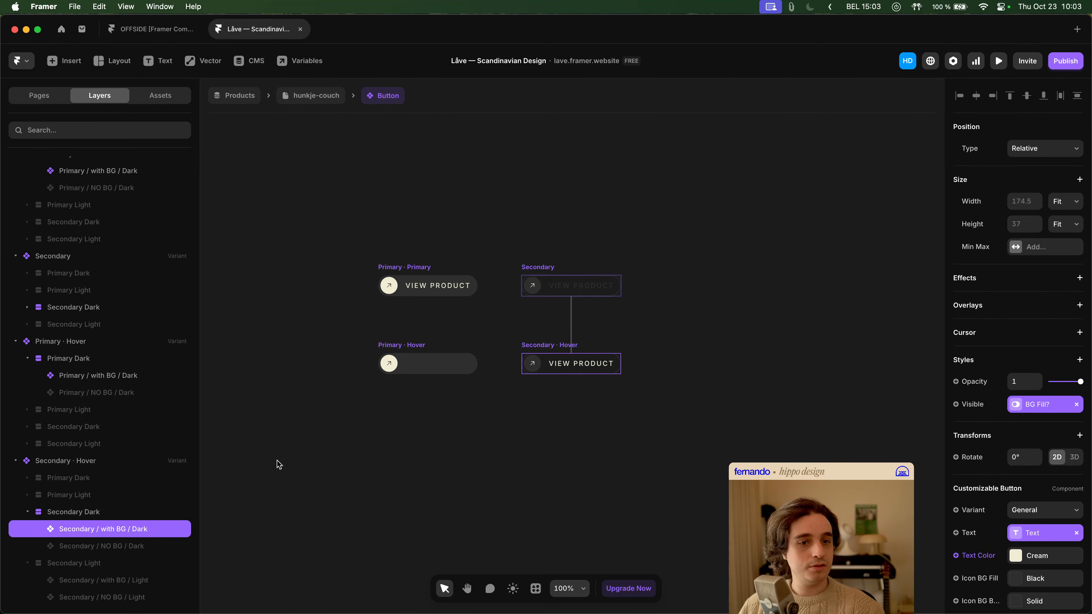
click(147, 546)
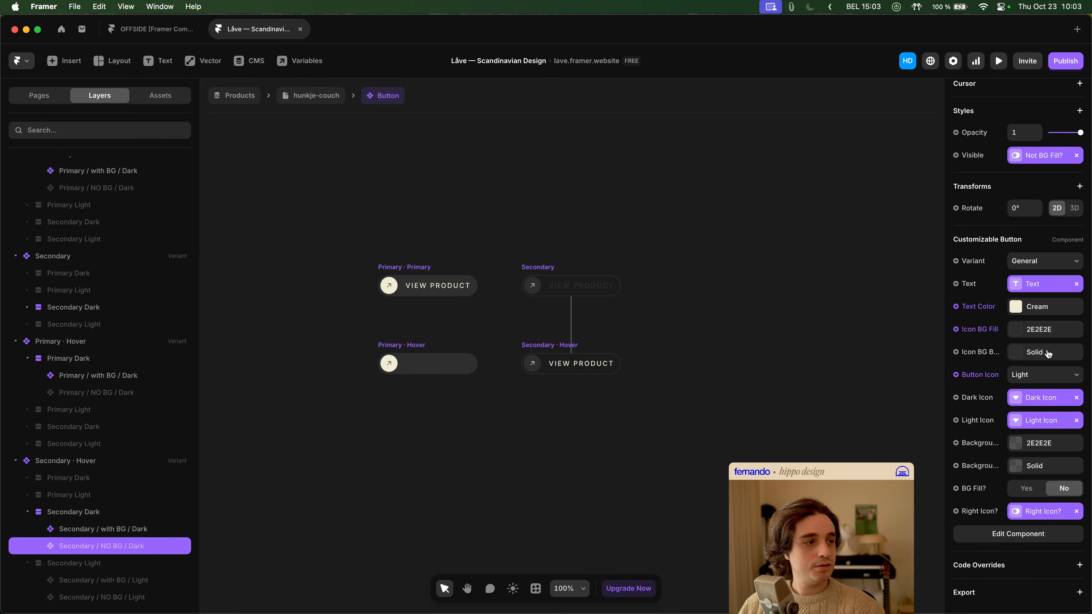
scroll(1048, 436, up, 1)
scroll(1048, 435, up, 5)
scroll(1048, 436, down, 6)
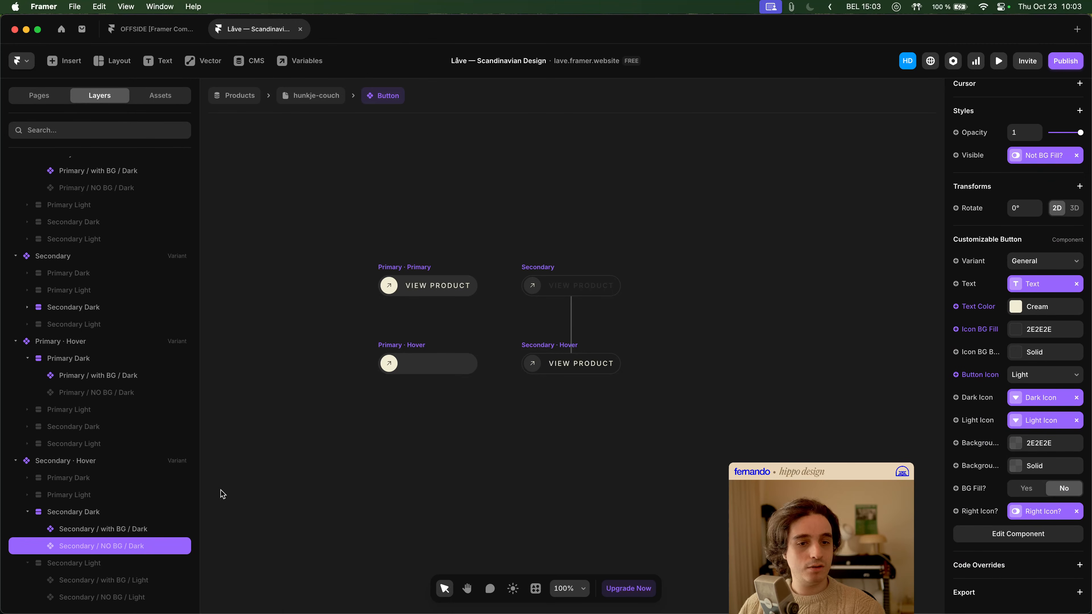
click(164, 530)
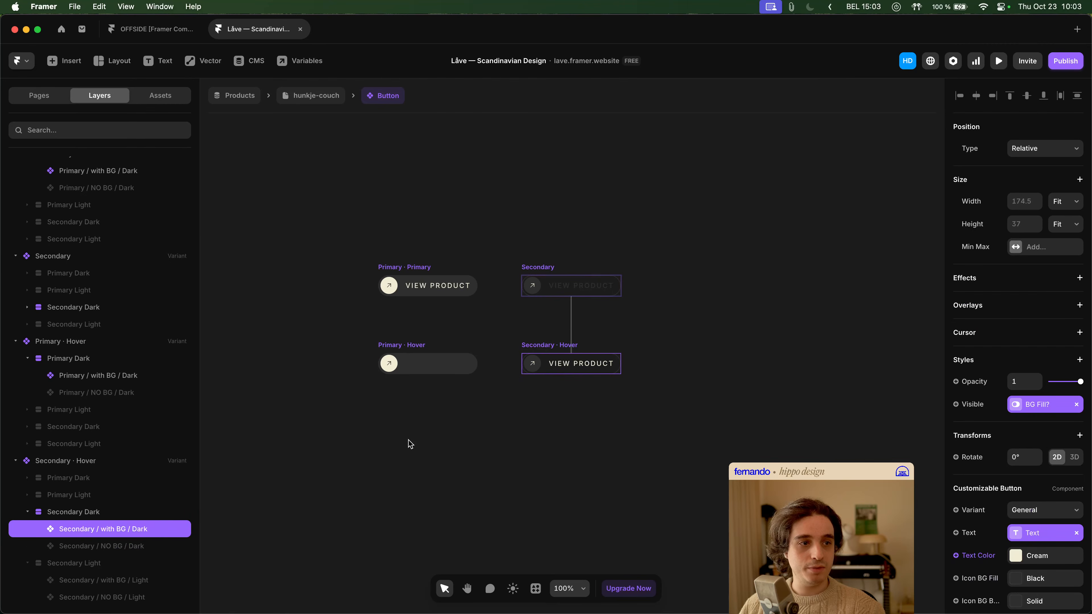
- Open the Customizable Button component and examine the icon stack inside the General variant's BG Fill / Left Icon layer
double_click(572, 369)
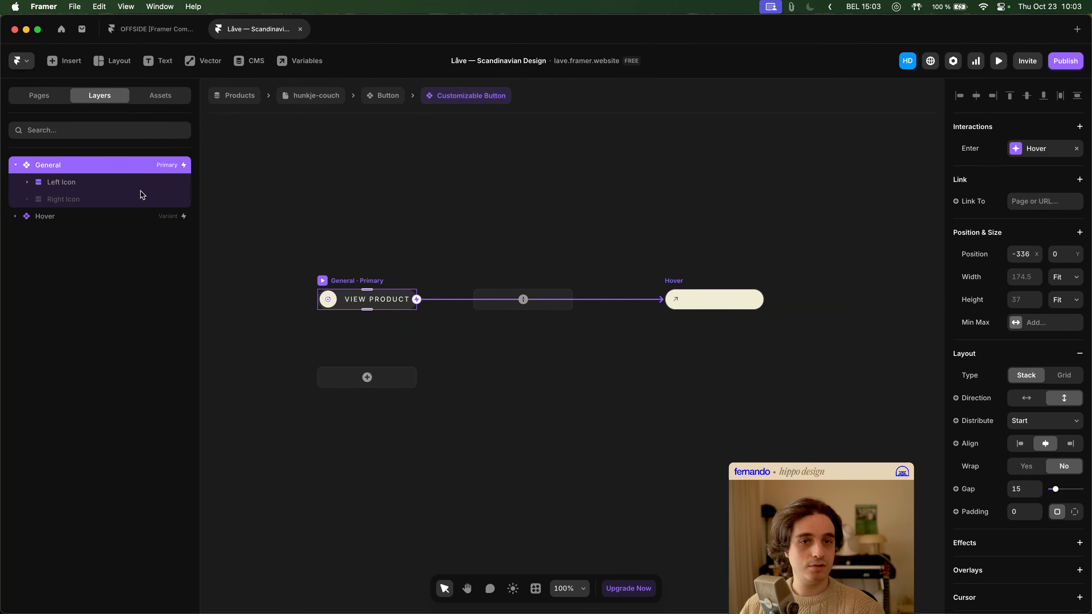
click(60, 183)
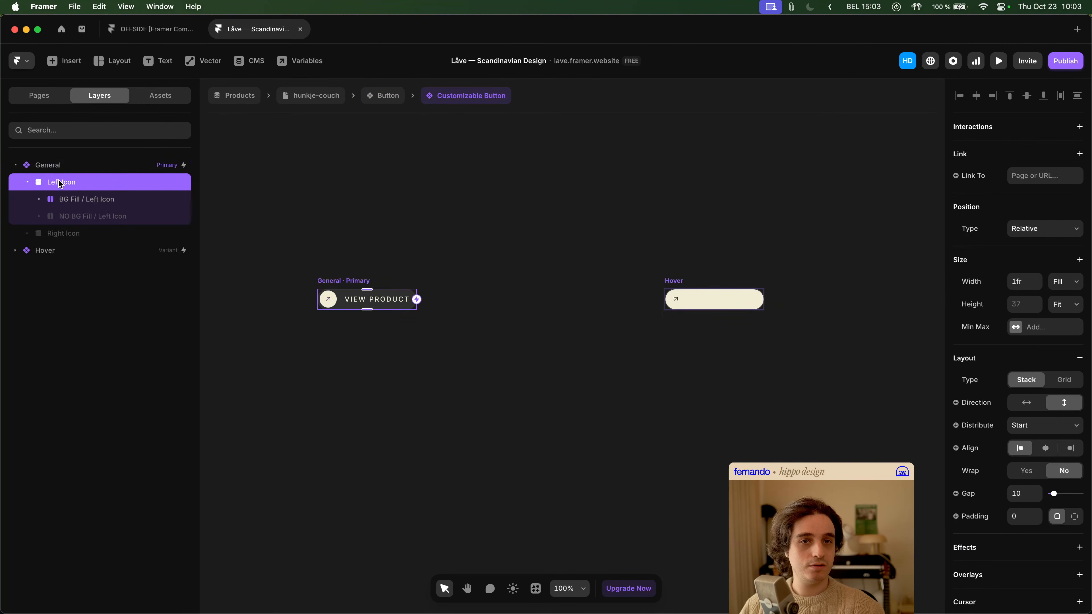
click(71, 204)
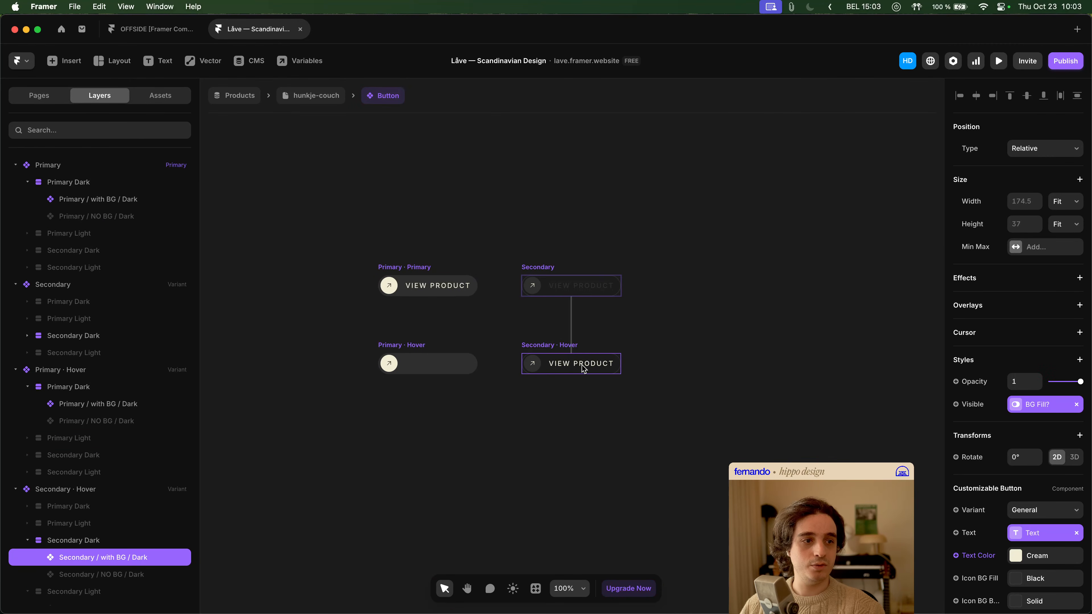
double_click(582, 367)
click(91, 202)
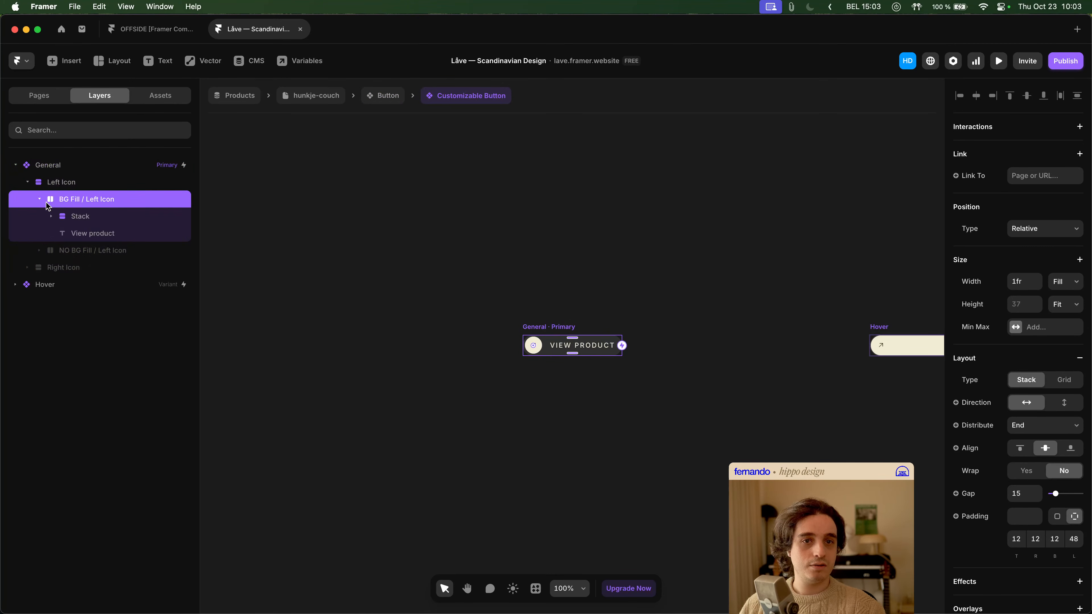
click(40, 200)
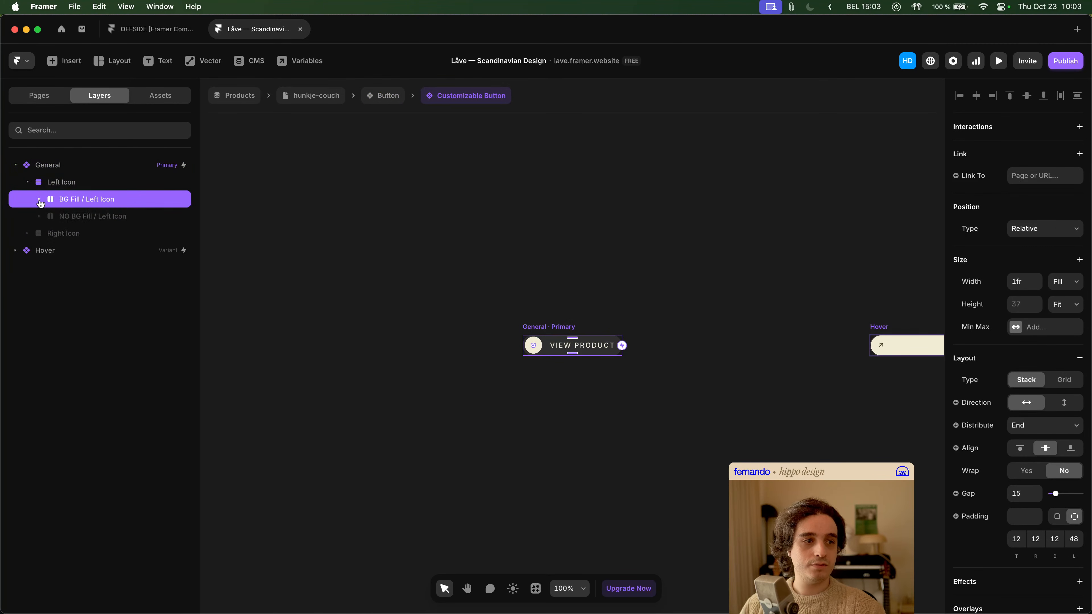
click(40, 200)
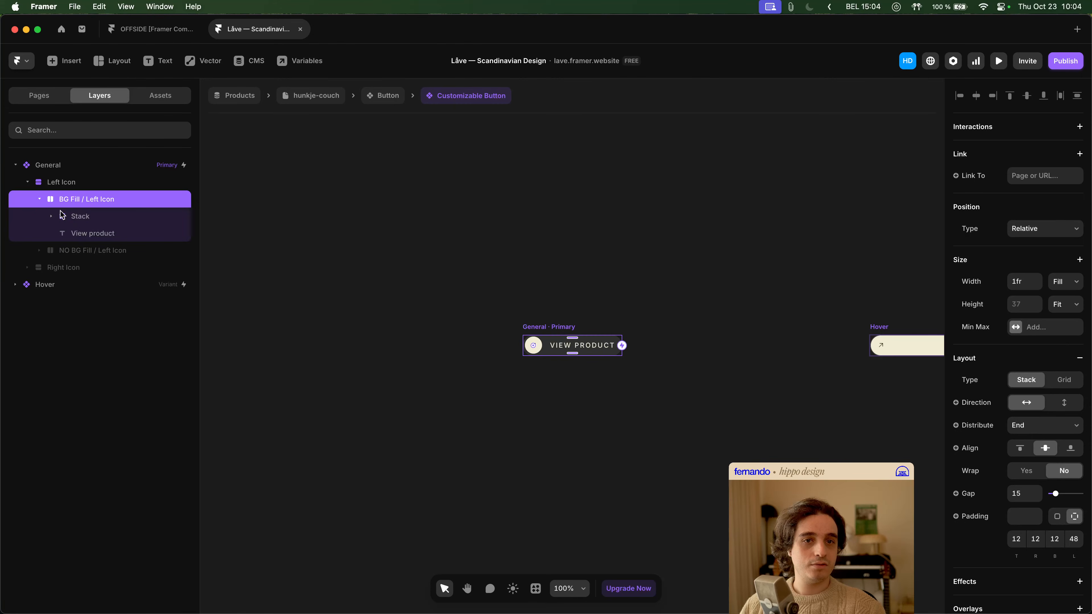
click(96, 218)
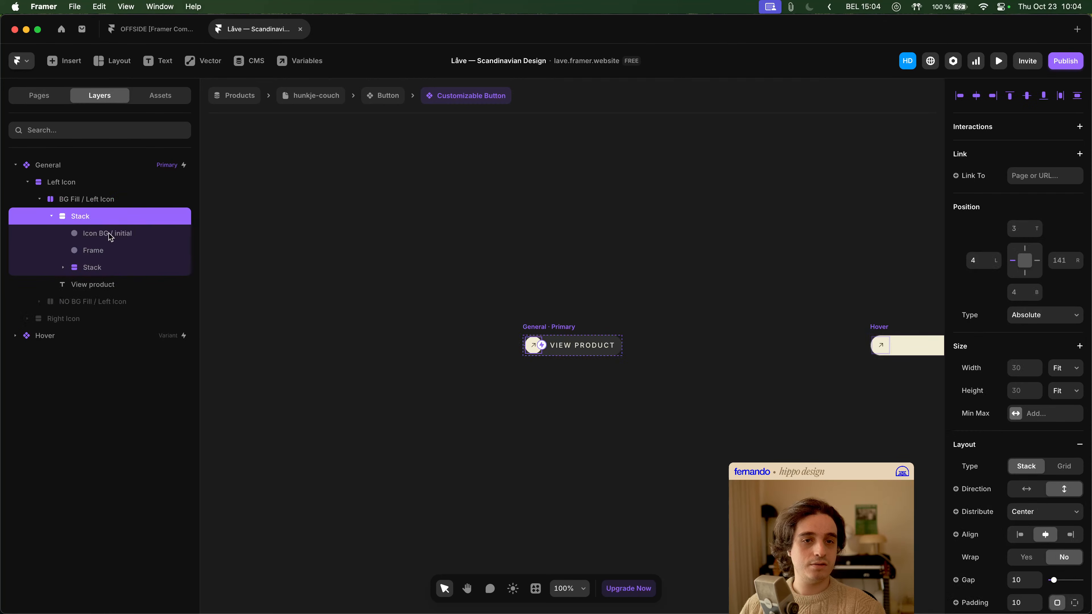
- Inspect the Hover variant's icon Frame and BG Fill / Left Icon layer, and collapse the BG Fill layers of both variants
scroll(582, 371, right, 6)
click(632, 345)
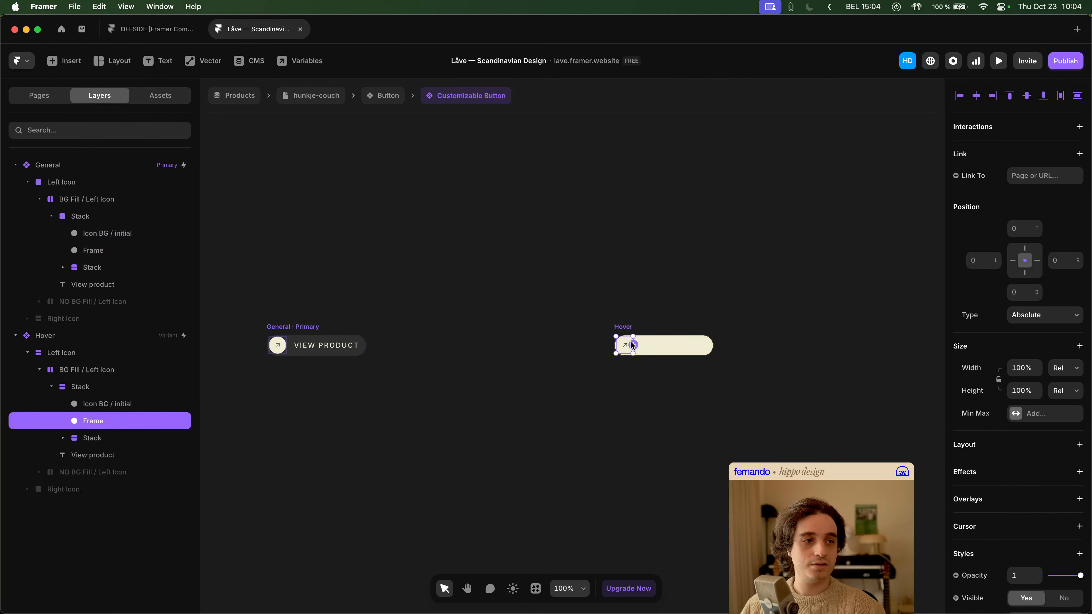
click(113, 373)
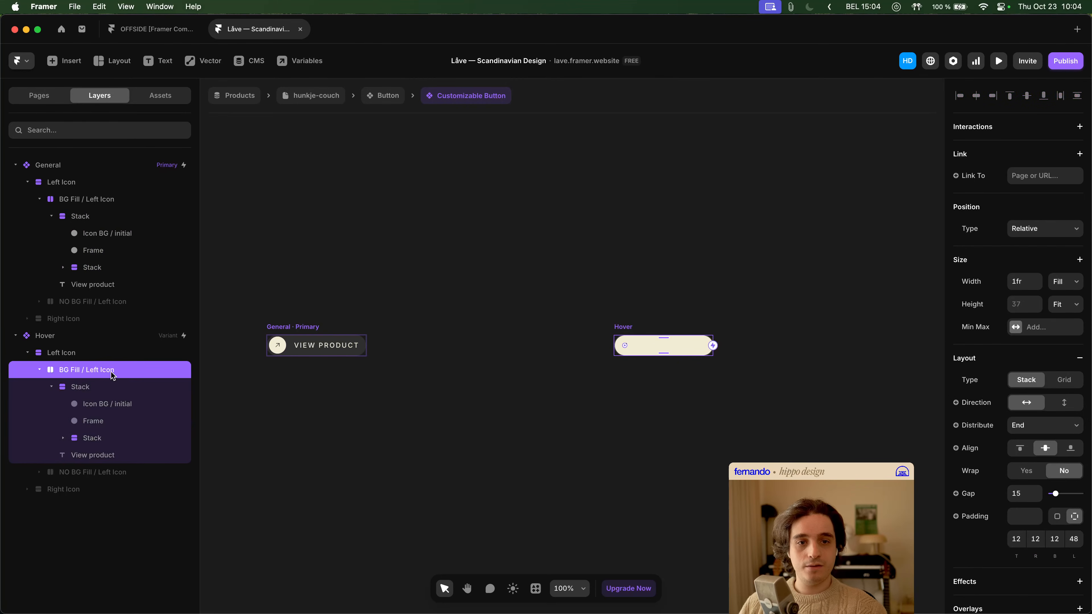
click(39, 371)
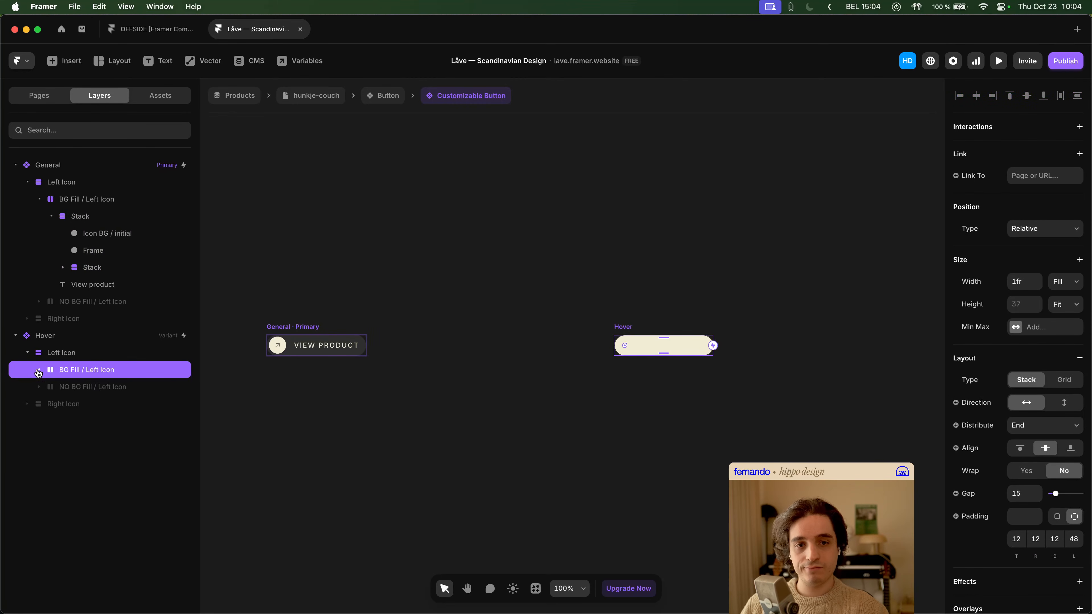
click(39, 371)
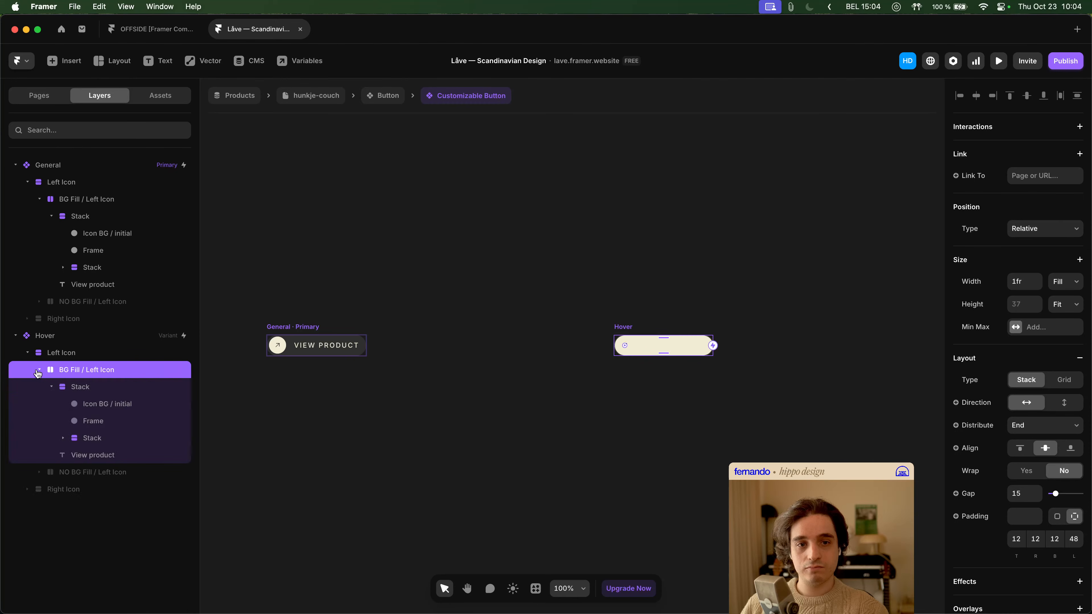
click(39, 371)
click(41, 198)
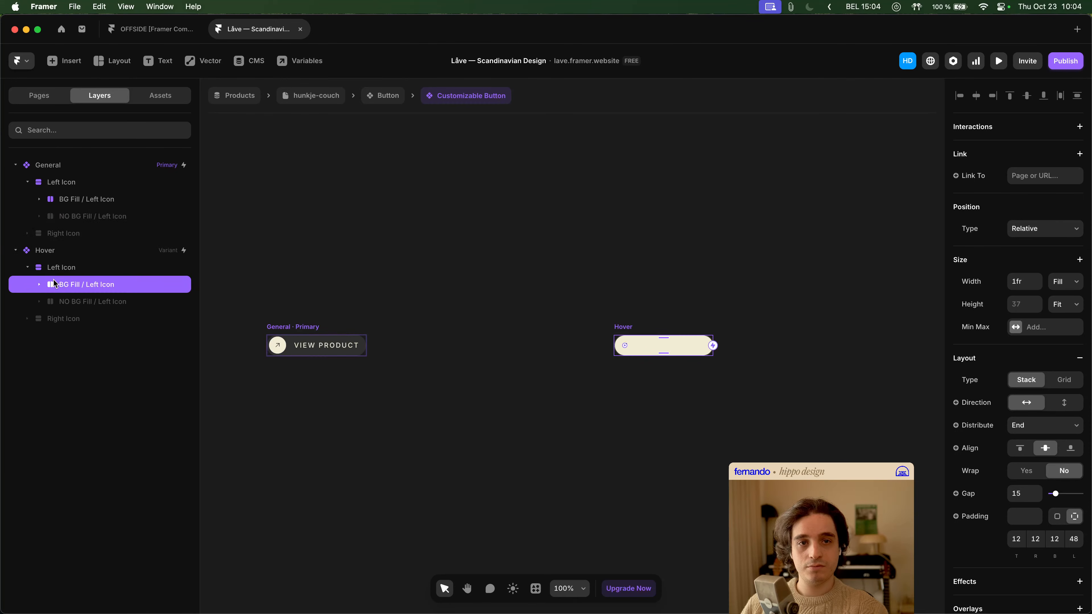
- Compare the position and layout settings of the Stacks inside the Hover variant's BG Fill and NO BG Fill / Left Icon layers
click(39, 301)
click(38, 285)
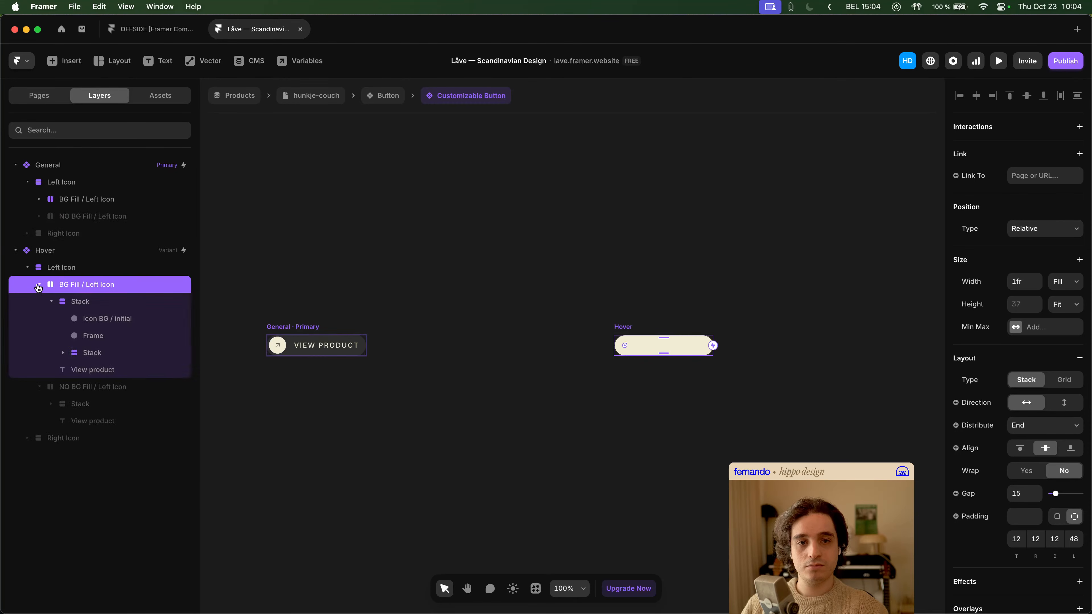
click(52, 302)
click(81, 352)
click(52, 353)
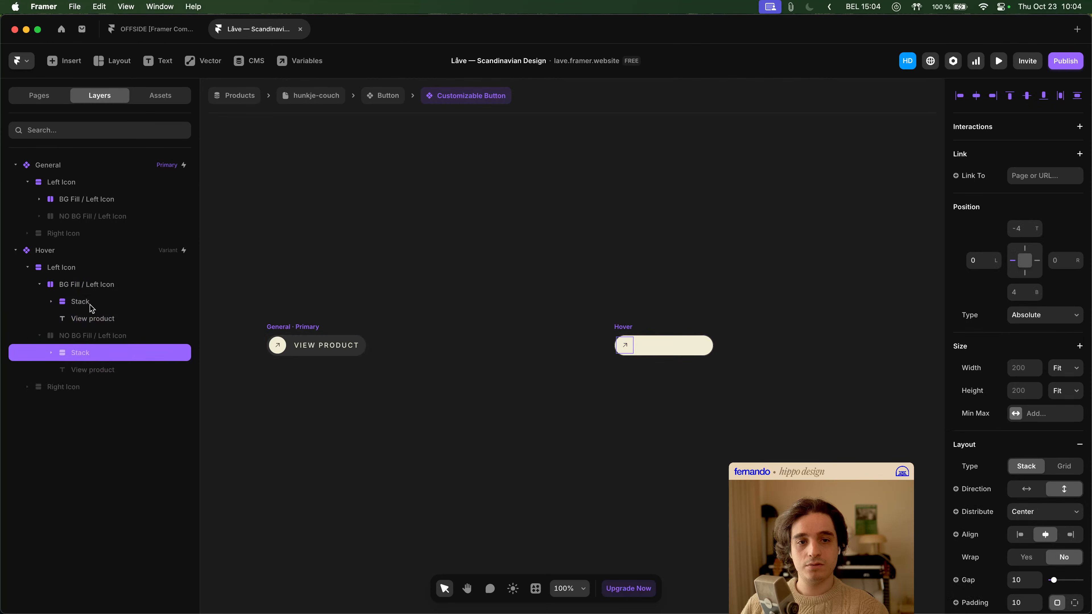
click(82, 302)
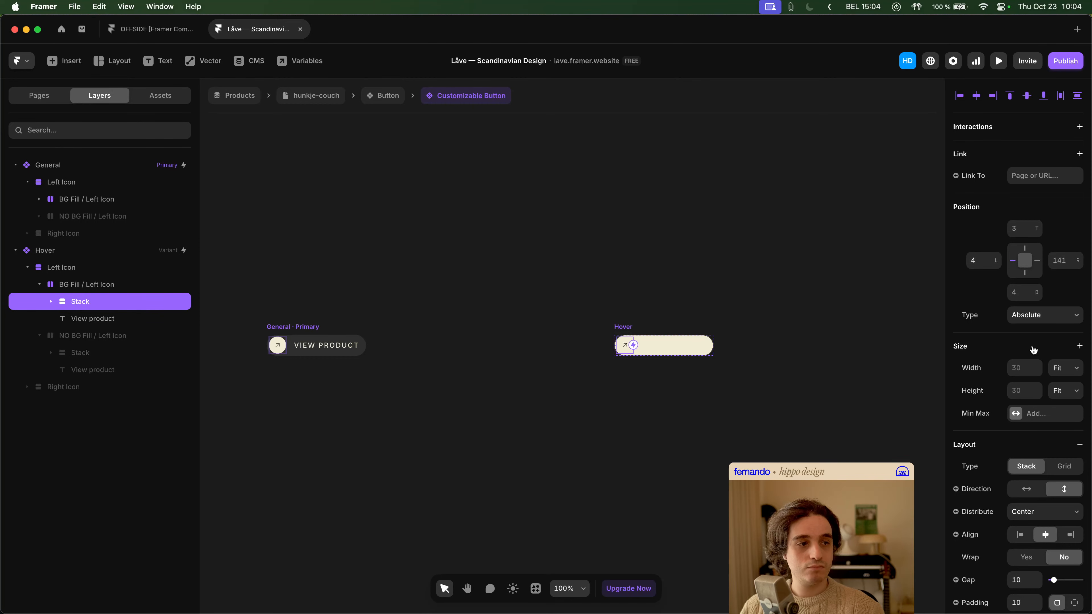
- Set the left offset of the Stack inside the Hover variant's NO BG Fill / Left Icon layer to -4
click(88, 354)
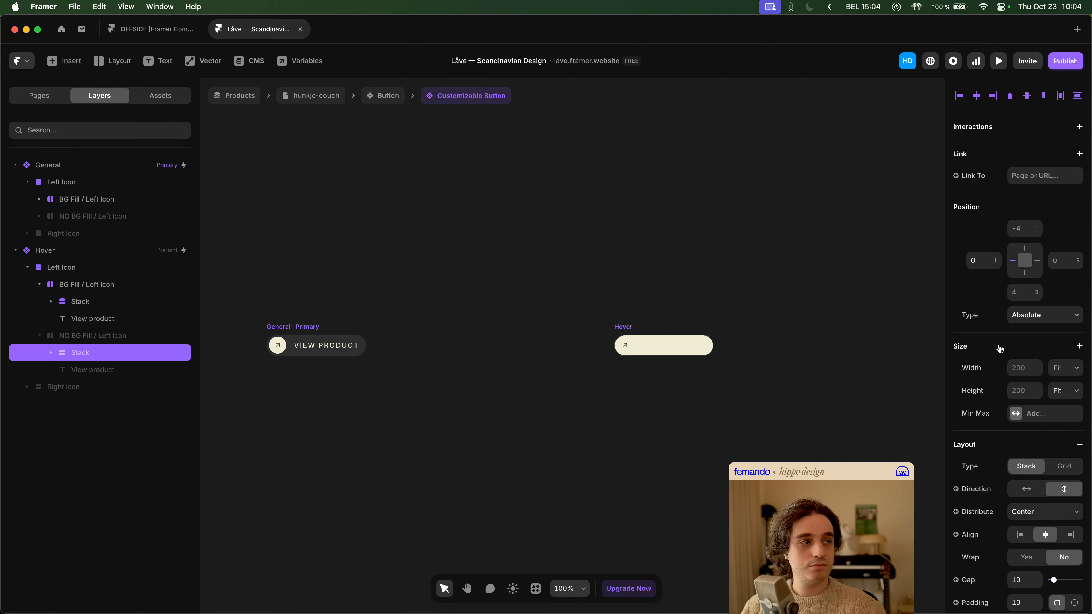
click(982, 260)
text(-4)
key(Return)
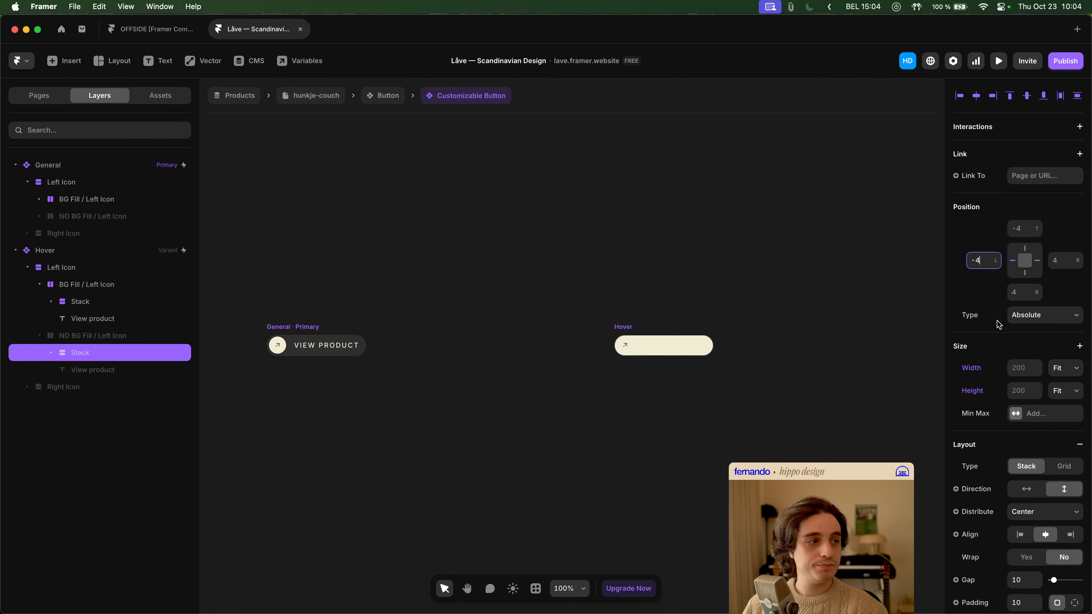
- Reset the width and height overrides of the Stack in the Hover variant's NO BG Fill / Left Icon layer
click(984, 369)
click(983, 401)
click(974, 391)
click(982, 414)
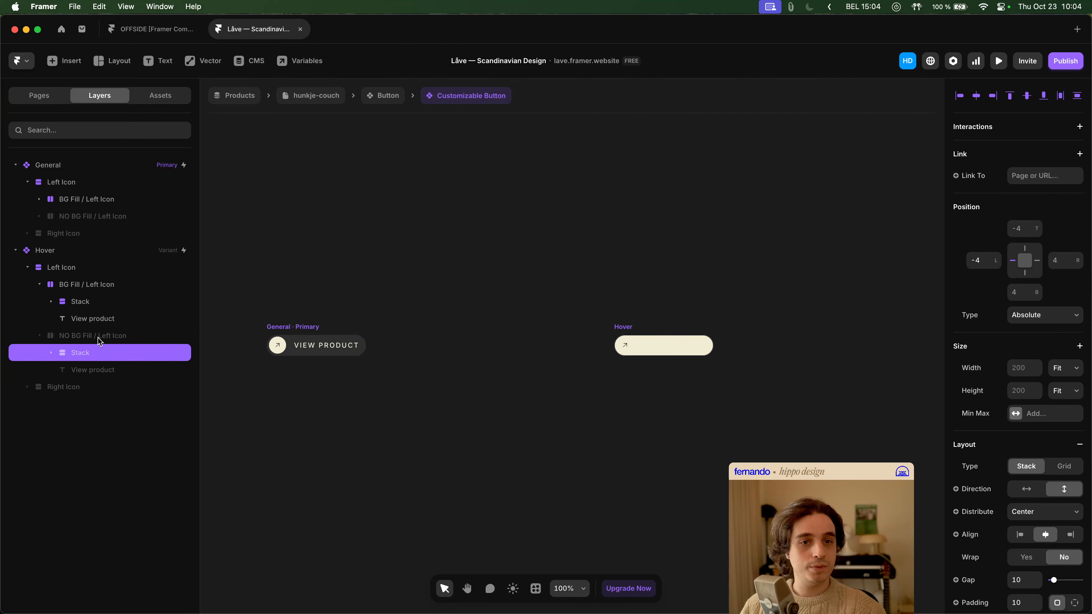
- Compare the position and size of the outer Stacks in the Hover variant's BG Fill and NO BG Fill / Left Icon layers
click(96, 304)
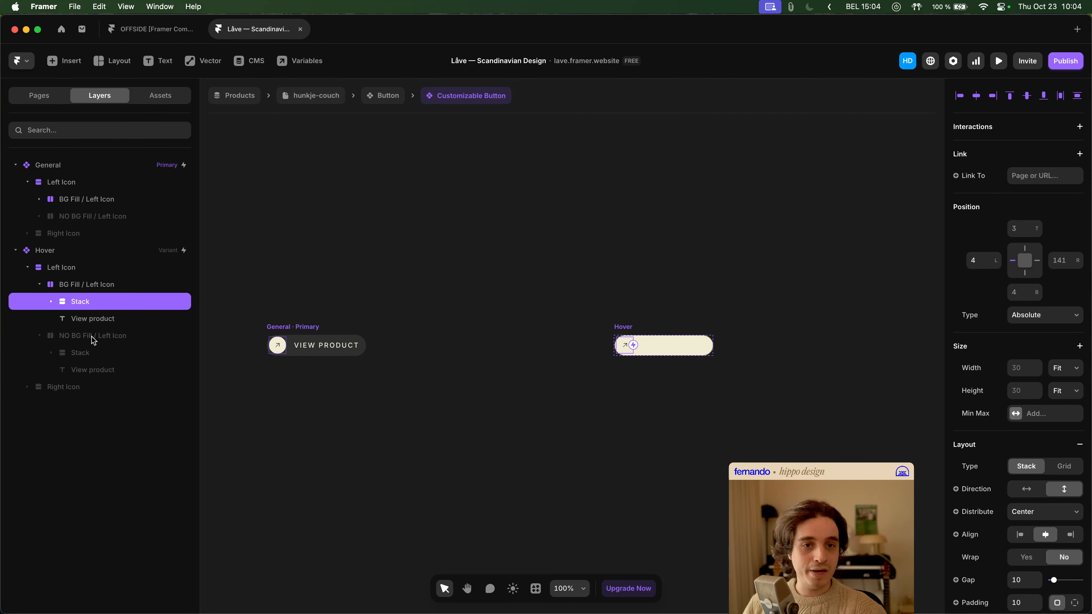
click(88, 352)
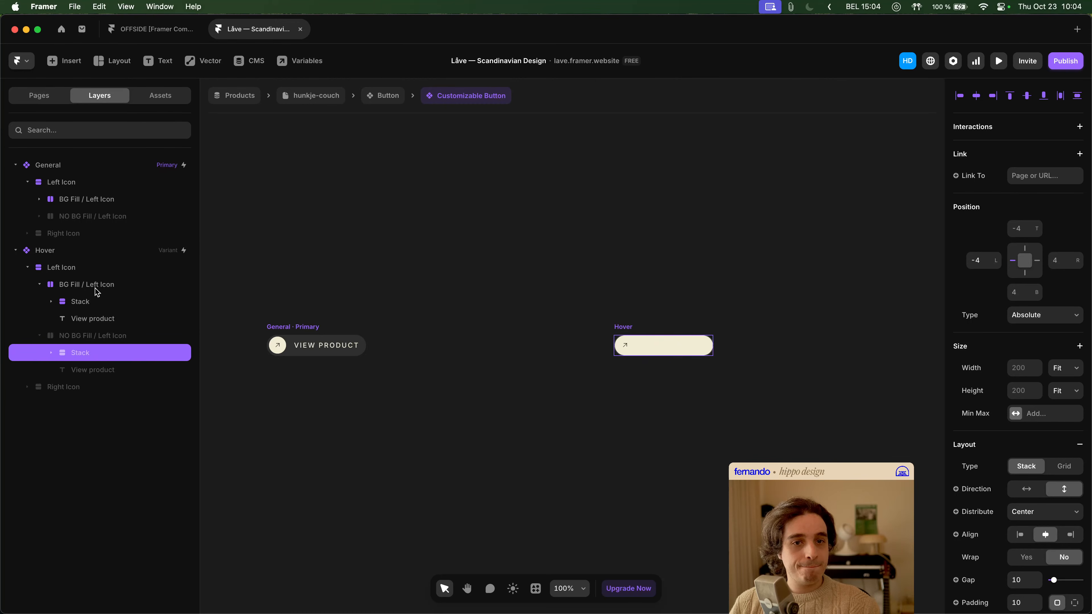
click(95, 302)
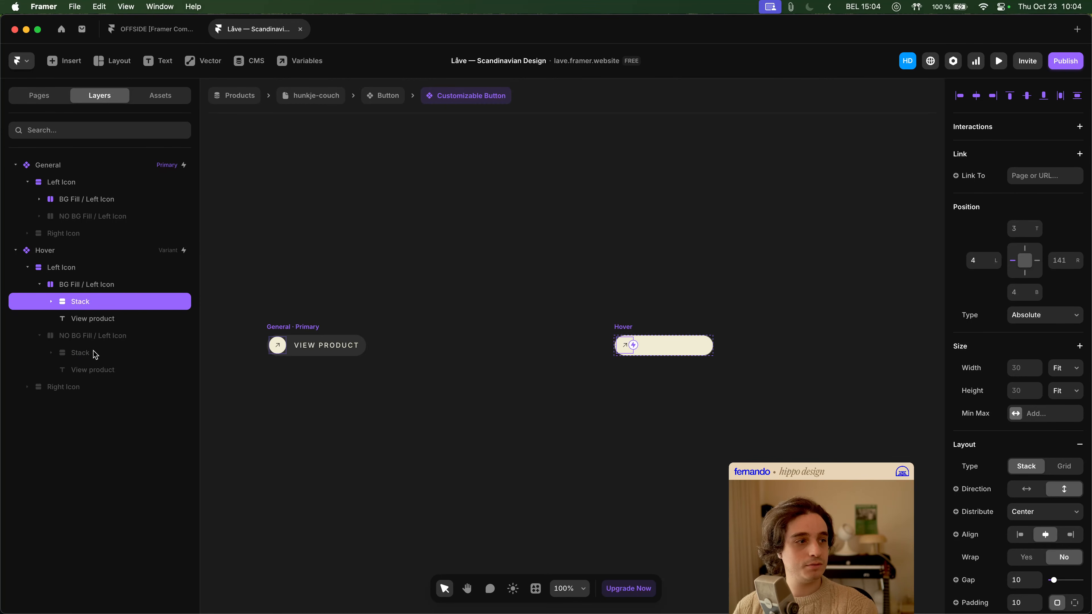
click(95, 354)
click(91, 300)
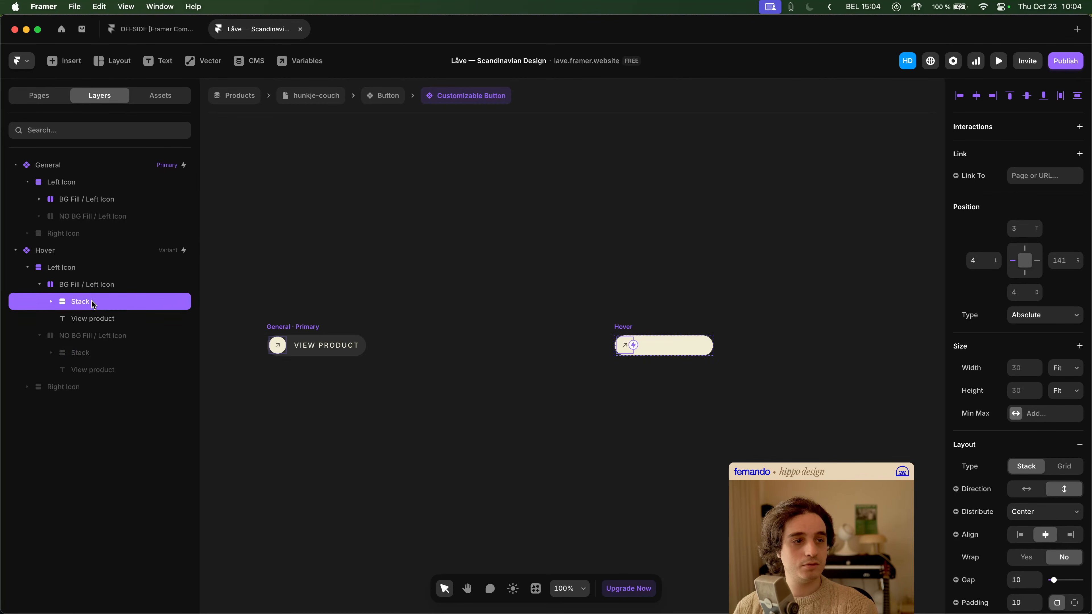
click(98, 352)
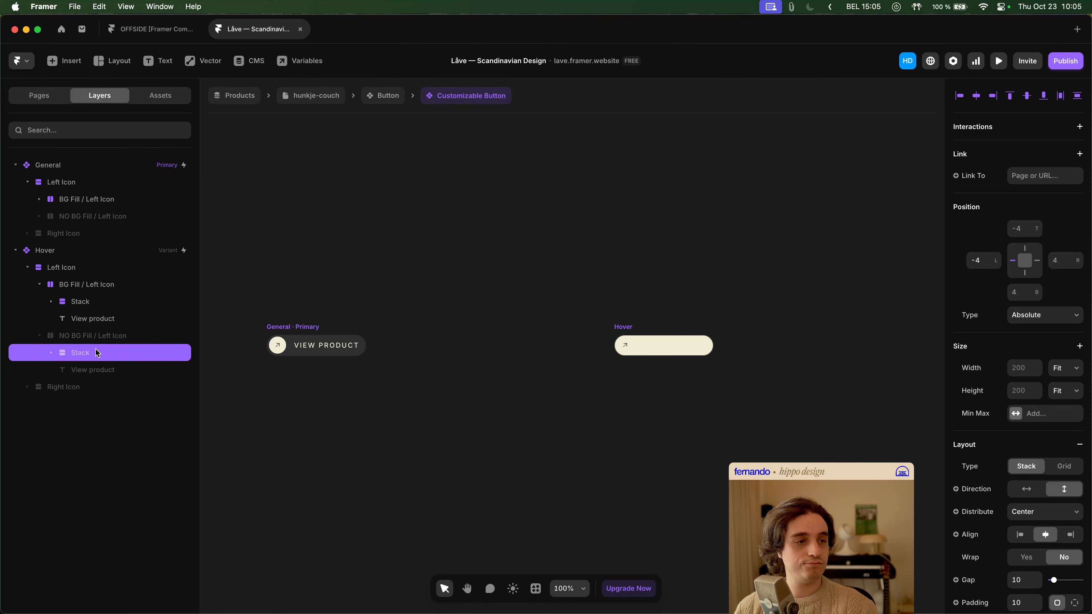
- Expand both Hover Stacks and compare their icon background and Frame layers
click(53, 354)
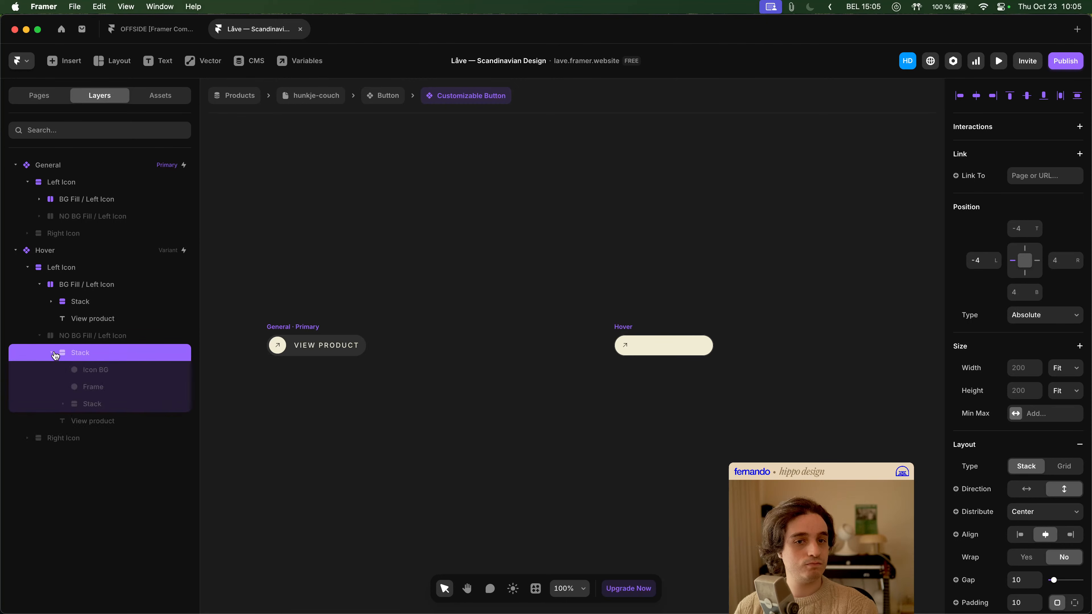
click(52, 302)
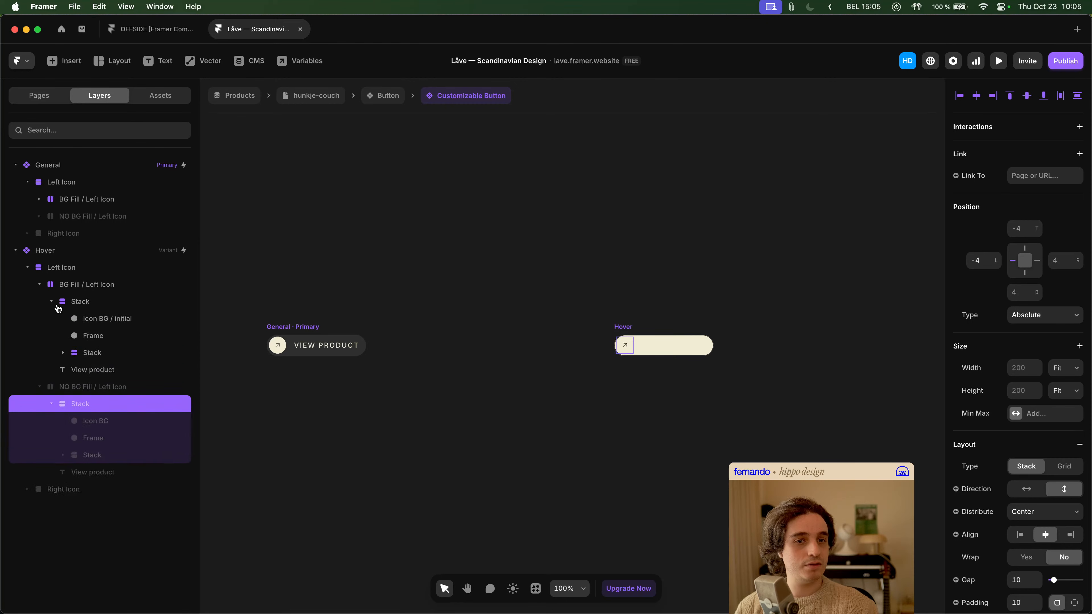
click(94, 318)
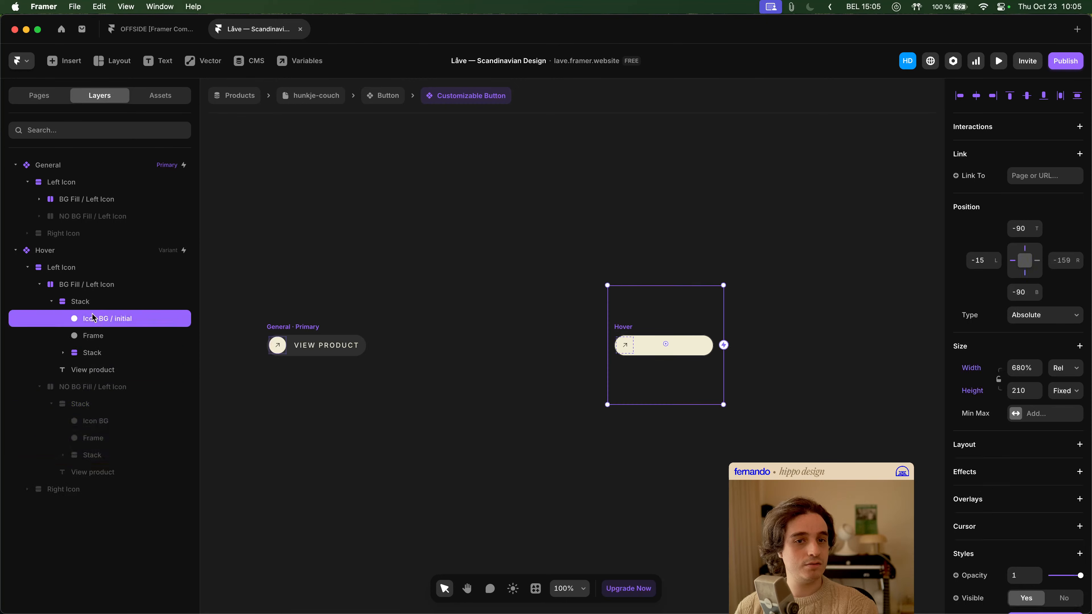
click(105, 422)
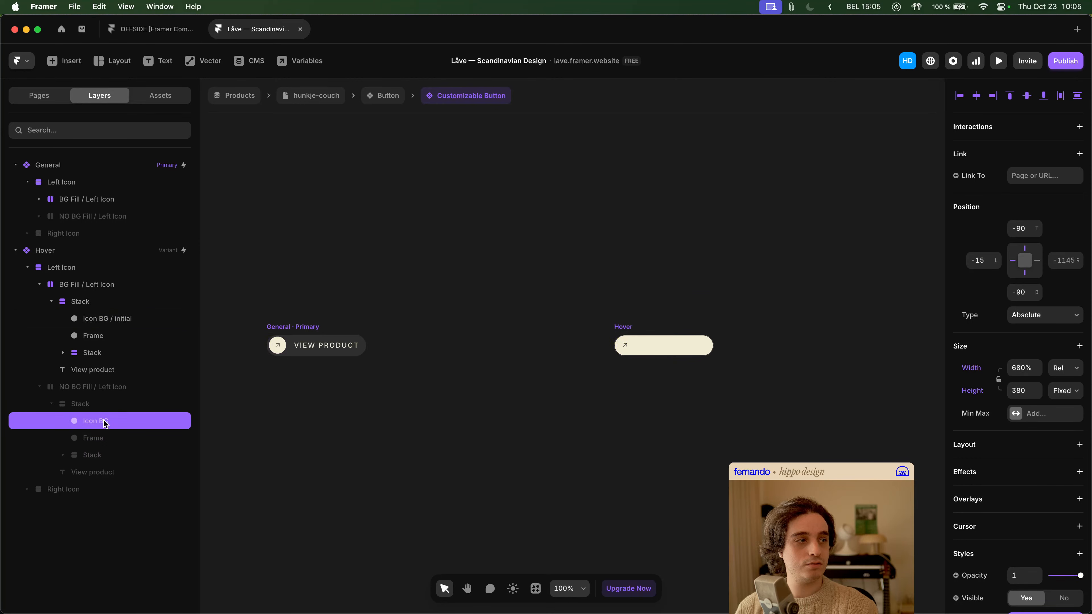
click(114, 340)
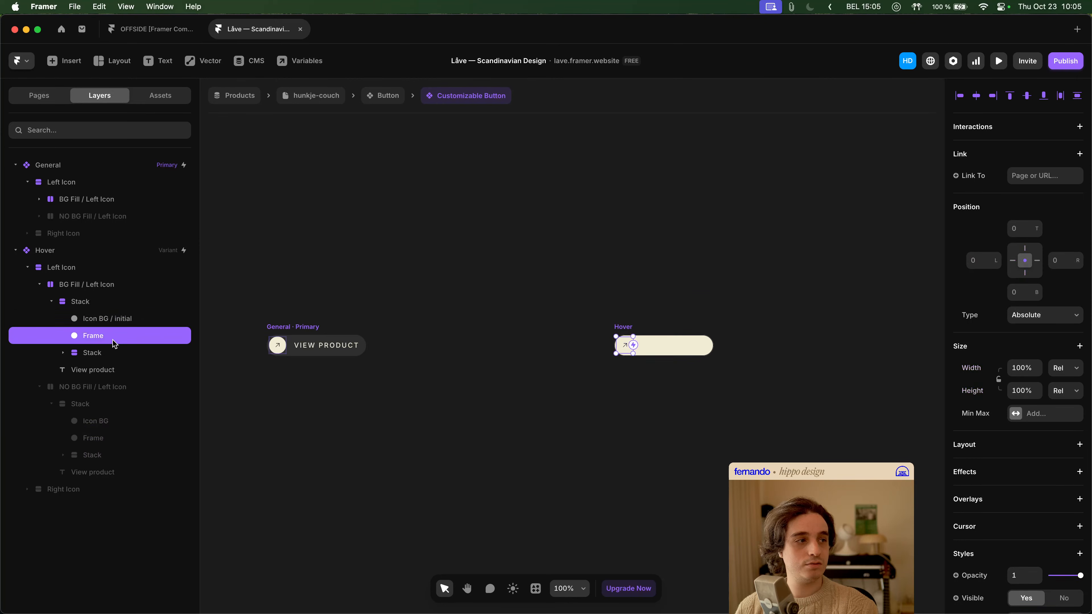
click(102, 439)
- Set the distribution of the nested icon Stack in the Hover variant's NO BG Fill / Left Icon layer to End
click(111, 354)
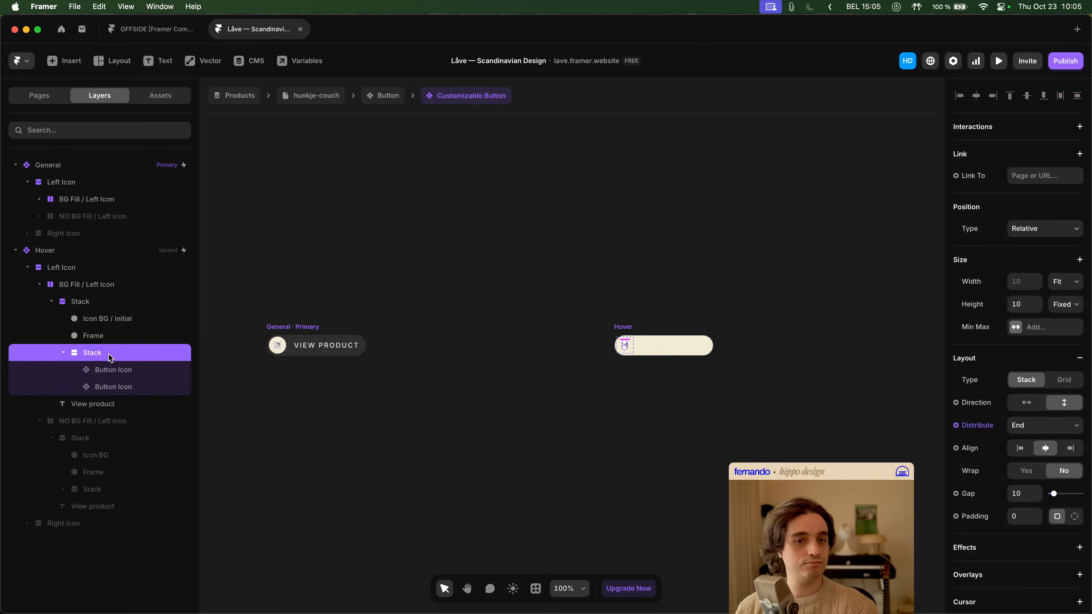
click(104, 490)
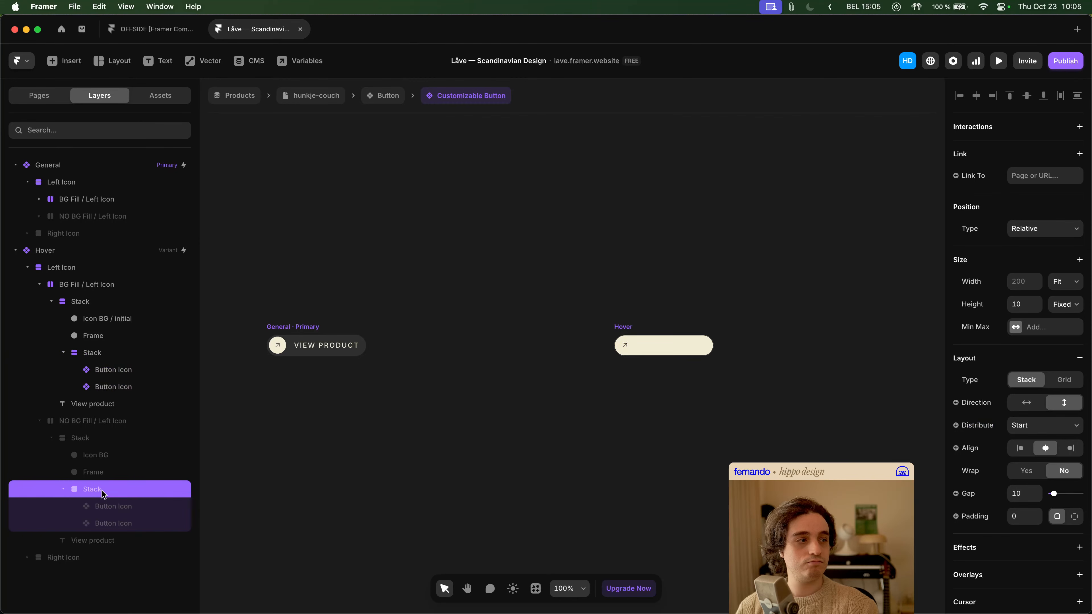
click(119, 359)
click(116, 489)
click(1038, 428)
click(1036, 447)
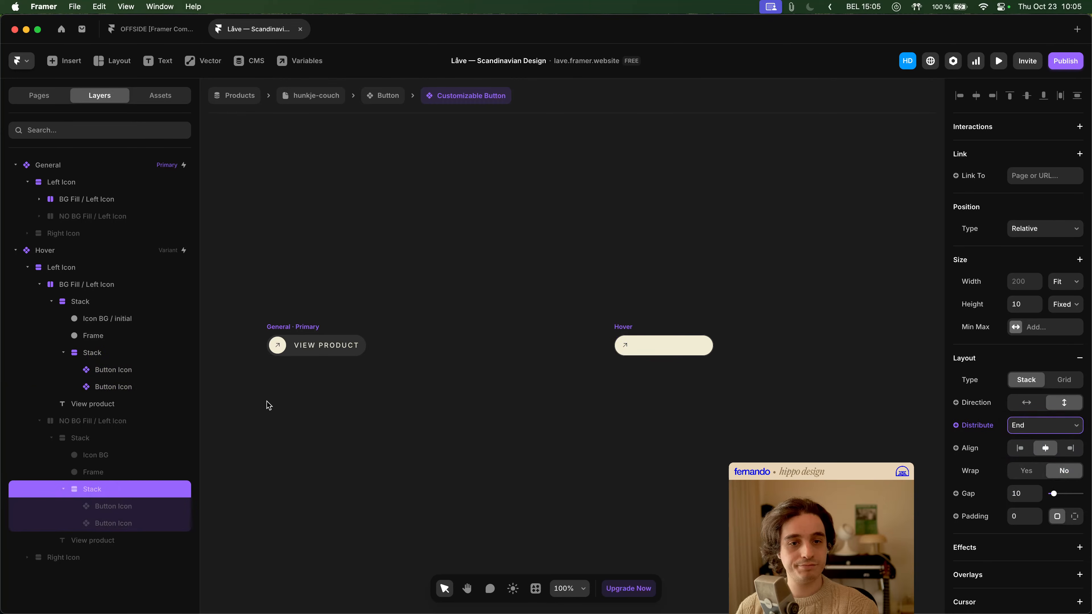
- Compare the Button Icon layers and their parent Stacks between the Hover variant's BG Fill and NO BG Fill layers
click(131, 366)
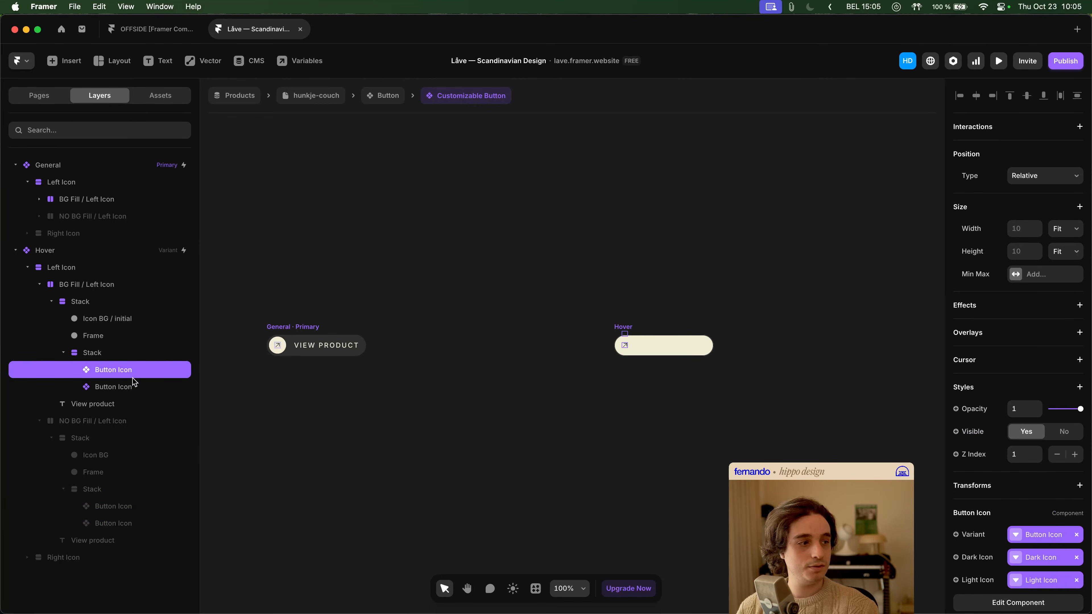
click(133, 383)
click(126, 508)
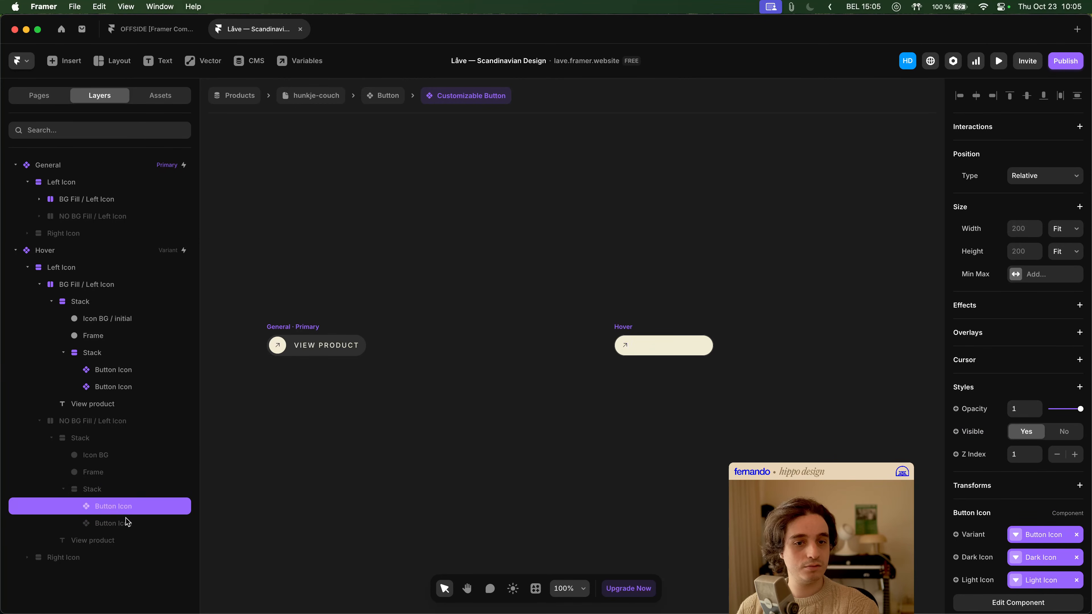
click(127, 521)
click(123, 490)
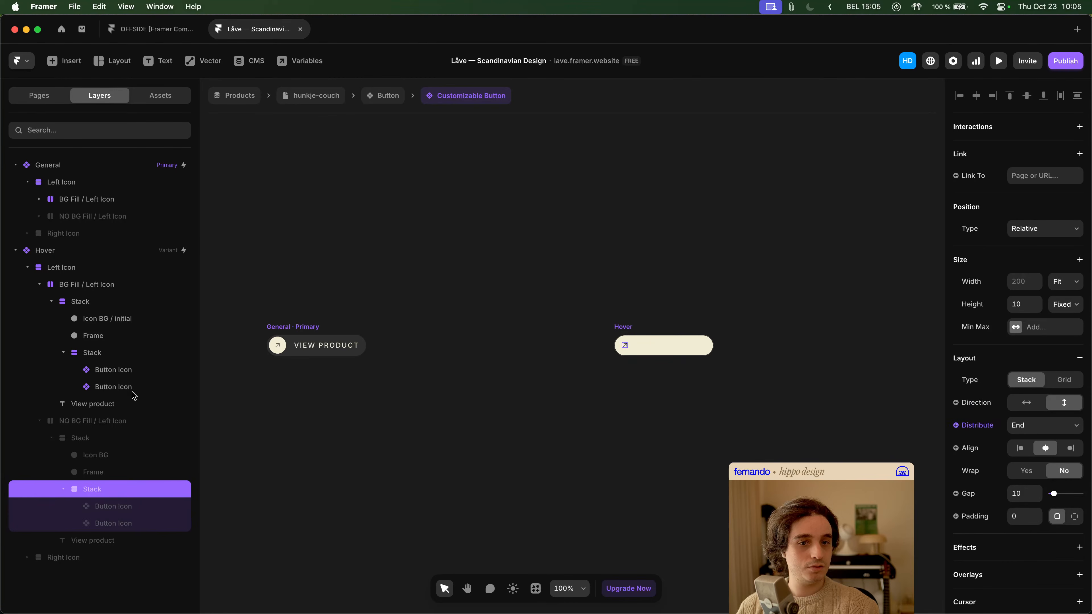
click(110, 354)
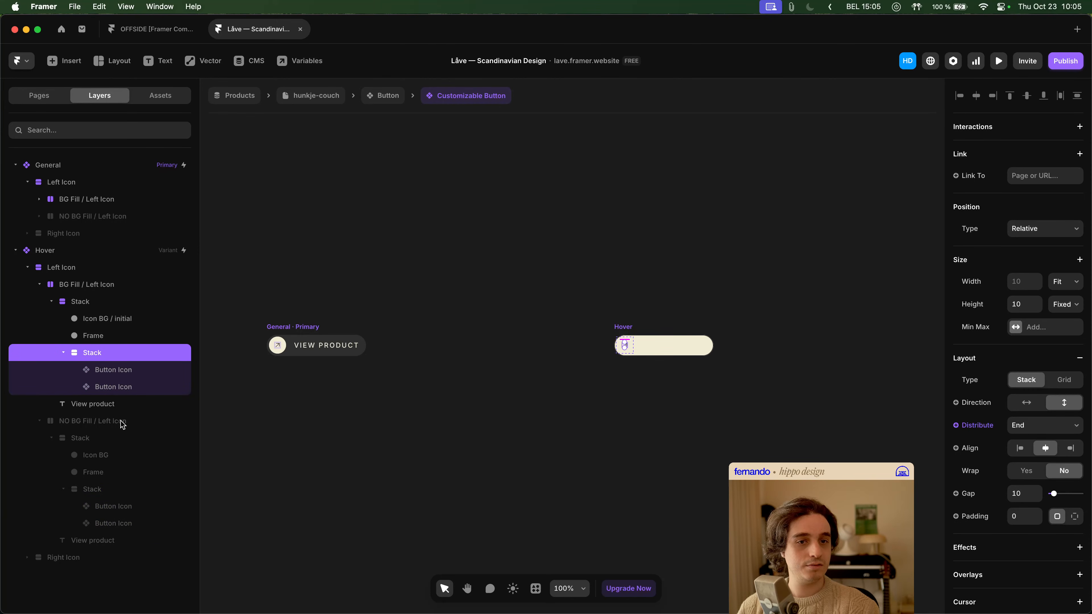
click(113, 490)
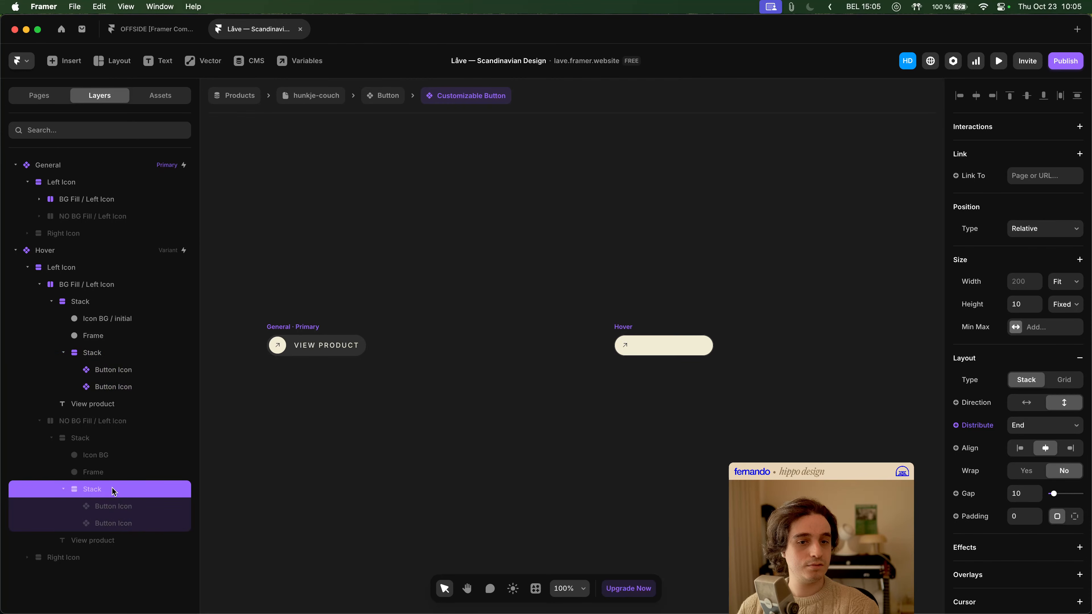
- Change the visibility condition of the Hover variant's NO BG Fill / Left Icon layer so that it shows on the canvas
click(117, 423)
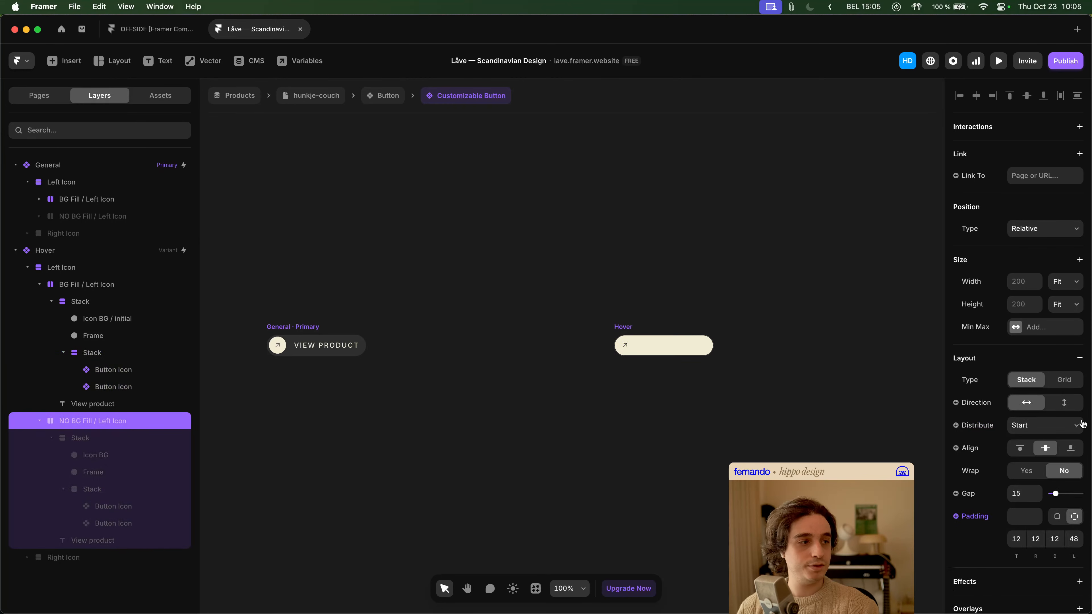
scroll(1046, 437, down, 2)
scroll(1046, 437, down, 3)
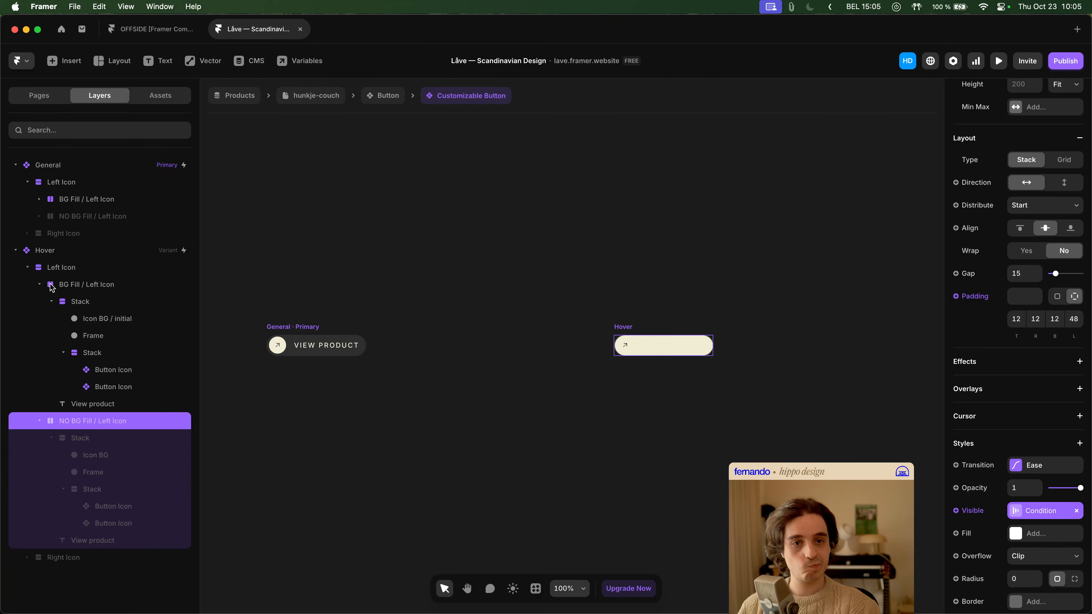
click(40, 284)
click(88, 285)
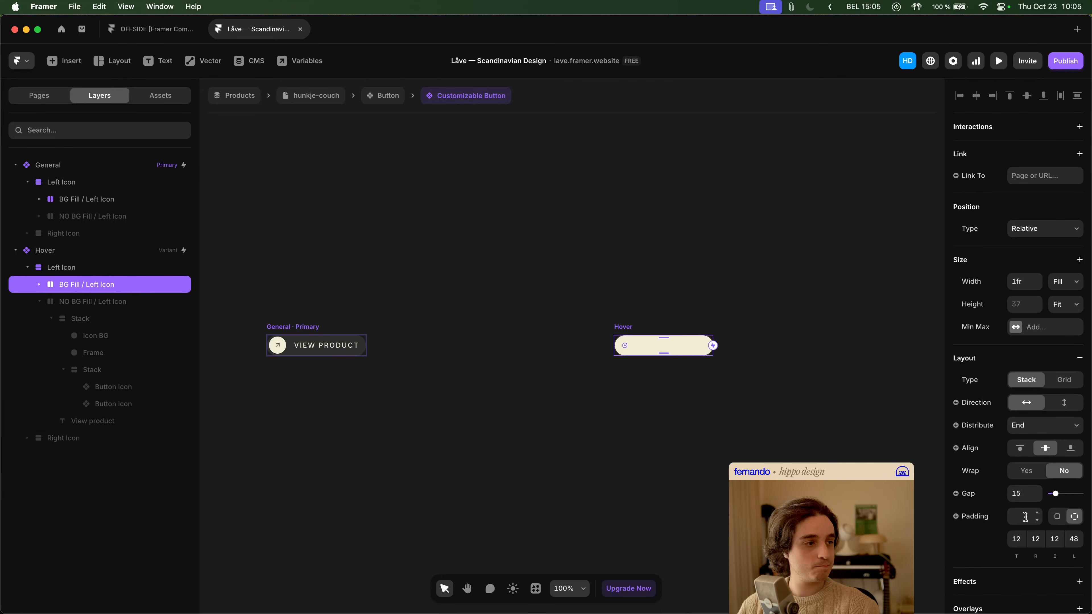
click(102, 305)
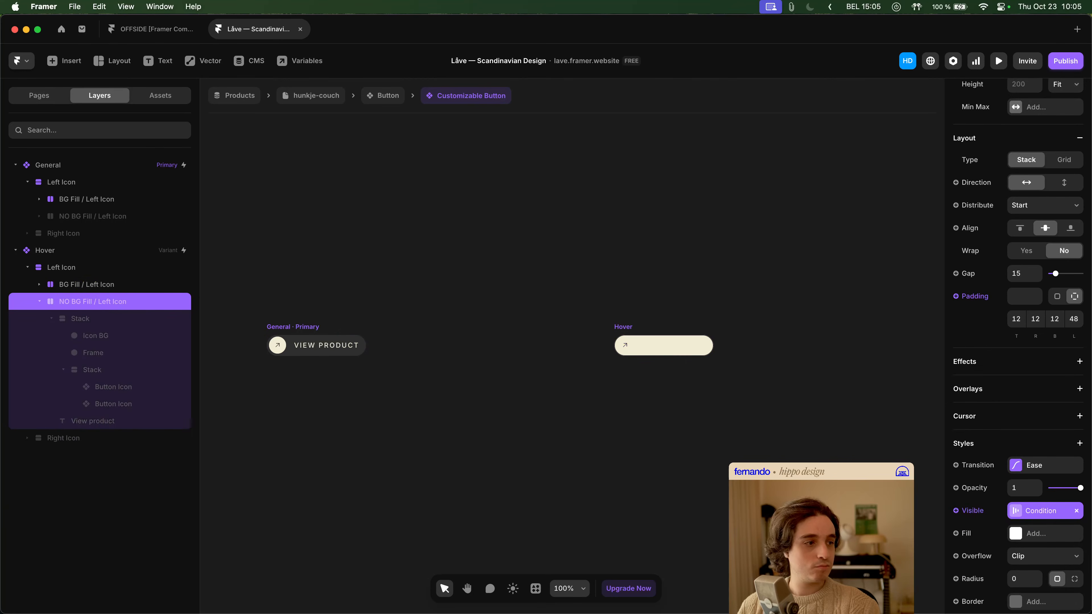
click(1027, 512)
click(908, 588)
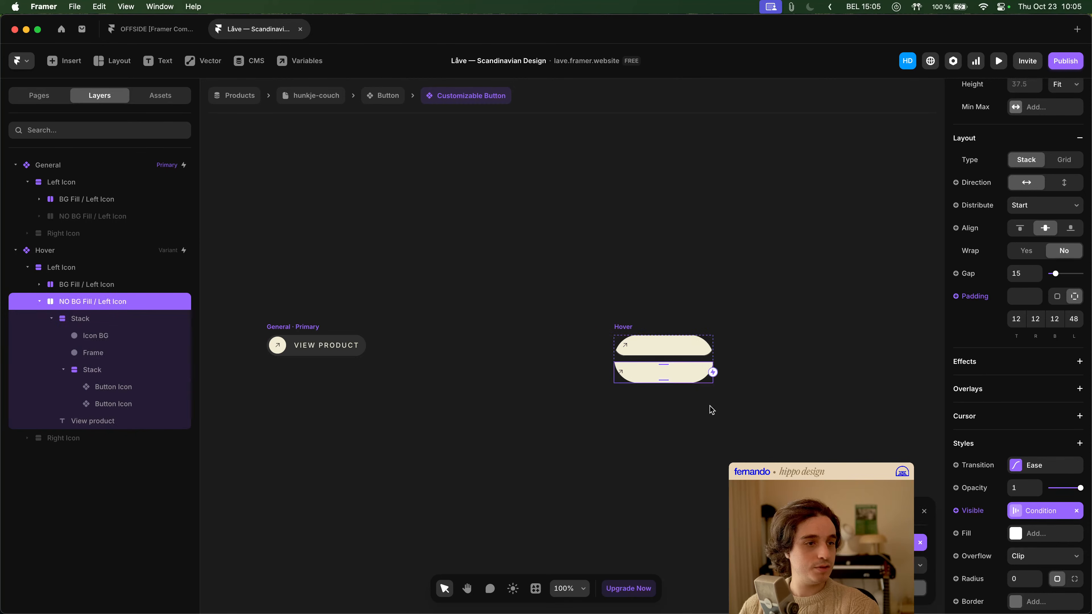
- Set the Hover variant's corner radius to 0
key(space)
drag(721, 409, 623, 402)
click(624, 402)
scroll(558, 347, up, 5)
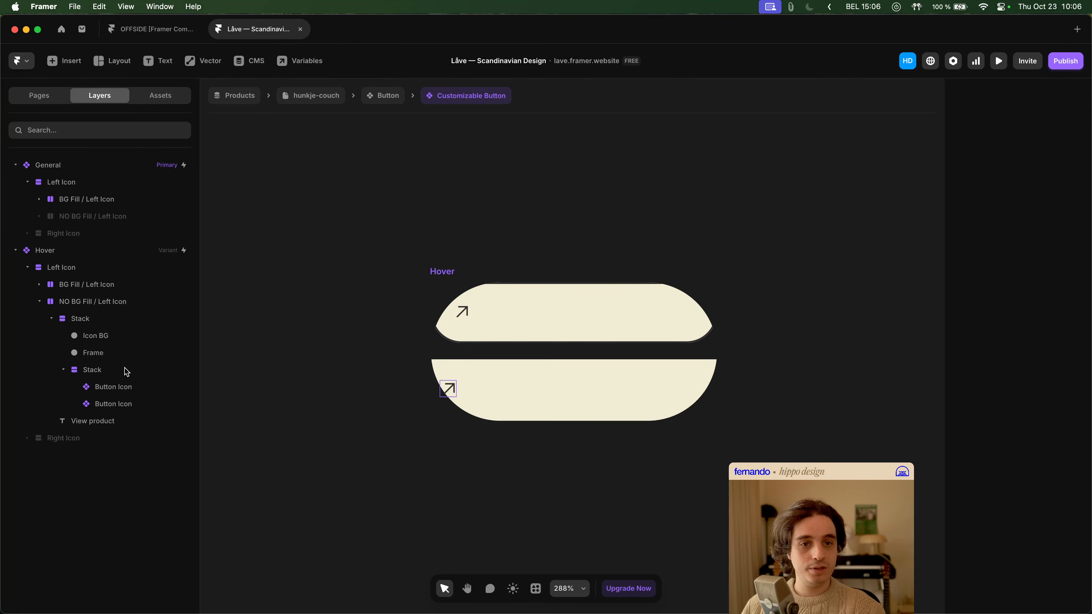
click(453, 272)
scroll(1032, 409, down, 7)
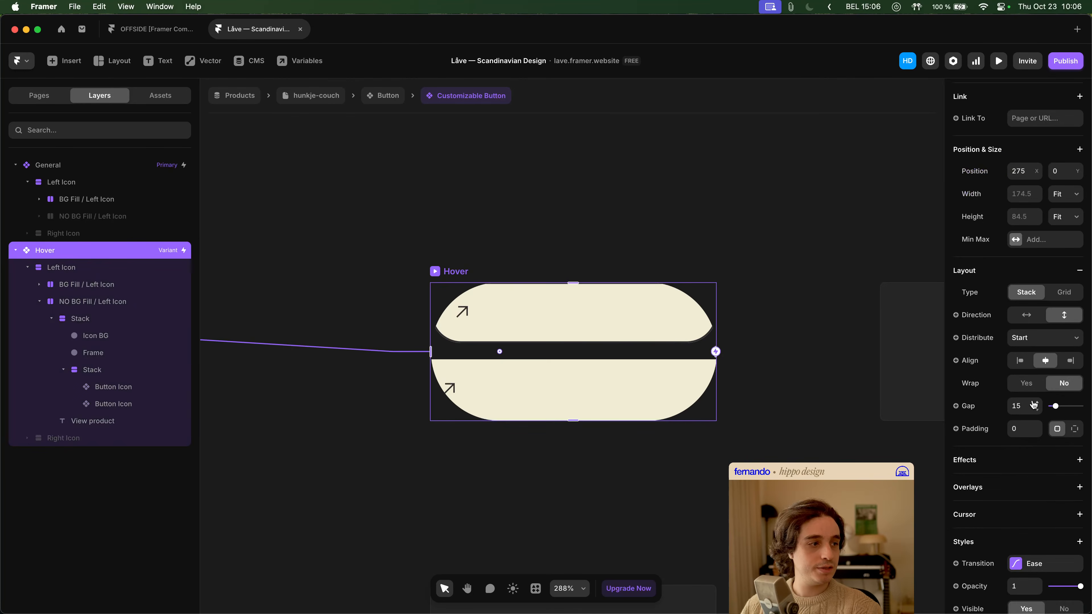
click(1028, 480)
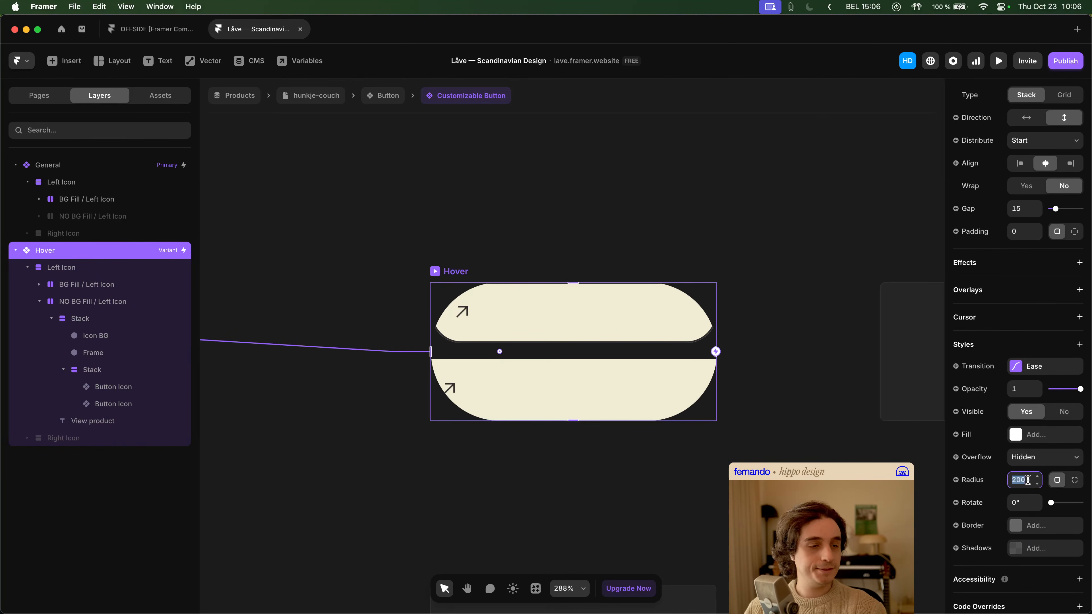
text(0)
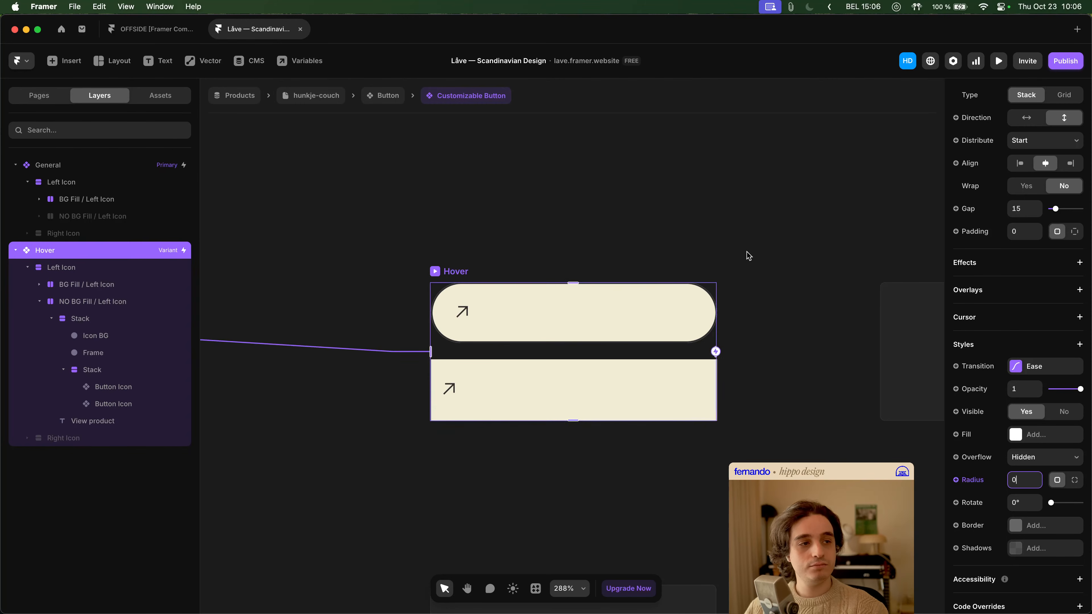
click(748, 255)
- Inspect the Icon BG and View product layers inside the Hover variant's NO BG Fill / Left Icon layer
click(499, 372)
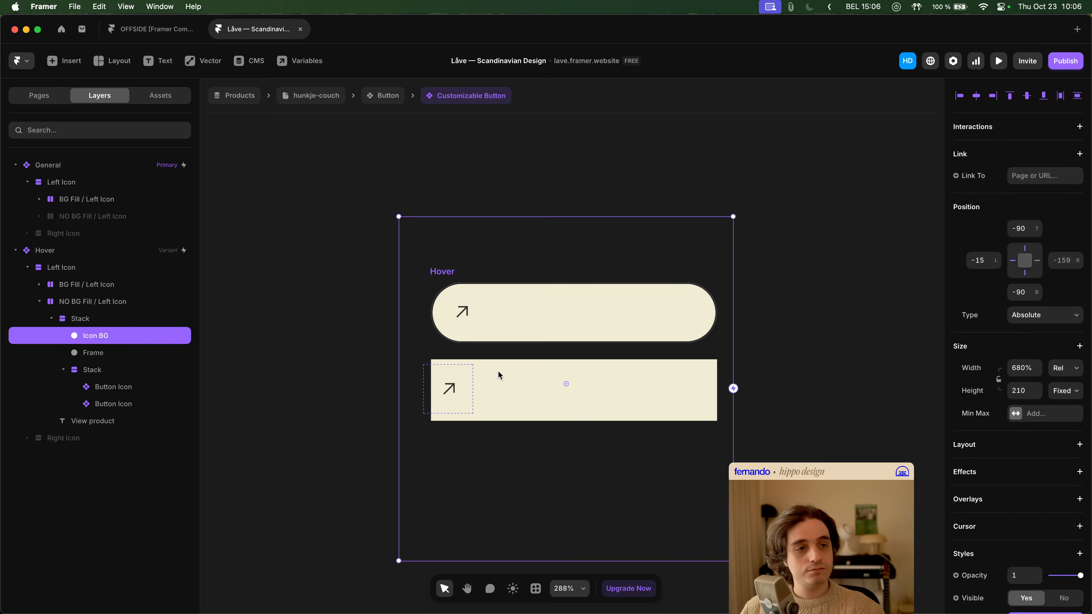
scroll(378, 356, left, 2)
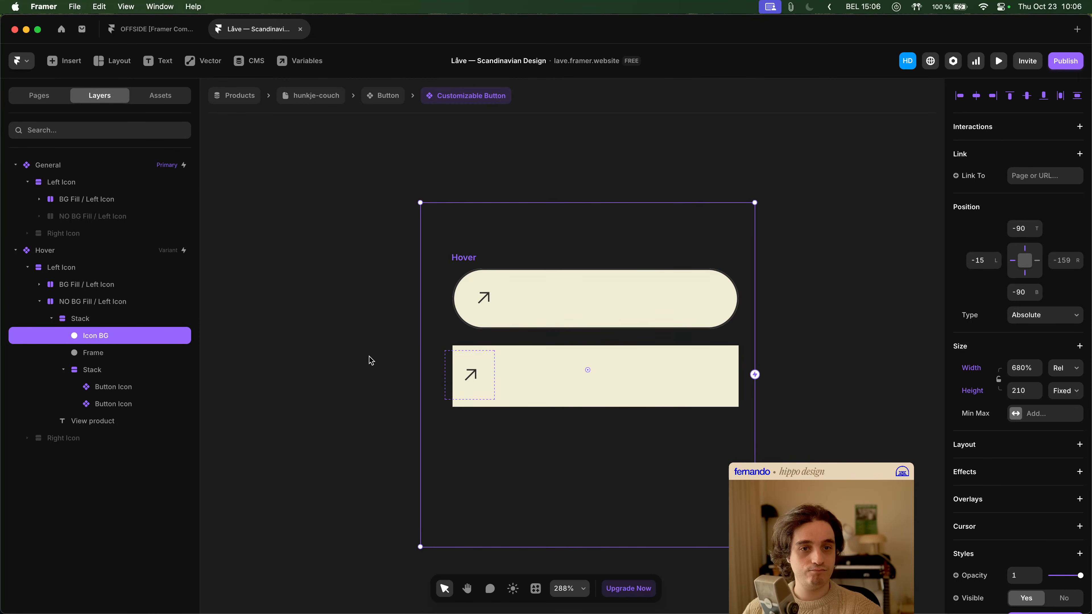
click(142, 302)
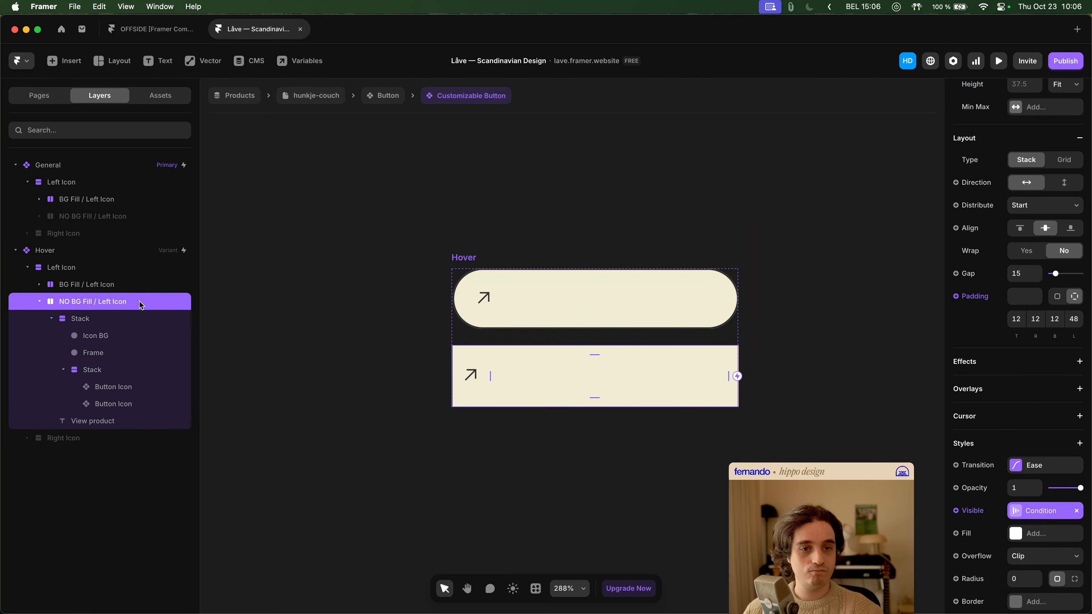
click(108, 424)
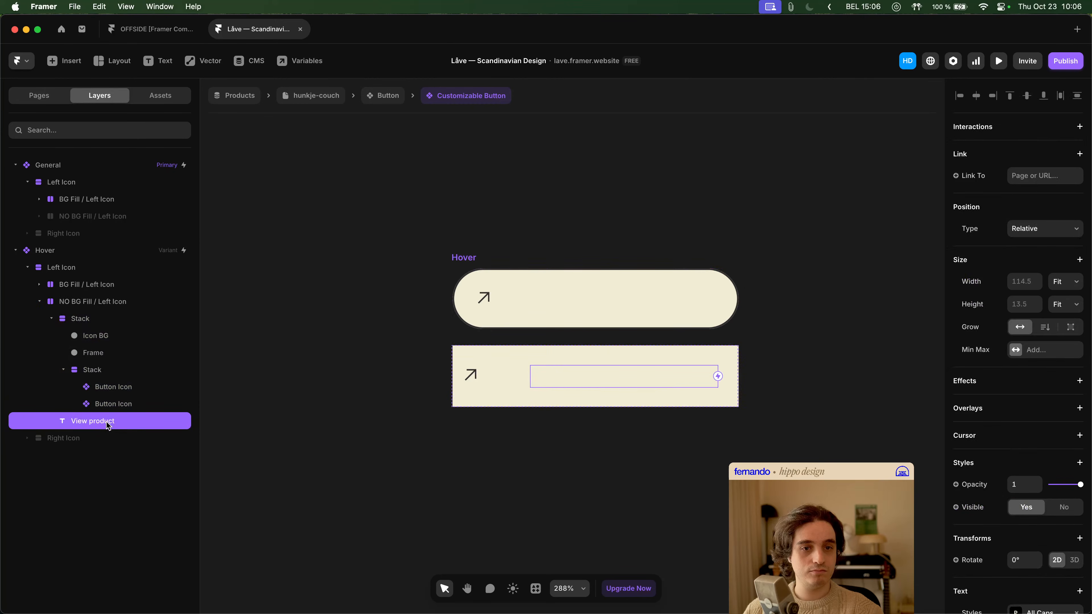
click(64, 370)
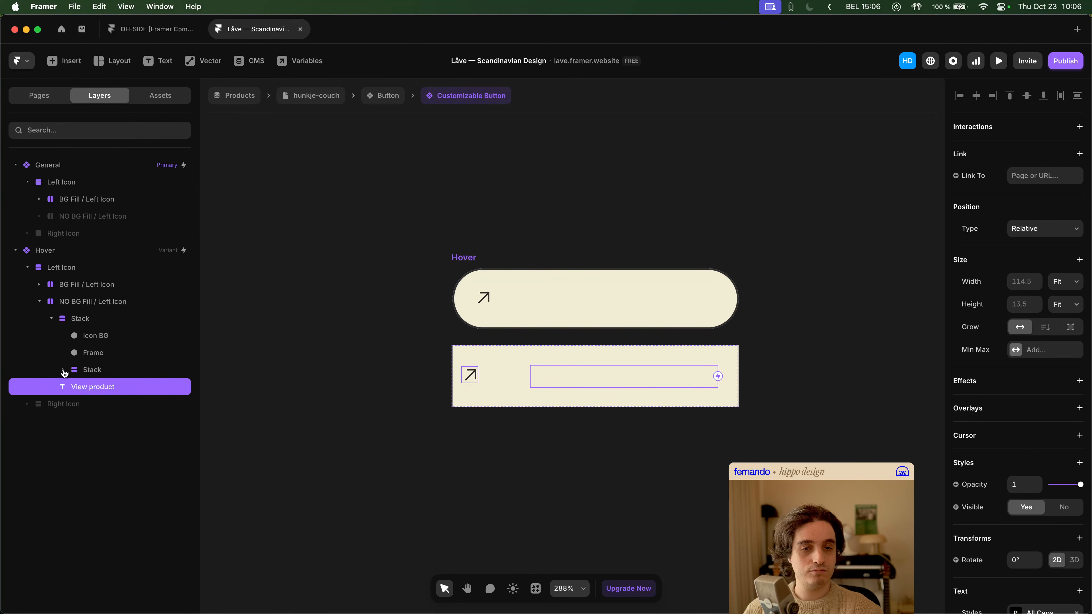
click(107, 335)
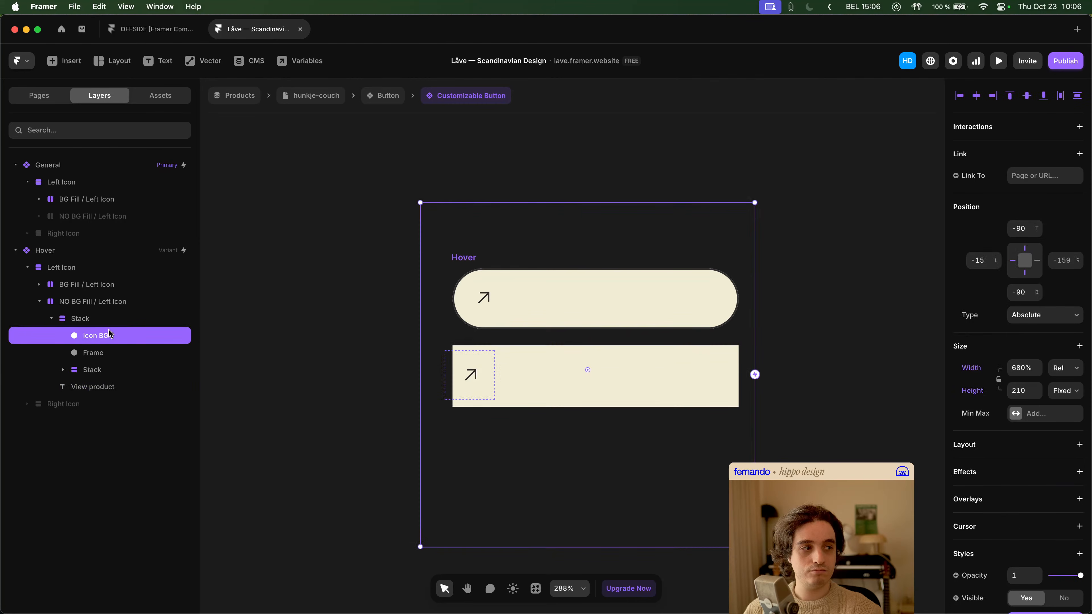
- Compare the icon background, Frame, Stack and text layers between the Hover variant's BG Fill and NO BG Fill / Left Icon layers
click(39, 284)
click(117, 320)
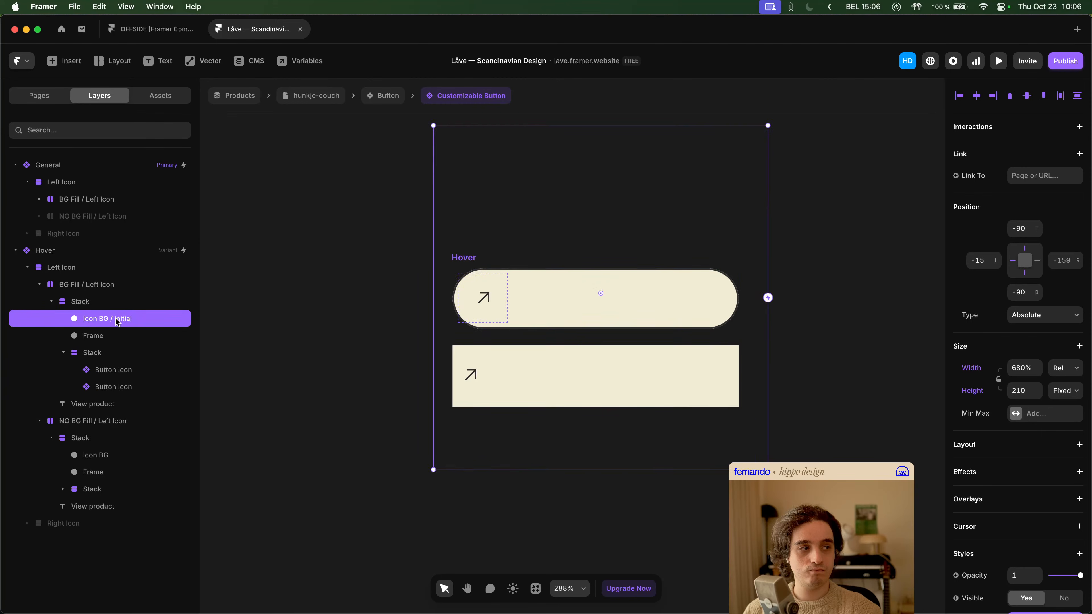
click(111, 457)
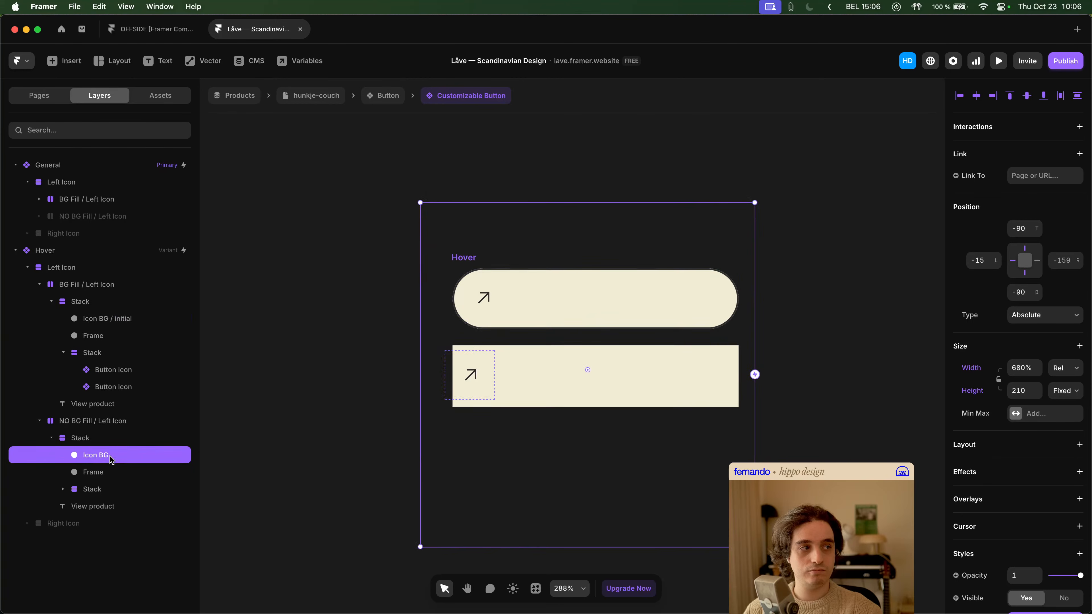
click(112, 336)
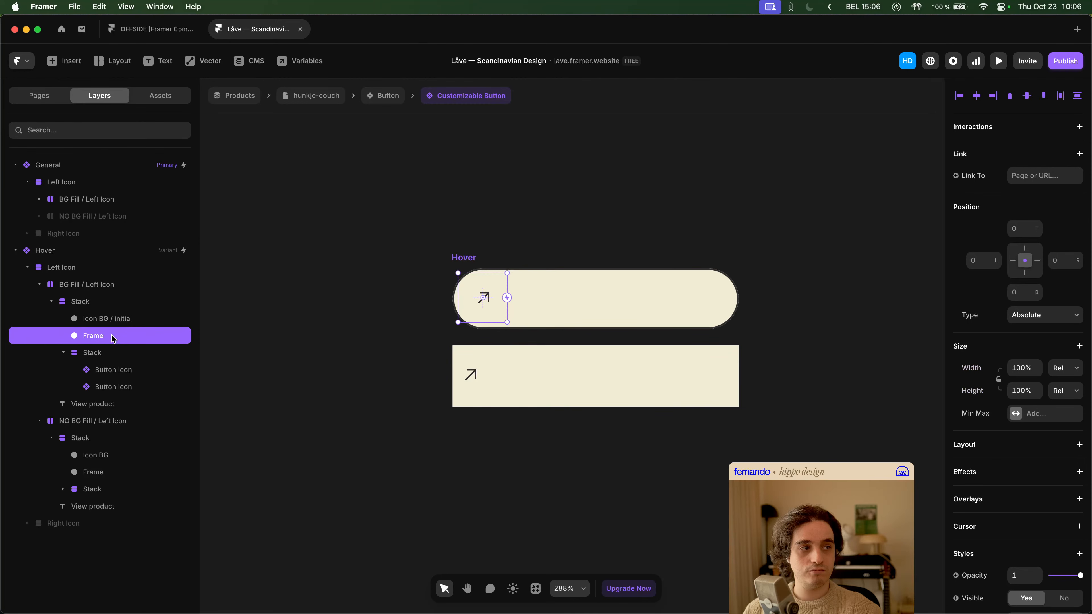
click(114, 472)
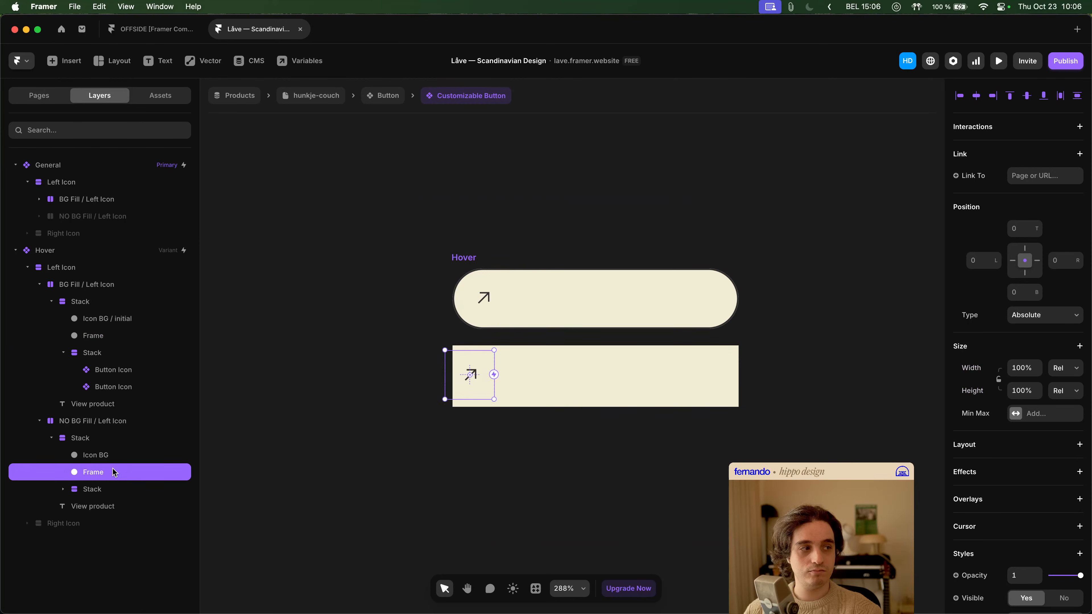
click(110, 489)
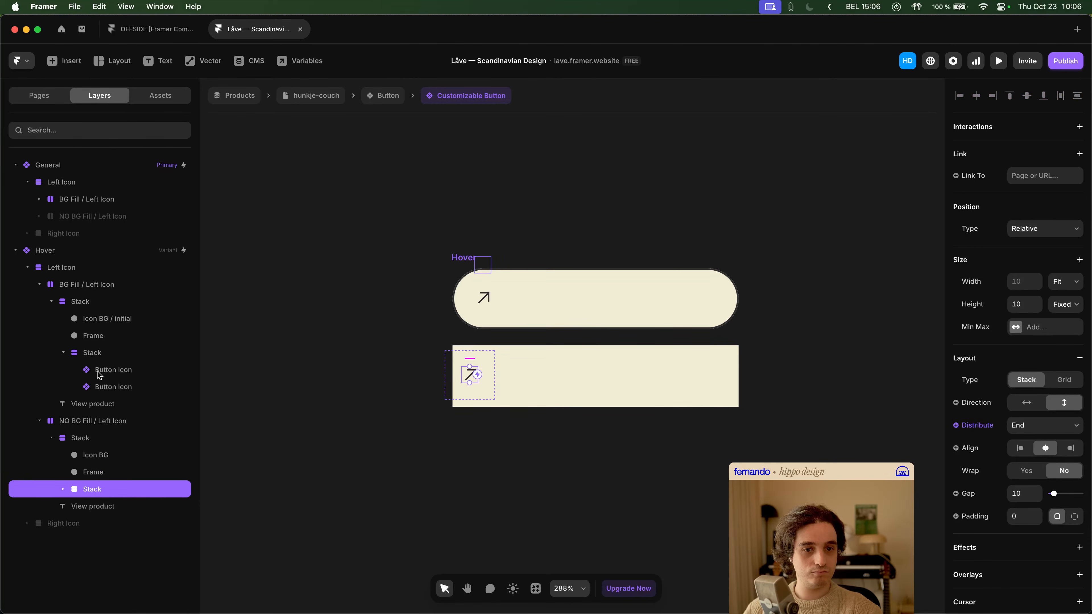
click(92, 353)
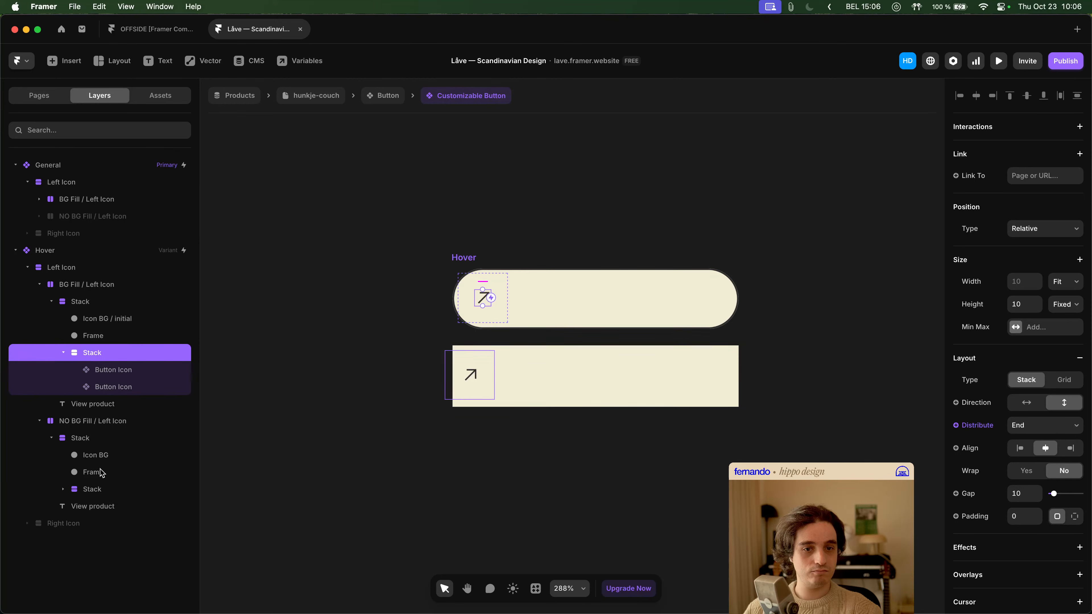
click(92, 472)
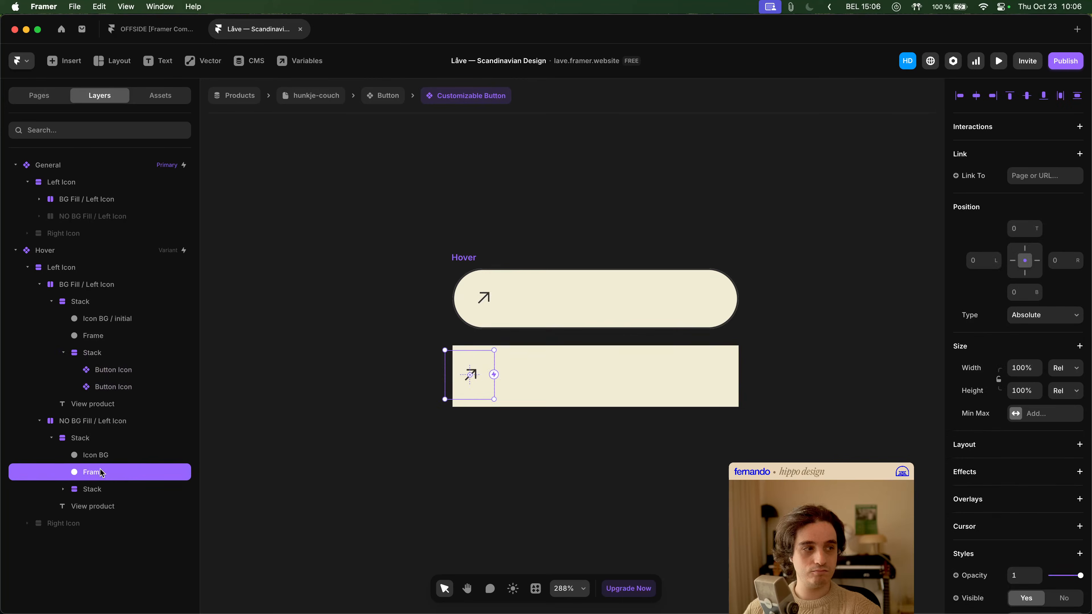
click(96, 440)
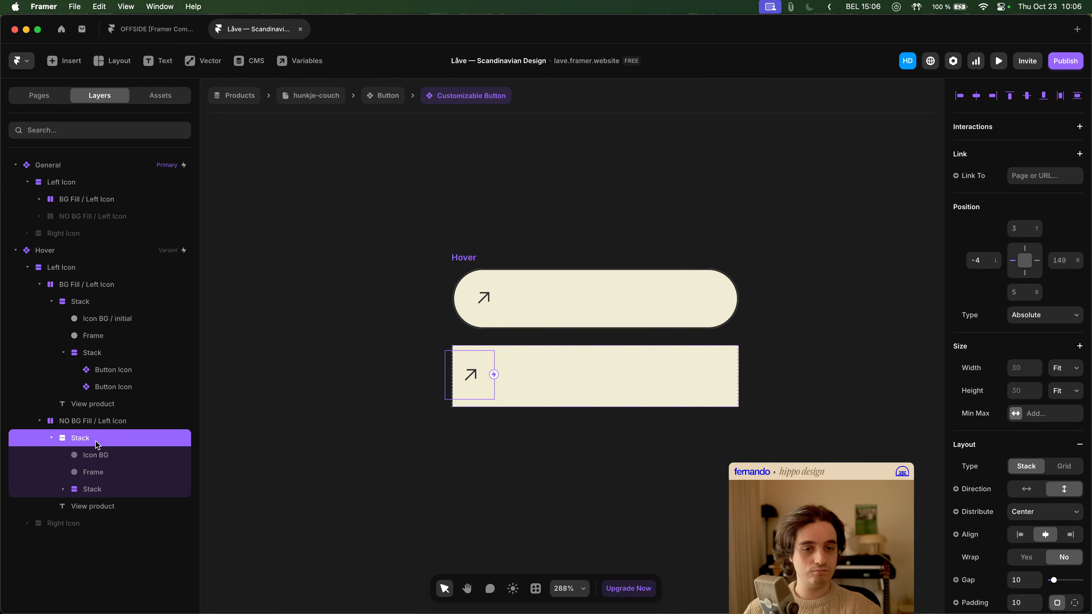
click(97, 507)
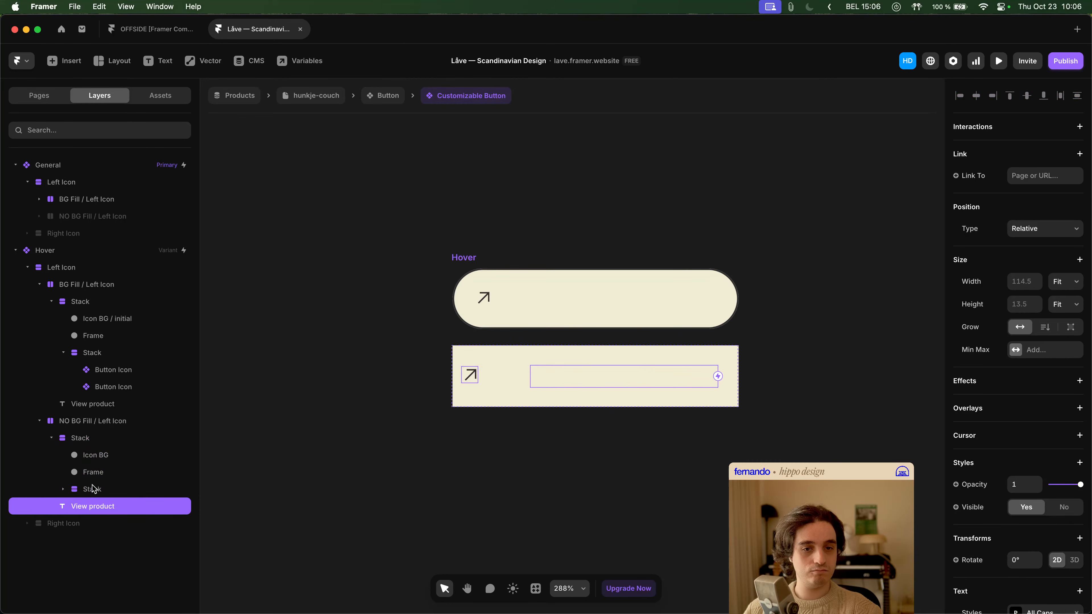
- Compare the layout and style settings of the Hover variant's NO BG Fill / Left Icon and BG Fill / Left Icon layers
click(86, 423)
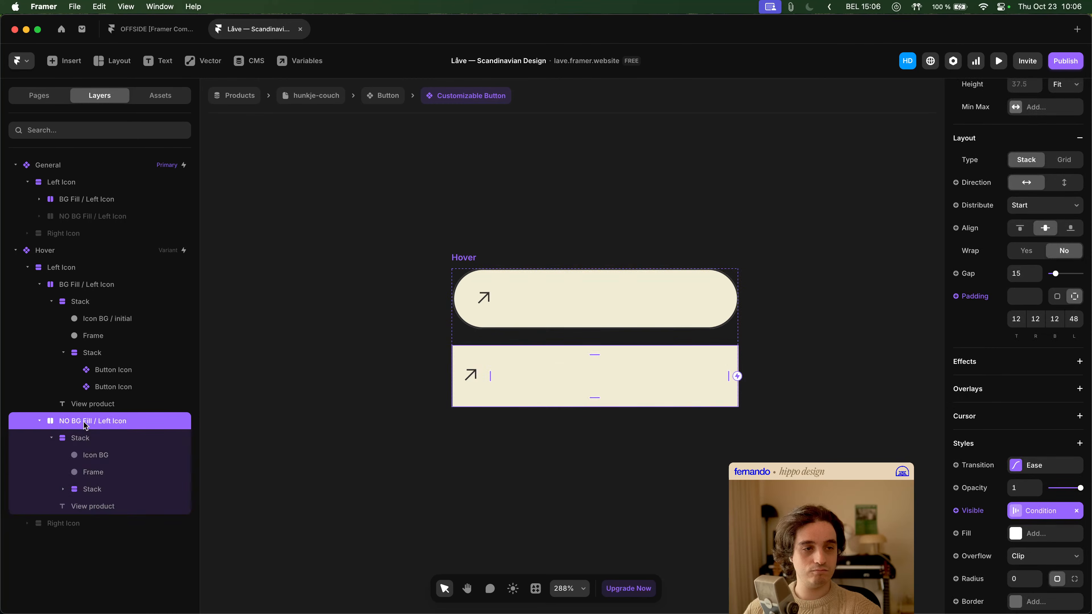
scroll(259, 442, down, 5)
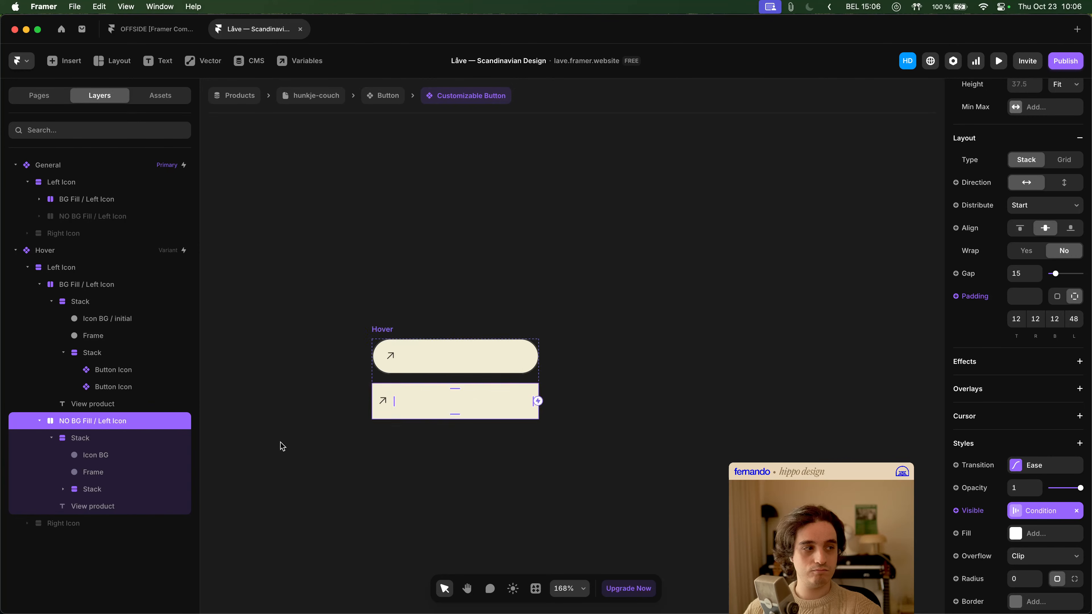
drag(278, 443, 340, 408)
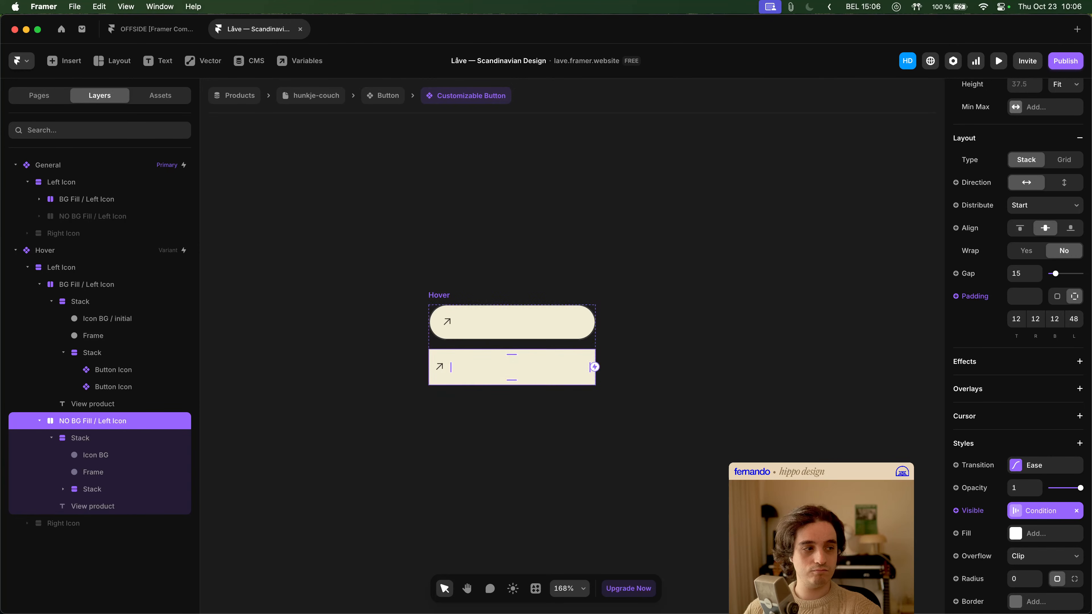
click(108, 286)
scroll(1010, 421, down, 8)
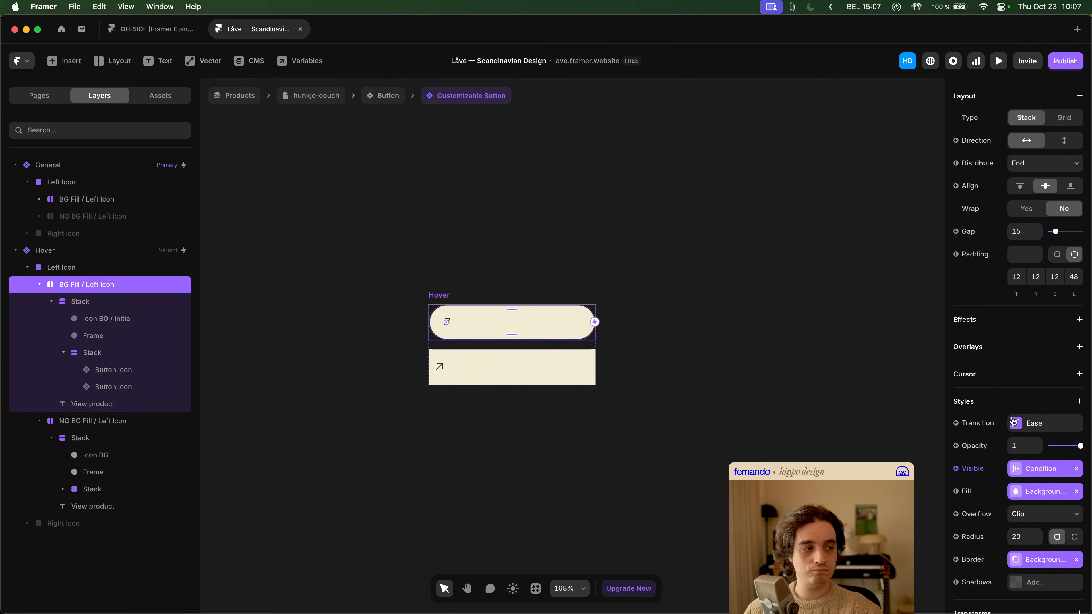
click(114, 424)
scroll(1040, 507, down, 4)
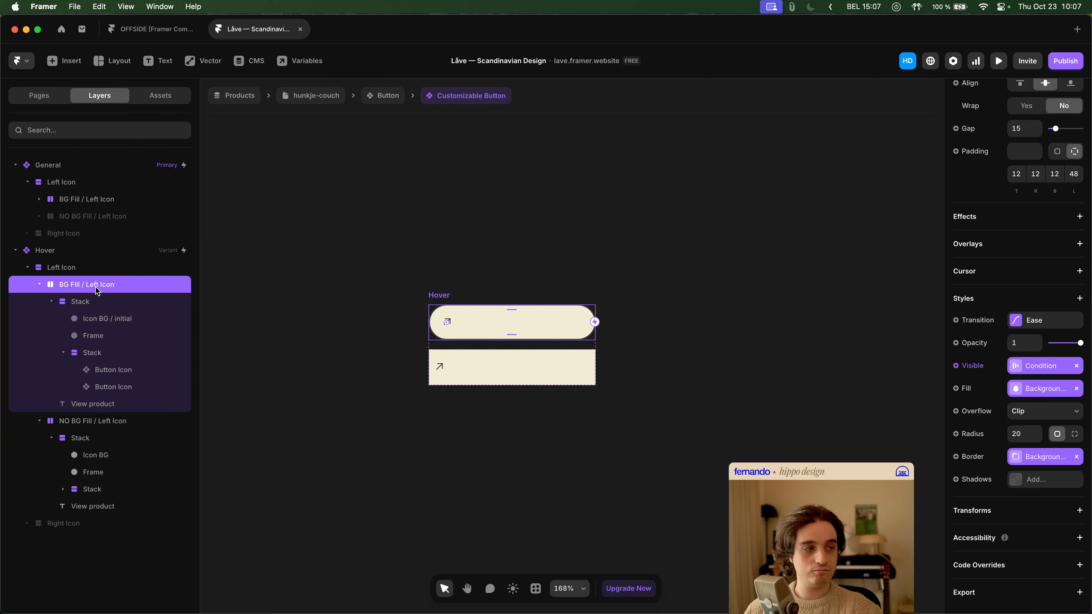
click(94, 424)
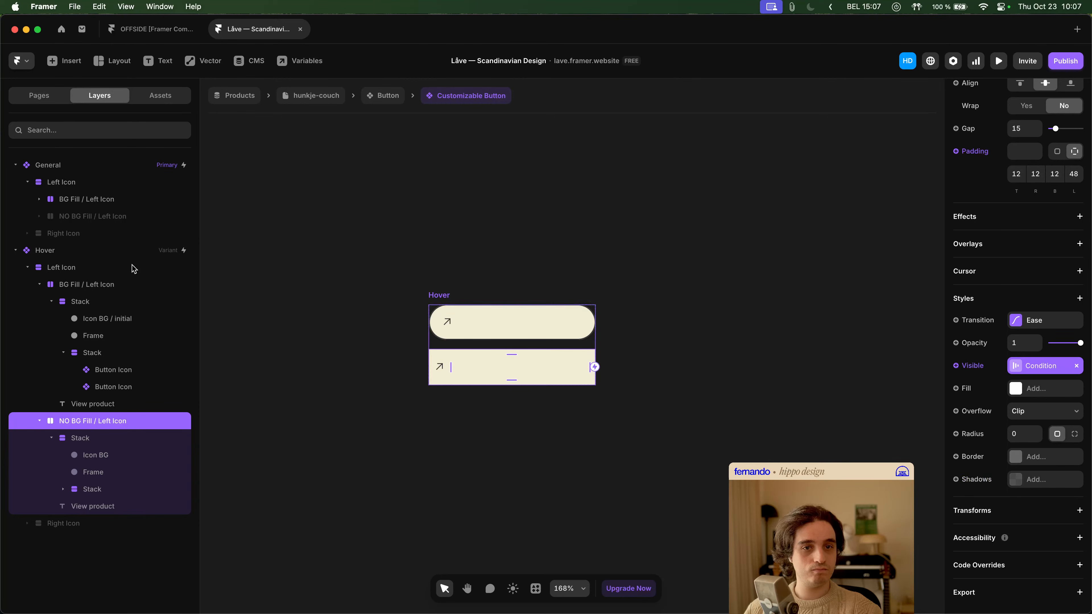
- Set the corner radius of the General variant's NO BG Fill / Left Icon layer to 20
click(122, 219)
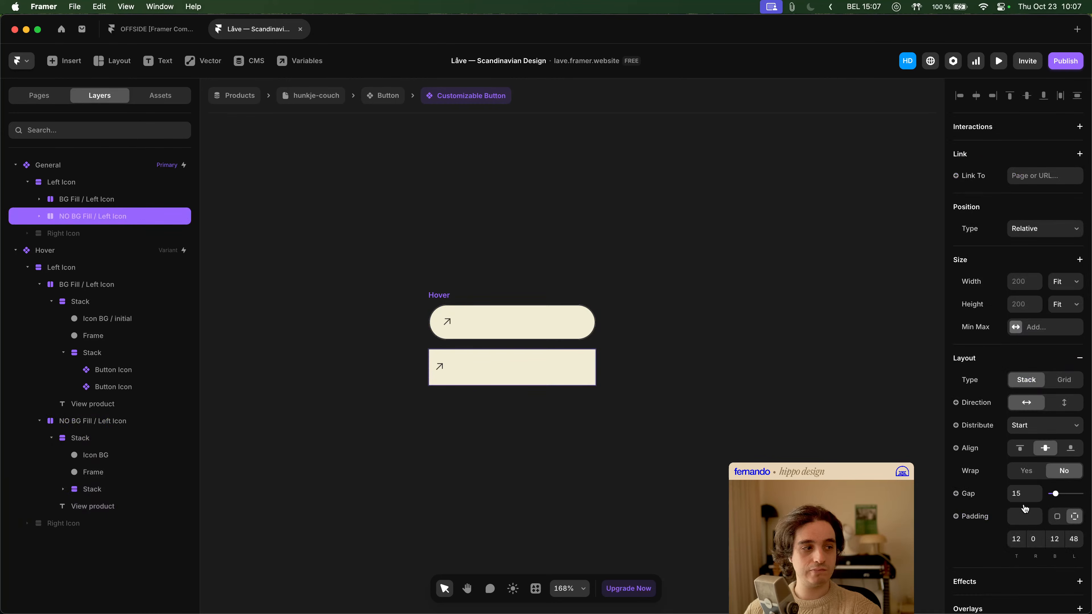
scroll(1027, 512, down, 5)
click(1013, 581)
text(20)
key(Delete)
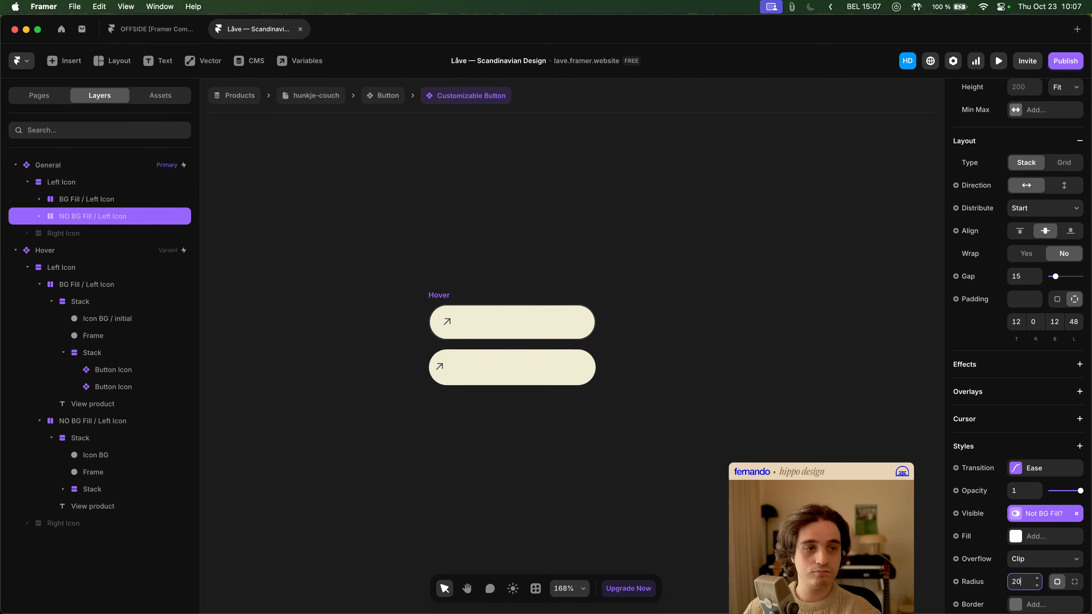
click(615, 445)
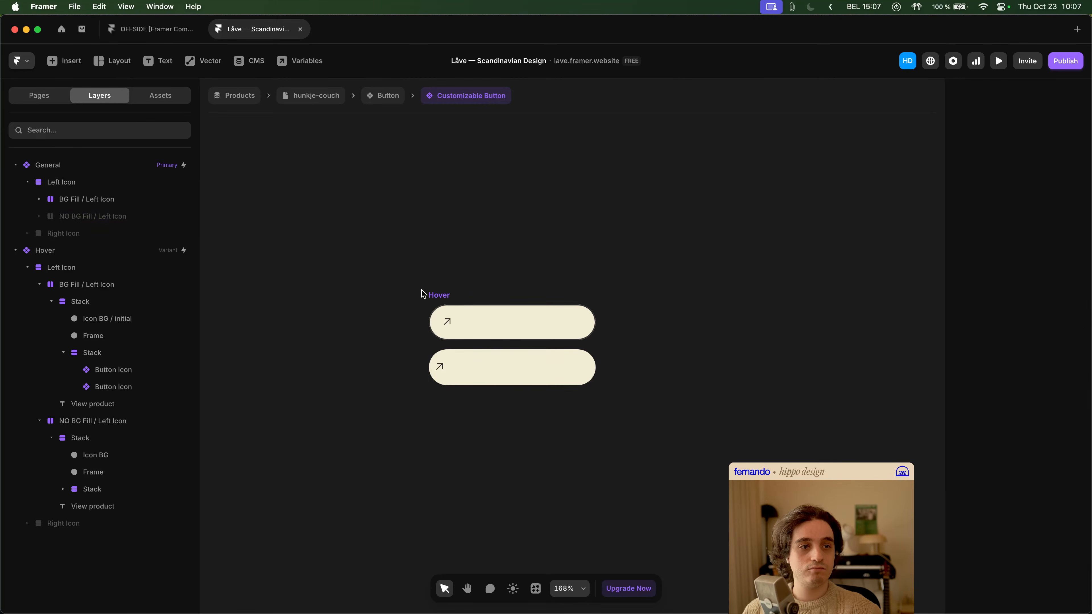
- Set the visibility condition of the Hover variant's NO BG Fill / Left Icon layer to Not BG Fill? equals Yes
click(430, 295)
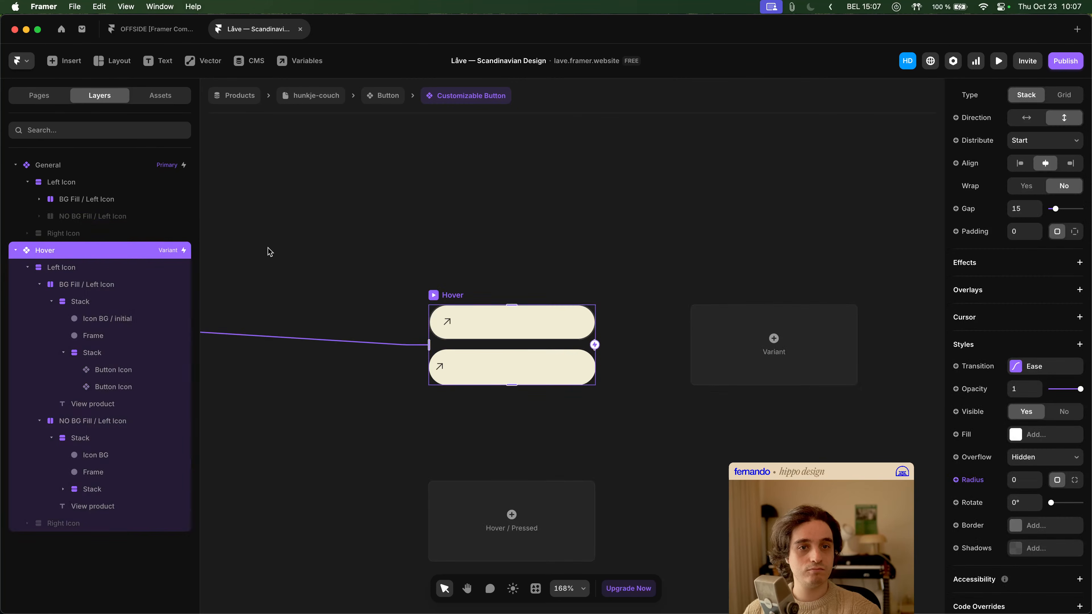
click(109, 269)
click(97, 286)
click(40, 284)
click(39, 302)
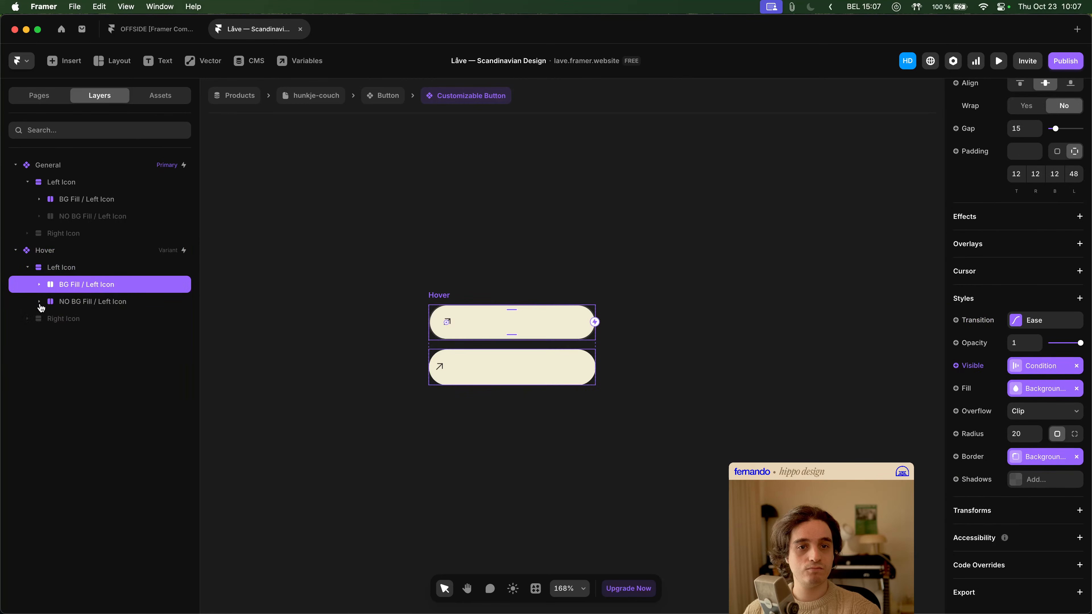
click(105, 302)
click(1035, 370)
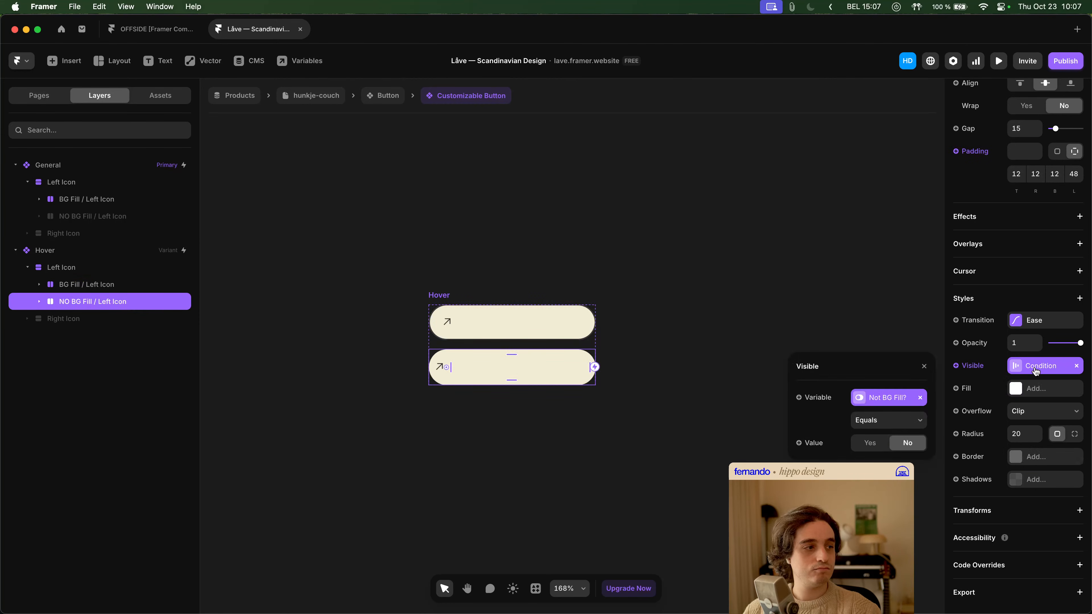
click(870, 443)
click(585, 420)
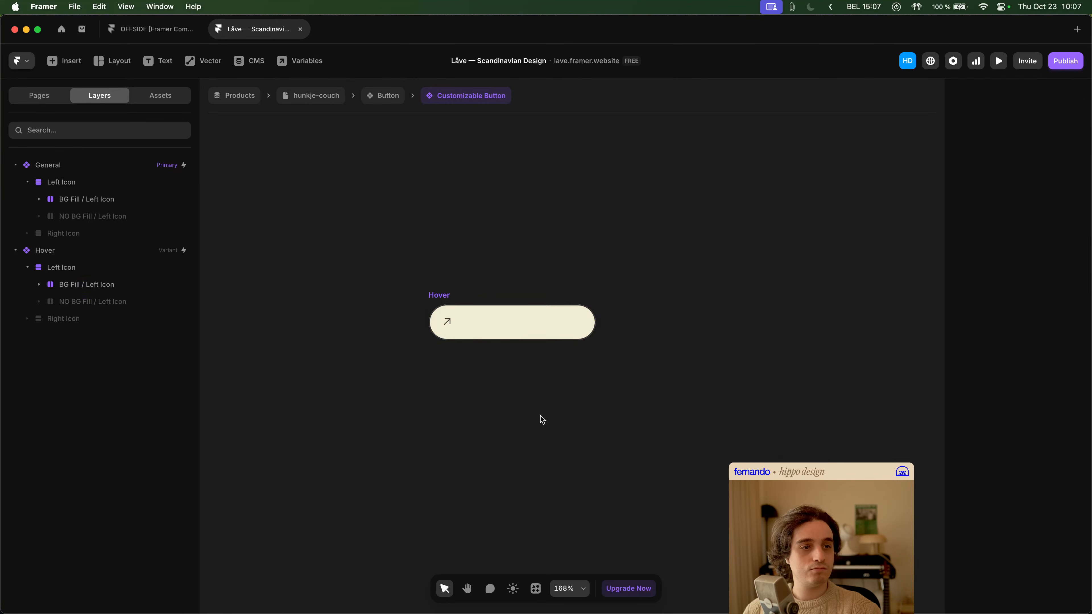
- Return to the hunkje-couch page and preview the hover behaviour of its MORE INFO buttons
click(329, 92)
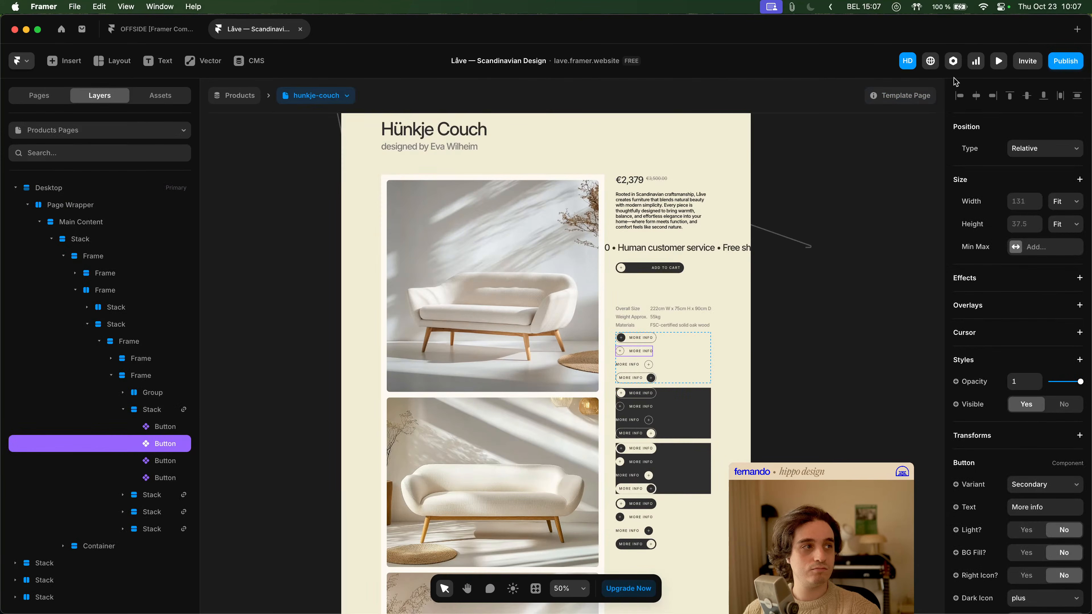
click(998, 63)
scroll(668, 348, down, 3)
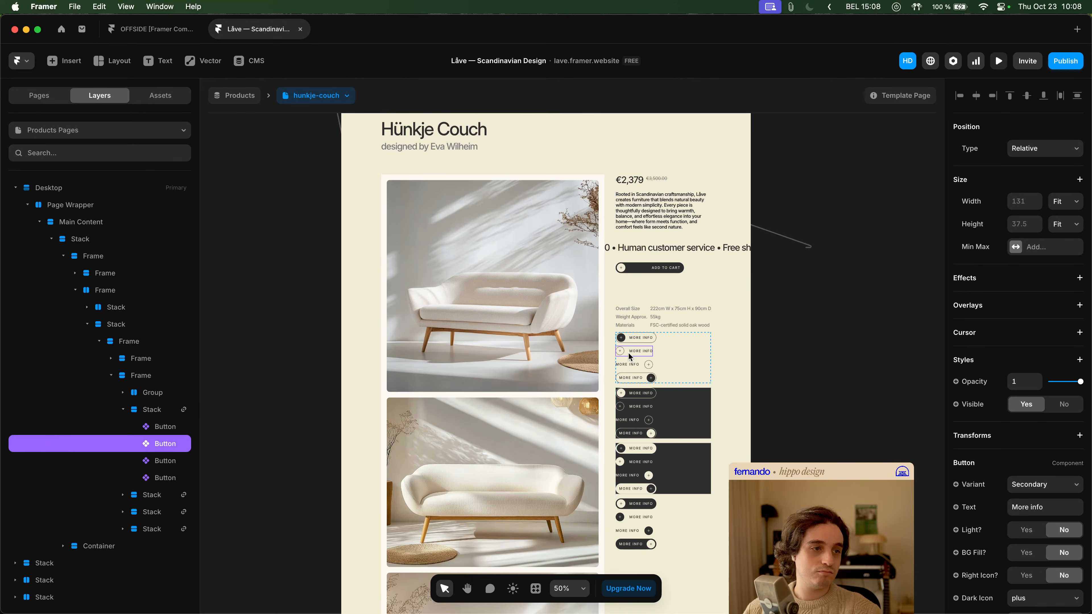
- Open the Button component and compare the Secondary · Hover variant's with BG / Dark and NO BG / Dark instance settings
double_click(630, 356)
click(563, 283)
click(587, 434)
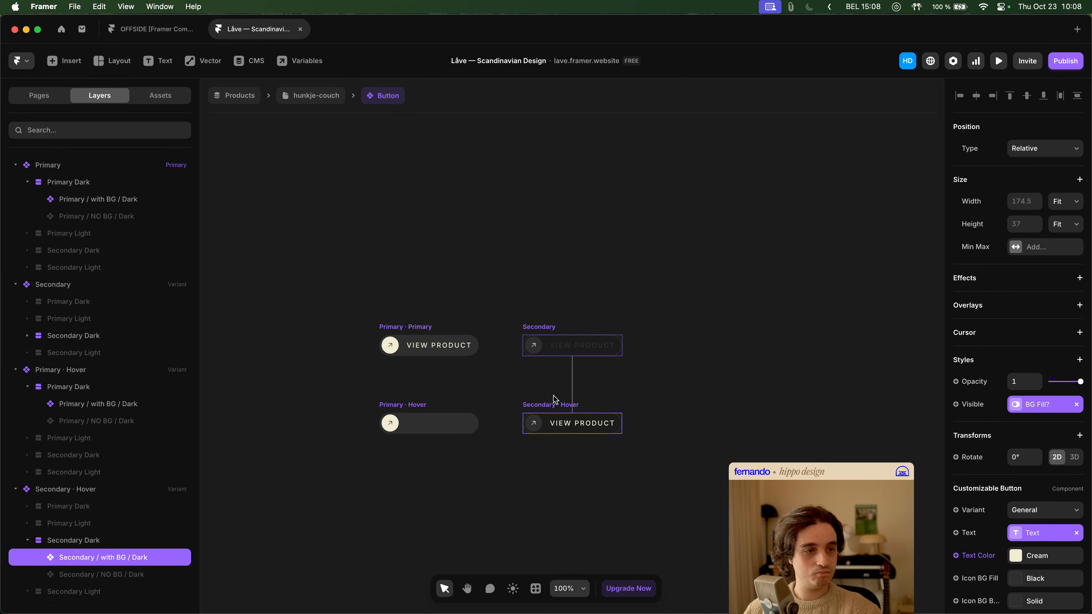
scroll(144, 473, down, 2)
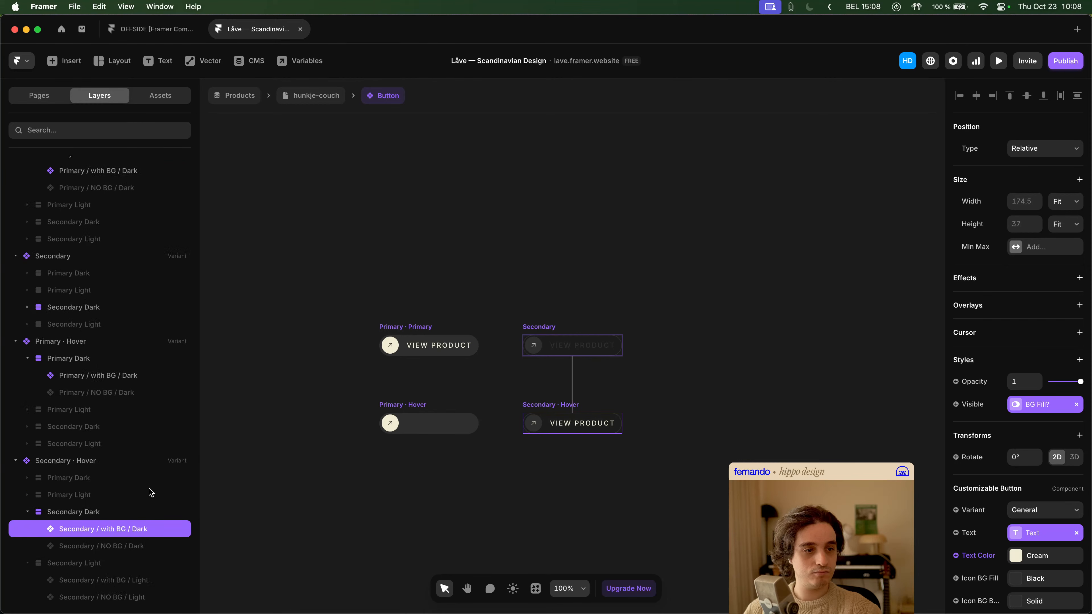
click(141, 548)
scroll(1055, 337, up, 6)
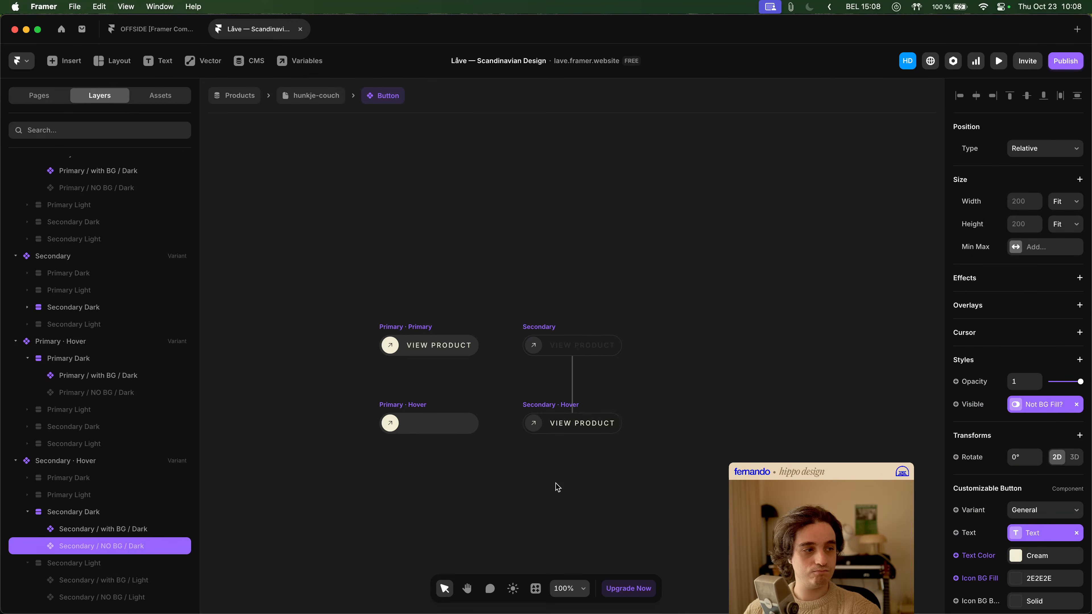
click(125, 529)
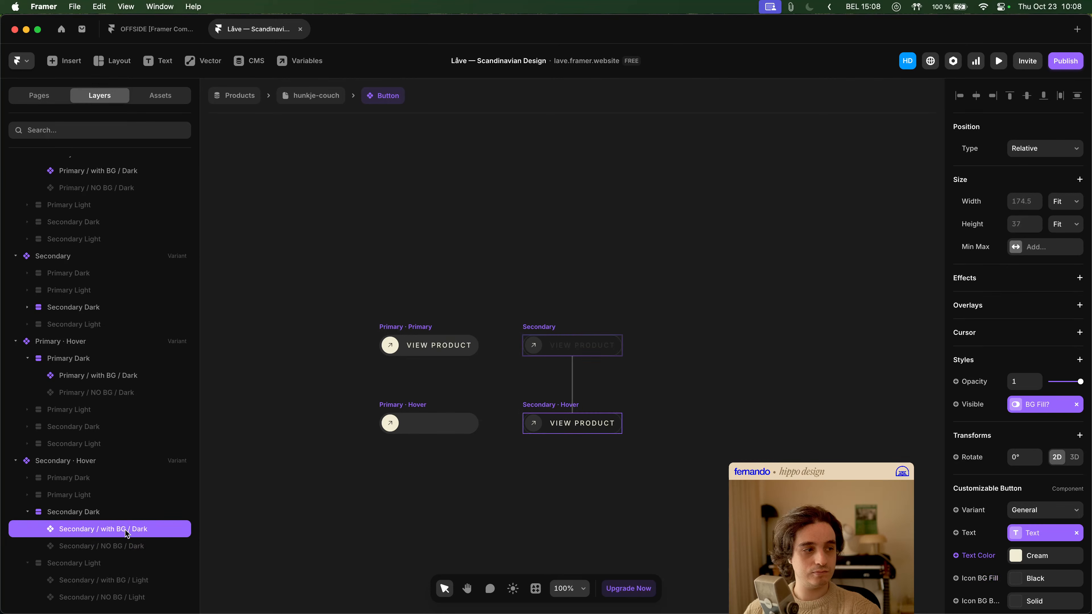
click(123, 546)
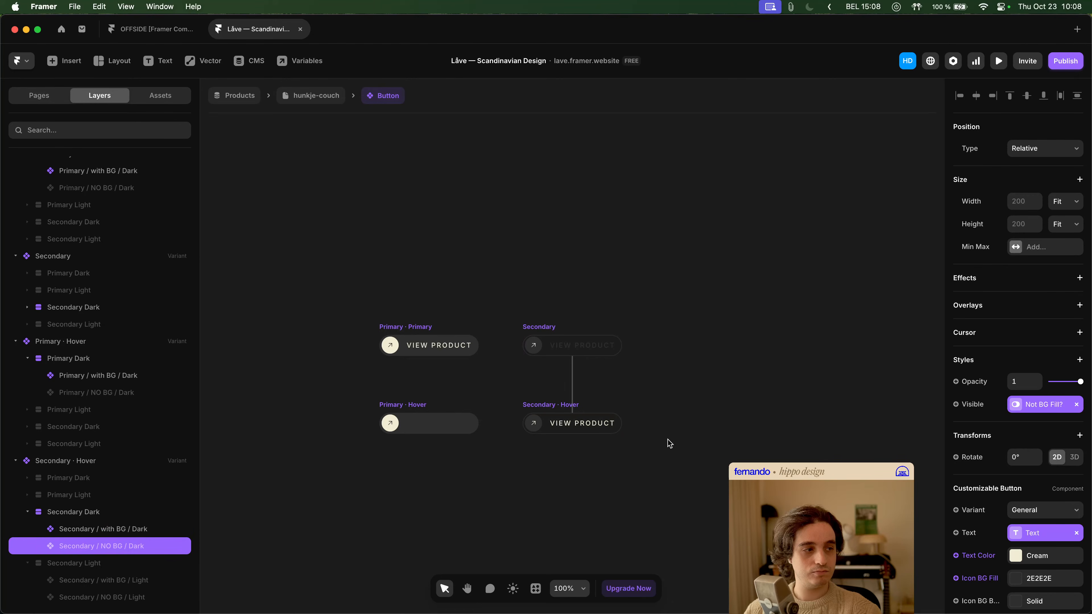
scroll(1038, 454, down, 6)
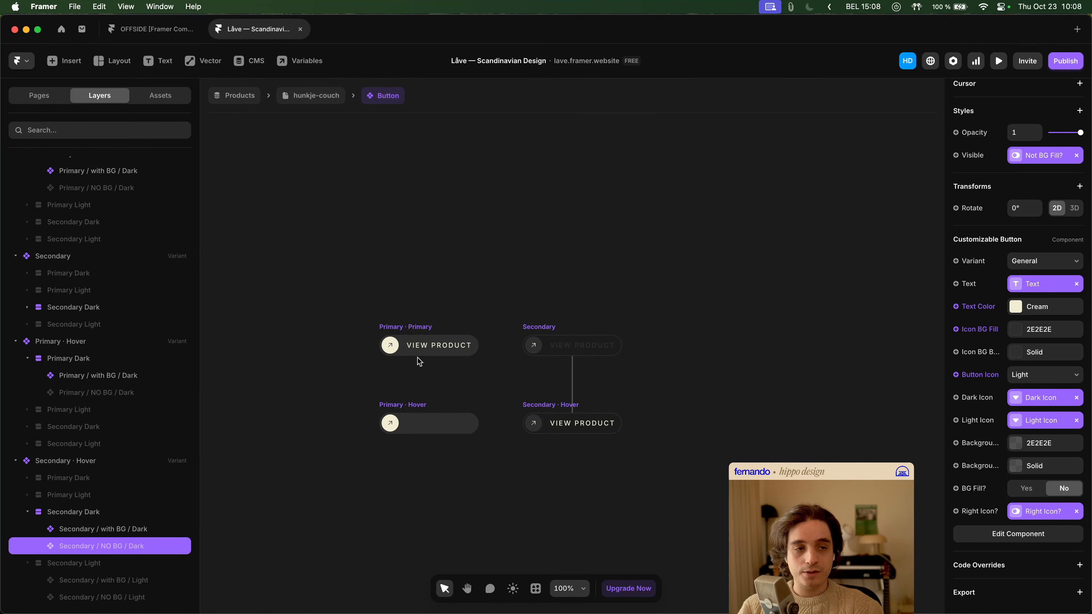
- Compare the colour properties of the with BG / Dark instances in the Primary · Hover, Secondary · Hover and Secondary variants
click(433, 431)
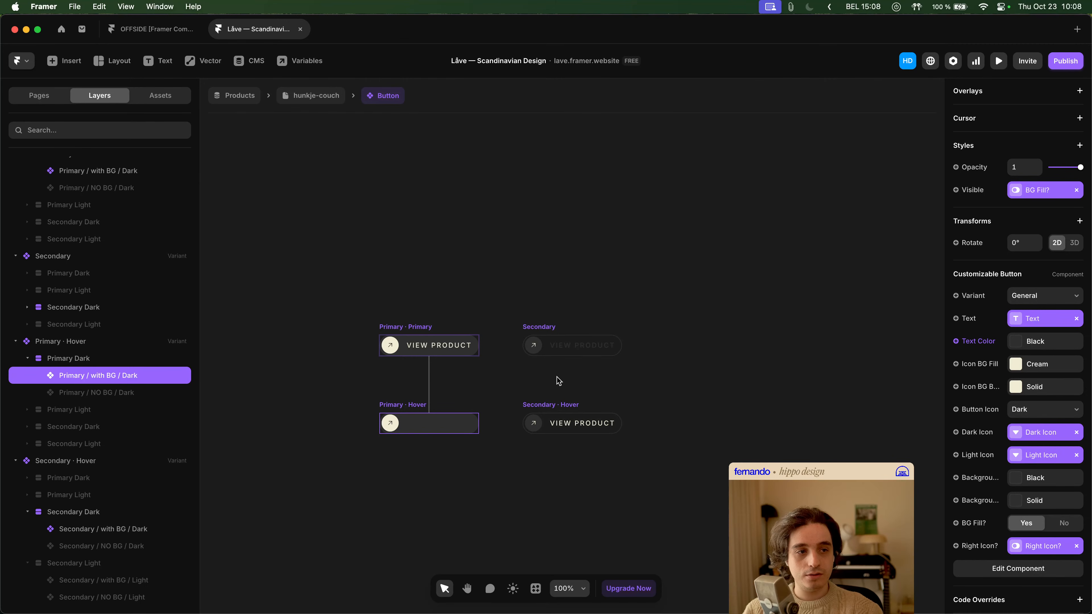
click(583, 424)
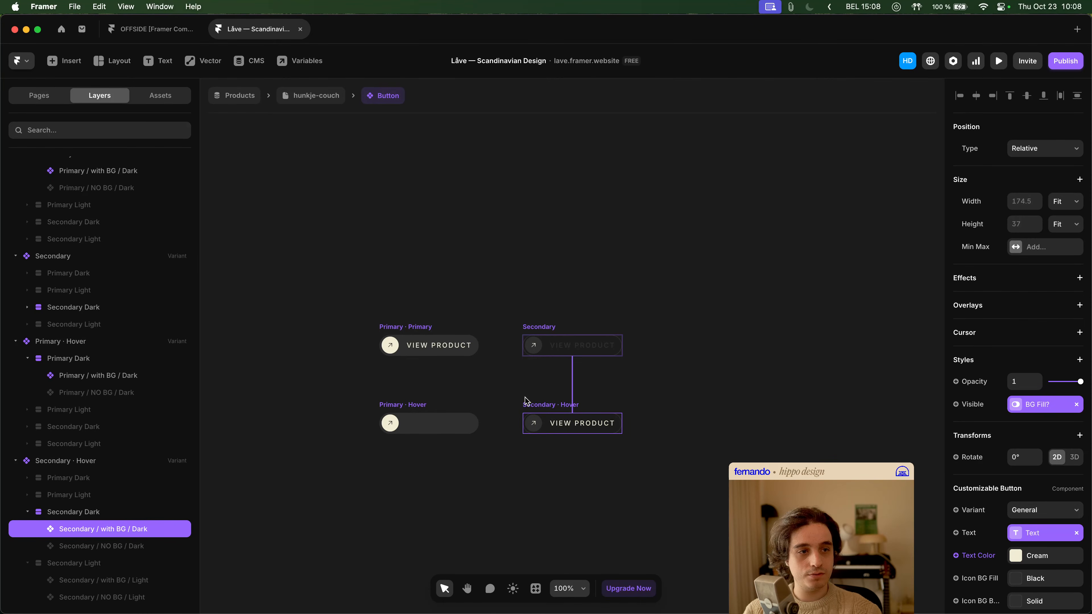
click(595, 354)
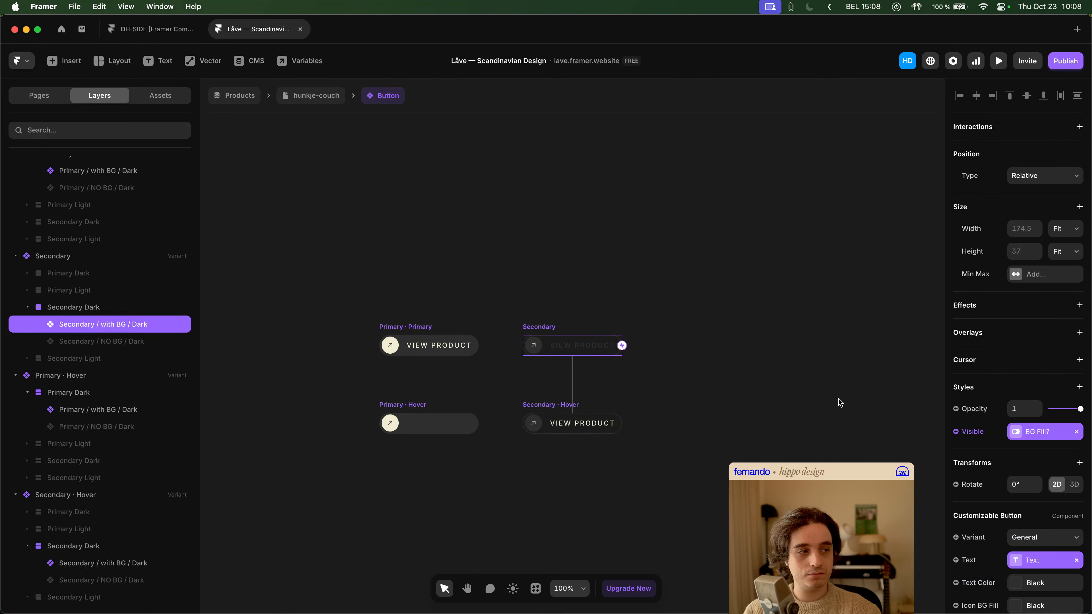
scroll(1036, 412, down, 6)
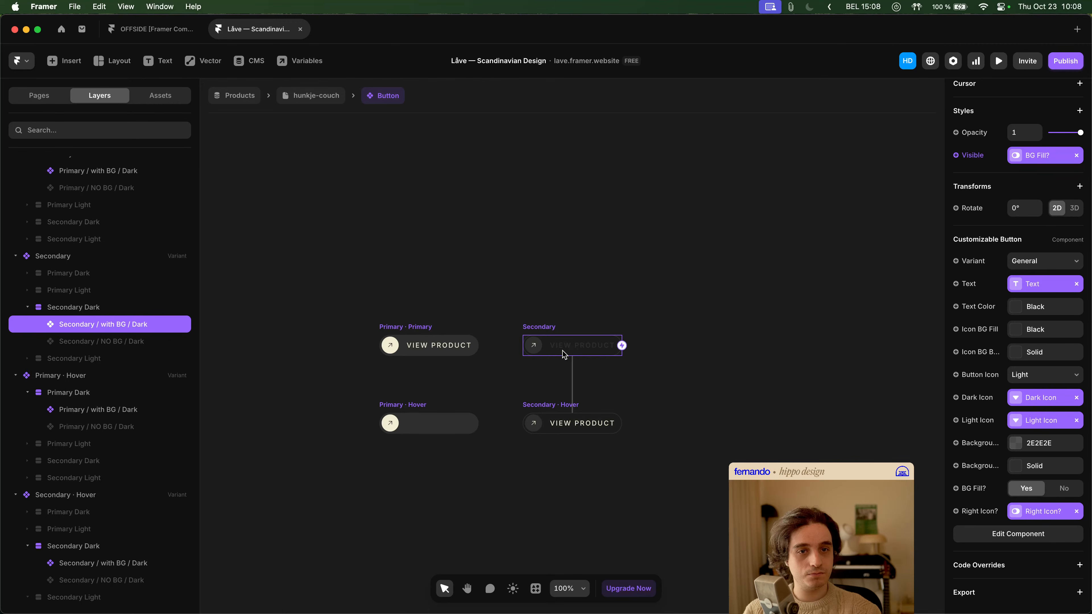
click(583, 424)
scroll(1056, 445, down, 6)
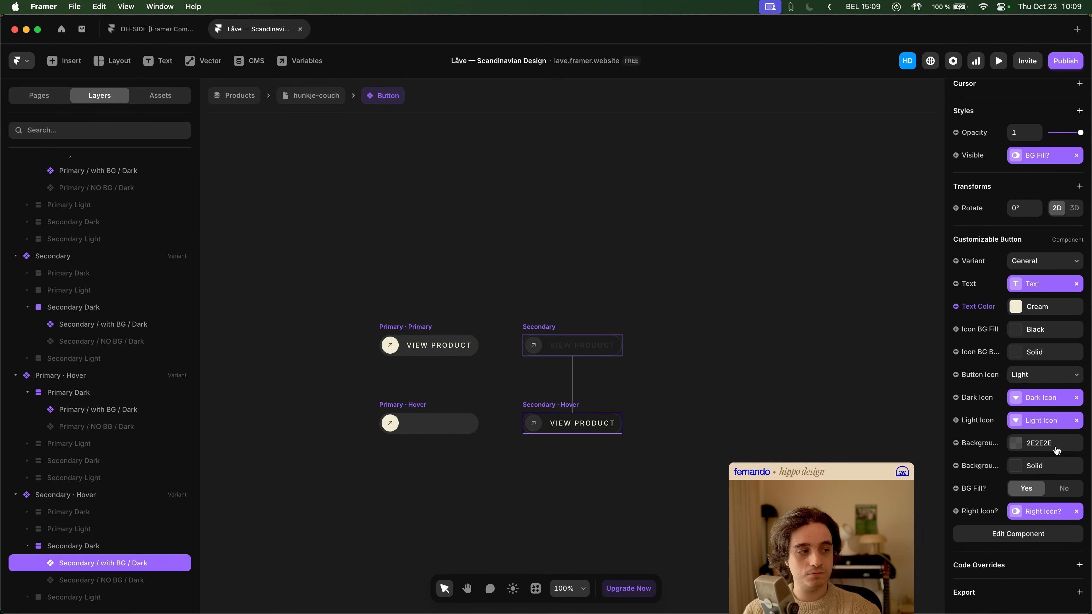
click(596, 352)
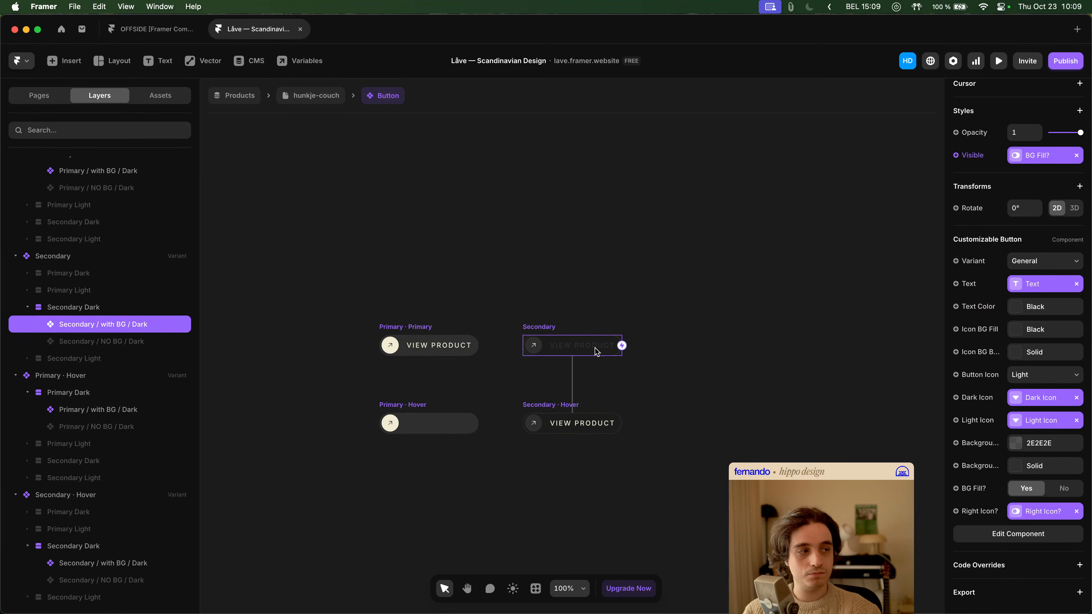
- Compare the Secondary and Secondary · Hover variants' with BG / Dark instances, from their sizing and styles to their Customizable Button properties
click(586, 425)
click(593, 365)
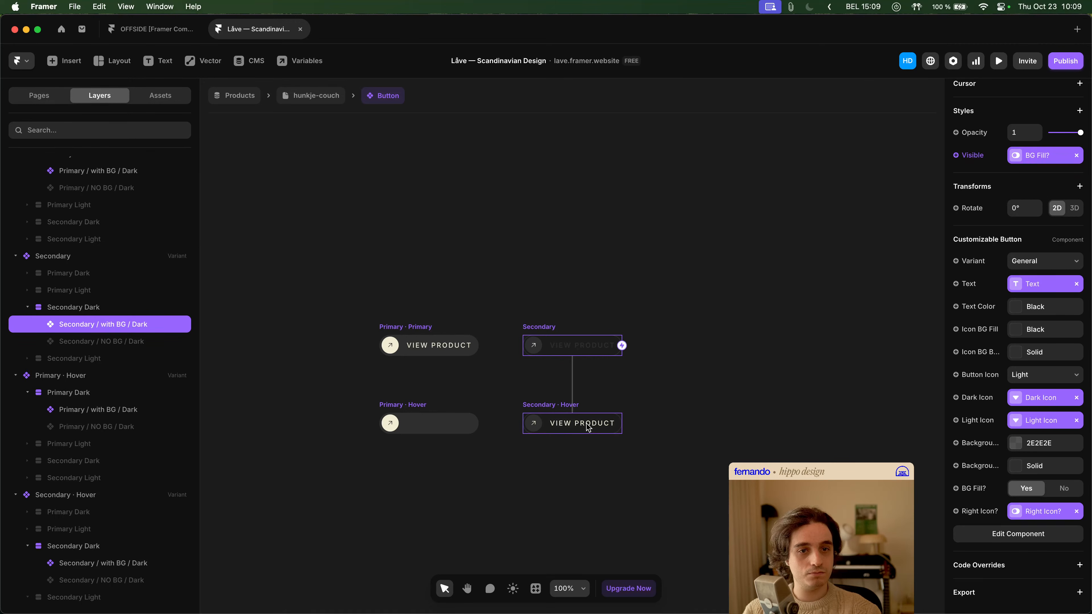
click(588, 428)
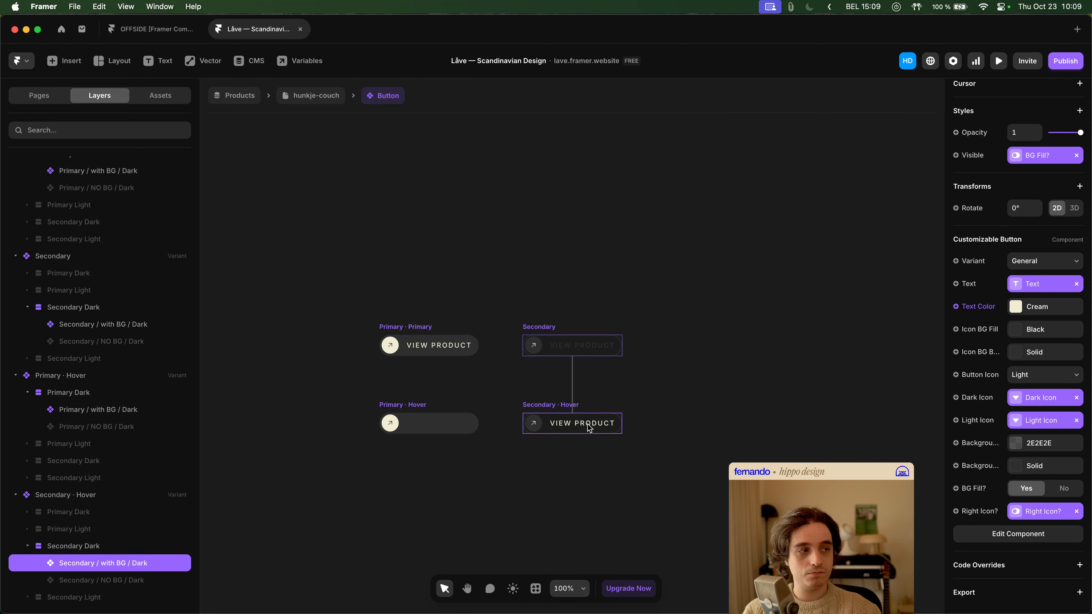
click(595, 346)
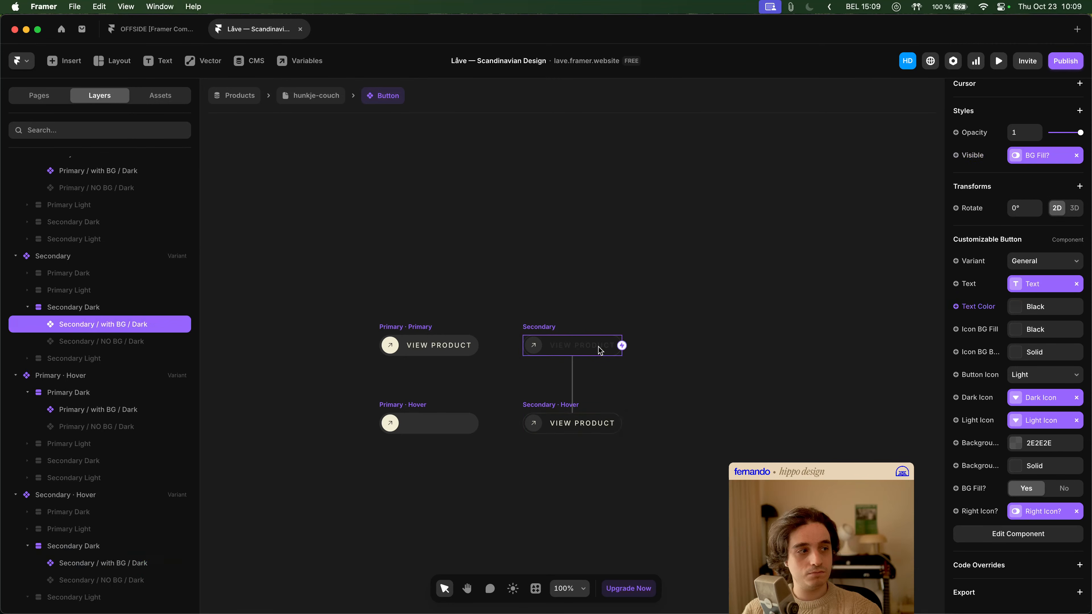
click(595, 423)
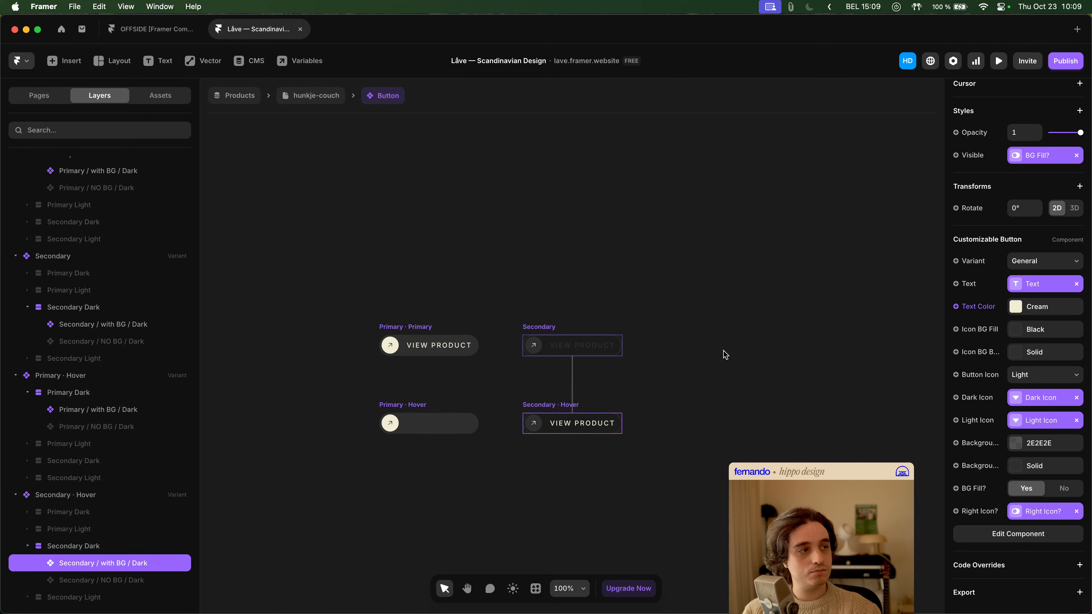
scroll(1060, 353, up, 6)
click(588, 348)
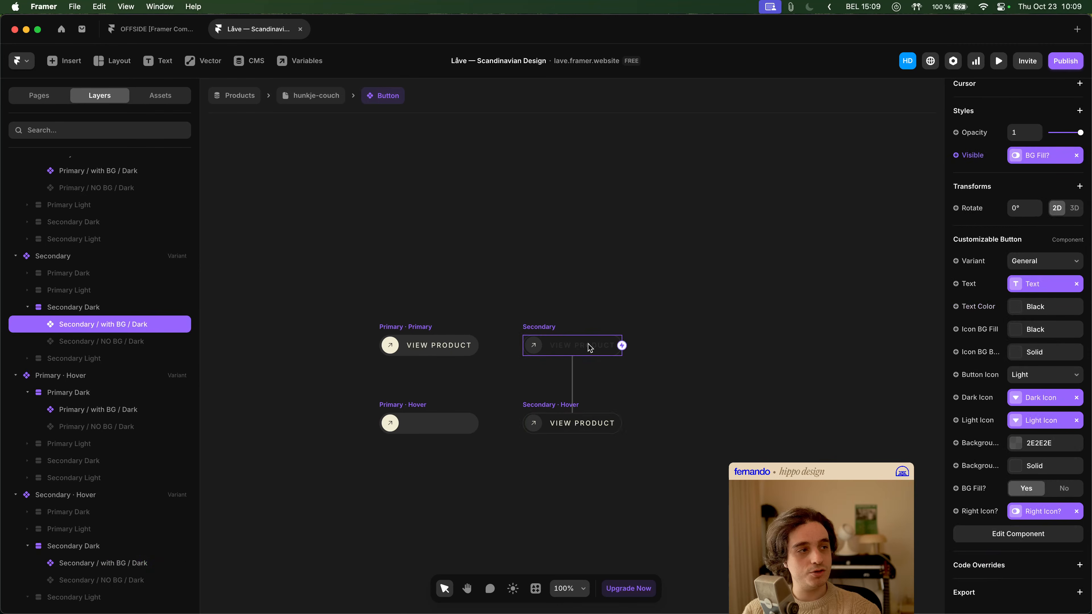
scroll(1052, 325, up, 5)
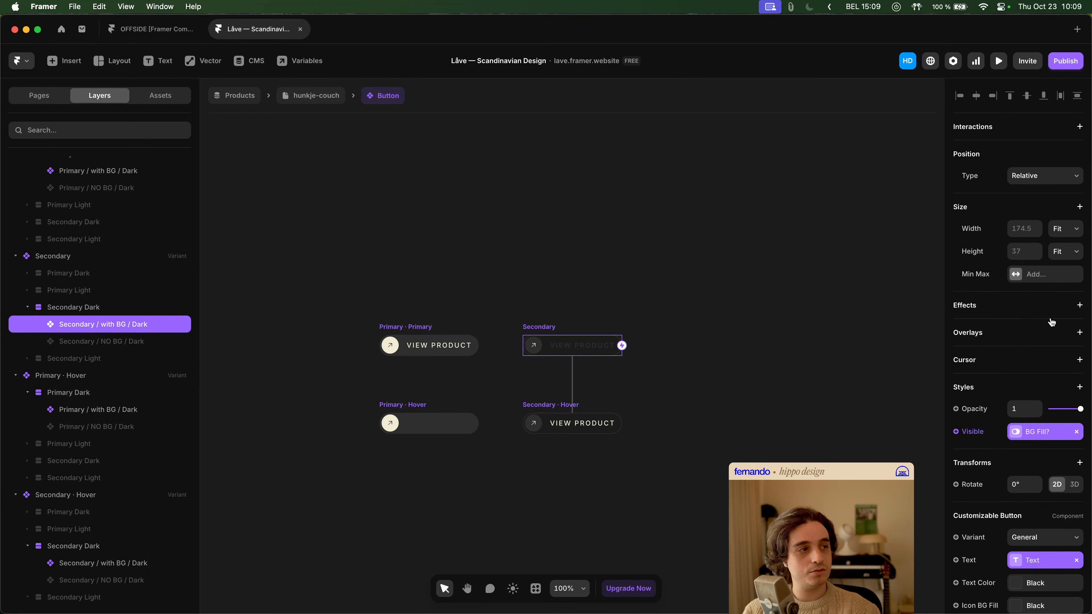
click(593, 421)
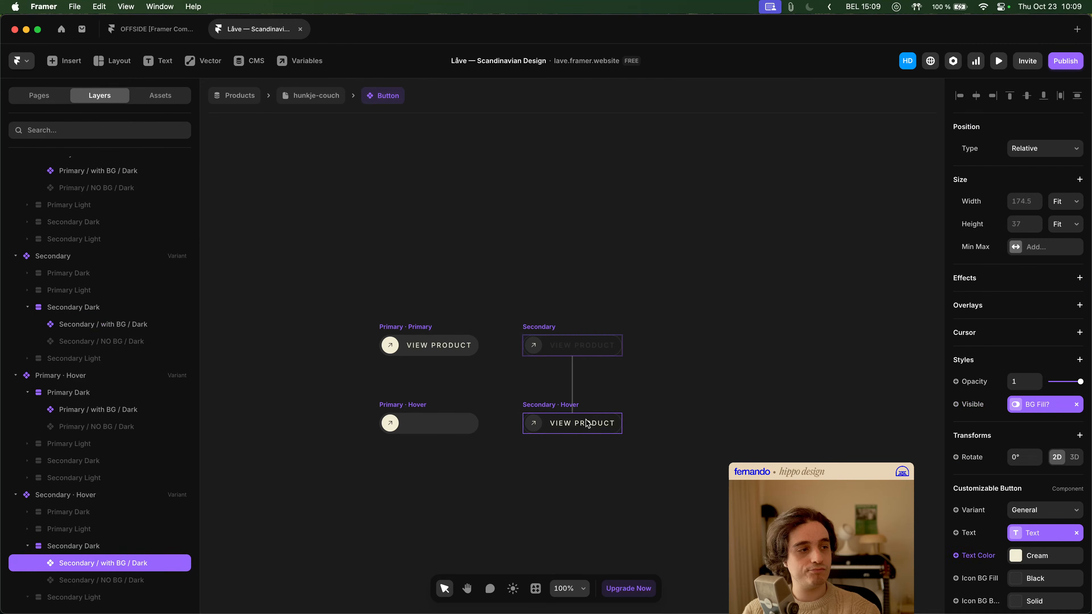
click(589, 349)
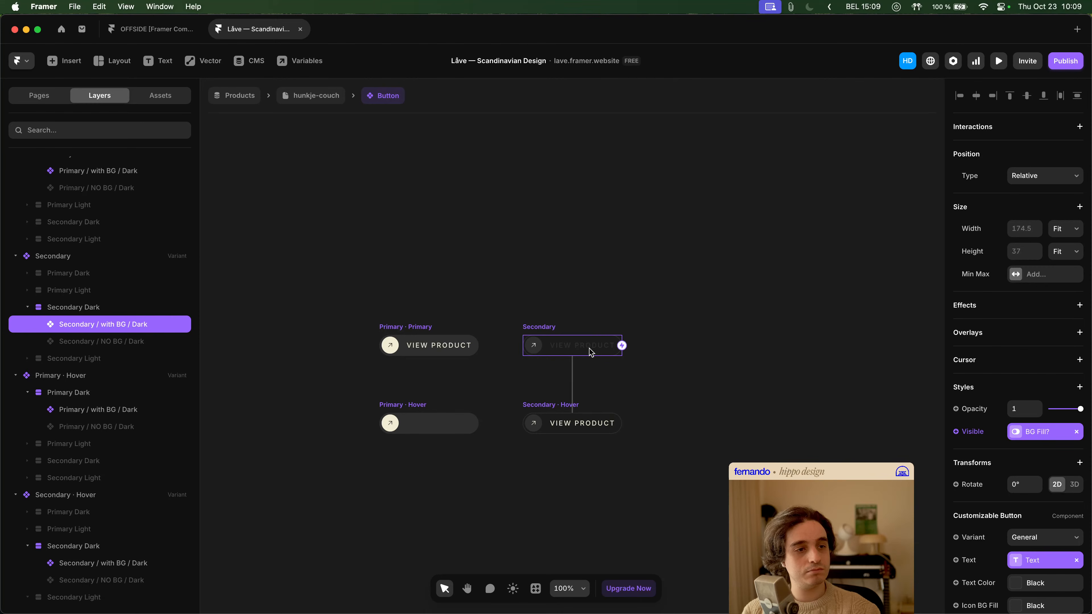
click(595, 425)
- Open the Customizable Button component and compare its General and Hover variants, including their BG Fill / Left Icon layers
double_click(595, 426)
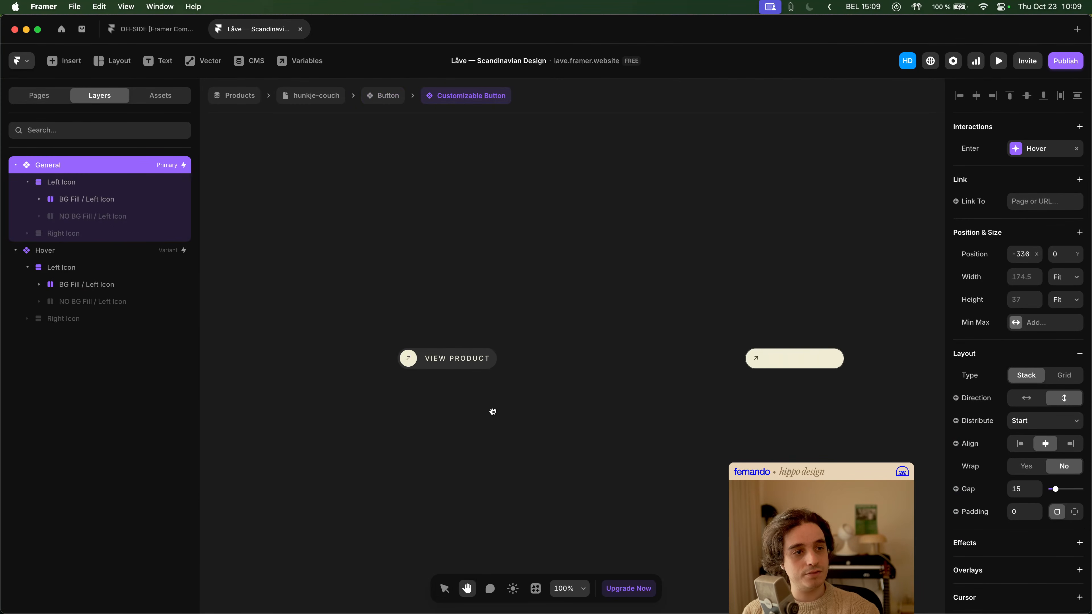
click(103, 204)
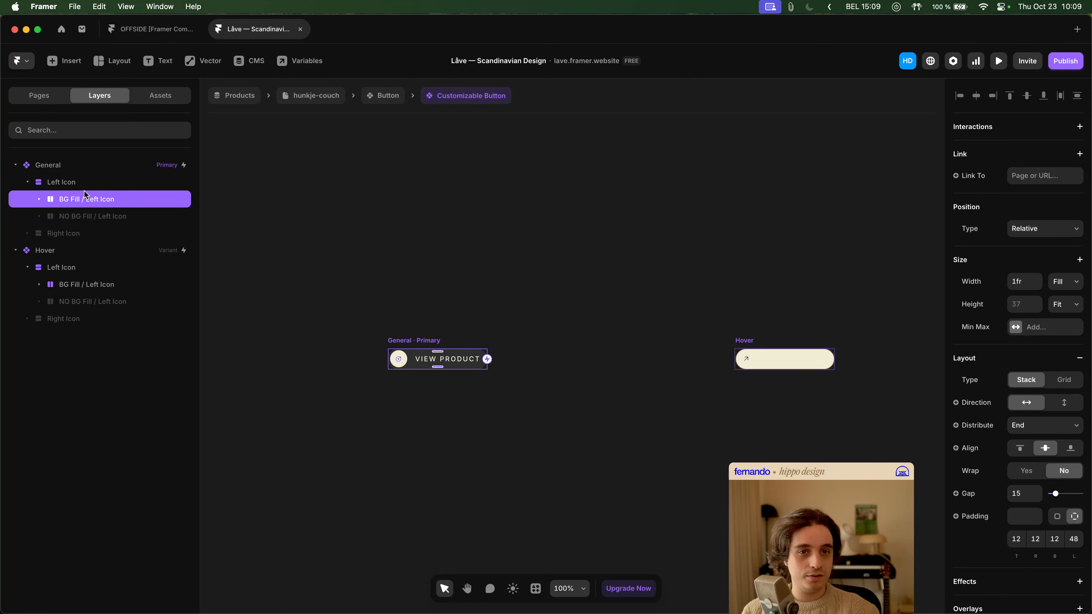
click(111, 284)
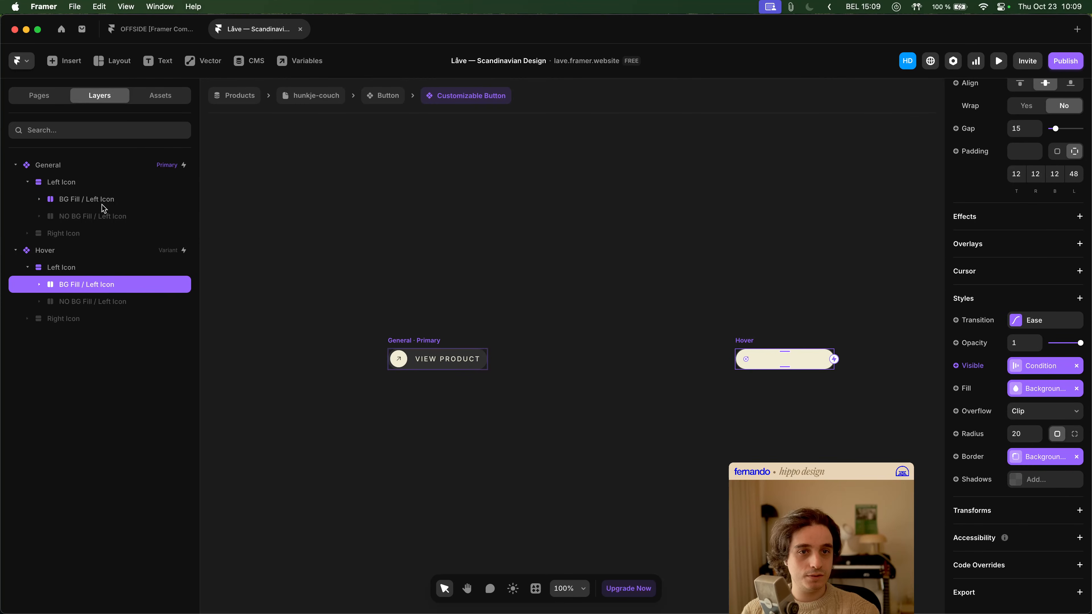
click(116, 172)
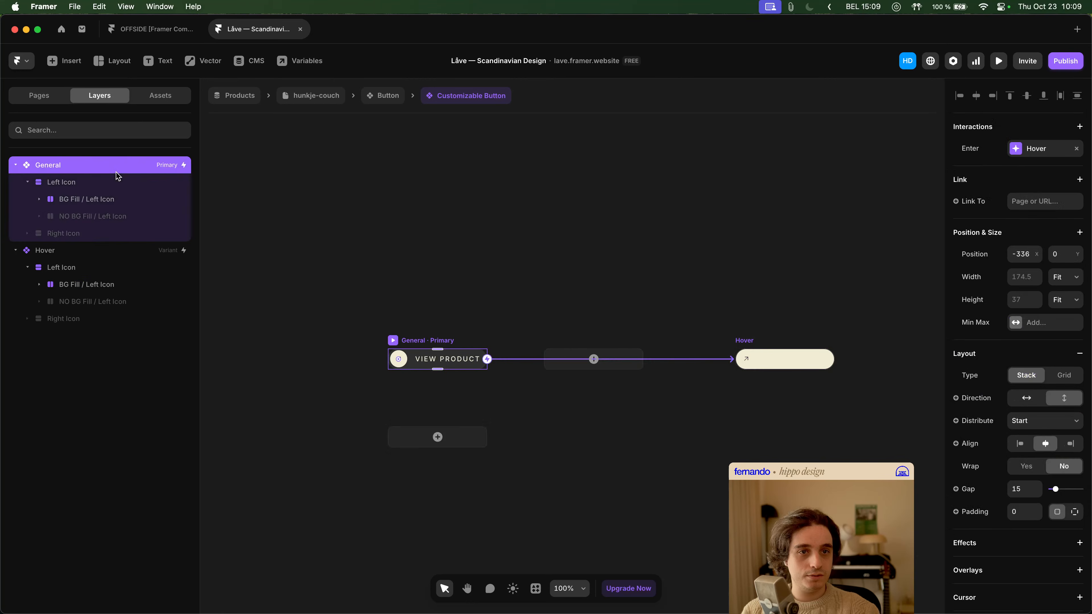
click(159, 254)
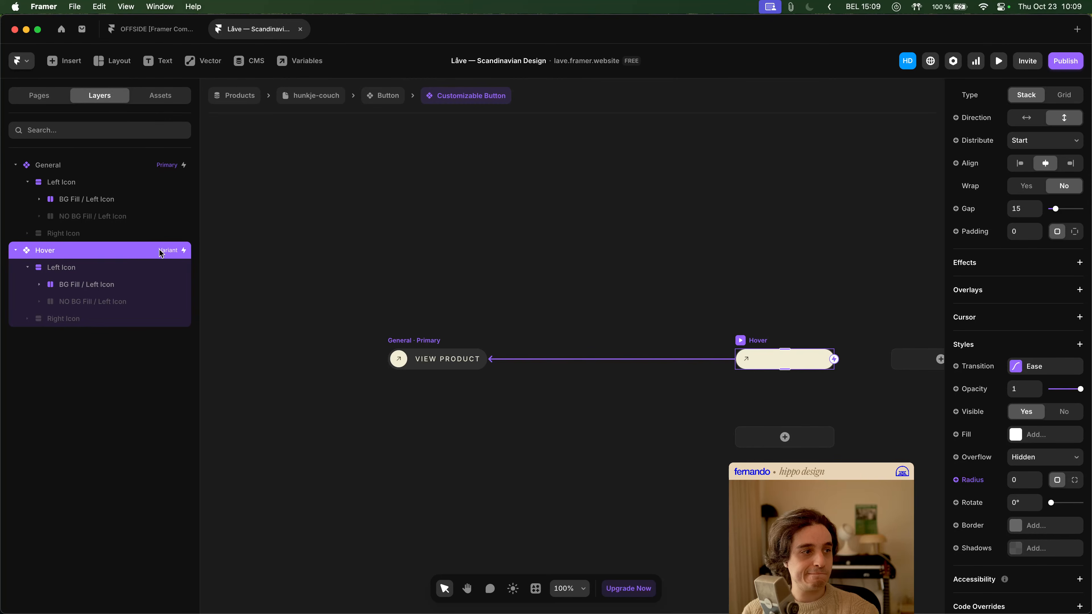
click(139, 170)
scroll(1030, 363, down, 5)
scroll(1030, 364, down, 1)
click(134, 254)
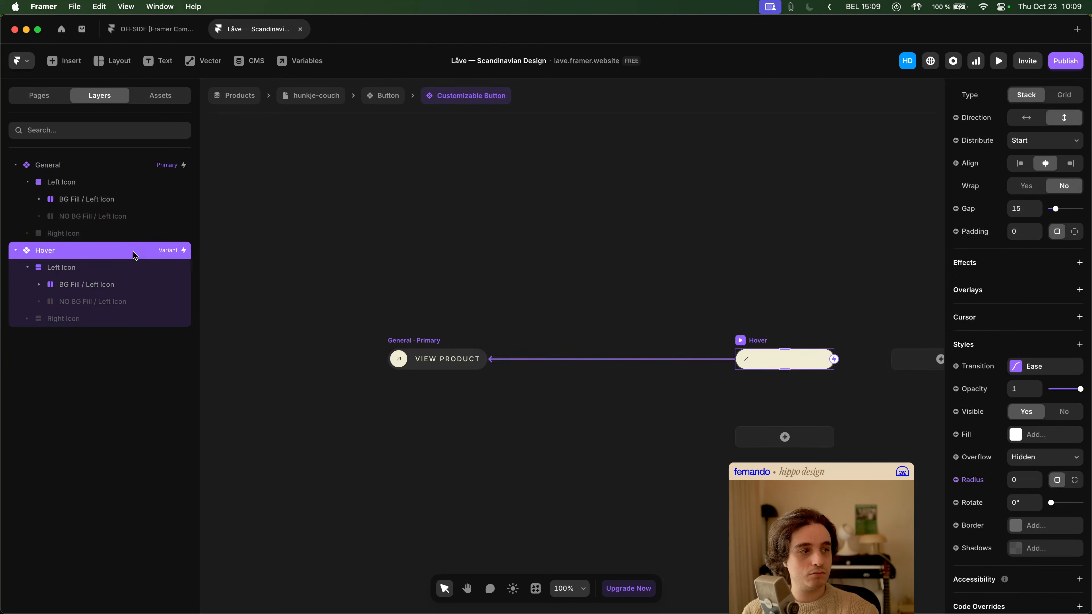
scroll(1028, 369, down, 1)
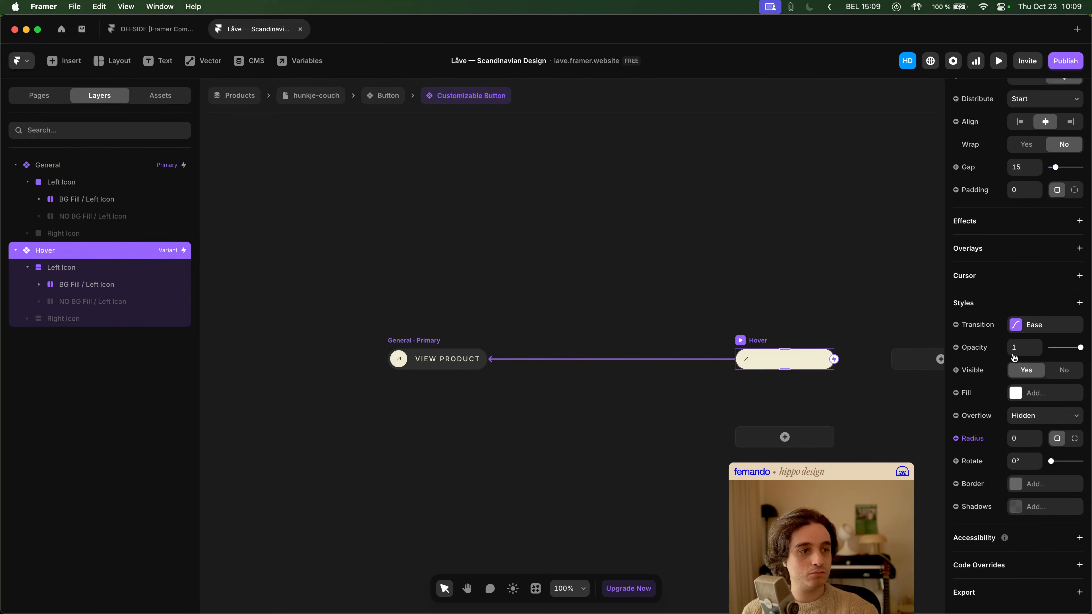
- Reset the Hover variant's radius override so it uses the General variant's value of 200
click(87, 170)
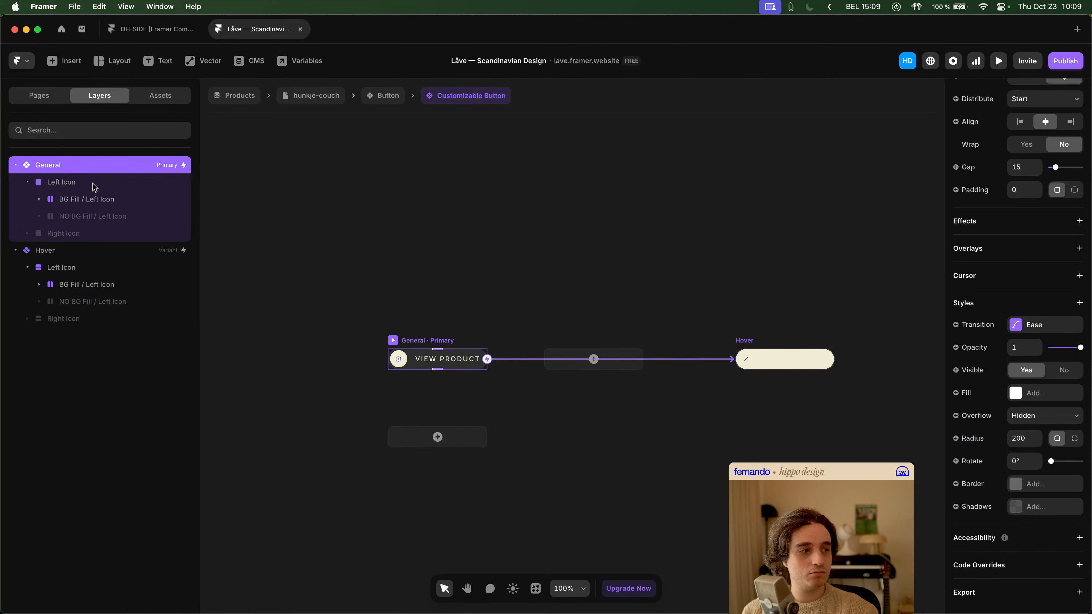
click(123, 251)
click(972, 439)
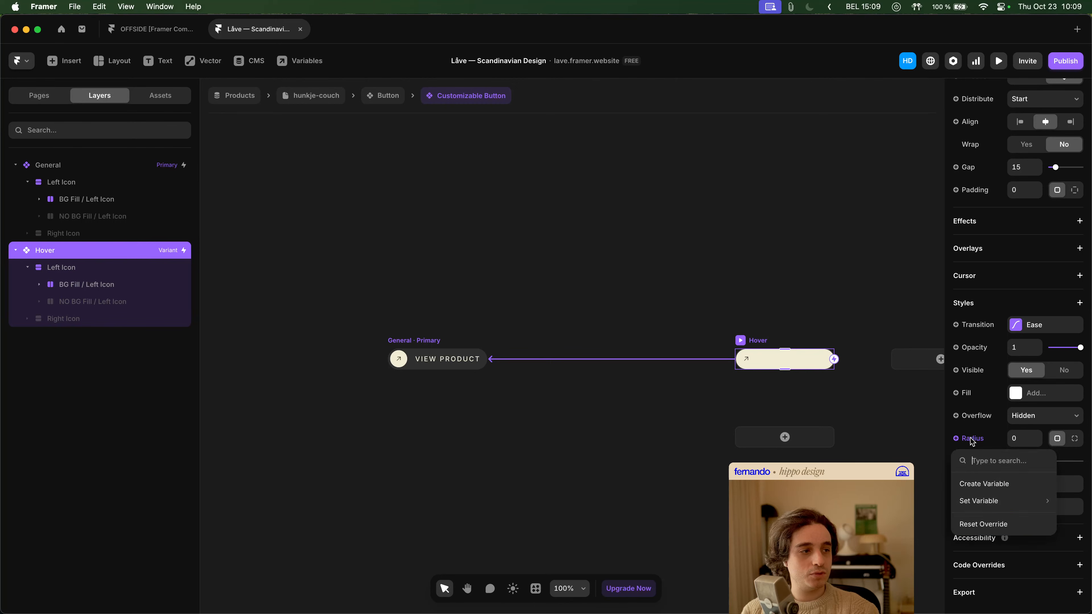
click(991, 522)
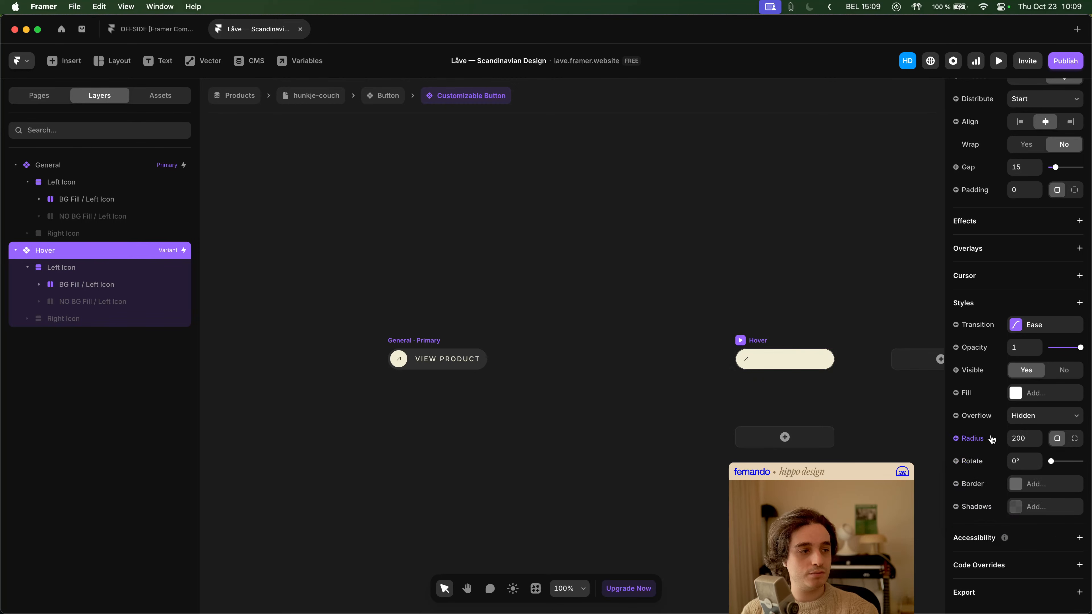
- Reset the height override on the Hover variant's Left Icon stack to match the General variant
click(84, 182)
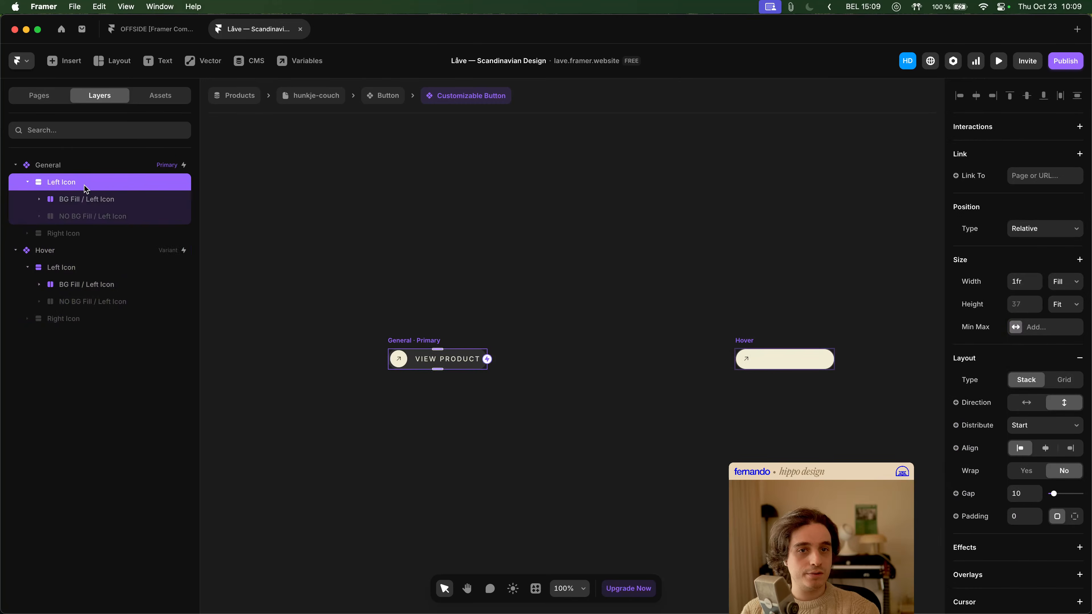
click(114, 269)
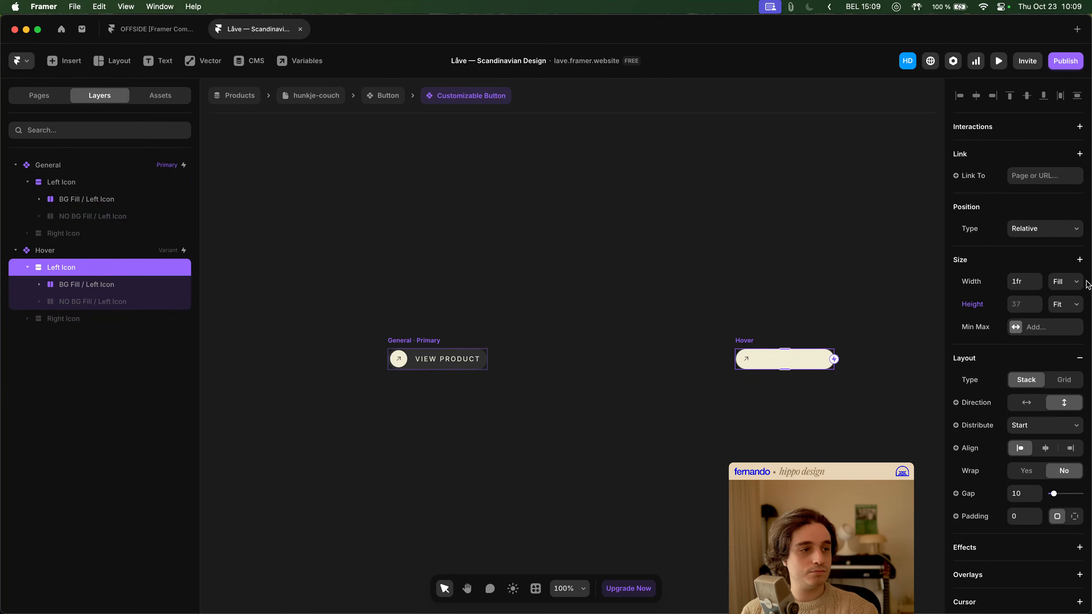
click(972, 307)
click(975, 324)
- Compare the layout, style and visibility settings of the Left Icon stacks in the General and Hover variants
click(139, 202)
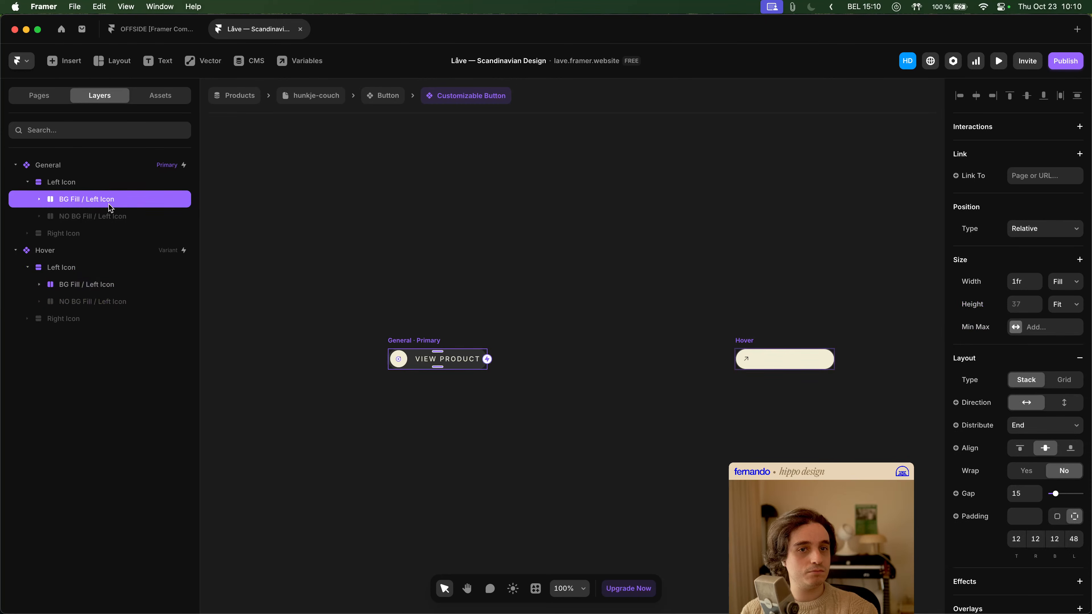
click(92, 184)
click(27, 182)
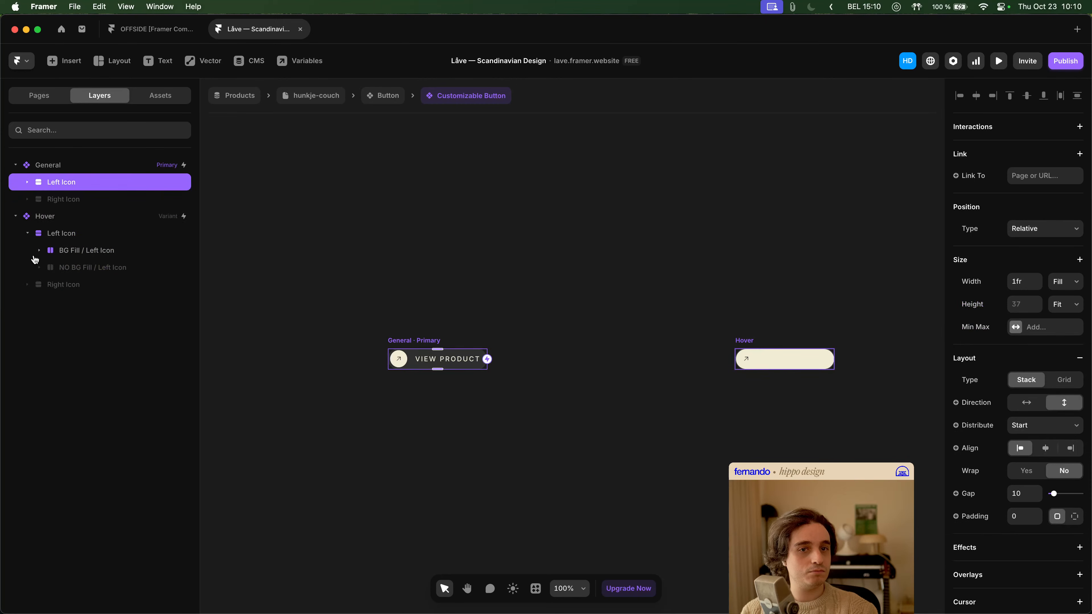
click(27, 234)
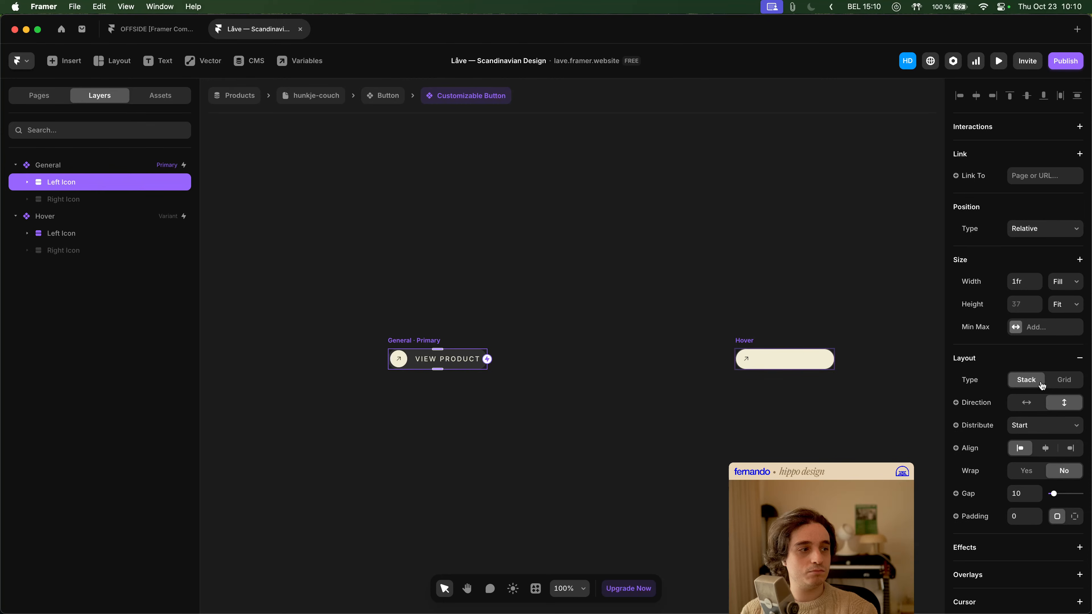
scroll(1042, 386, down, 8)
click(126, 238)
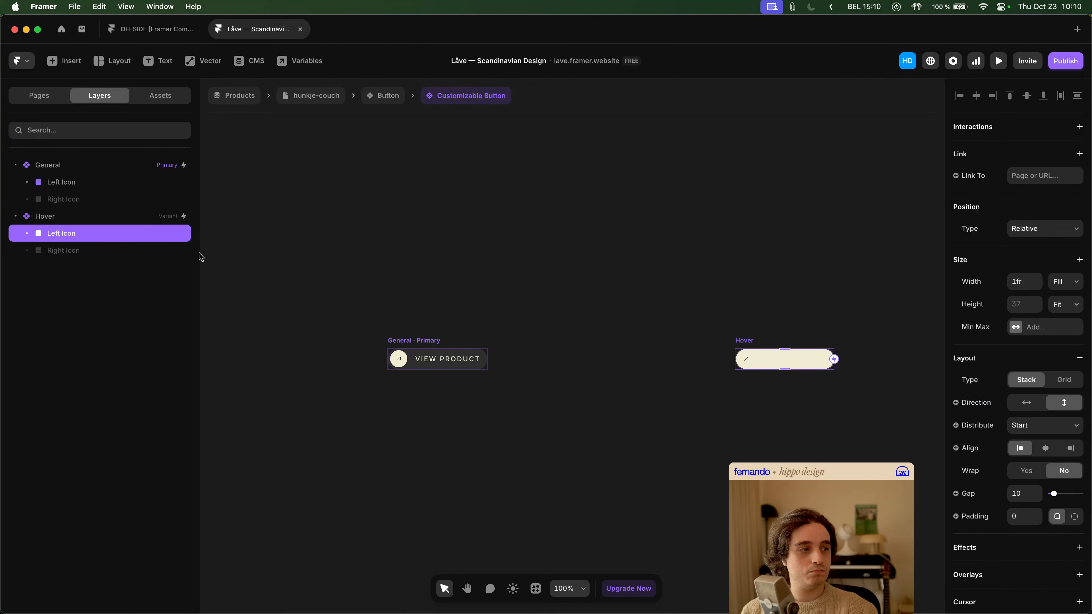
scroll(1053, 404, down, 10)
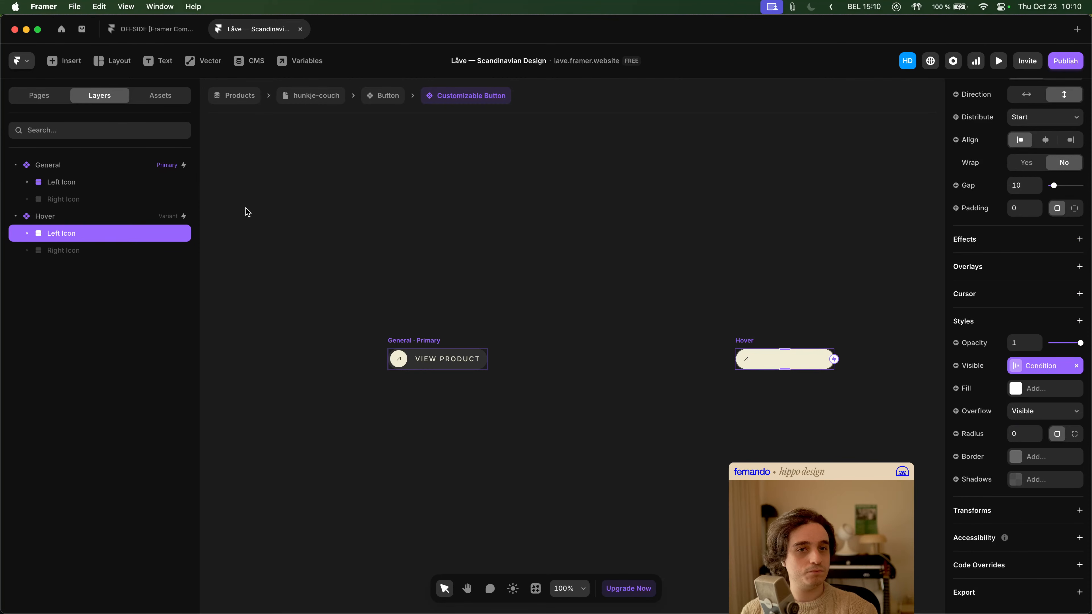
click(107, 183)
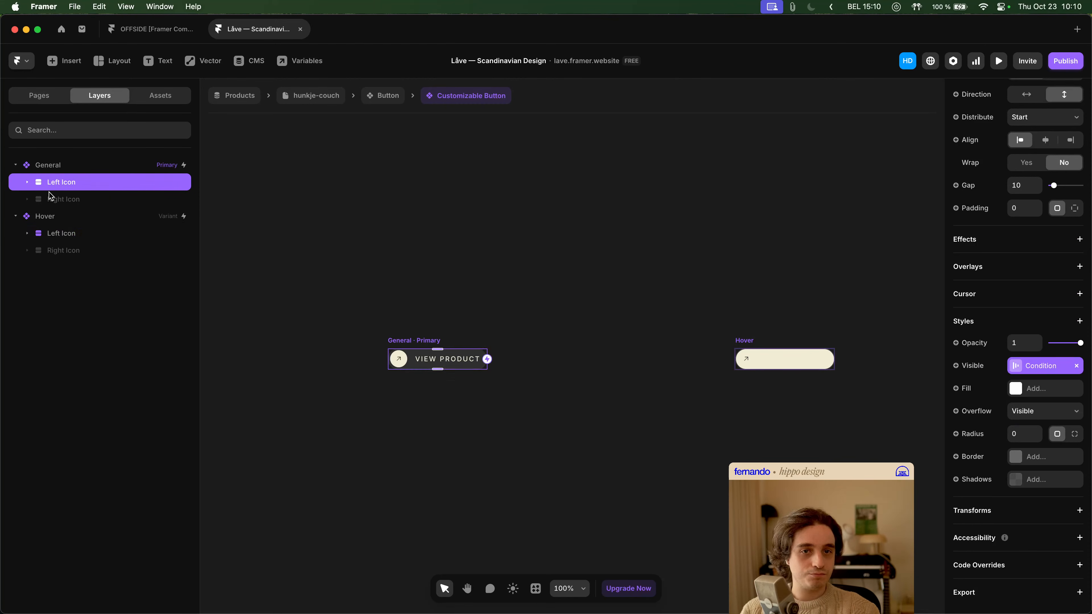
click(27, 182)
click(28, 267)
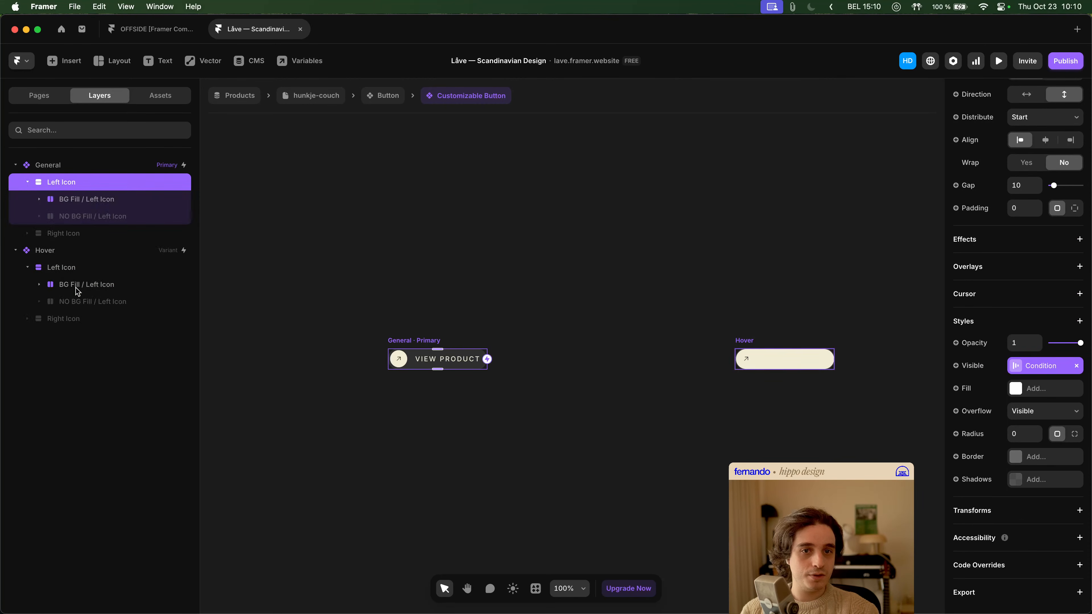
- Compare the visibility, fill and border settings of the BG Fill / Left Icon layers in both variants
click(77, 289)
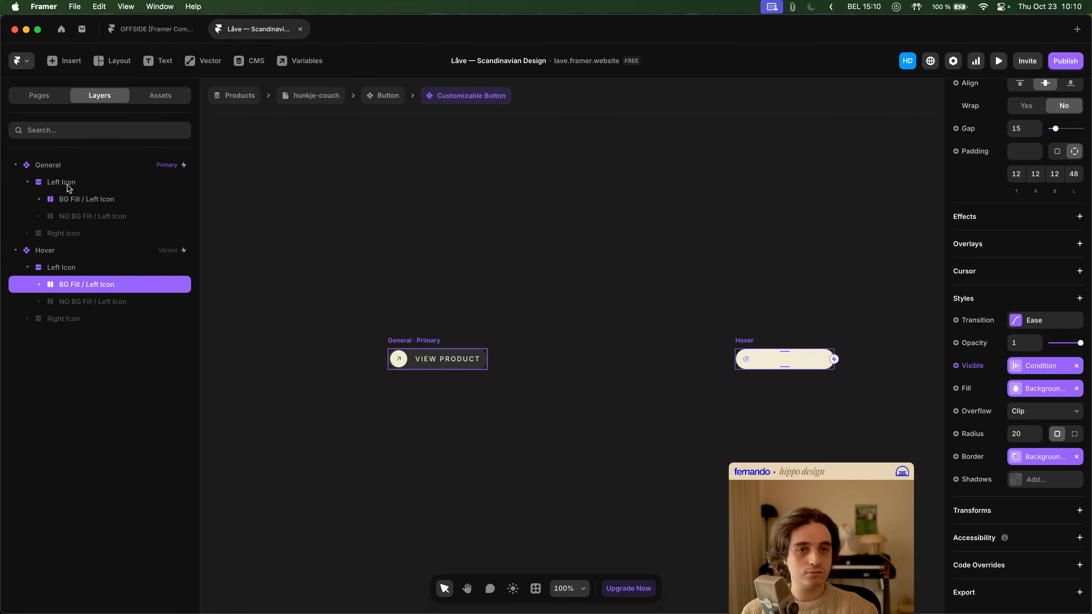
click(92, 200)
scroll(1010, 344, down, 10)
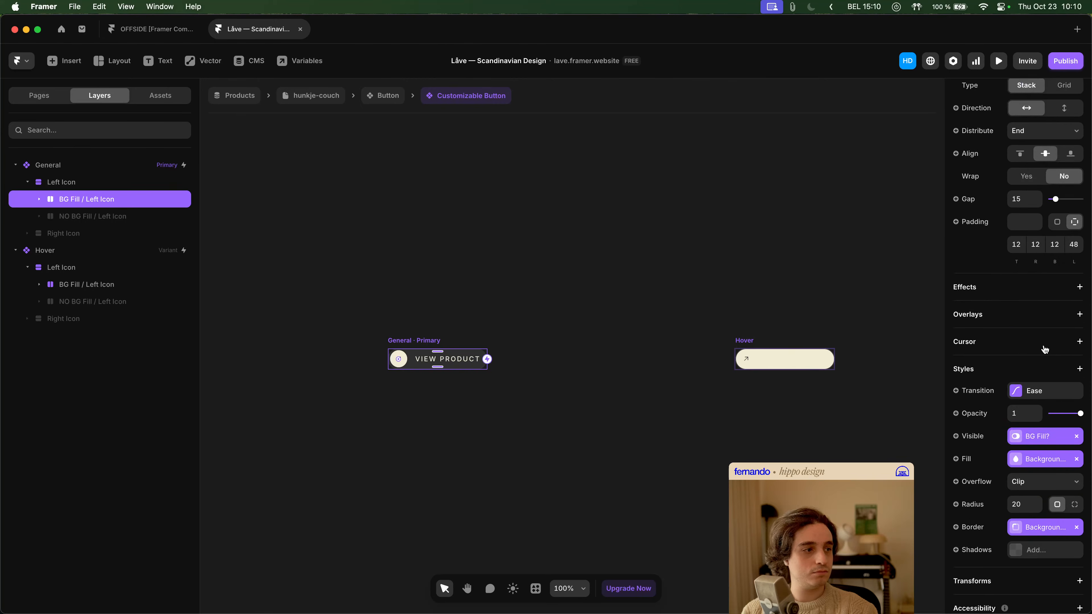
click(123, 289)
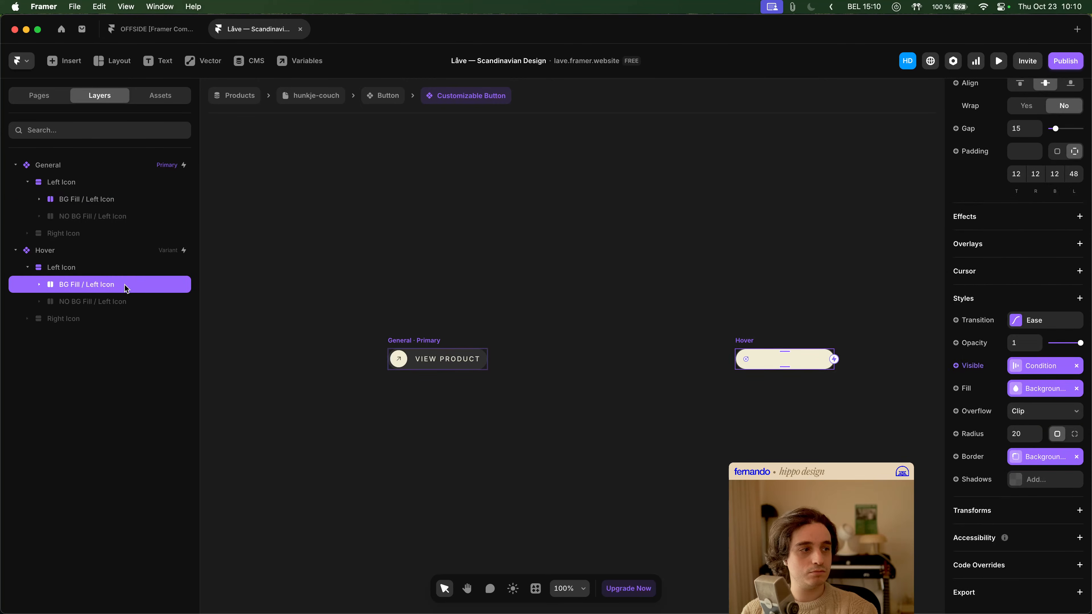
click(95, 201)
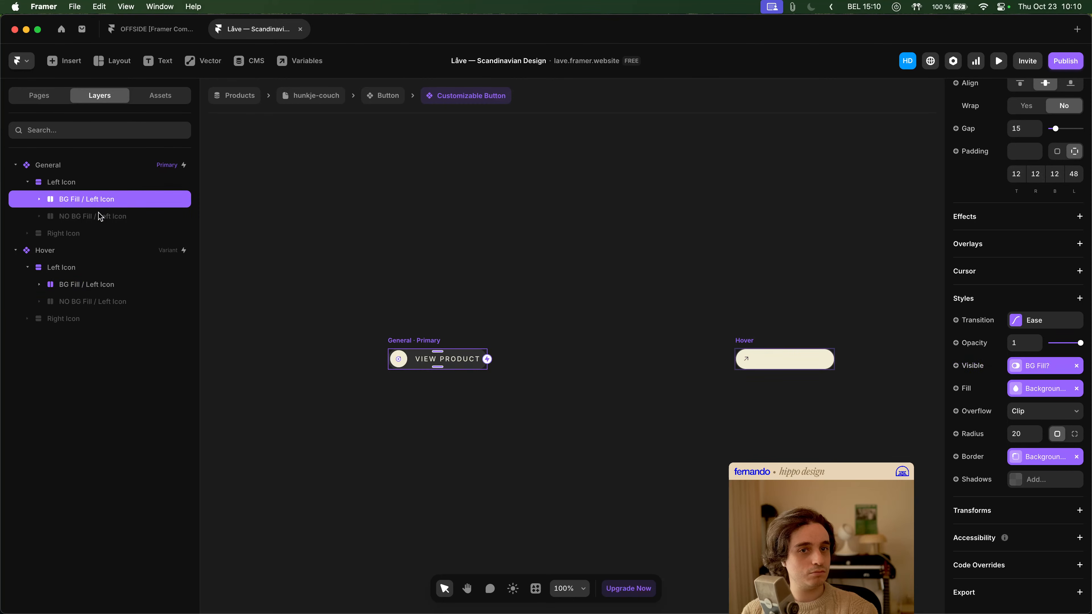
- Expand the BG Fill / Left Icon layers in both variants and compare the settings of their nested Stack layers
click(39, 199)
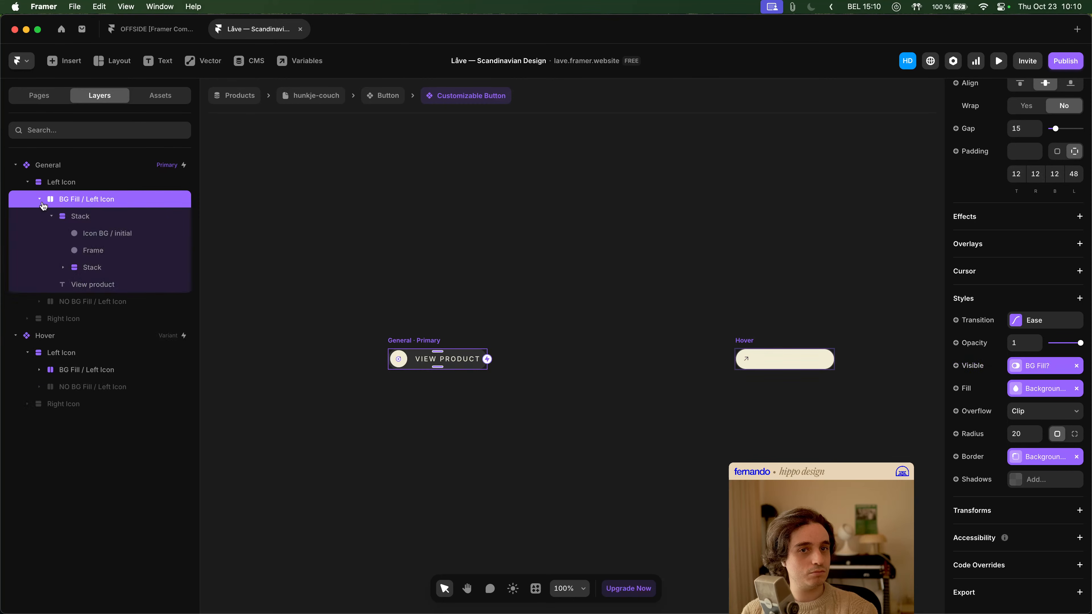
click(39, 370)
click(52, 387)
click(52, 216)
click(77, 222)
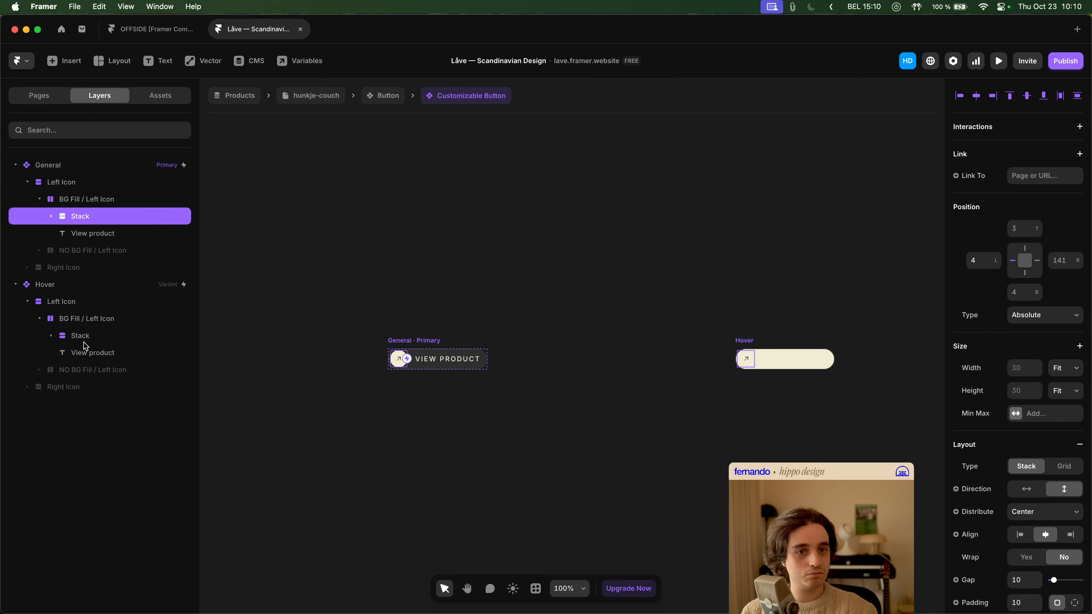
click(98, 338)
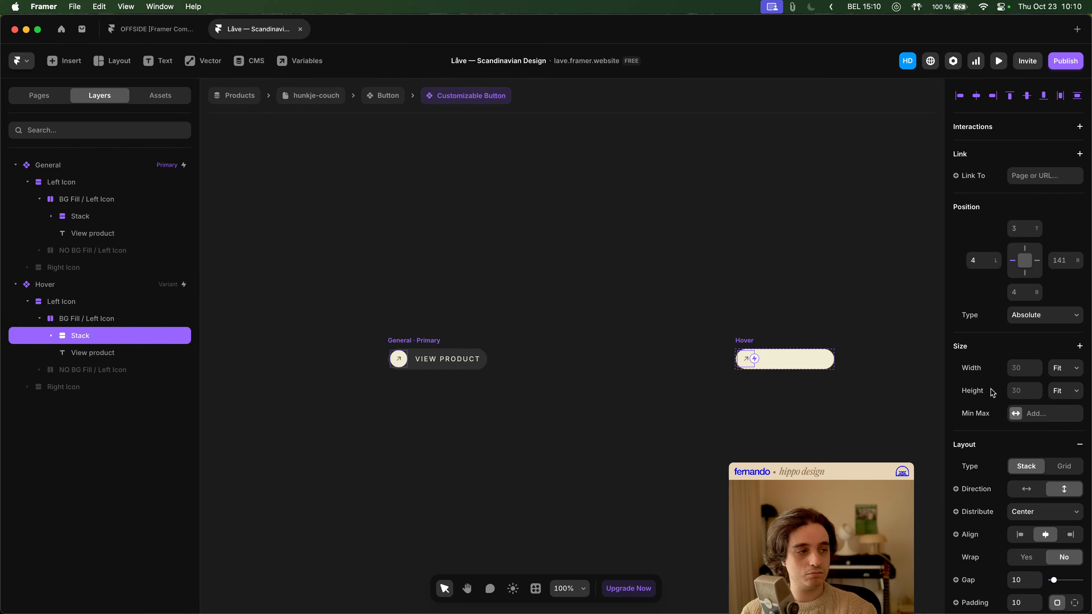
scroll(991, 392, down, 10)
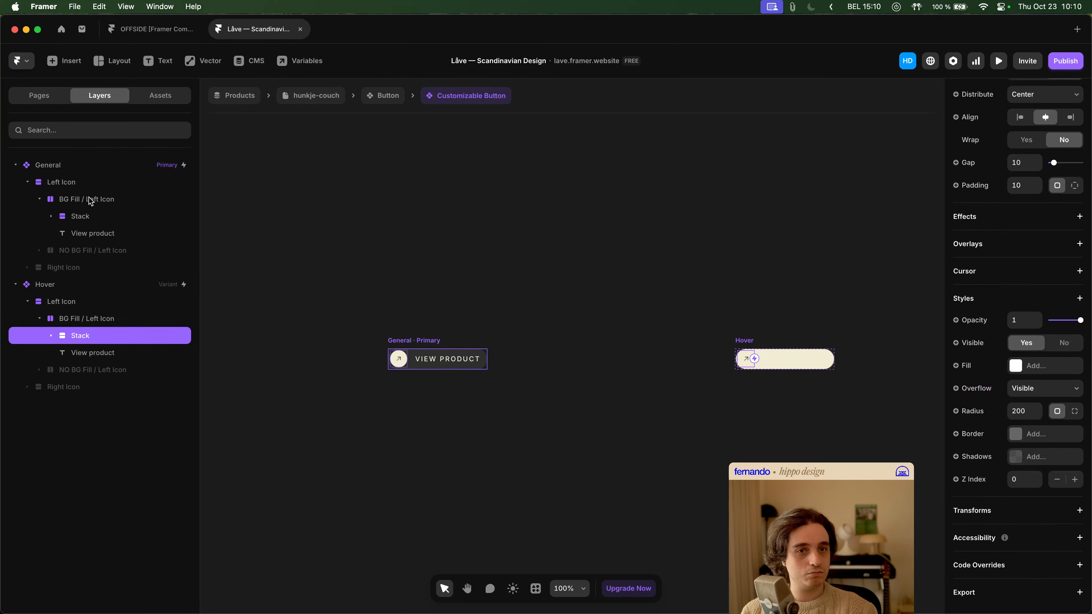
click(98, 203)
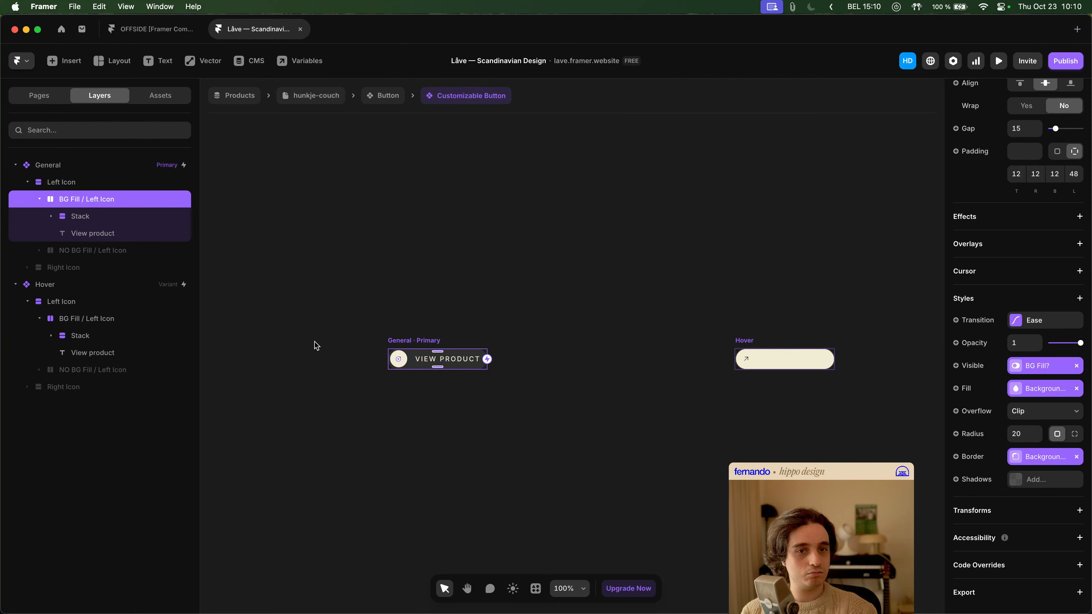
- Compare the style settings of the Stack layers inside BG Fill / Left Icon in both variants and inspect the Hover variant's View product text
click(88, 221)
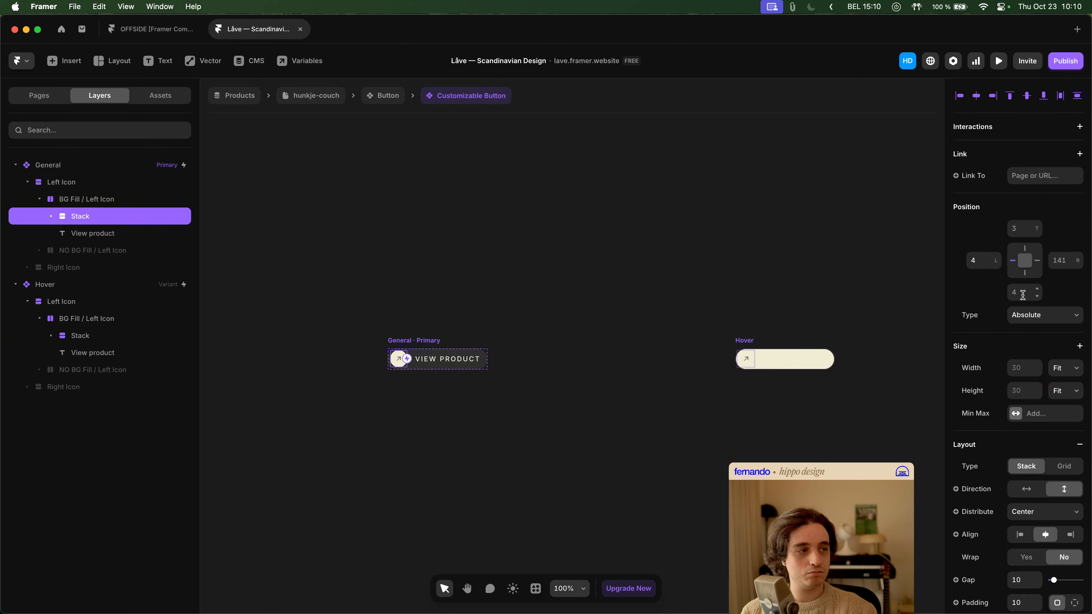
scroll(1022, 295, down, 10)
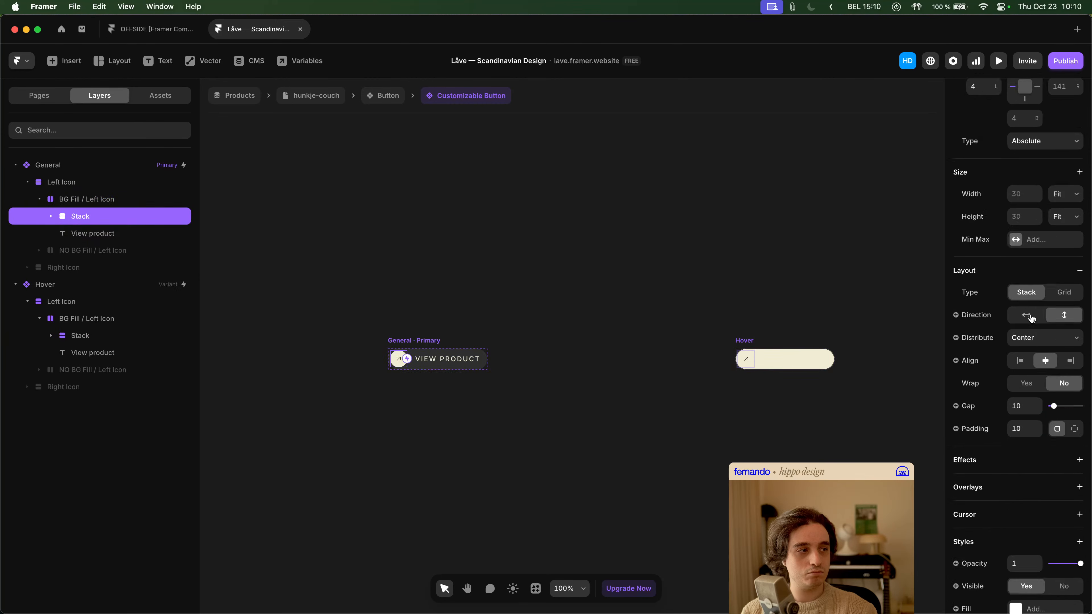
click(103, 340)
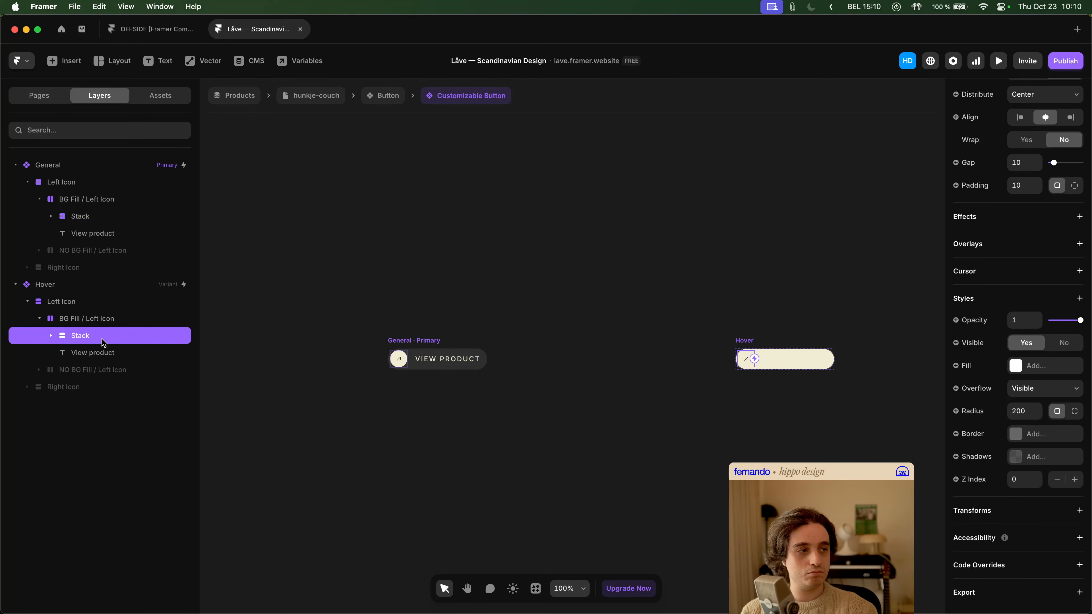
click(92, 353)
scroll(1029, 304, down, 5)
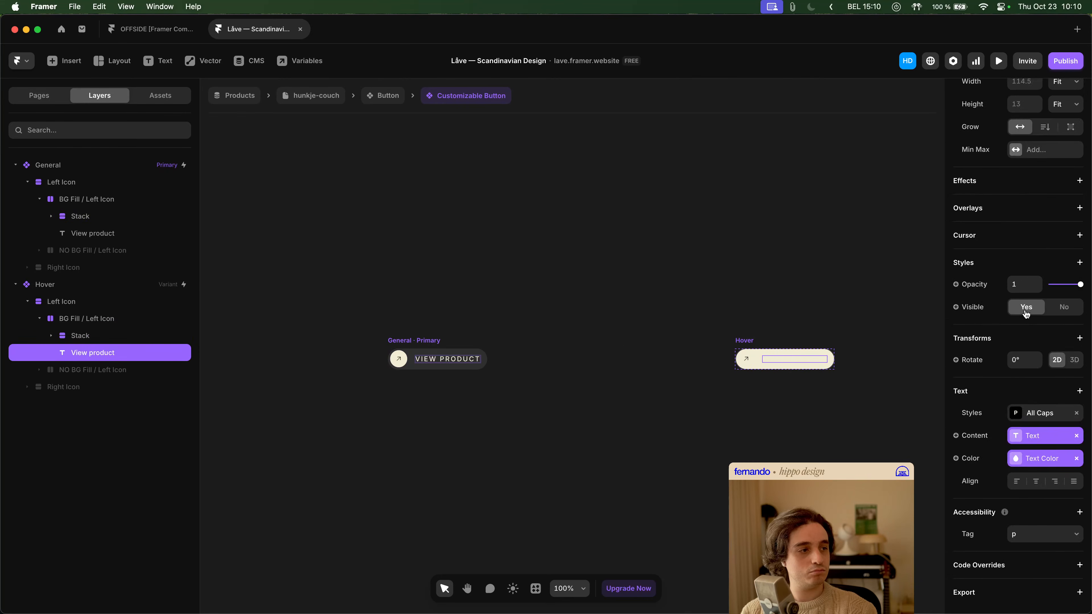
- Expand the Stack layers in both variants and compare the size, position and fill settings of their Icon BG / initial layers
click(51, 335)
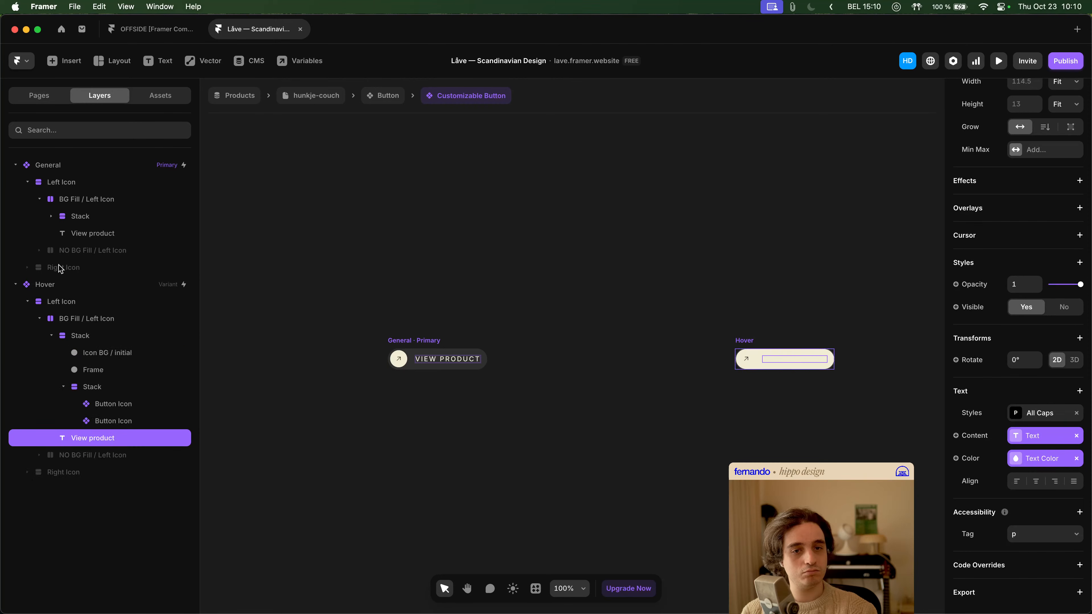
click(51, 220)
click(94, 234)
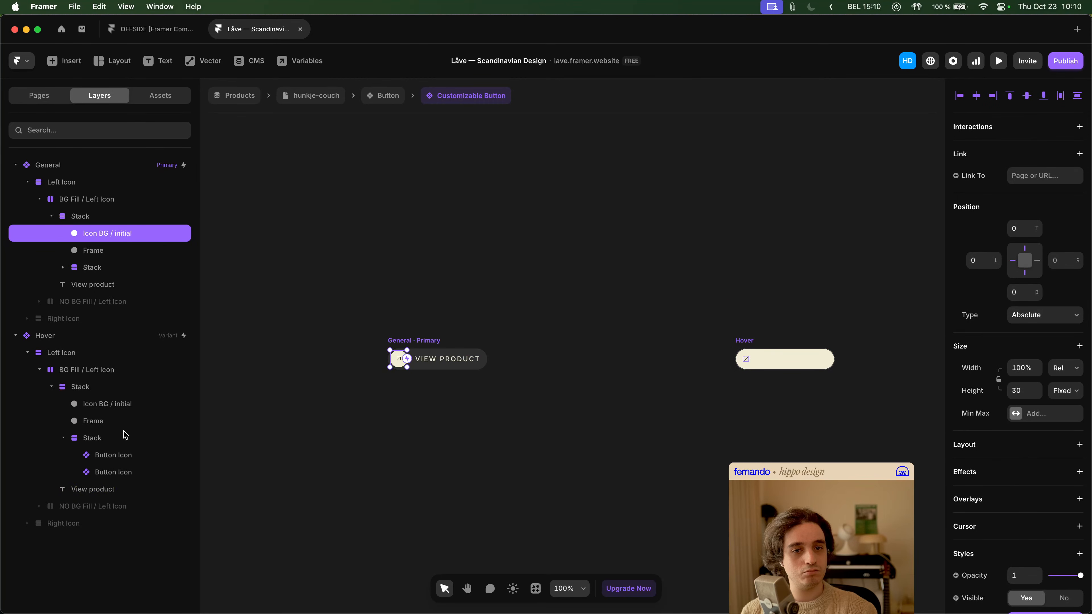
click(121, 407)
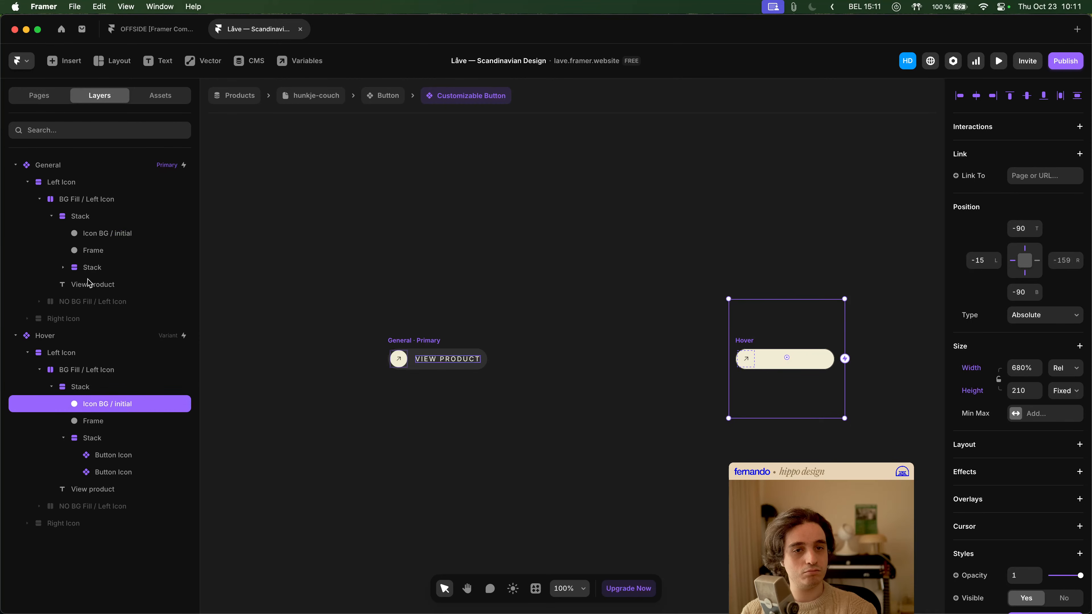
click(98, 236)
scroll(1029, 500, down, 6)
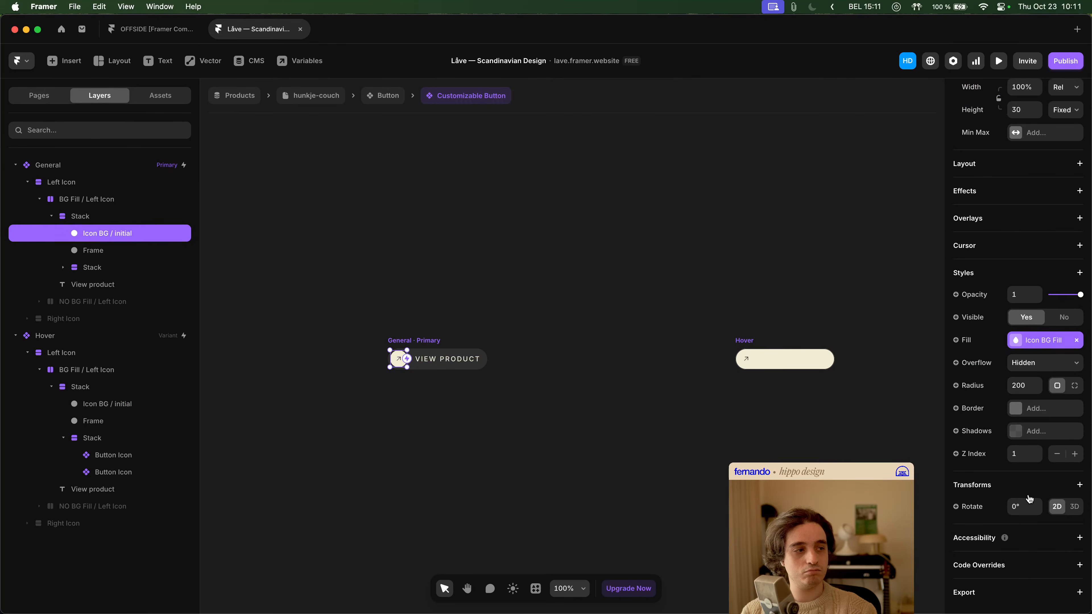
click(127, 404)
scroll(1008, 420, down, 6)
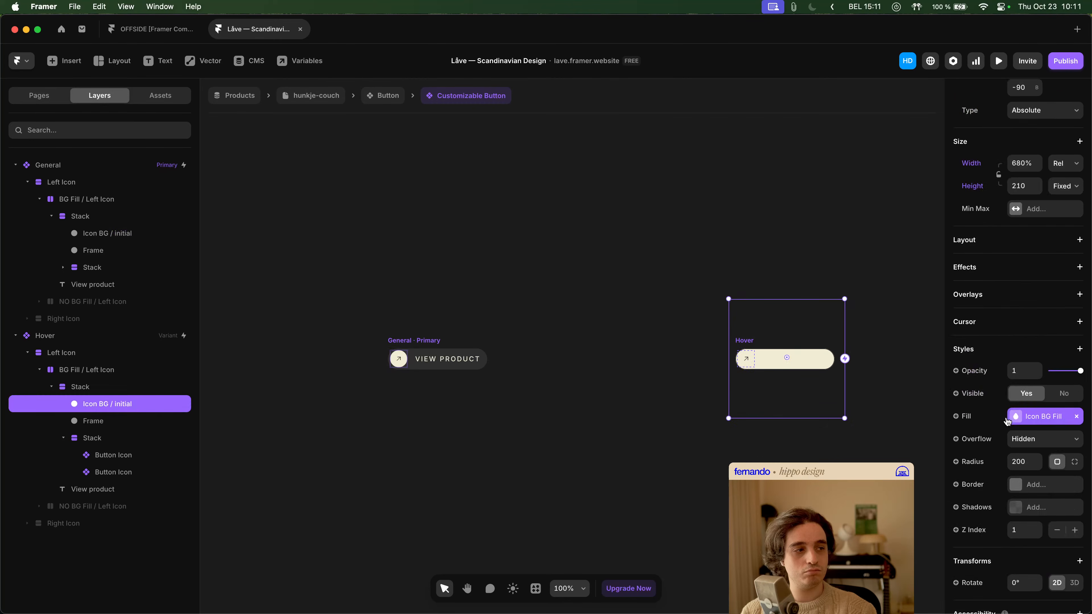
click(110, 236)
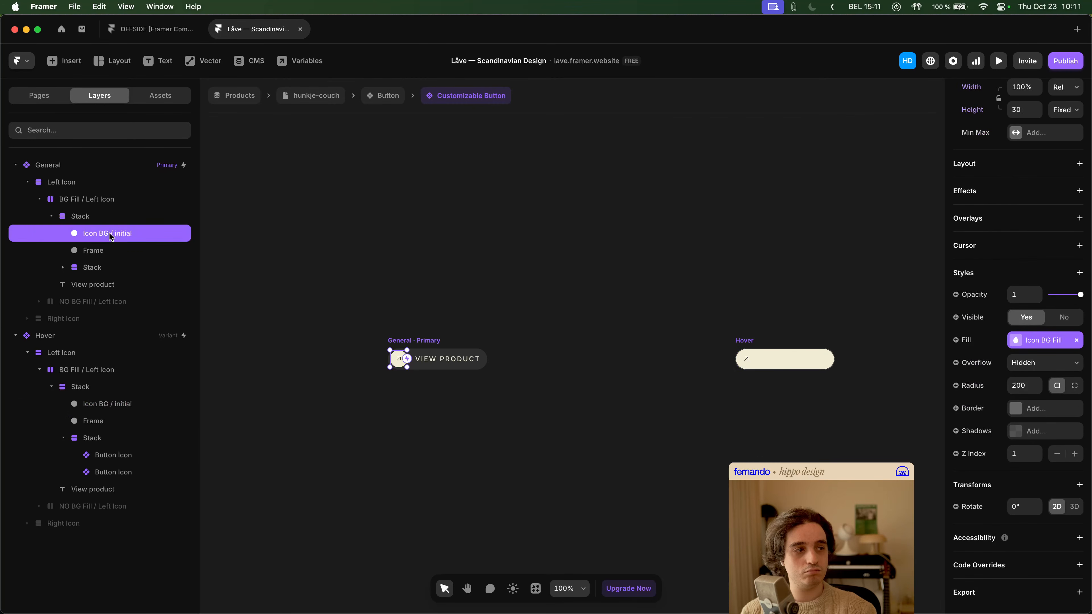
- Compare the size and layout settings of the innermost icon Stacks within BG Fill / Left Icon in both variants
click(99, 267)
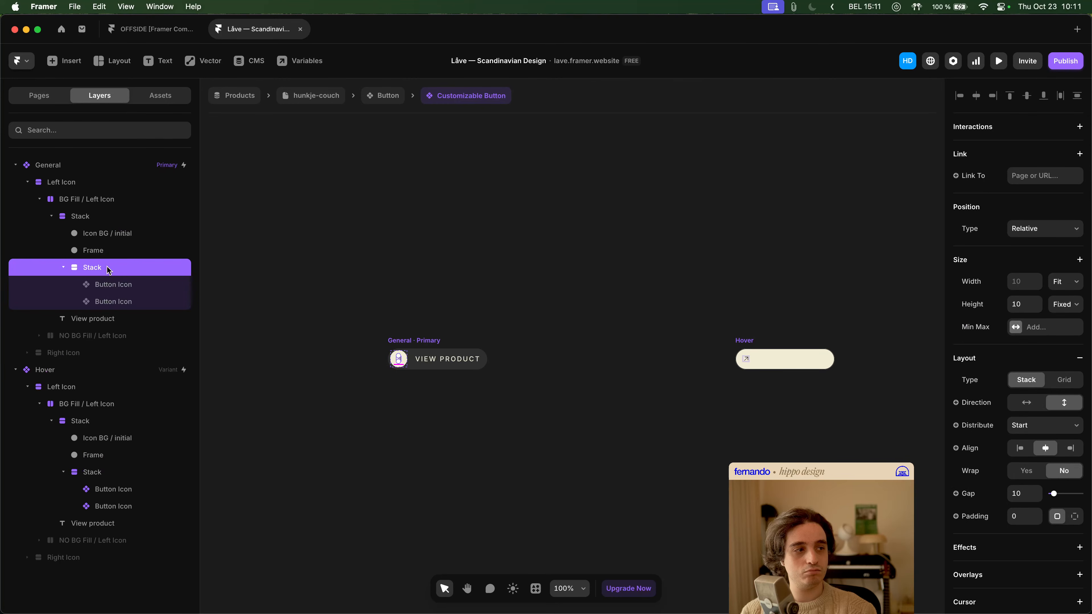
scroll(1034, 359, down, 5)
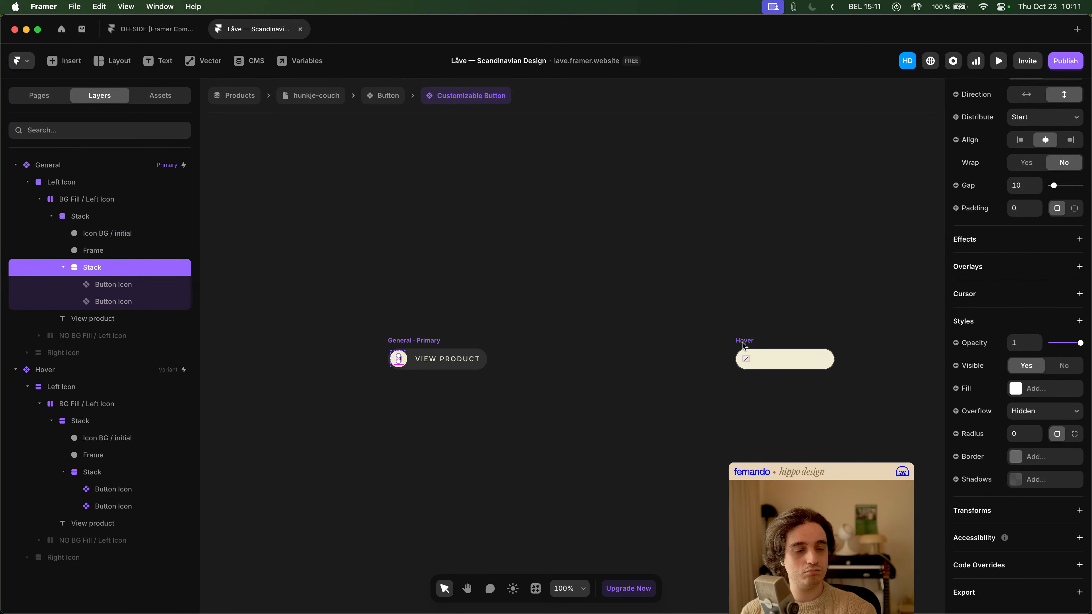
click(63, 268)
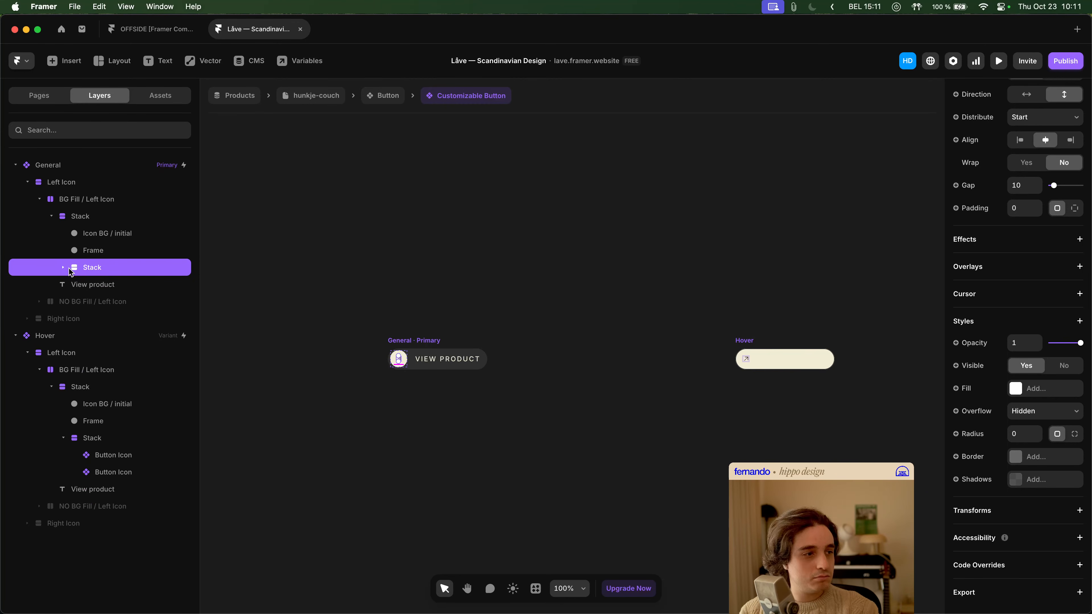
click(41, 199)
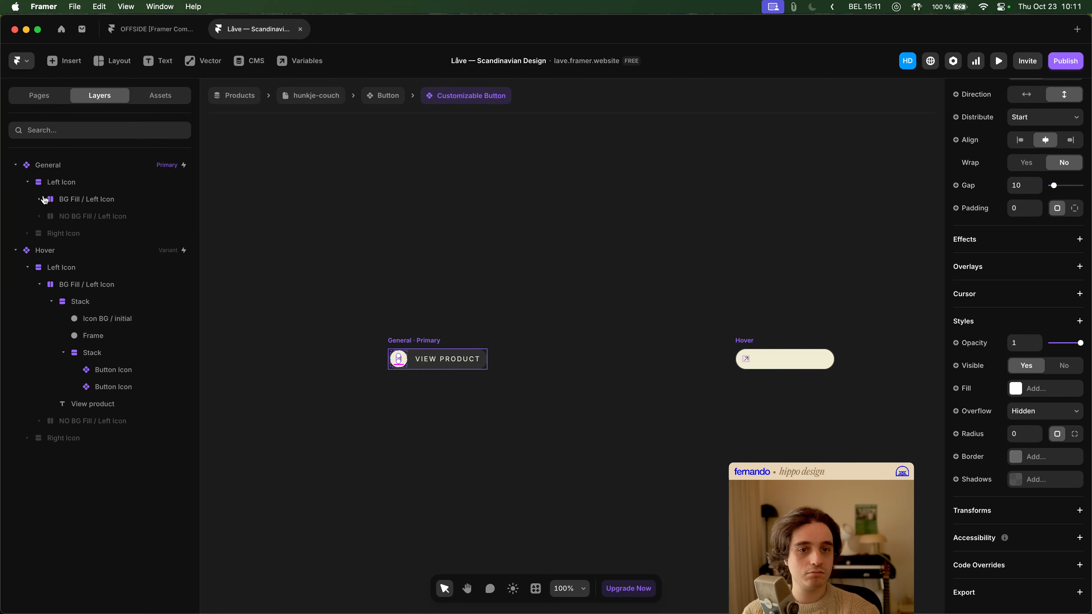
click(42, 199)
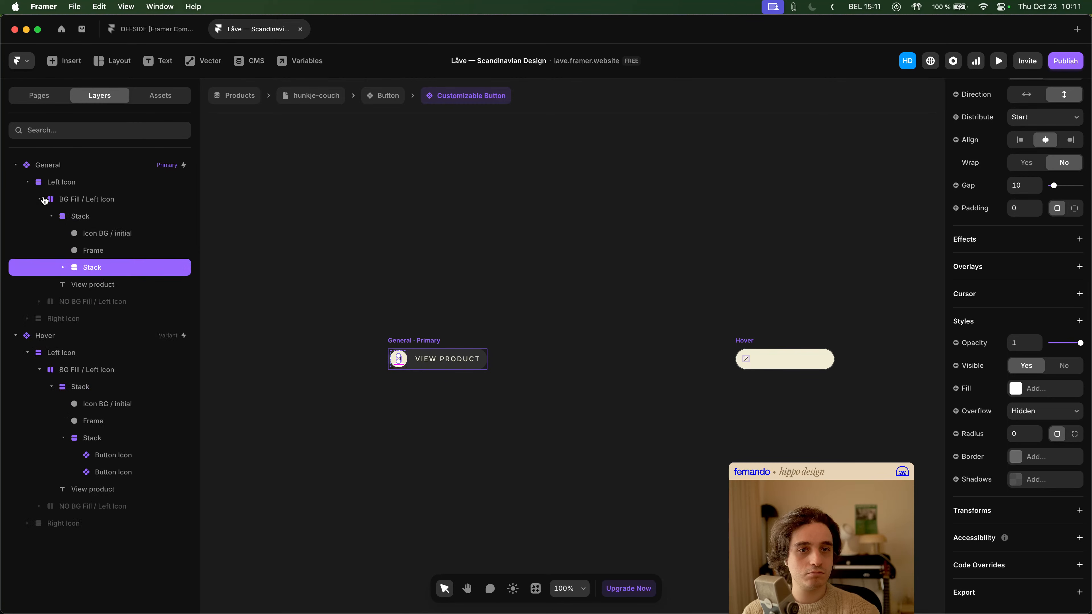
click(62, 268)
click(107, 286)
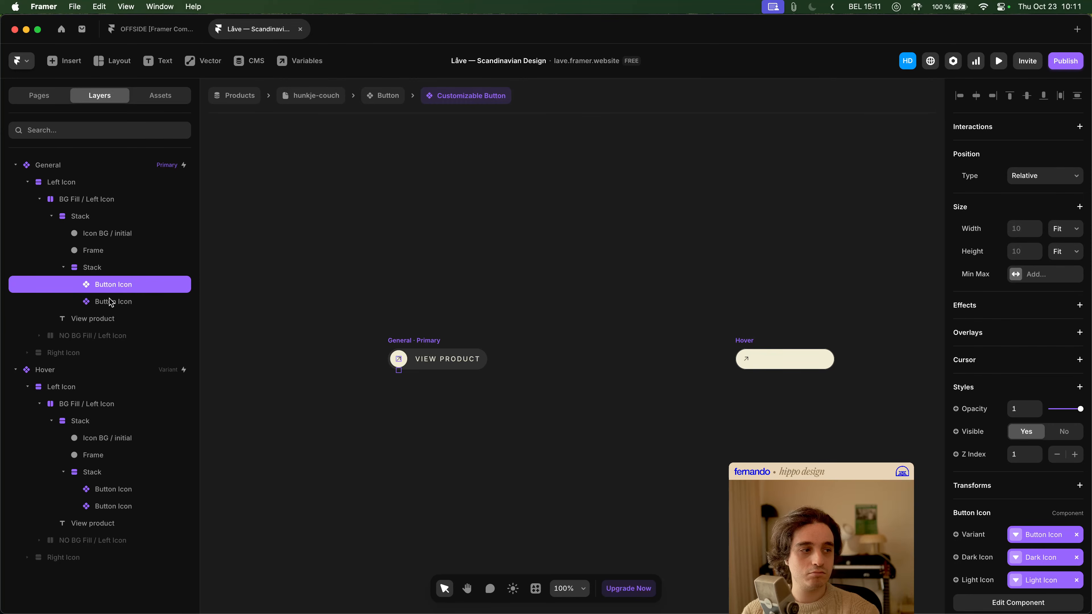
click(113, 269)
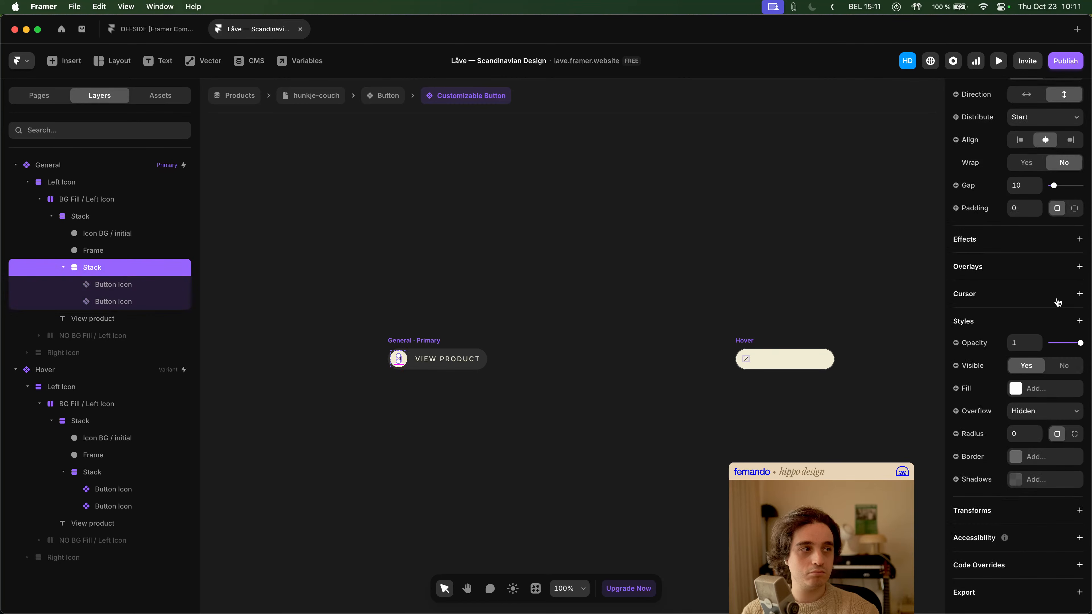
scroll(1058, 302, up, 2)
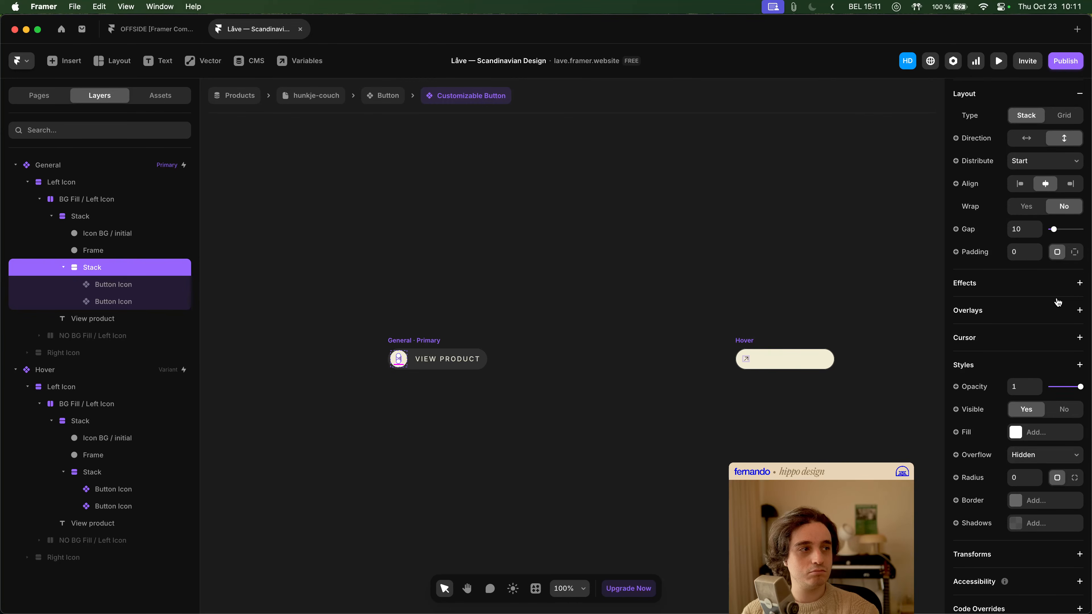
click(98, 474)
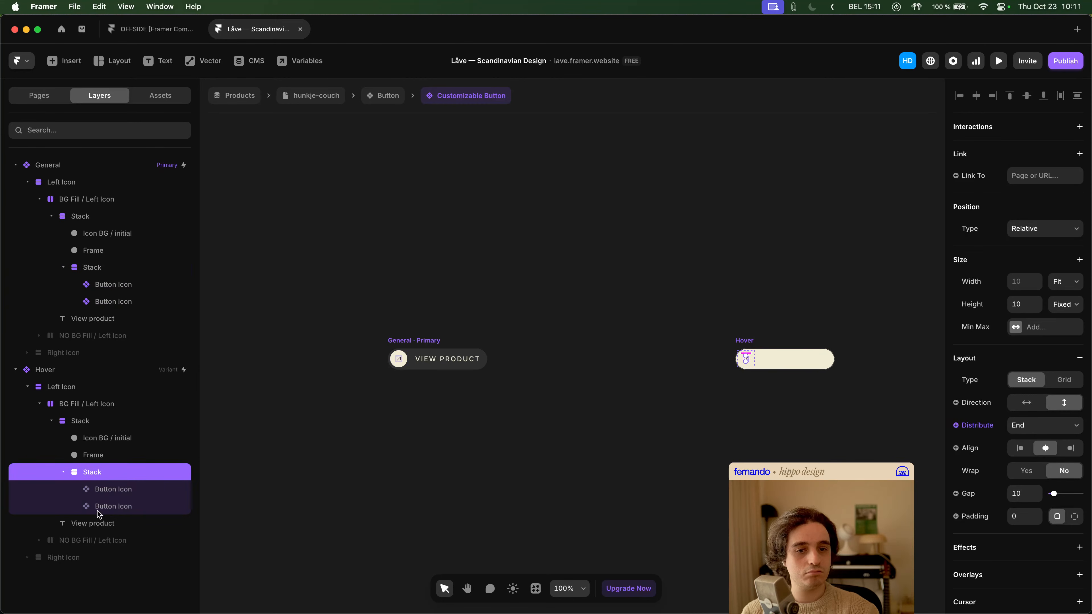
- Expand the Hover variant's NO BG Fill / Left Icon layer and examine the settings of its innermost icon Stack
click(77, 541)
click(38, 541)
scroll(64, 534, down, 2)
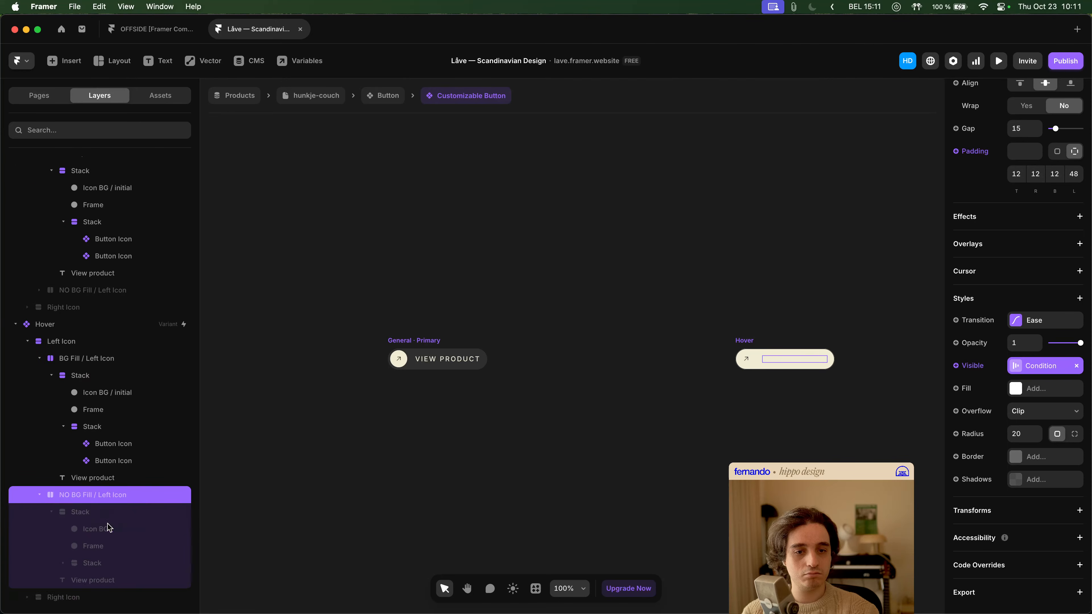
click(93, 563)
click(63, 564)
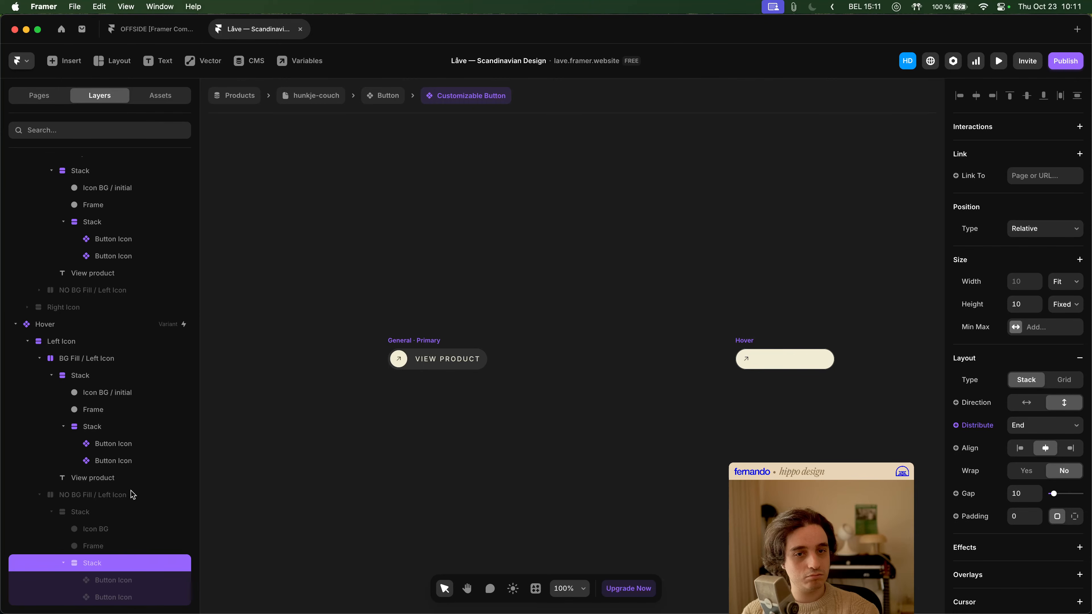
- Set the height of the innermost icon Stack within the General variant's NO BG Fill / Left Icon to Fit
click(112, 293)
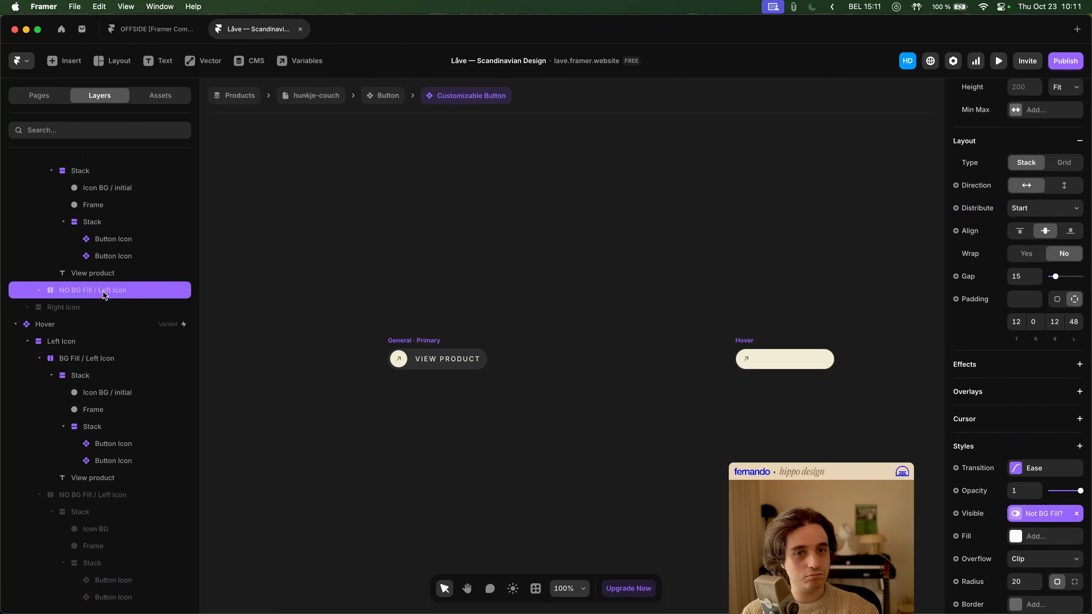
click(39, 290)
click(50, 308)
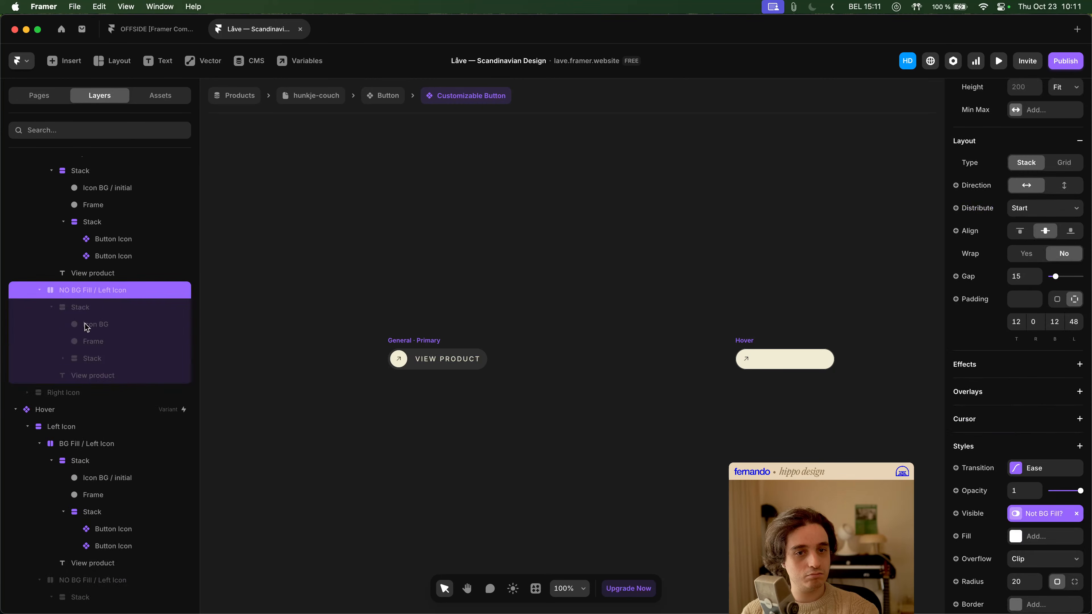
click(106, 358)
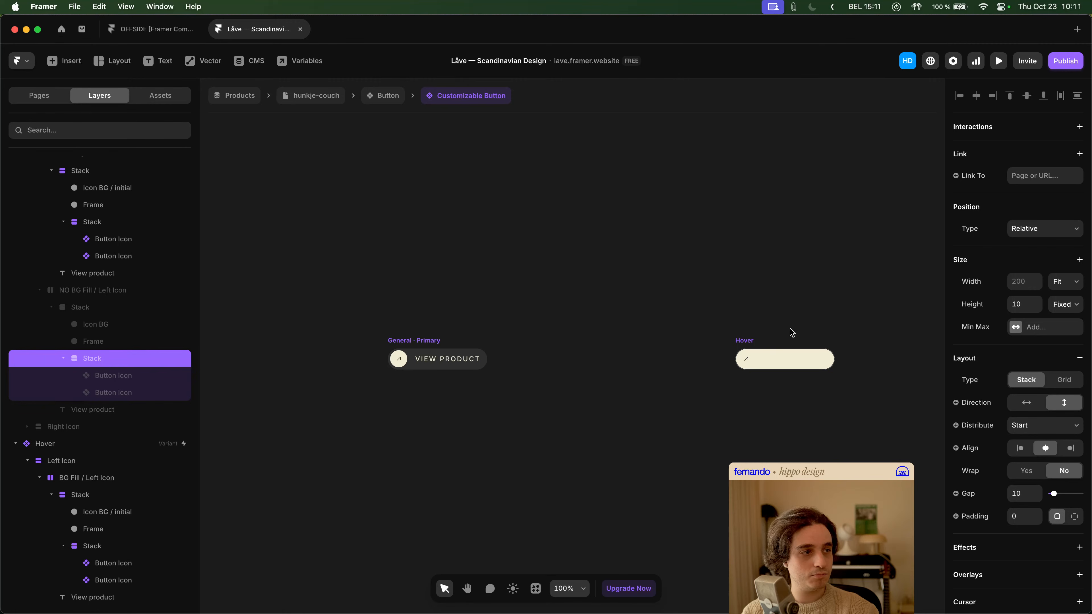
click(1064, 306)
click(1071, 343)
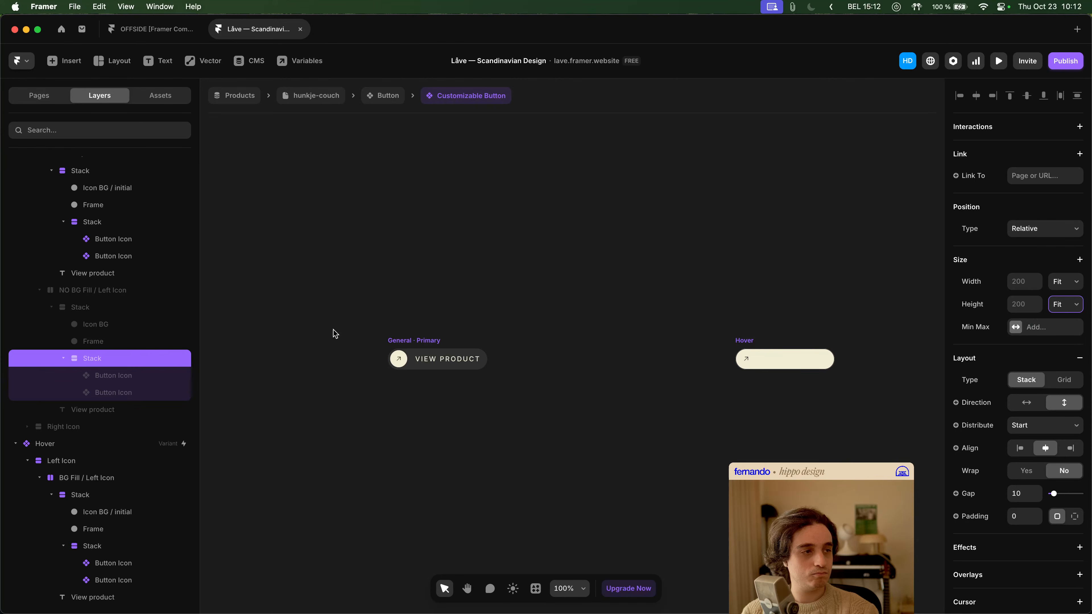
- Compare the size and distribution settings of the innermost NO BG Fill / Left Icon Stacks in both variants
scroll(129, 400, down, 4)
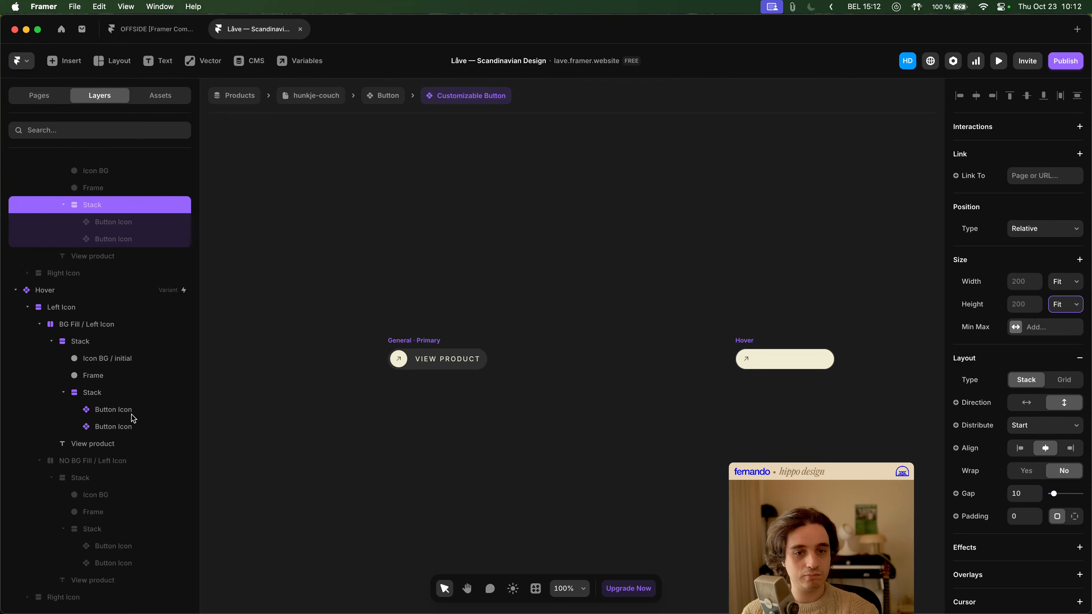
click(130, 530)
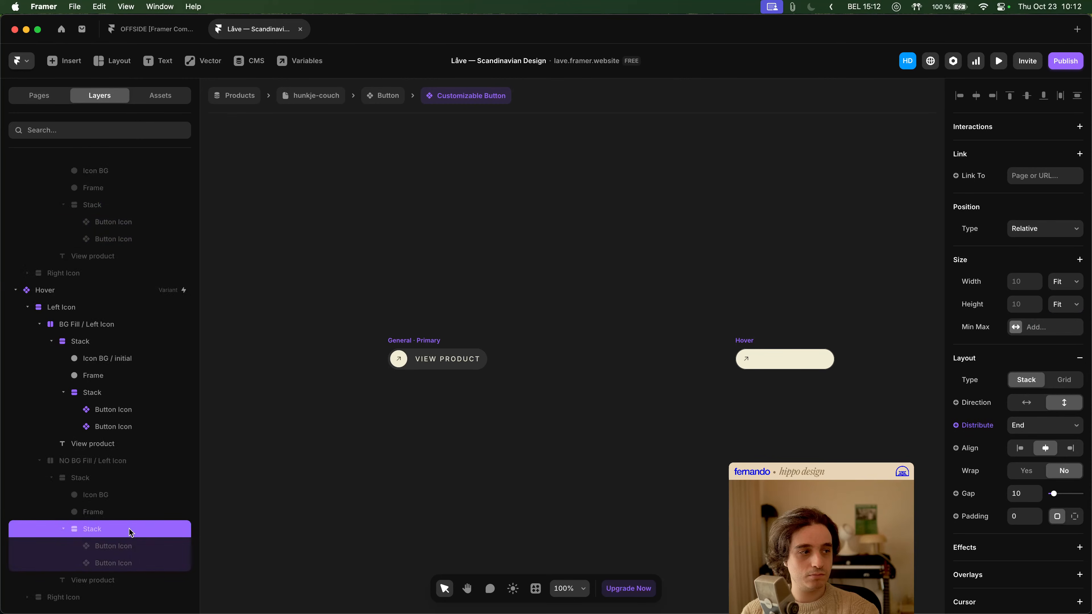
click(105, 209)
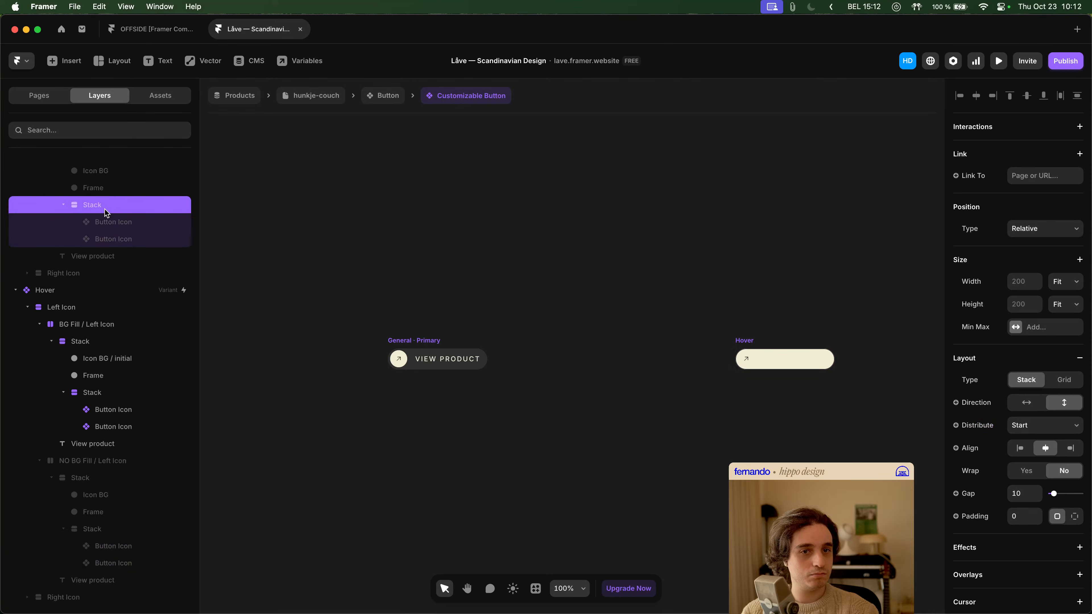
click(96, 534)
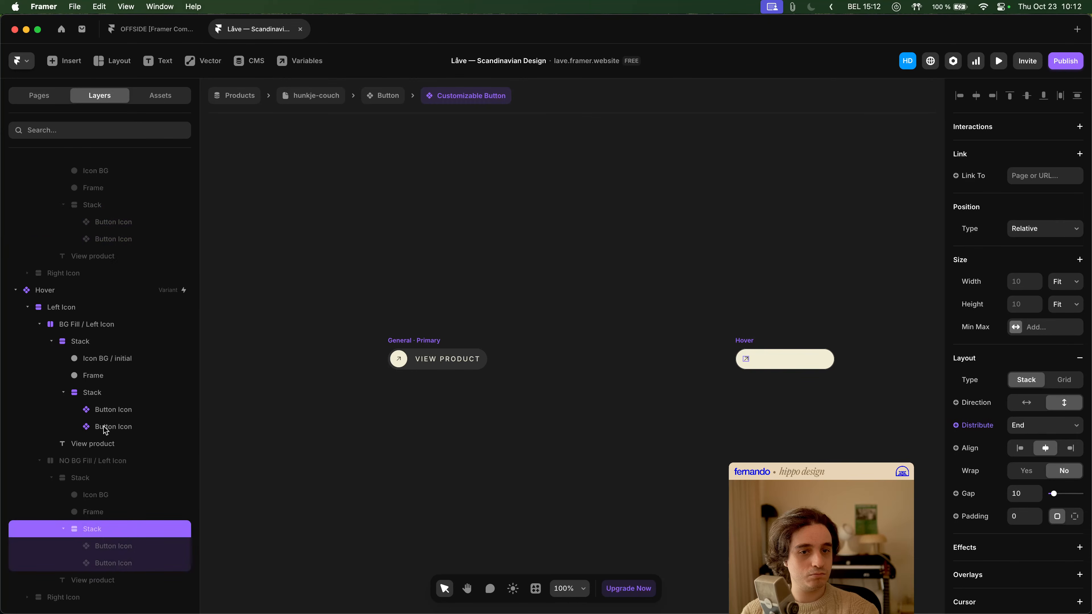
- Compare the Hover variant's innermost icon Stacks and their Button Icon instances across the BG Fill and NO BG Fill layers
click(102, 393)
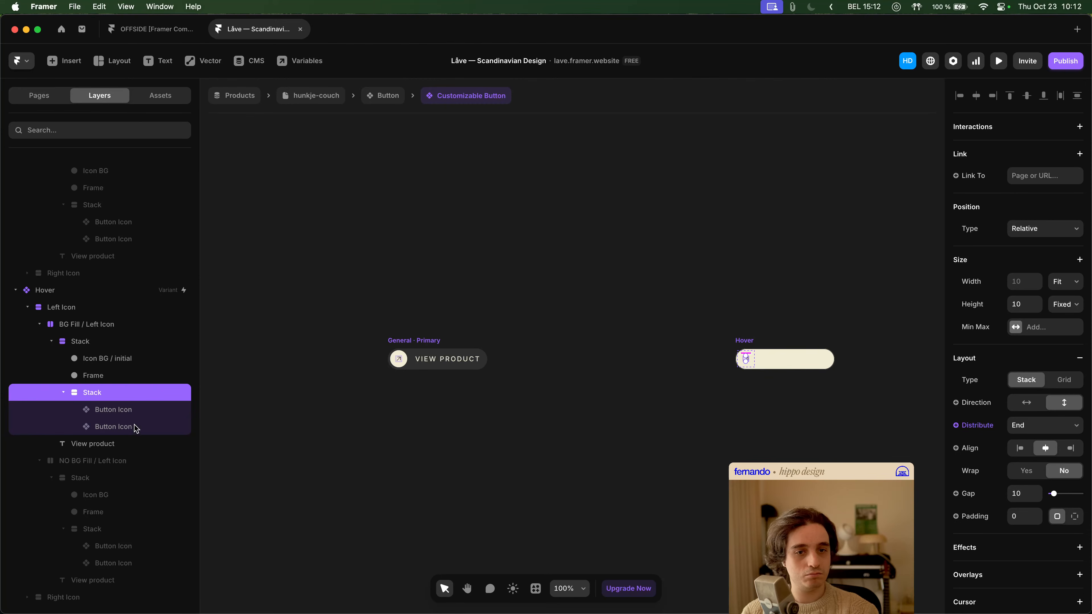
click(127, 414)
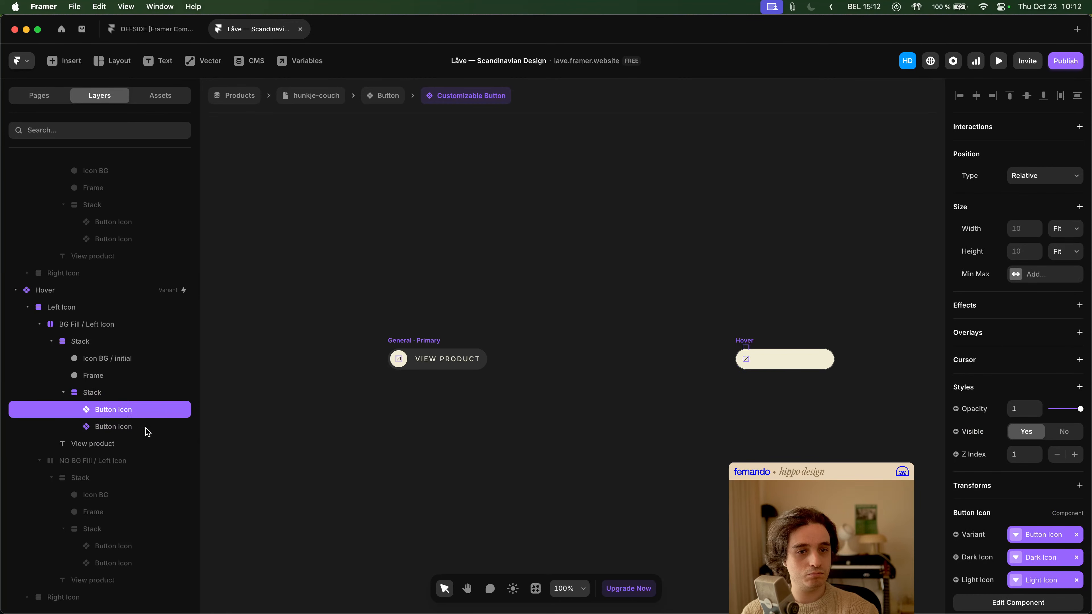
click(133, 428)
click(132, 546)
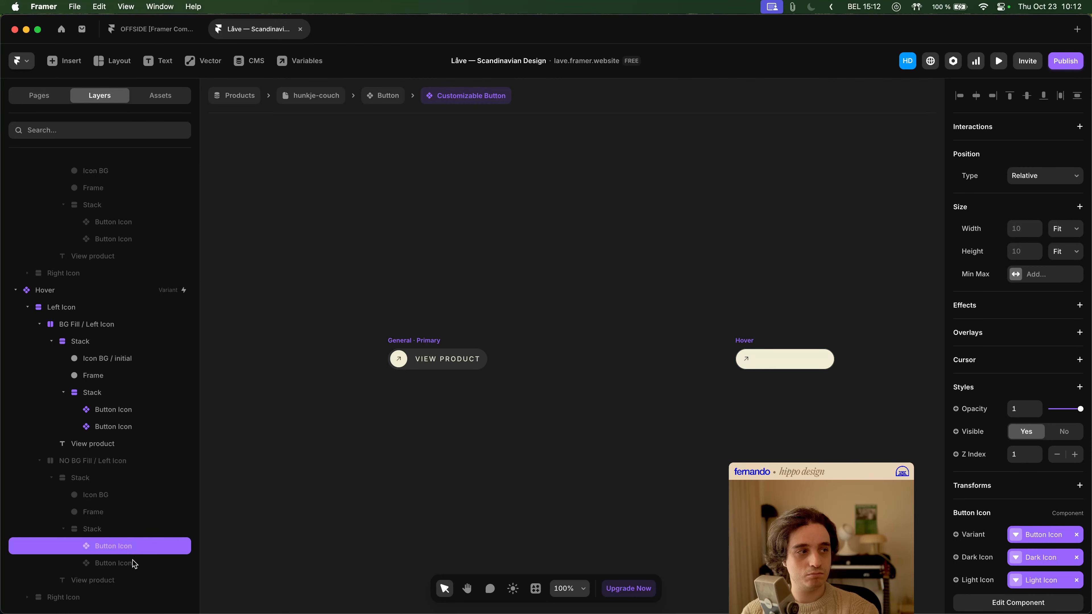
click(134, 563)
click(120, 530)
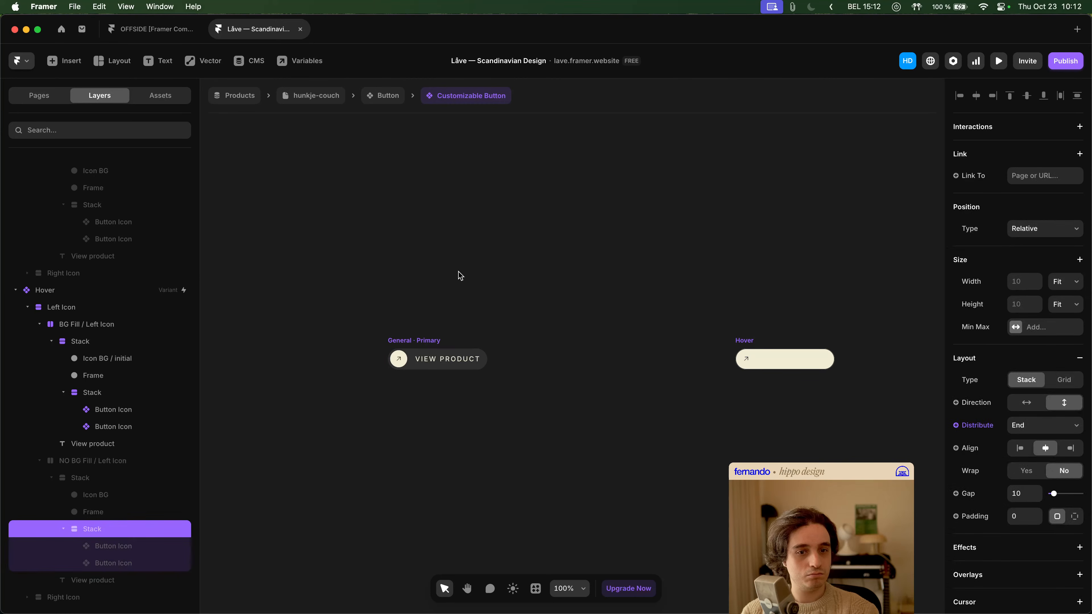
- Leave the component editing, return to the hunkje-couch product page and preview it
click(372, 106)
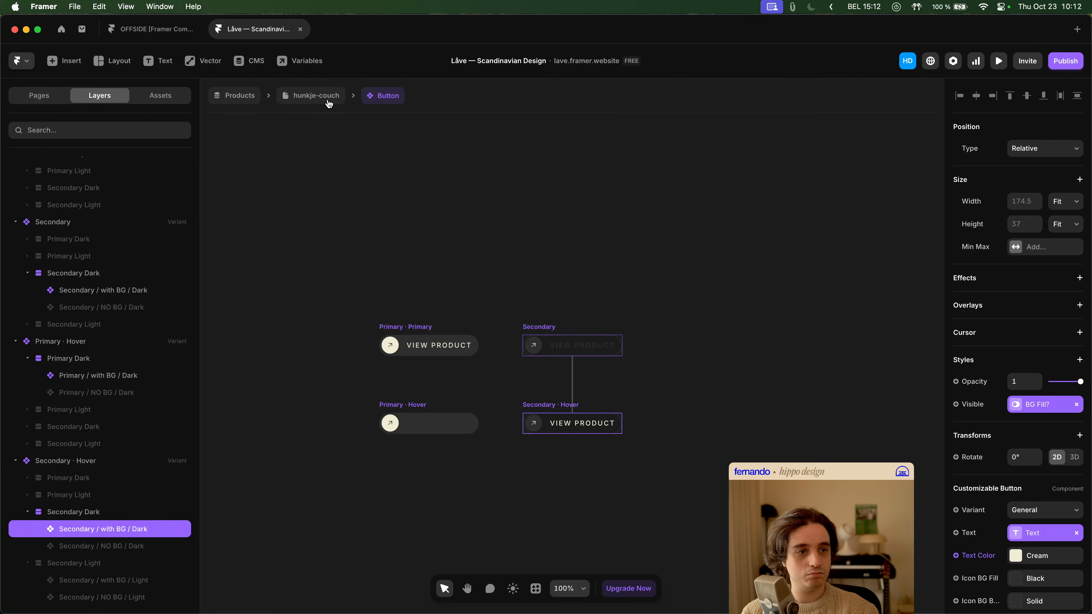
click(329, 104)
click(998, 60)
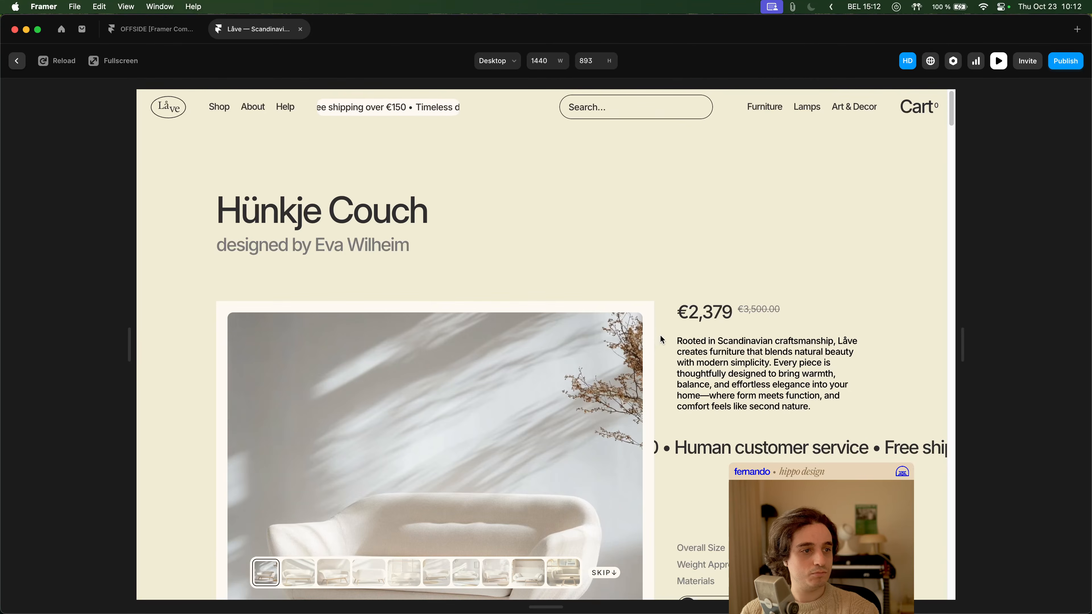
- Check the MORE INFO buttons in the preview and return to editing the Customizable Button component
scroll(660, 334, down, 5)
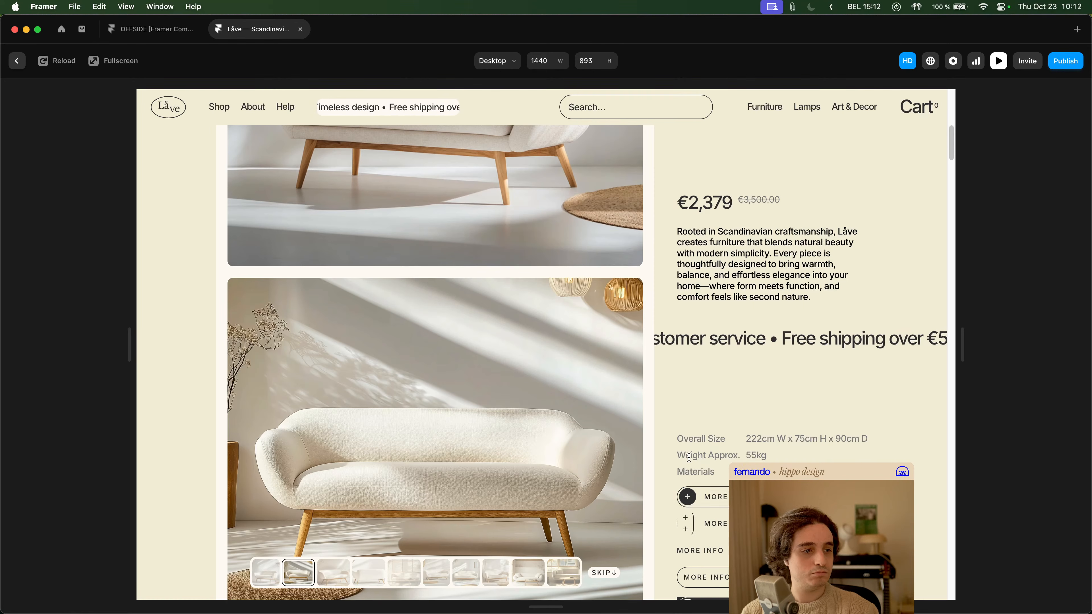
key(super+p)
double_click(689, 458)
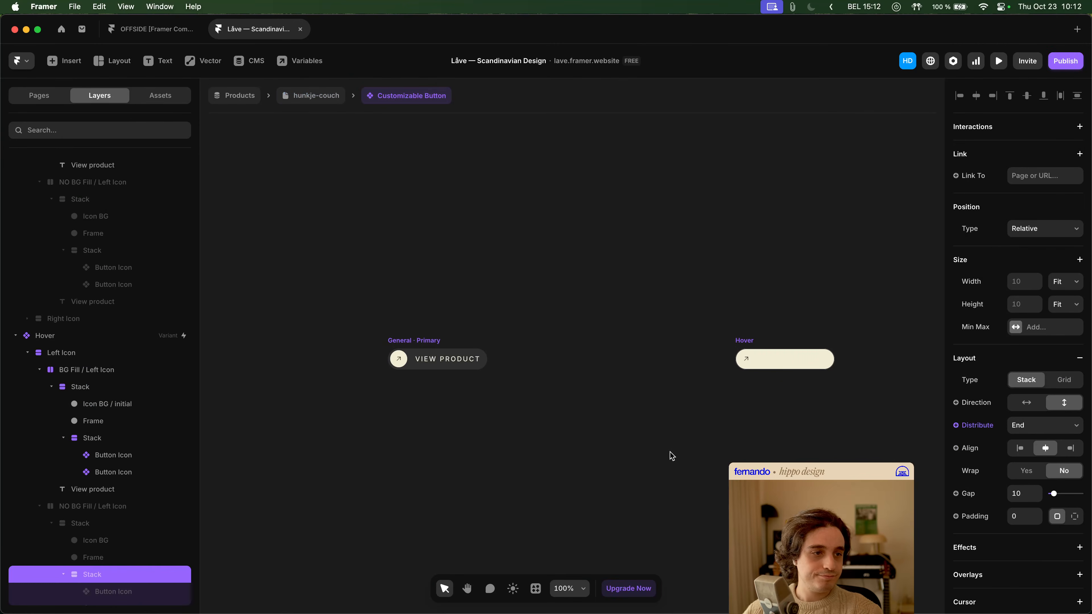
- Inspect the icon Stack and its Frame inside the Hover variant's BG Fill / Left Icon
double_click(748, 362)
key(super+z)
key(Escape)
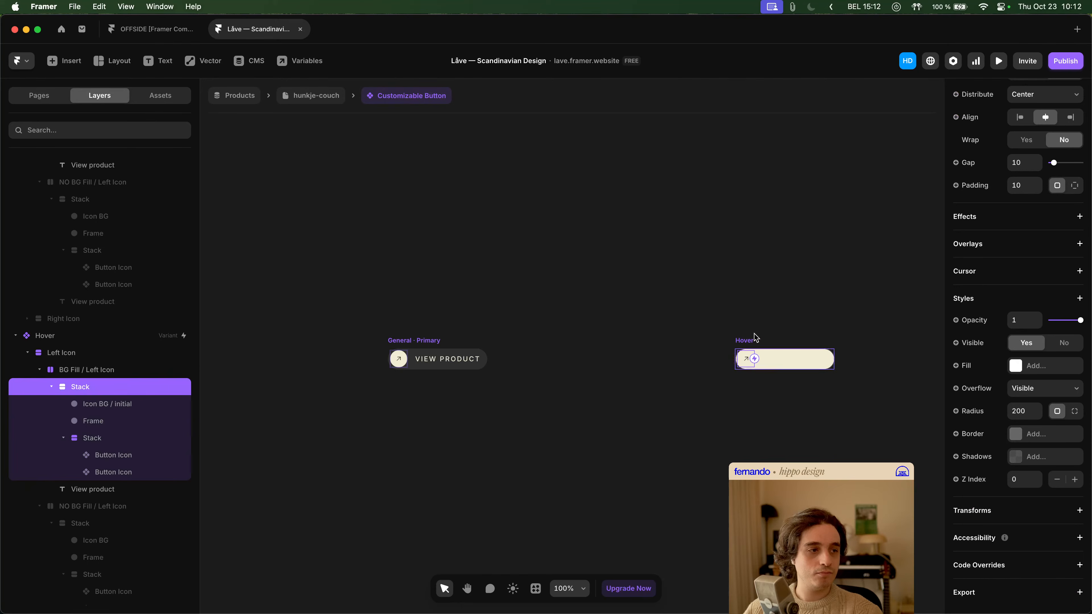
click(747, 340)
click(552, 420)
drag(681, 403, 575, 382)
super+click(644, 343)
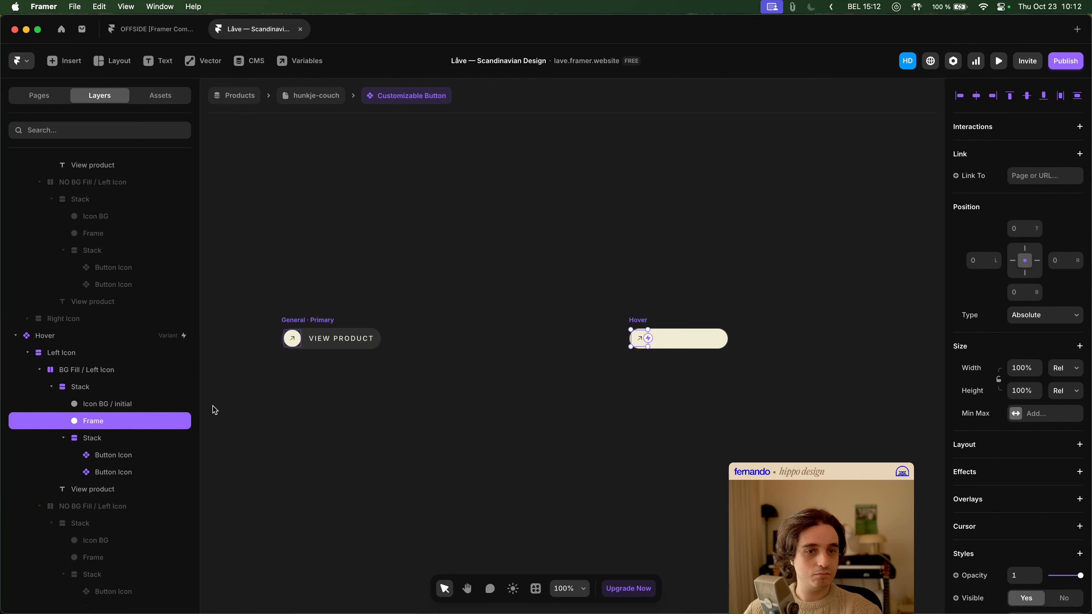
- Collapse the expanded Left Icon layer groups and check the innermost Stack's size settings in the Hover variant's BG Fill / Left Icon
click(40, 371)
click(39, 460)
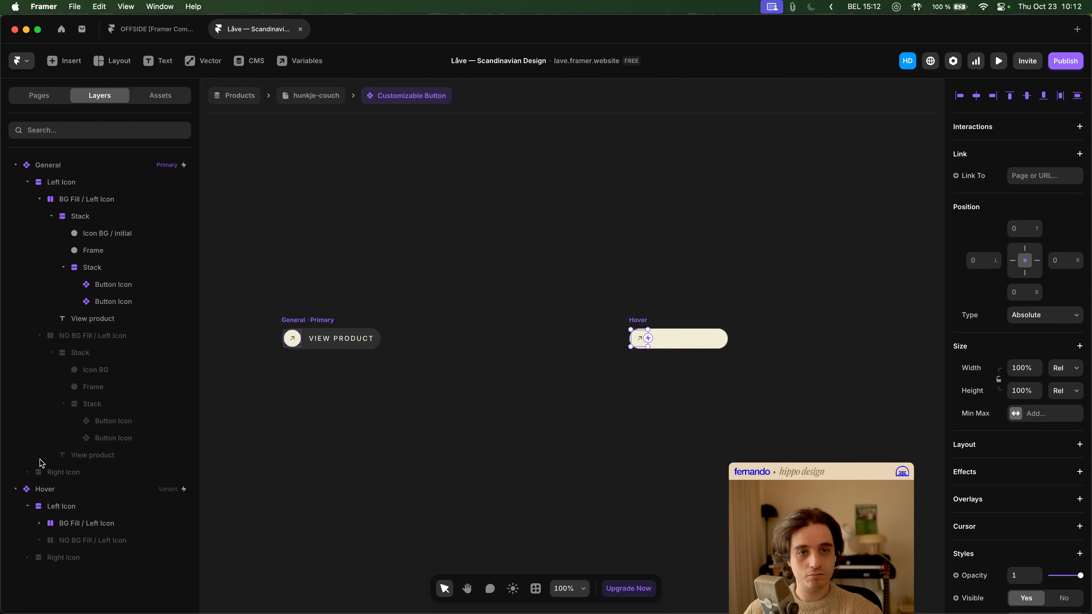
click(28, 184)
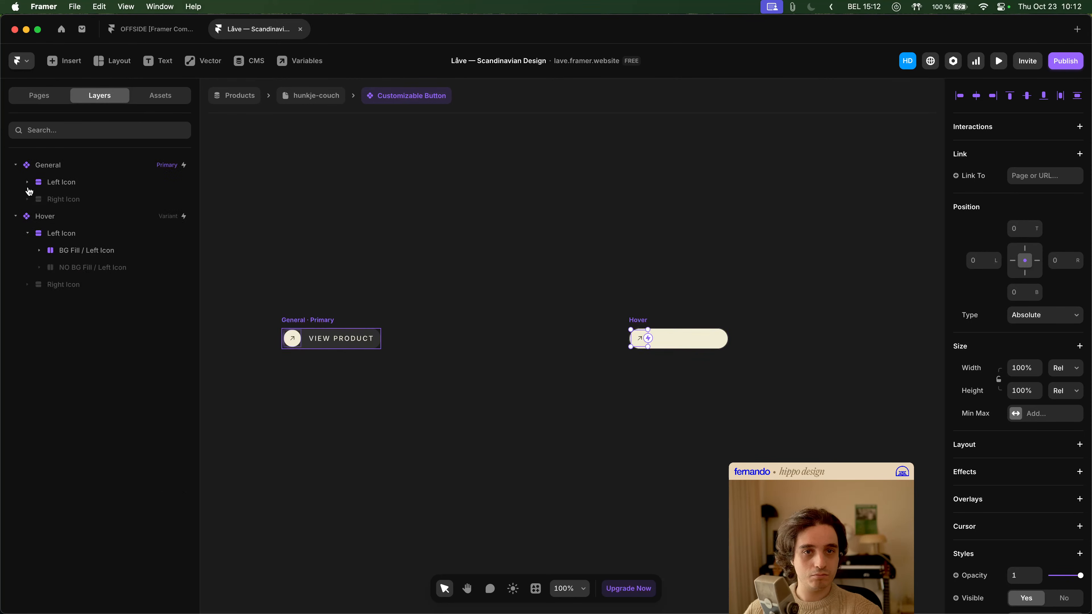
click(27, 182)
click(39, 199)
click(39, 216)
click(39, 284)
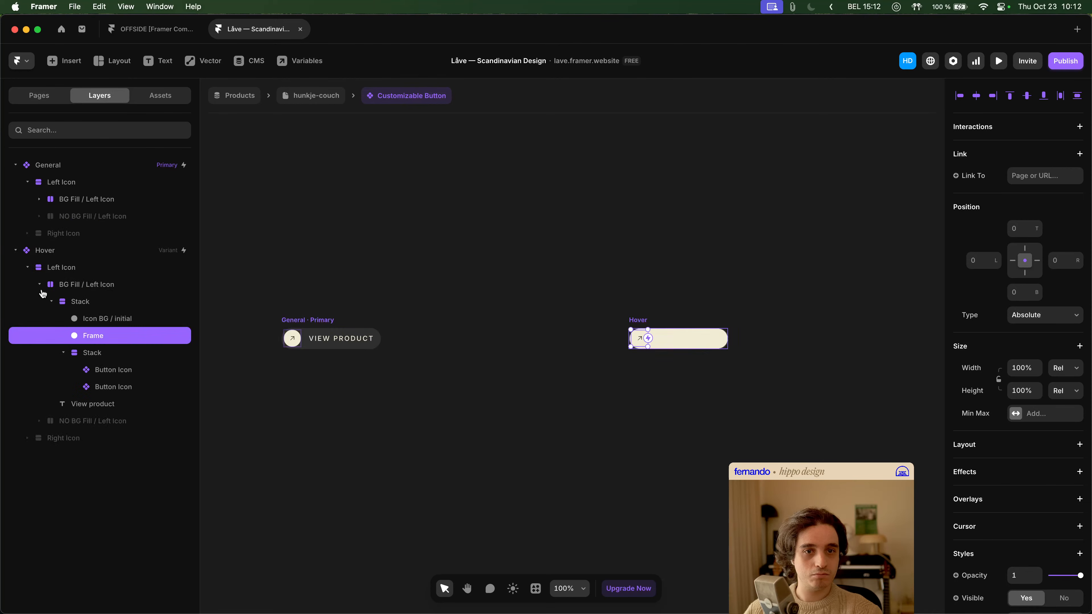
click(90, 358)
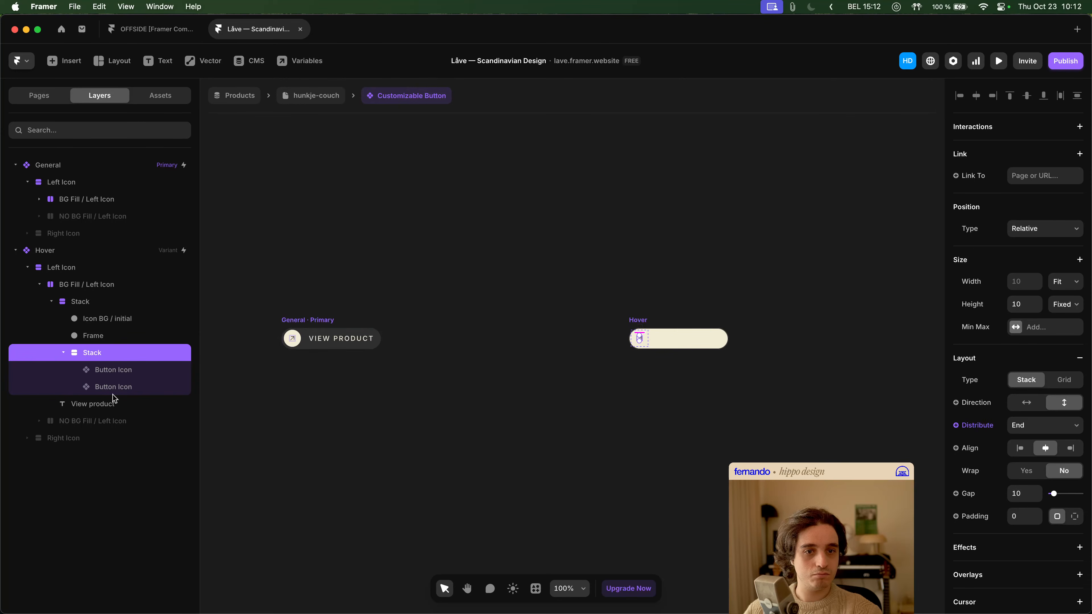
- Set the height of the innermost icon Stack in the General variant's NO BG Fill / Left Icon to a fixed 10
click(39, 421)
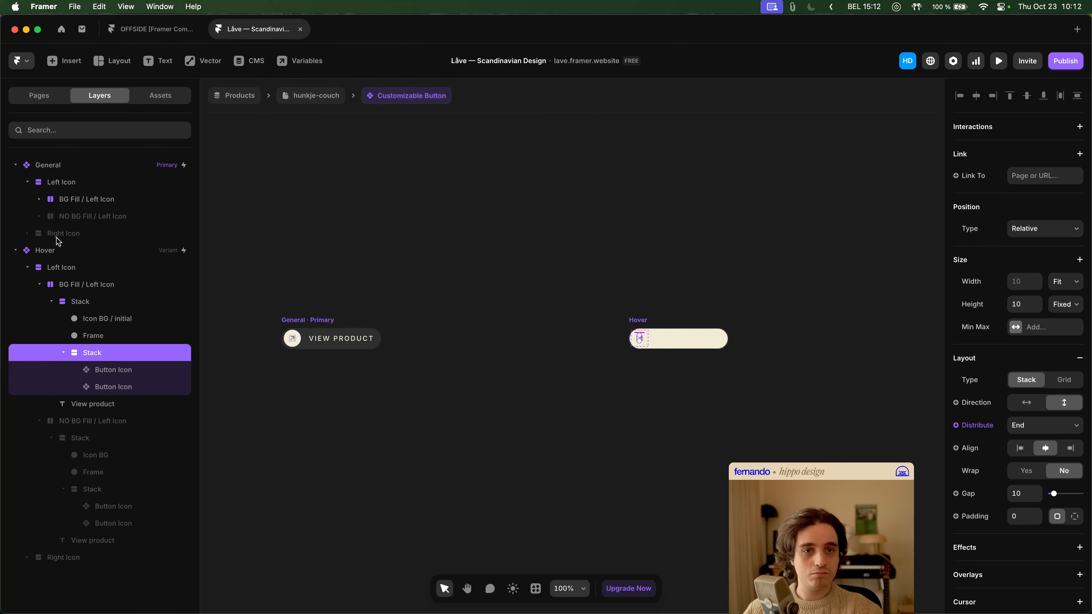
click(40, 217)
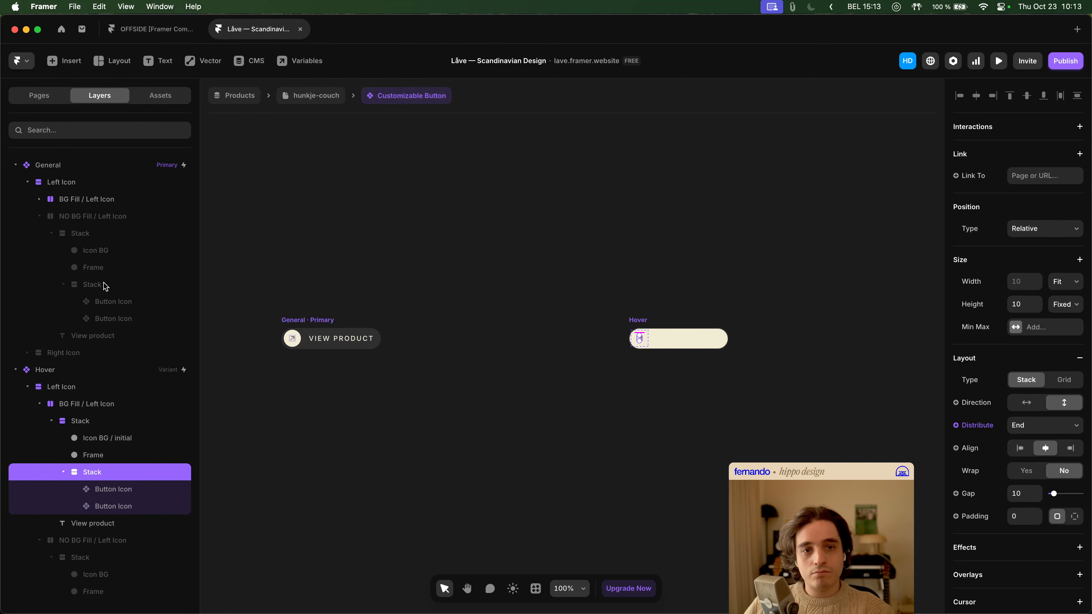
click(92, 285)
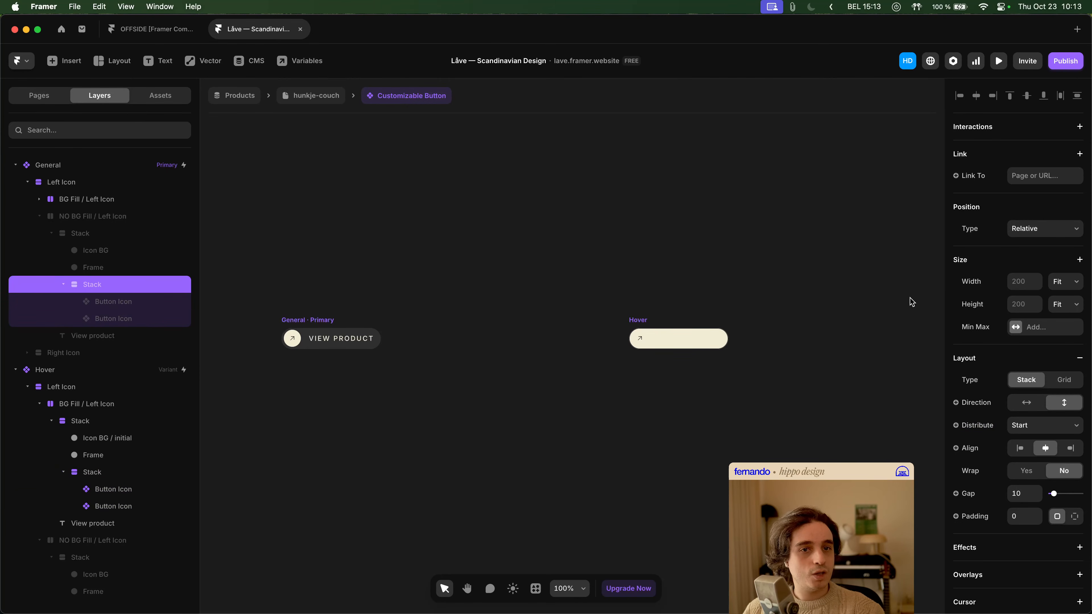
click(1023, 305)
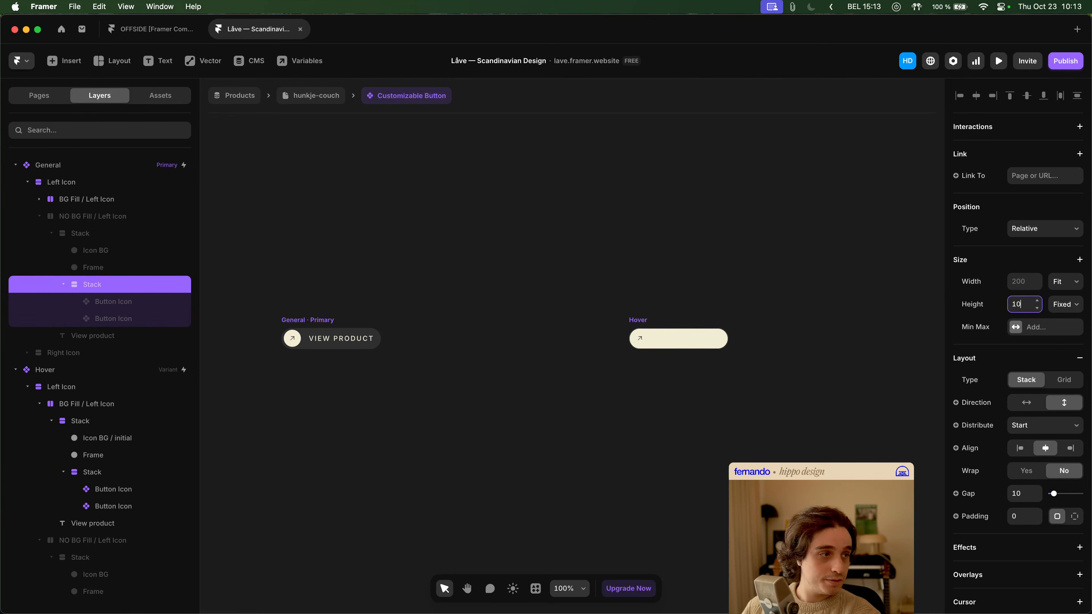
click(779, 237)
- Return to the hunkje-couch page and test the MORE INFO buttons' hover behaviour in the preview
click(318, 102)
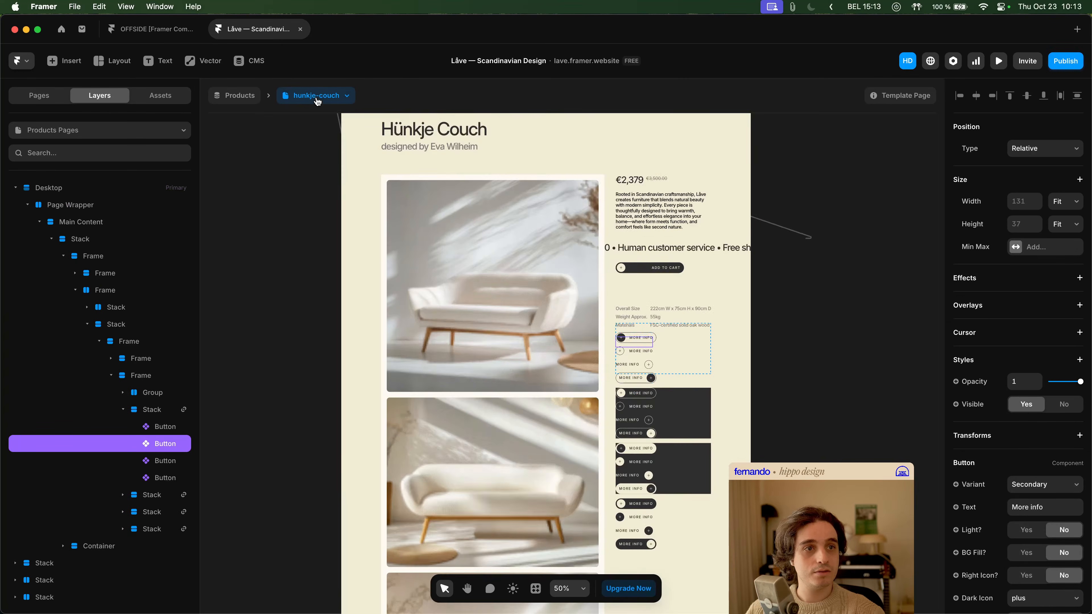
click(999, 63)
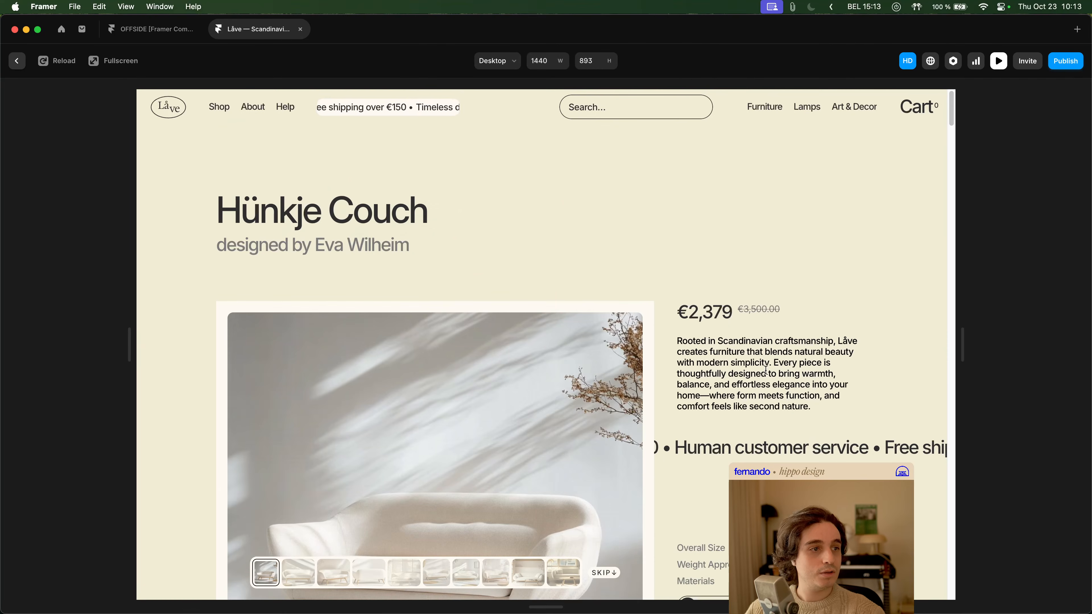
scroll(671, 404, down, 4)
scroll(670, 404, down, 10)
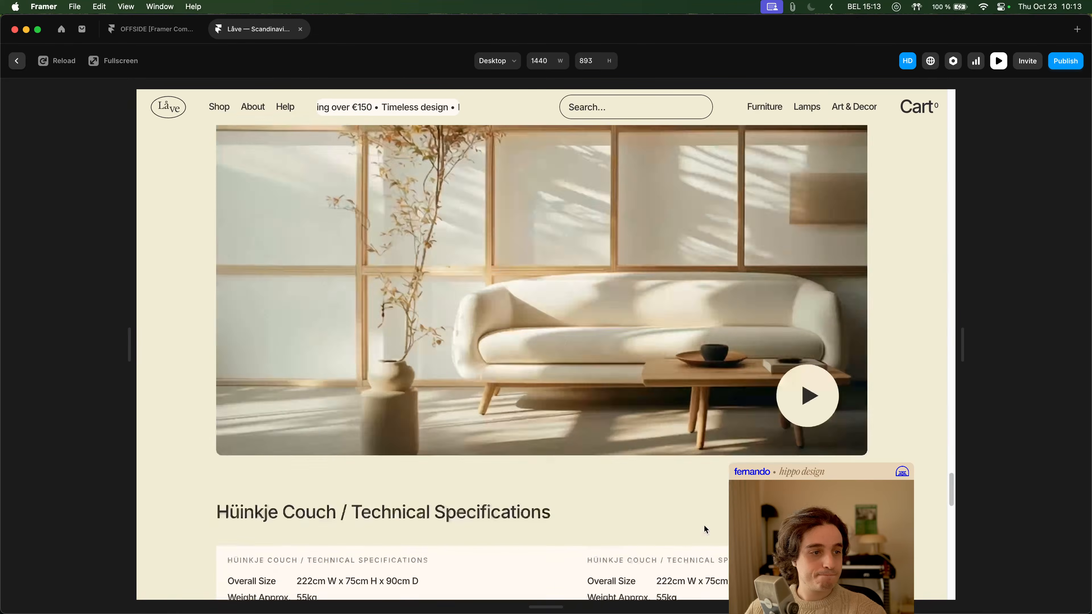
scroll(686, 498, up, 10)
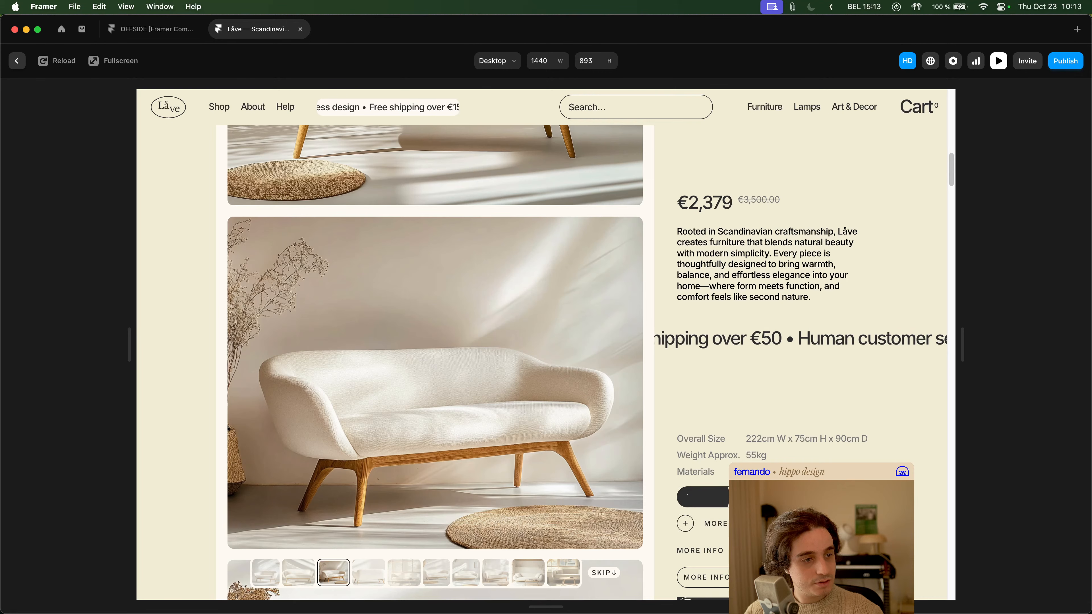
scroll(541, 361, down, 15)
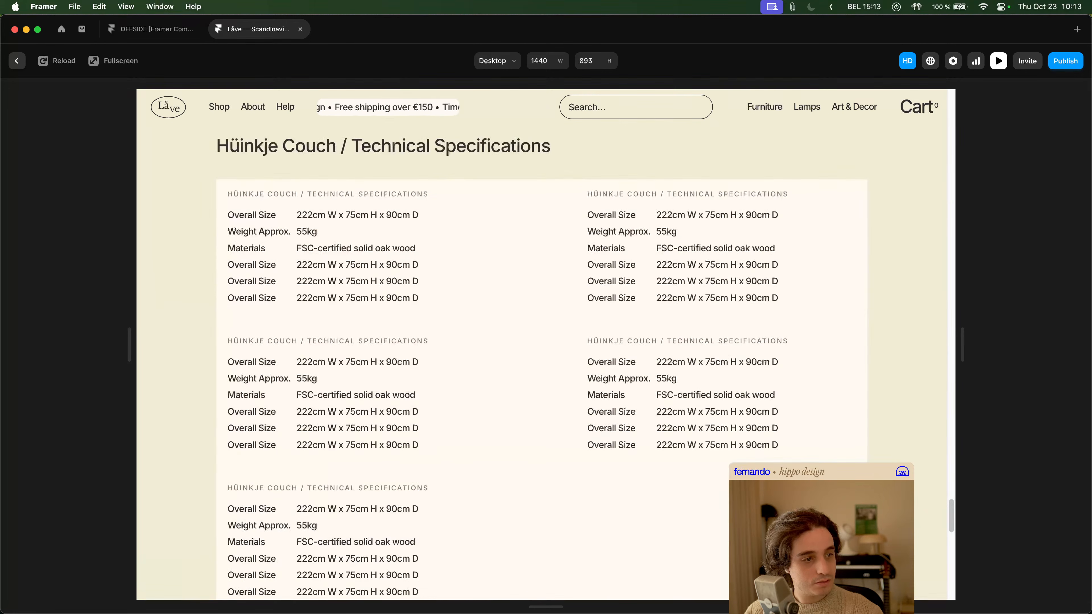
scroll(719, 432, up, 15)
scroll(718, 432, down, 5)
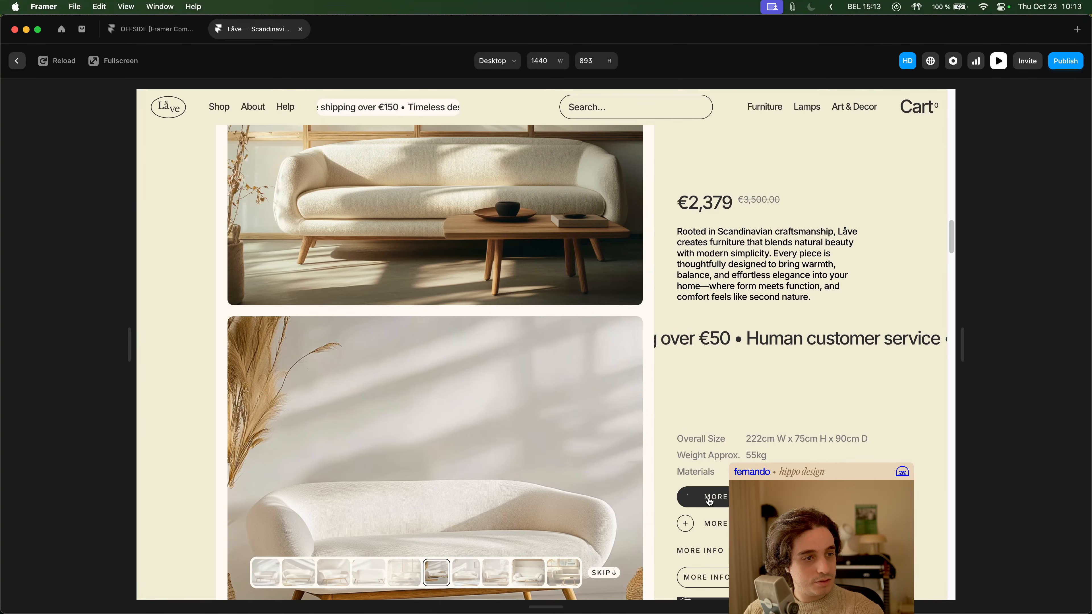
- Leave the preview and open the second MORE INFO button's Button component, going into the Customizable Button nested in Secondary - Hover
key(Escape)
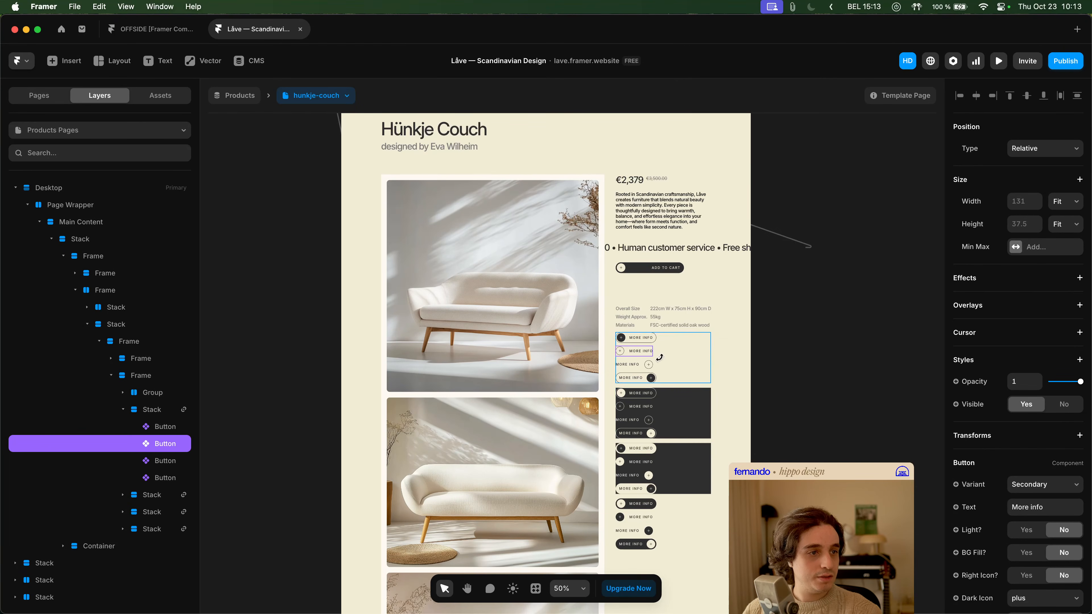
double_click(640, 349)
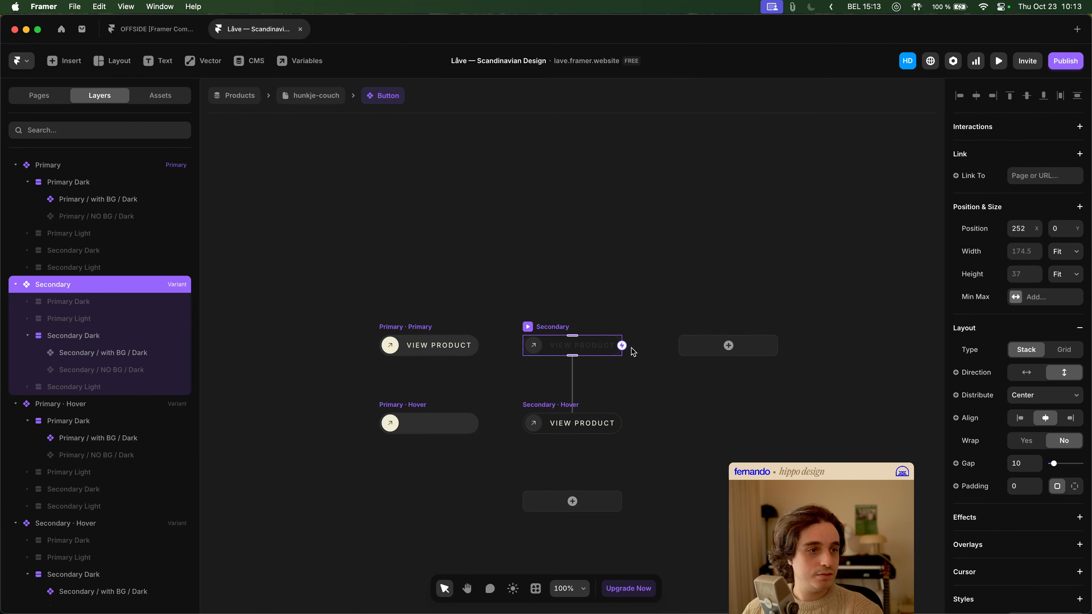
double_click(549, 424)
- Compare the layout and style settings of the General variant's BG Fill and NO BG Fill / Left Icon layers
click(83, 202)
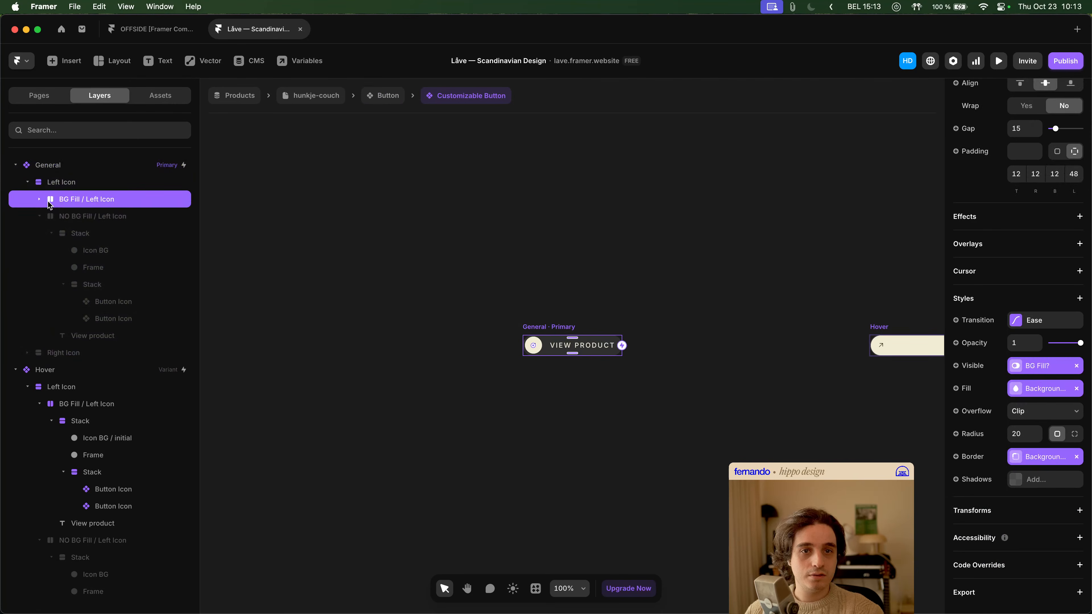
click(39, 199)
click(95, 237)
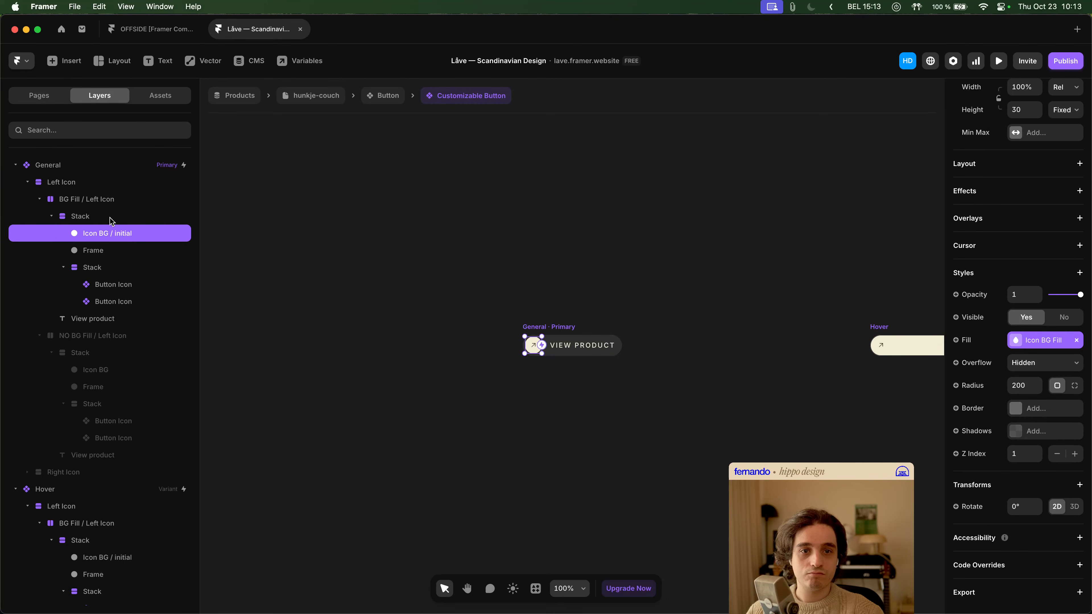
click(84, 189)
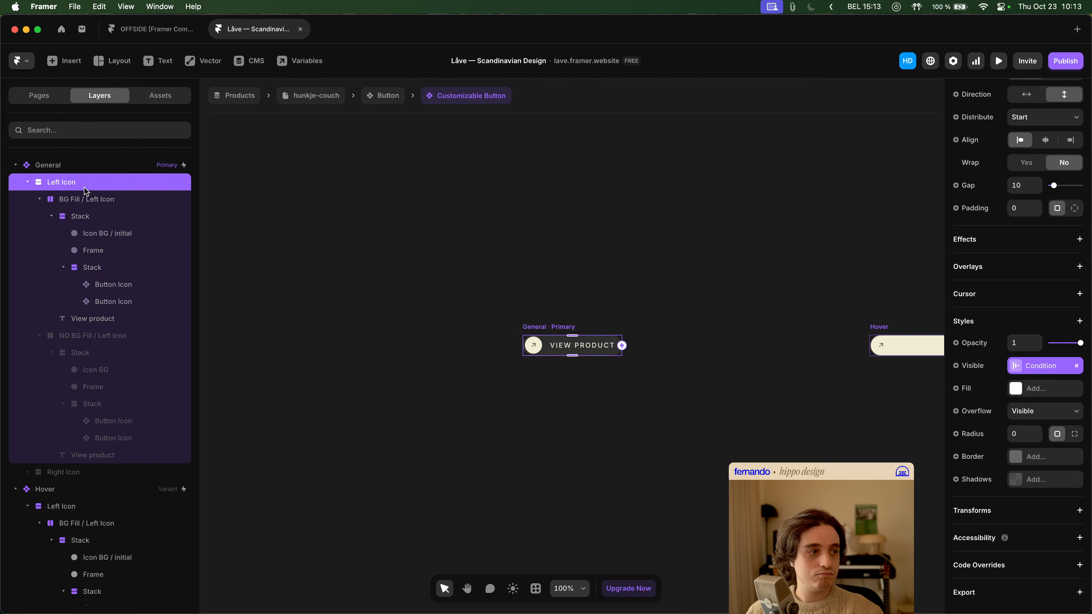
click(85, 199)
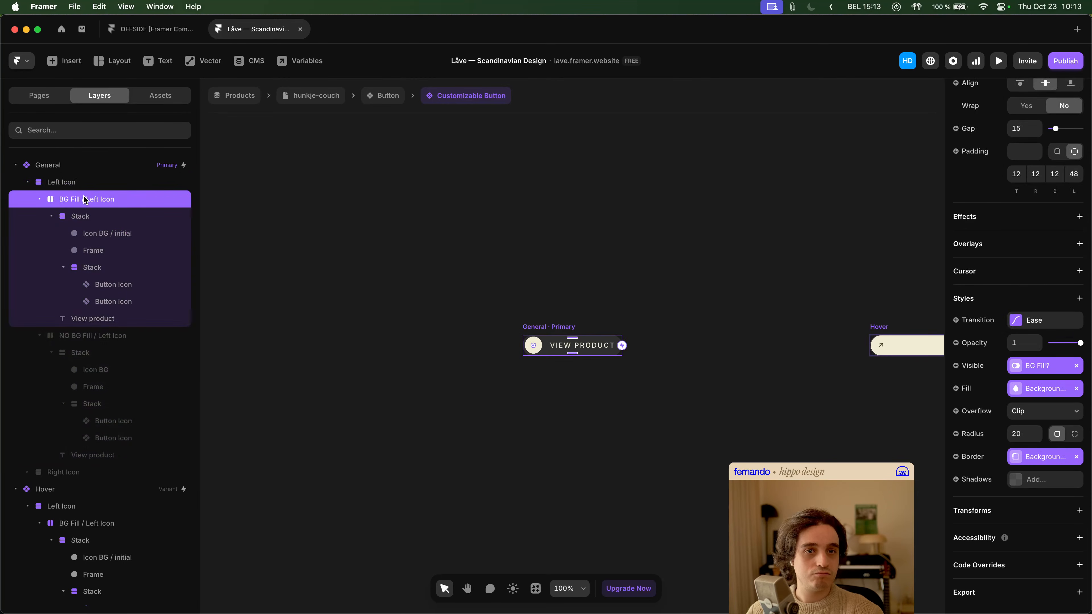
click(114, 339)
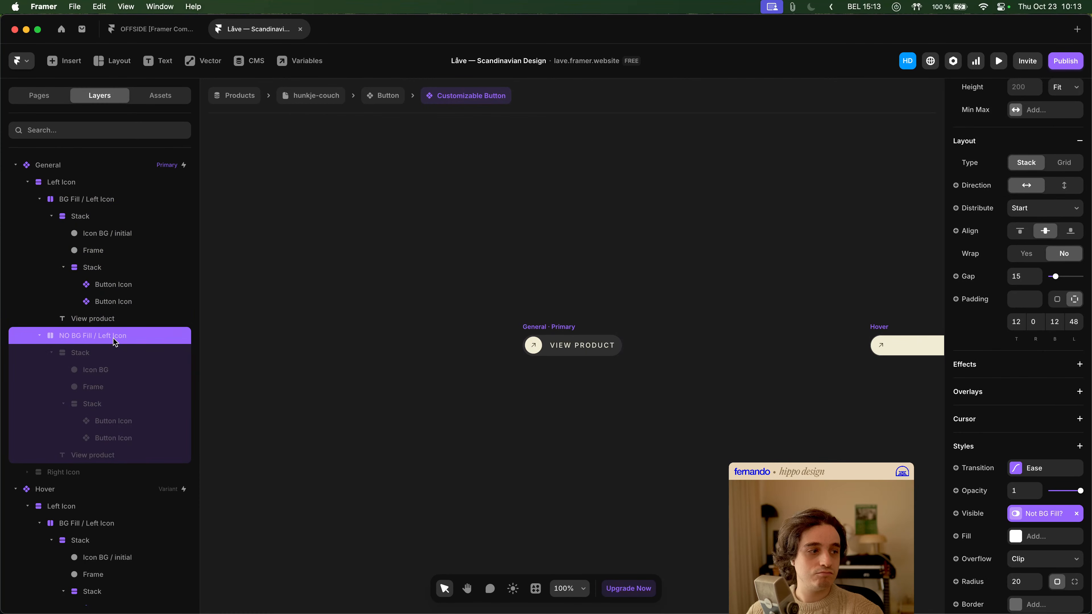
click(103, 200)
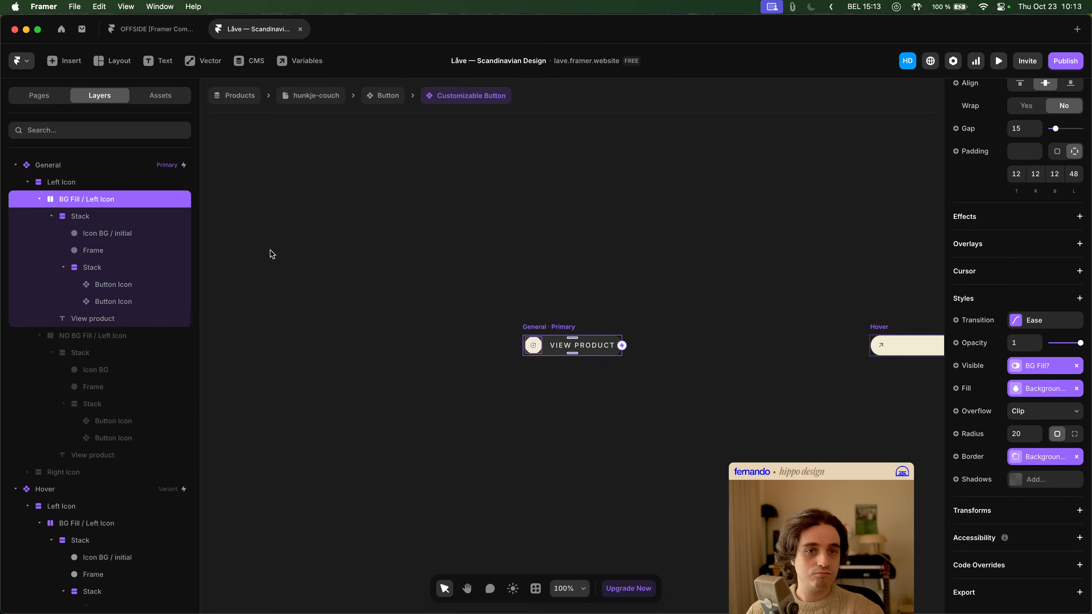
- Compare the Ease transition settings of the General variant's BG Fill and NO BG Fill / Left Icon layers
click(1034, 321)
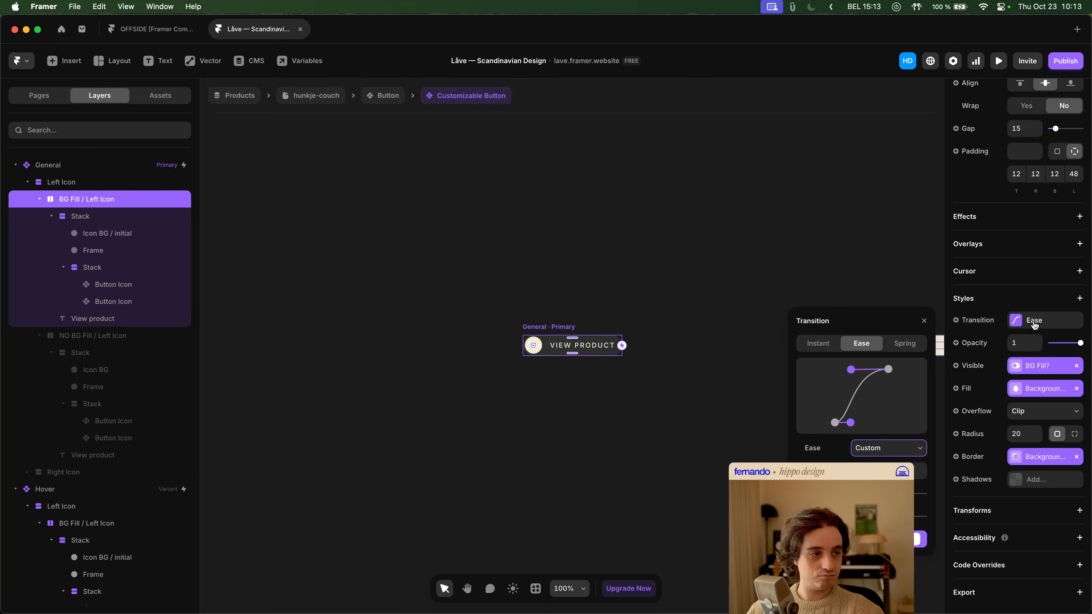
click(123, 338)
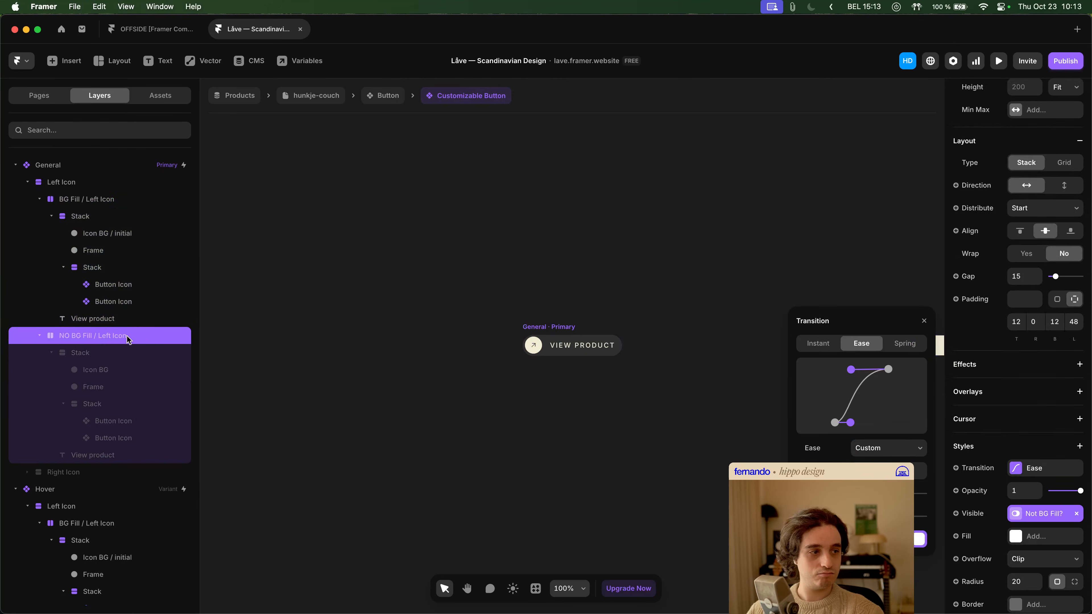
click(1033, 474)
click(1034, 475)
click(1033, 476)
- Examine the NO BG Fill Icon BG layer and compare the outer icon Stacks of both General Left Icon layers
click(97, 373)
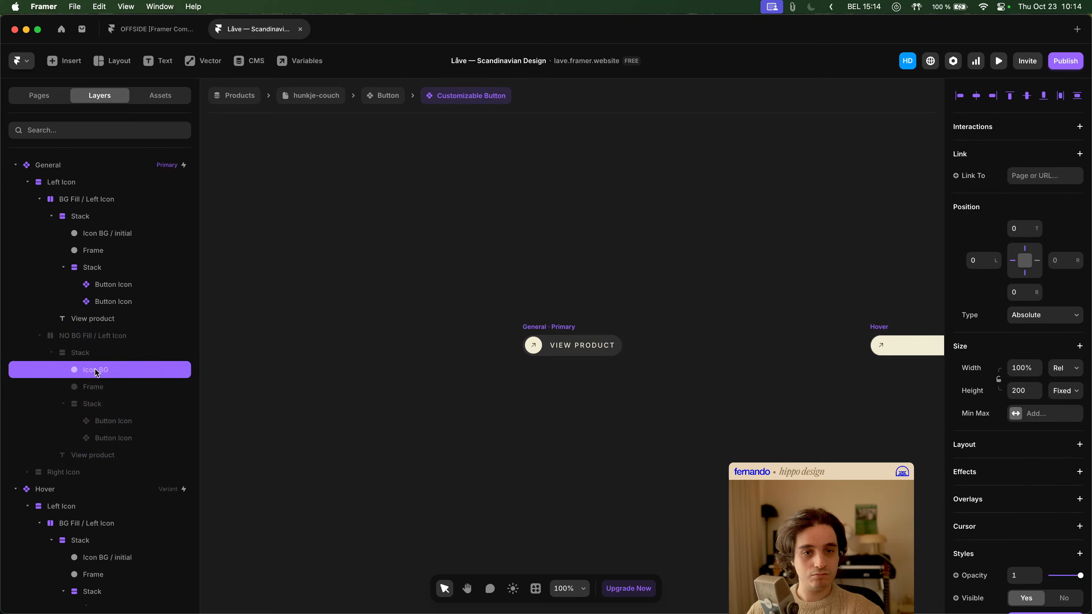
scroll(1053, 395, down, 5)
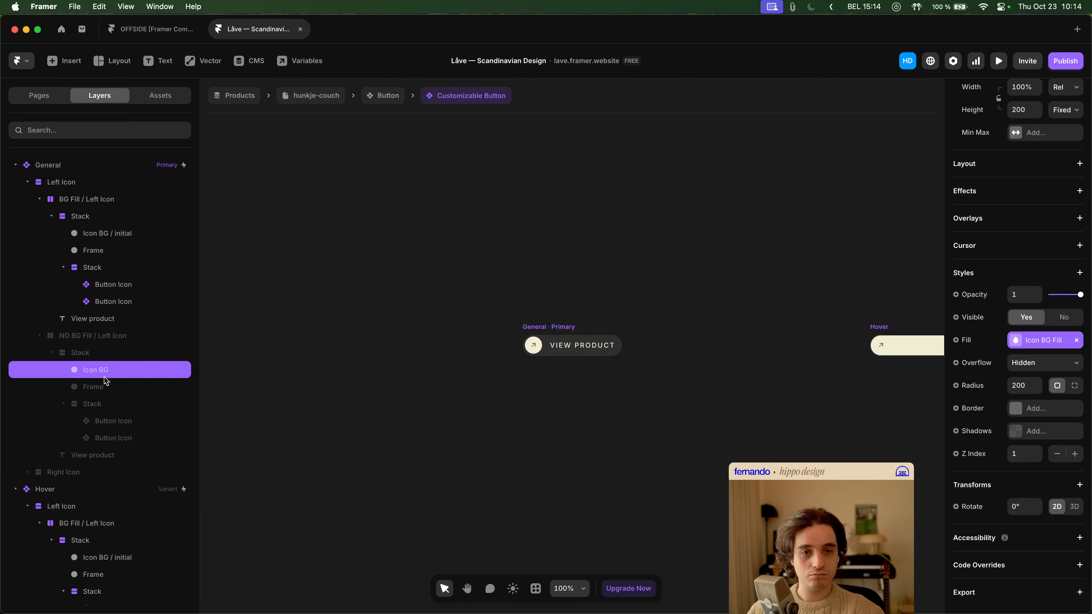
click(101, 355)
scroll(1027, 436, down, 4)
scroll(1028, 435, down, 5)
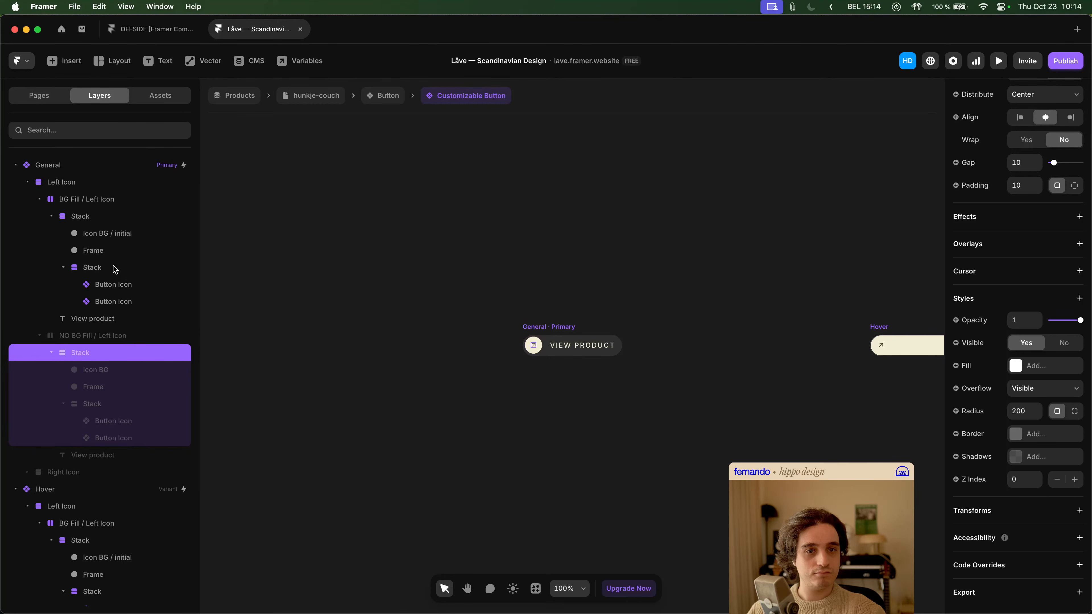
click(104, 221)
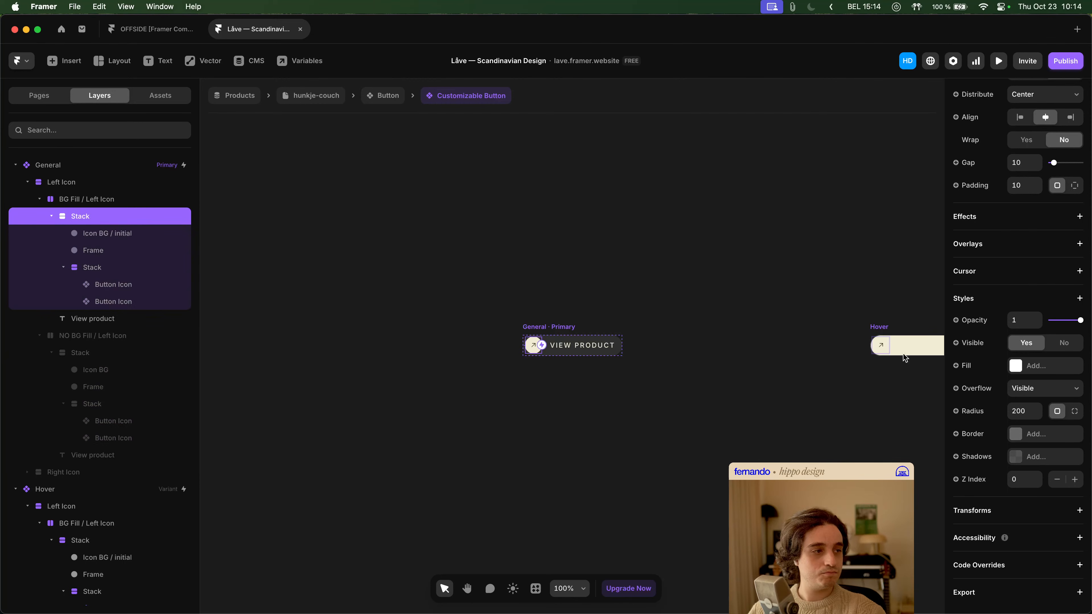
- Leave the nested component editing, return to the hunkje-couch product page and clear the selection
click(673, 268)
click(369, 97)
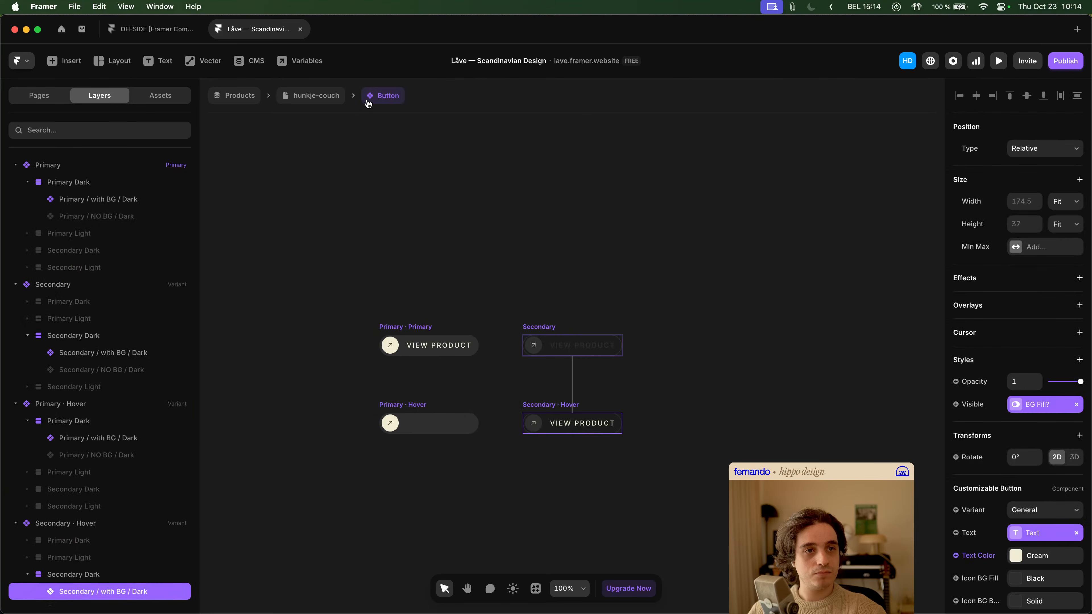
click(317, 96)
click(292, 221)
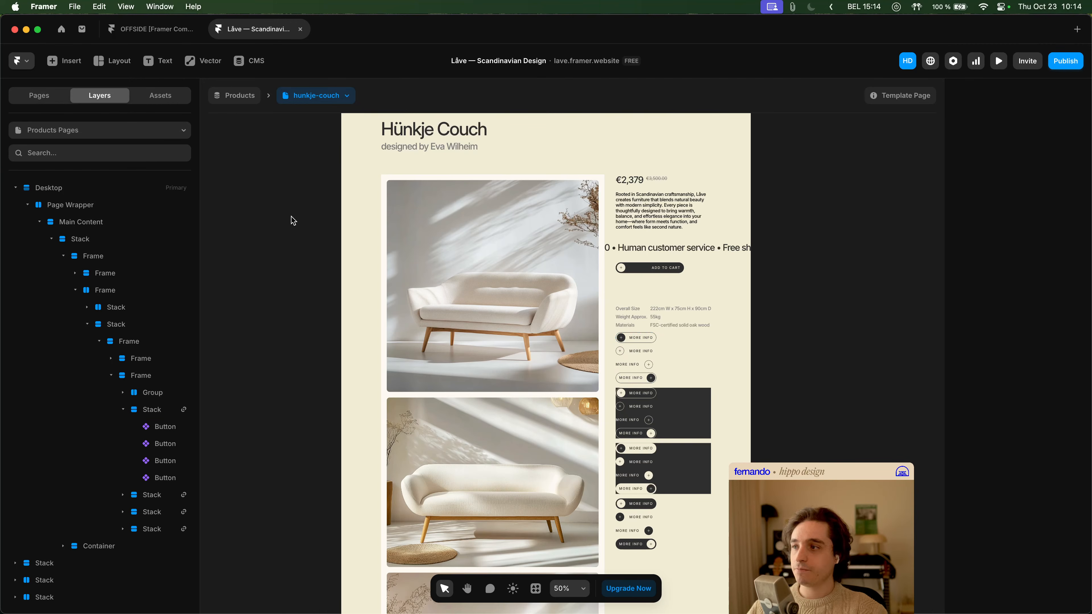